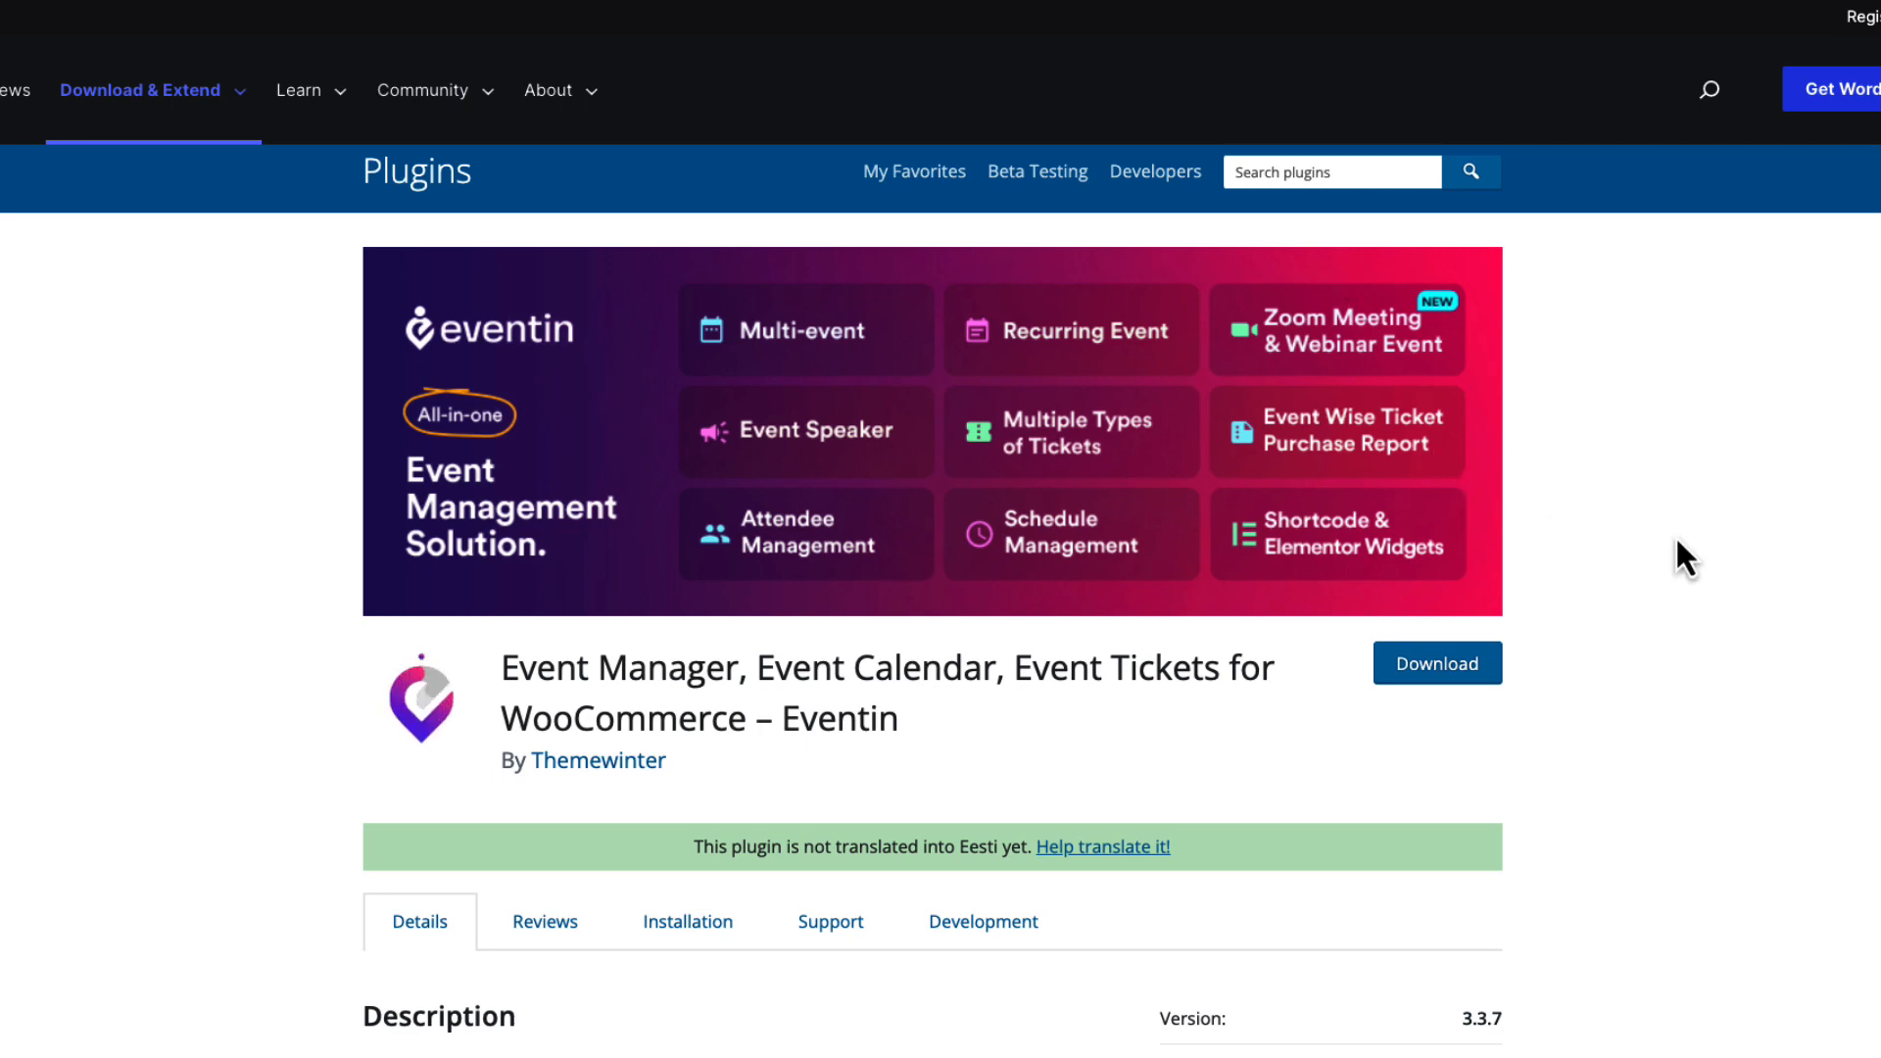
# Scroll through the Eventin plugin page's description, details table and ratings, then back up.
pyautogui.scroll(-4, 1675, 541)
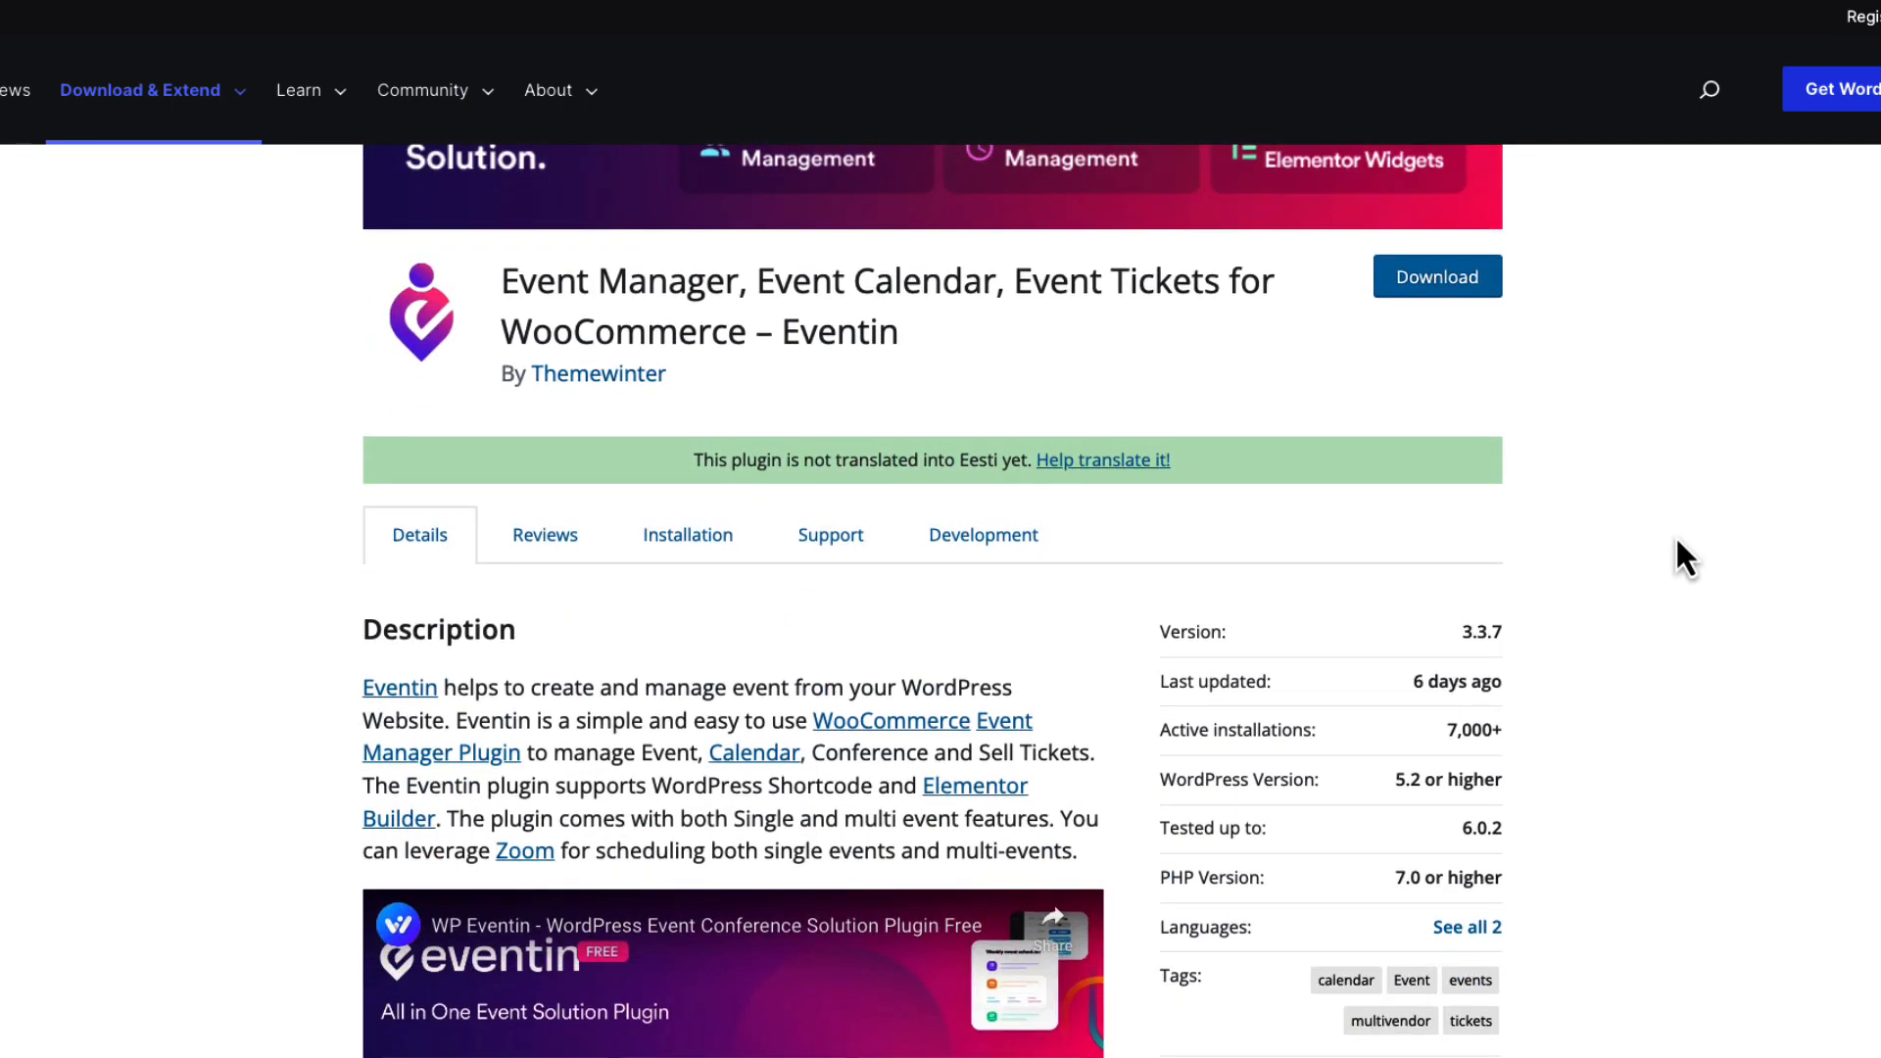
pyautogui.scroll(-4, 1677, 541)
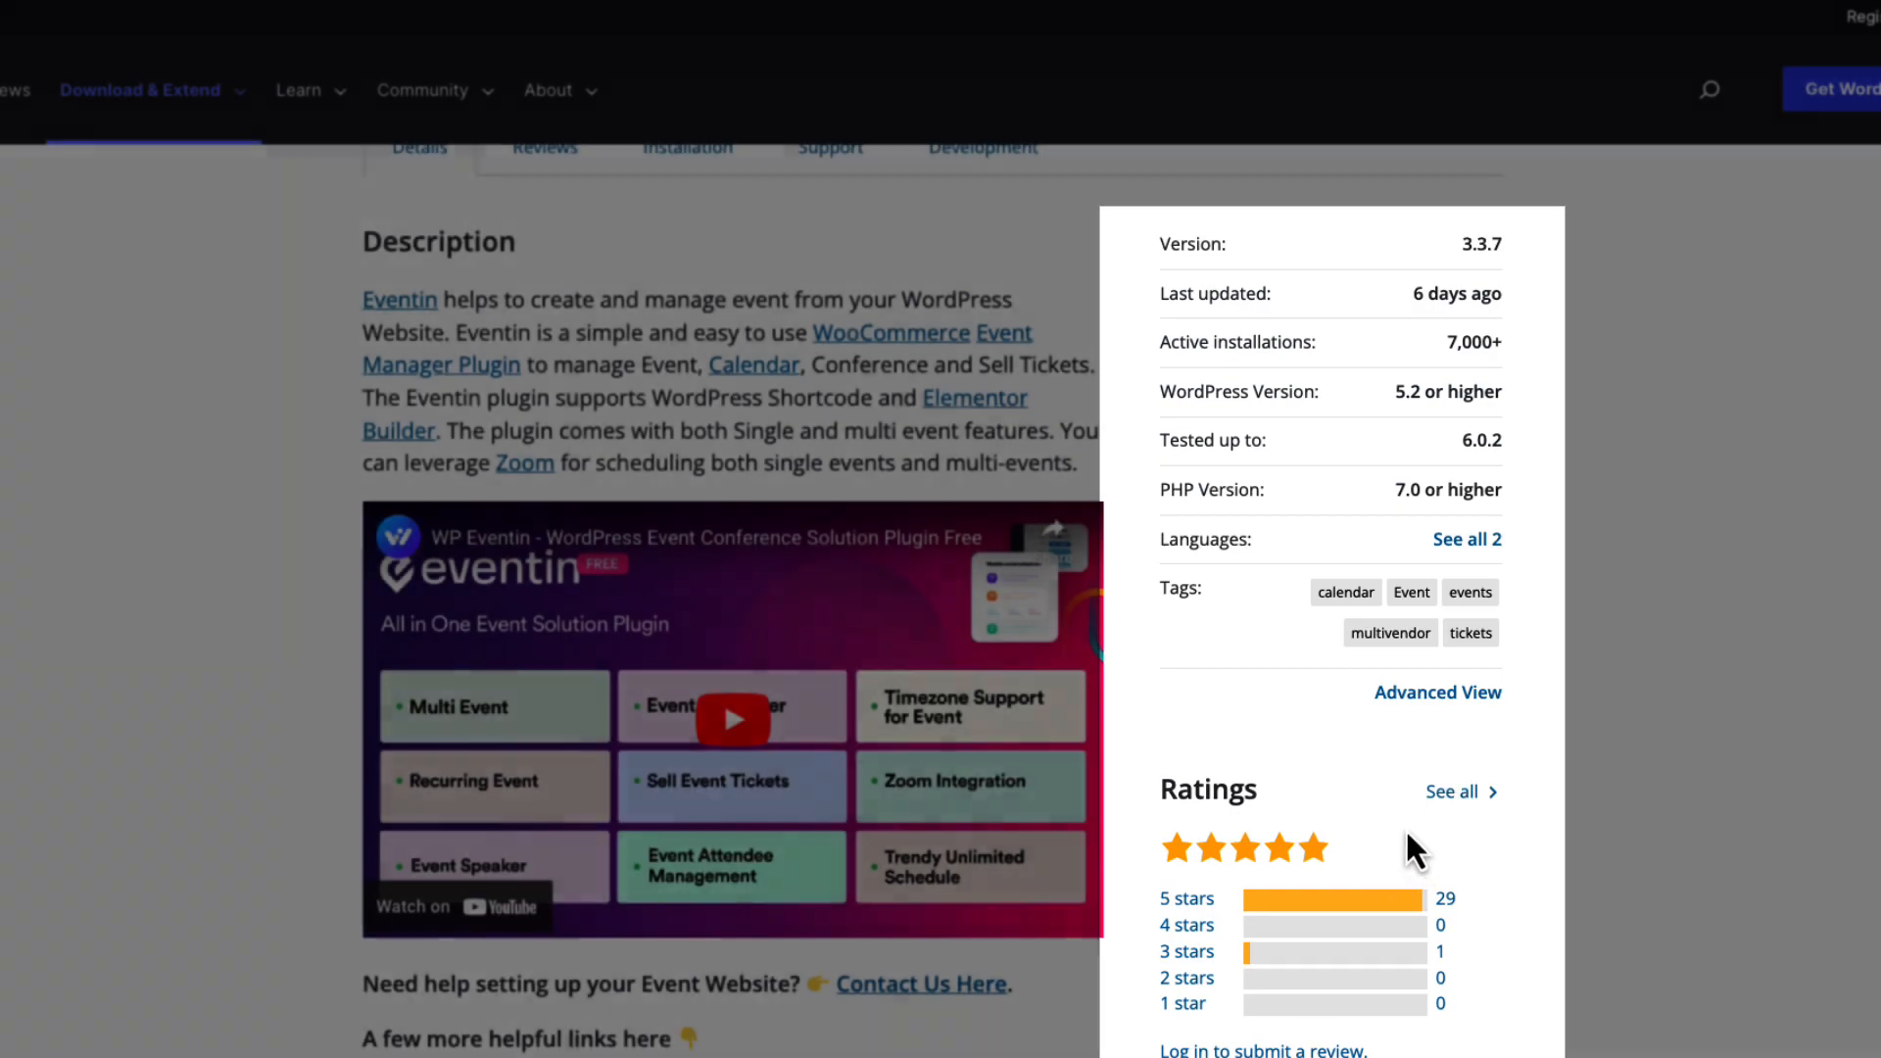
pyautogui.scroll(8, 1405, 827)
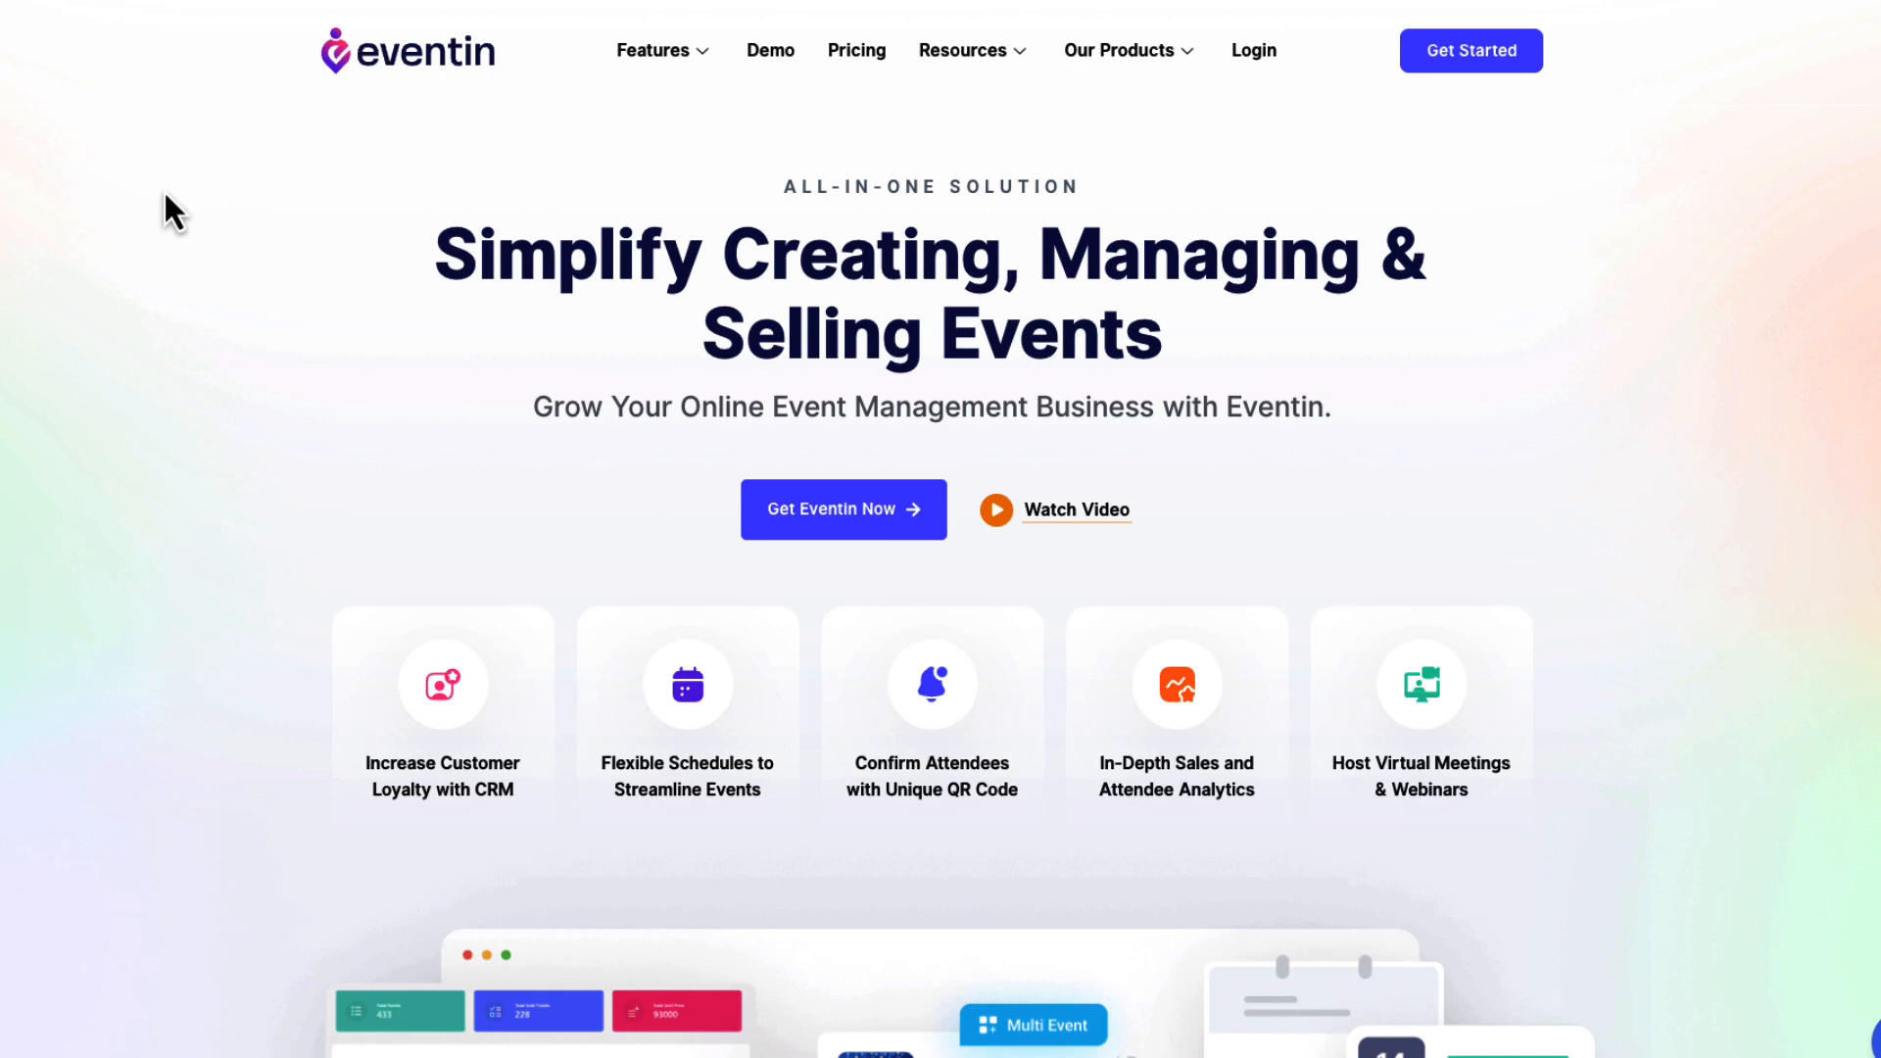
# View the Eventin pricing plans with their lifetime prices instead of yearly.
pyautogui.click(854, 57)
pyautogui.scroll(3, 317, 384)
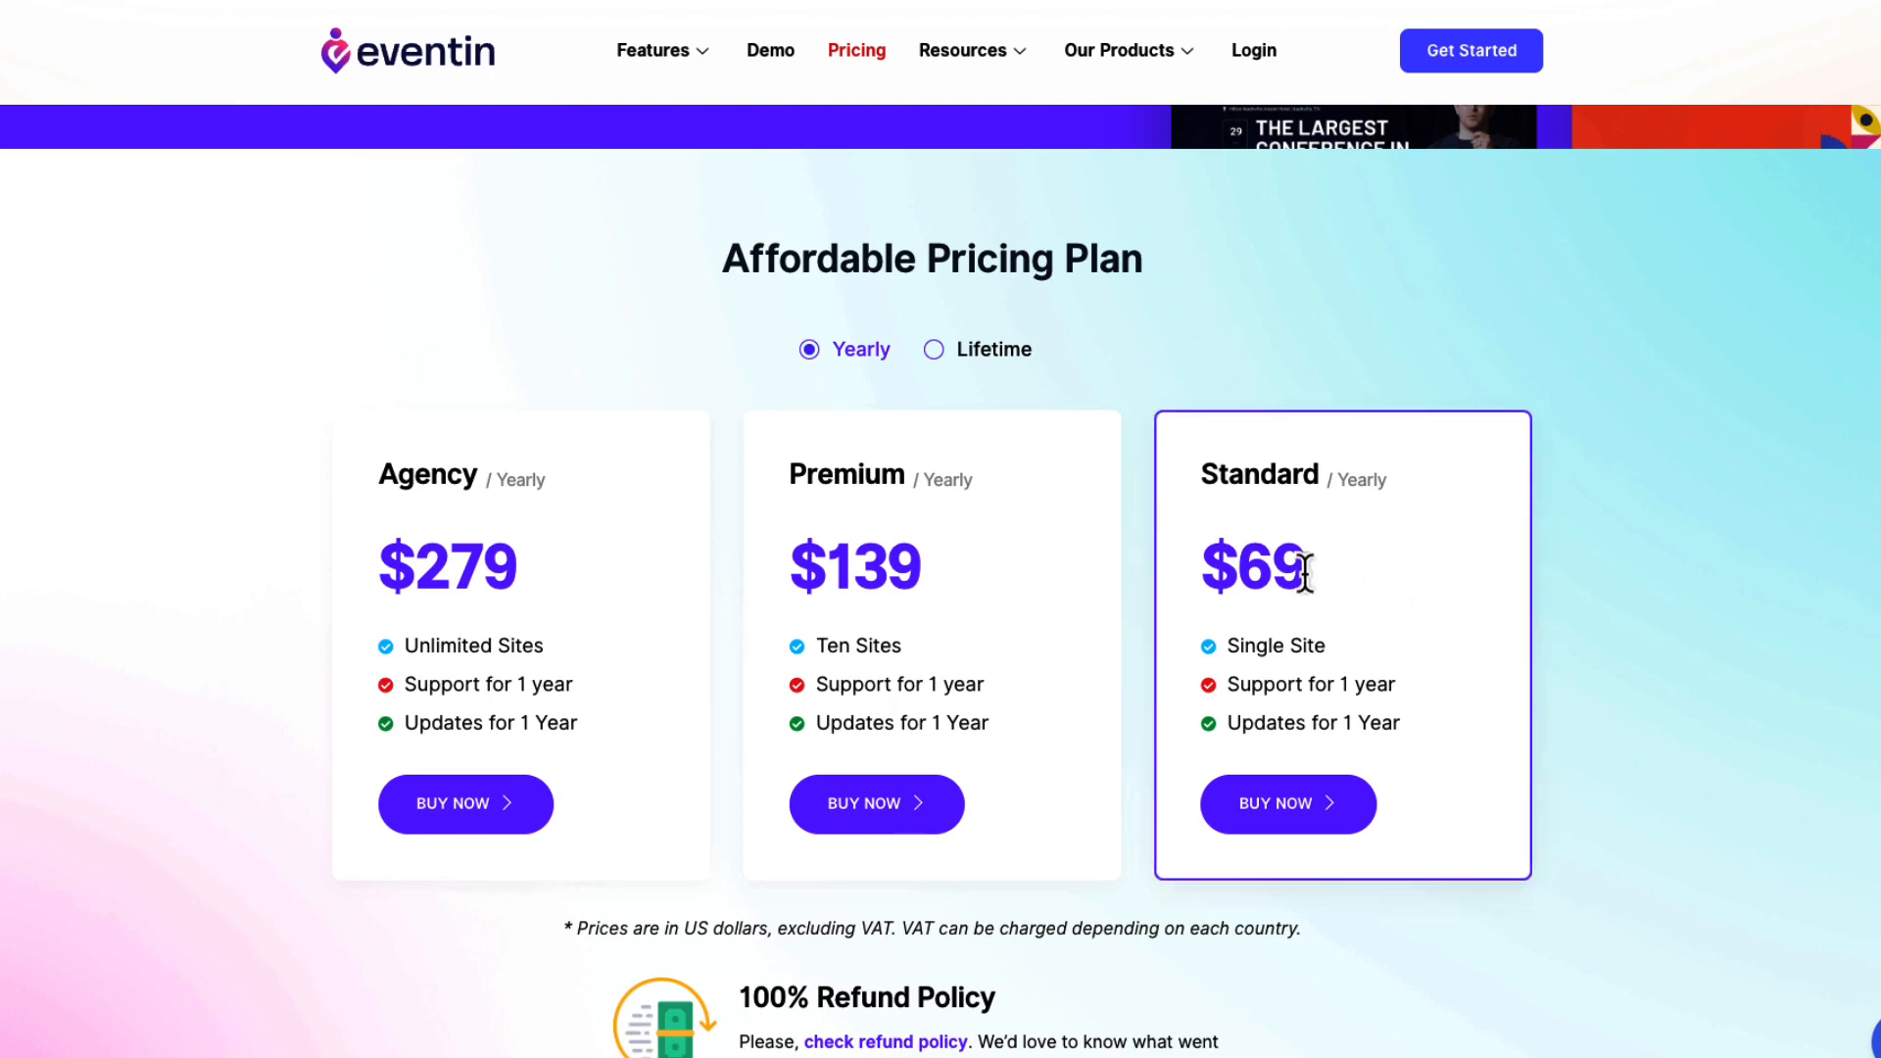
pyautogui.click(936, 356)
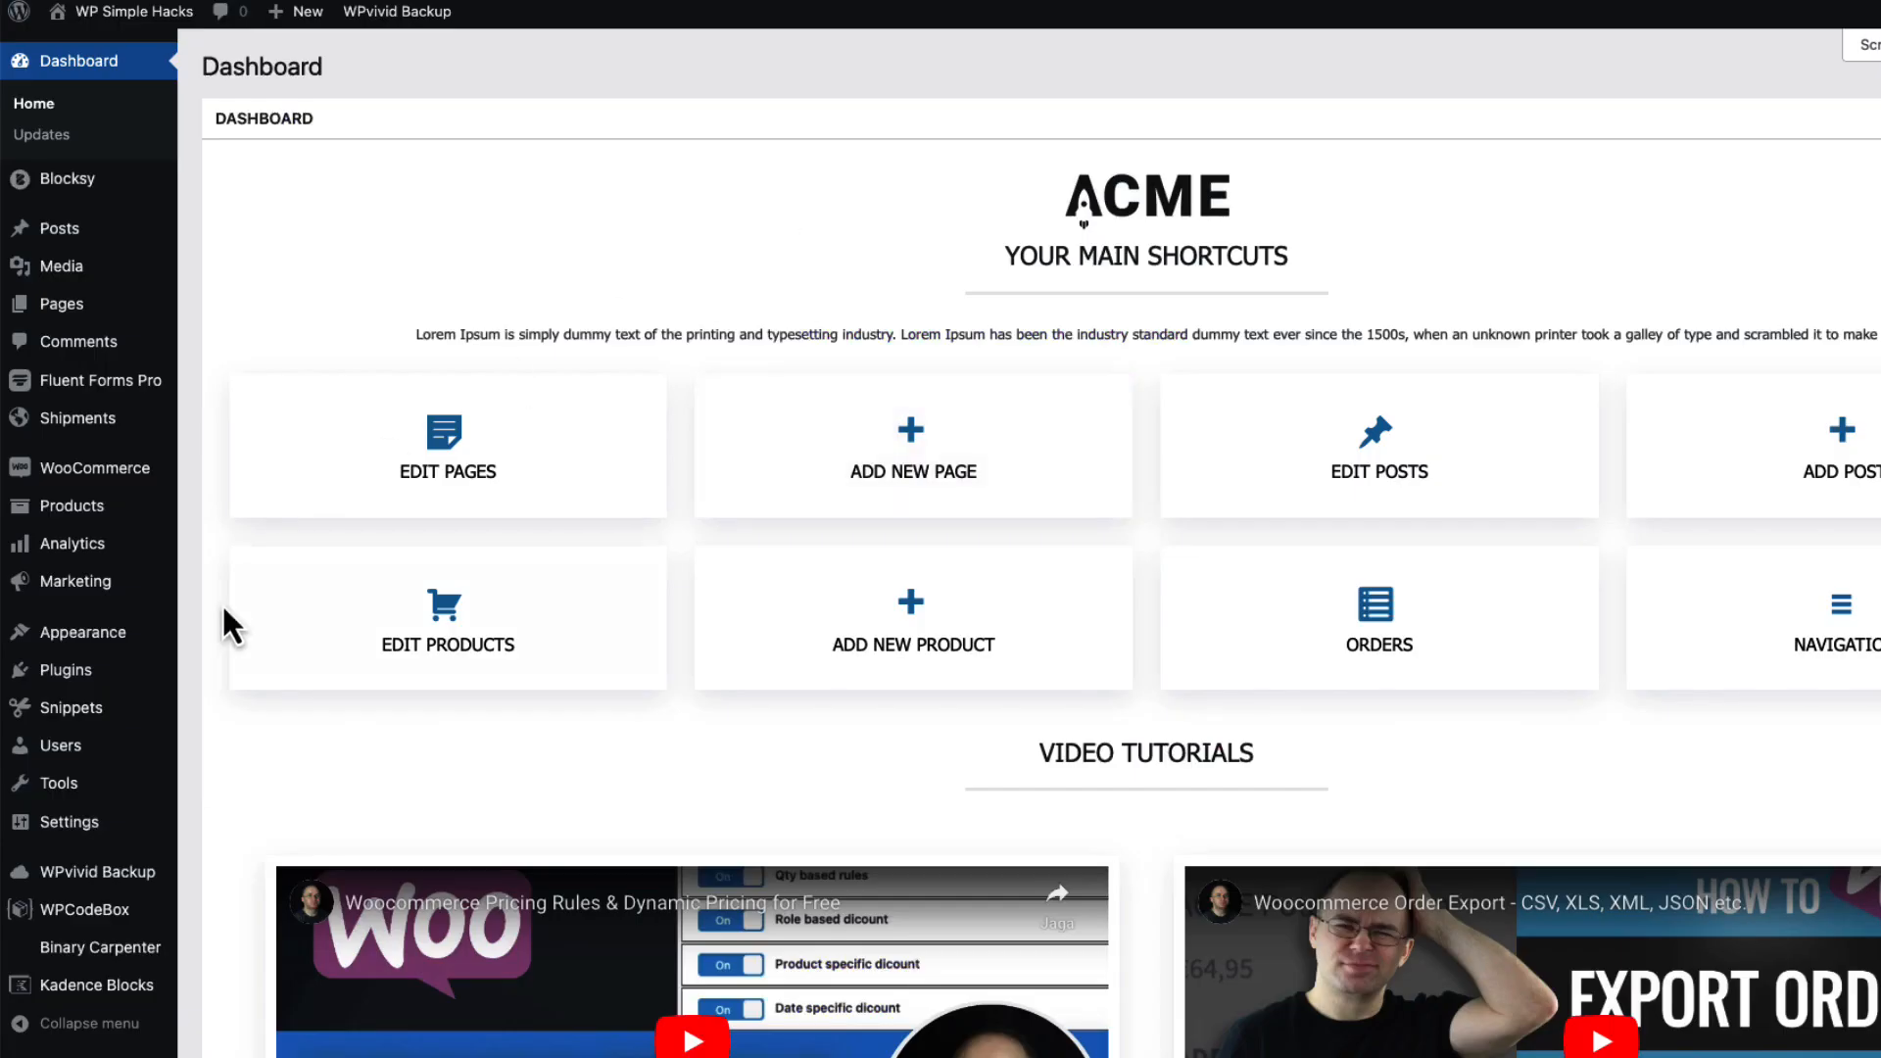
# Find 'eventin' among new plugins, then install and activate the Eventin plugin.
pyautogui.moveTo(116, 676)
pyautogui.click(239, 708)
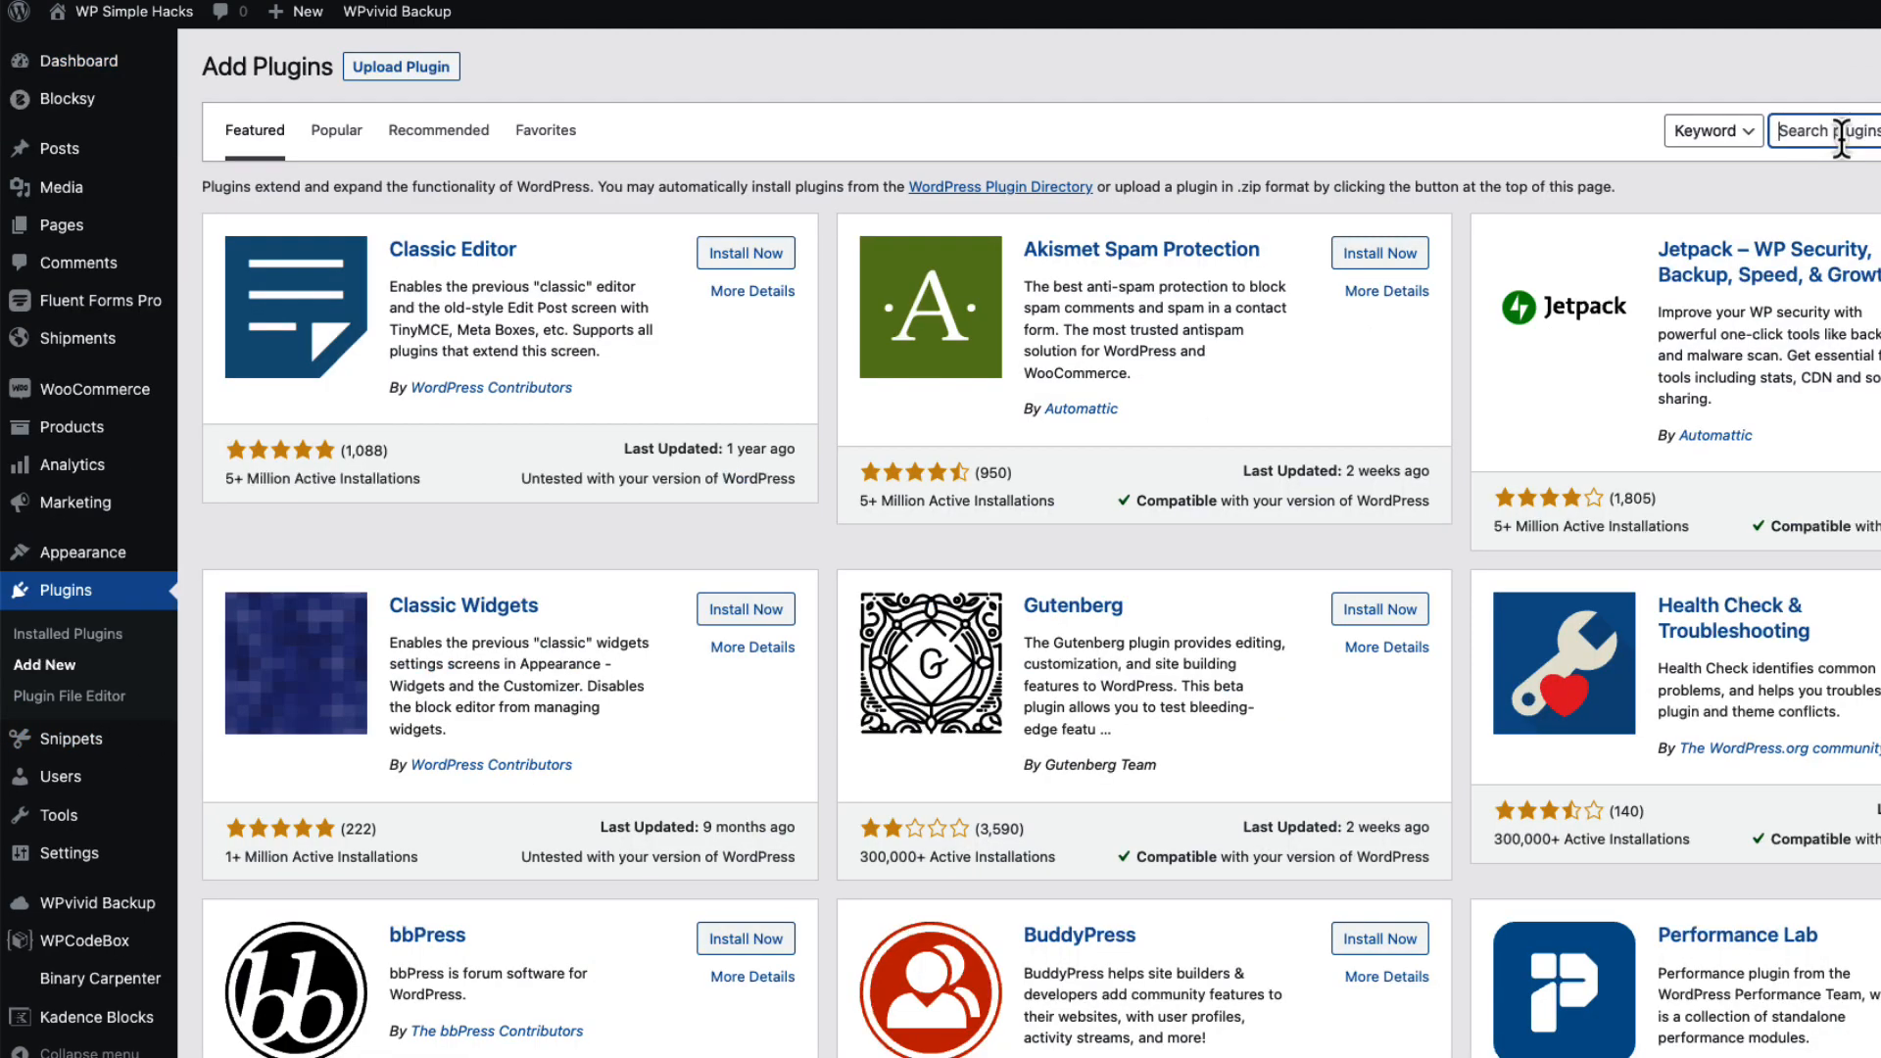
pyautogui.write('eventin')
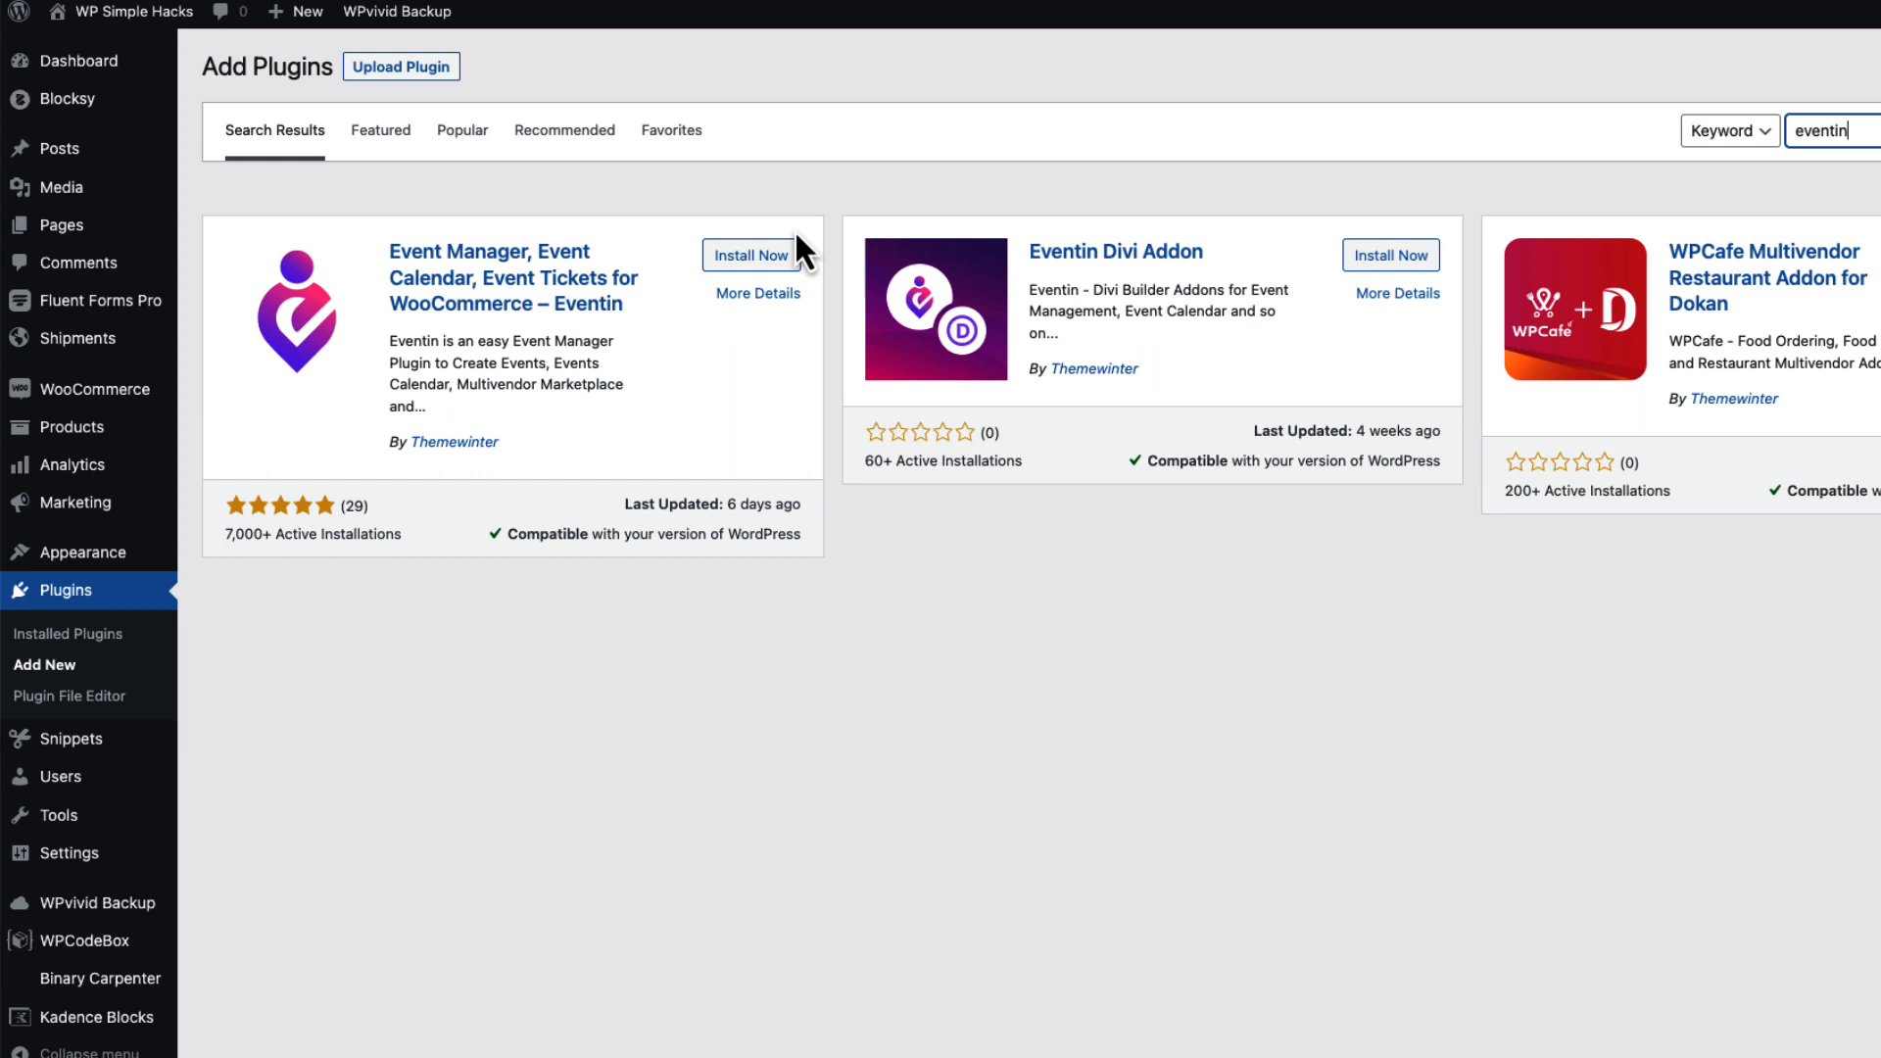
pyautogui.click(742, 267)
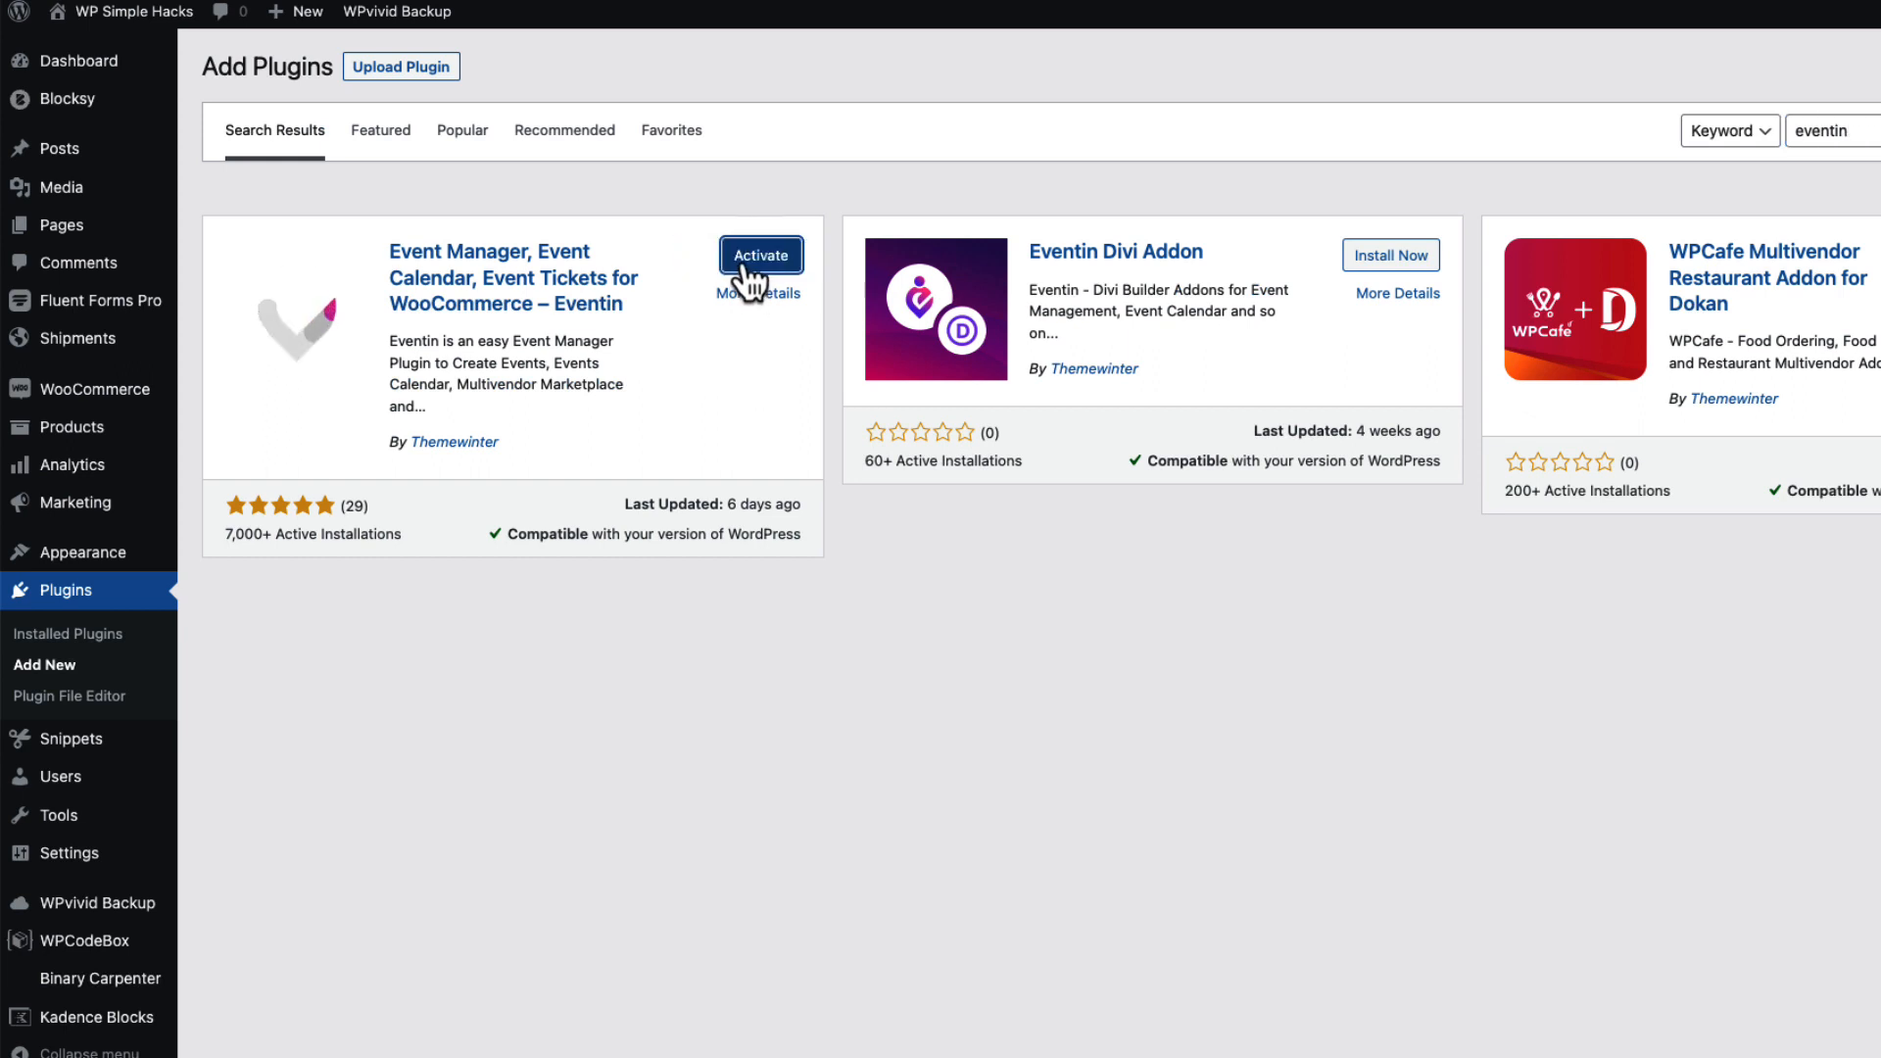
pyautogui.click(751, 260)
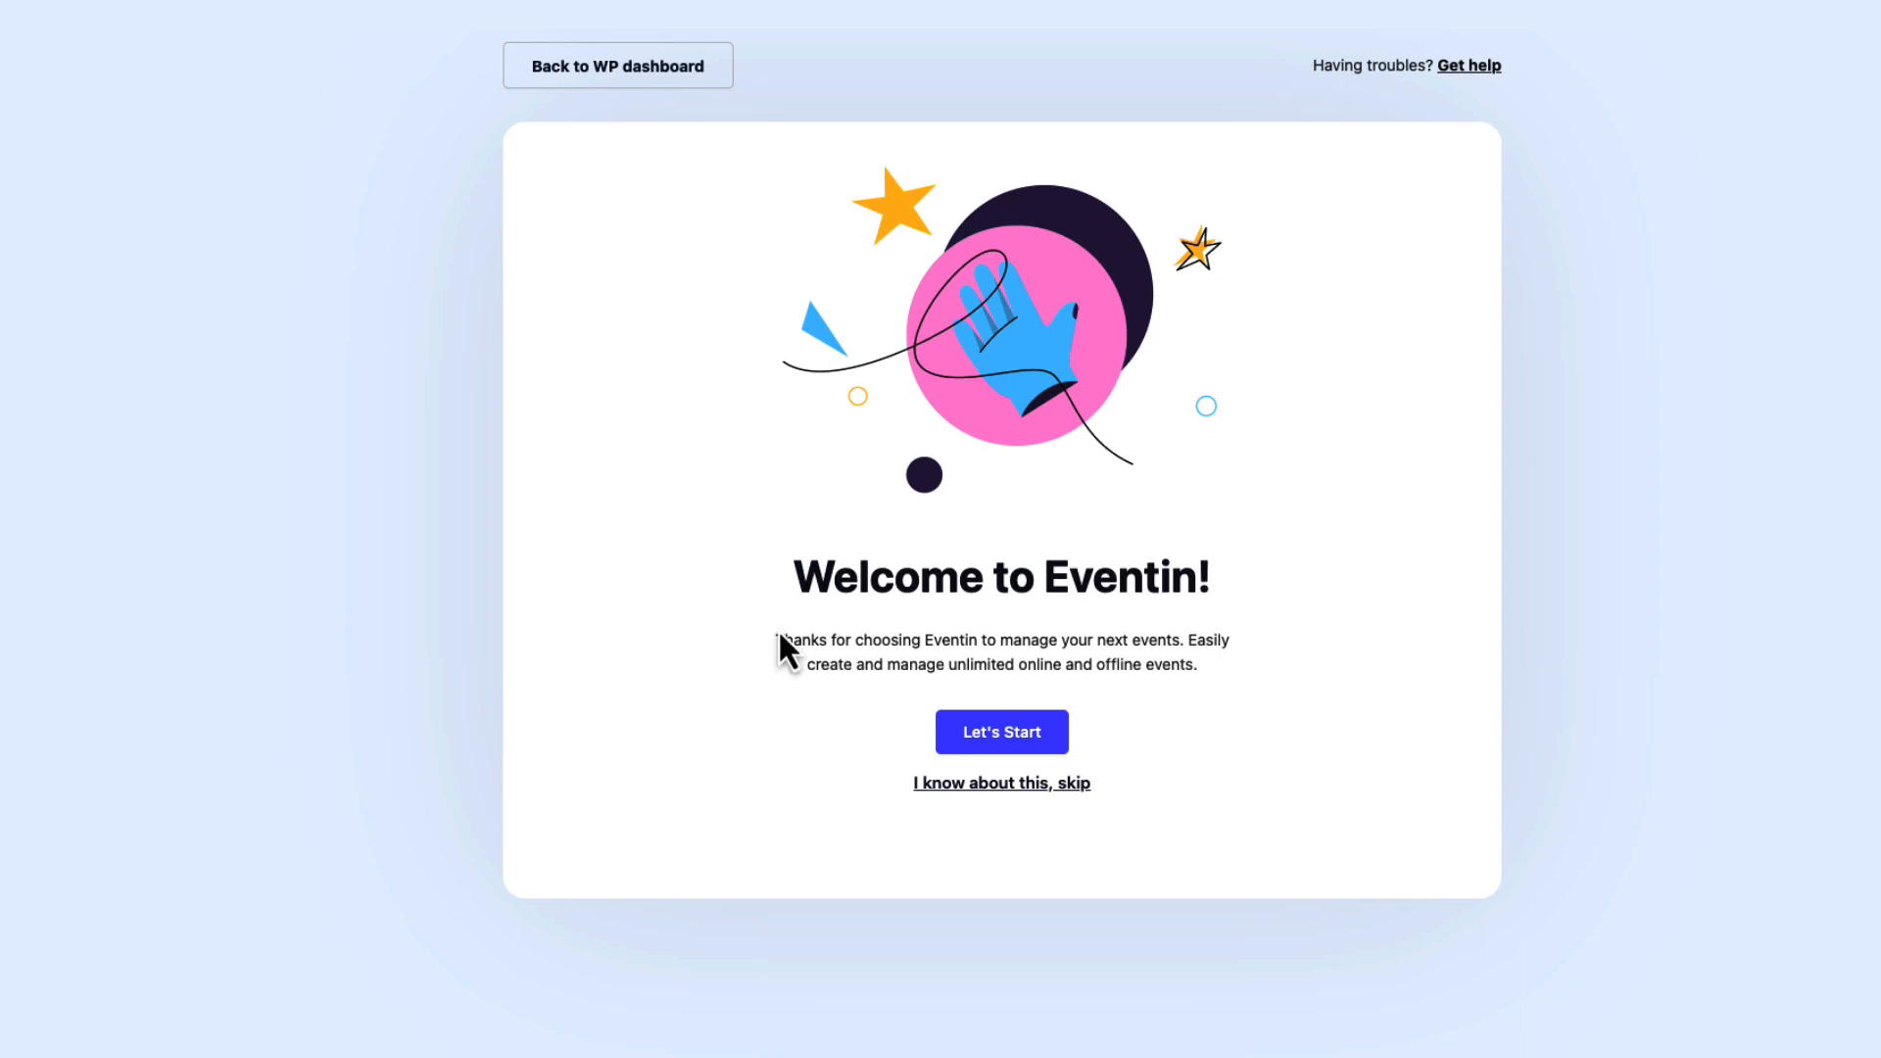
# Start the Eventin wizard and enable WooCommerce ticket selling and attendee registration.
pyautogui.click(1001, 739)
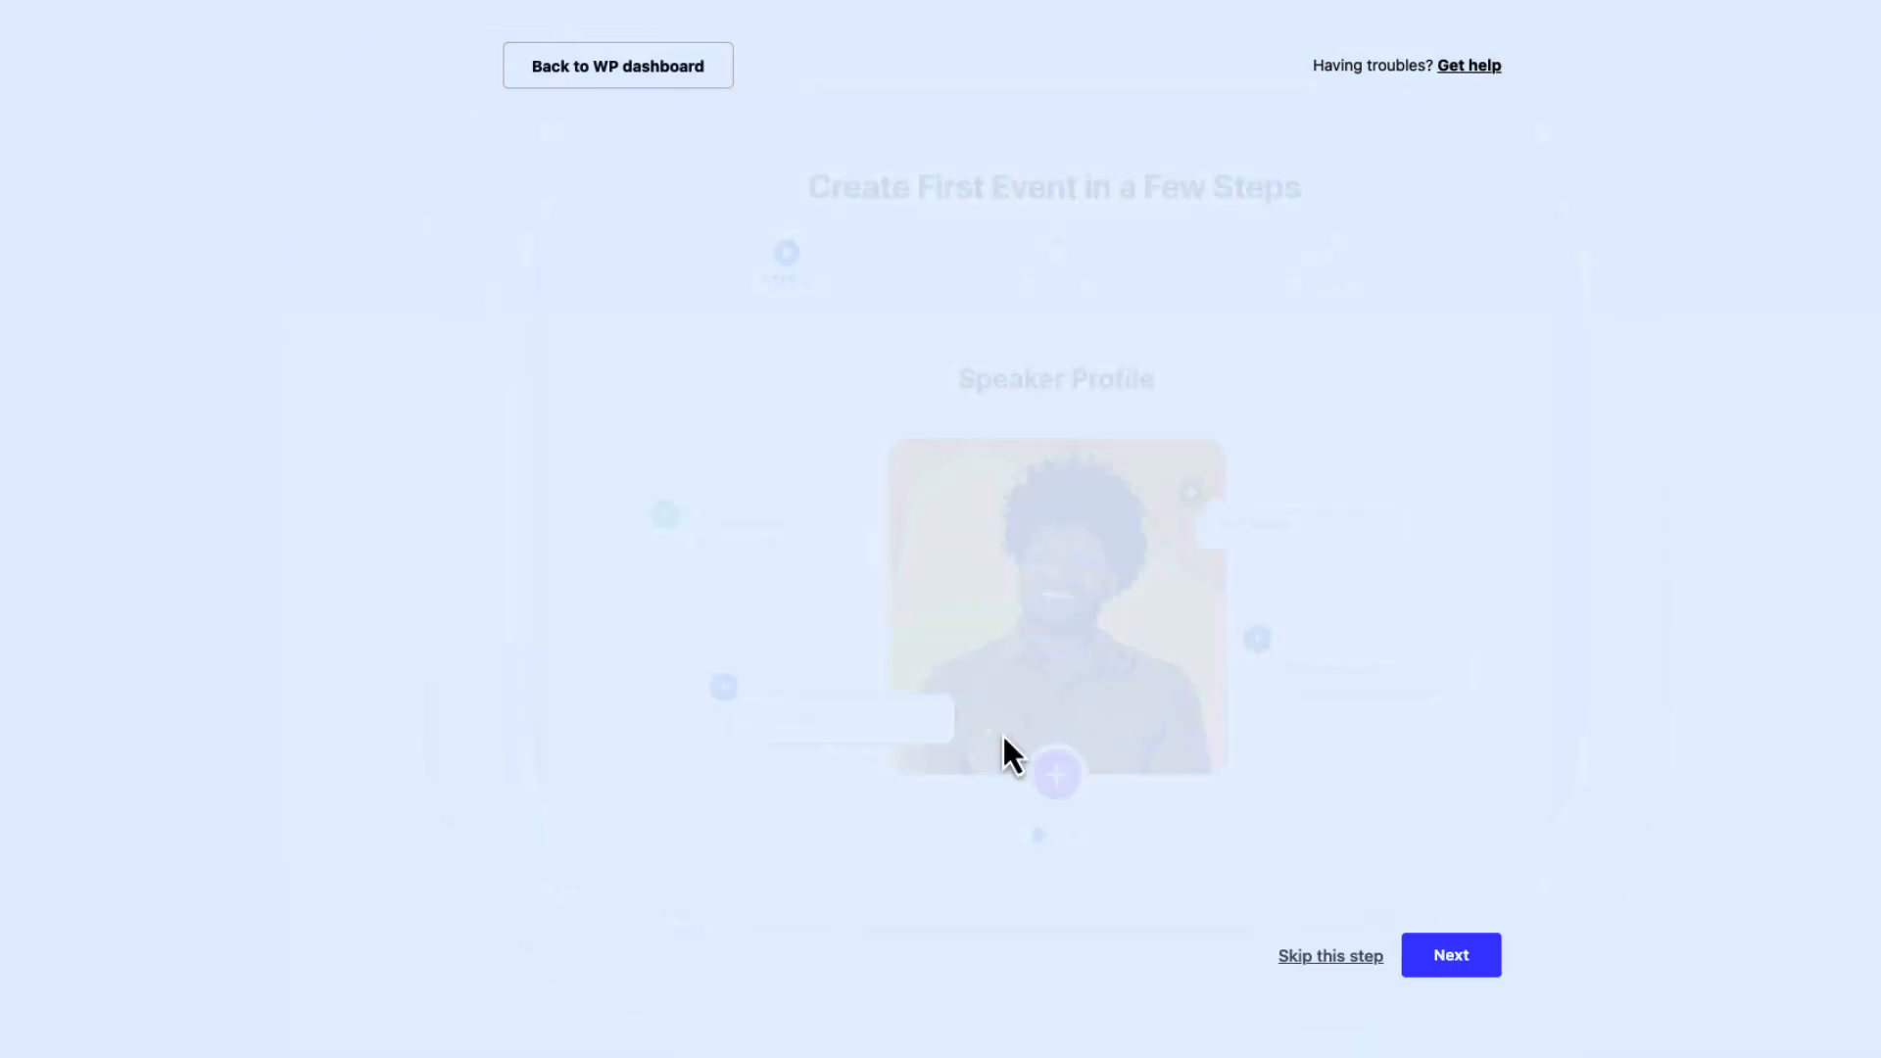
pyautogui.click(1451, 956)
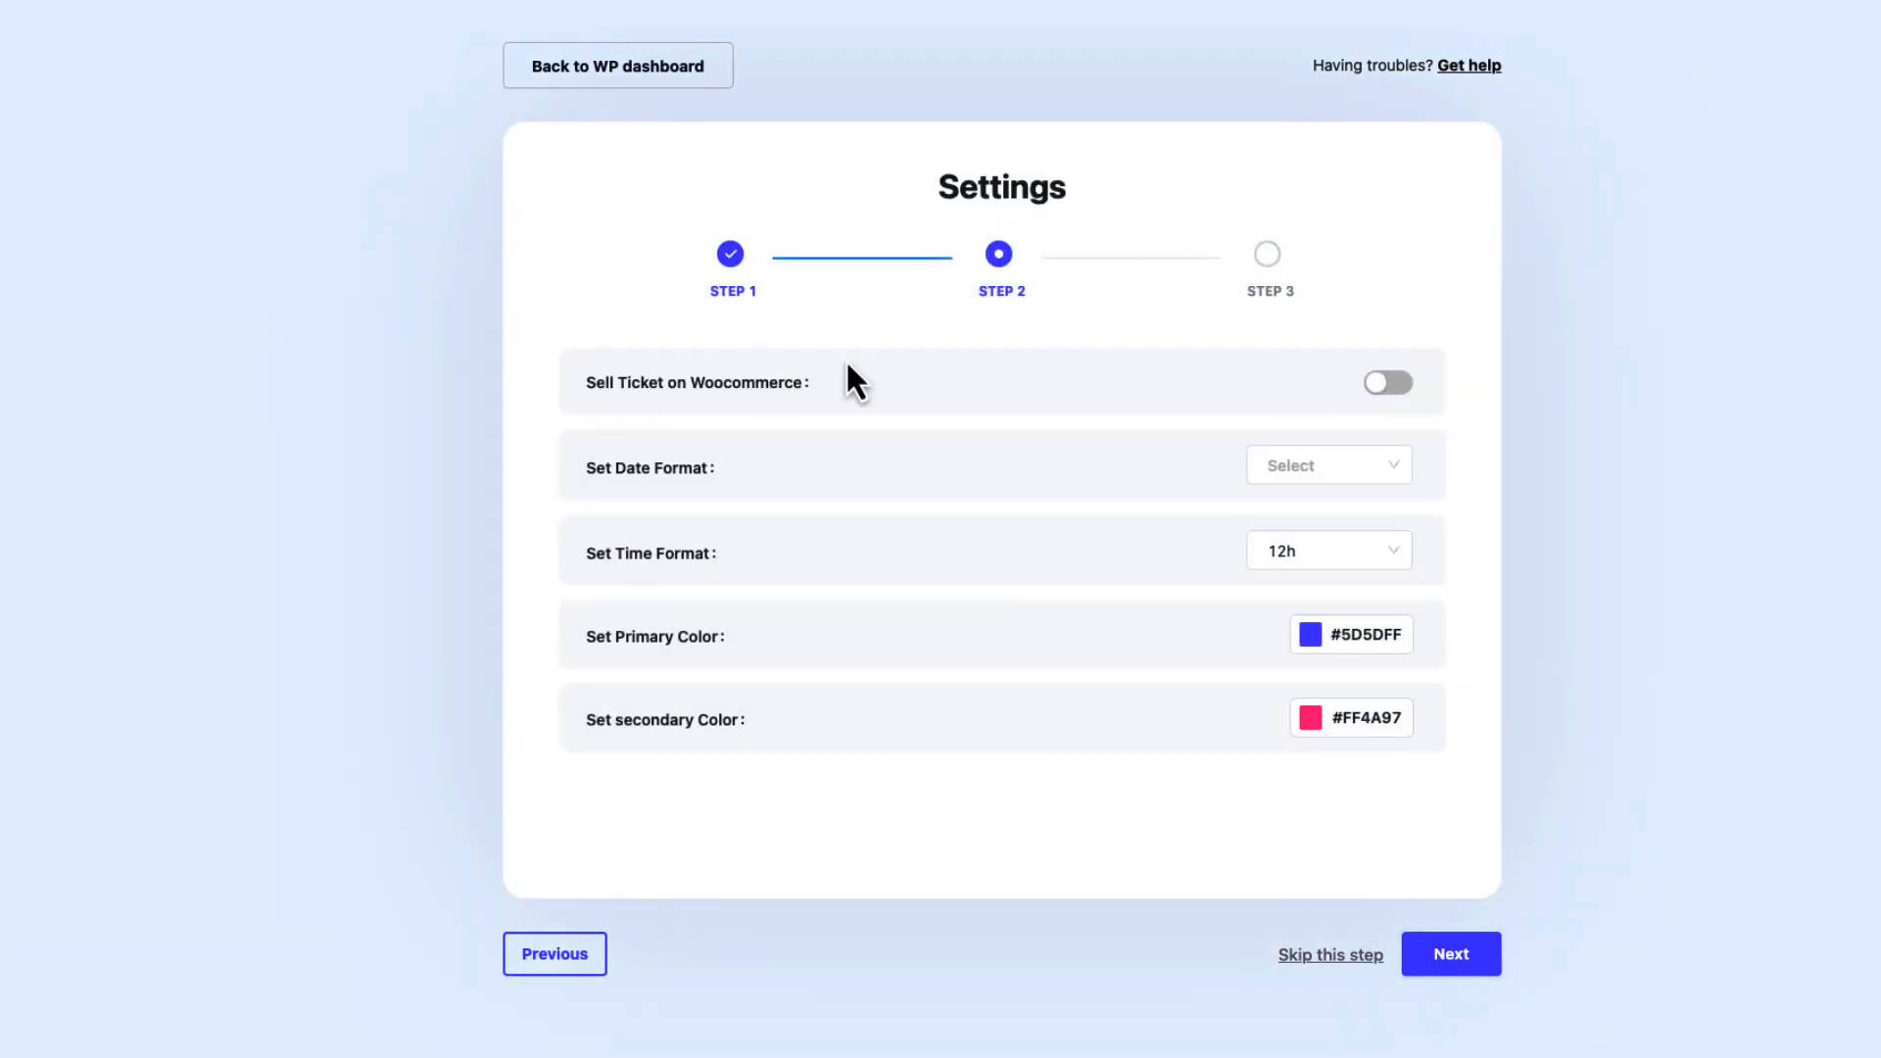
pyautogui.click(1391, 384)
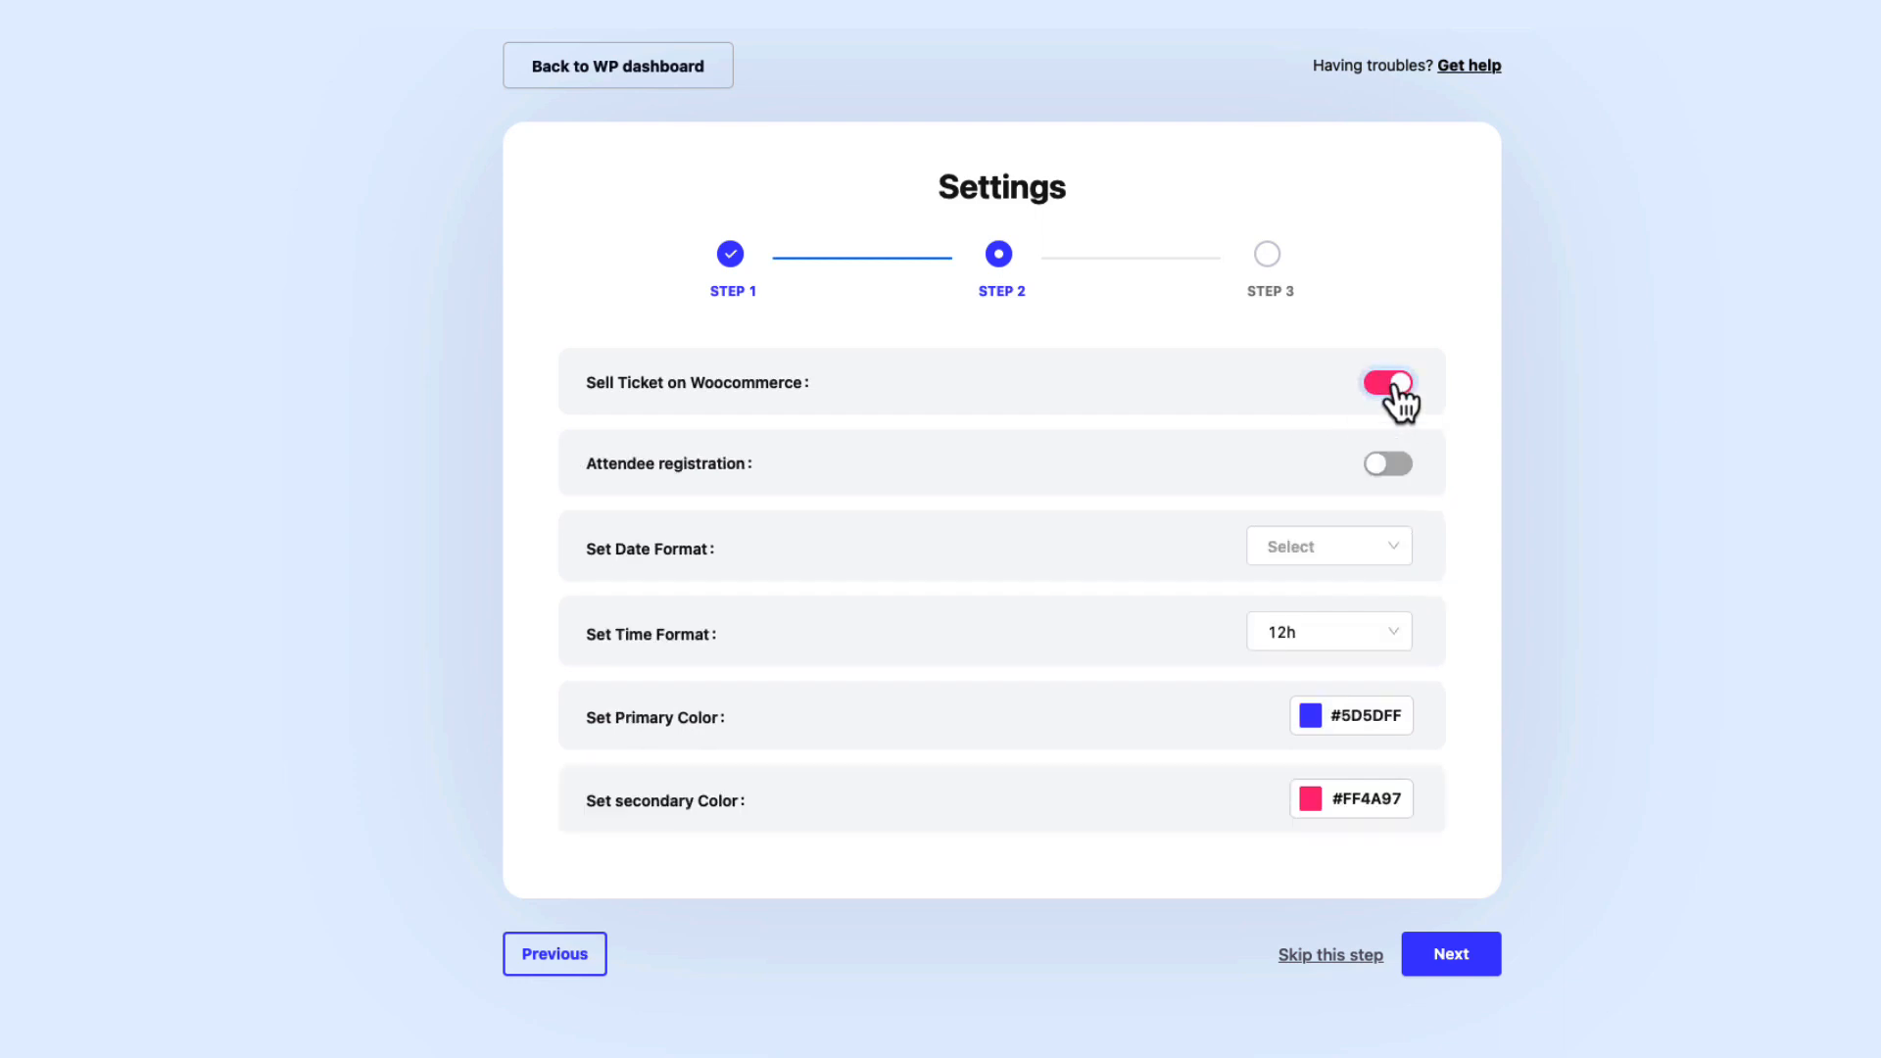
pyautogui.click(1389, 466)
# Choose the 10/10/2022 date format and 24h time format, then finish the setup.
pyautogui.click(1341, 556)
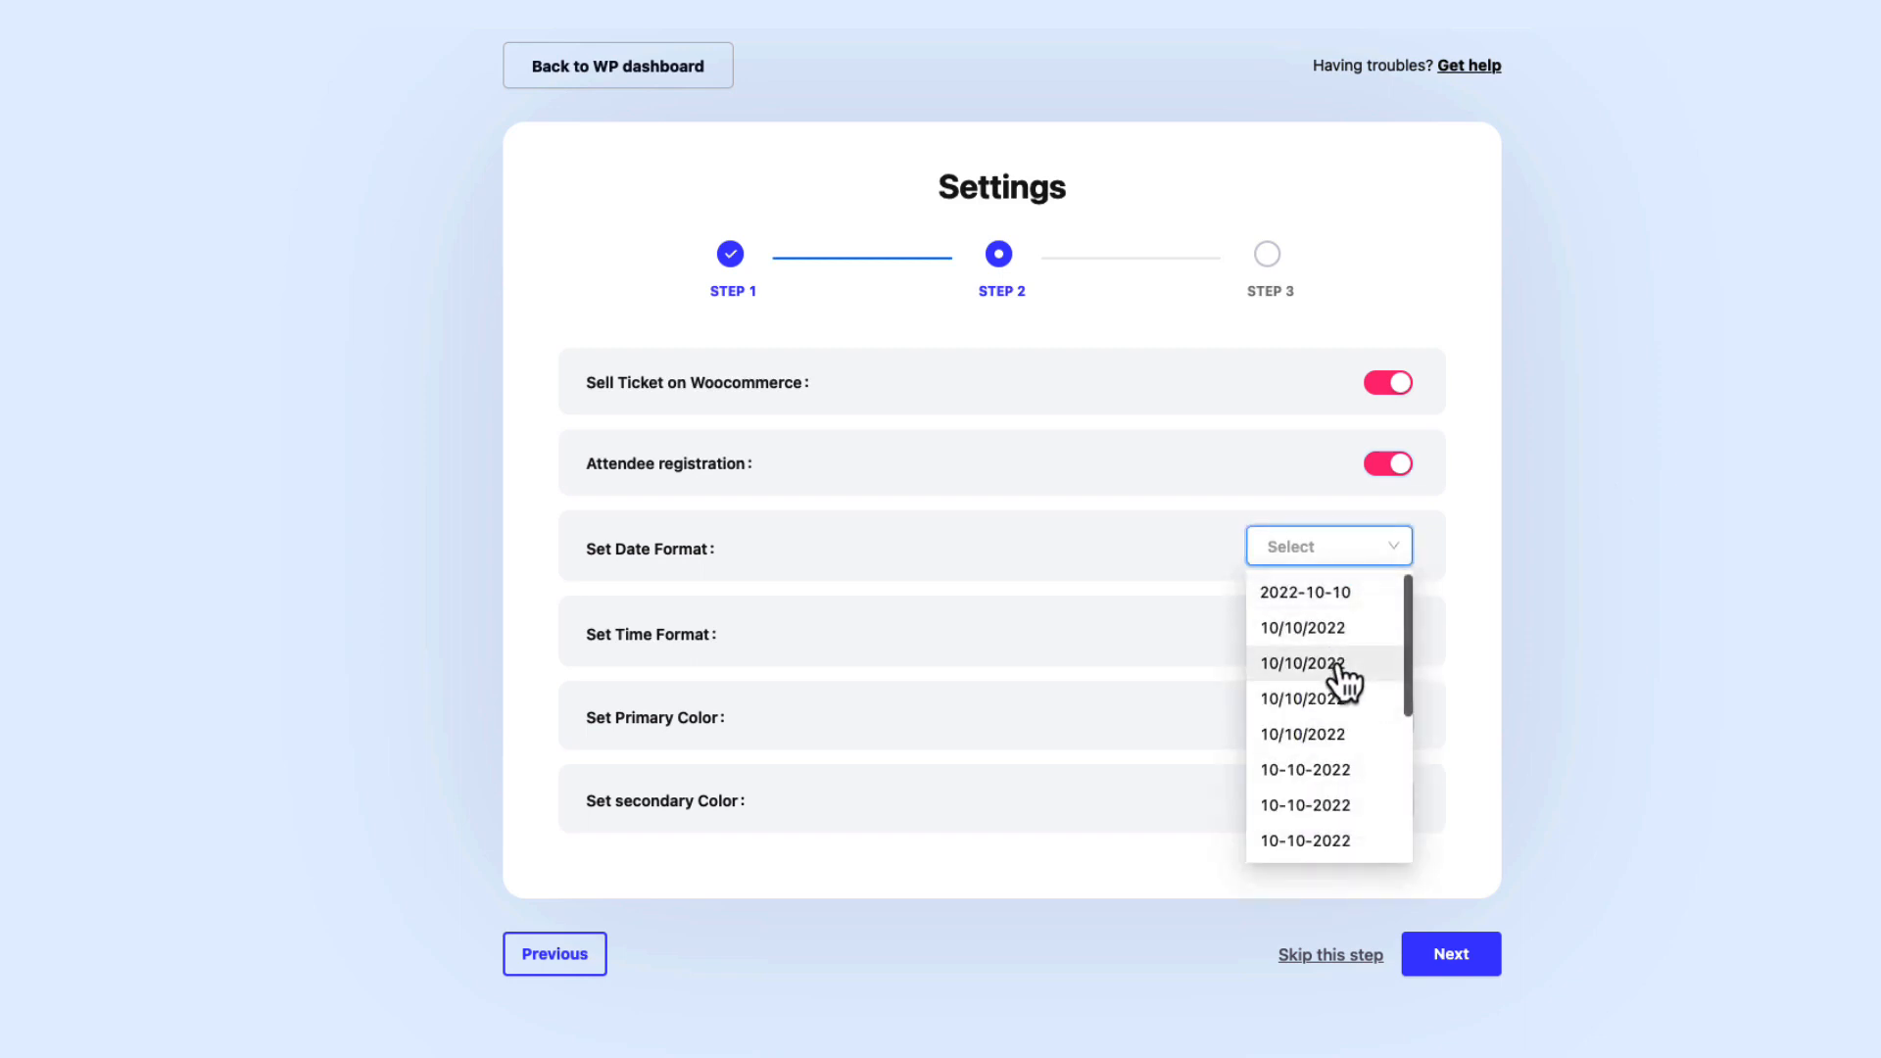
pyautogui.click(1297, 700)
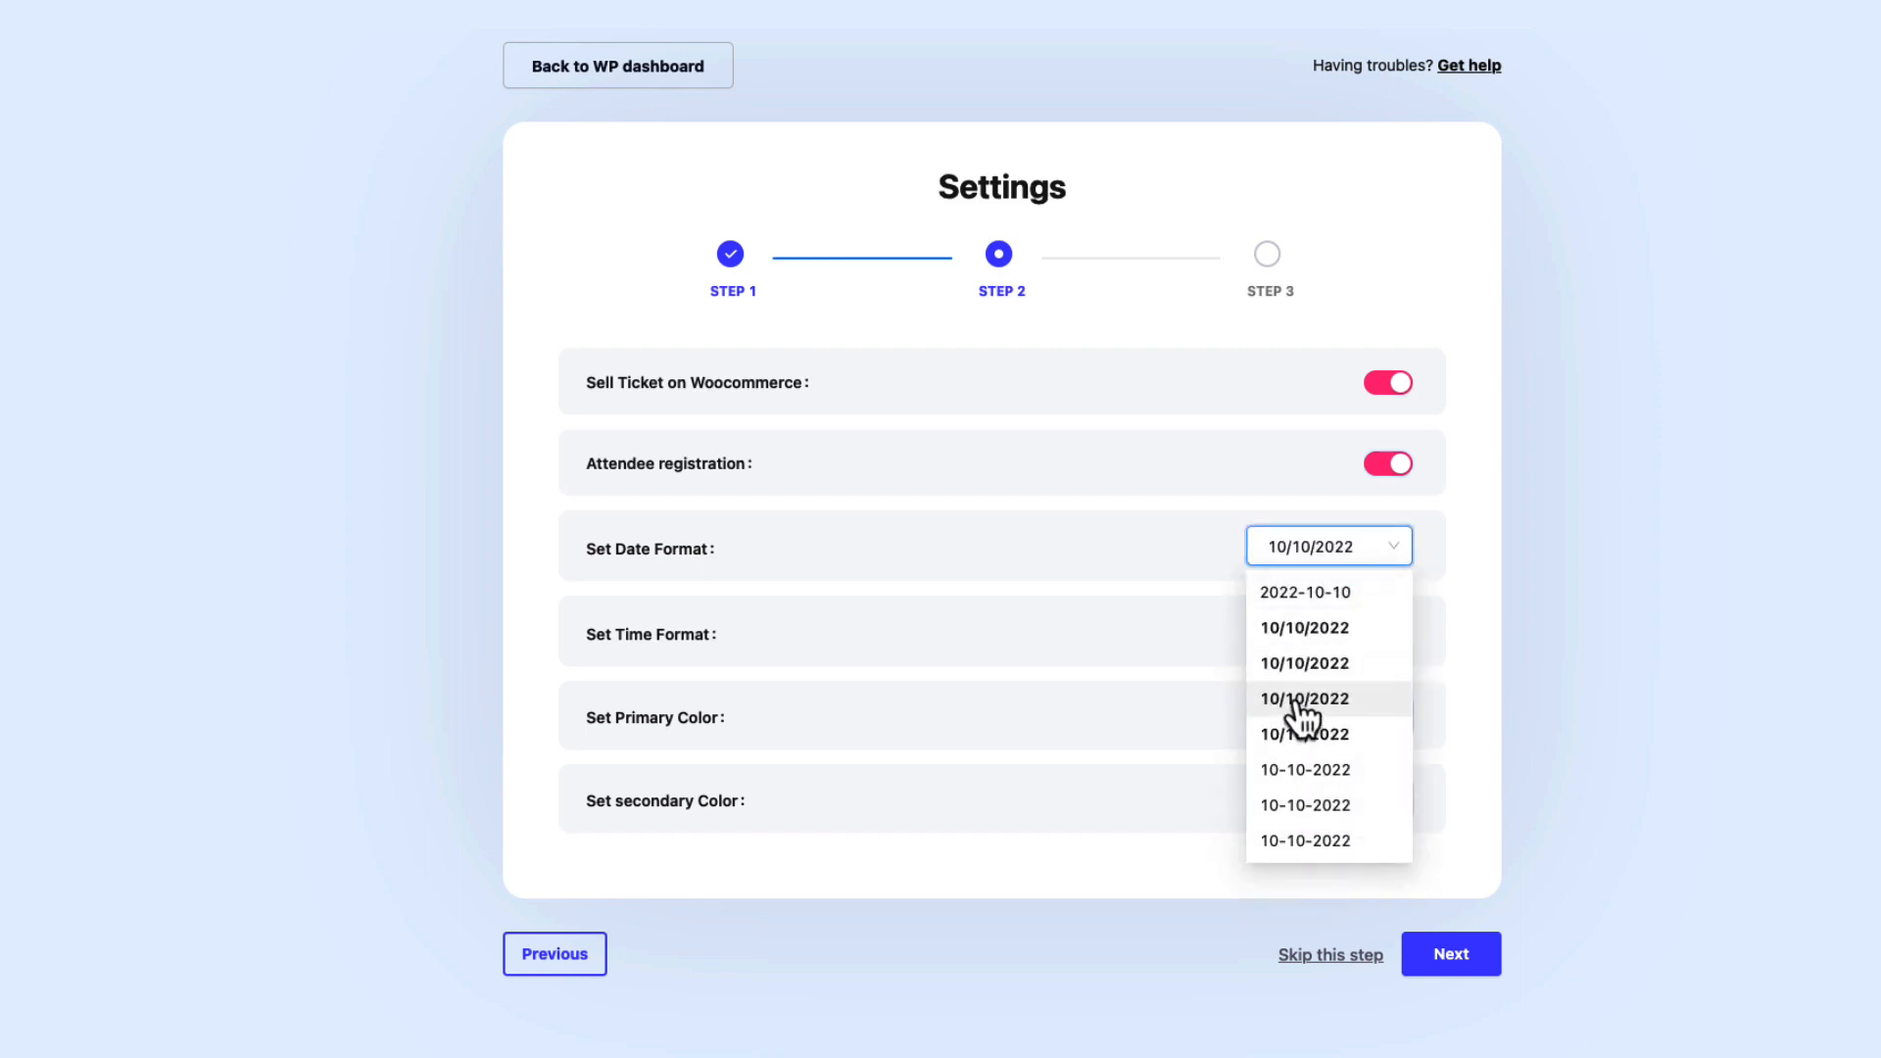
pyautogui.click(1313, 632)
pyautogui.click(1275, 715)
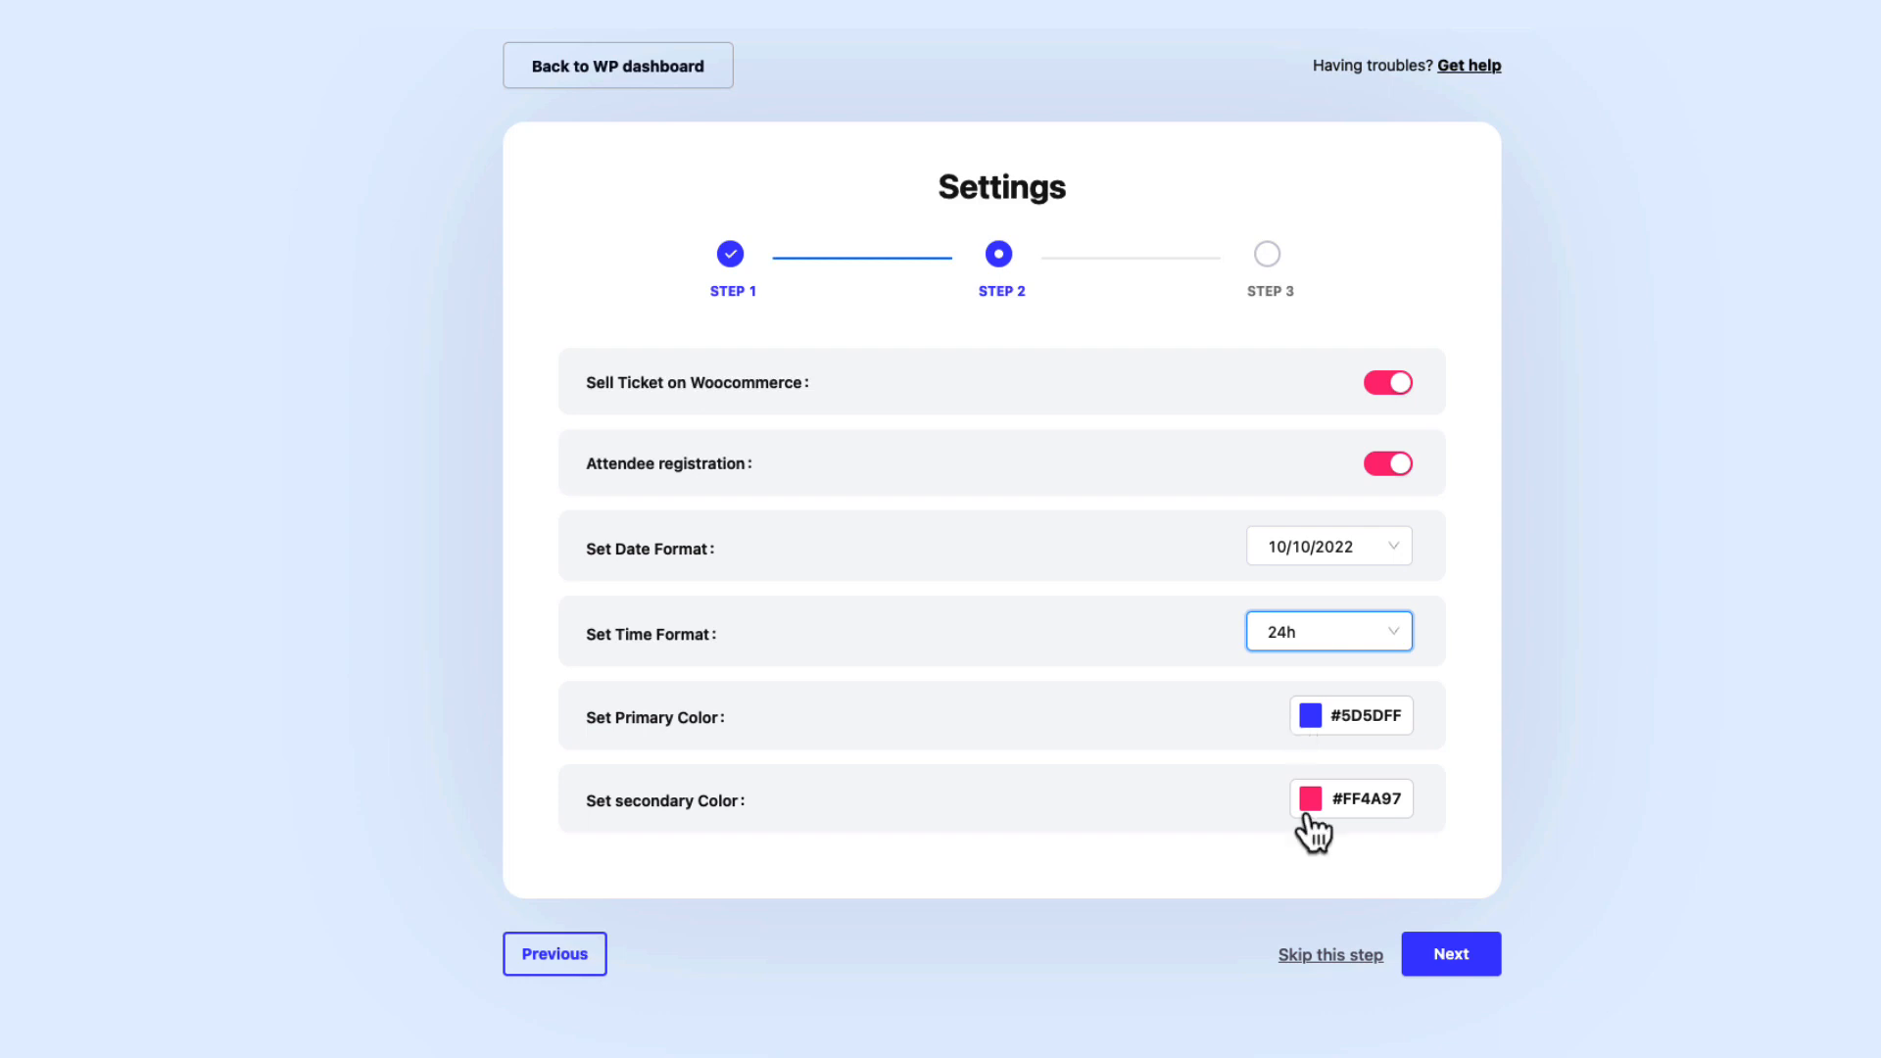
pyautogui.click(1474, 958)
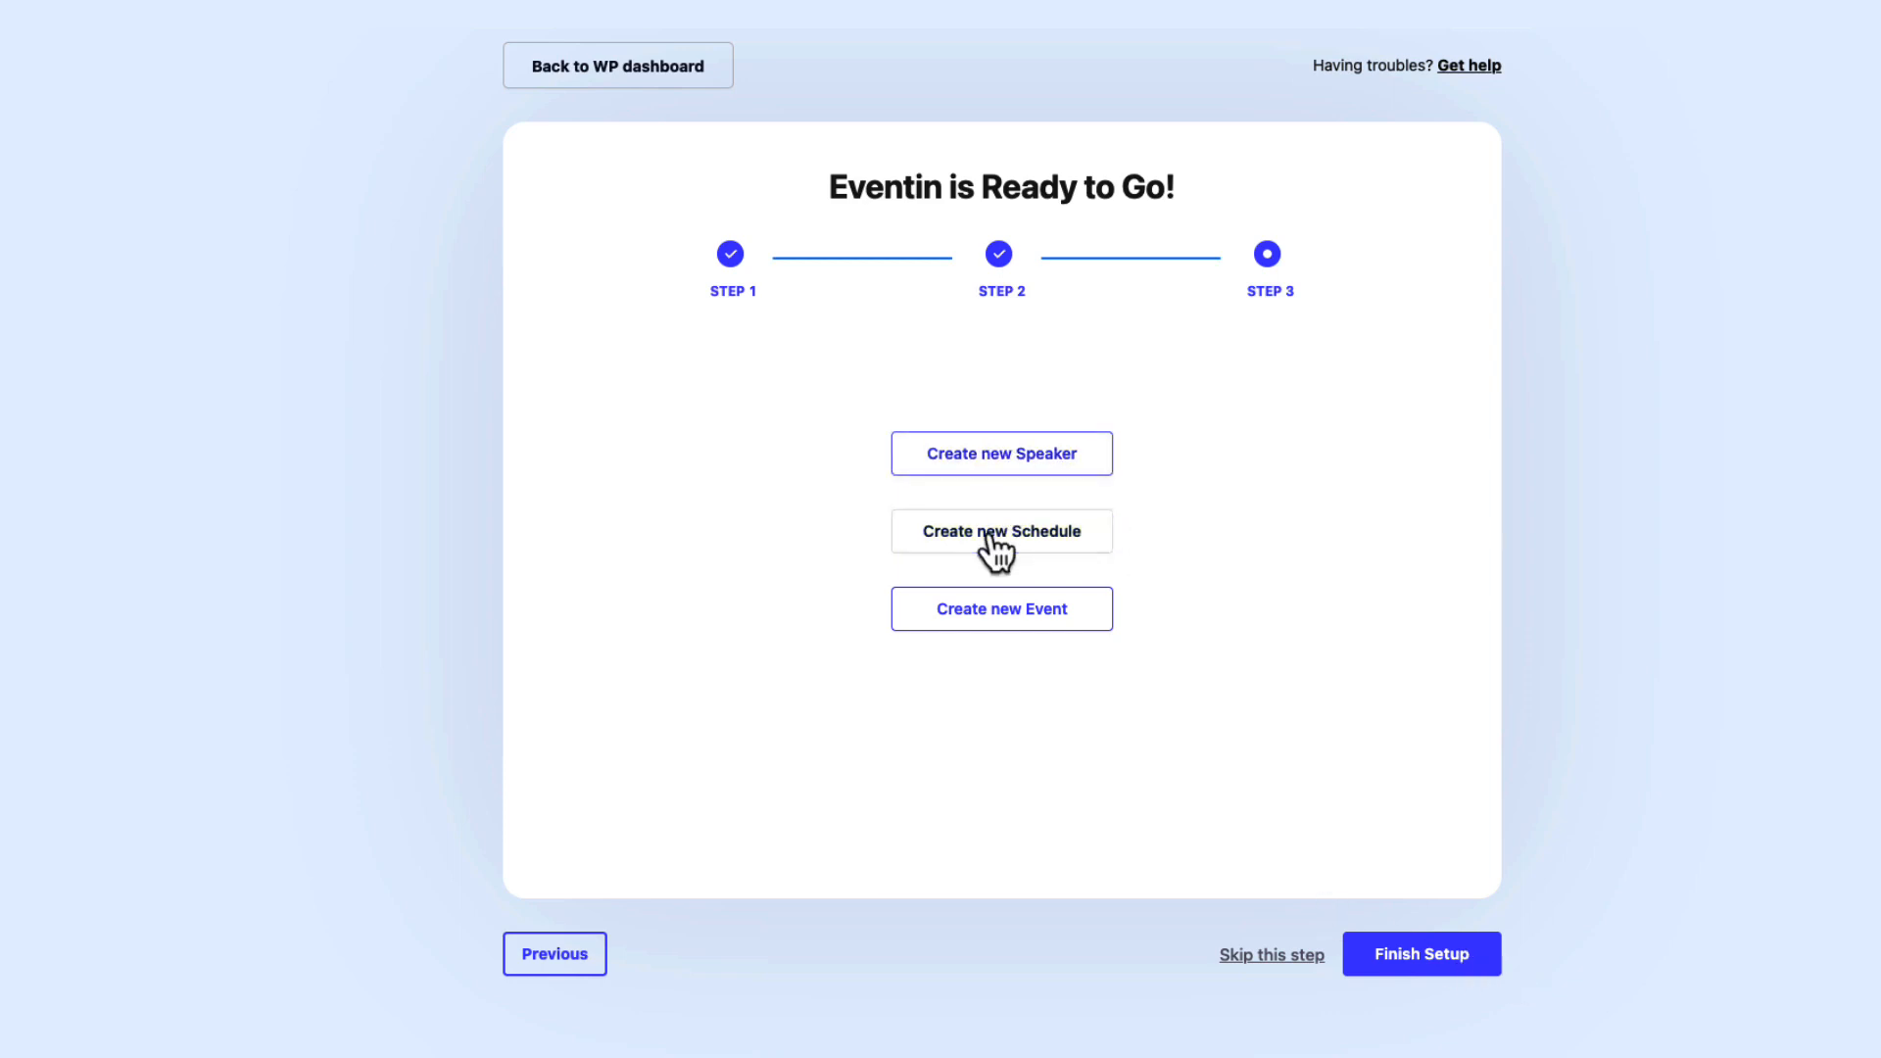
pyautogui.click(1418, 960)
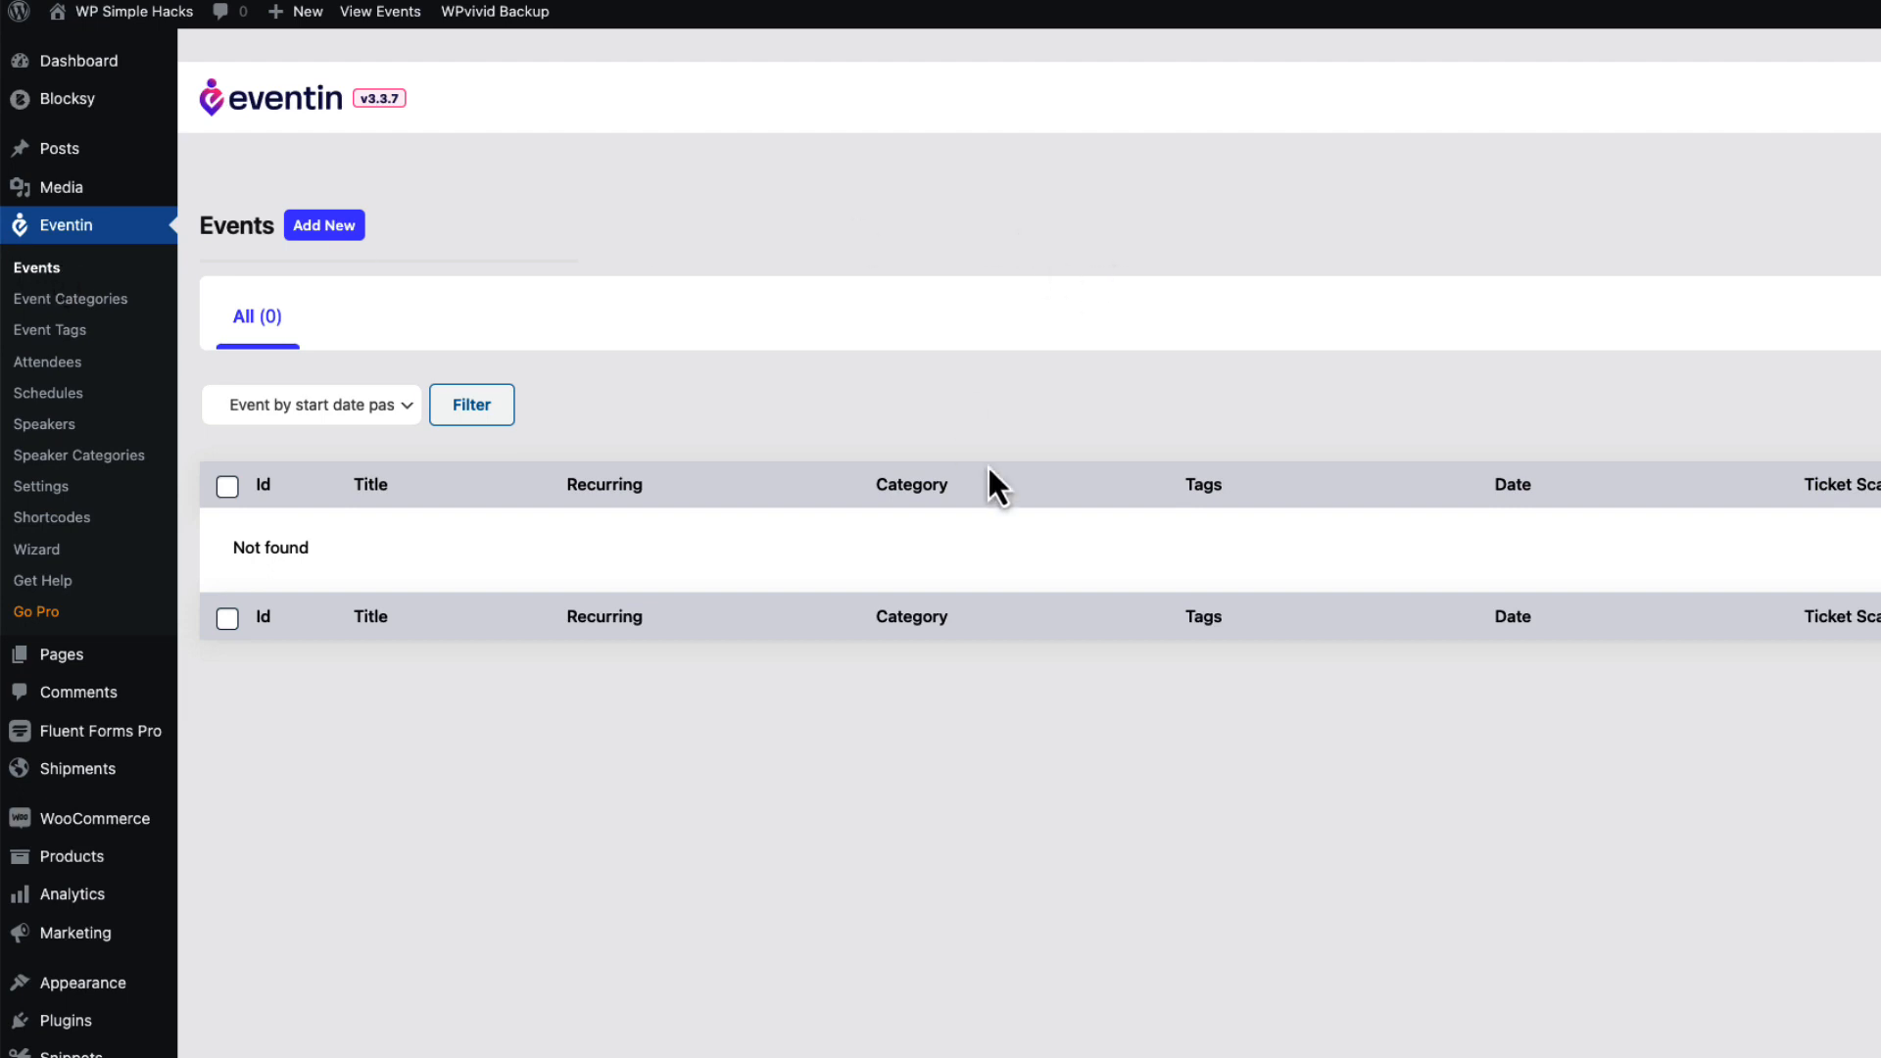
# In Eventin settings, show 15 events per page and use Template One for event pages.
pyautogui.click(44, 488)
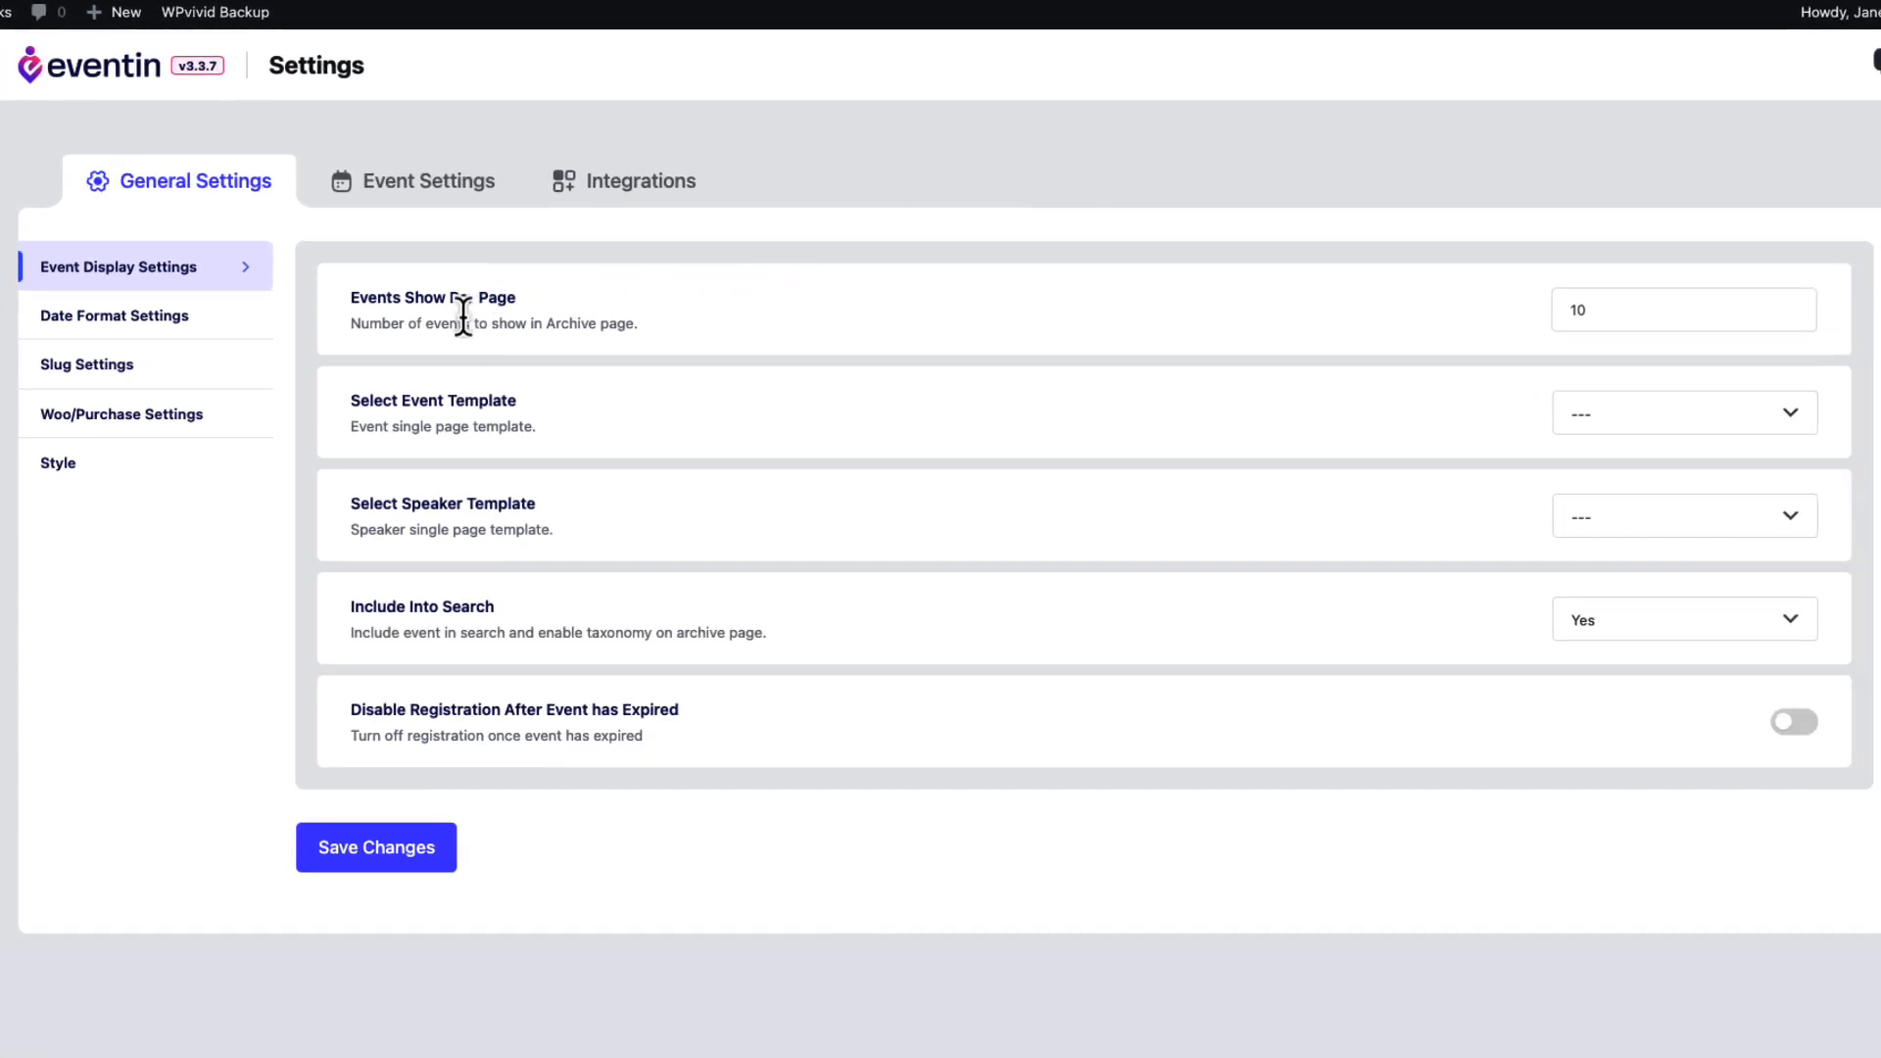
pyautogui.click(1788, 305)
pyautogui.click(1788, 305)
pyautogui.click(1788, 305)
pyautogui.click(1789, 306)
pyautogui.click(1789, 306)
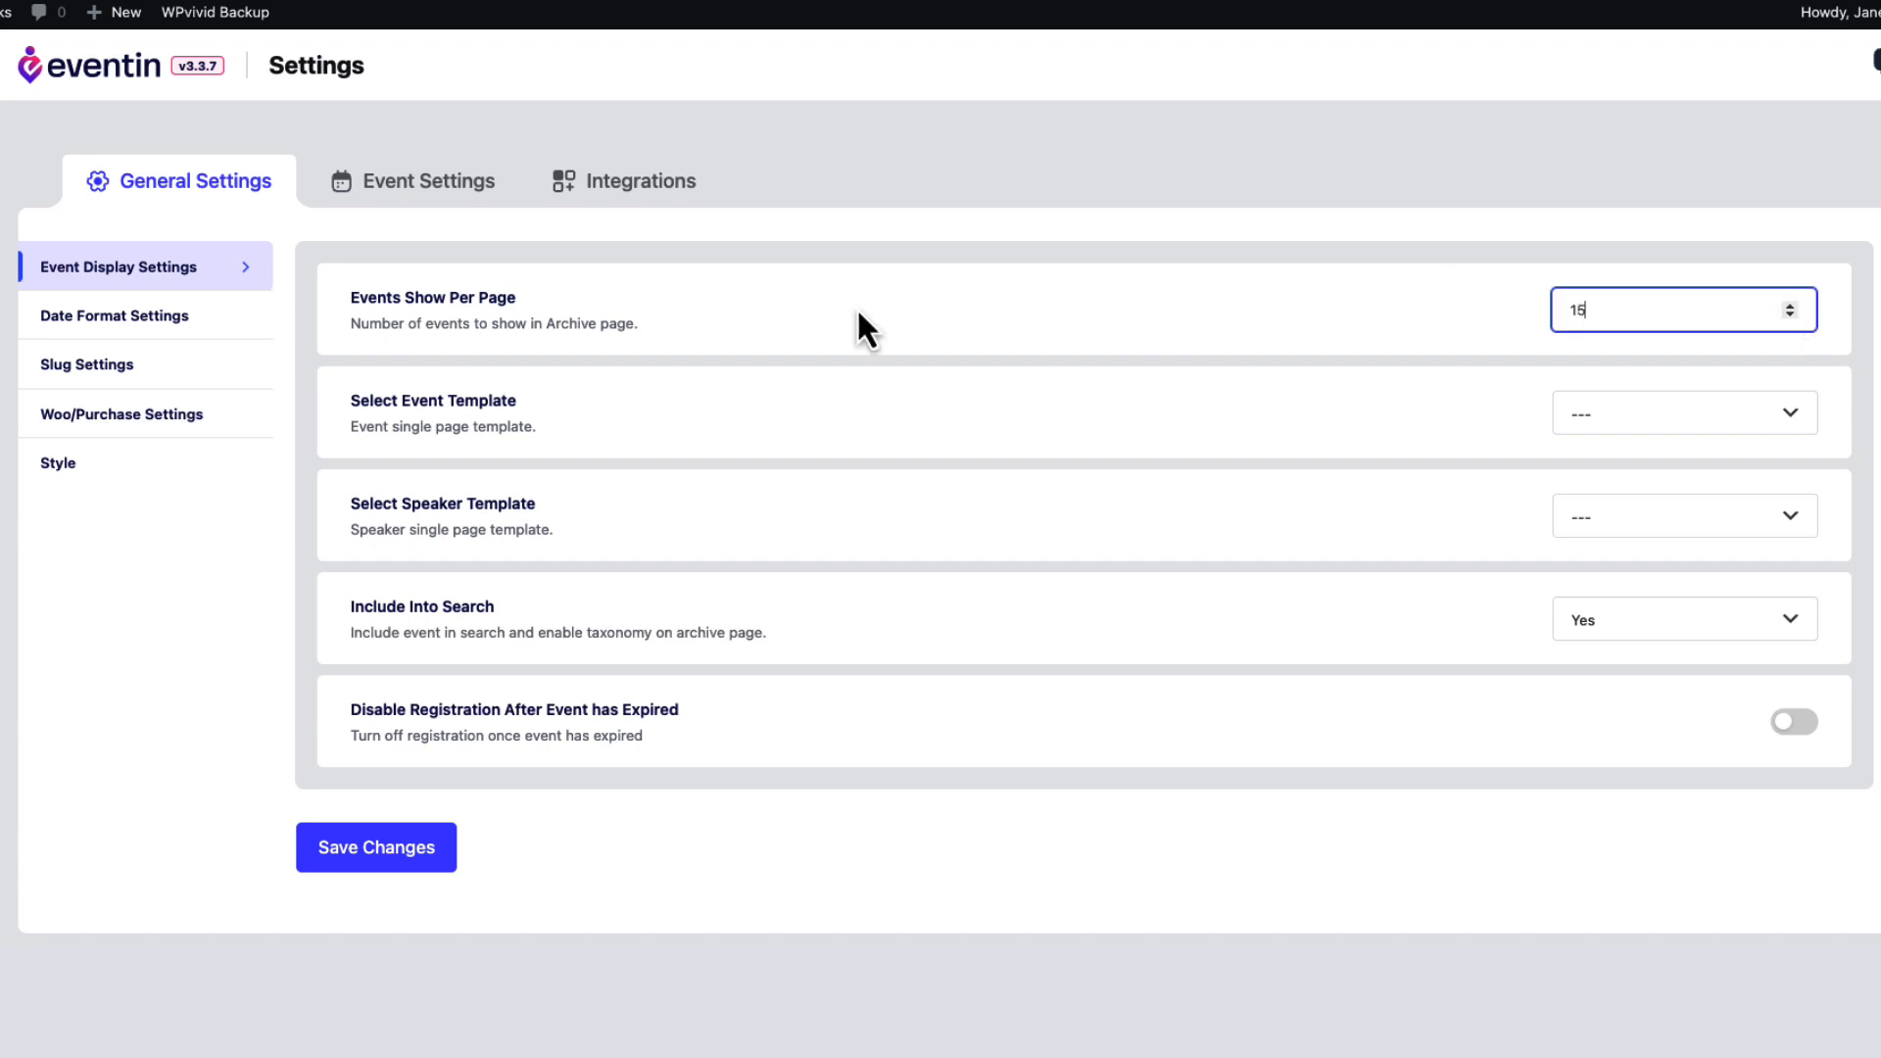
pyautogui.click(1667, 432)
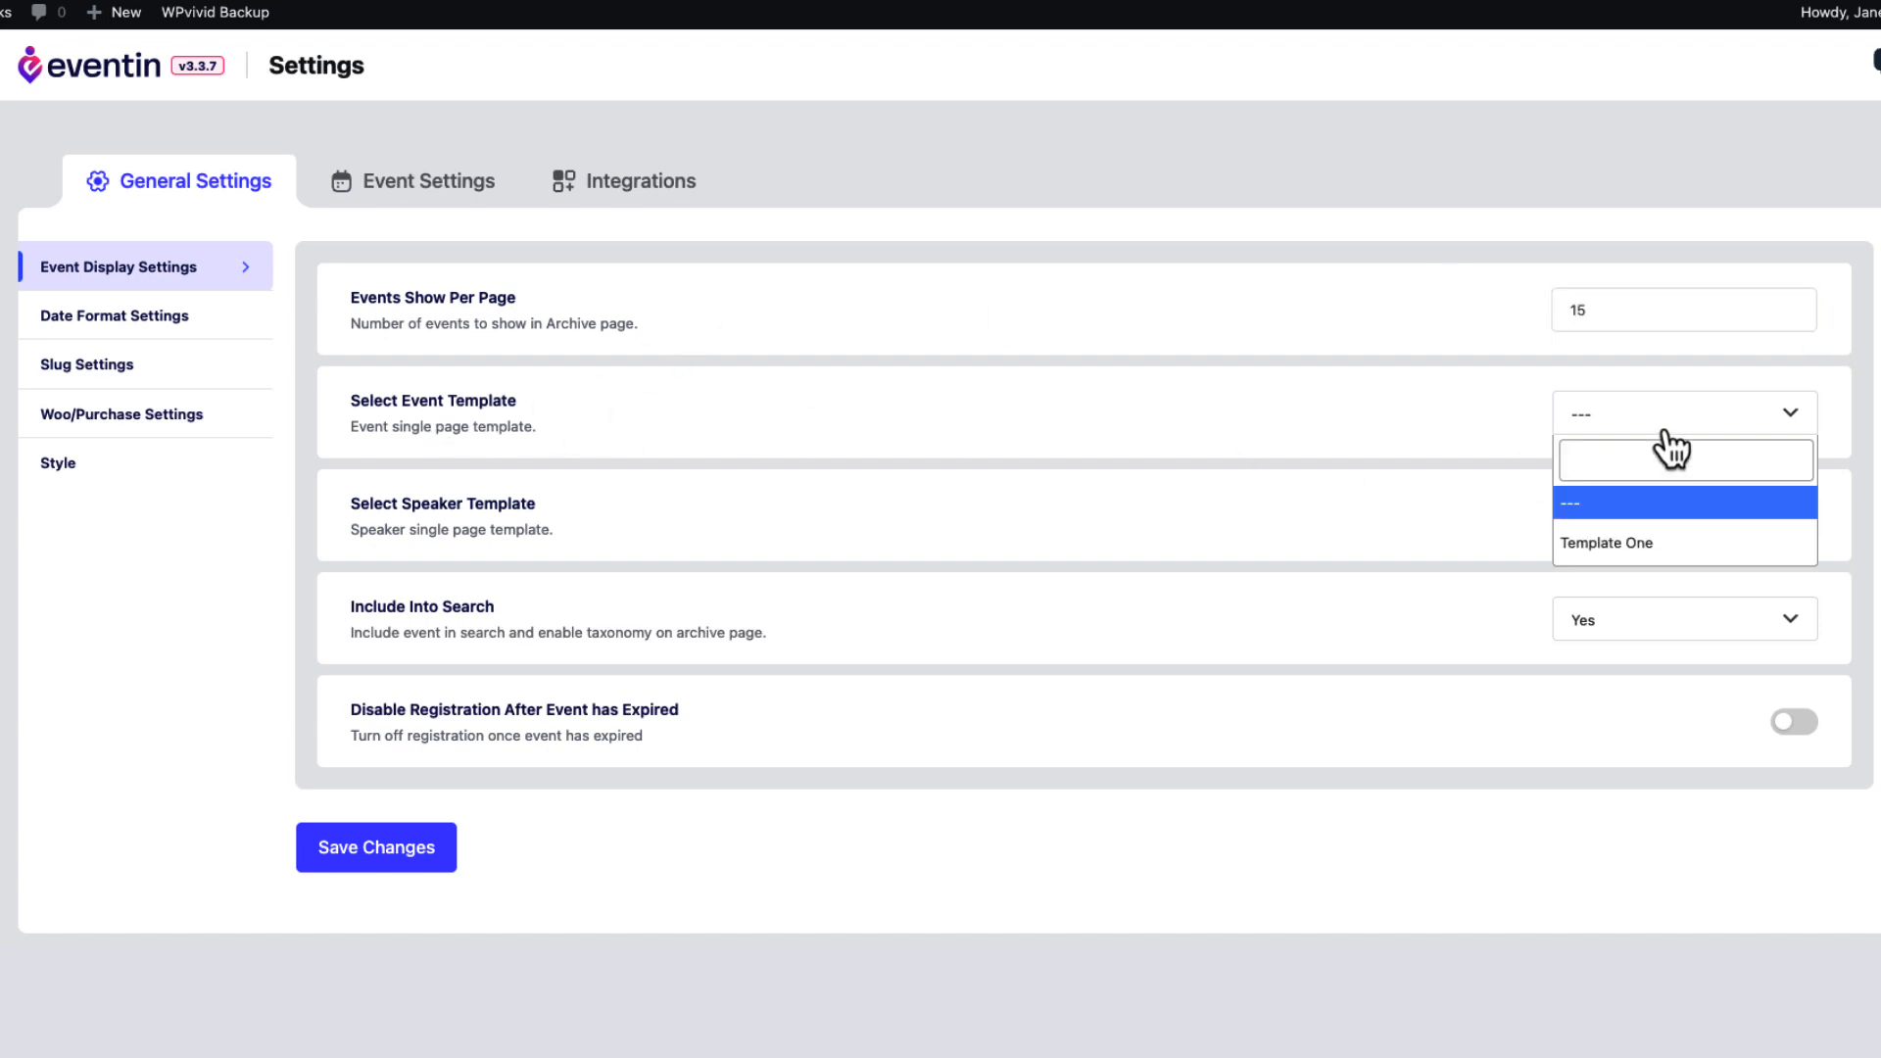
pyautogui.click(1646, 545)
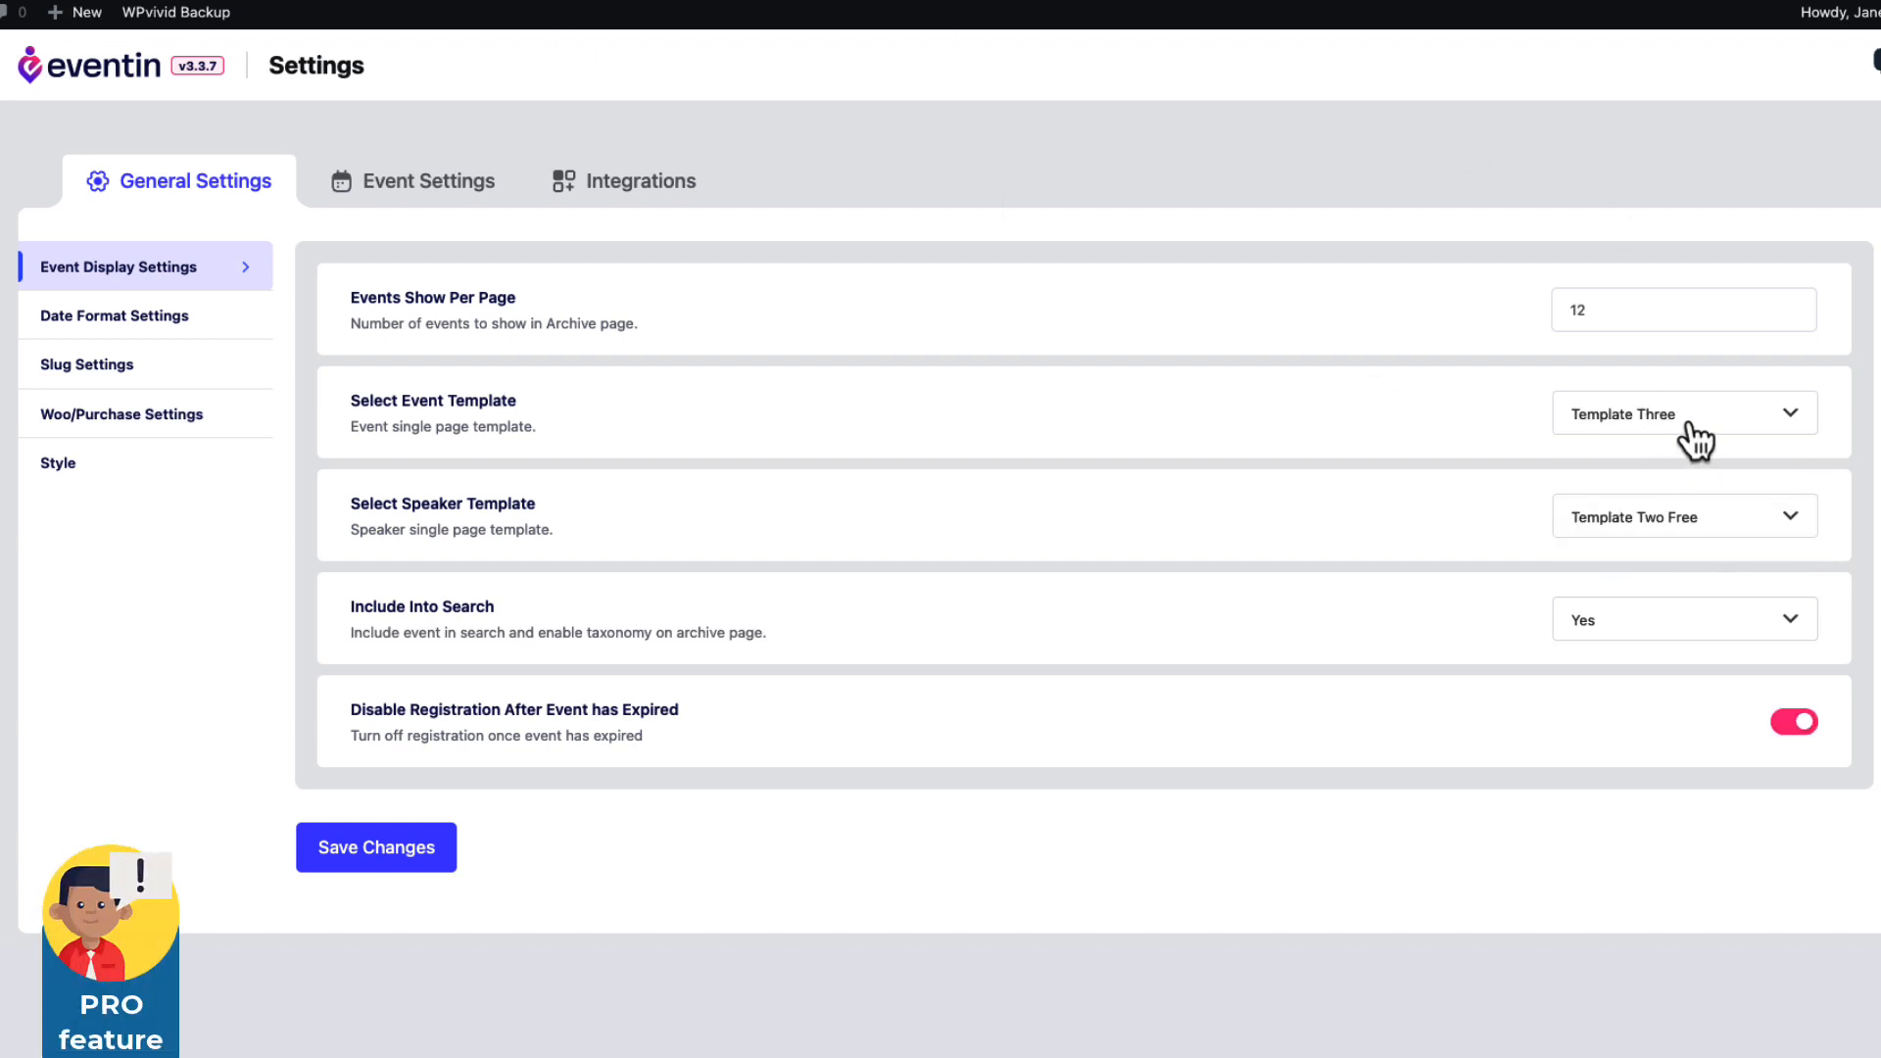
pyautogui.click(1691, 431)
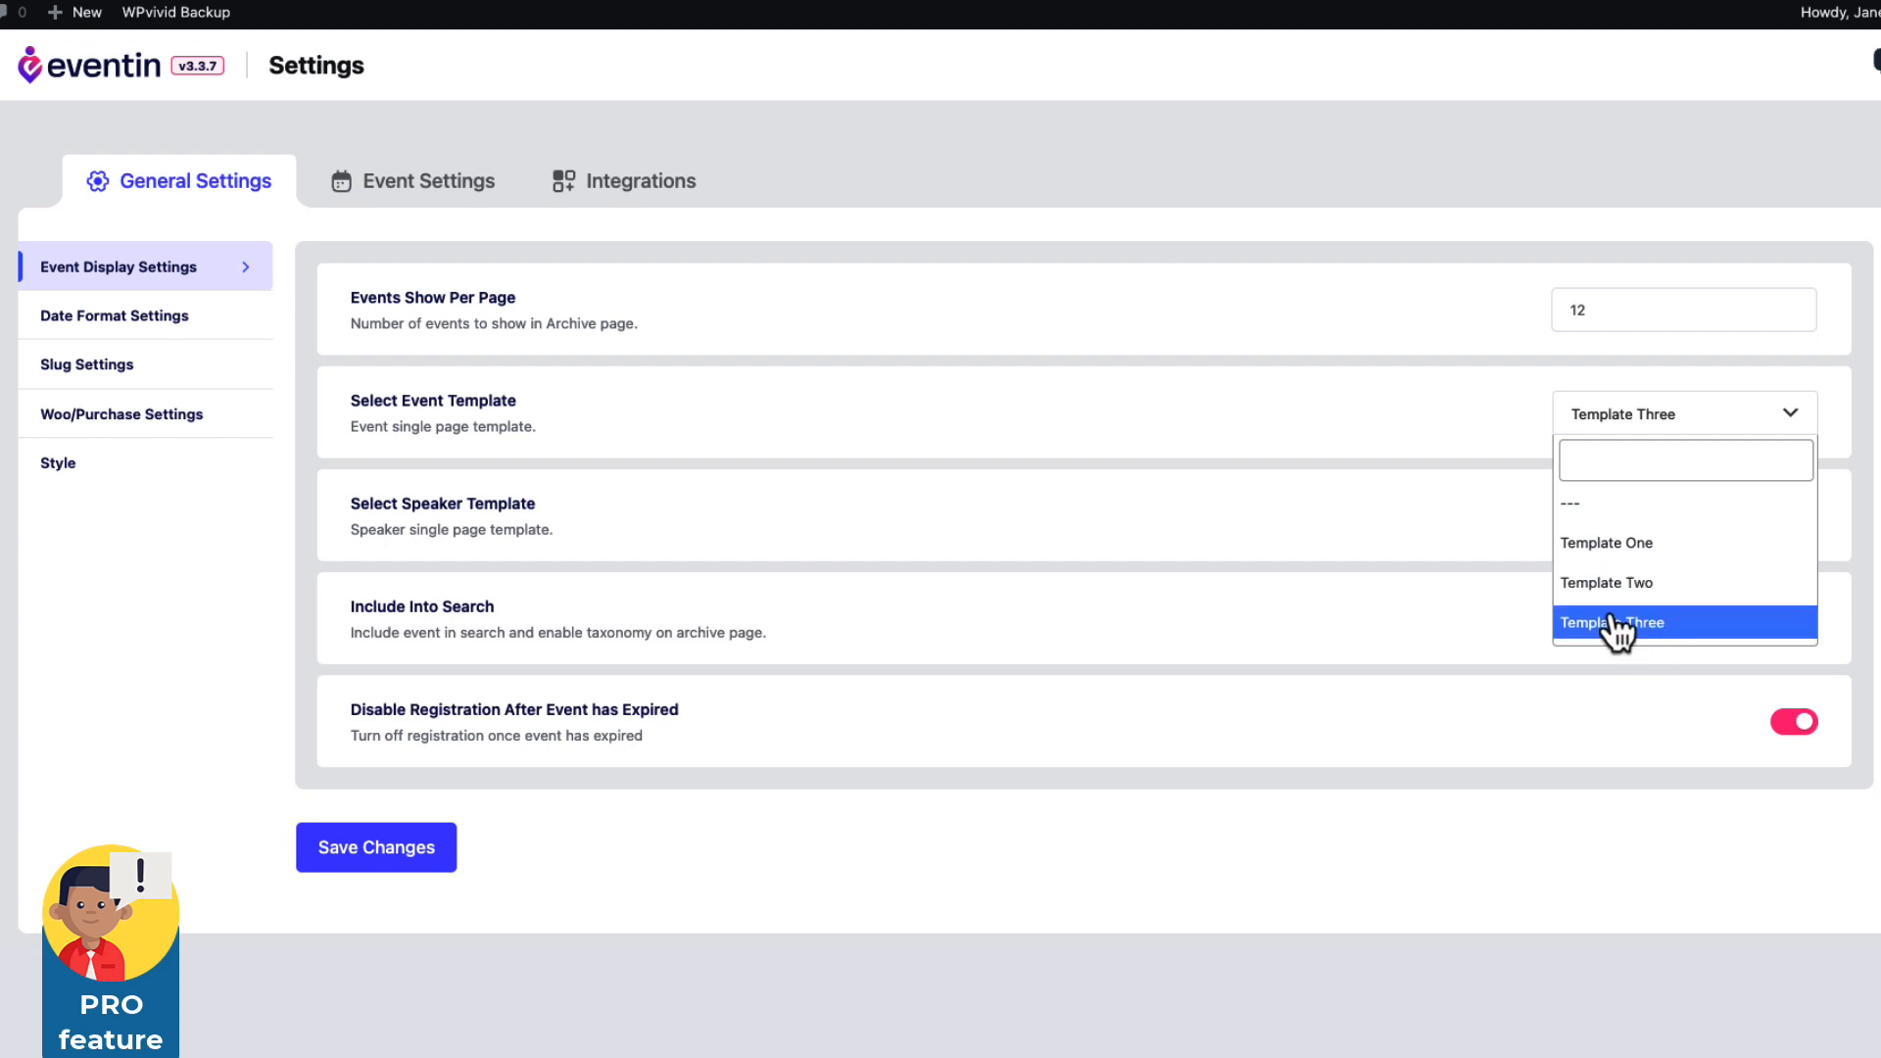
pyautogui.click(1293, 156)
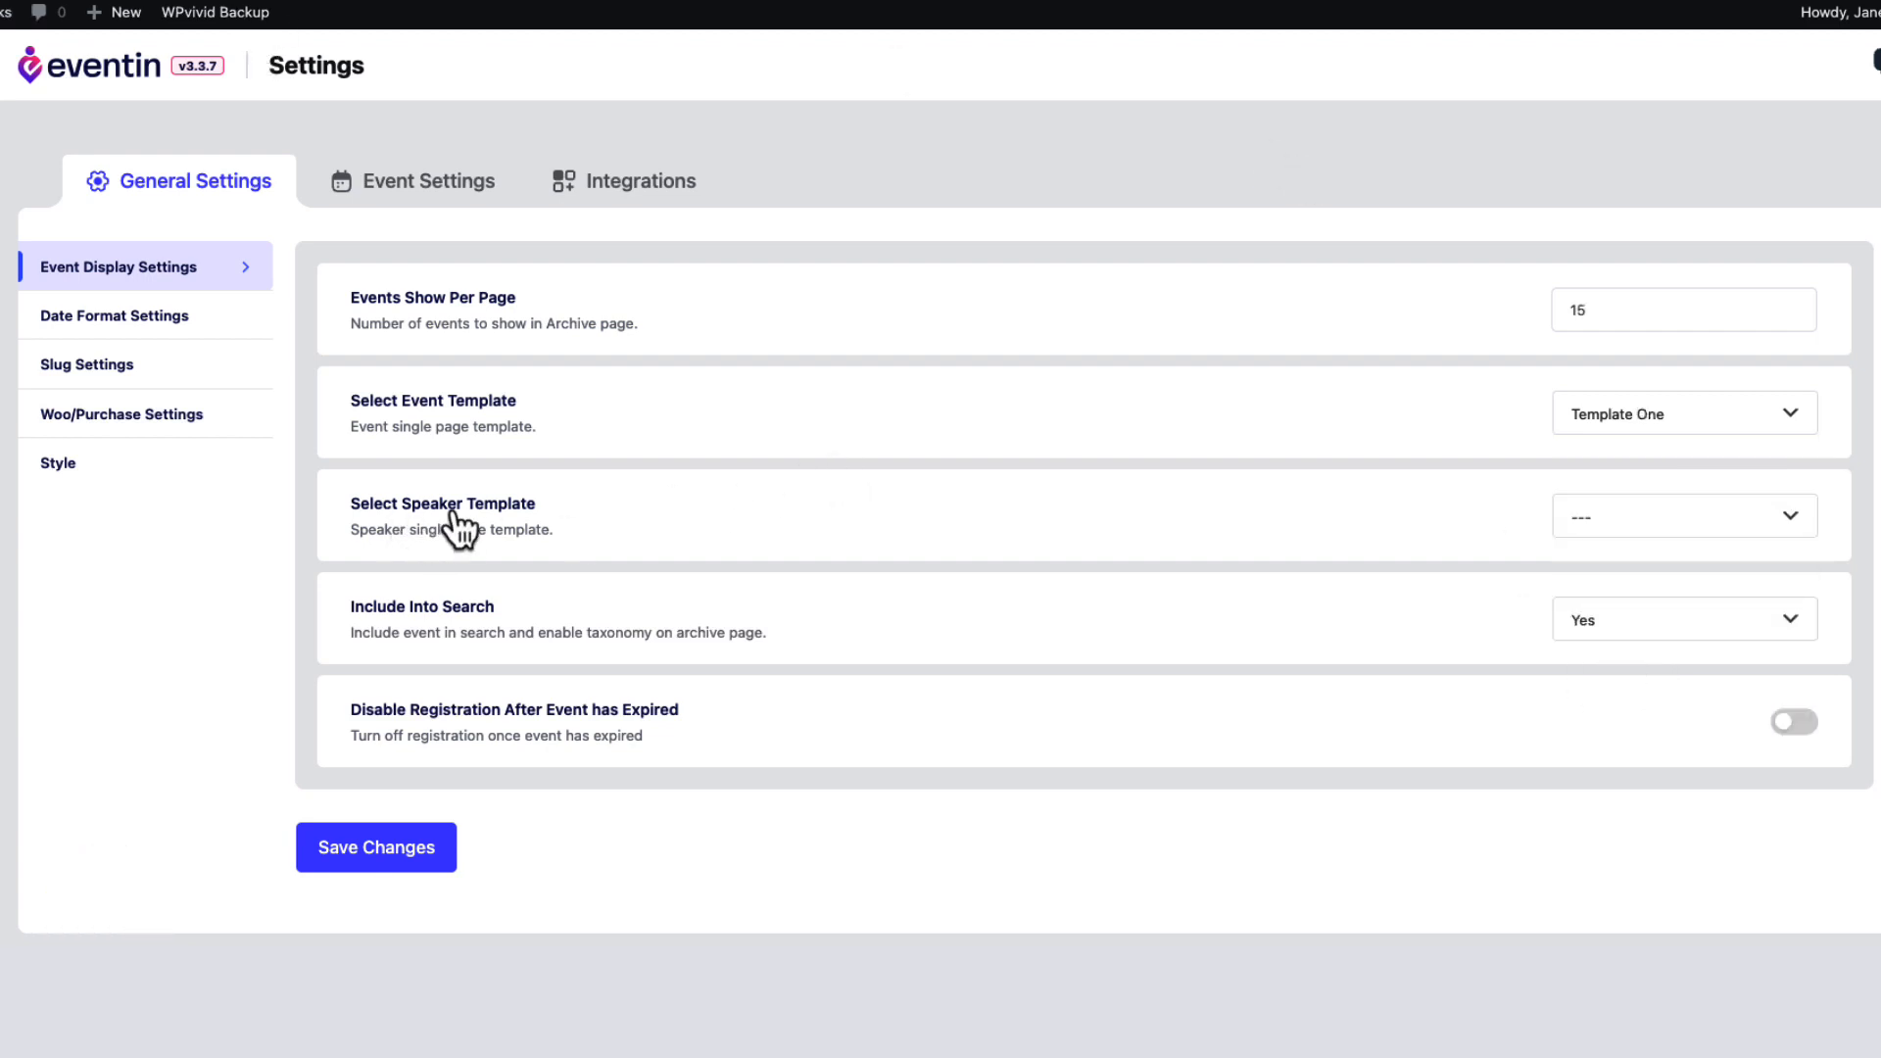
# Use Template One Free for speaker pages, disable registration for expired events, and save.
pyautogui.click(1667, 529)
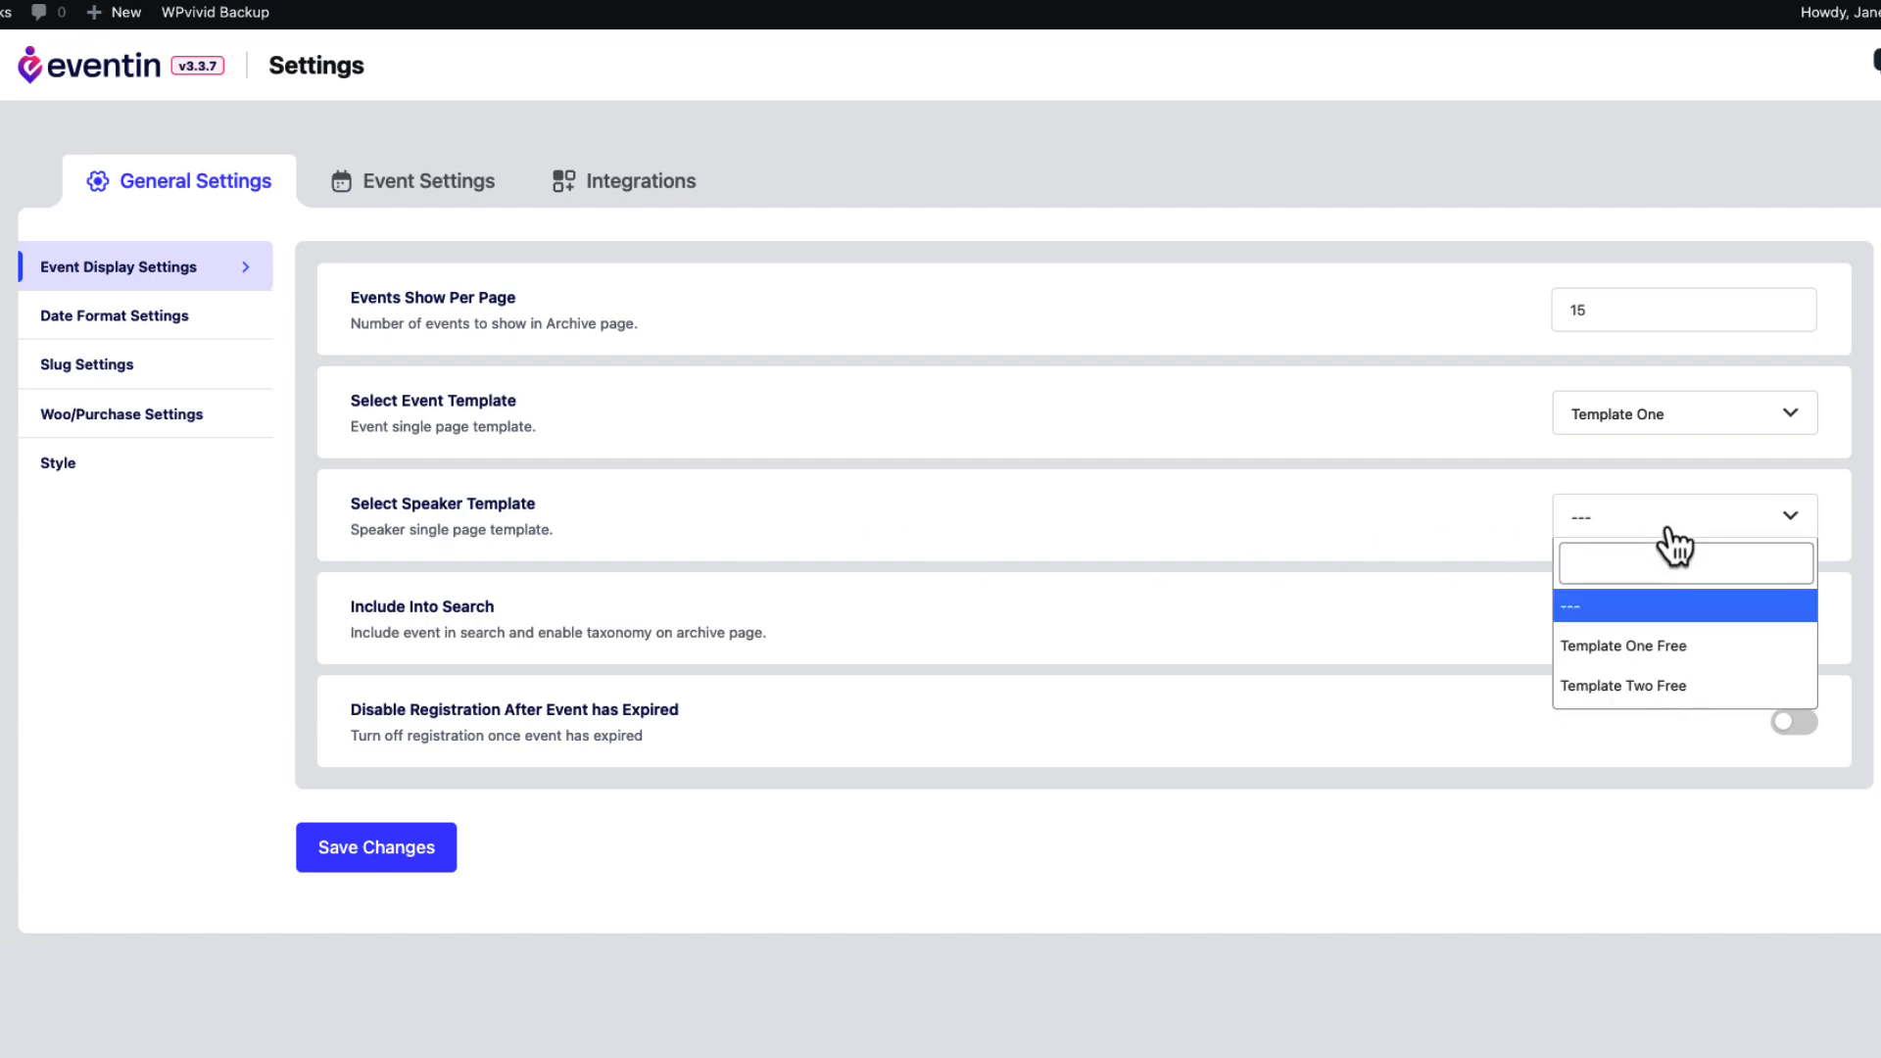
pyautogui.click(1654, 650)
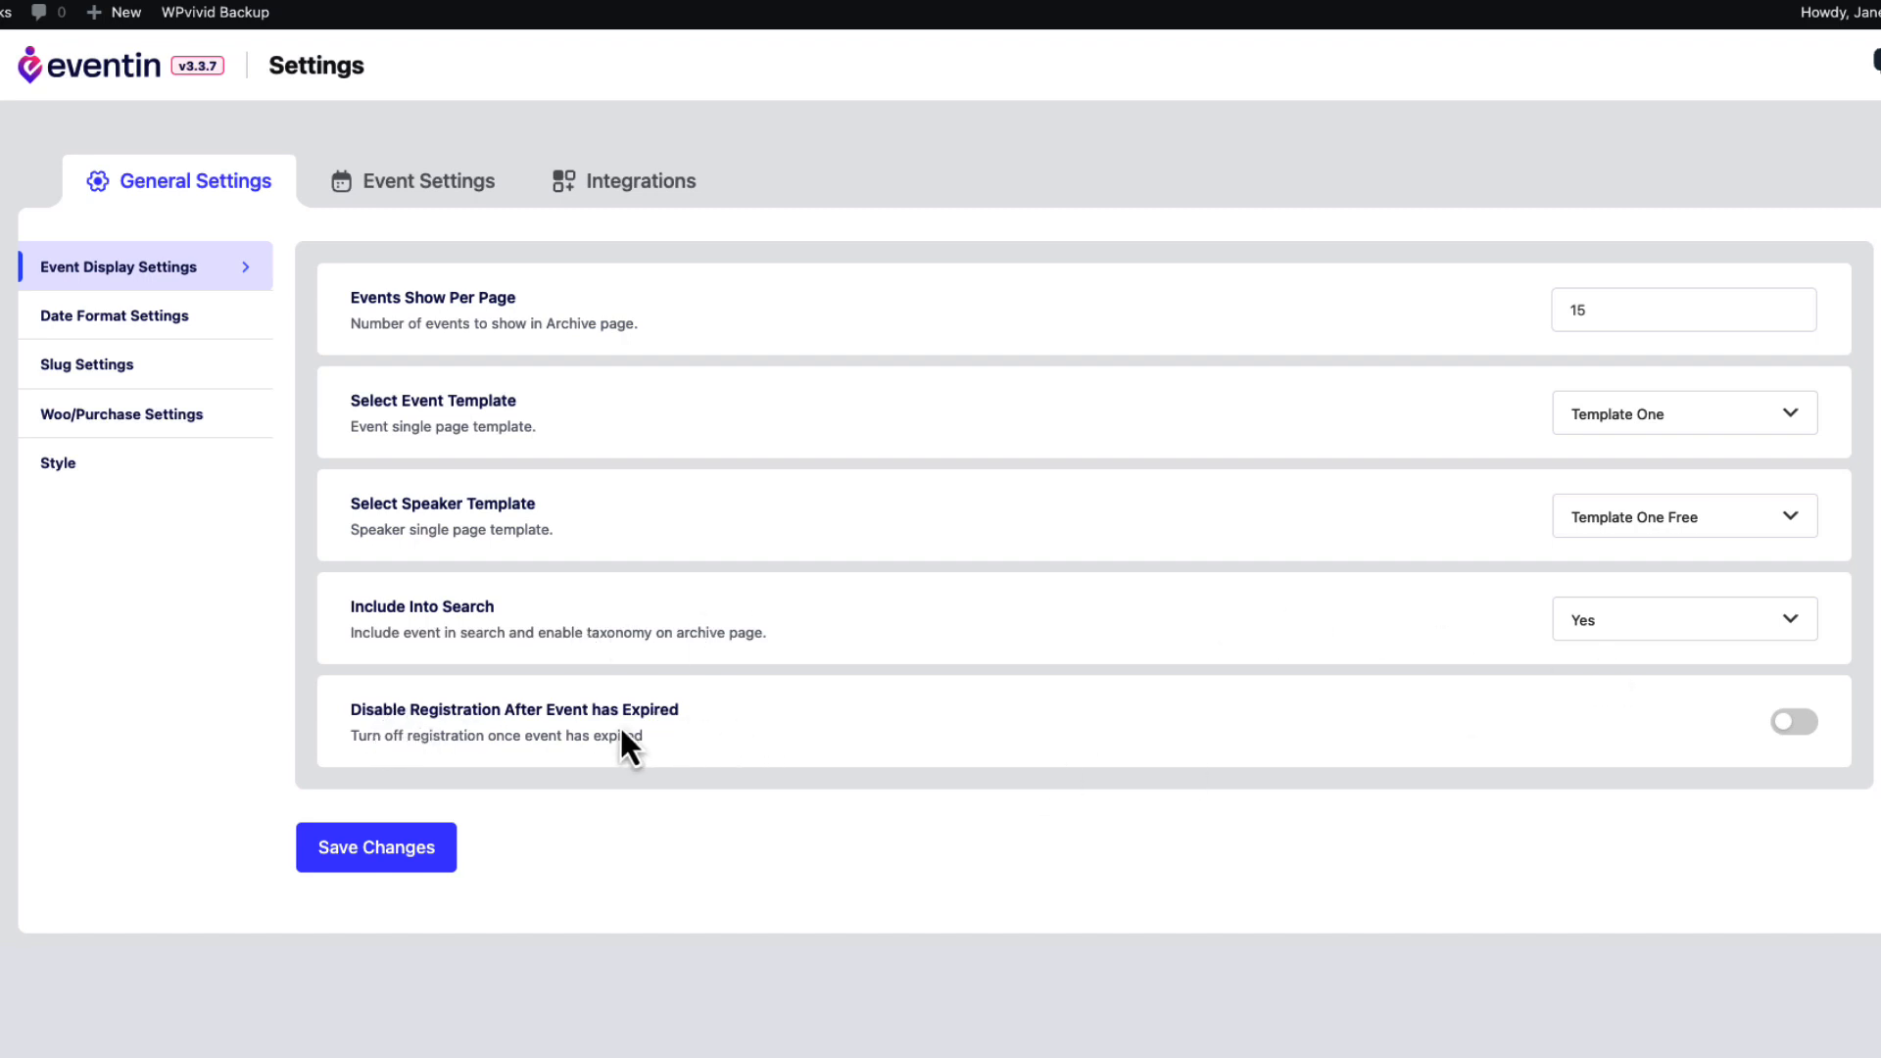
pyautogui.click(1795, 723)
pyautogui.click(378, 848)
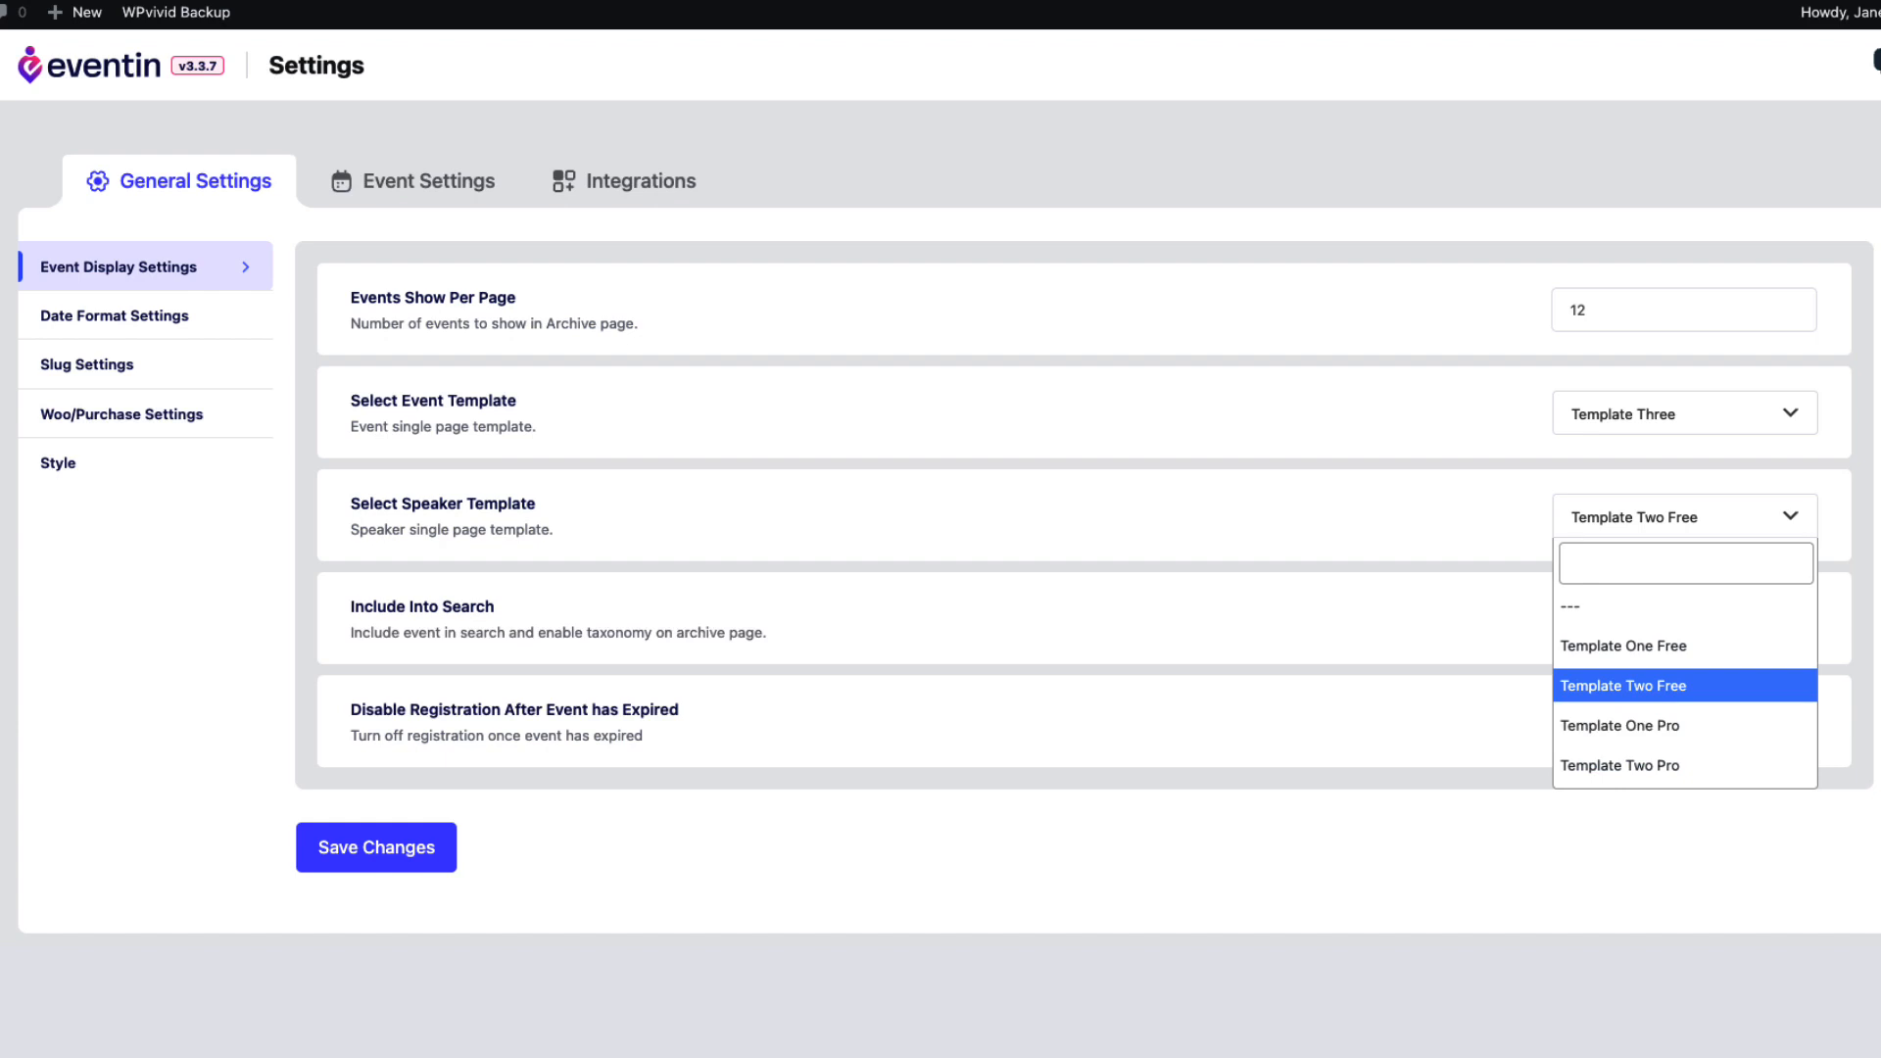
pyautogui.click(919, 909)
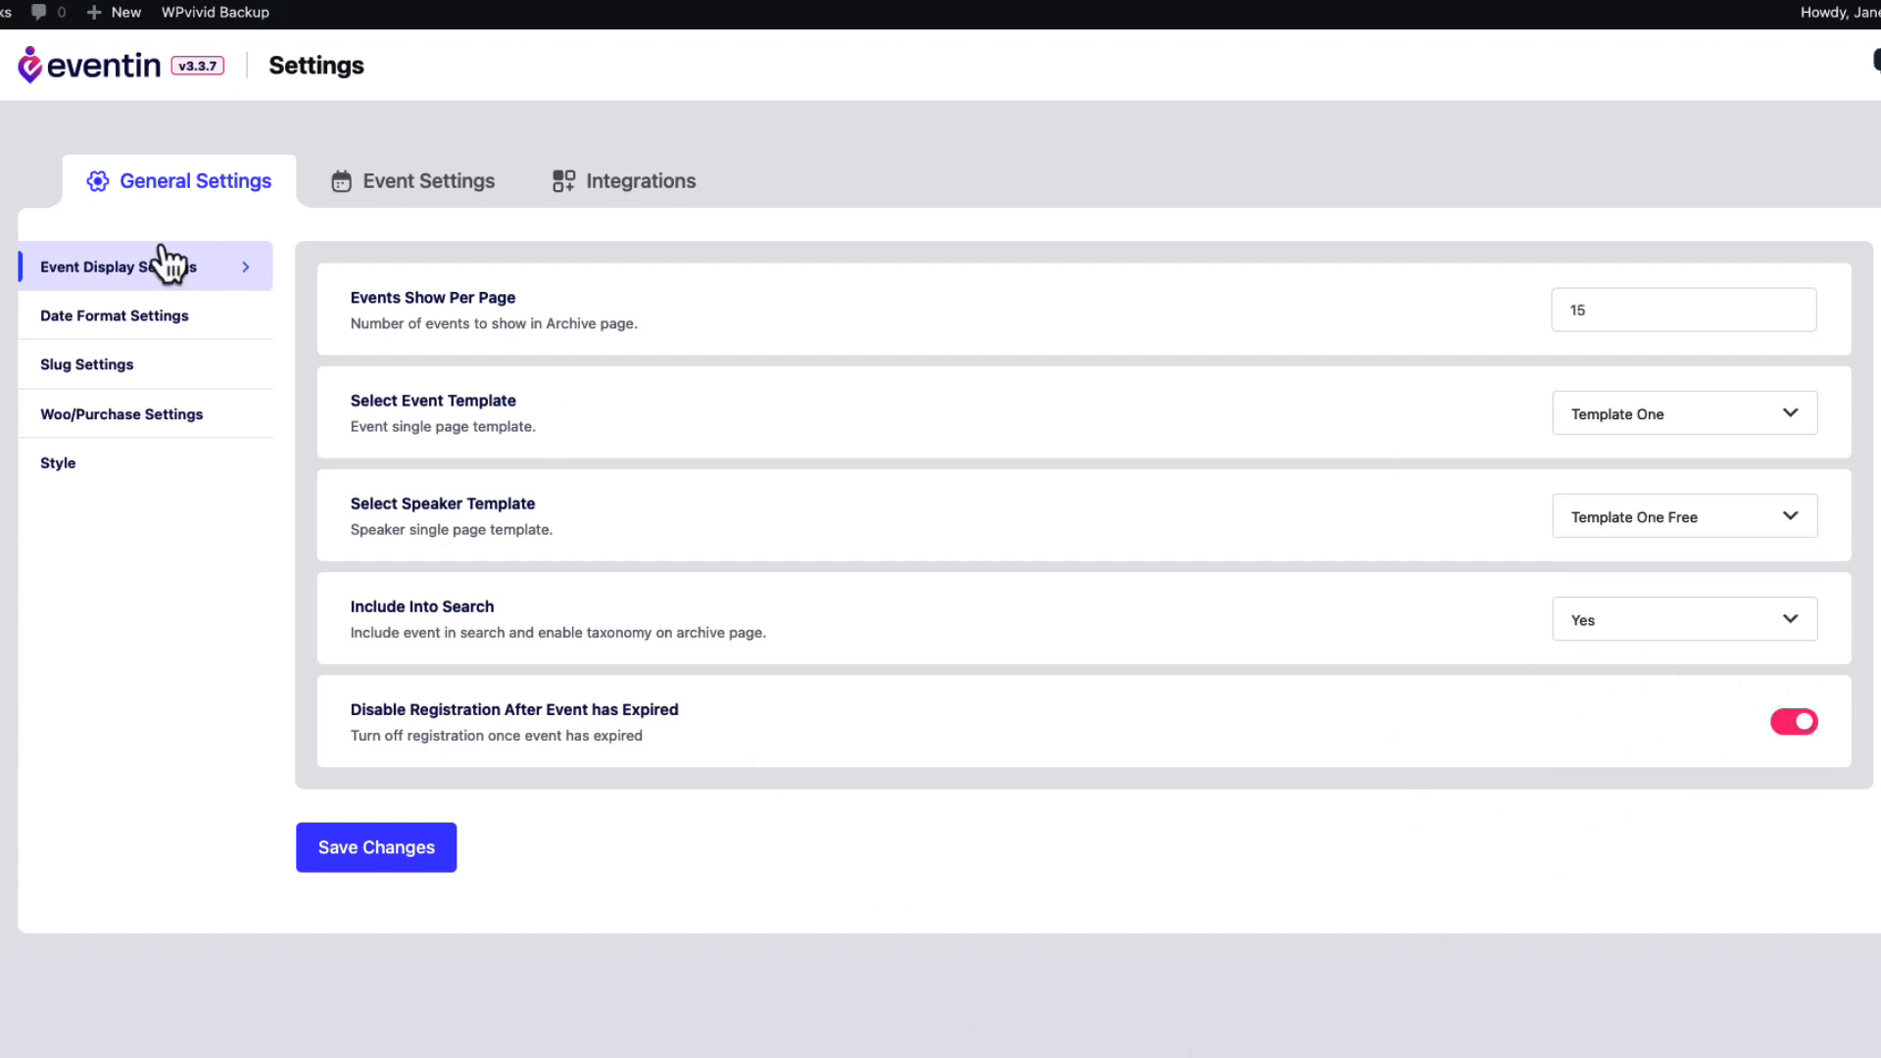
pyautogui.click(98, 315)
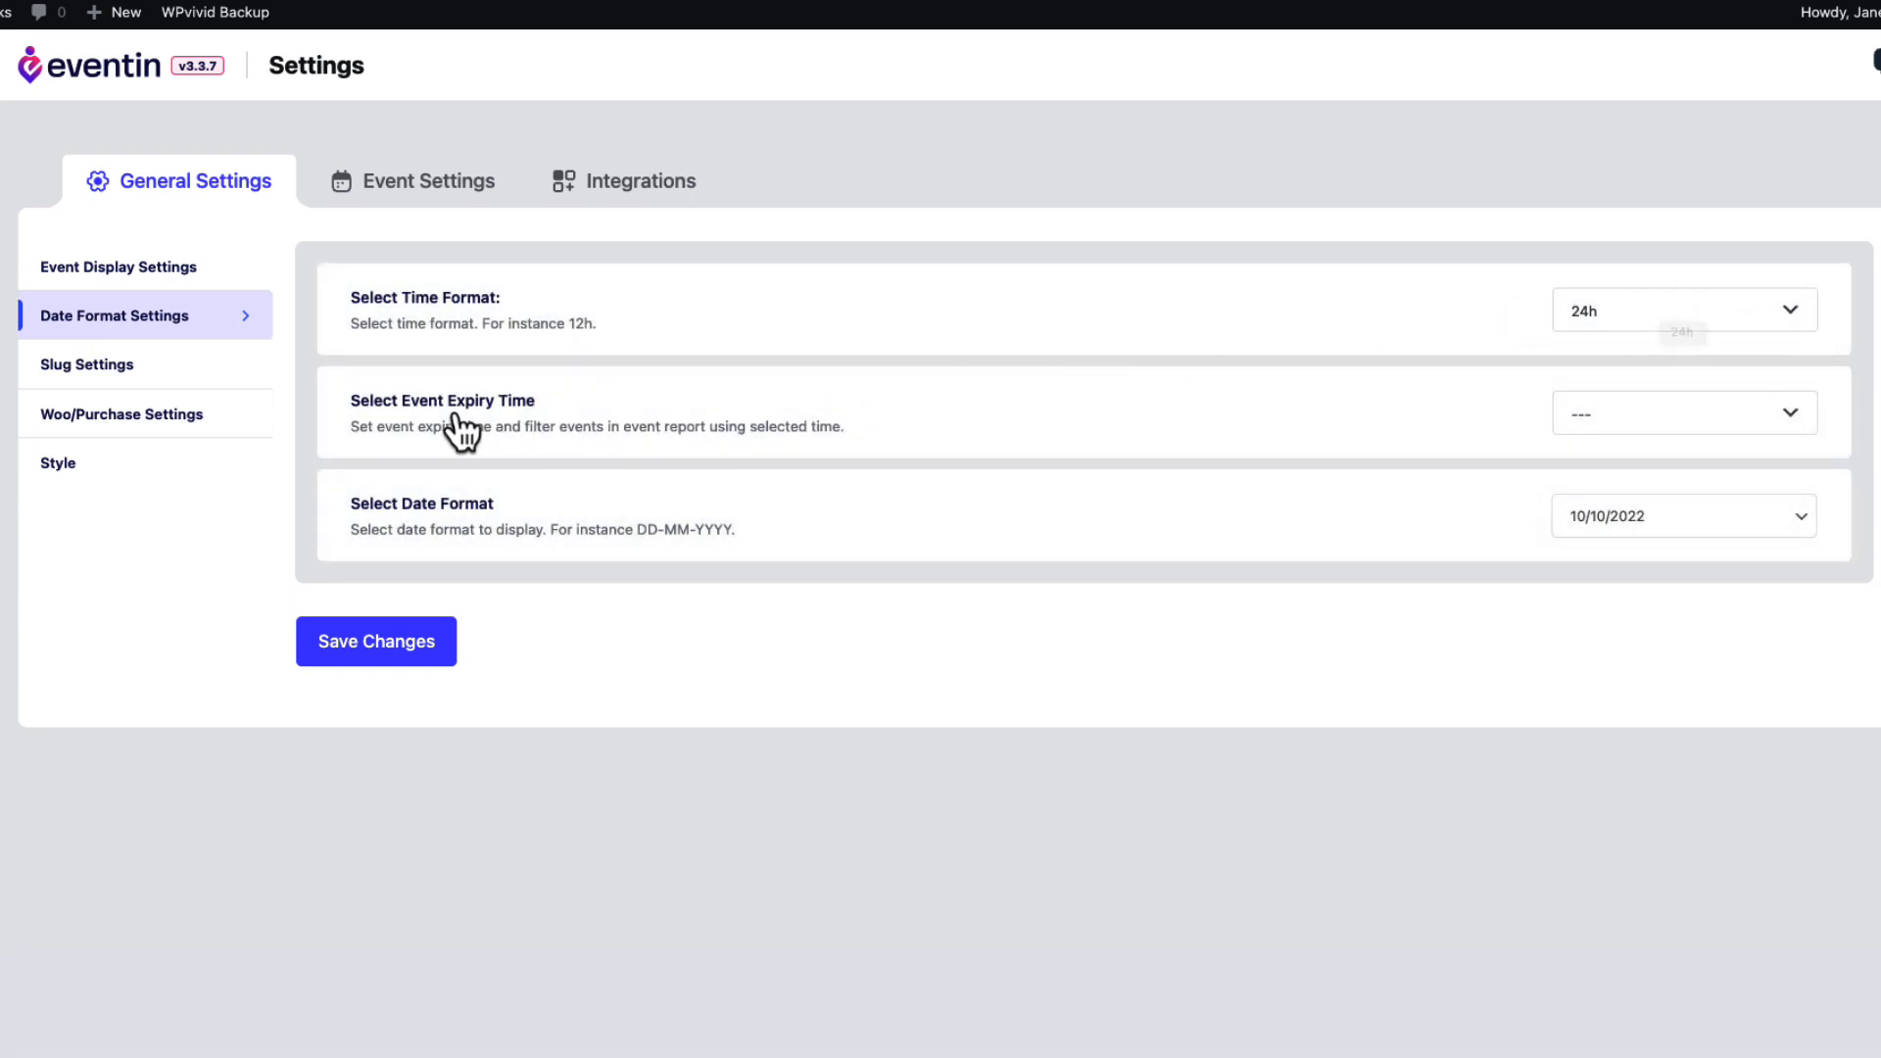
# Set Select Event Expiry Time to Starting Date and save the date format settings.
pyautogui.click(1681, 428)
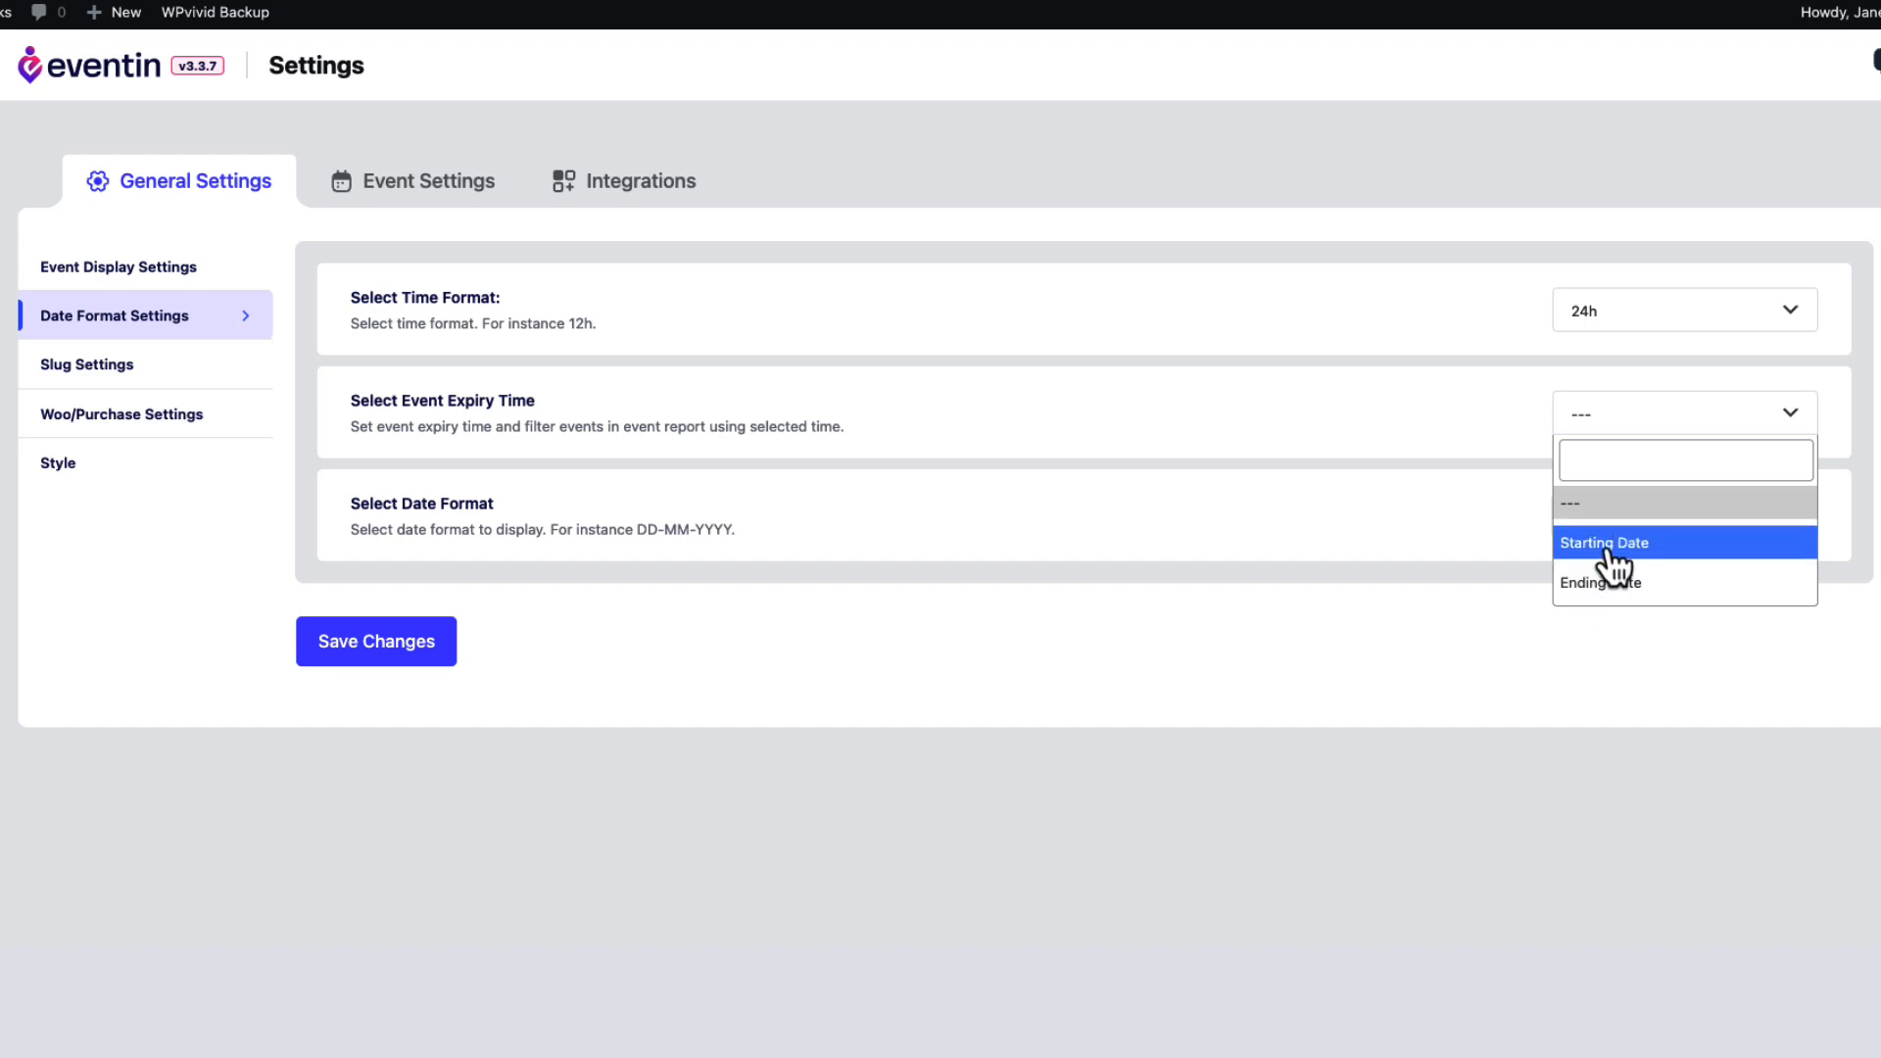
pyautogui.click(1607, 545)
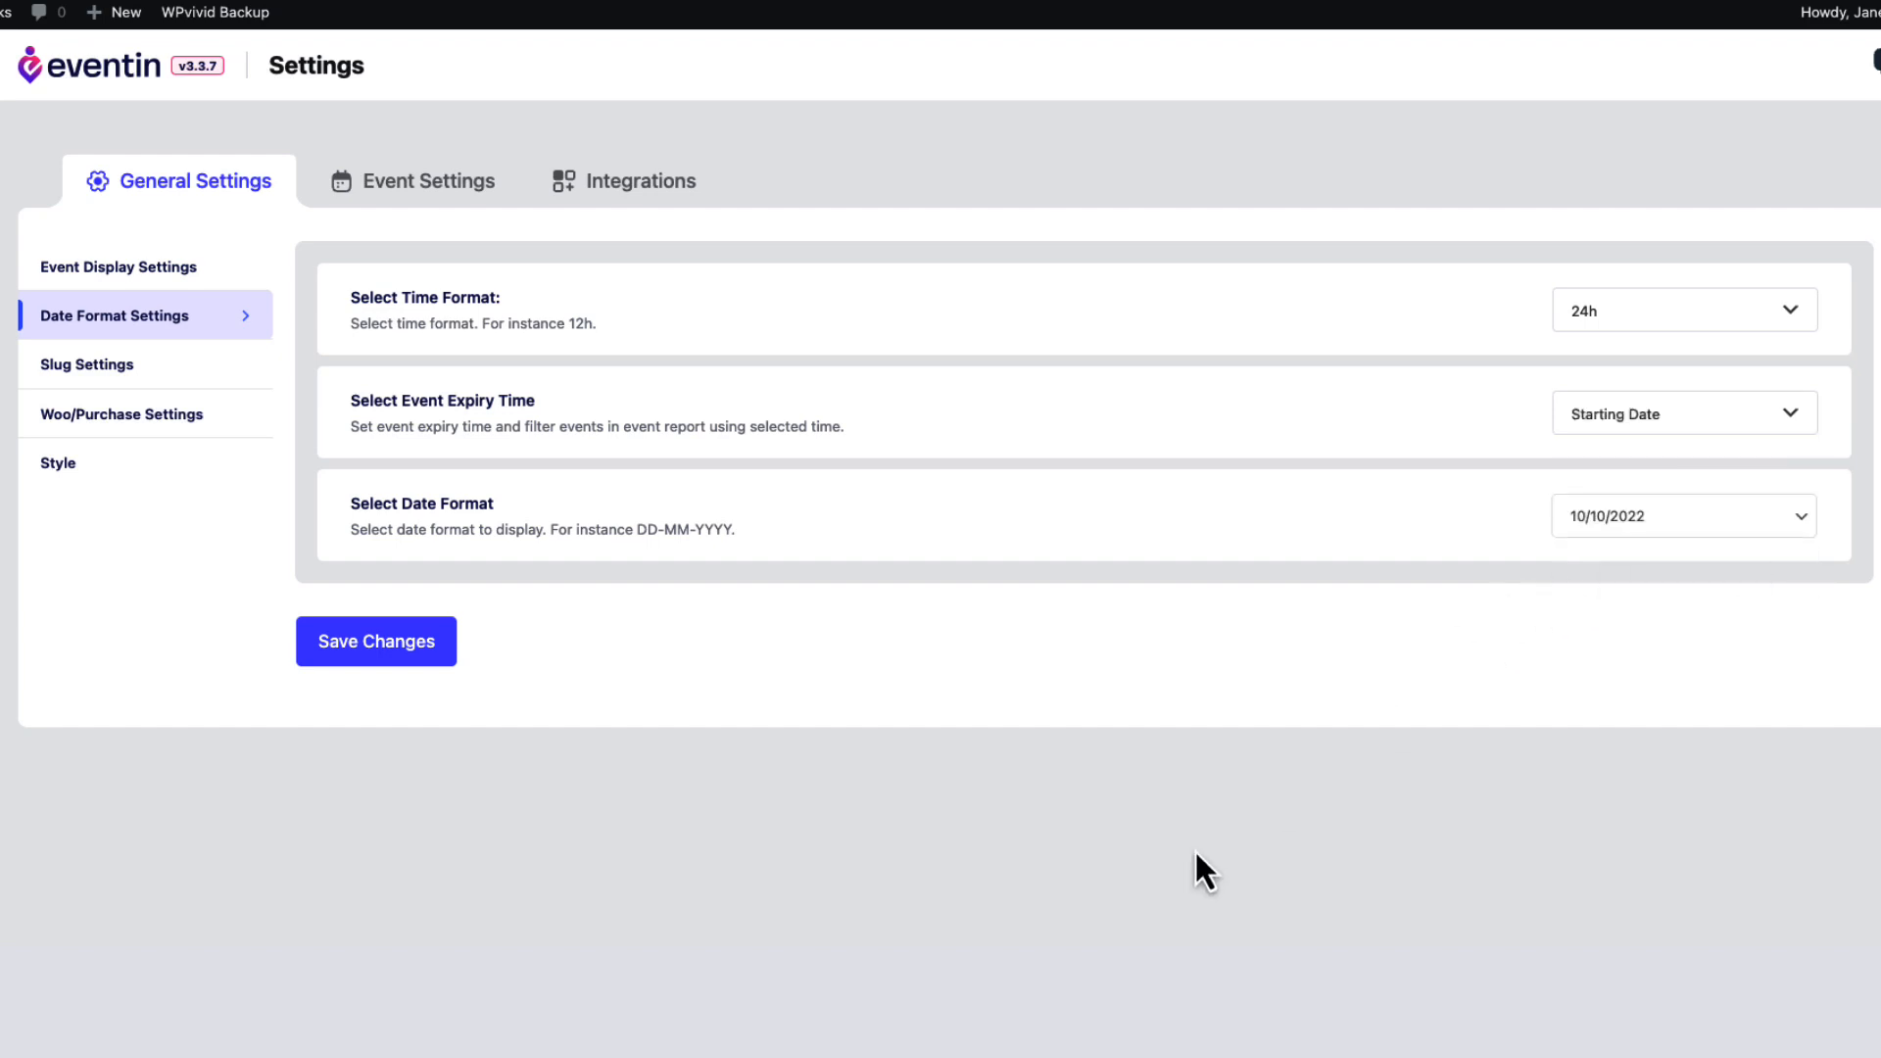
pyautogui.click(397, 642)
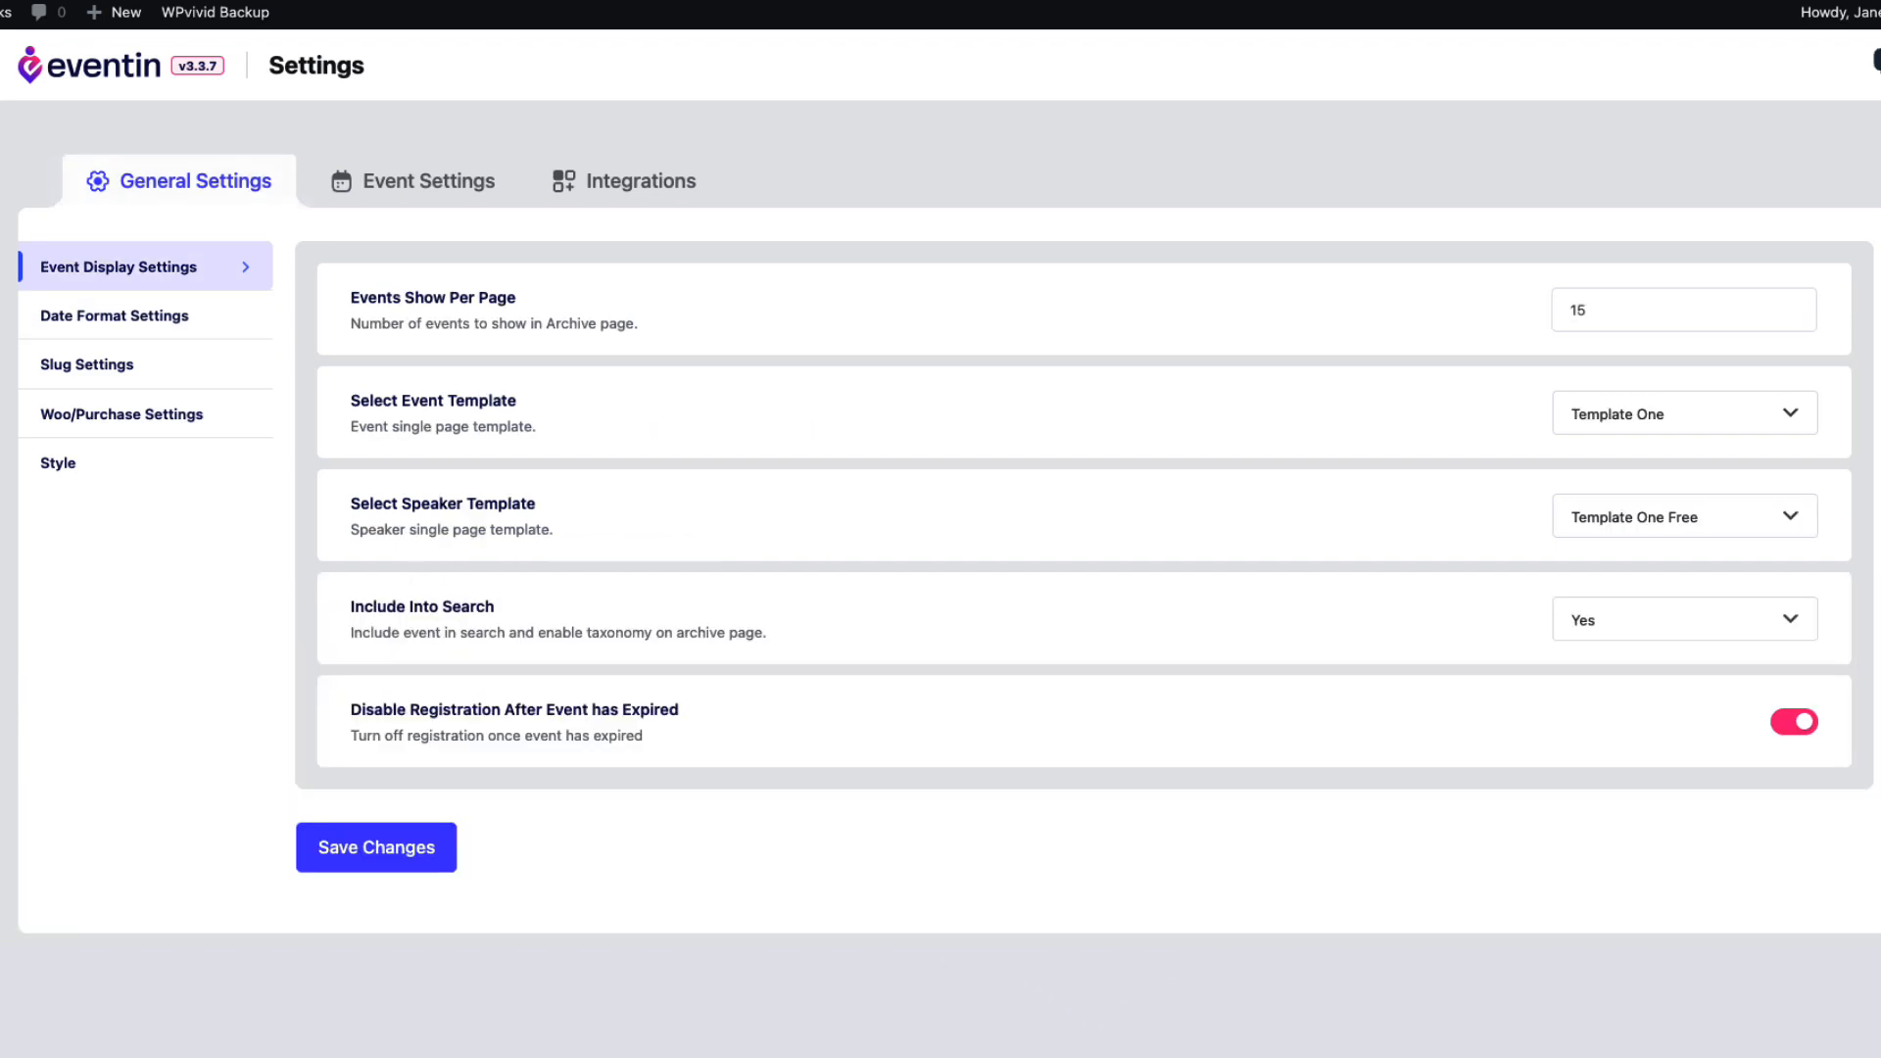
pyautogui.click(106, 321)
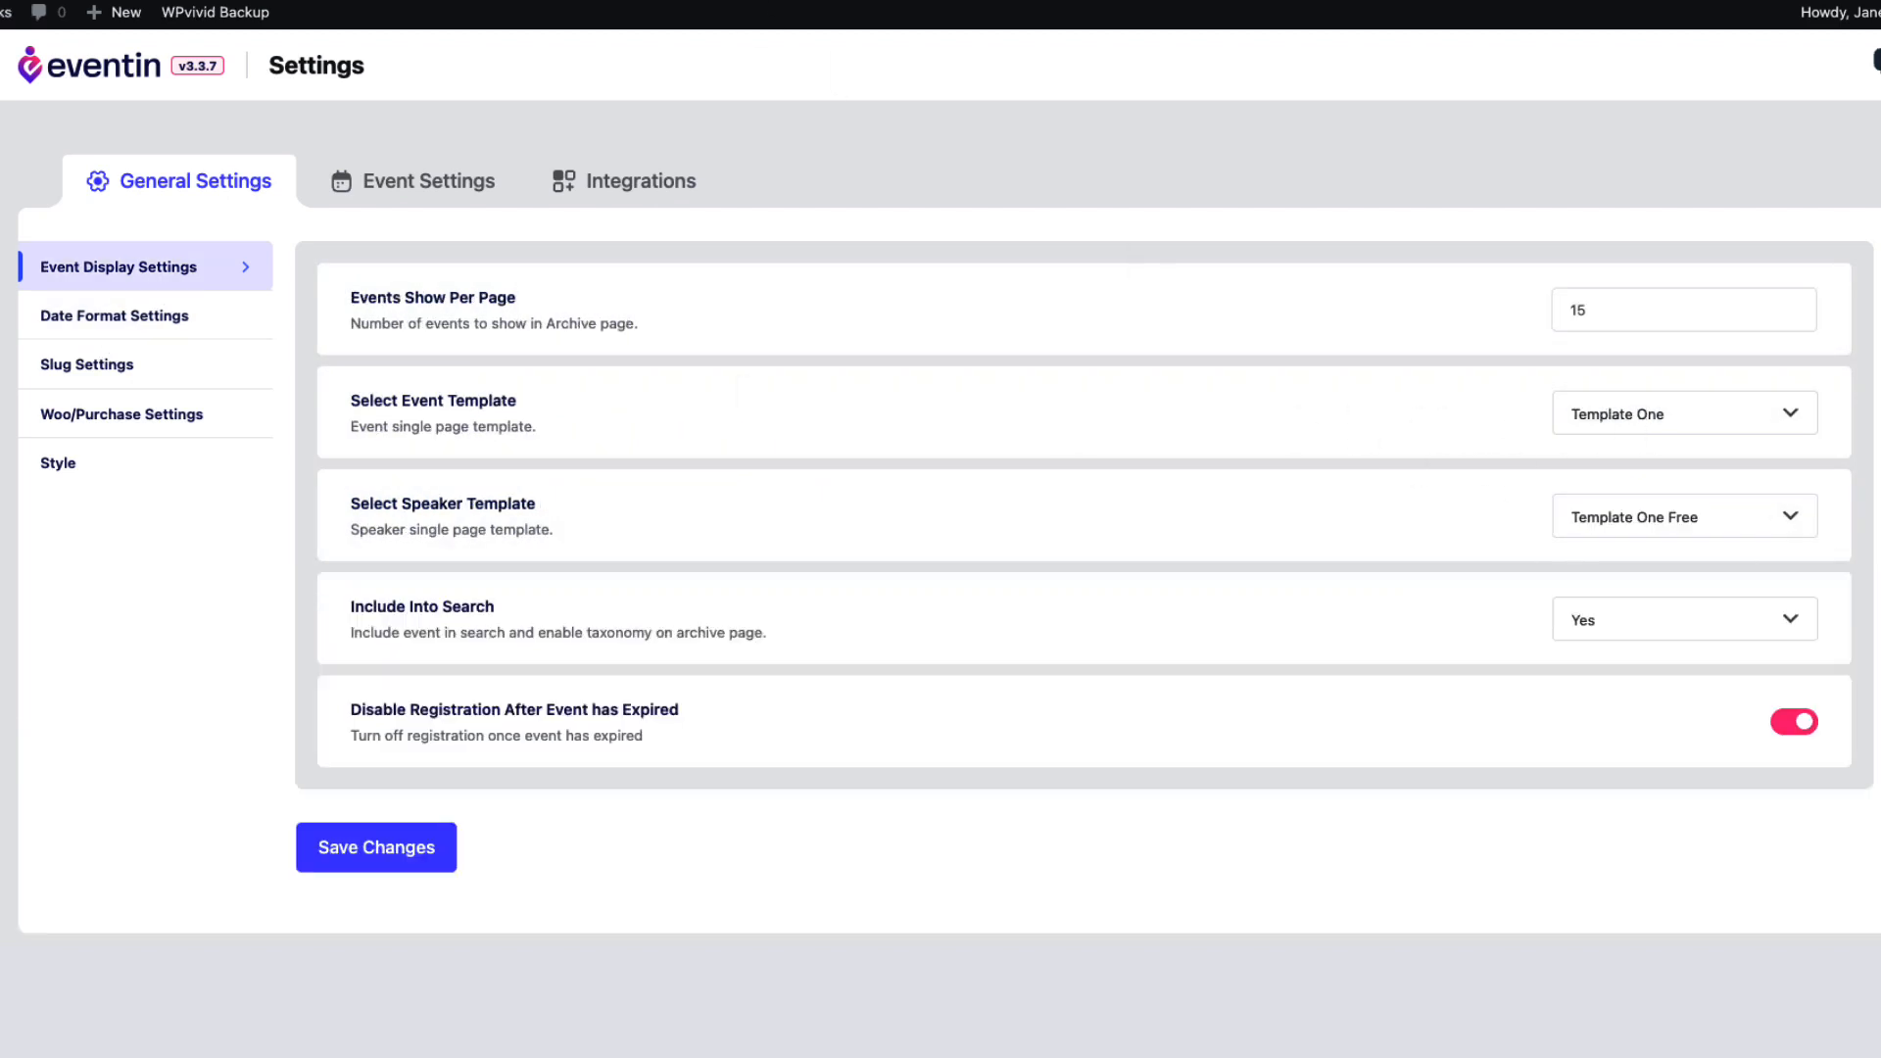
pyautogui.click(81, 372)
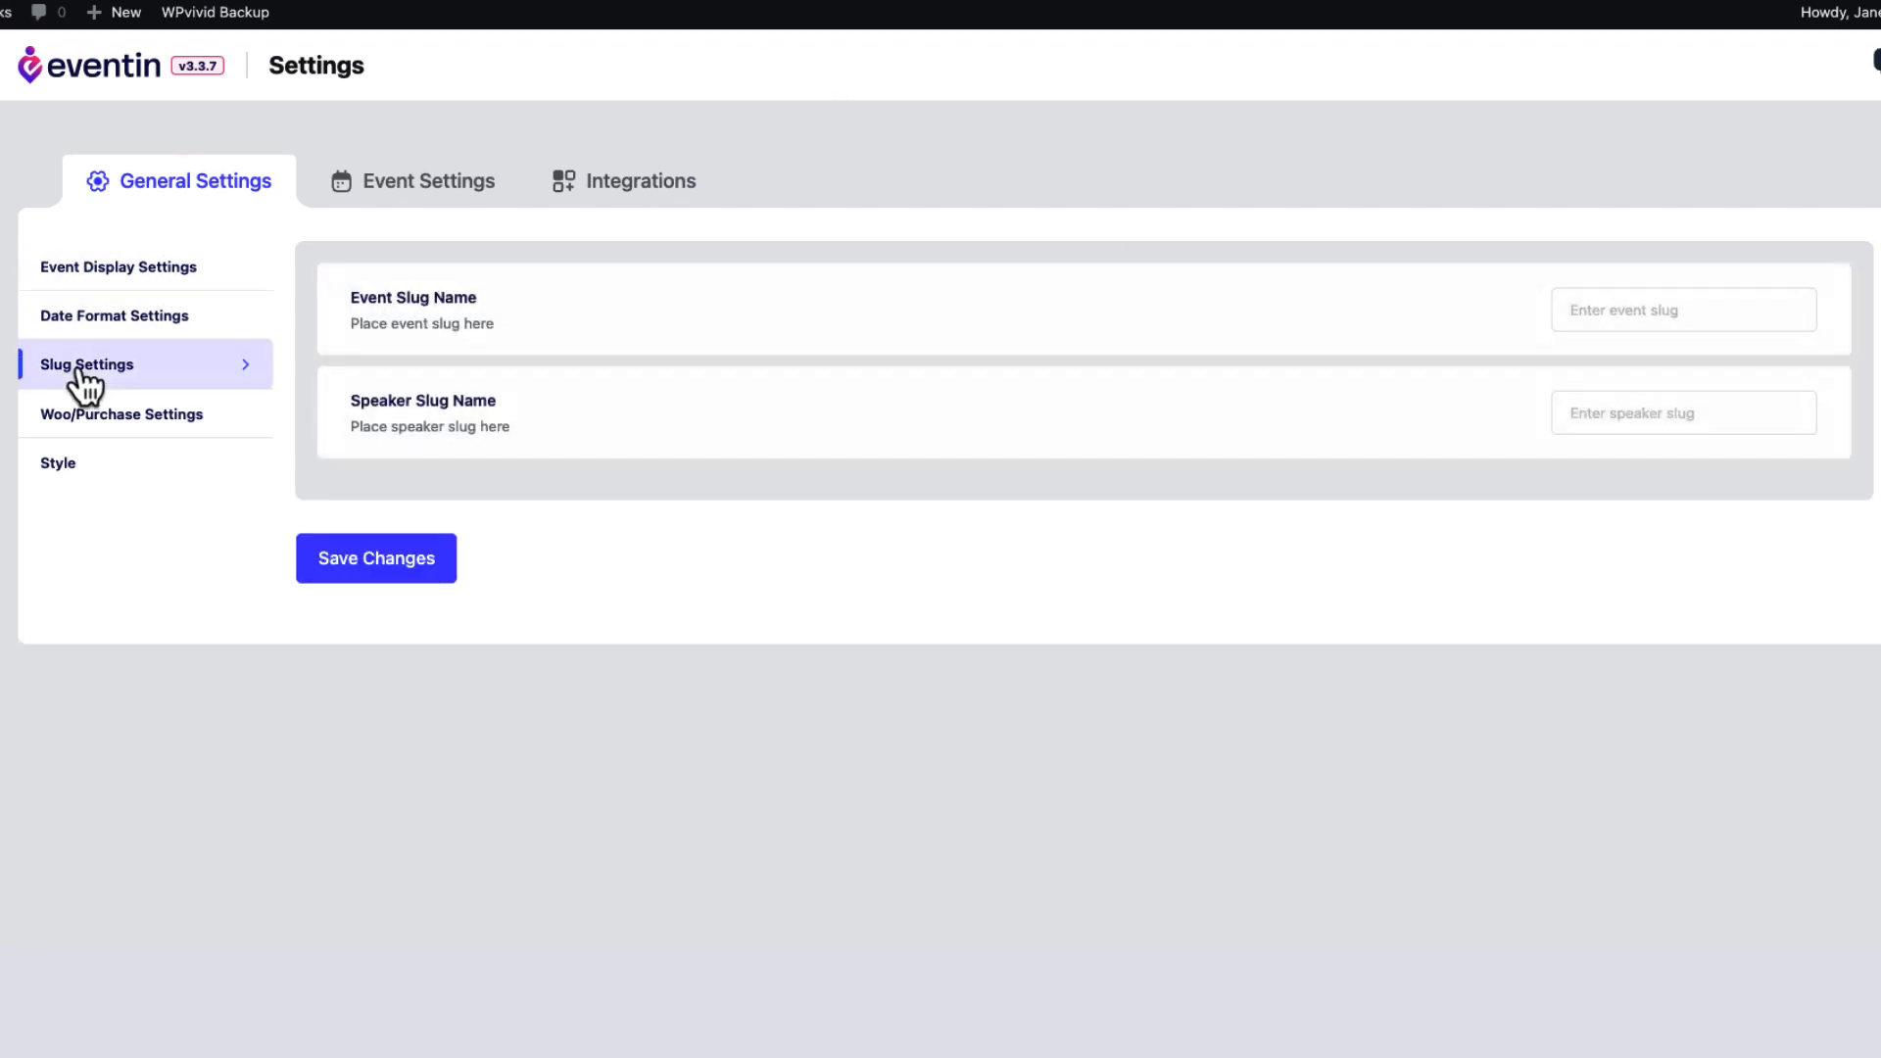
# Enter 'concert' as the Event Slug Name and 'band' as the Speaker Slug Name.
pyautogui.click(1619, 318)
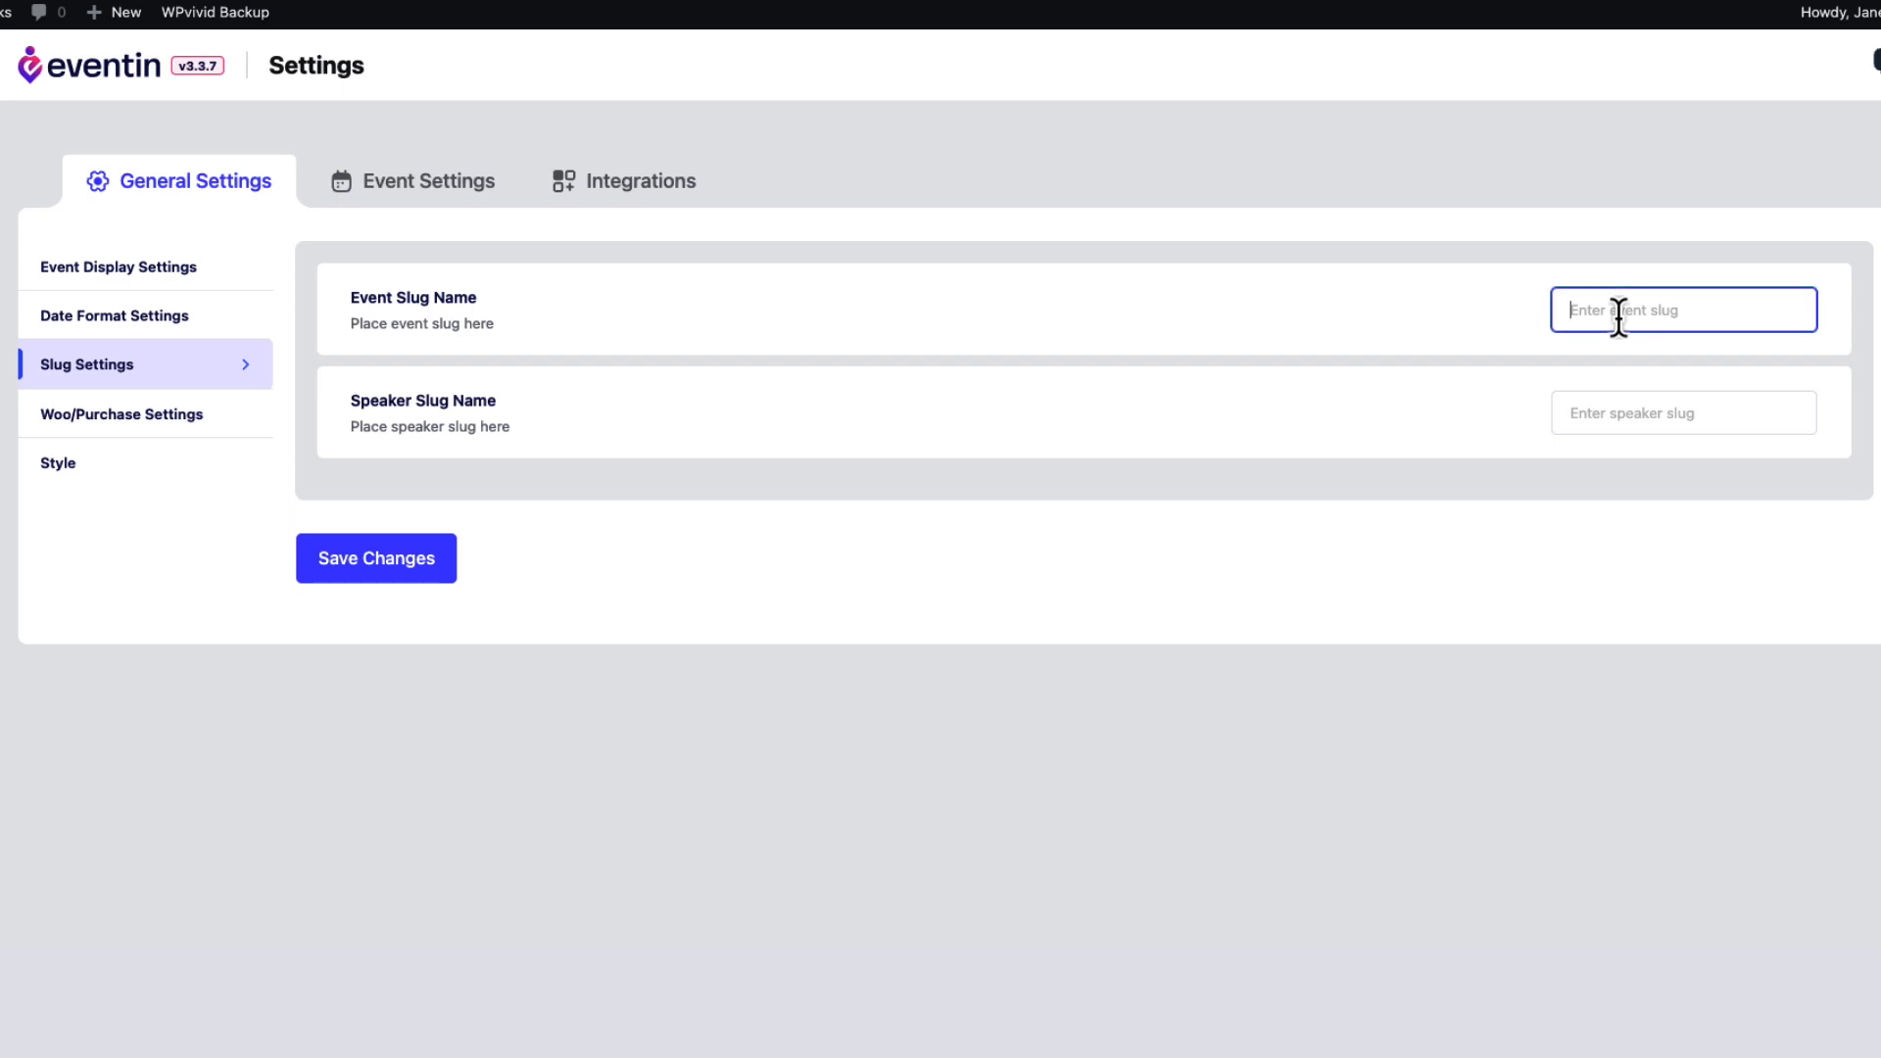
pyautogui.write('concert')
pyautogui.click(1624, 415)
pyautogui.write('ban')
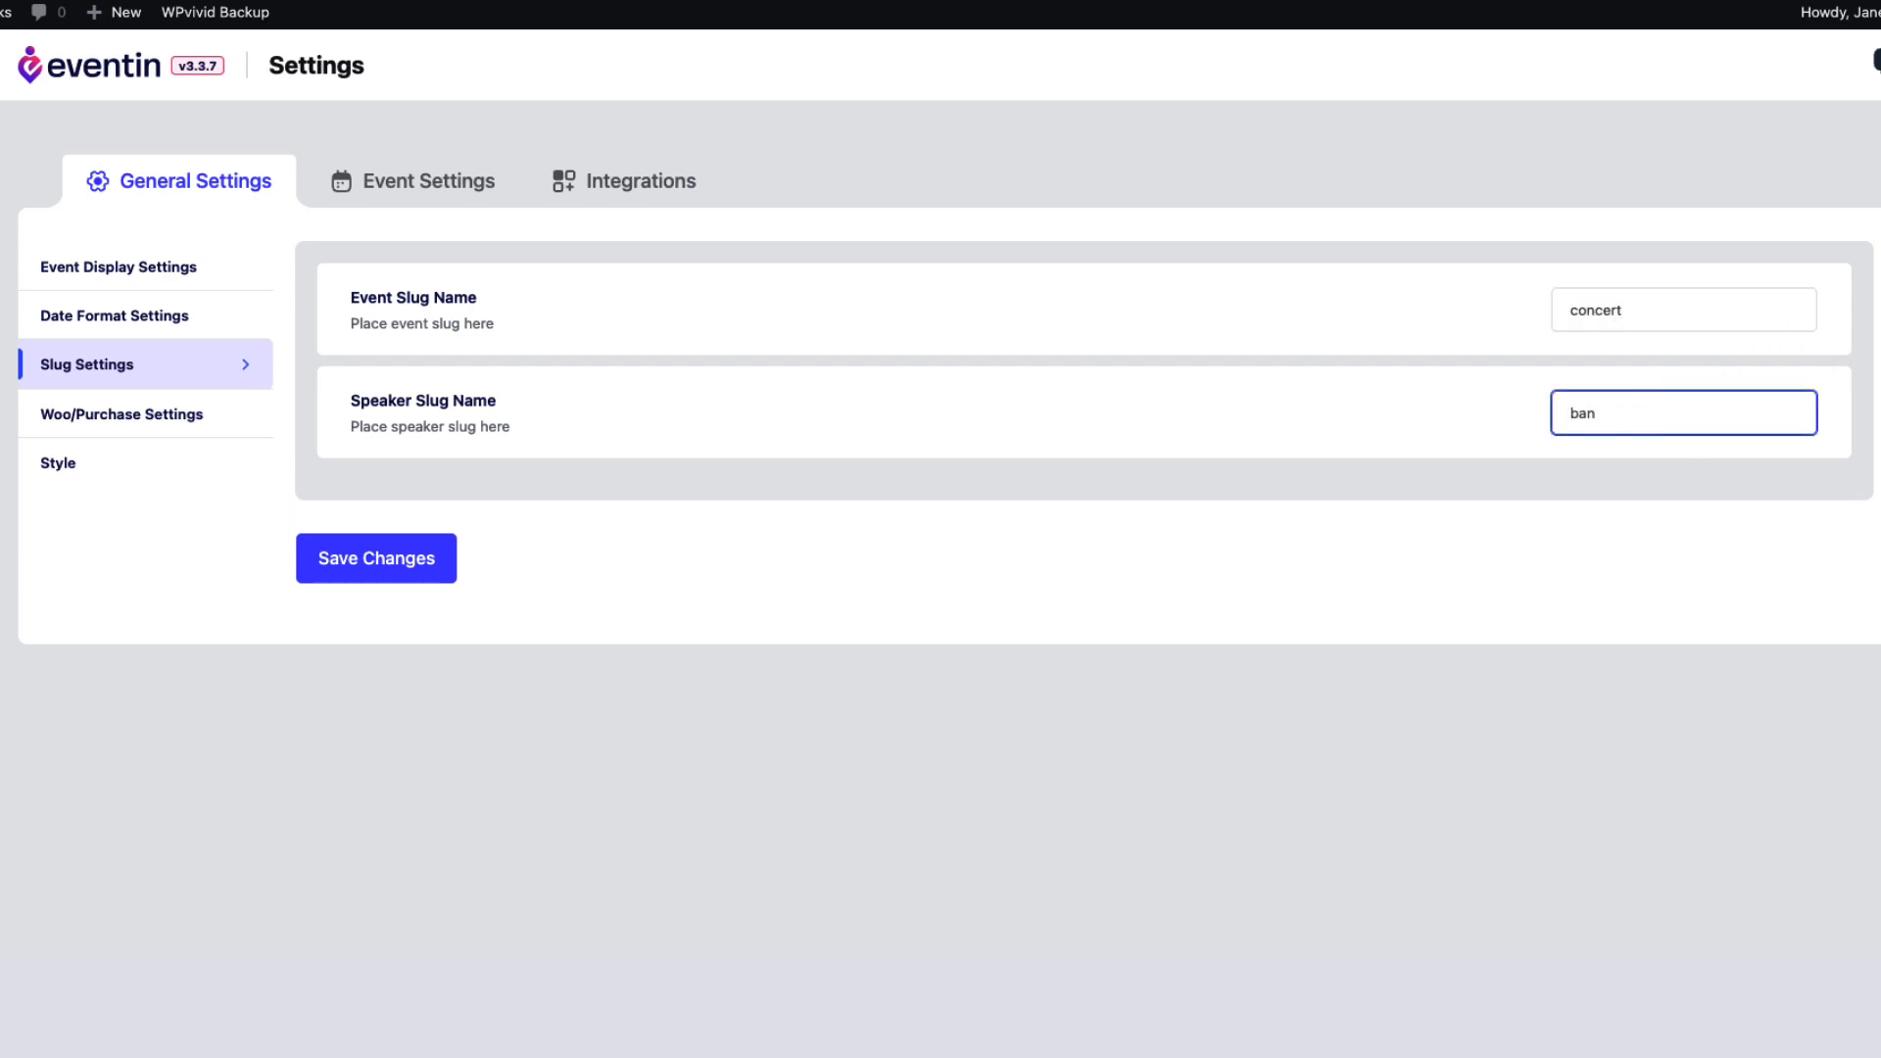
pyautogui.write('d')
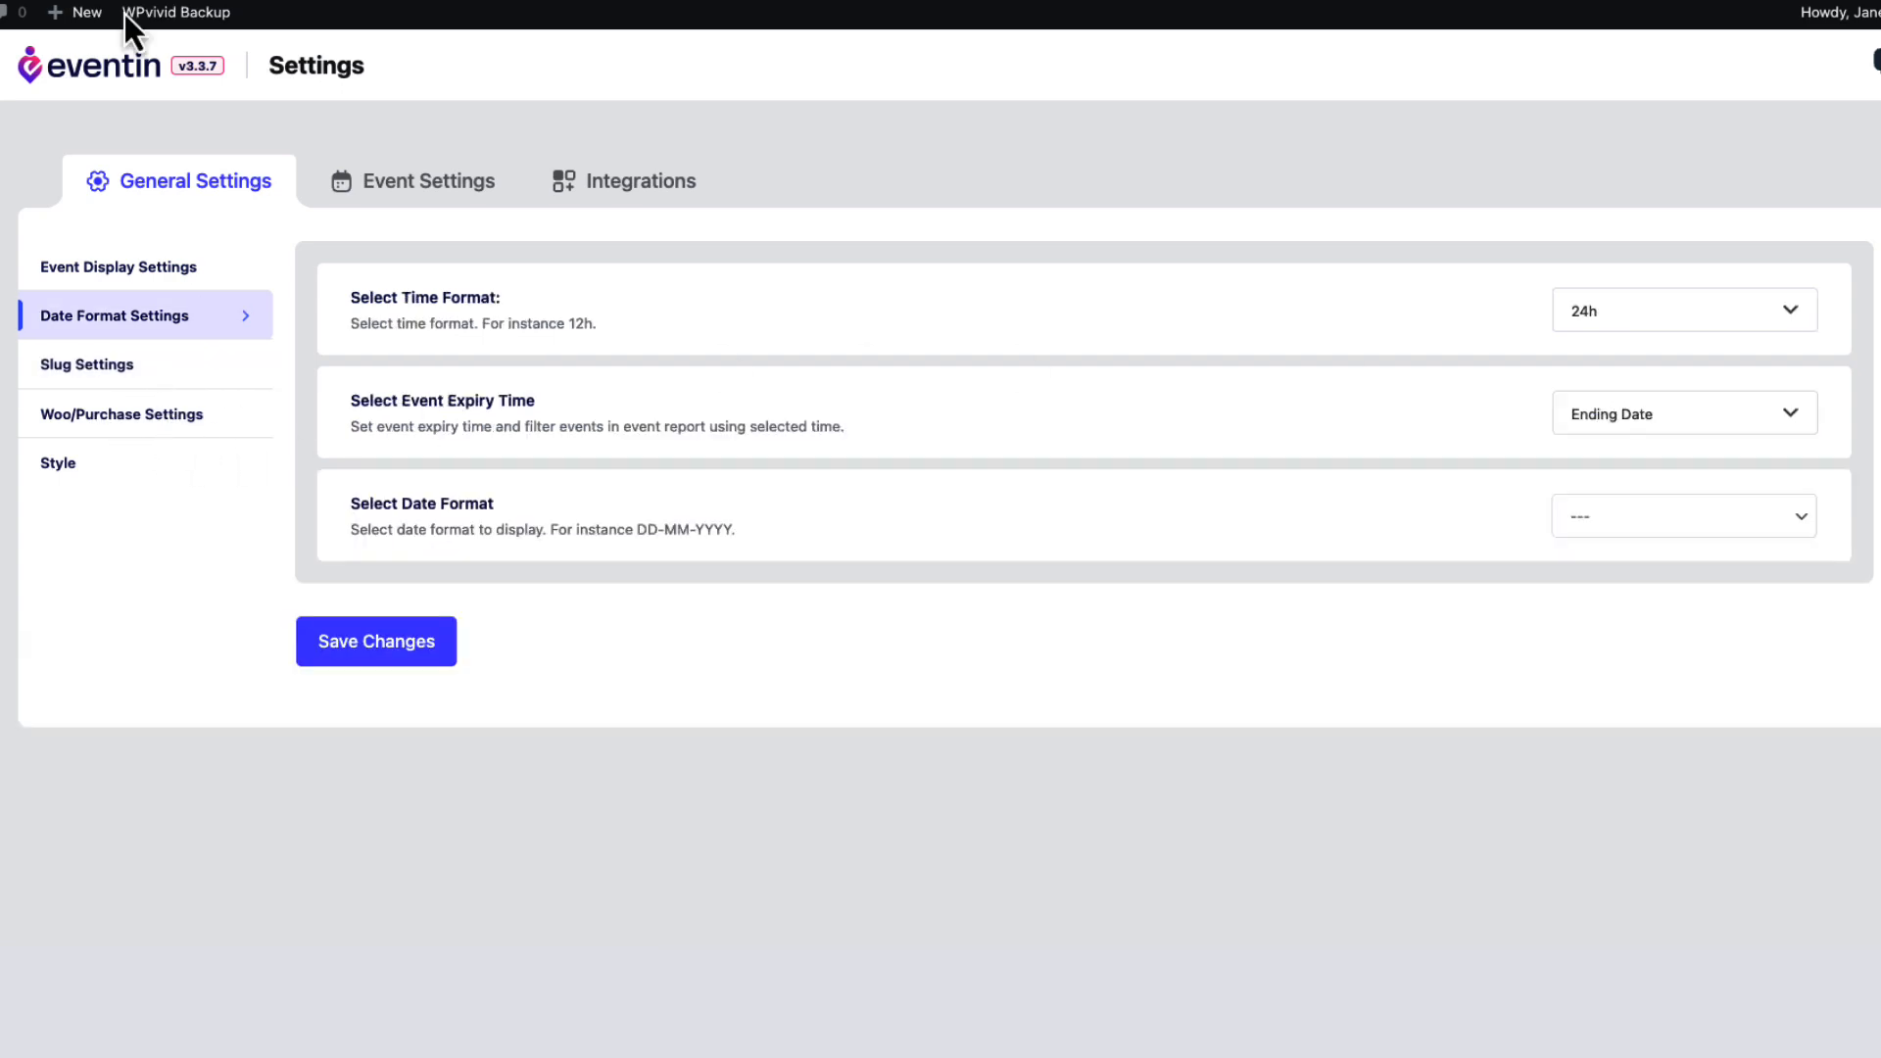
pyautogui.click(73, 364)
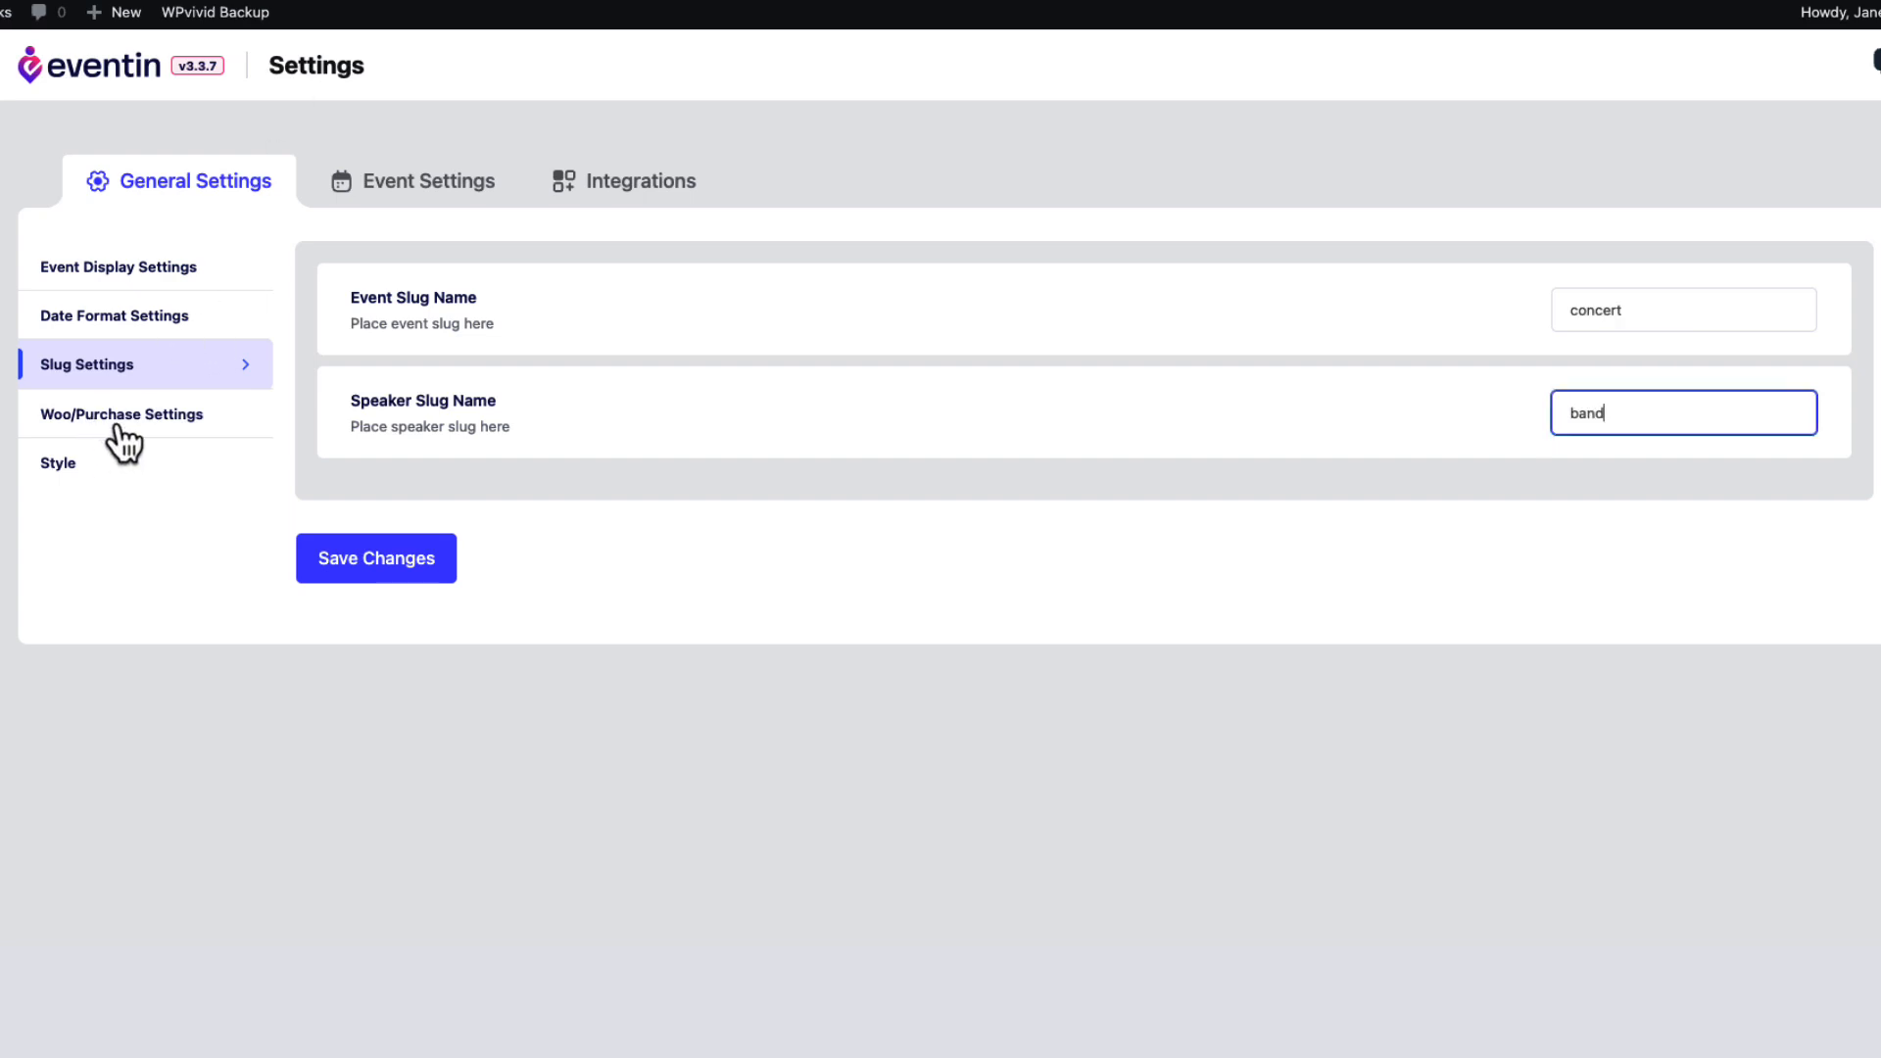
pyautogui.click(117, 422)
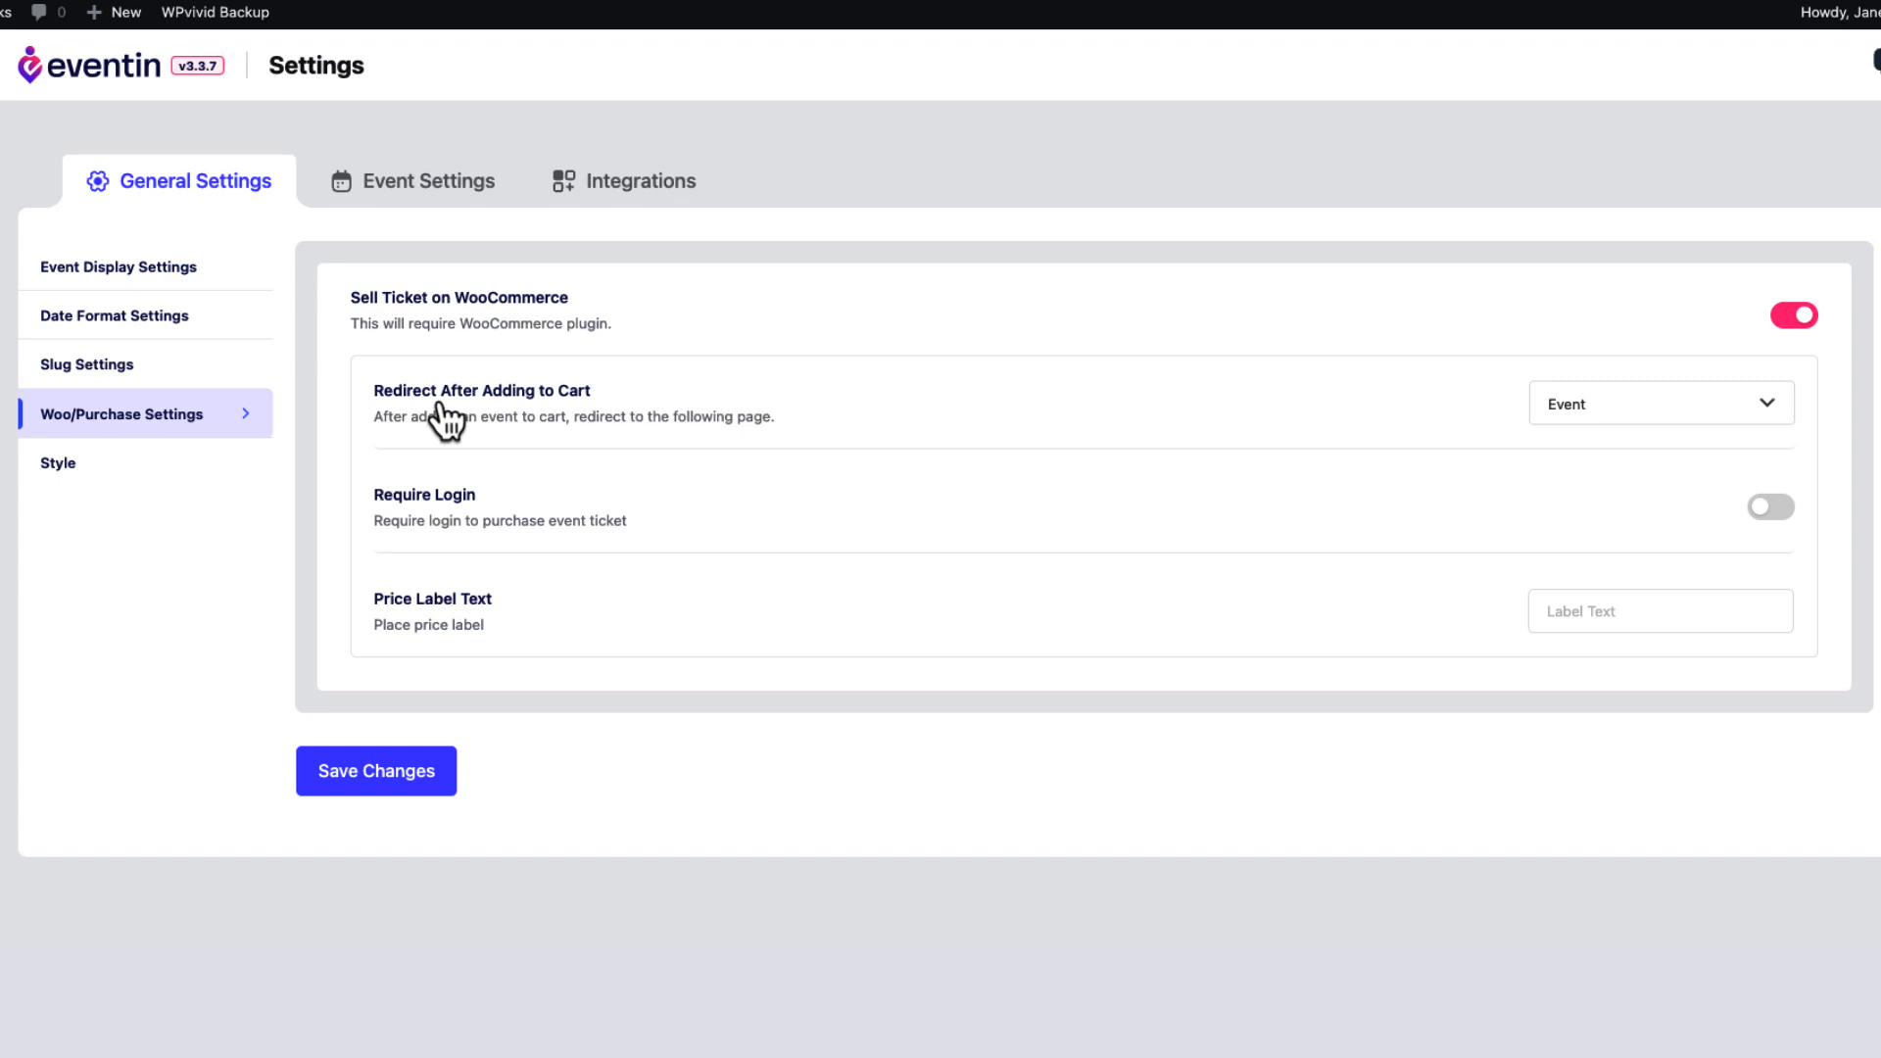
# Redirect buyers to Checkout after adding to cart and require login to buy tickets.
pyautogui.click(1656, 412)
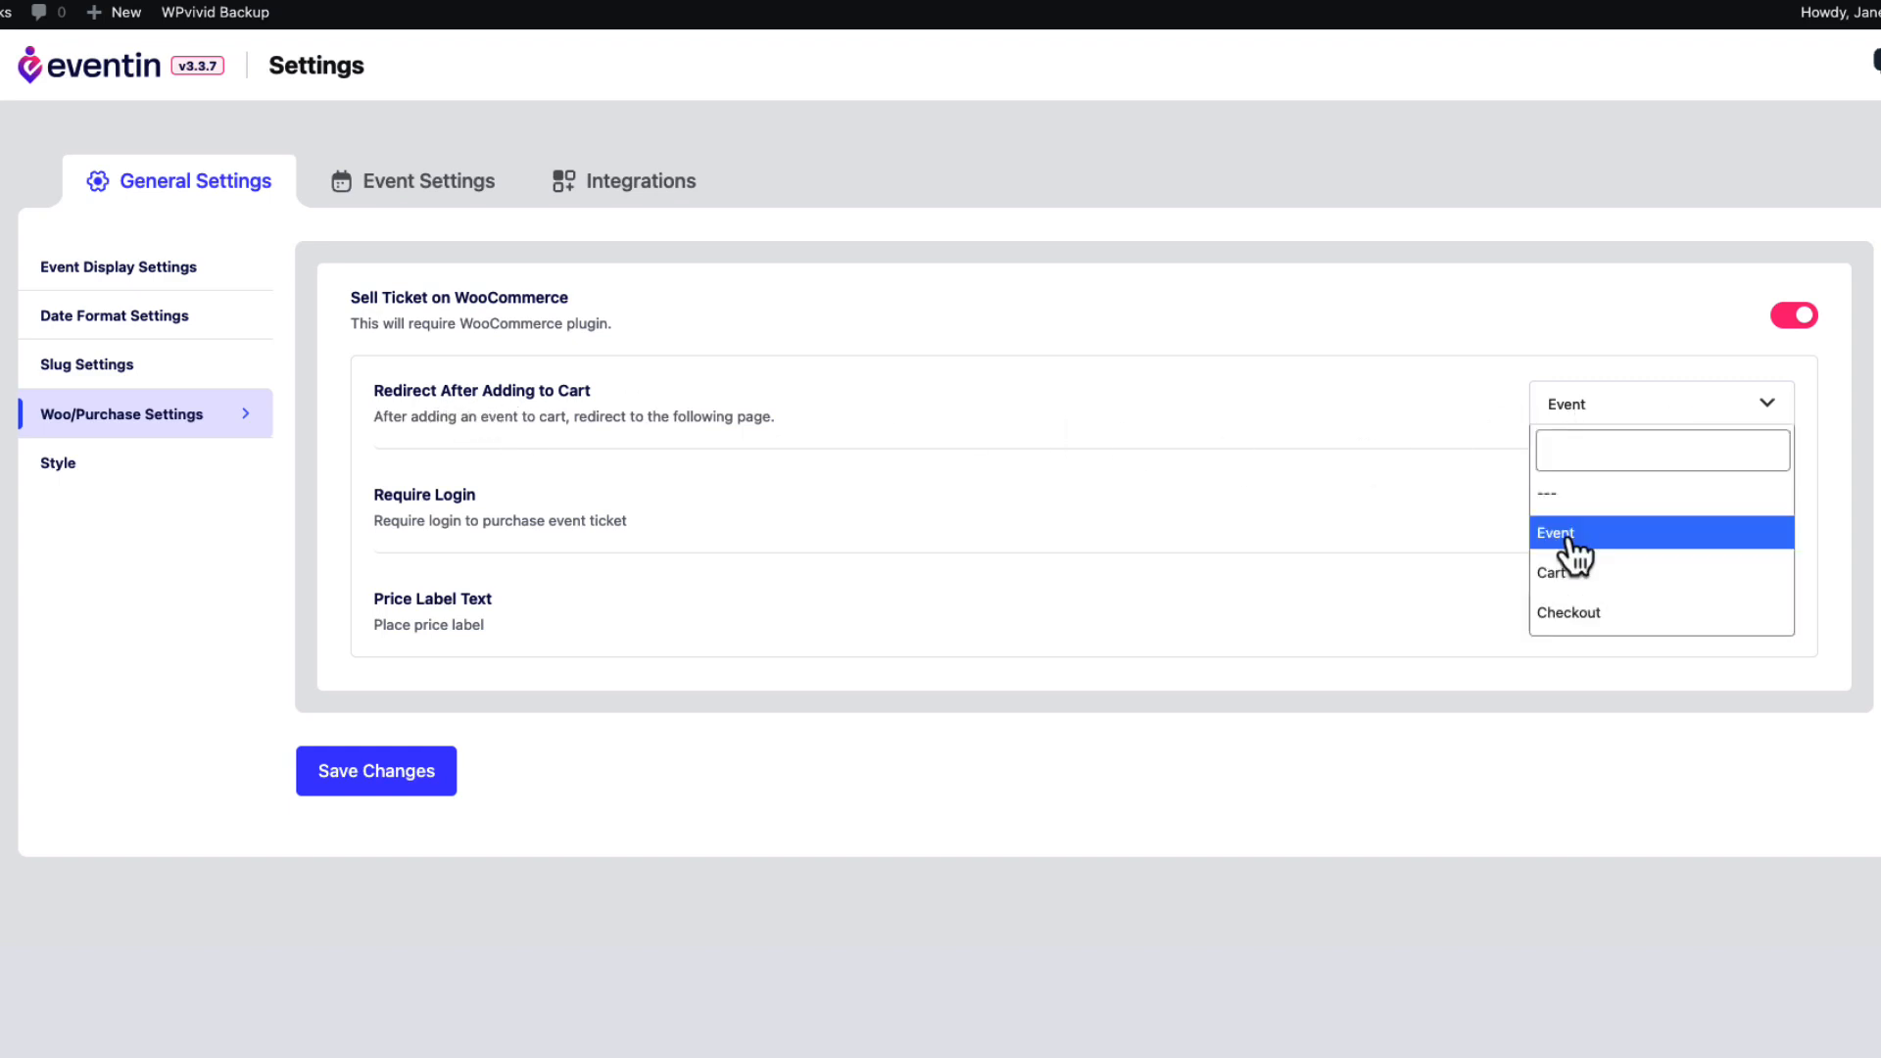
pyautogui.click(1570, 615)
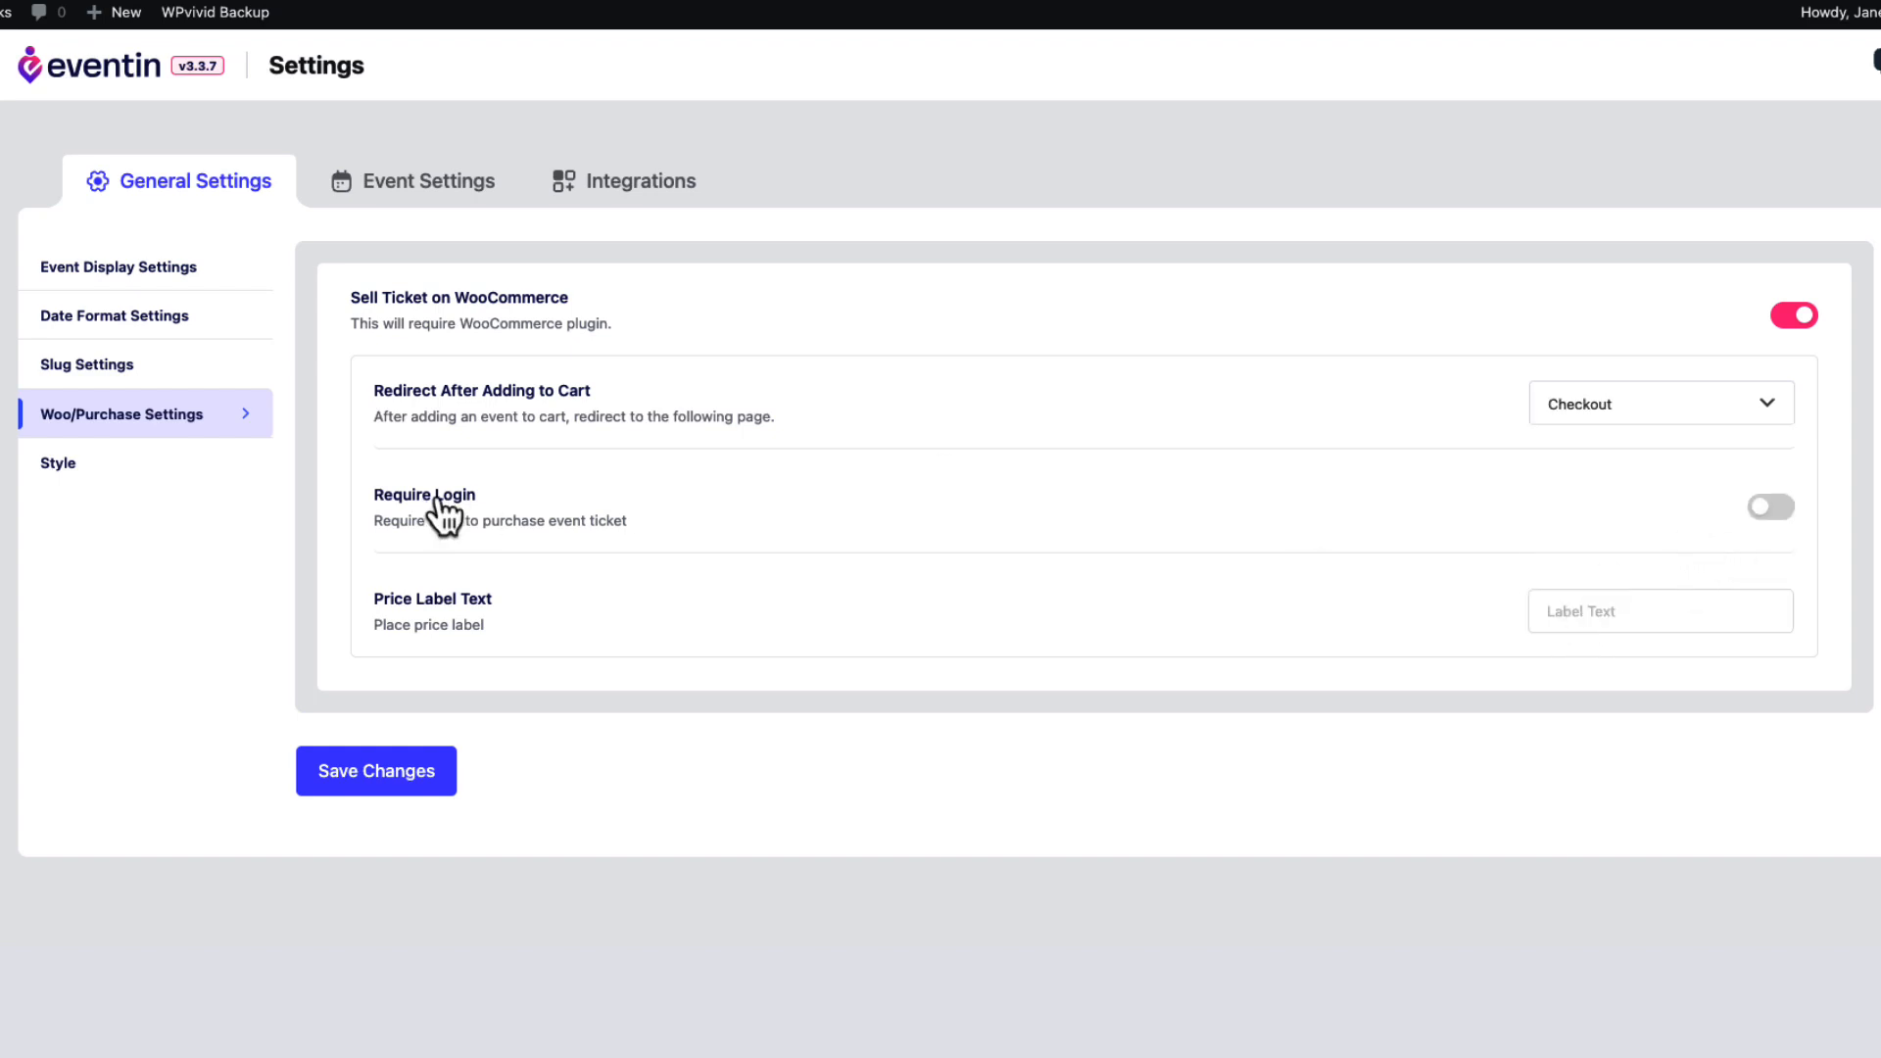
pyautogui.click(1771, 508)
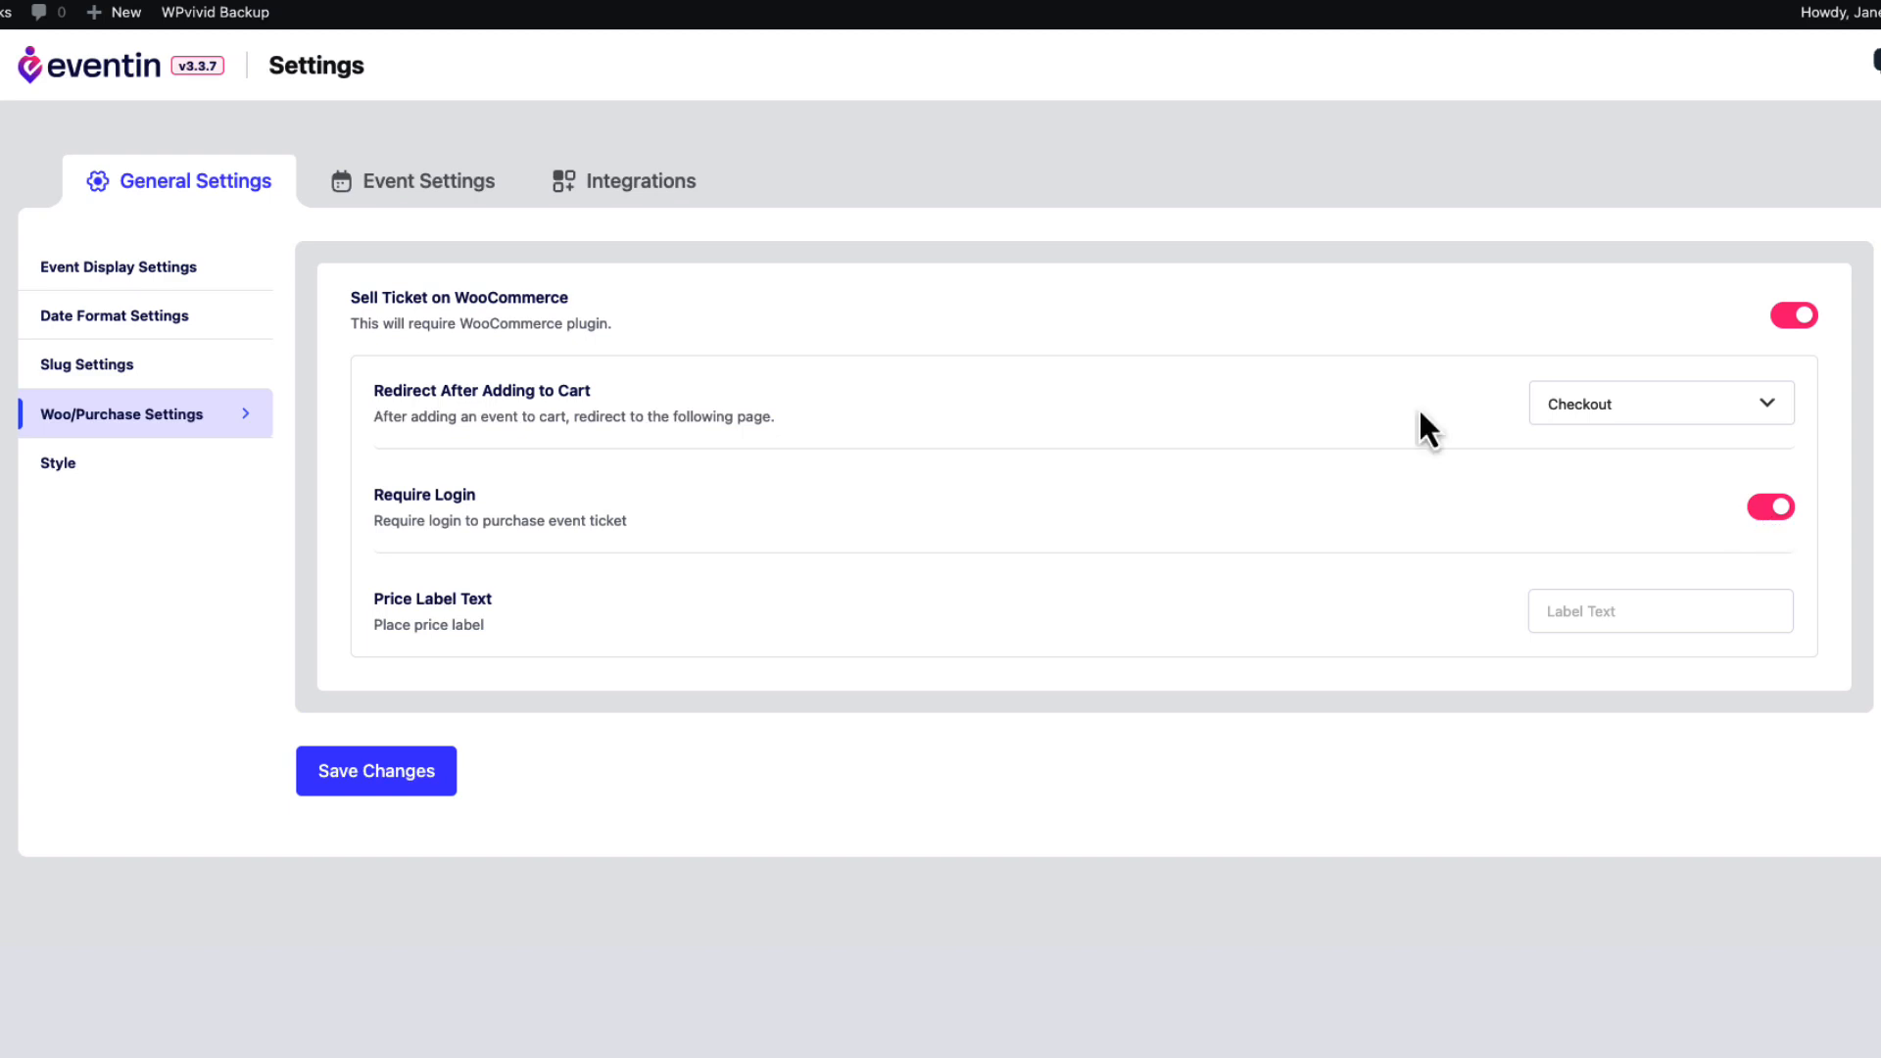
pyautogui.click(1607, 607)
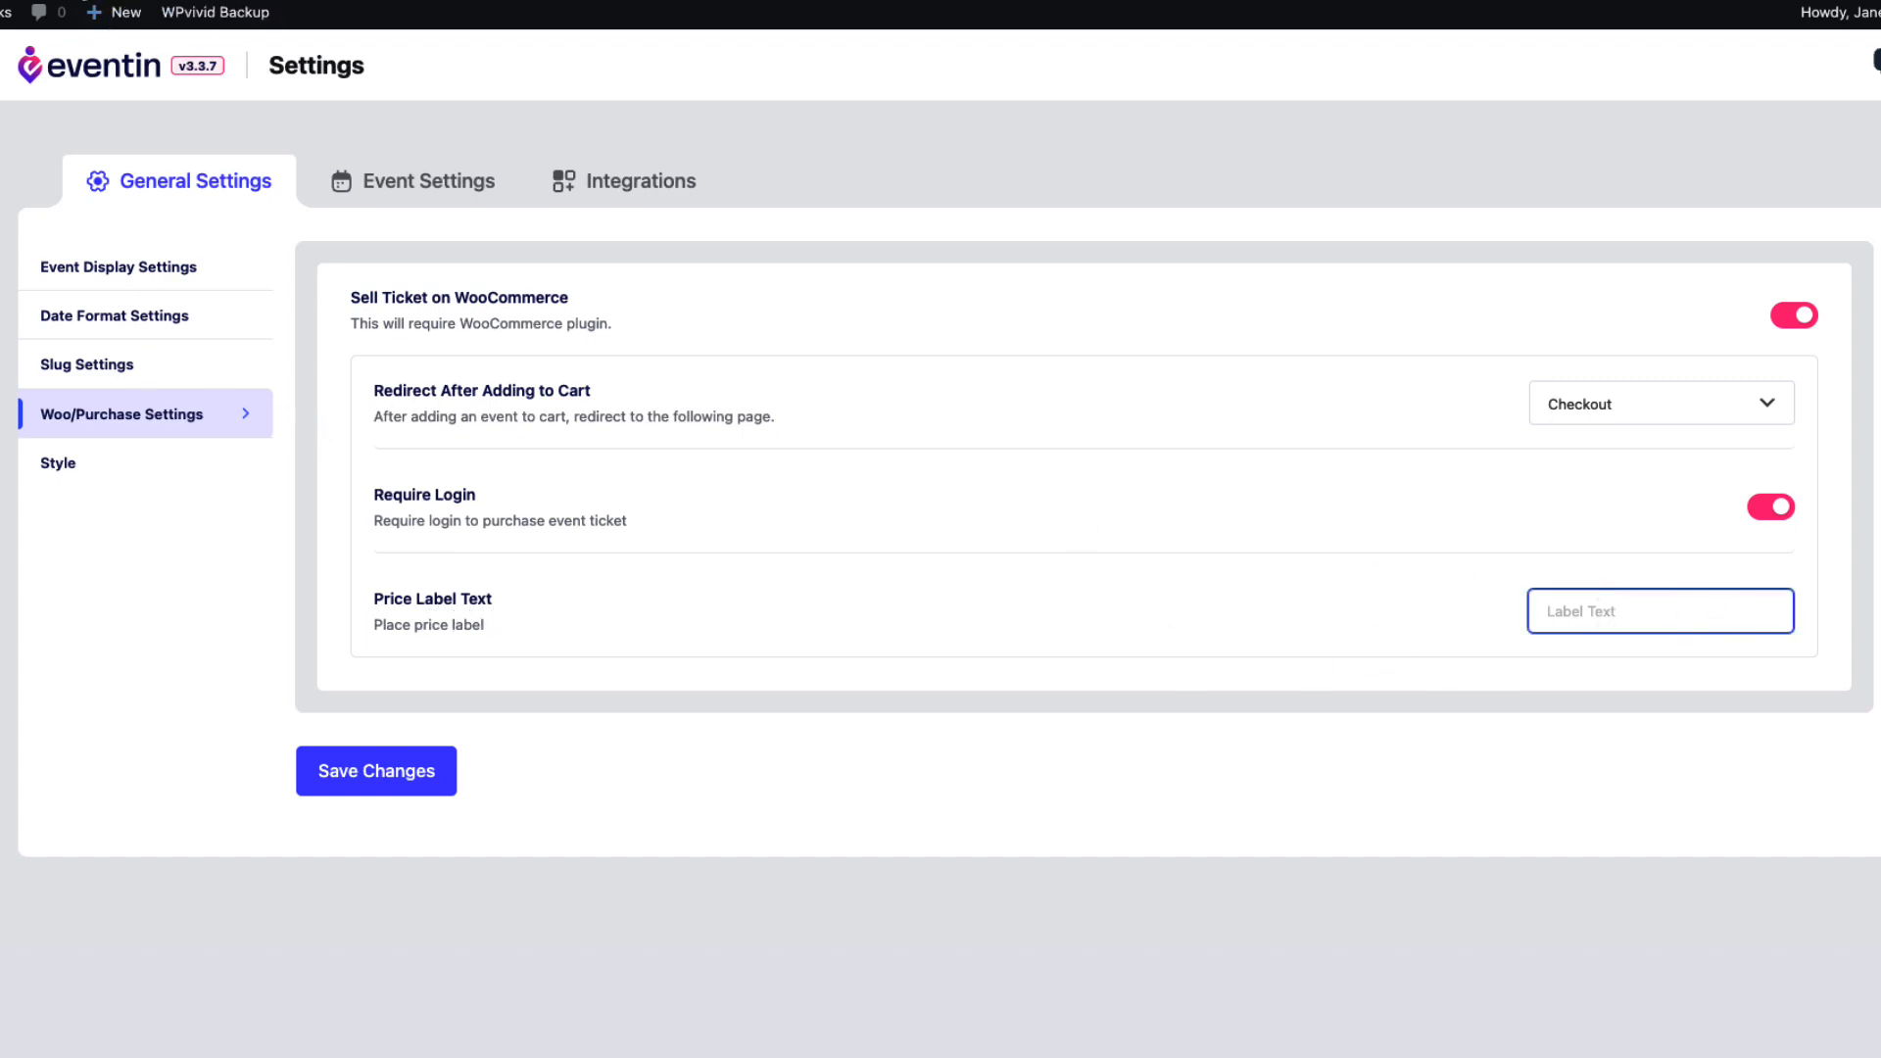
# Toggle Stripe payment on and back off, then save the purchase settings.
pyautogui.click(86, 363)
pyautogui.click(147, 429)
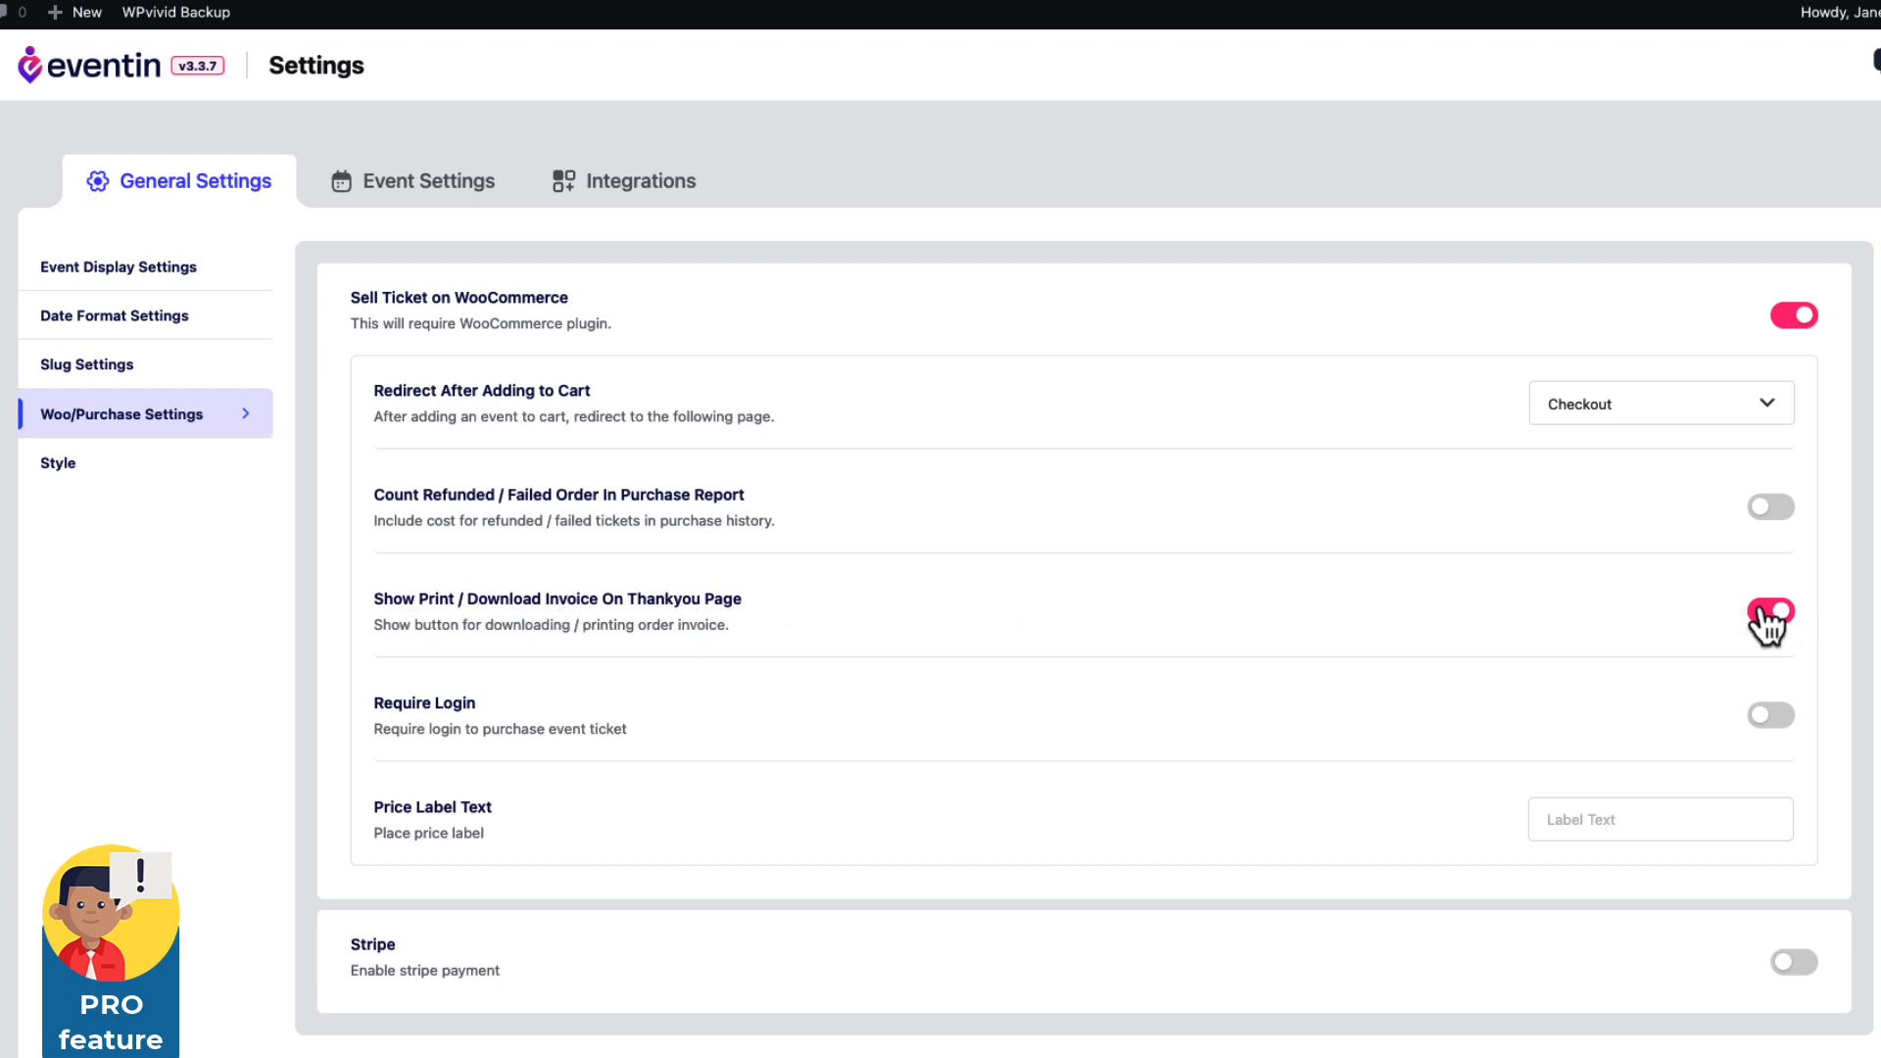
pyautogui.scroll(-3, 1636, 617)
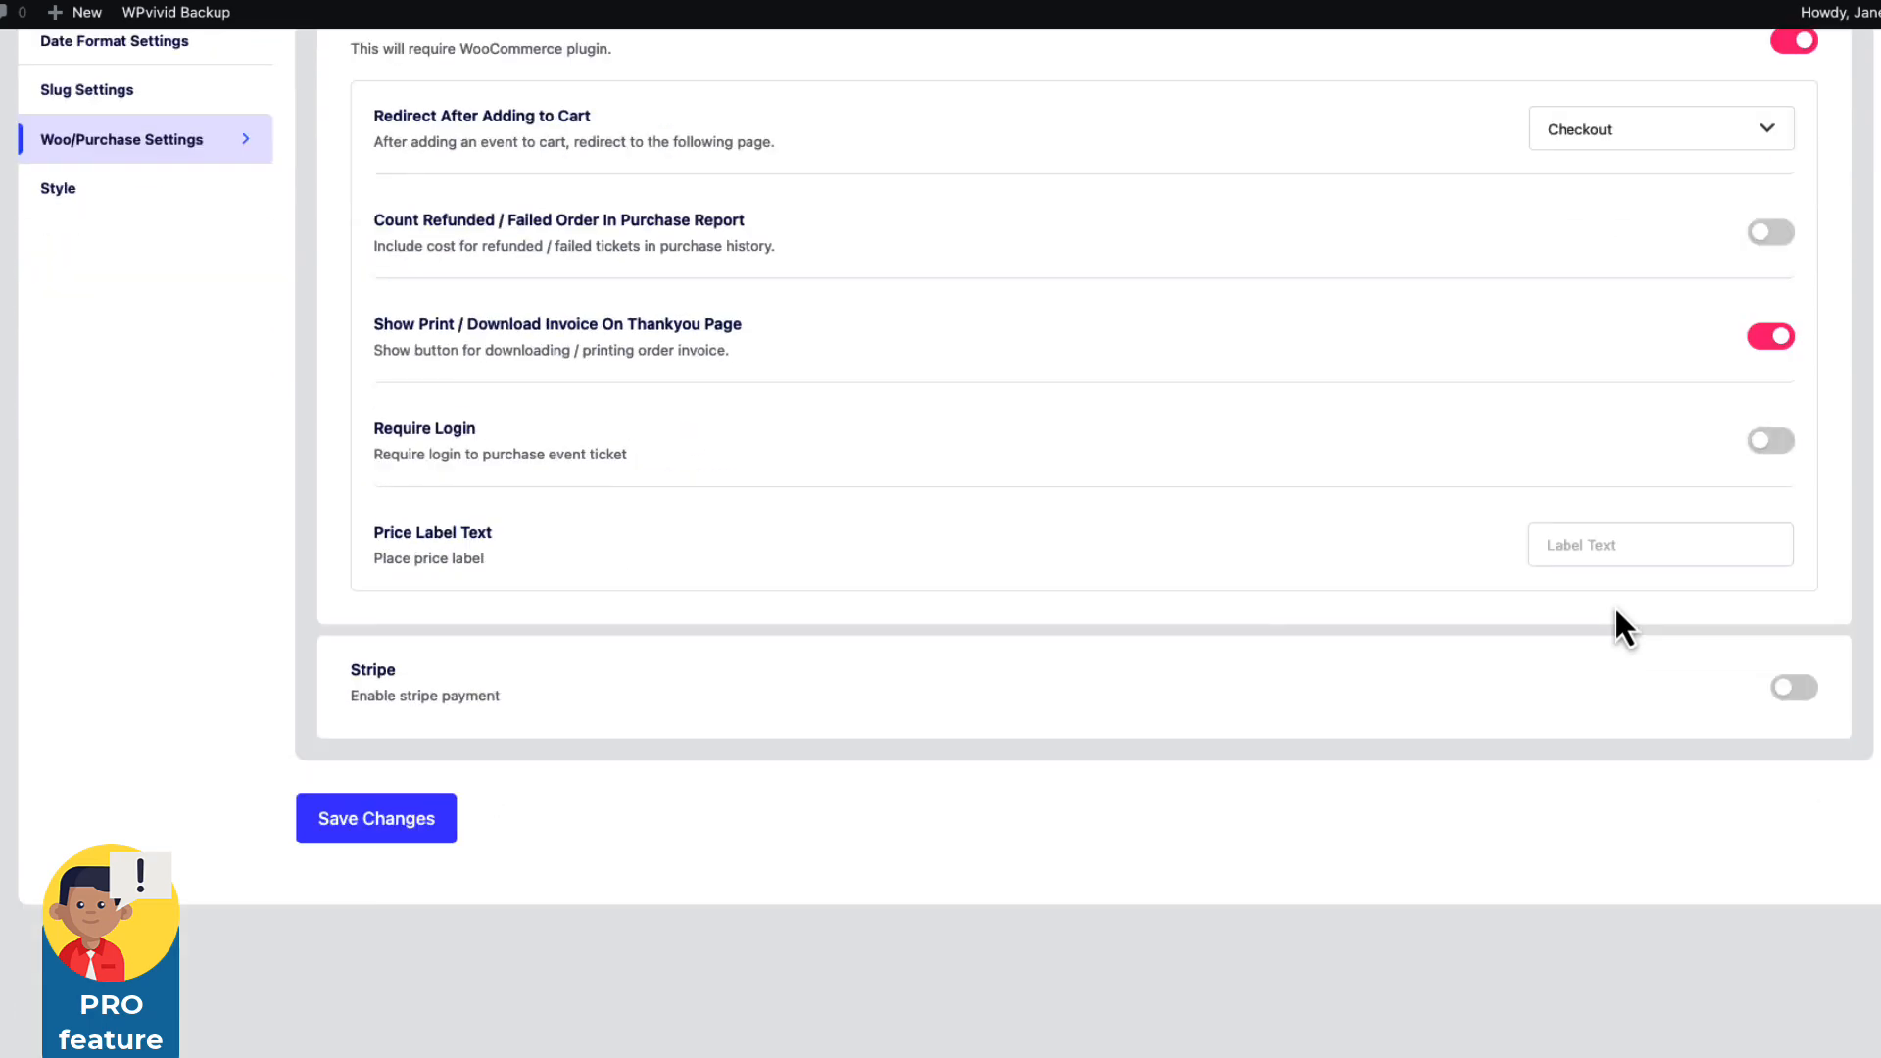
pyautogui.click(1801, 690)
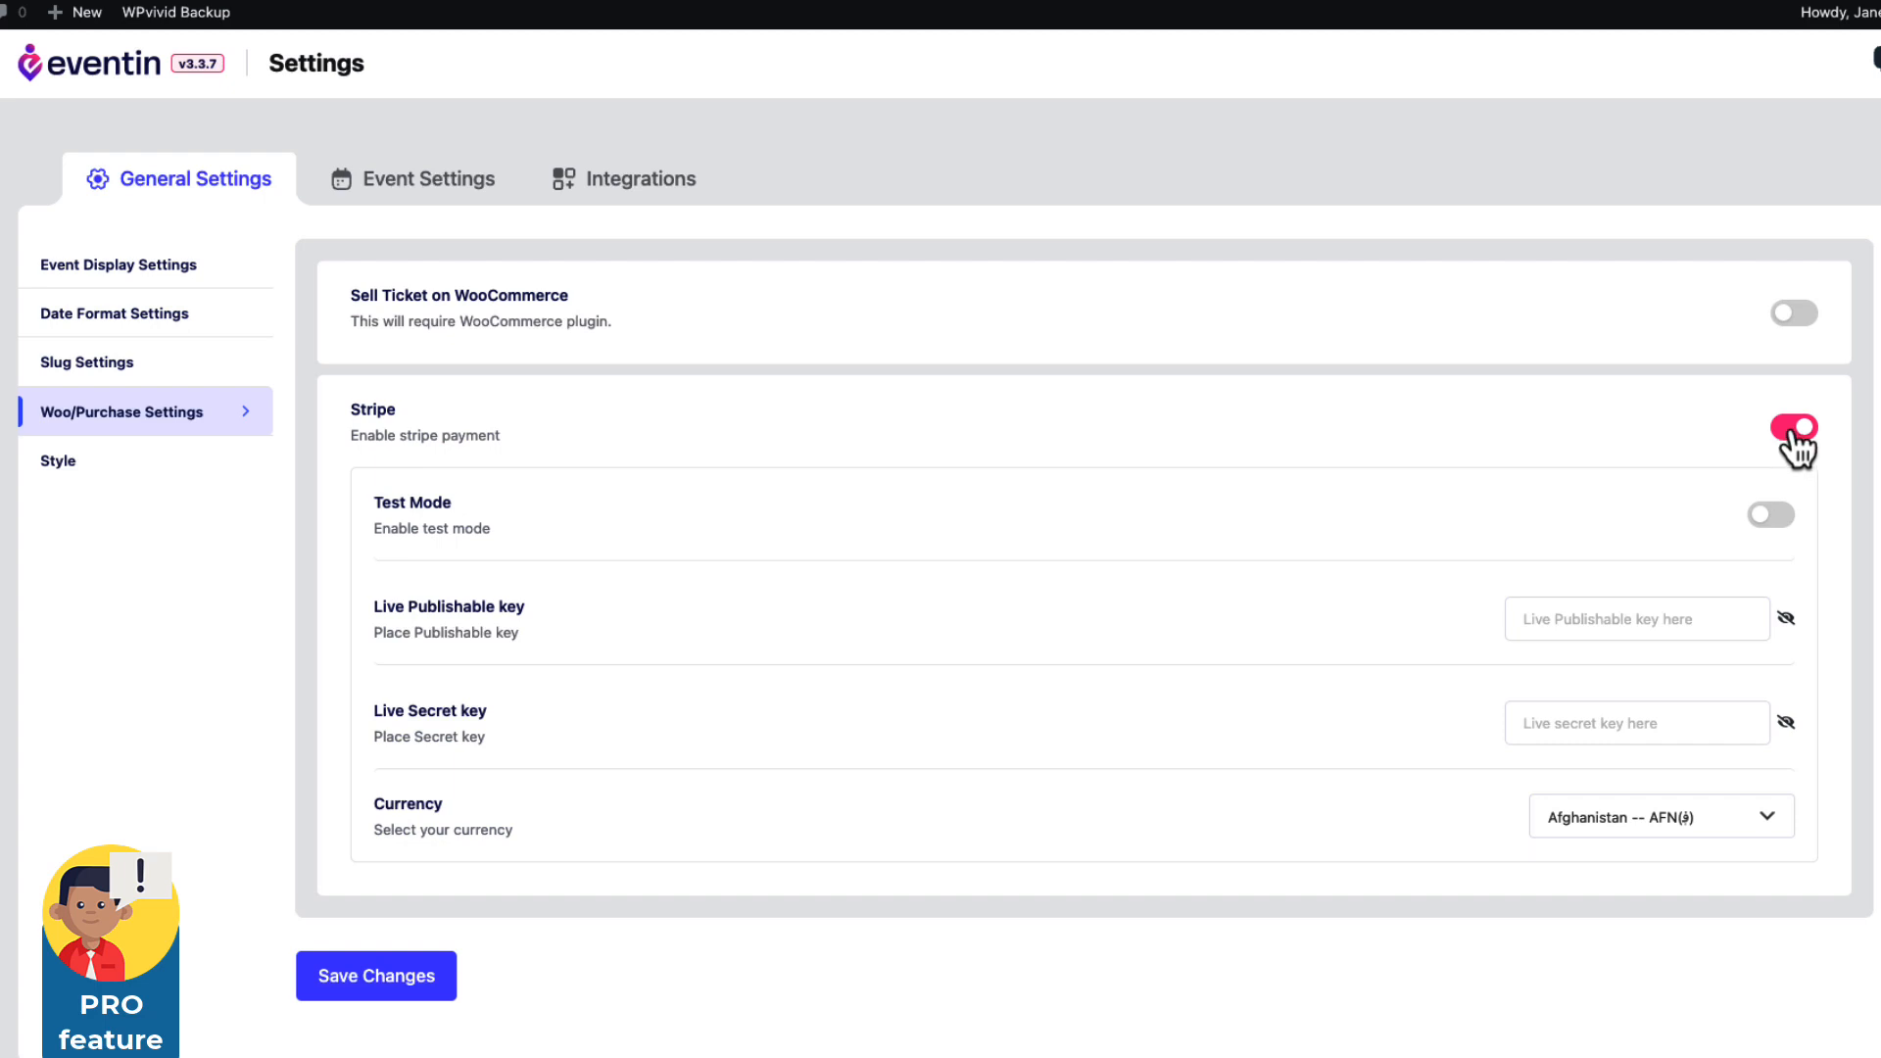
pyautogui.click(1795, 431)
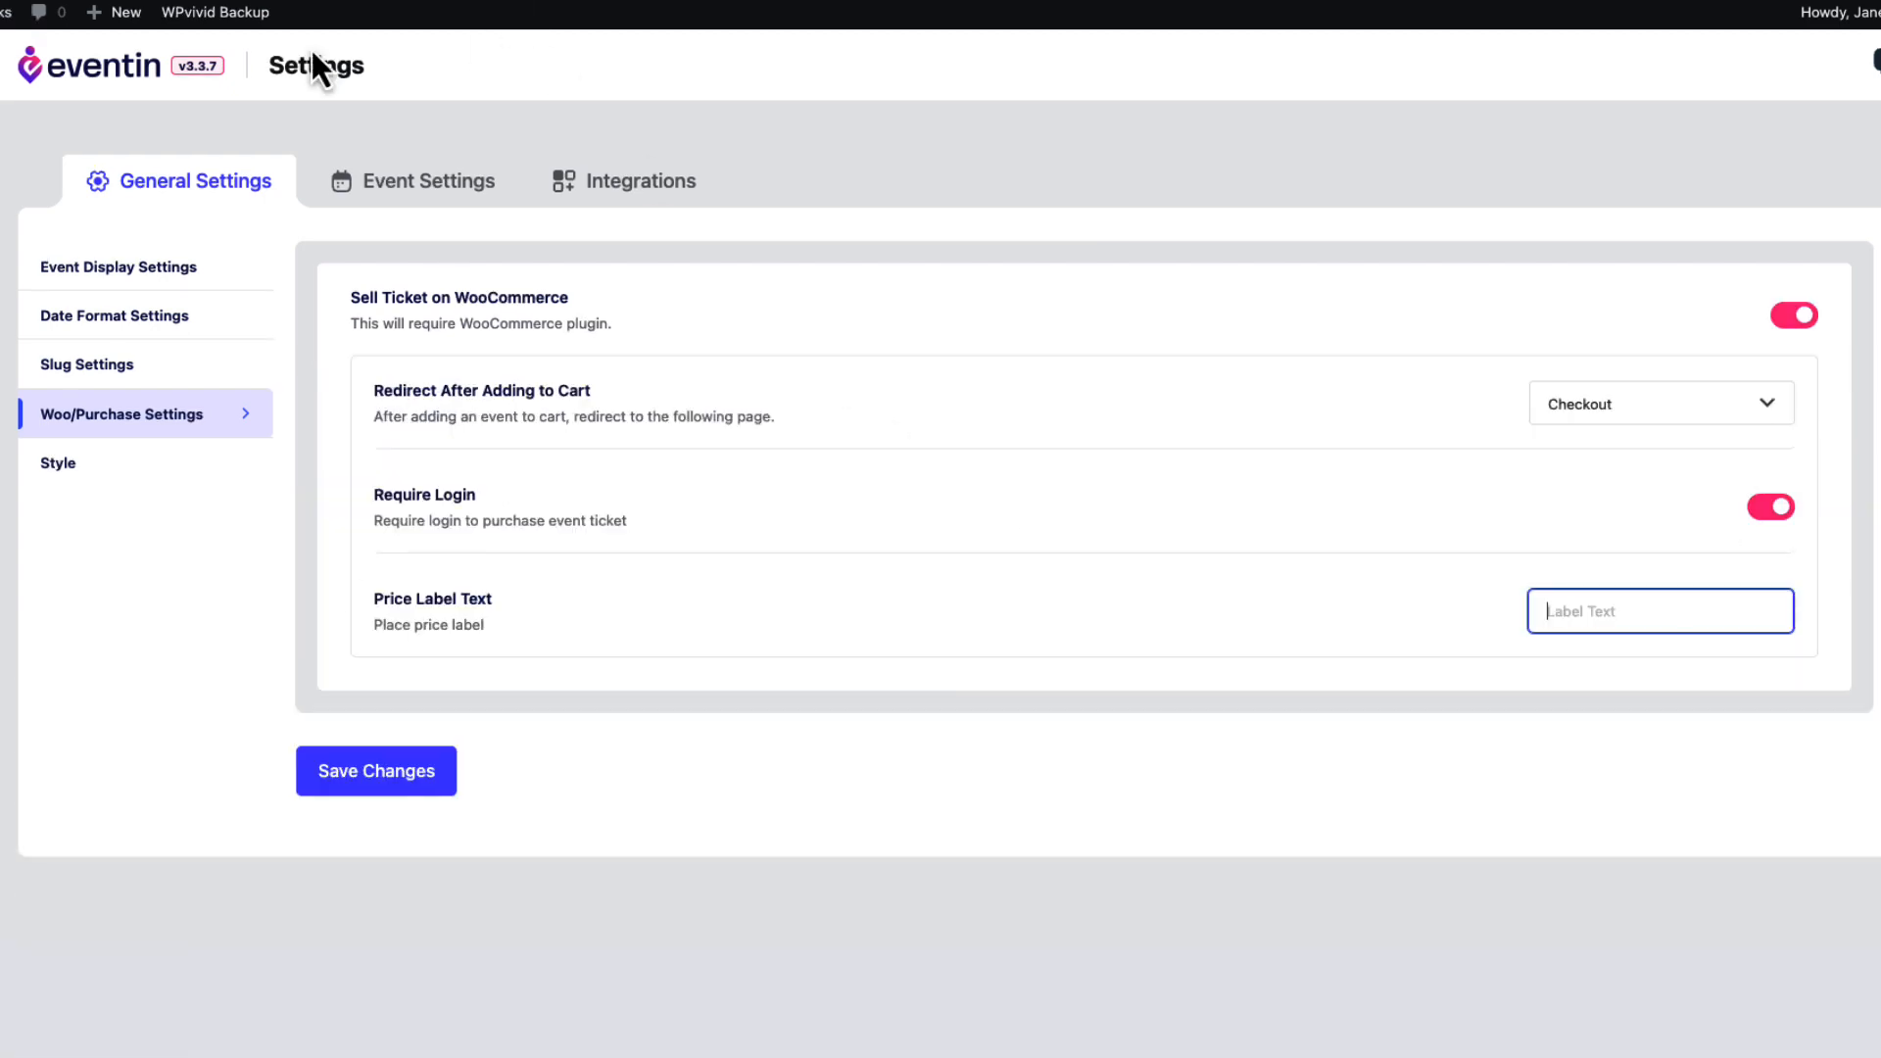
pyautogui.click(401, 795)
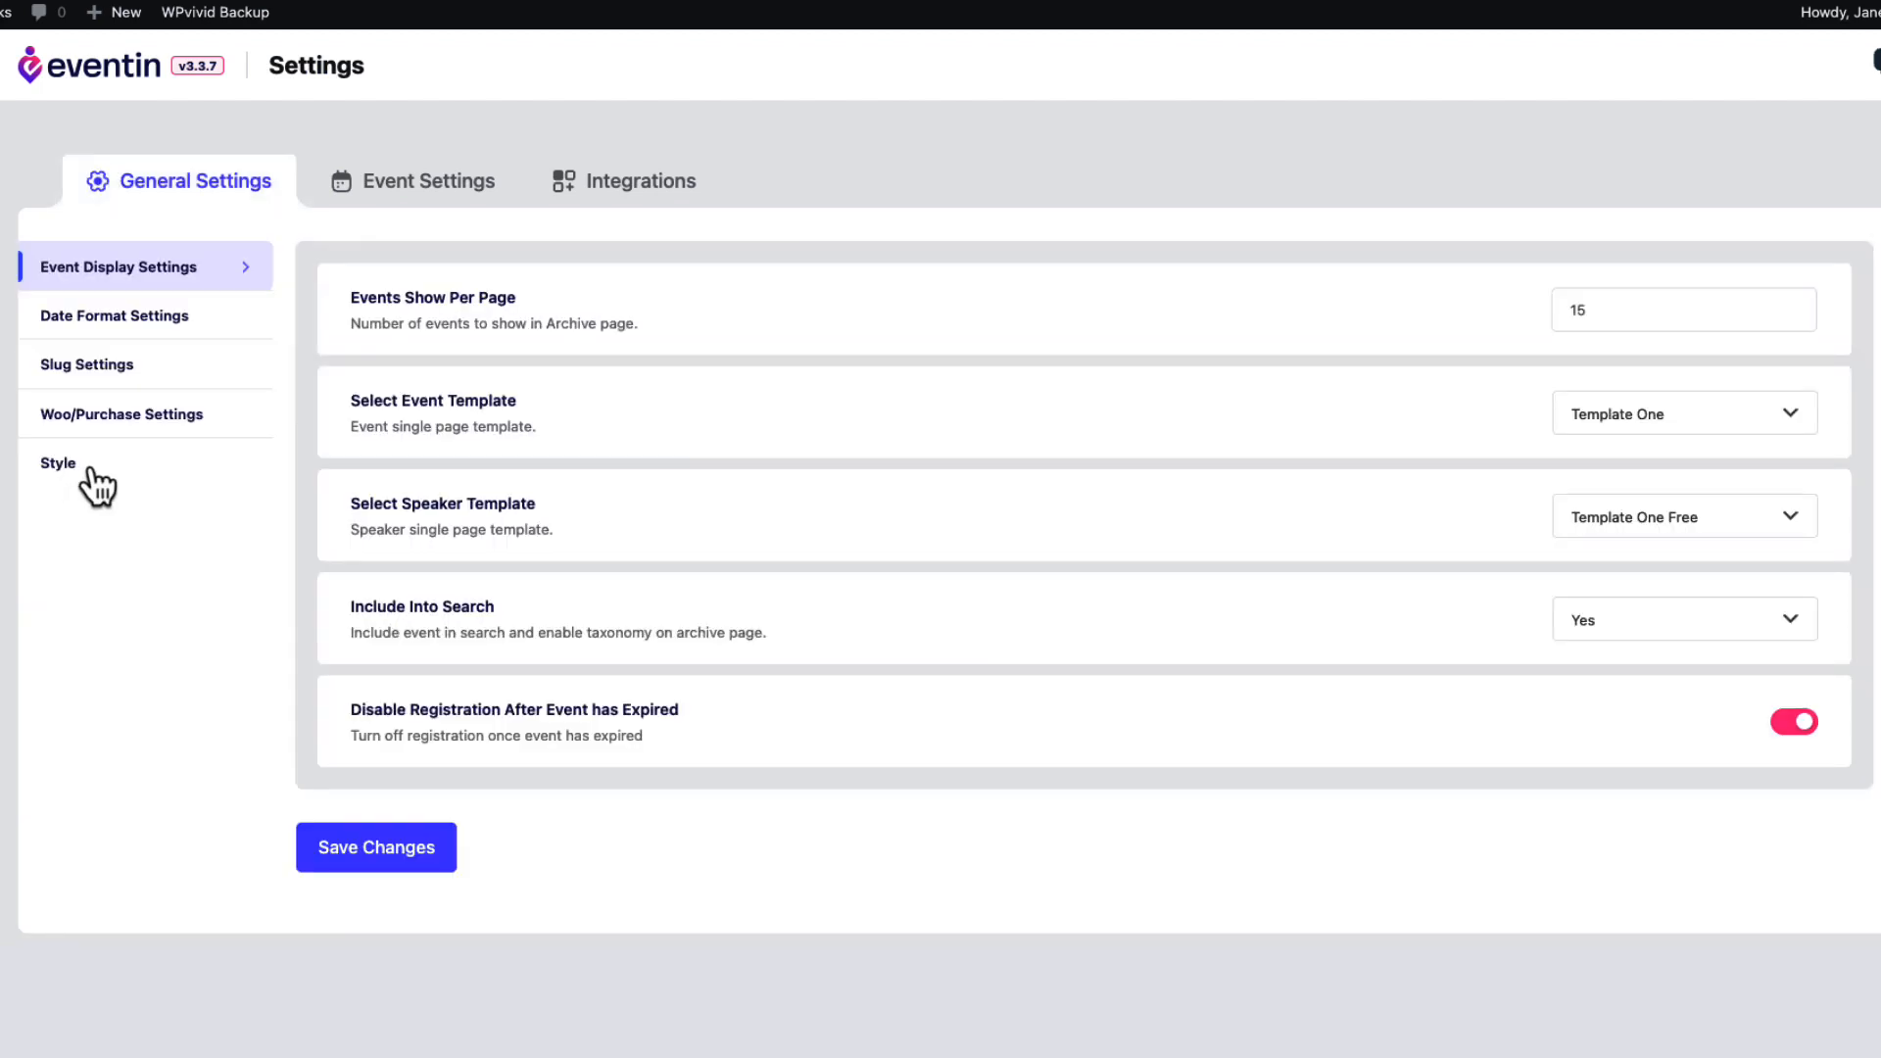
pyautogui.click(88, 470)
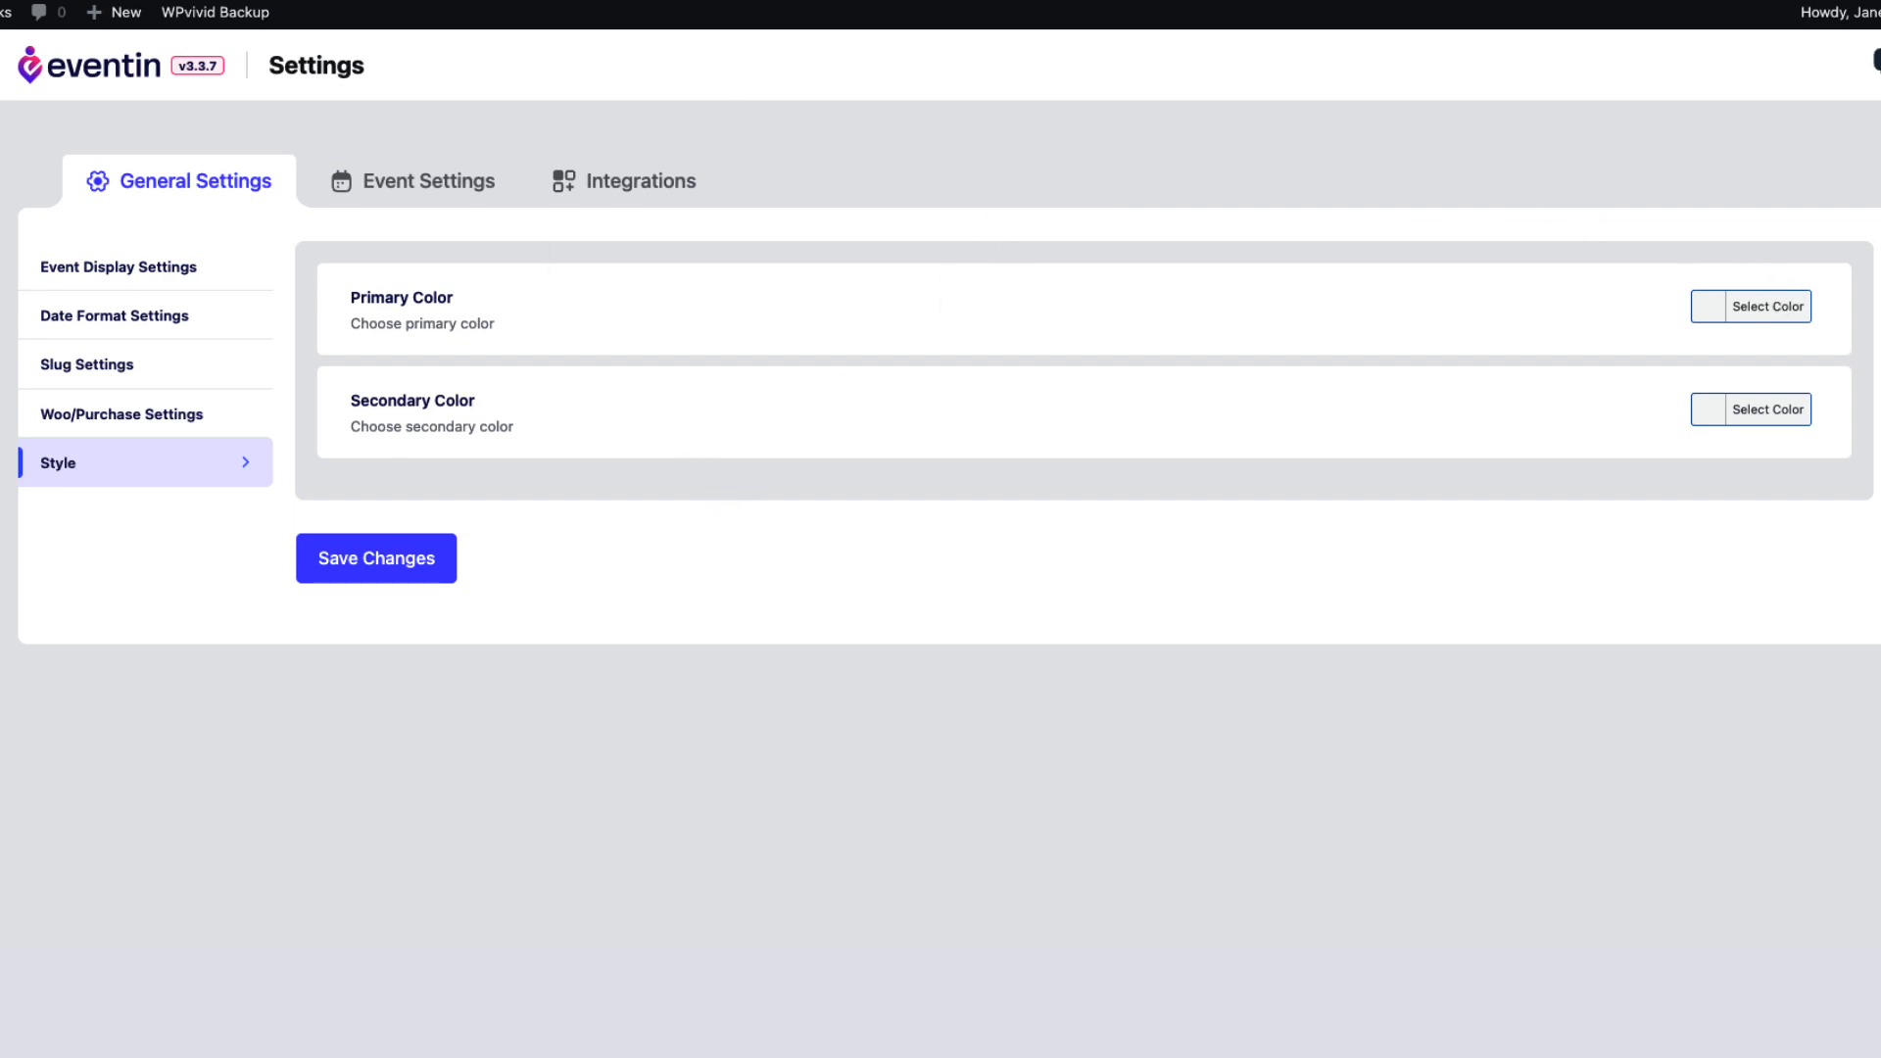
# Show the Event Settings tab and scroll through its Events Details hiding toggles.
pyautogui.click(68, 411)
pyautogui.click(196, 470)
pyautogui.click(412, 194)
pyautogui.scroll(-3, 862, 285)
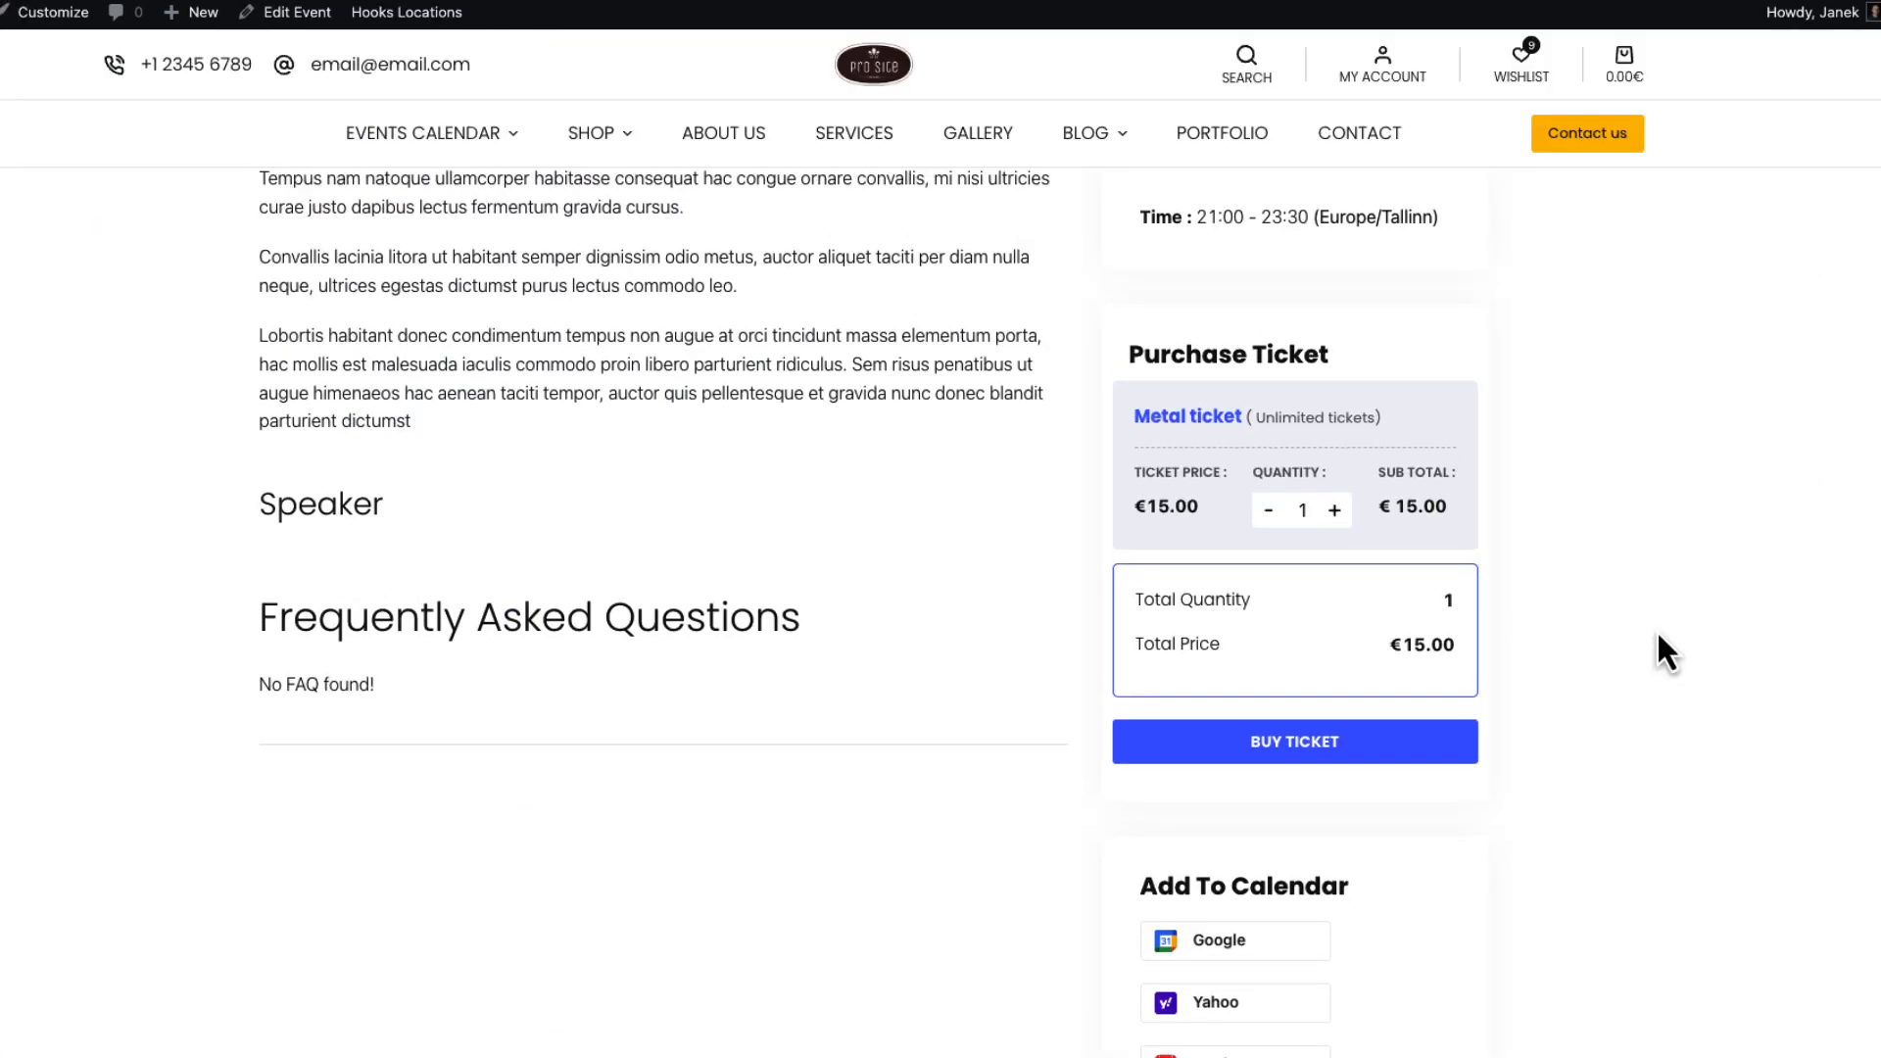
pyautogui.scroll(-3, 1661, 629)
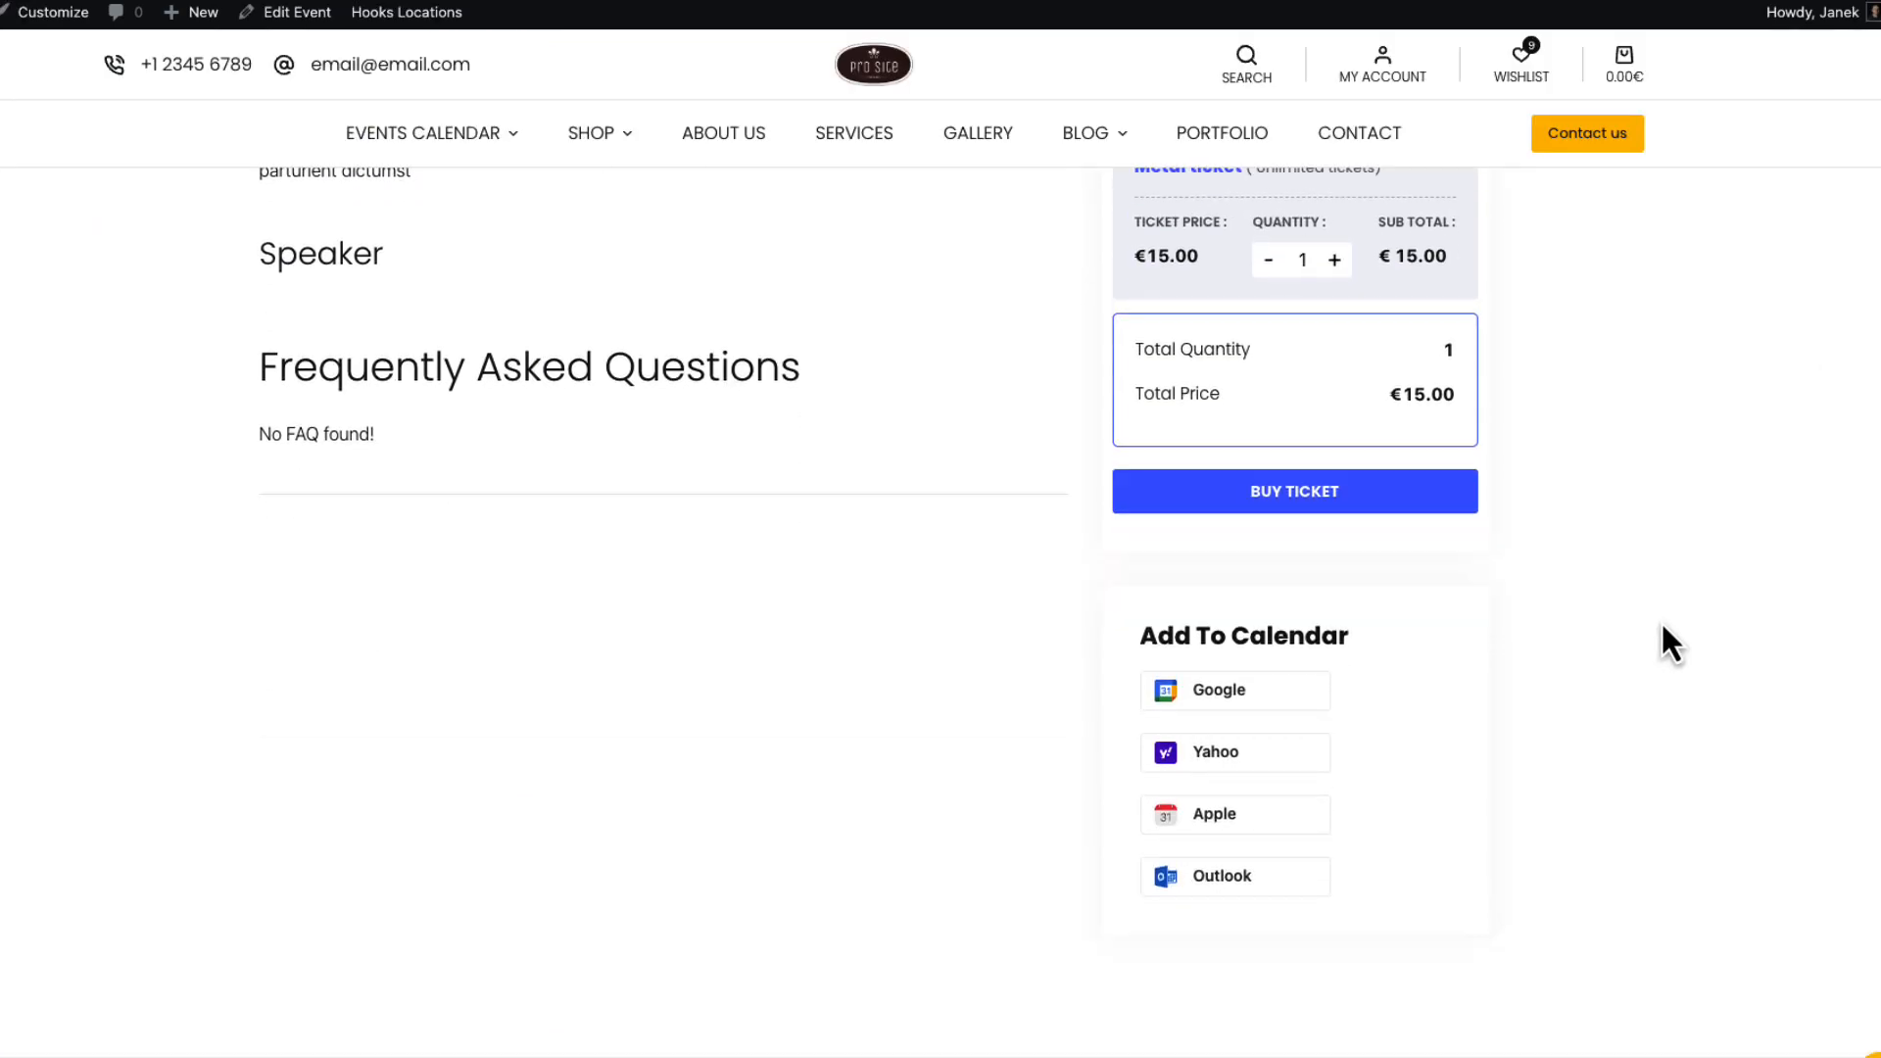
pyautogui.scroll(2, 1414, 355)
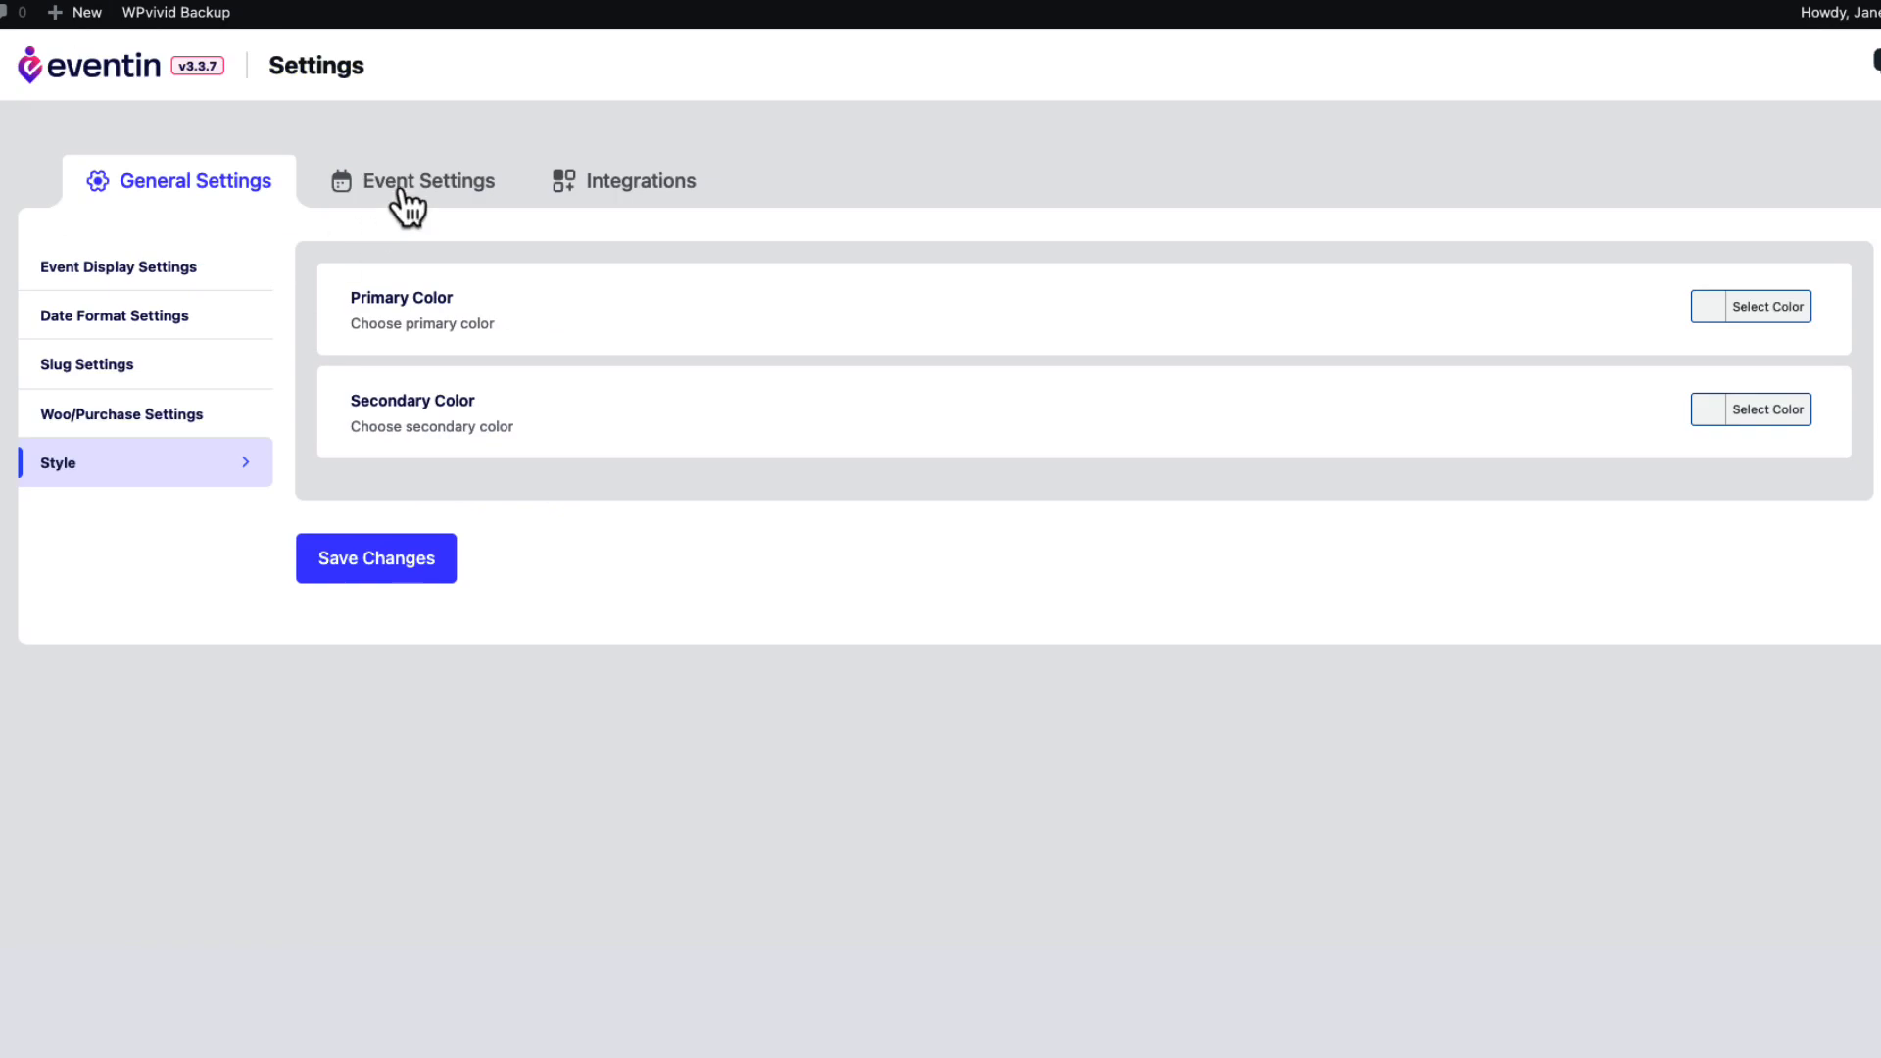
pyautogui.click(397, 191)
pyautogui.scroll(-1, 798, 413)
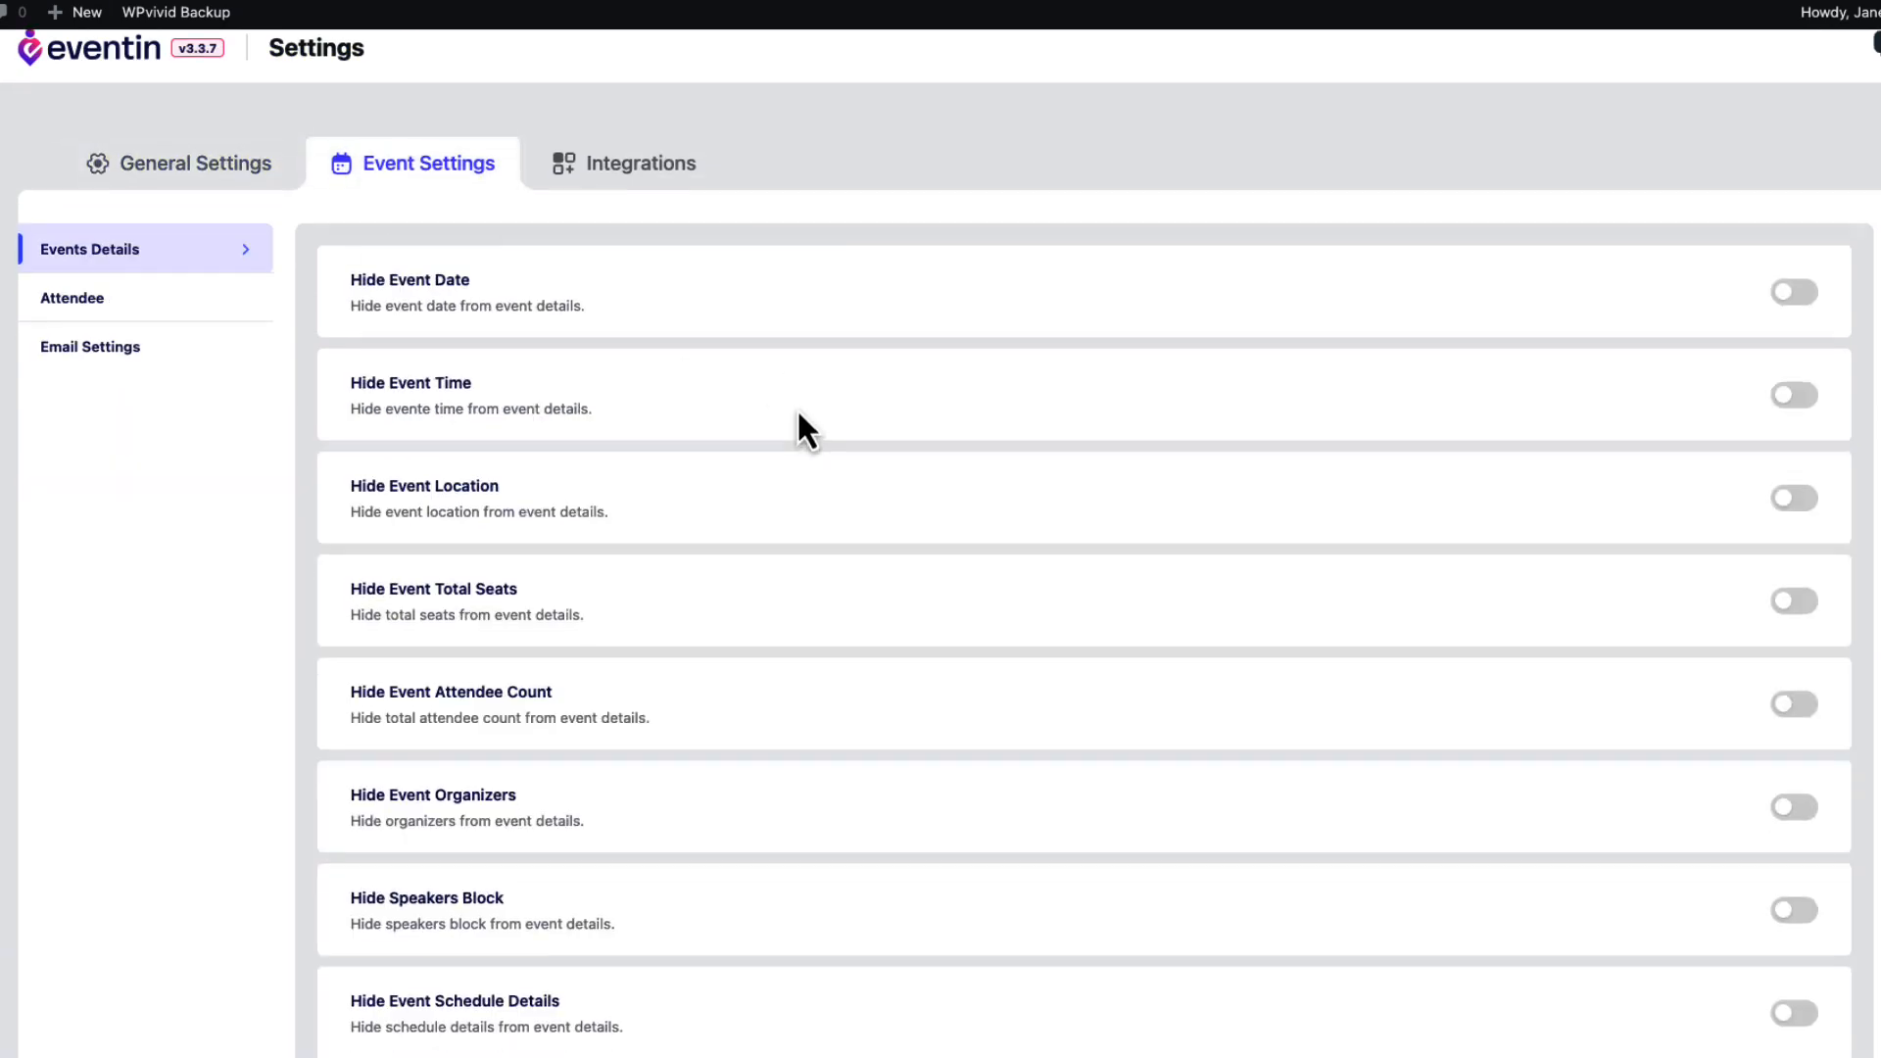
pyautogui.scroll(-7, 804, 428)
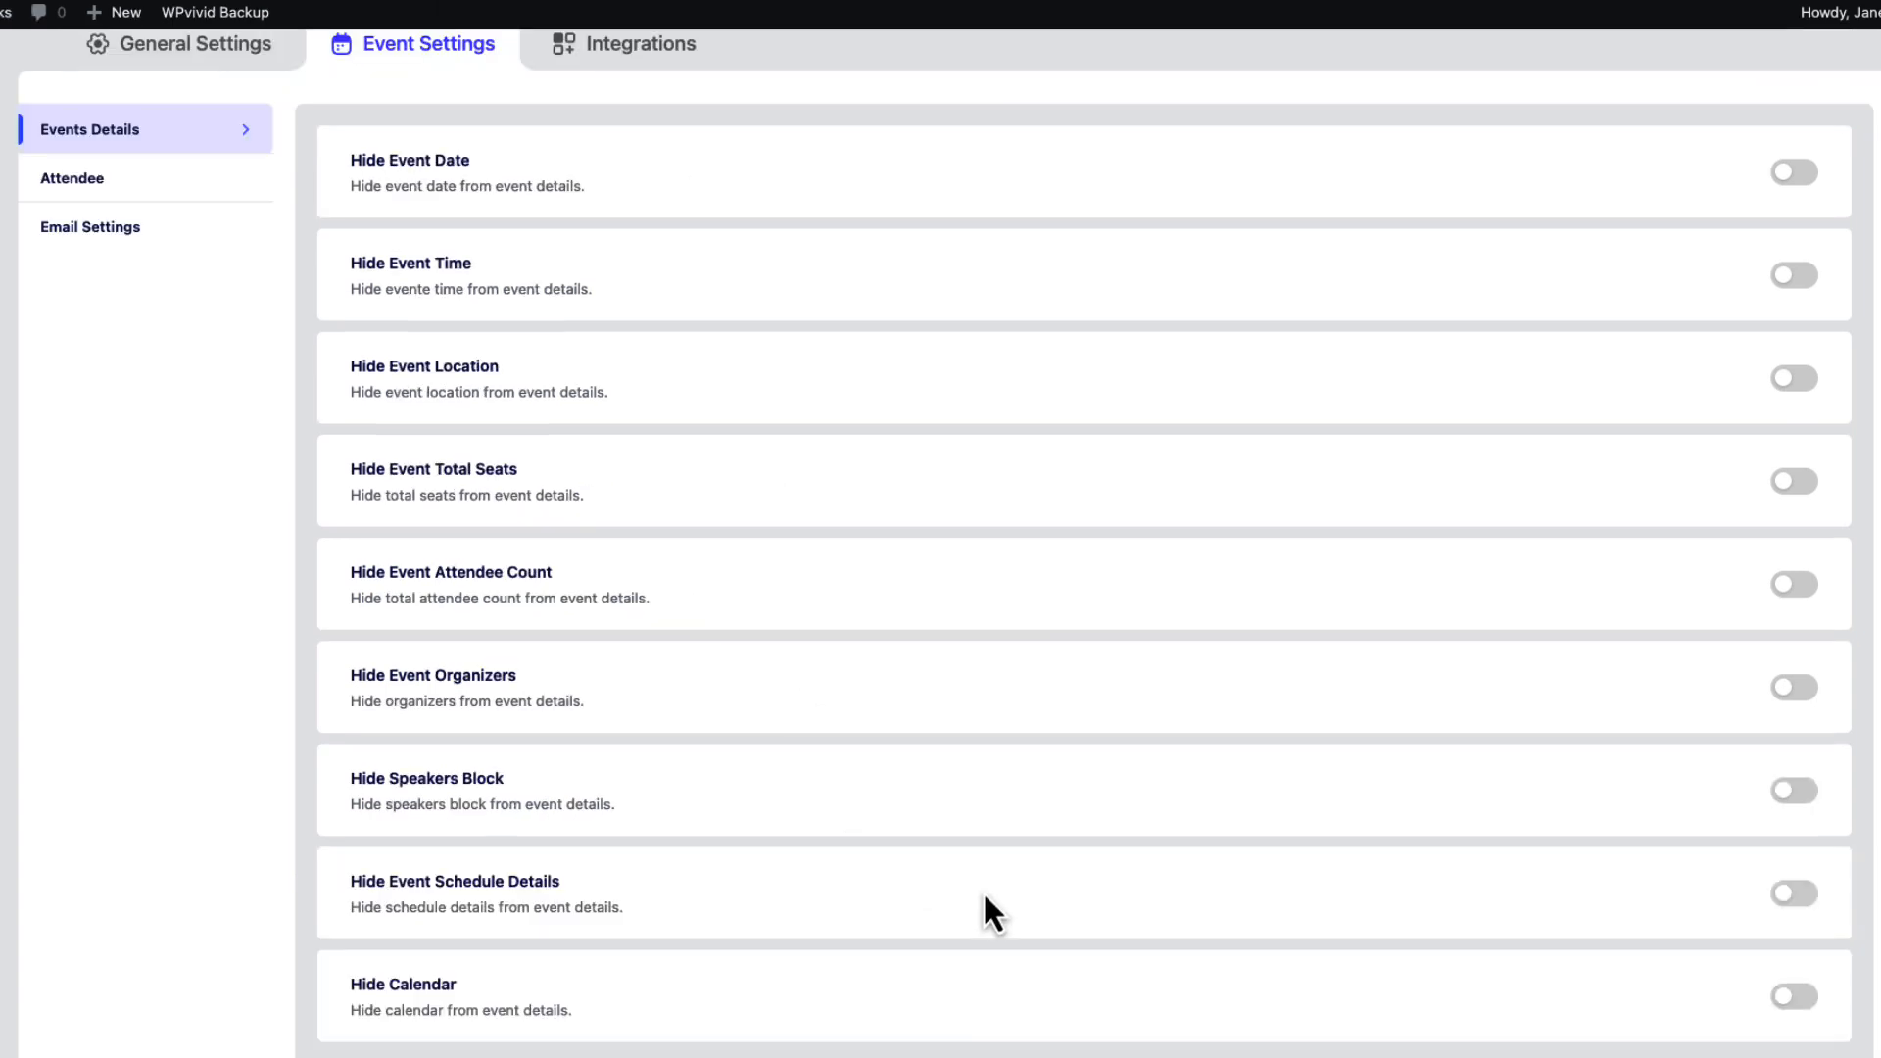
pyautogui.scroll(-3, 984, 890)
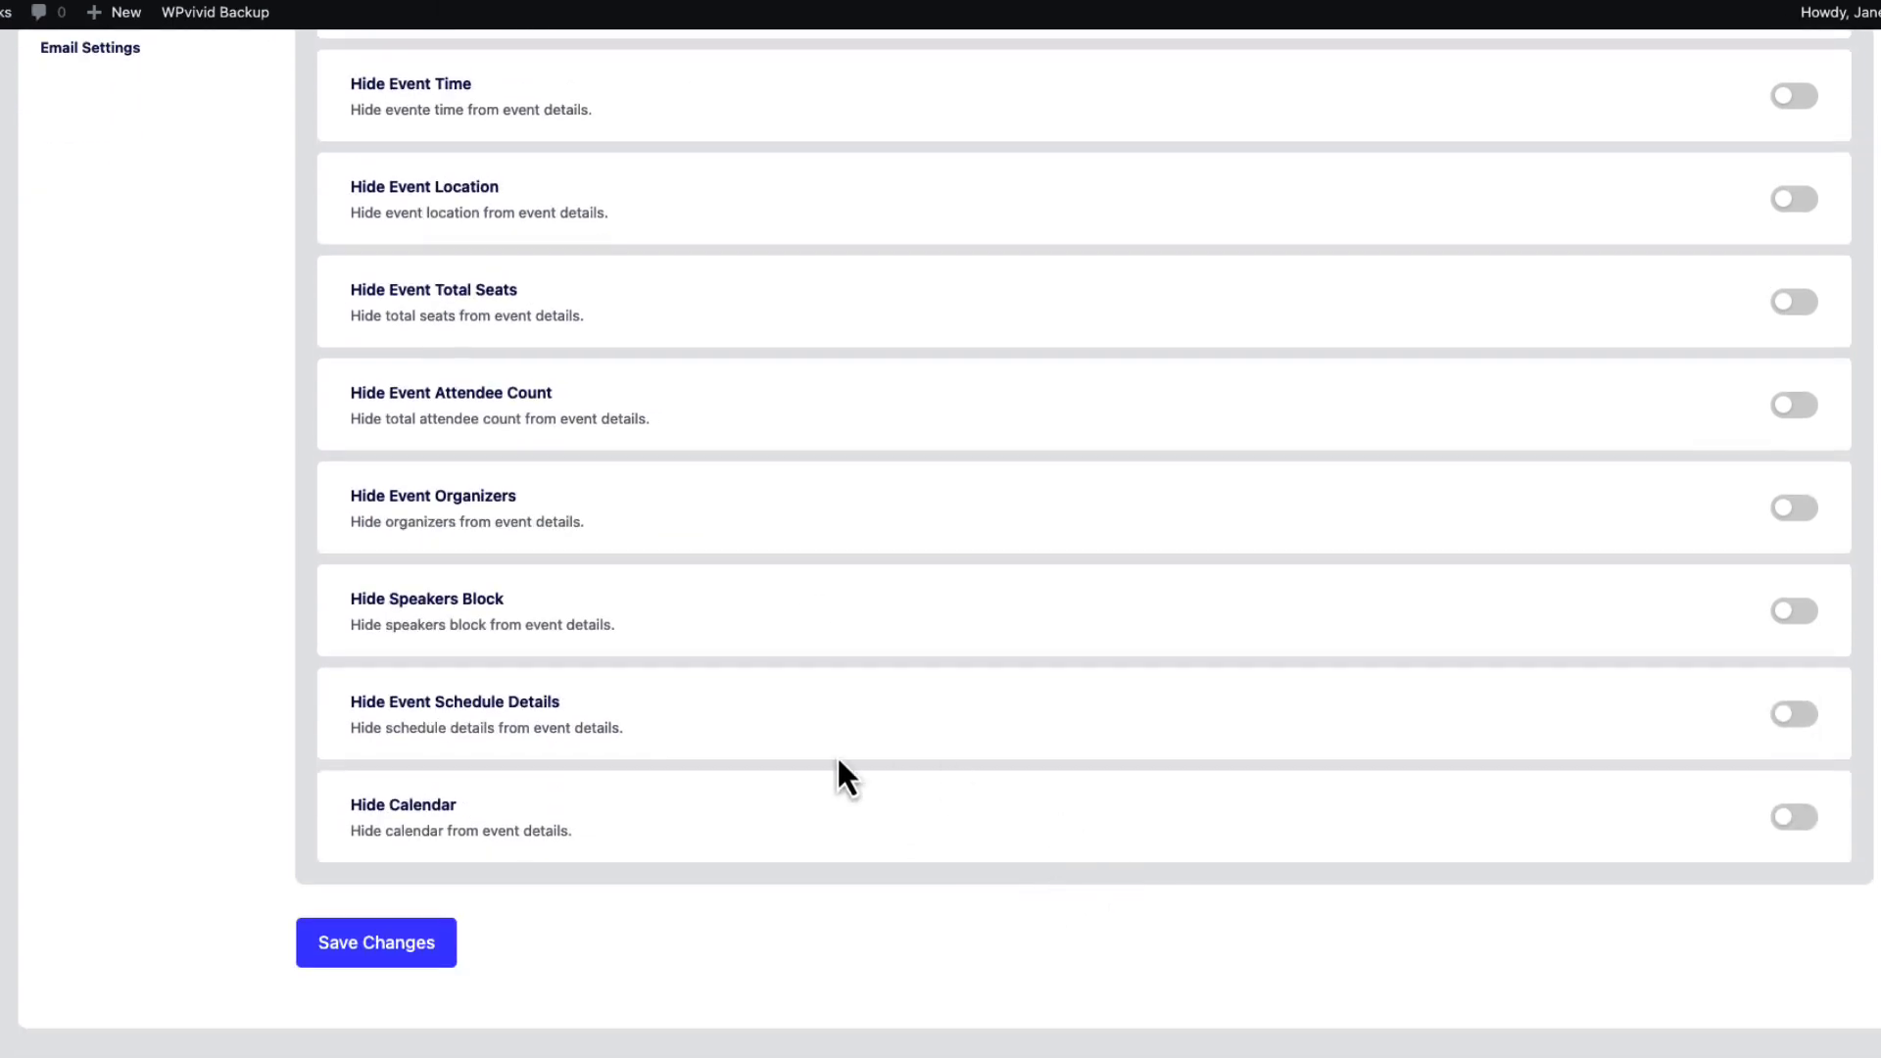
pyautogui.scroll(3, 837, 443)
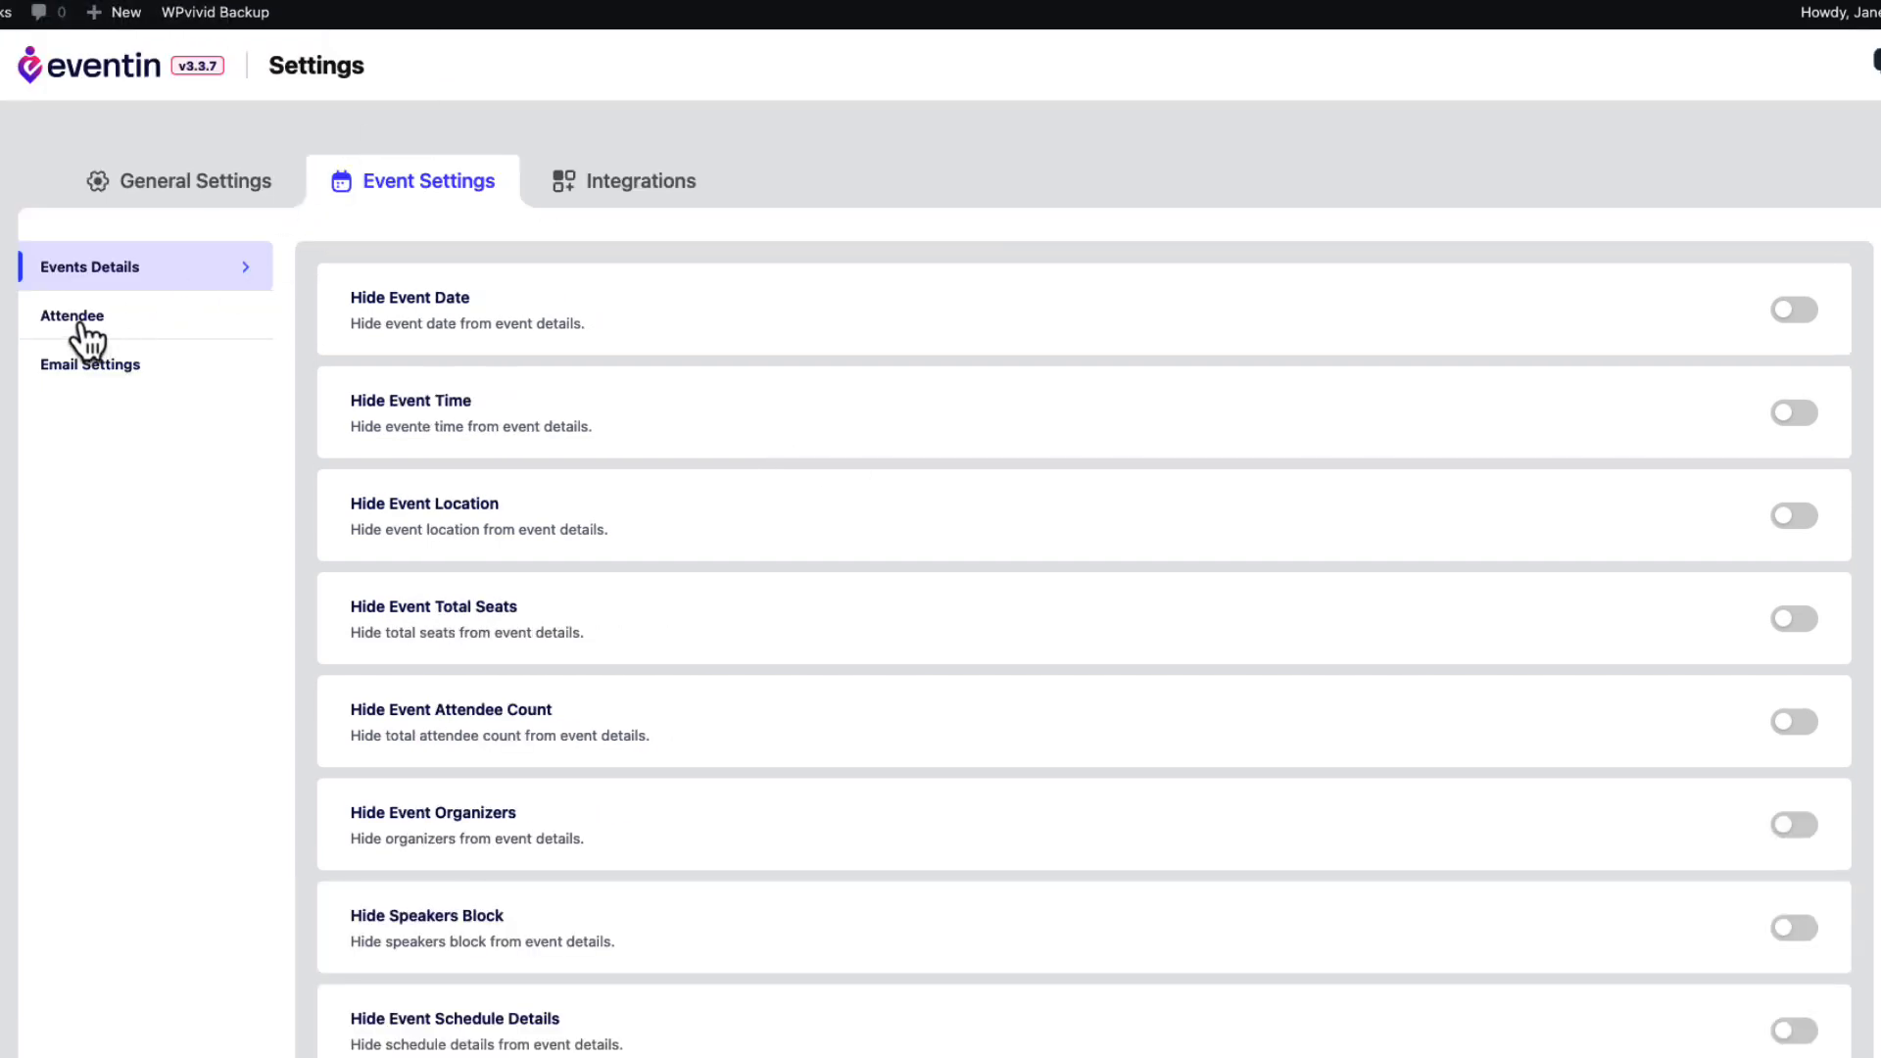
pyautogui.click(86, 340)
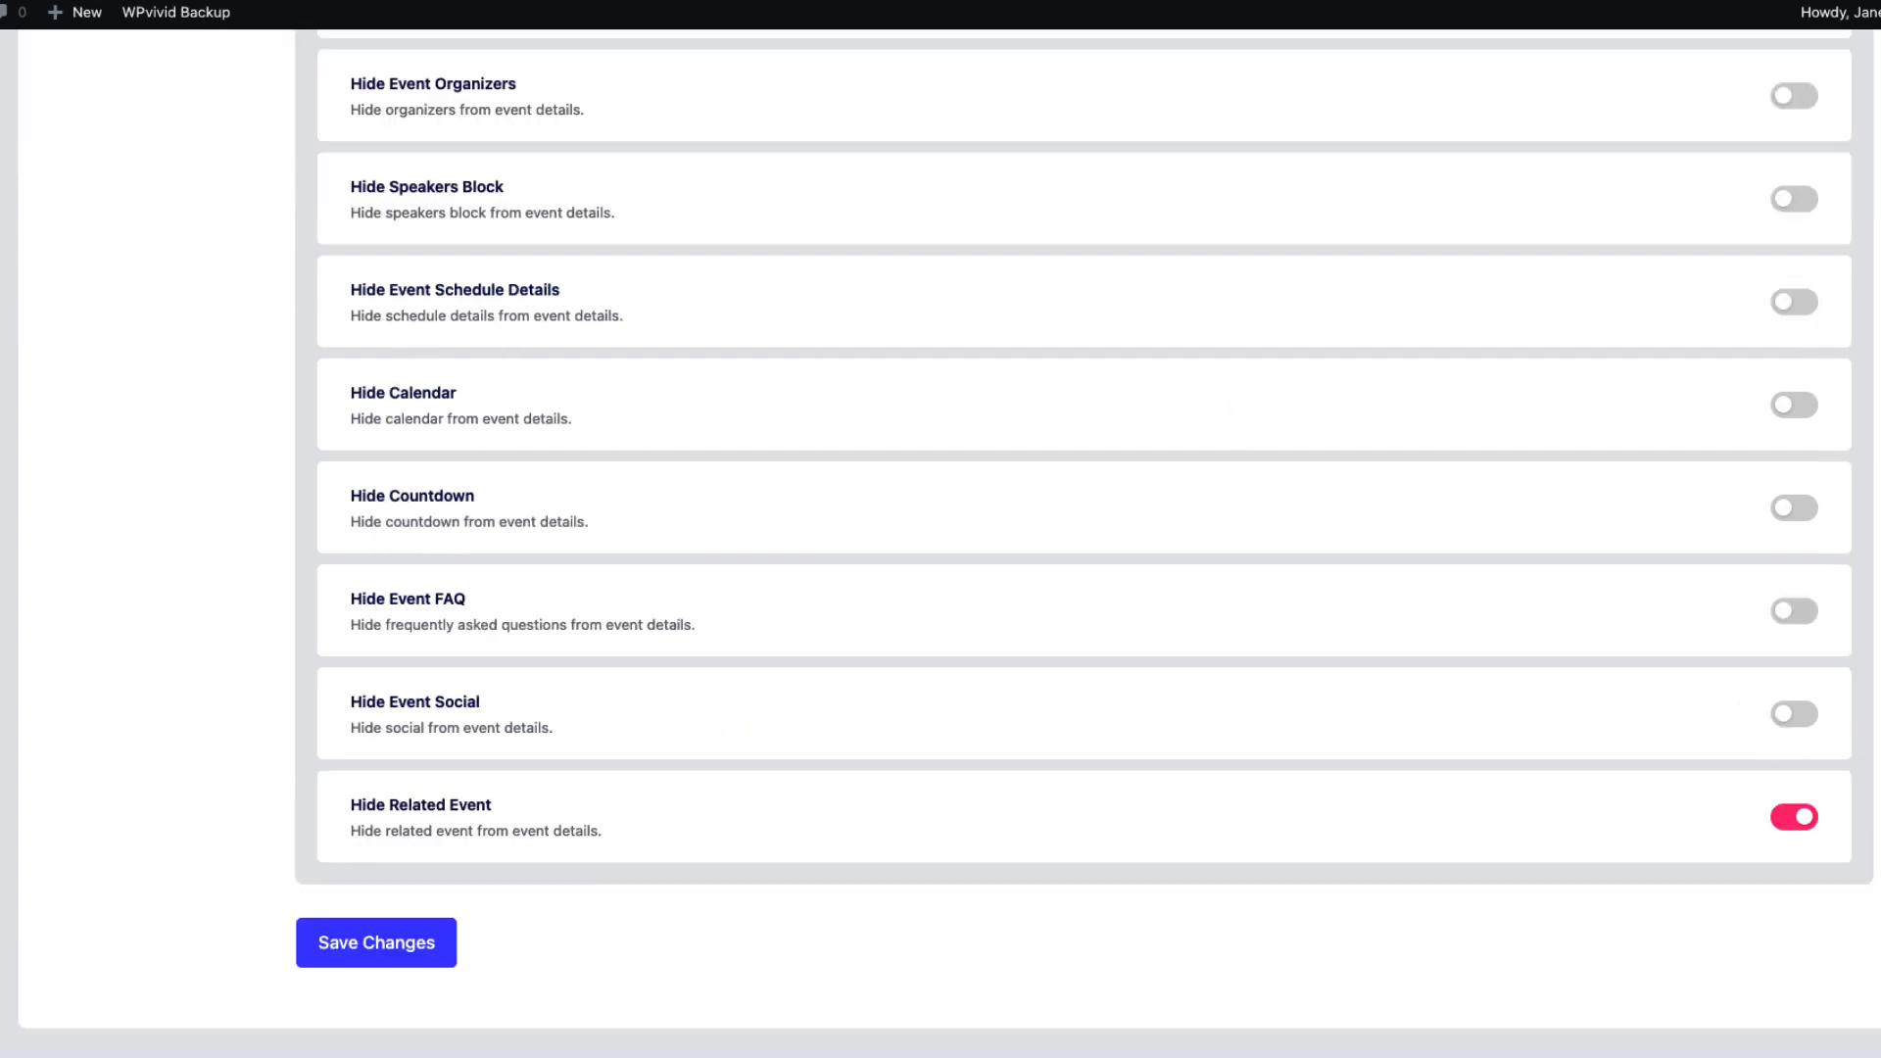
pyautogui.scroll(7, 186, 584)
pyautogui.click(35, 332)
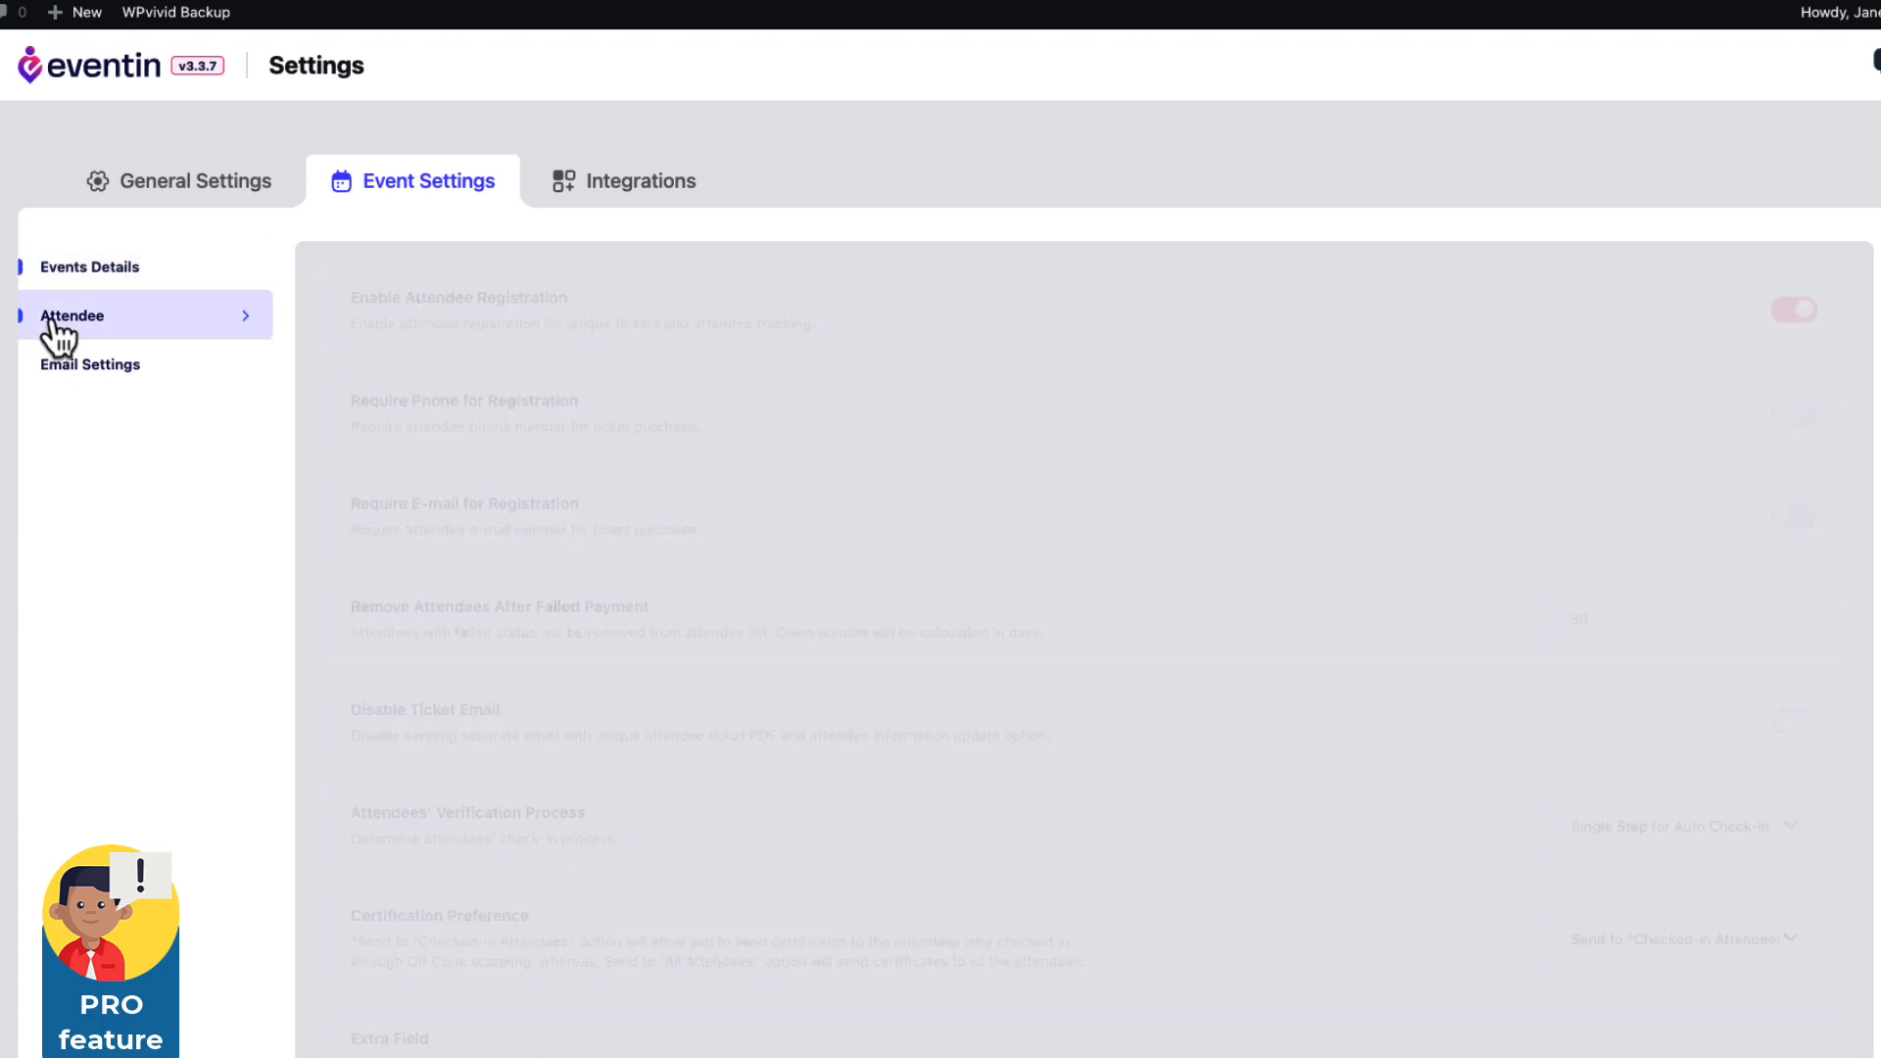
pyautogui.scroll(-3, 235, 421)
pyautogui.scroll(4, 269, 439)
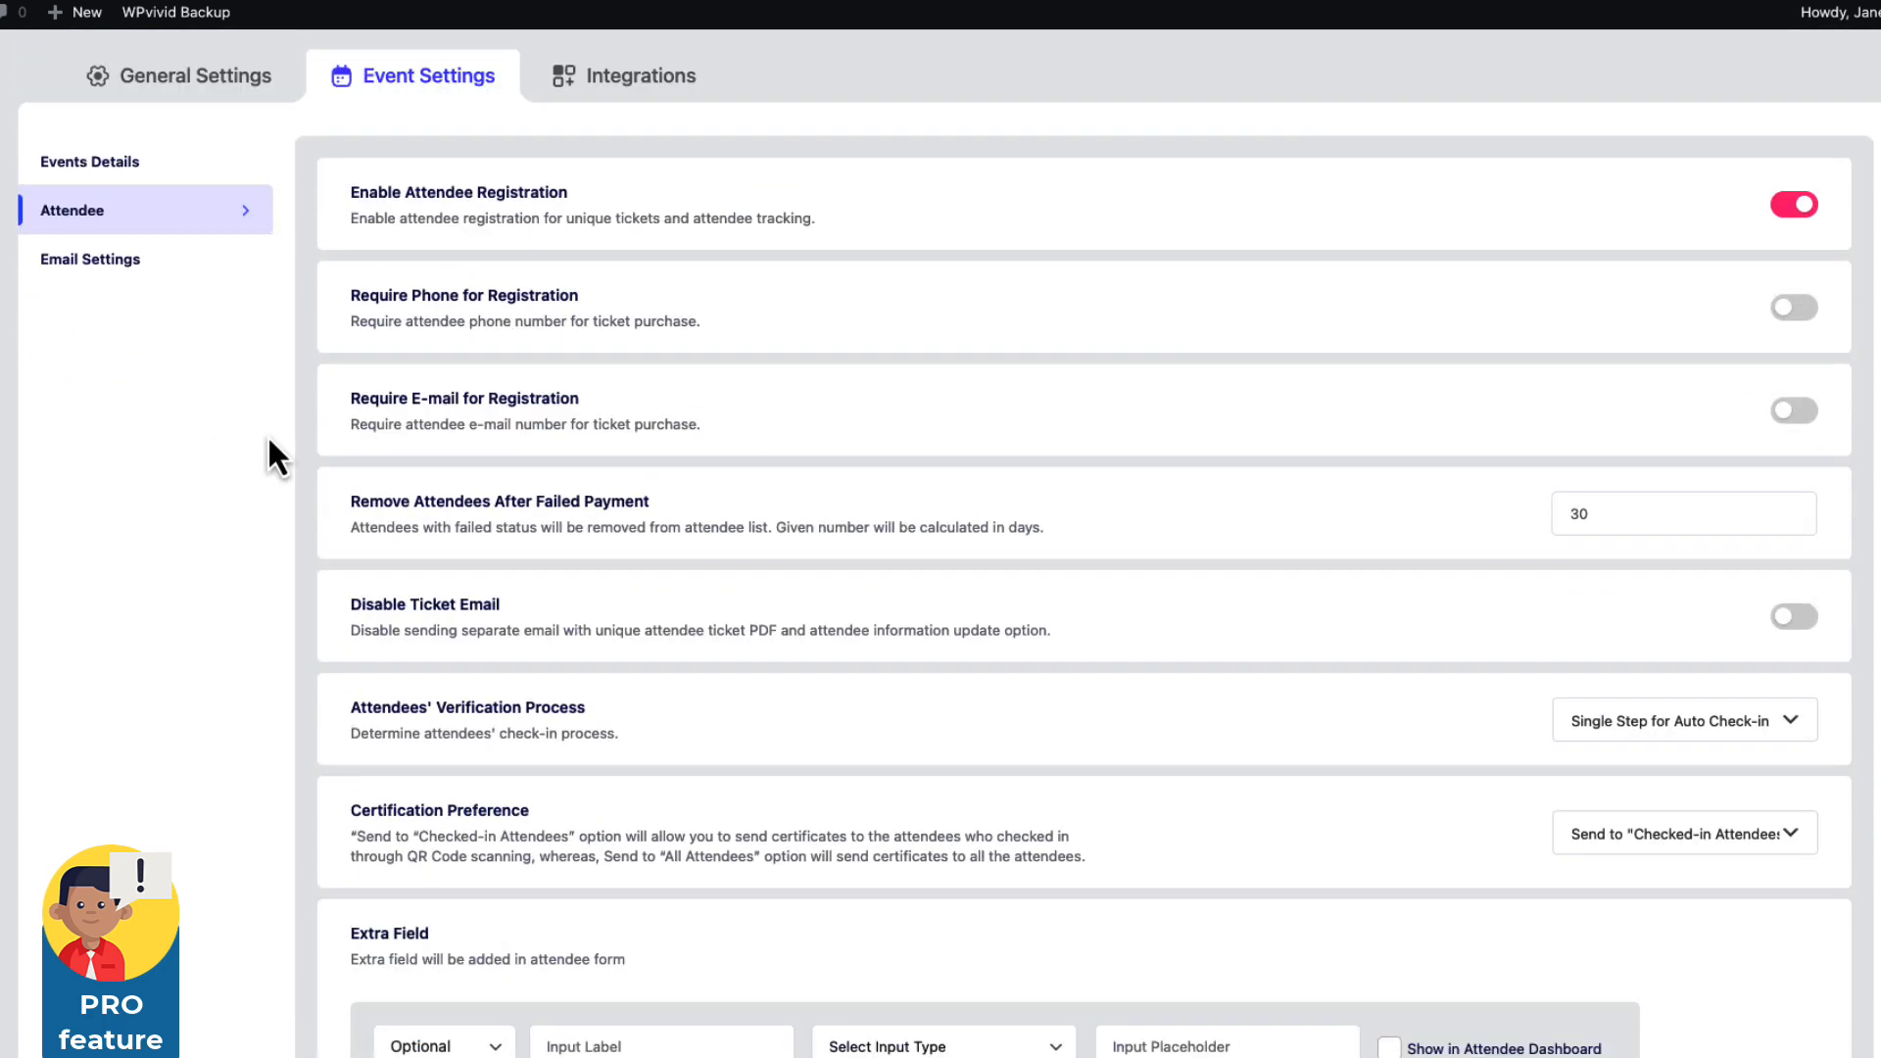
pyautogui.scroll(-3, 267, 433)
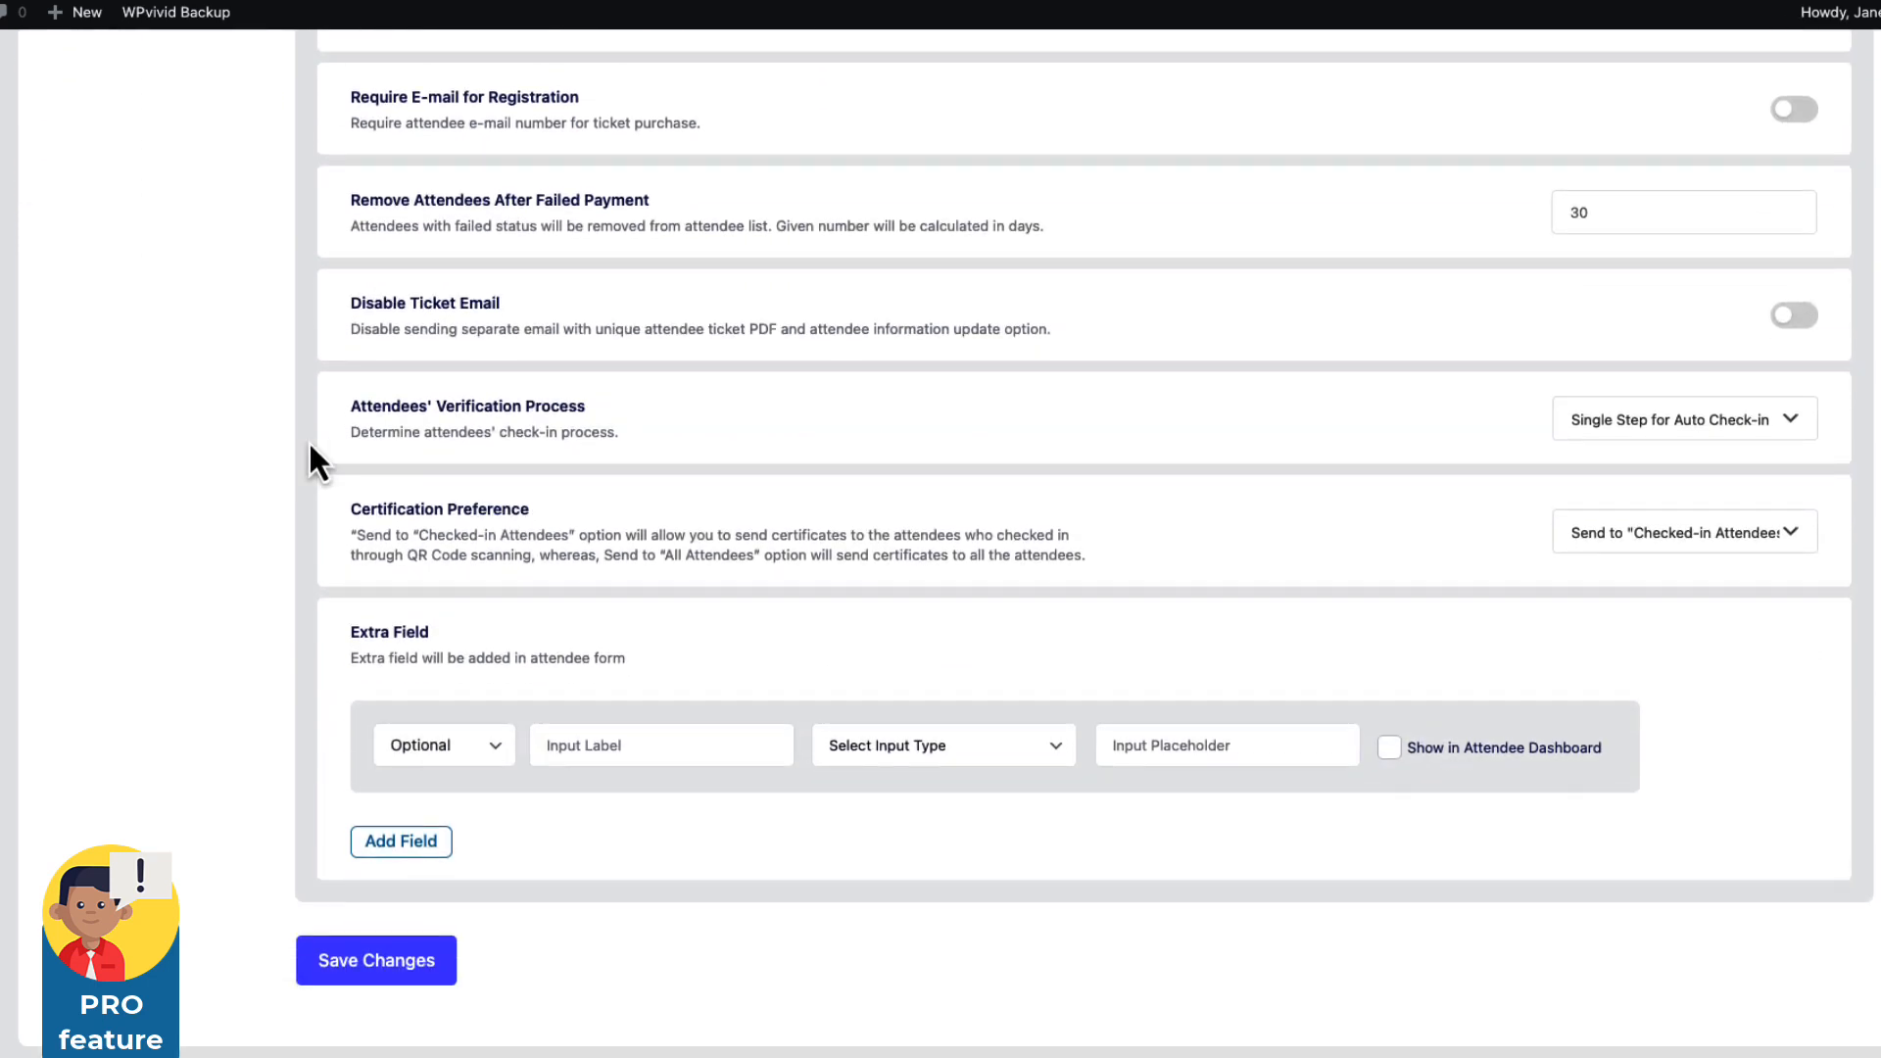
pyautogui.tripleClick(509, 409)
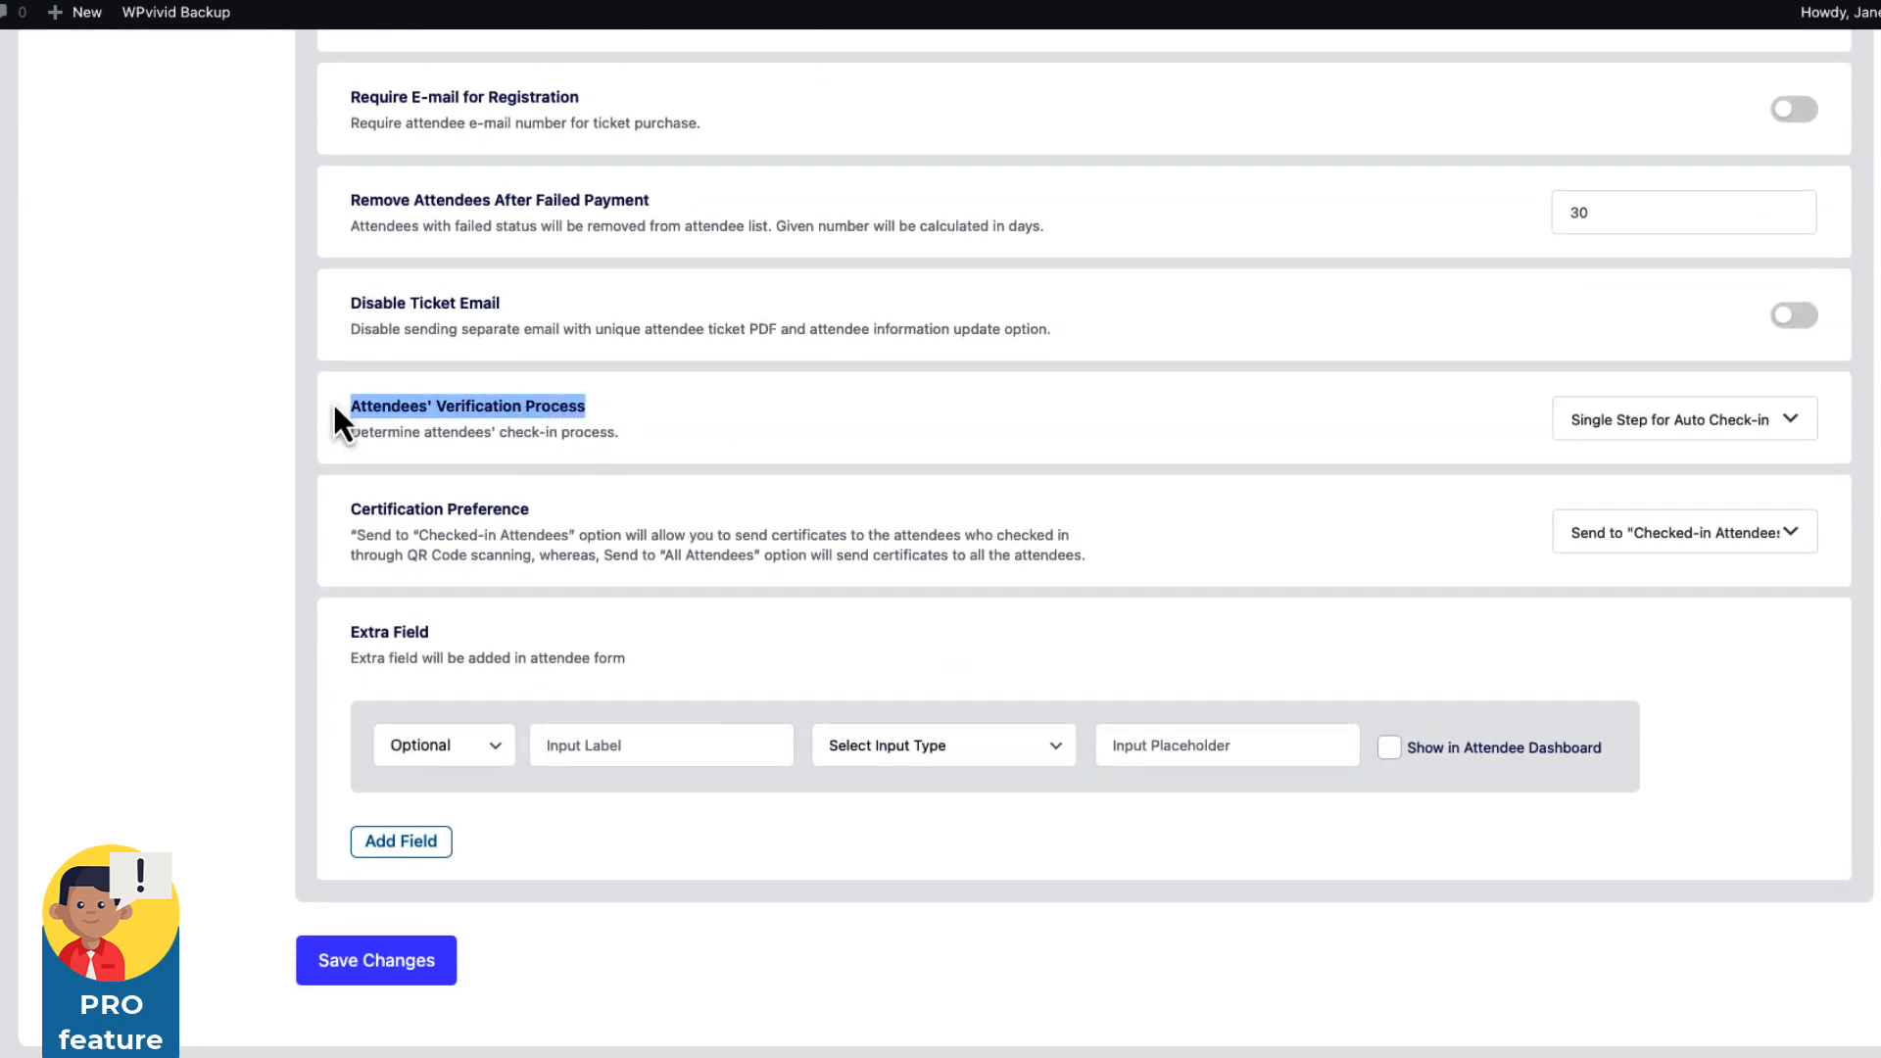
pyautogui.click(1689, 429)
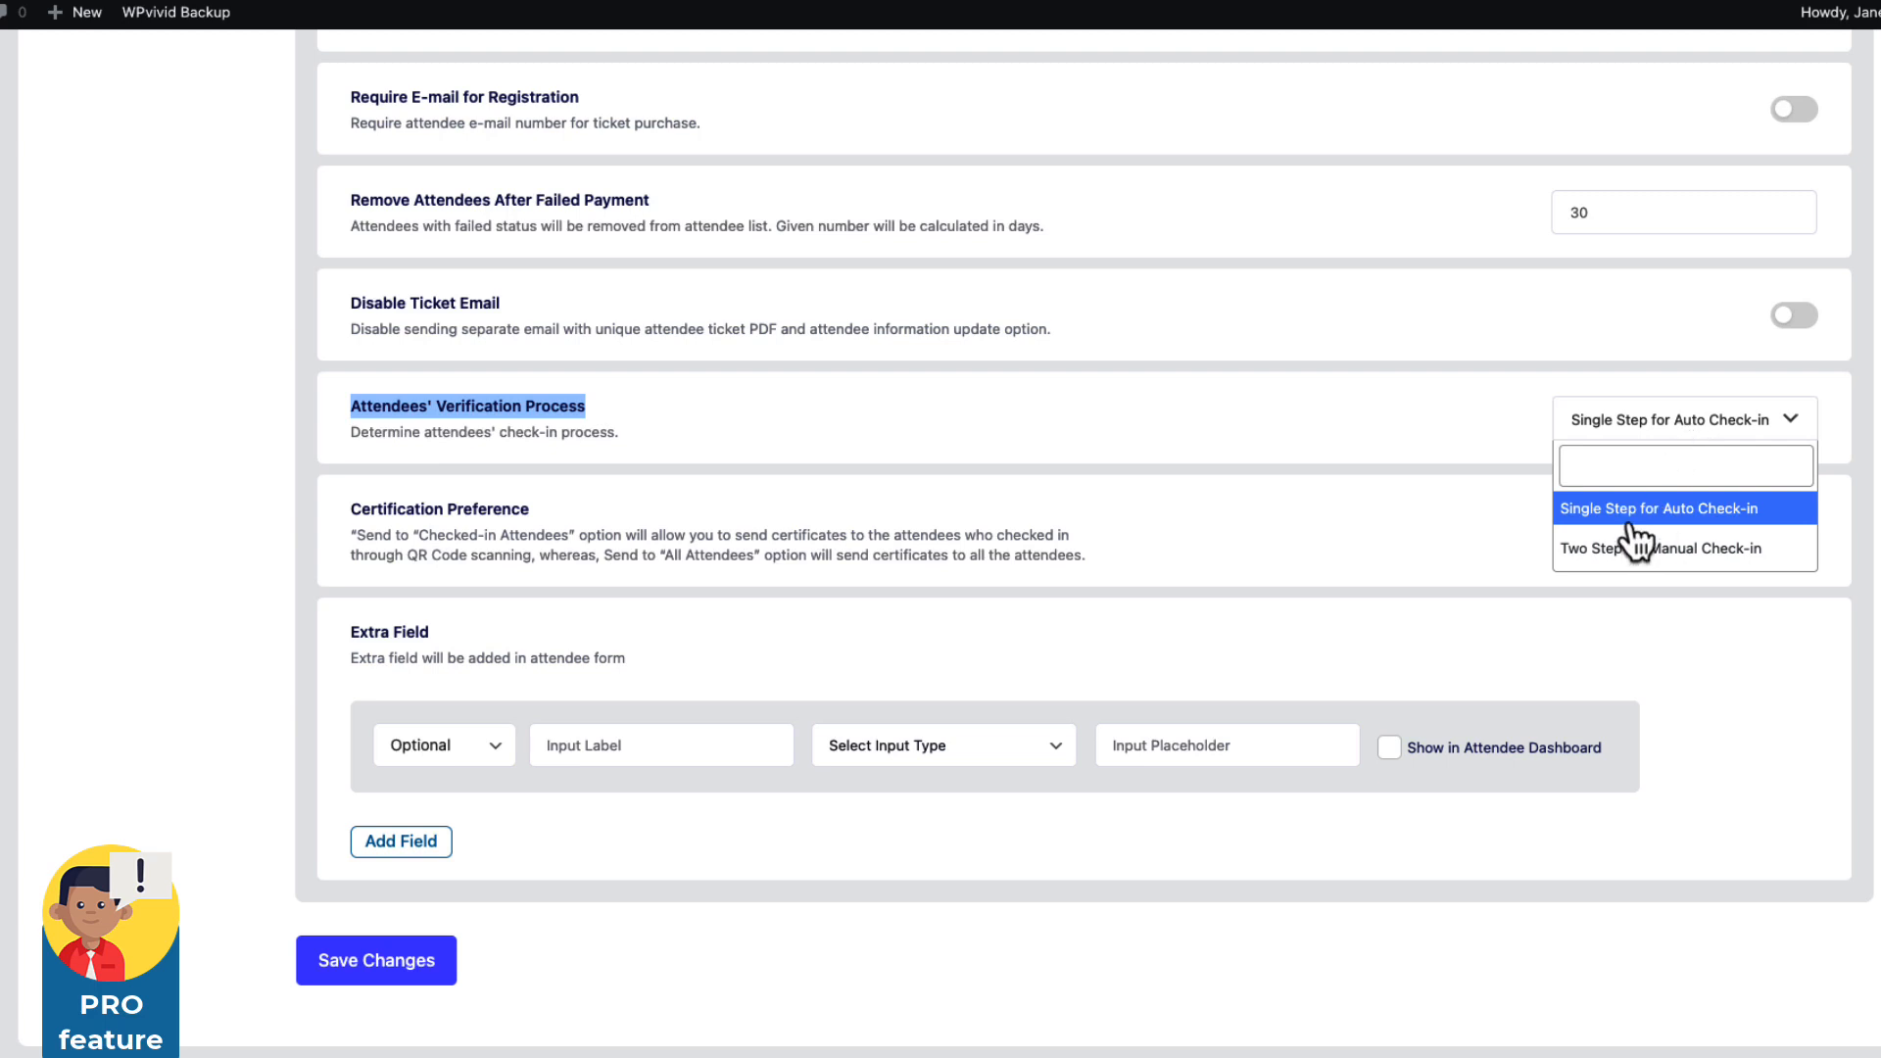
pyautogui.click(278, 482)
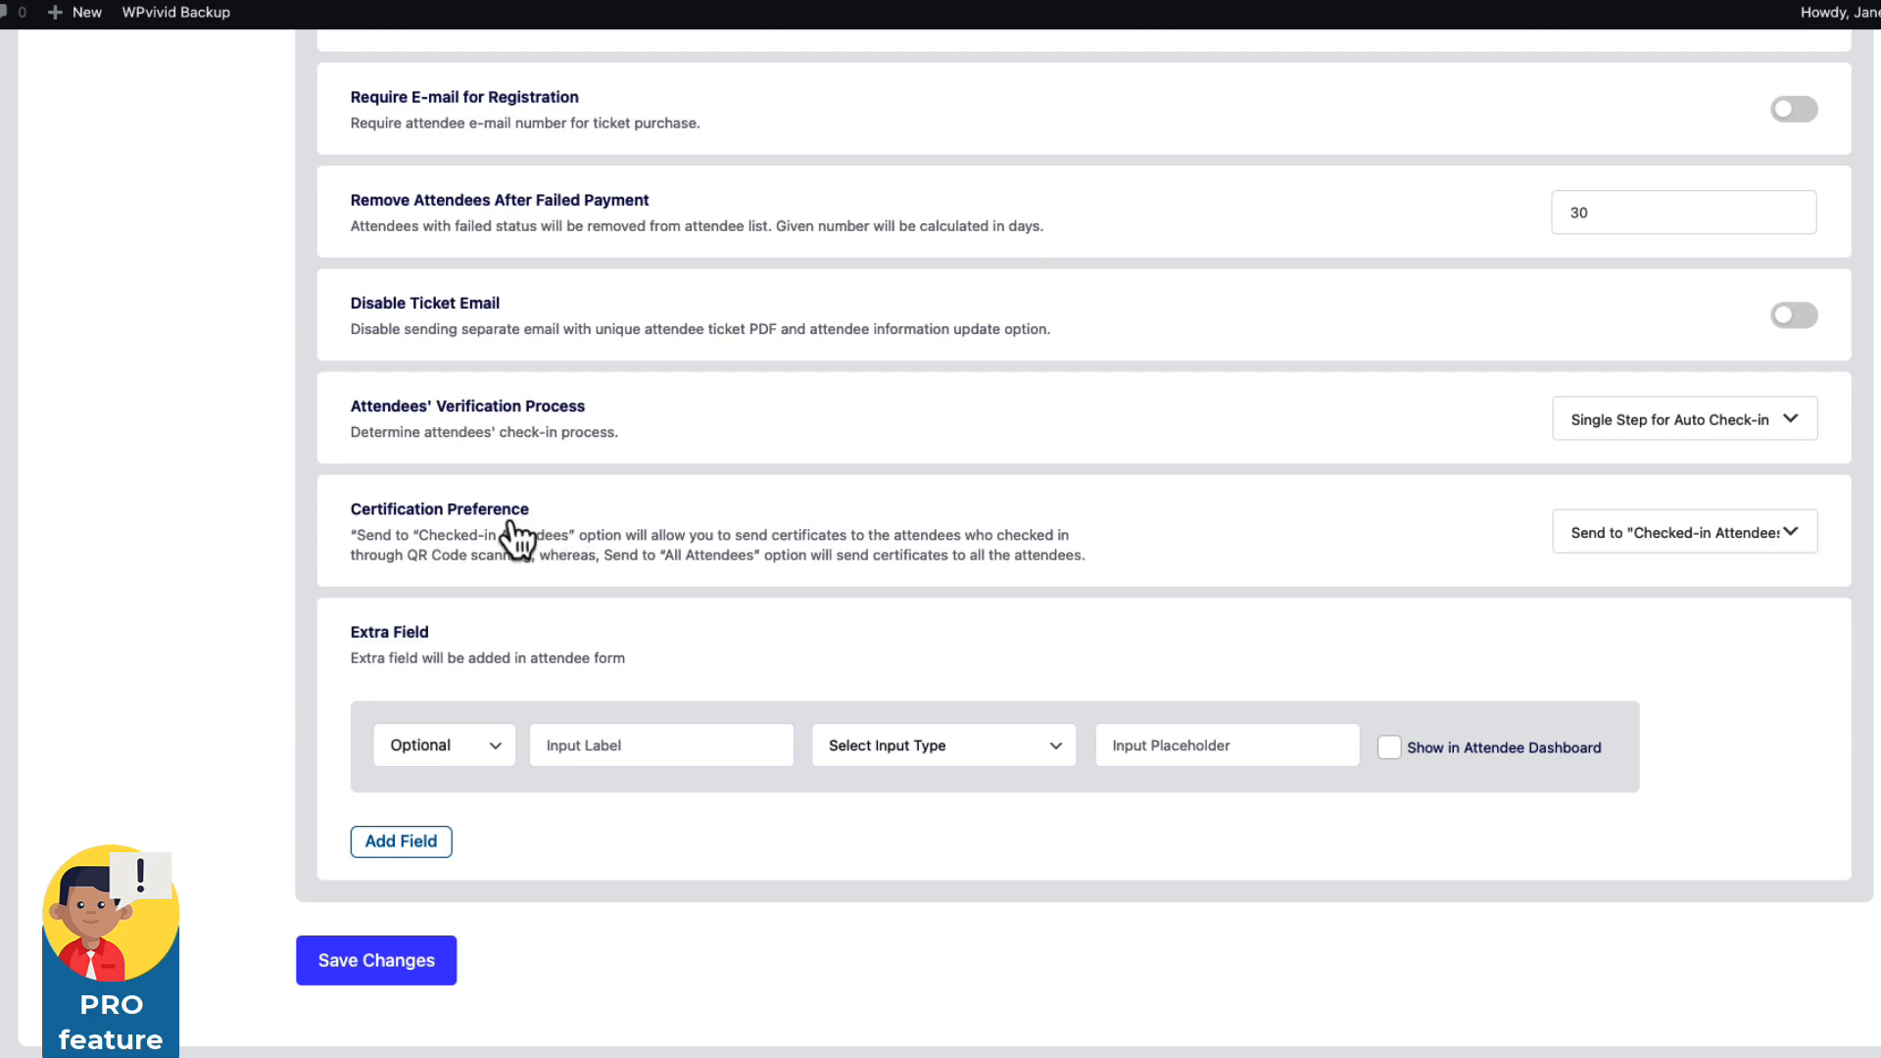
pyautogui.scroll(1, 500, 636)
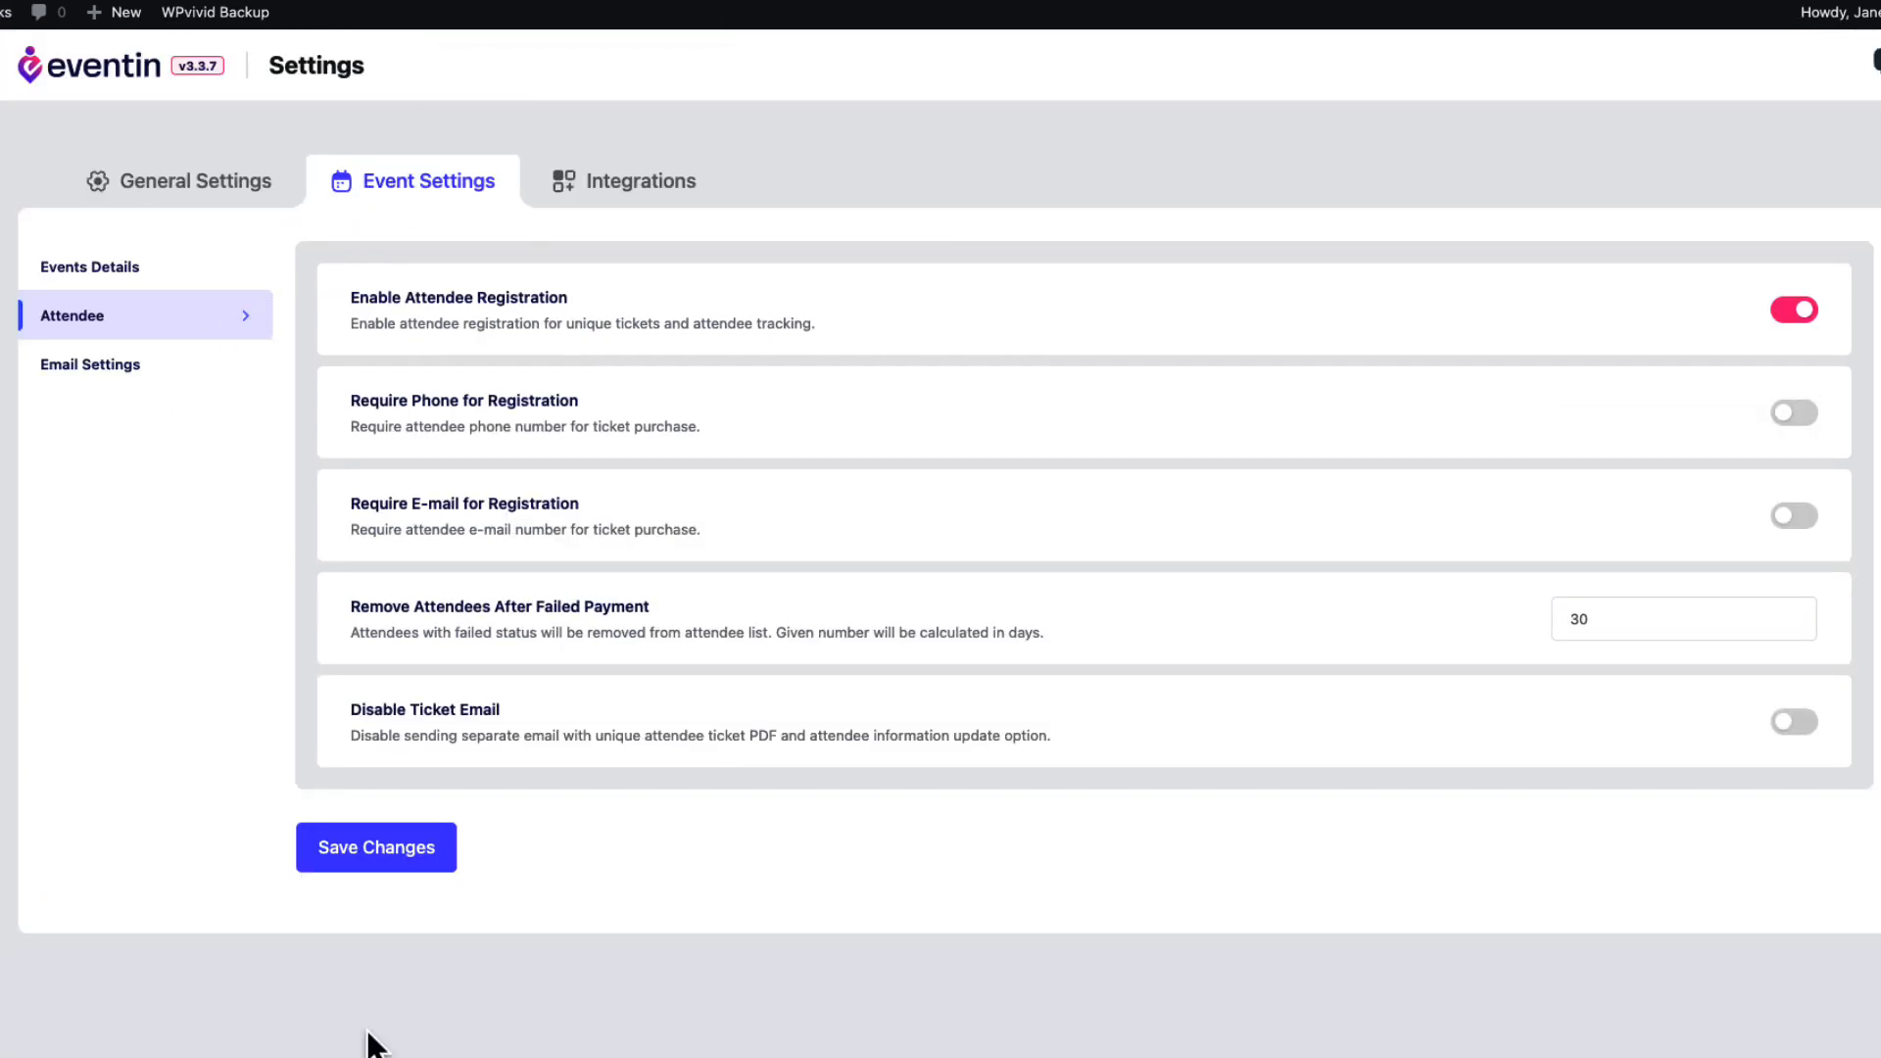
pyautogui.click(108, 365)
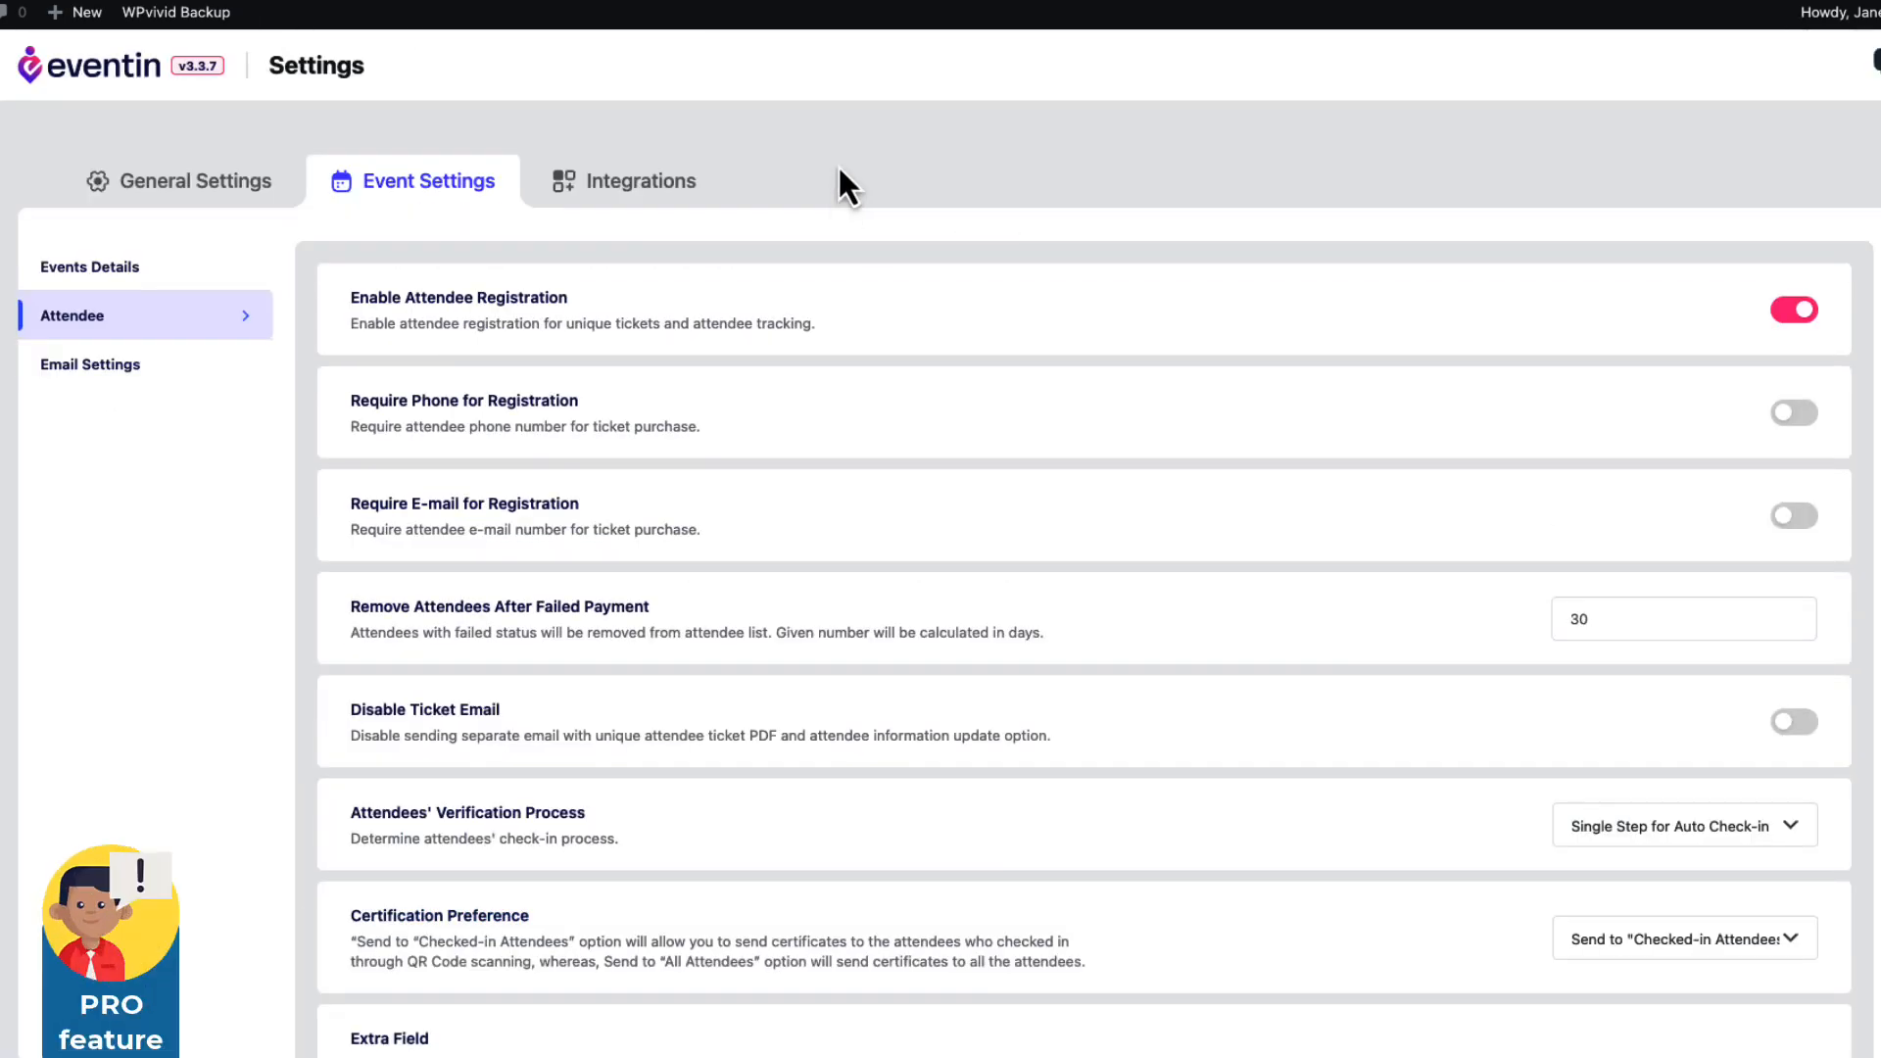
# In Email Settings, set the Reminder Email Sending Time to 2 days before the event.
pyautogui.click(84, 377)
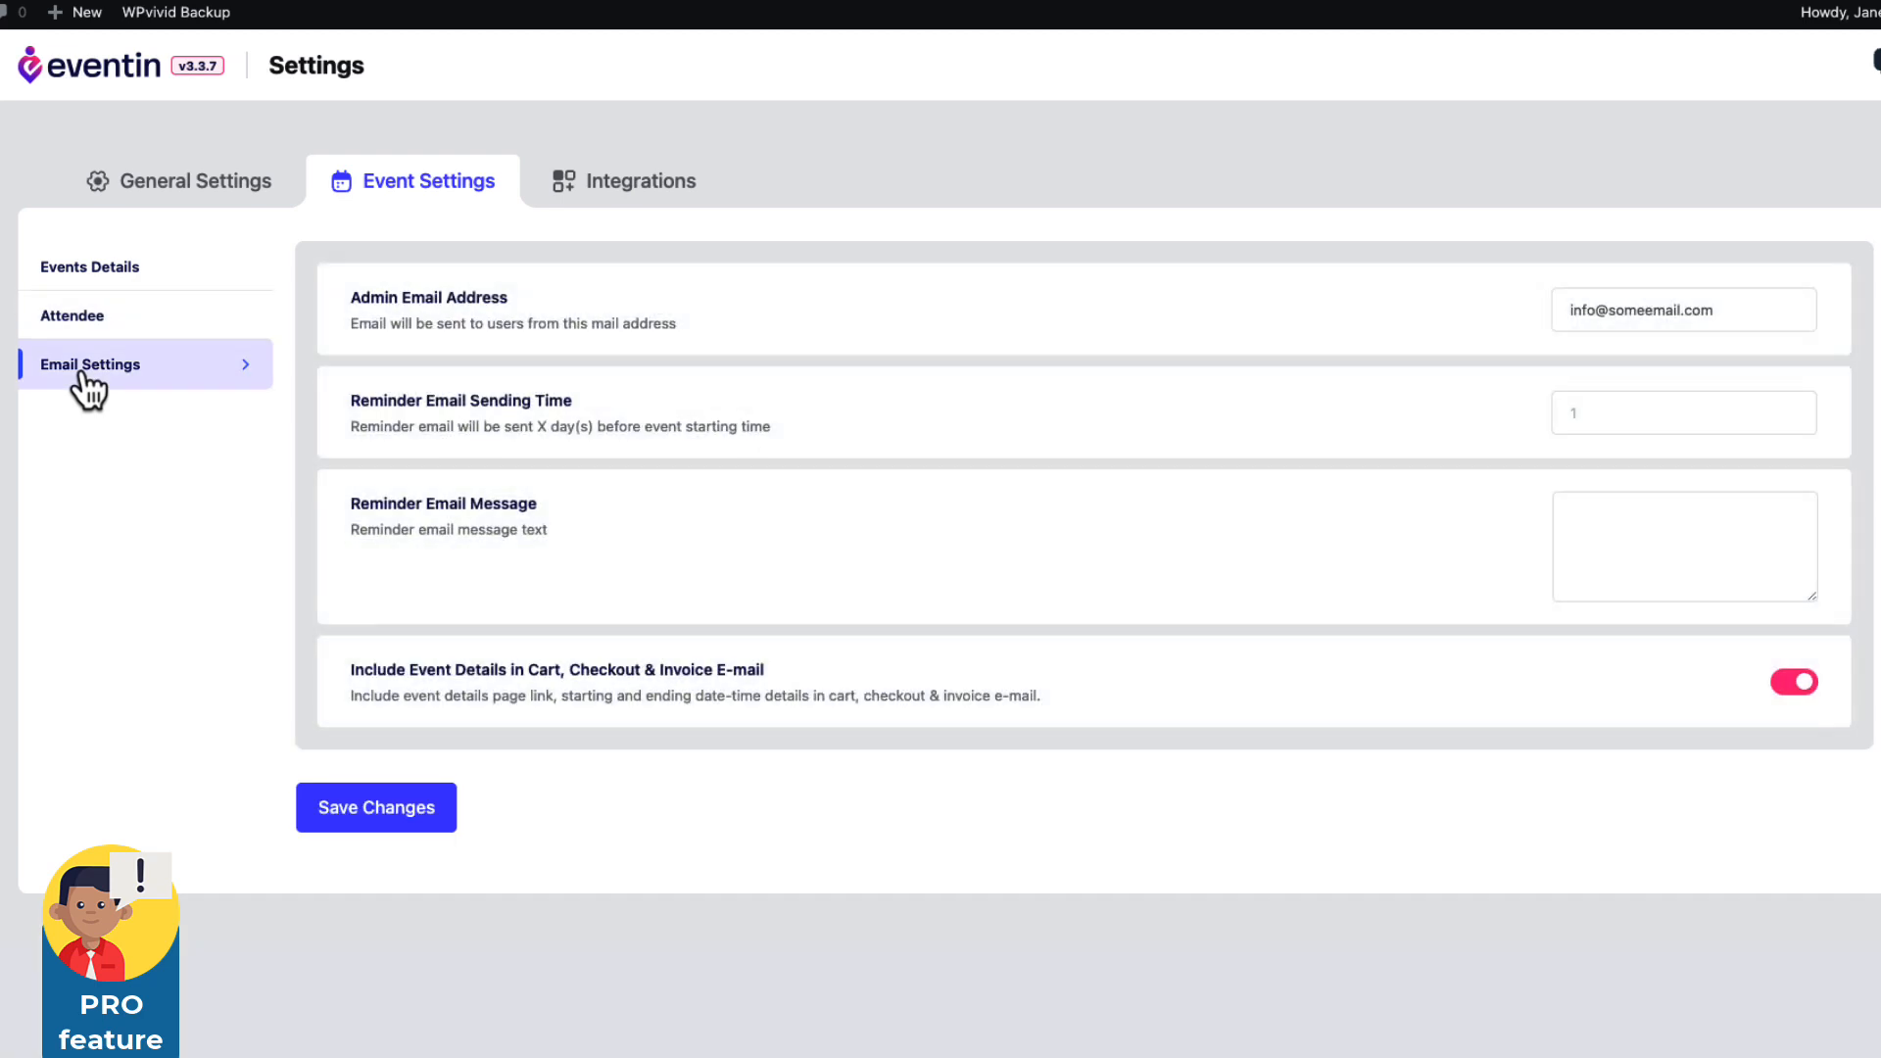
pyautogui.click(1601, 413)
pyautogui.write('2')
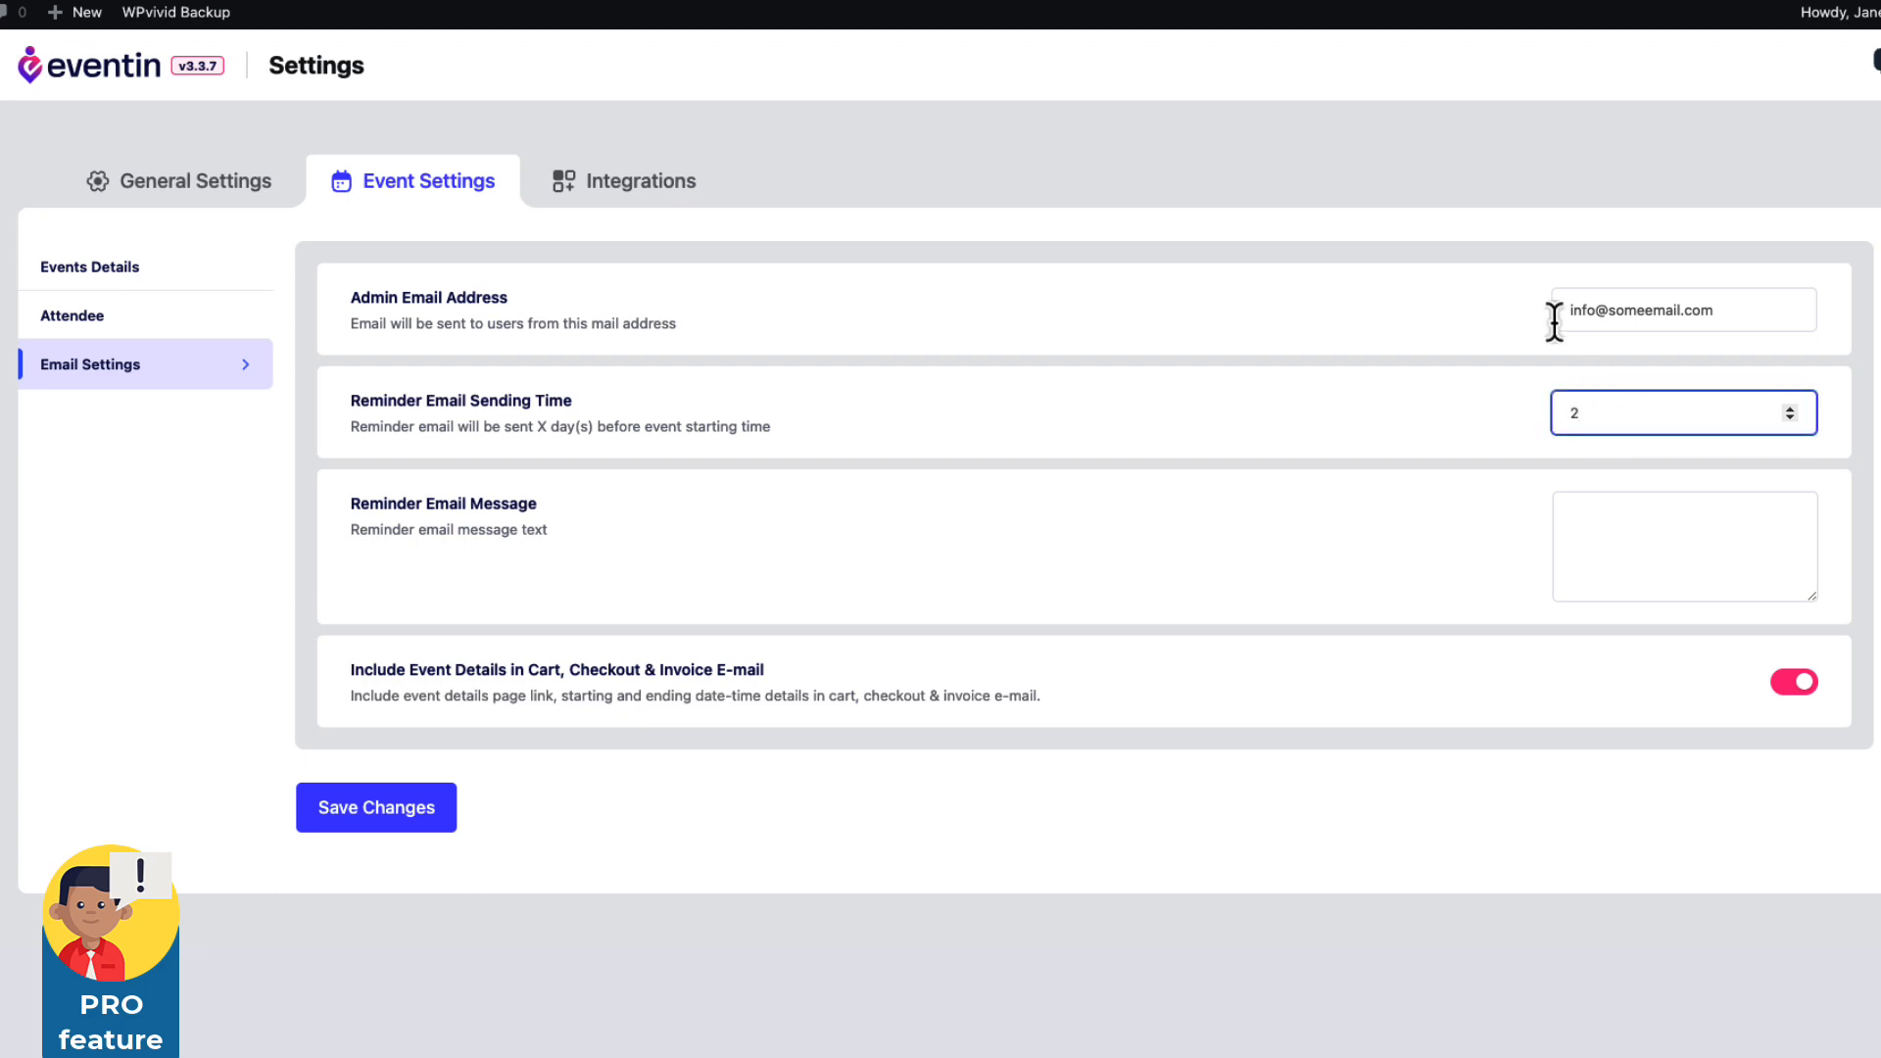
pyautogui.click(1609, 514)
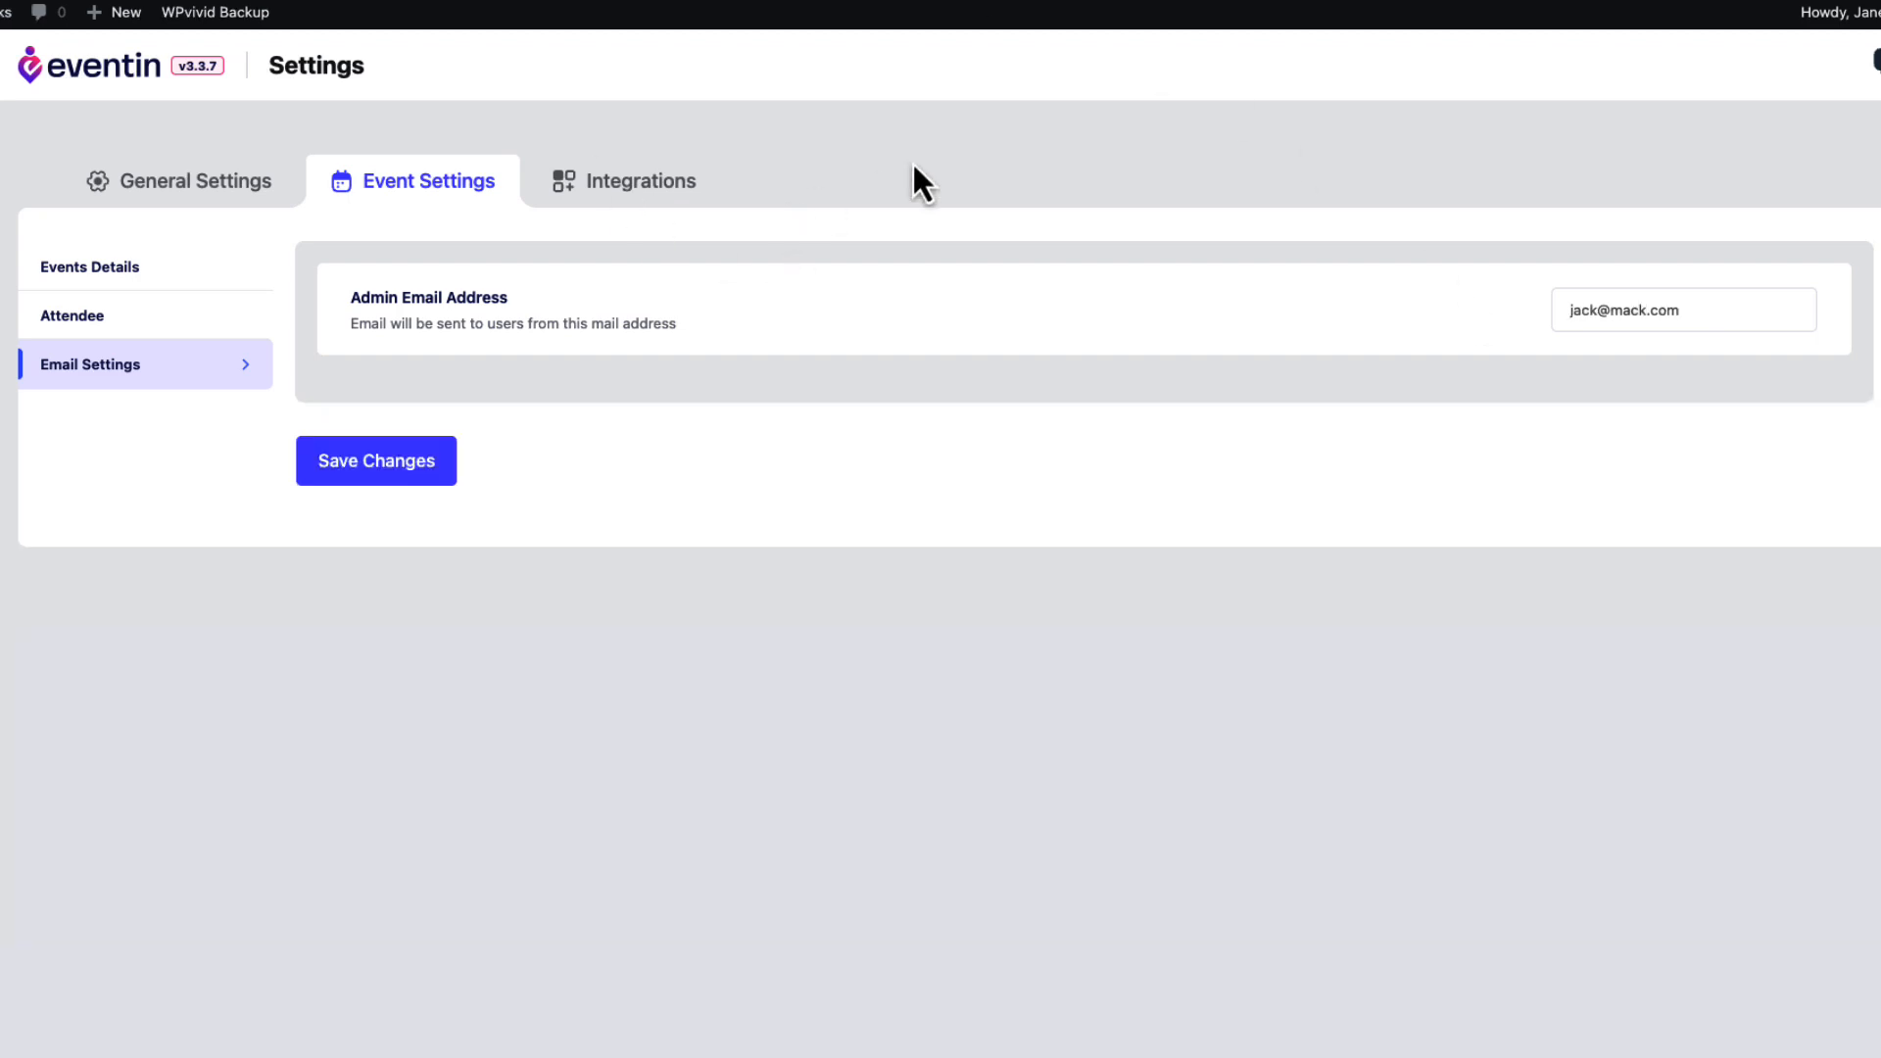
pyautogui.click(663, 191)
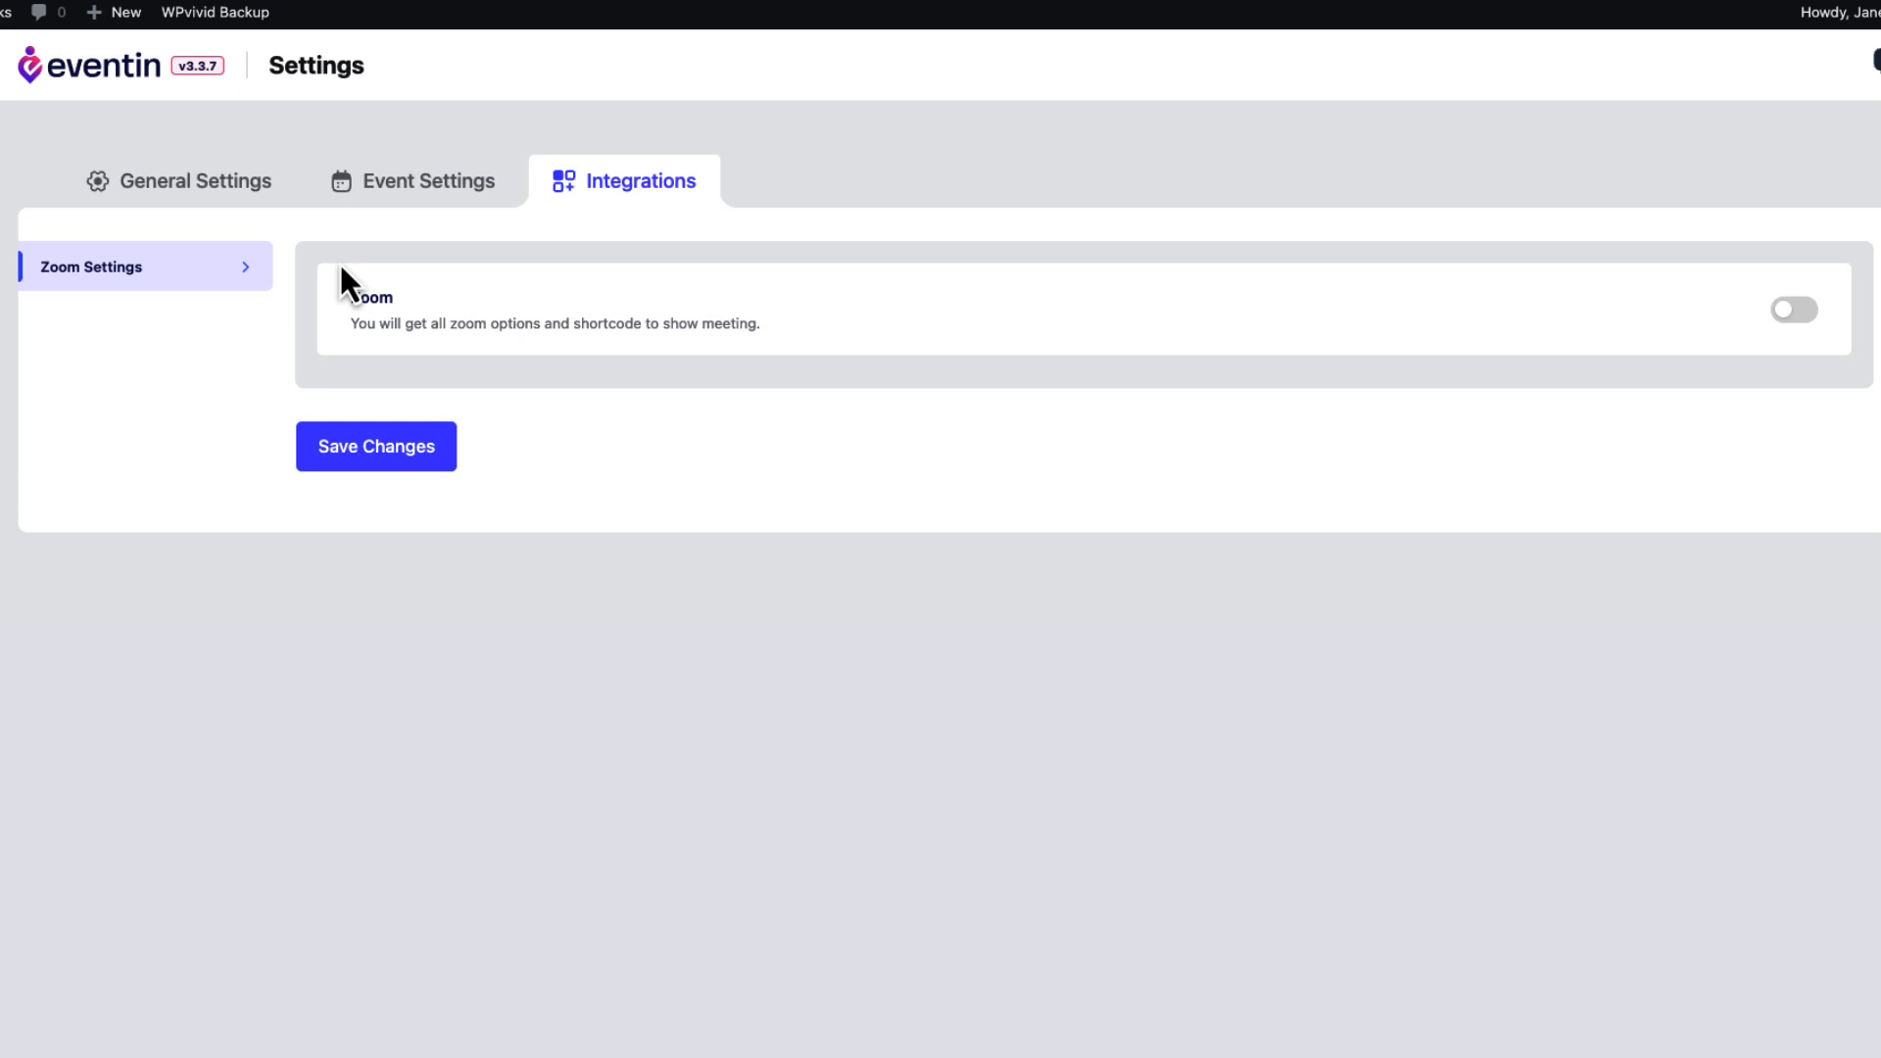
# Turn the Zoom integration on and back off, leaving it disabled.
pyautogui.click(1794, 313)
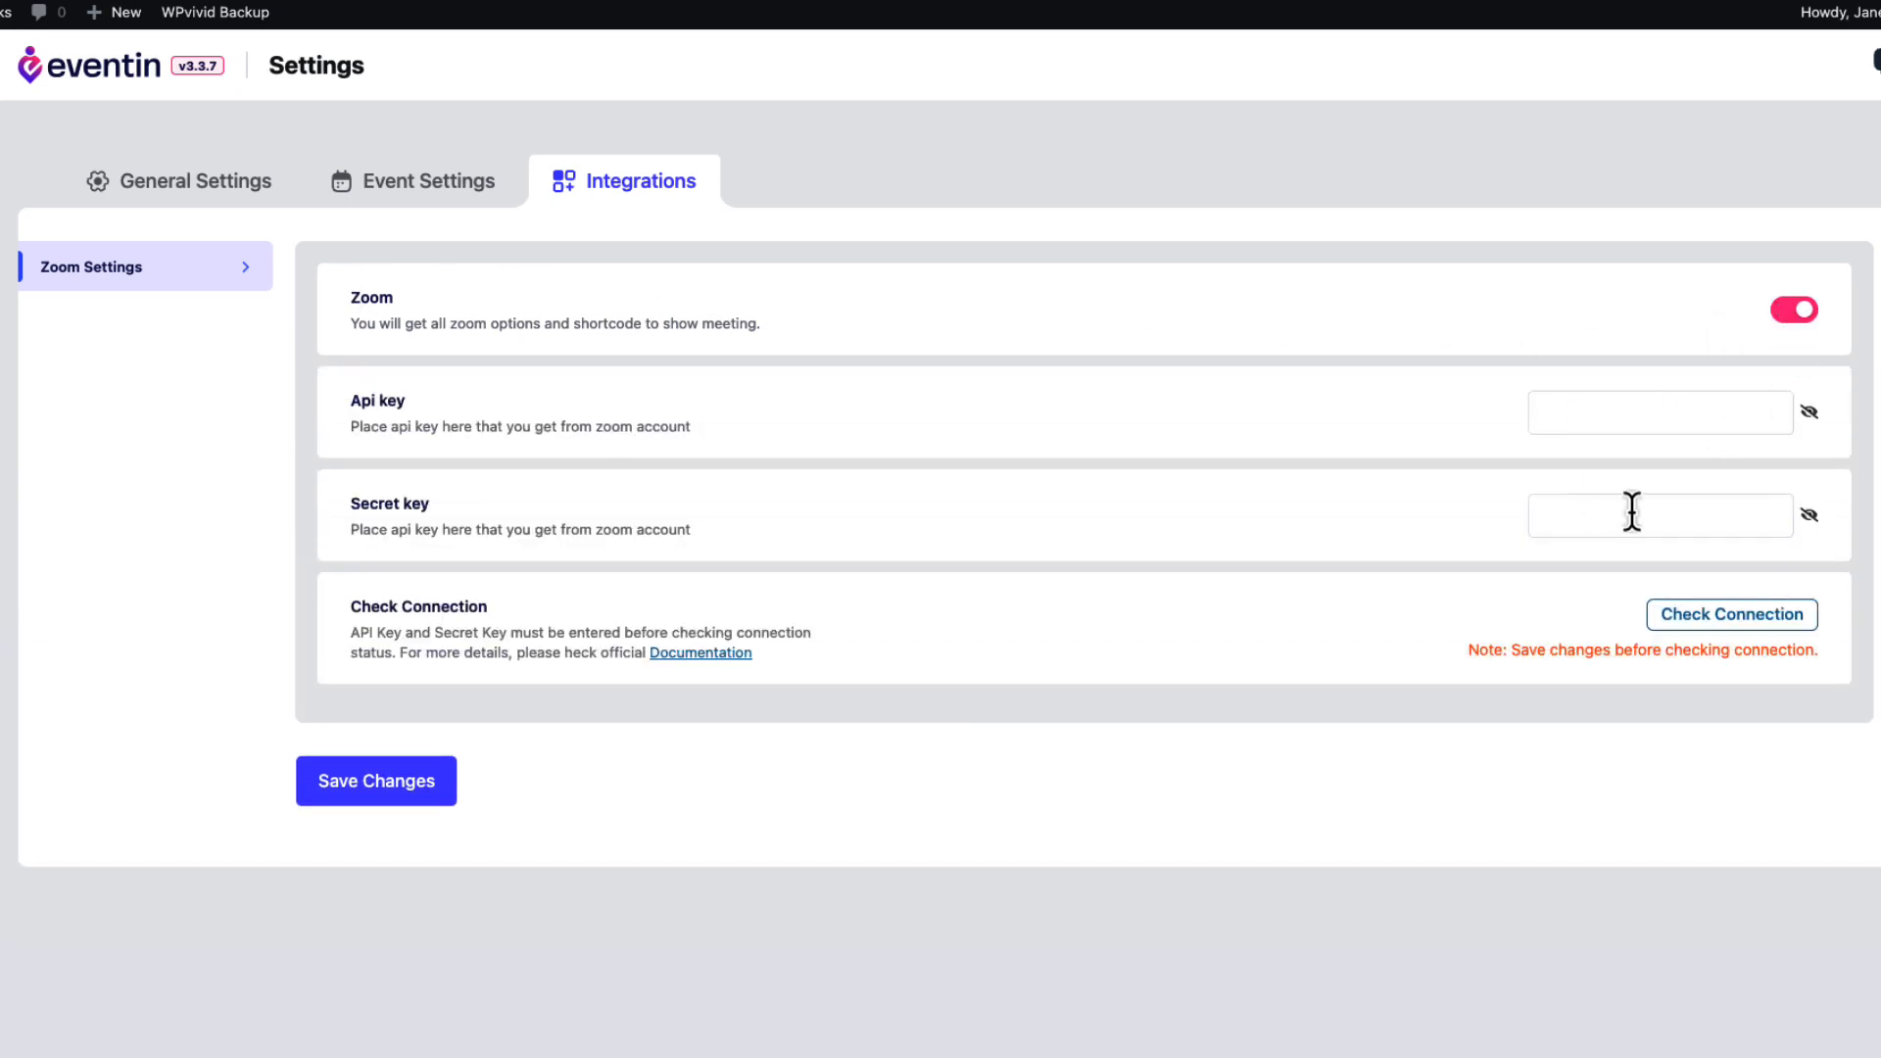
pyautogui.click(1795, 311)
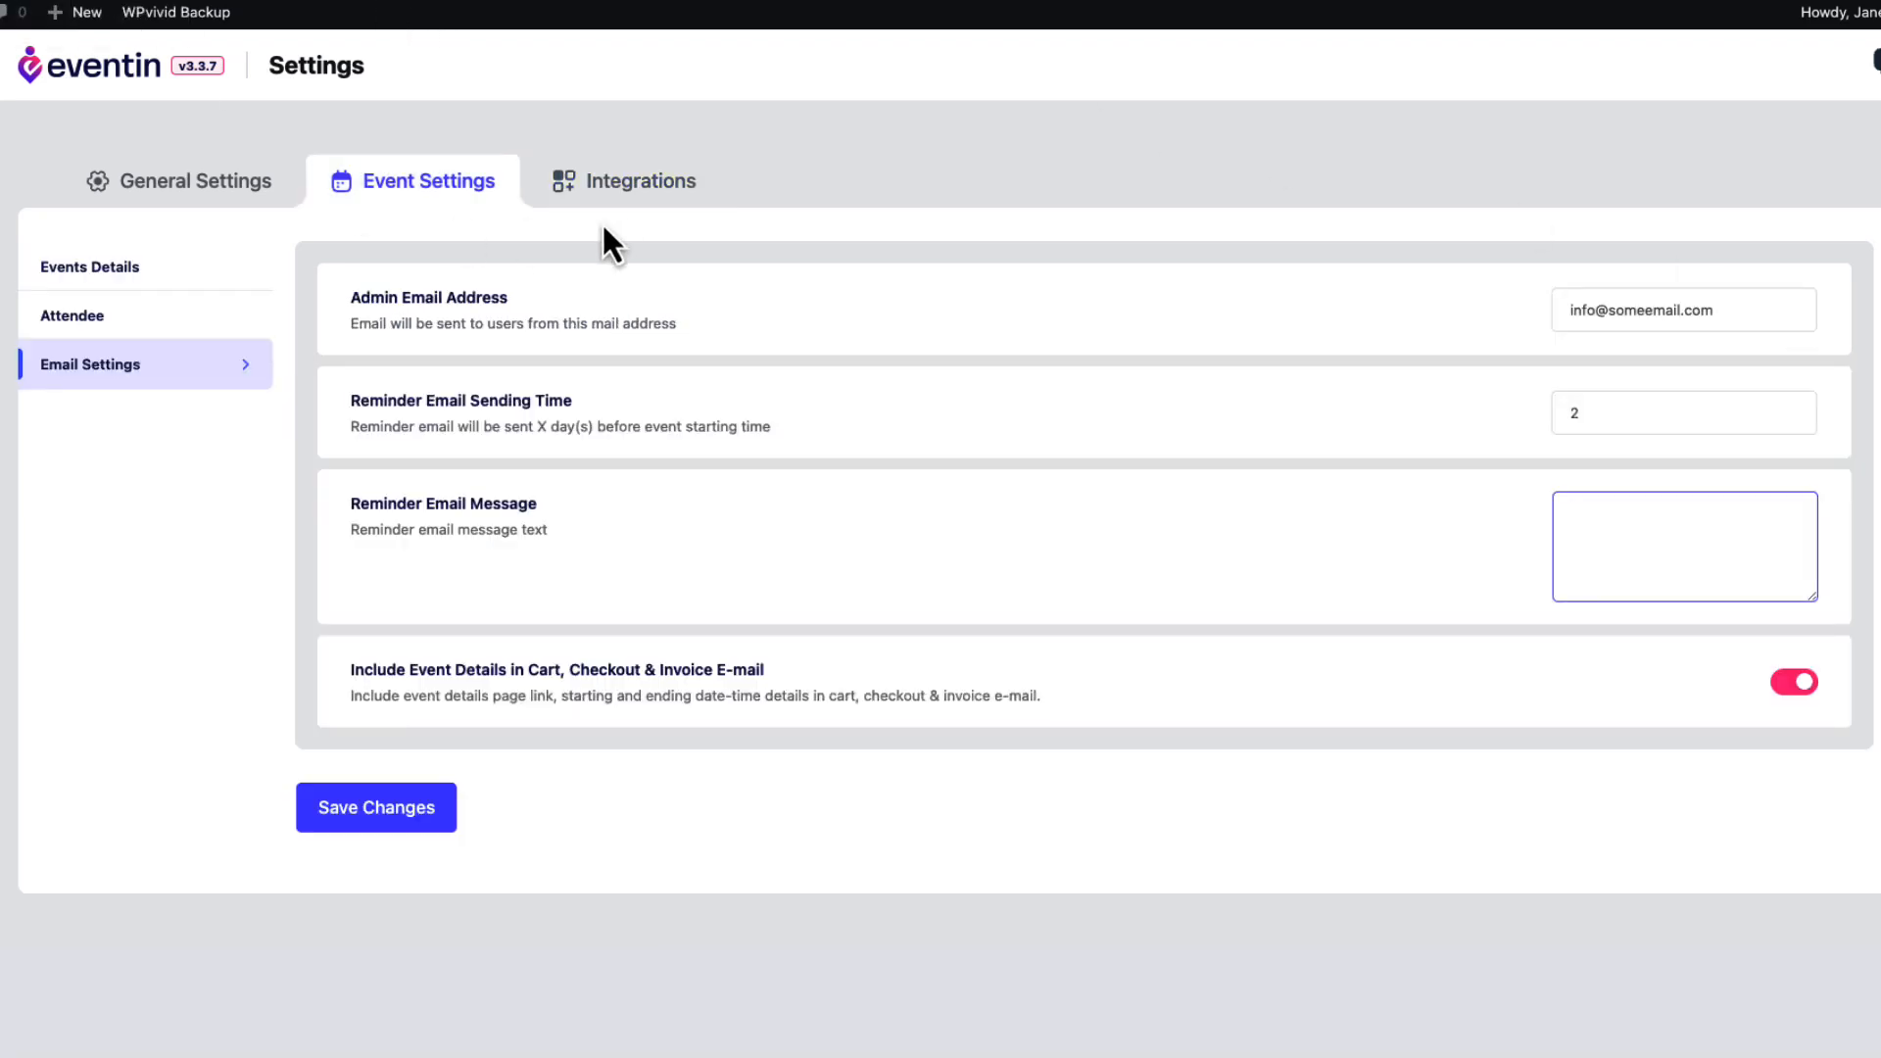
pyautogui.click(618, 186)
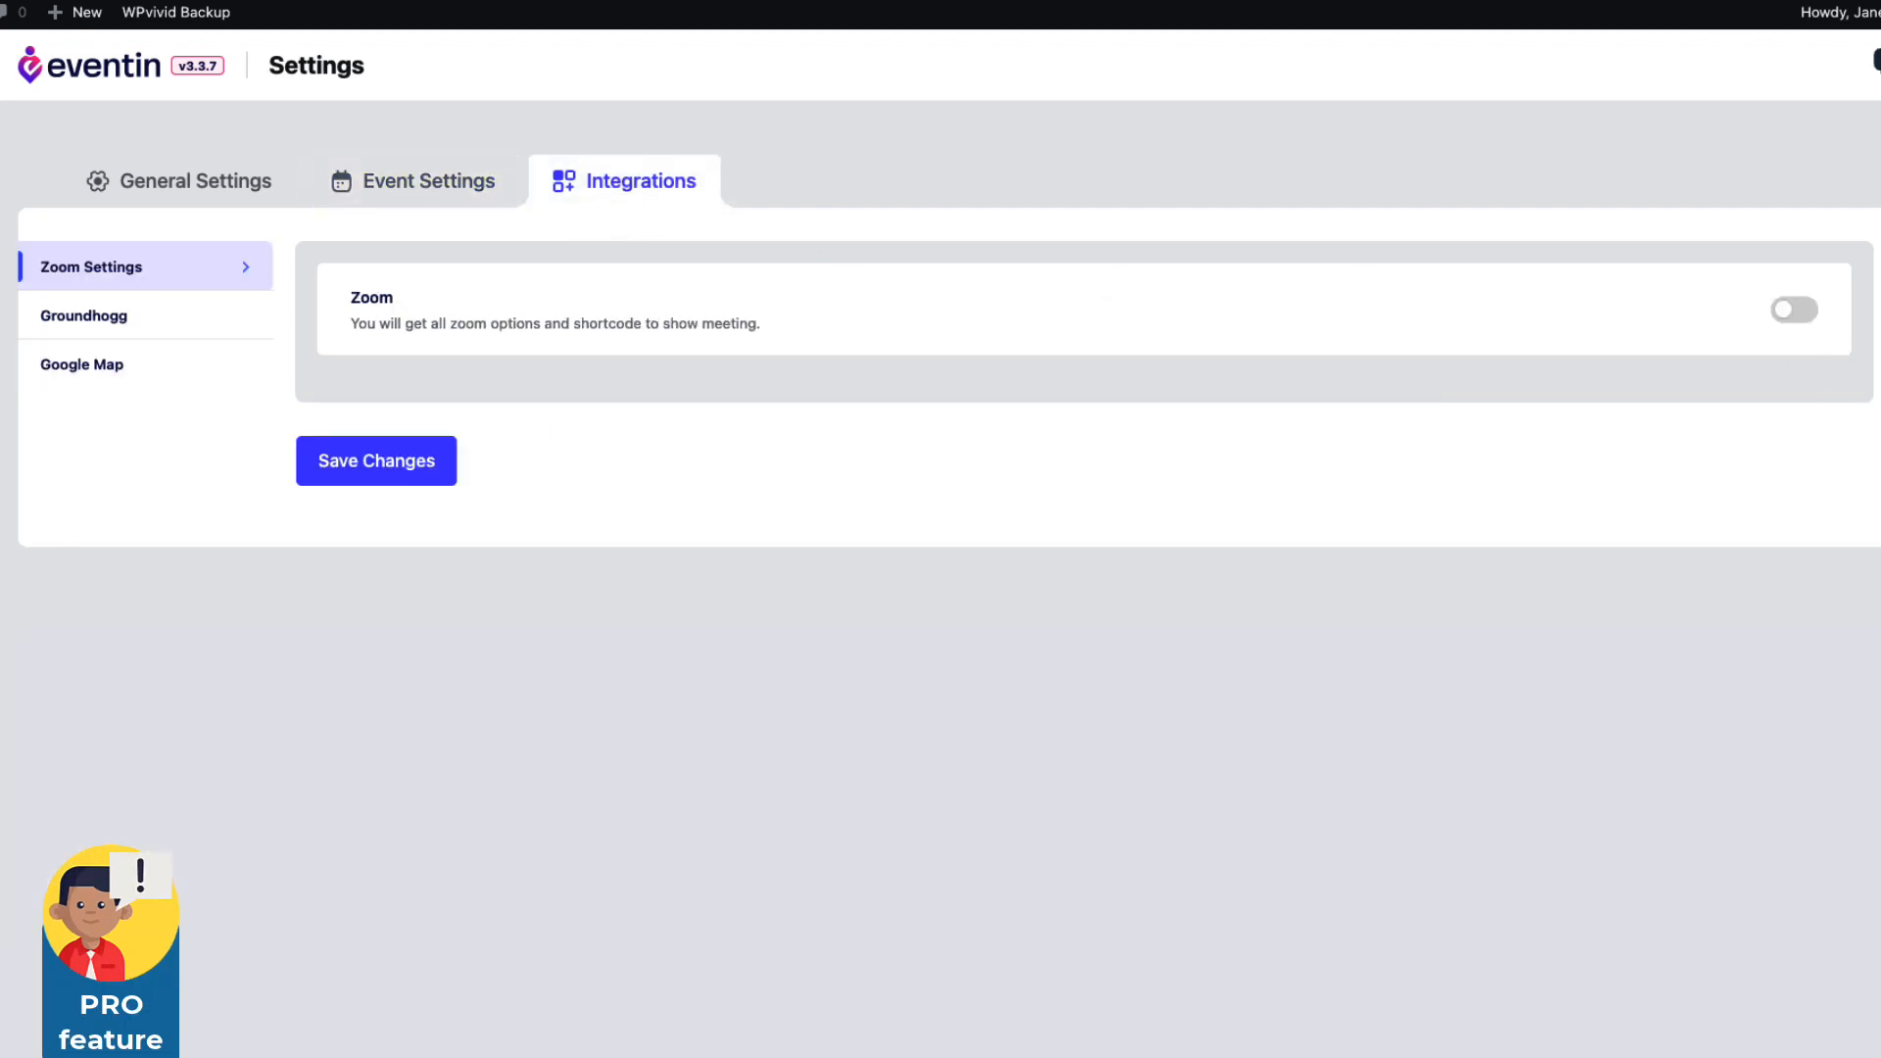
# Look over the Groundhogg and Google Map integrations, then start a new speaker under Eventin > Speakers.
pyautogui.click(138, 323)
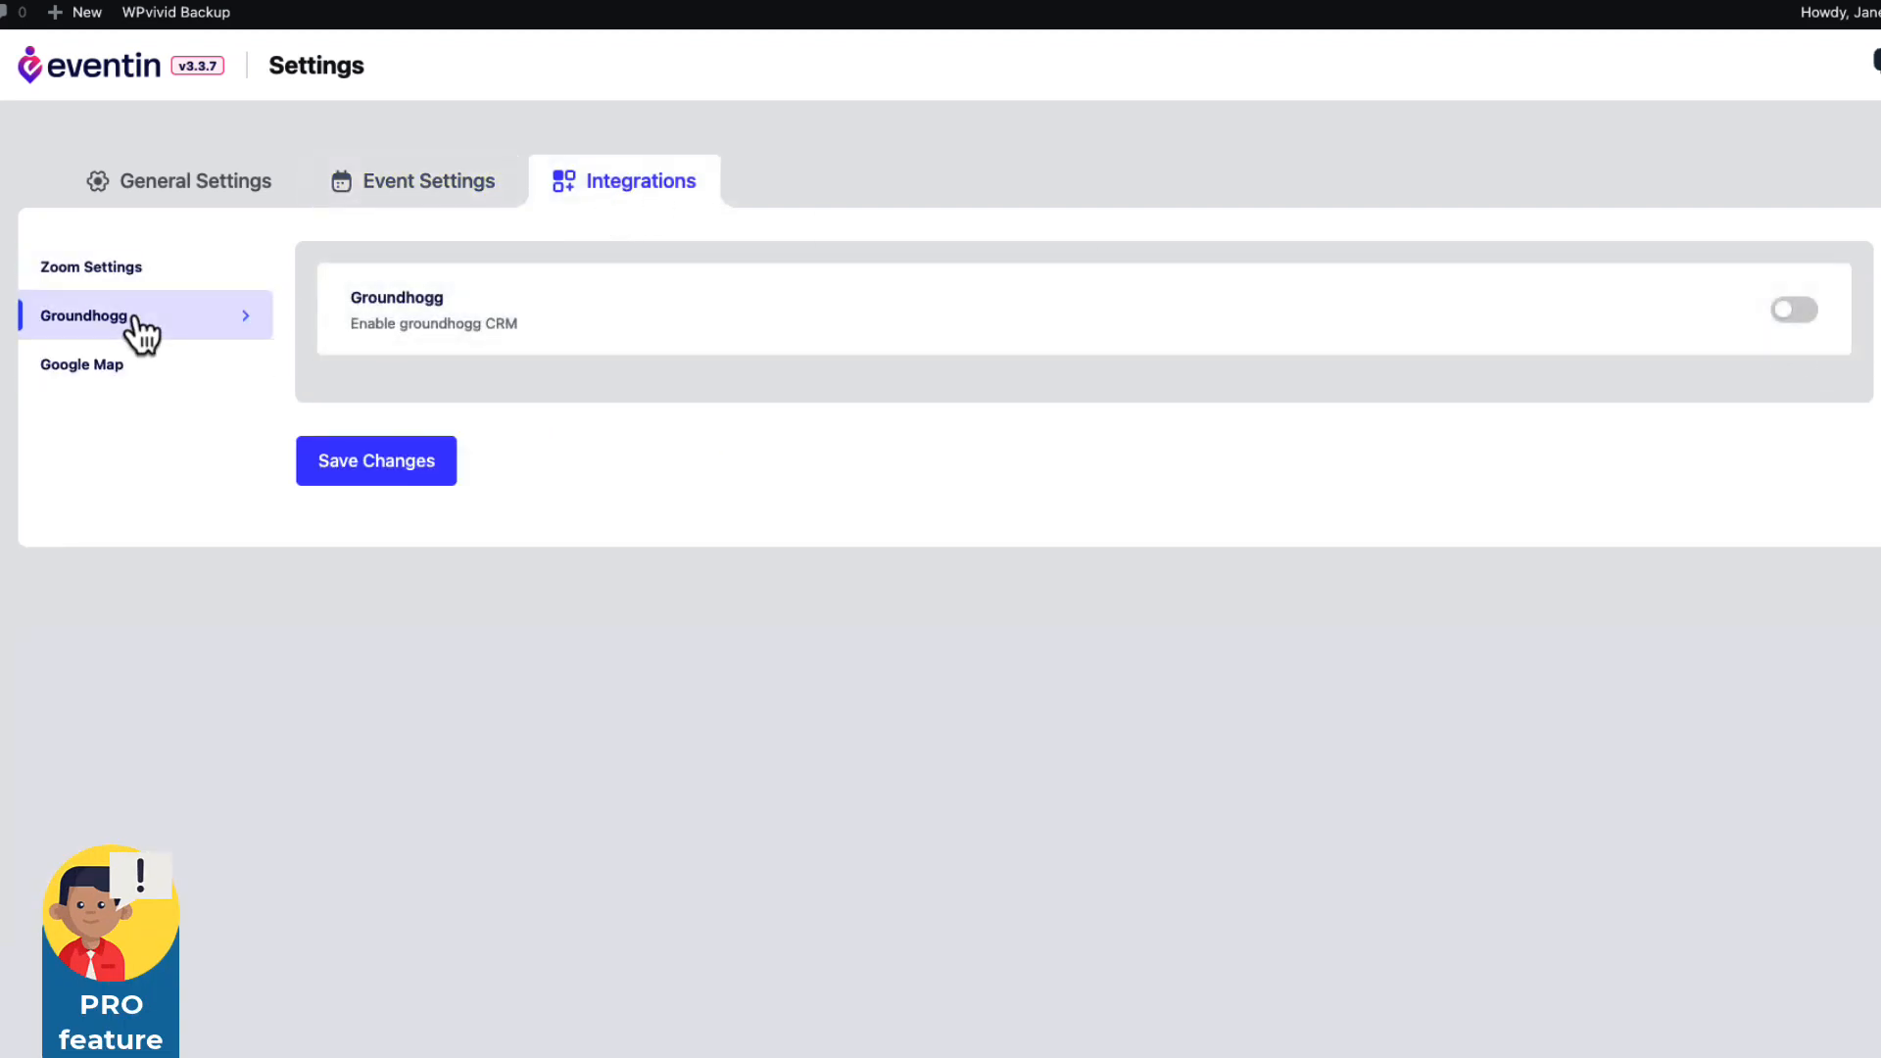
pyautogui.click(149, 378)
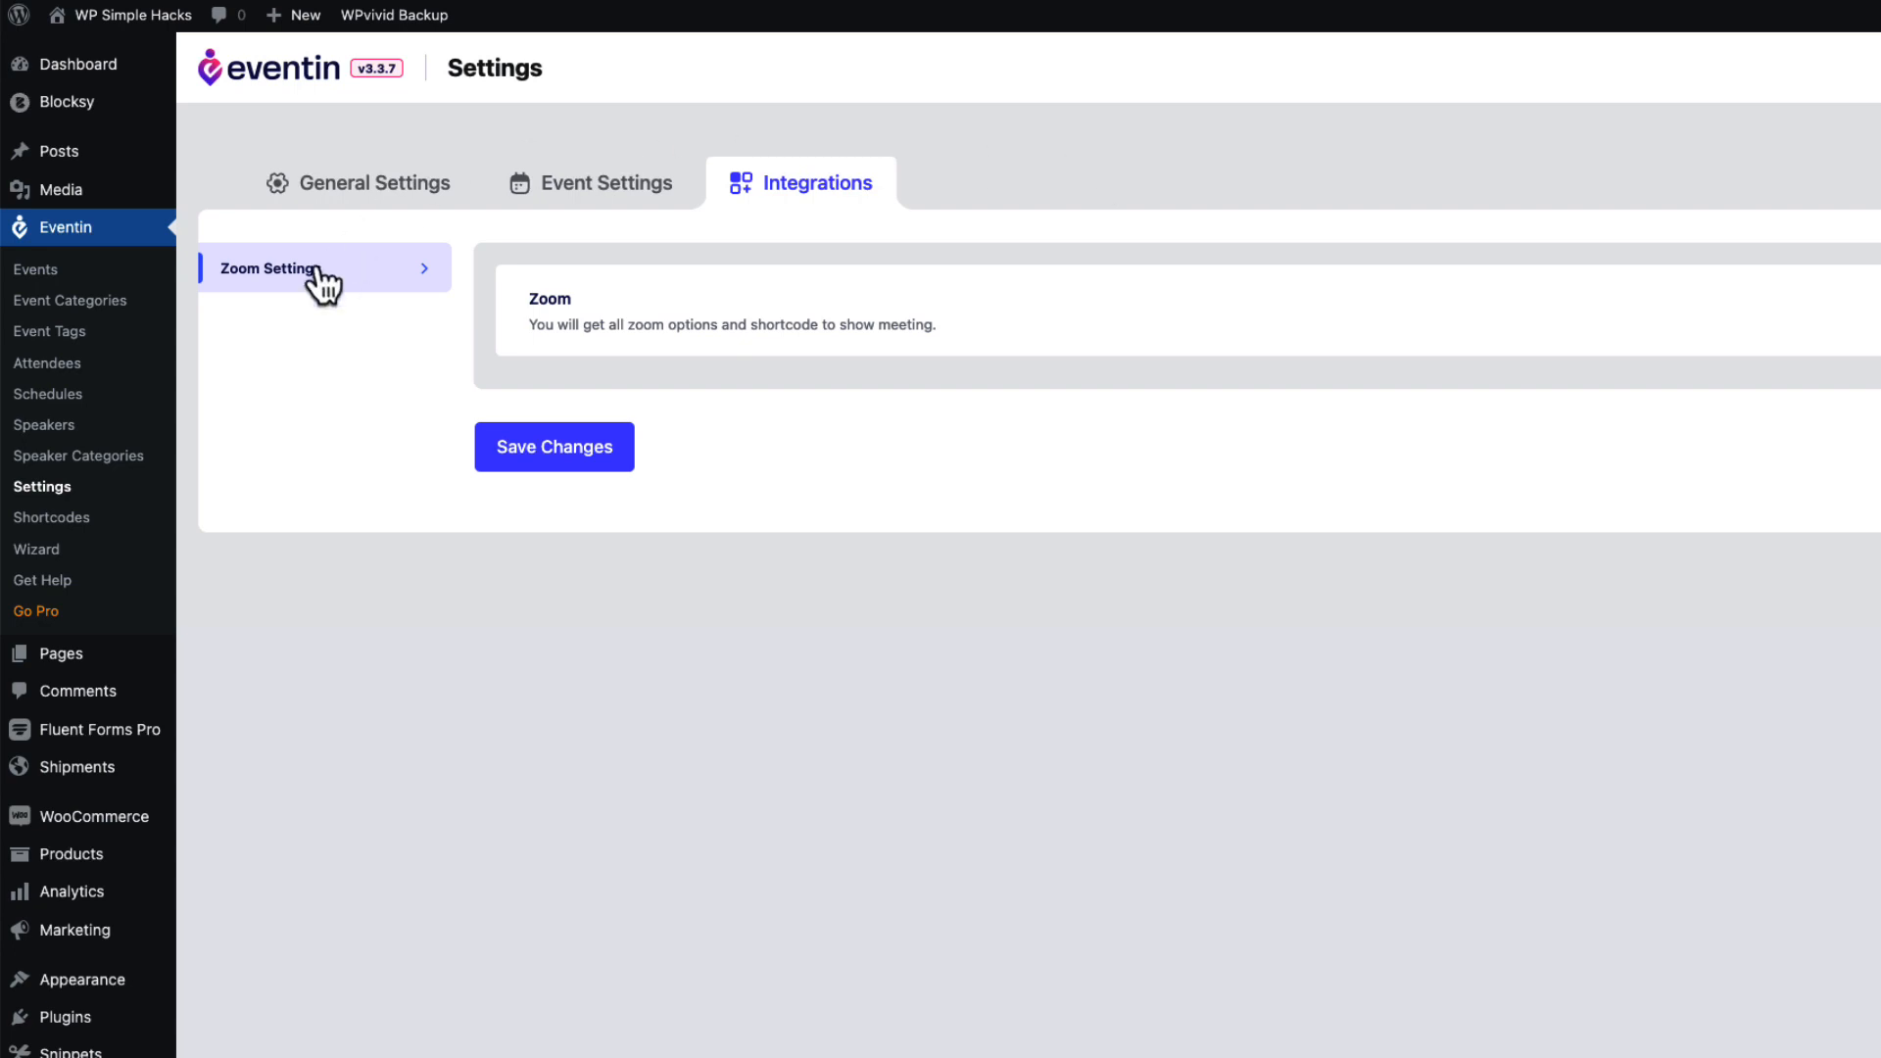
pyautogui.click(37, 427)
pyautogui.click(338, 224)
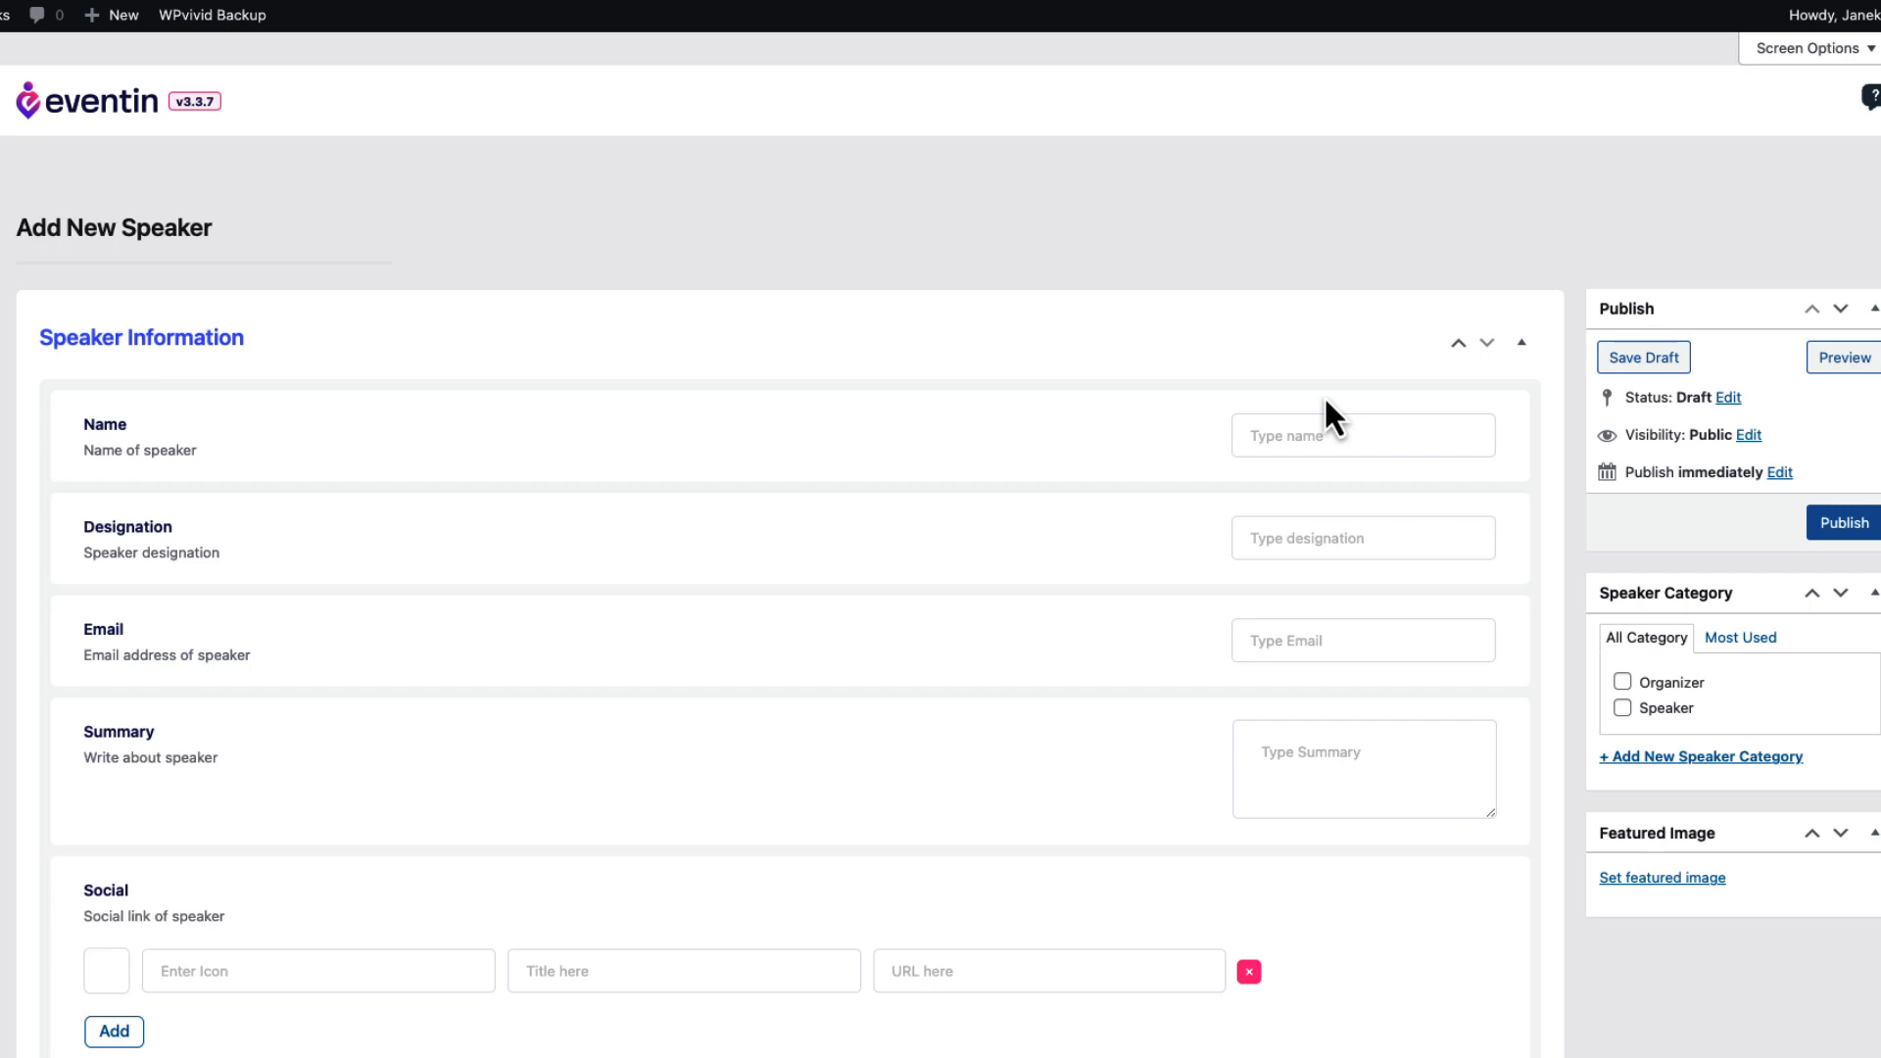
# Enter the speaker's name, designation Mentor, e-mail address and a pasted summary.
pyautogui.scroll(-2, 1320, 397)
pyautogui.click(1283, 302)
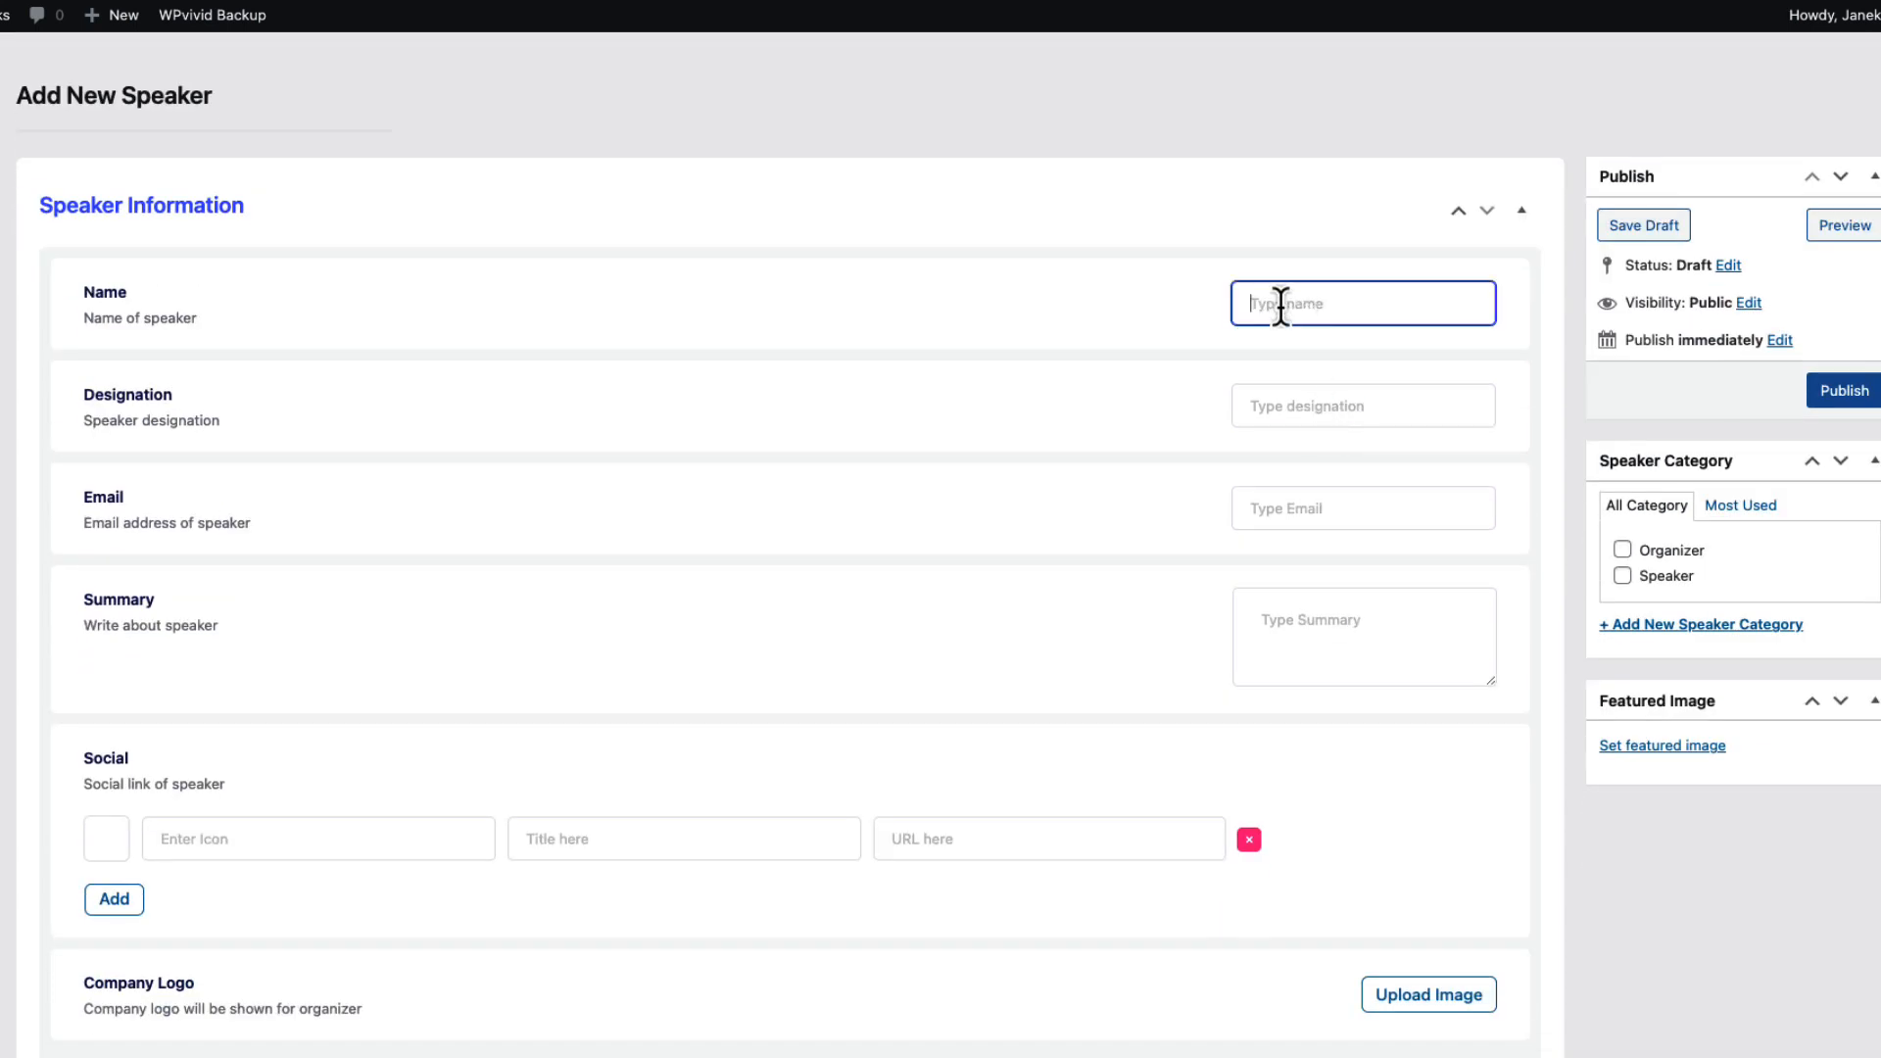
pyautogui.write('Jack Mack')
pyautogui.click(1330, 409)
pyautogui.write('Mentor')
pyautogui.click(1323, 503)
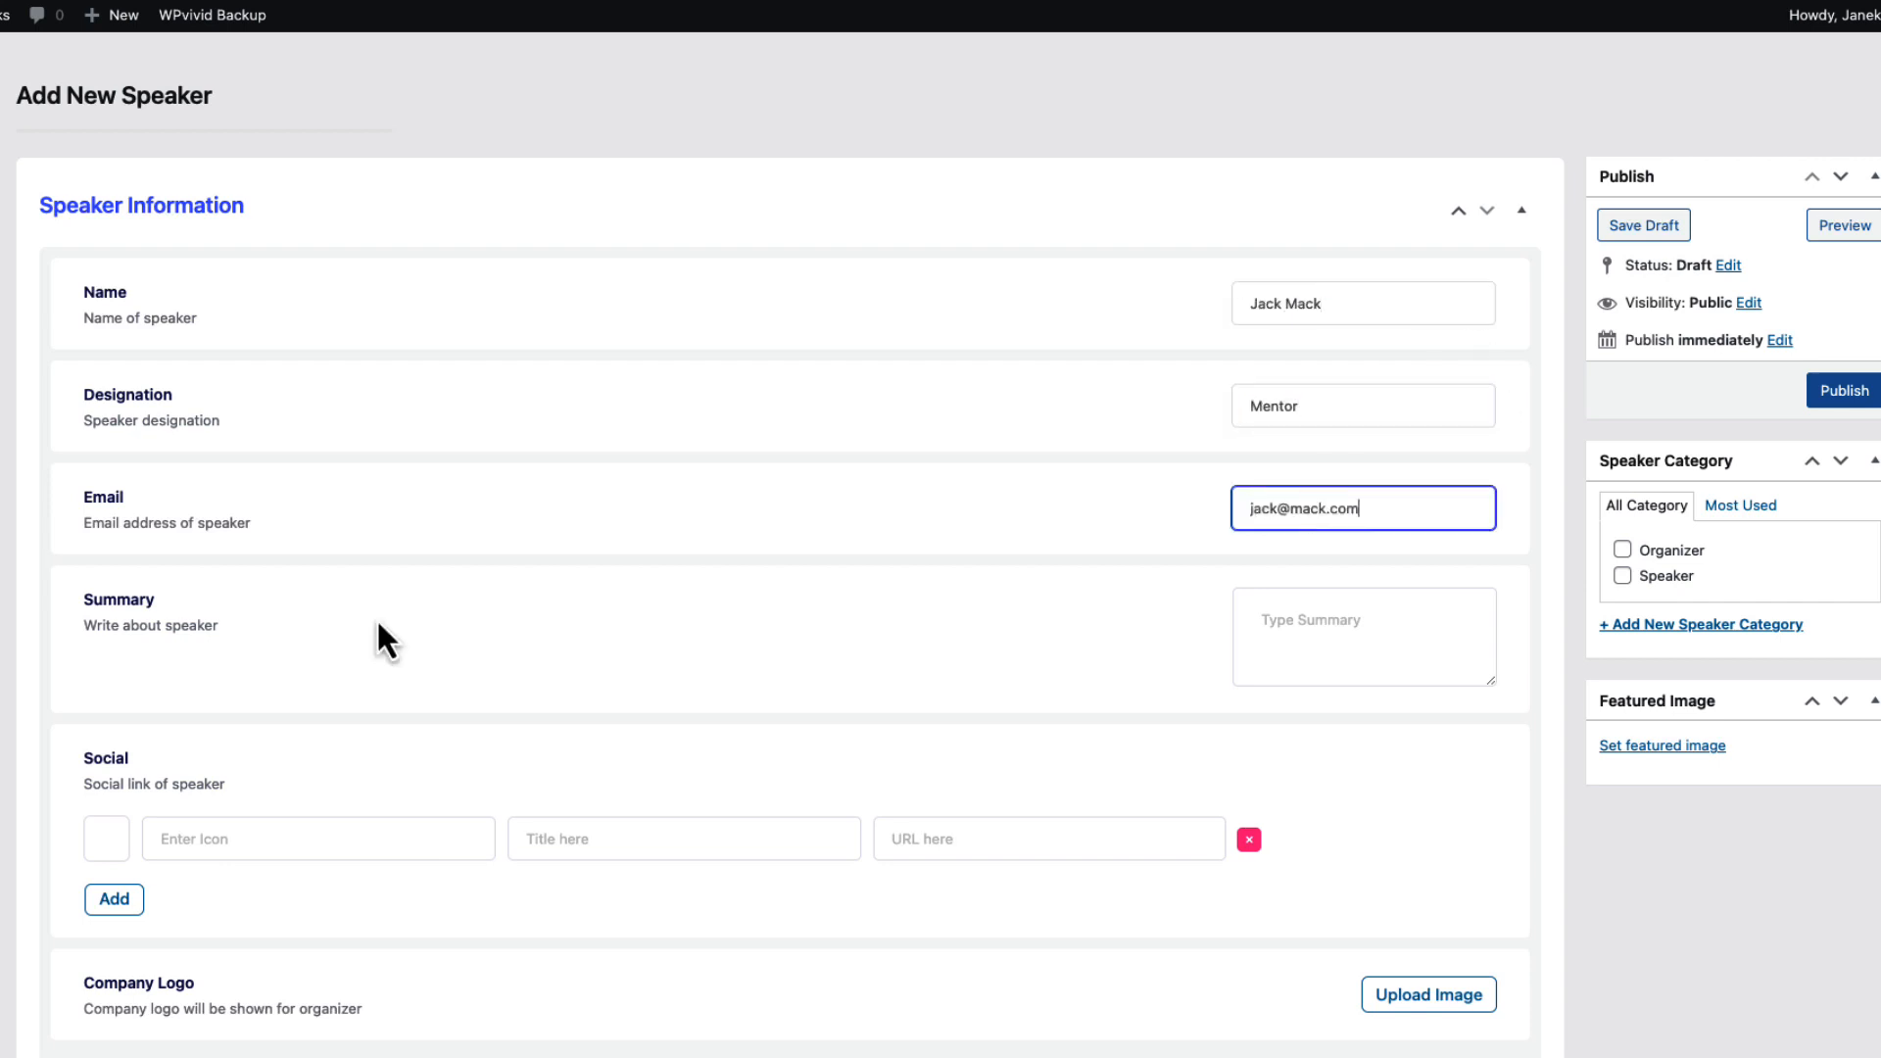
pyautogui.click(1371, 607)
pyautogui.write('Lorem ipsum dolor sit amet consectetur, adipiscing elit cursus tristique cras sagittis')
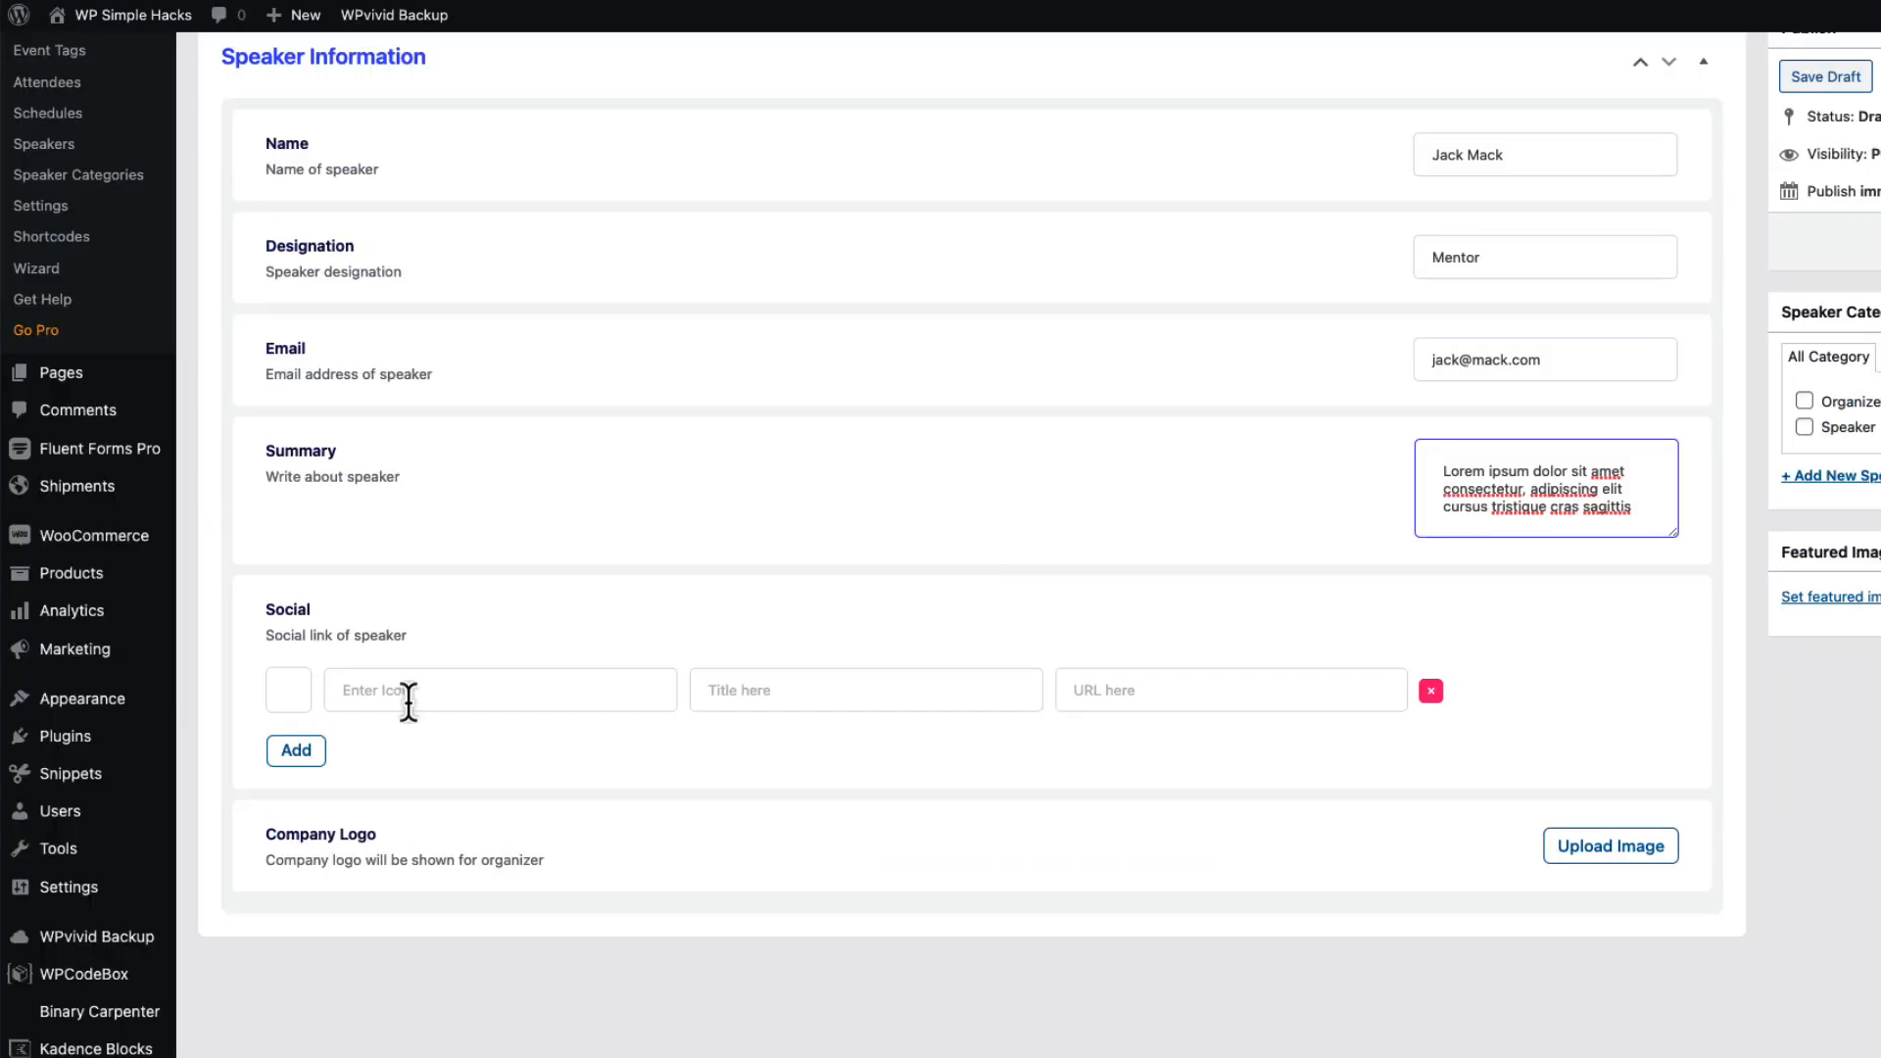
# Add Facebook and LinkedIn social links and the ACME logo found by searching 'logo'.
pyautogui.click(378, 688)
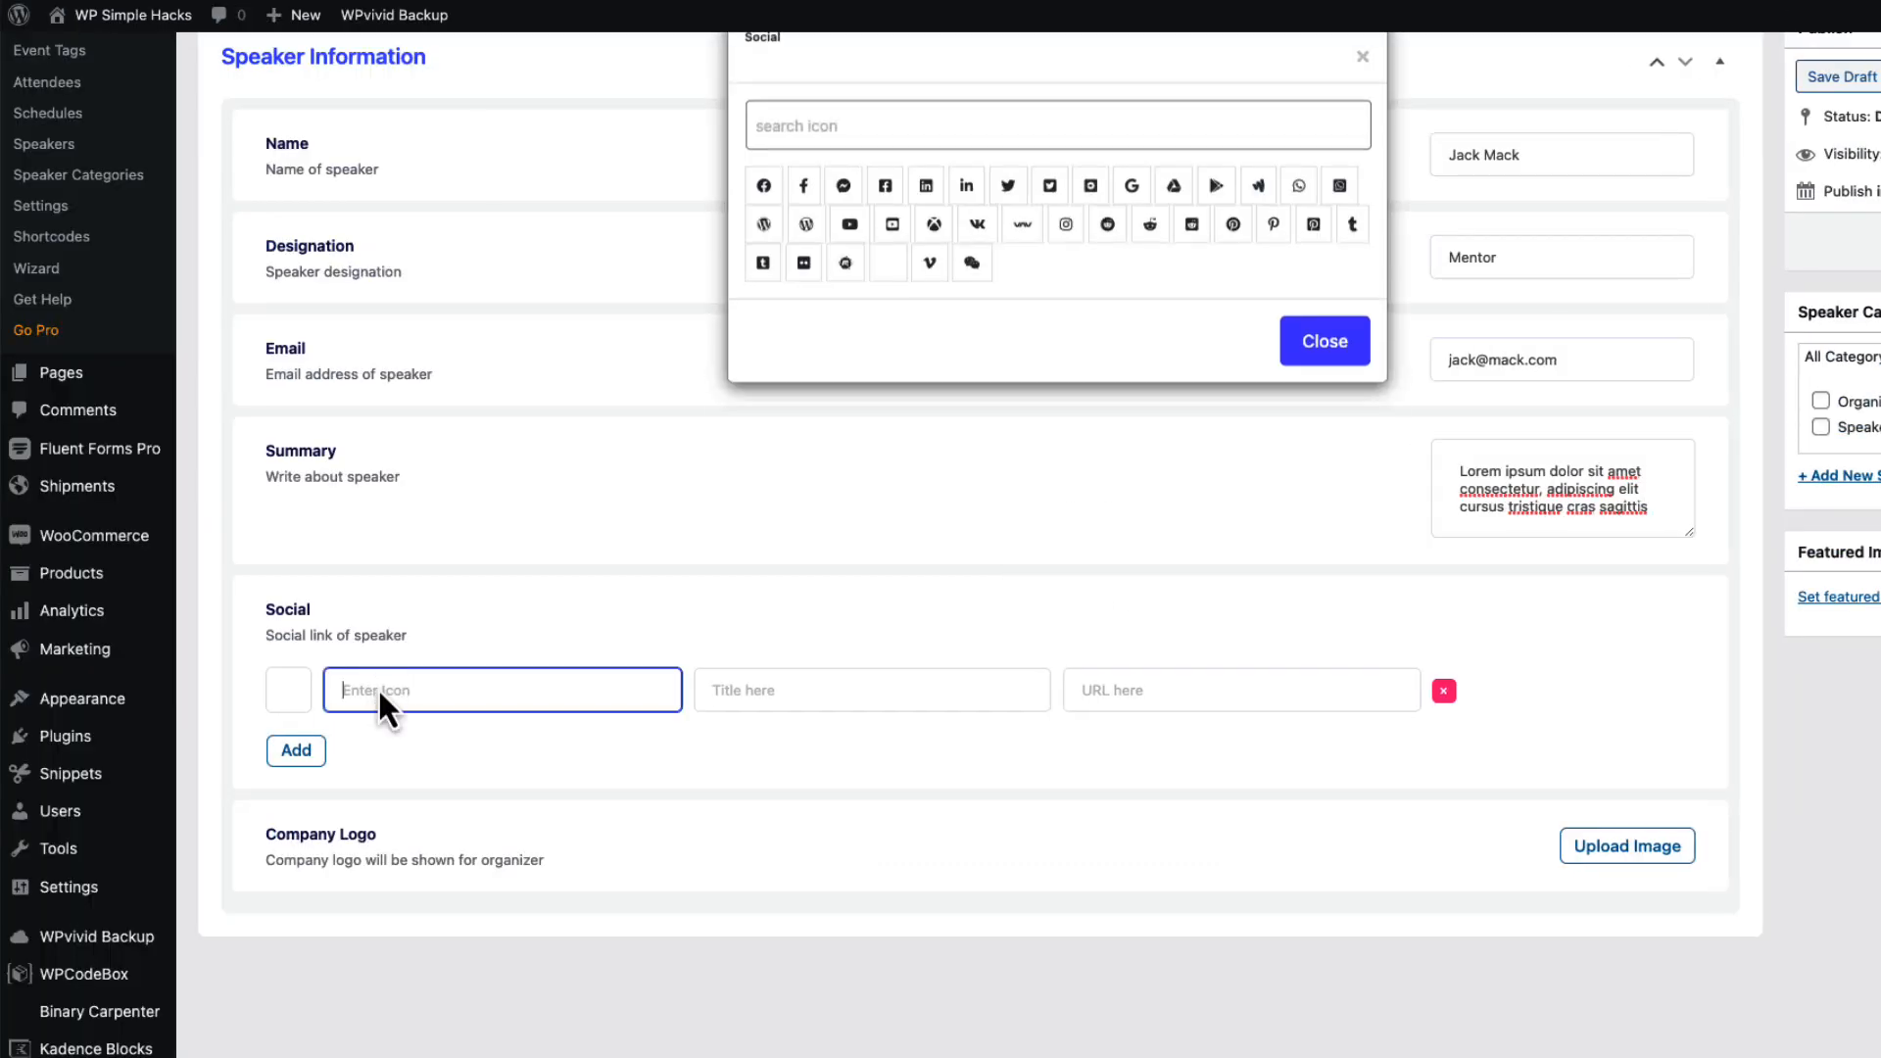
pyautogui.click(765, 204)
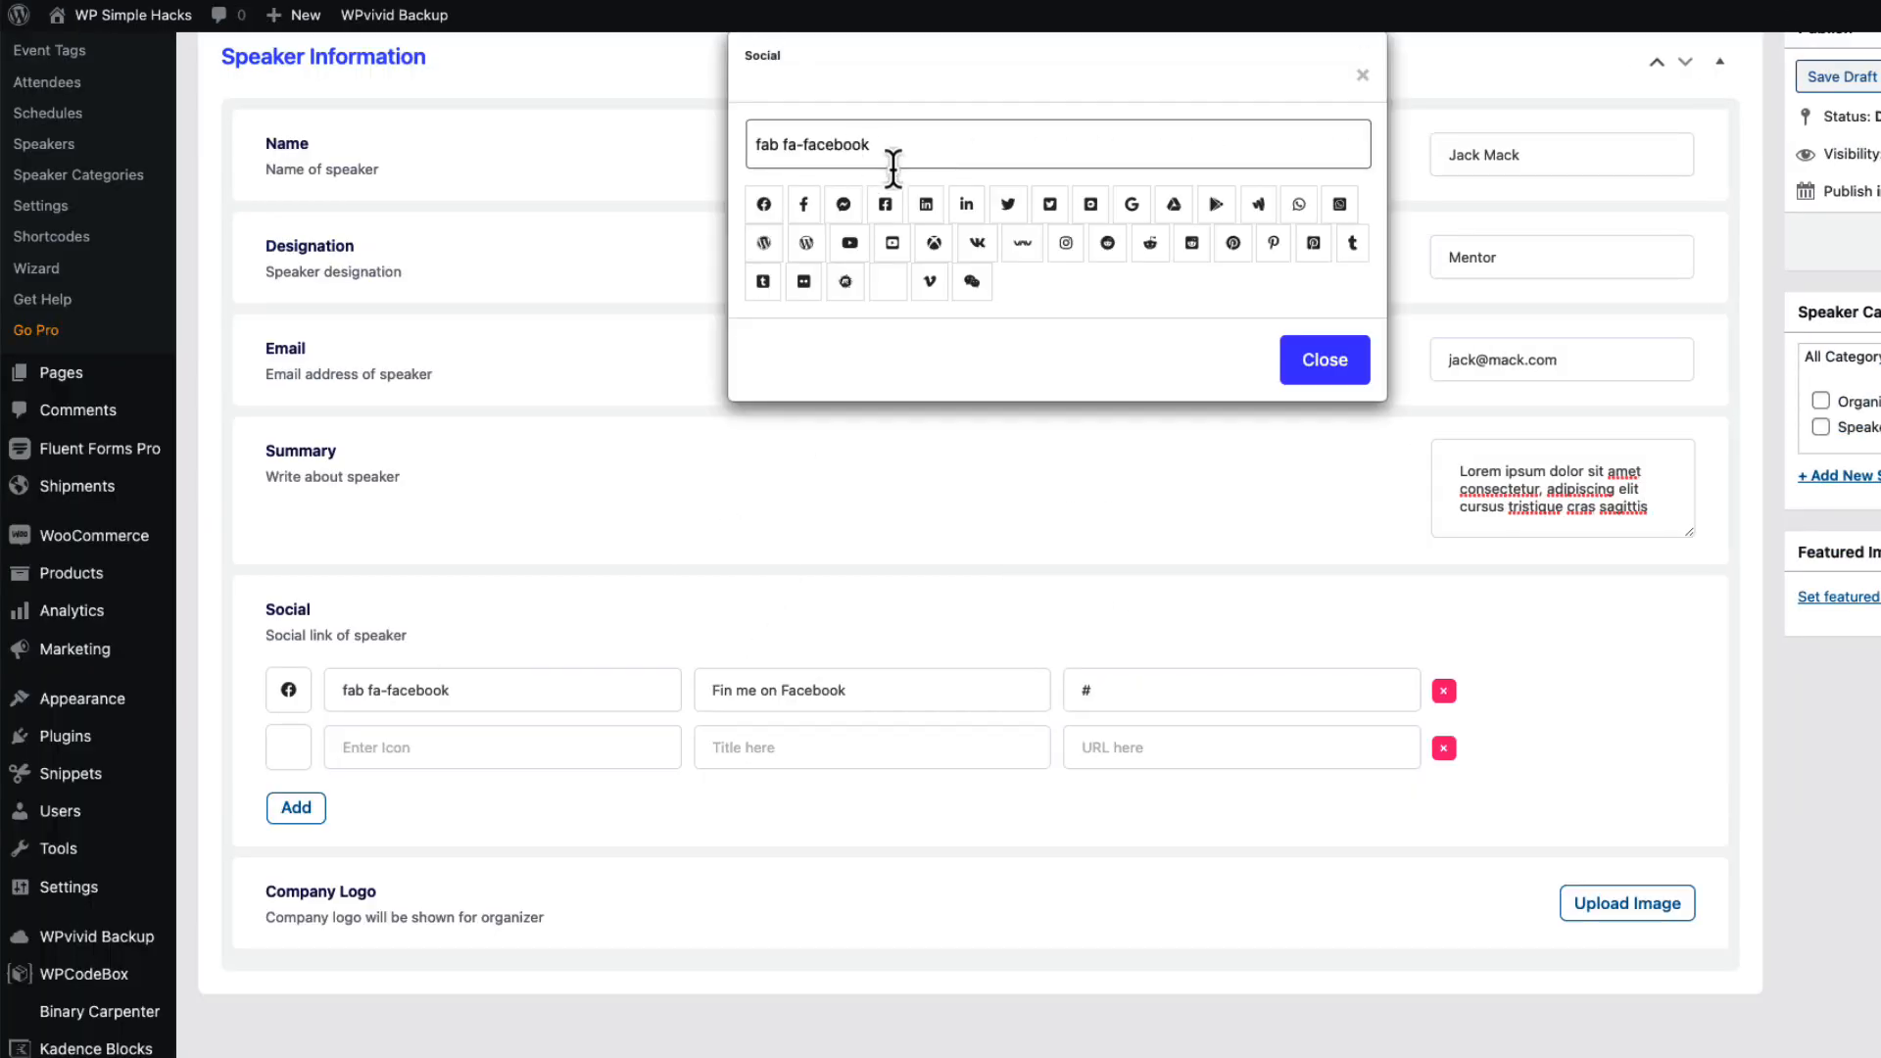
pyautogui.click(926, 204)
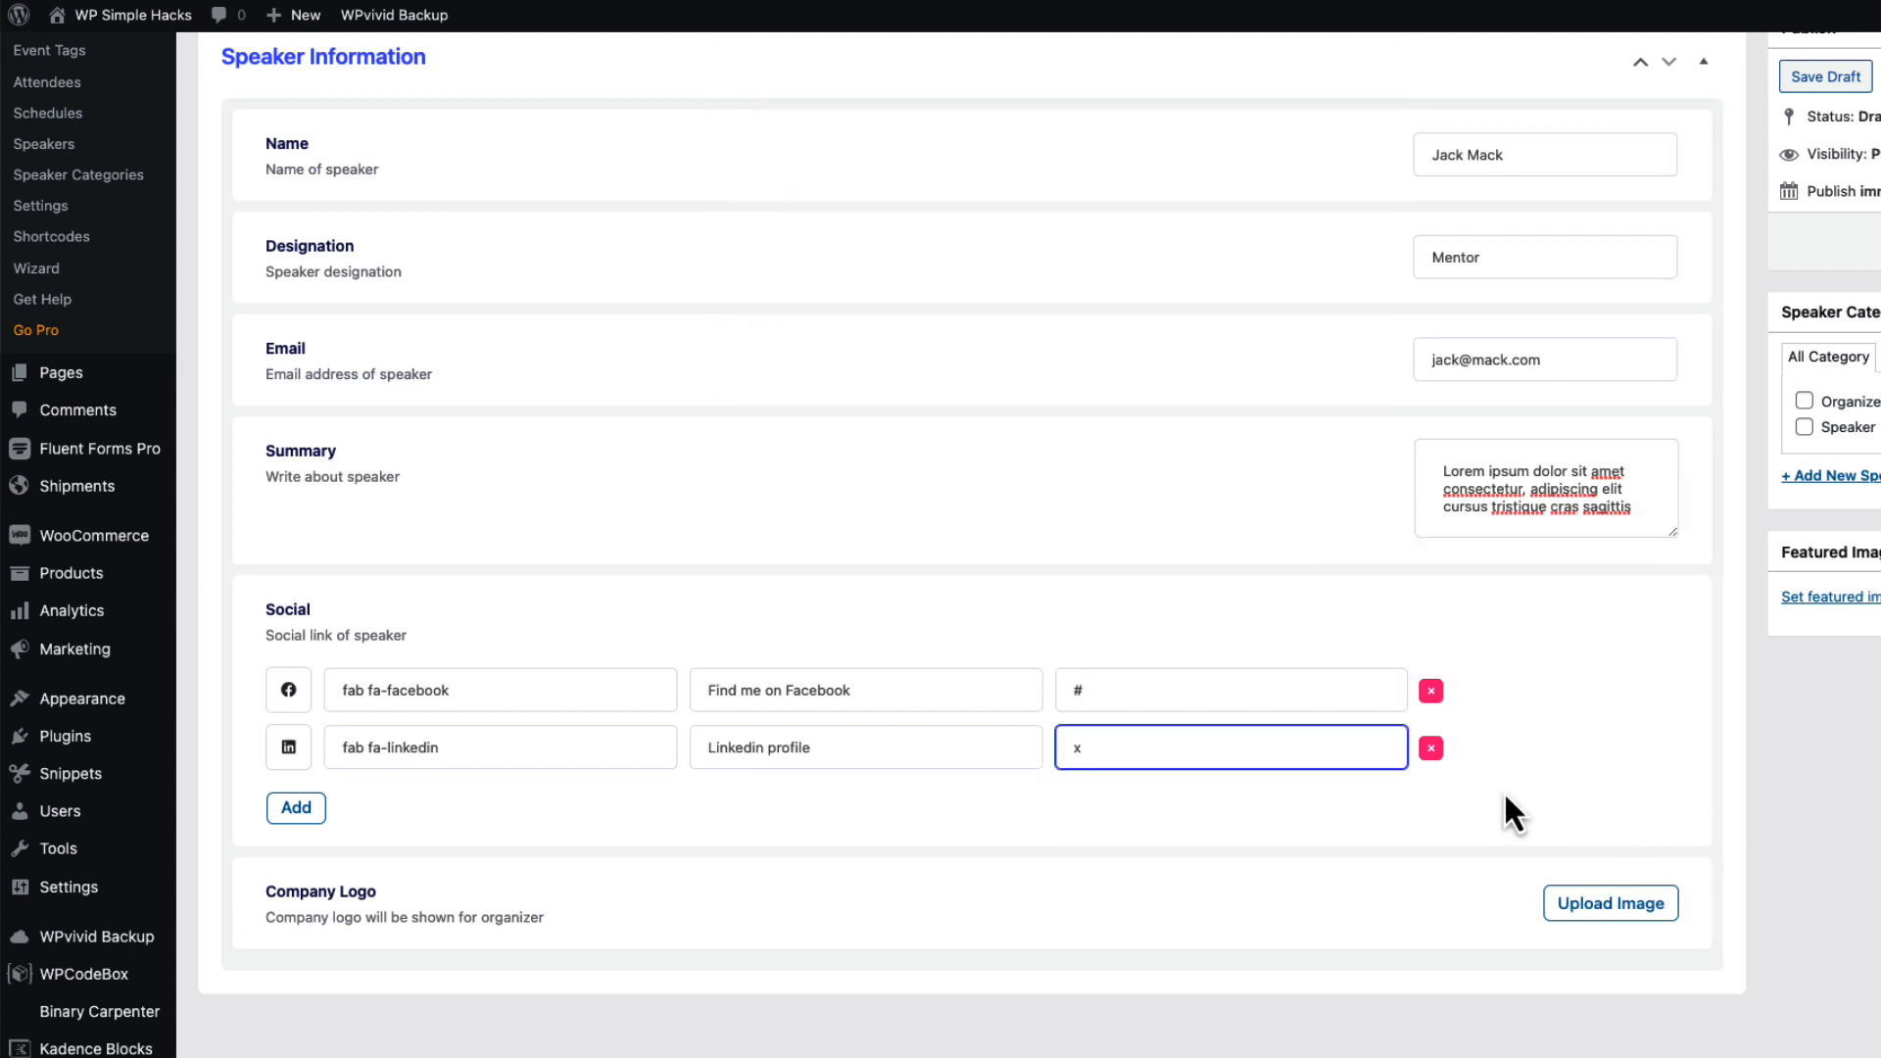
pyautogui.click(1589, 909)
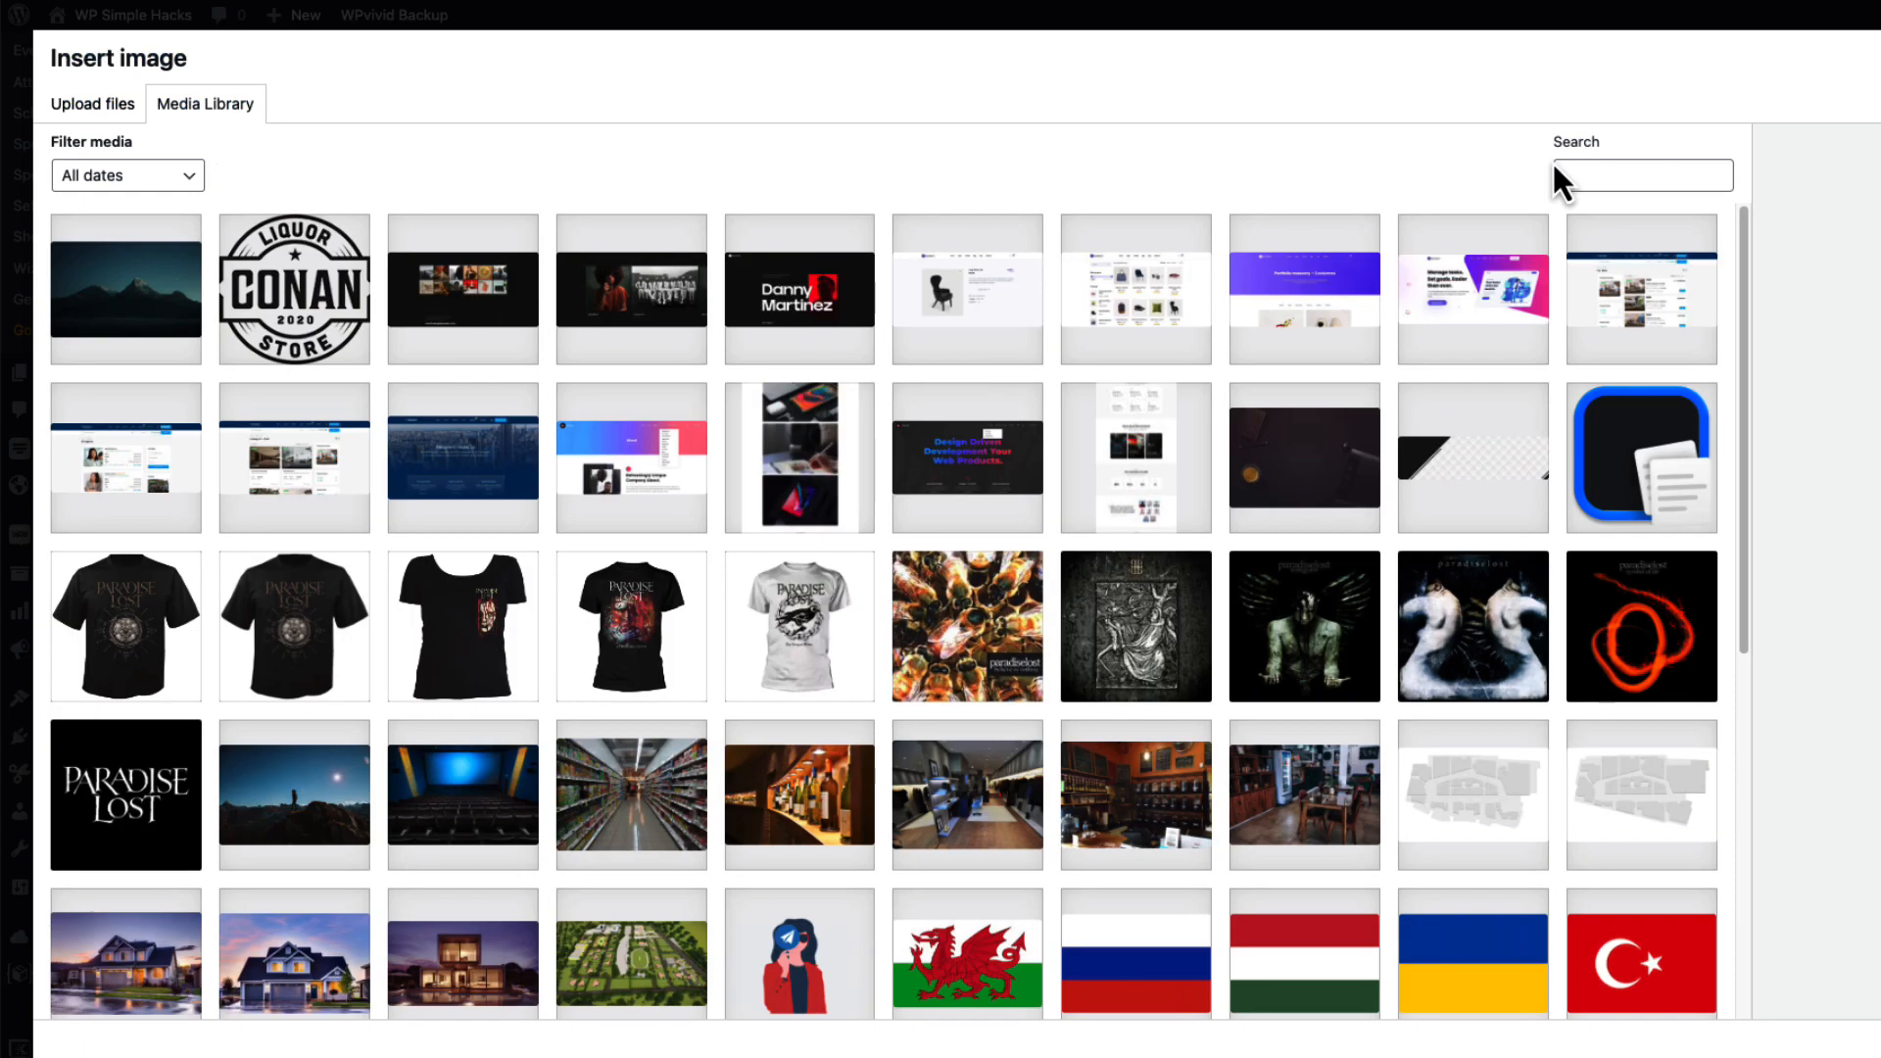
pyautogui.click(1553, 177)
pyautogui.write('logo')
pyautogui.click(866, 305)
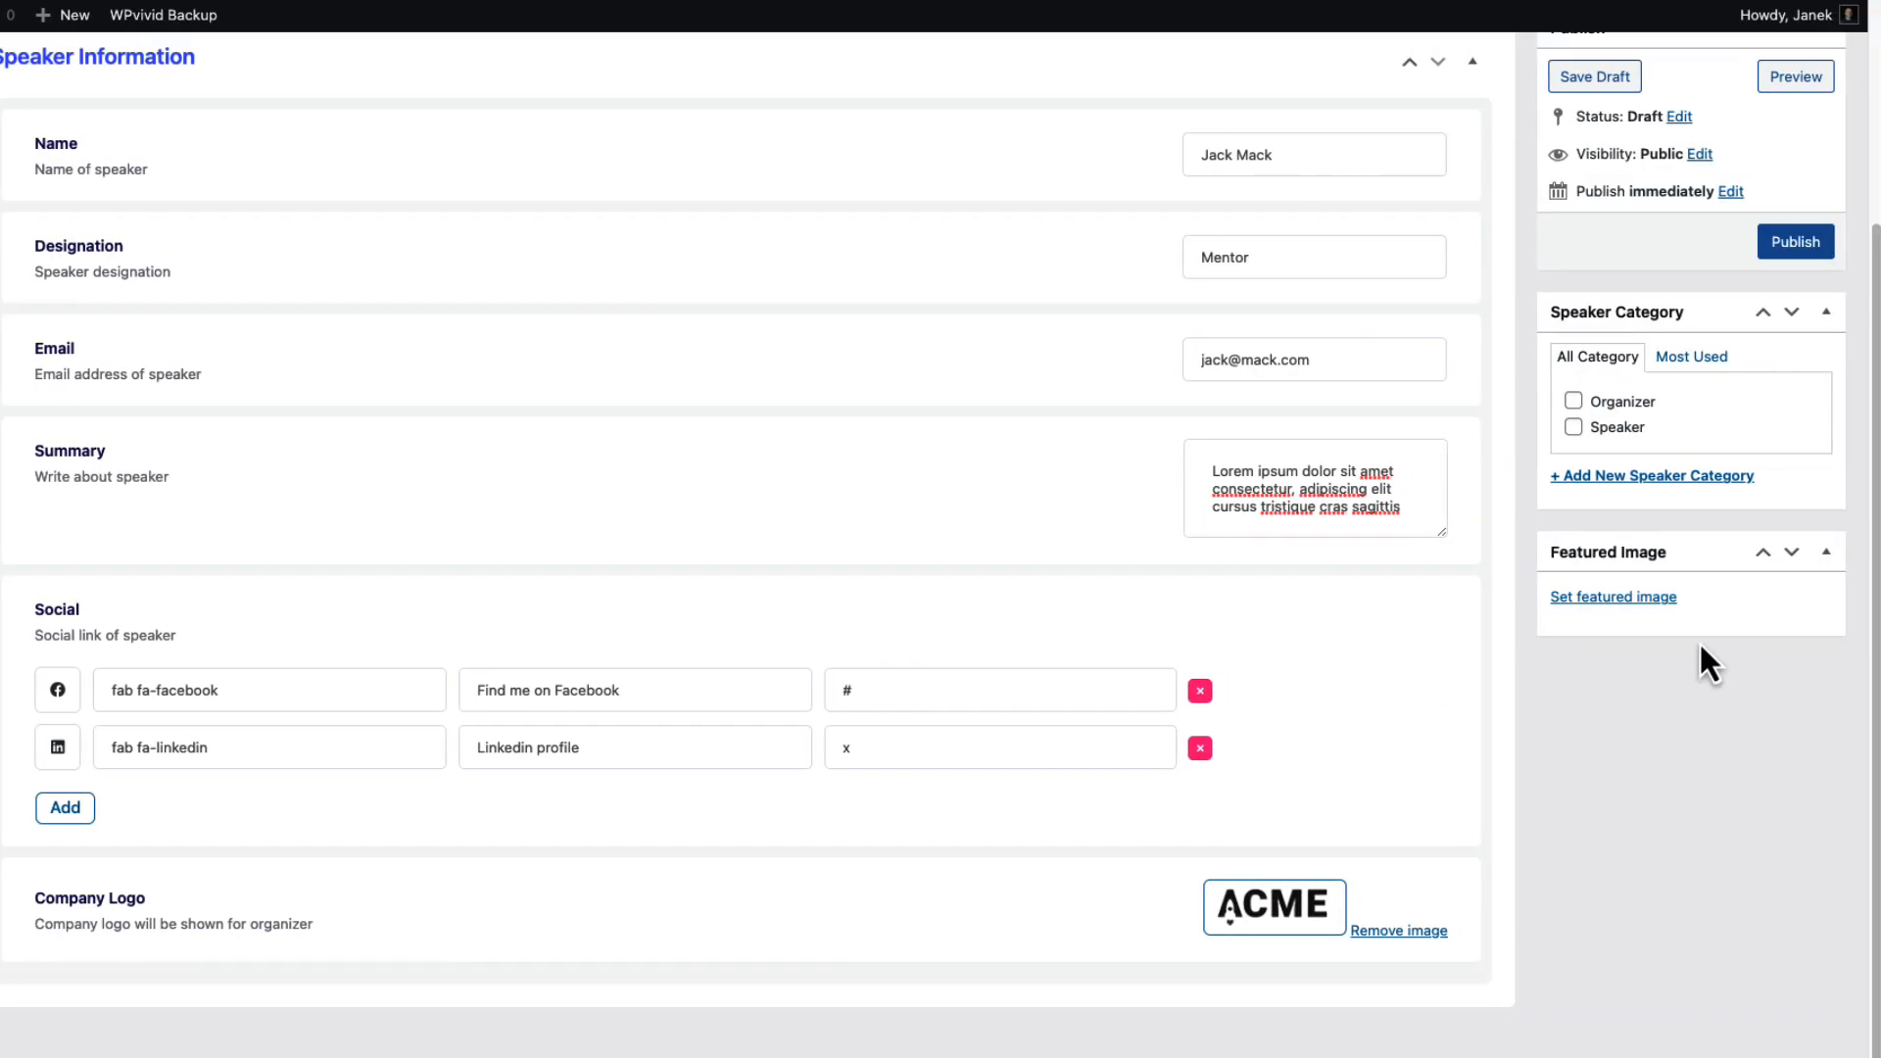
# Set the dark winged figure as featured image, tick the Speaker category, and publish.
pyautogui.click(1632, 599)
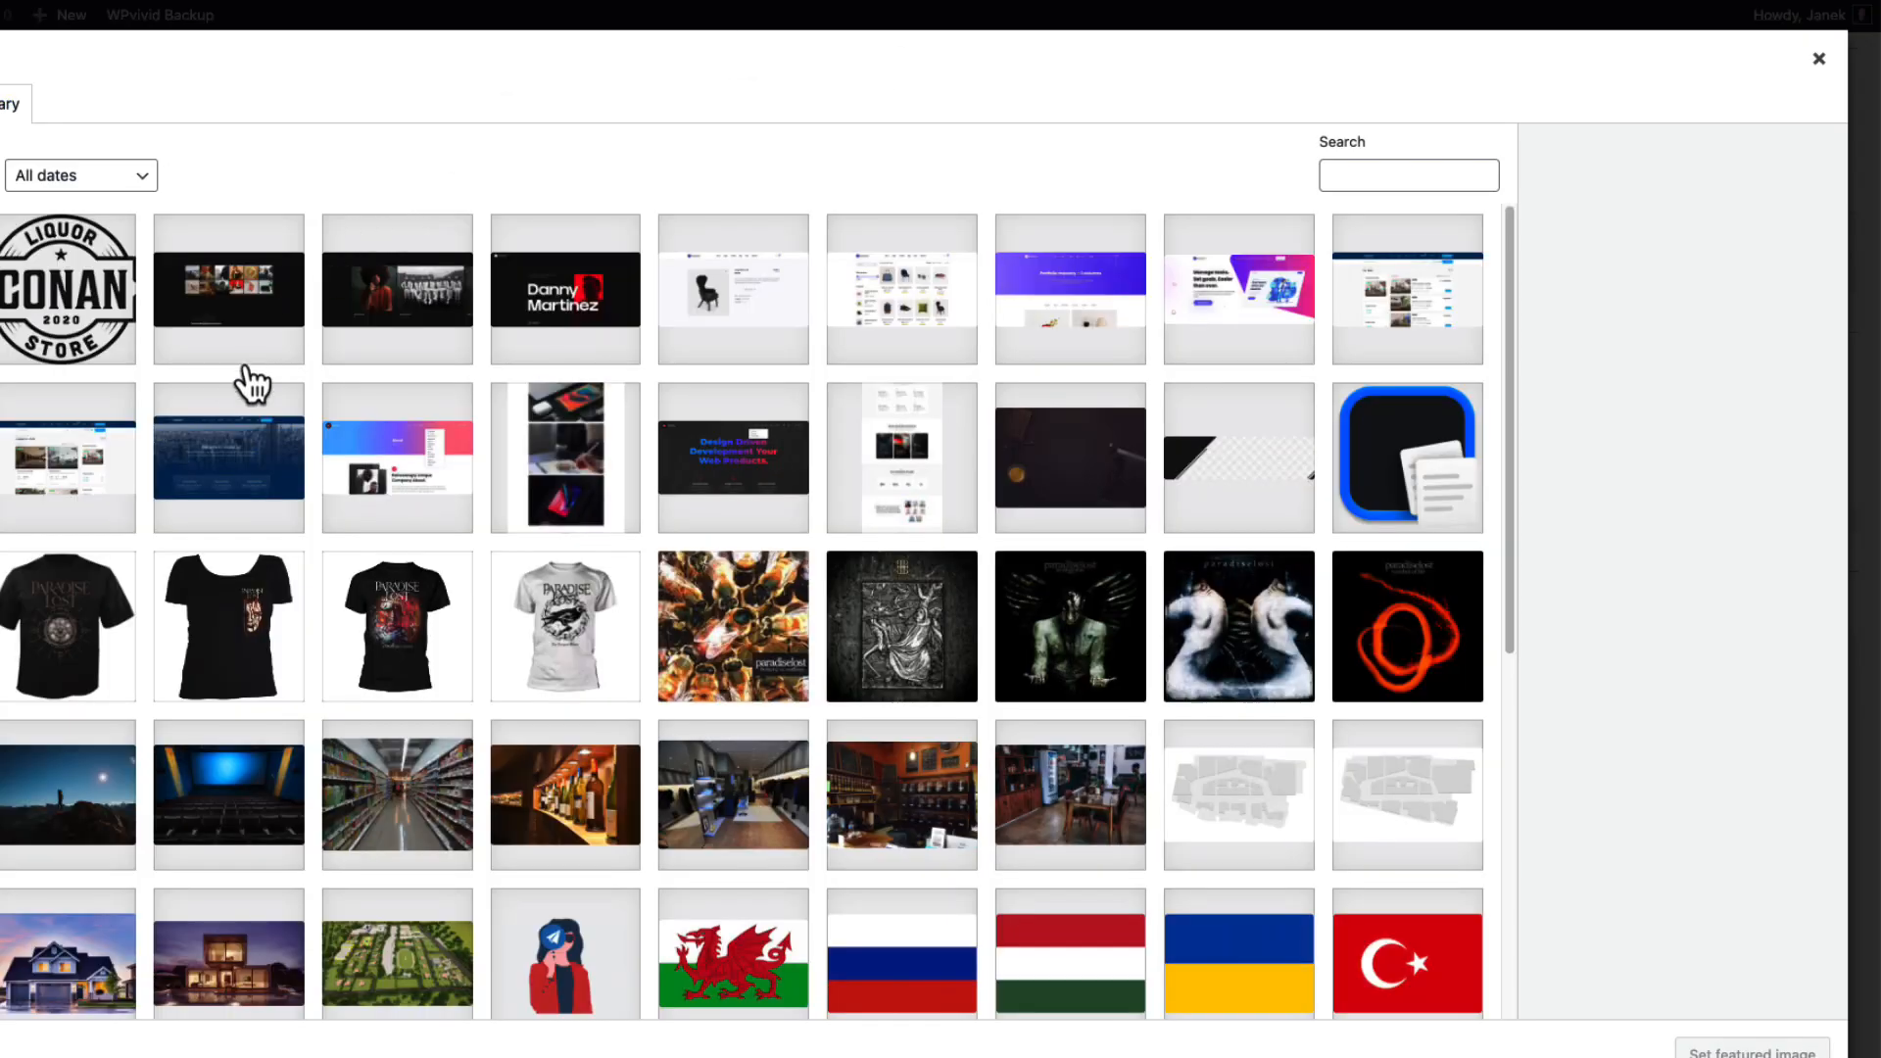
pyautogui.click(1070, 626)
pyautogui.click(1751, 1051)
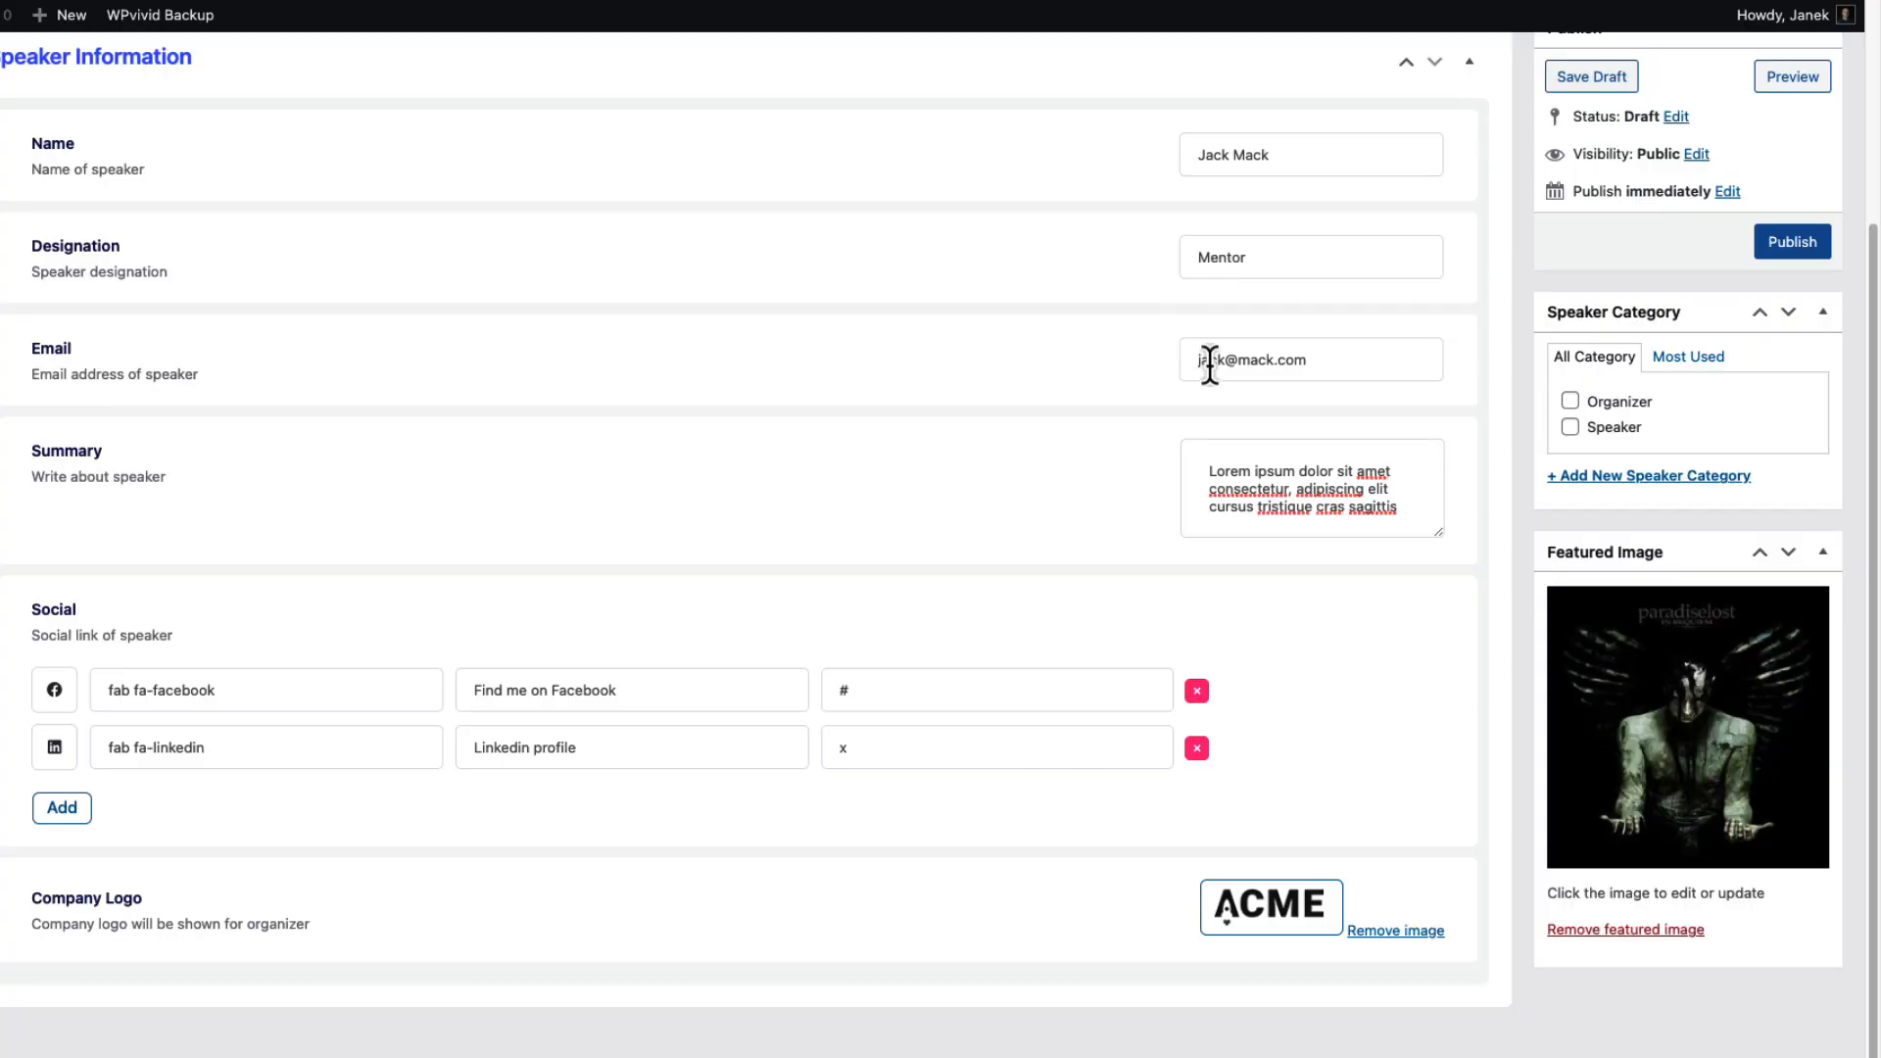
pyautogui.click(1569, 428)
pyautogui.click(1790, 249)
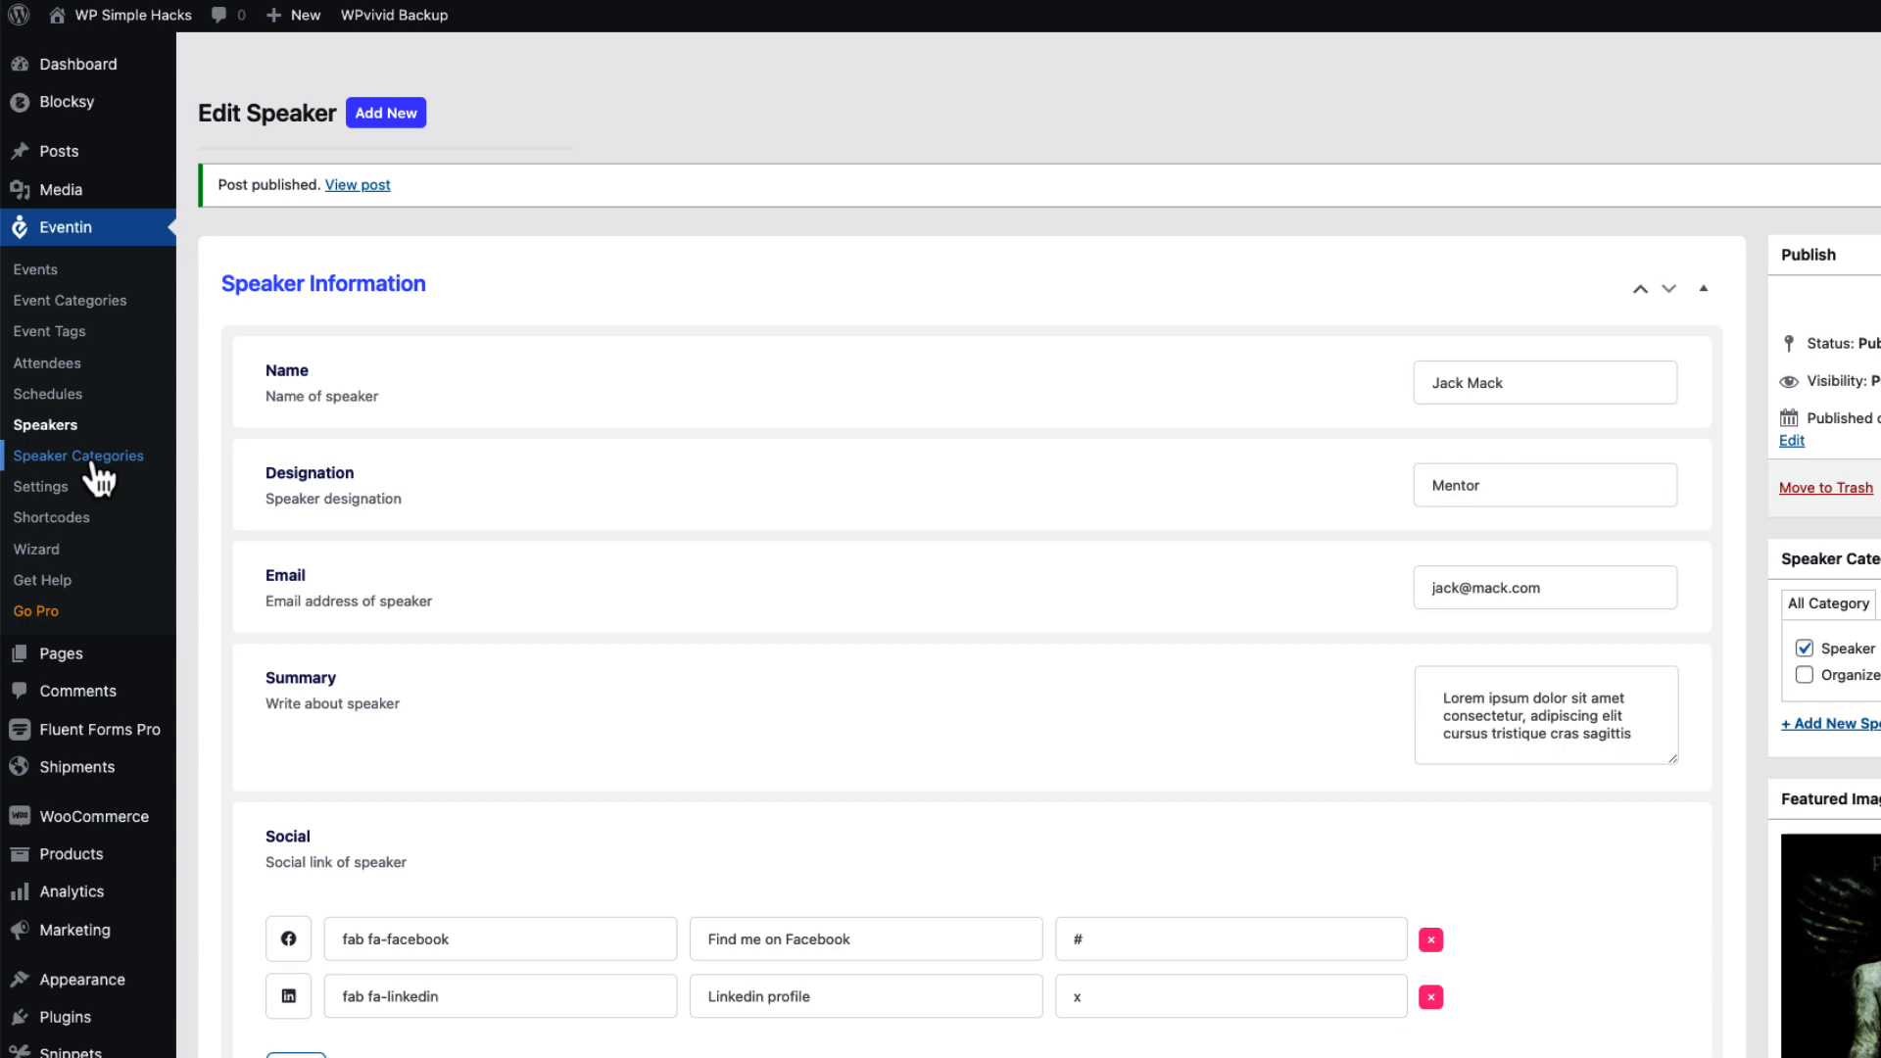
# Go via Event Categories to the Attendees list and scroll through its five tickets.
pyautogui.click(108, 304)
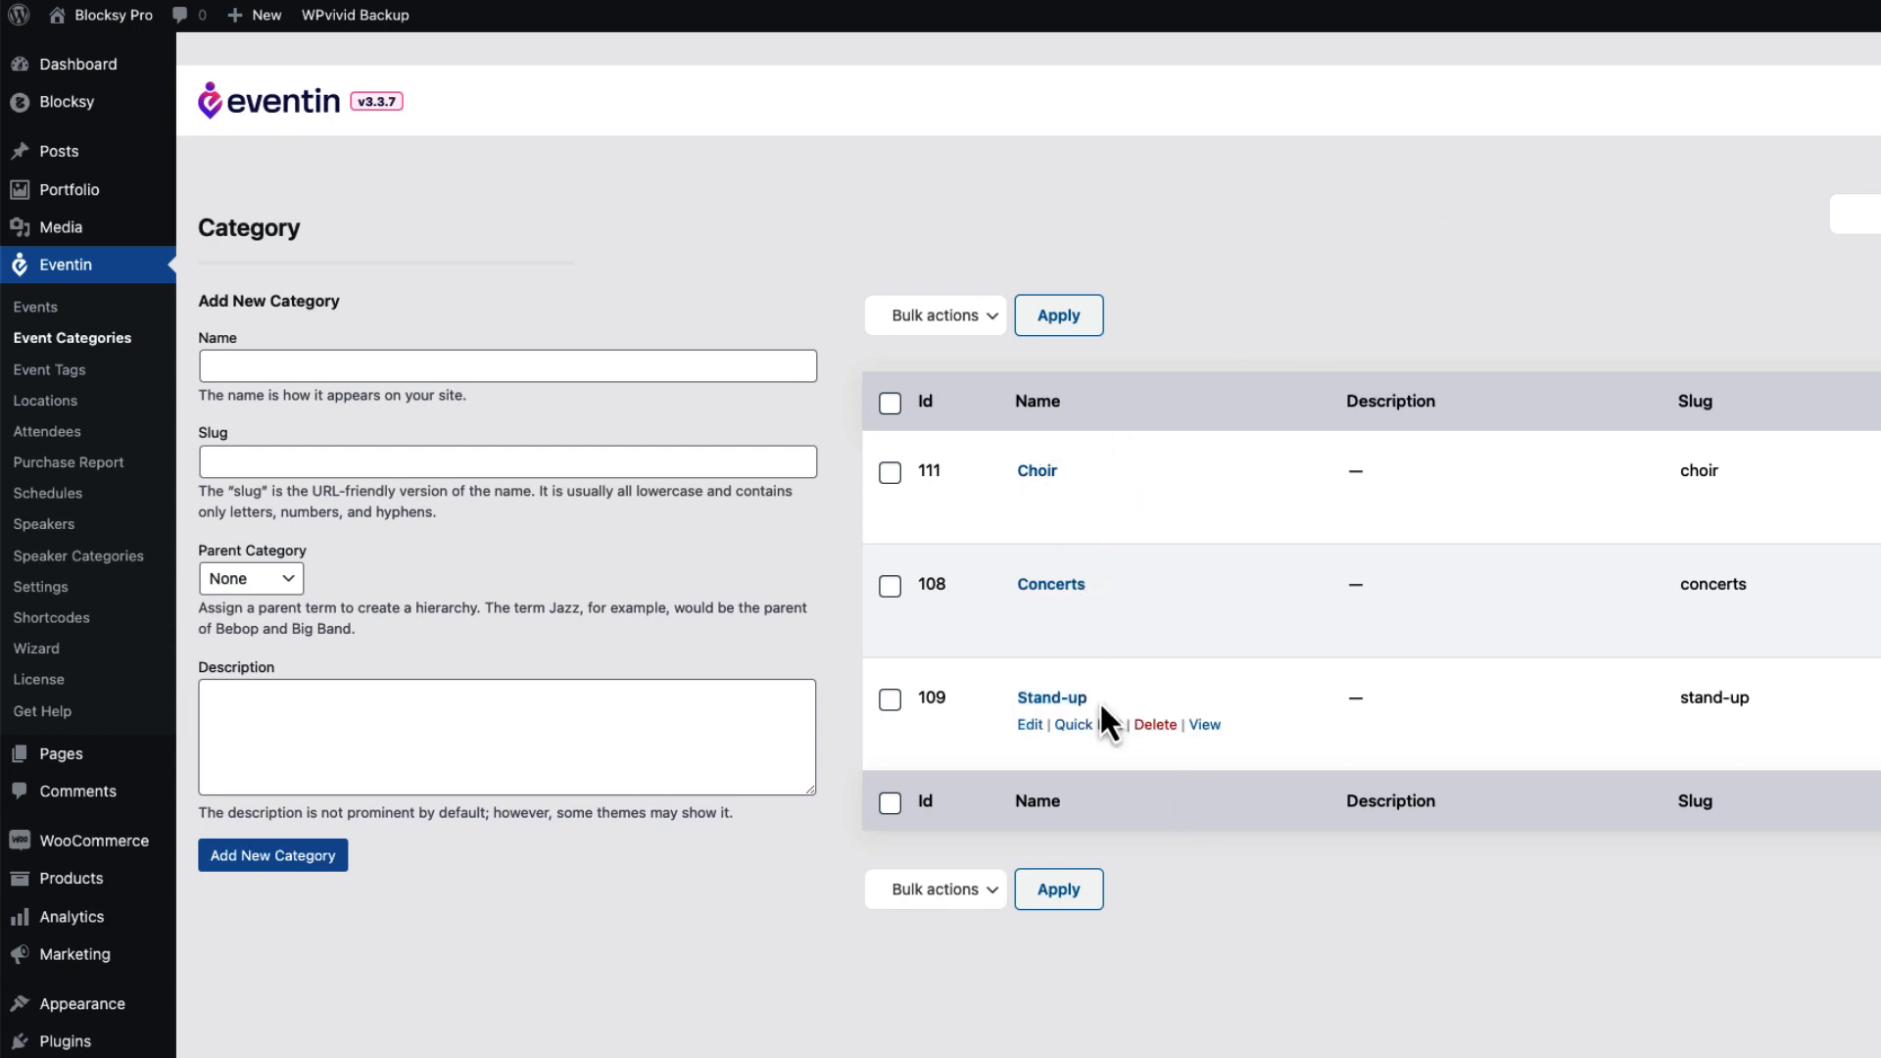
pyautogui.click(51, 364)
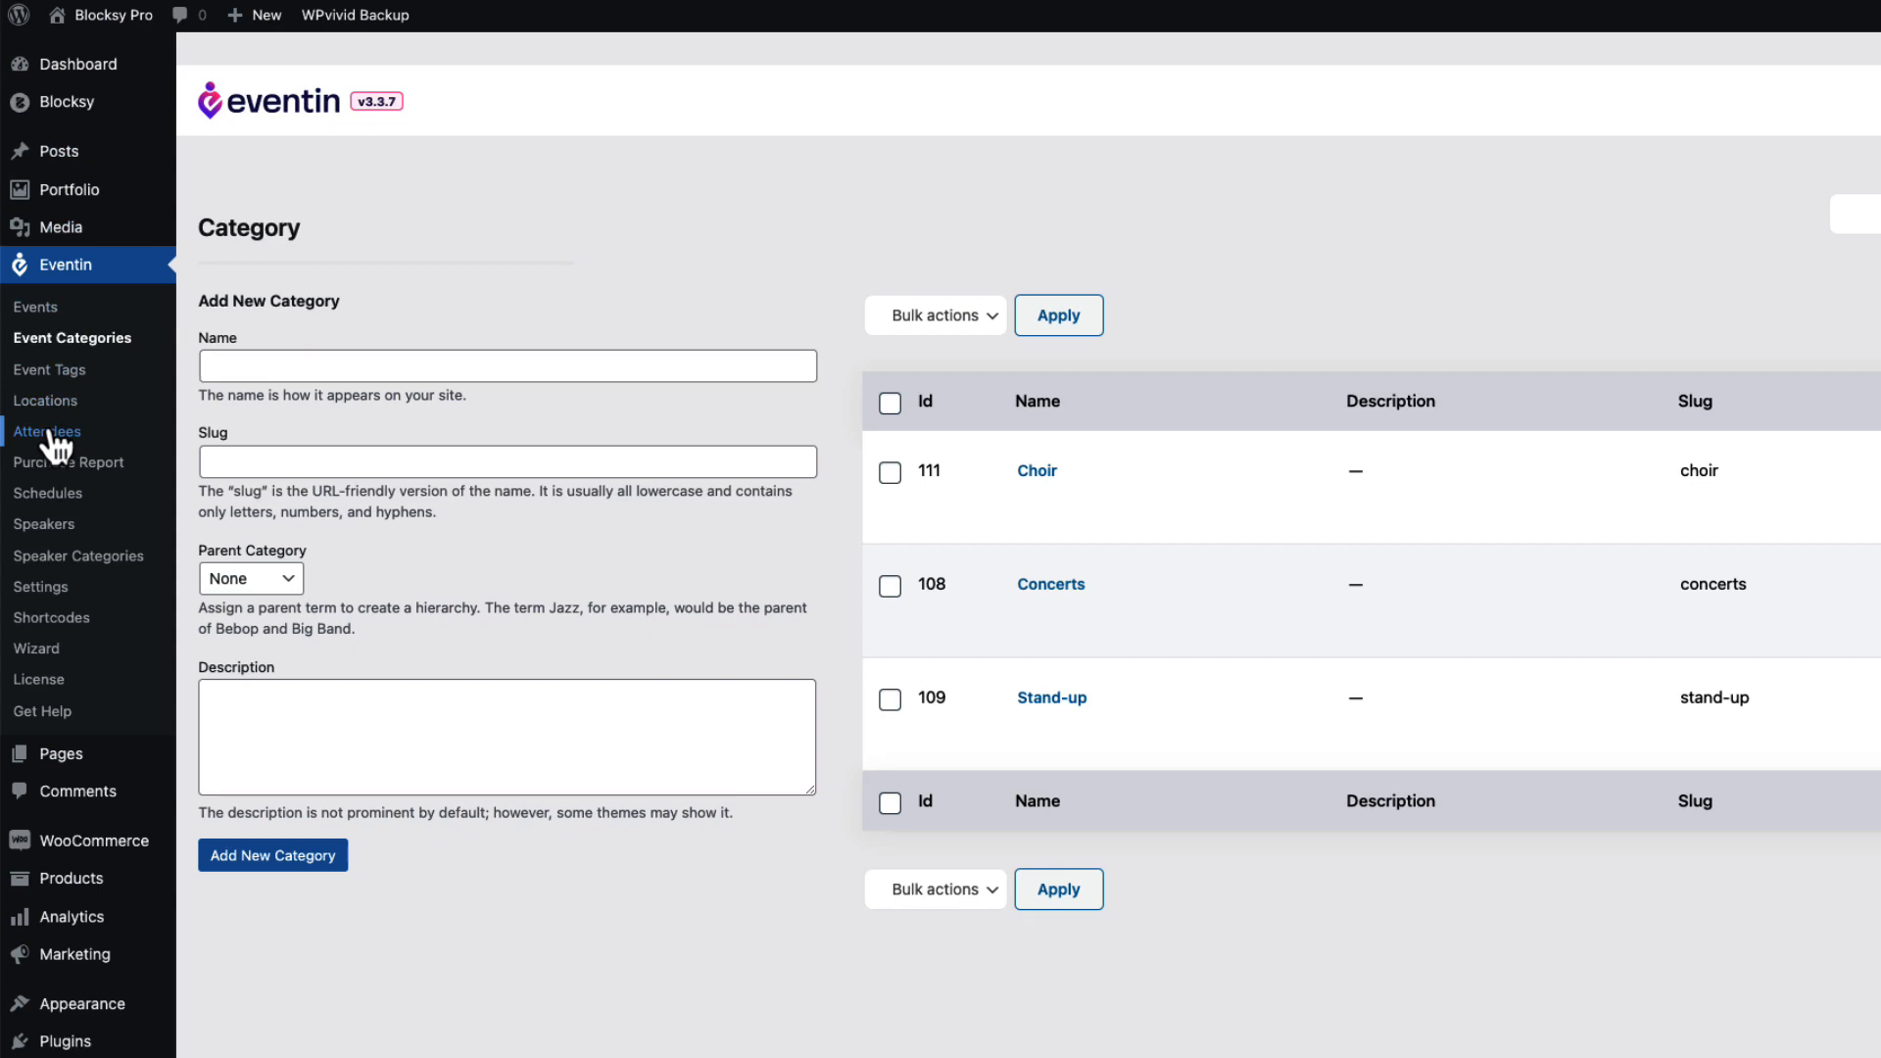
pyautogui.scroll(-2, 1268, 306)
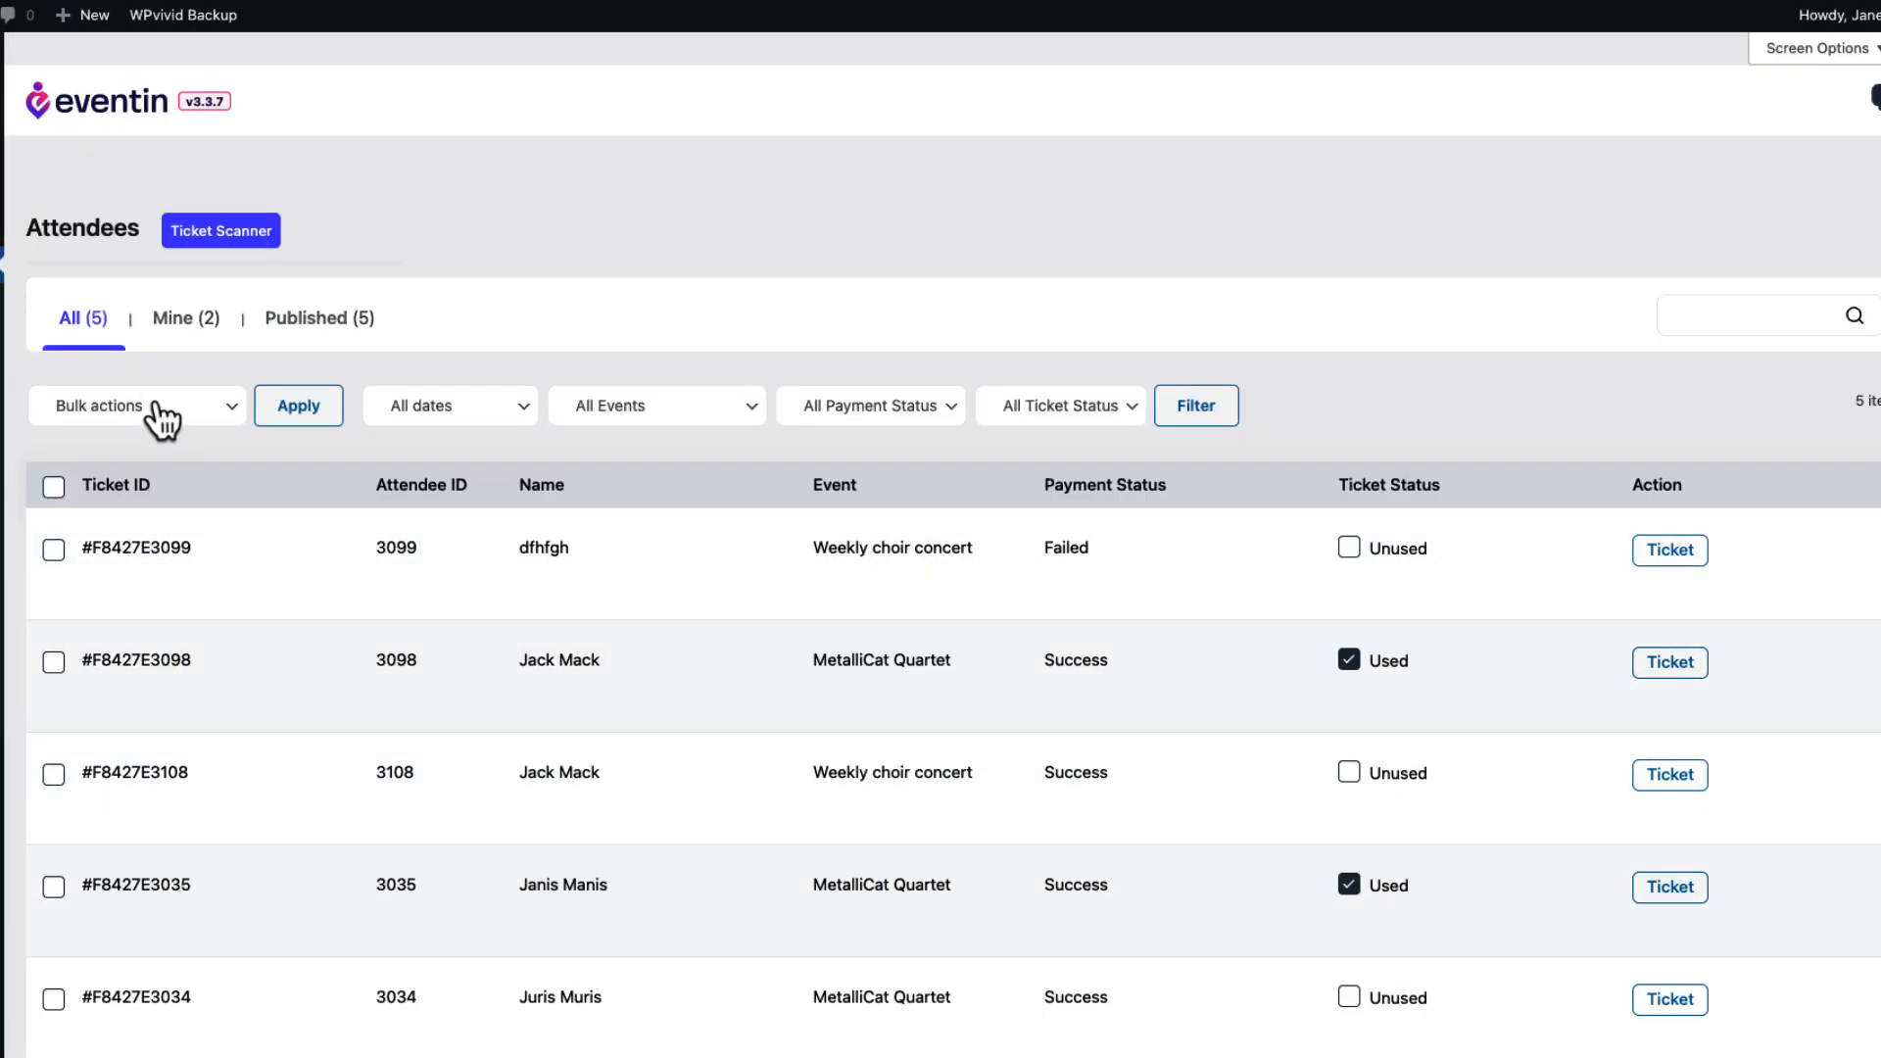
# Toggle the first attendee's ticket status without using bulk actions, then open that attendee for editing.
pyautogui.click(160, 420)
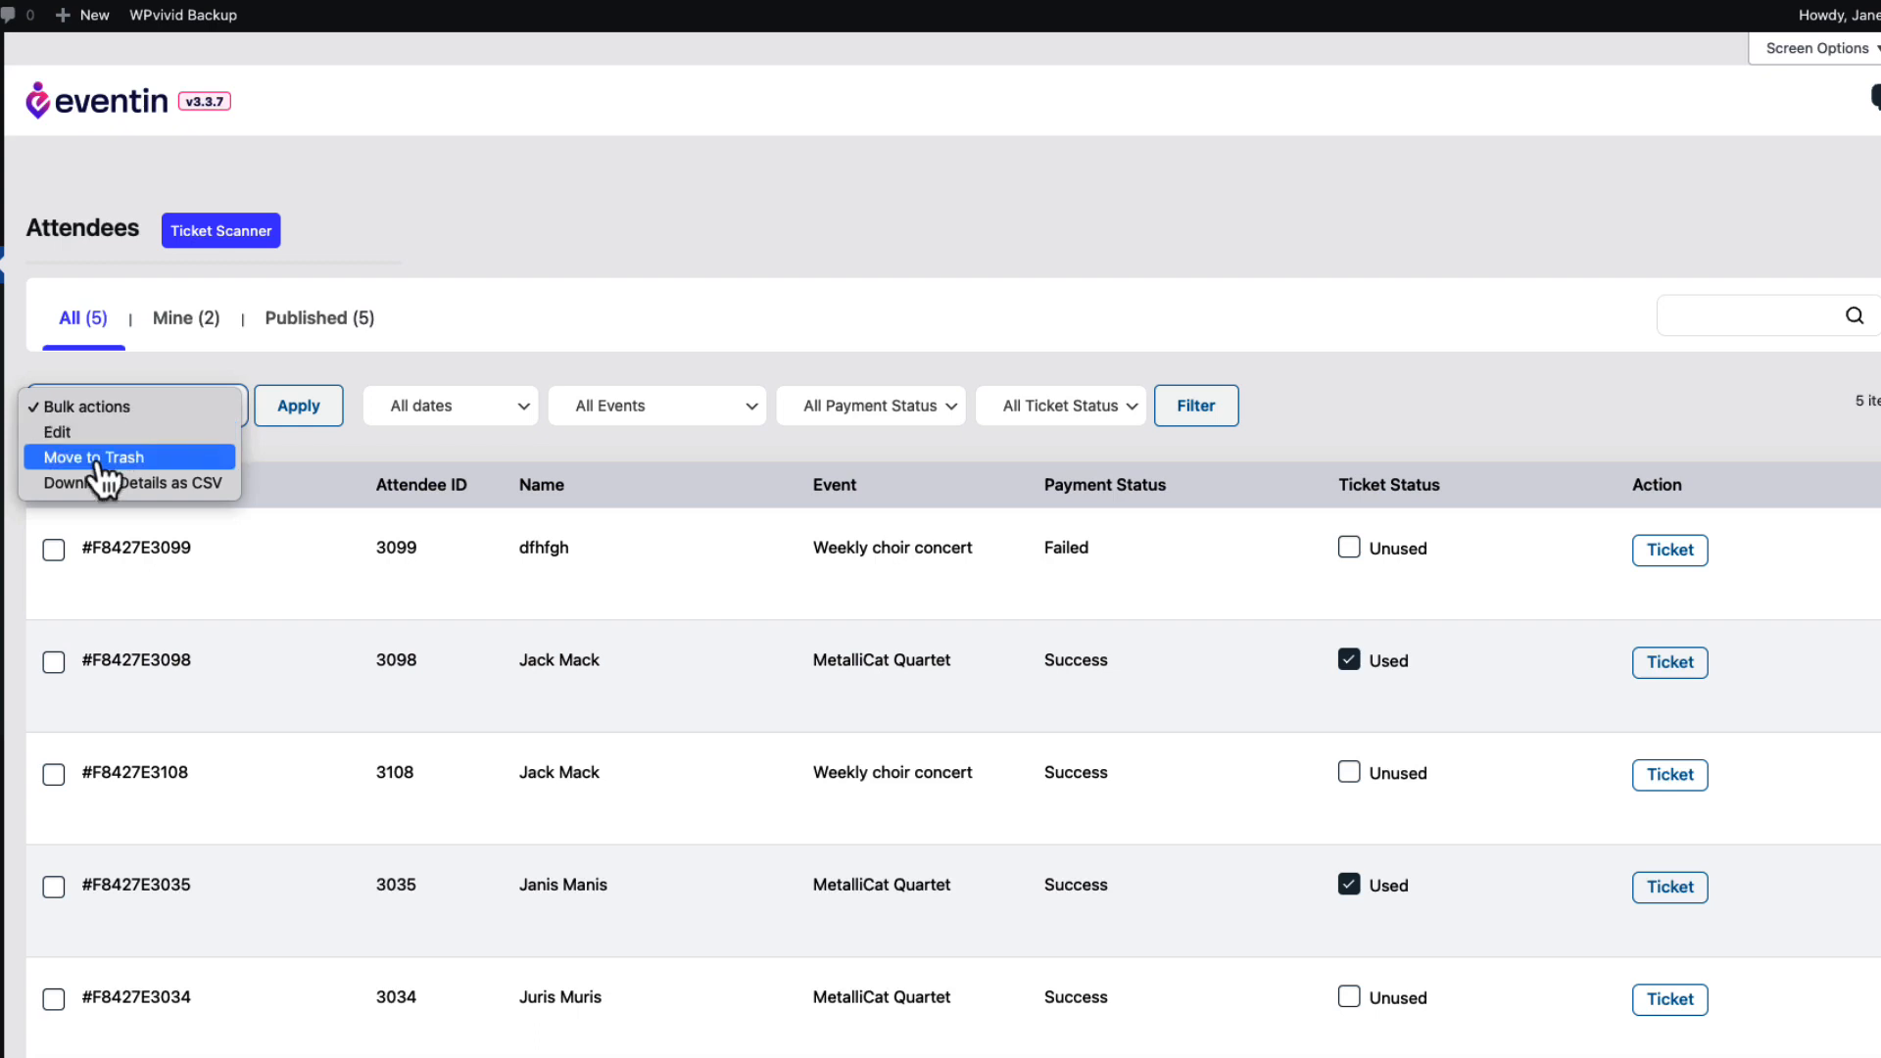
pyautogui.click(1515, 408)
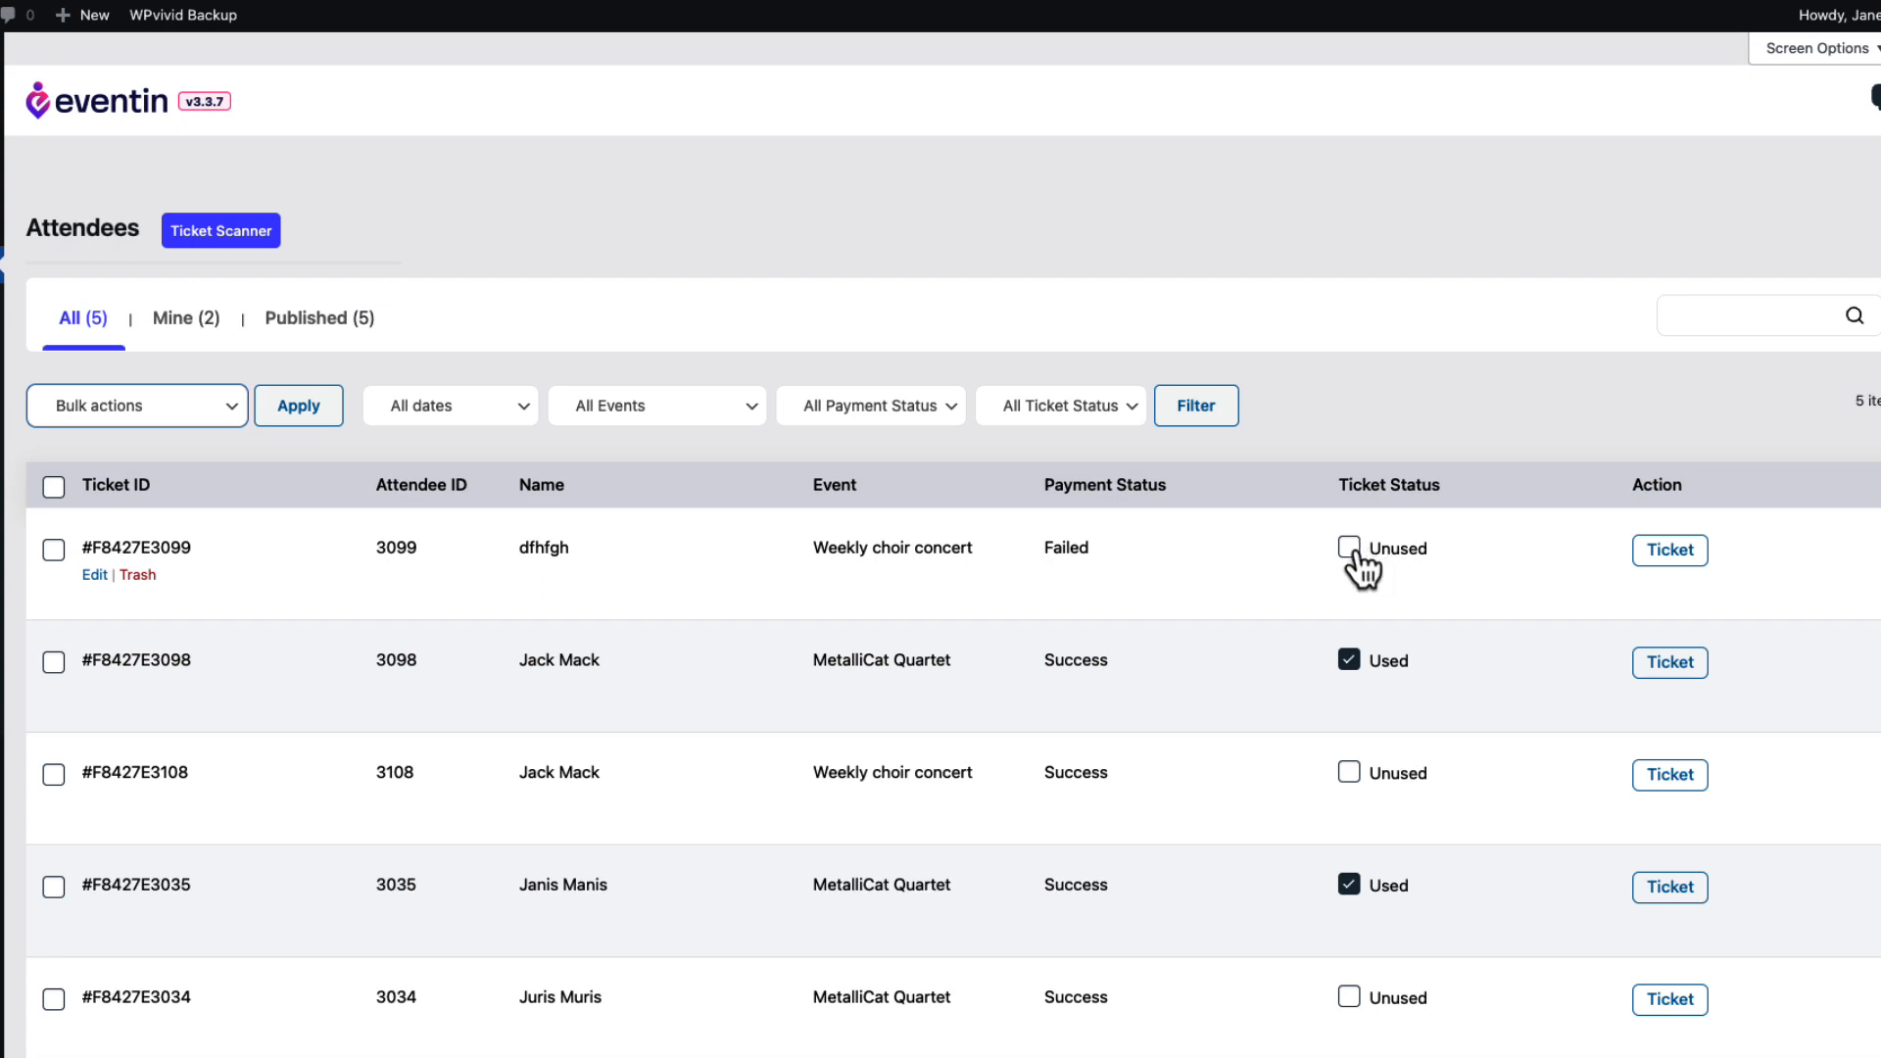
pyautogui.click(1349, 547)
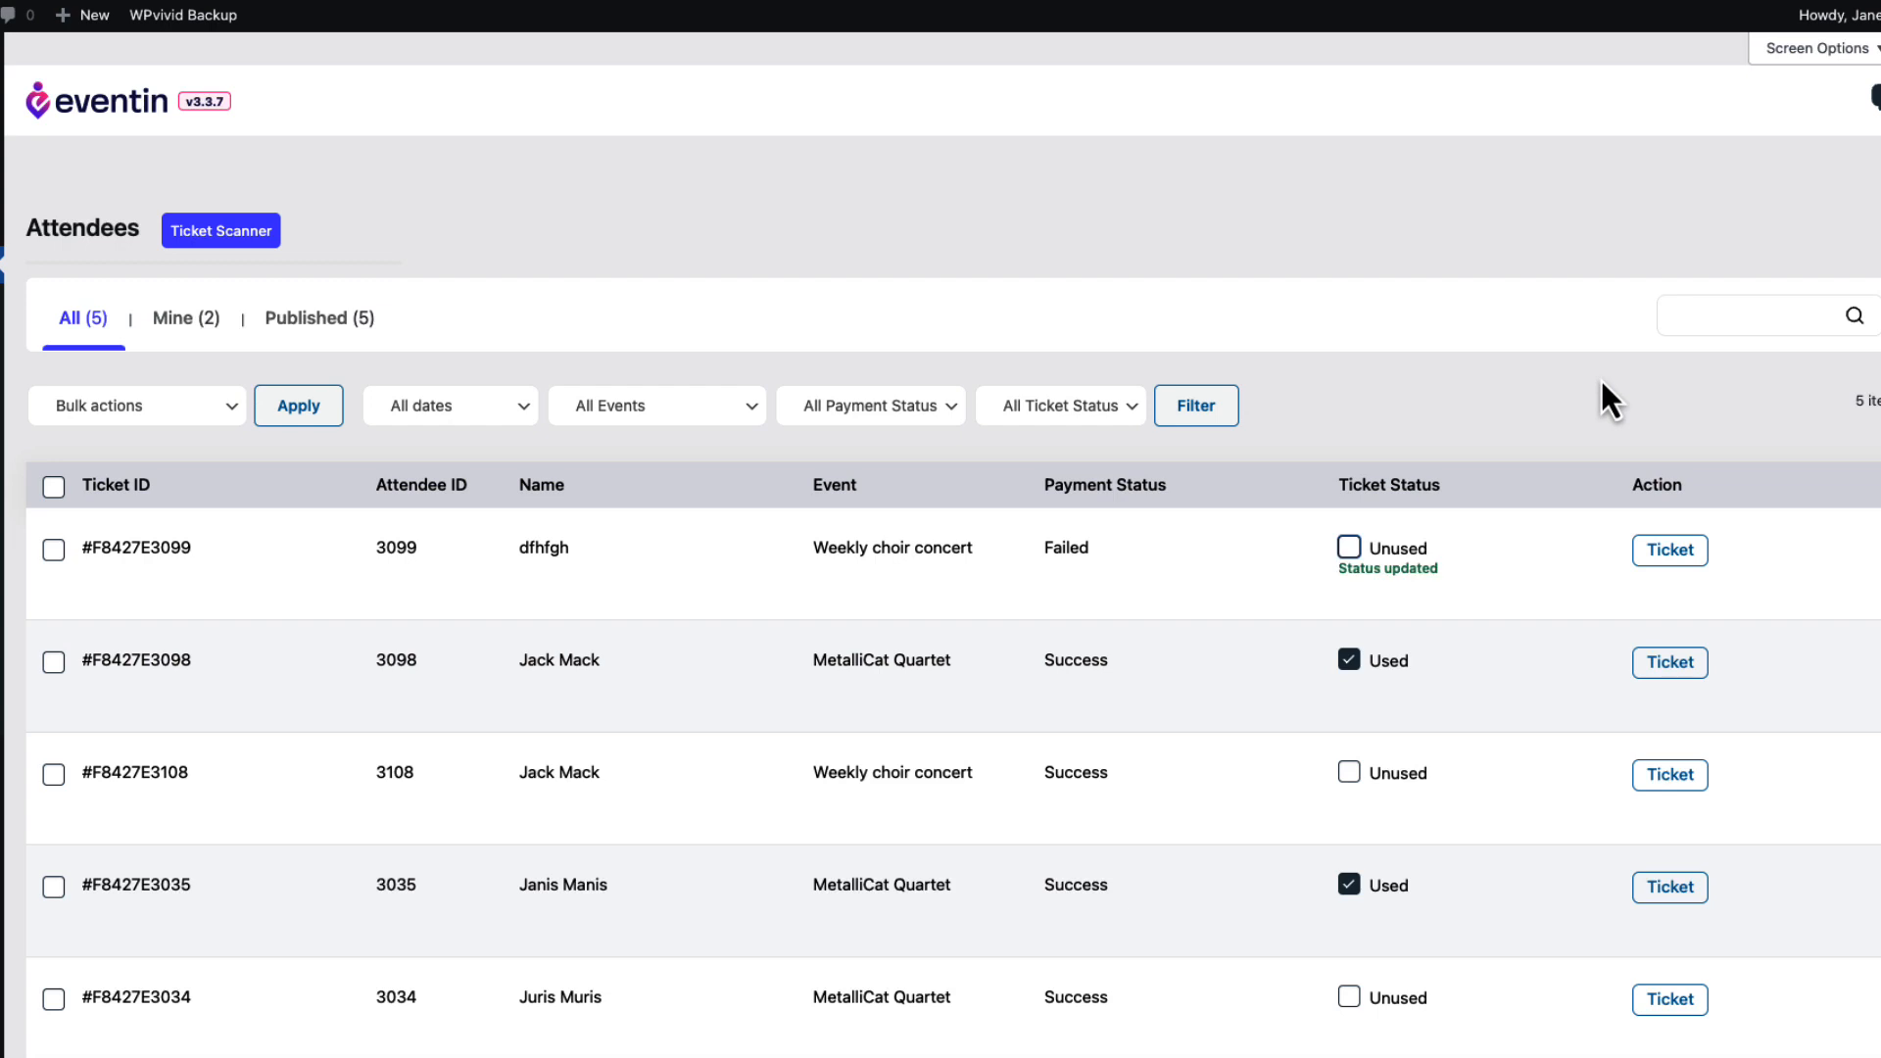
pyautogui.moveTo(176, 530)
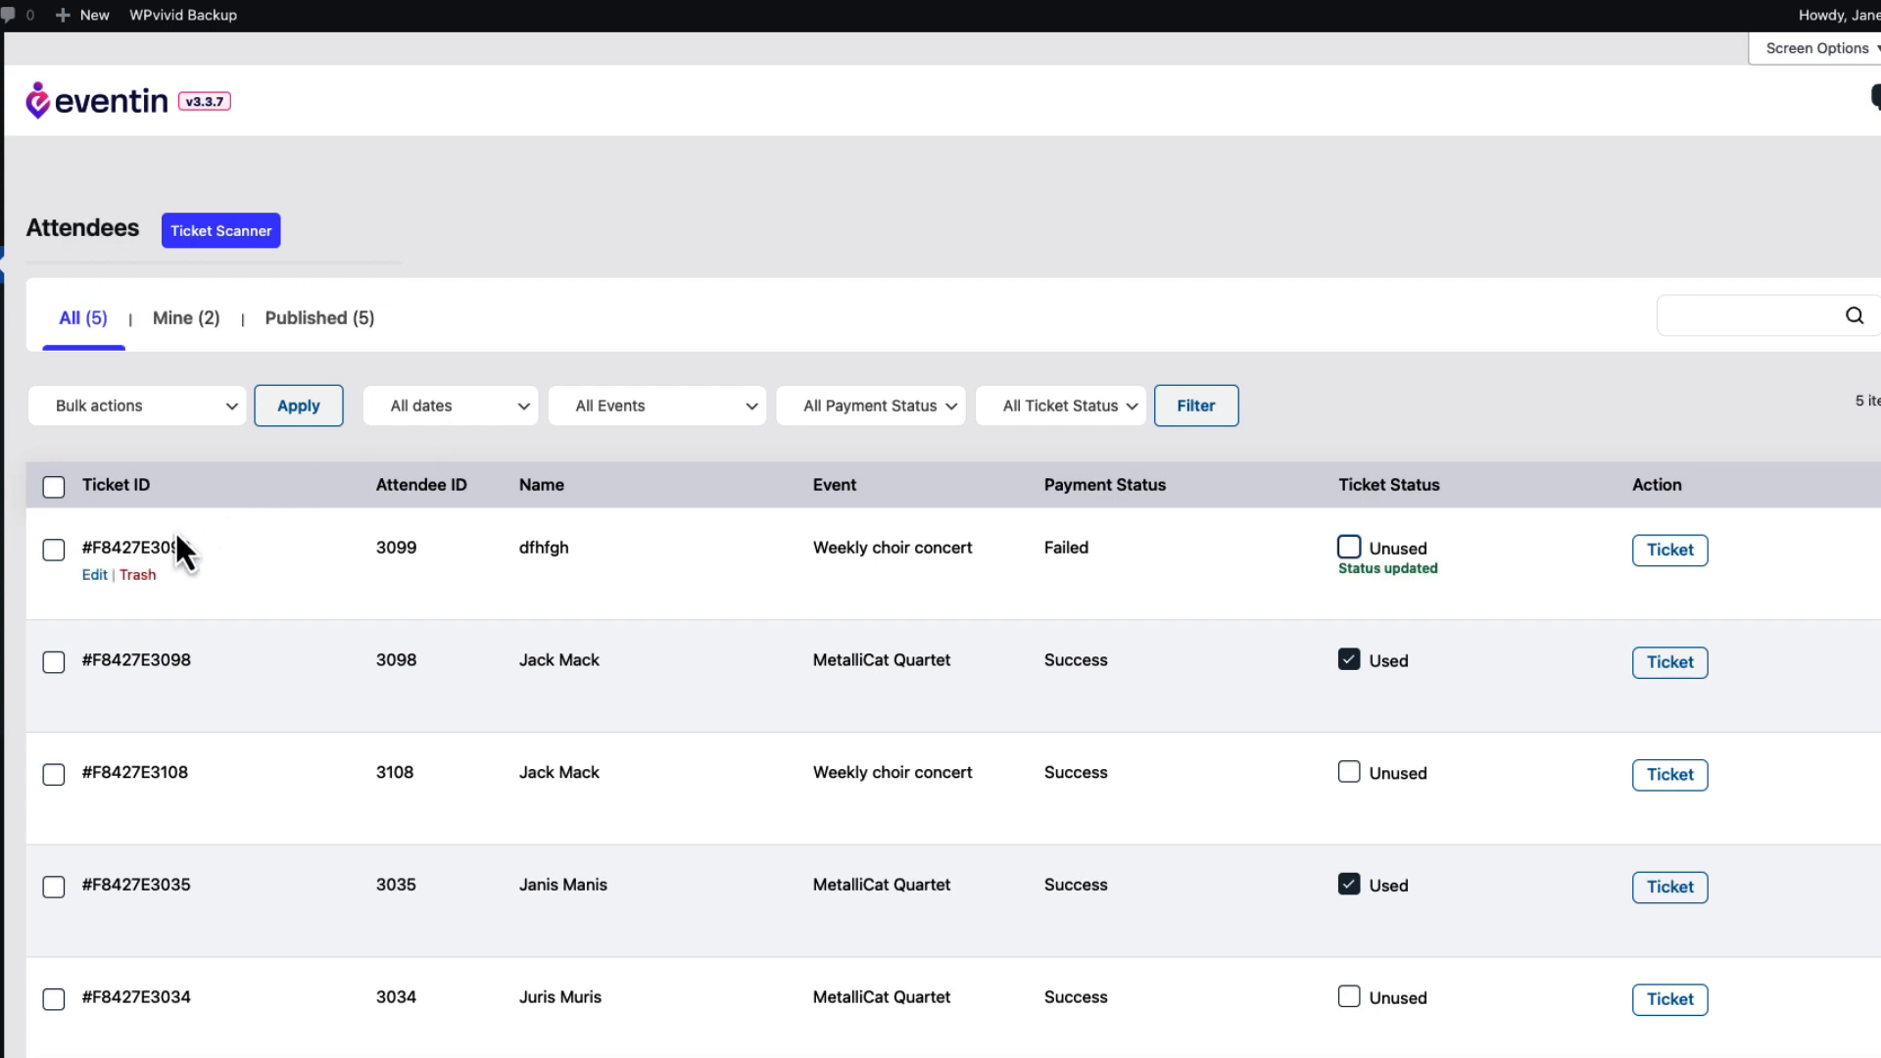
pyautogui.click(94, 576)
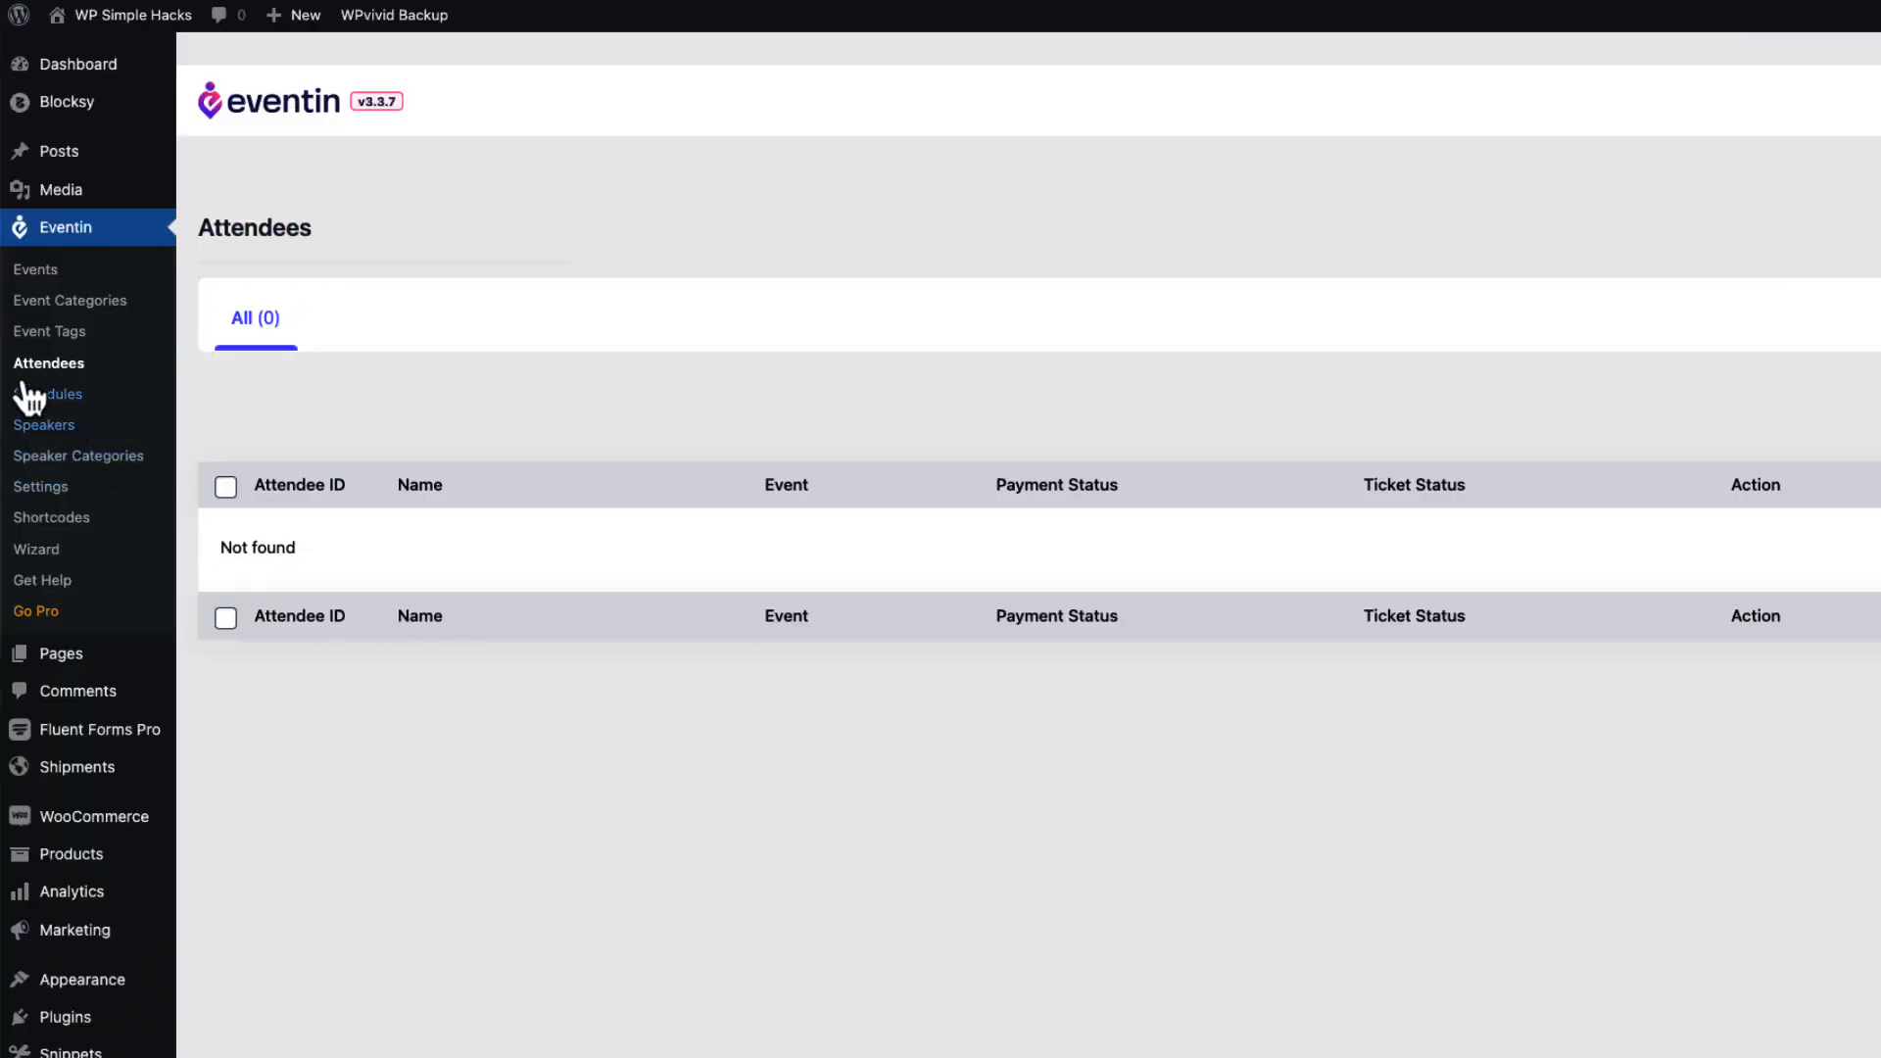
# Start a new schedule and set its date to 2022-10-17.
pyautogui.click(61, 397)
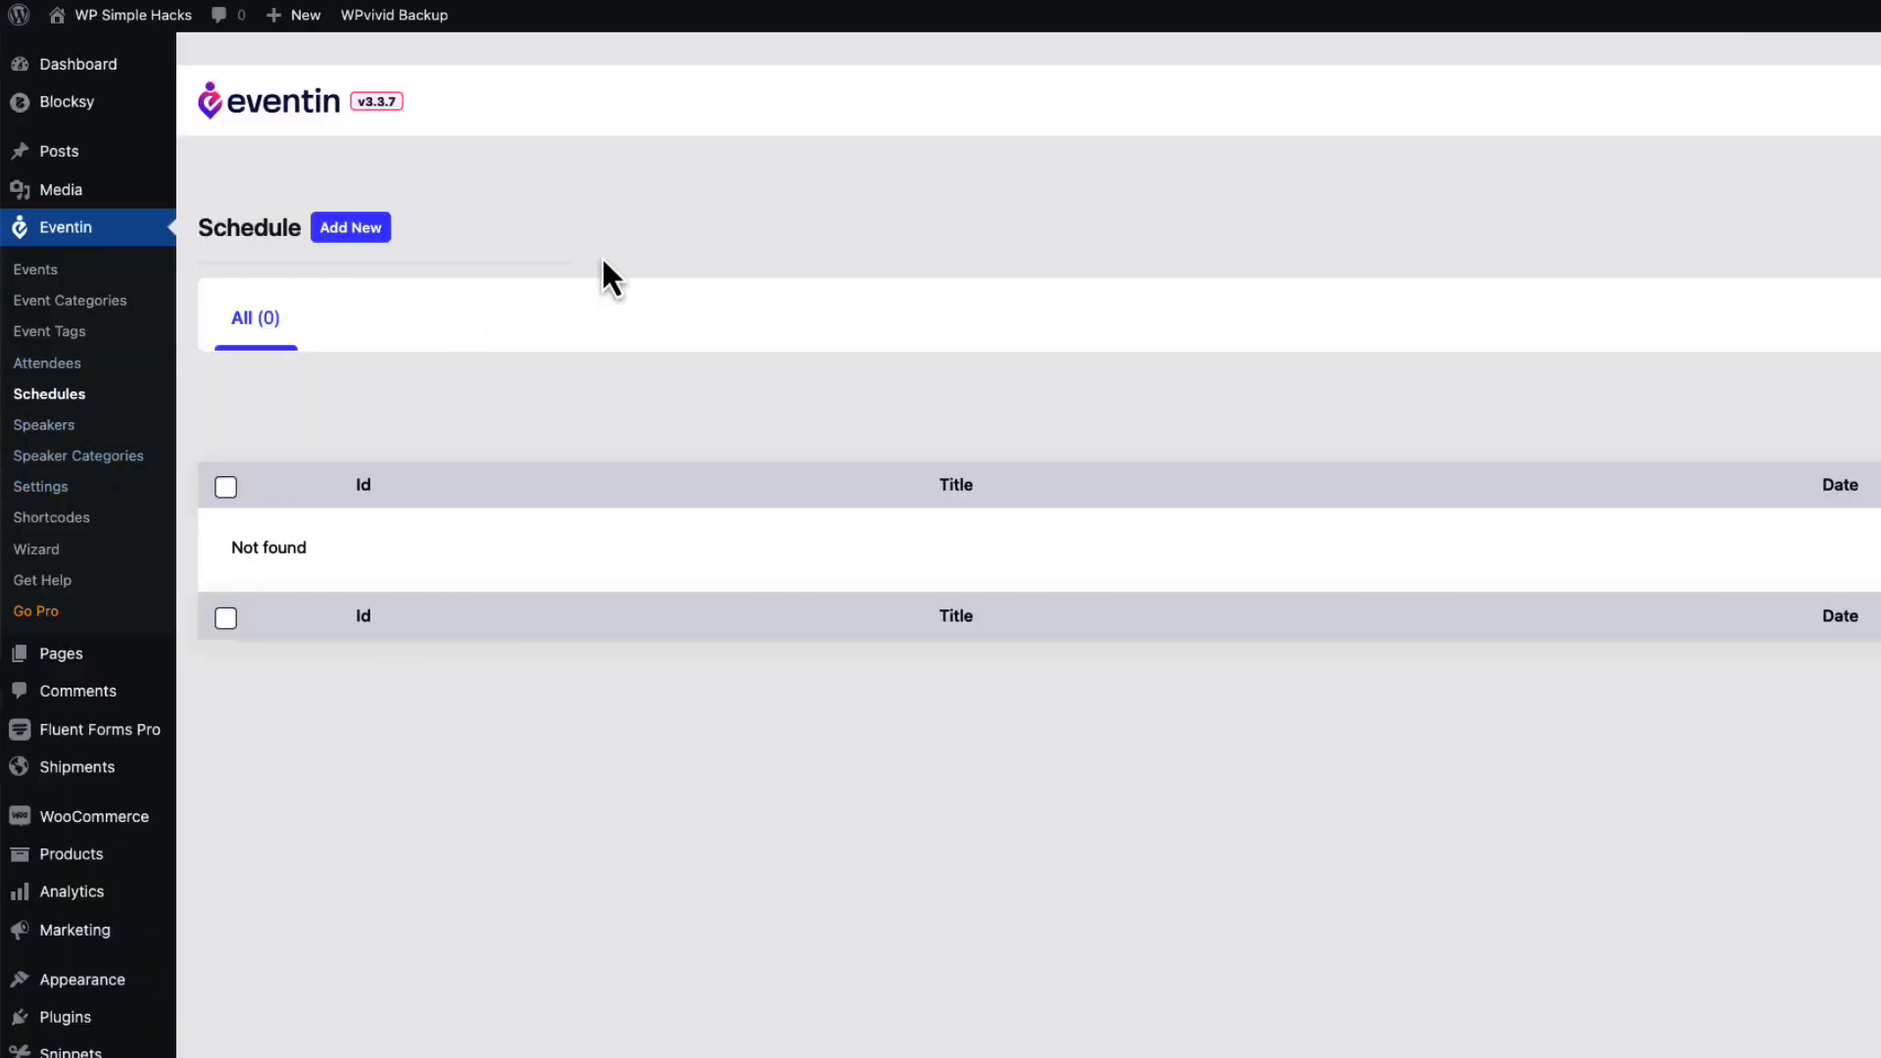
pyautogui.click(370, 240)
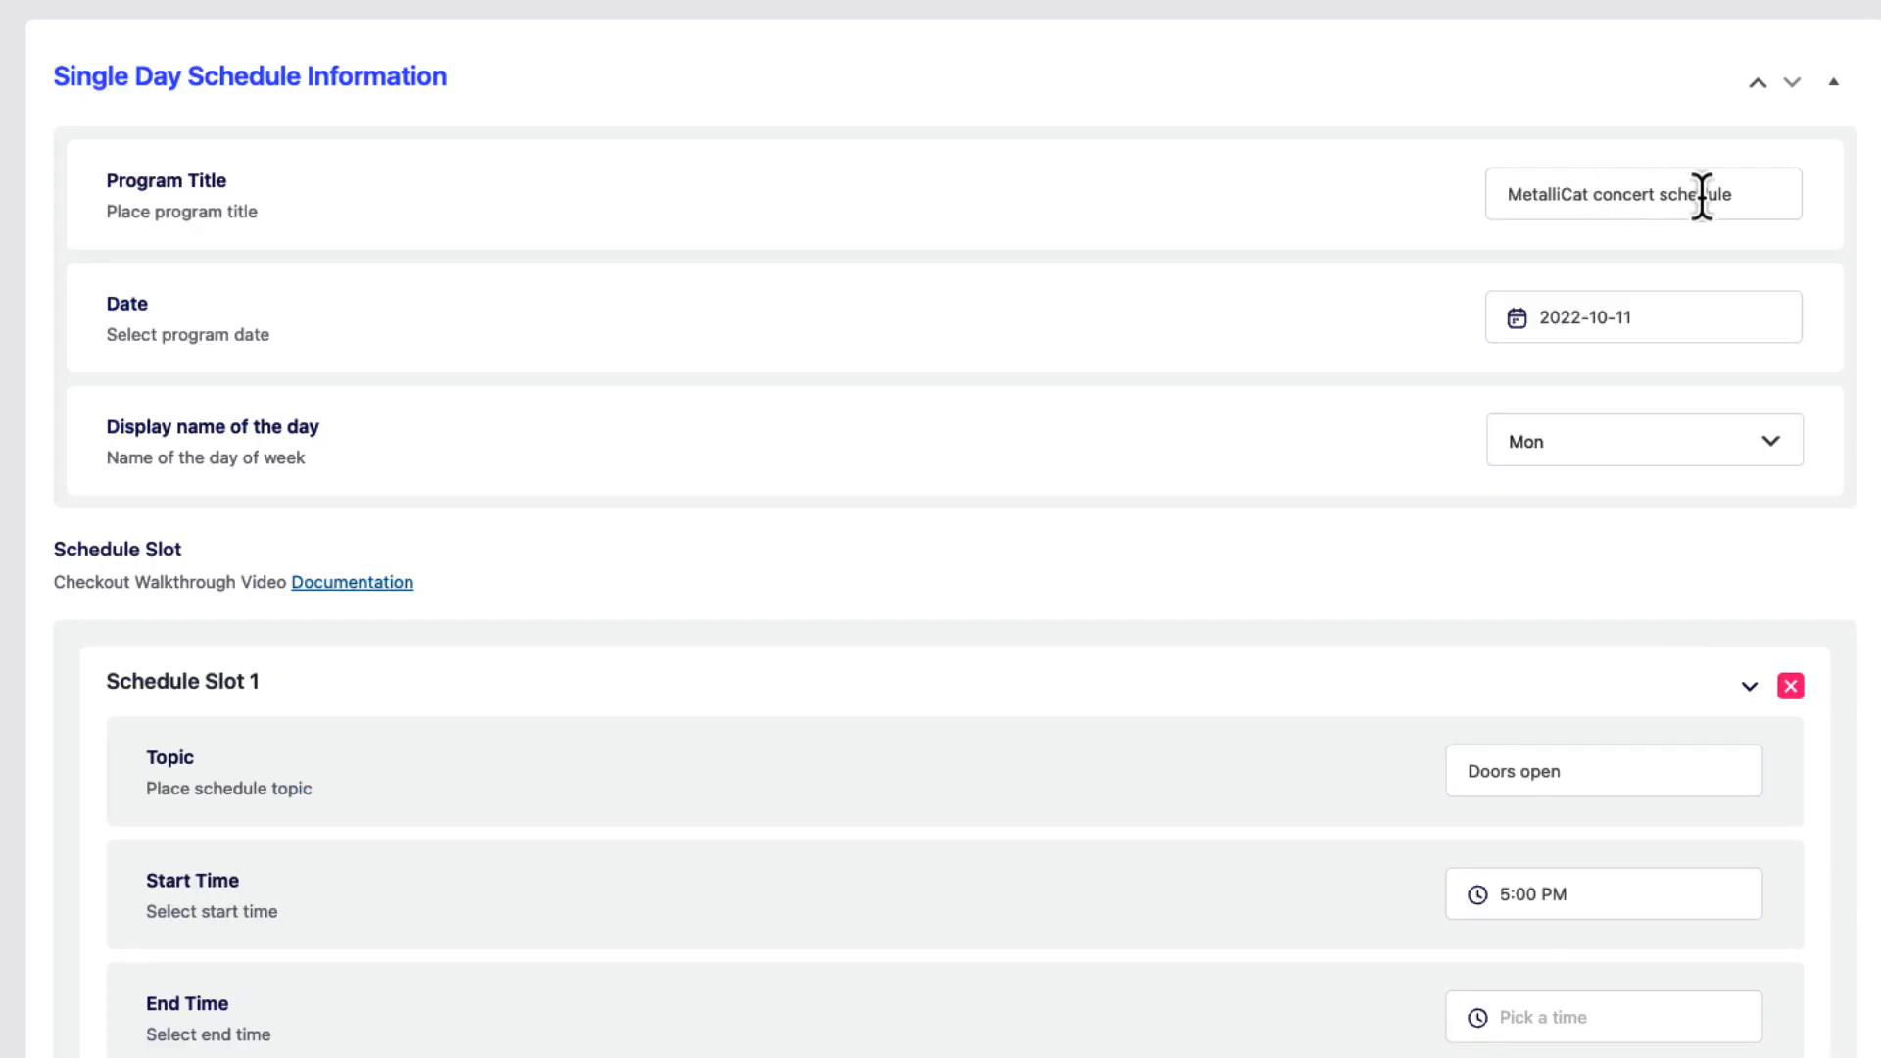
pyautogui.moveTo(1747, 194); pyautogui.dragTo(1470, 195)
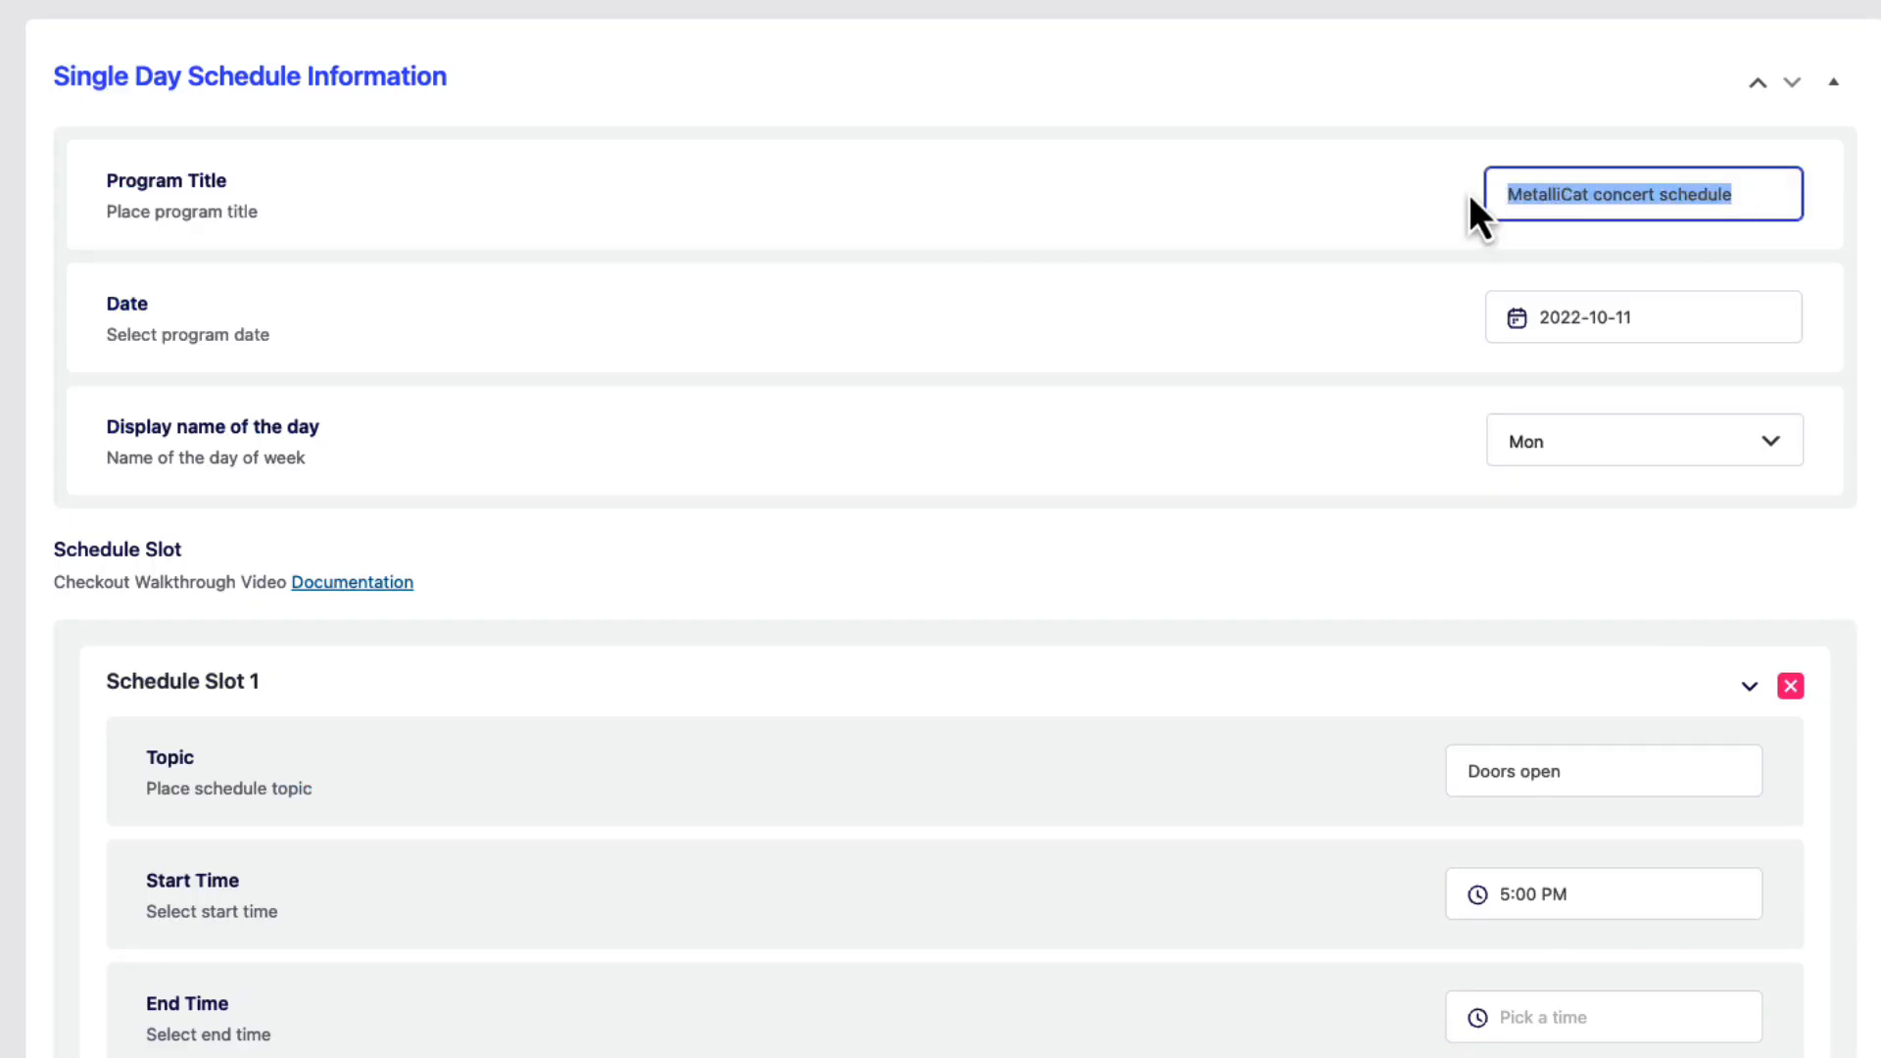
pyautogui.click(1631, 323)
pyautogui.click(1573, 613)
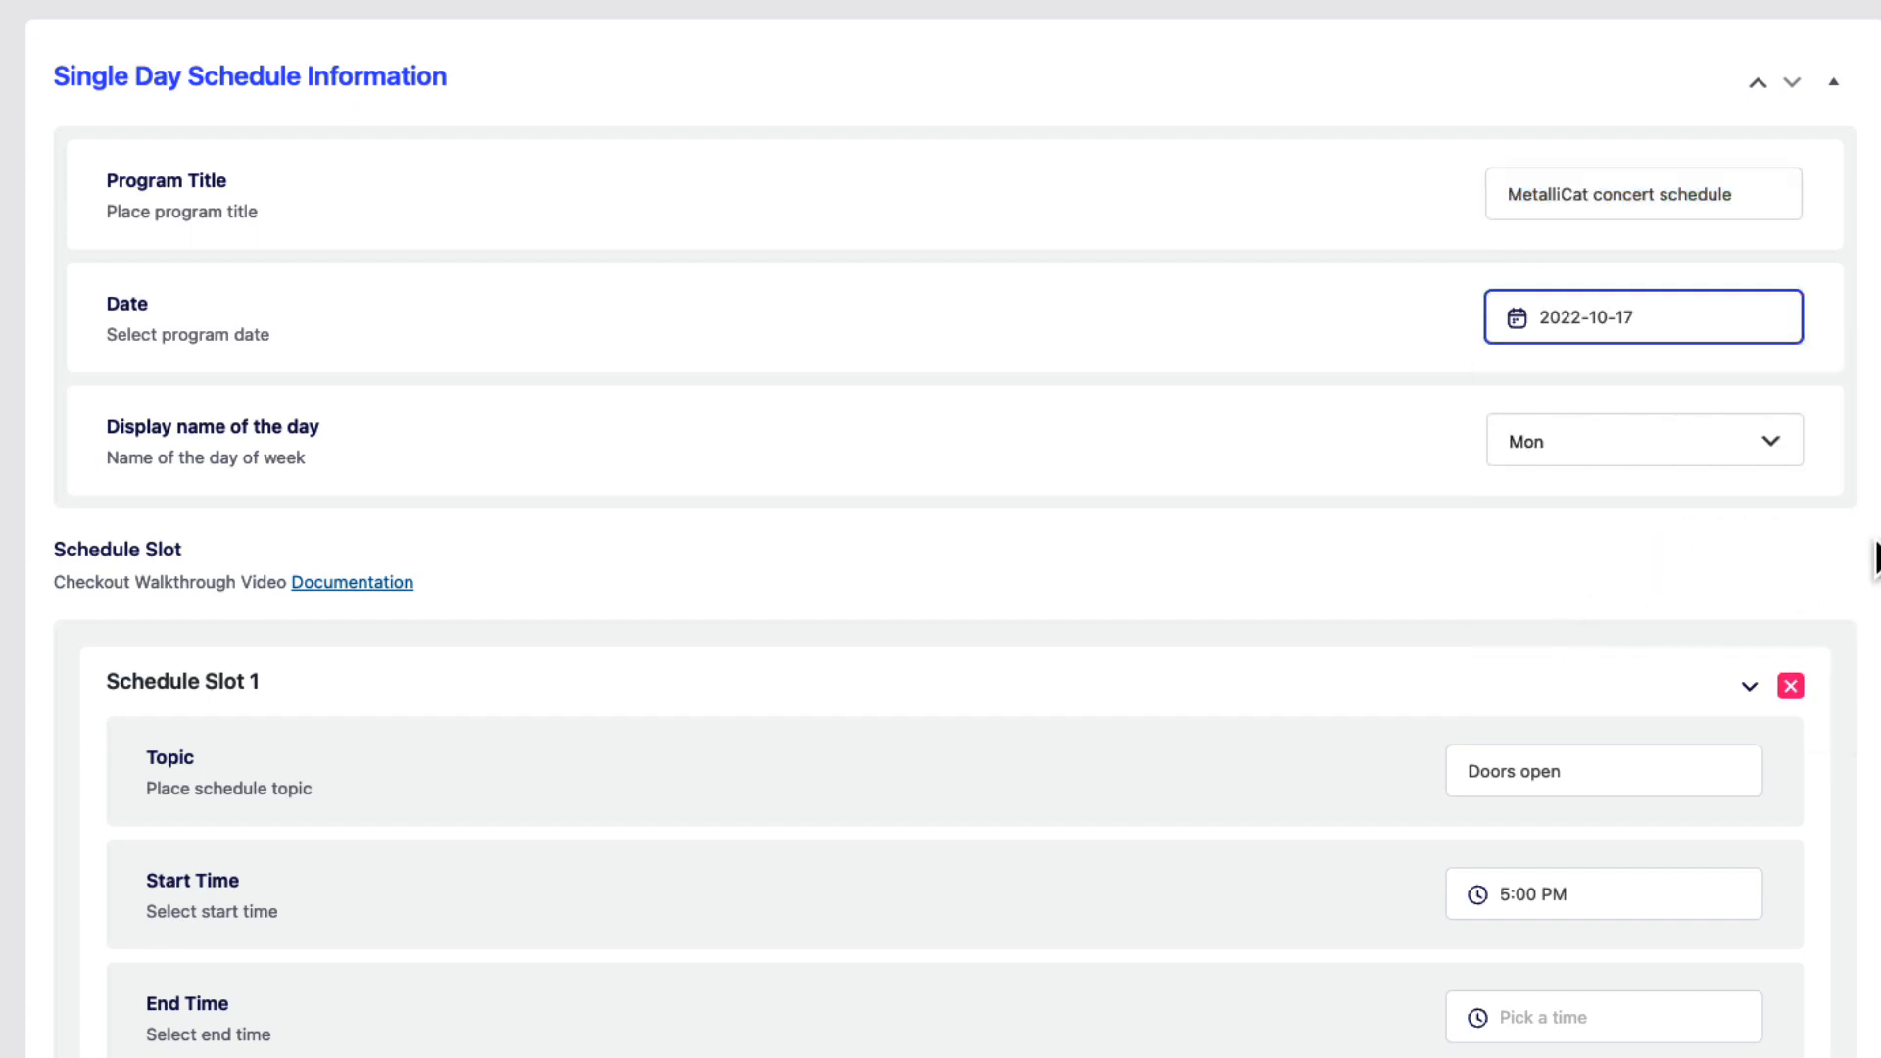
pyautogui.scroll(-2, 1607, 470)
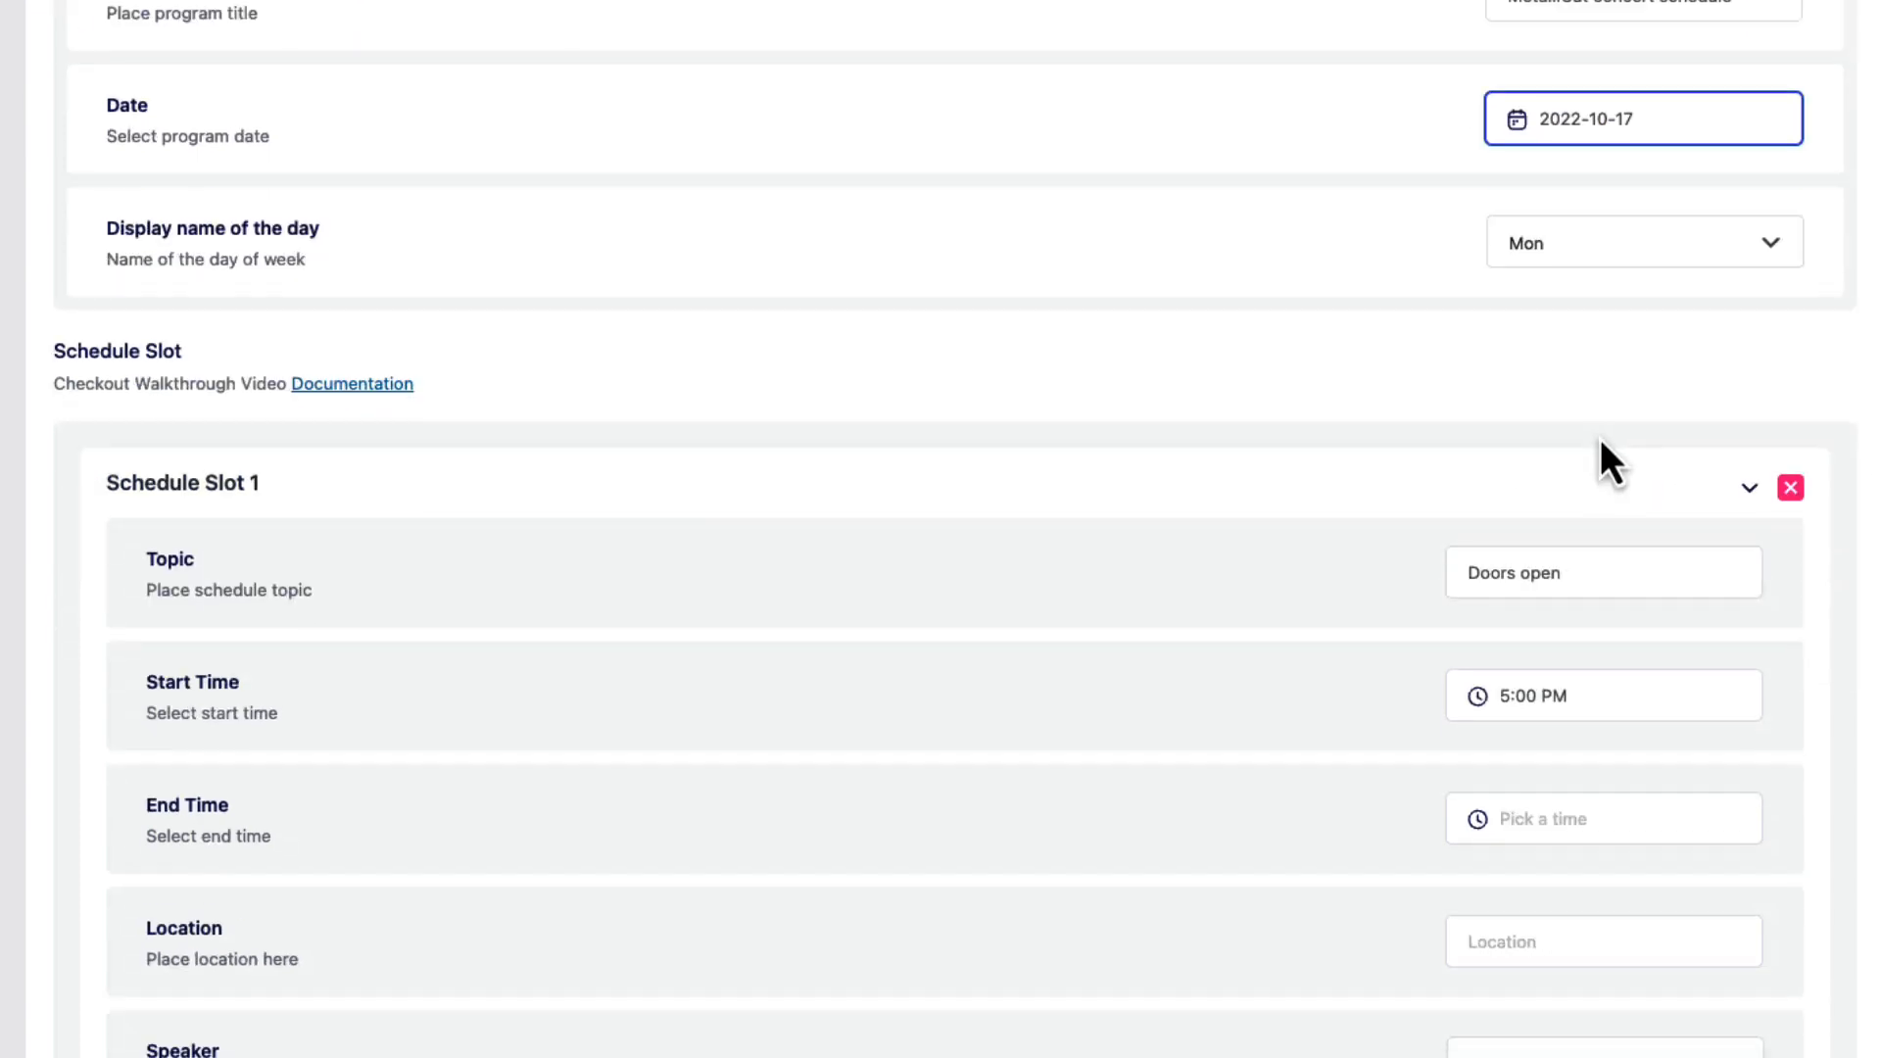
pyautogui.scroll(-4, 1540, 303)
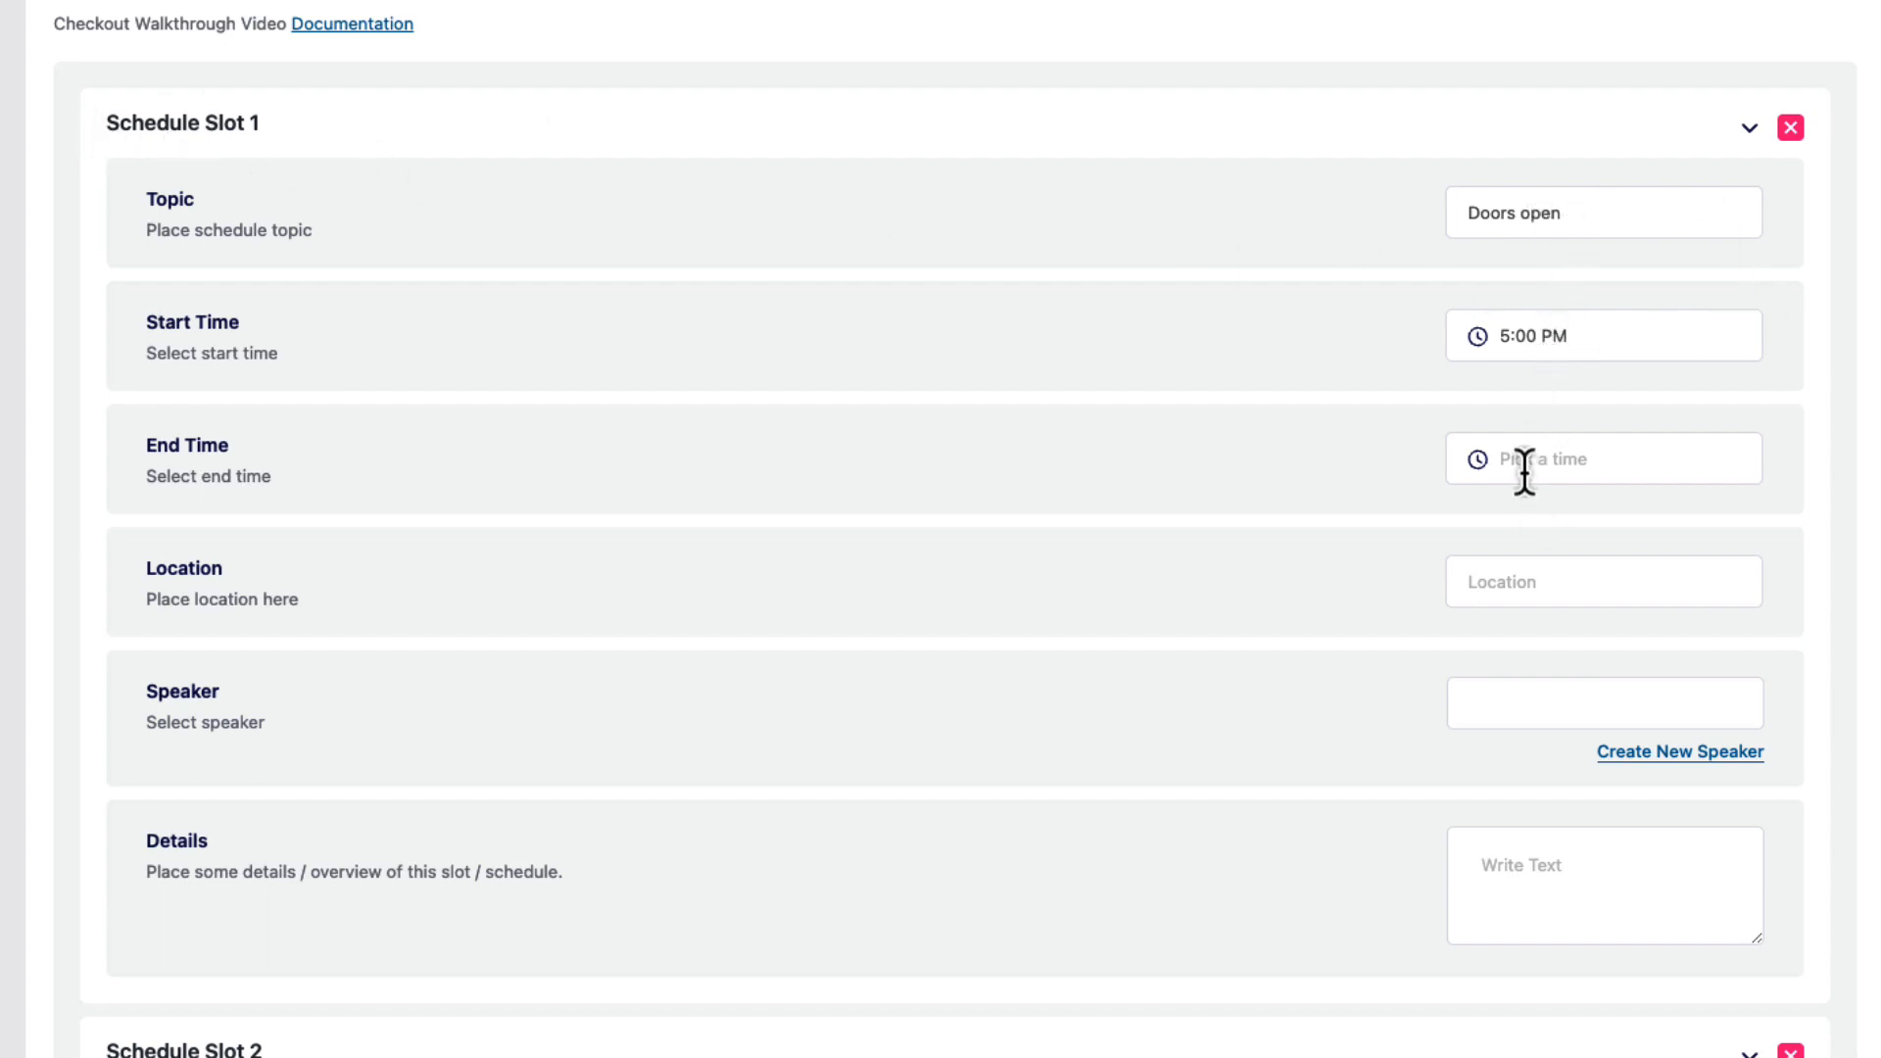
pyautogui.scroll(-4, 1529, 475)
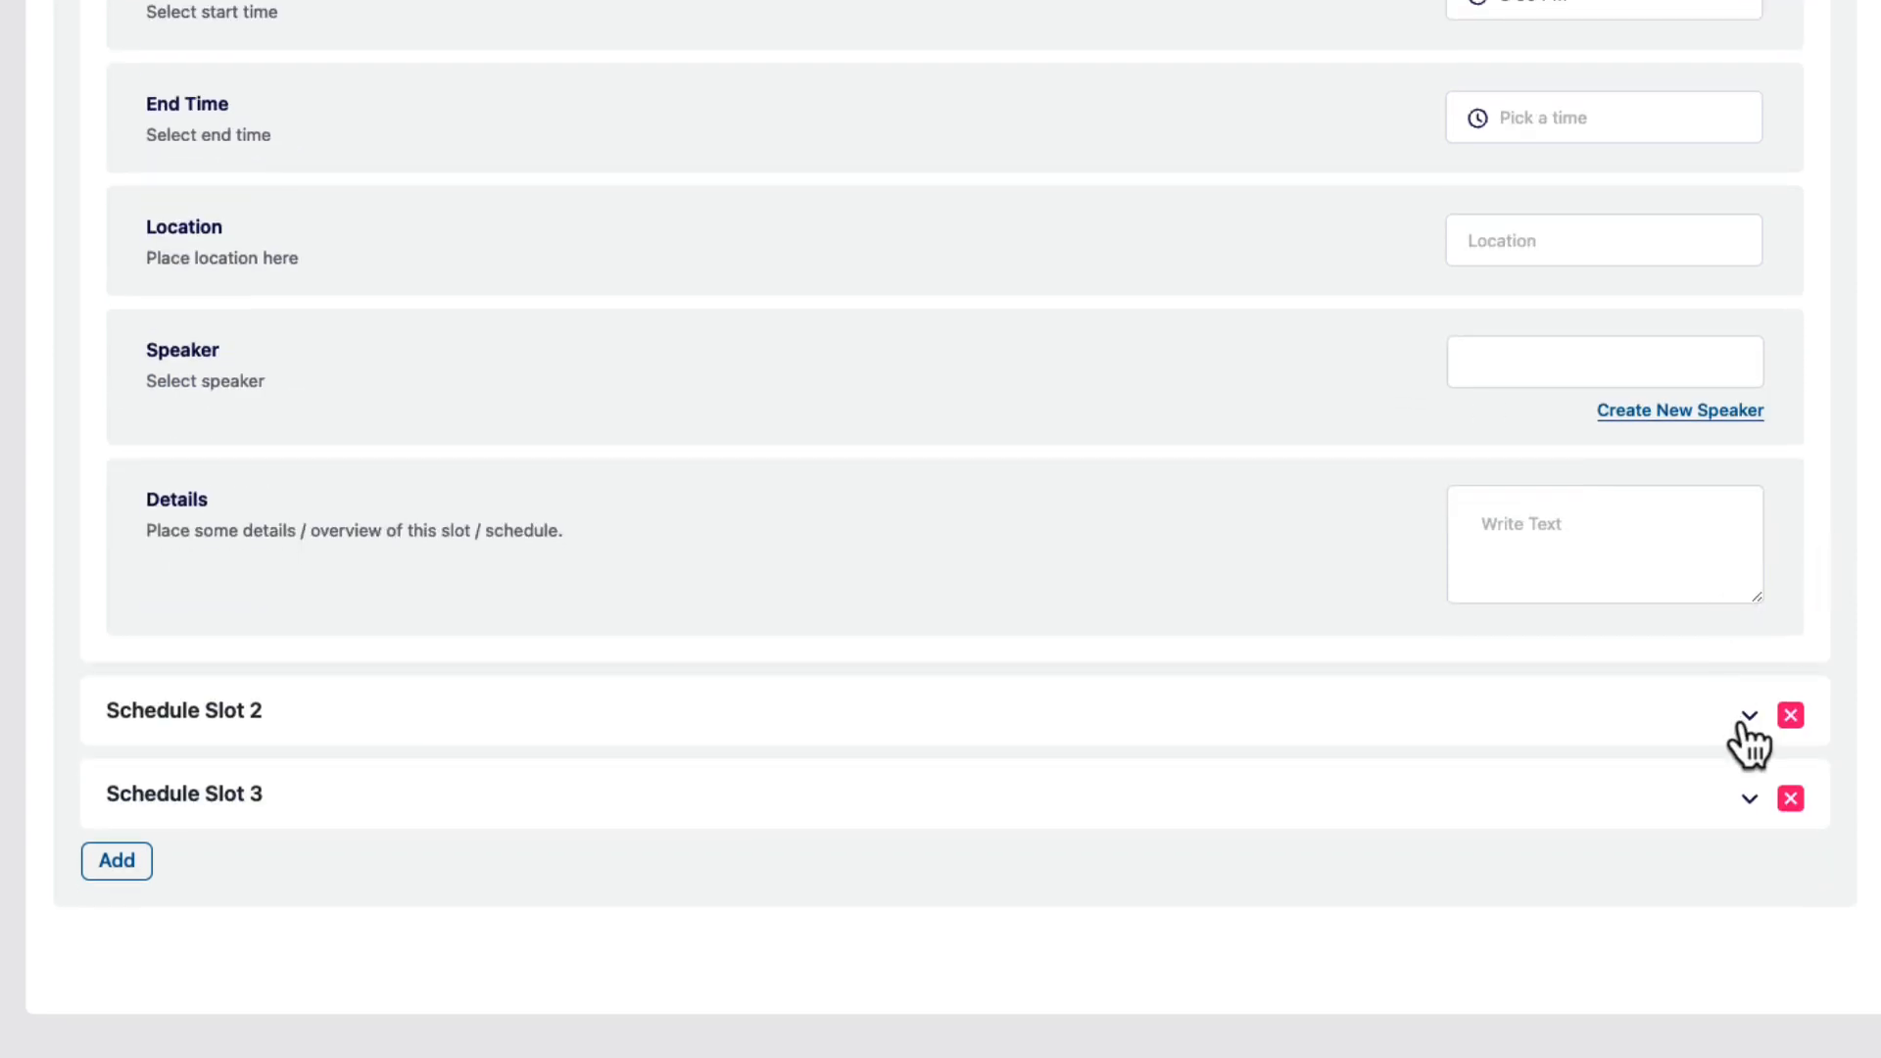
# Review Schedule Slot 2 'Opening act: MetalliDog' and Slot 3 'MetalliCat Quartet concert'.
pyautogui.click(1746, 714)
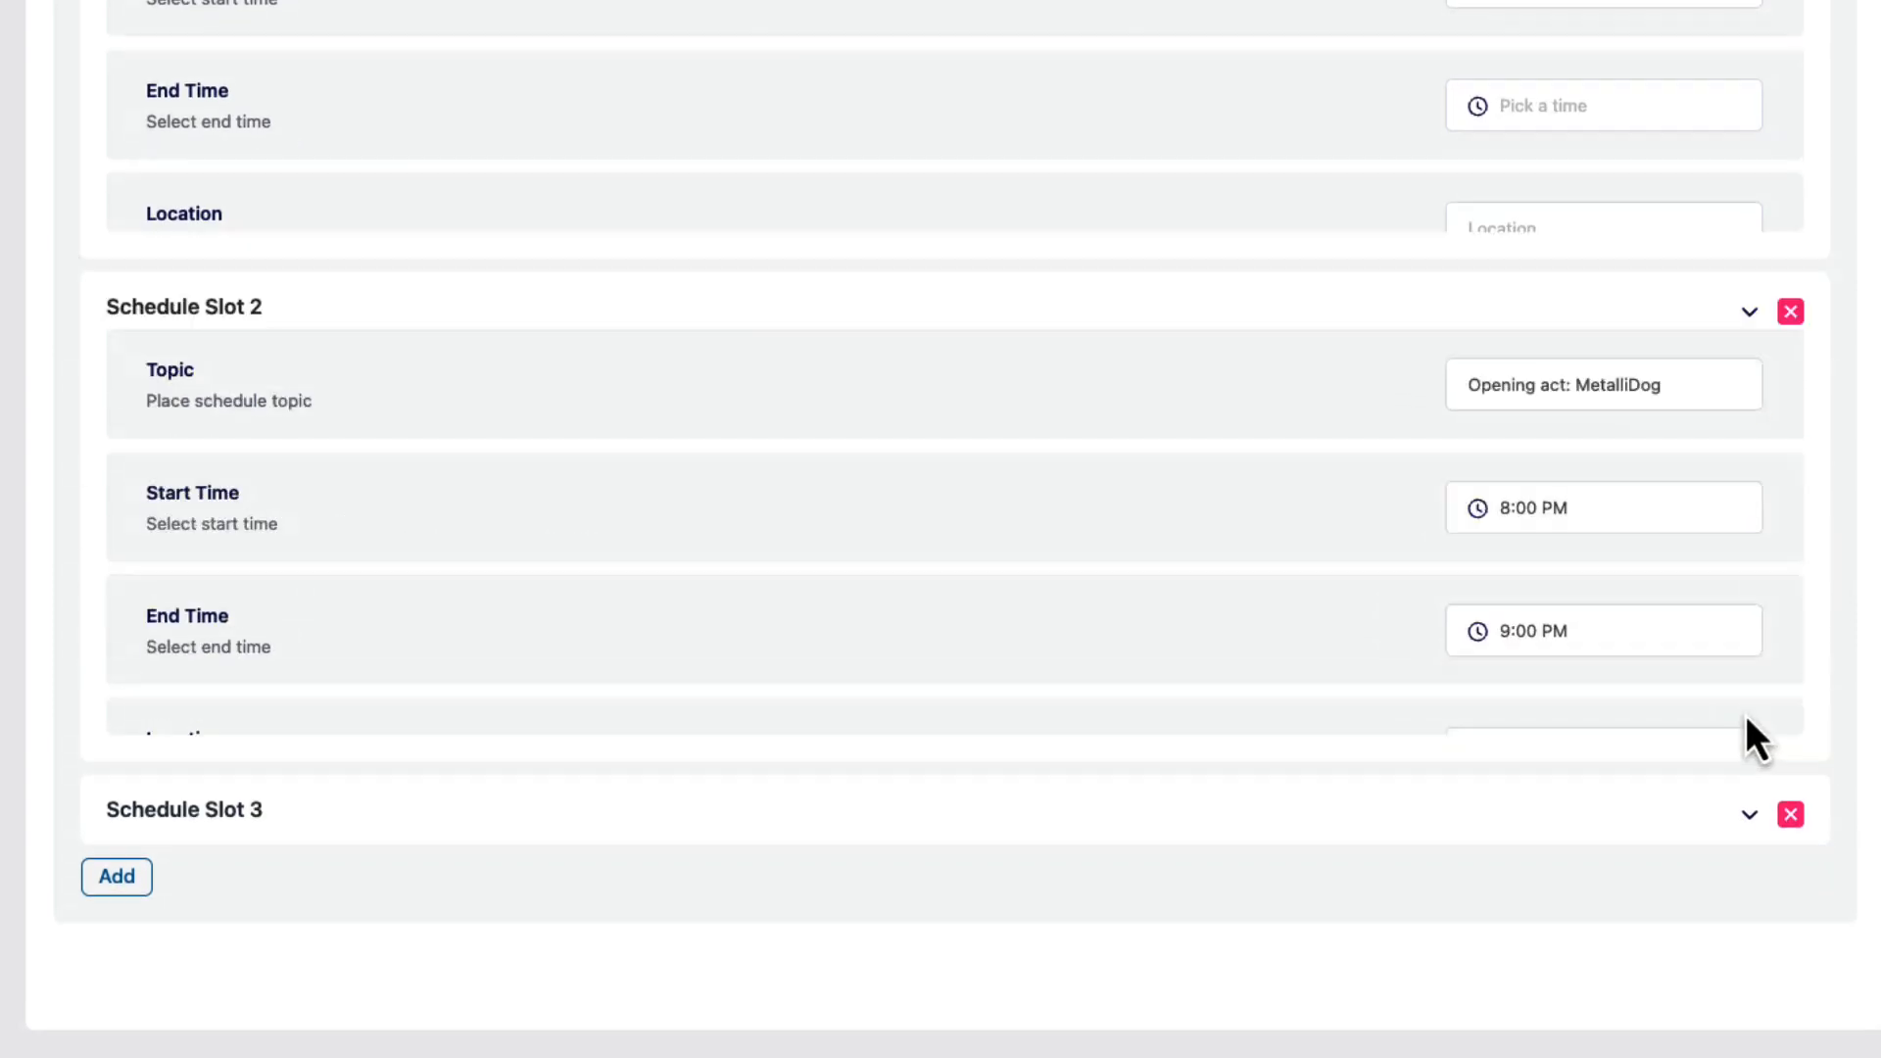
pyautogui.scroll(3, 970, 245)
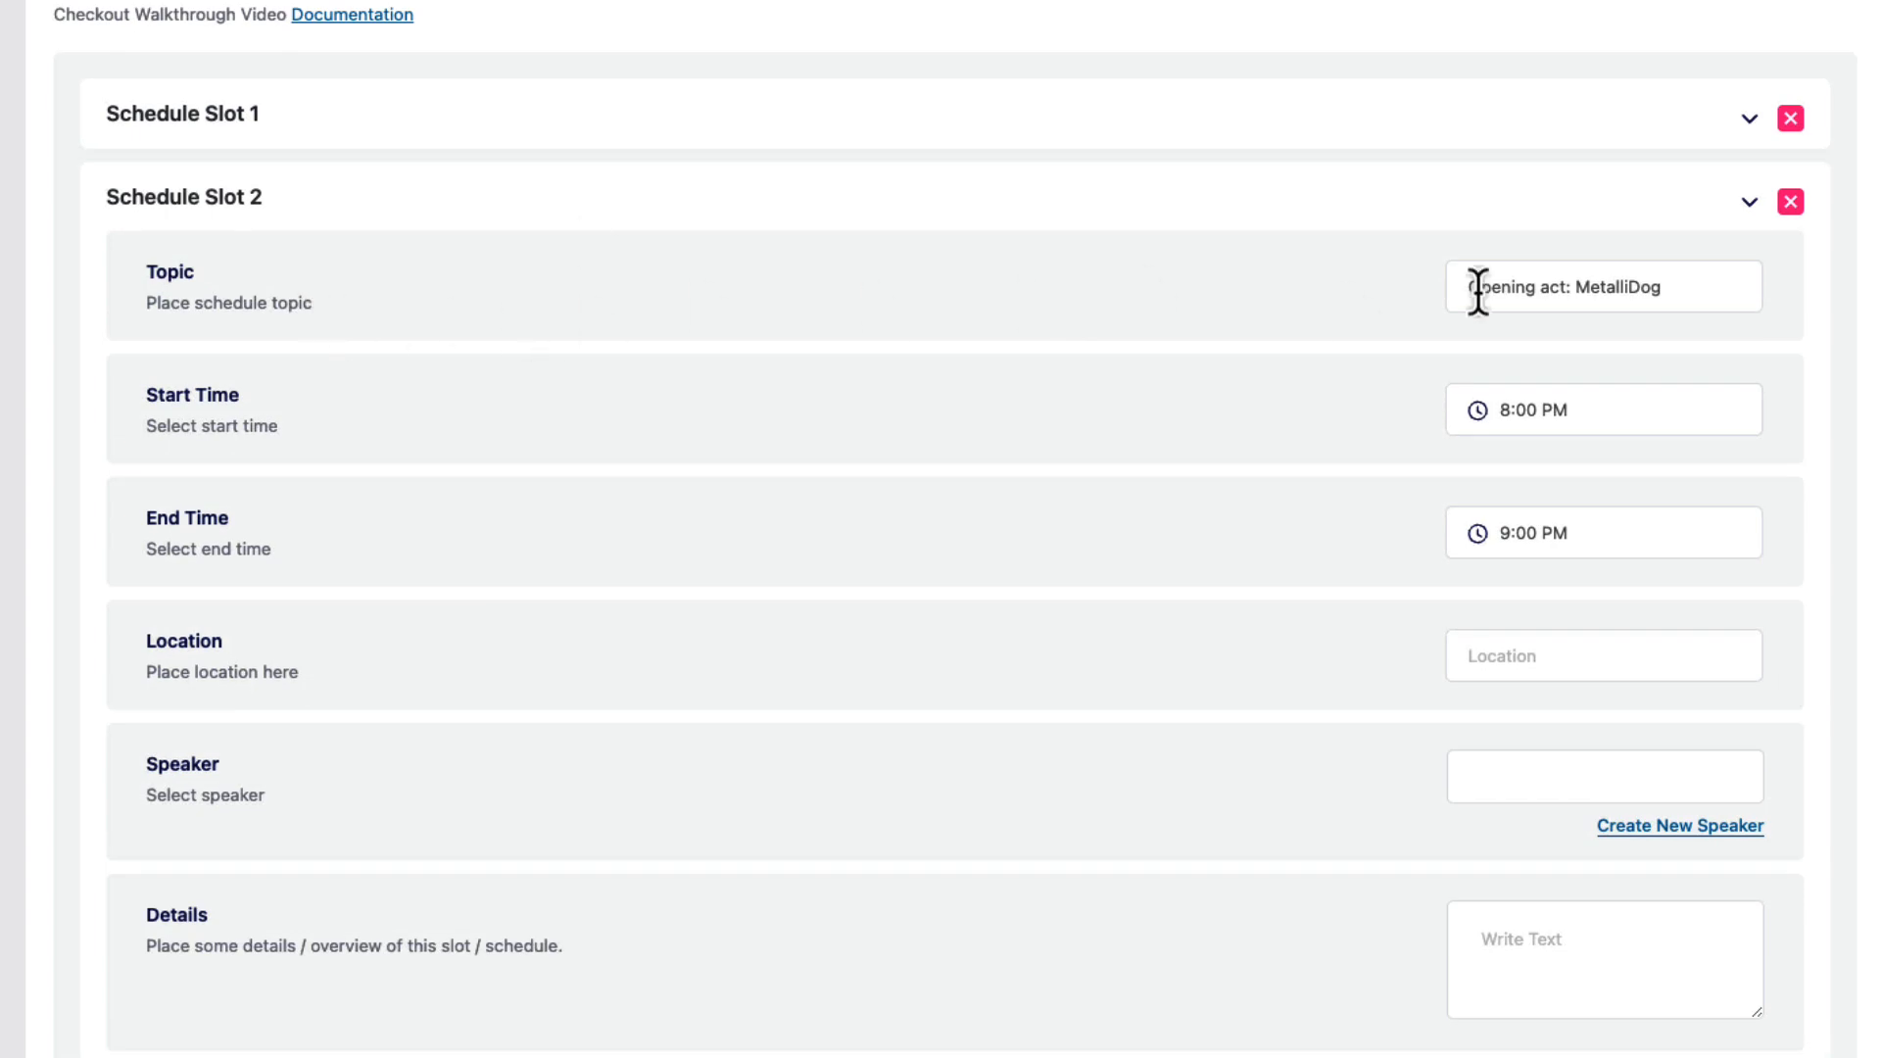
pyautogui.moveTo(1670, 286); pyautogui.dragTo(1561, 294)
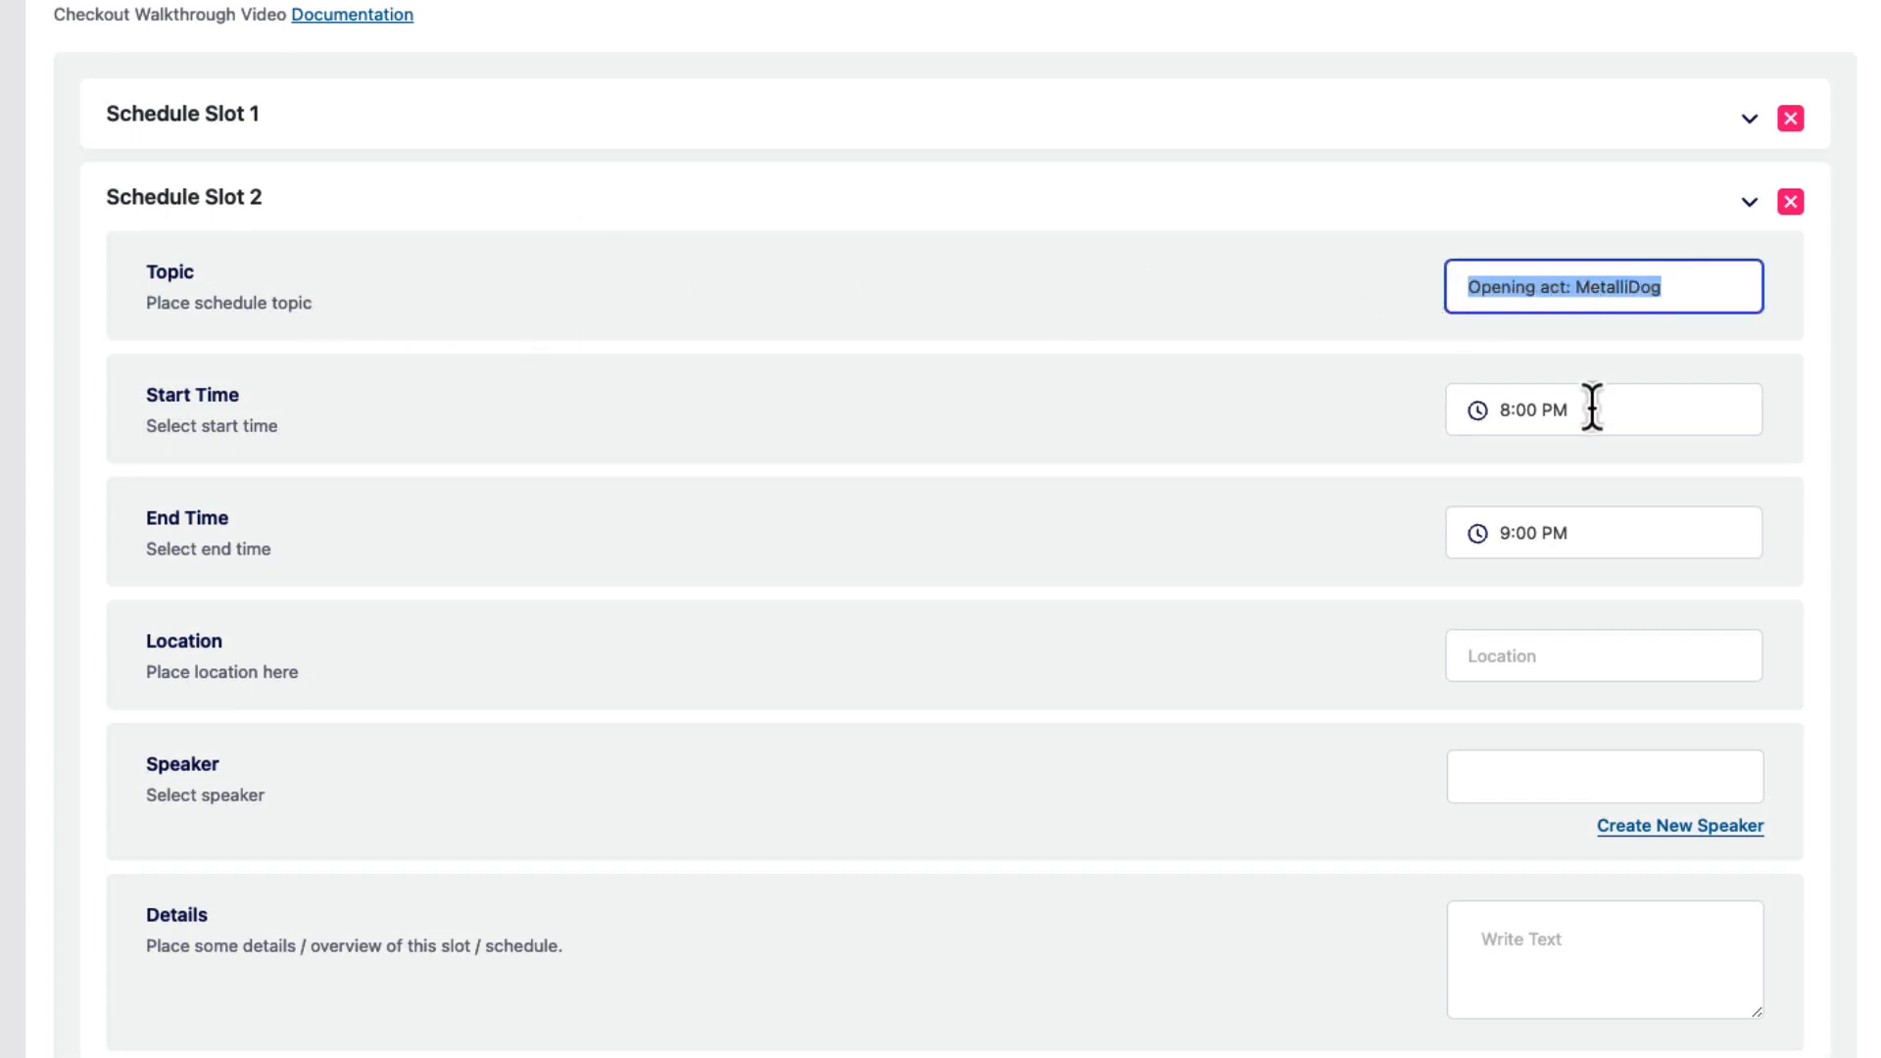
pyautogui.moveTo(1588, 410); pyautogui.dragTo(1463, 413)
pyautogui.click(1686, 502)
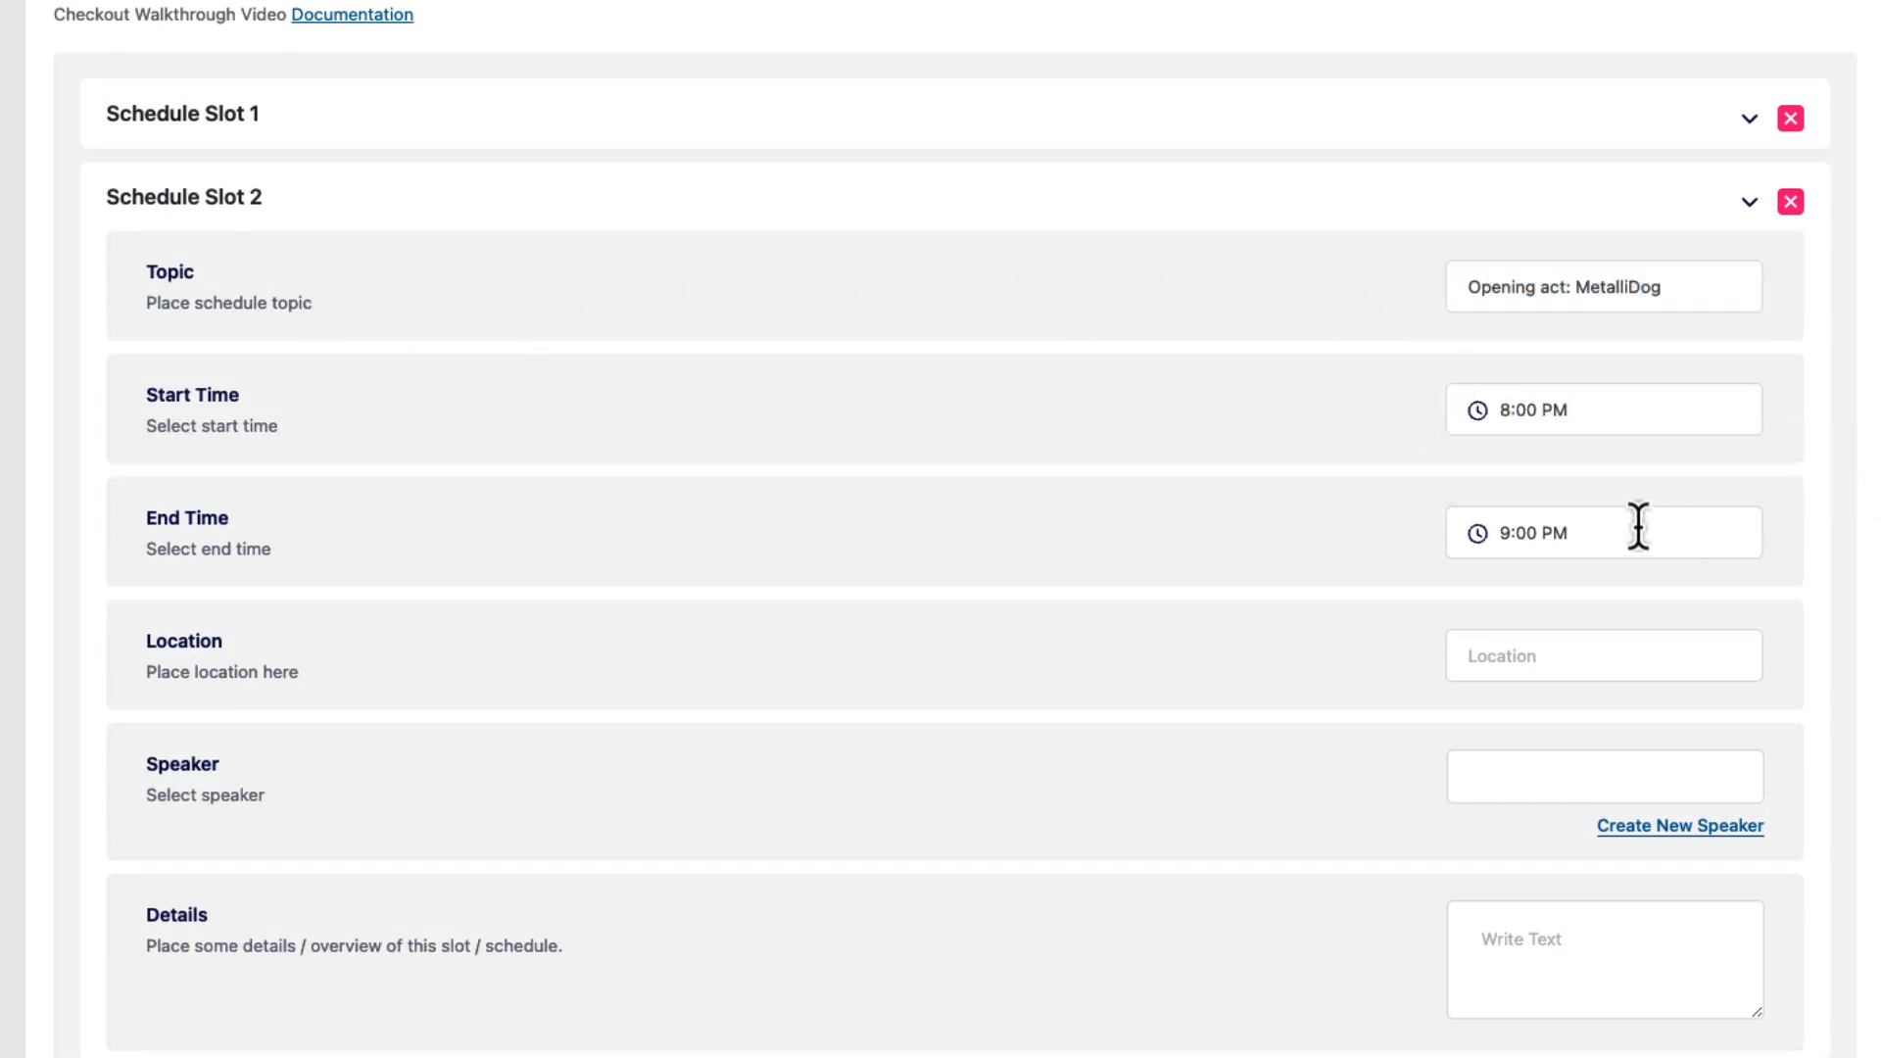
pyautogui.scroll(-3, 1832, 548)
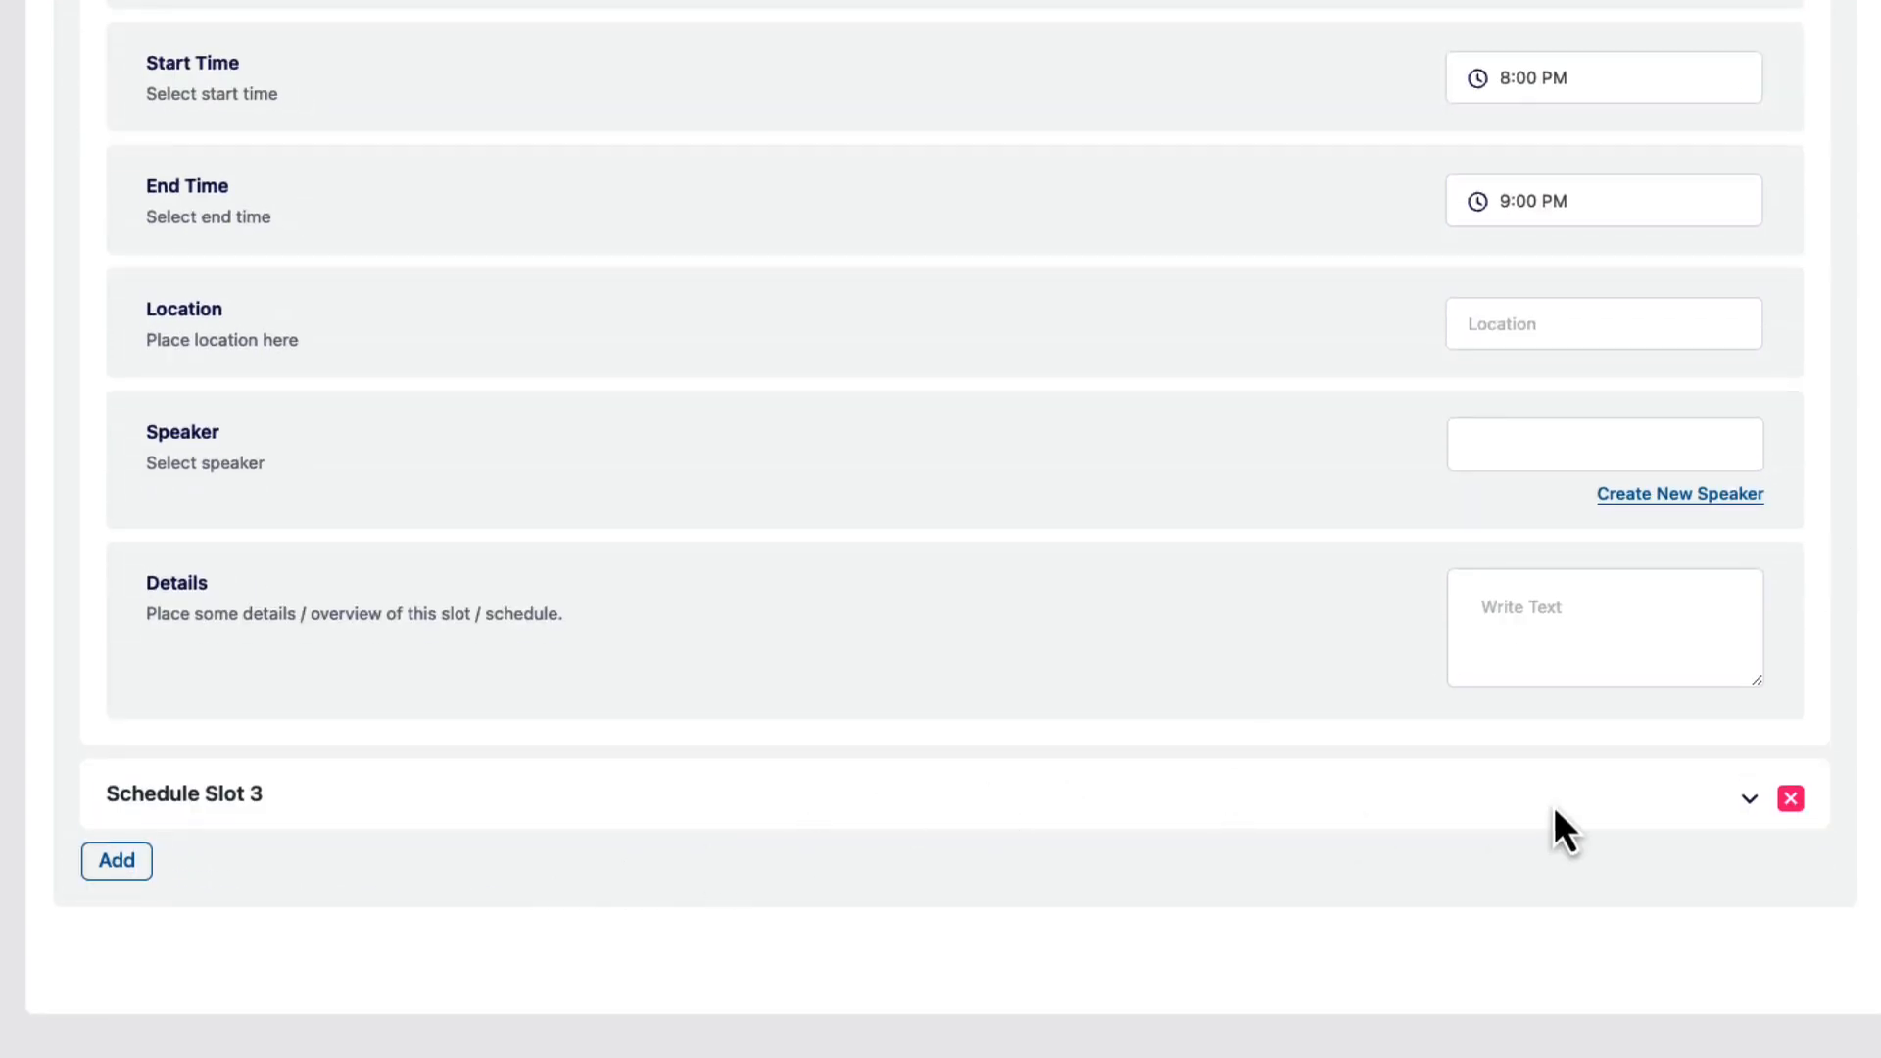
pyautogui.click(1746, 798)
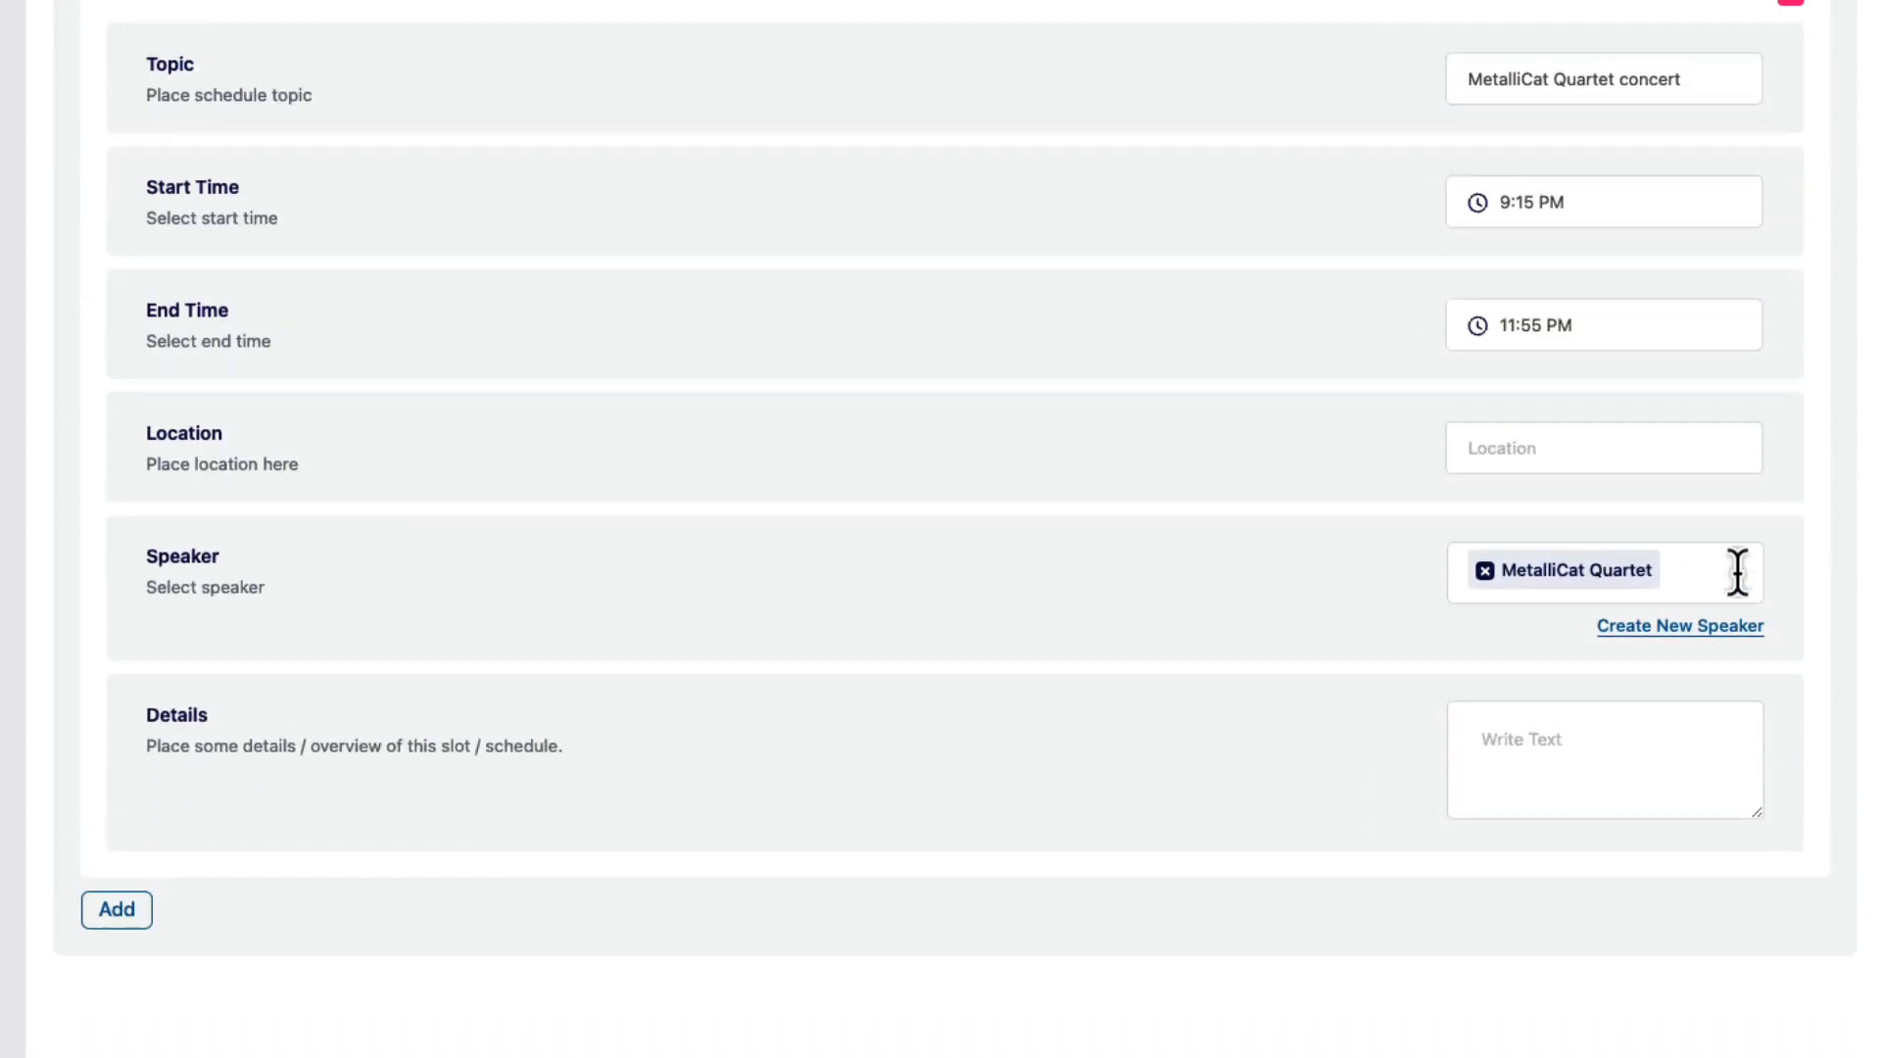
pyautogui.moveTo(1703, 81); pyautogui.dragTo(1449, 80)
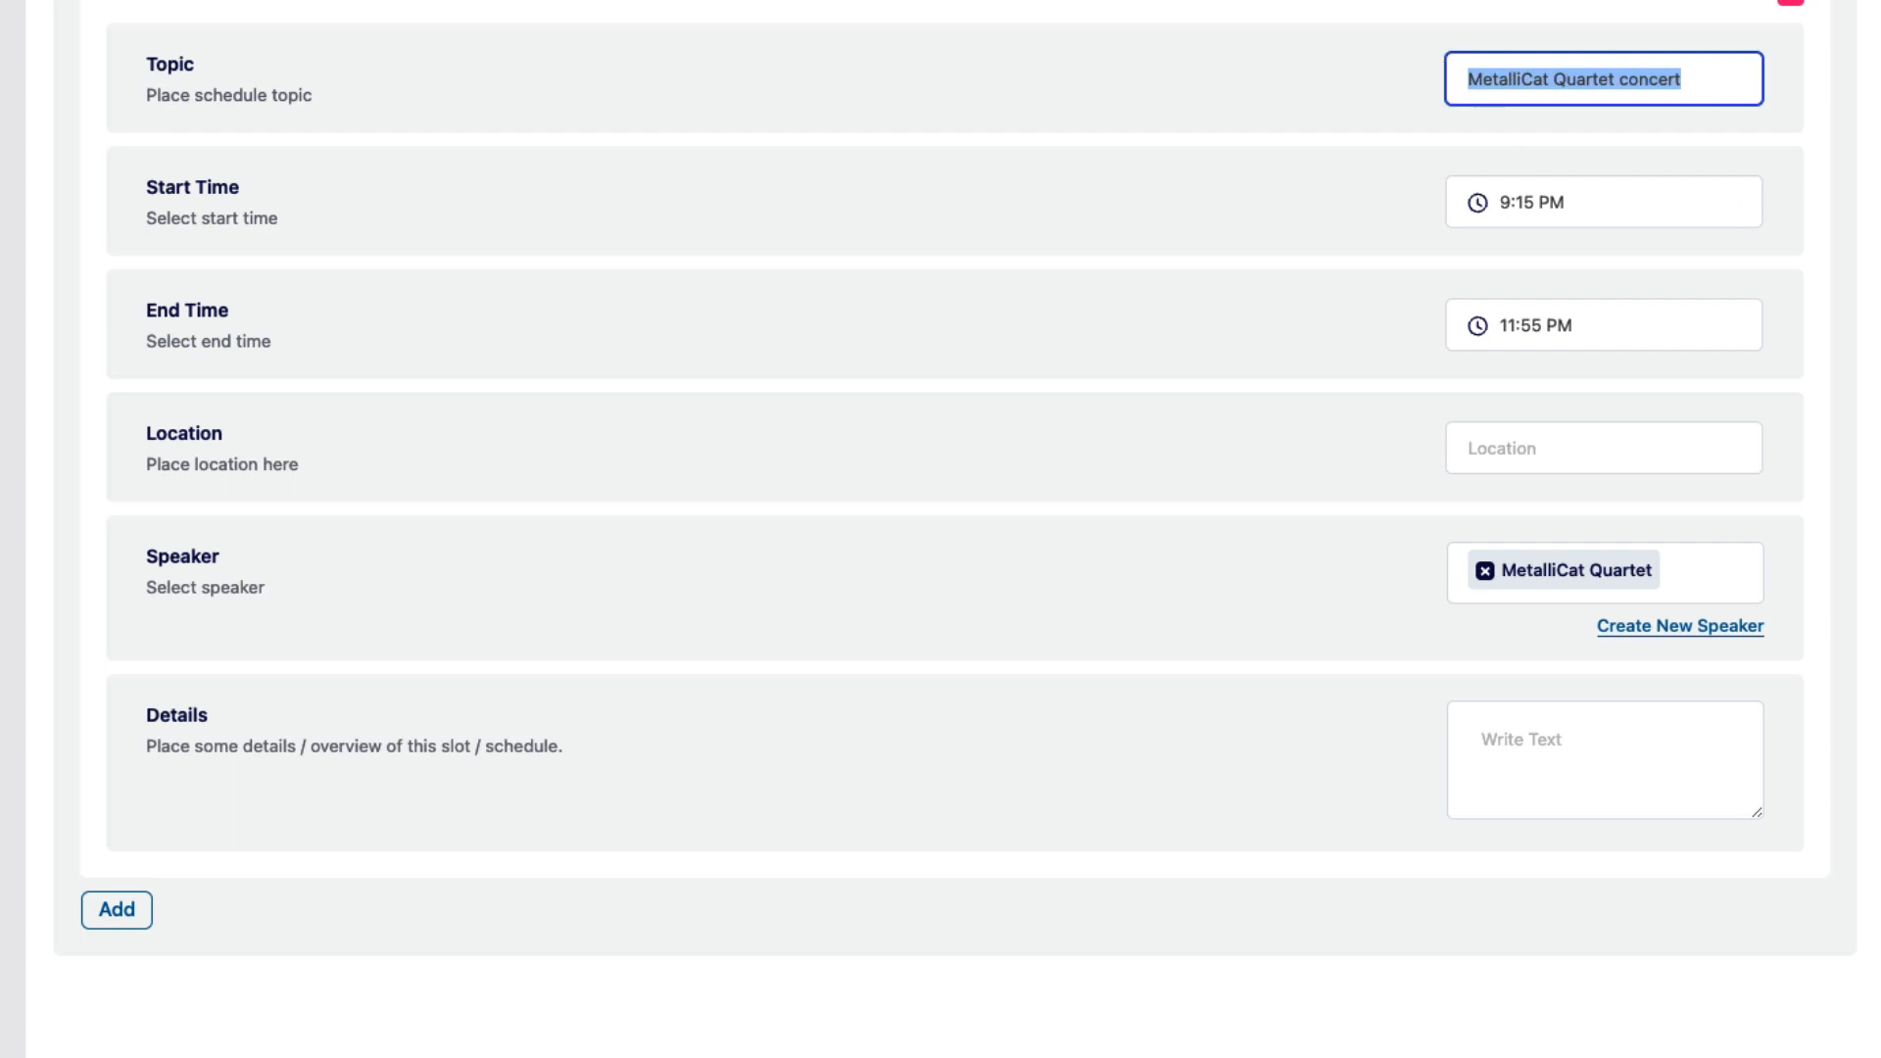
pyautogui.scroll(-1, 1749, 525)
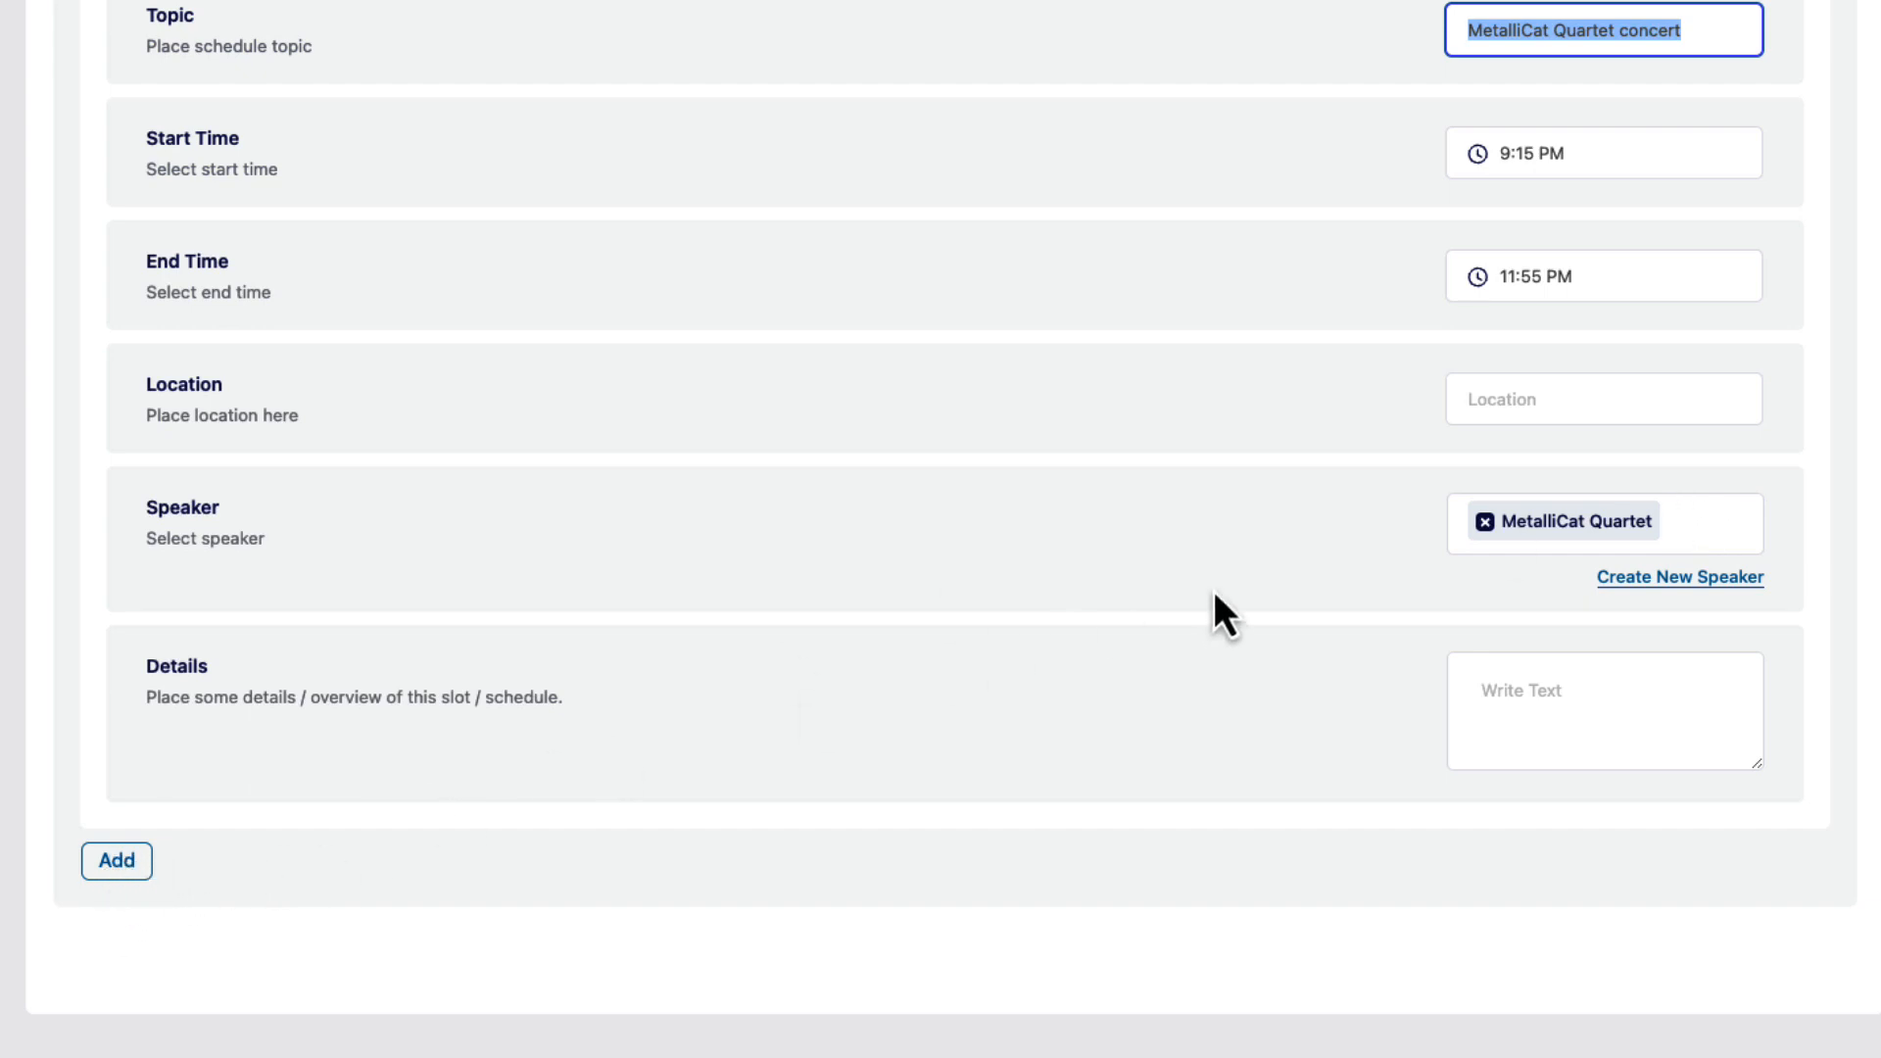
pyautogui.scroll(10, 1214, 591)
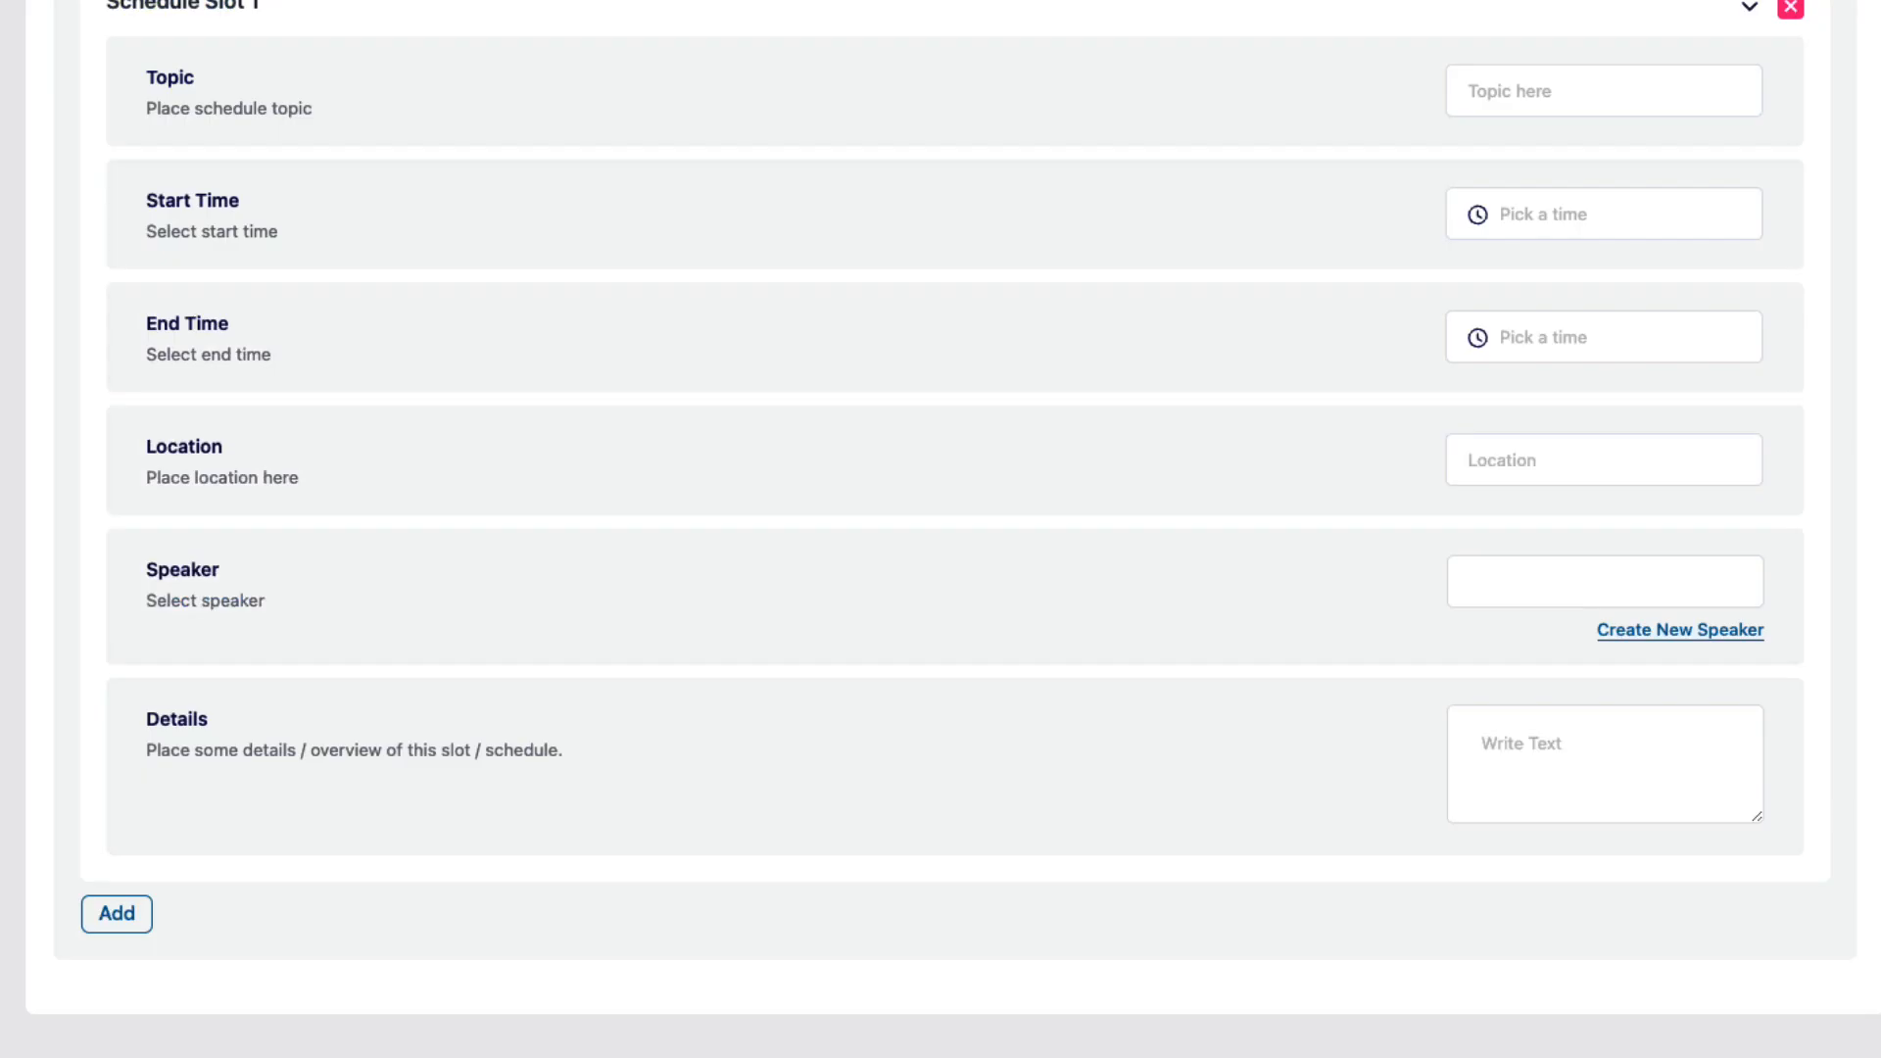
pyautogui.scroll(8, 1729, 84)
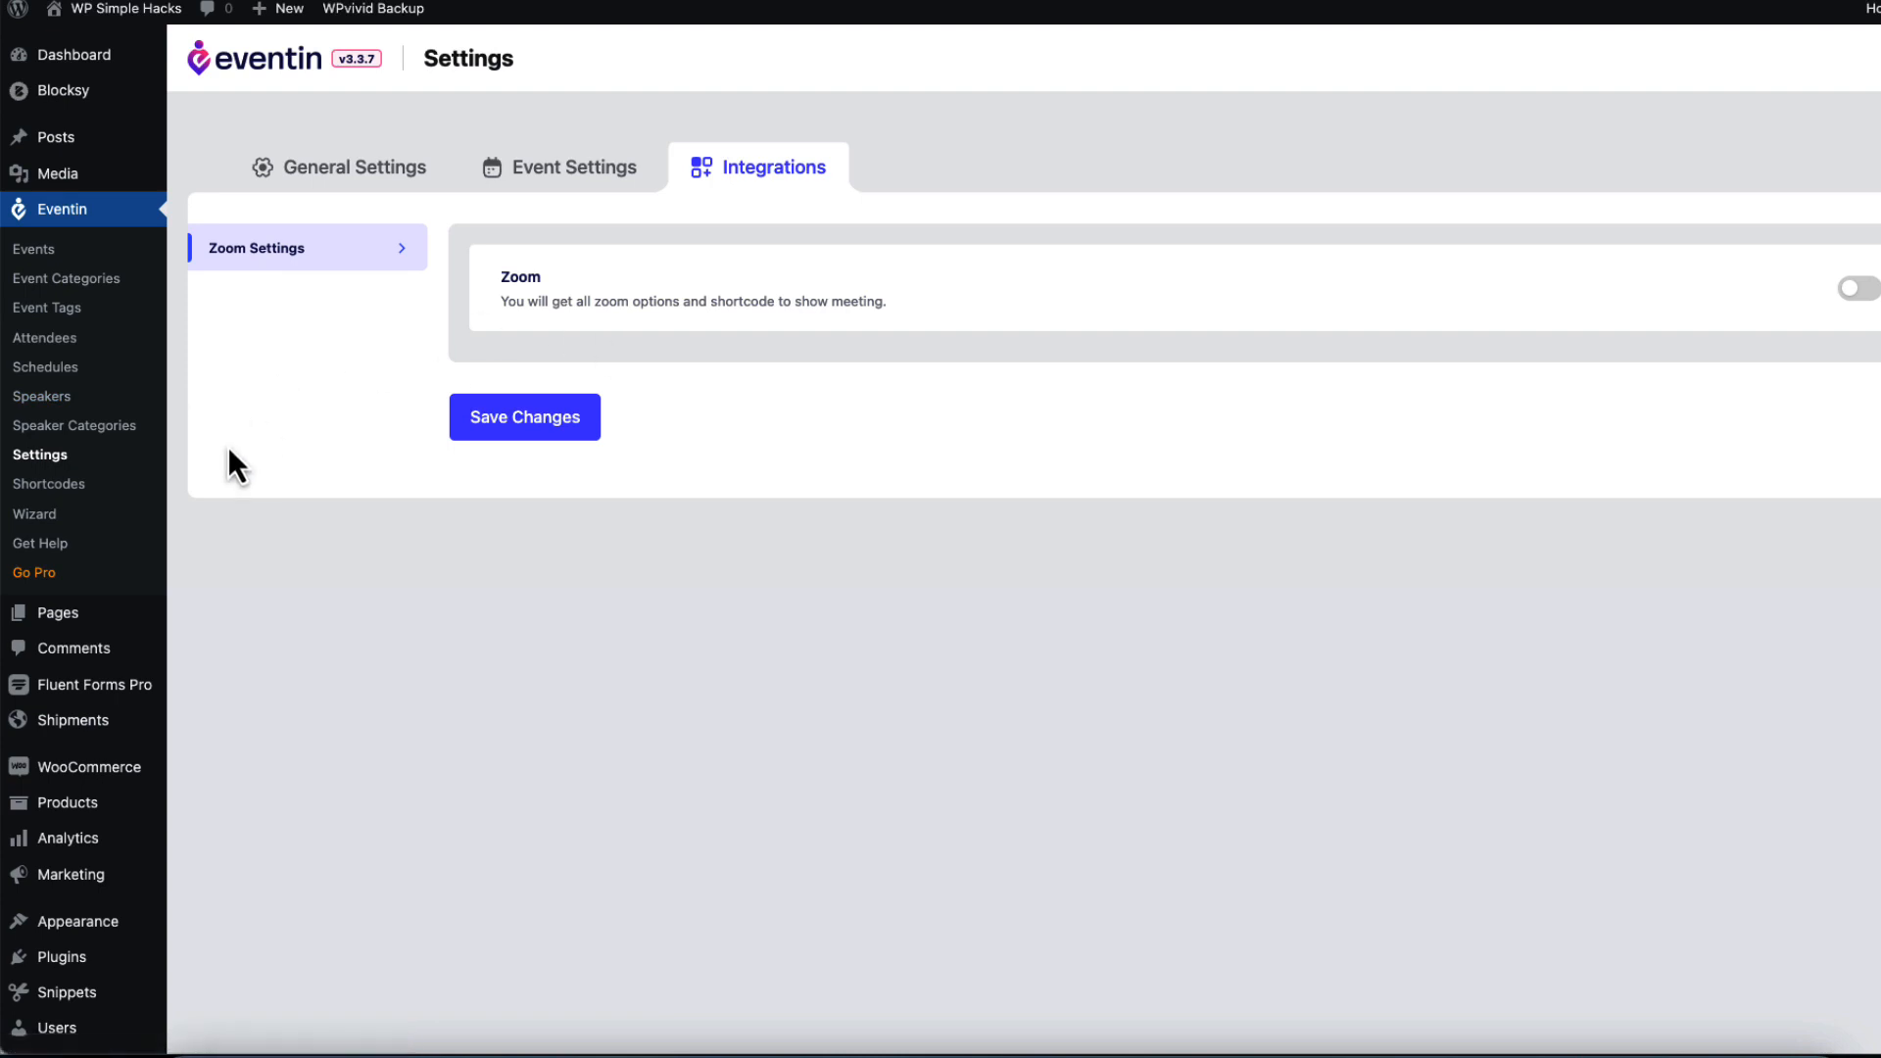
# Open Eventin's Shortcodes page from the sidebar menu.
pyautogui.click(54, 490)
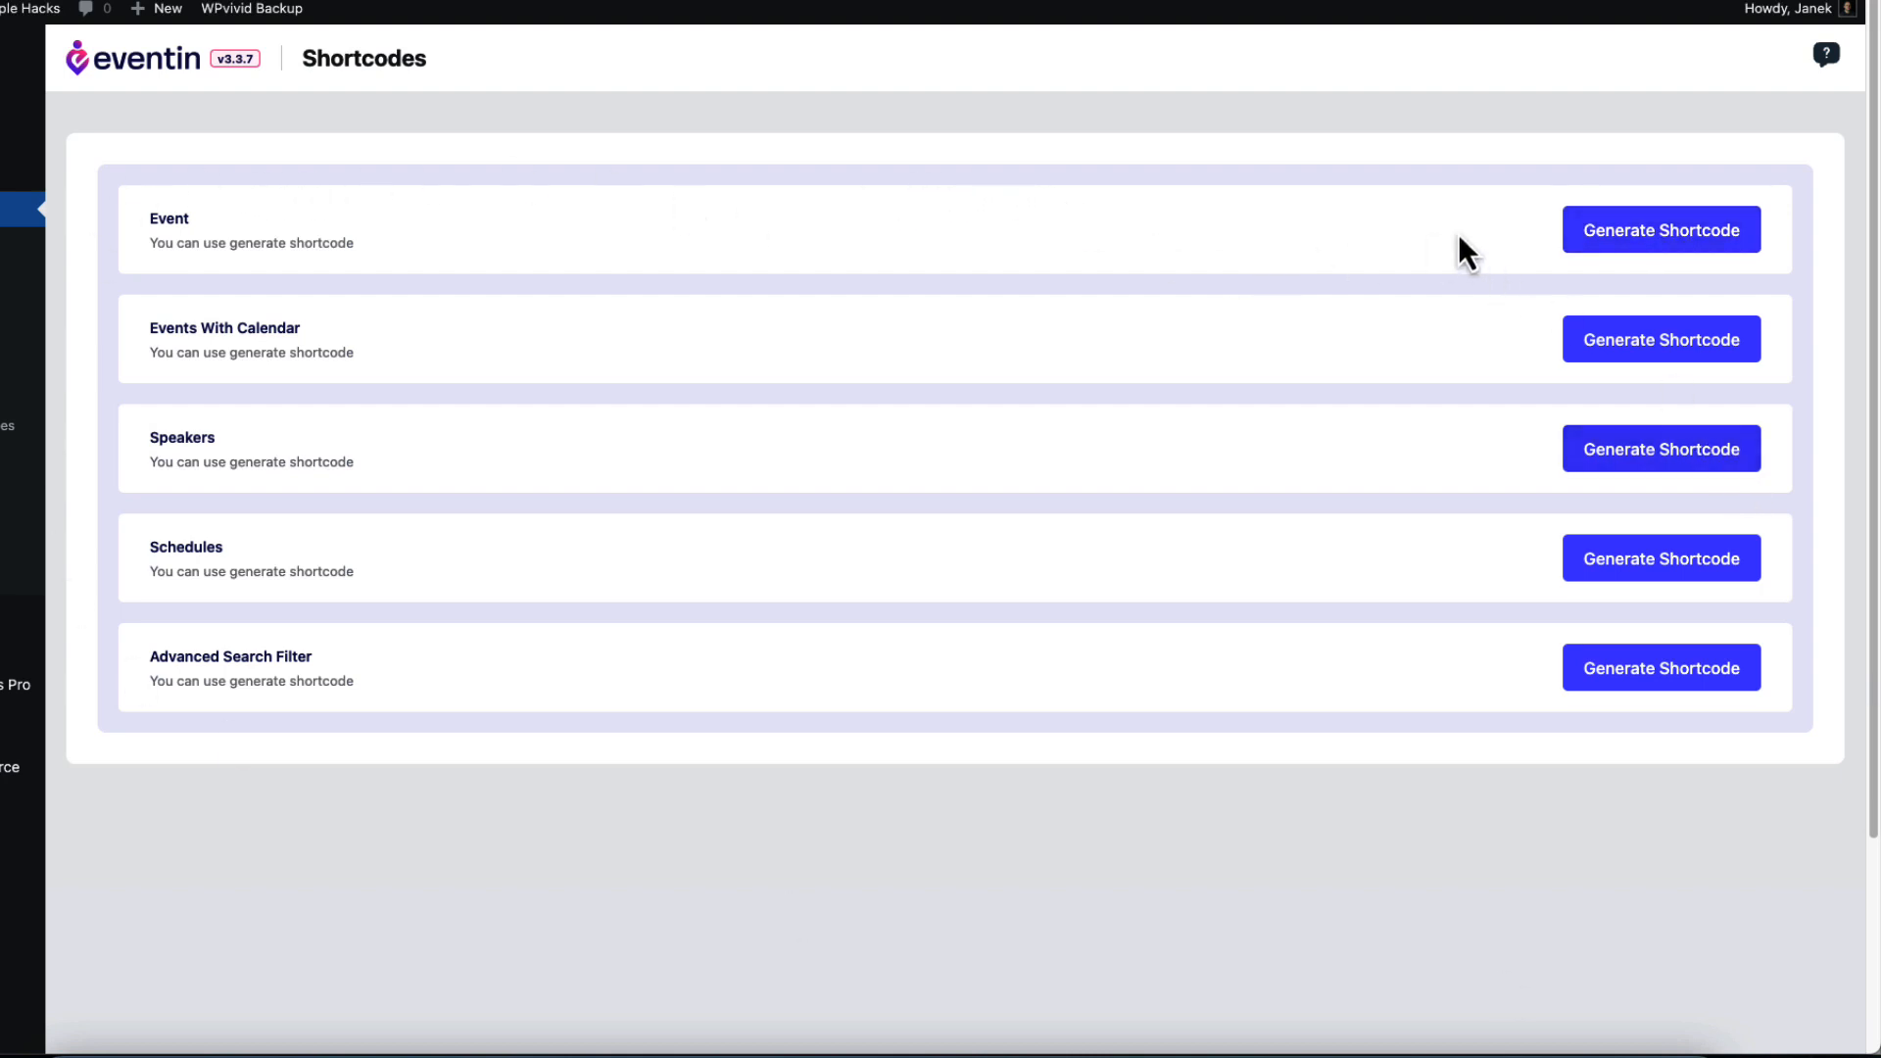
# On the Eventin Pro site, browse Shortcodes including Events With Calendar Pro and Calendar List Pro.
pyautogui.hotkey('ctrl', 'Tab')
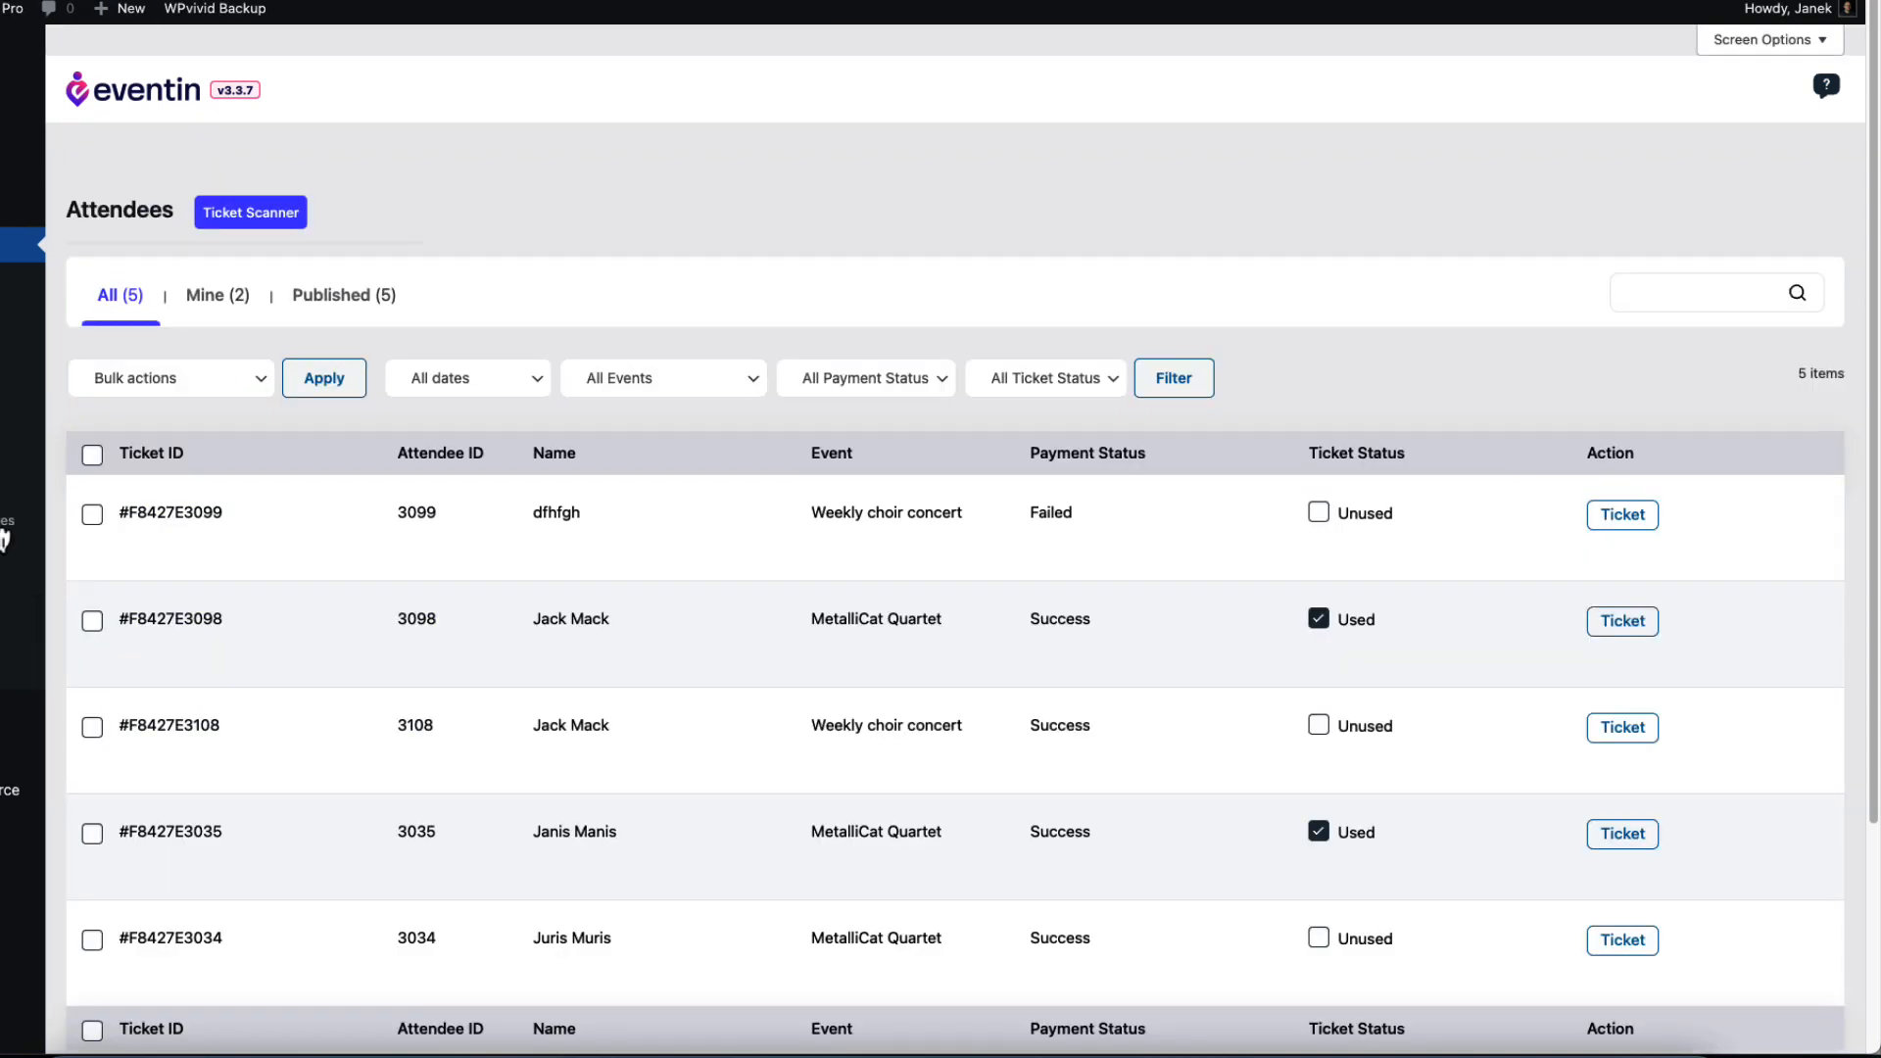
pyautogui.click(3, 580)
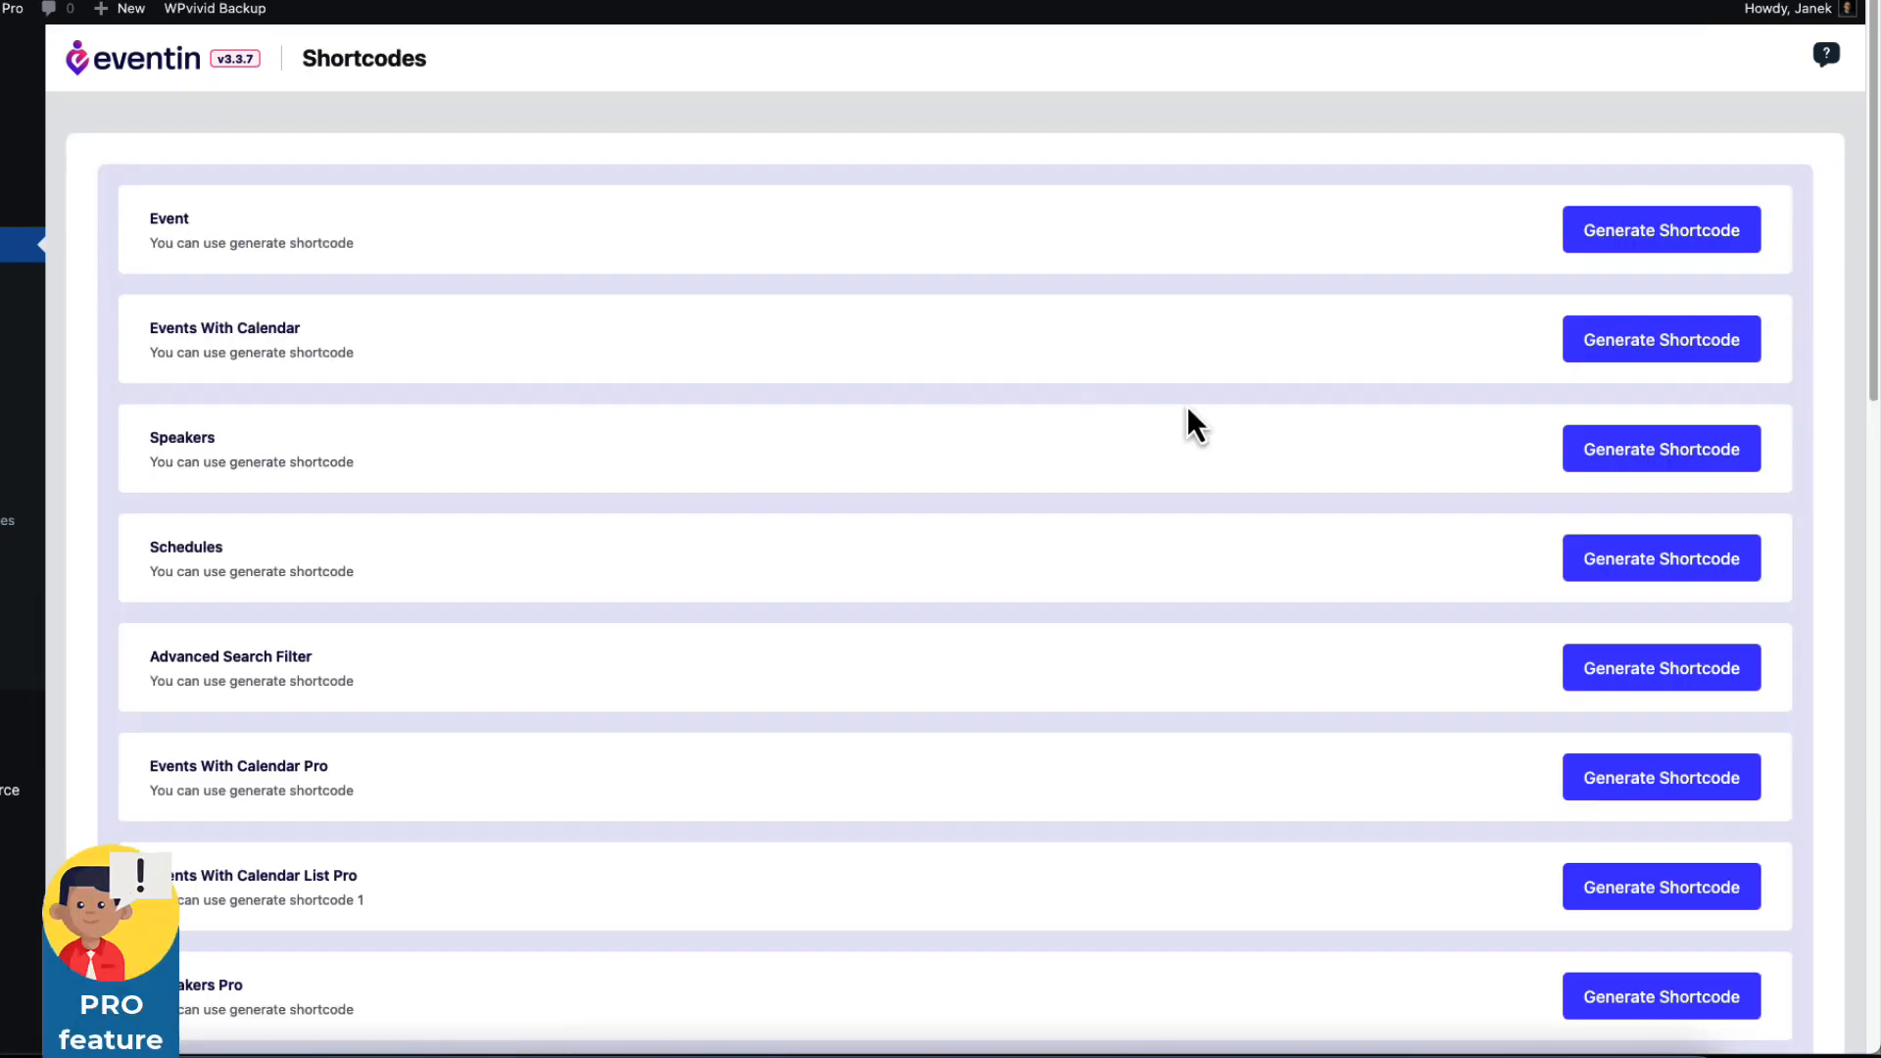
pyautogui.scroll(-4, 1162, 428)
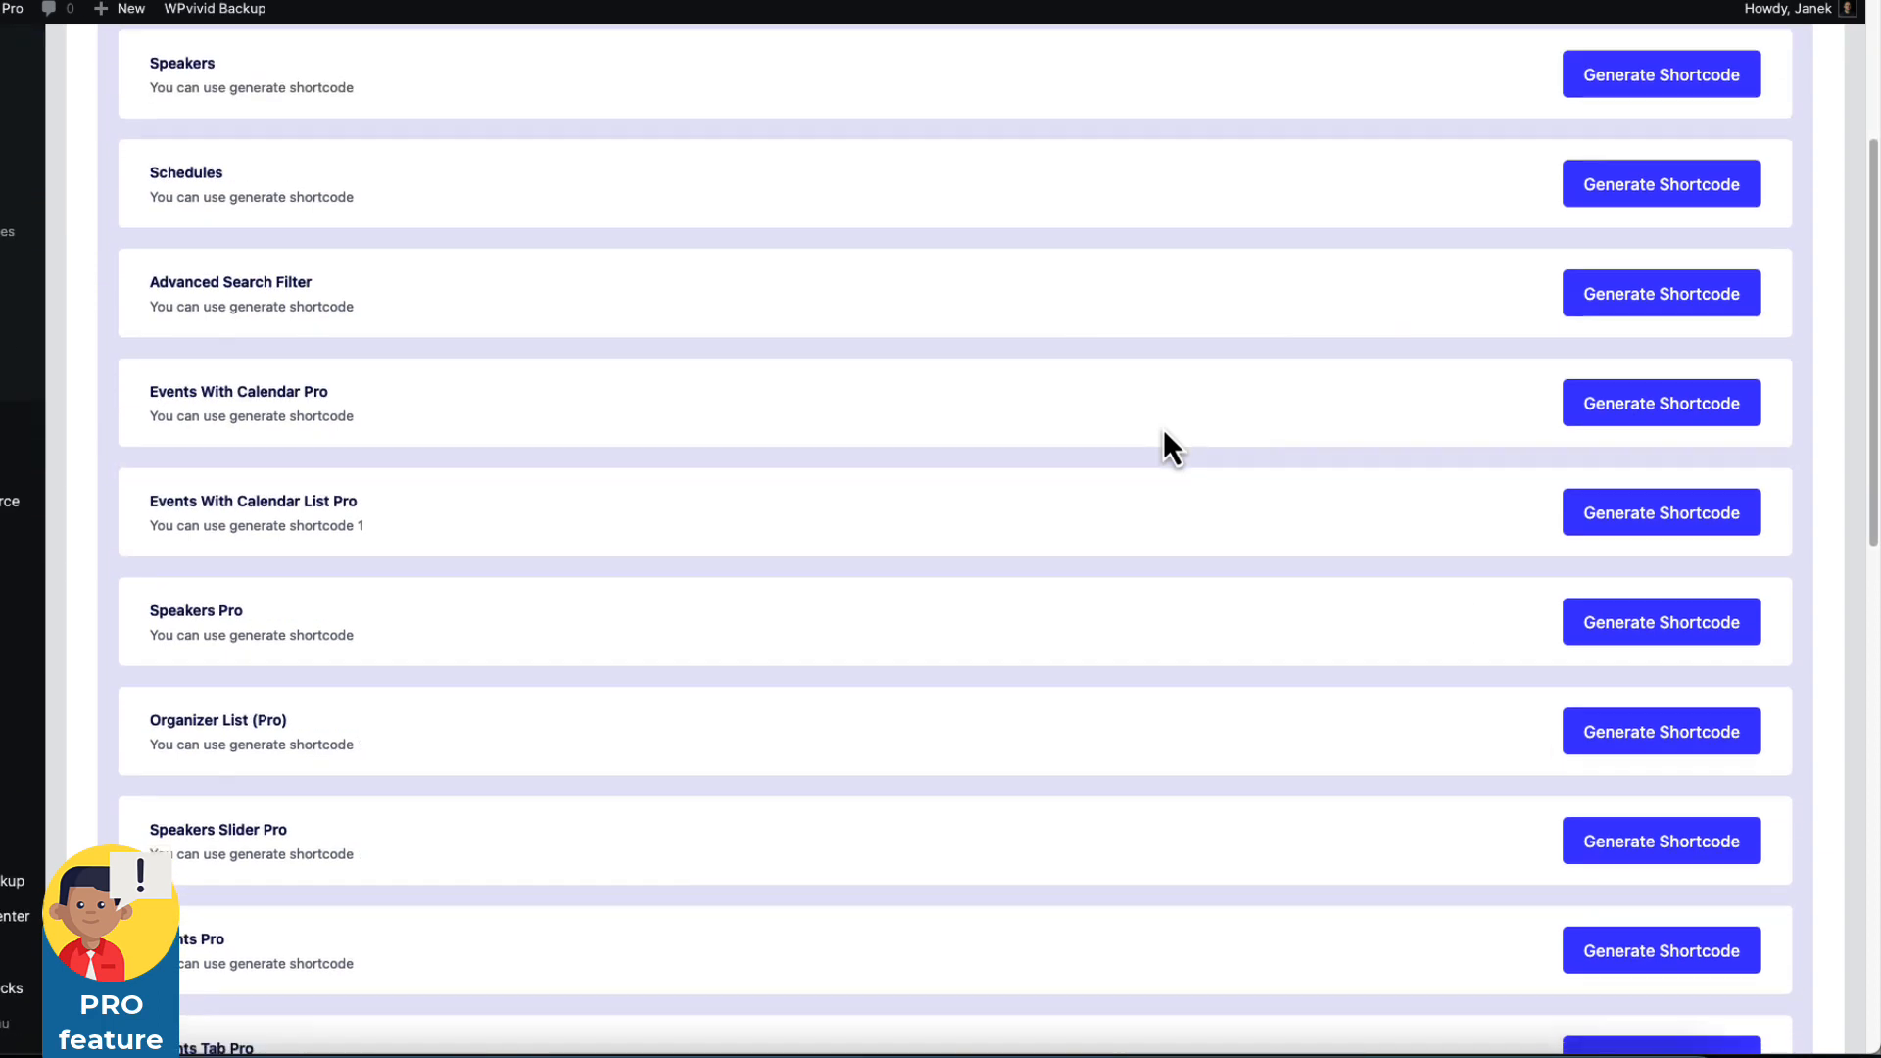
pyautogui.scroll(-10, 1163, 431)
pyautogui.scroll(15, 1163, 431)
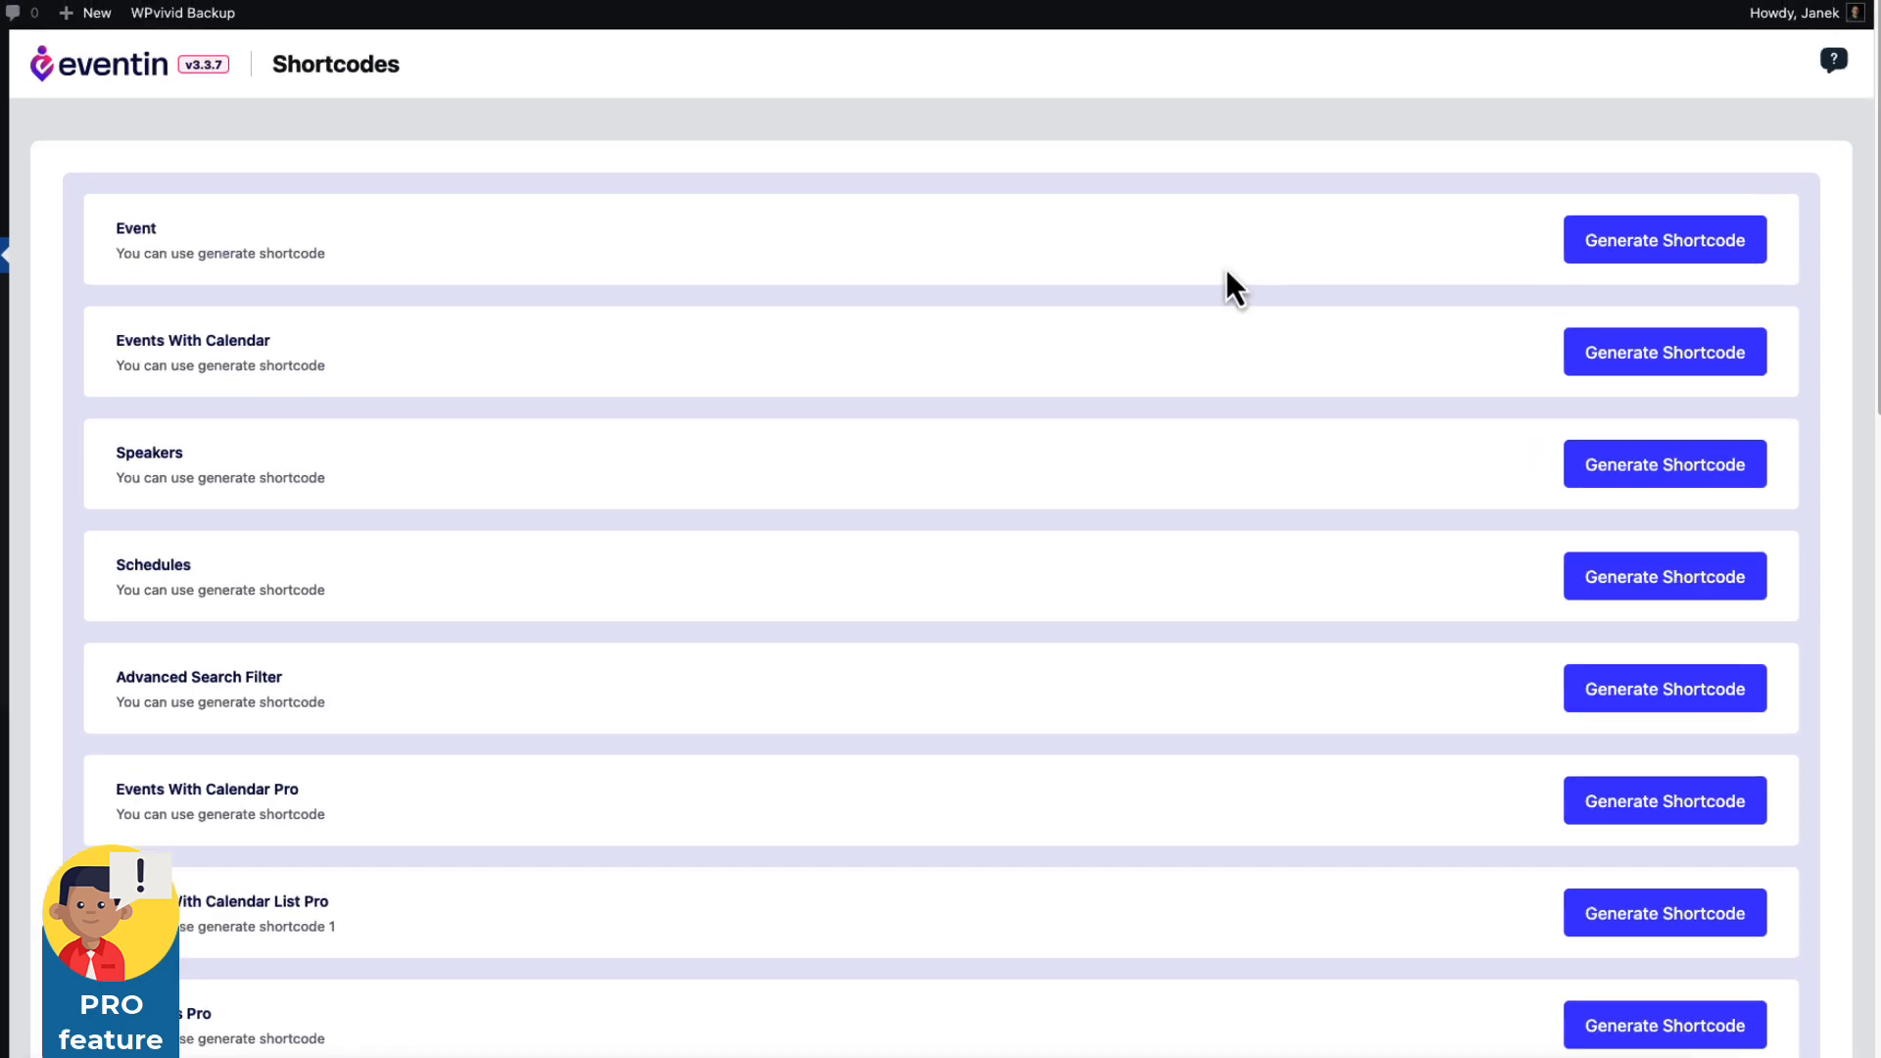
# Generate an event shortcode, close the Event generator popup, and check the License page.
pyautogui.click(1657, 245)
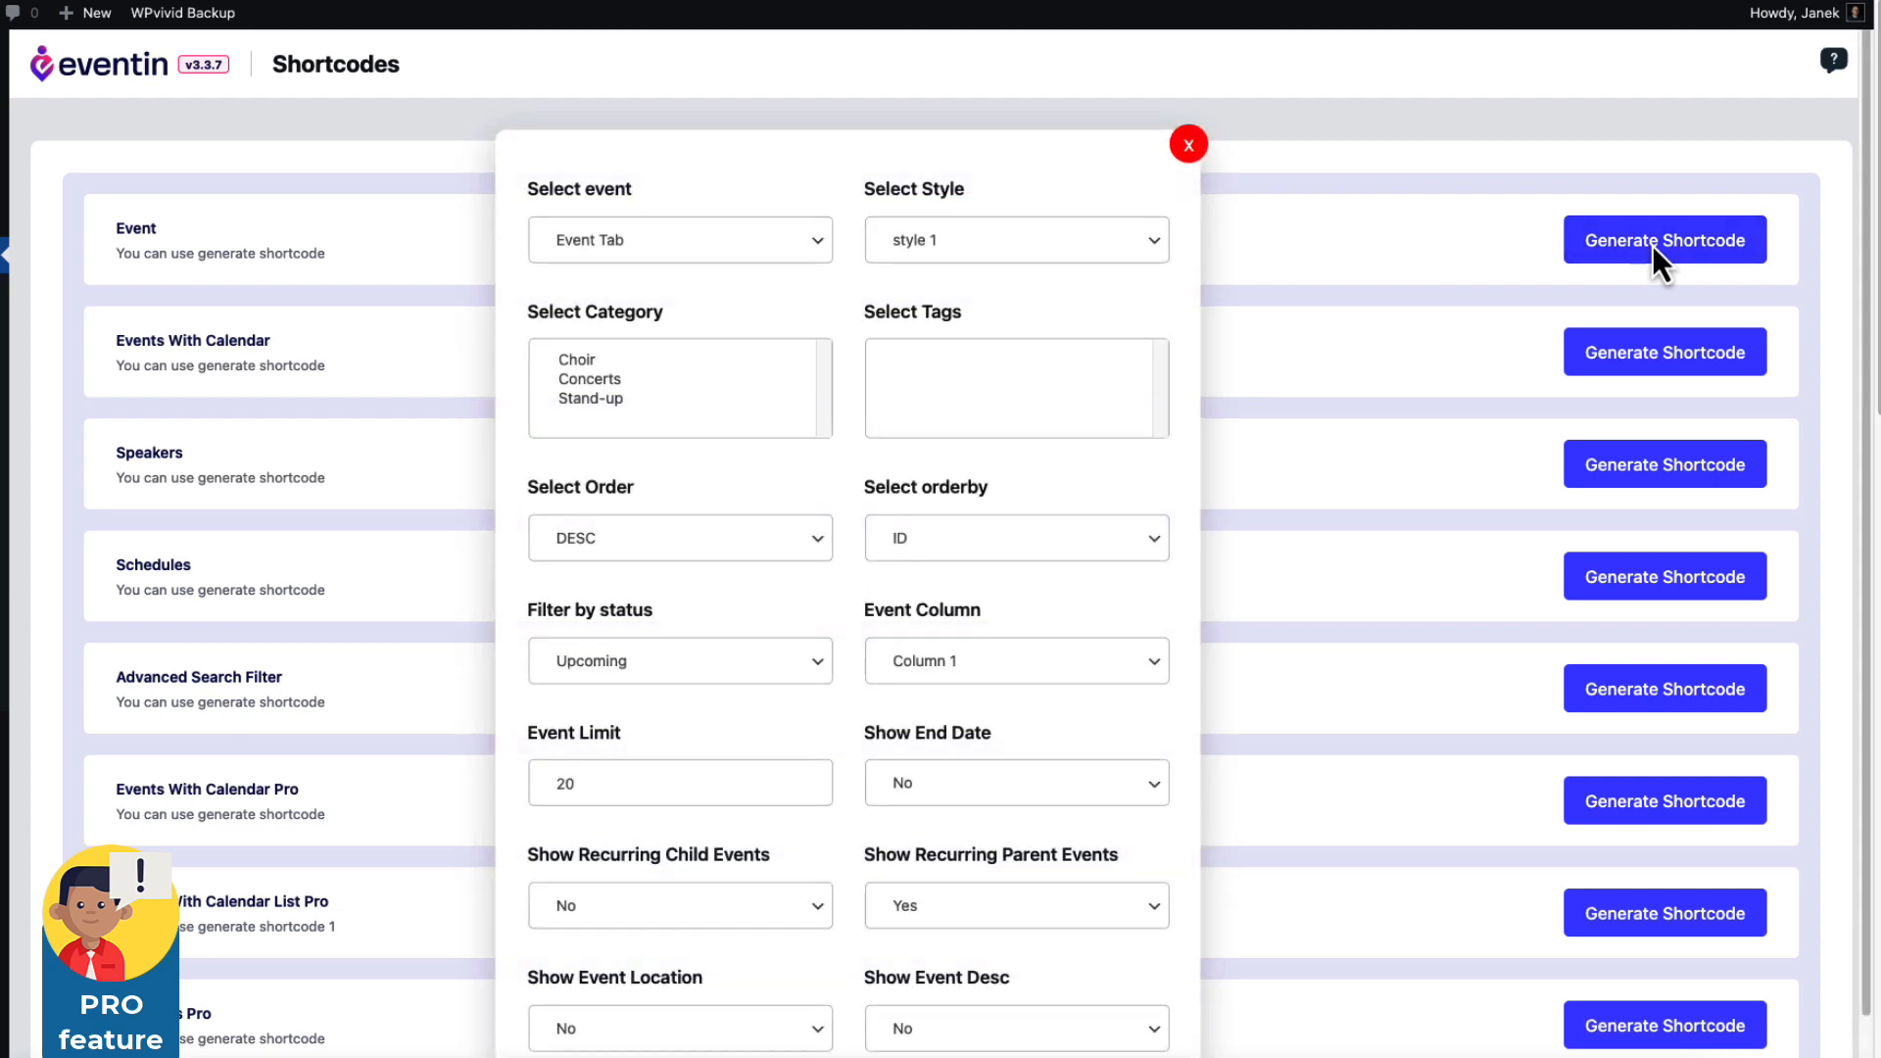
pyautogui.scroll(-2, 784, 652)
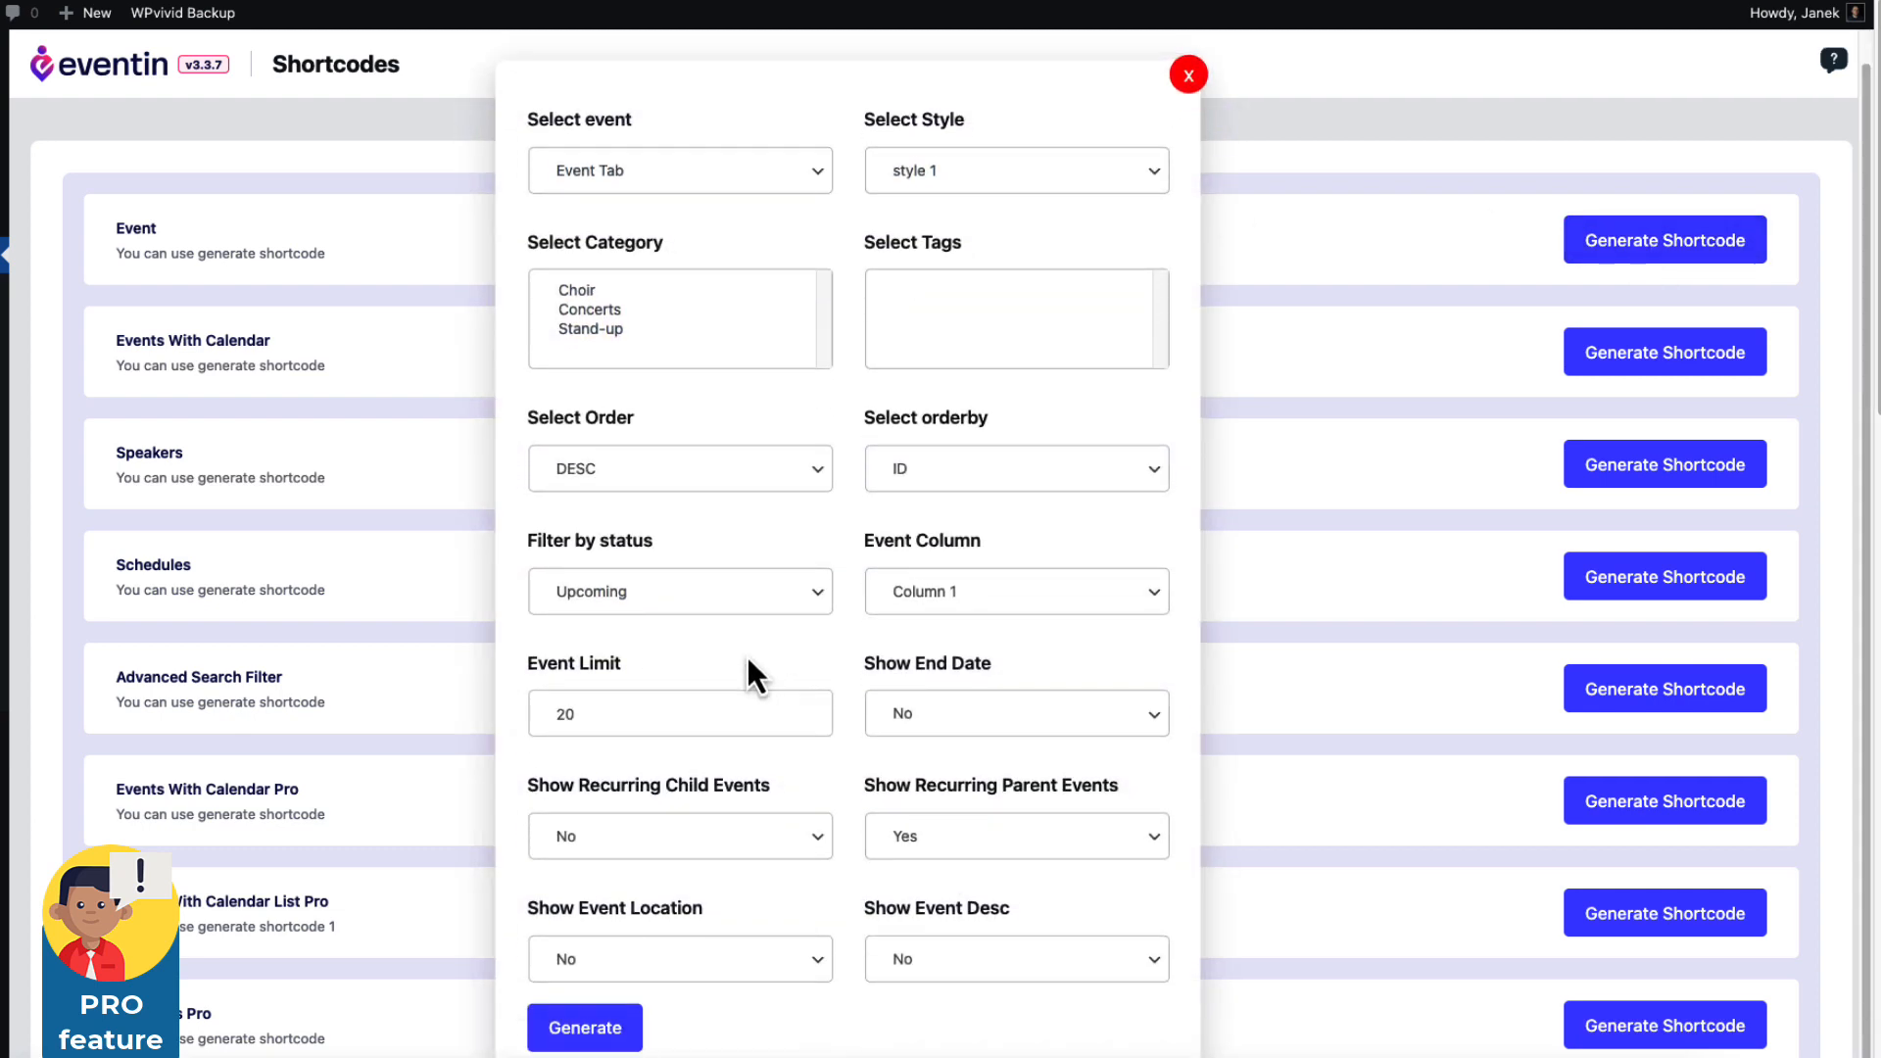
pyautogui.click(635, 1022)
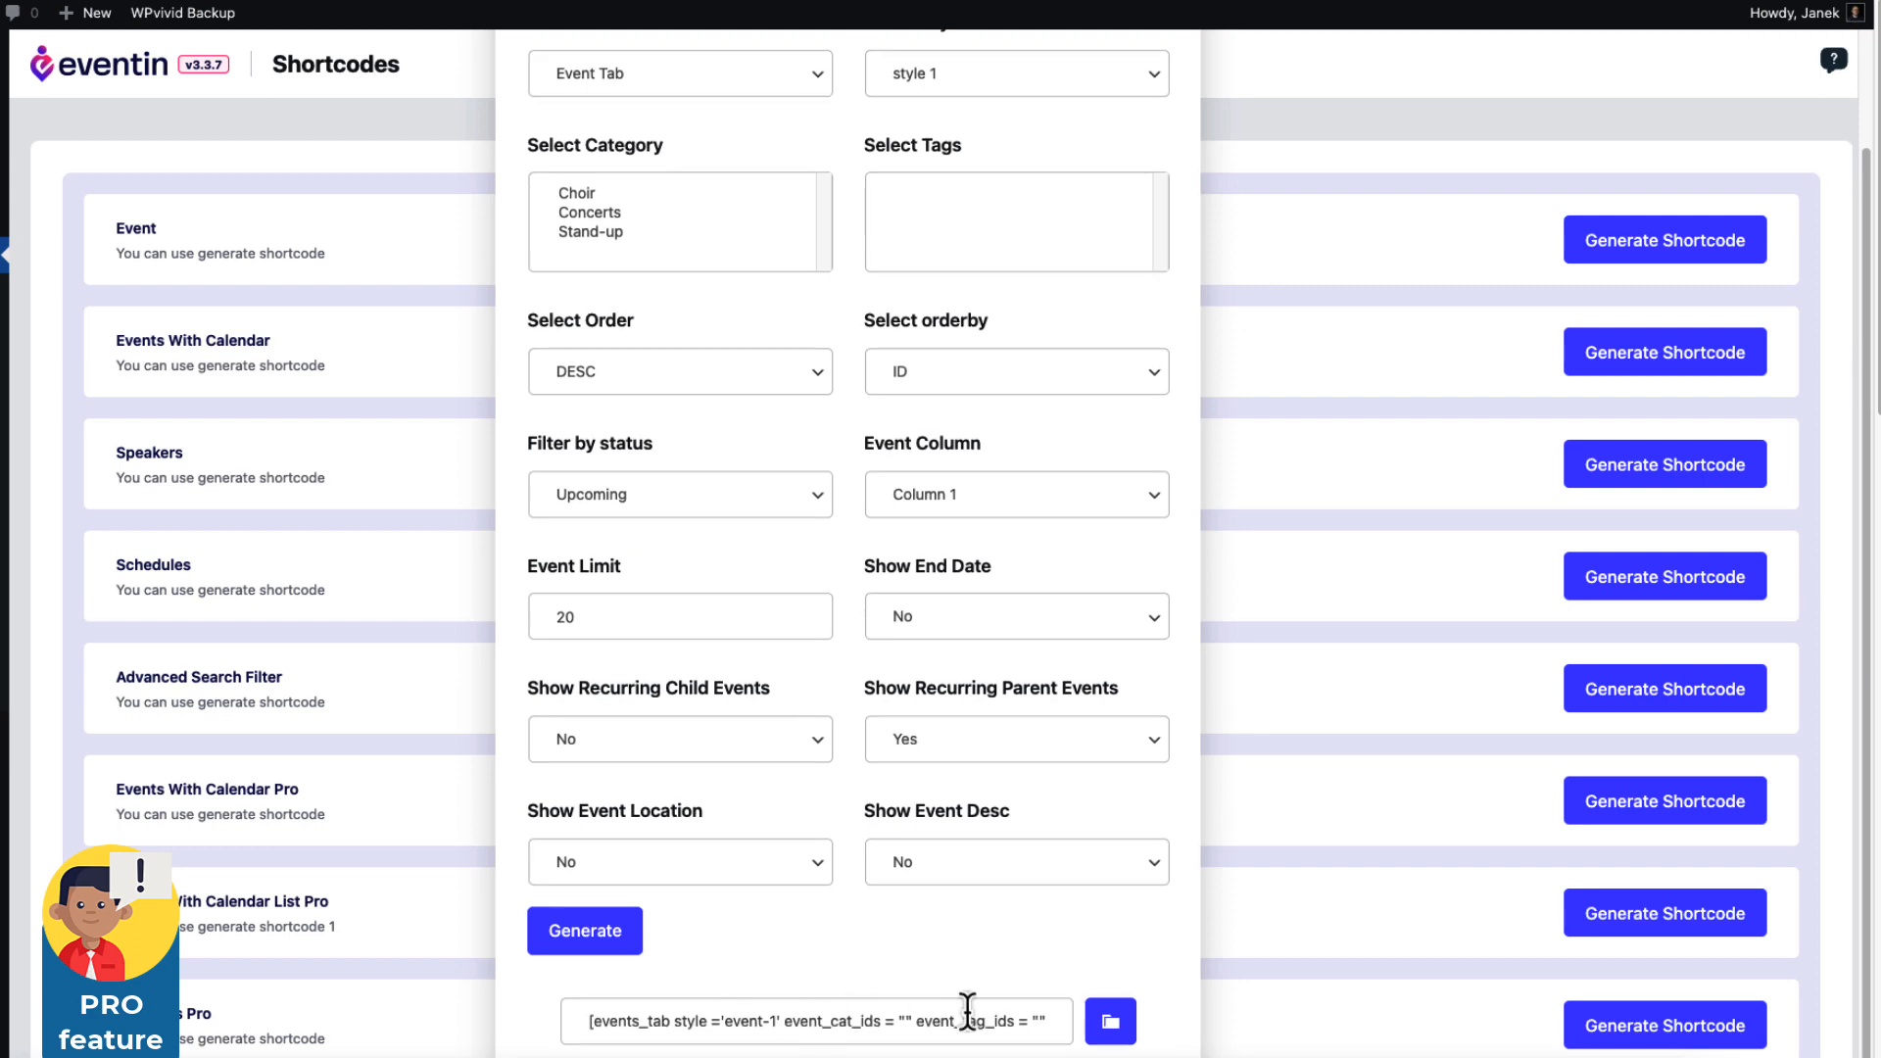
pyautogui.scroll(3, 1102, 387)
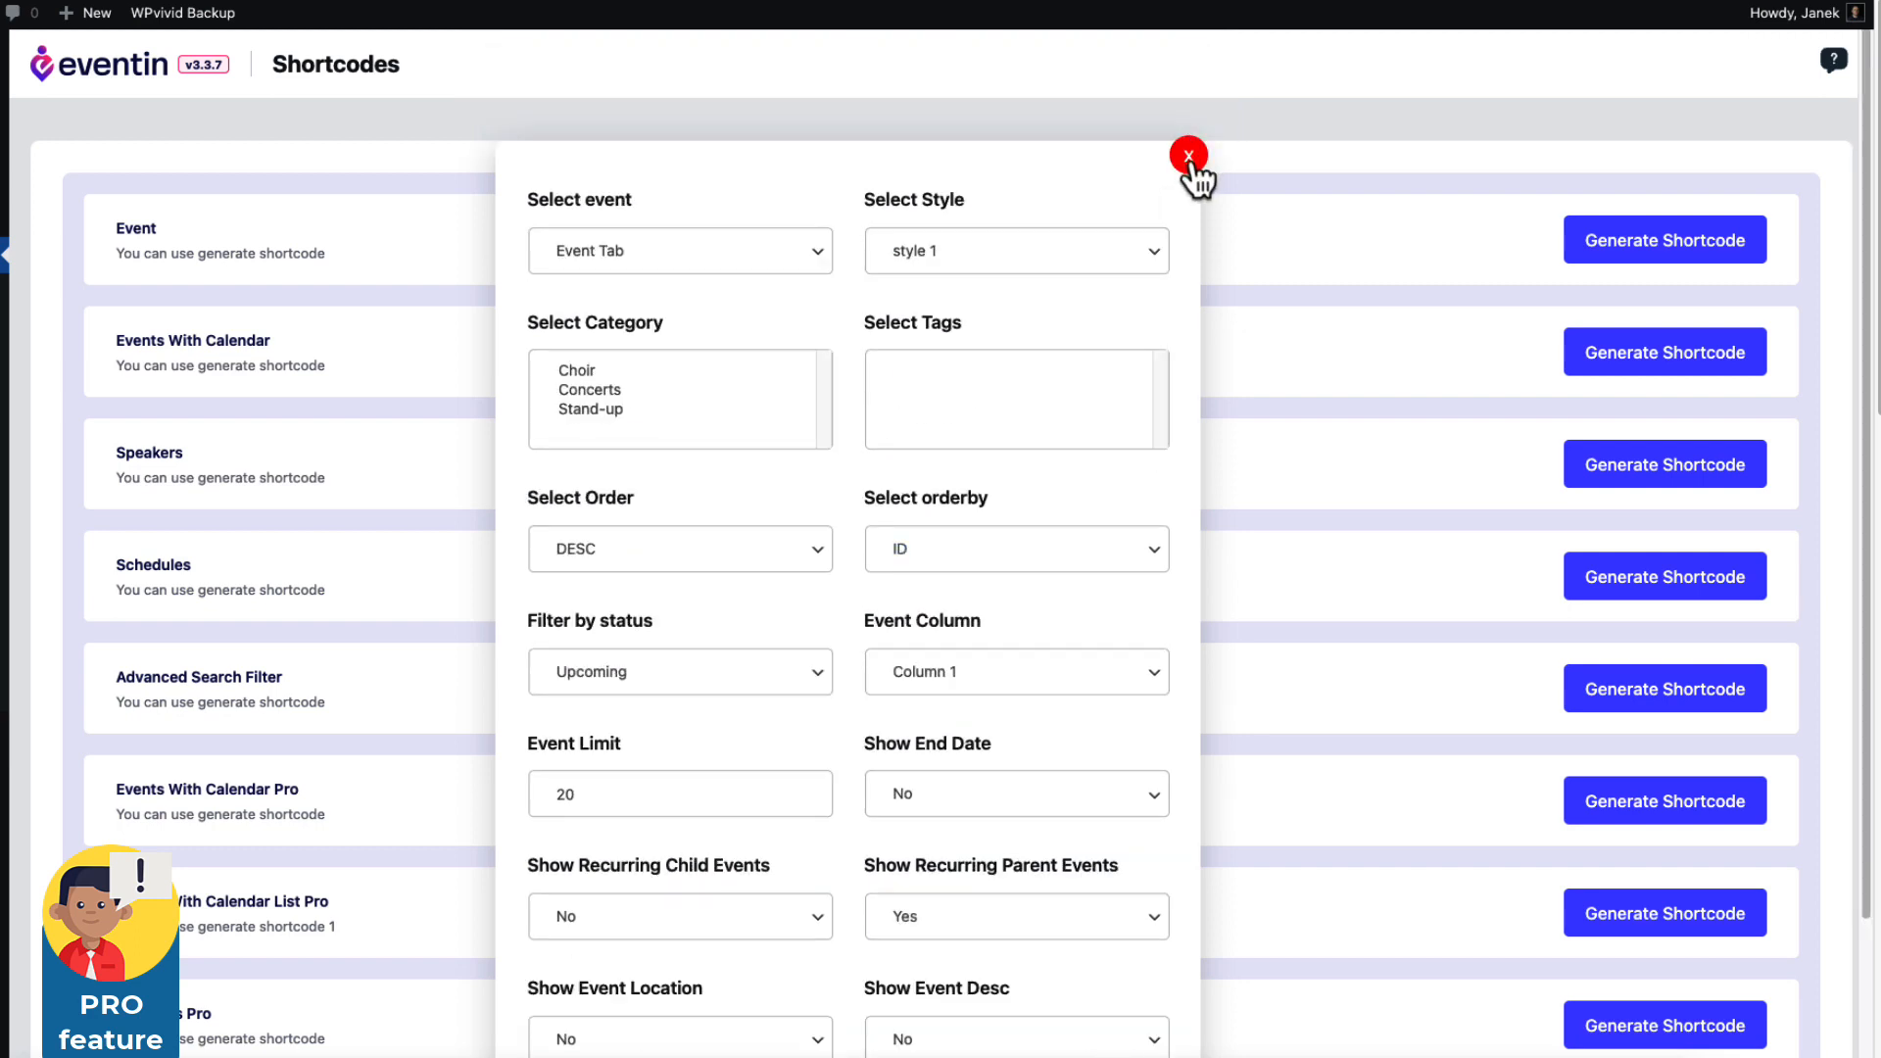
pyautogui.click(1188, 156)
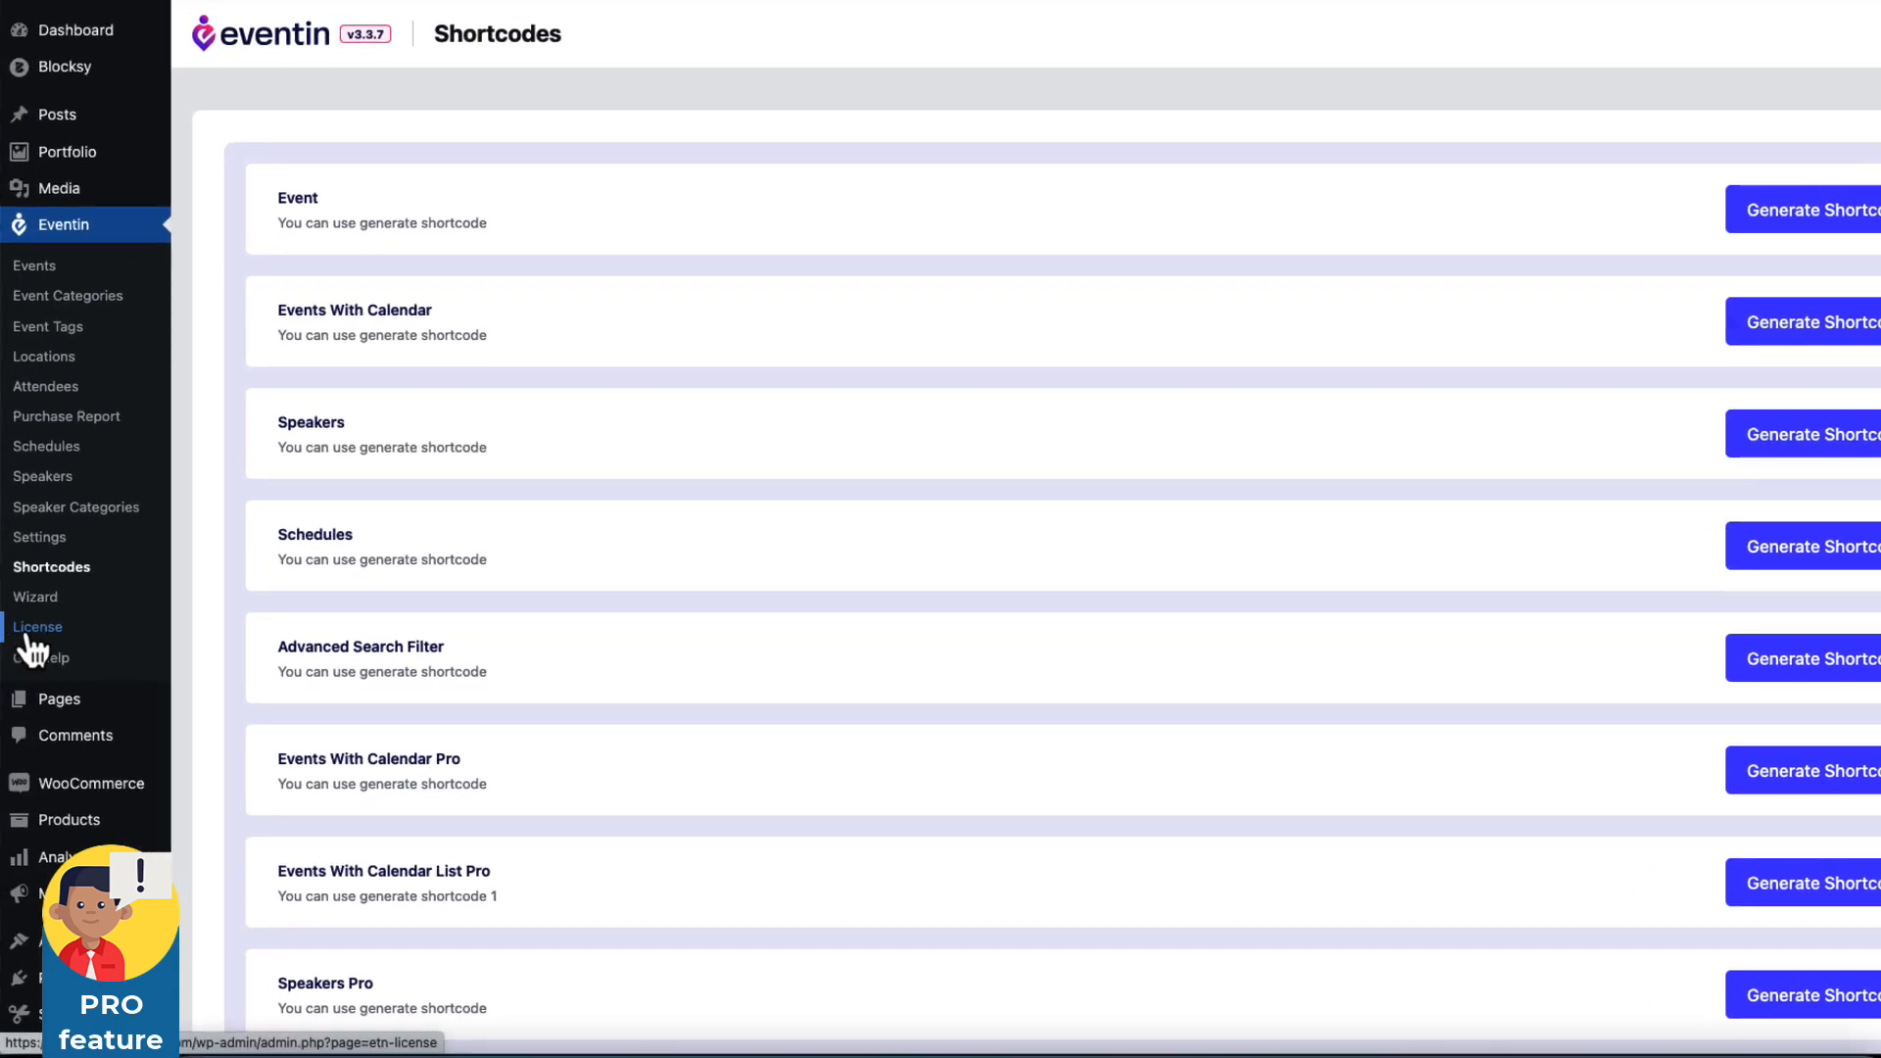
pyautogui.click(31, 630)
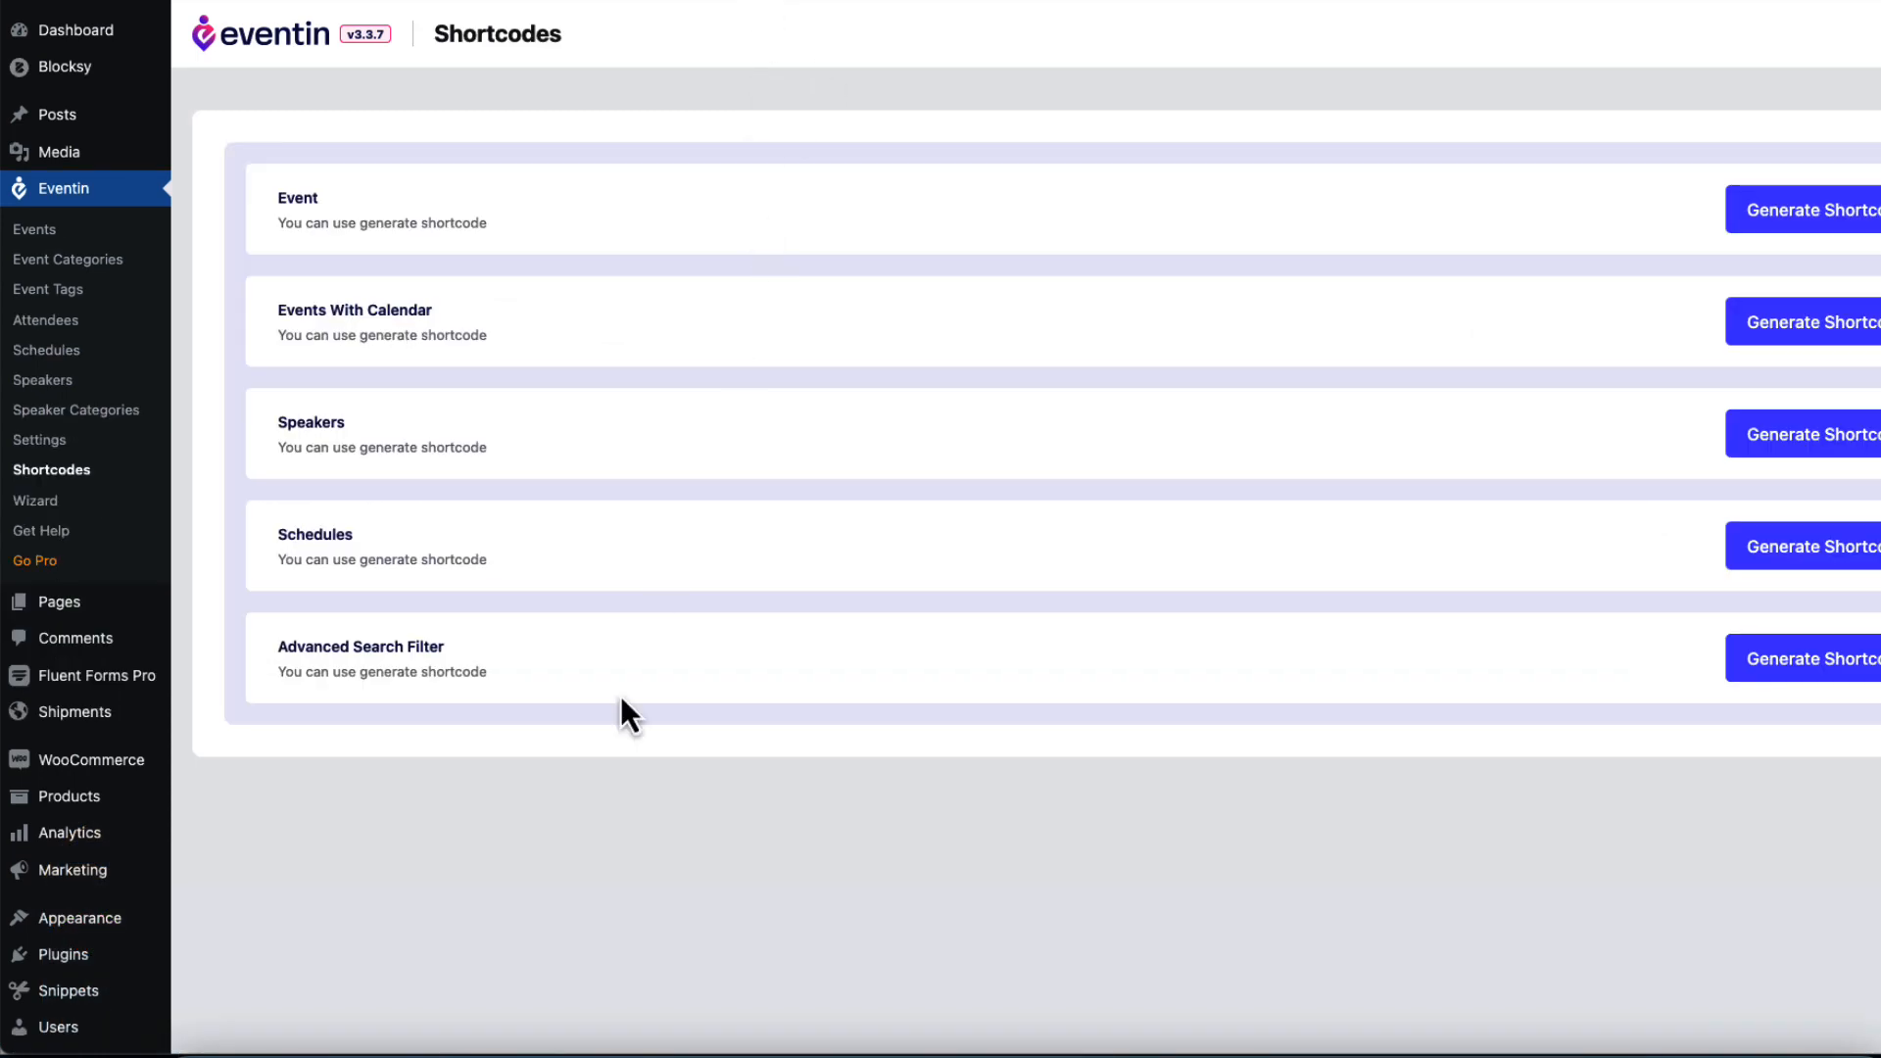
# Create a new event titled 'MetalliCat String Quartet' and place the cursor in its Excerpt box.
pyautogui.click(39, 231)
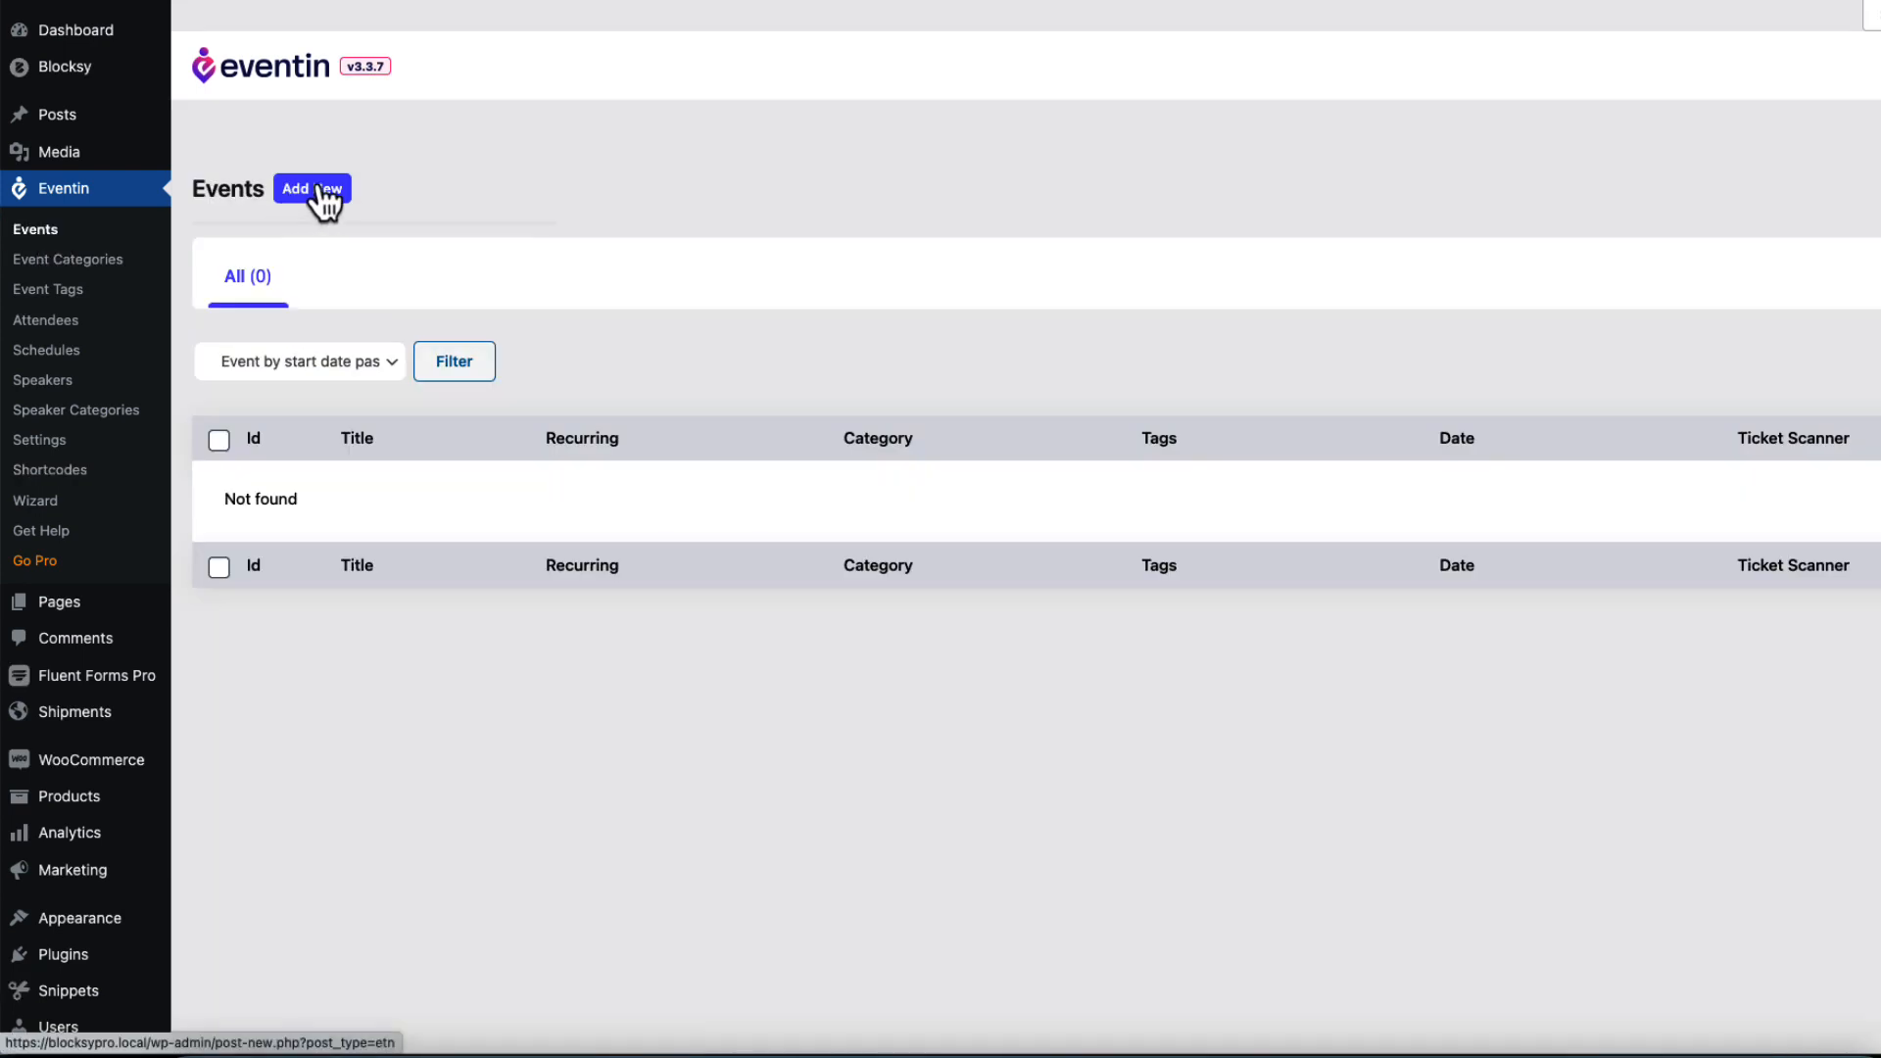
pyautogui.click(319, 196)
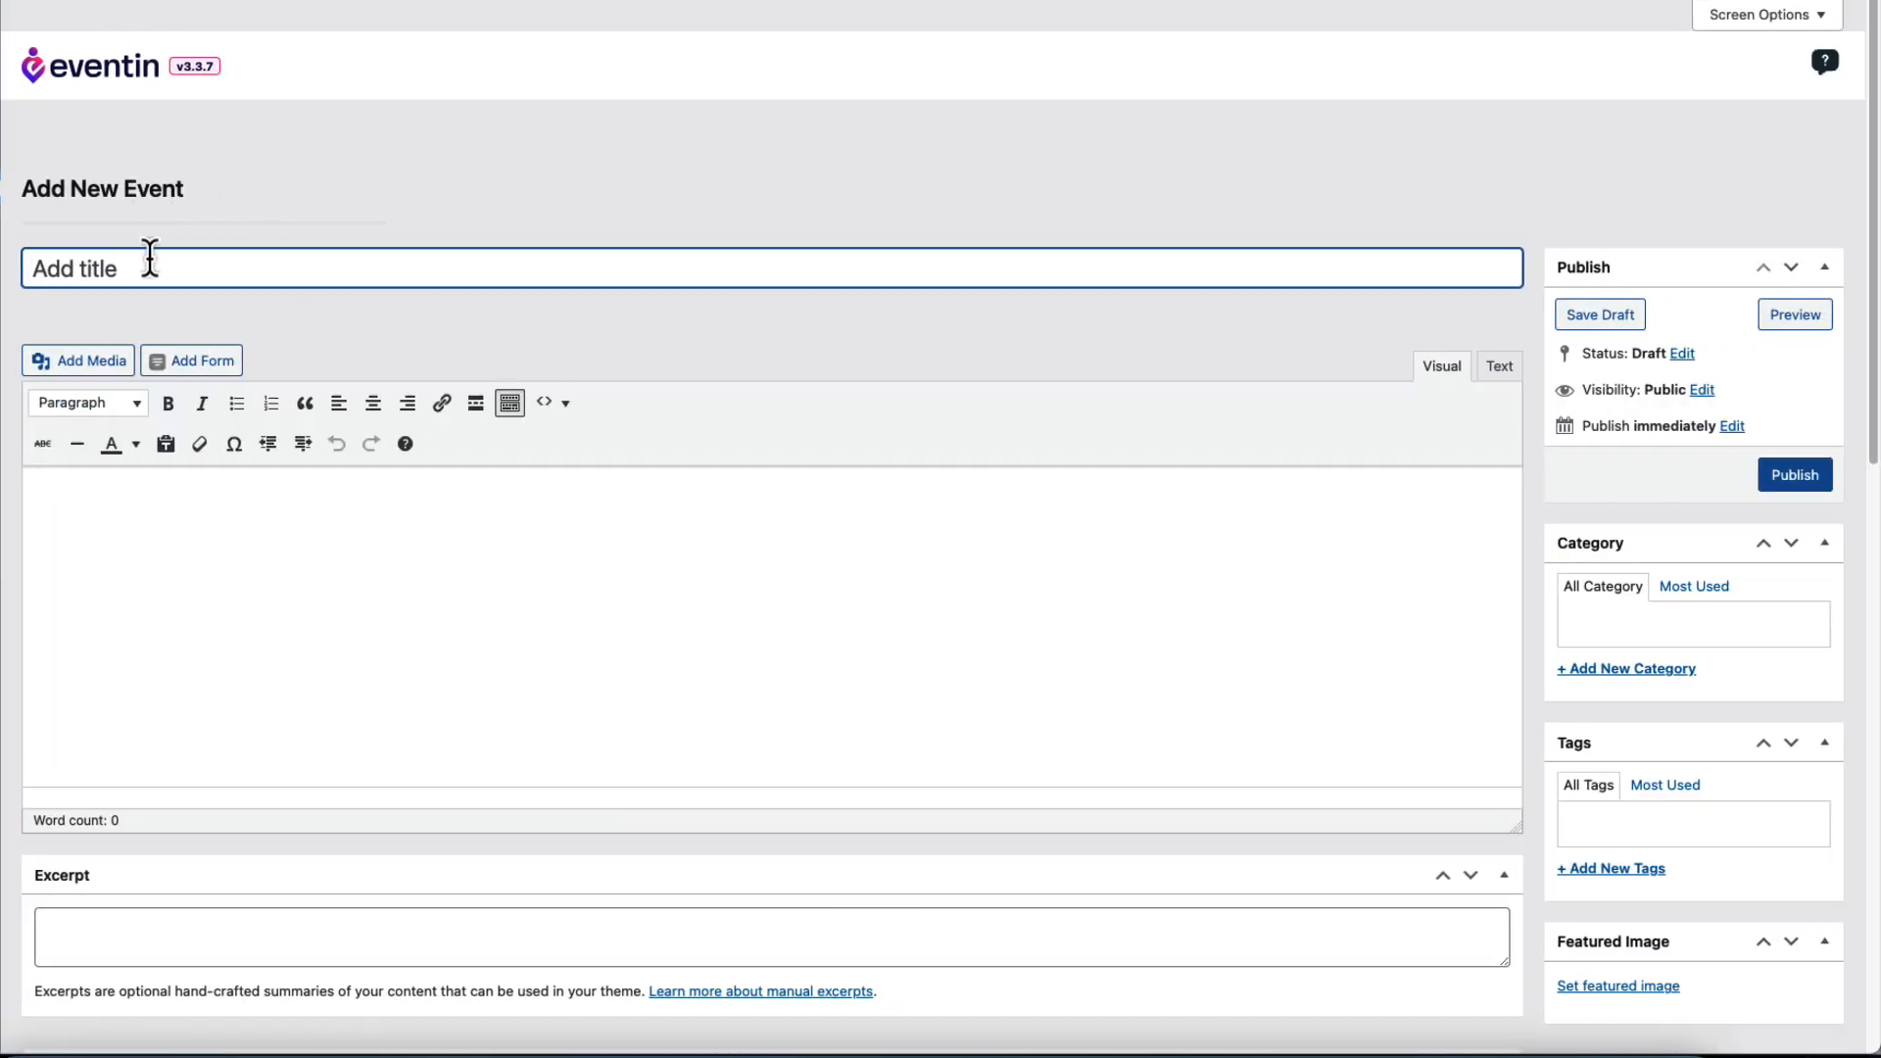
pyautogui.write('MetalliCat String Quartet')
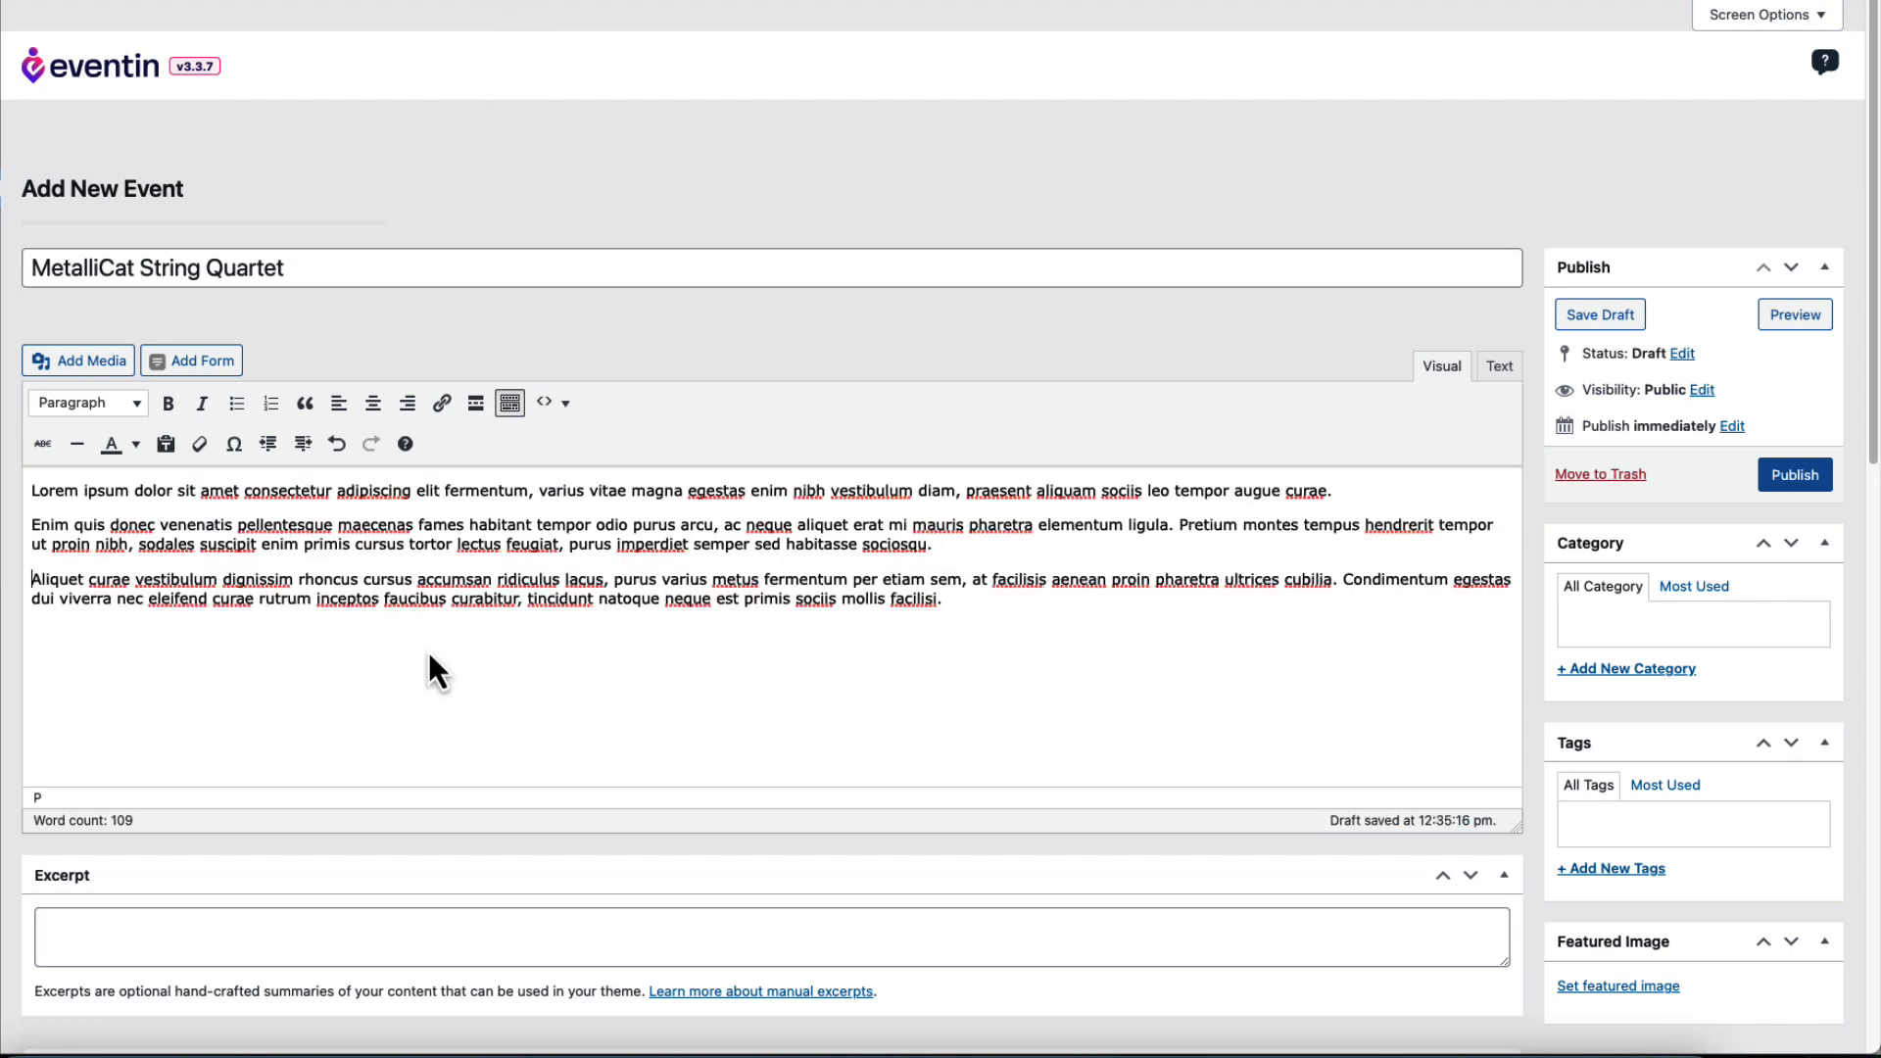
pyautogui.scroll(-3, 428, 656)
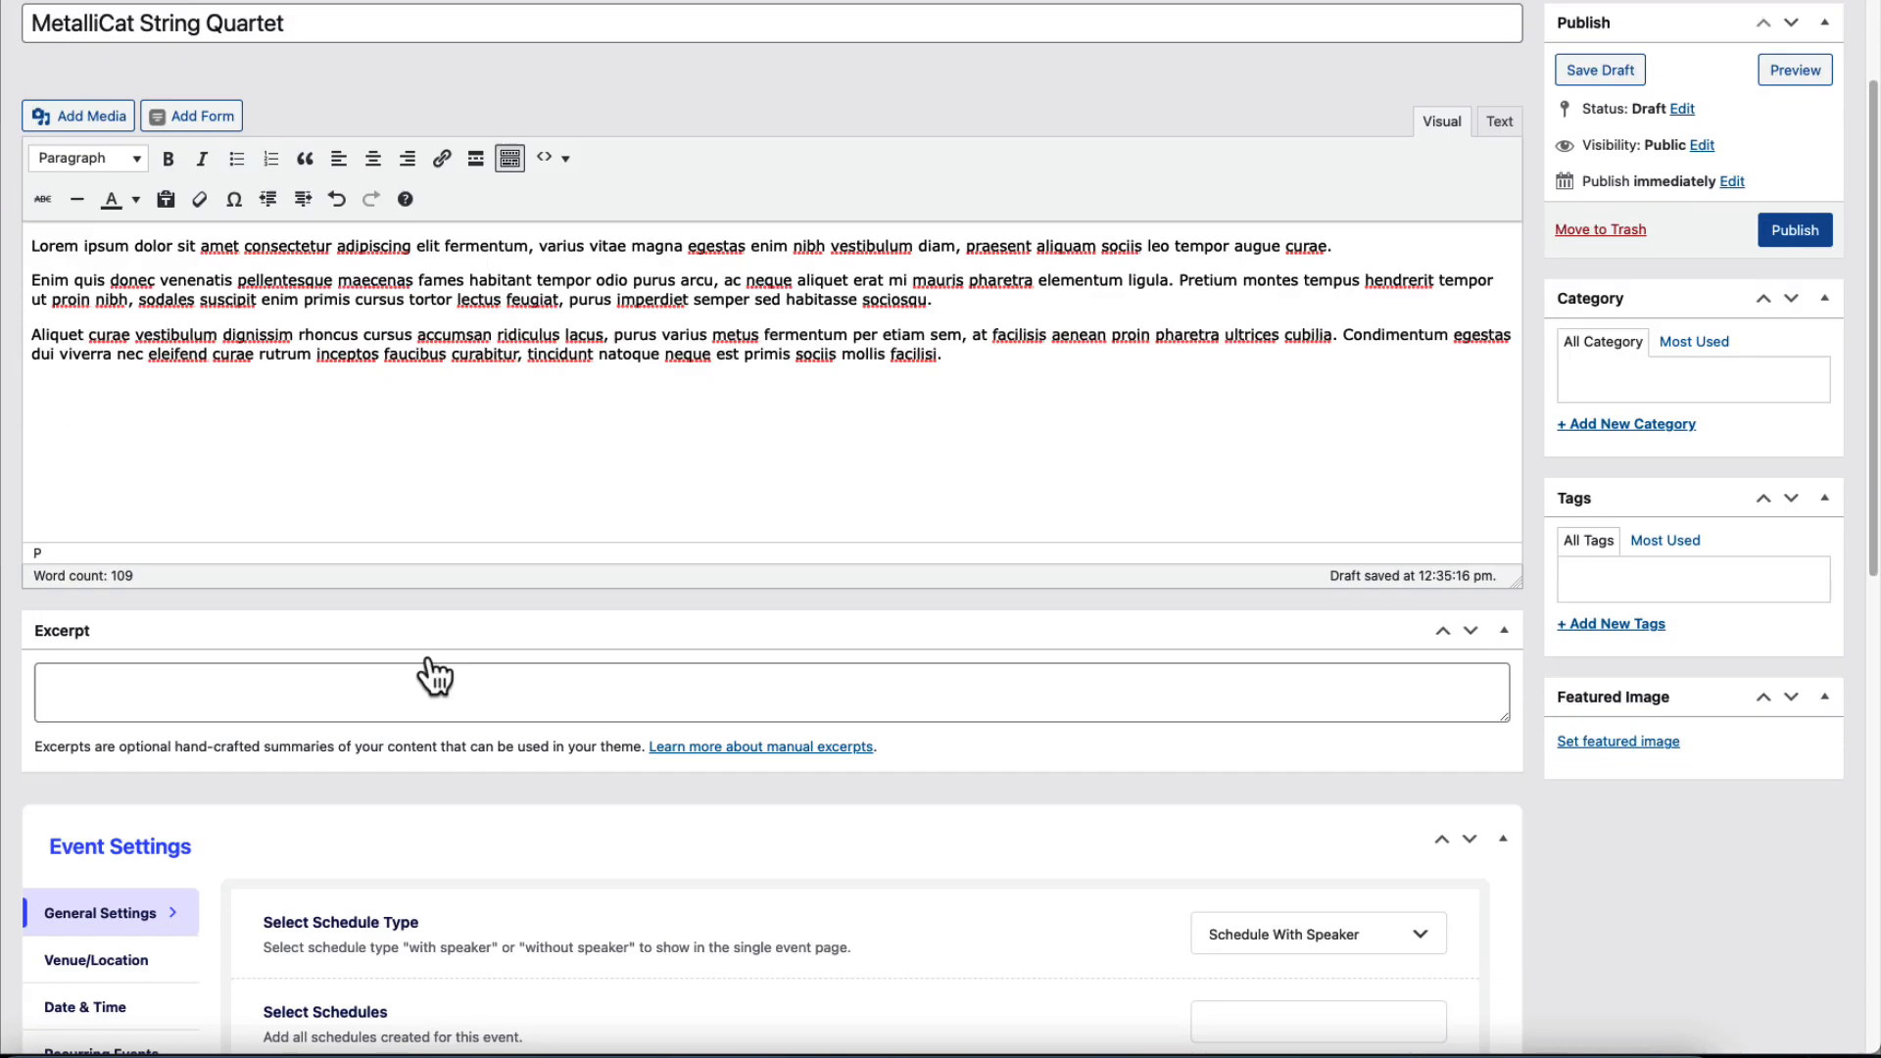
pyautogui.scroll(-3, 434, 676)
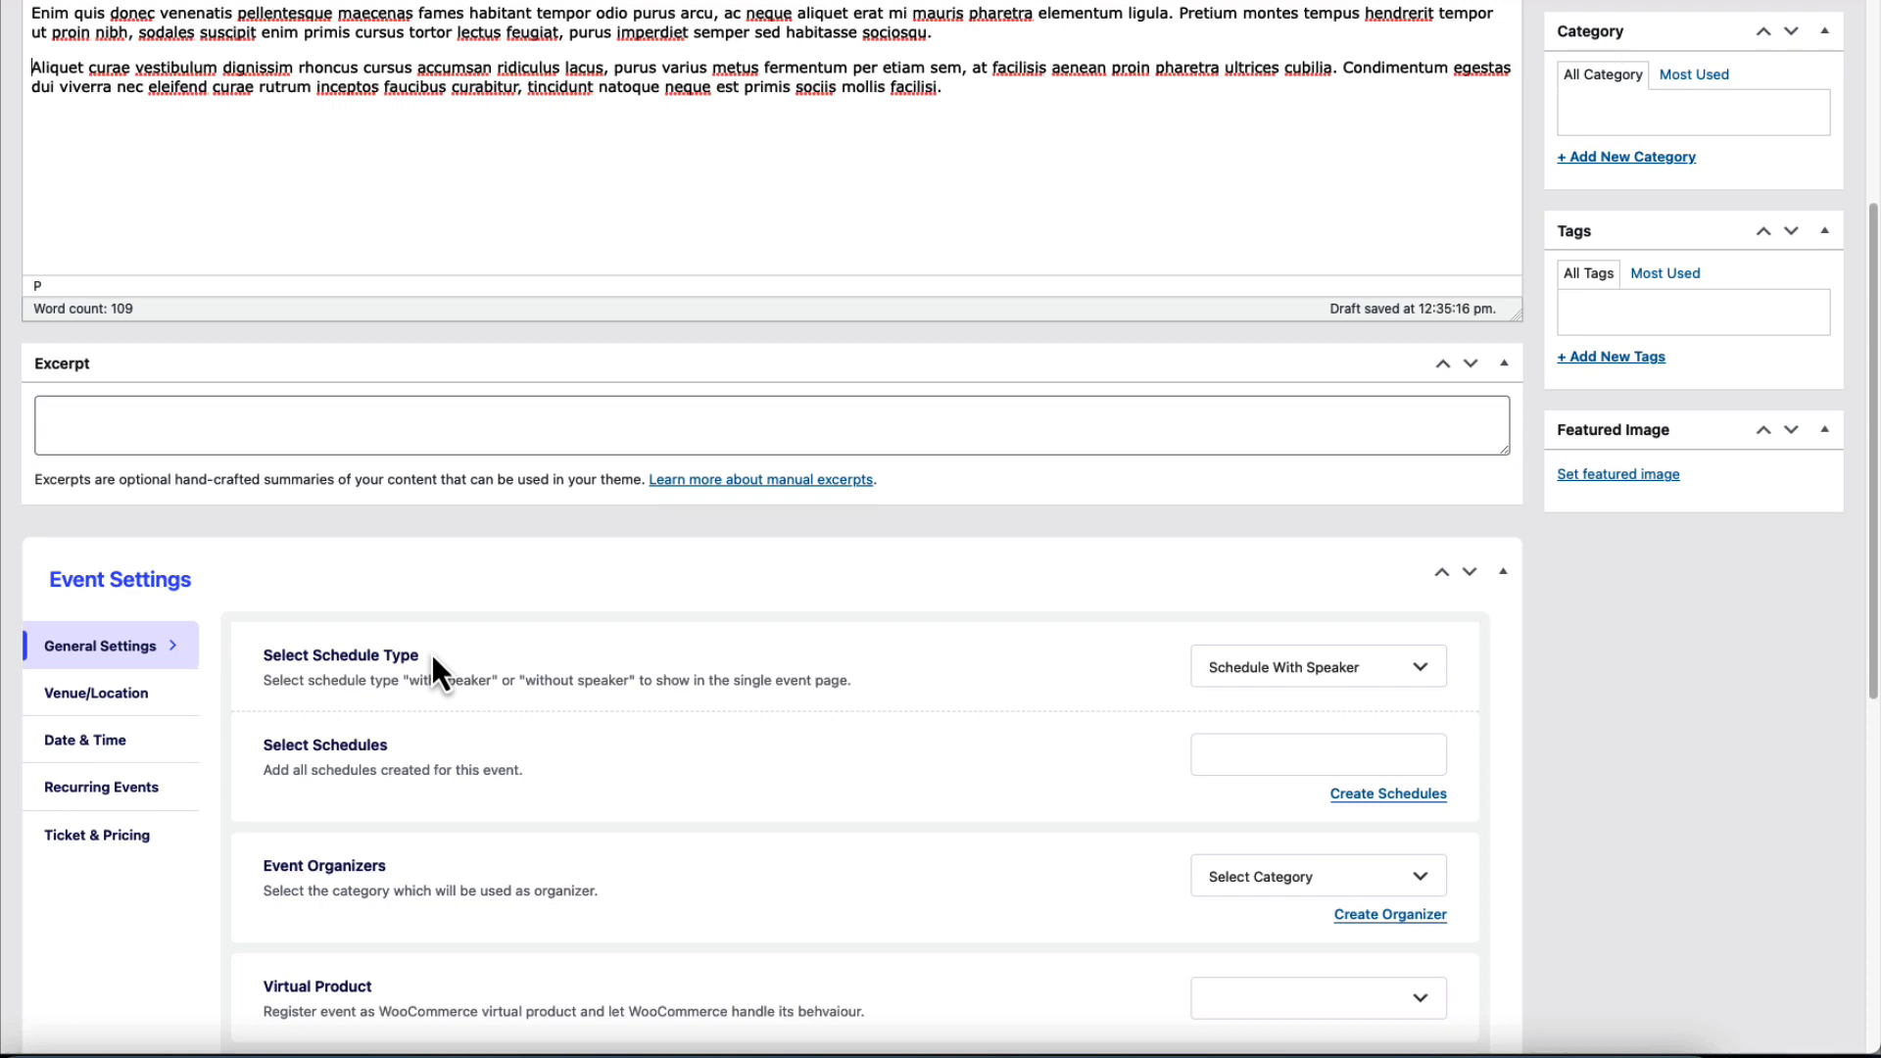
pyautogui.click(208, 431)
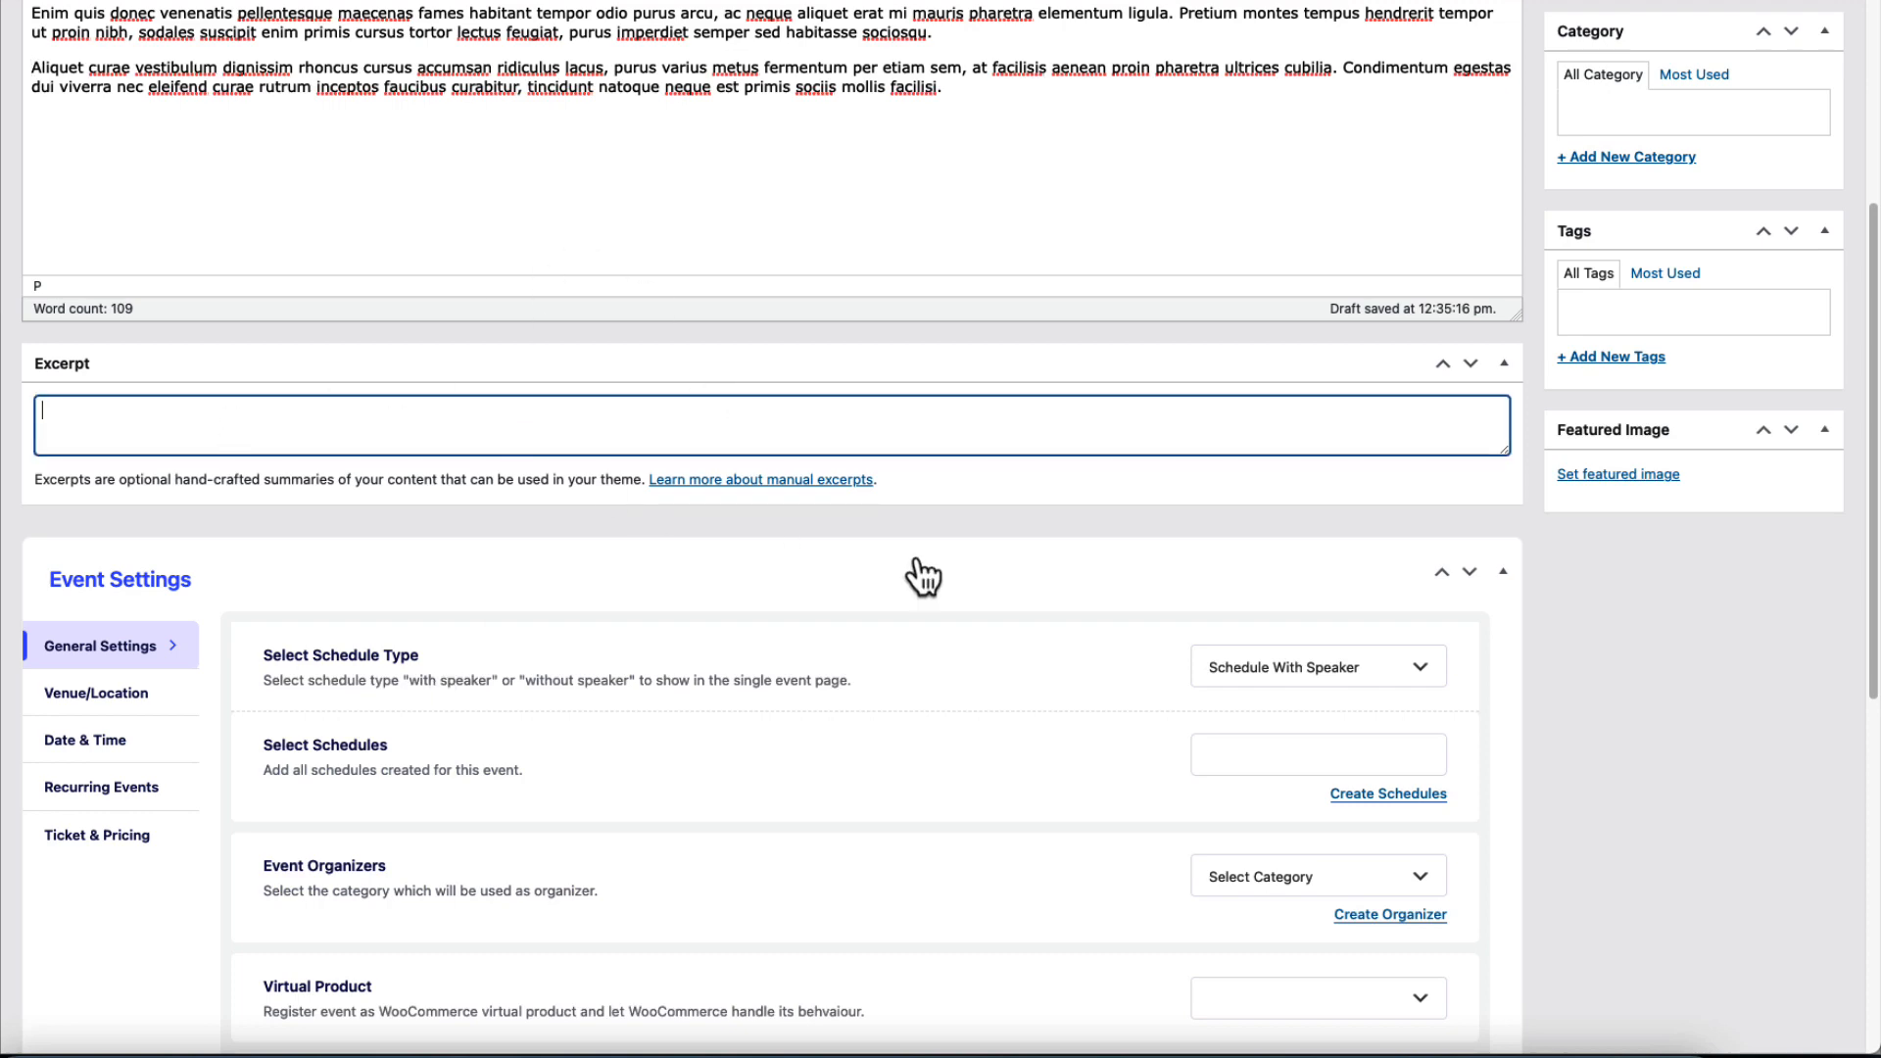
pyautogui.scroll(-4, 919, 557)
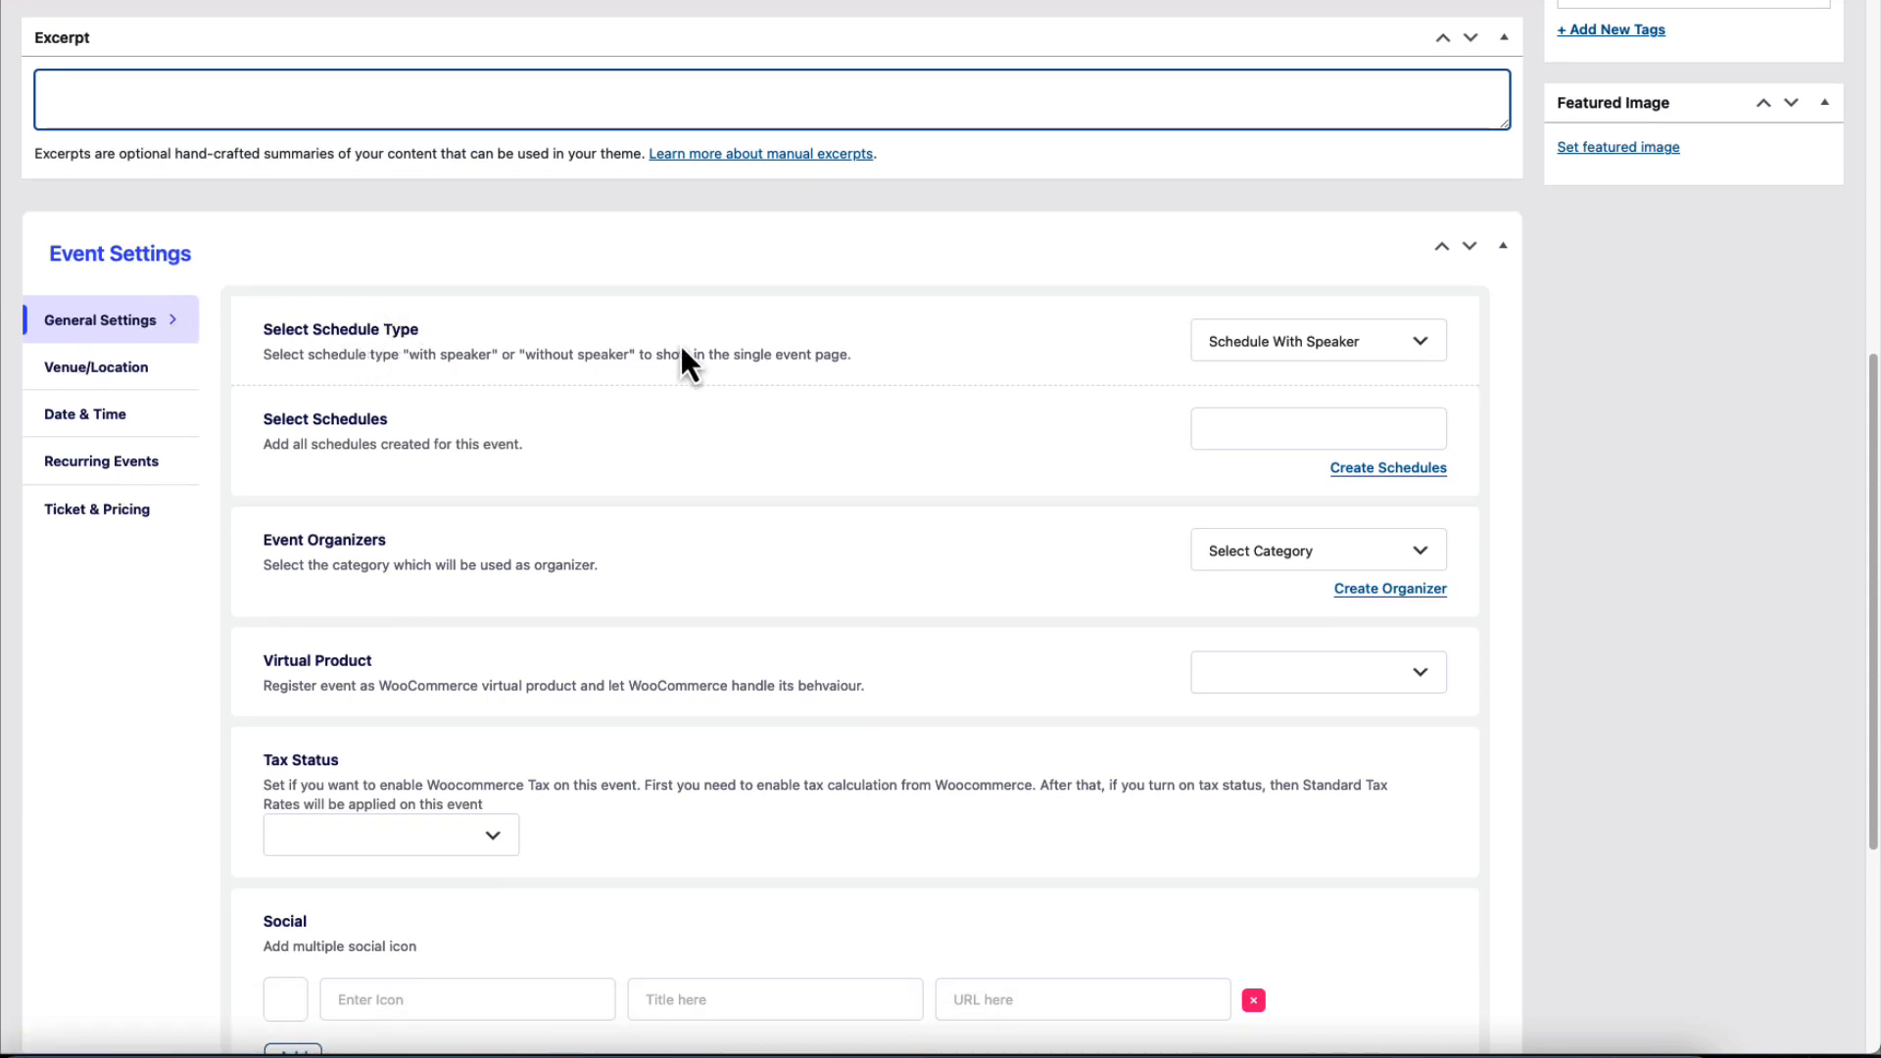
# Keep Schedule With Speaker and attach the MetalliCat Concert Schedule to the event.
pyautogui.click(1327, 367)
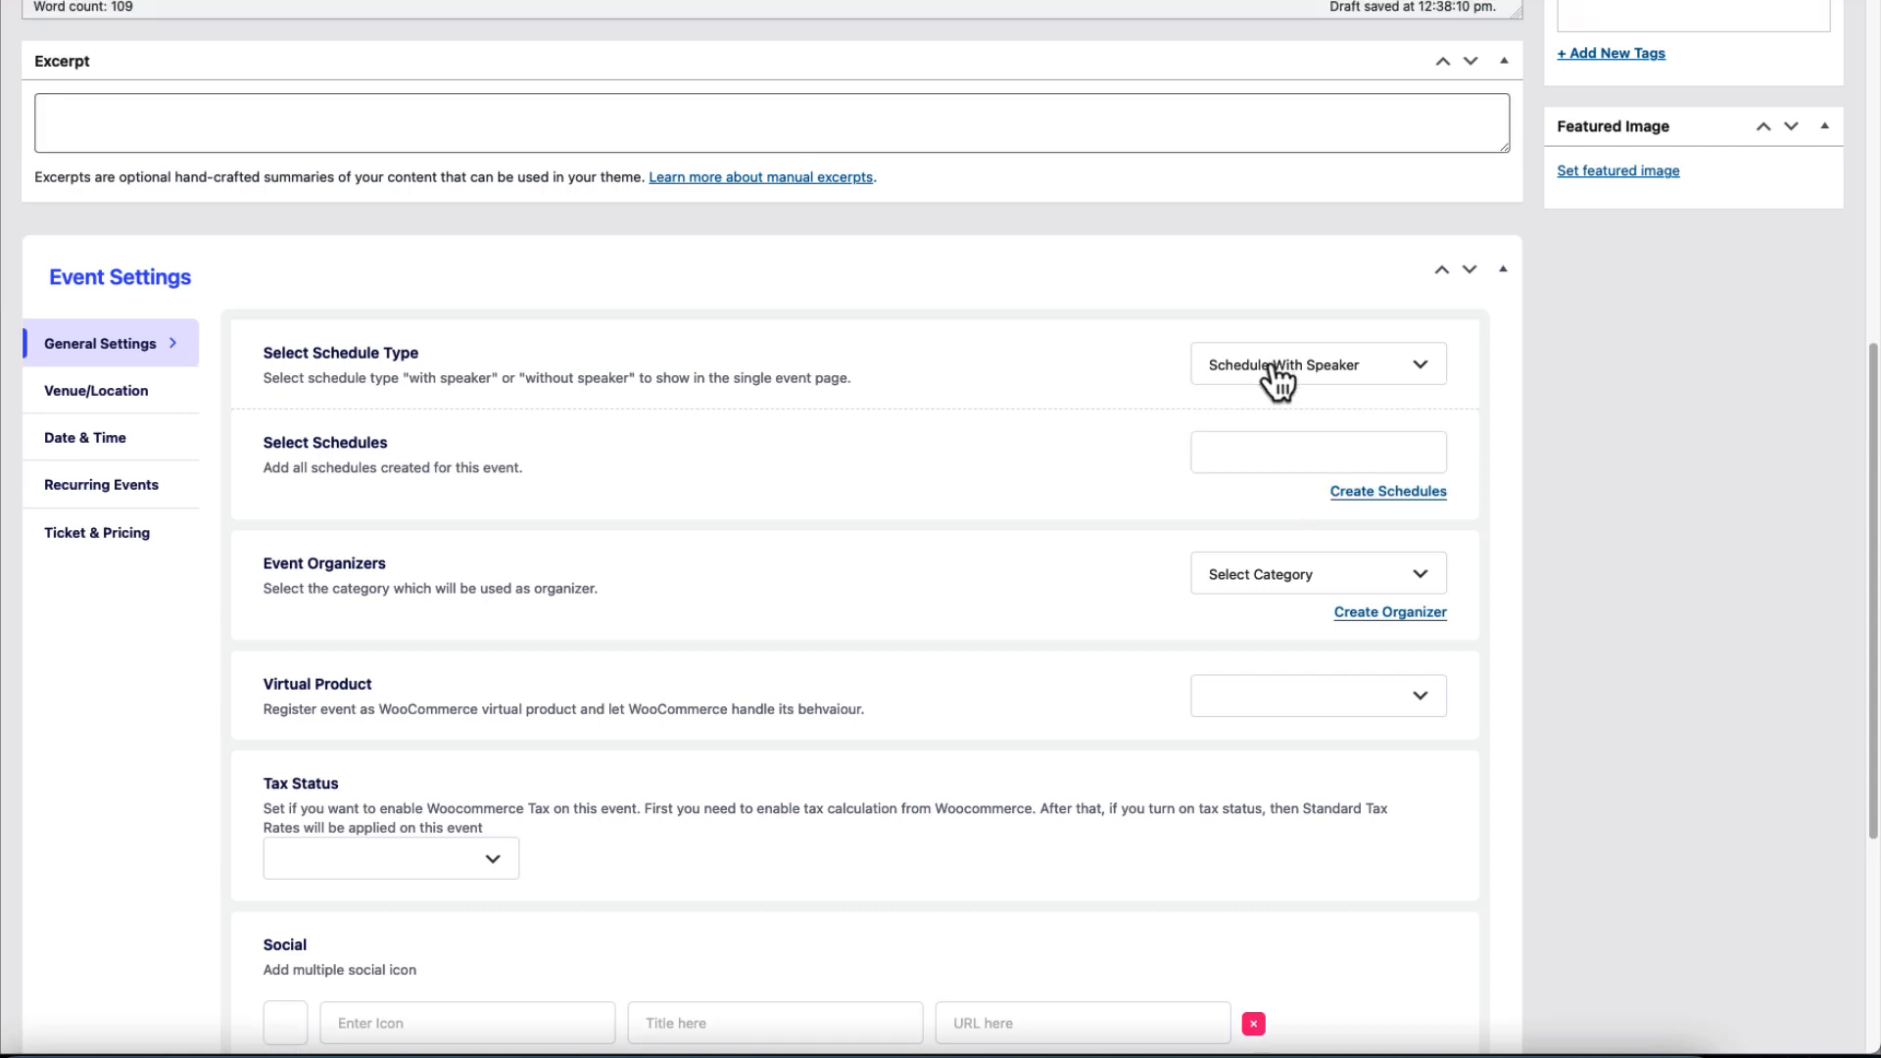
pyautogui.click(1271, 369)
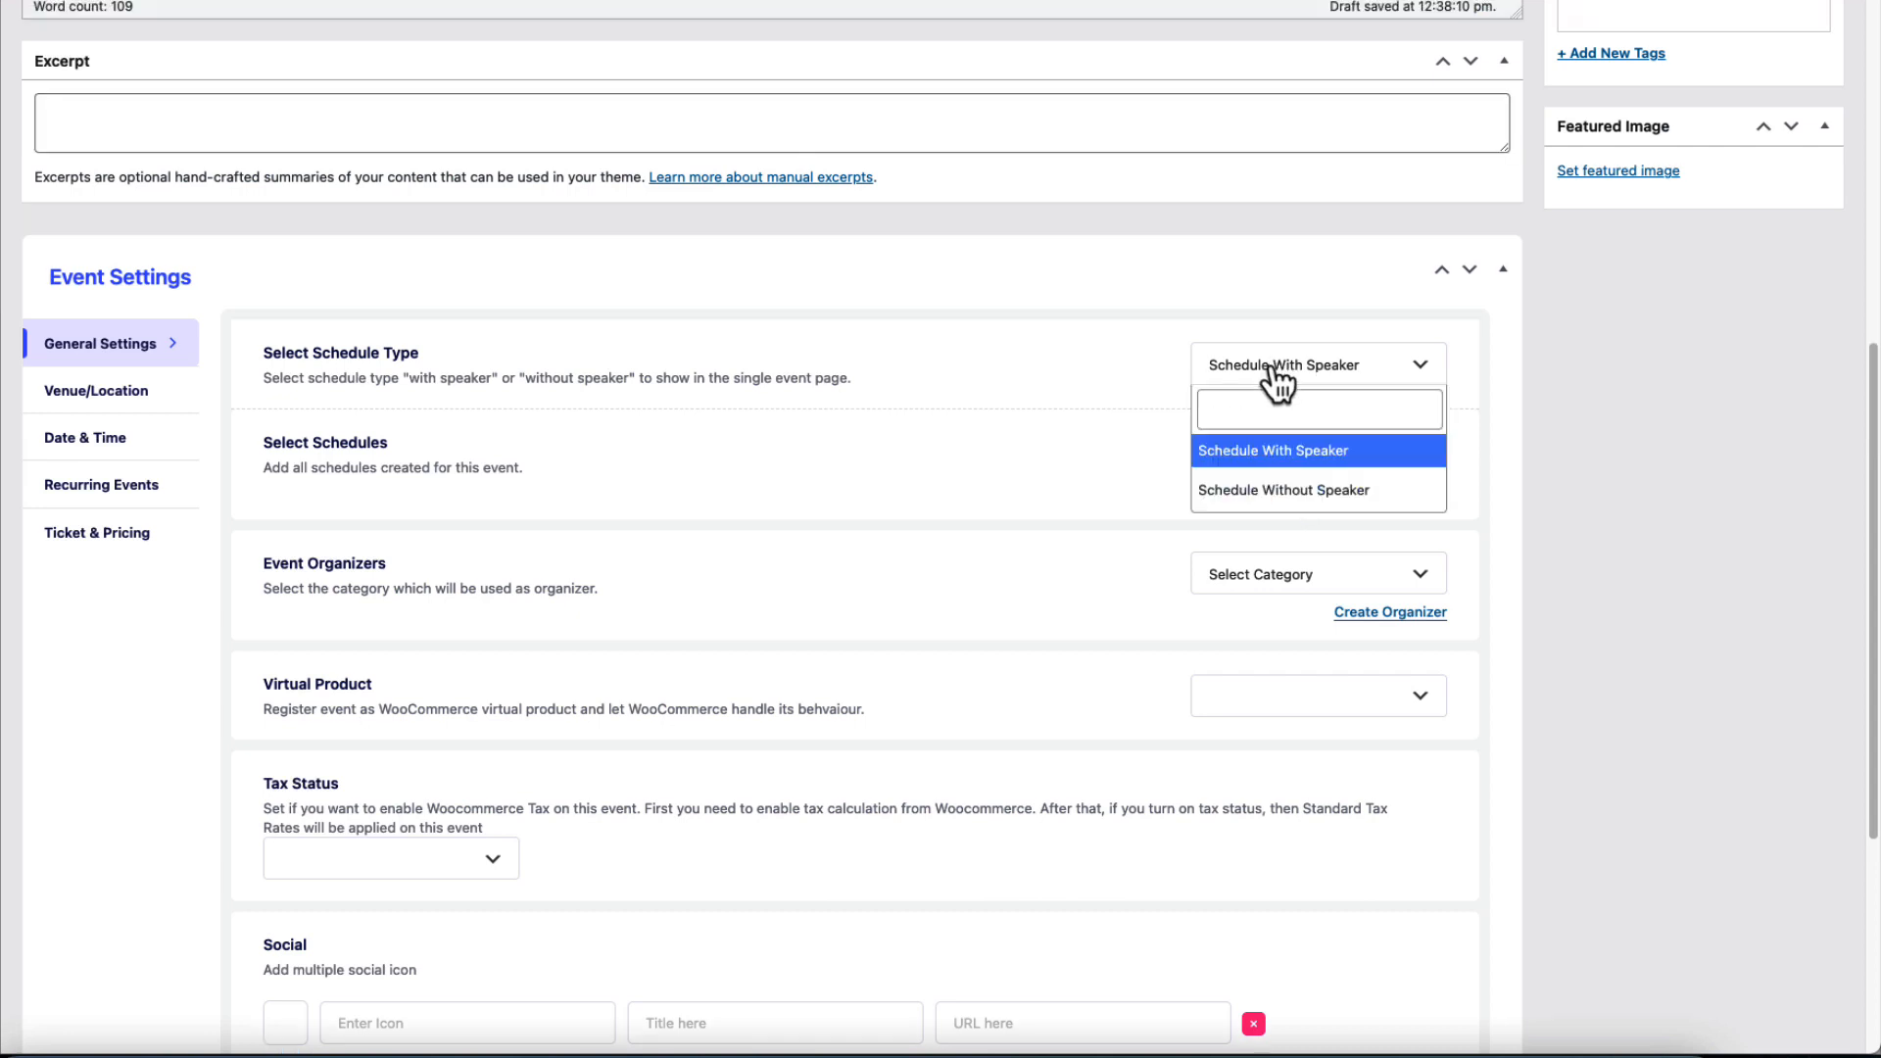
pyautogui.click(1241, 458)
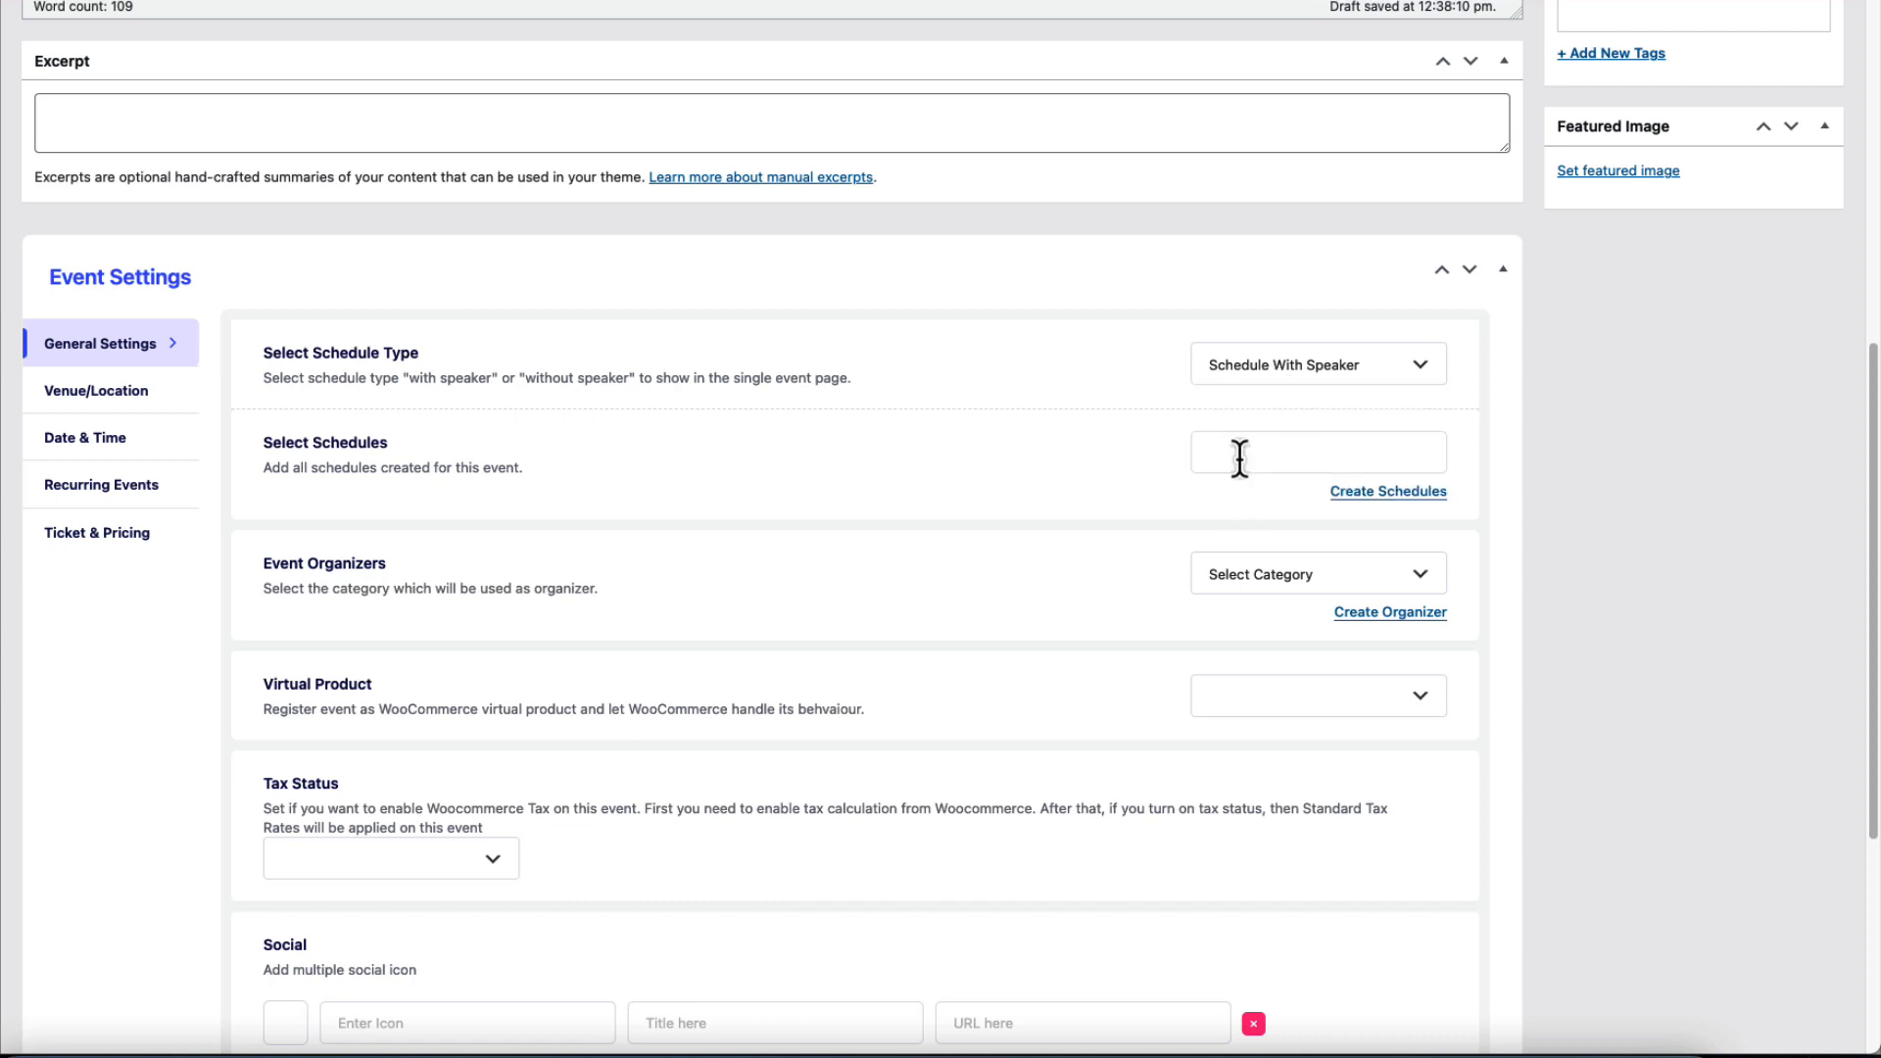
pyautogui.click(1240, 458)
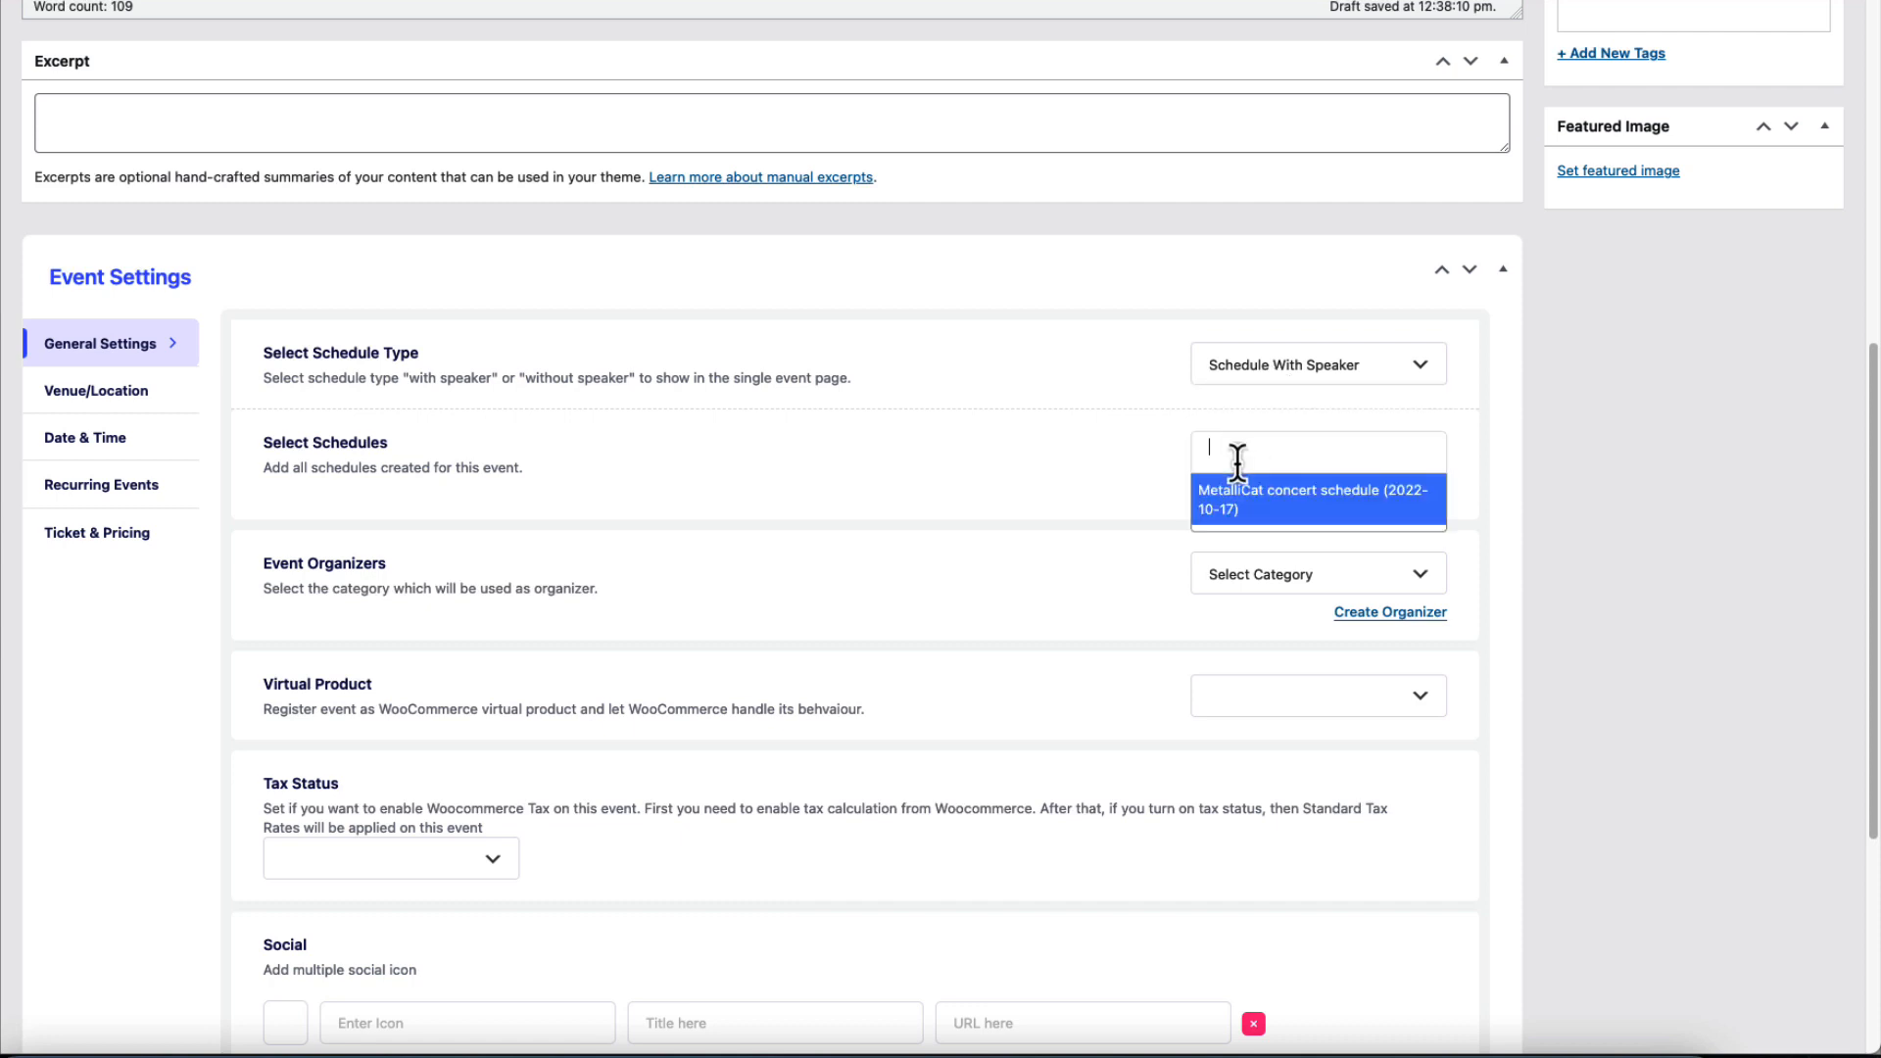
pyautogui.click(1242, 509)
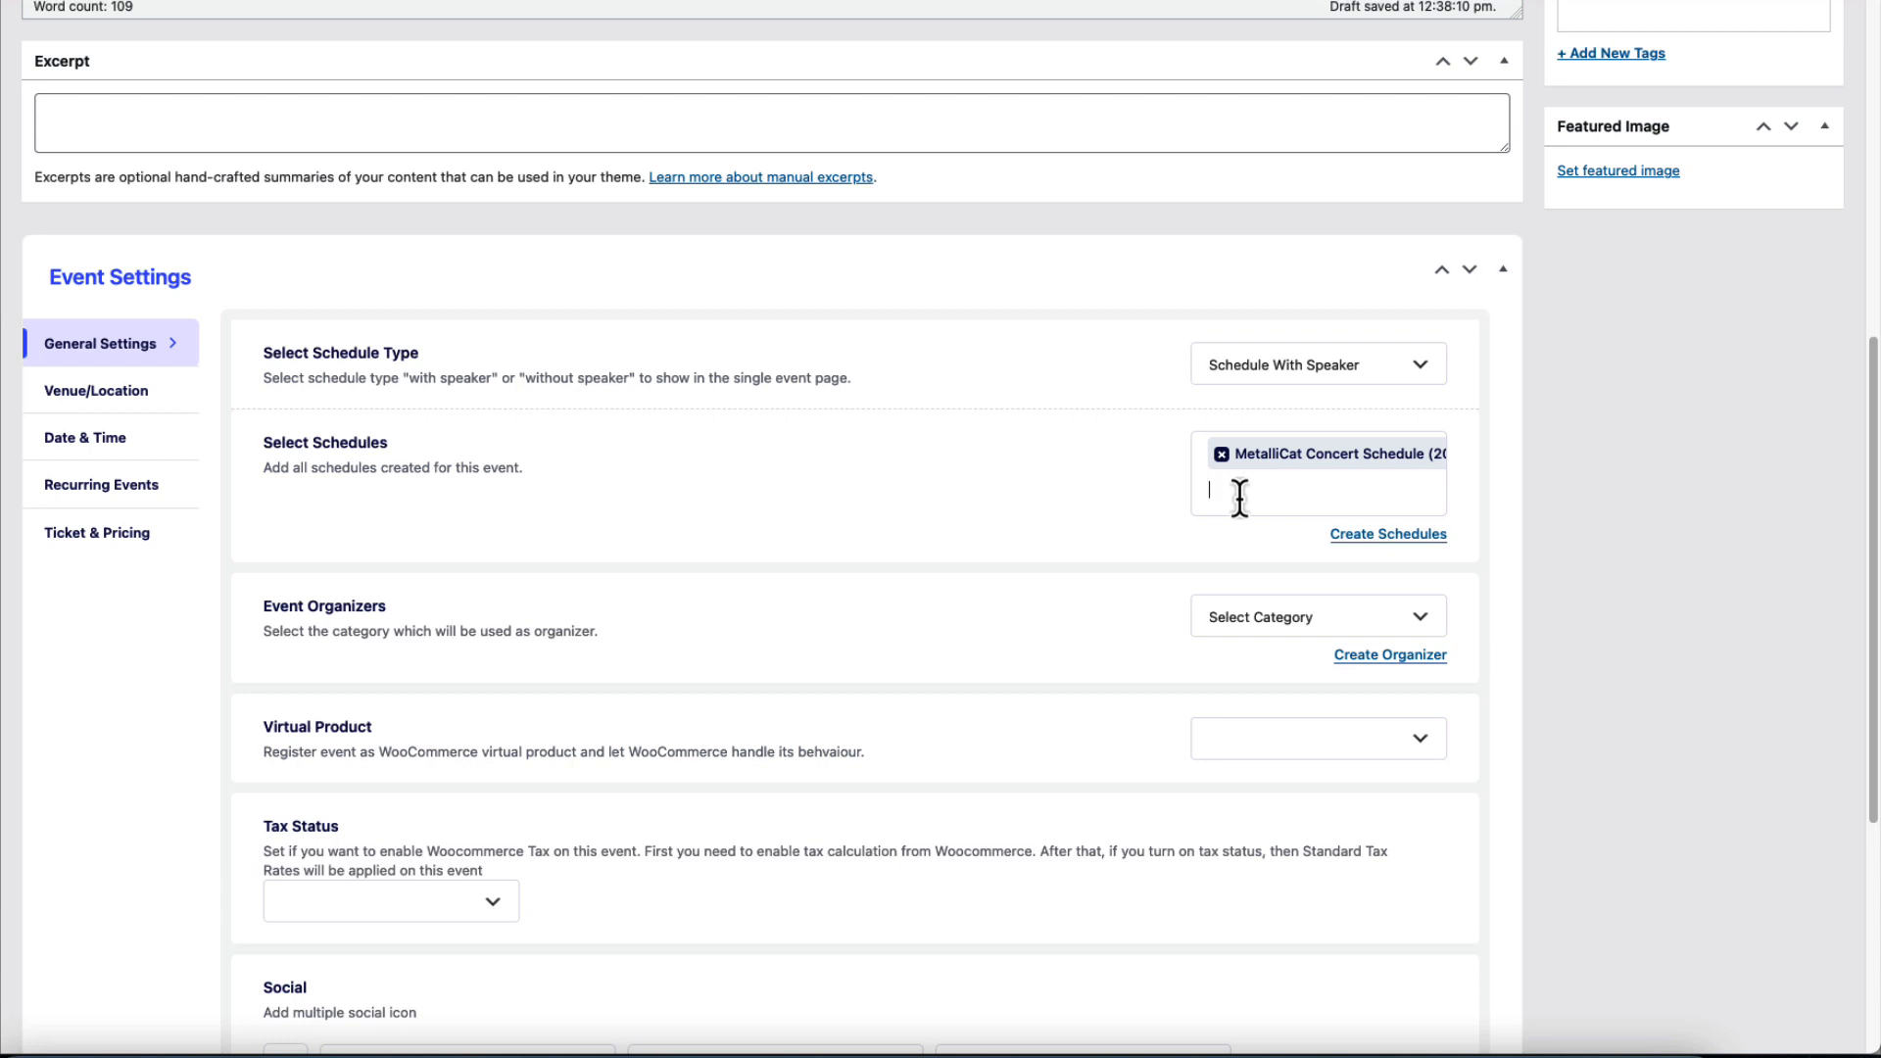
pyautogui.scroll(-5, 1240, 498)
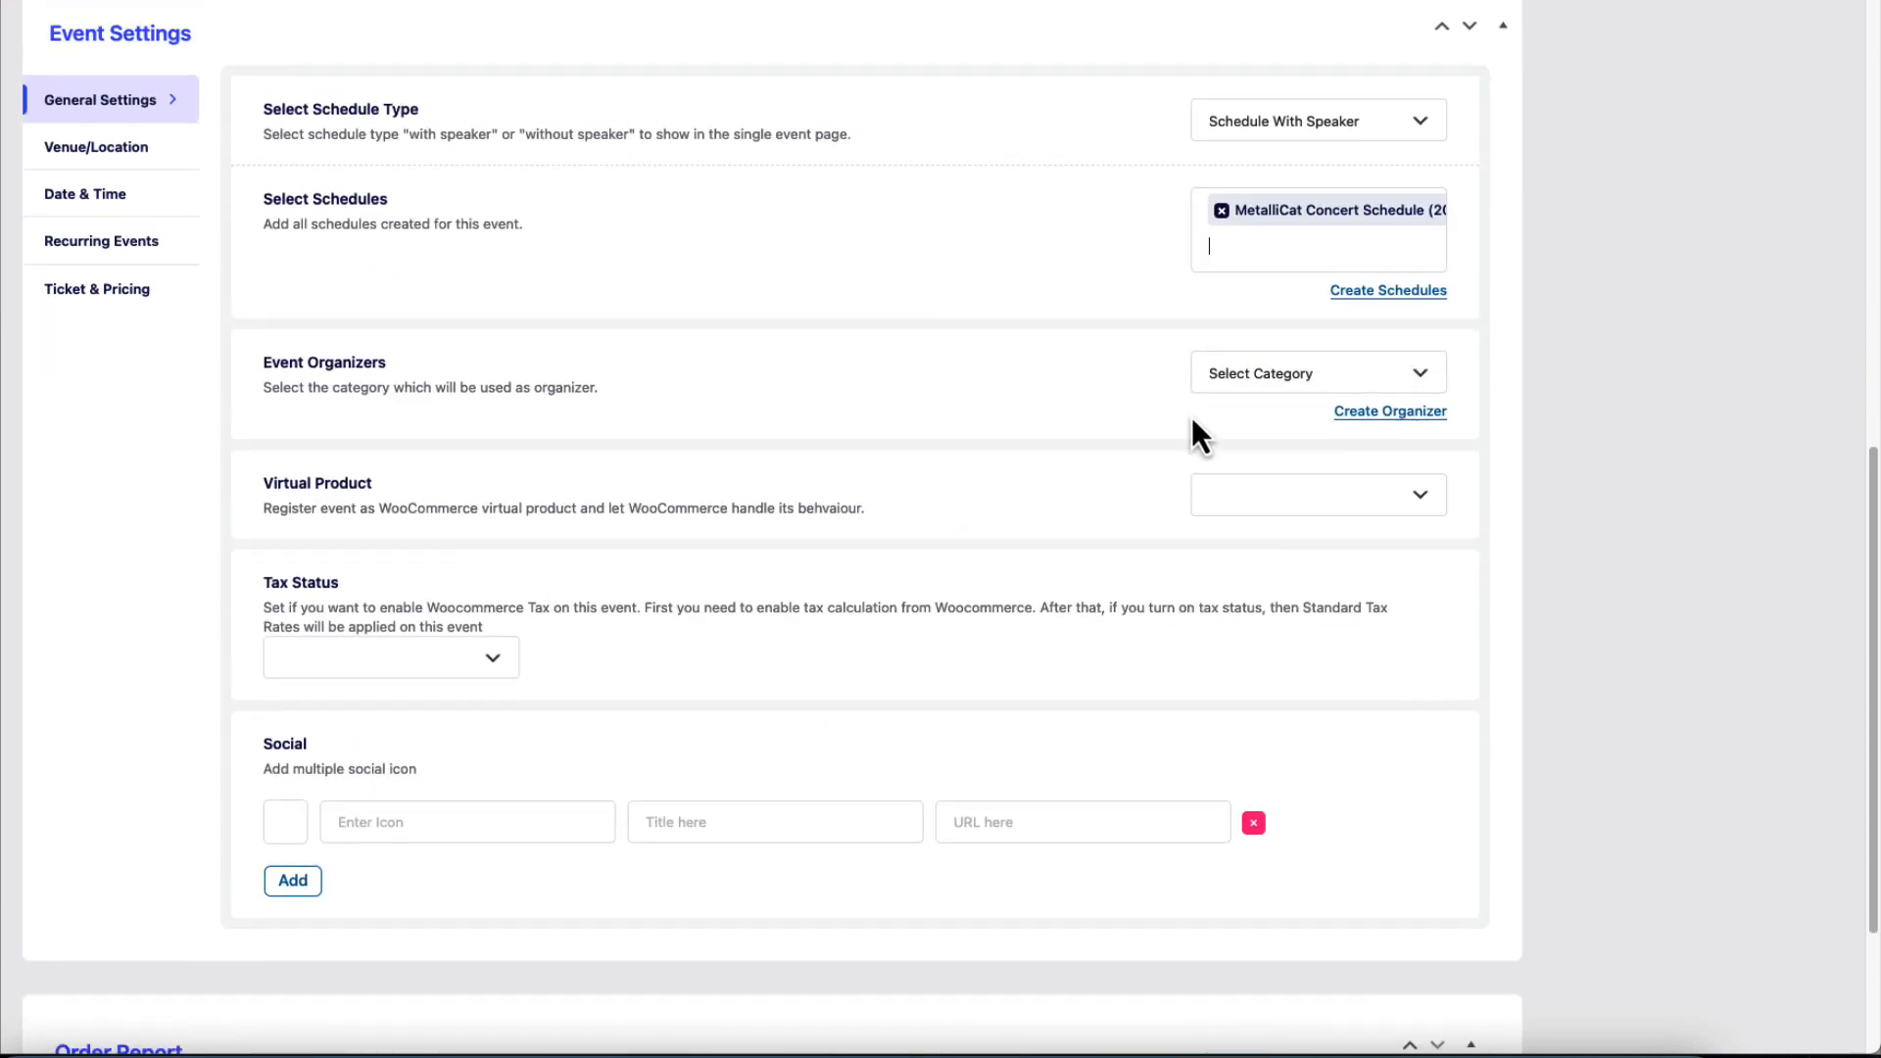
# Leave organizer categories unchanged and set Virtual Product and Tax Status to yes.
pyautogui.click(1286, 378)
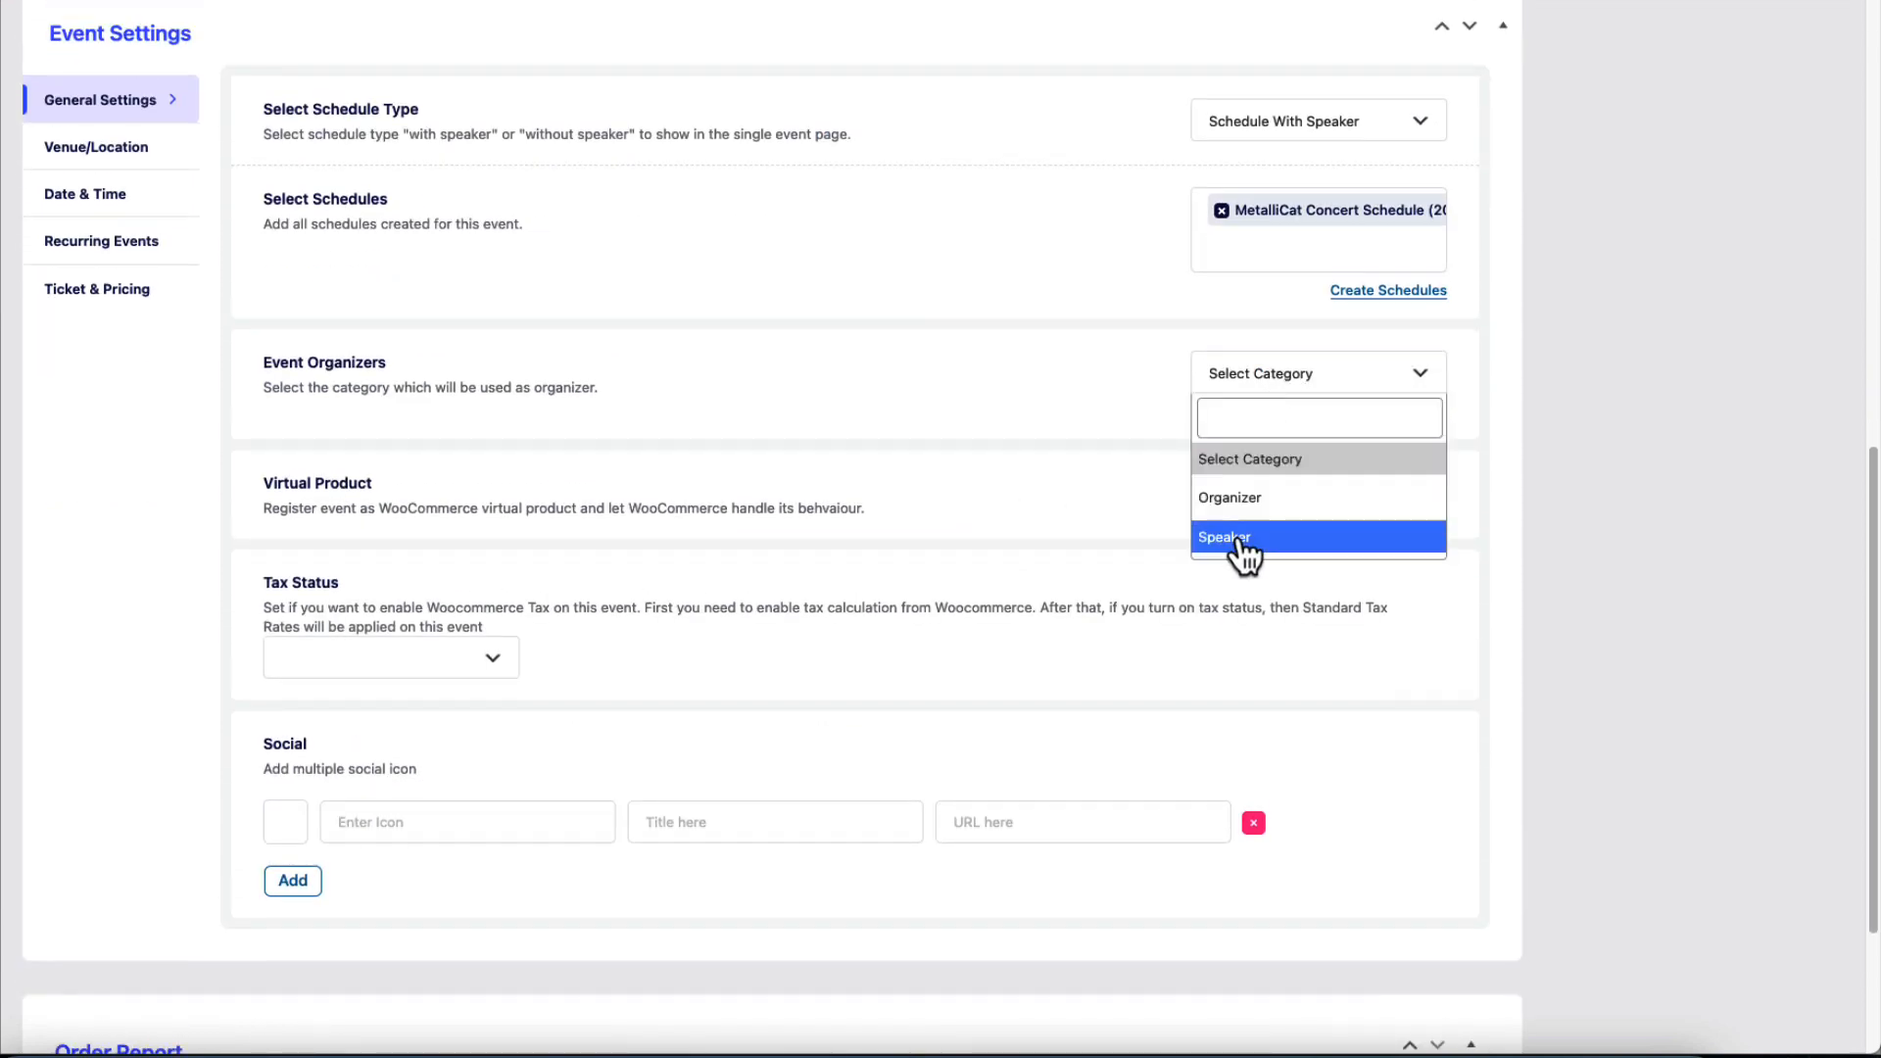
pyautogui.click(1300, 382)
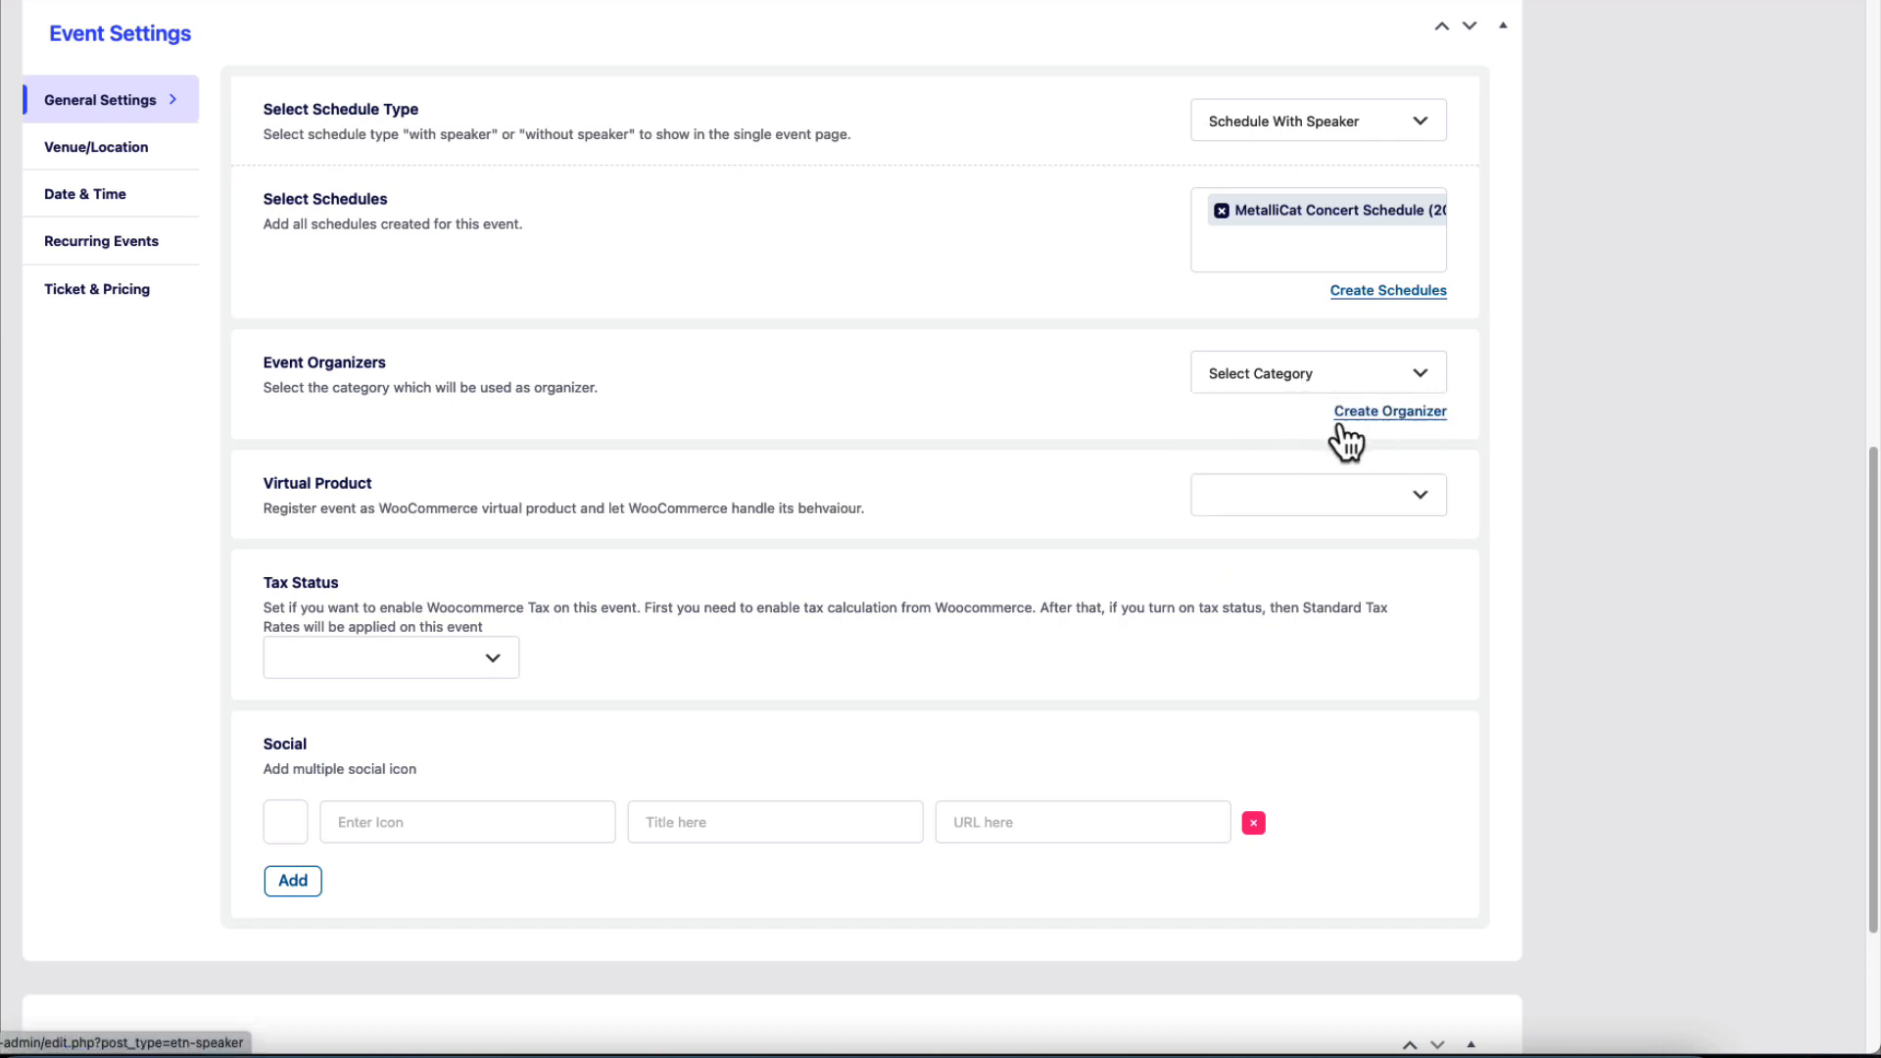
pyautogui.scroll(-1, 1571, 480)
pyautogui.scroll(-3, 1572, 480)
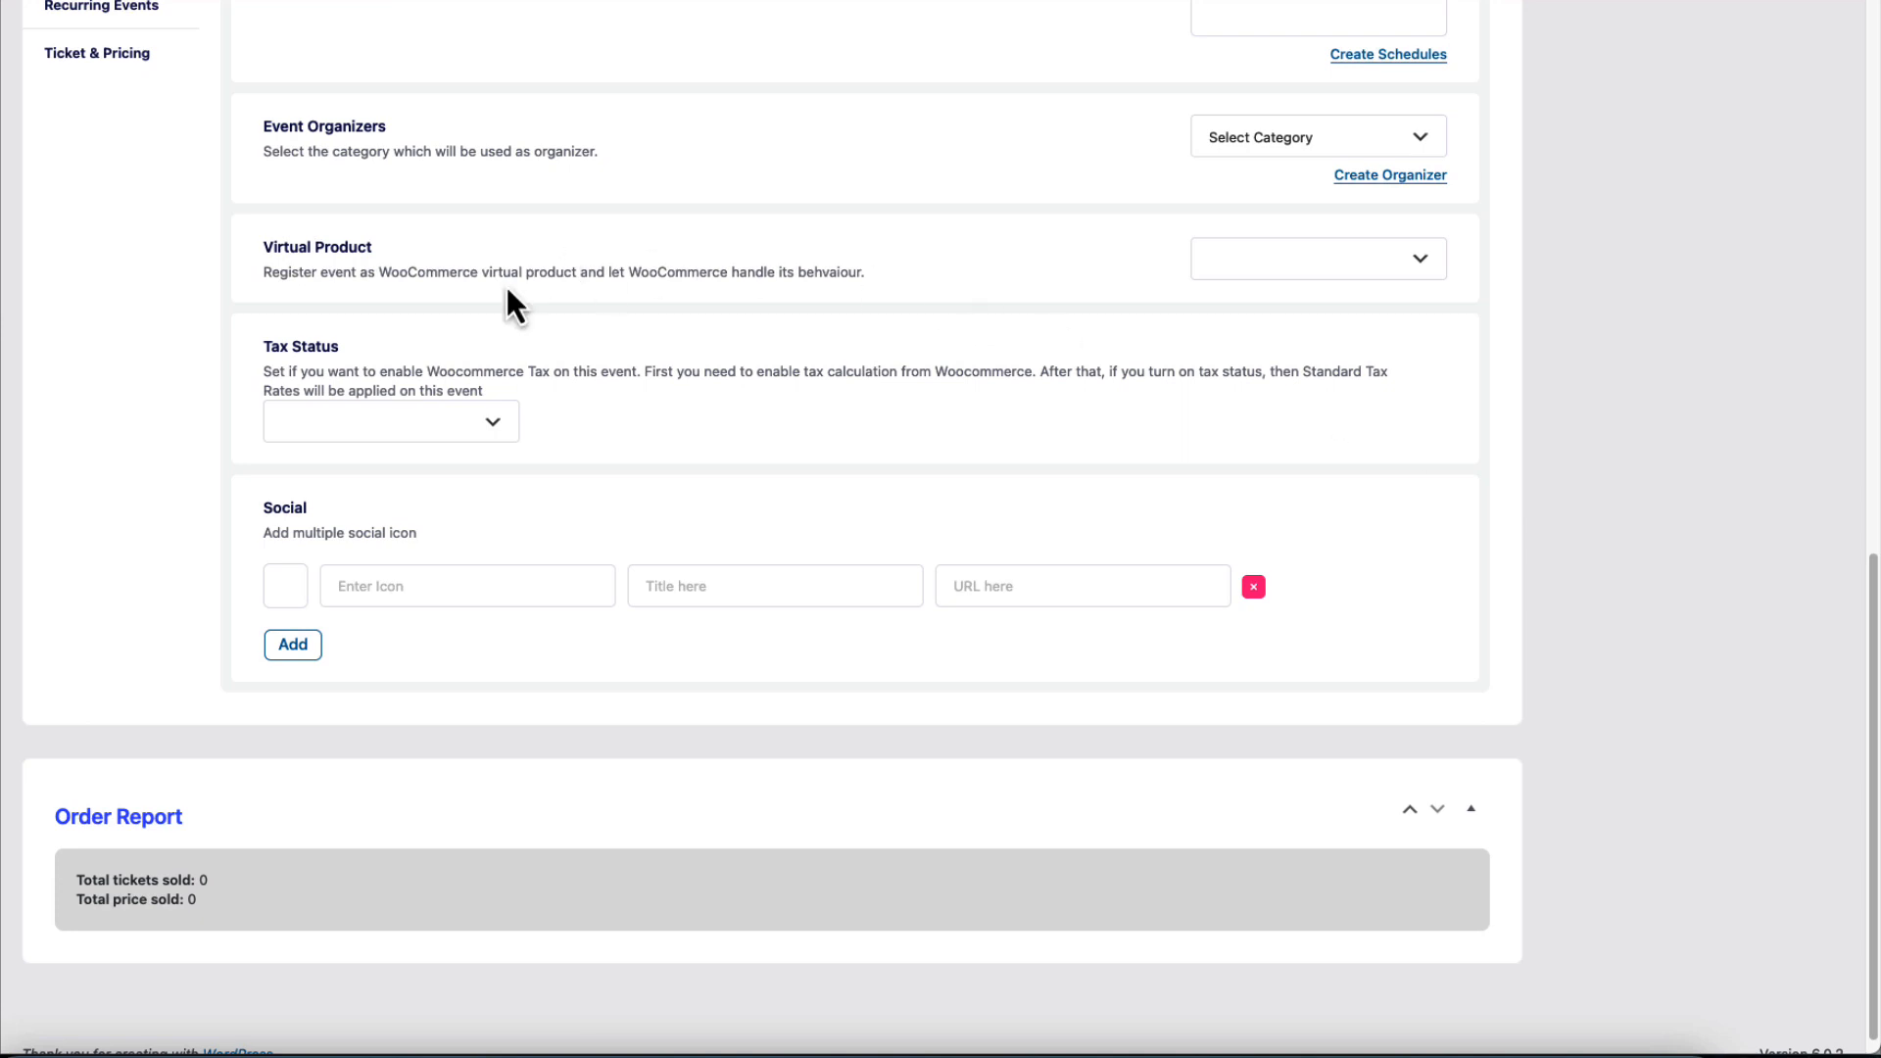
pyautogui.click(1270, 276)
pyautogui.click(1237, 370)
pyautogui.click(426, 429)
pyautogui.click(336, 525)
pyautogui.scroll(8, 1083, 500)
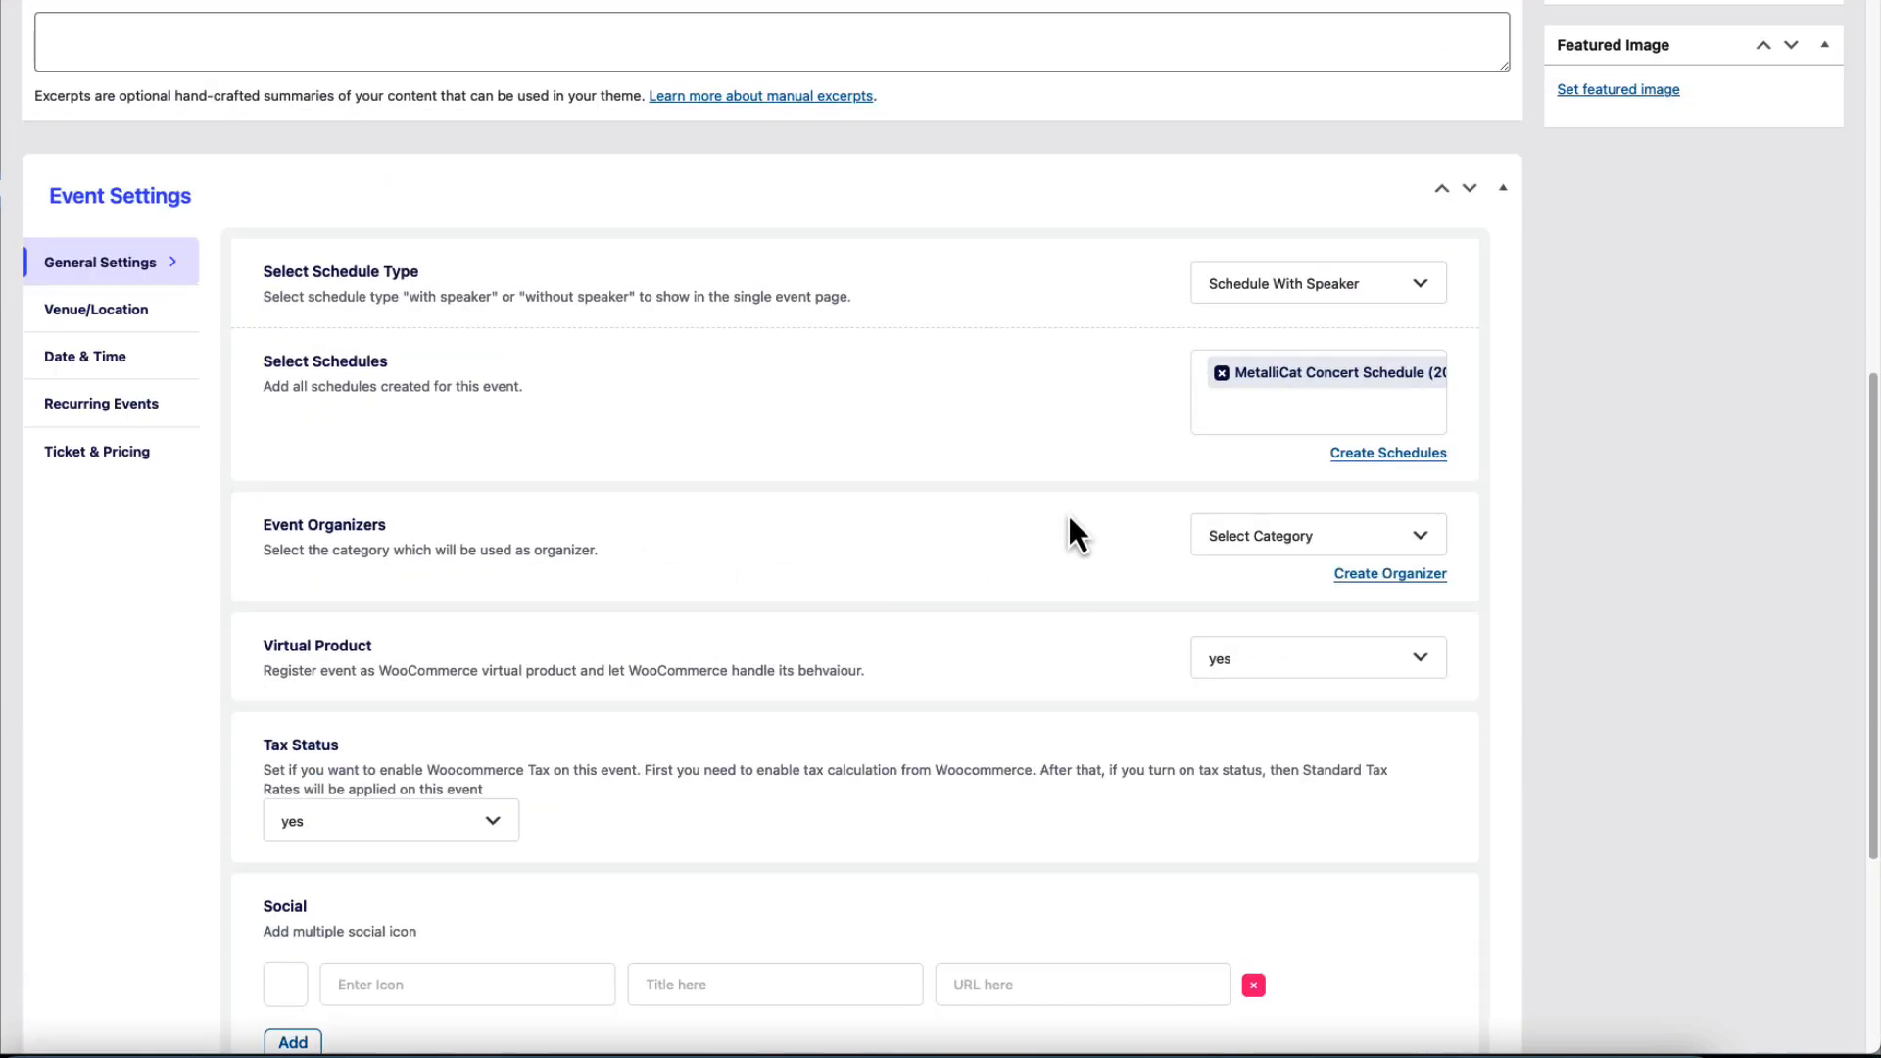
# Paste Tallinna Lauluväljak into the Location field under the Venue/Location settings.
pyautogui.click(119, 727)
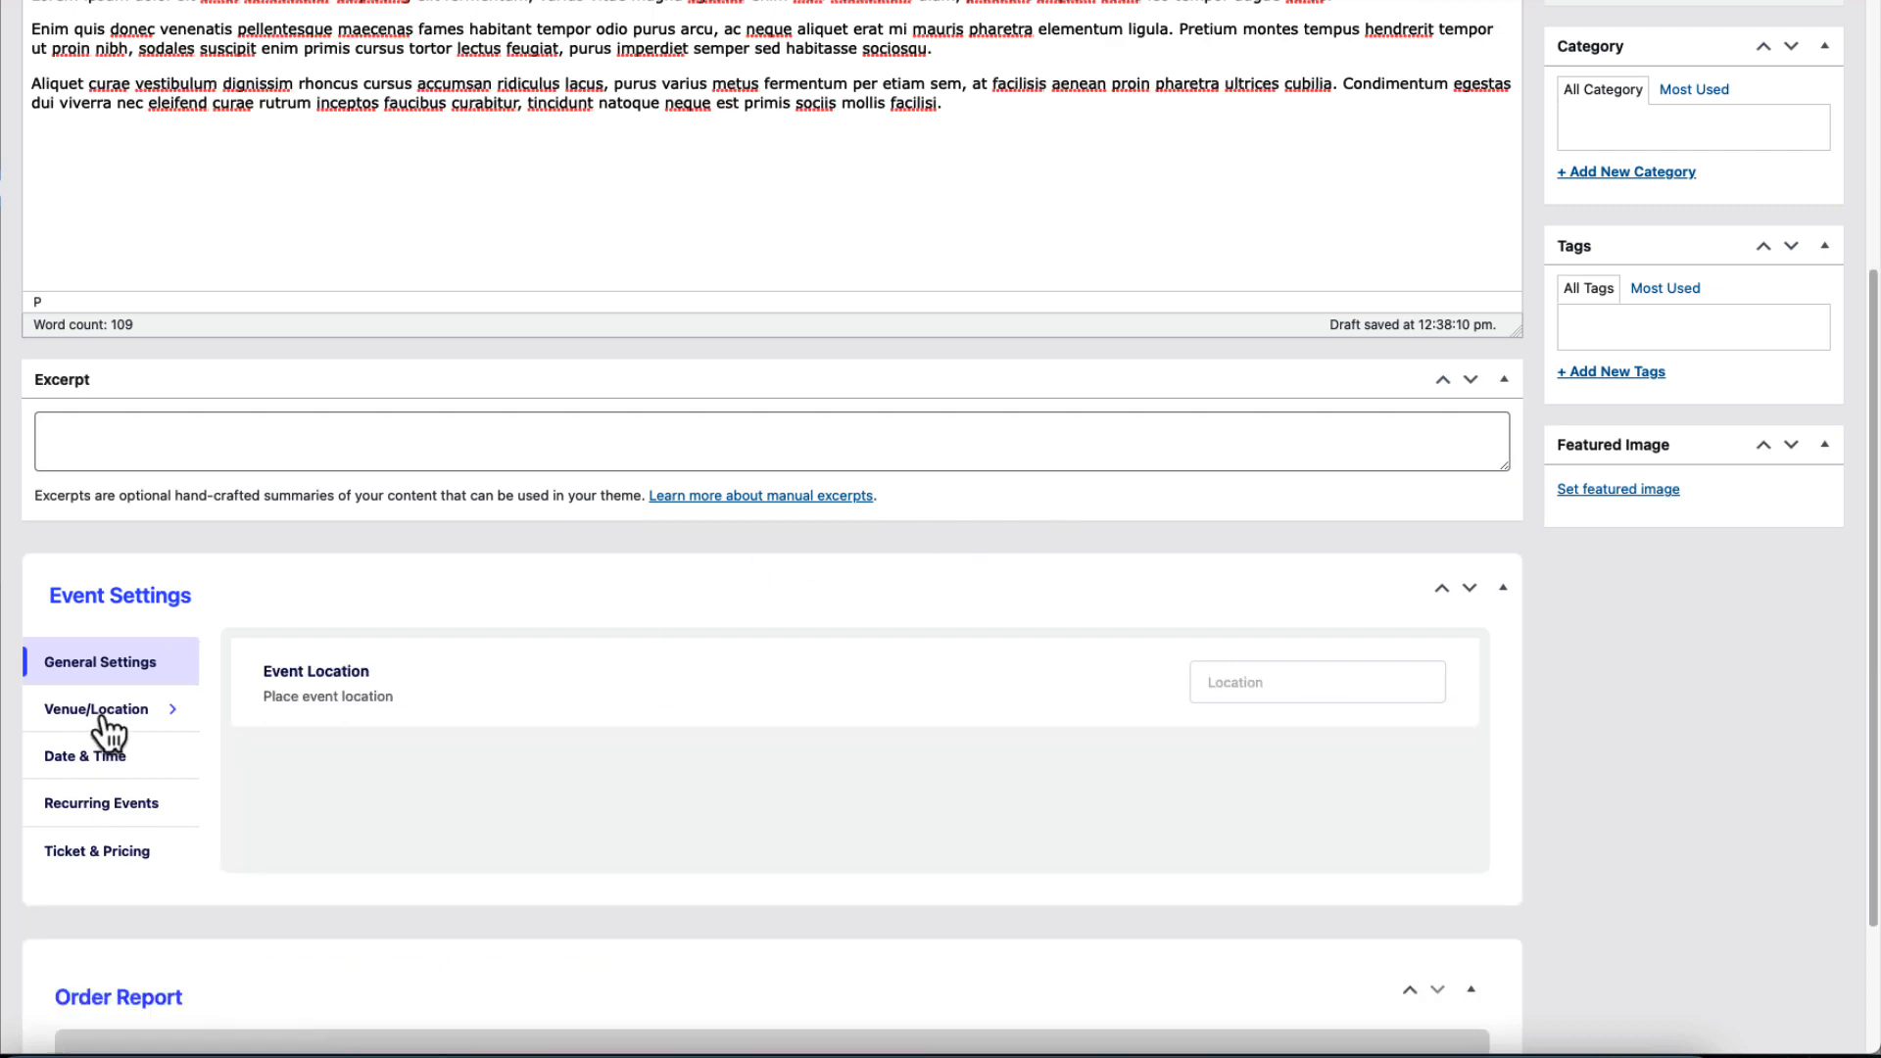
pyautogui.scroll(-3, 954, 514)
pyautogui.click(1264, 482)
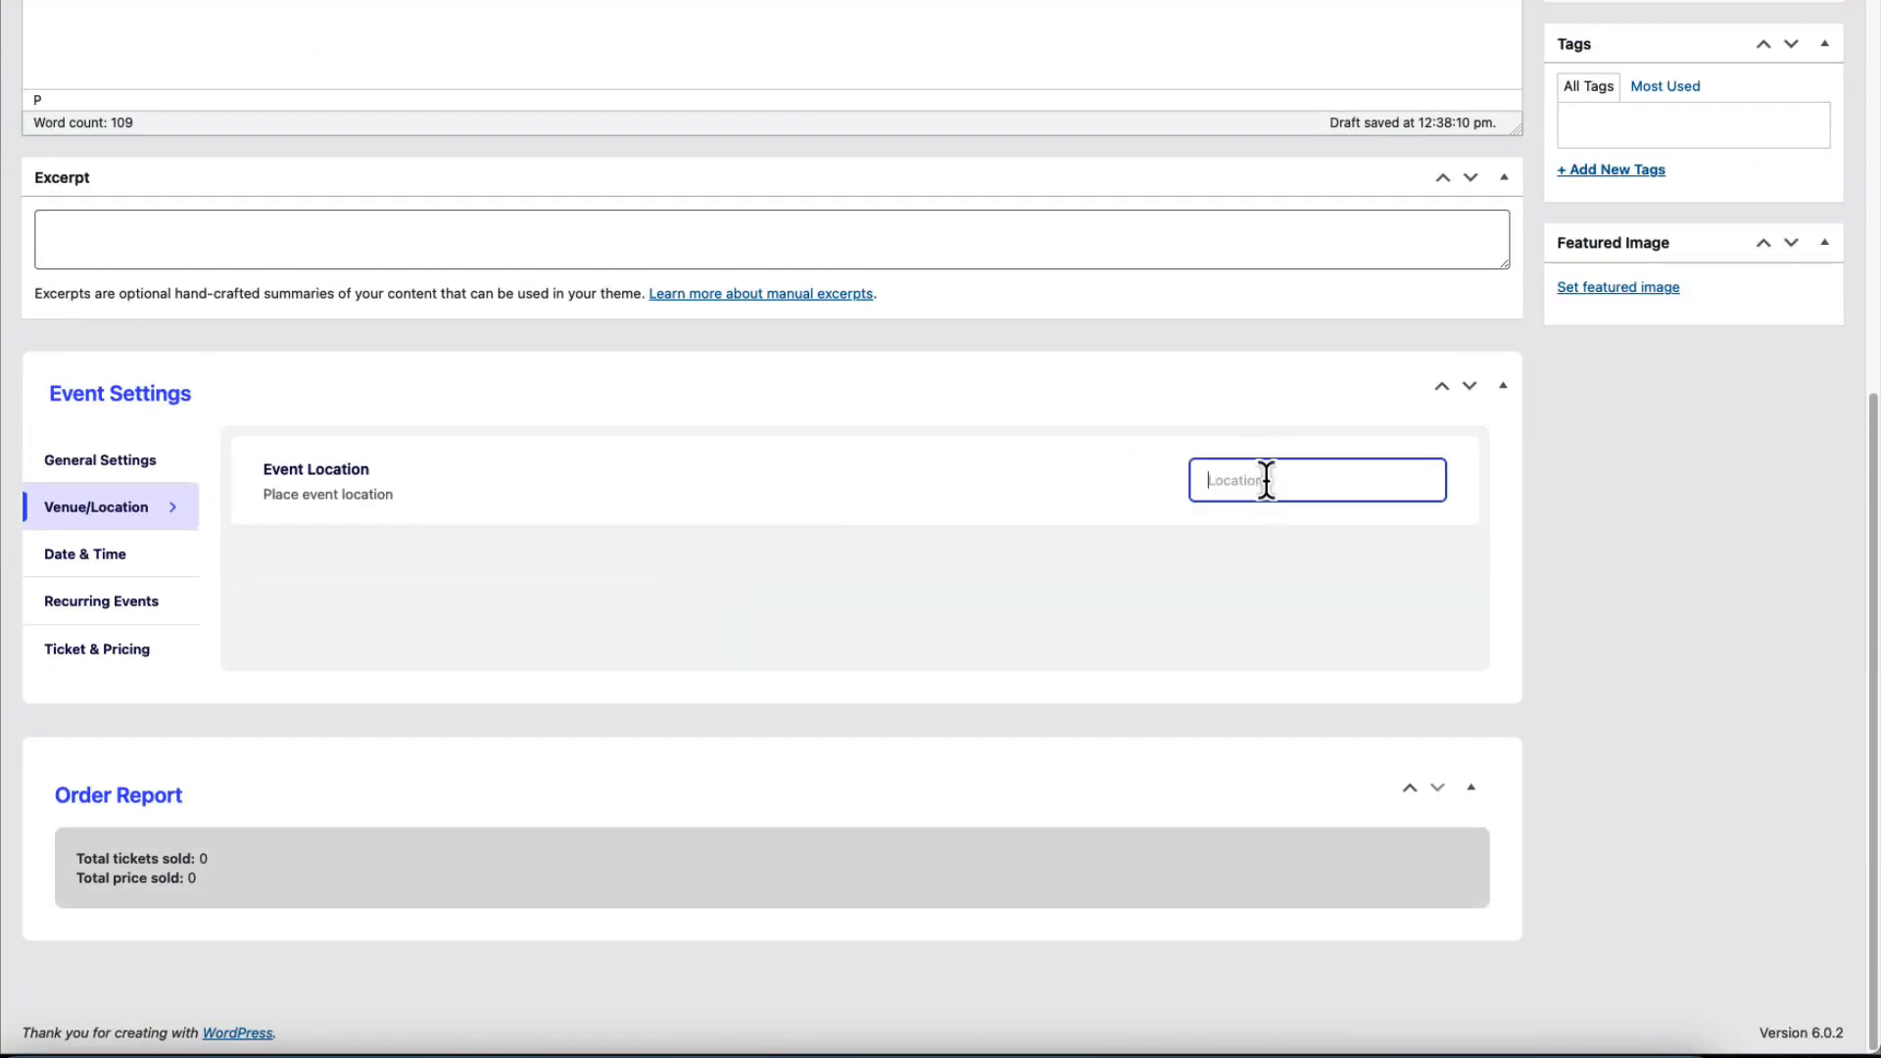
pyautogui.write('Tallinna Lauluväljak')
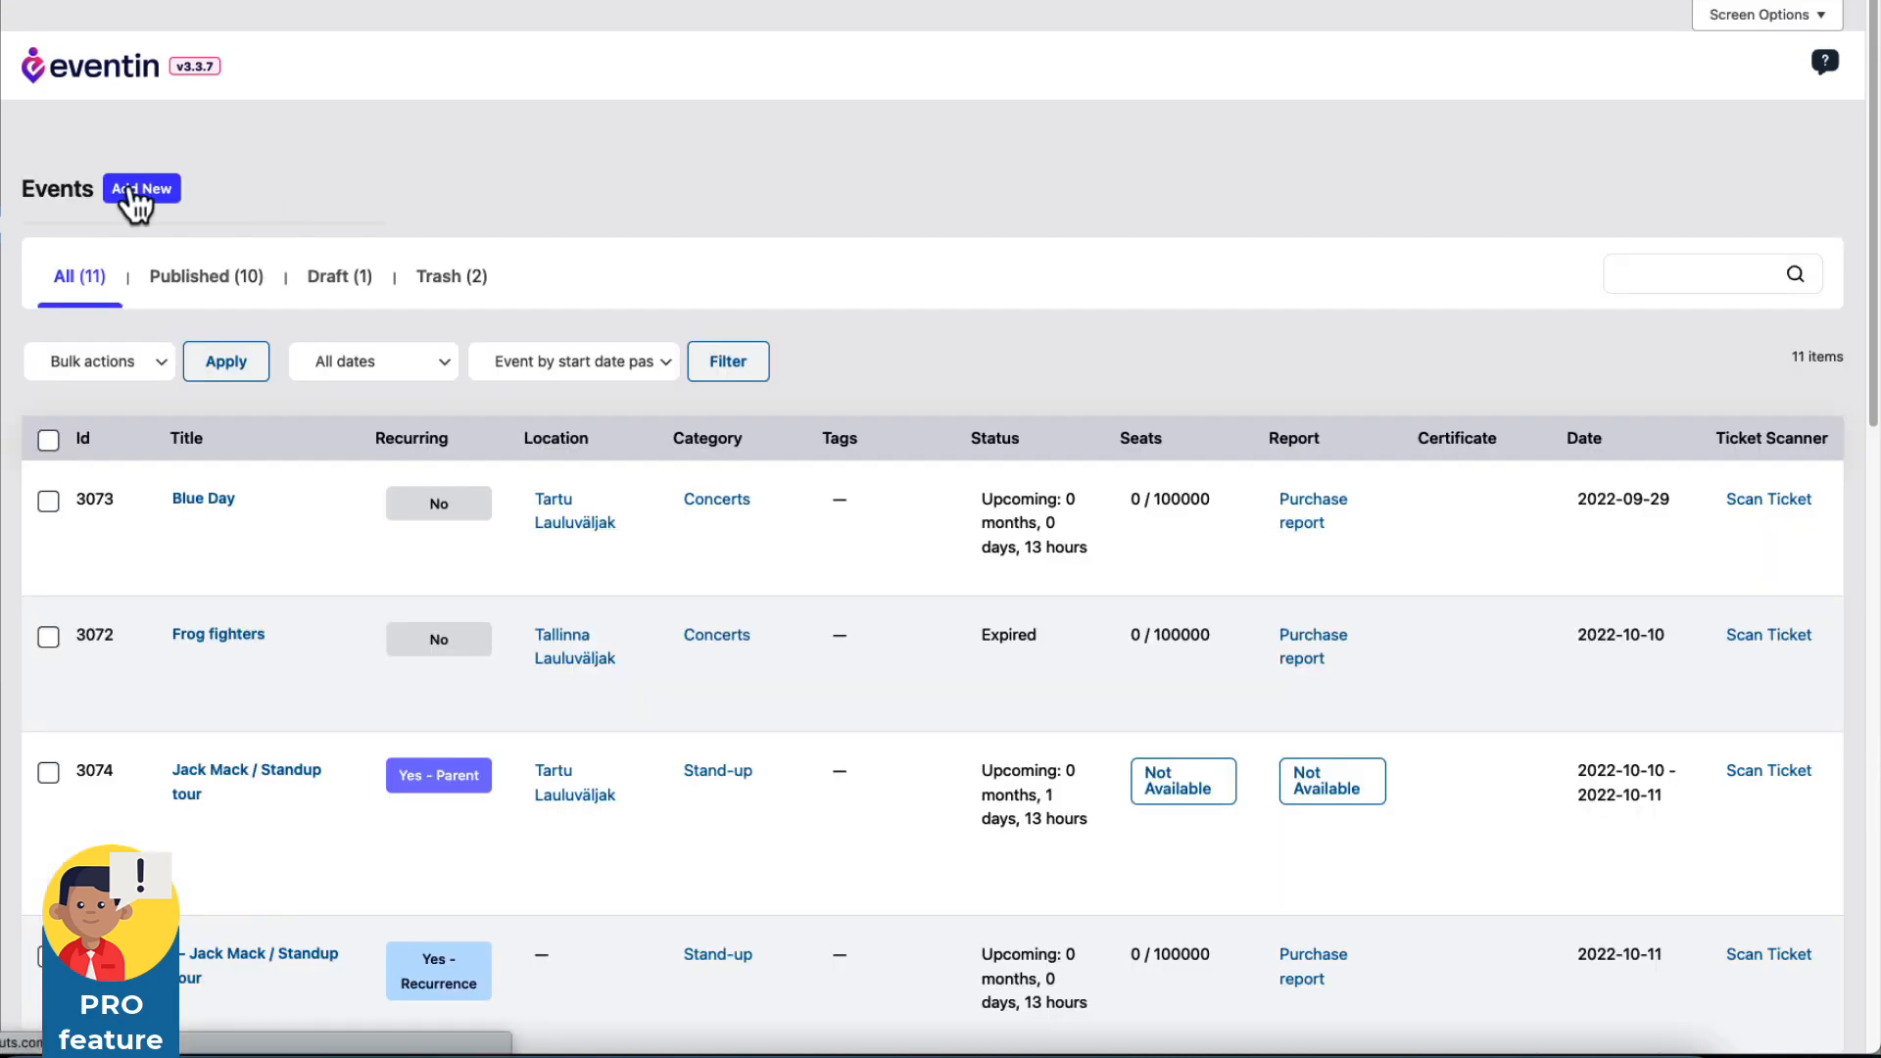
# Pick Event Certificate as the certificate template, then start a new certificate template page.
pyautogui.click(127, 190)
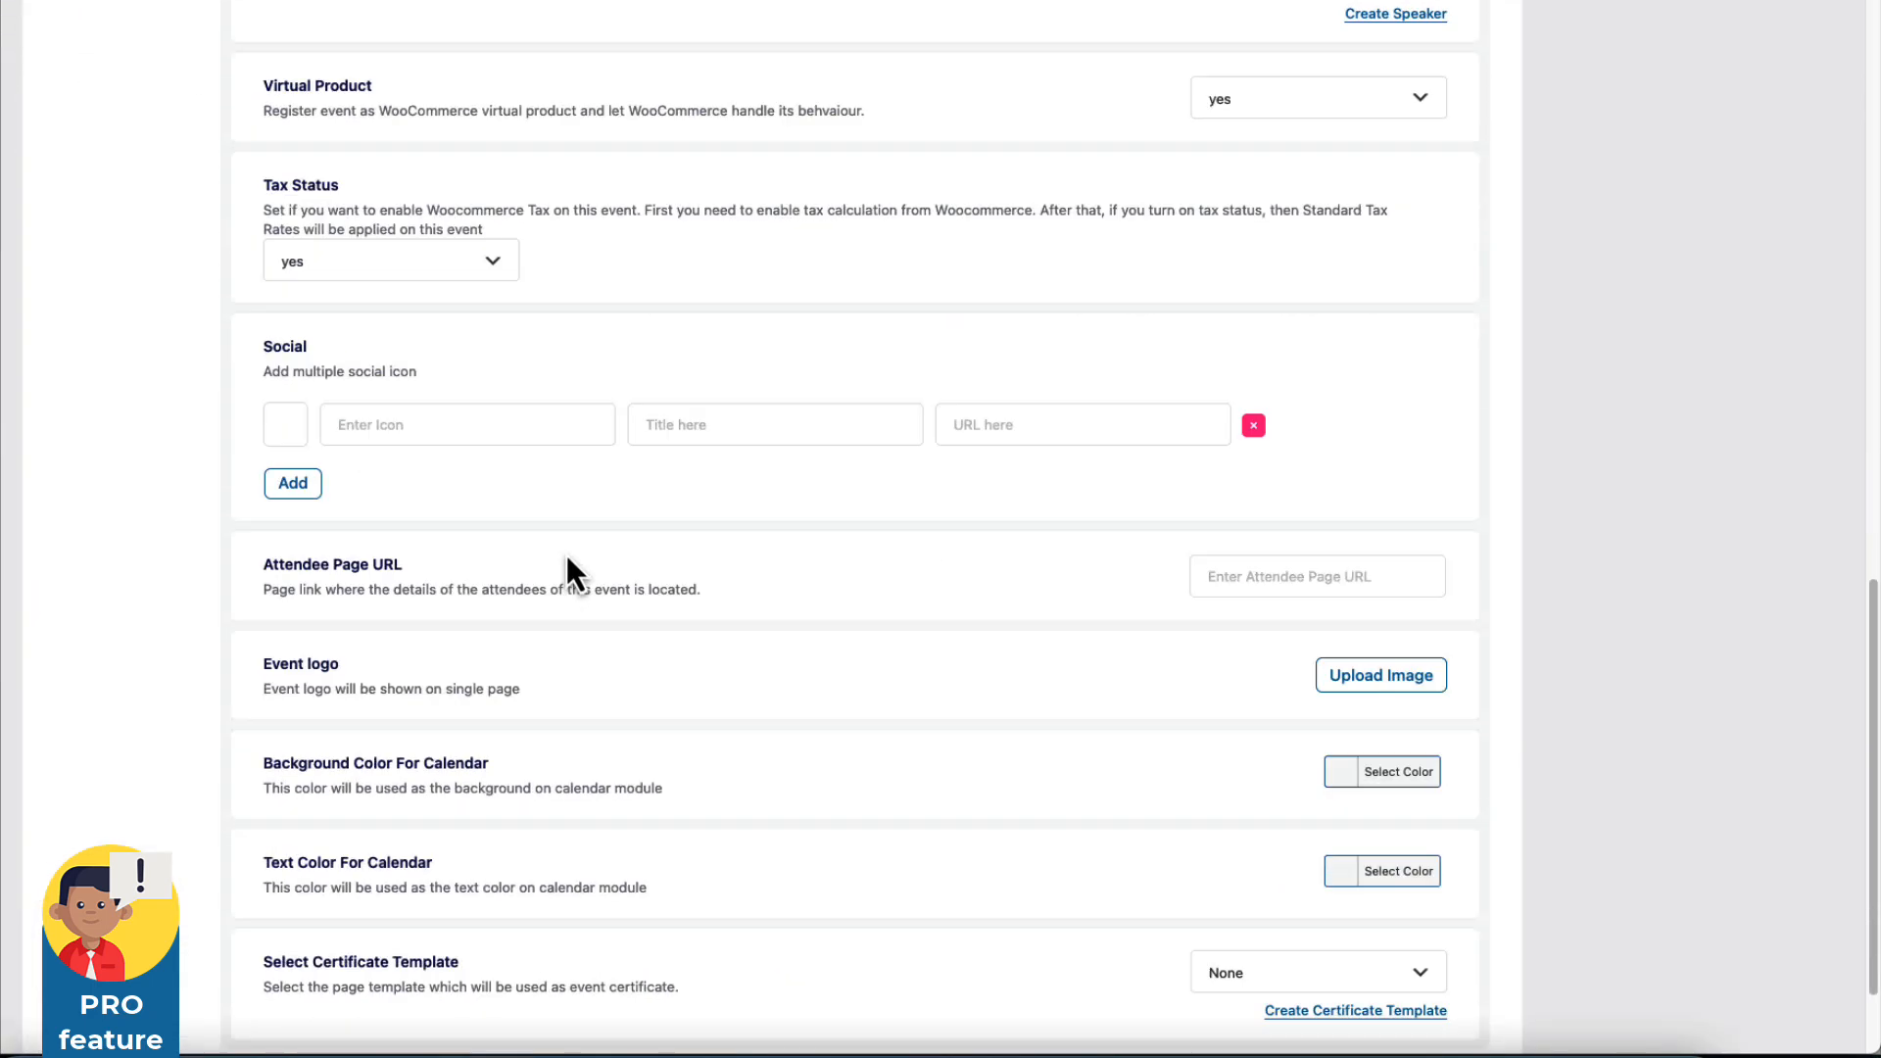
pyautogui.scroll(-3, 567, 557)
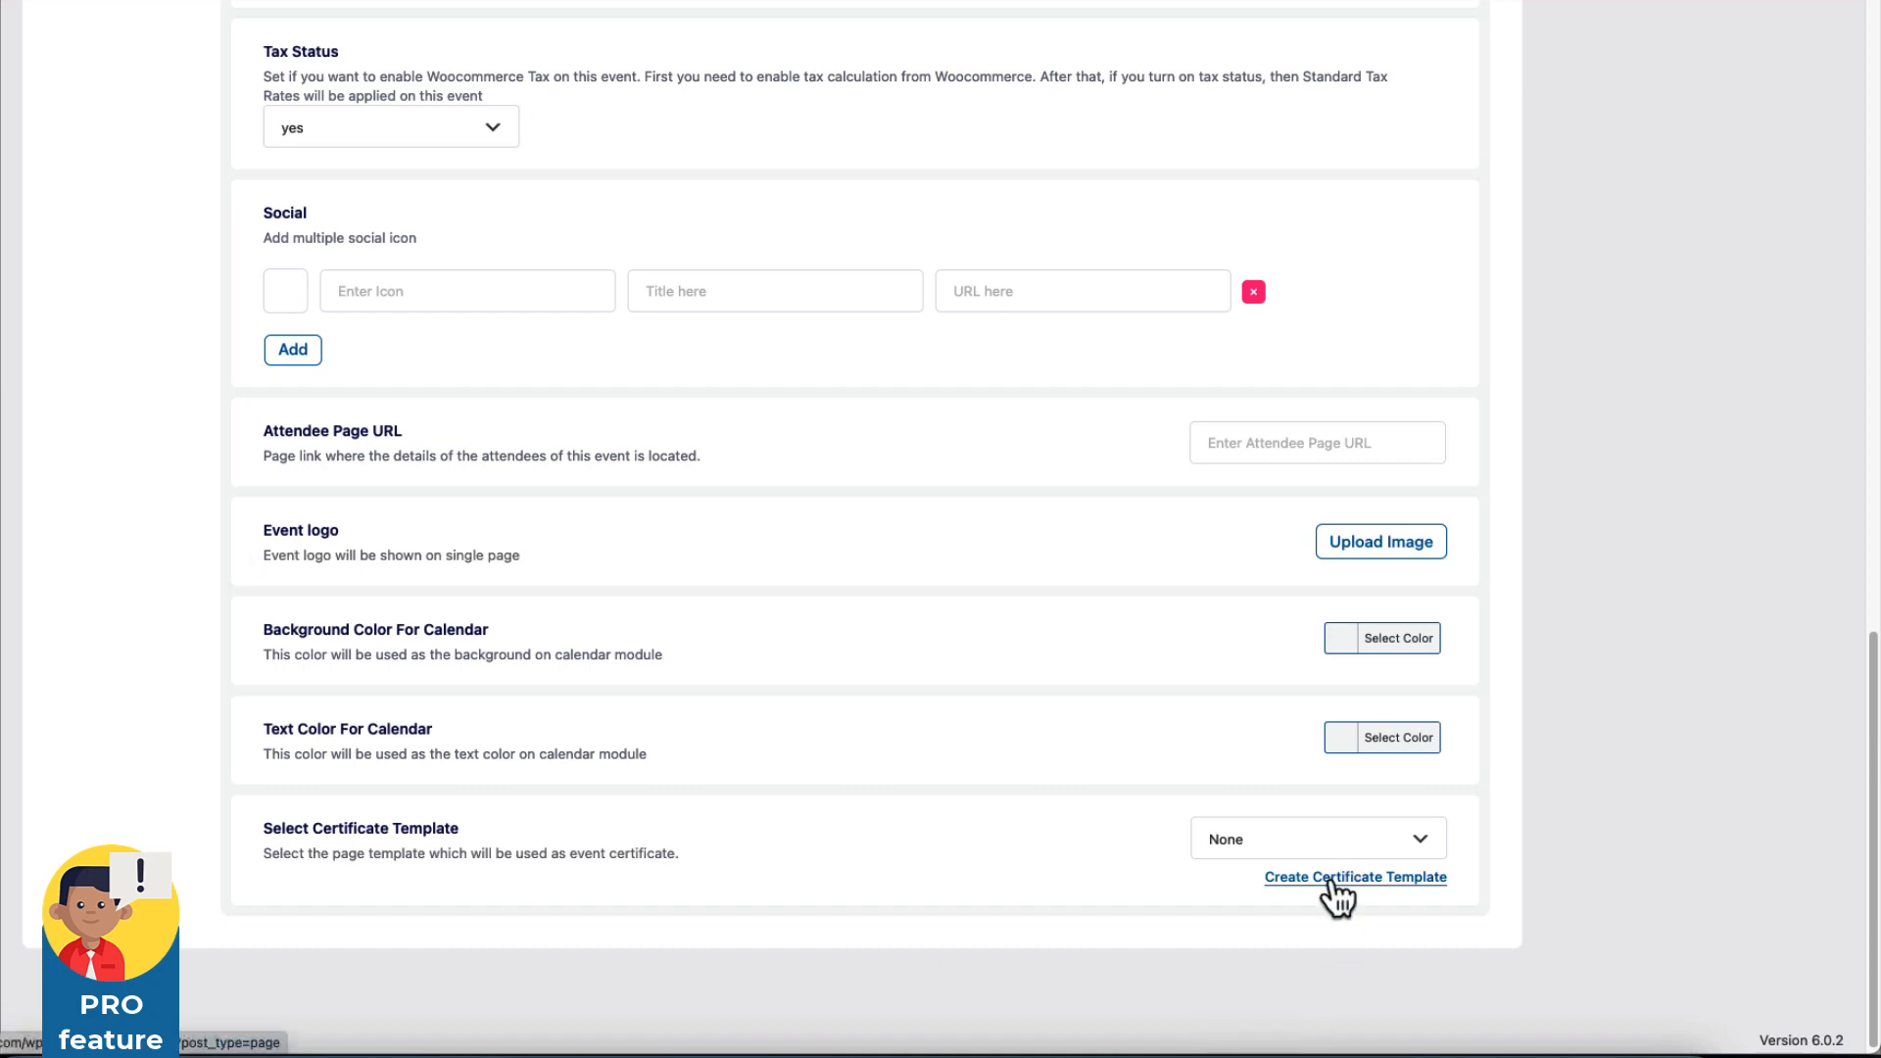
pyautogui.click(1284, 842)
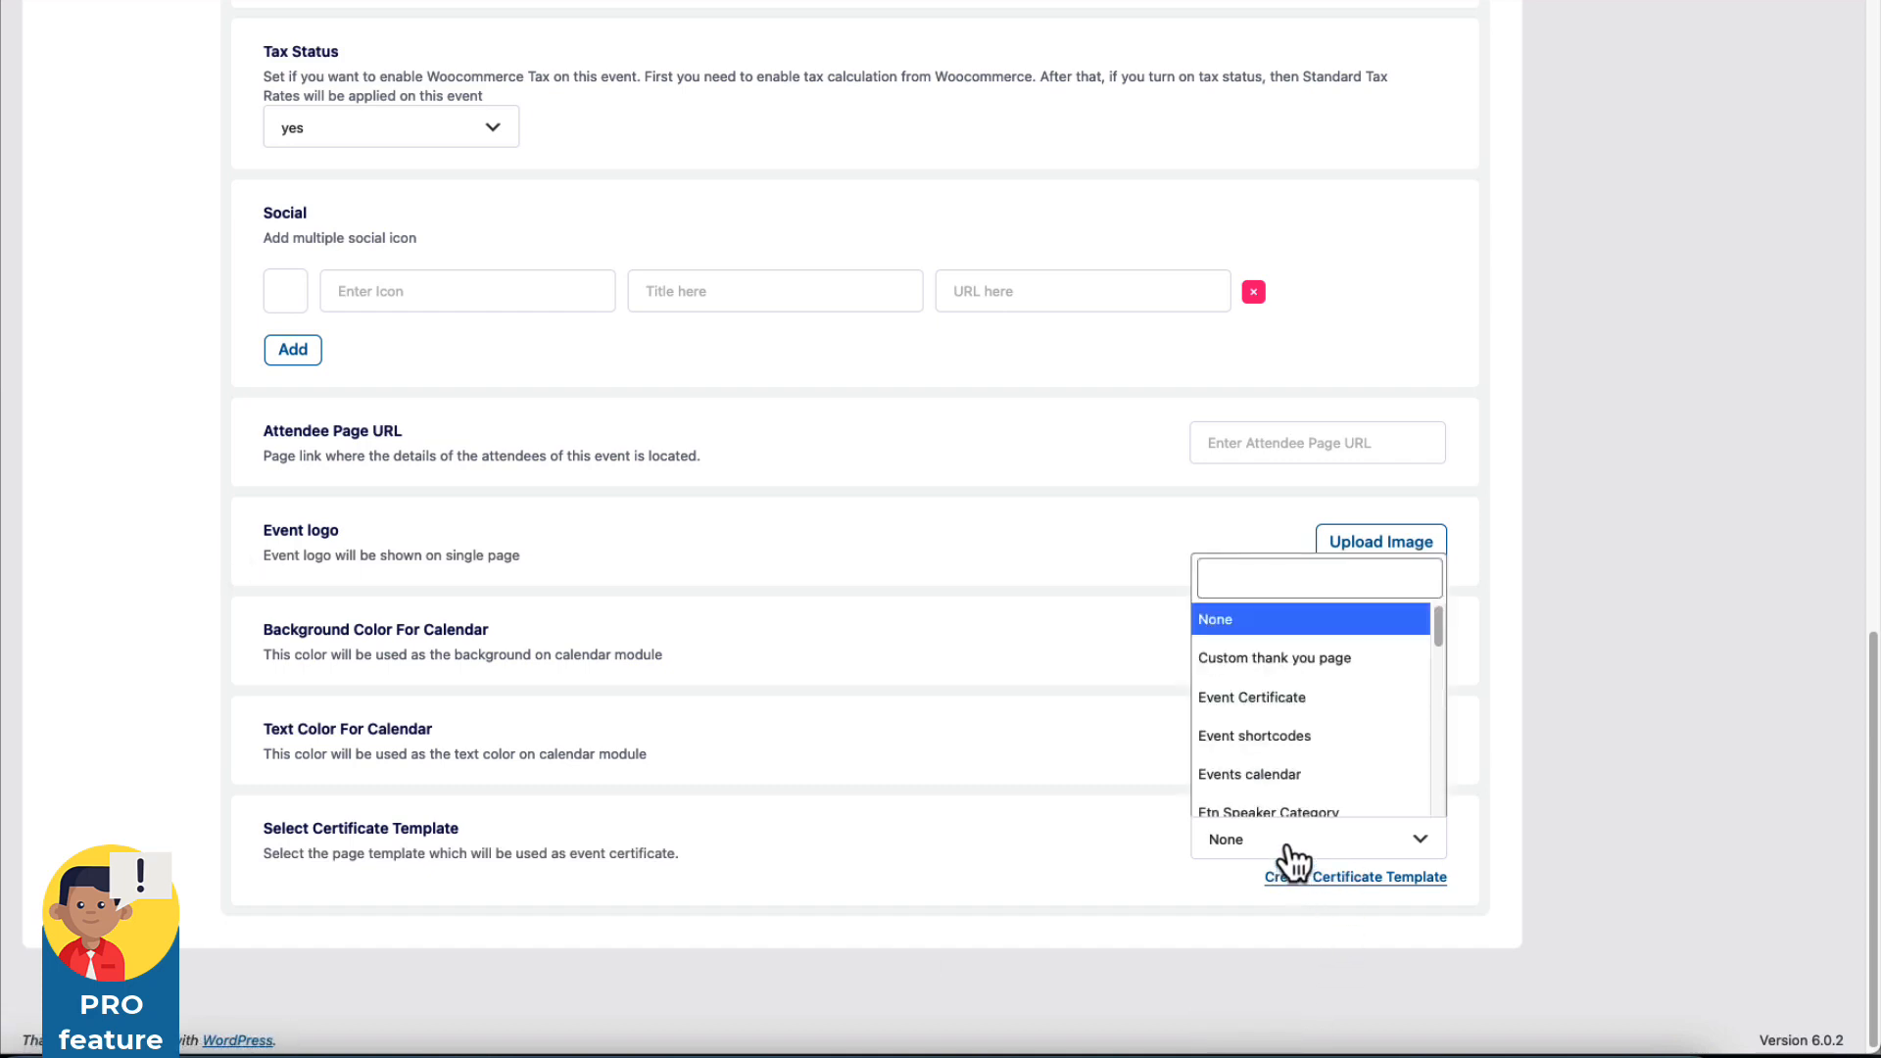
pyautogui.click(1238, 701)
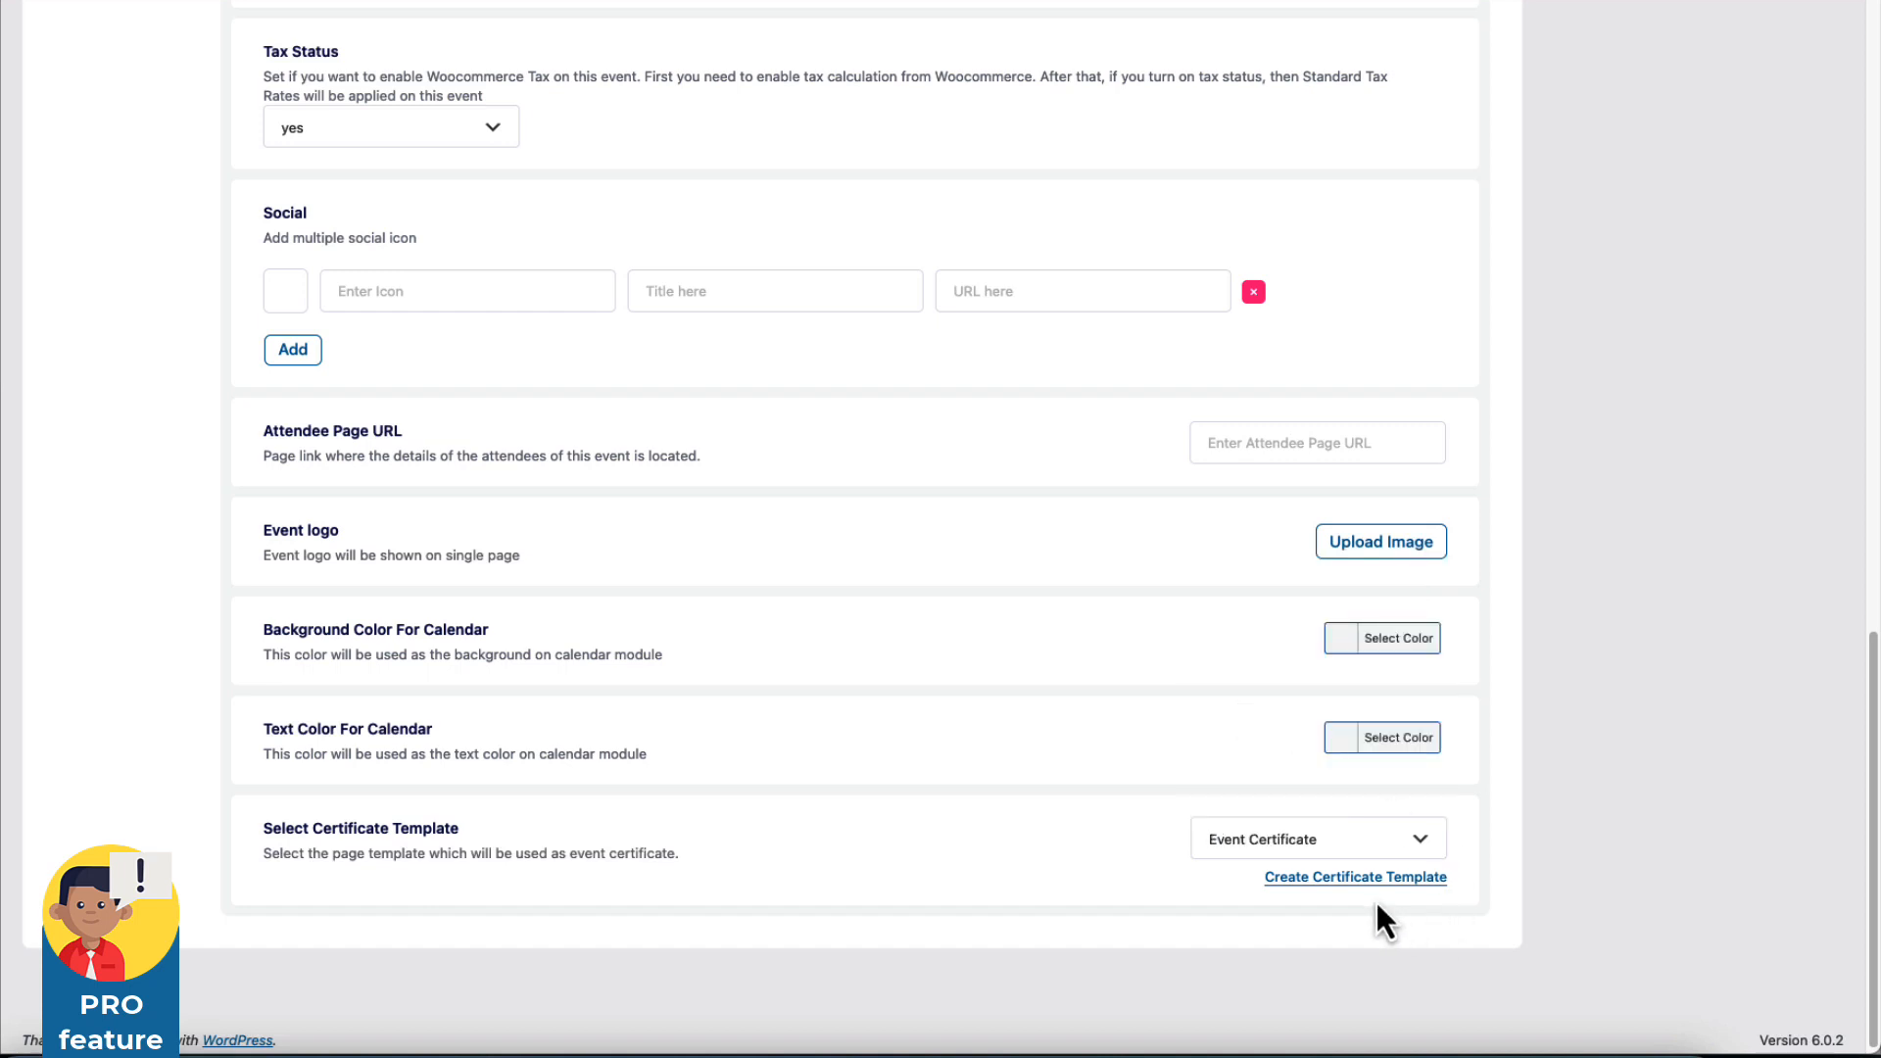
pyautogui.click(1318, 879)
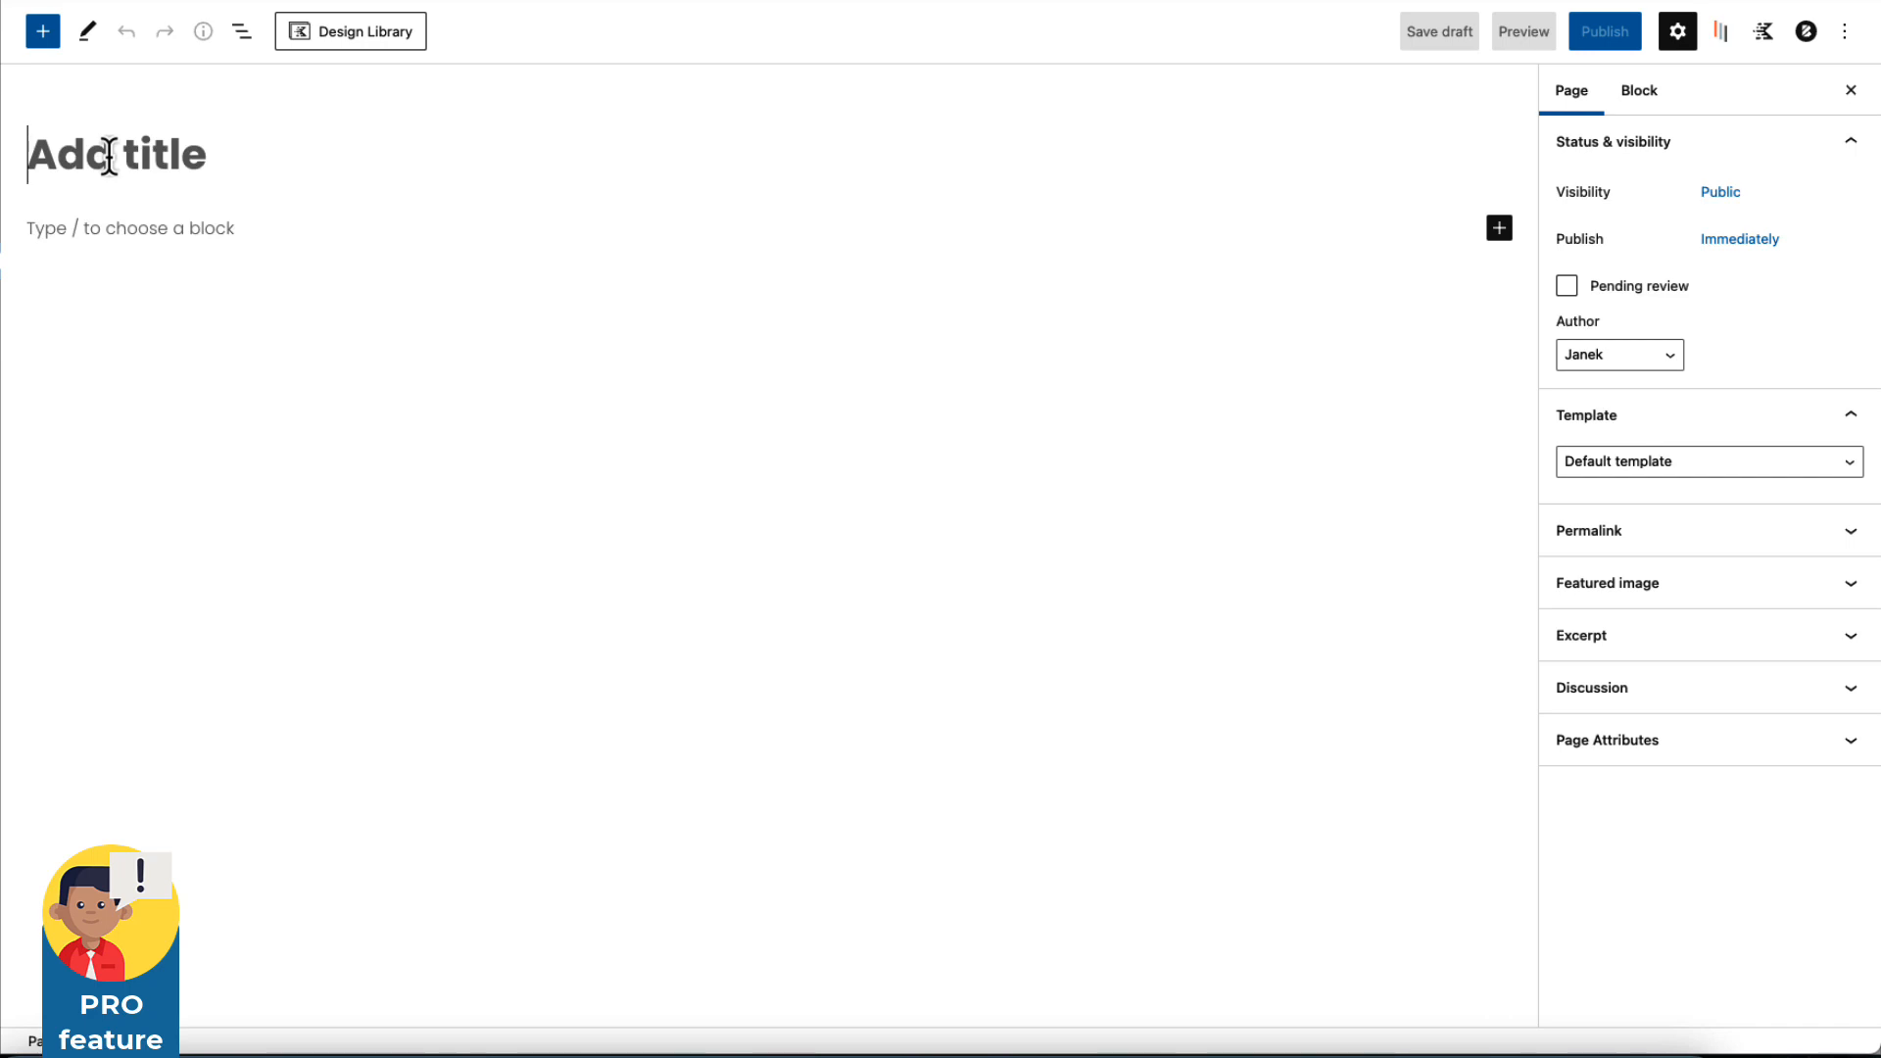
# Title the new page 'MetallICat certificate' and apply the Eventin Certificate page template.
pyautogui.write('MetallICat certificate')
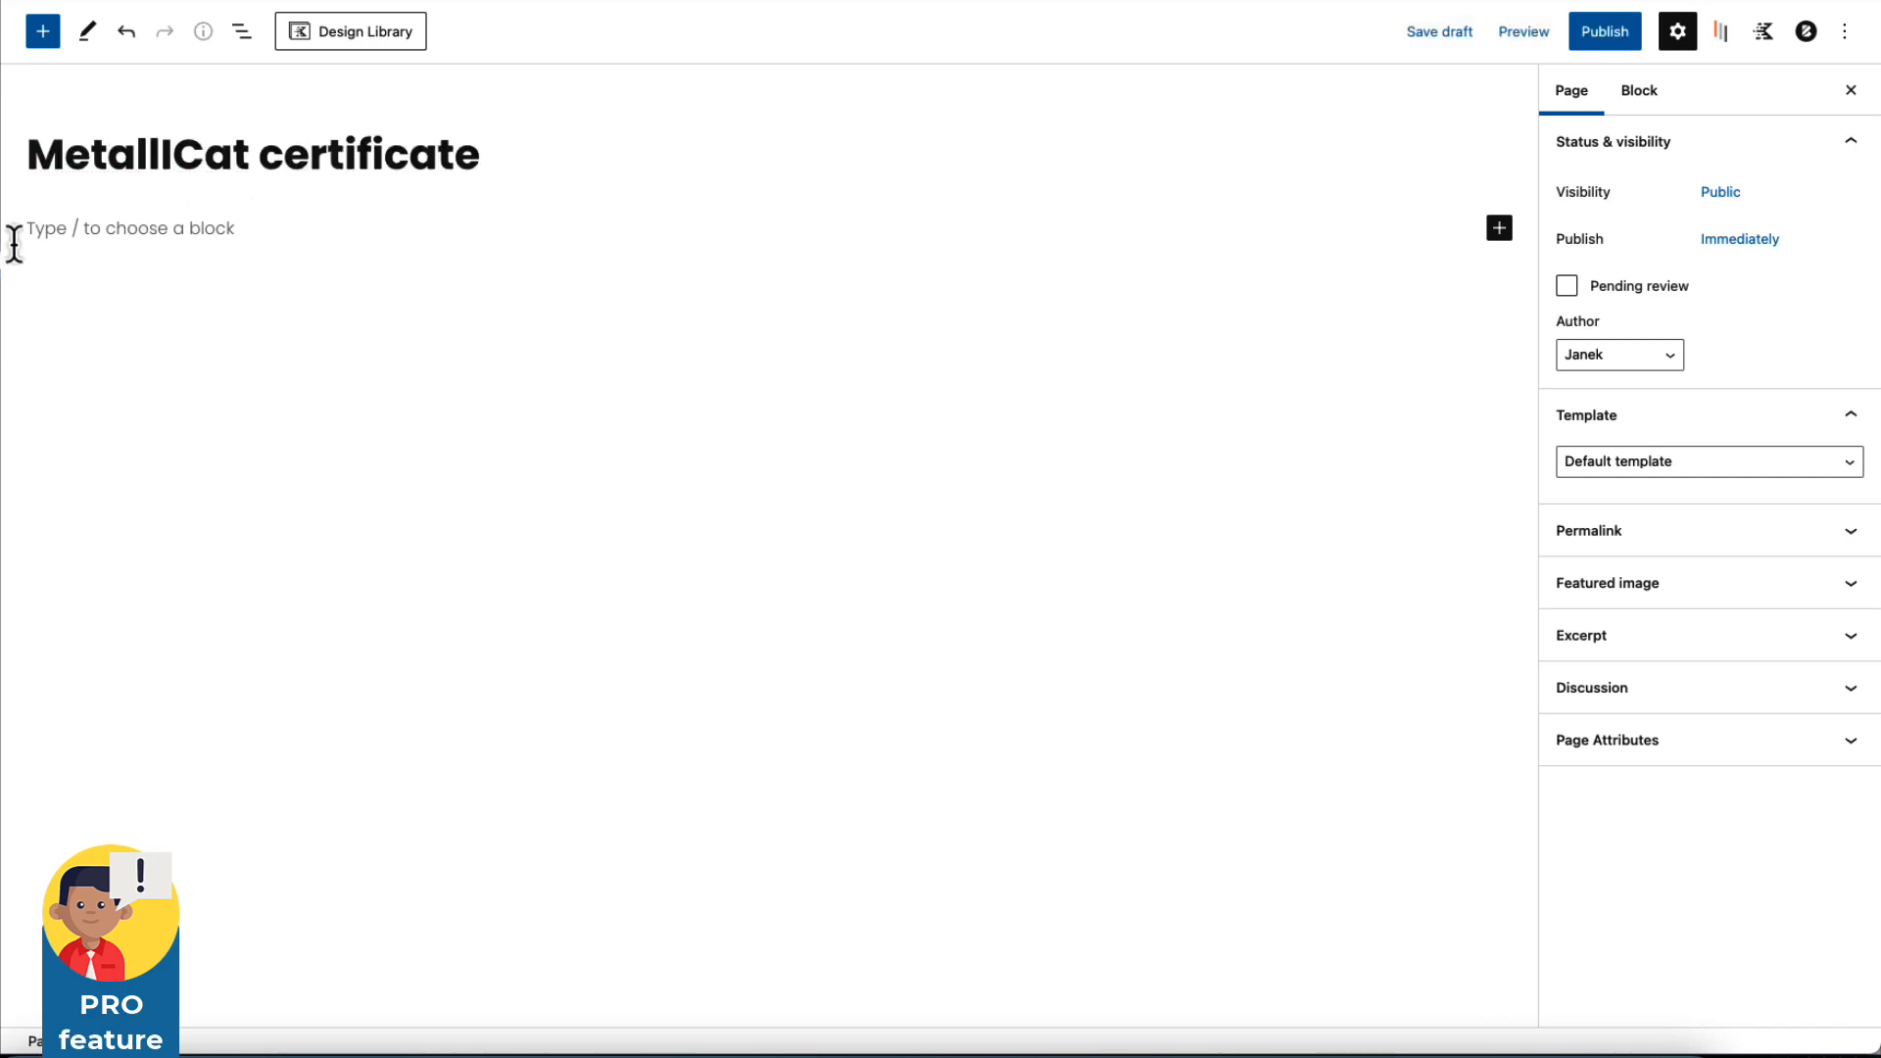
pyautogui.click(1668, 461)
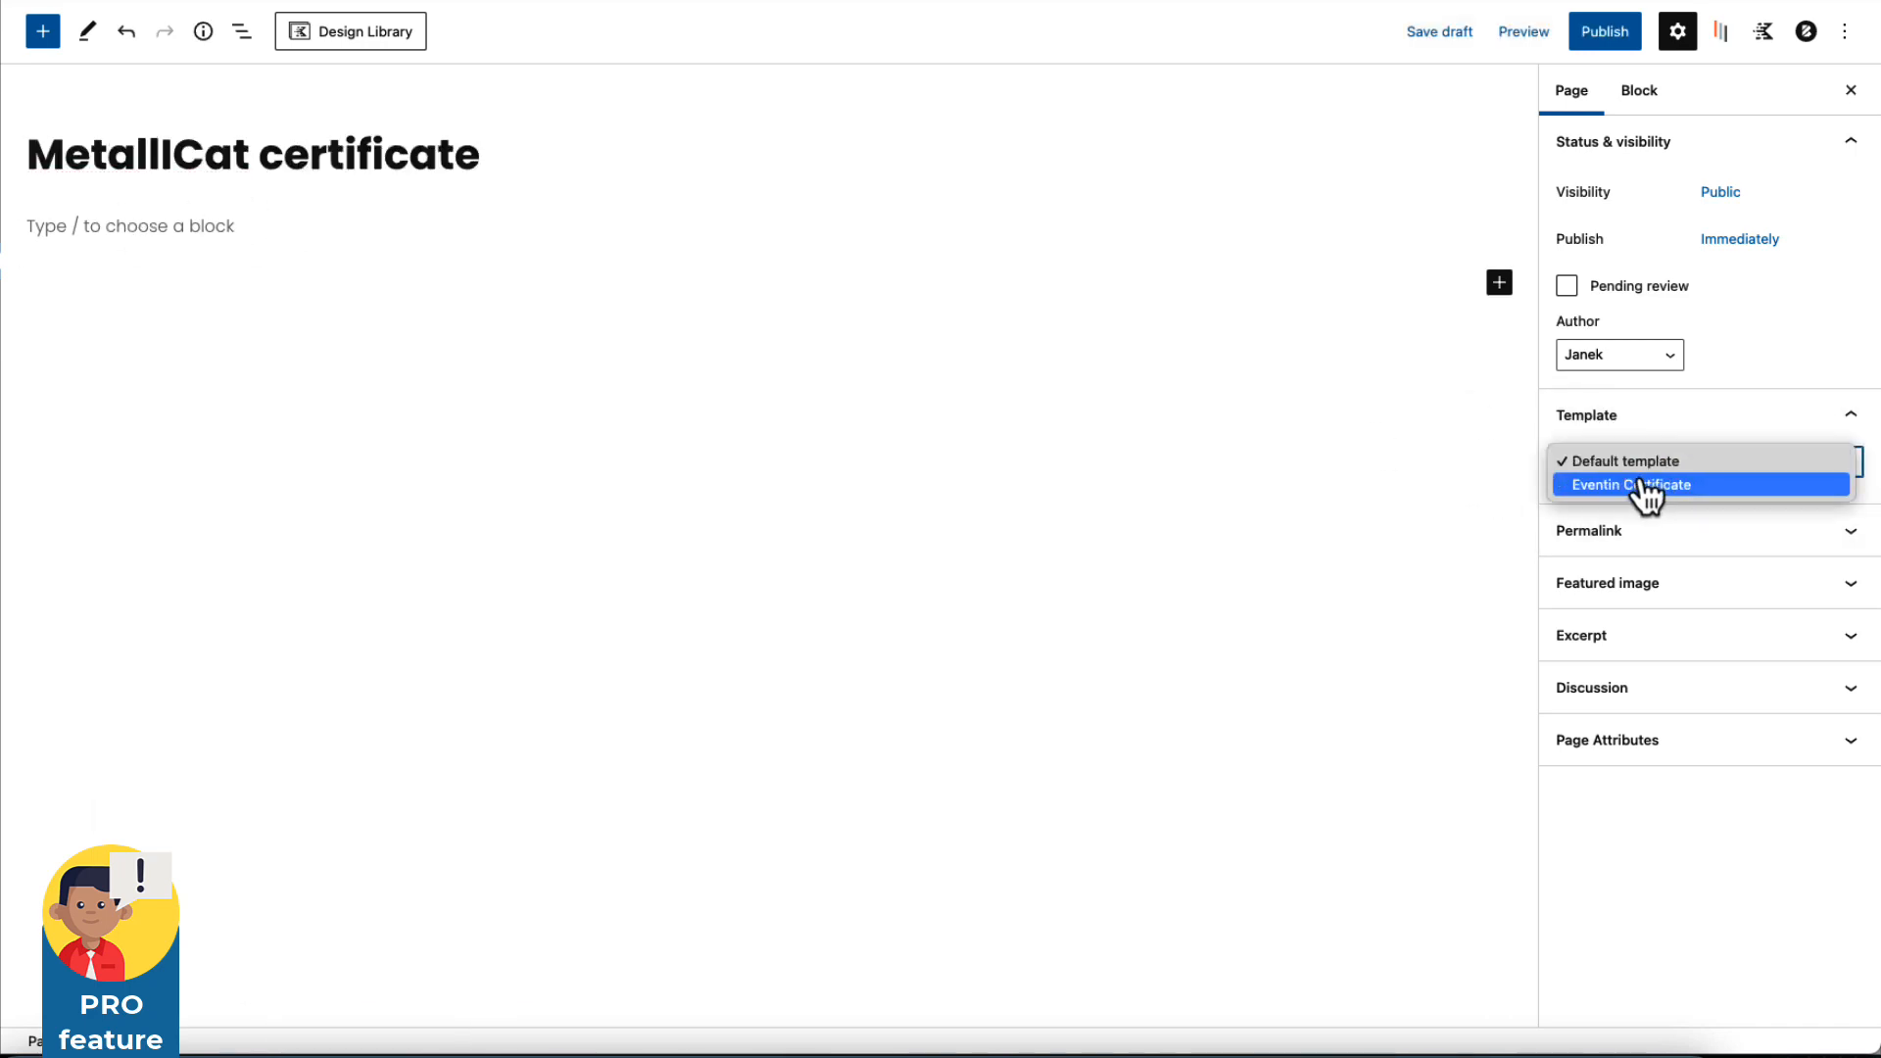
pyautogui.click(1638, 485)
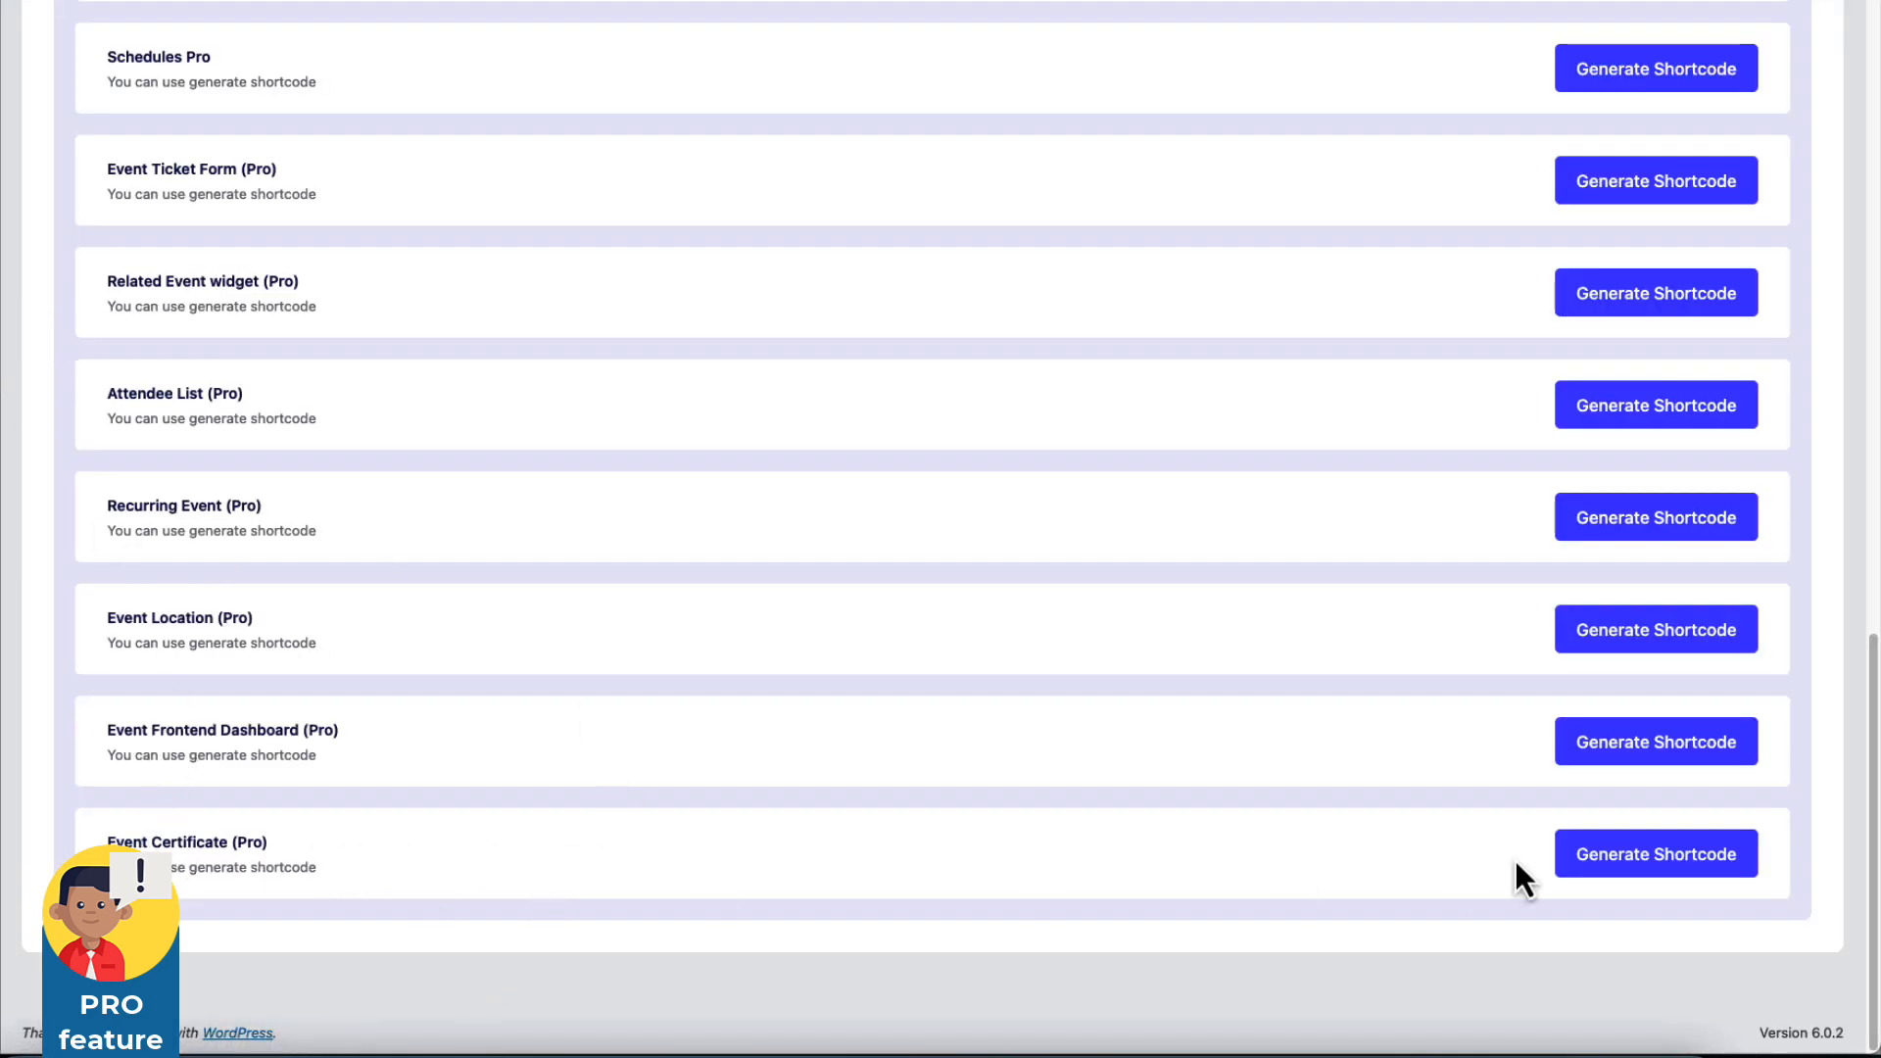
# Generate Event Certificate shortcodes for Event Title, Event Date and Attendee Name.
pyautogui.click(1656, 867)
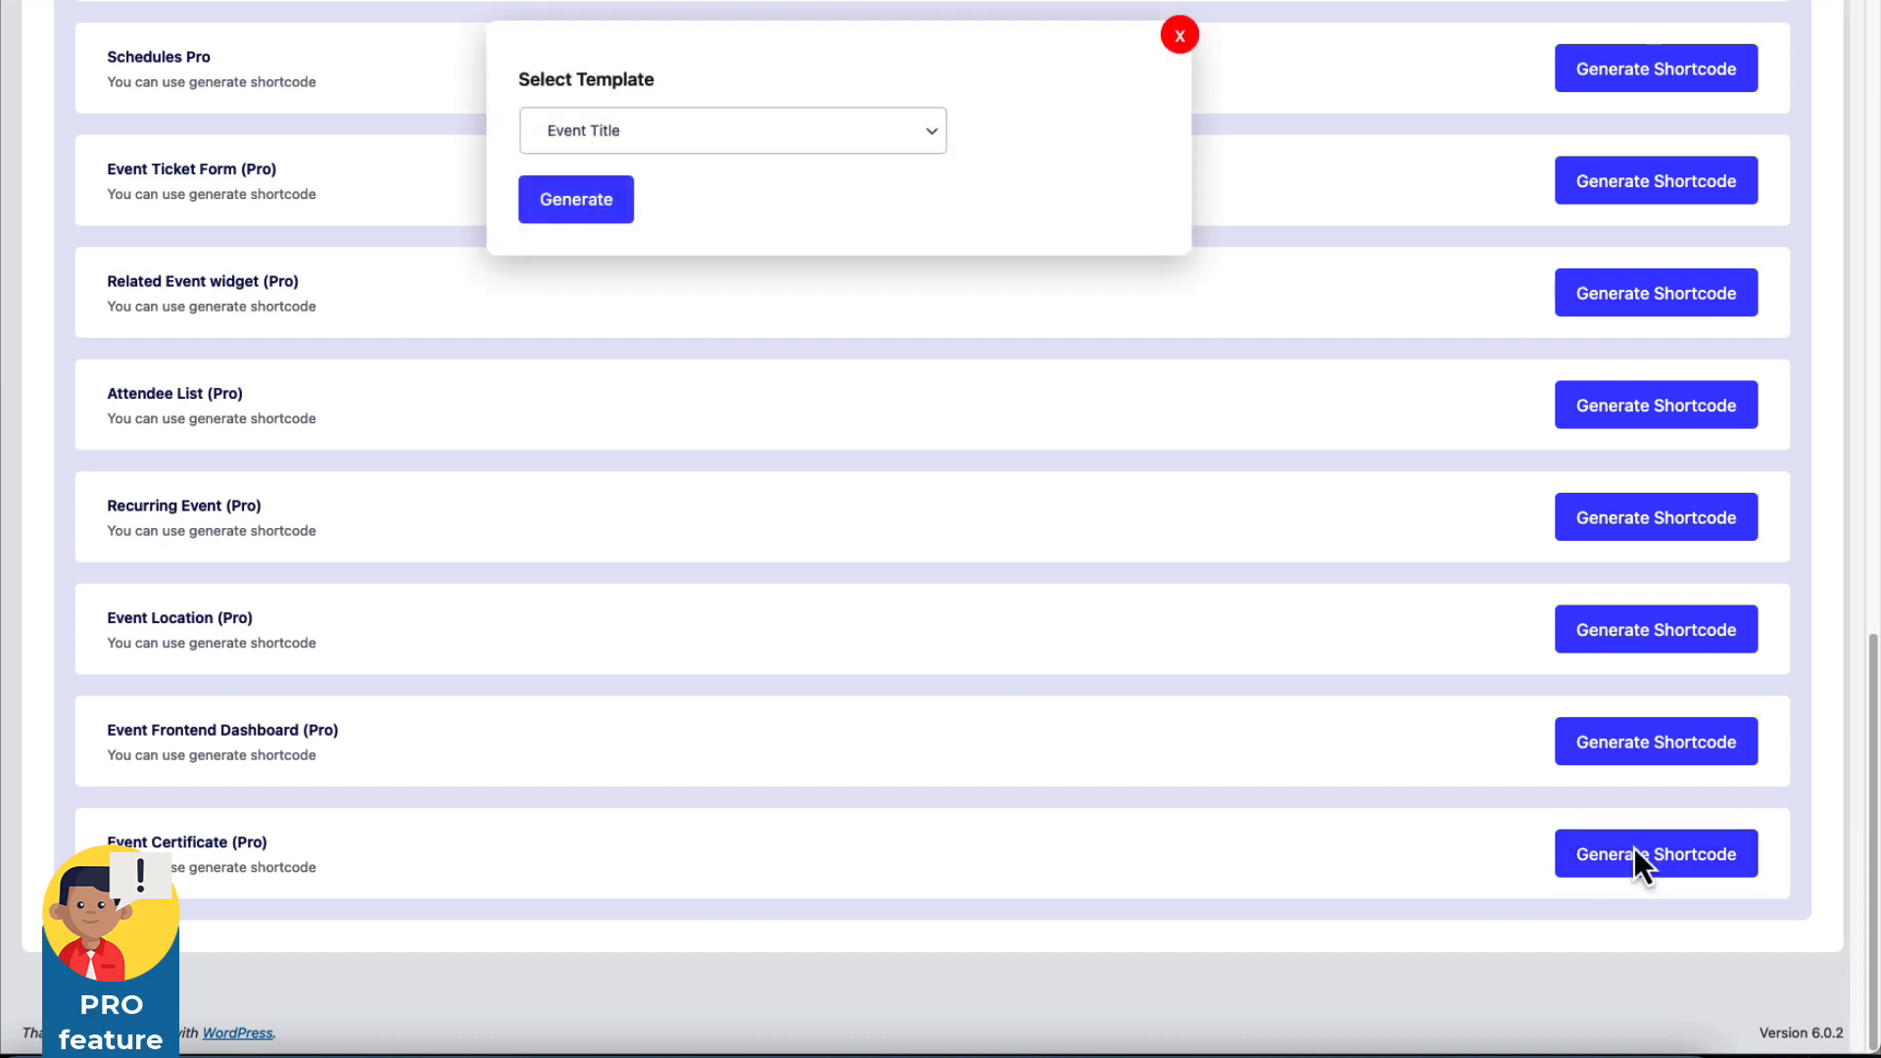
pyautogui.click(658, 149)
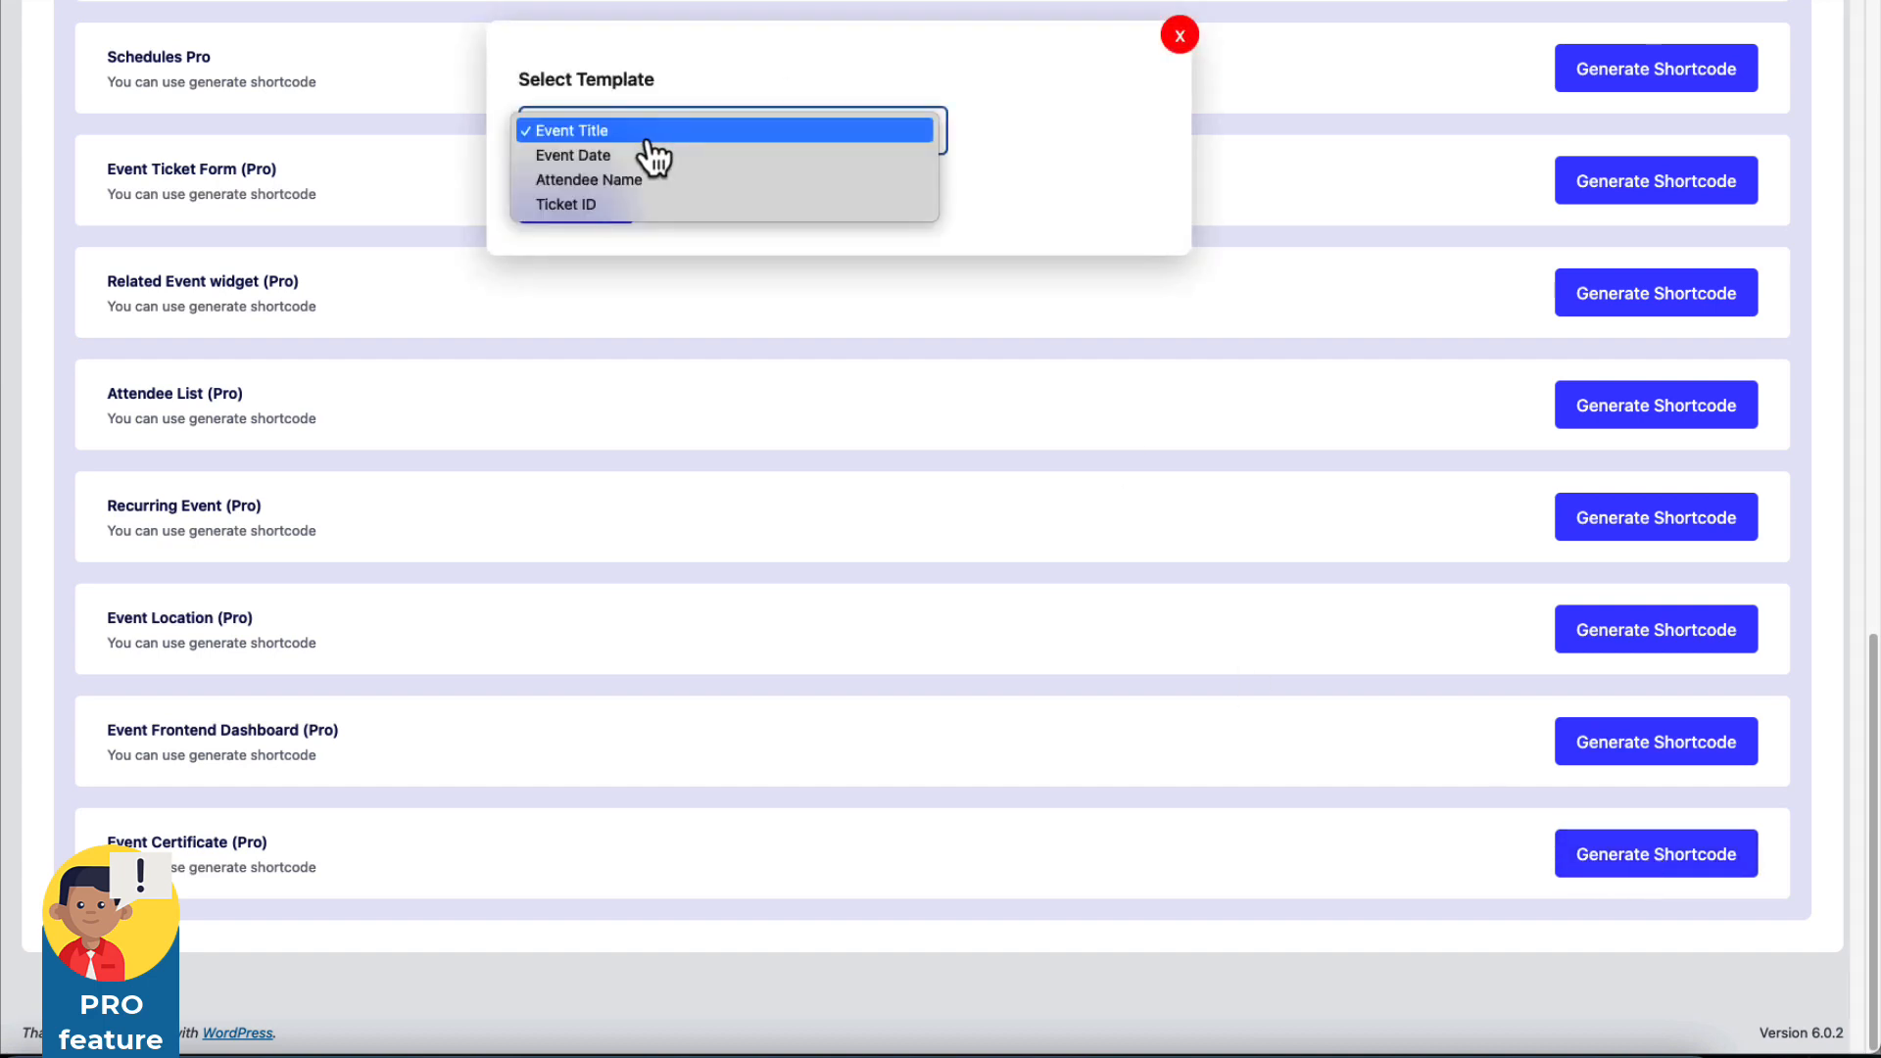
pyautogui.click(591, 135)
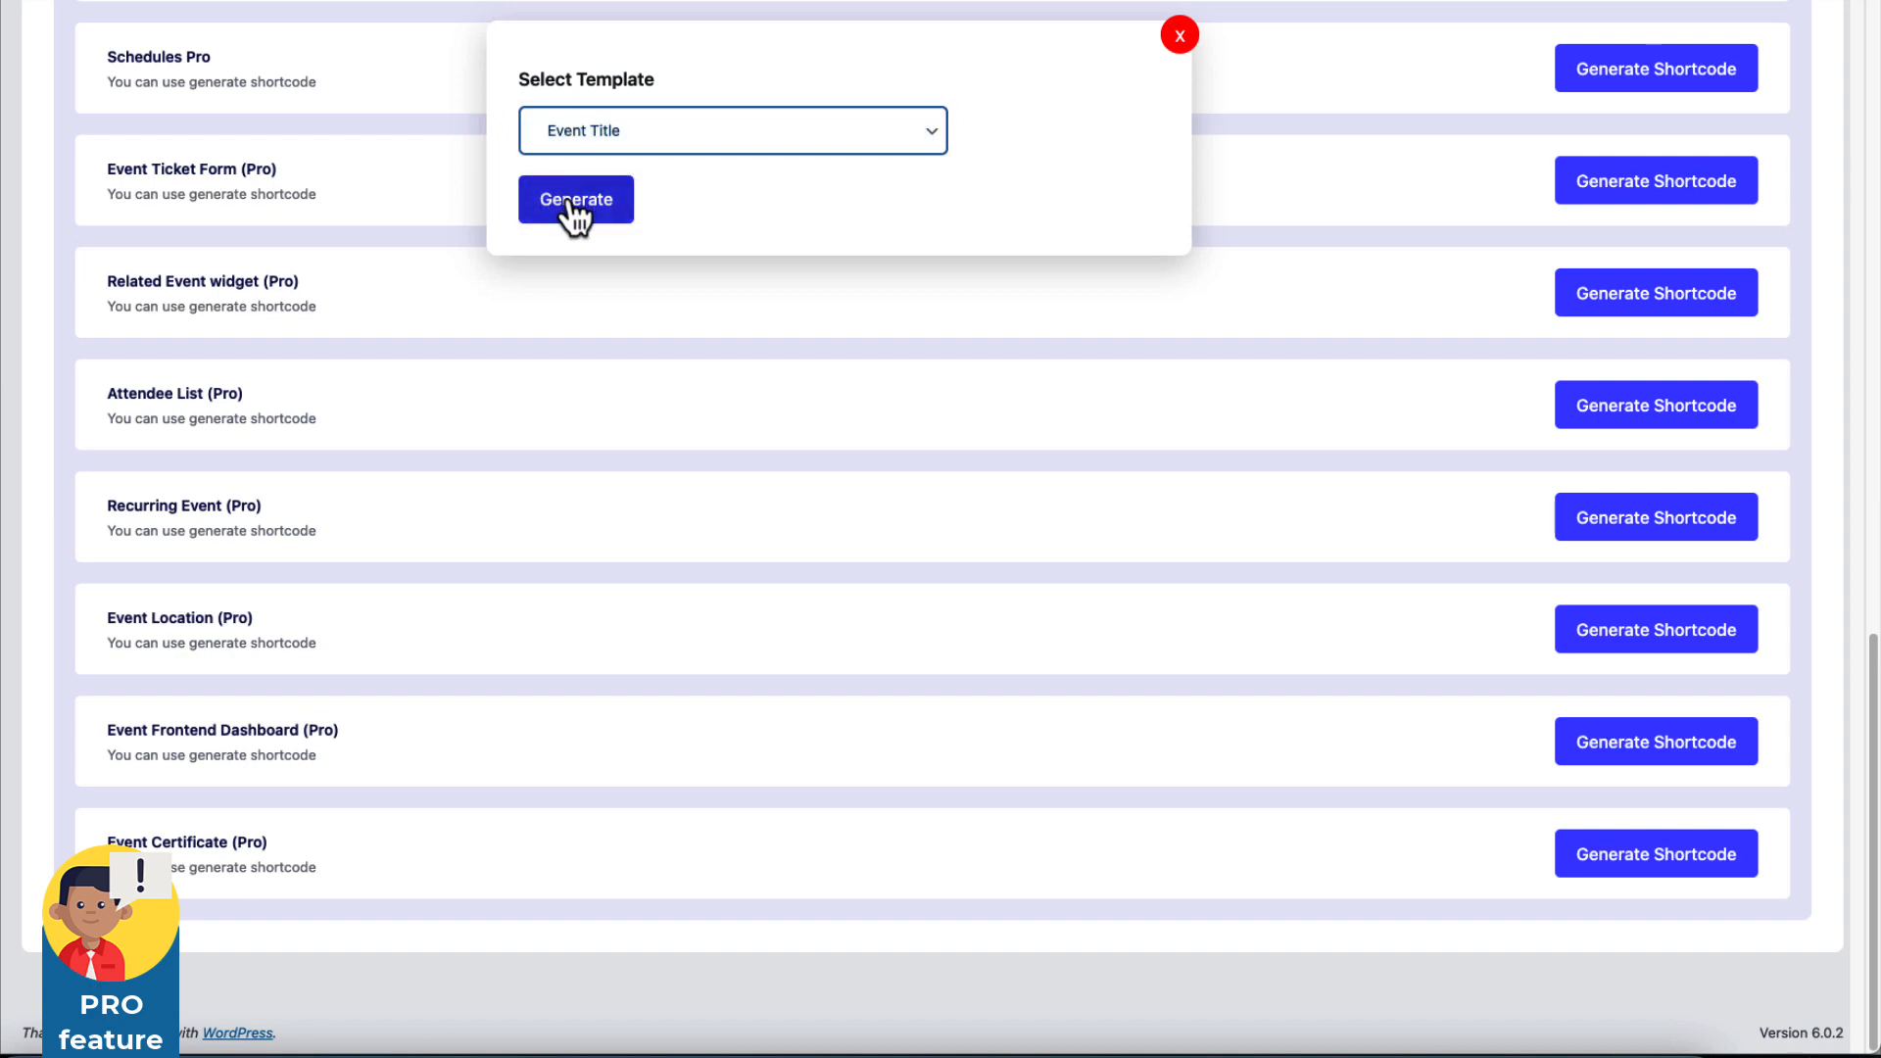
pyautogui.click(574, 202)
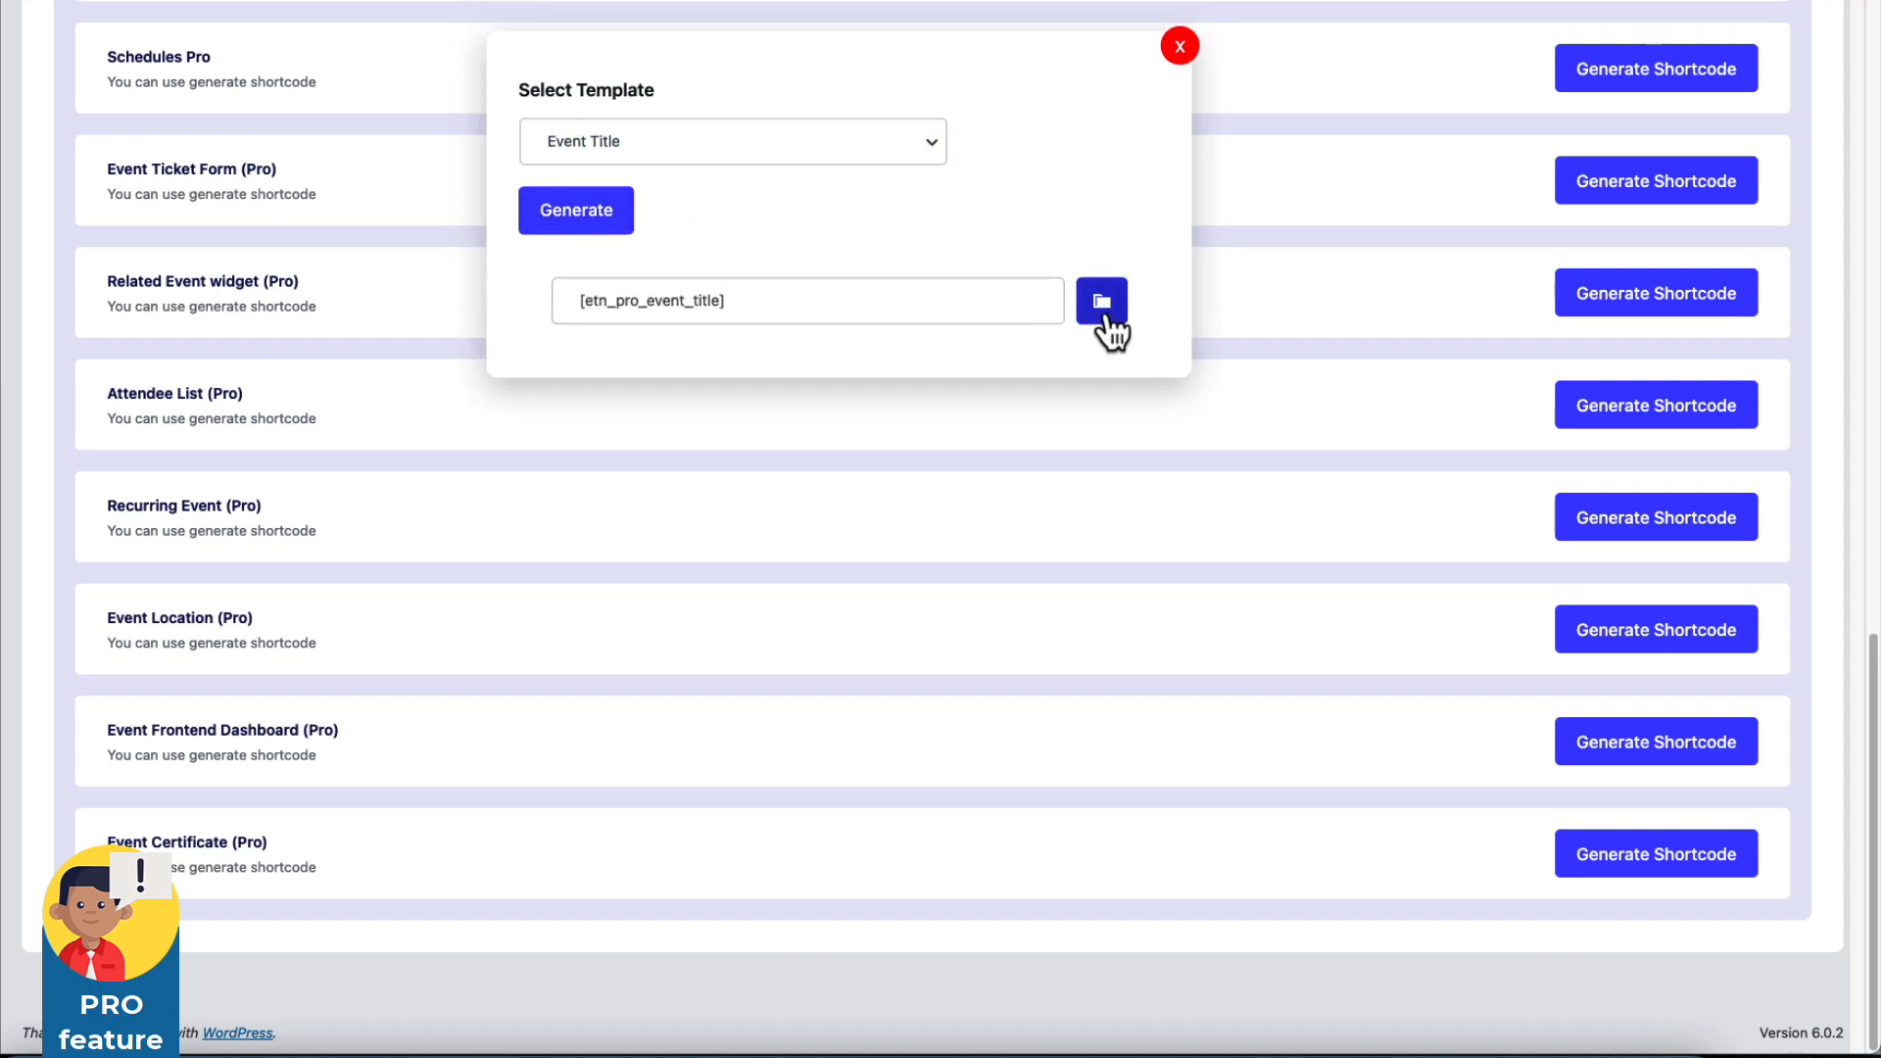
pyautogui.click(580, 145)
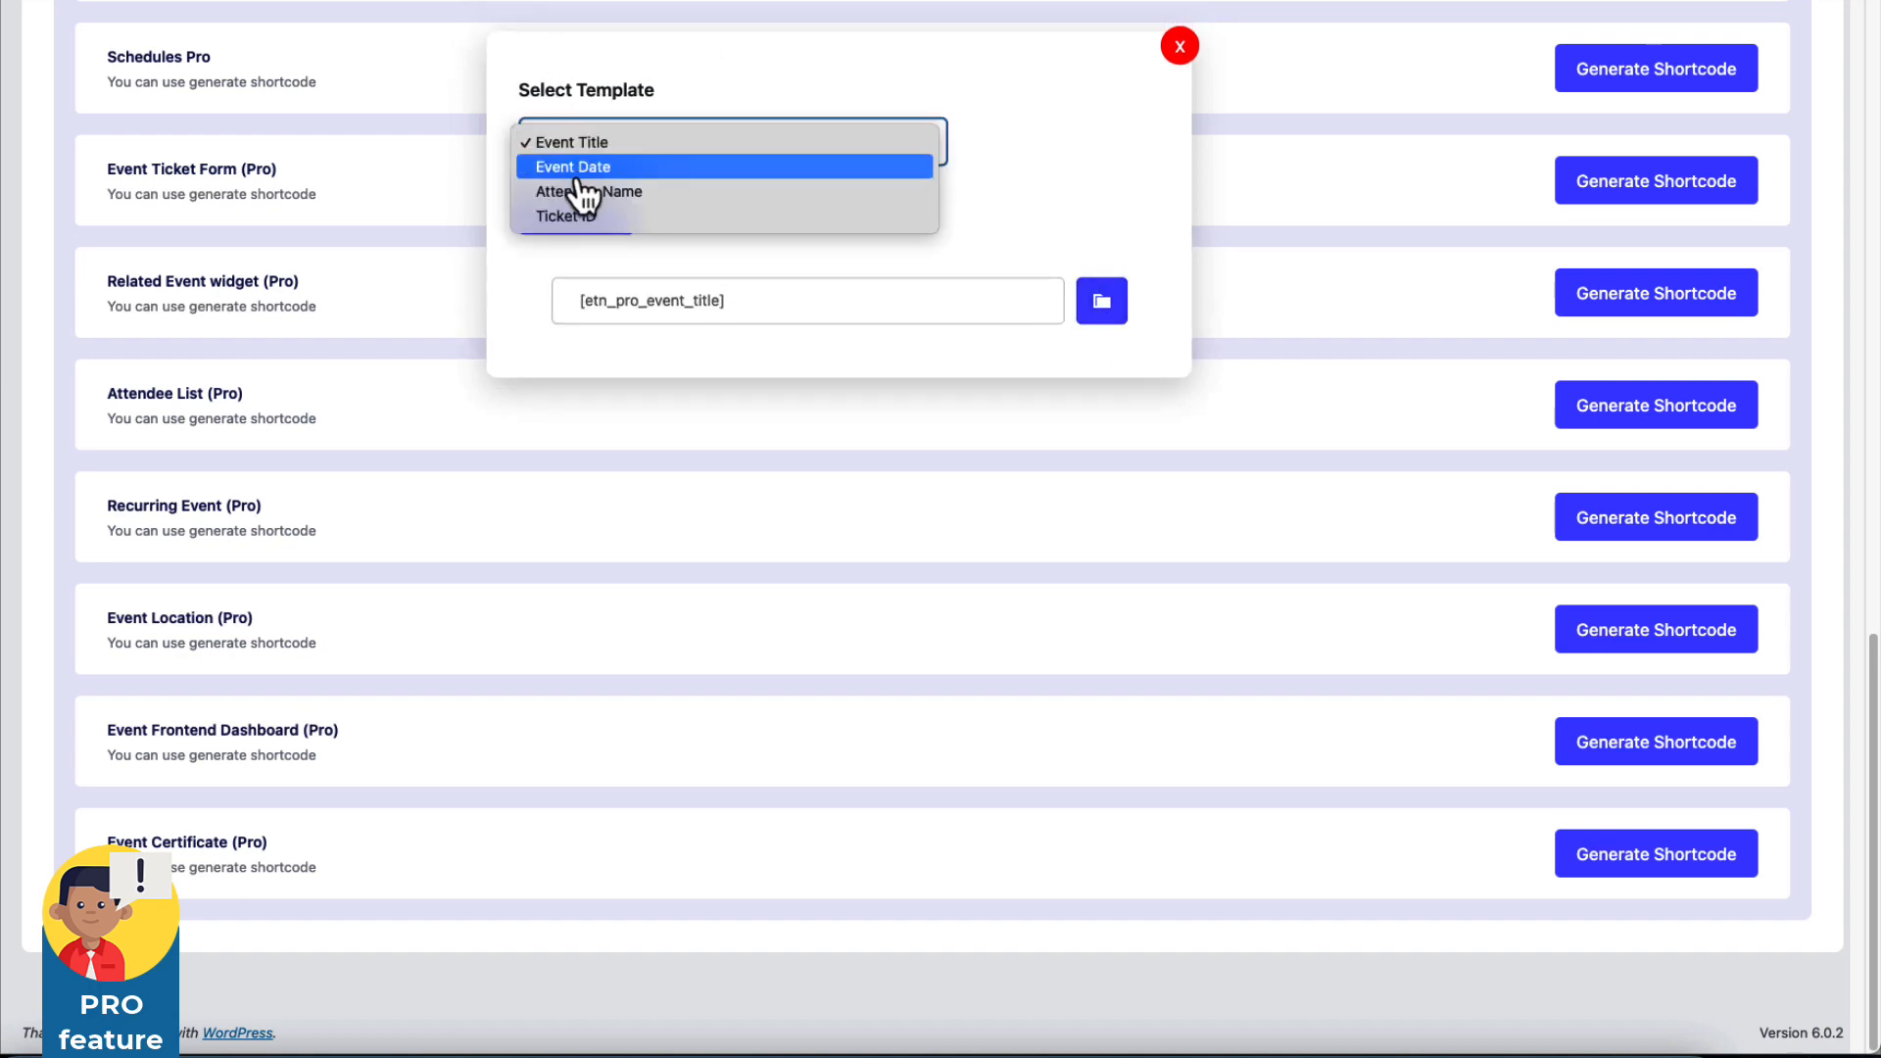
pyautogui.click(579, 174)
pyautogui.click(580, 157)
pyautogui.click(586, 191)
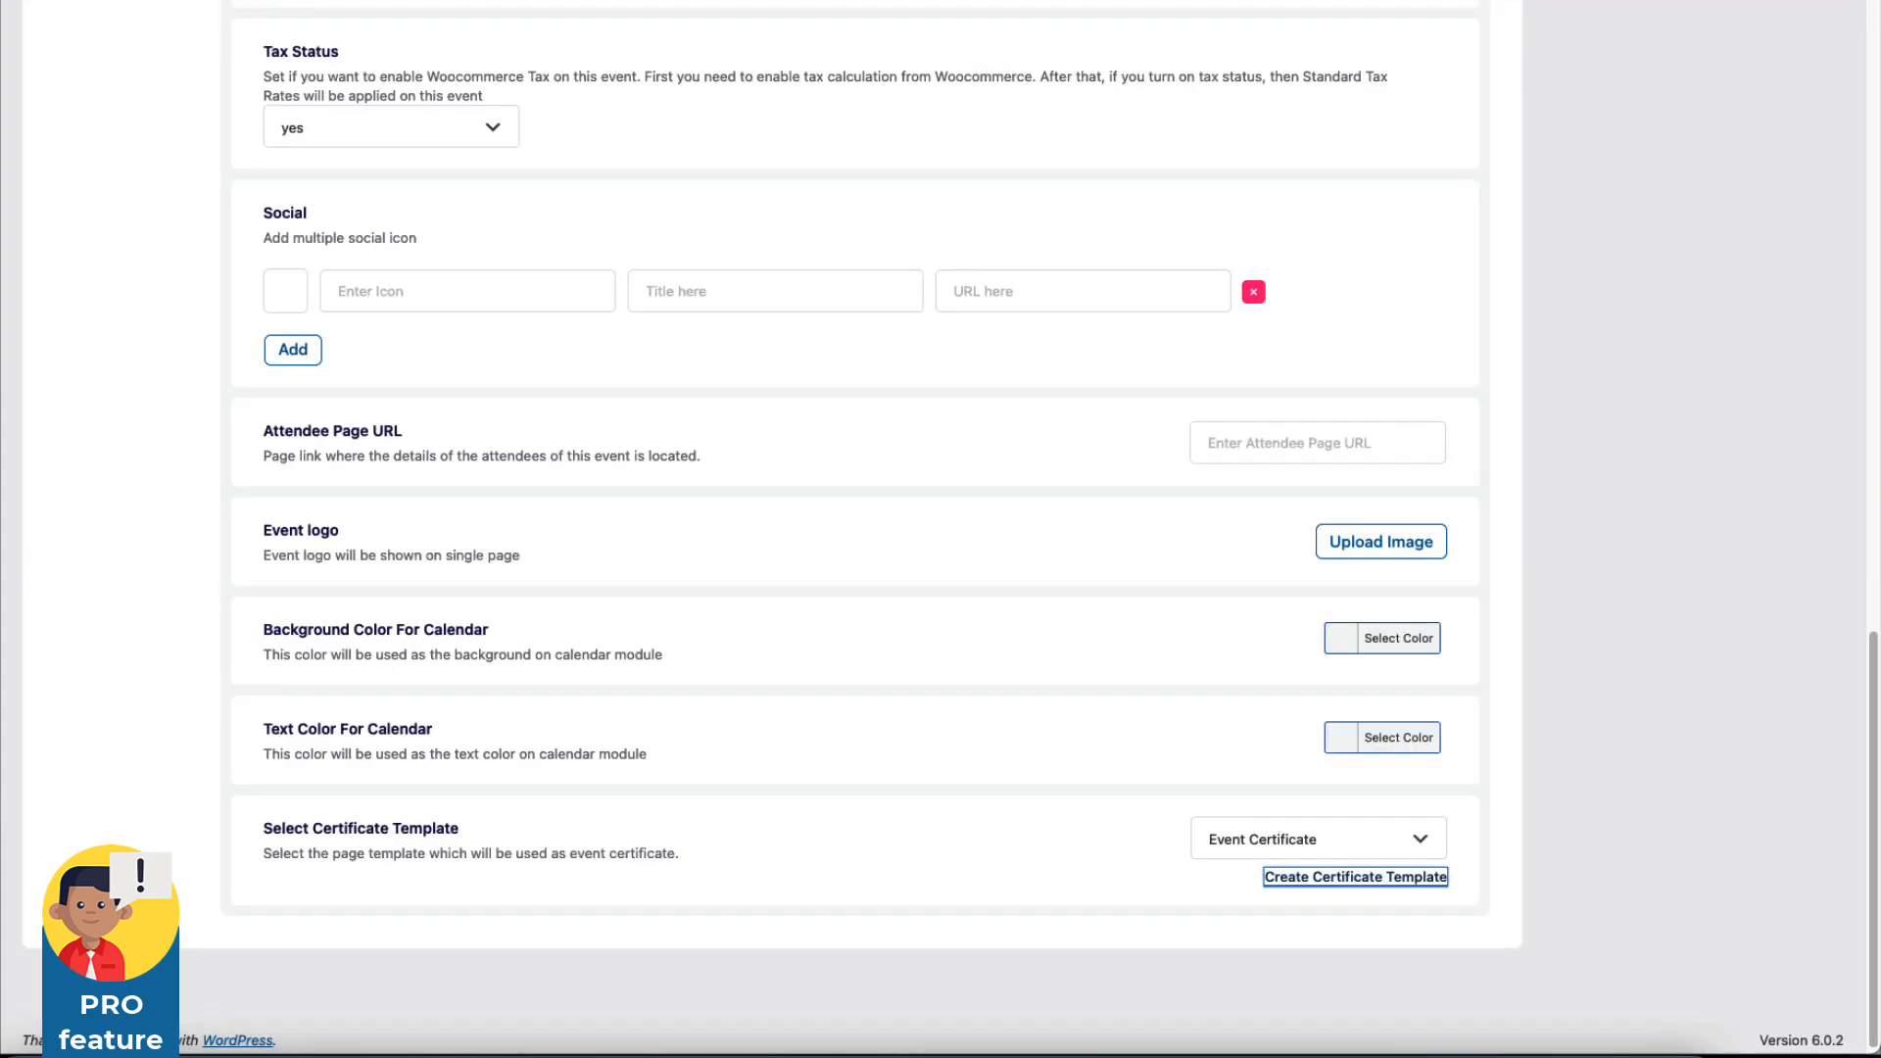
pyautogui.click(1631, 581)
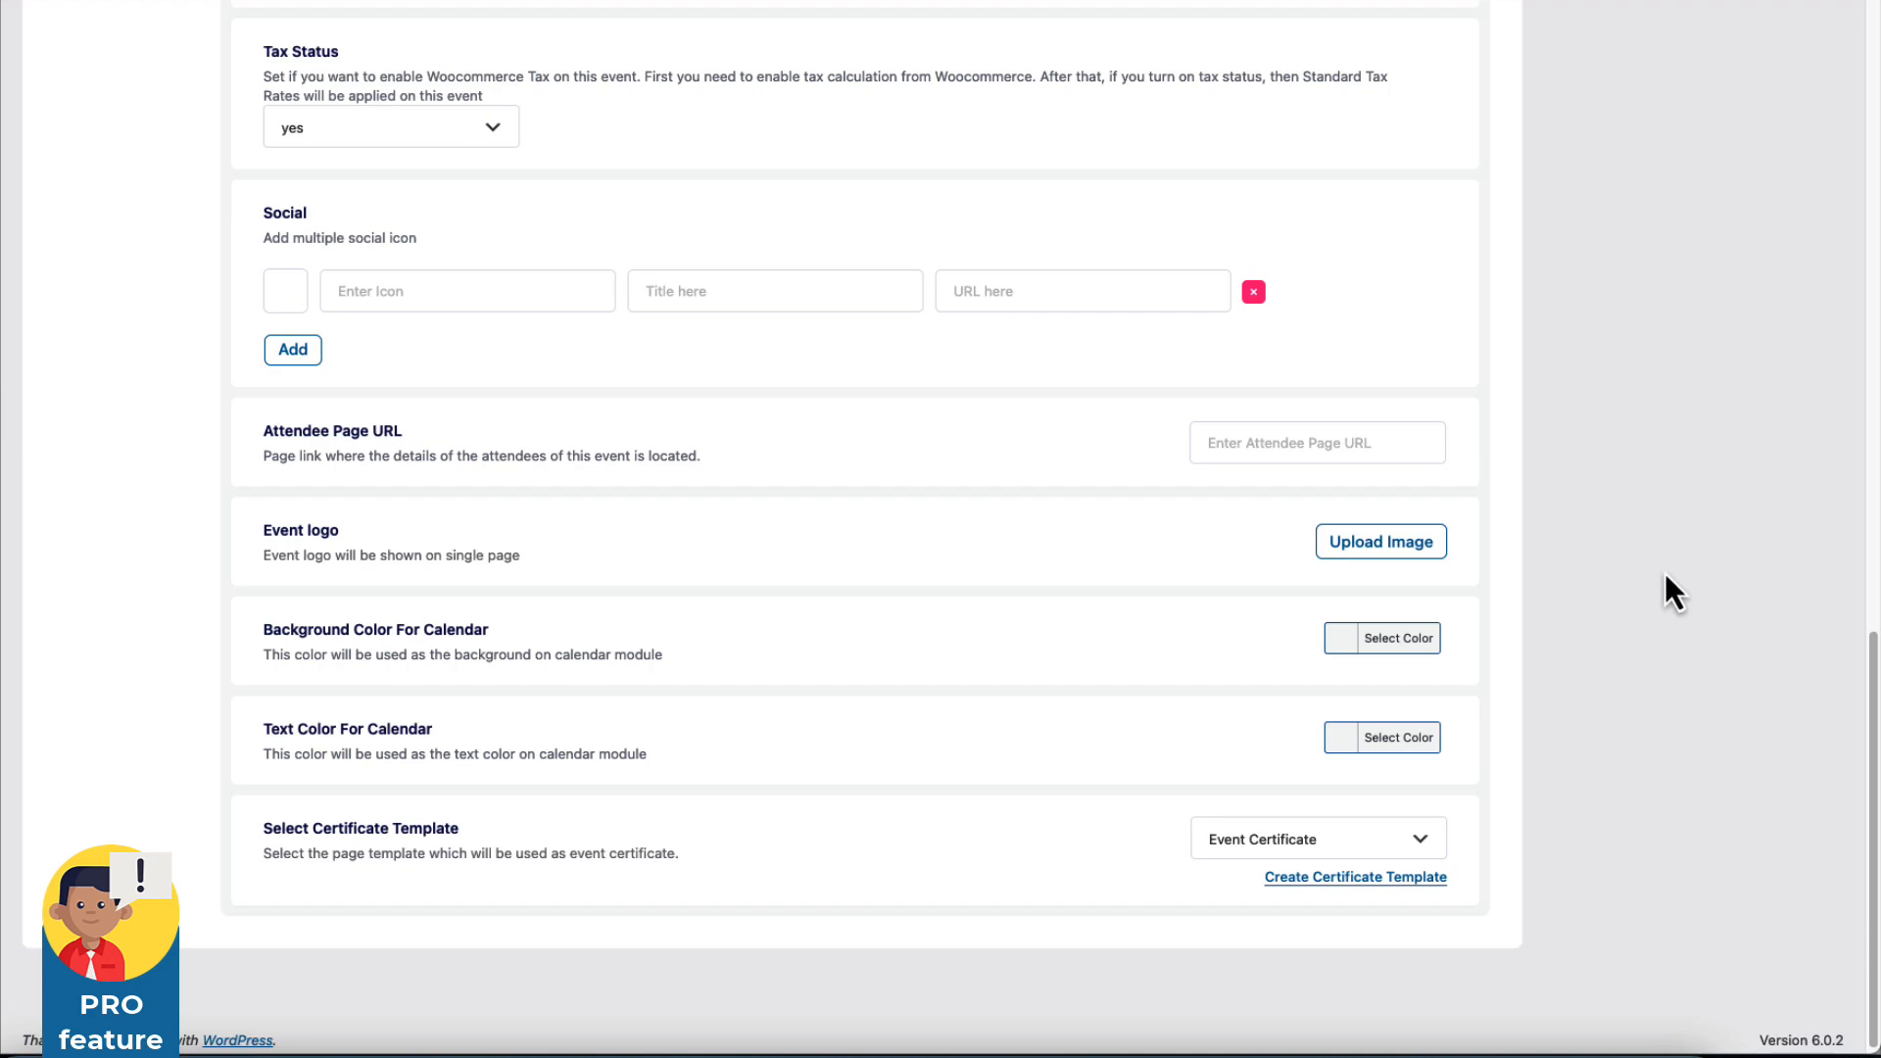
pyautogui.scroll(15, 1657, 544)
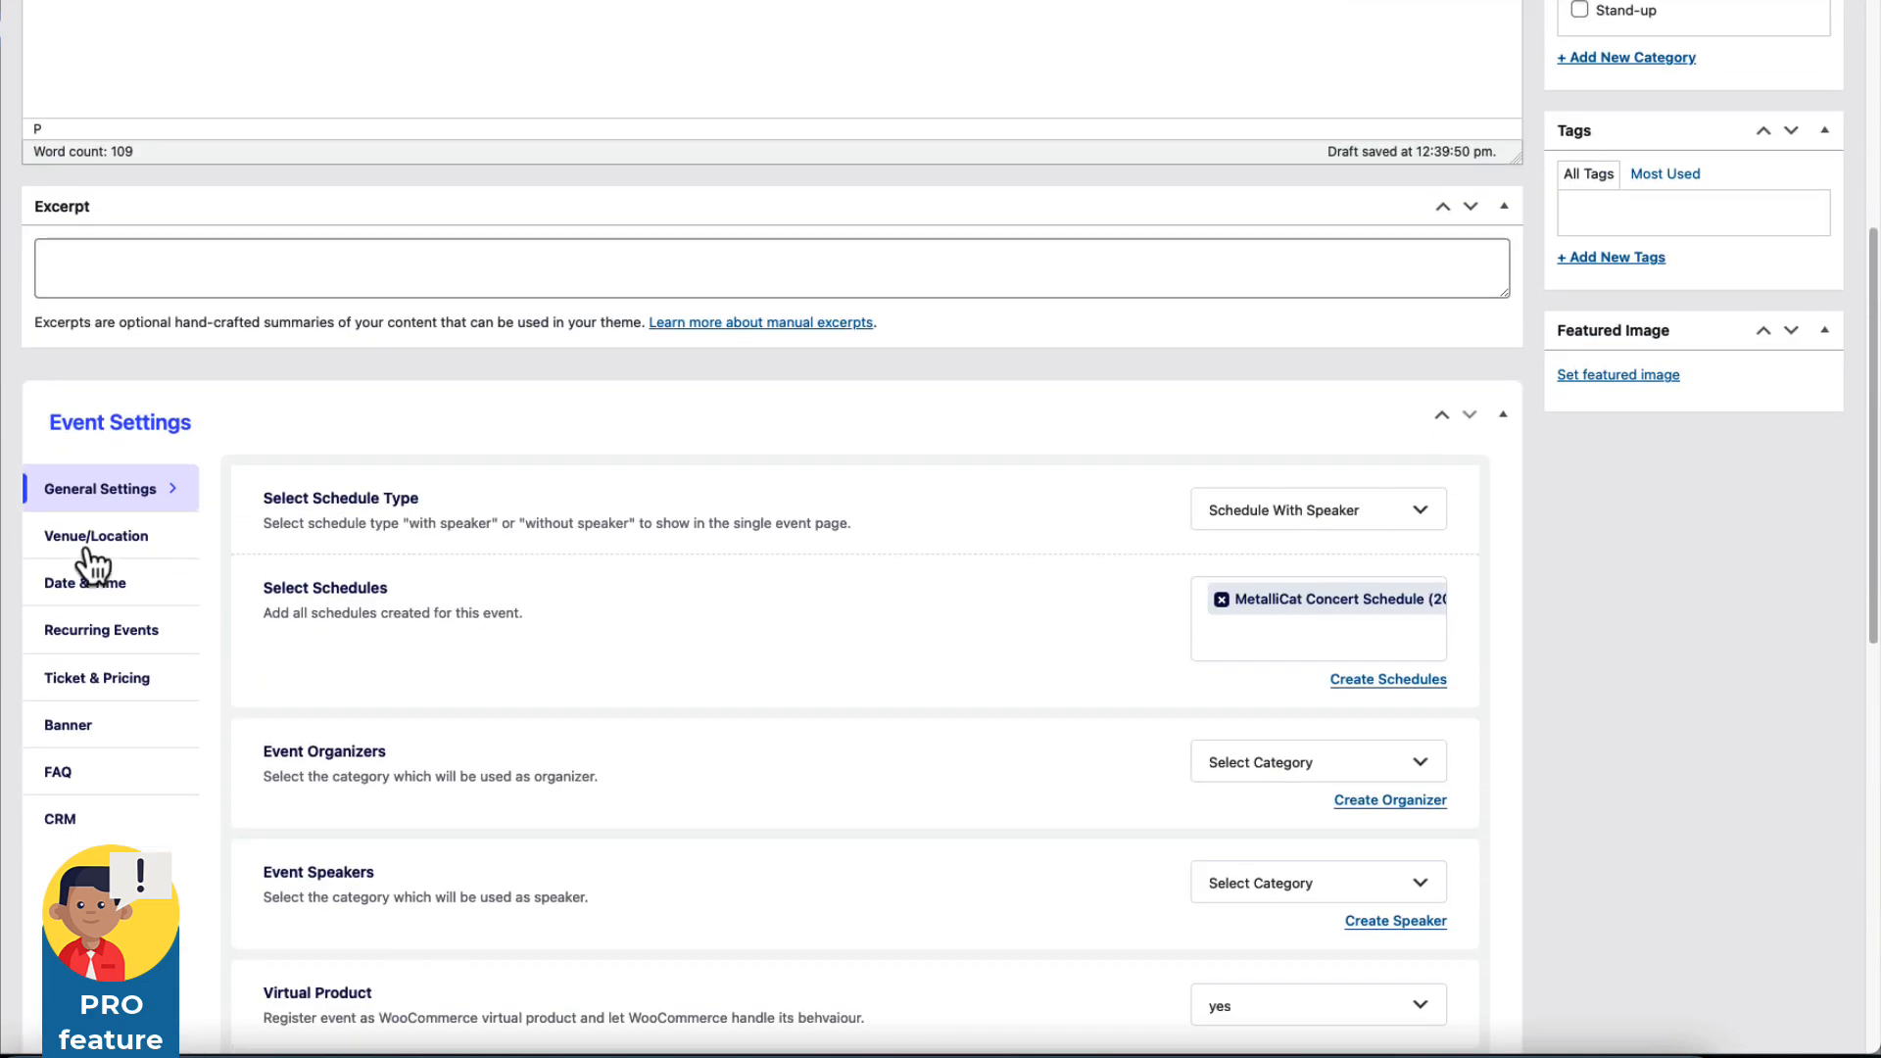
# Switch Location Type to Existing Locations and select Tallinna Lauluväljak as the venue.
pyautogui.click(93, 547)
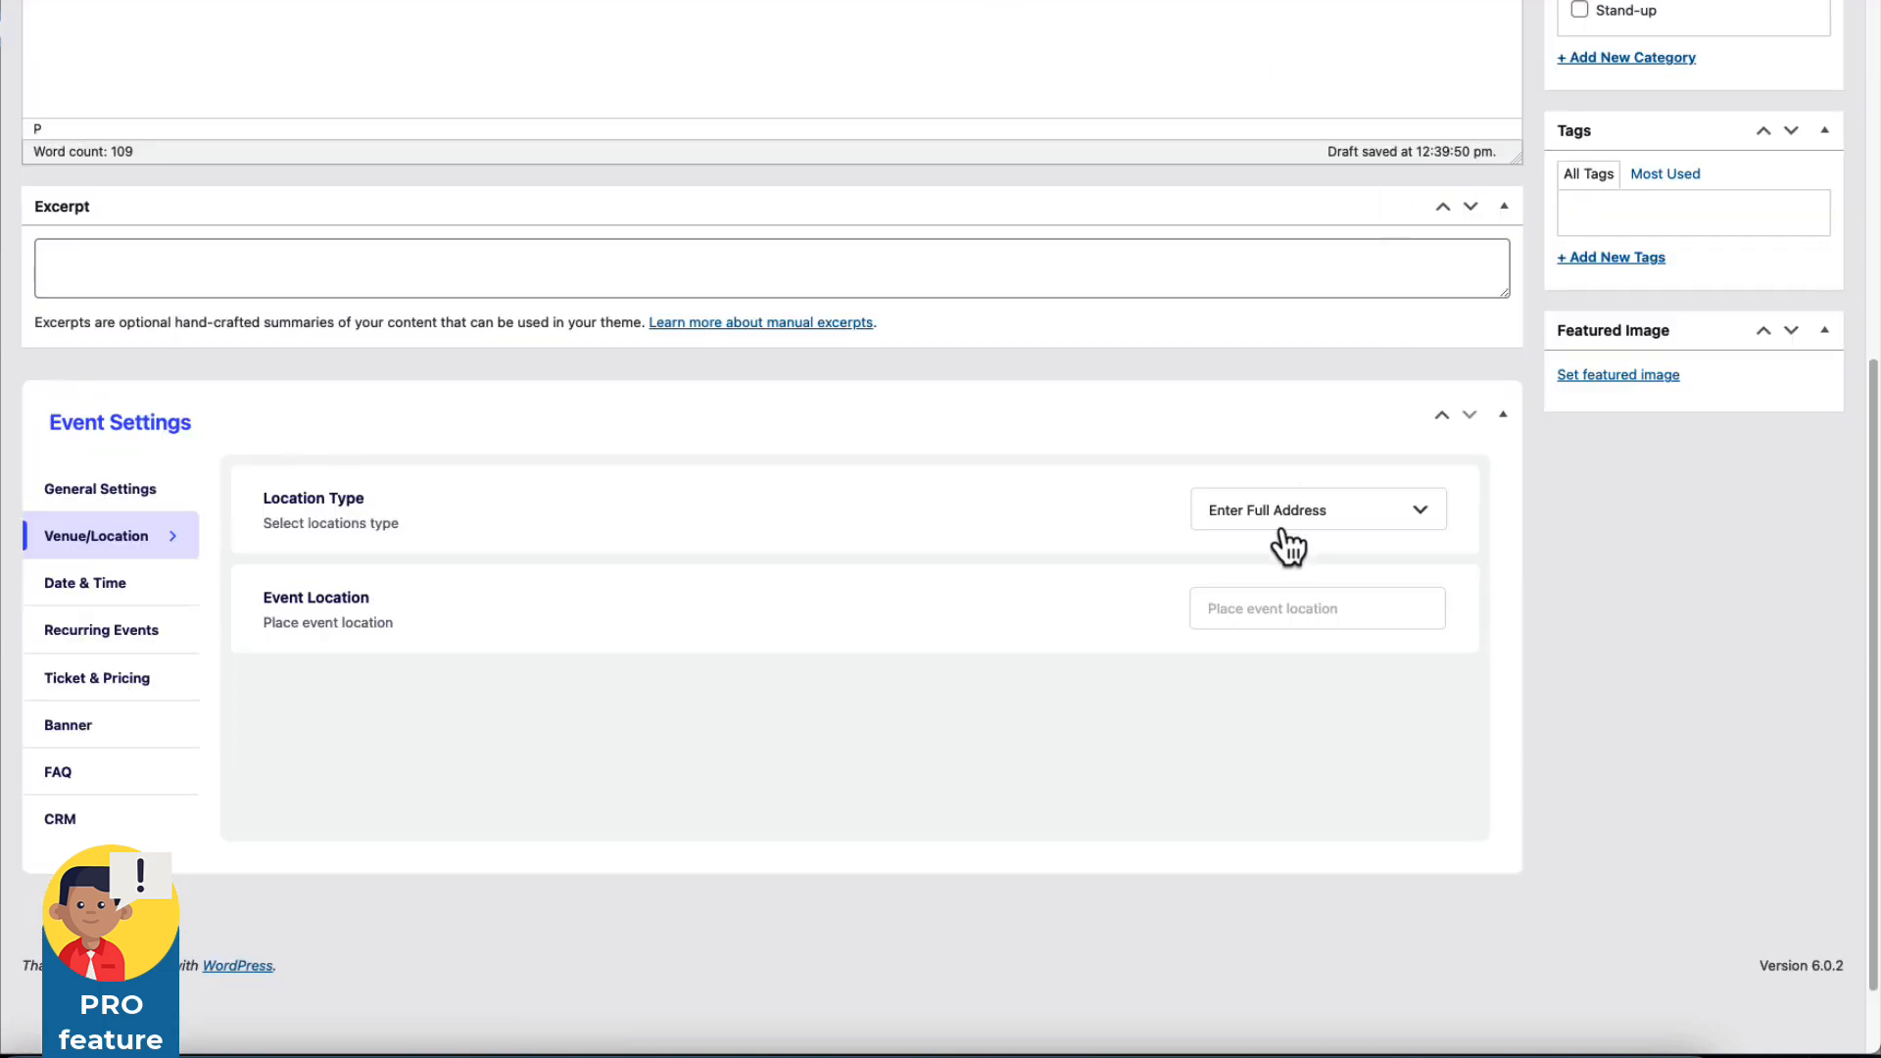
pyautogui.click(1289, 529)
pyautogui.click(1252, 636)
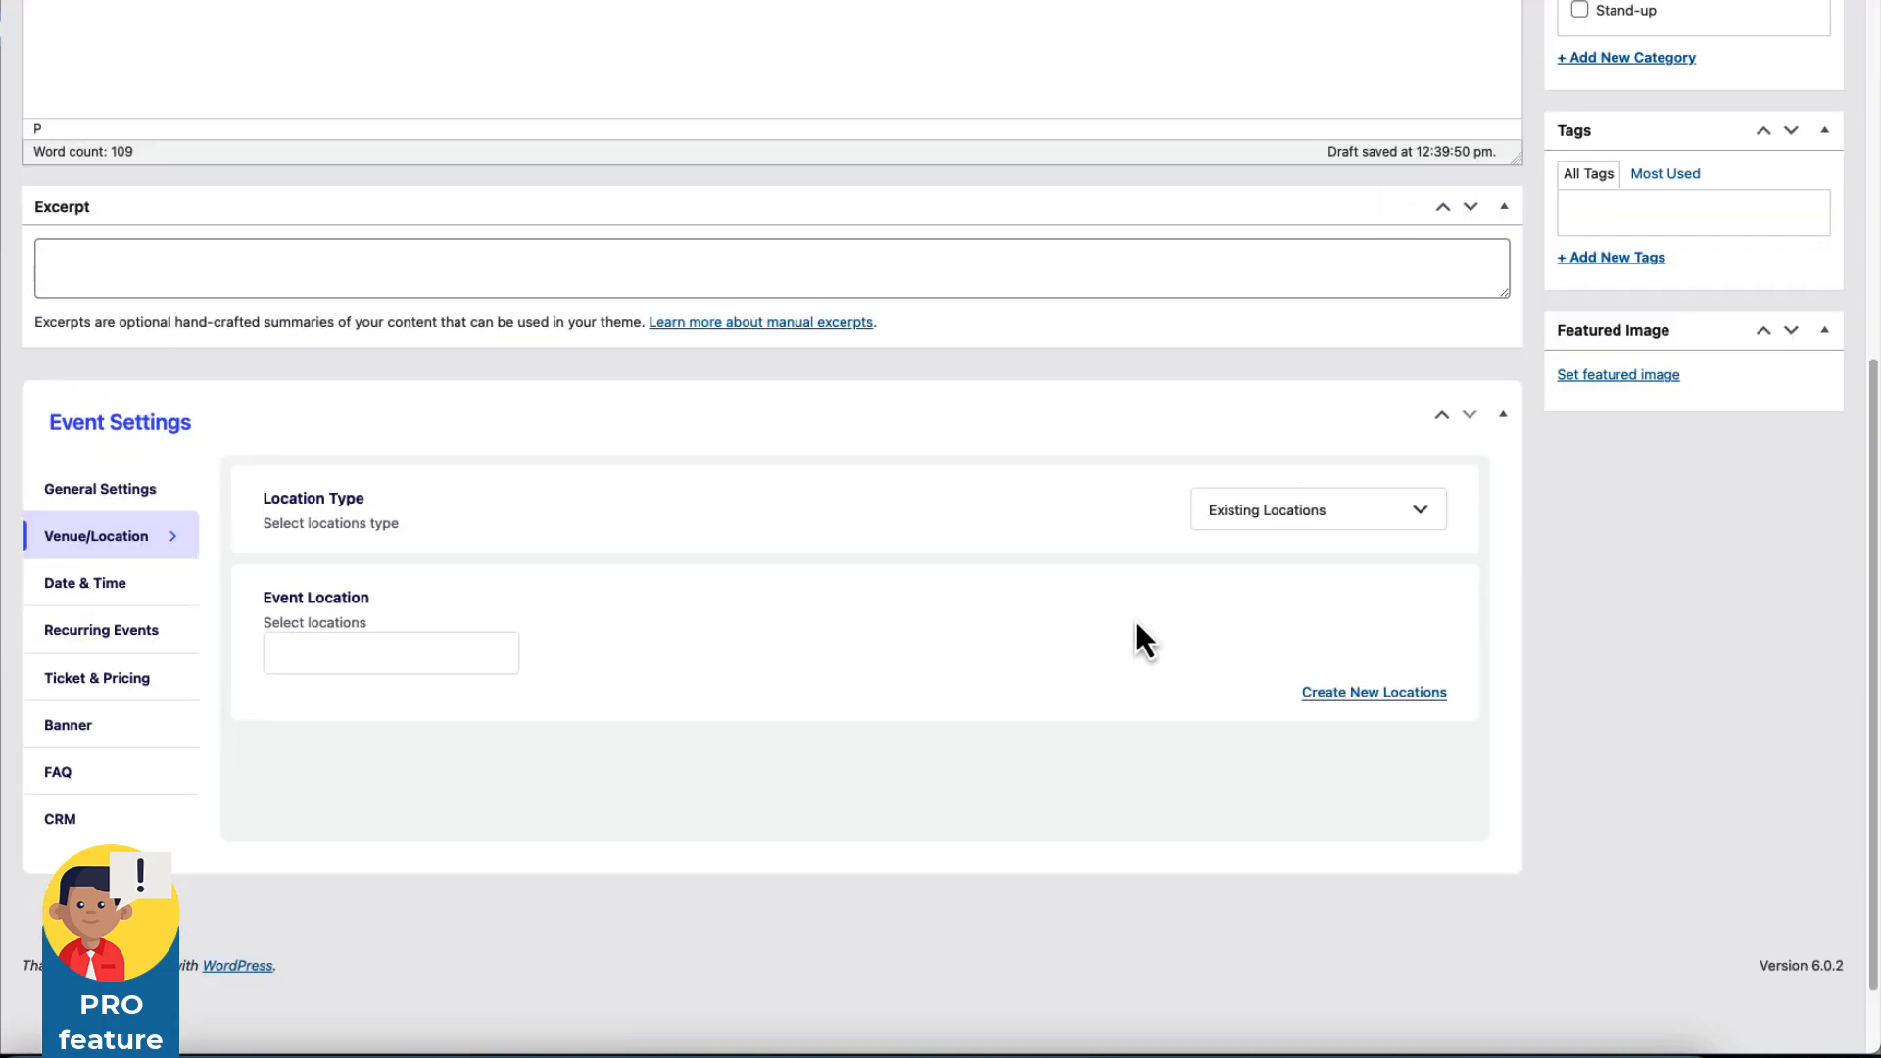
pyautogui.click(347, 655)
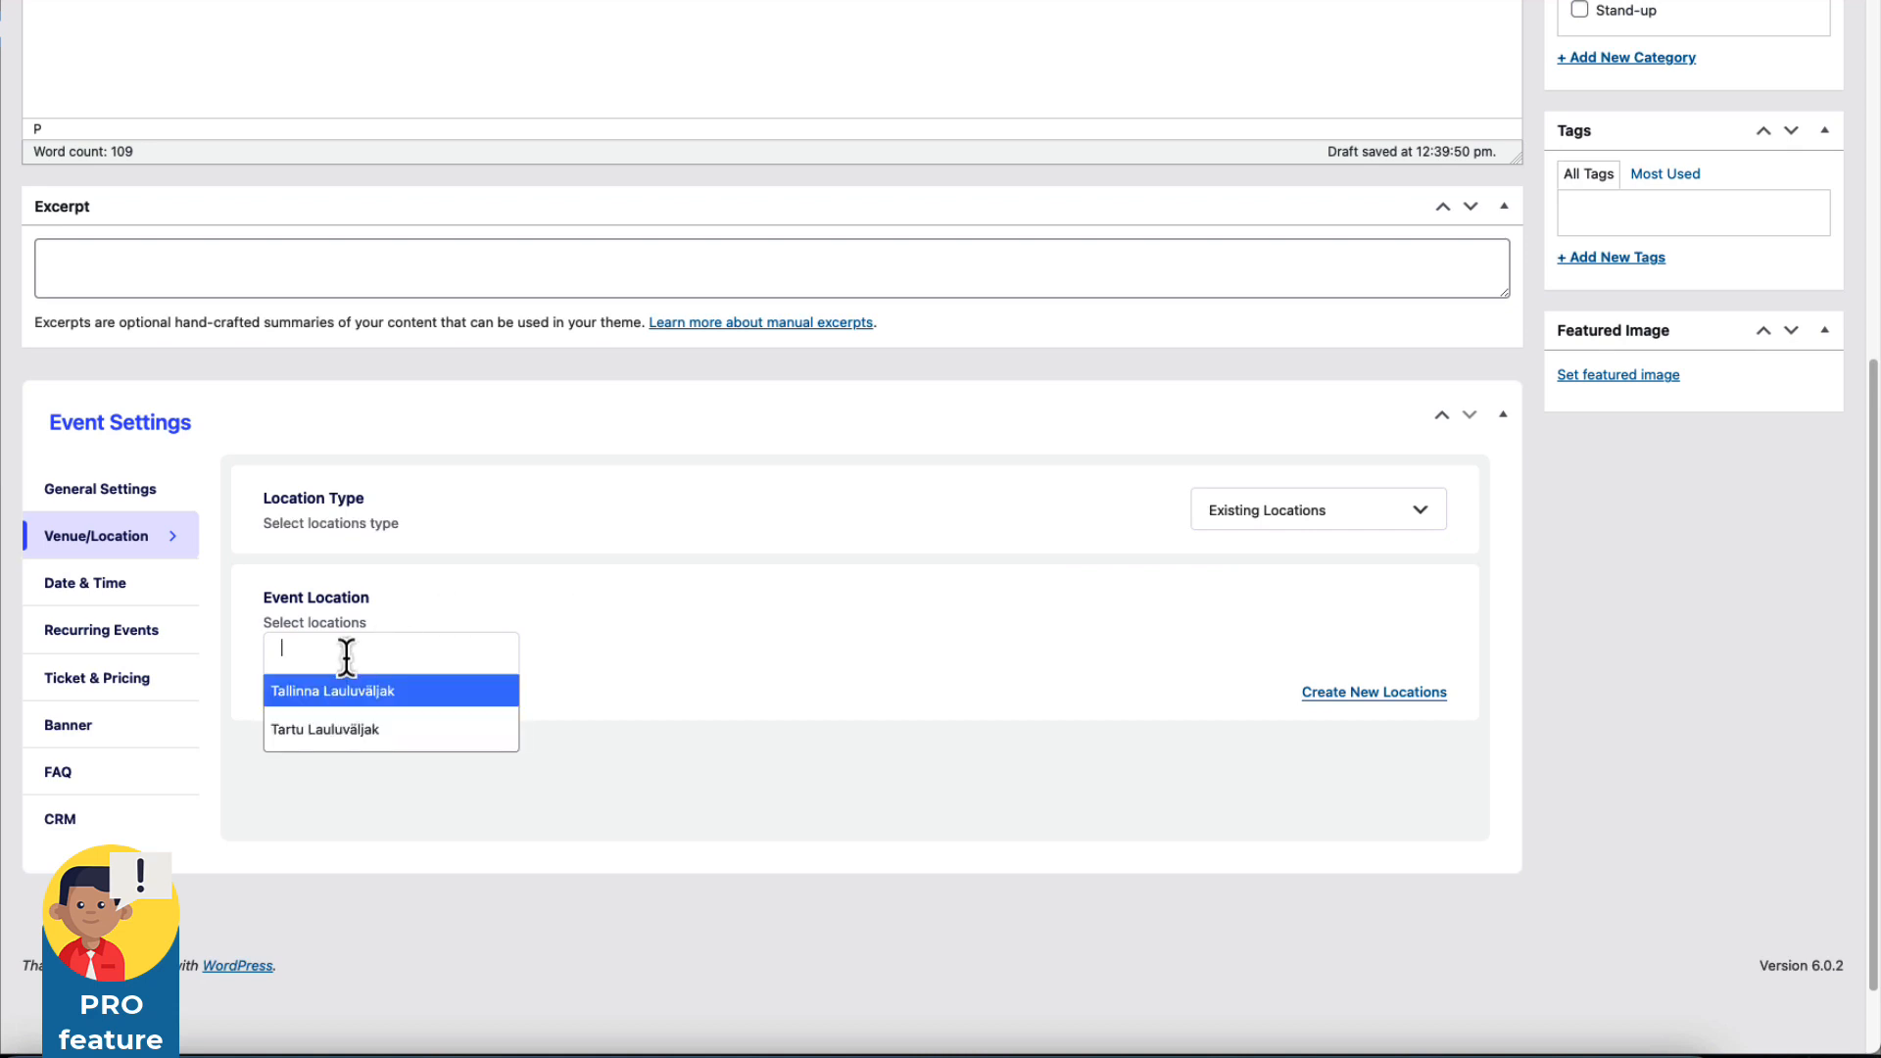
pyautogui.click(311, 695)
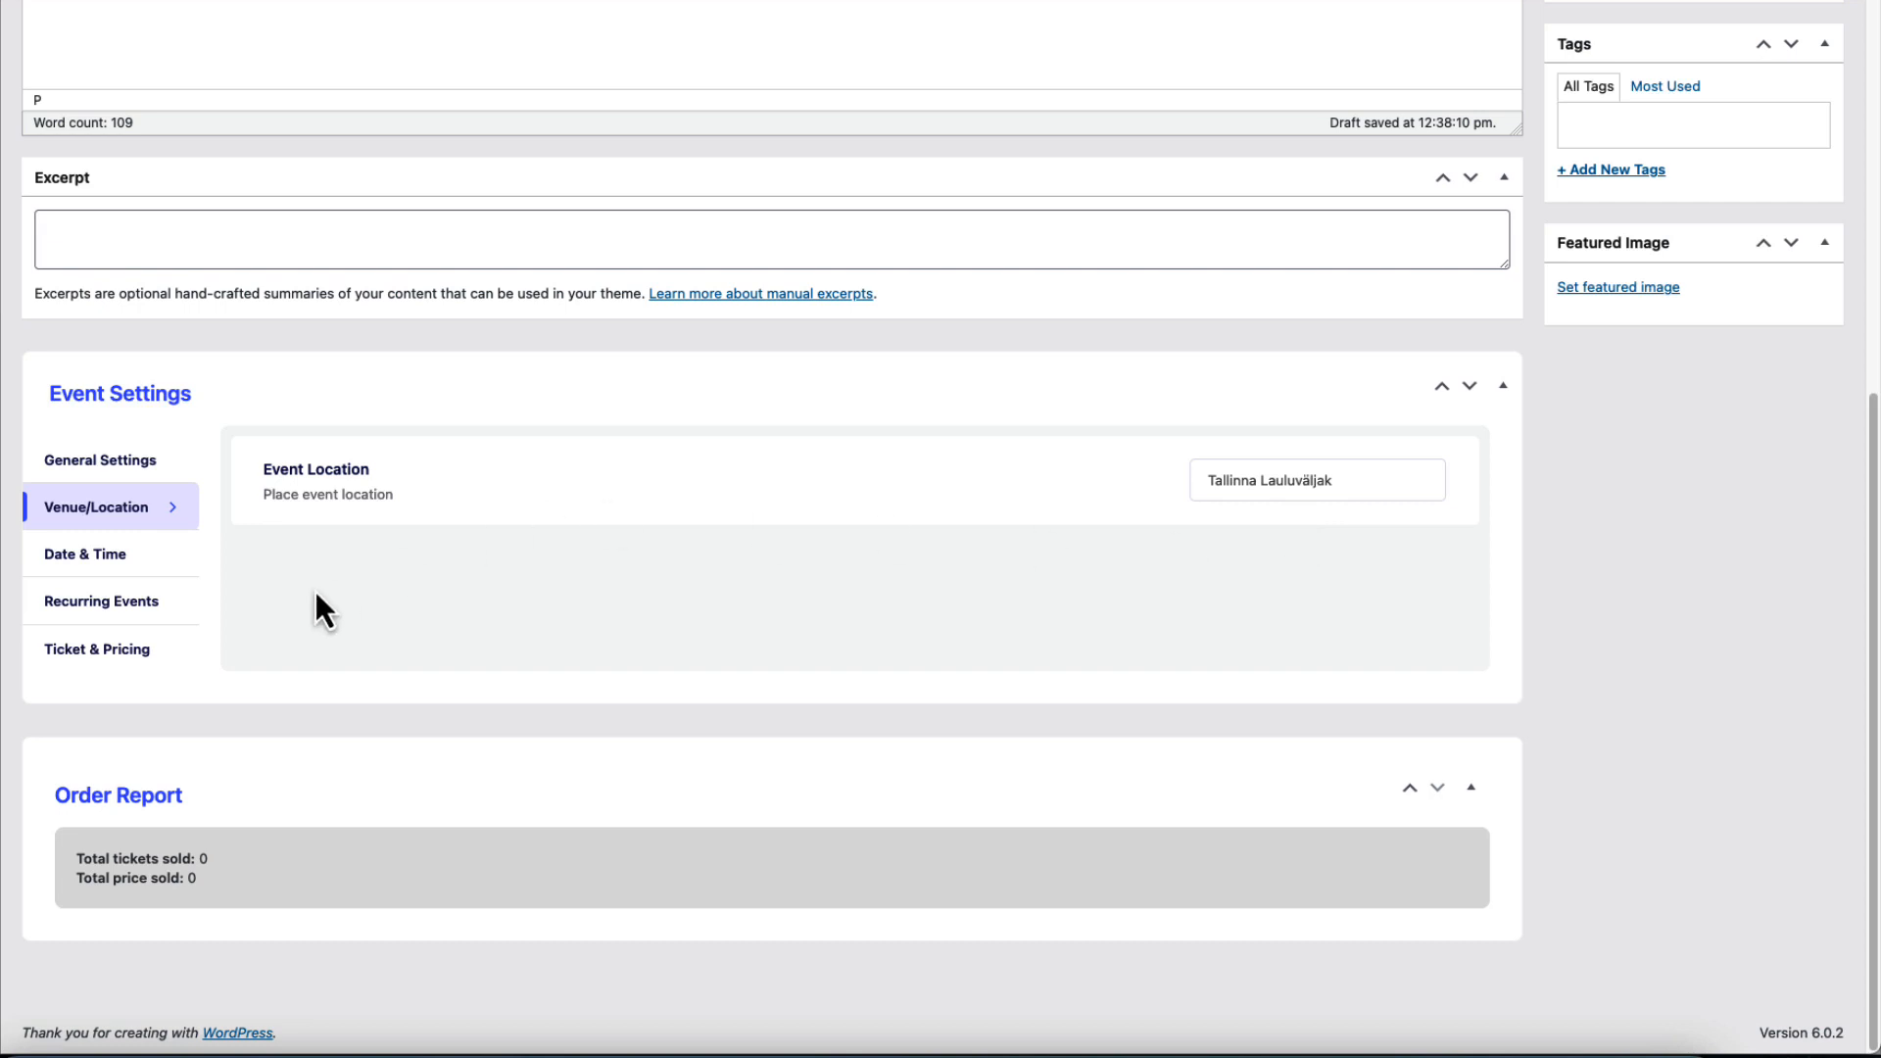
# Set the event date to 17 October 2022 in the Date & Time settings.
pyautogui.click(110, 560)
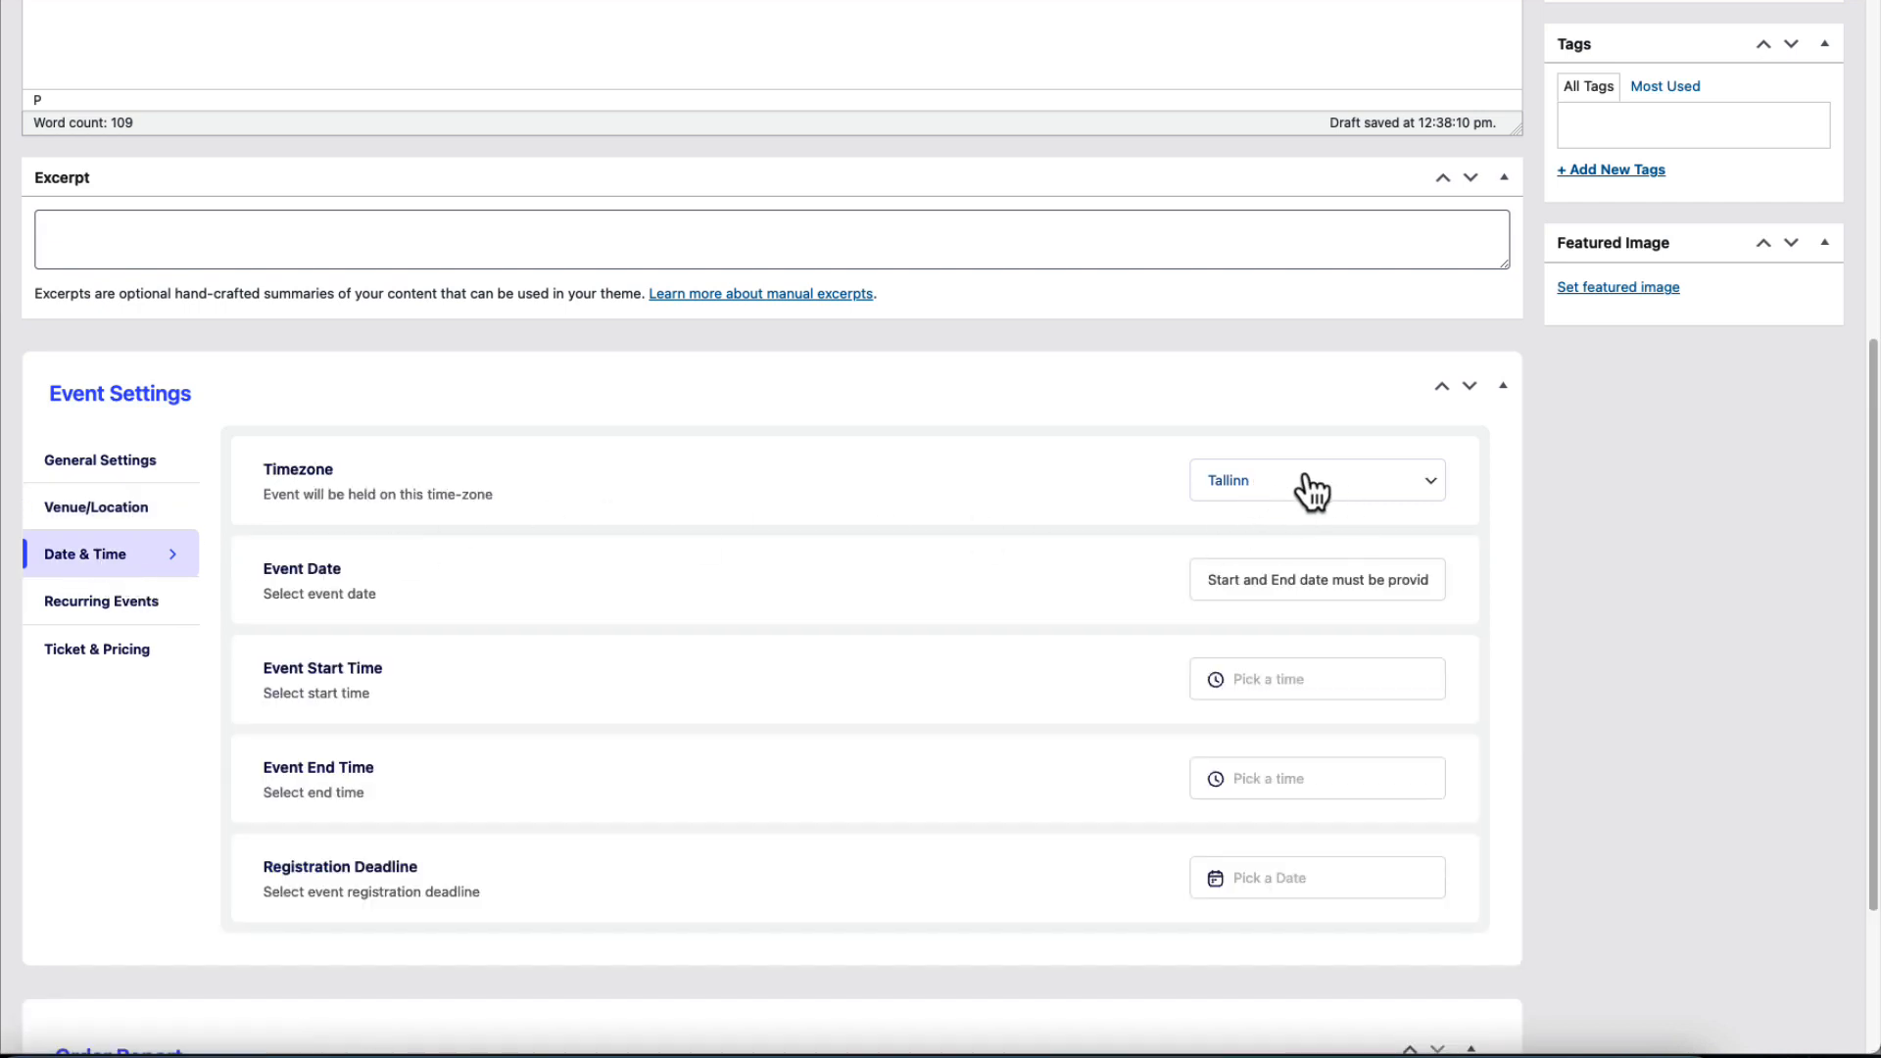
pyautogui.click(1230, 593)
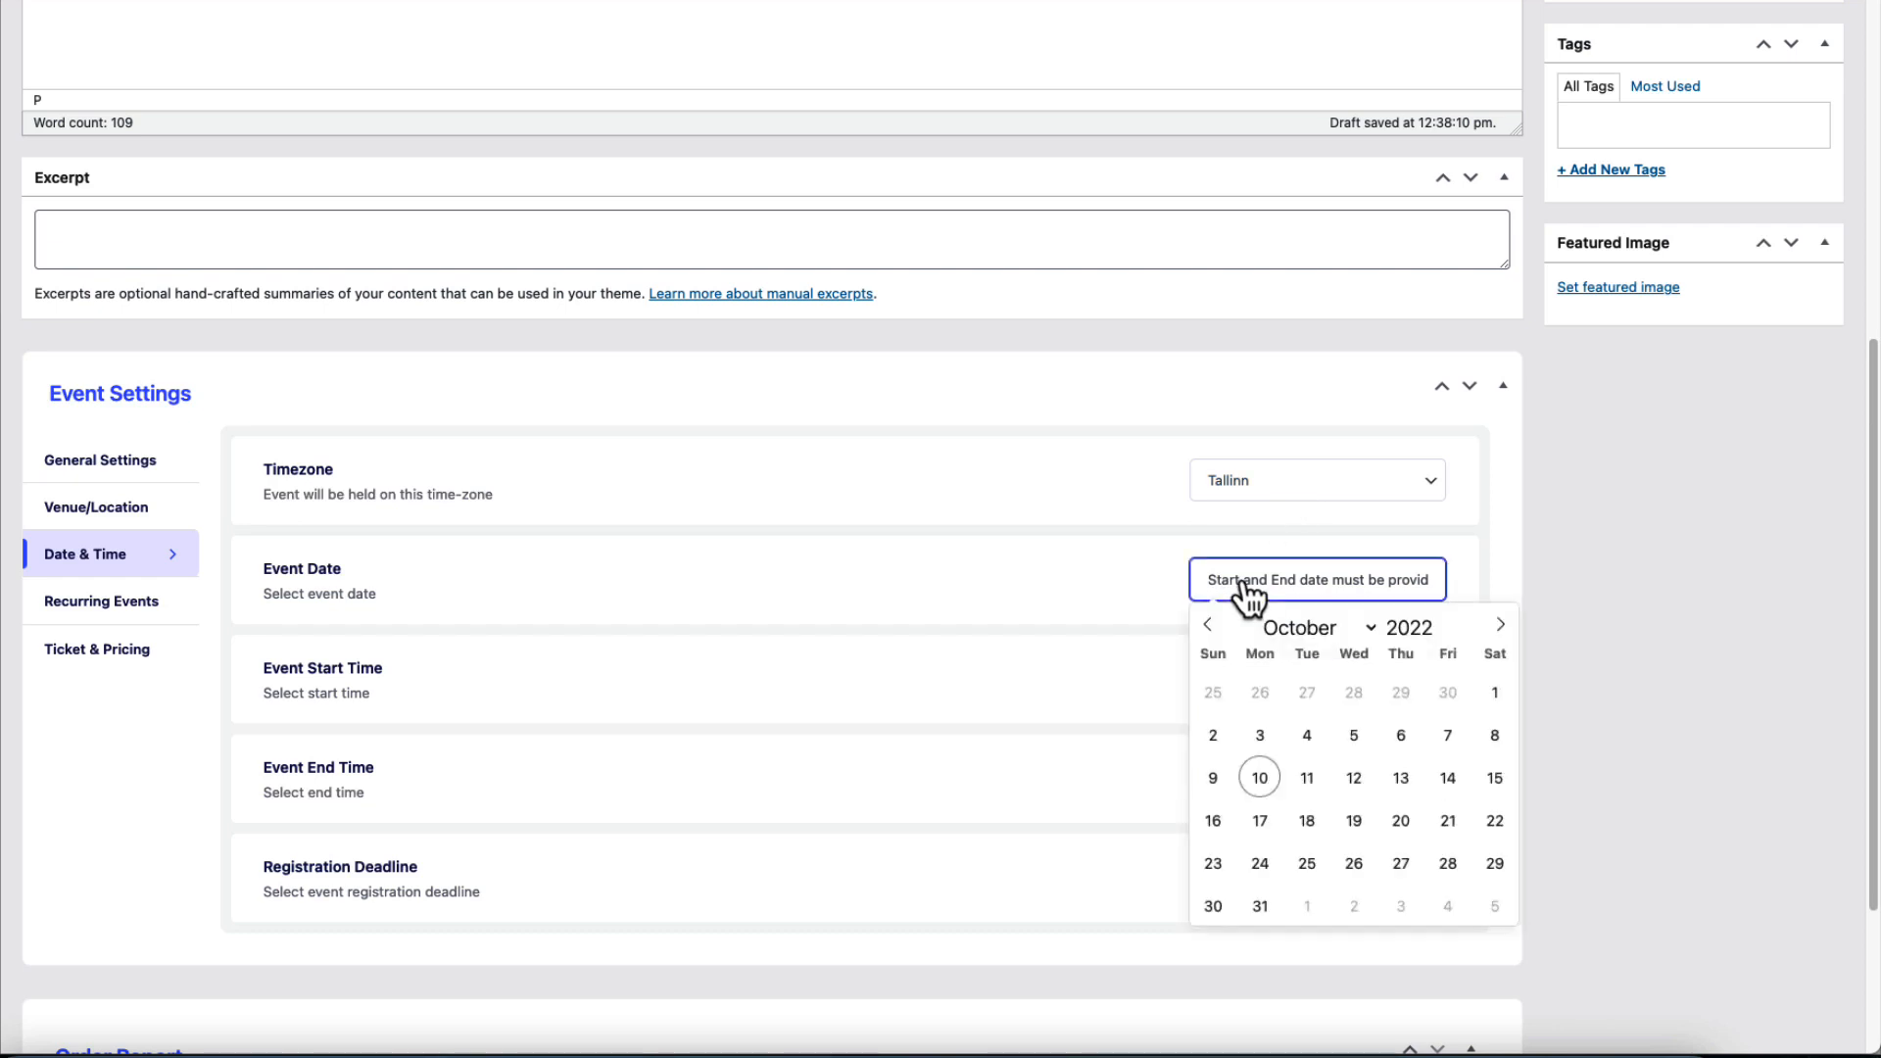
pyautogui.click(1261, 828)
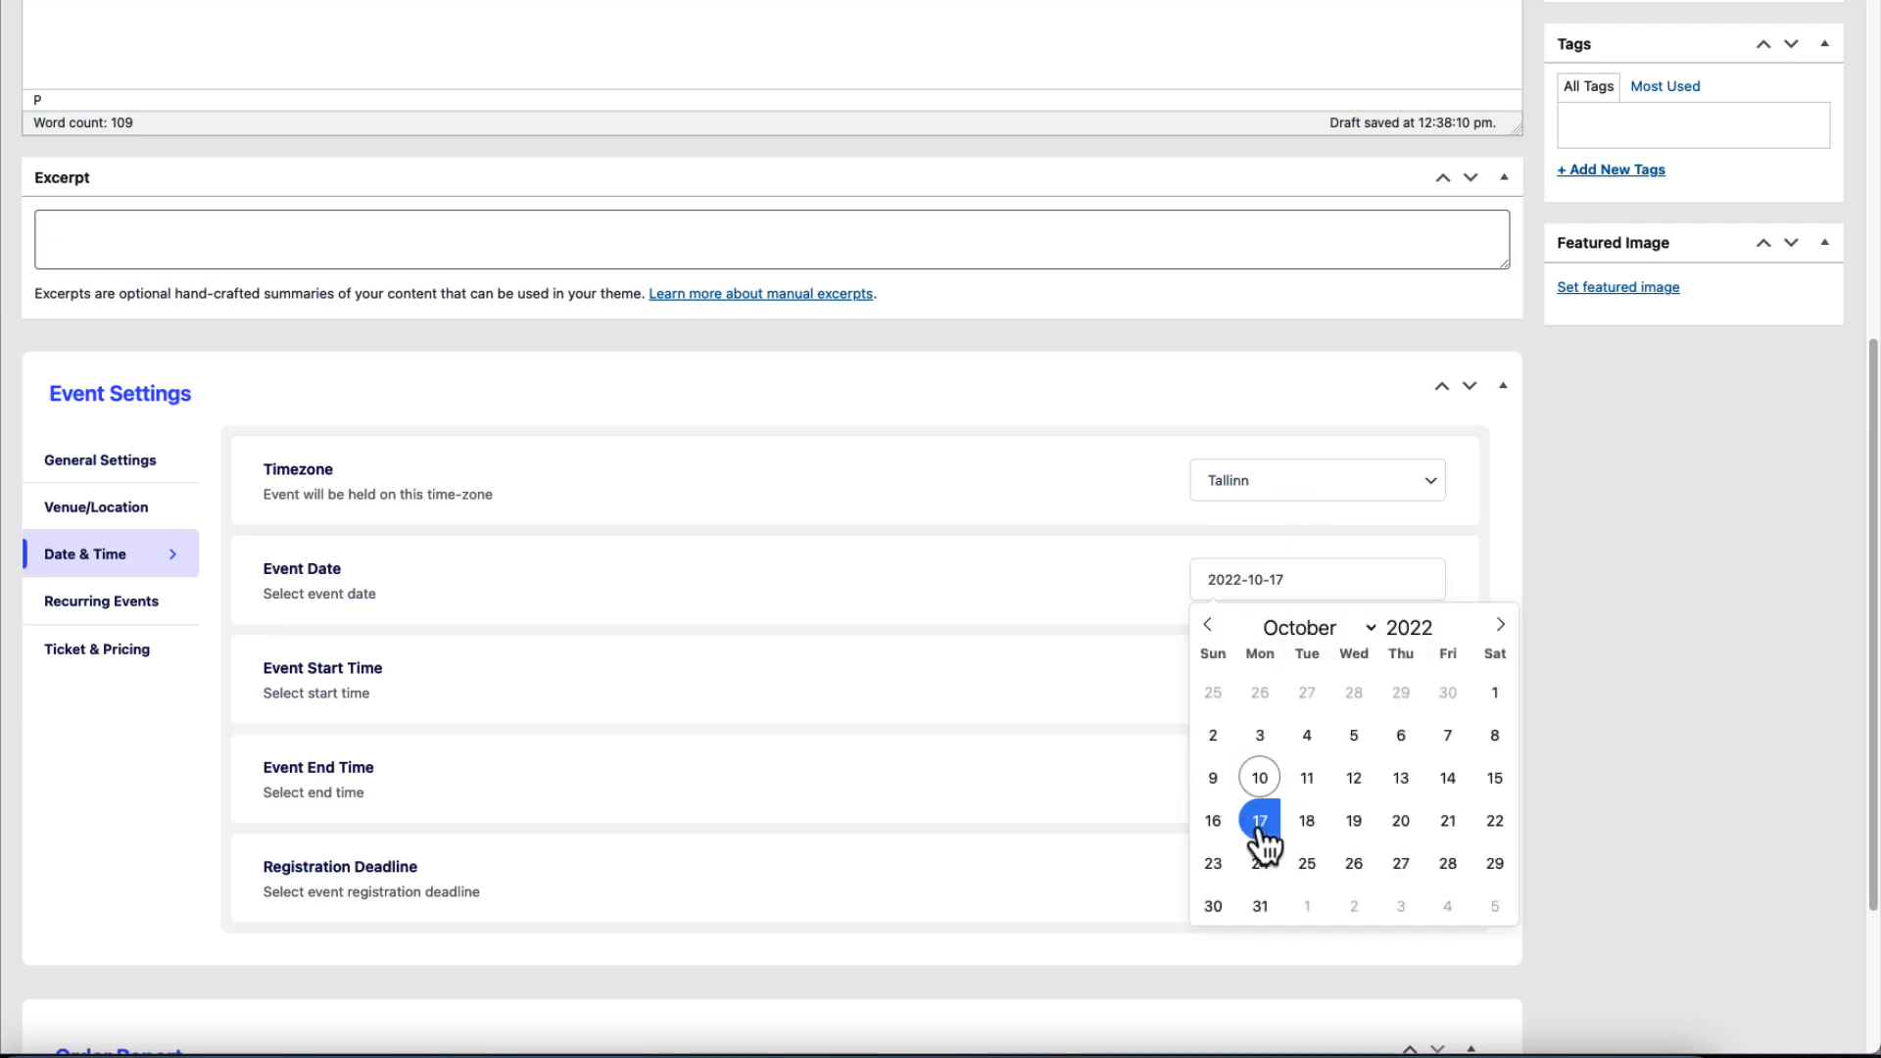
pyautogui.click(1351, 828)
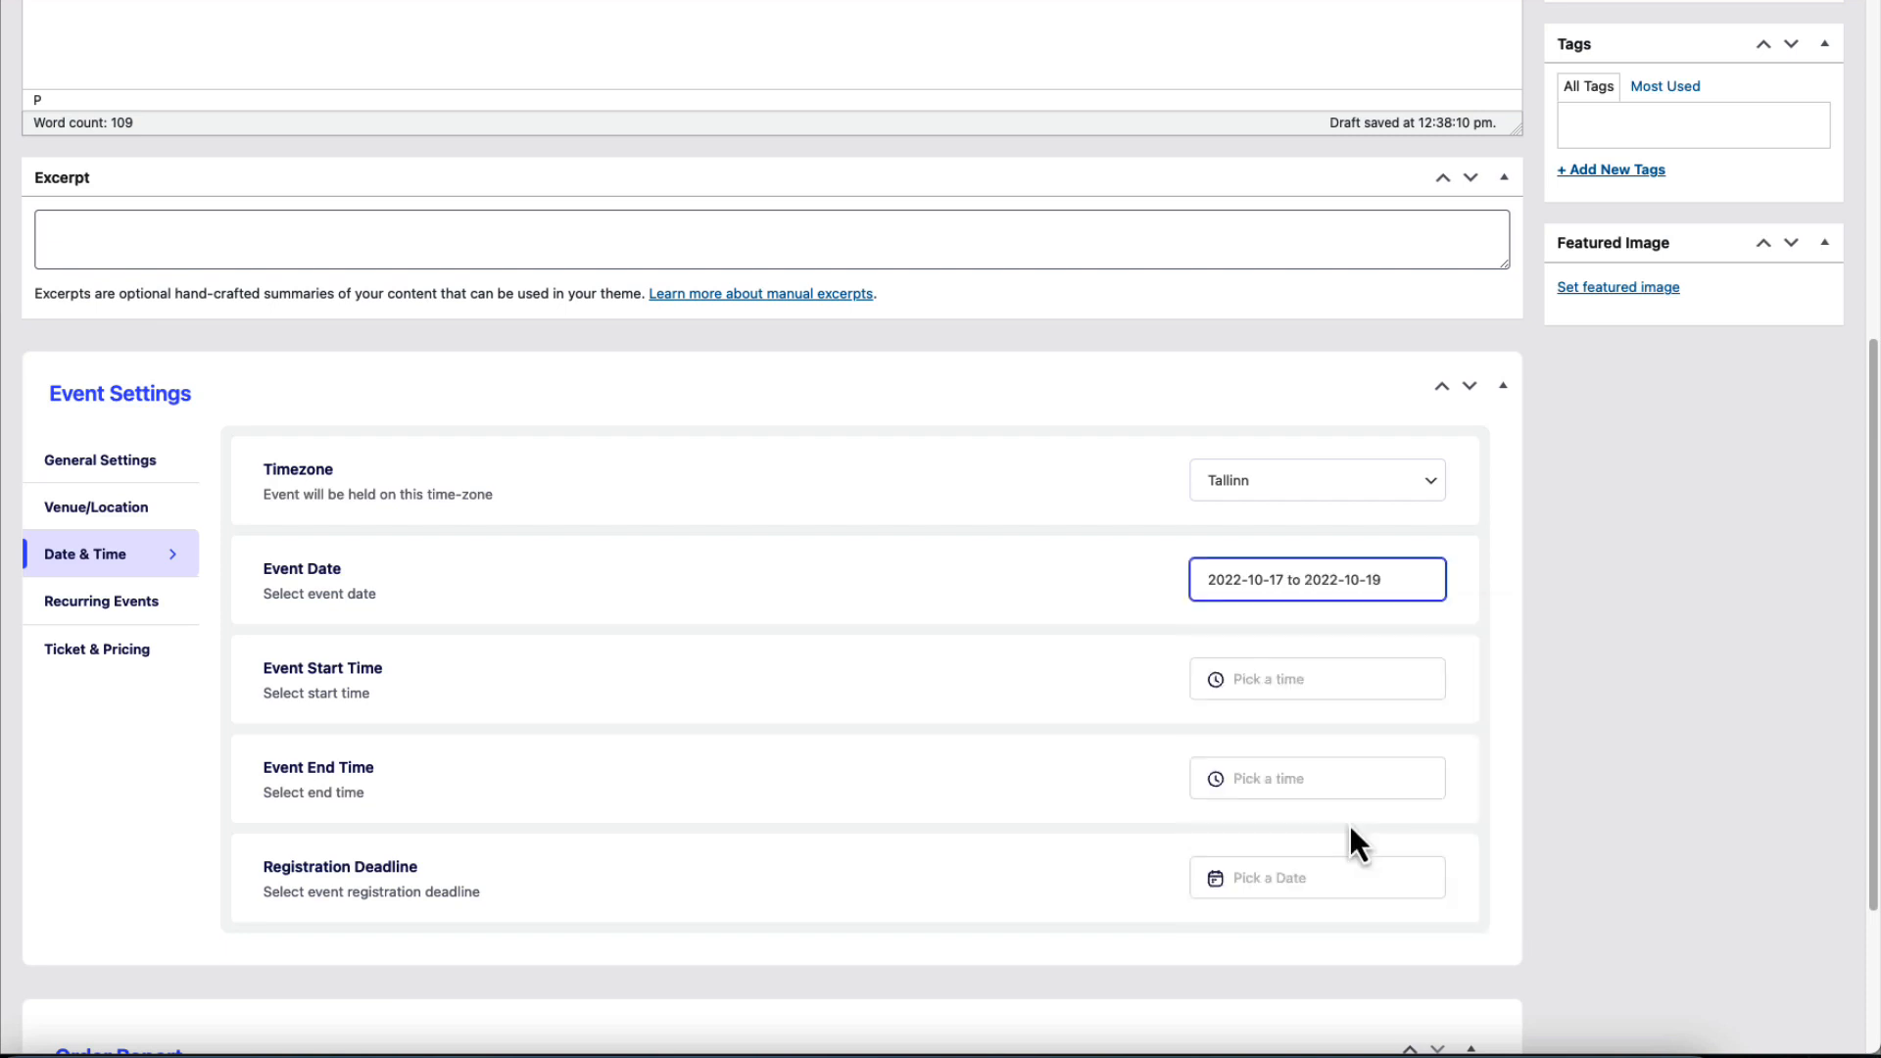
pyautogui.click(1314, 595)
pyautogui.click(1262, 828)
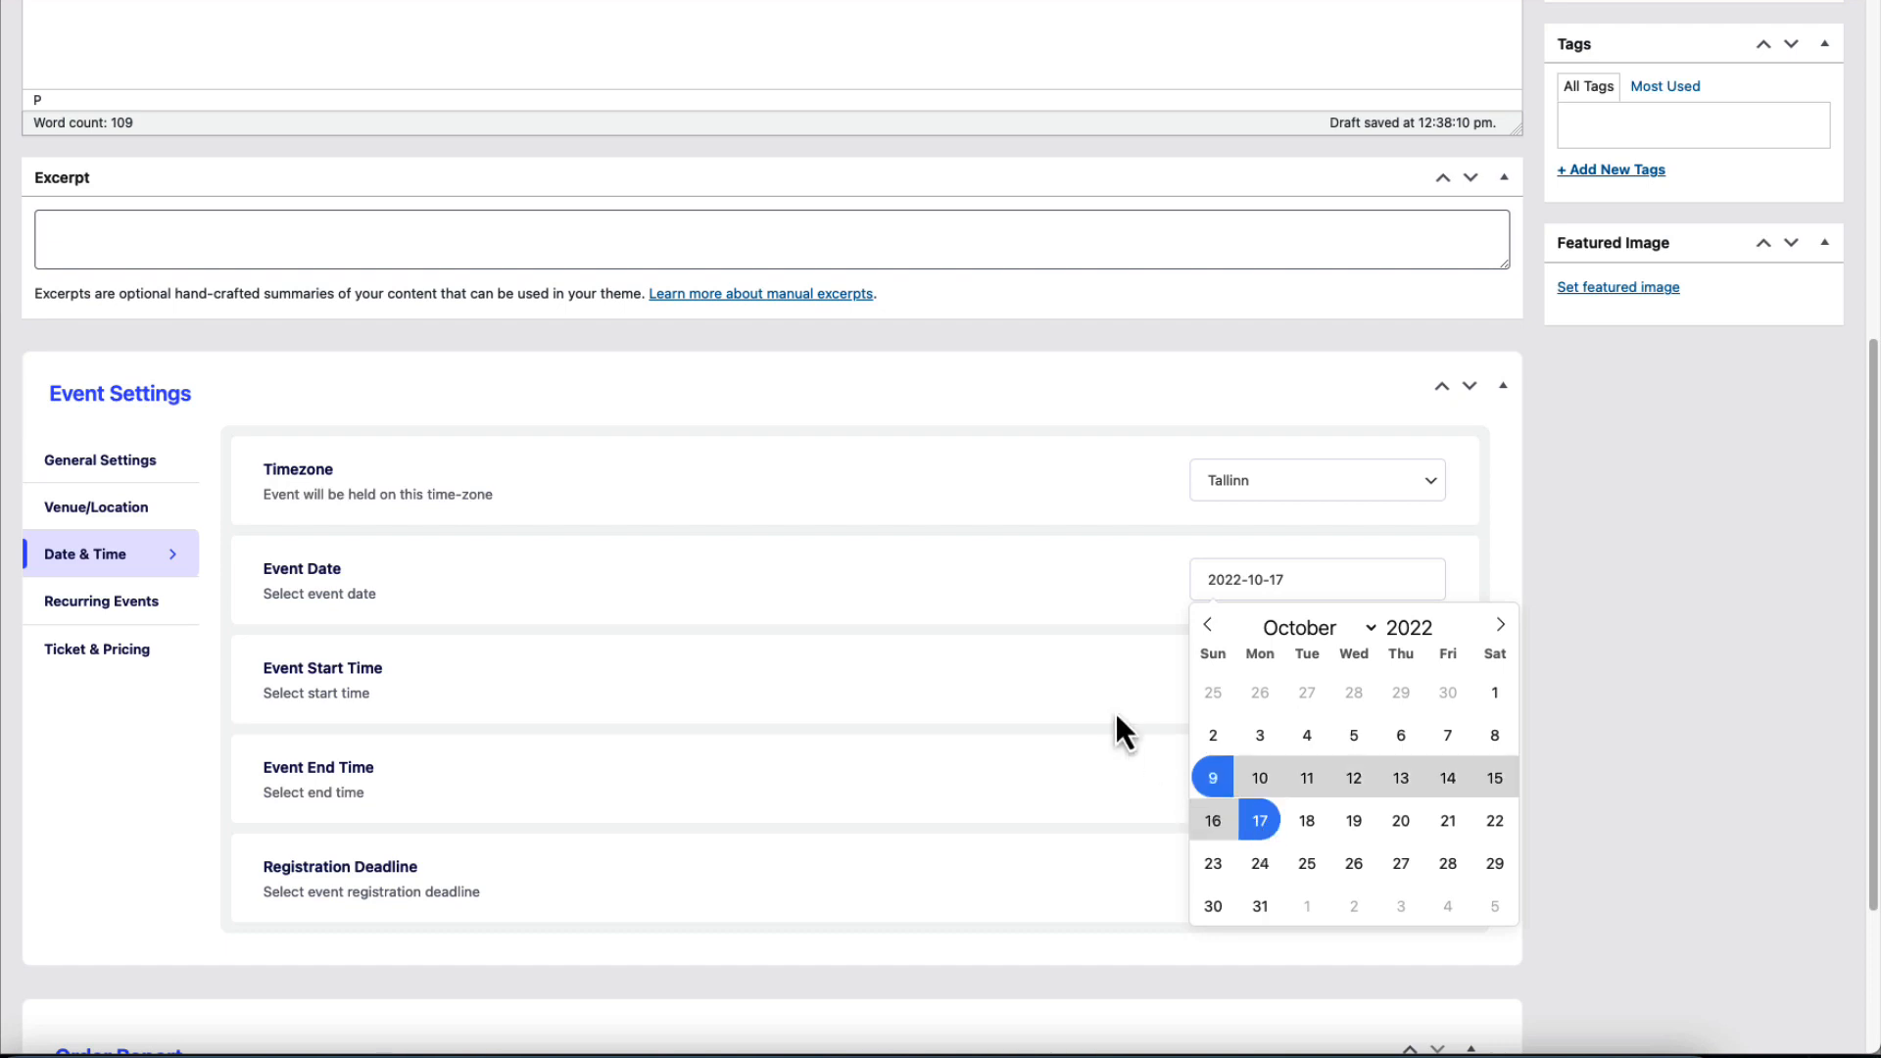
pyautogui.click(1262, 825)
# Set the start time to 5:00 PM and the end time to 12:00 AM.
pyautogui.click(1262, 686)
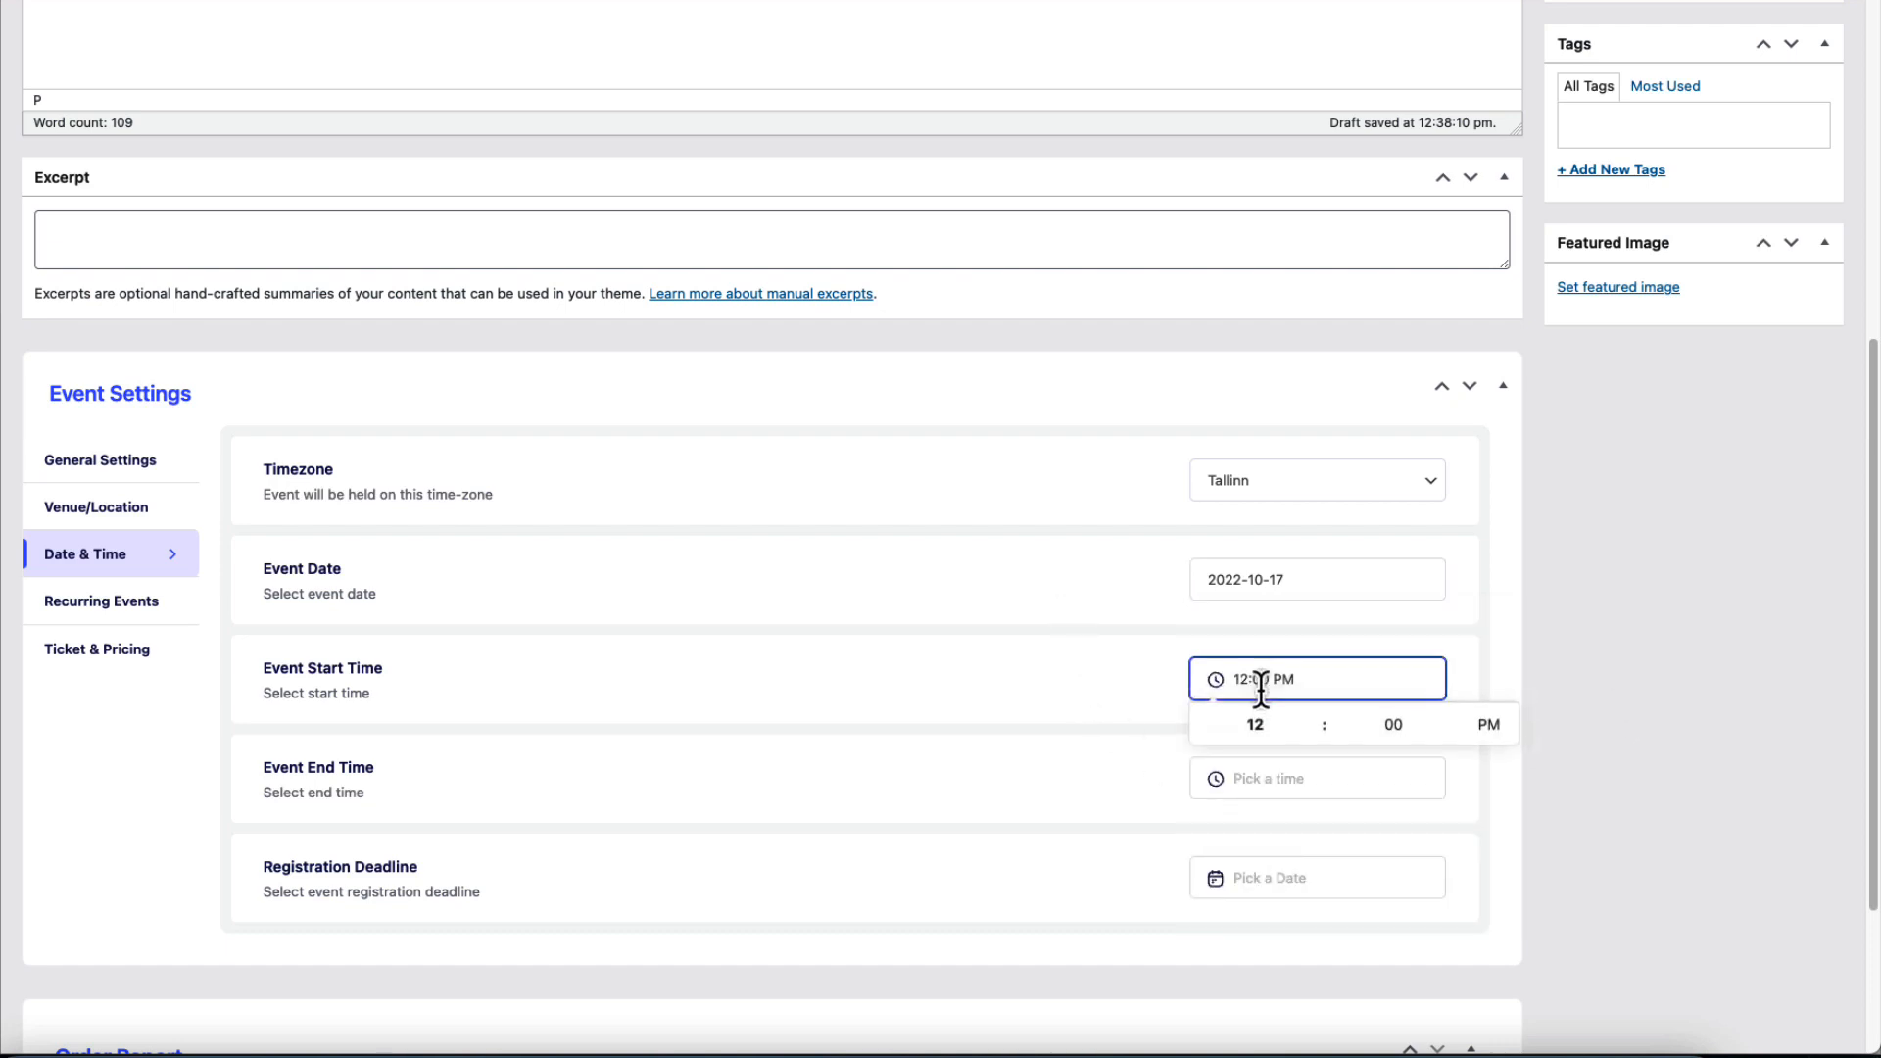
pyautogui.click(1262, 722)
pyautogui.write('5')
pyautogui.click(1631, 686)
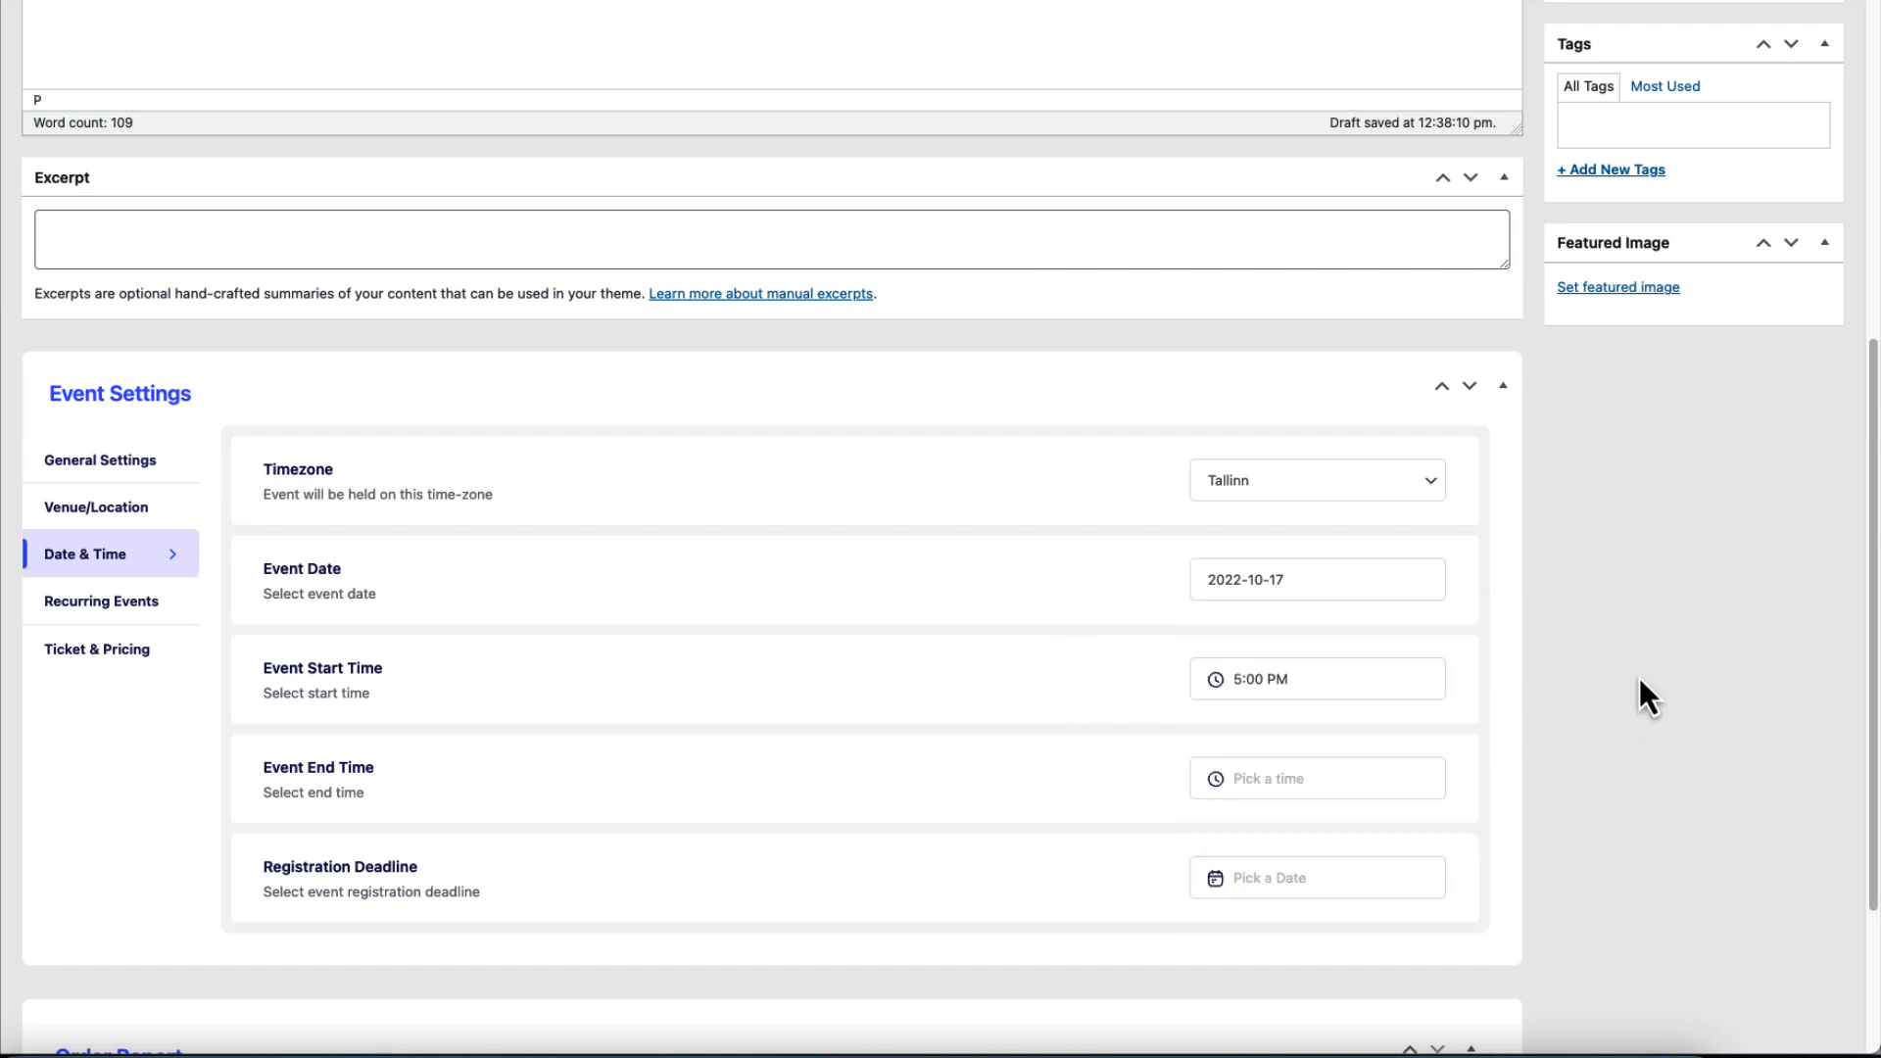
pyautogui.click(1282, 778)
pyautogui.click(1266, 826)
pyautogui.click(1489, 825)
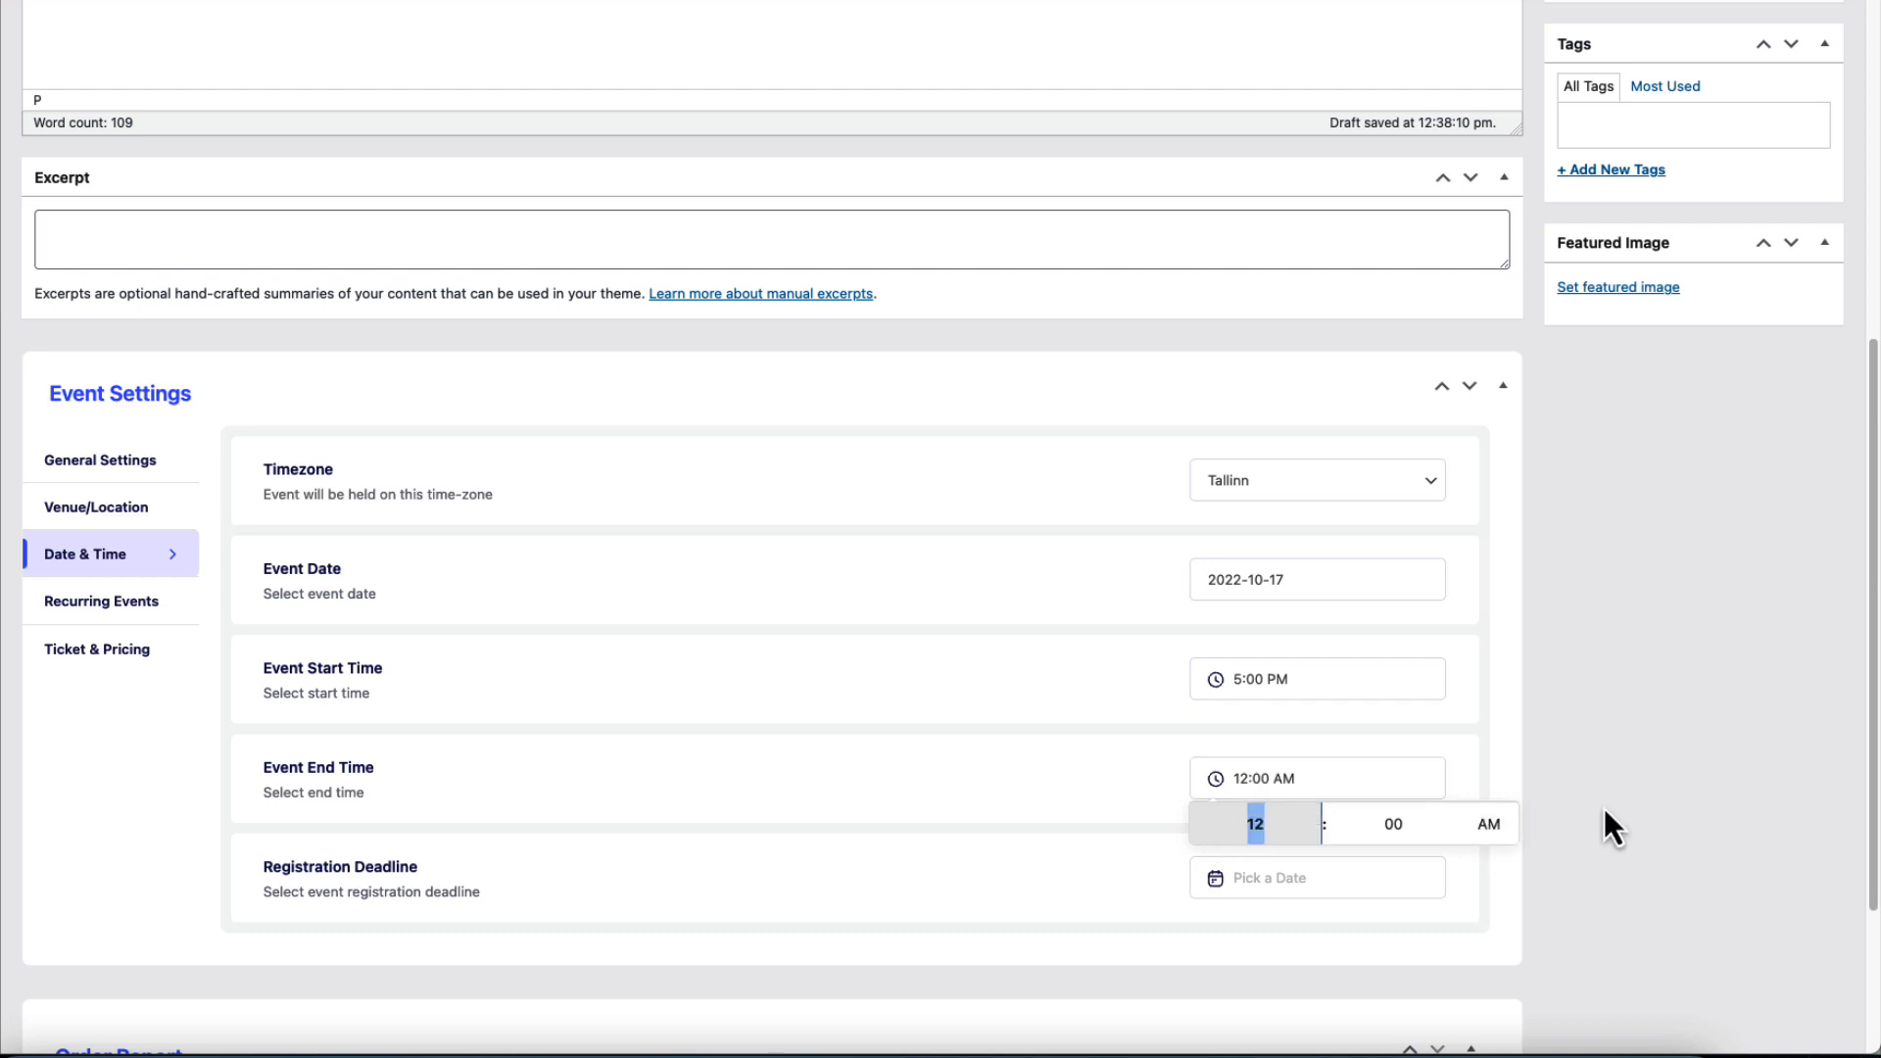
pyautogui.click(1643, 788)
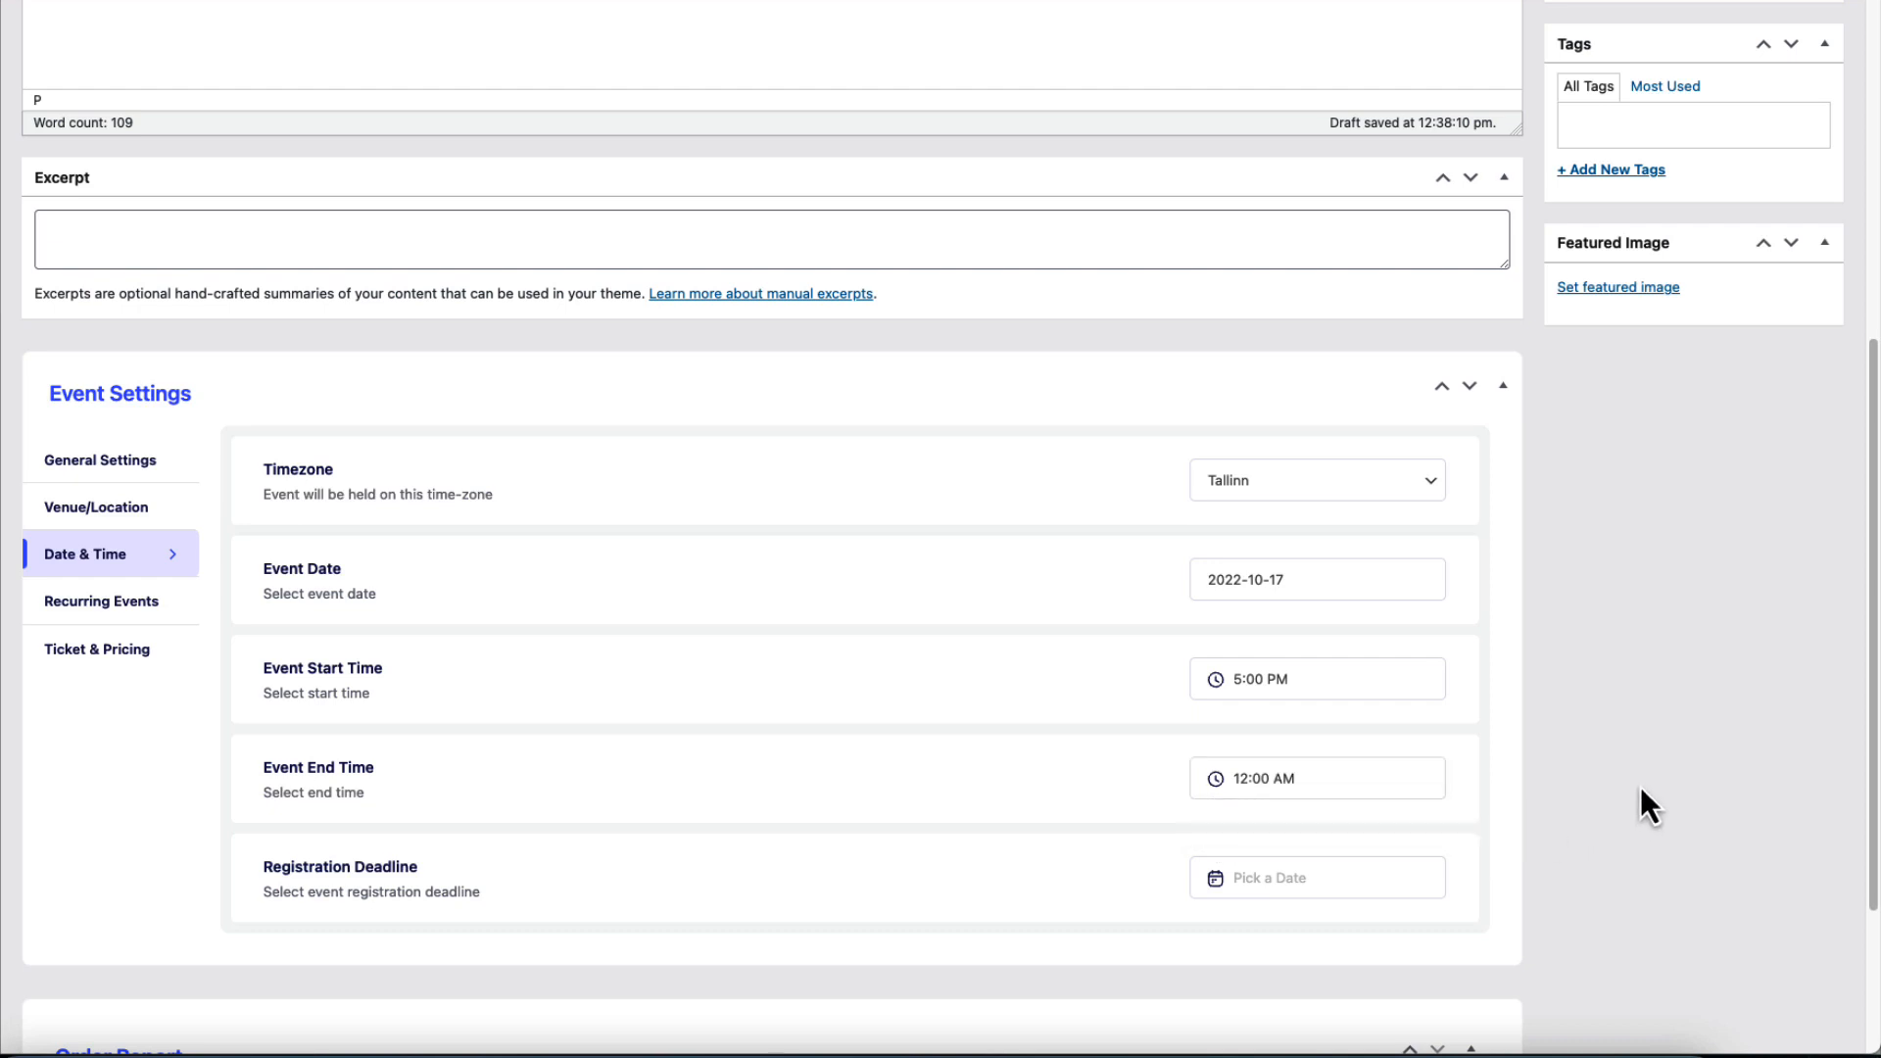
# Set the registration deadline to 2022-10-17.
pyautogui.scroll(-3, 1640, 786)
pyautogui.click(1262, 720)
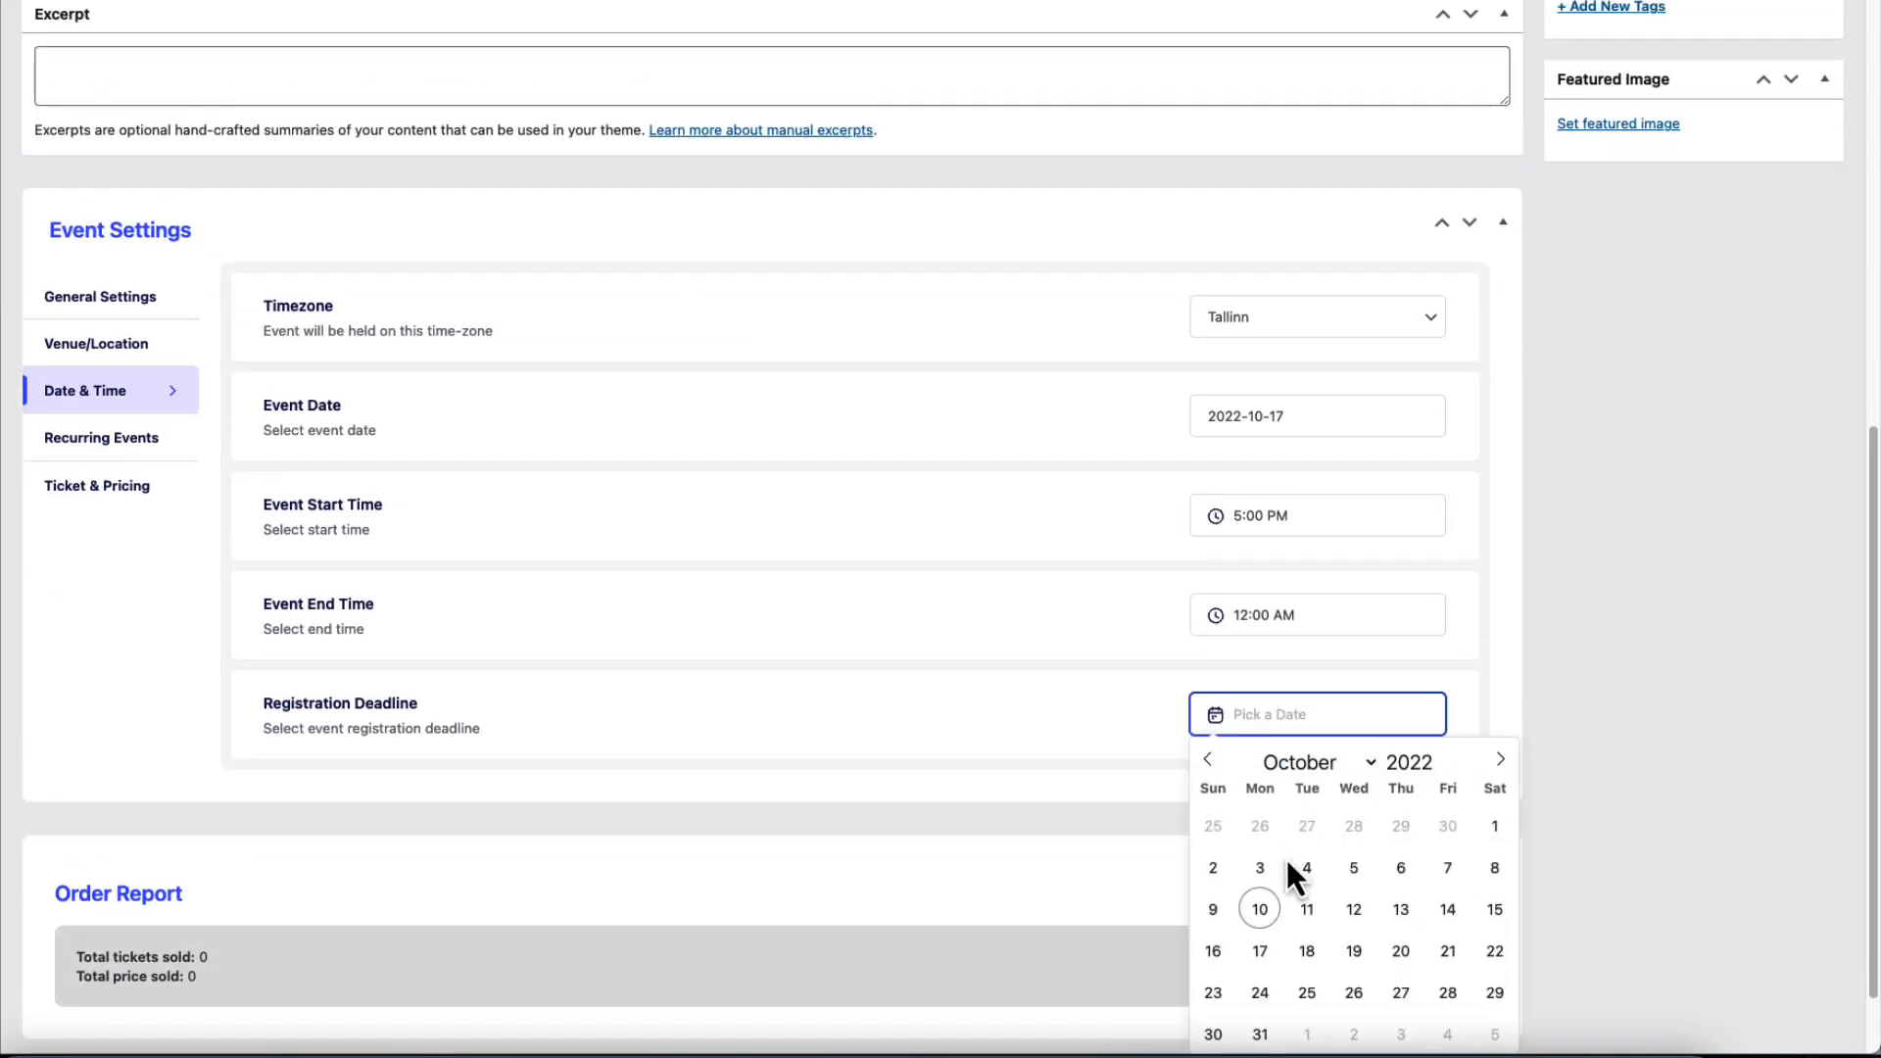
pyautogui.click(1260, 950)
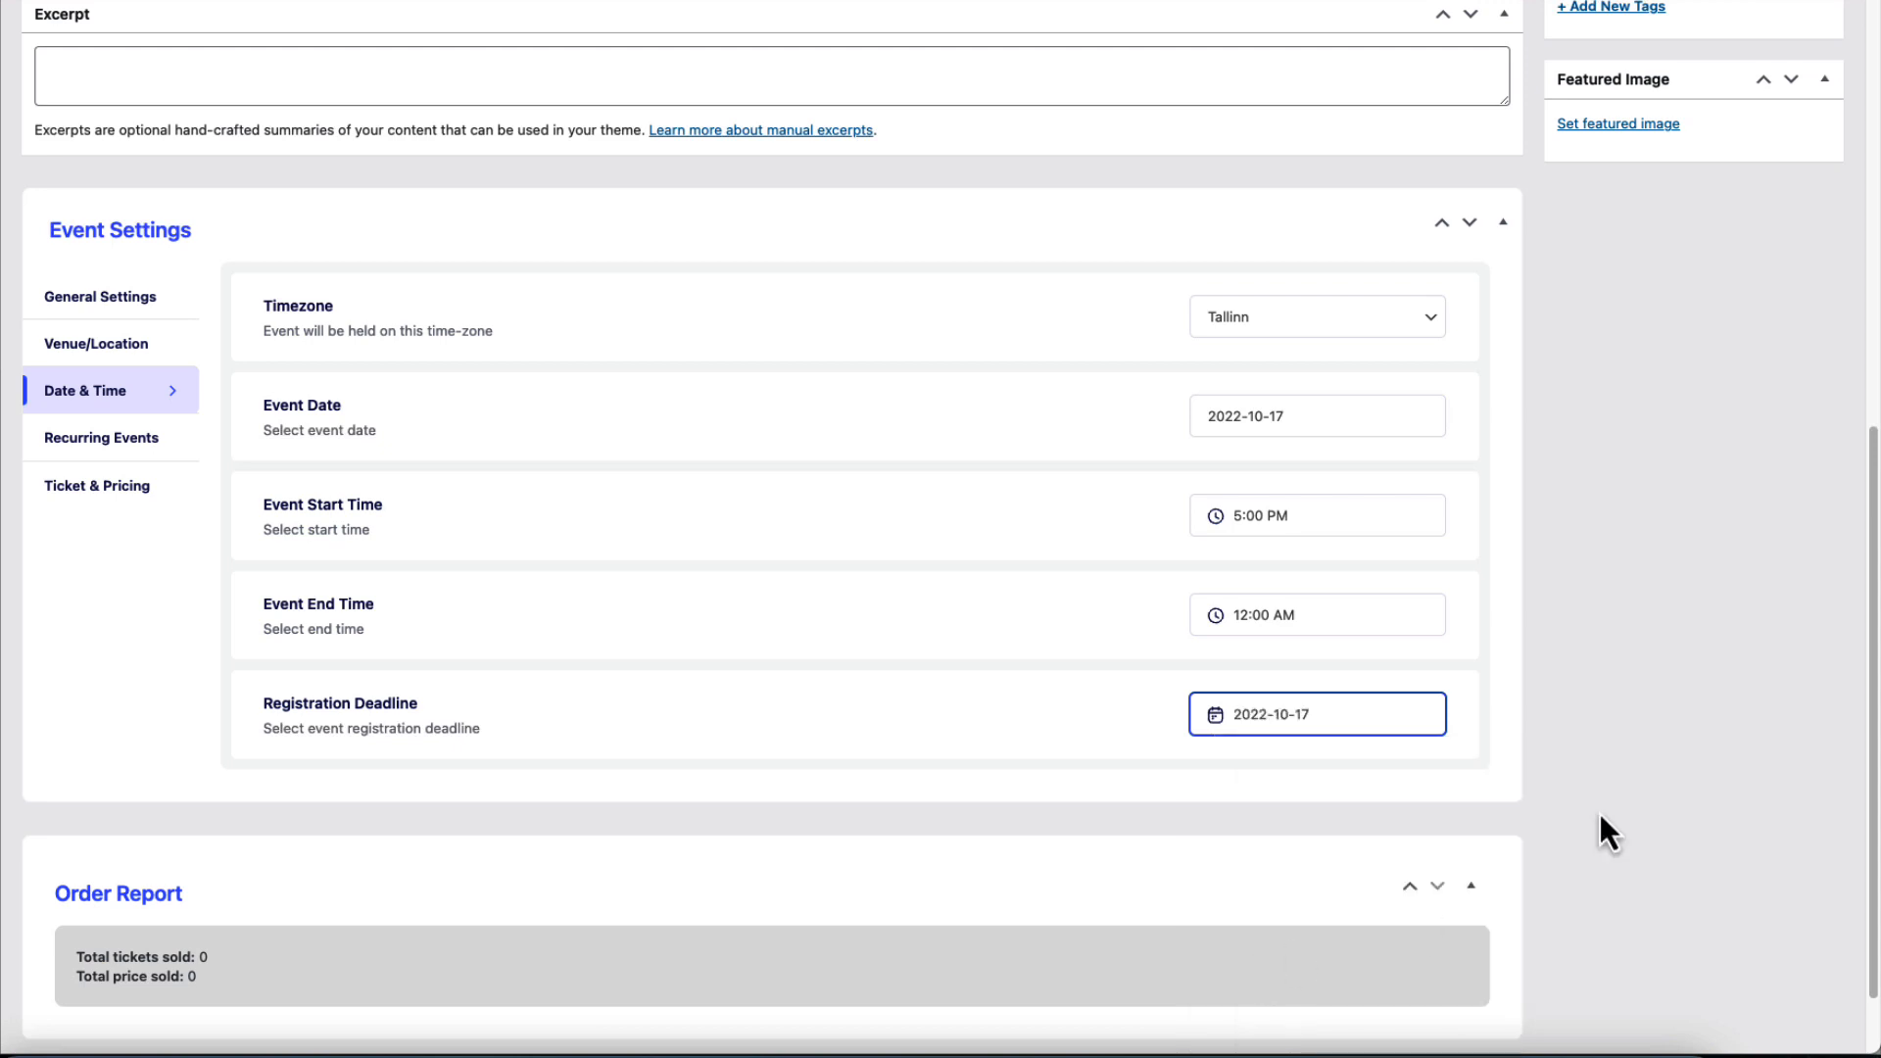
pyautogui.click(1591, 616)
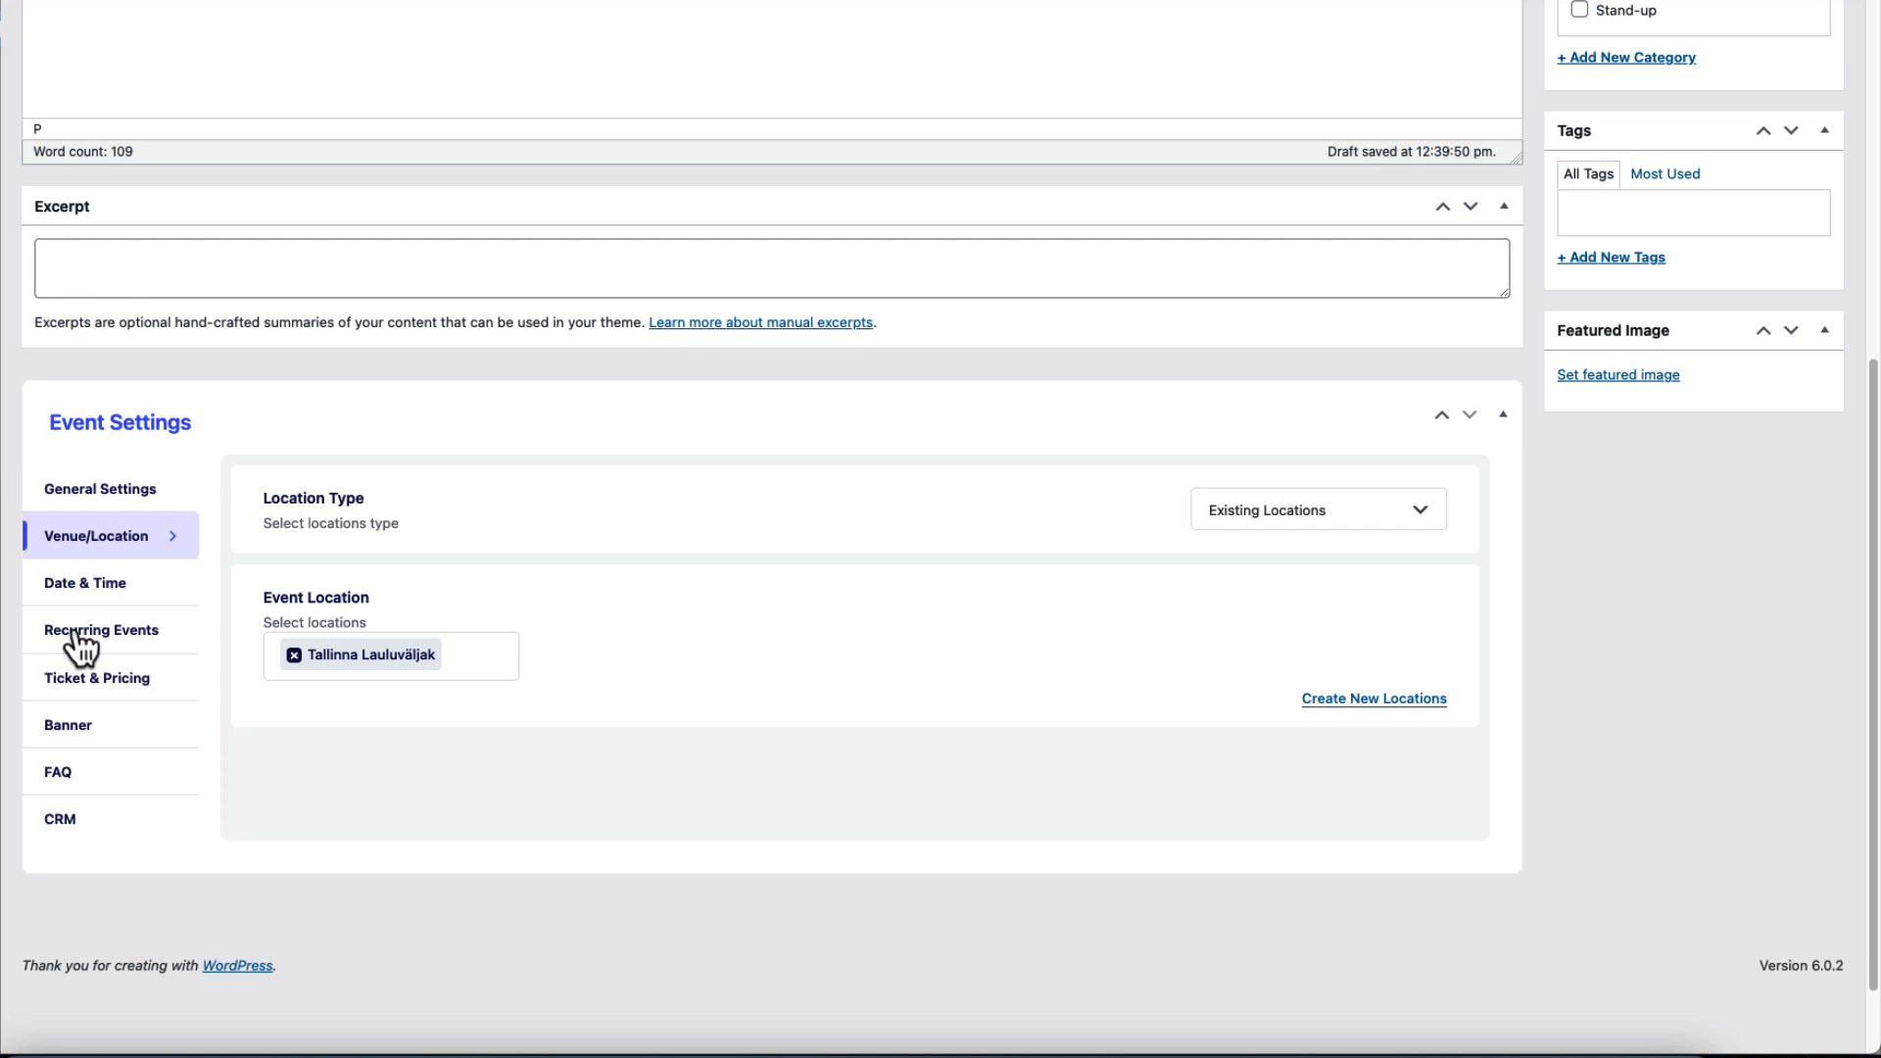
# Move from the Date & Time tab to the Recurring Events settings, leaving recurrence off.
pyautogui.click(101, 586)
pyautogui.scroll(-1, 1280, 656)
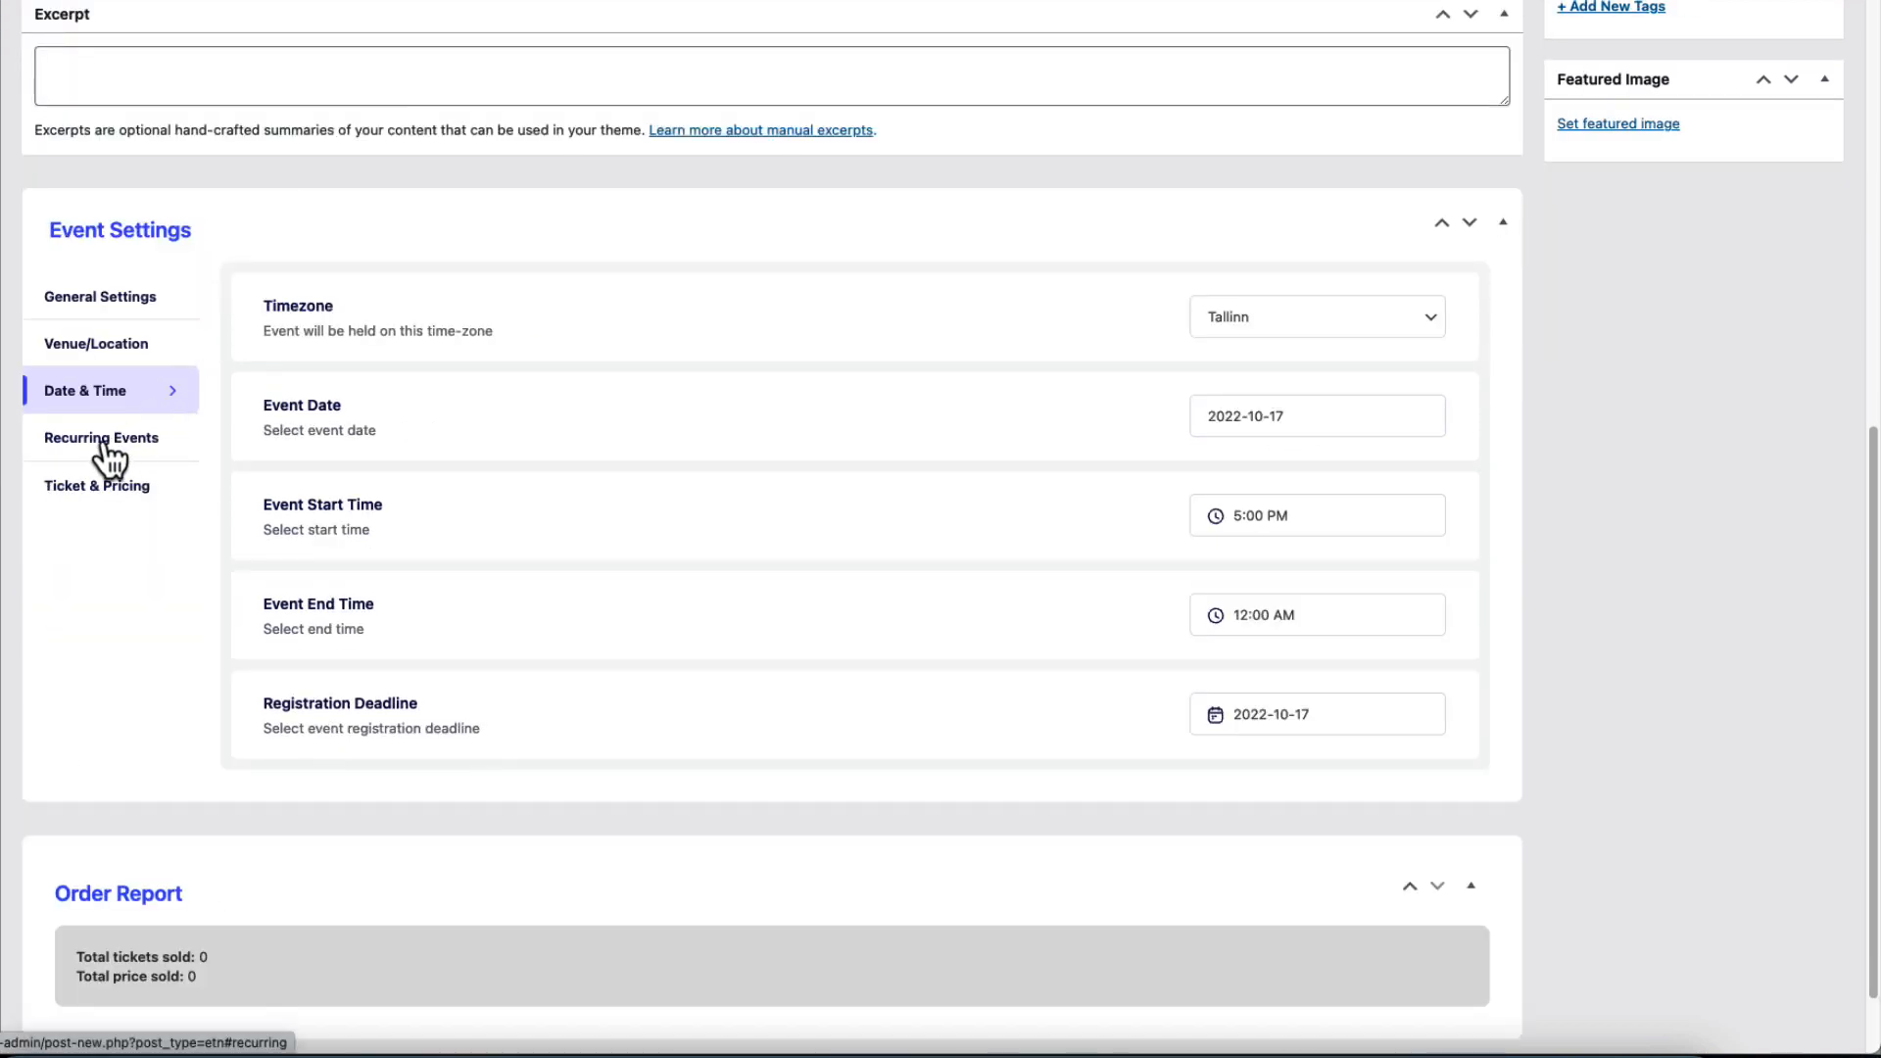
pyautogui.click(110, 449)
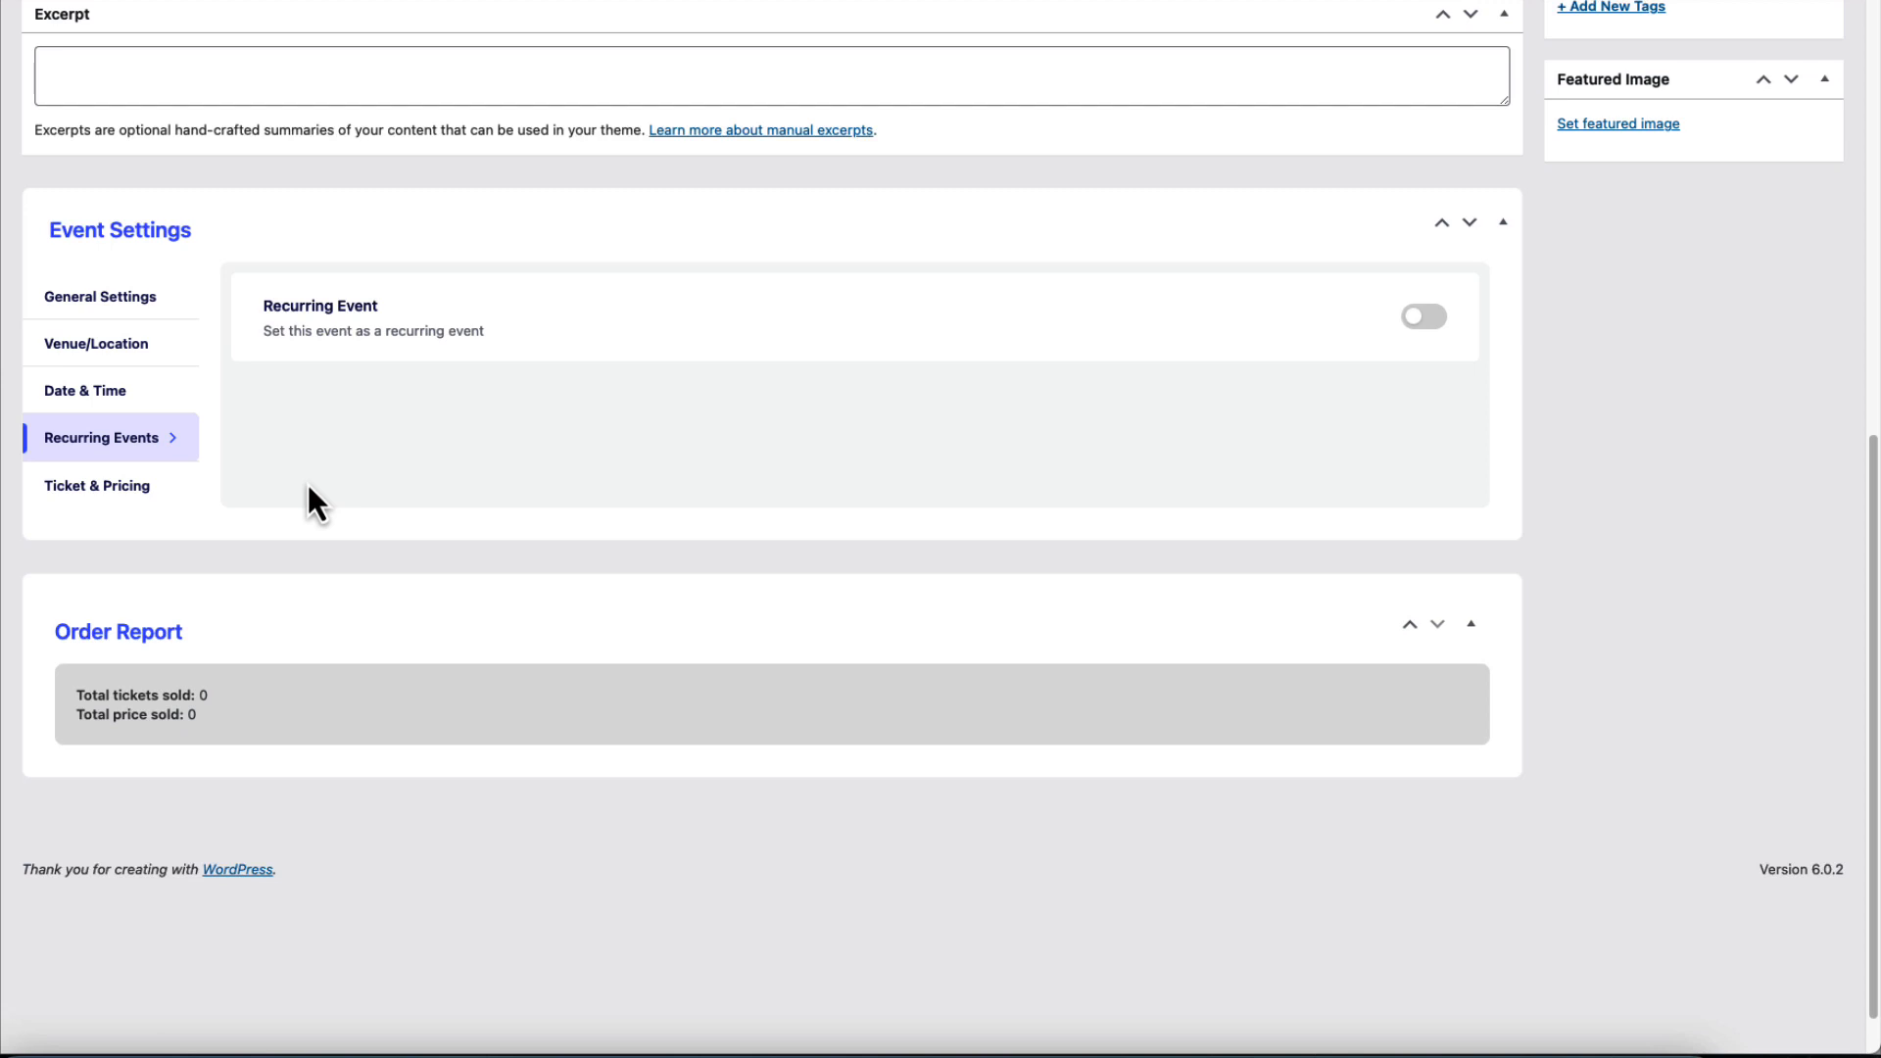
# Turn on Limited Tickets and fill the first variation: Regular ticket, price 50, 10000 tickets.
pyautogui.click(123, 496)
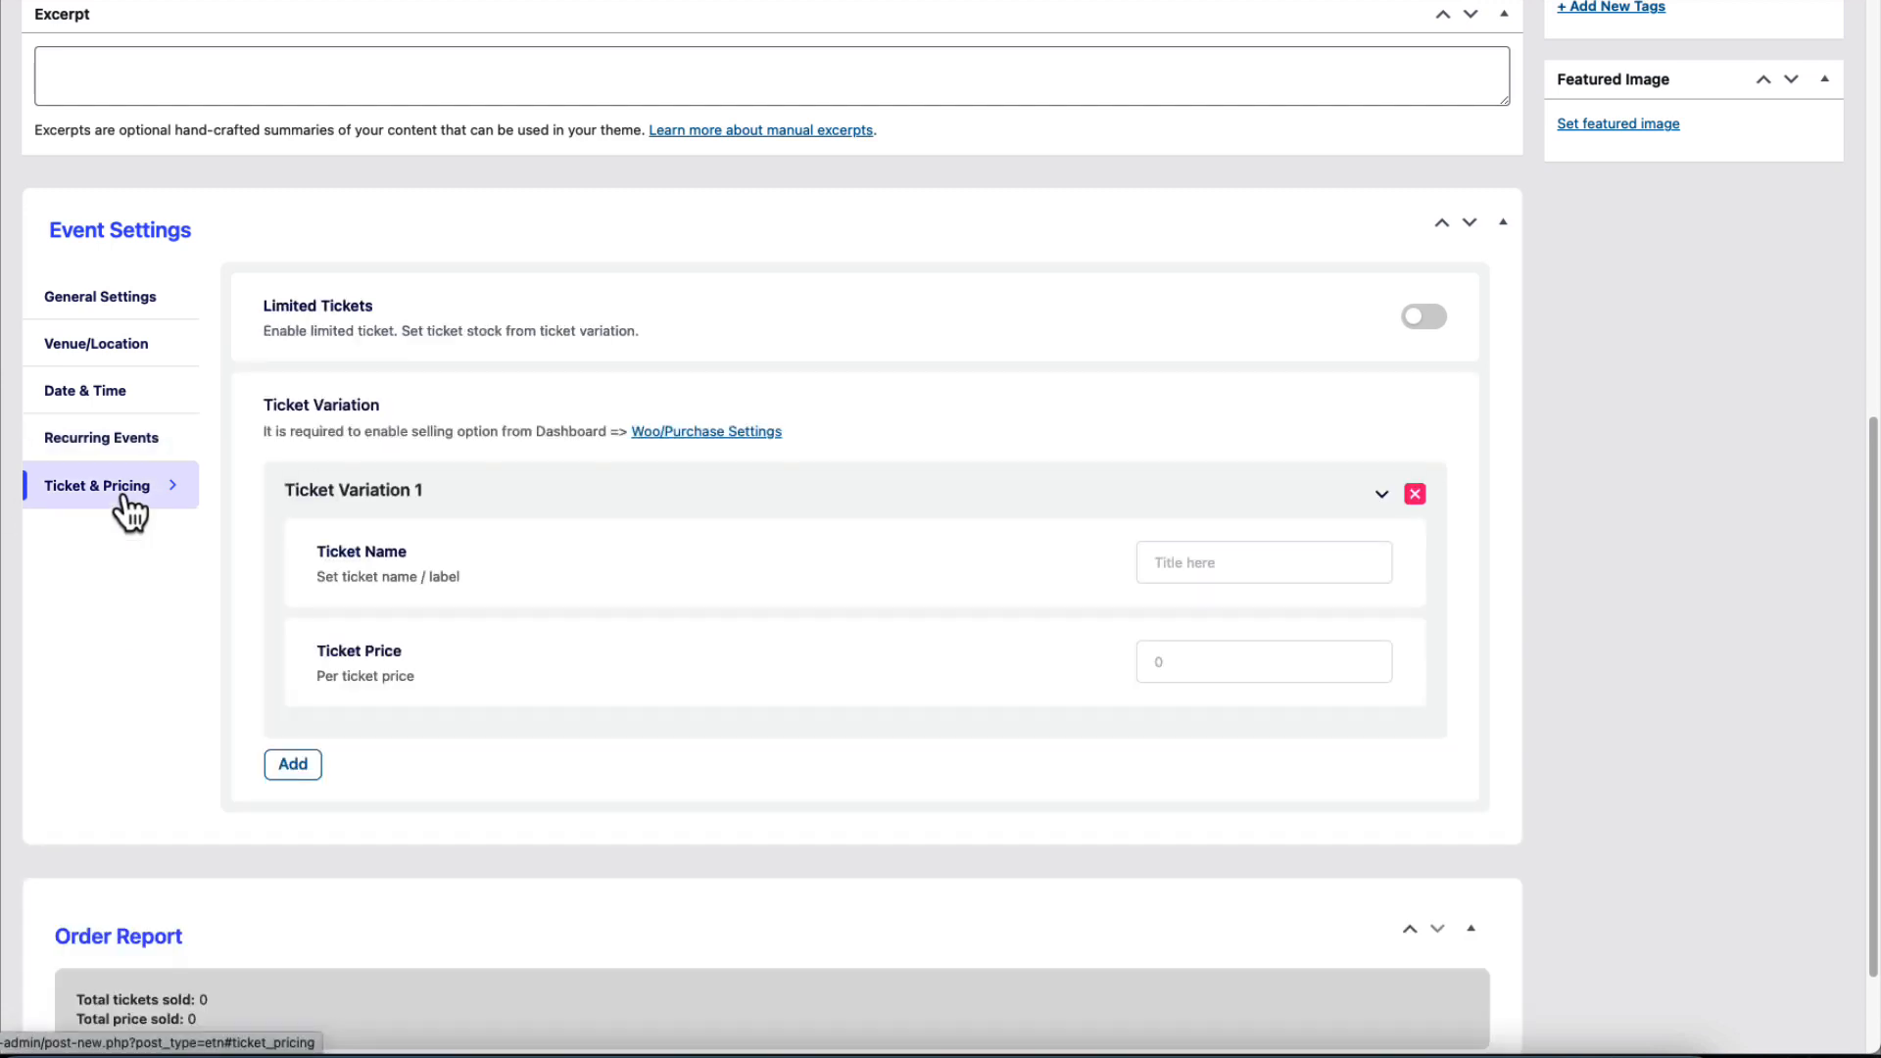
pyautogui.click(1423, 318)
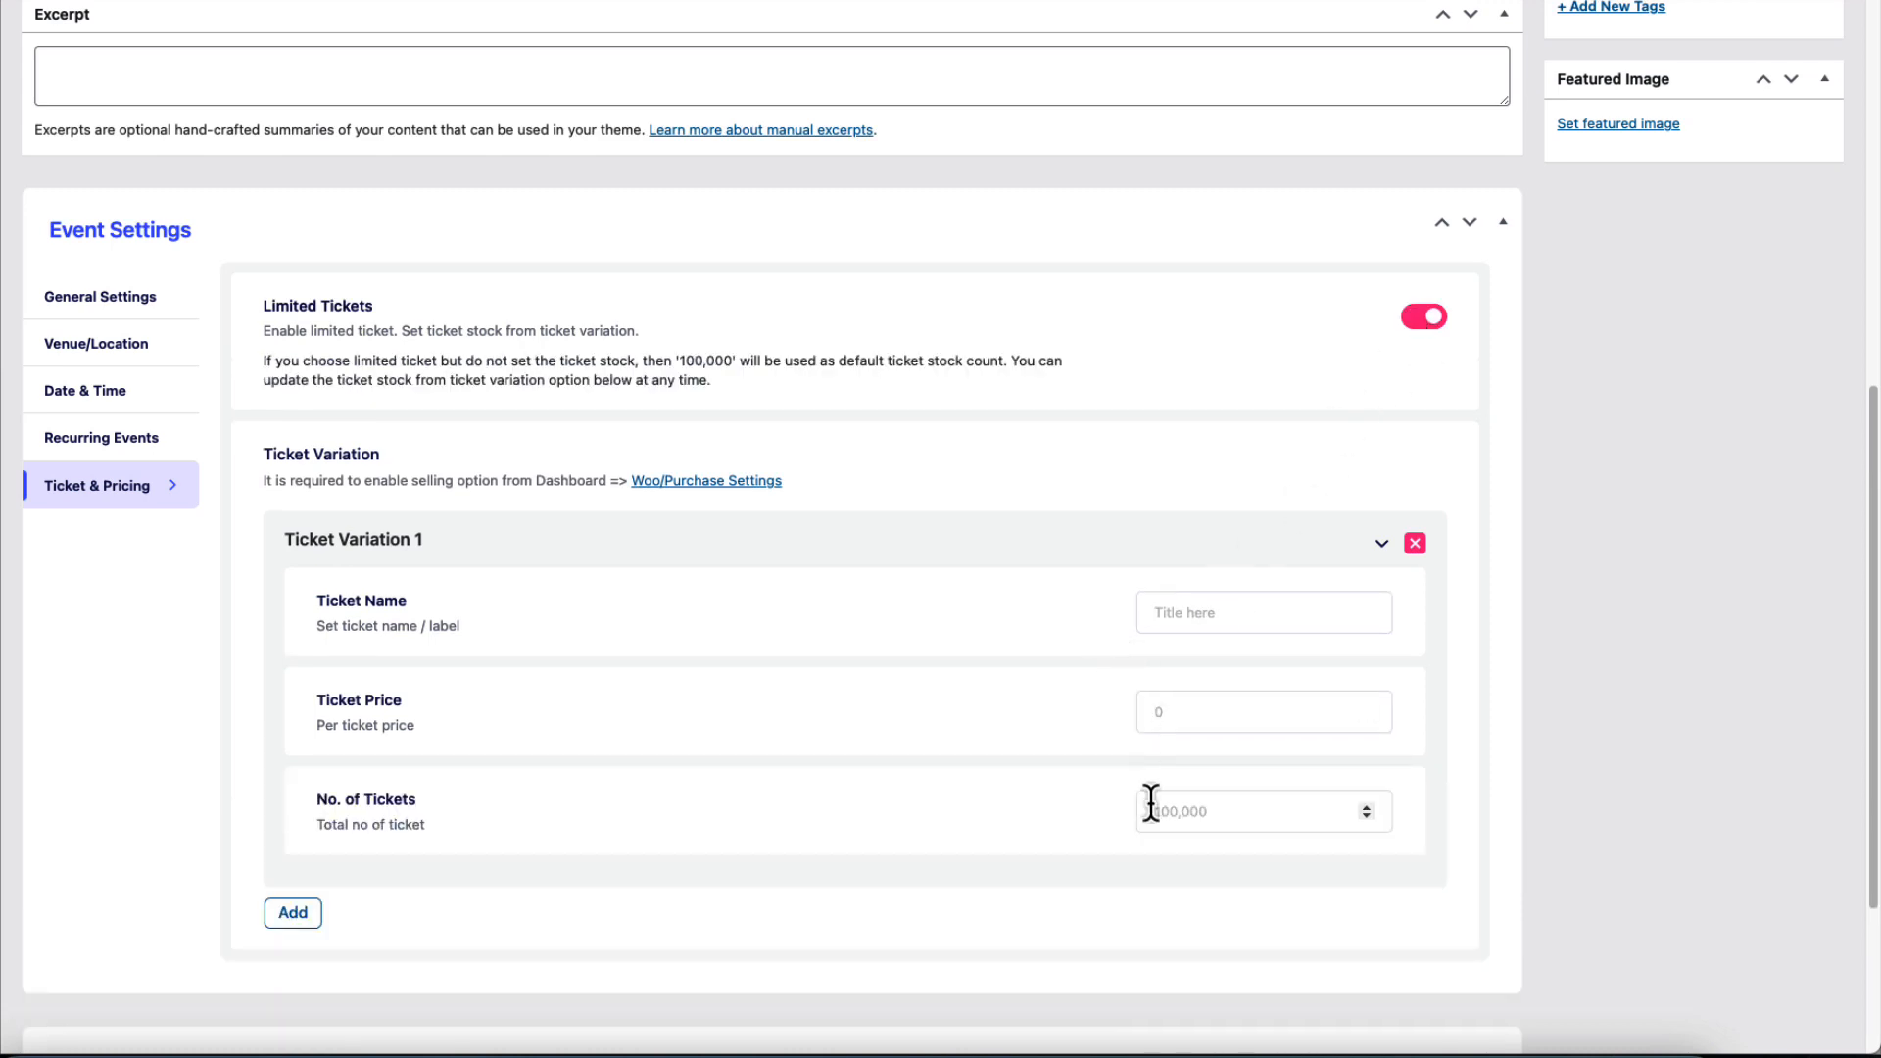
pyautogui.click(1183, 819)
pyautogui.write('10000')
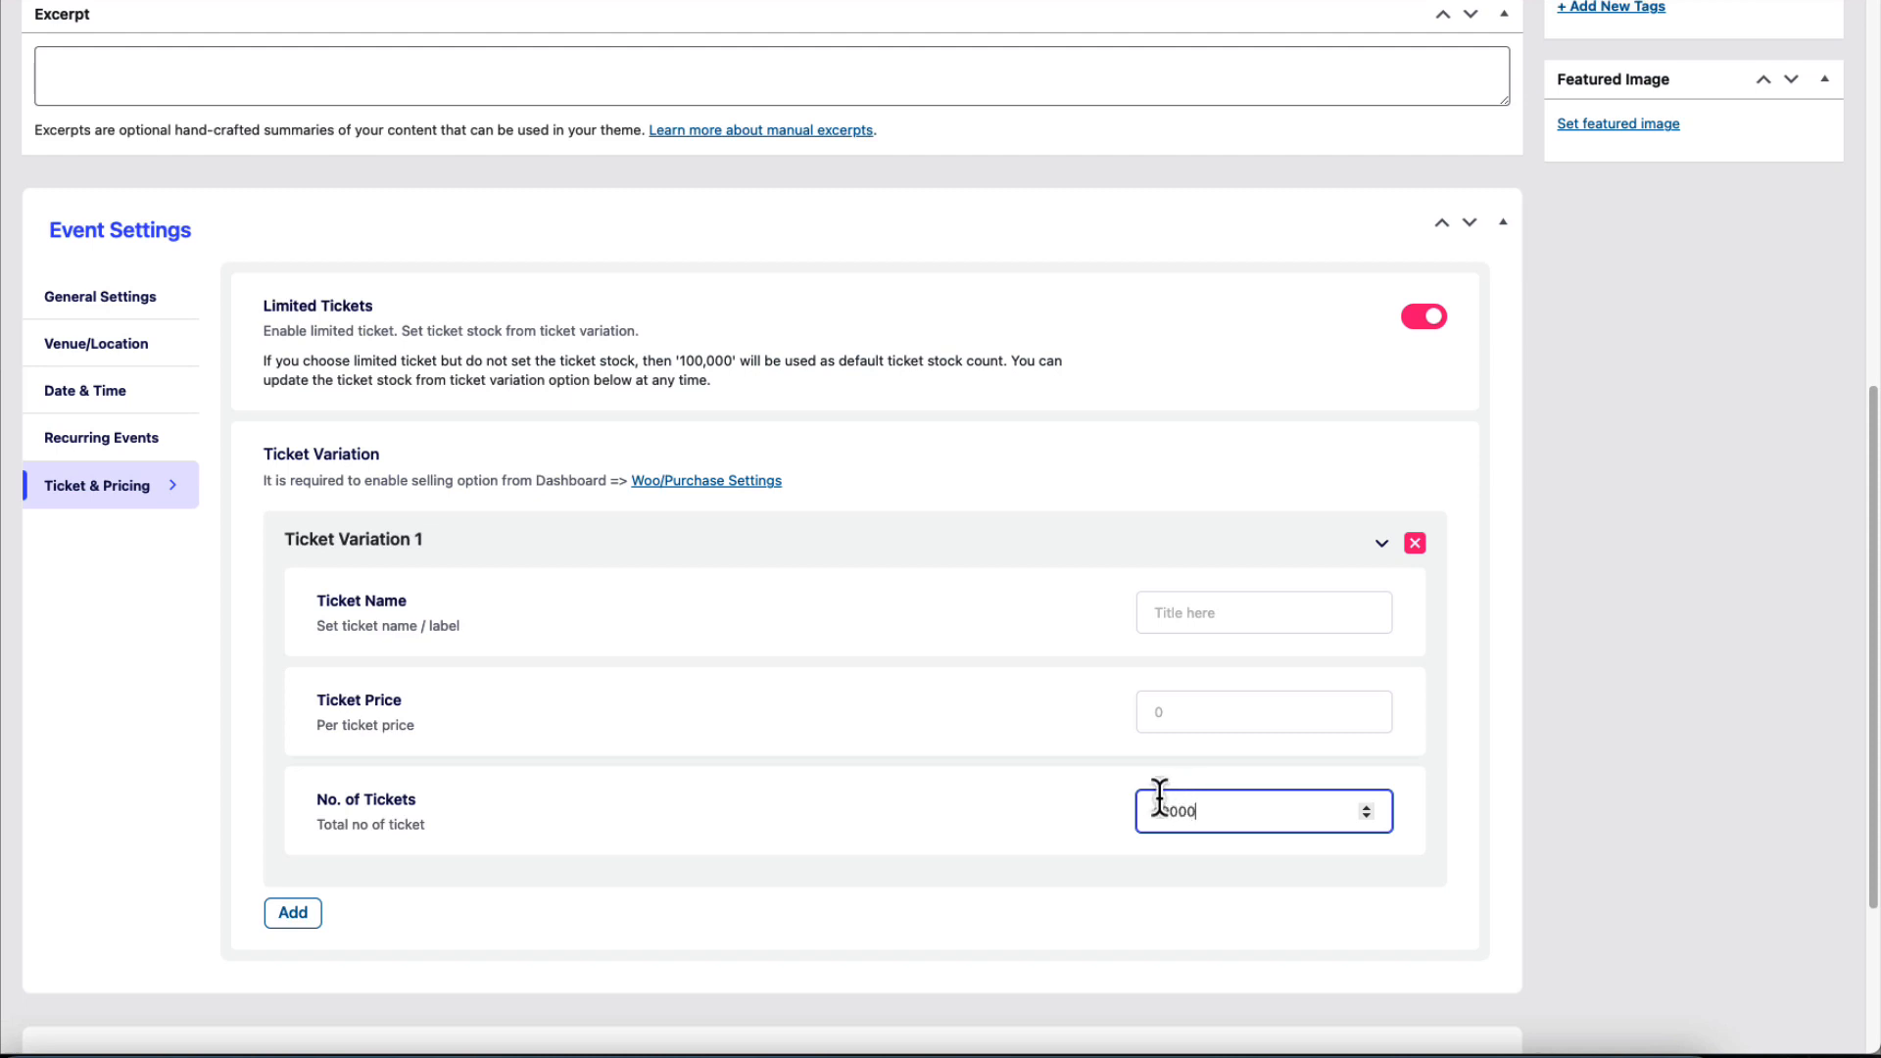
pyautogui.click(1205, 619)
pyautogui.write('Regular ticket')
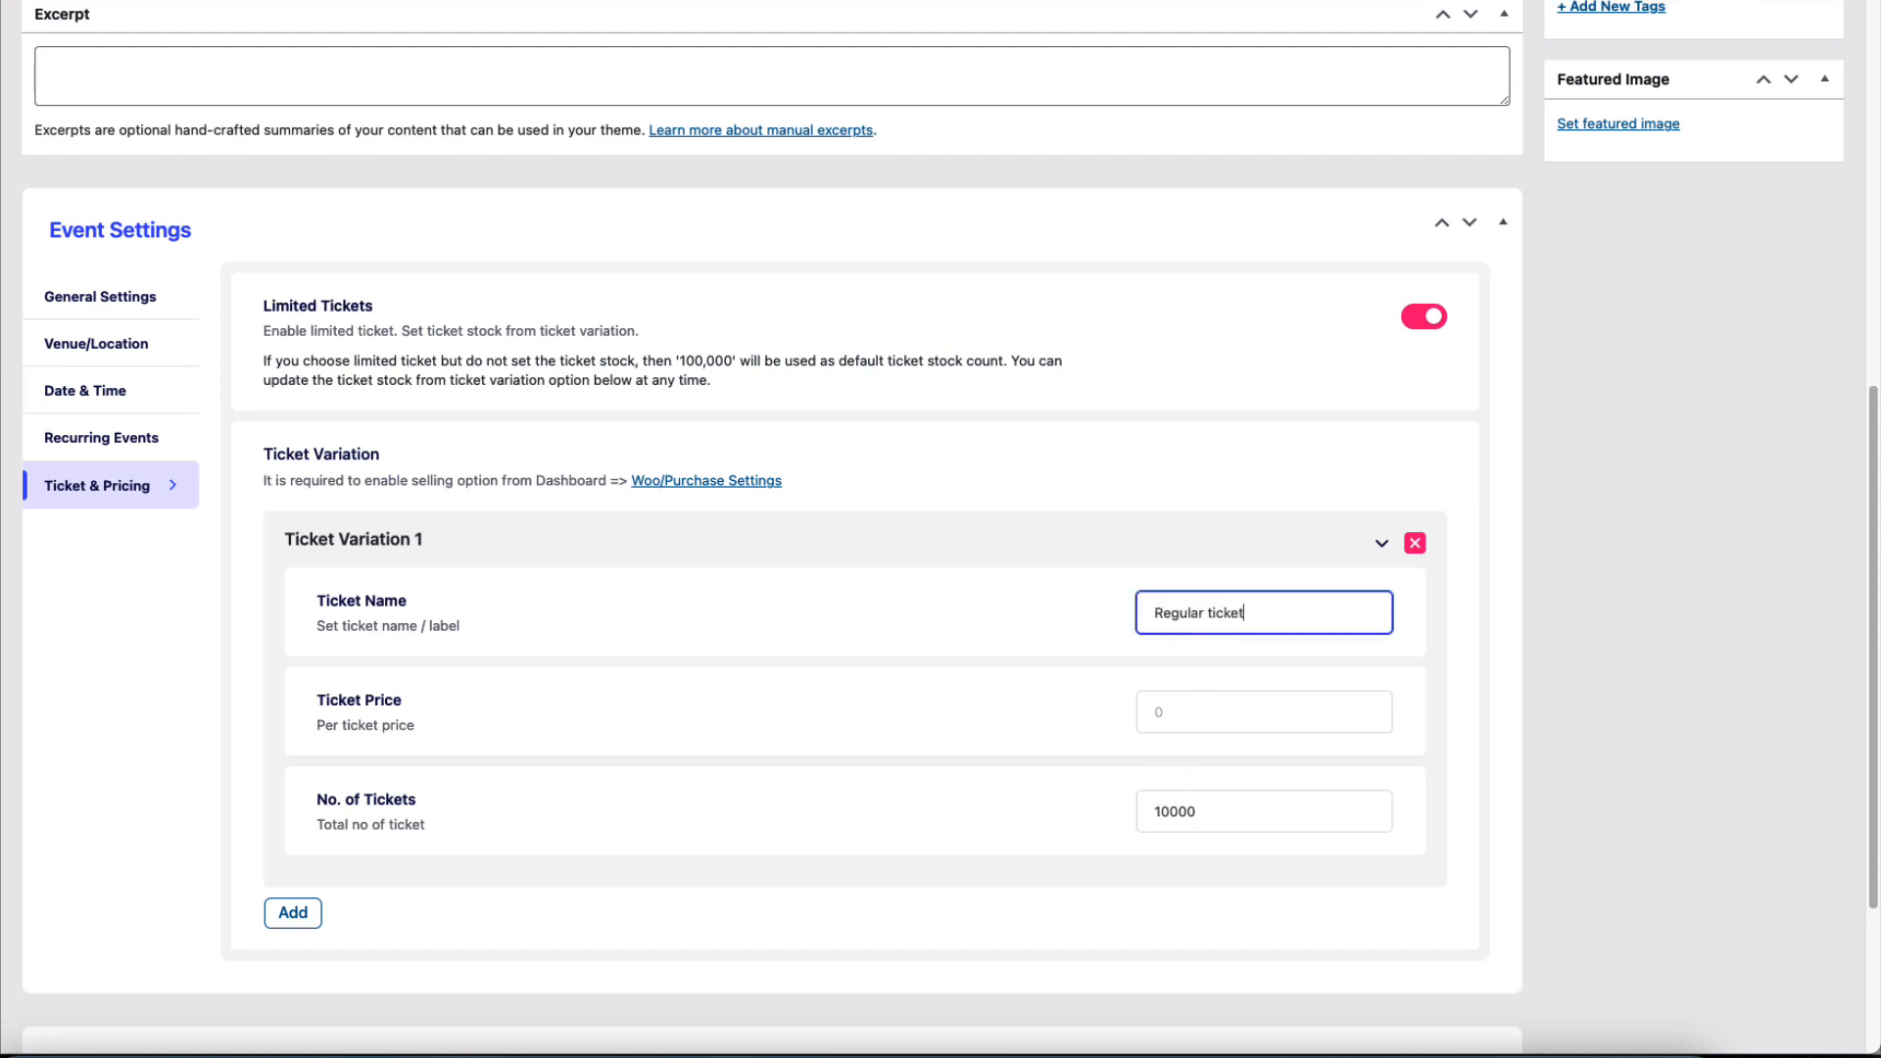
pyautogui.click(1161, 709)
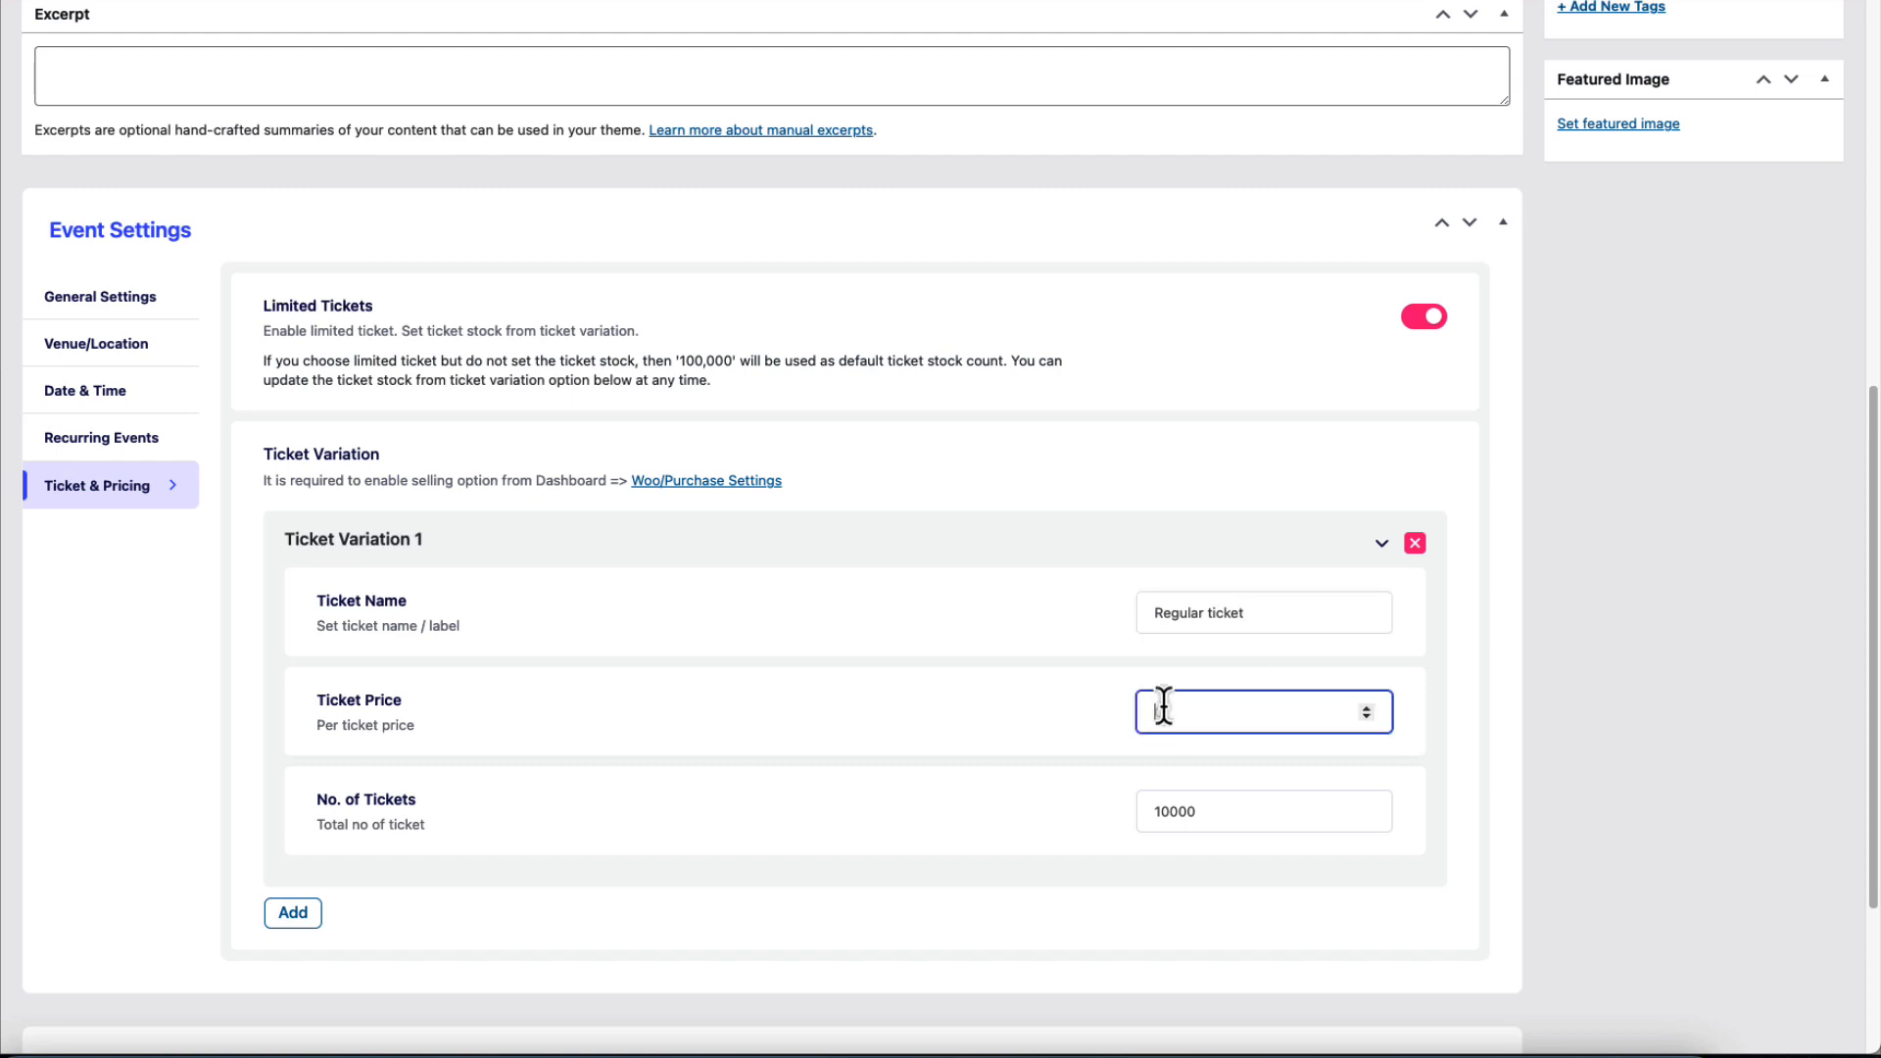
pyautogui.write('50')
# Add a second ticket variation: VIP ticket, price 100, 1000 tickets.
pyautogui.click(293, 912)
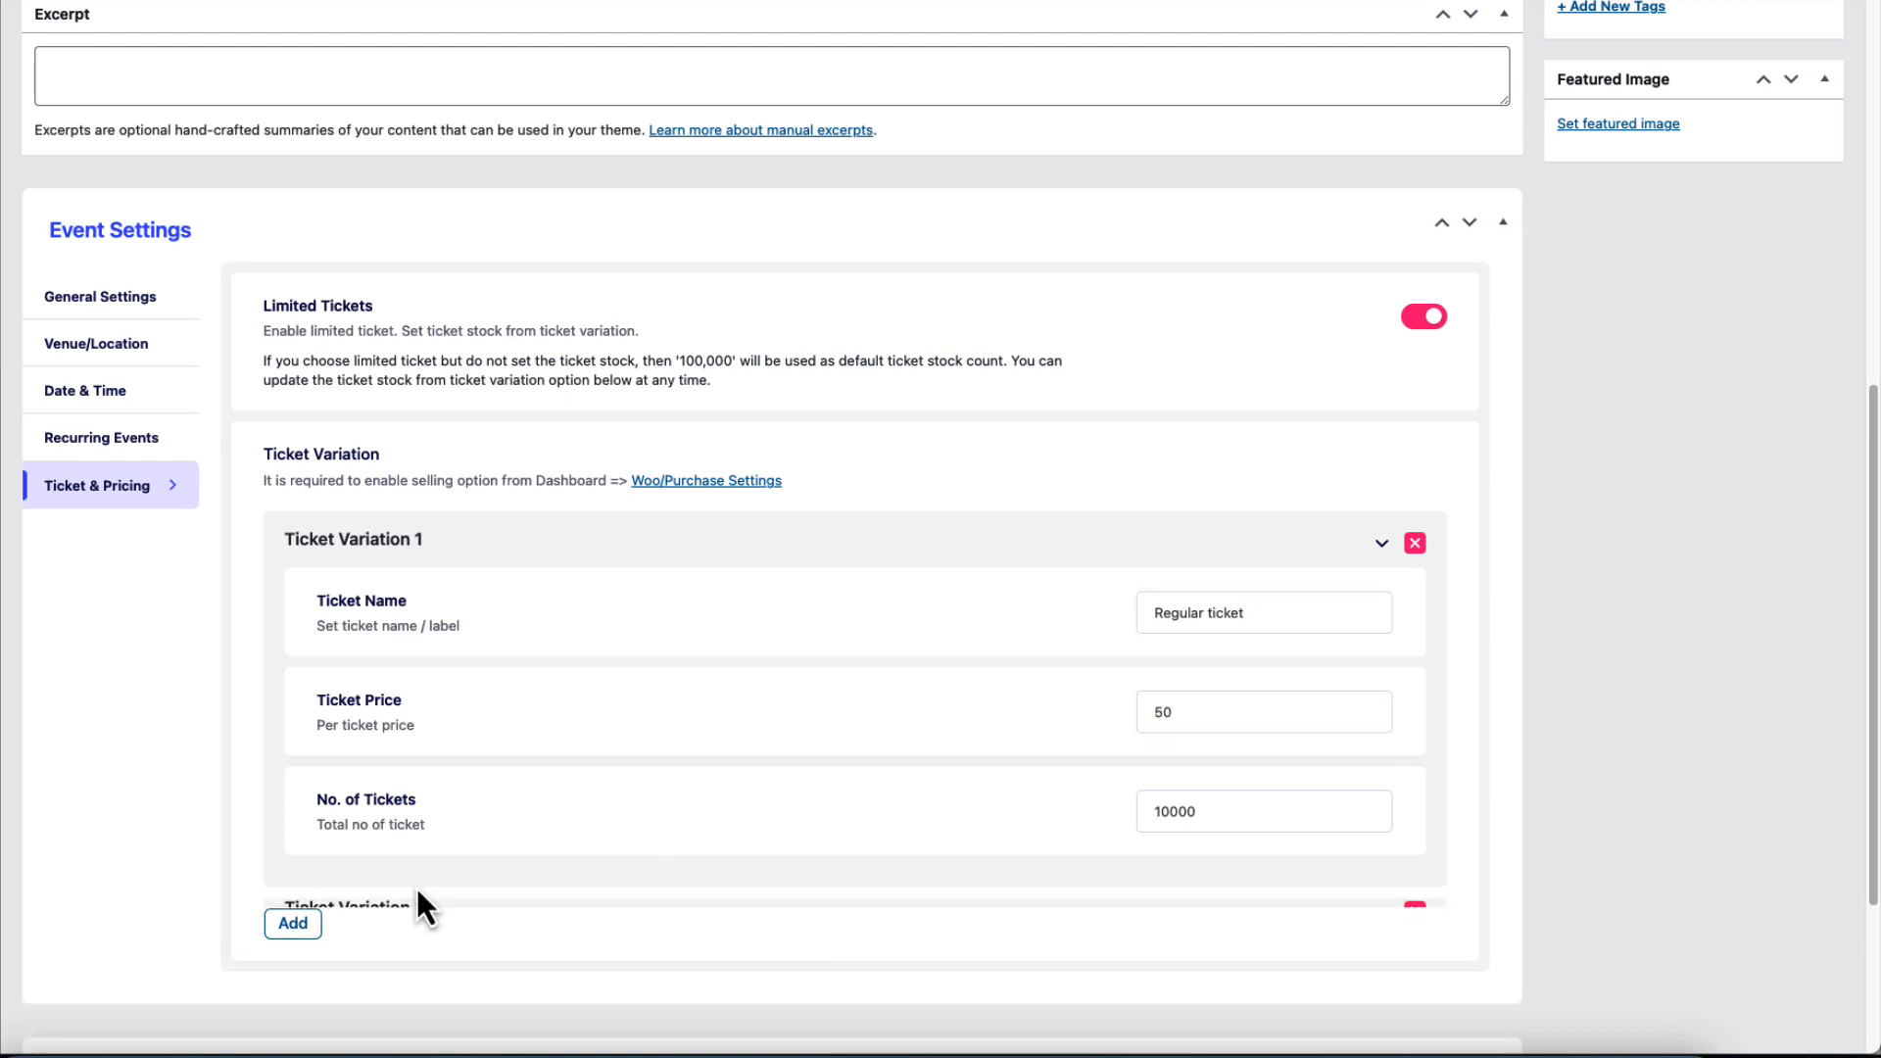
pyautogui.scroll(-5, 418, 890)
pyautogui.click(1378, 611)
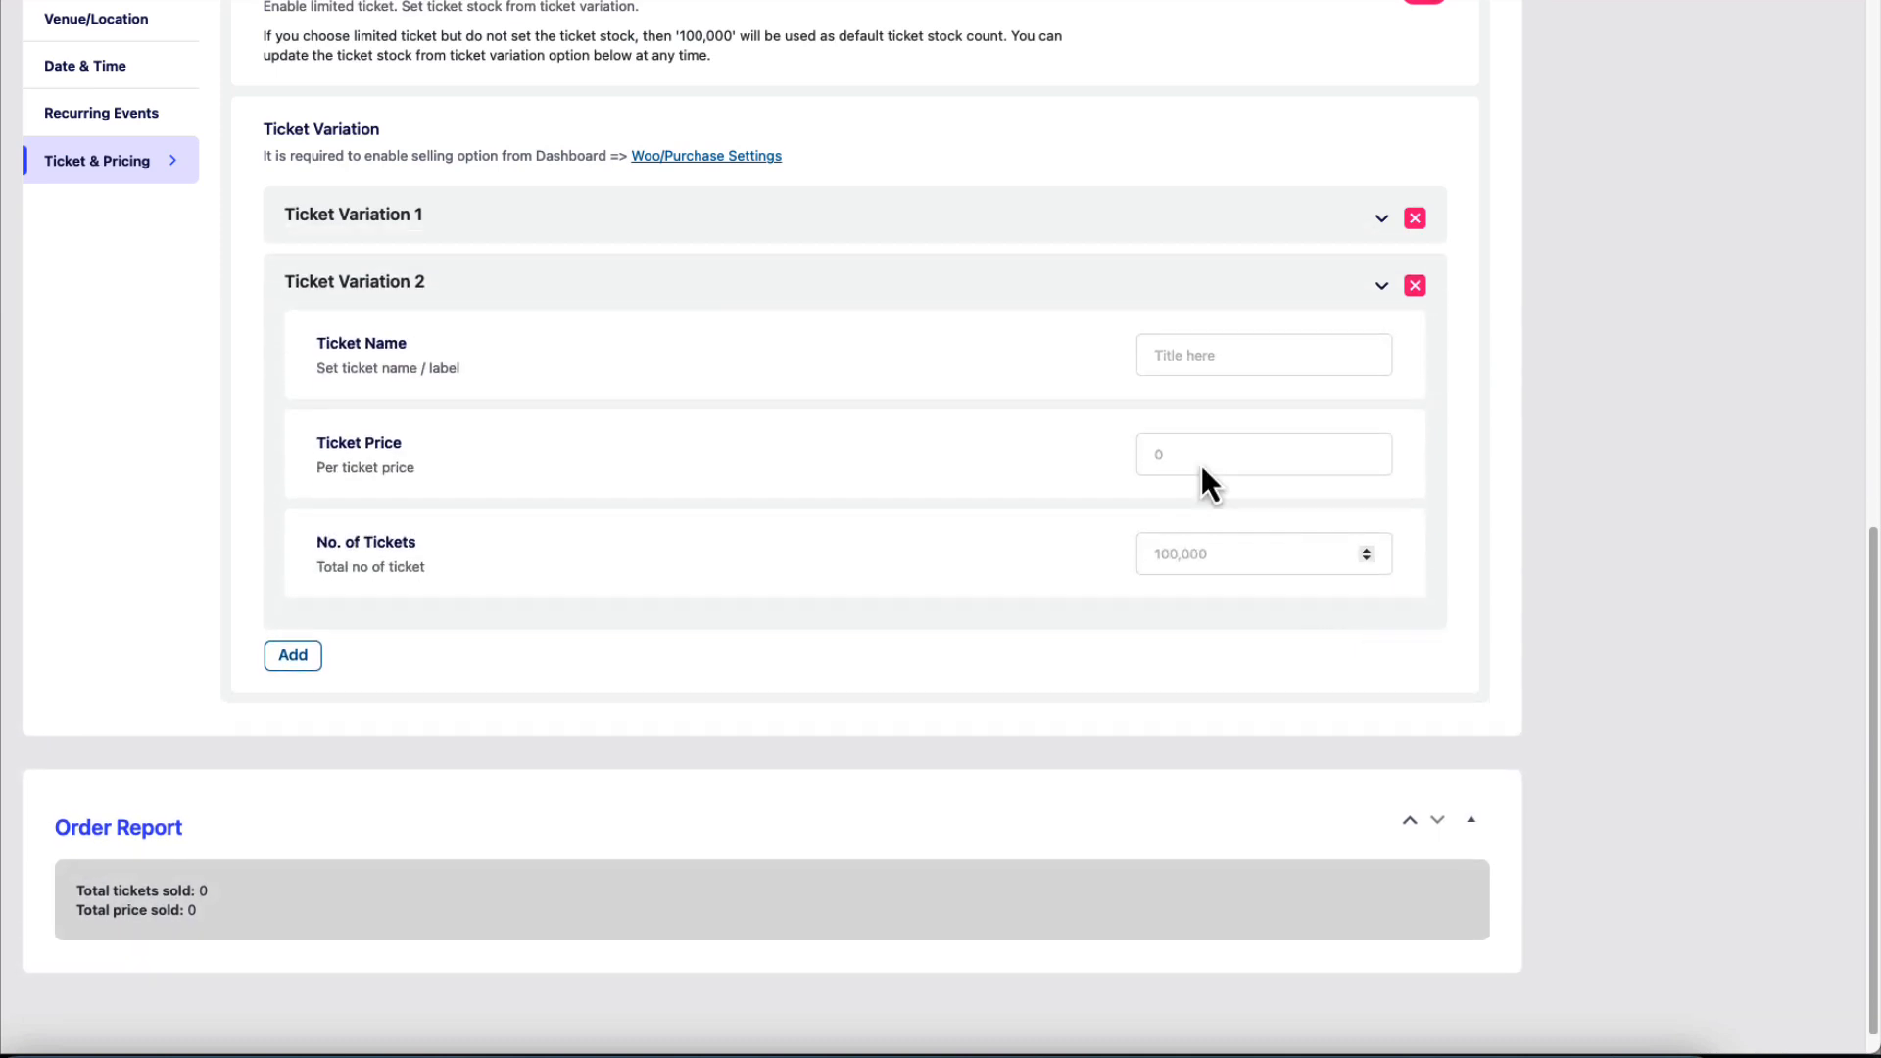
pyautogui.click(1205, 354)
pyautogui.write('VIP ticket')
pyautogui.click(1203, 437)
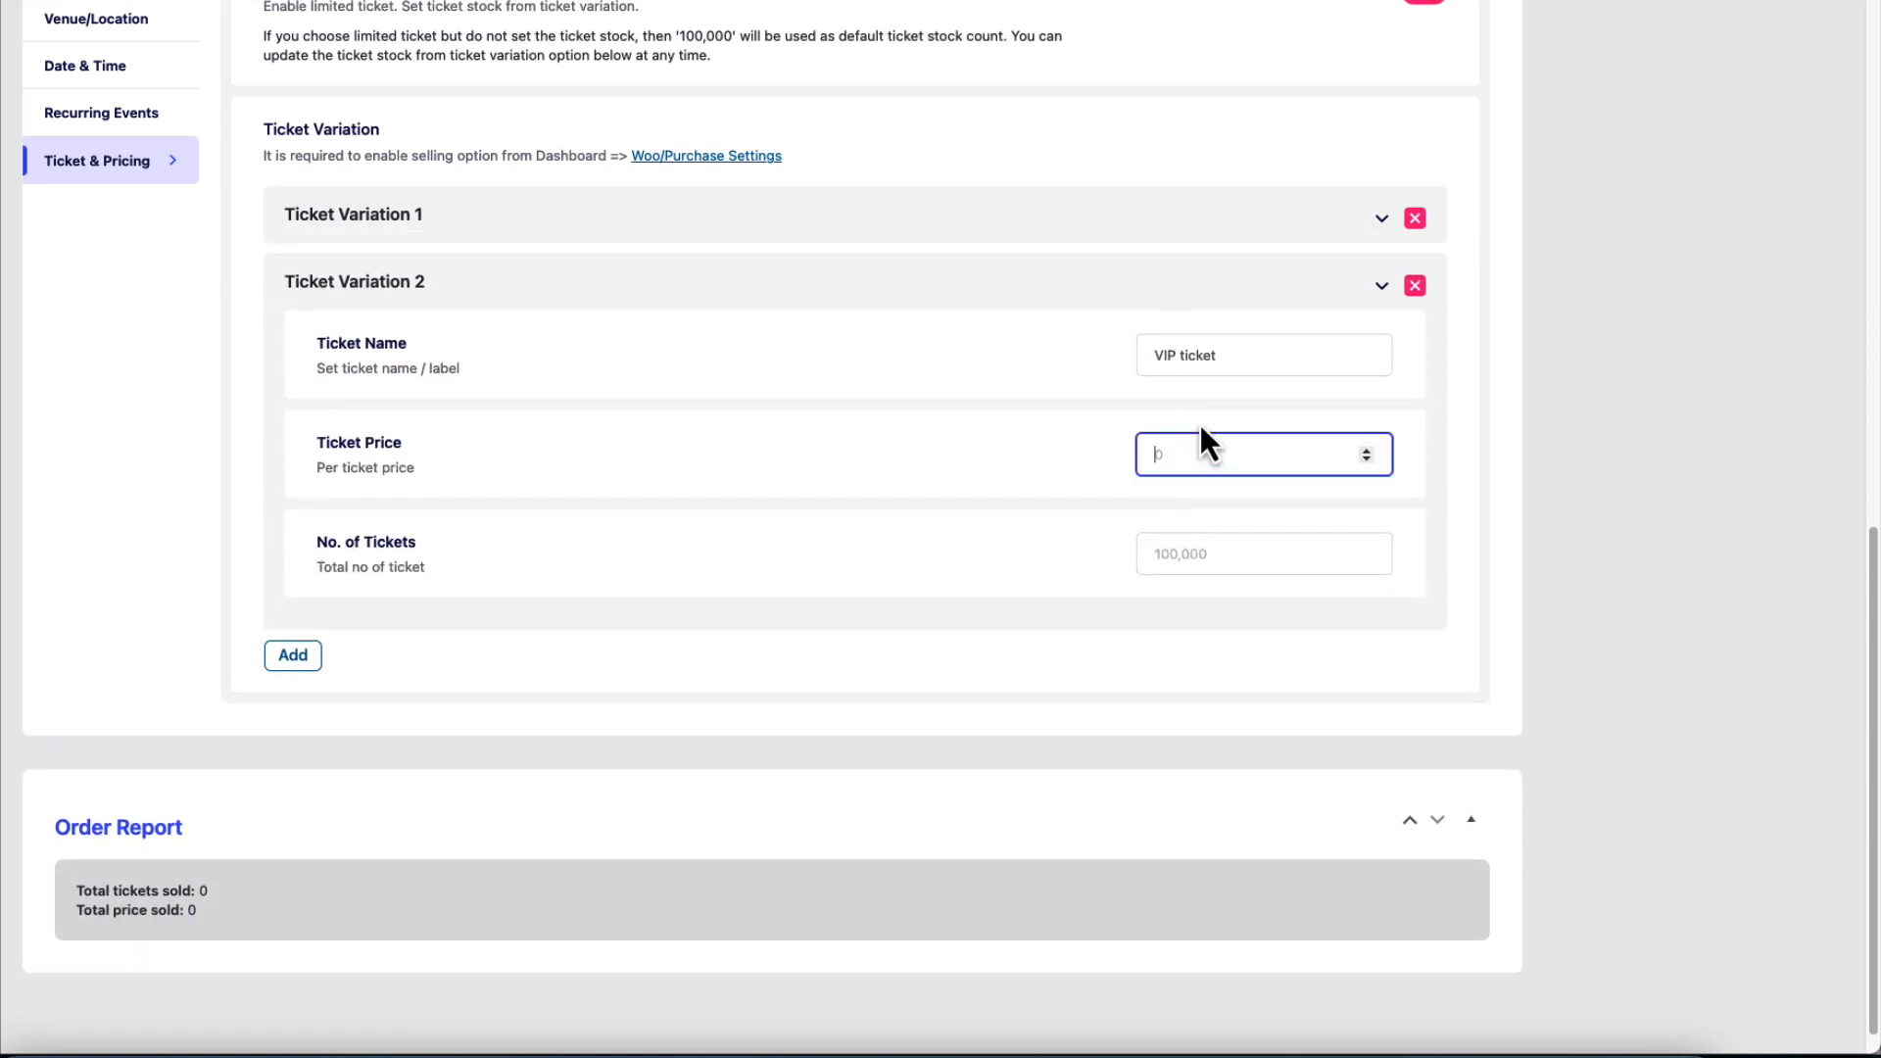
pyautogui.write('100')
pyautogui.click(1190, 555)
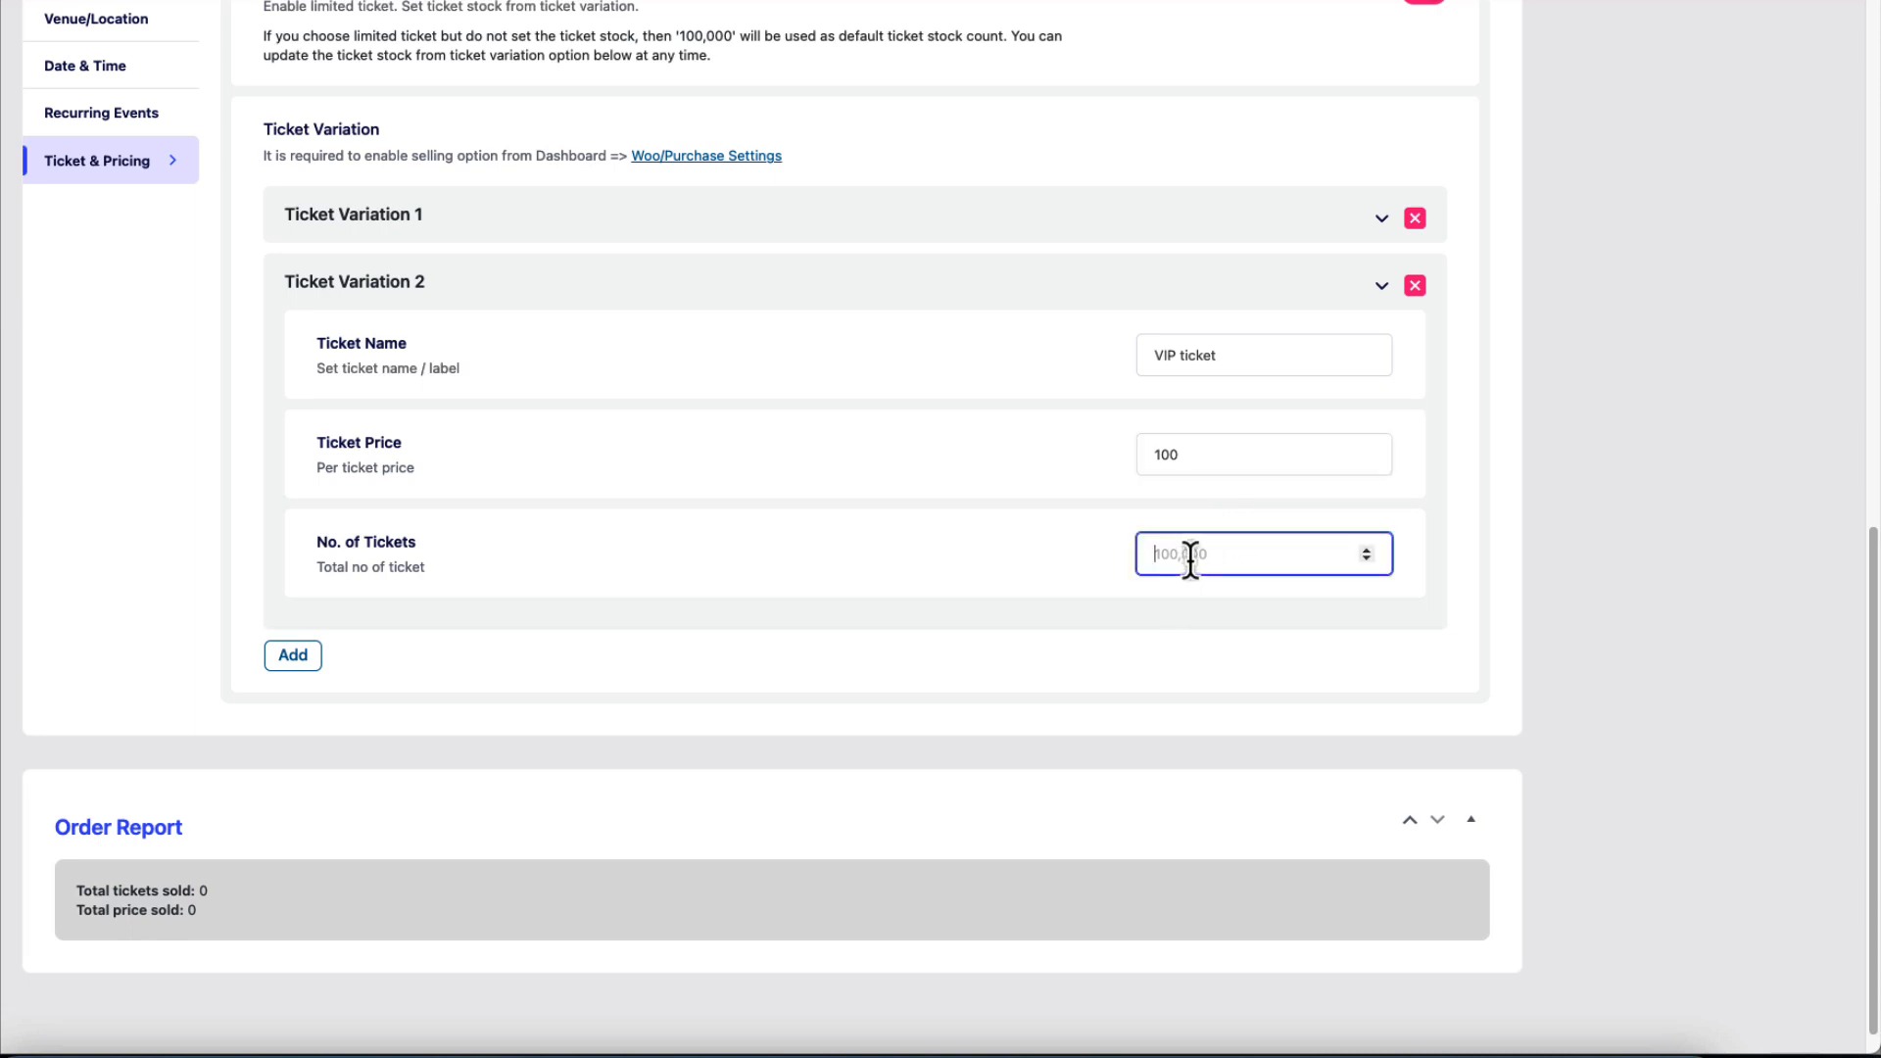
pyautogui.write('1000')
pyautogui.click(1743, 561)
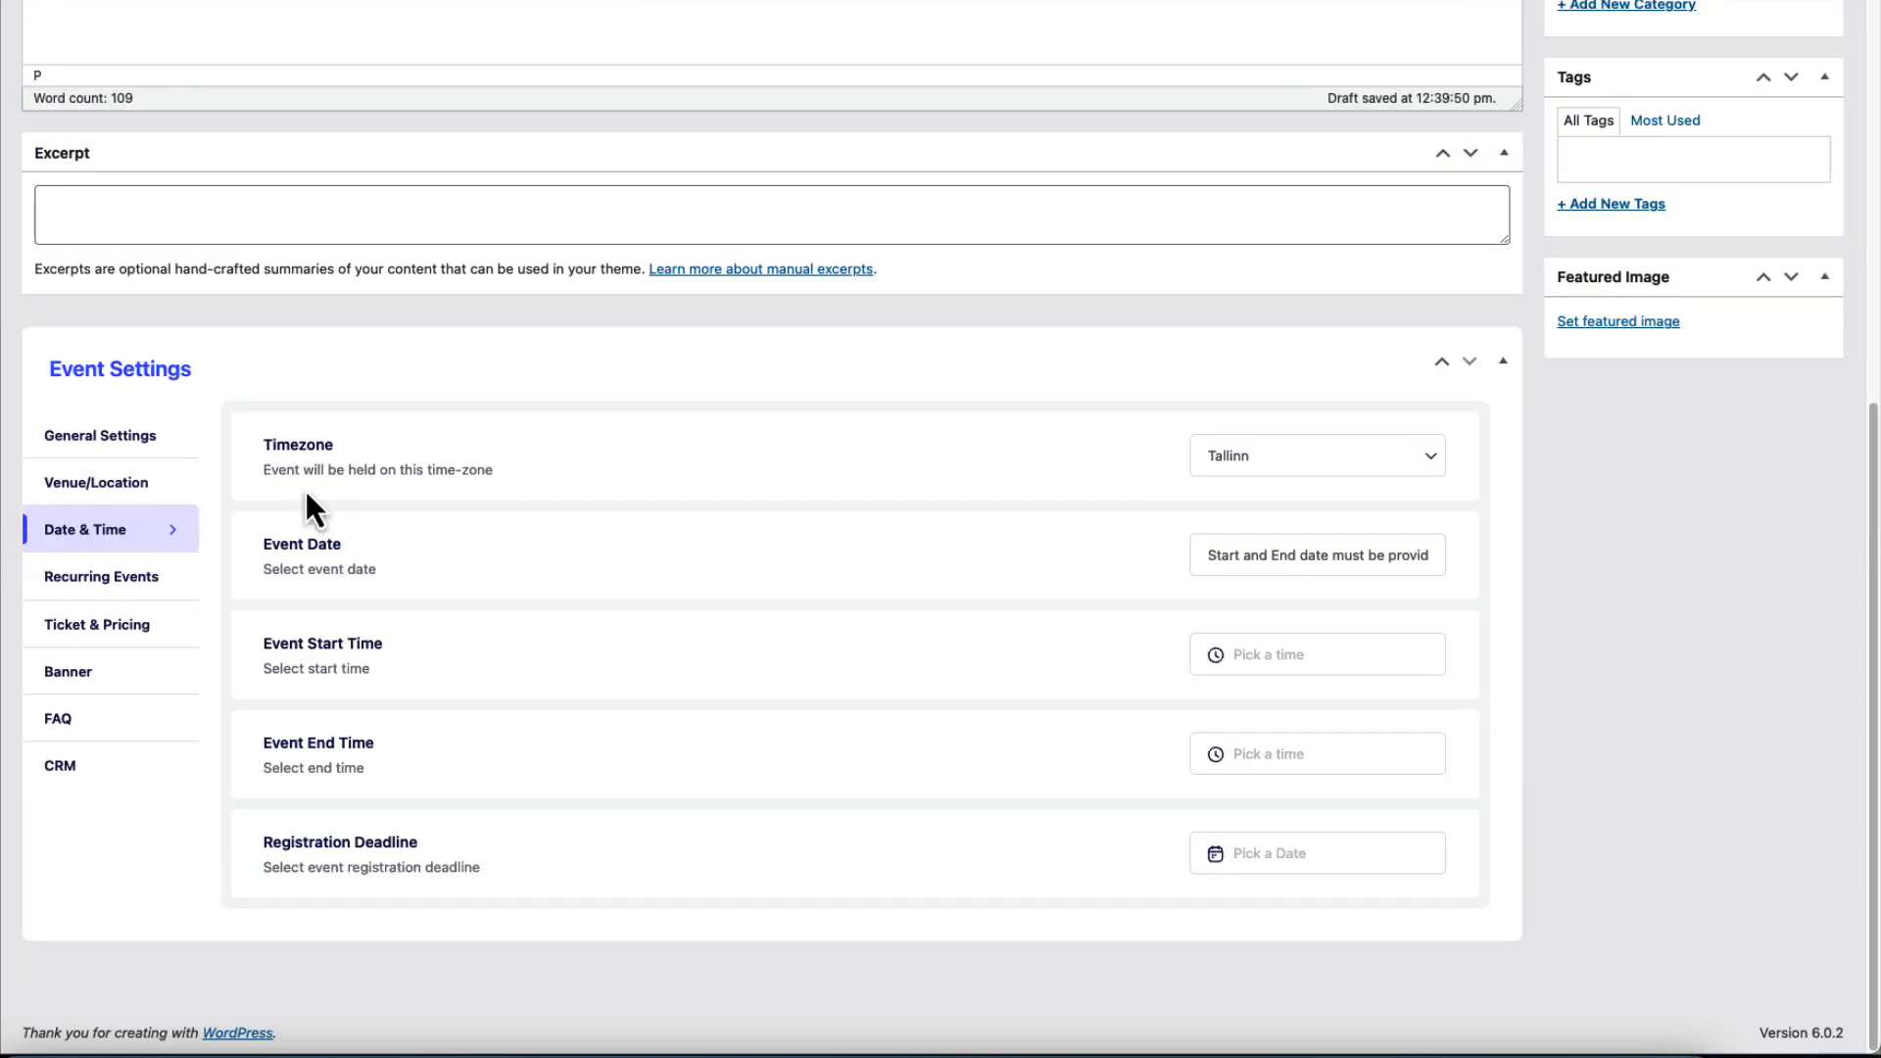
# In Ticket & Pricing, enter 2 as Minimum Purchase Qty and 3 as Maximum Purchase Qty.
pyautogui.click(126, 586)
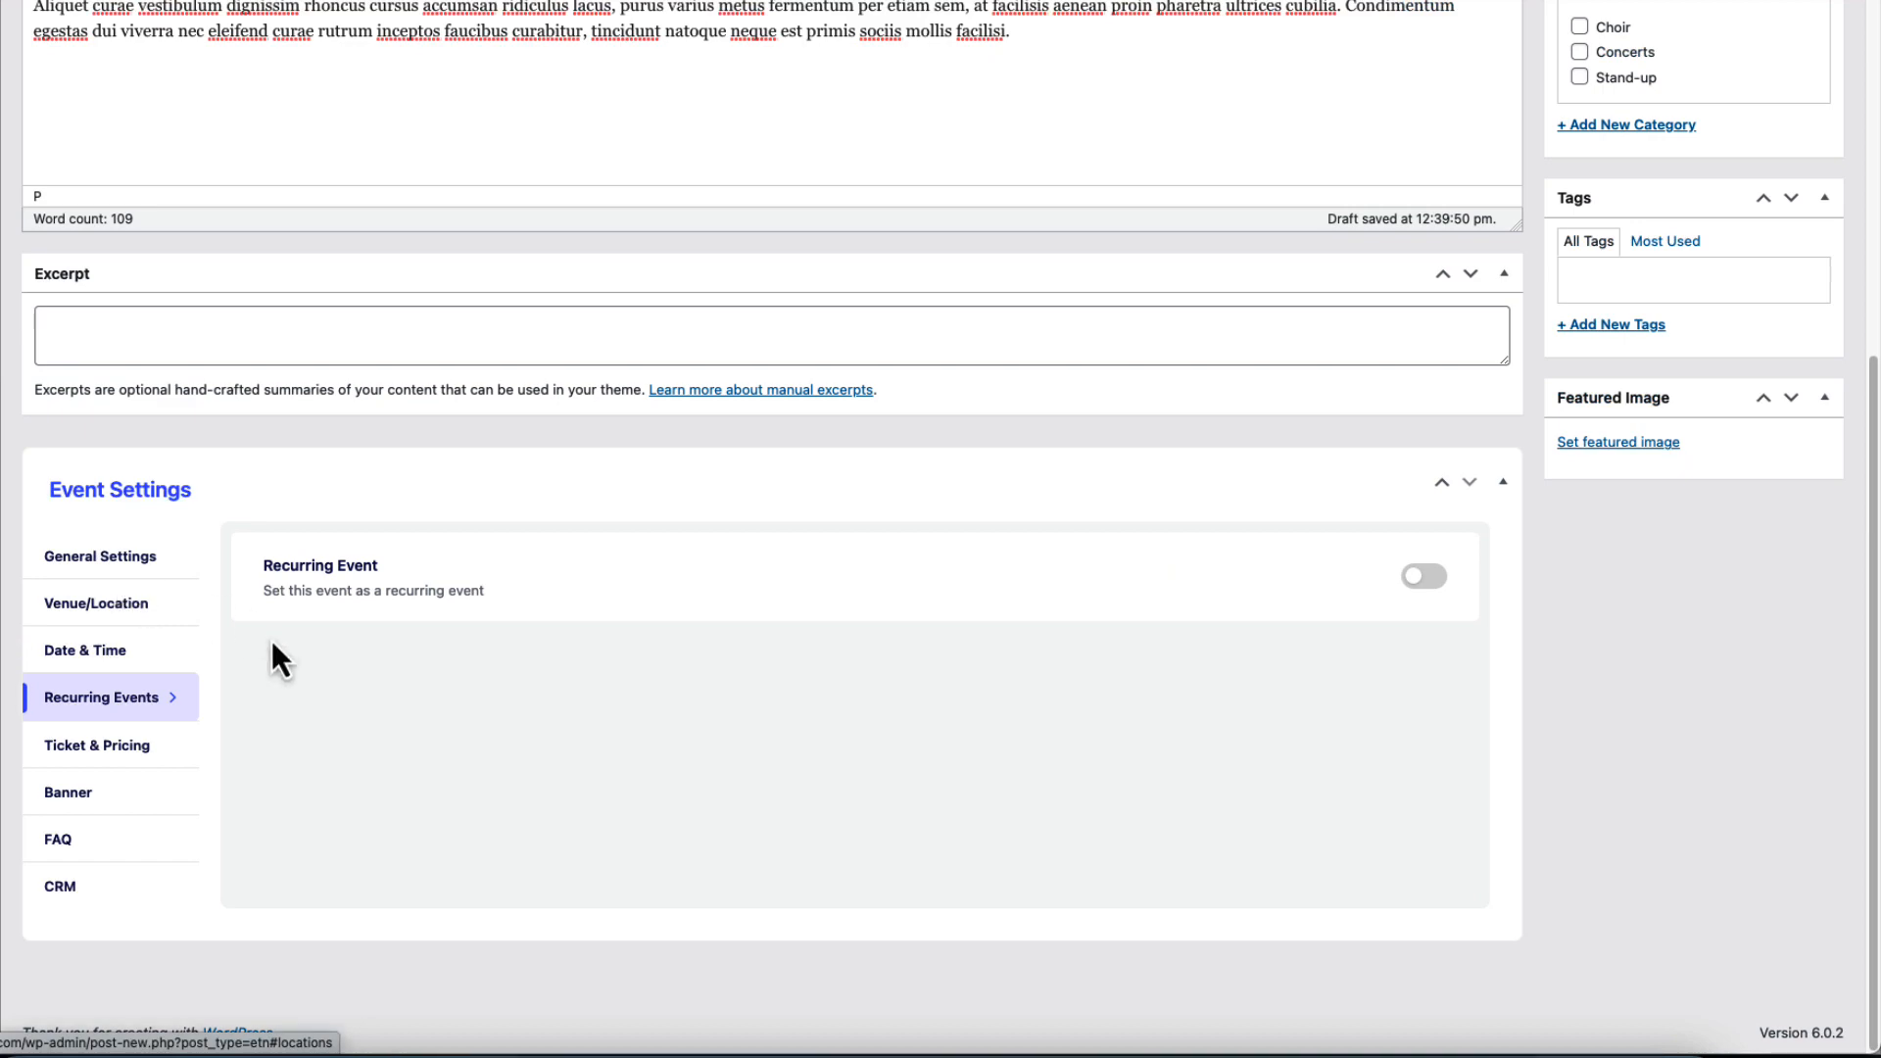
pyautogui.click(103, 752)
pyautogui.scroll(-5, 759, 679)
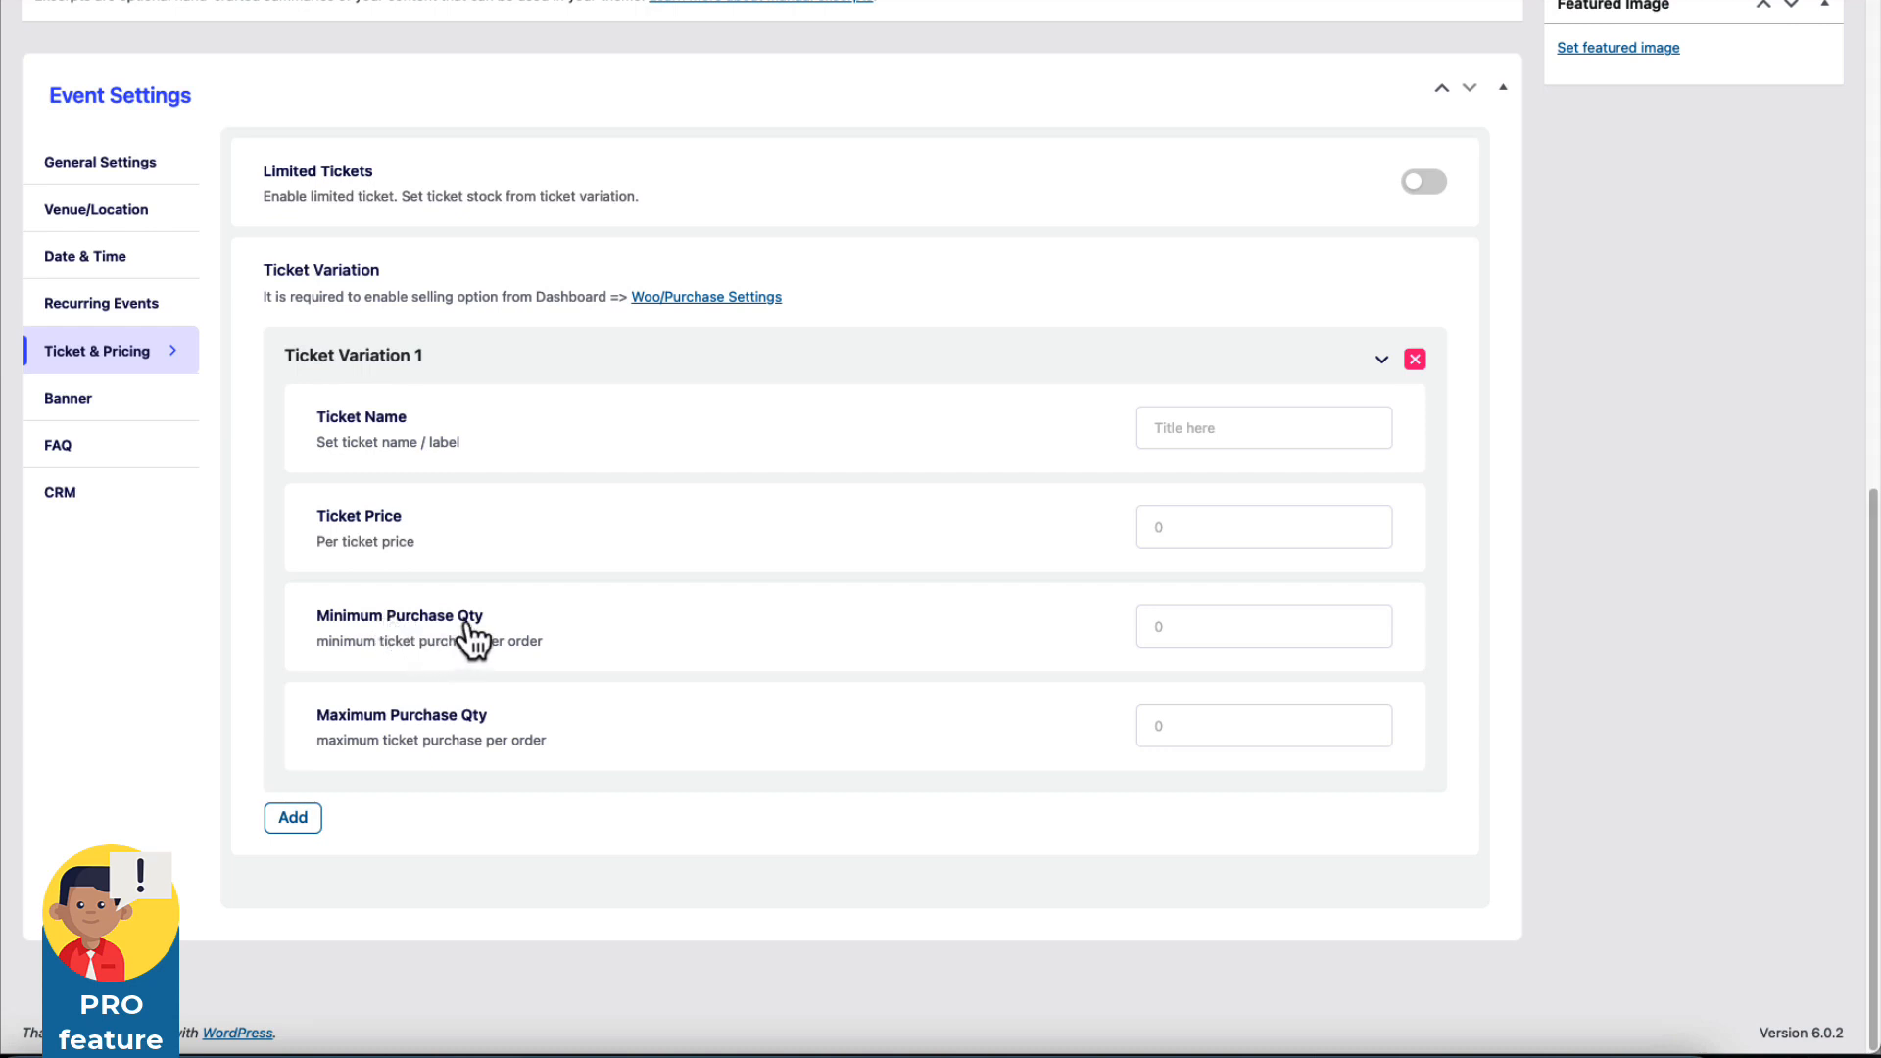
pyautogui.click(1180, 627)
pyautogui.write('2')
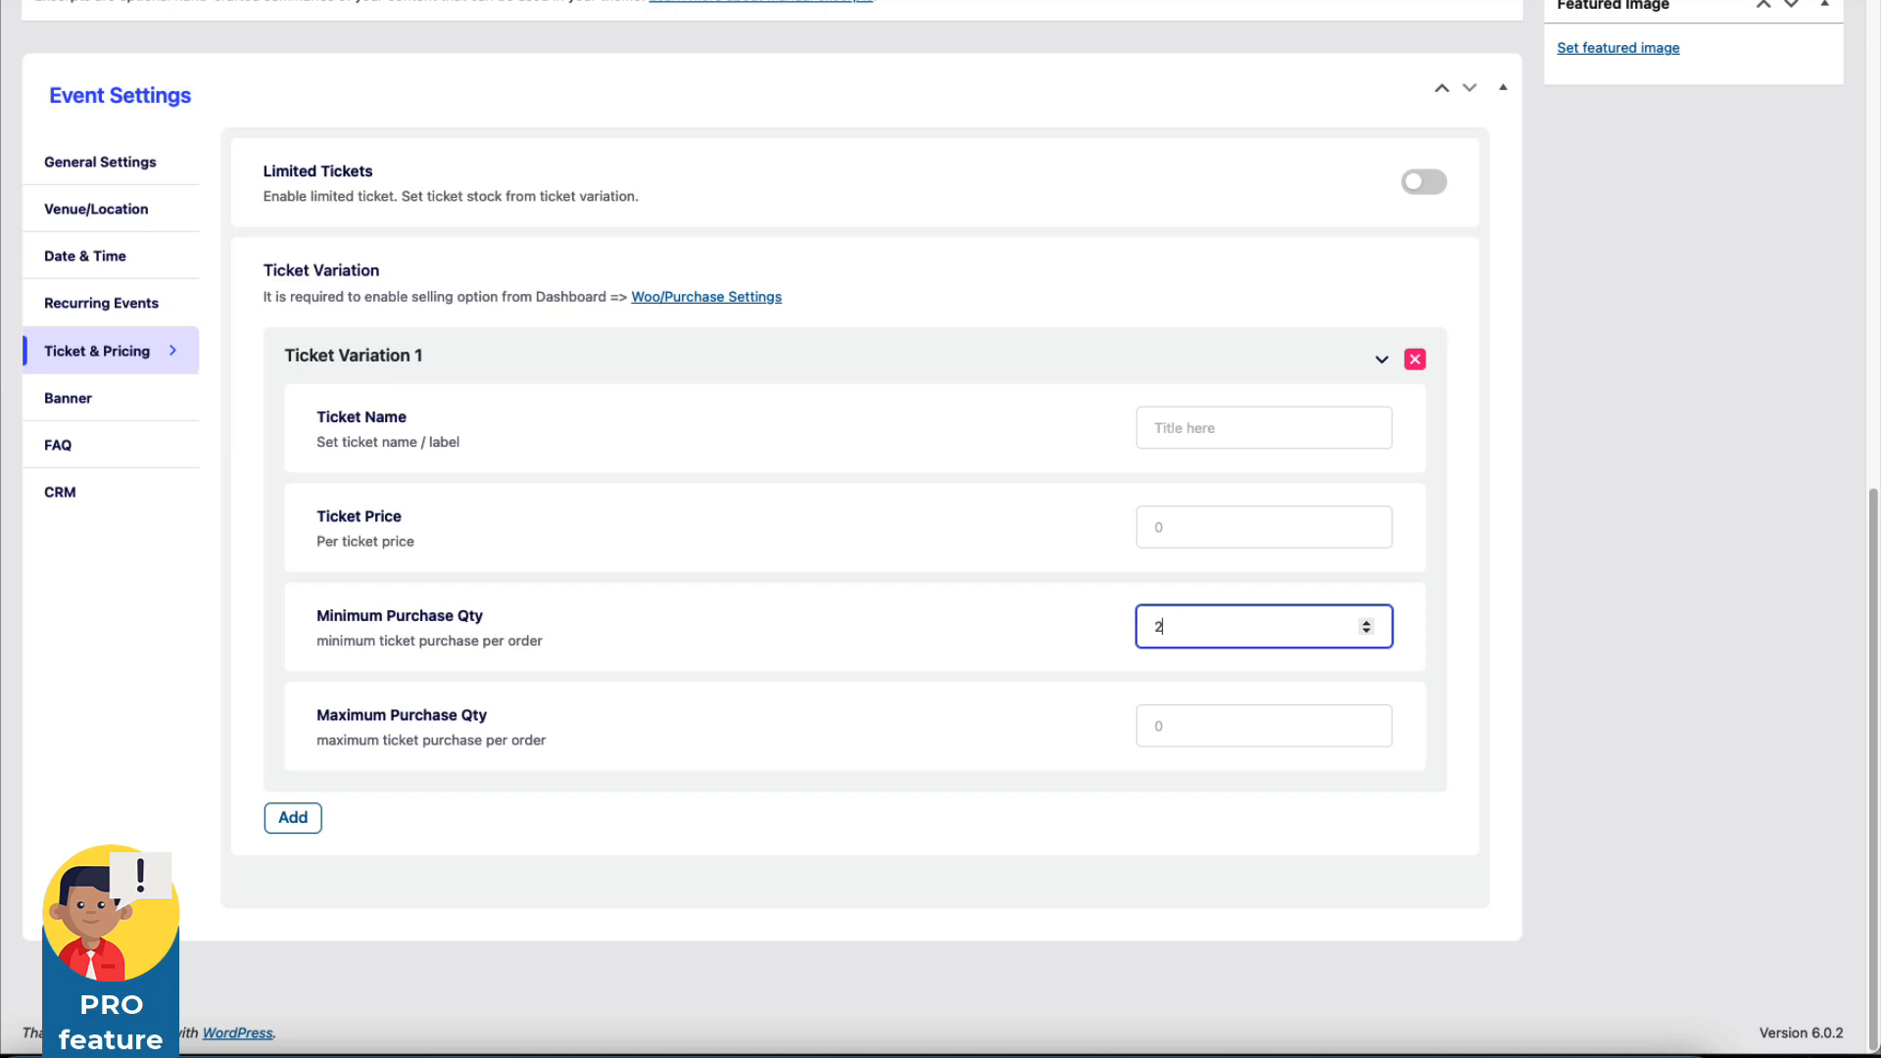
pyautogui.click(1169, 725)
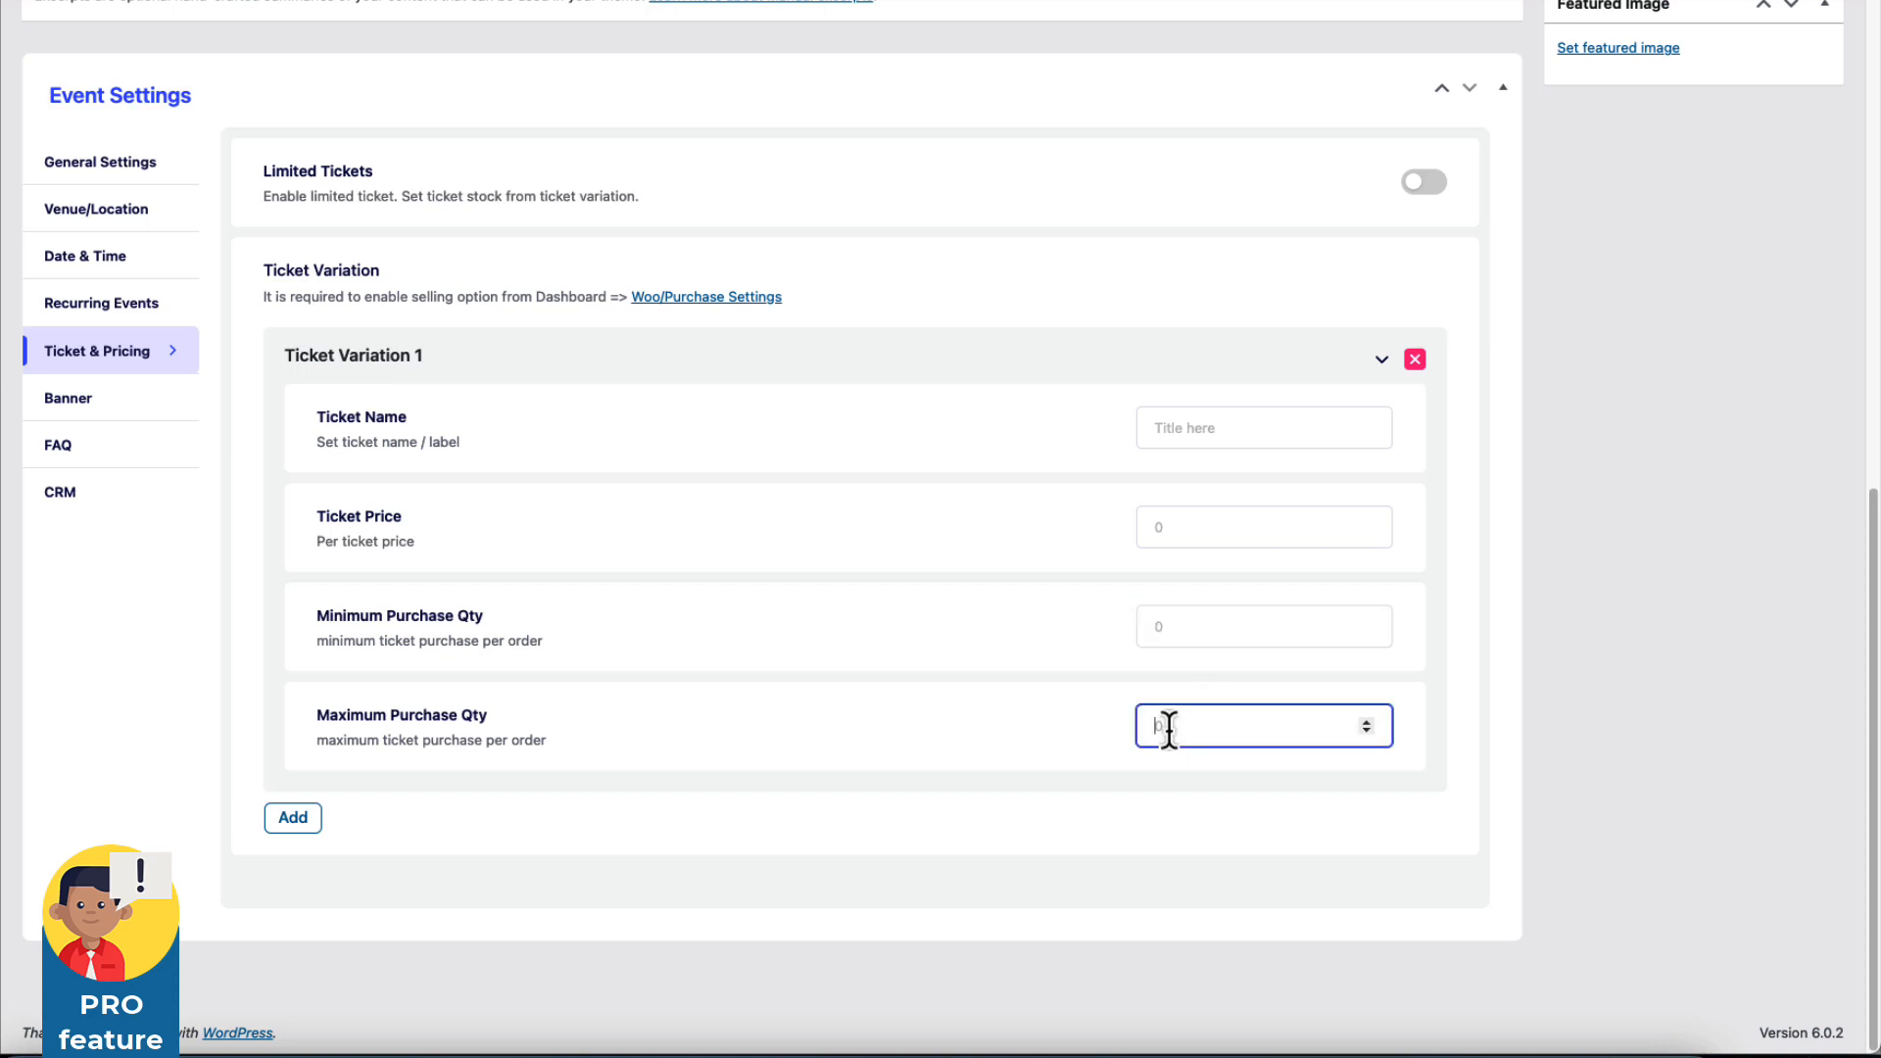
pyautogui.write('3')
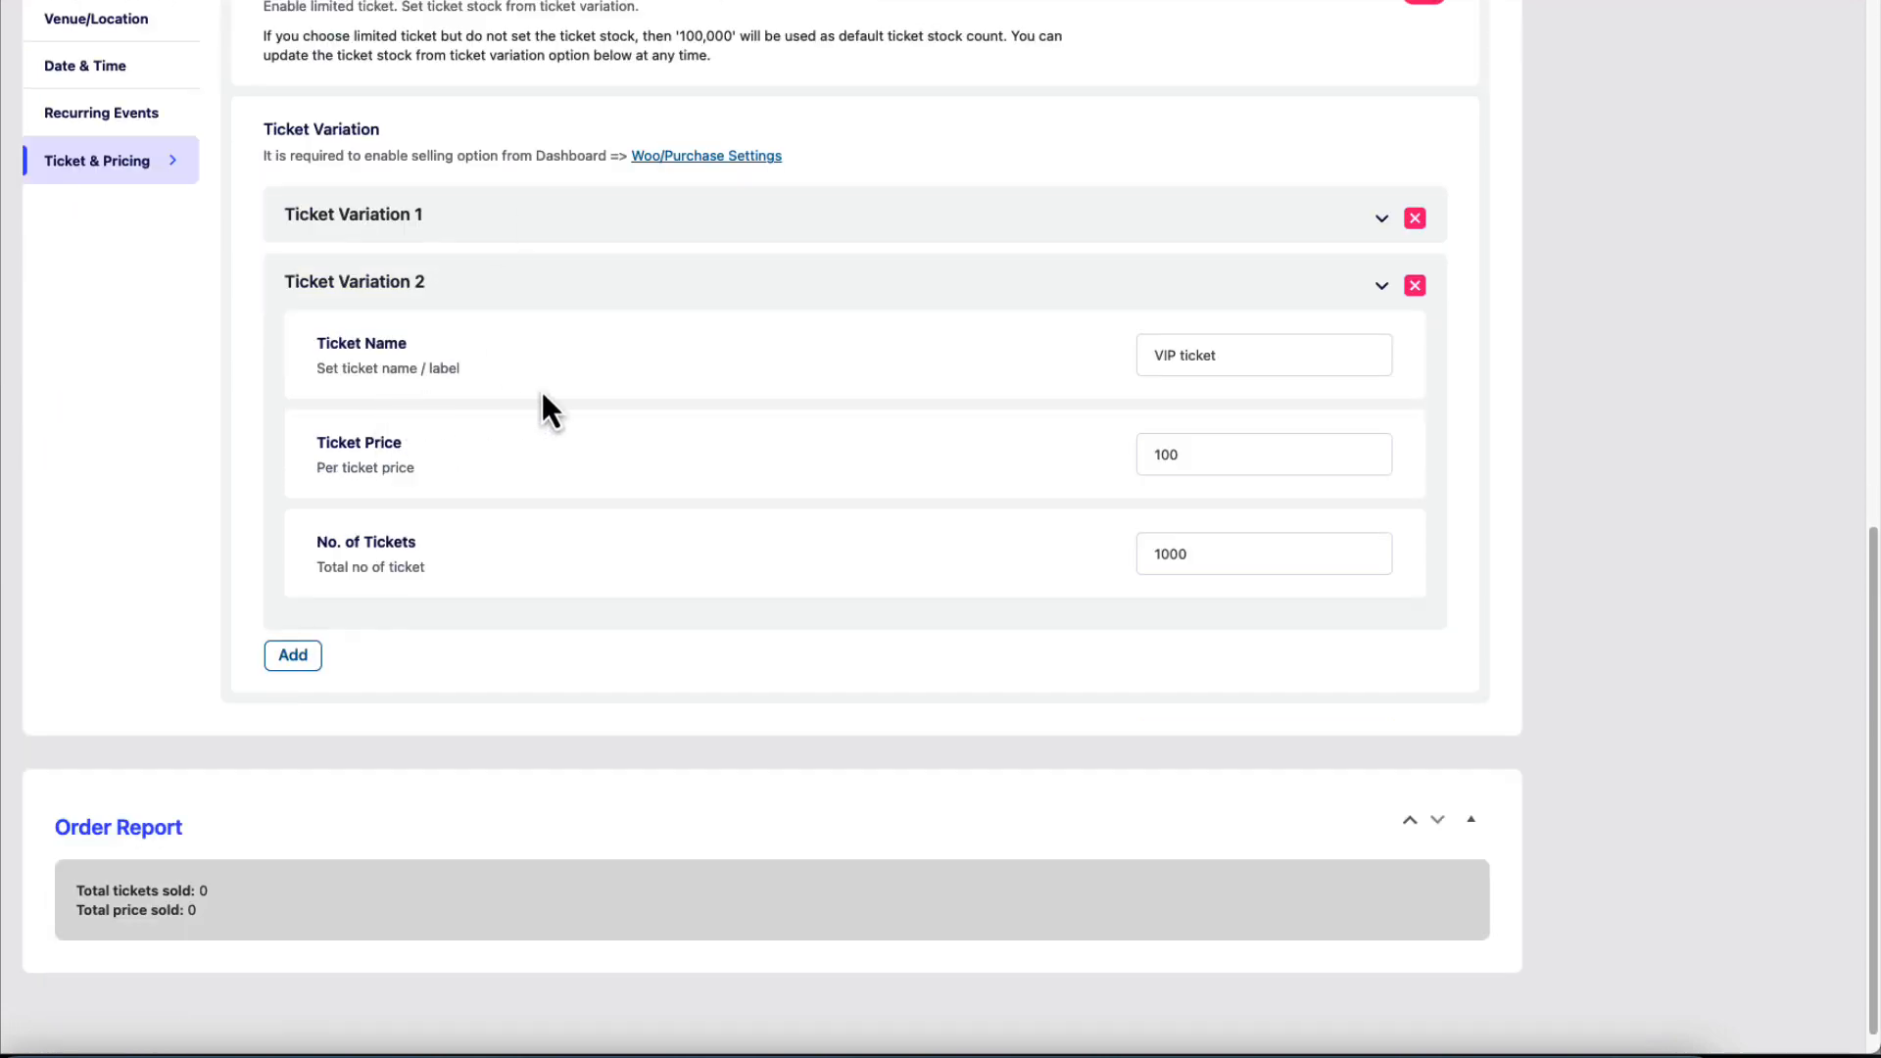
# Create a new Concerts category and assign it to the event.
pyautogui.scroll(4, 543, 391)
pyautogui.scroll(-3, 545, 407)
pyautogui.scroll(-1, 498, 613)
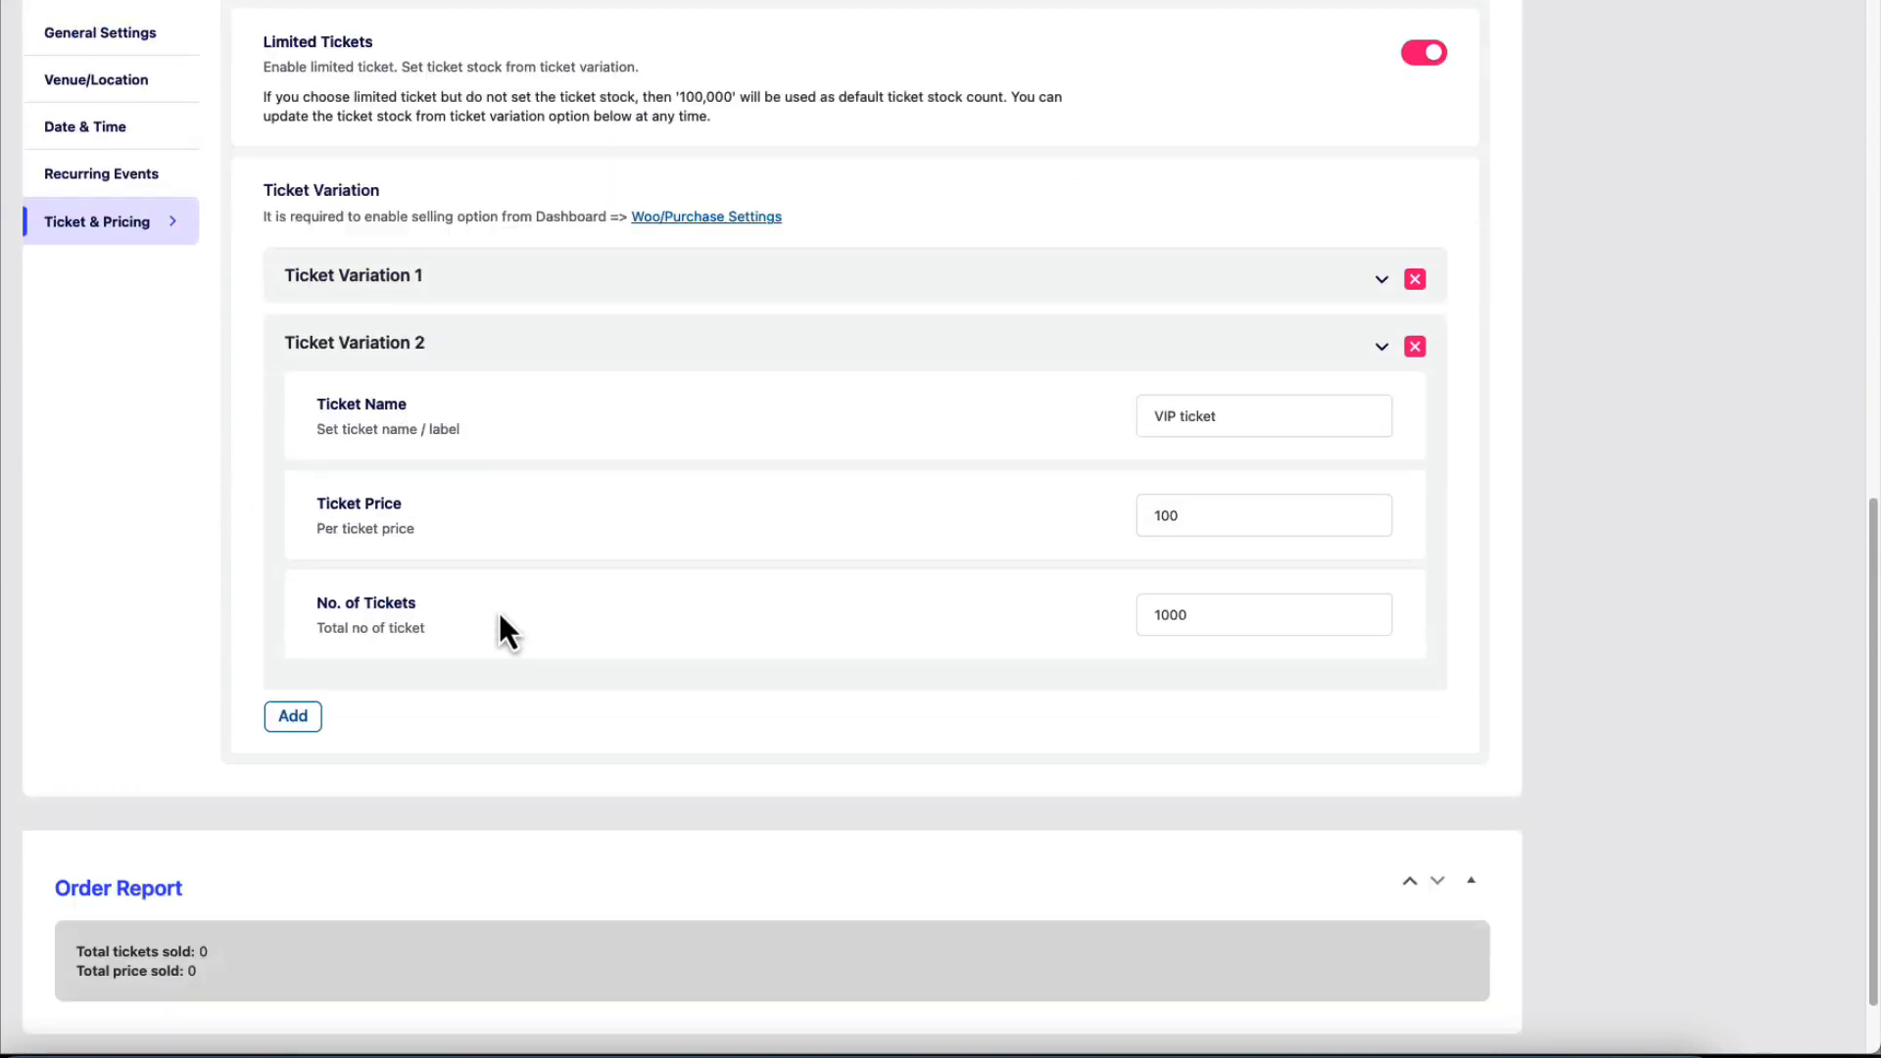
pyautogui.scroll(-1, 497, 613)
pyautogui.scroll(12, 789, 513)
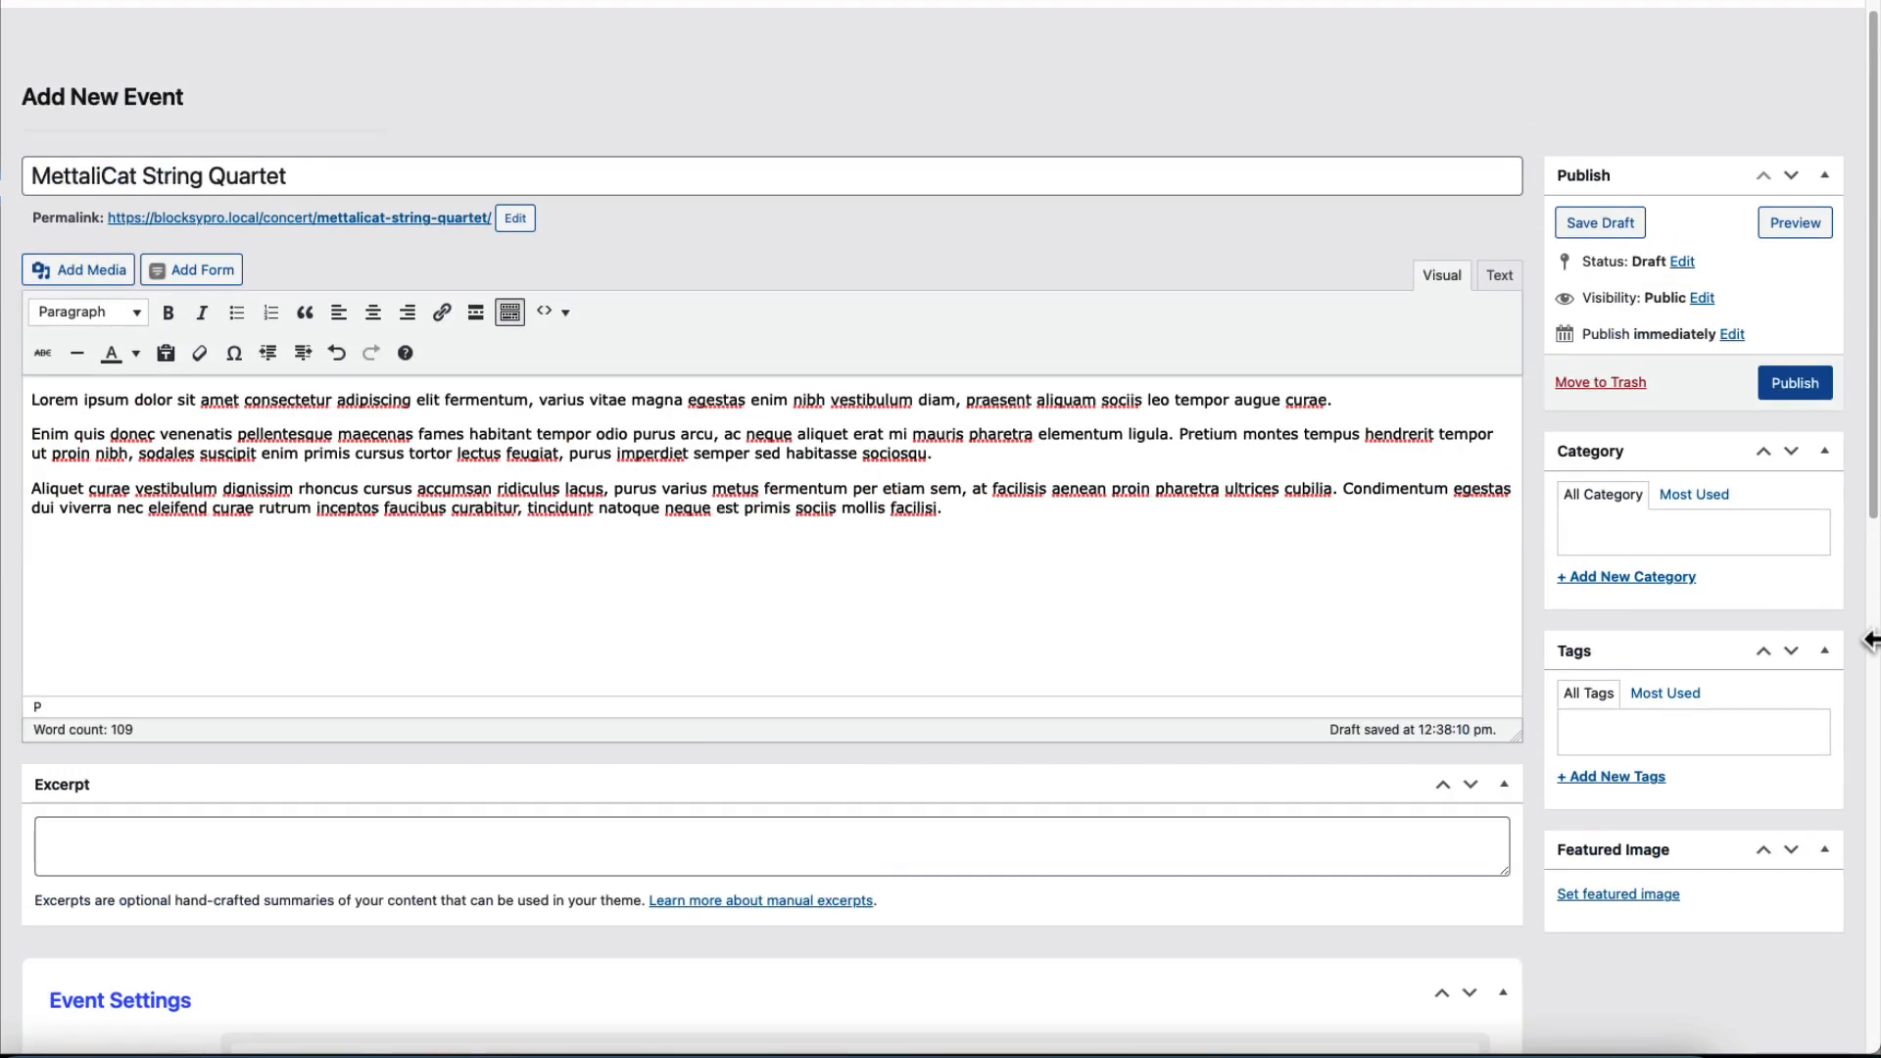
pyautogui.click(1622, 578)
pyautogui.write('Co')
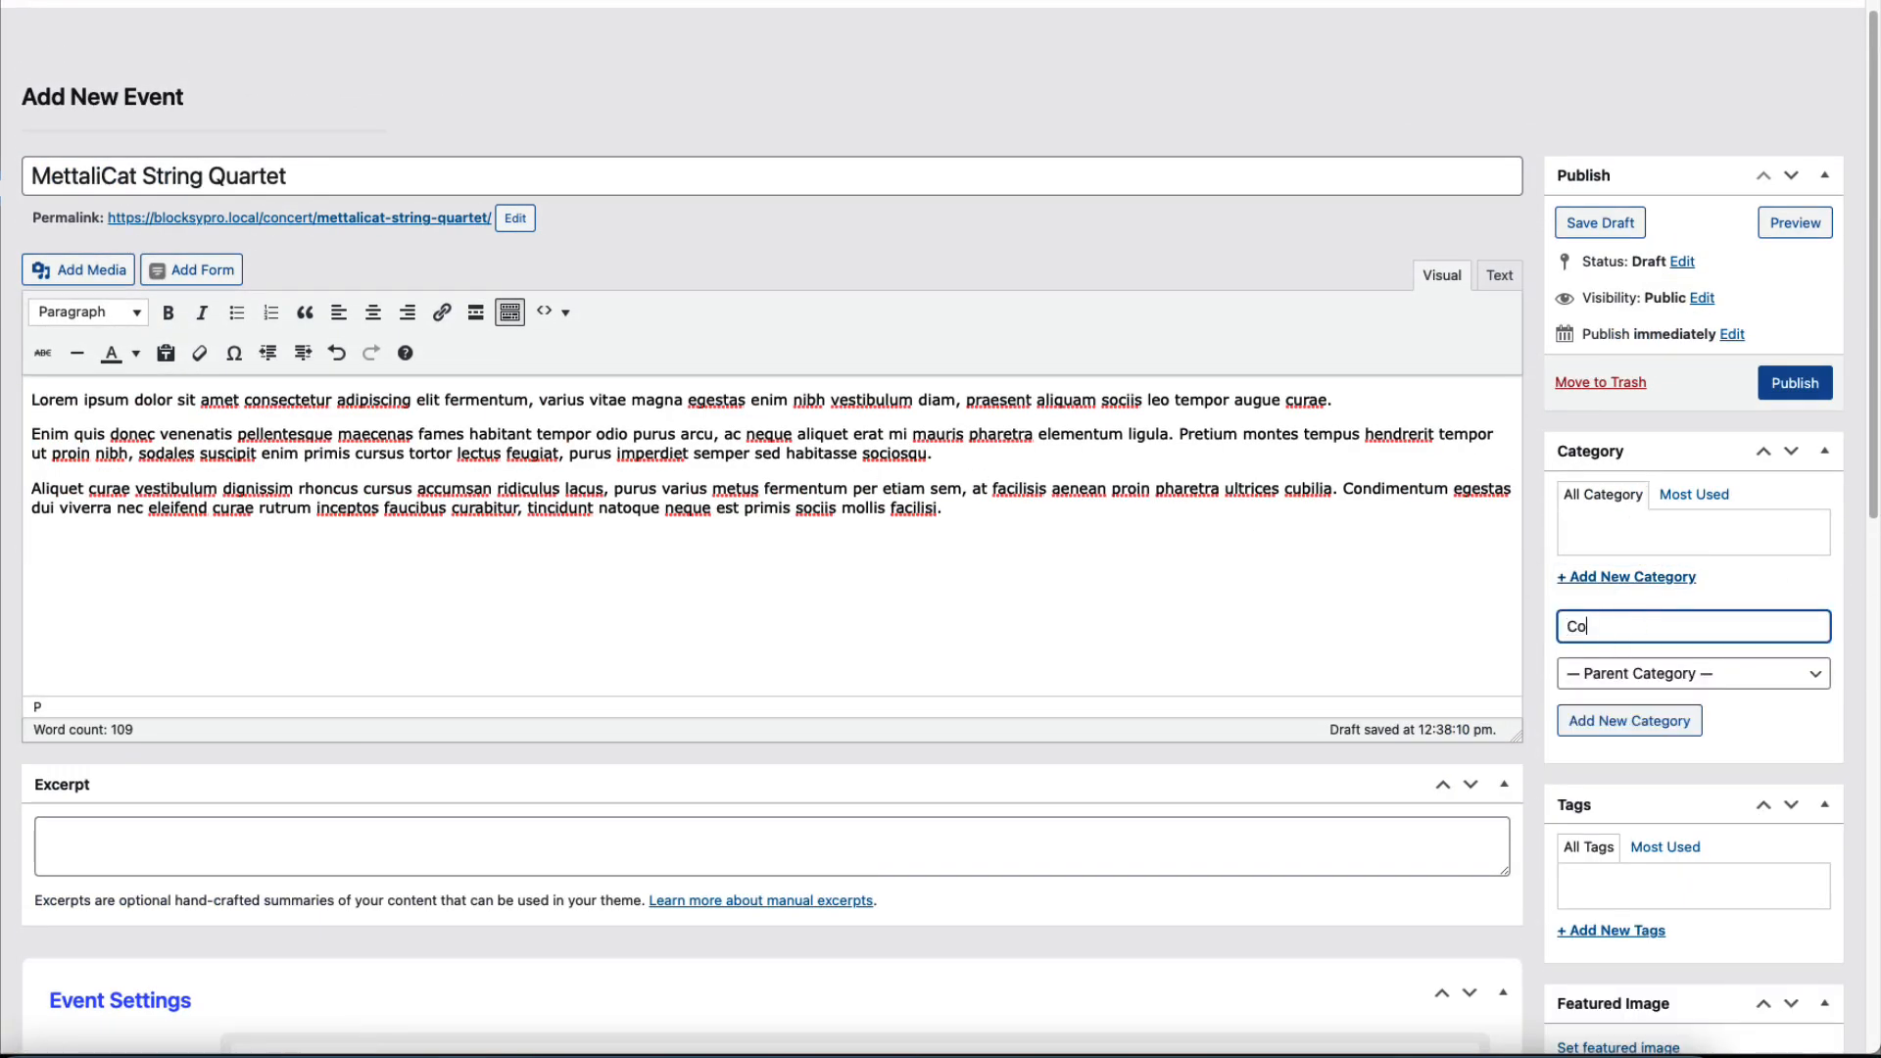
pyautogui.write('ncerts')
pyautogui.press('Return')
# Upload metallicat.jpeg as the featured image and publish the event.
pyautogui.scroll(-3, 1679, 680)
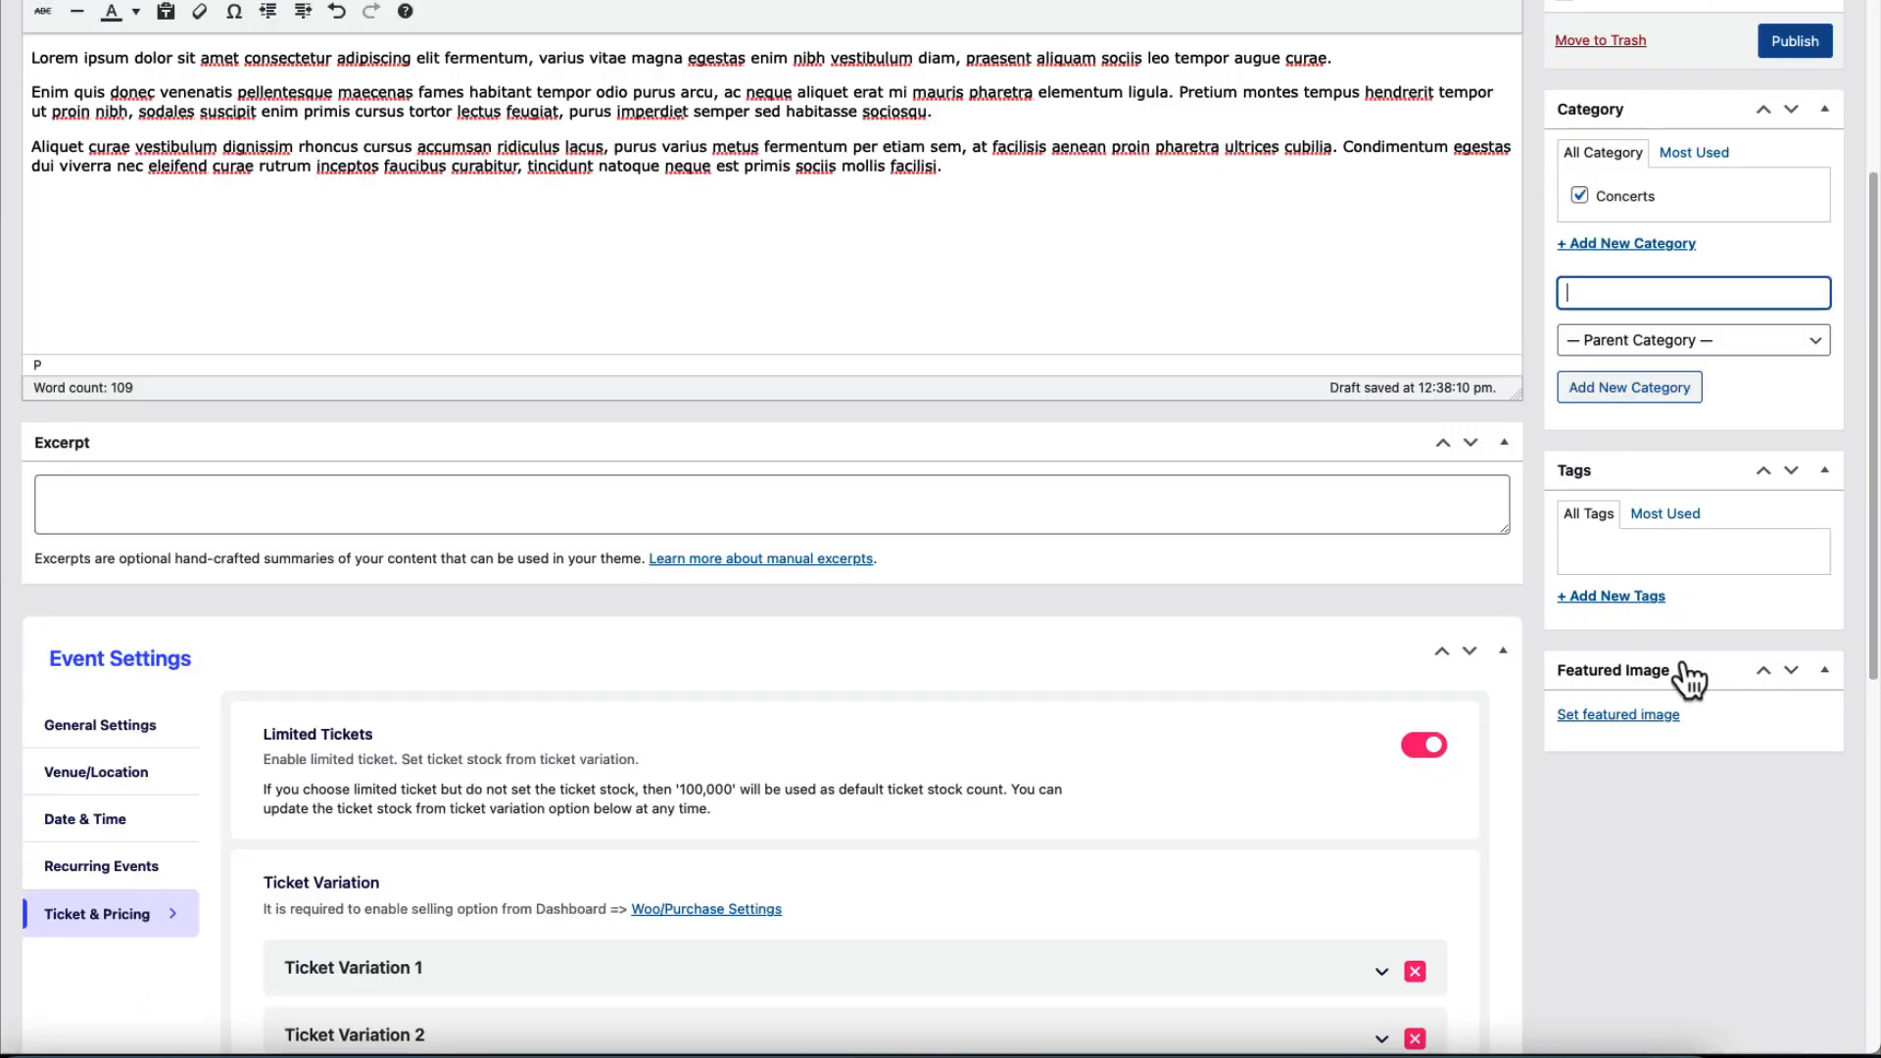
pyautogui.click(1617, 720)
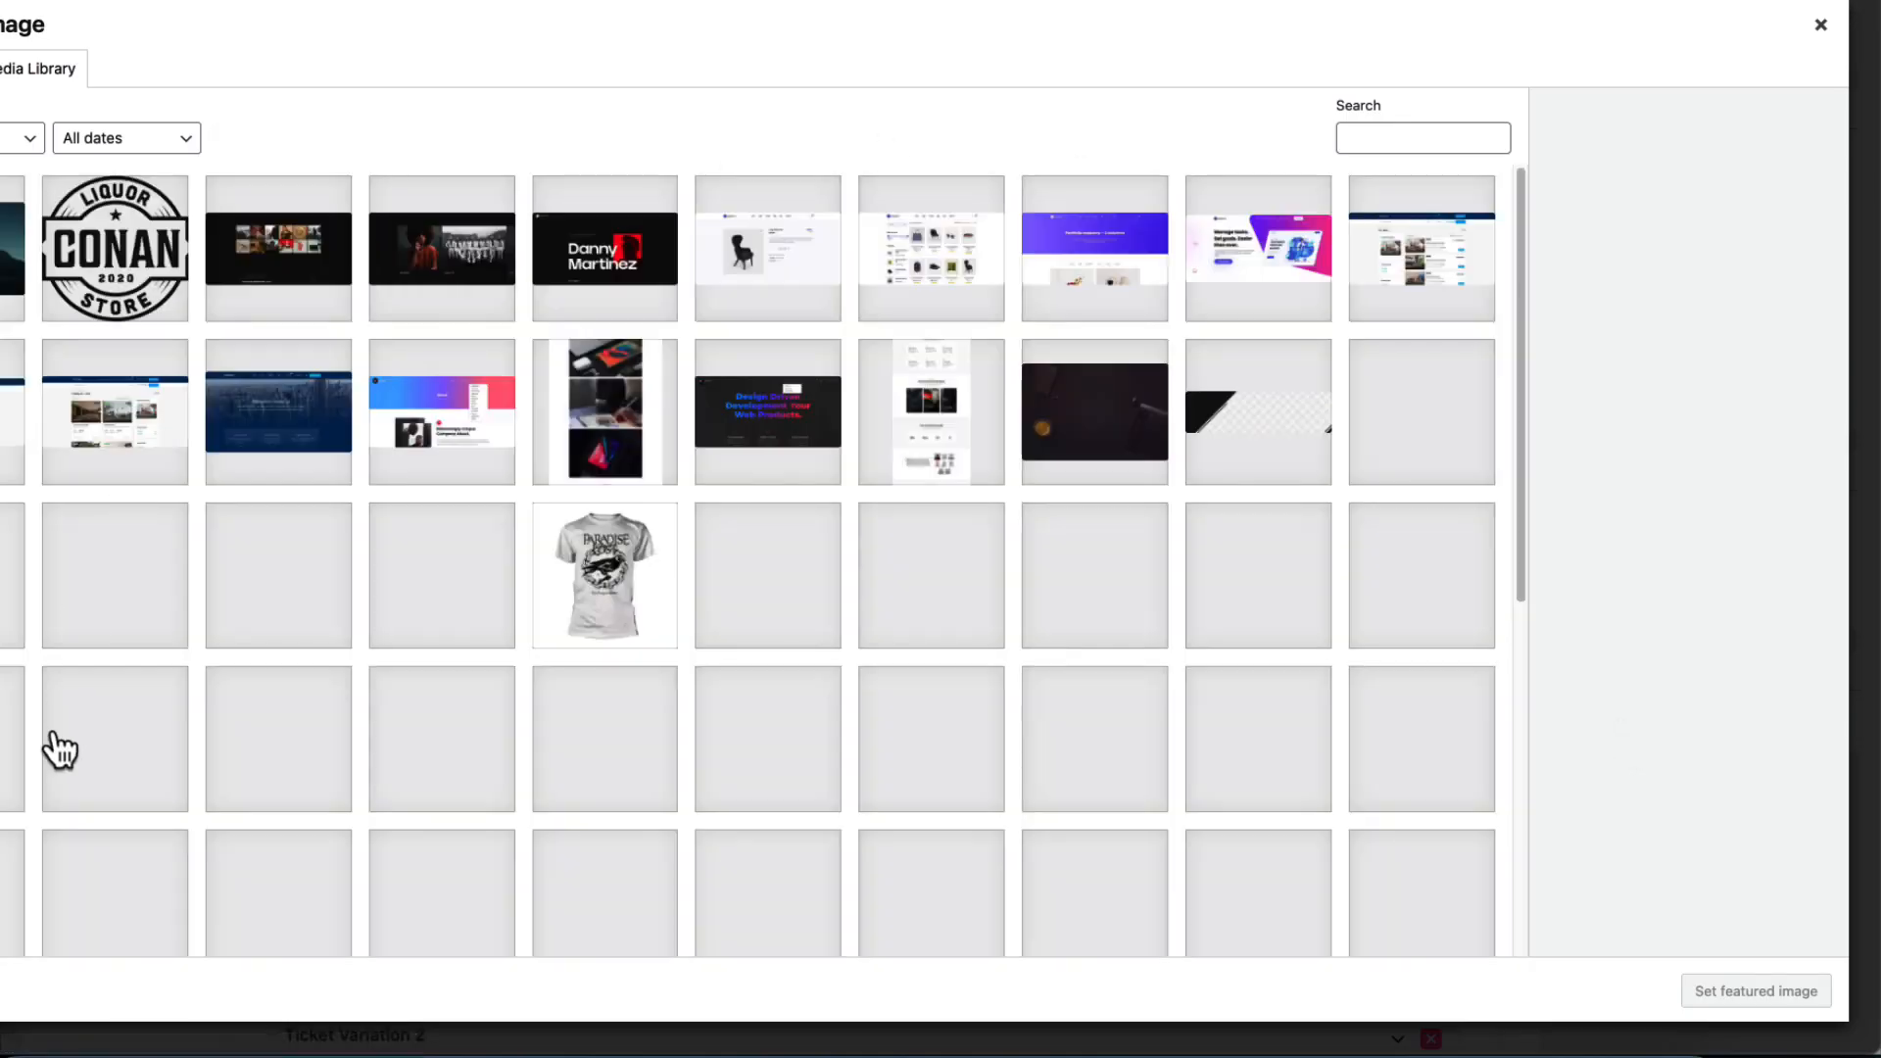
pyautogui.moveTo(62, 1036); pyautogui.dragTo(547, 427)
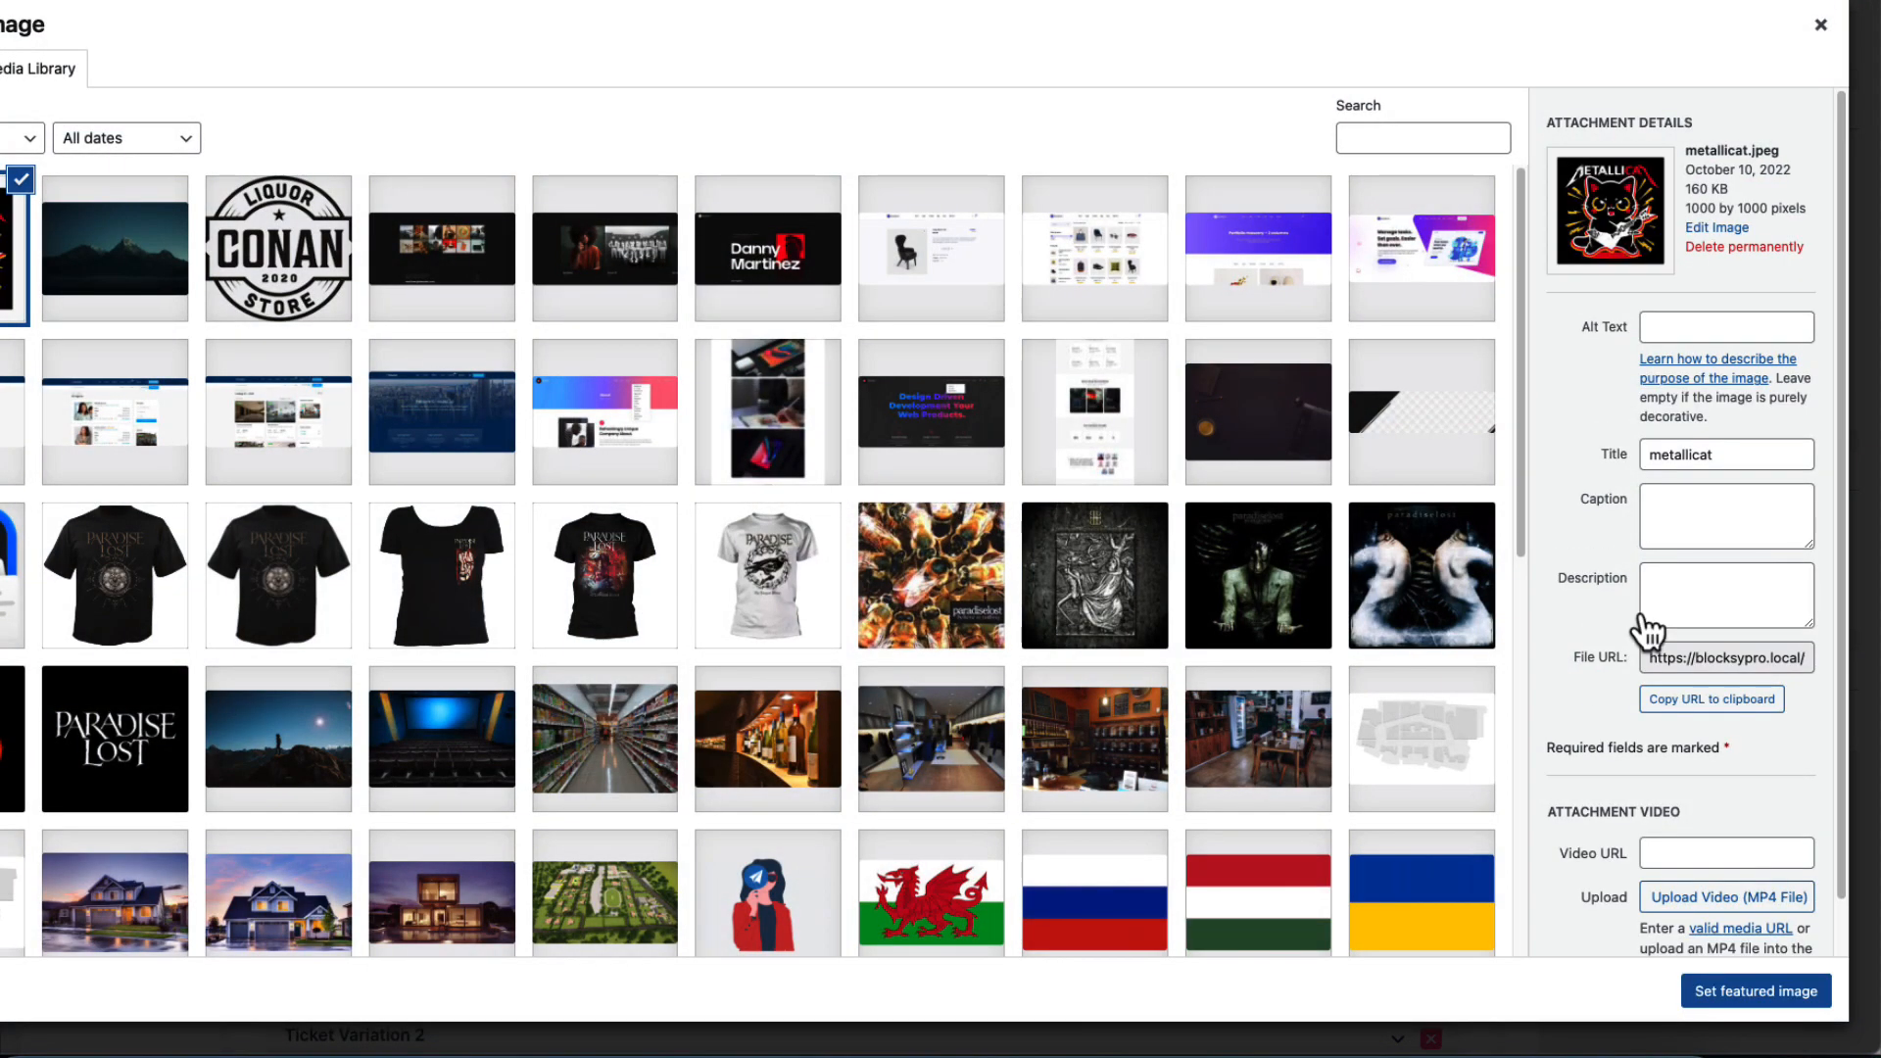
pyautogui.click(1738, 998)
pyautogui.scroll(5, 1645, 480)
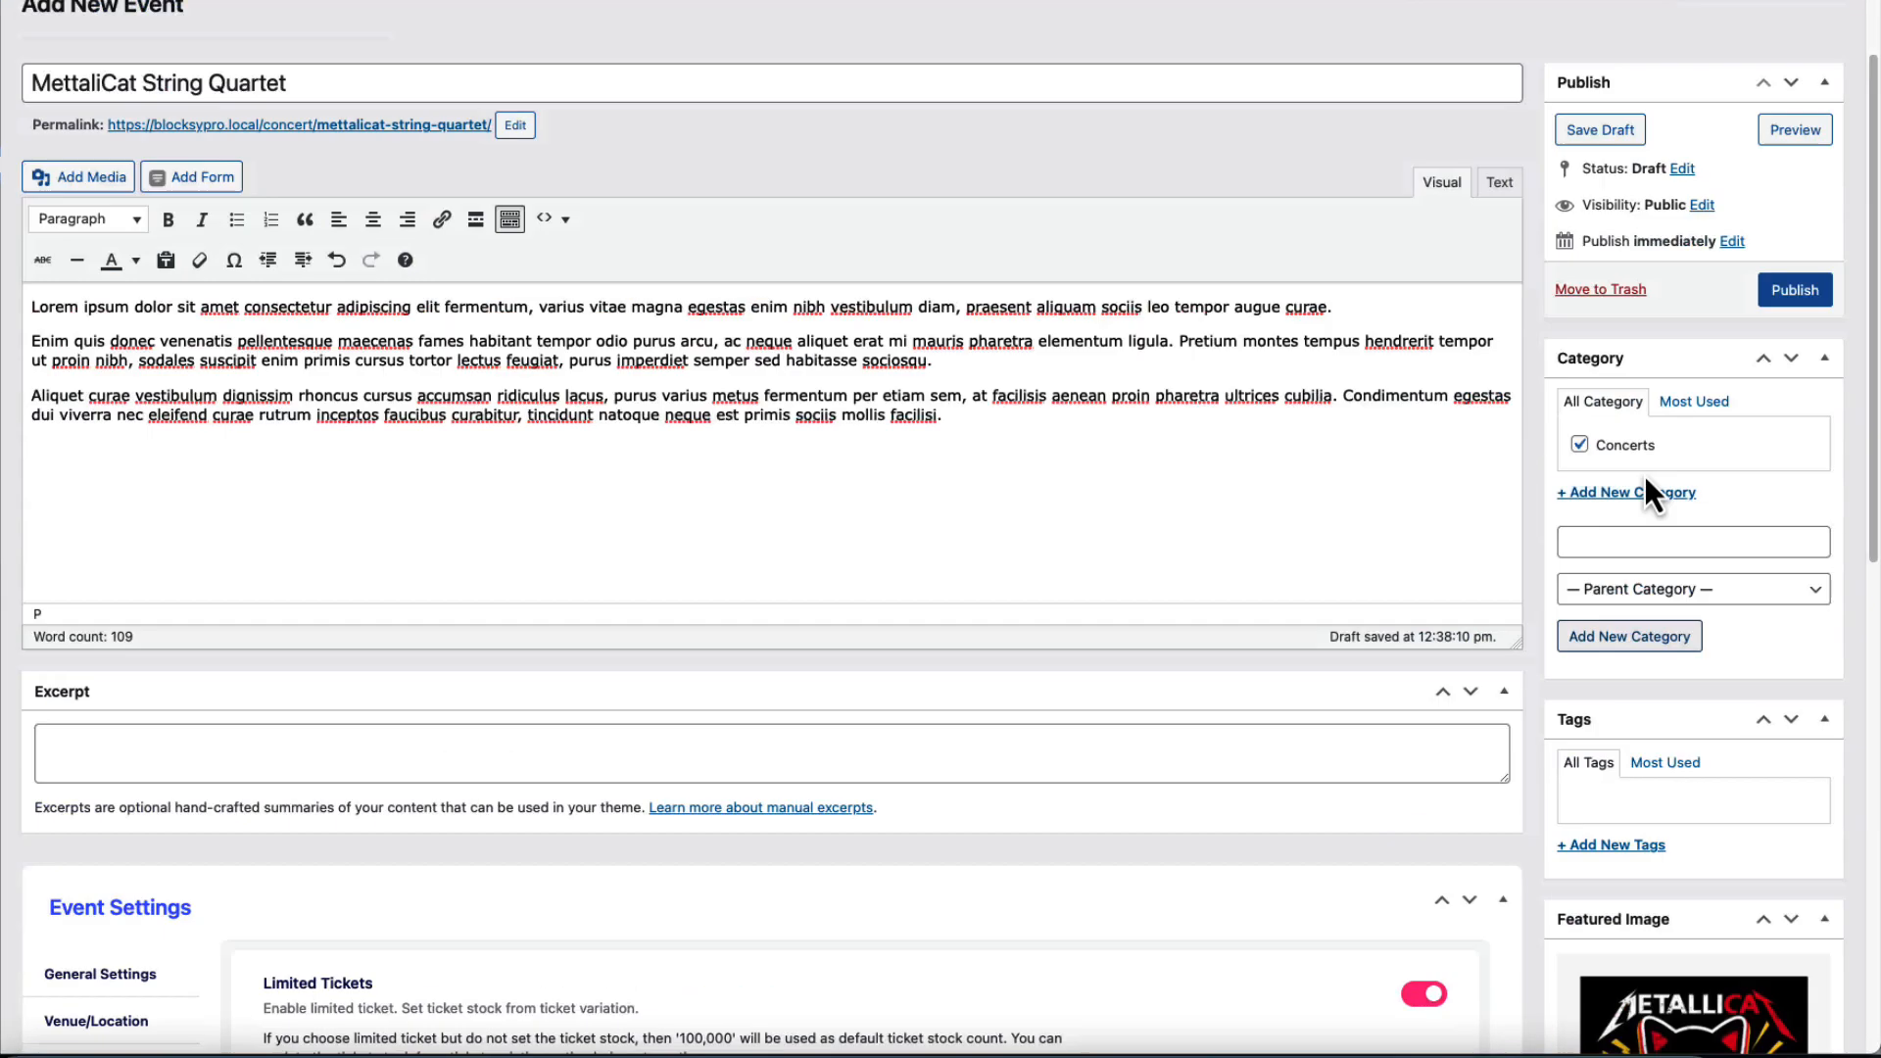
pyautogui.click(1792, 476)
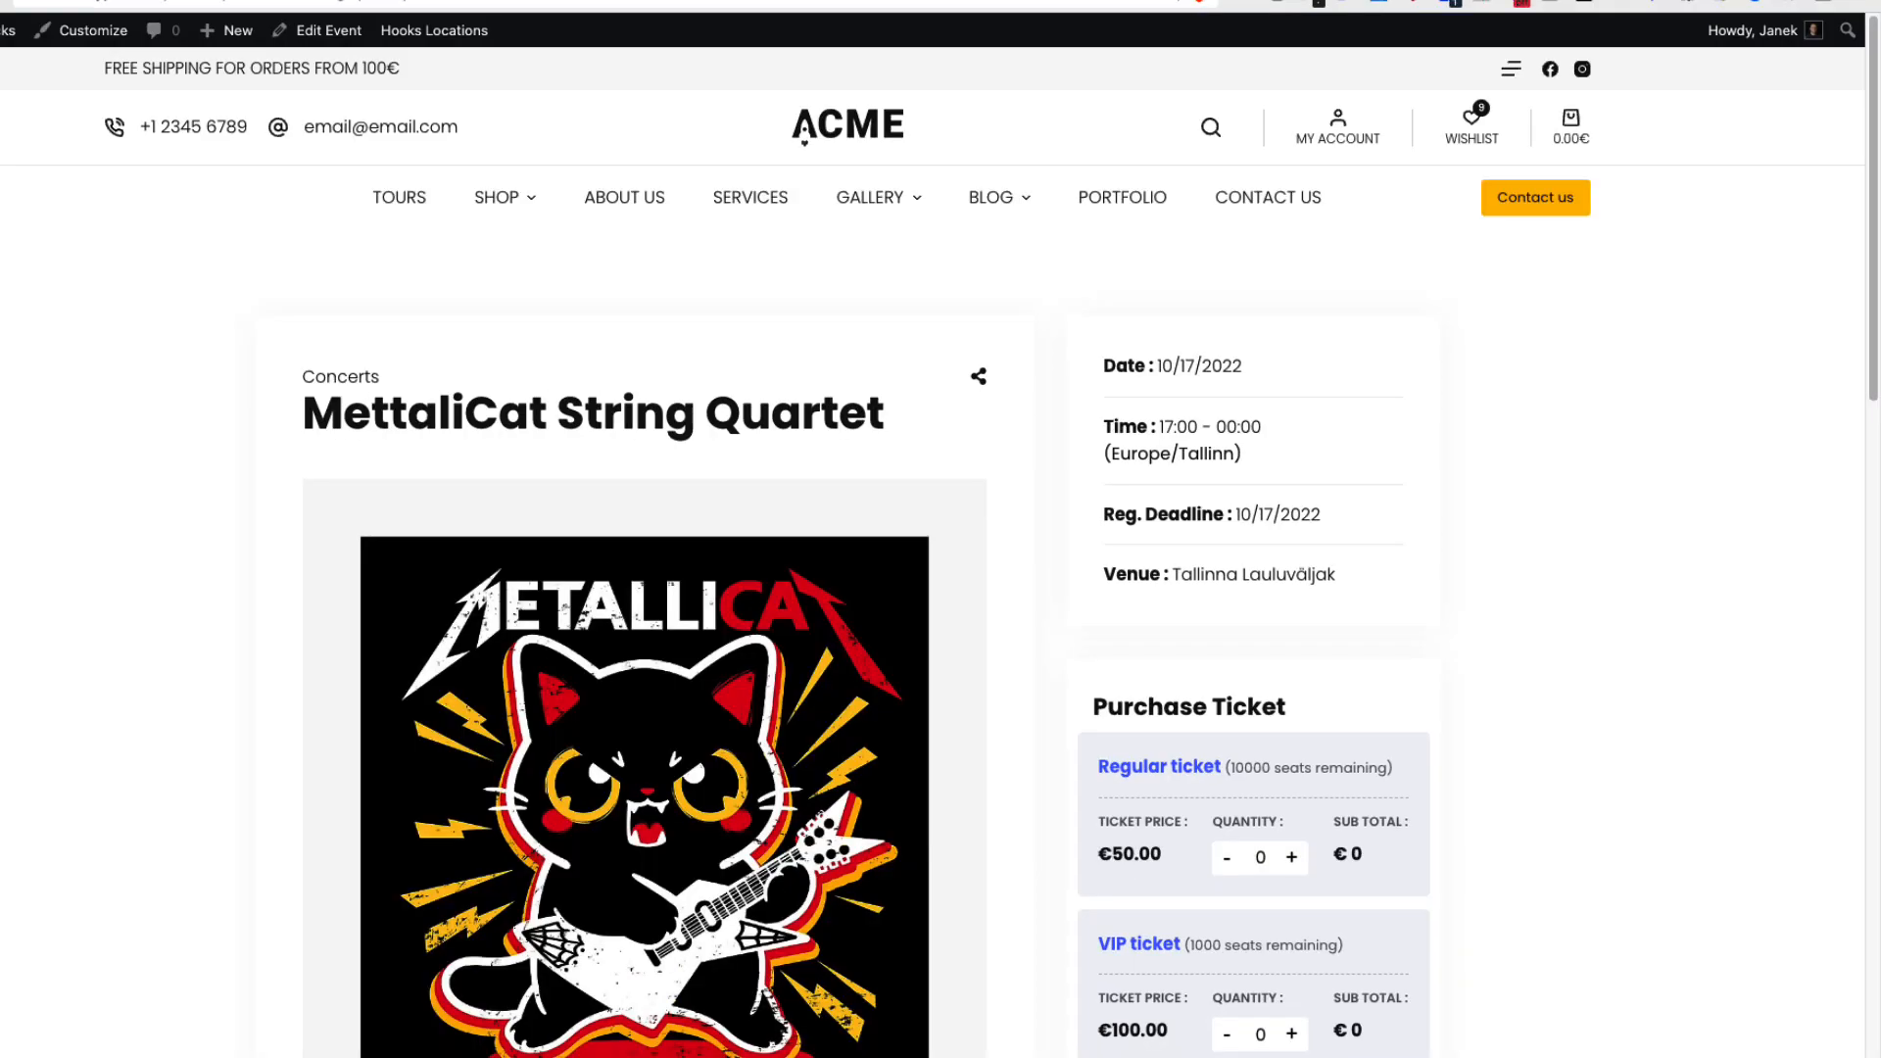
# Scroll through the live event page's tickets and schedule, then choose the Apple calendar link.
pyautogui.scroll(-5, 1650, 529)
pyautogui.scroll(1, 1440, 504)
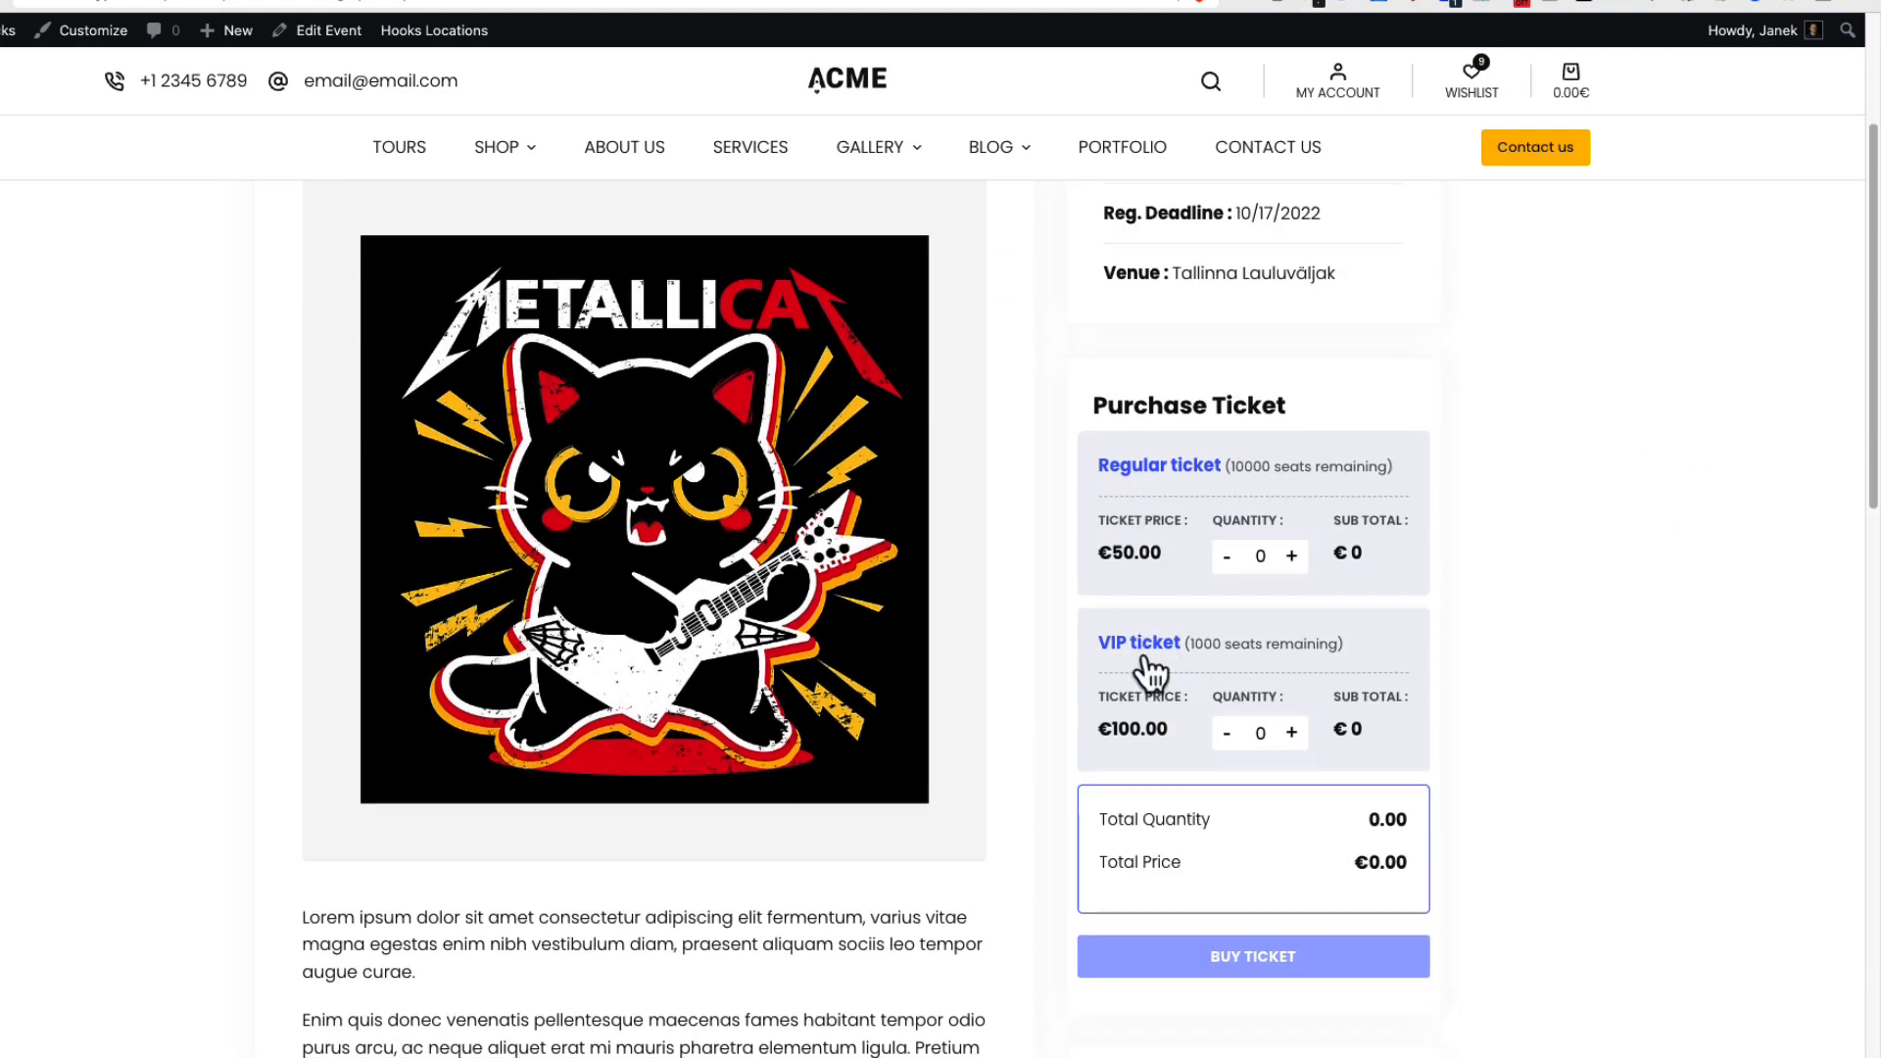
pyautogui.scroll(-3, 1146, 664)
pyautogui.scroll(1, 641, 713)
pyautogui.scroll(-4, 638, 672)
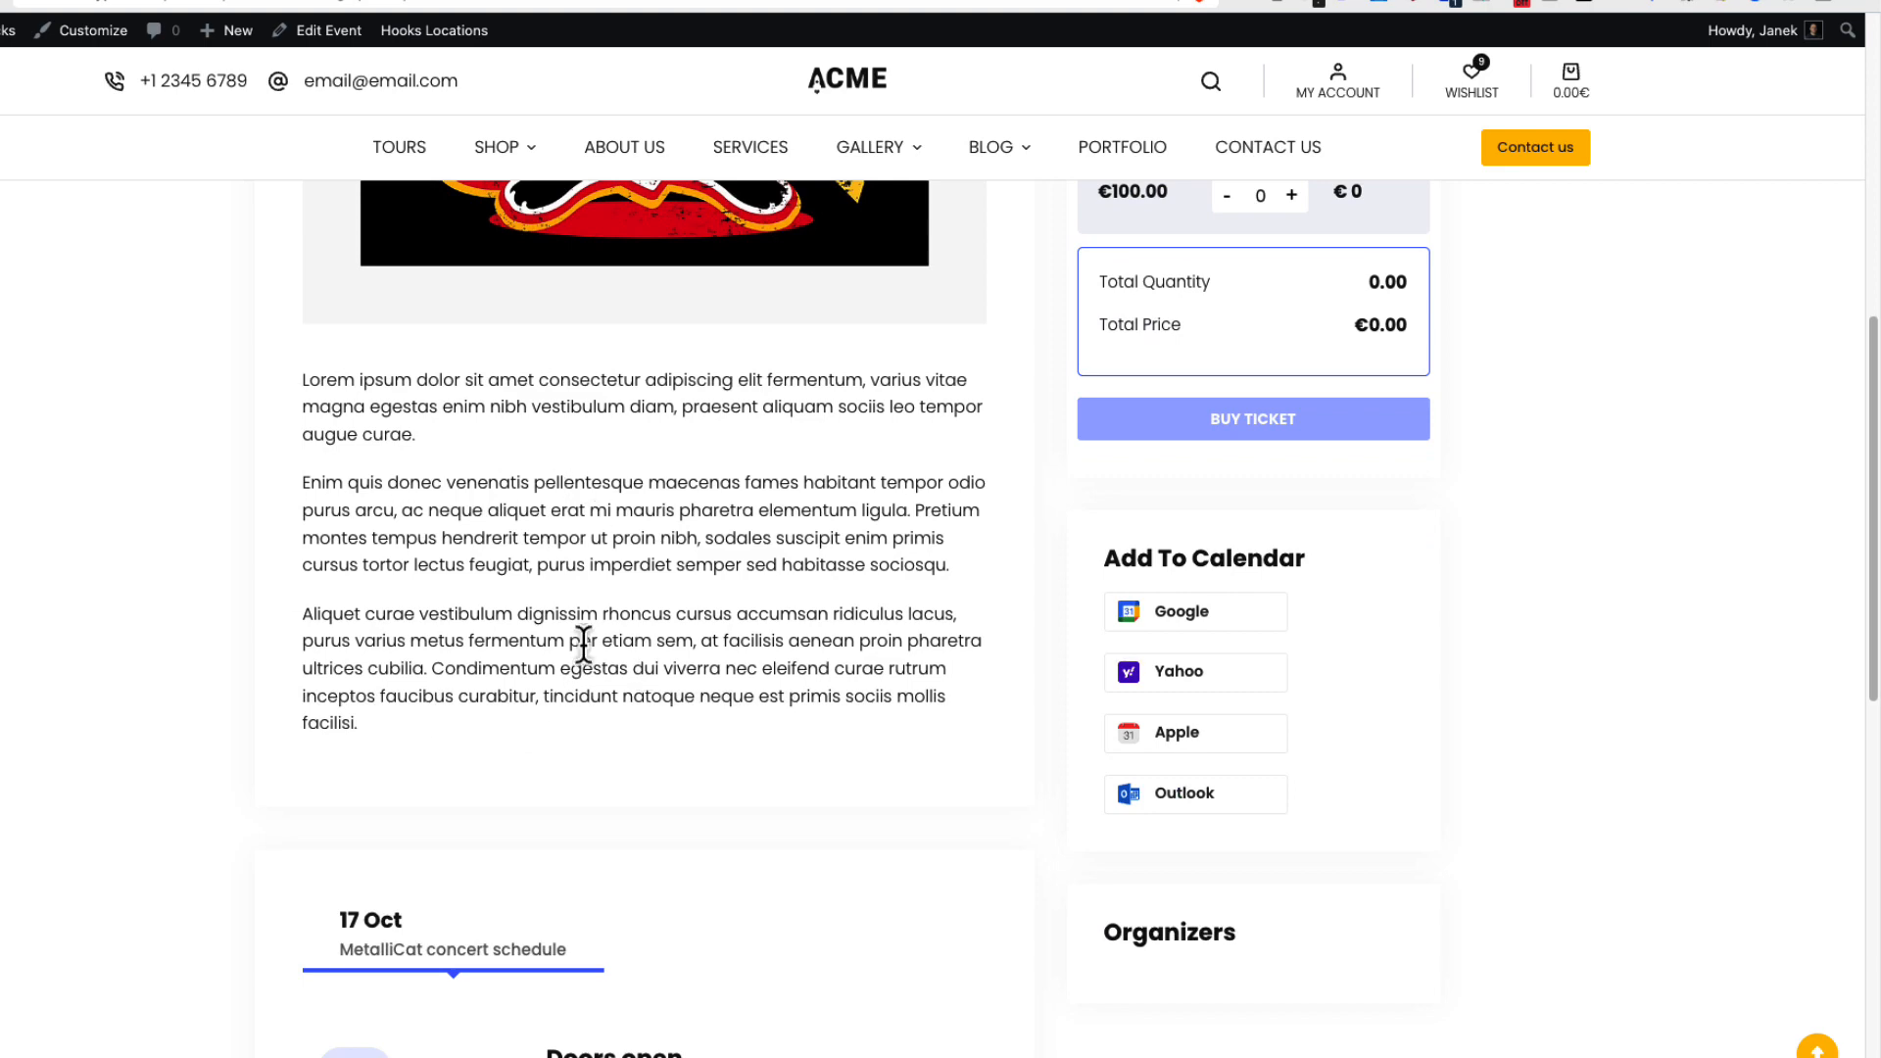
pyautogui.scroll(-4, 588, 630)
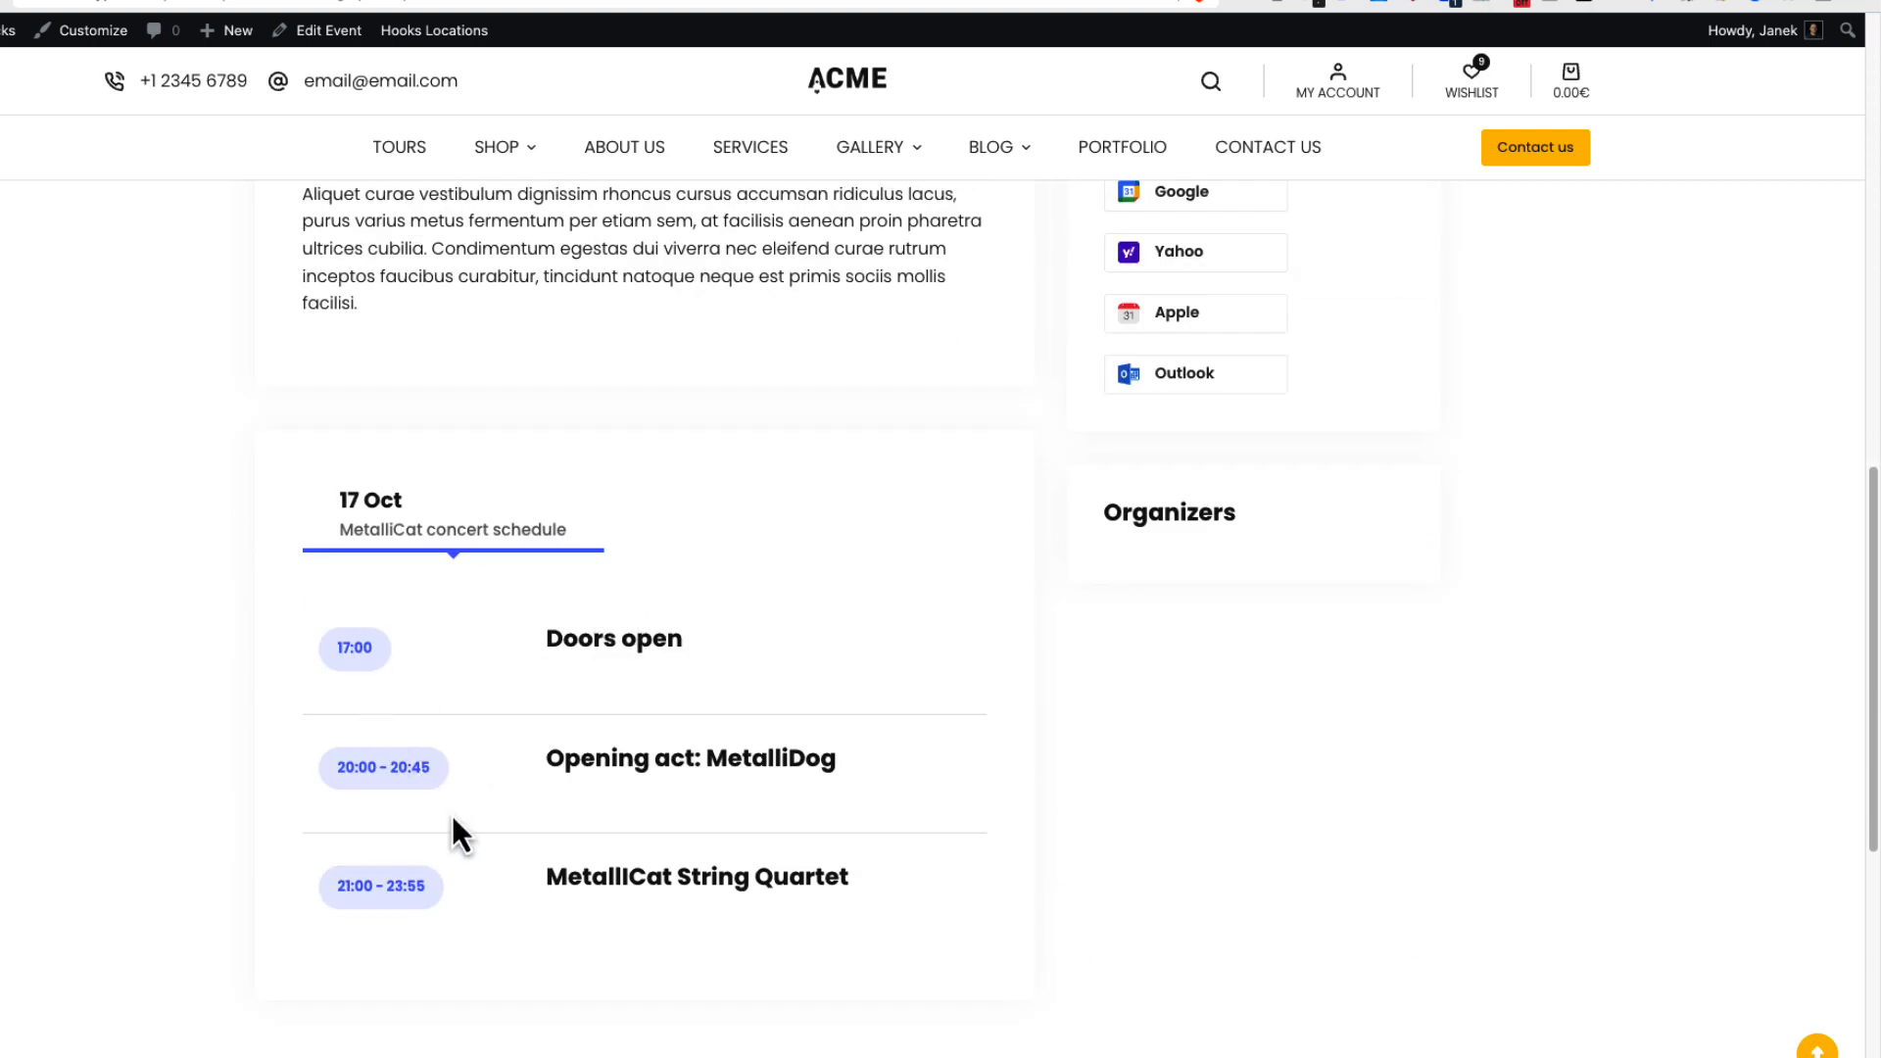
pyautogui.scroll(8, 1420, 690)
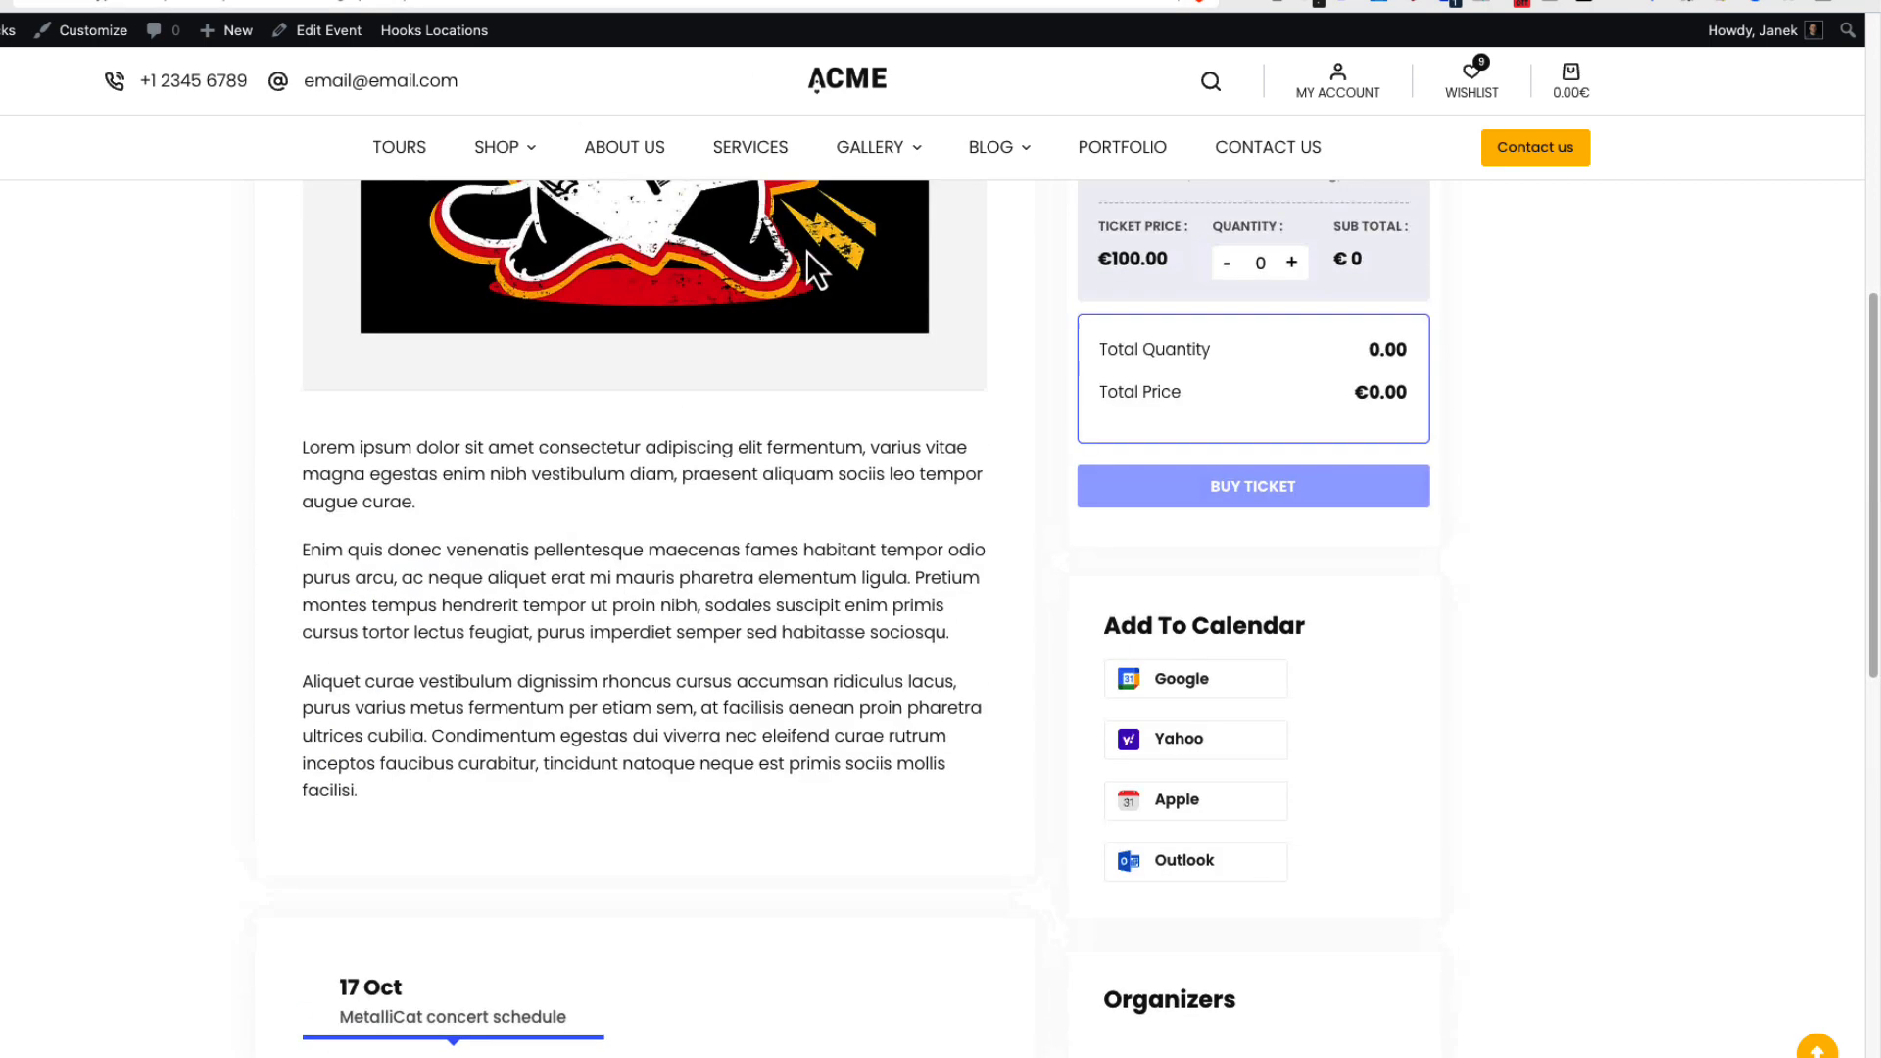
pyautogui.scroll(-3, 1421, 691)
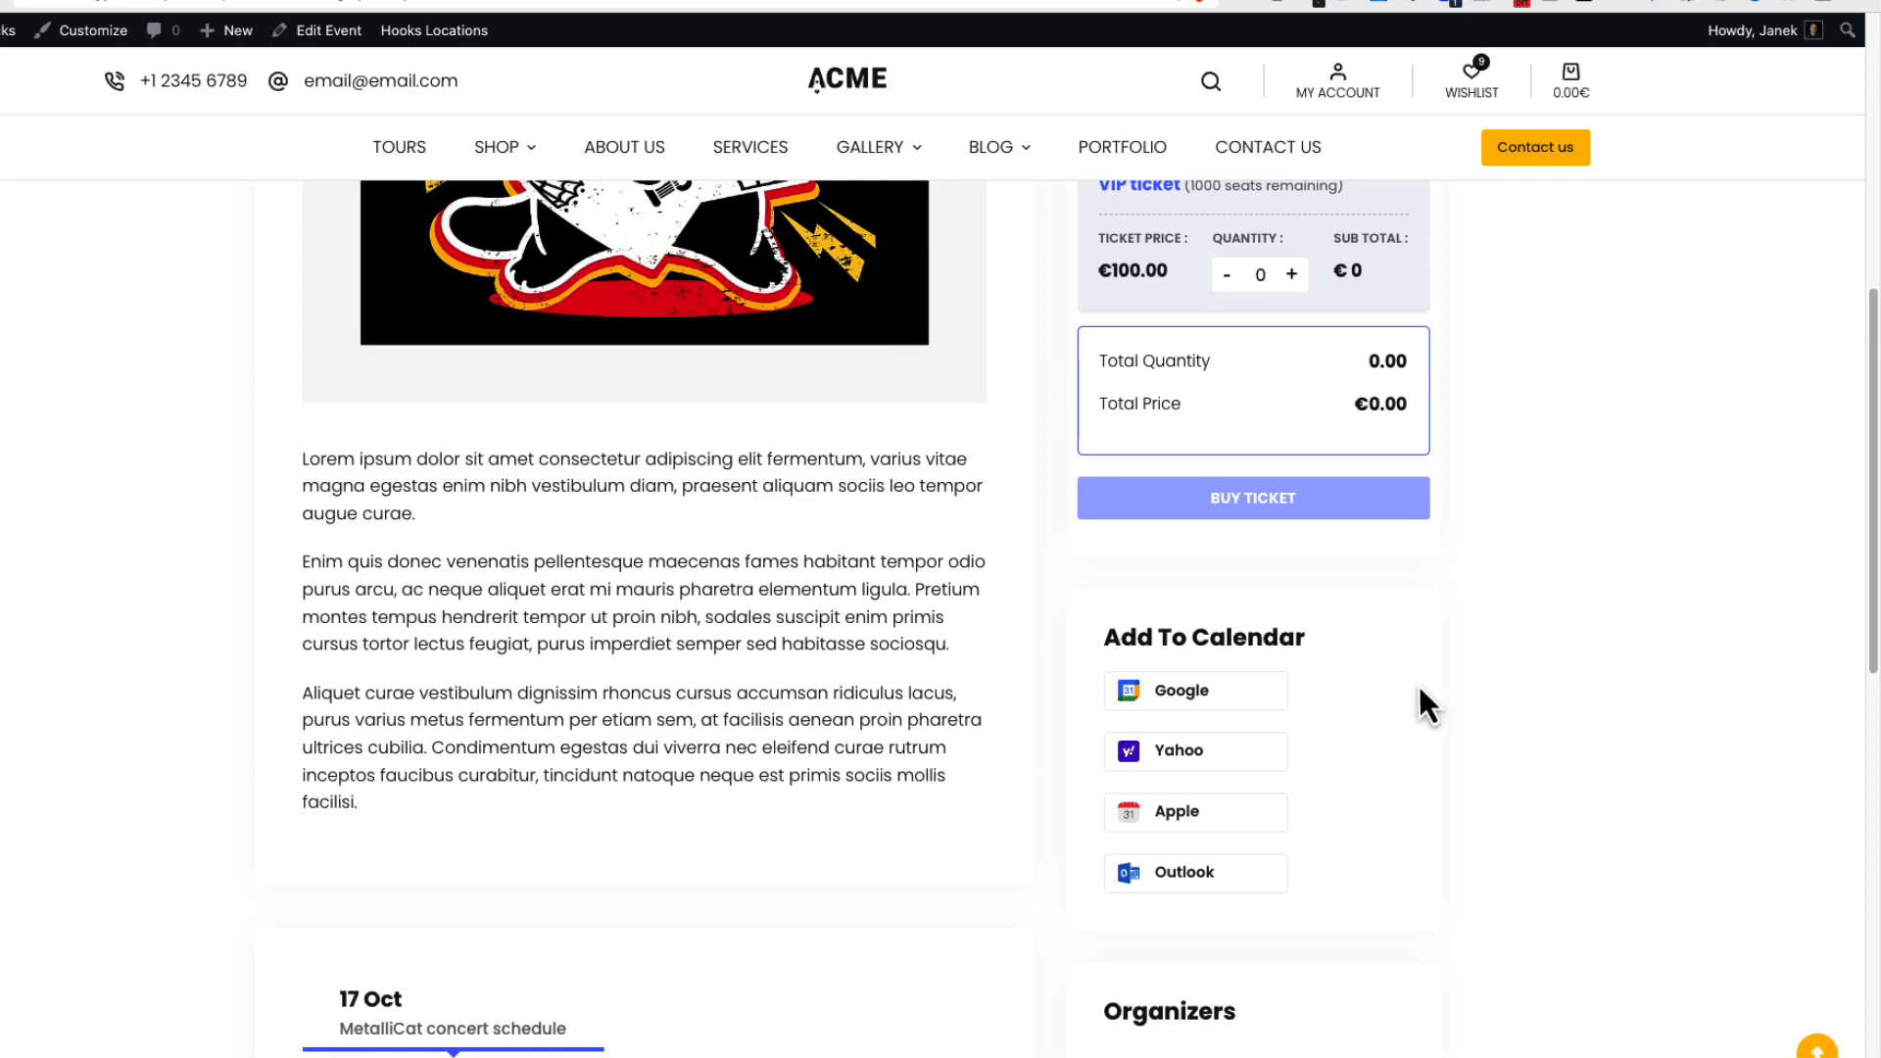
pyautogui.click(1231, 793)
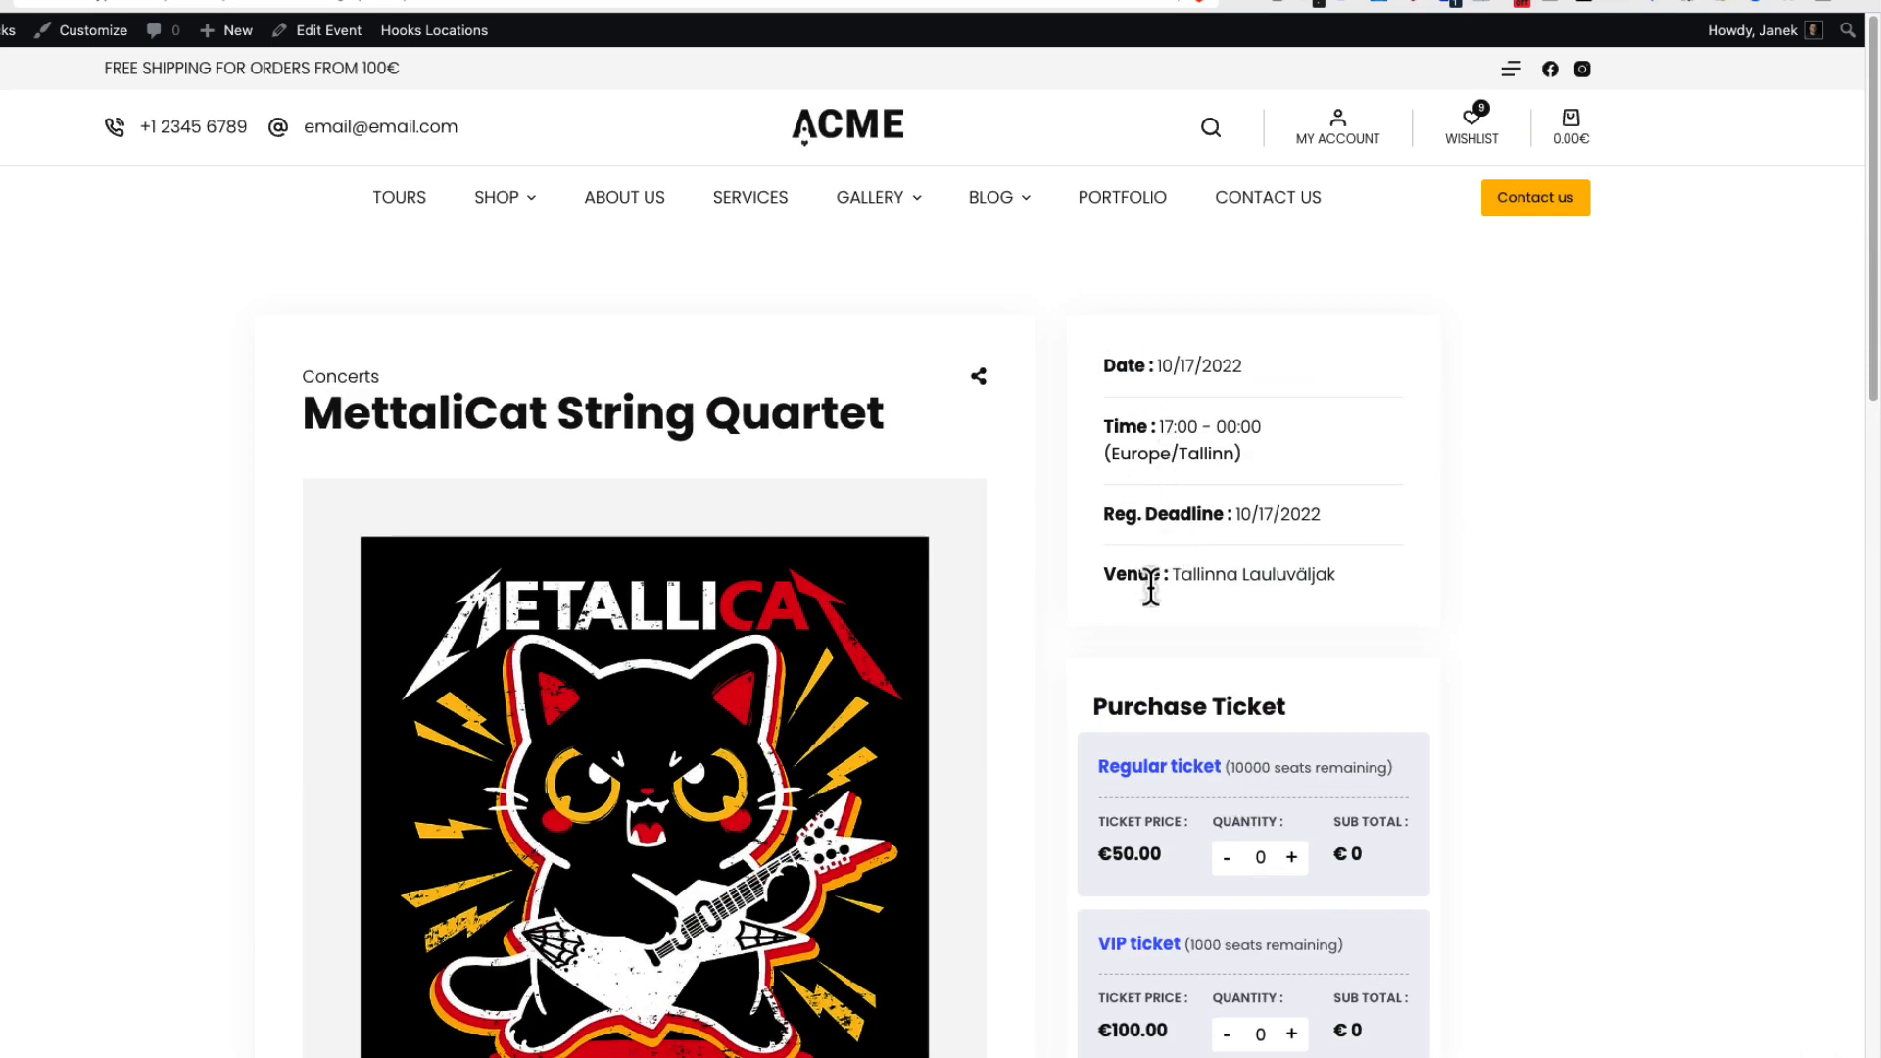
# Enable Display Banner for the event with the dark mountain photo as its background image.
pyautogui.click(51, 1)
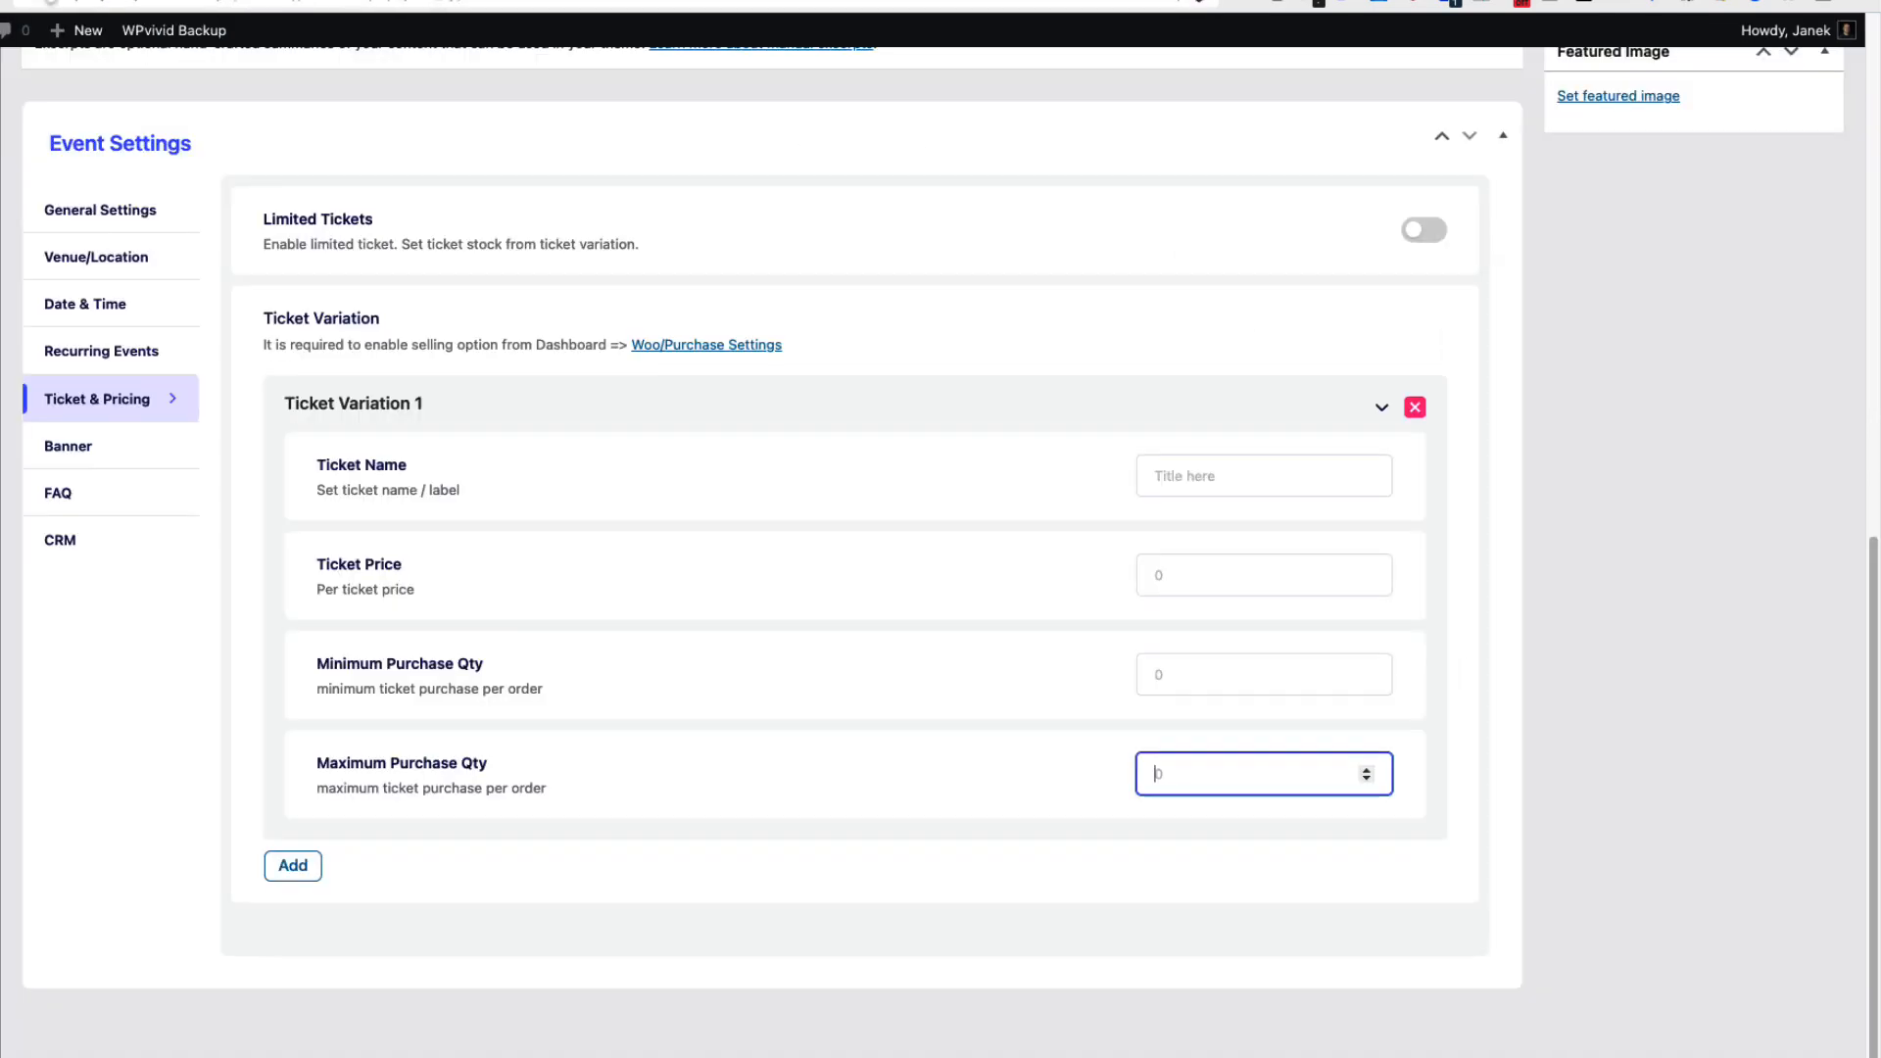
pyautogui.click(102, 450)
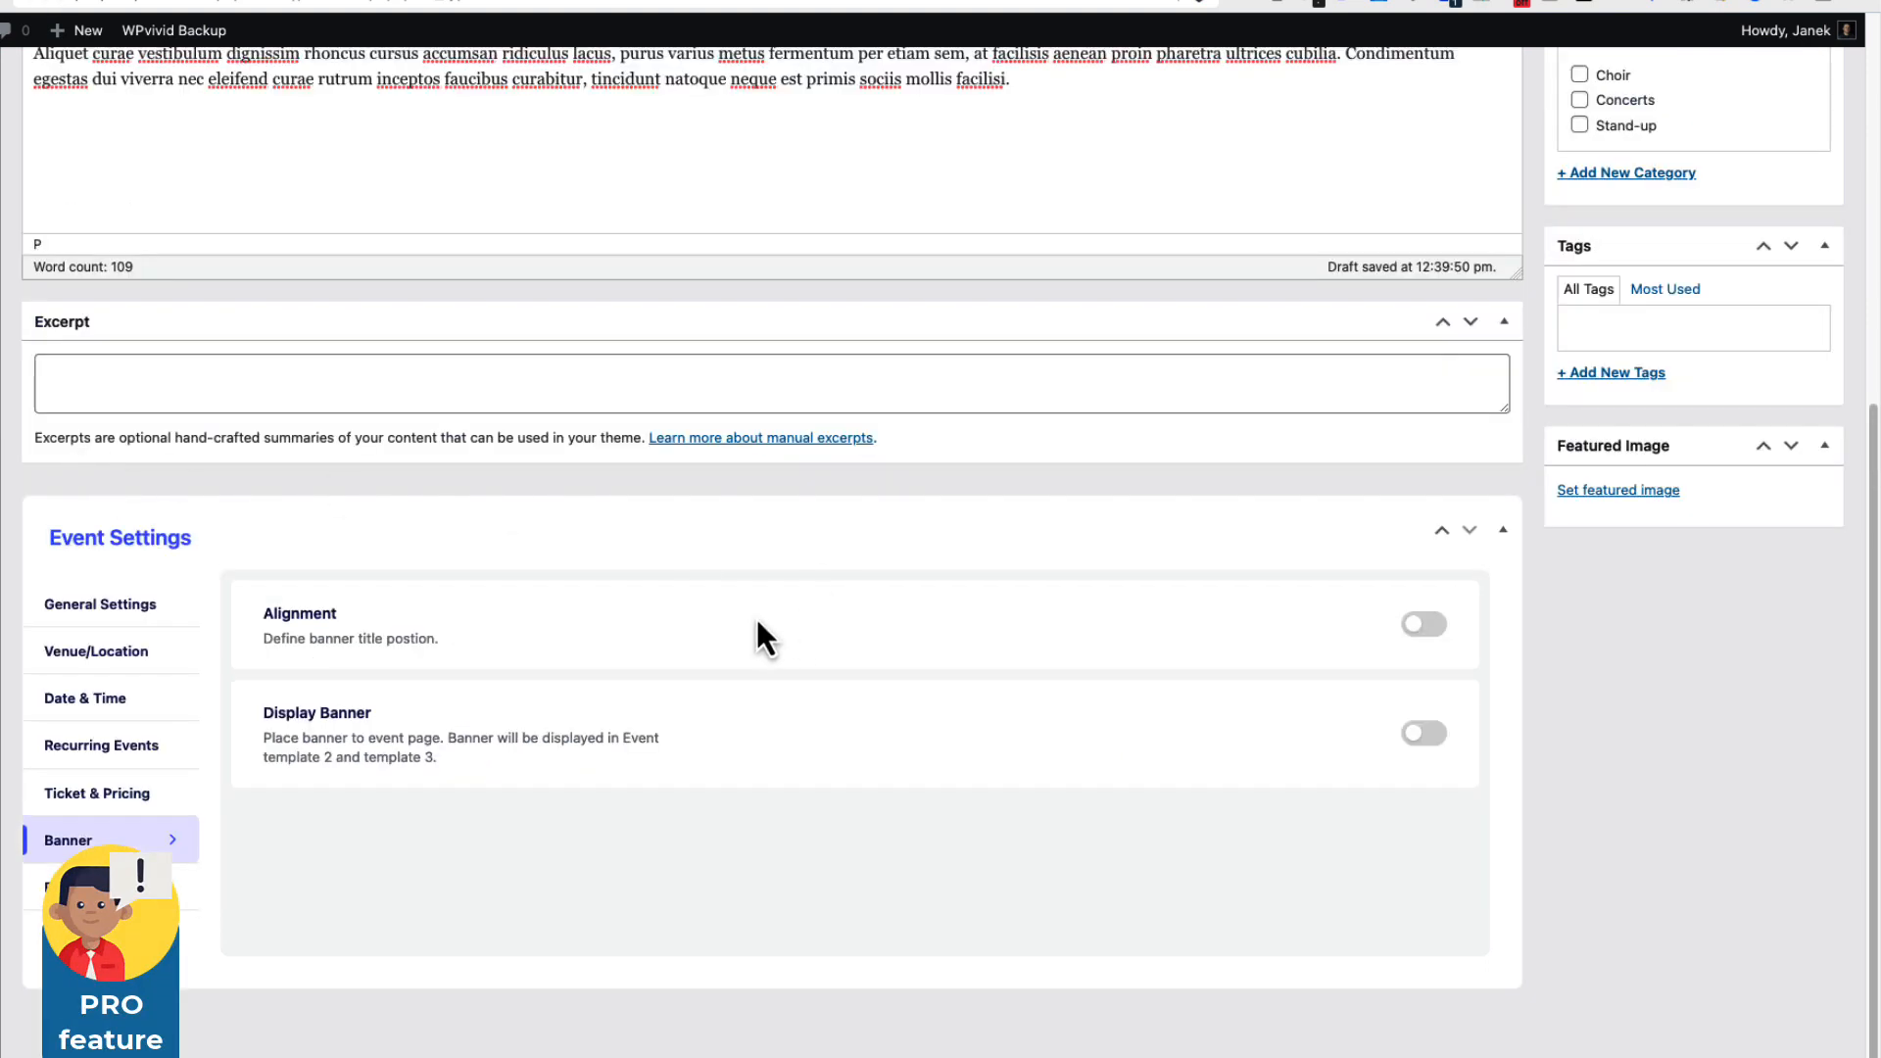
pyautogui.click(1439, 746)
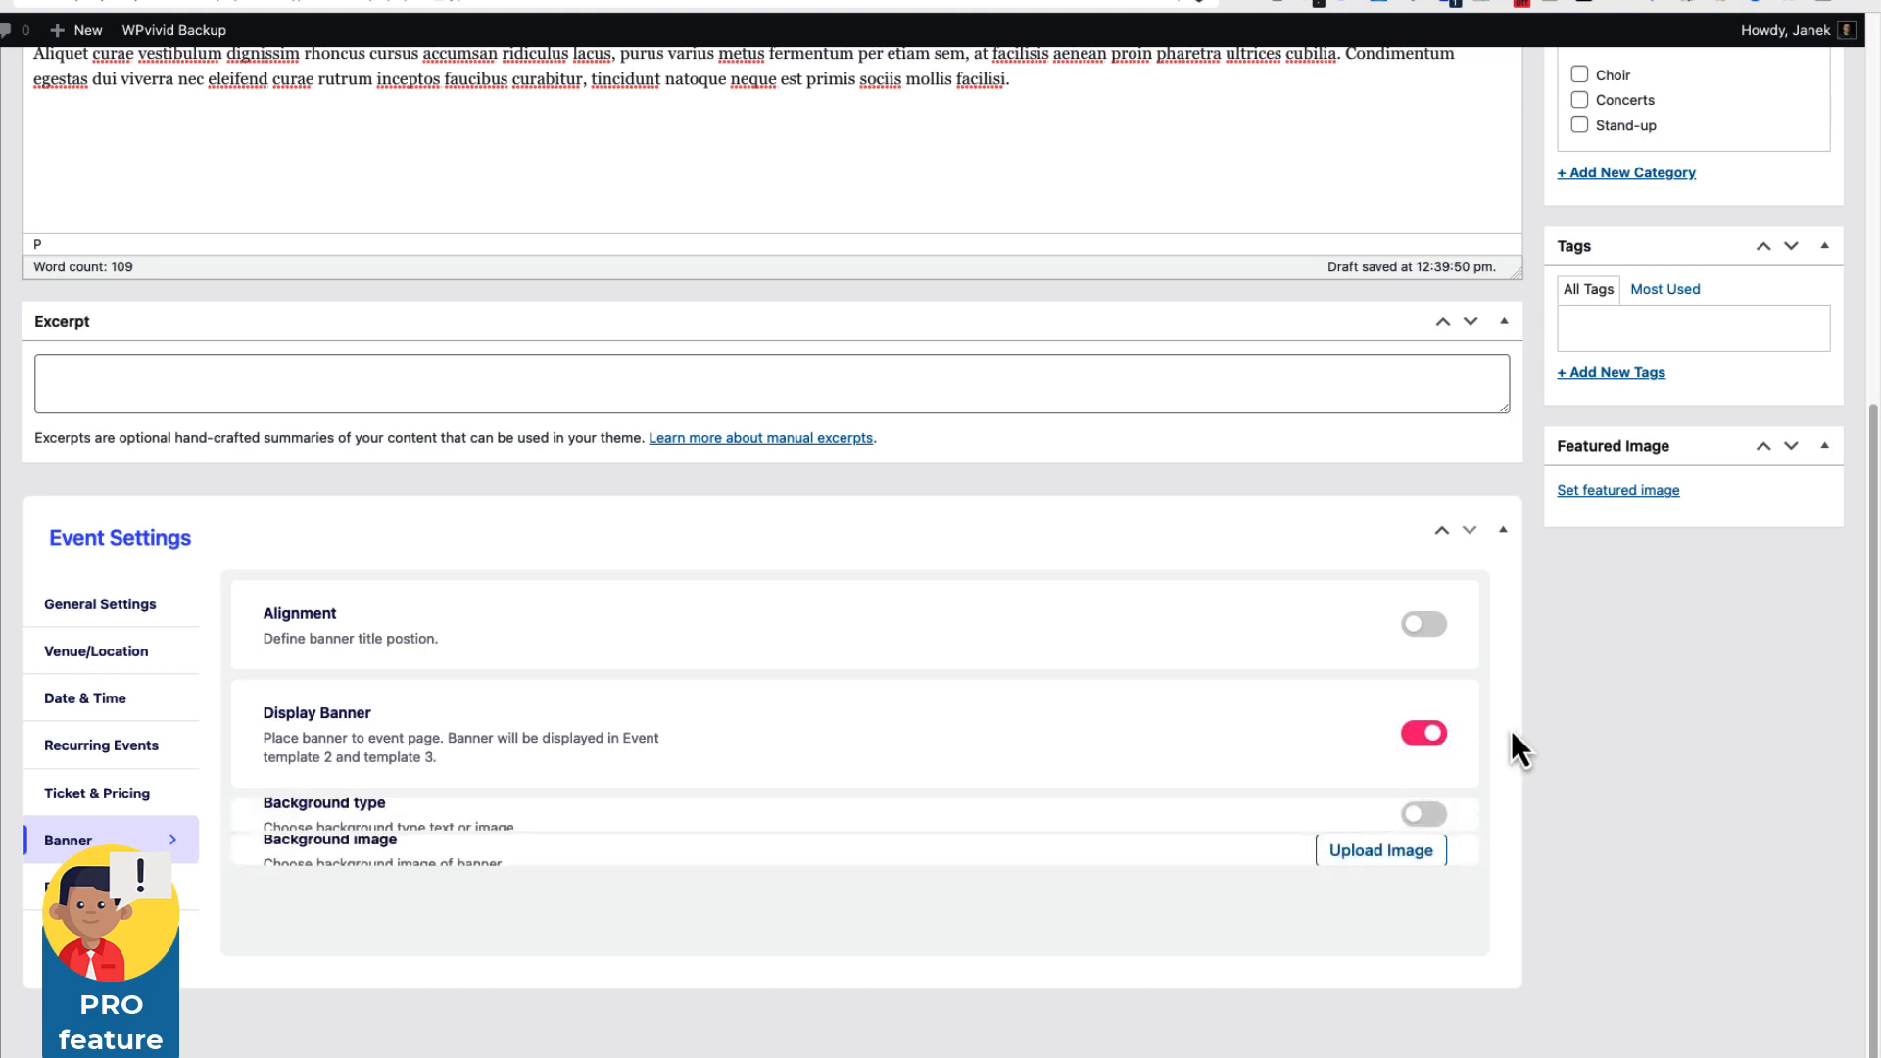
pyautogui.scroll(-3, 476, 810)
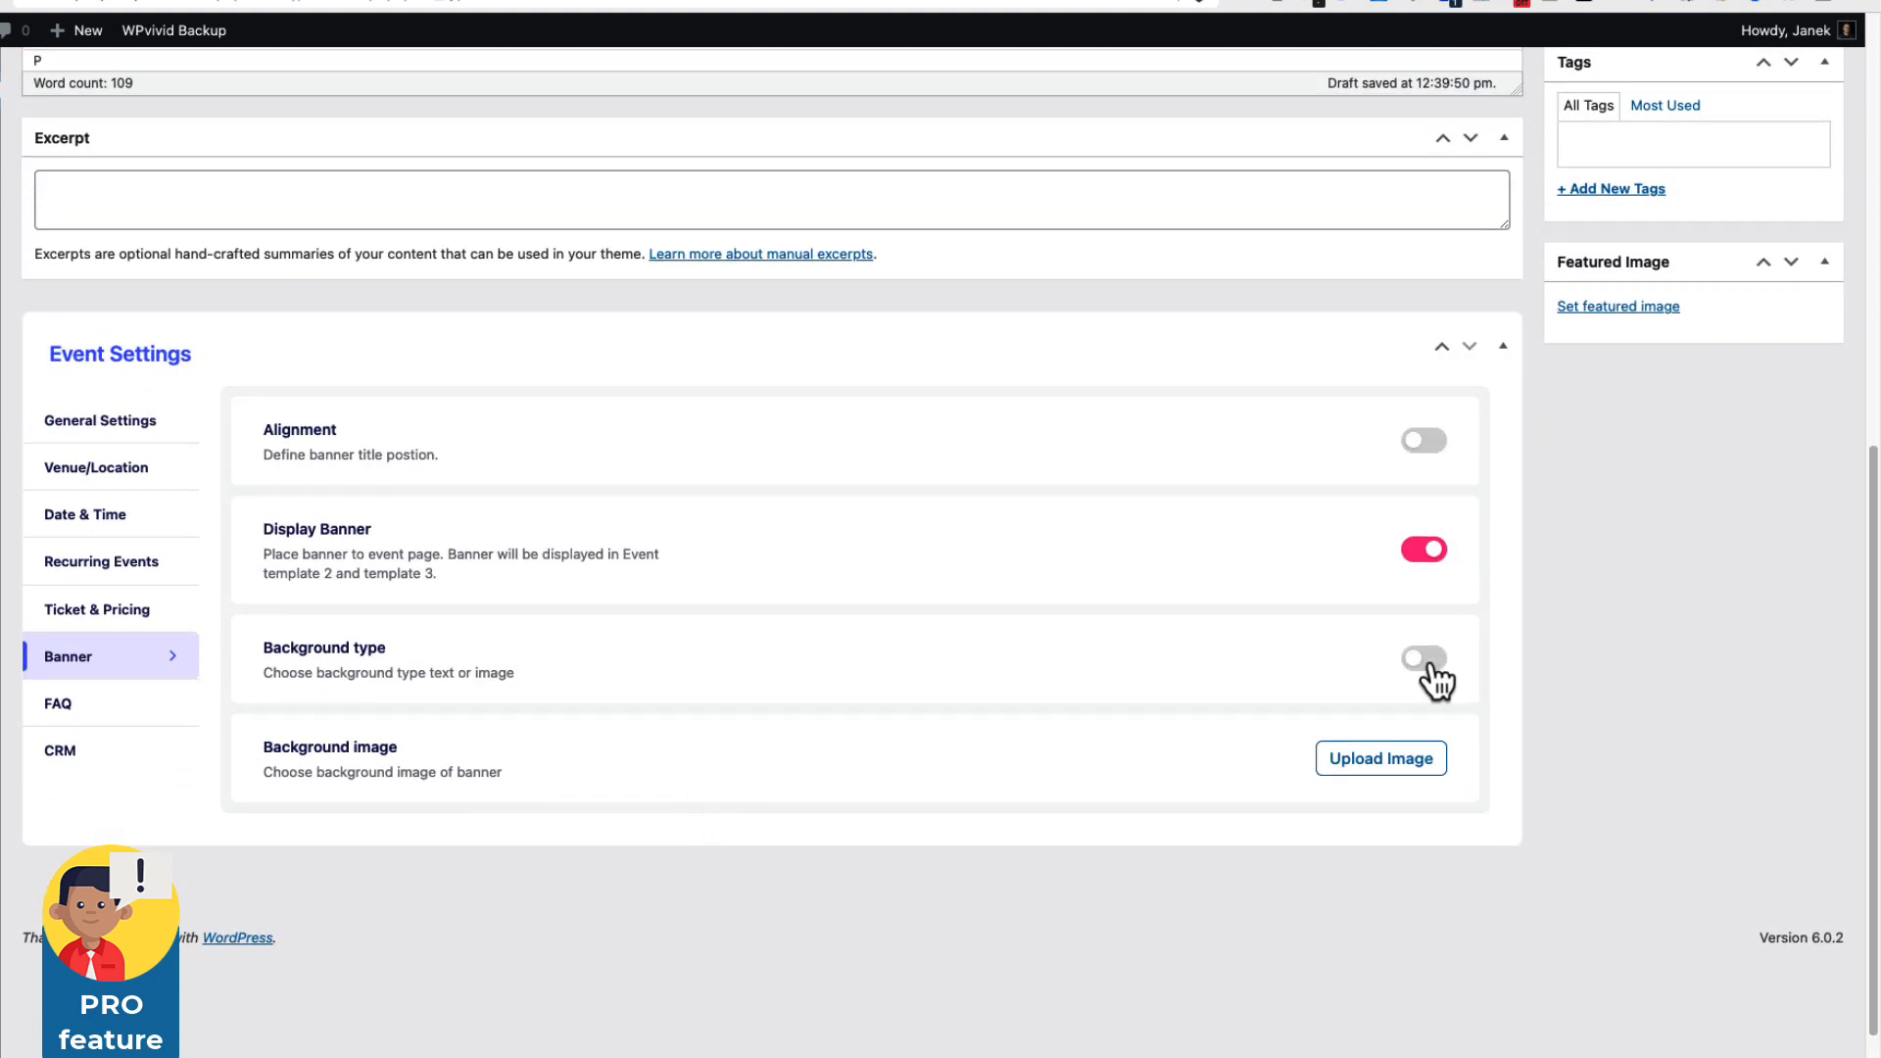
pyautogui.click(1358, 782)
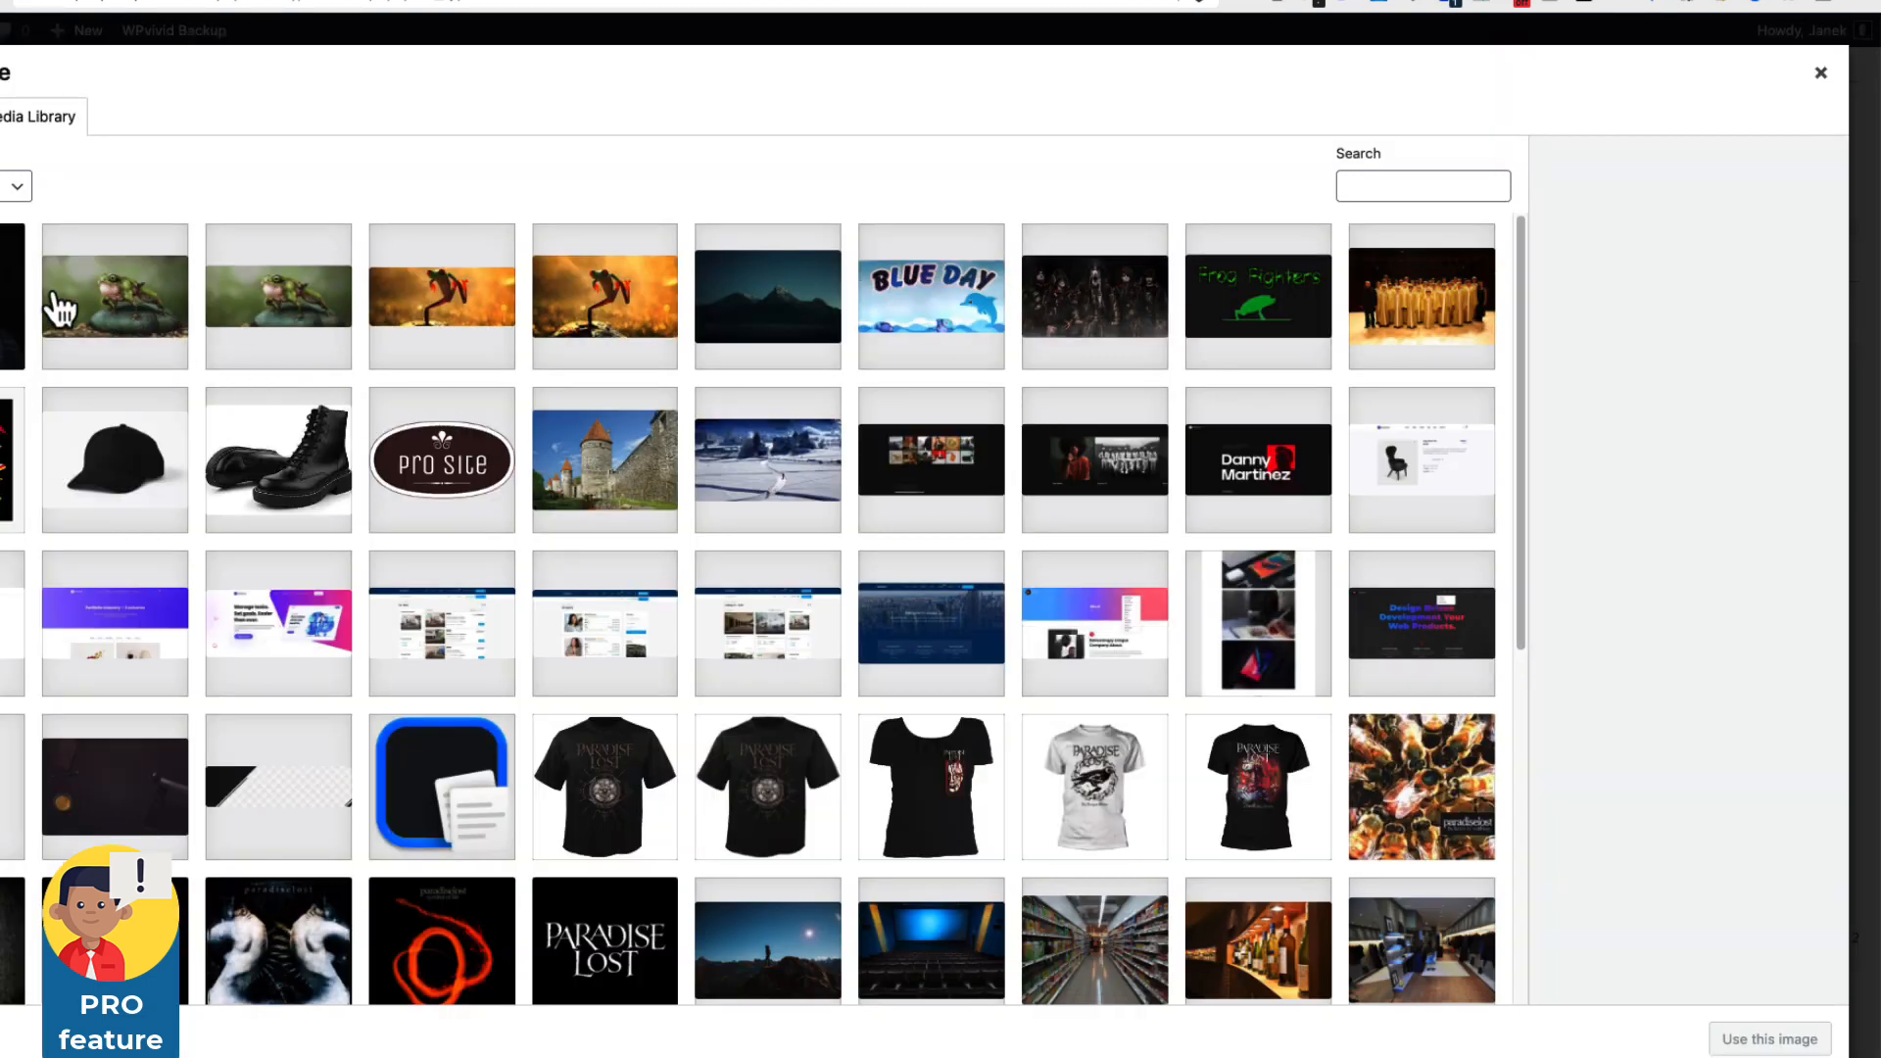
pyautogui.click(769, 295)
pyautogui.click(1769, 1039)
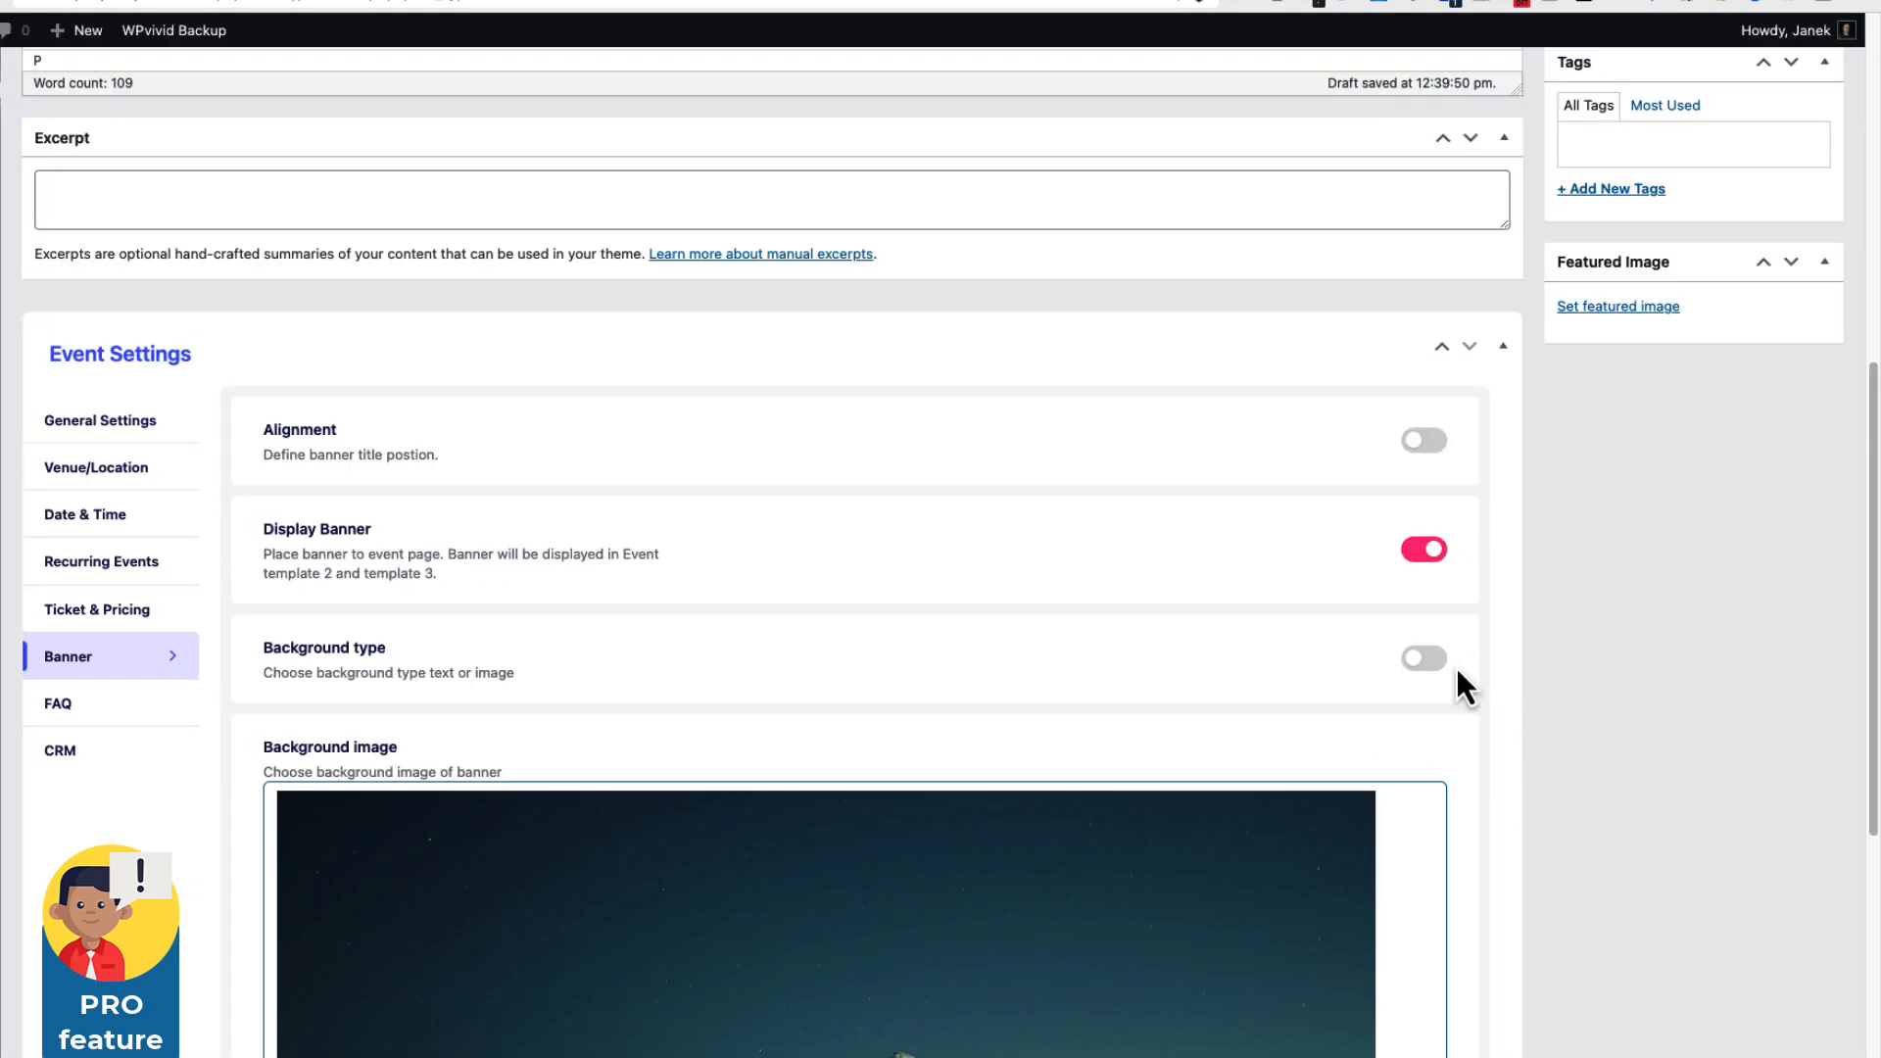
pyautogui.scroll(-5, 1455, 667)
pyautogui.scroll(5, 1456, 667)
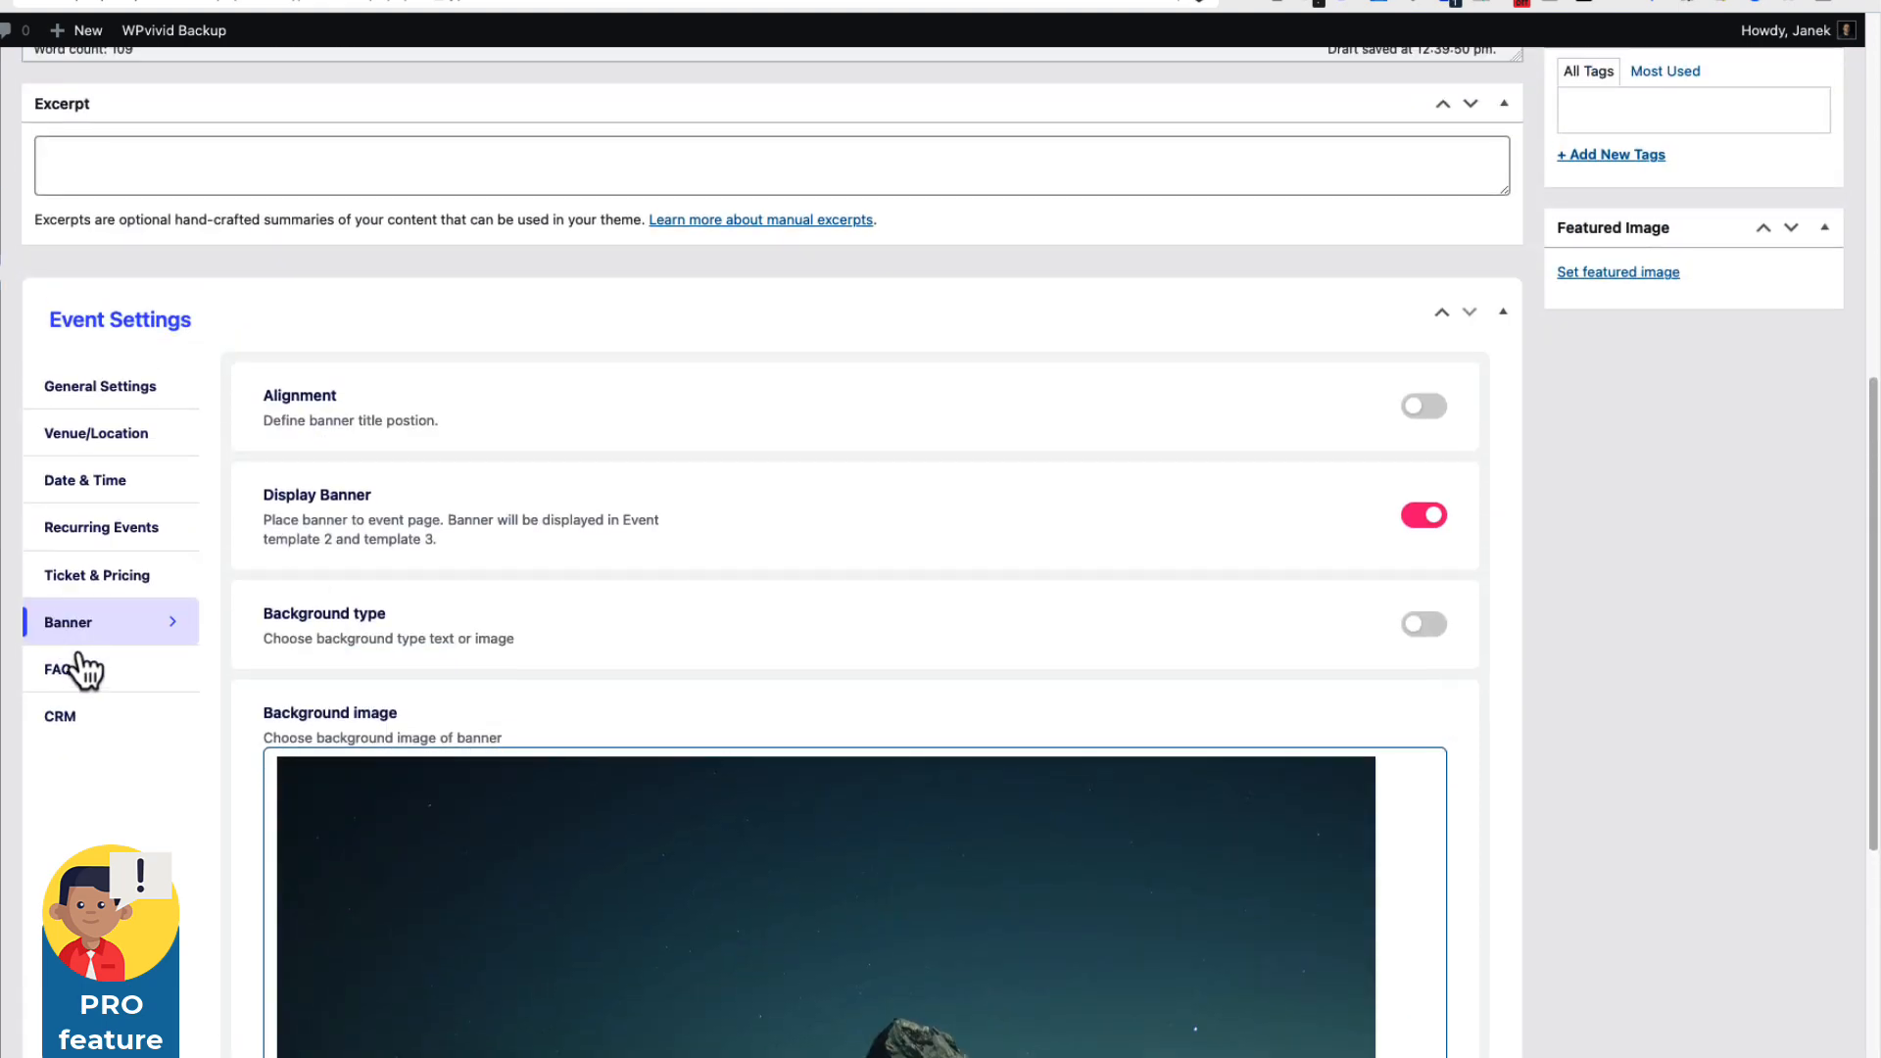
pyautogui.click(84, 676)
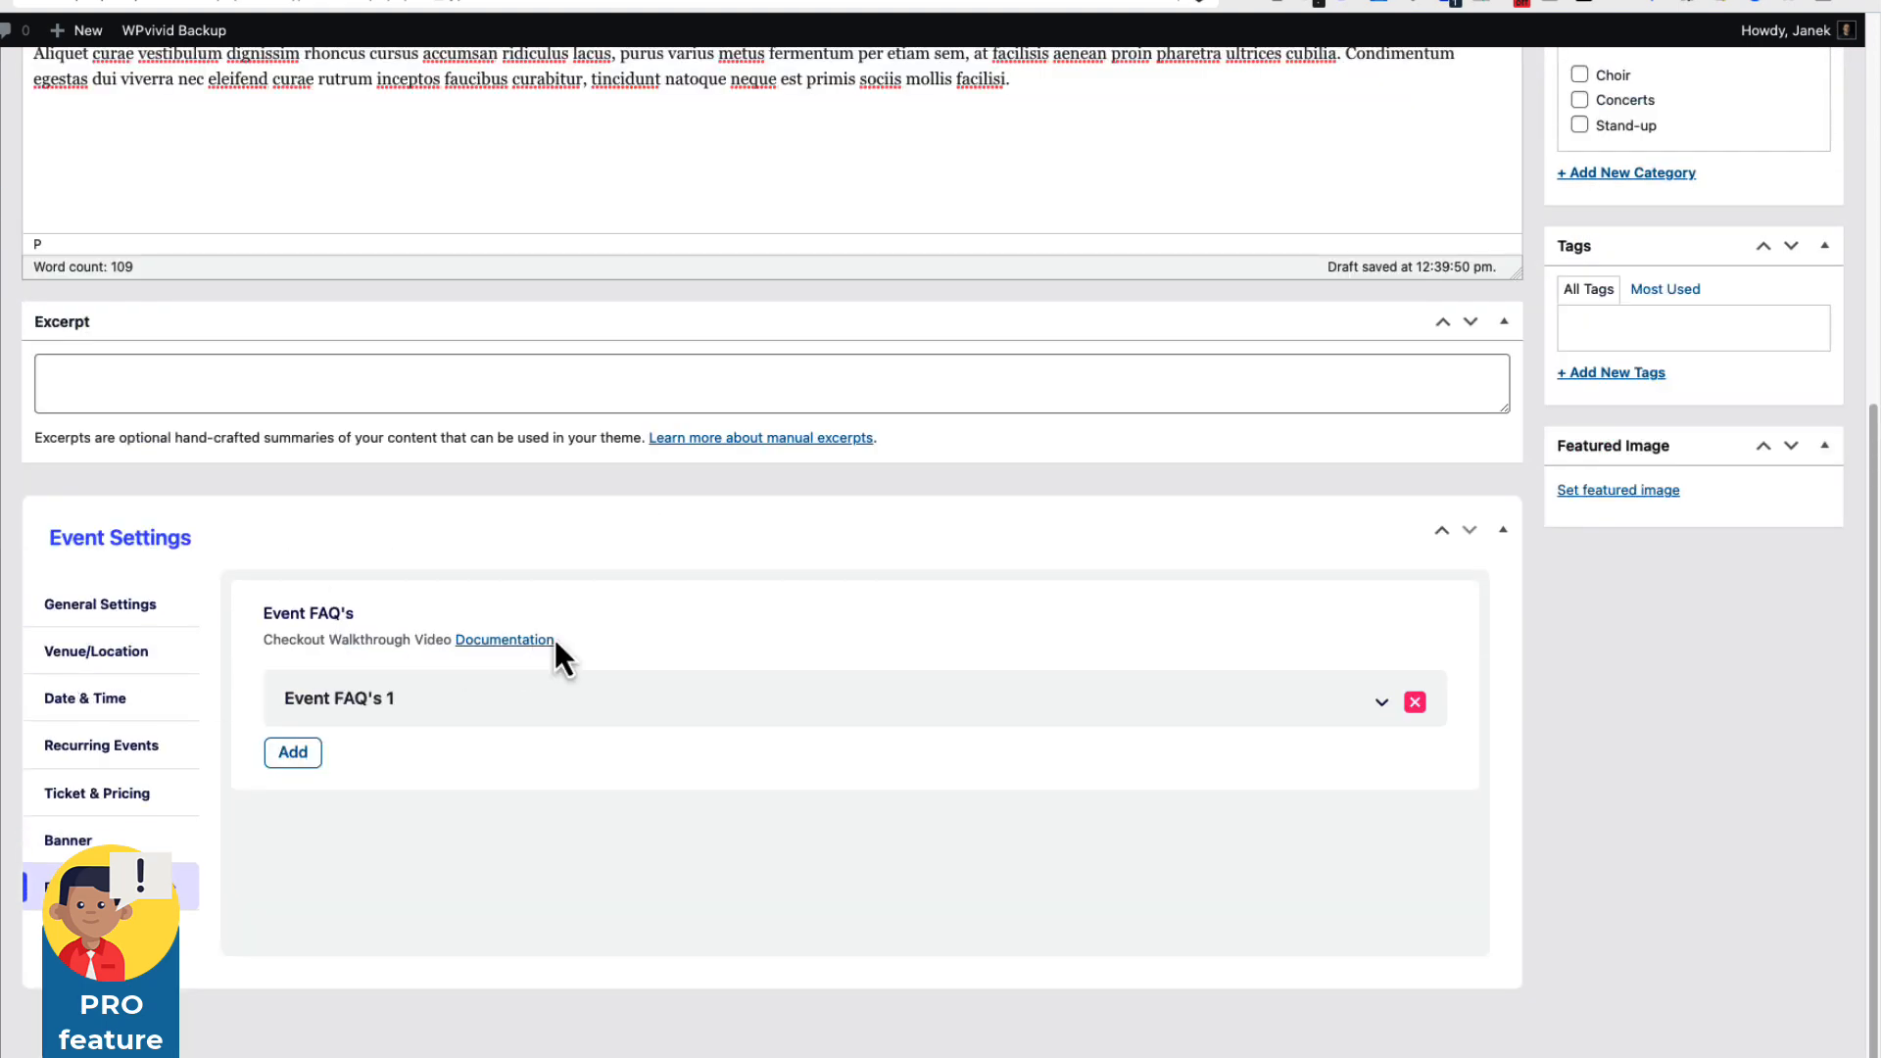
# Answer the FAQs 'Can I take guns with me?' and 'Can I sell weed?' with 'No'.
pyautogui.click(1379, 707)
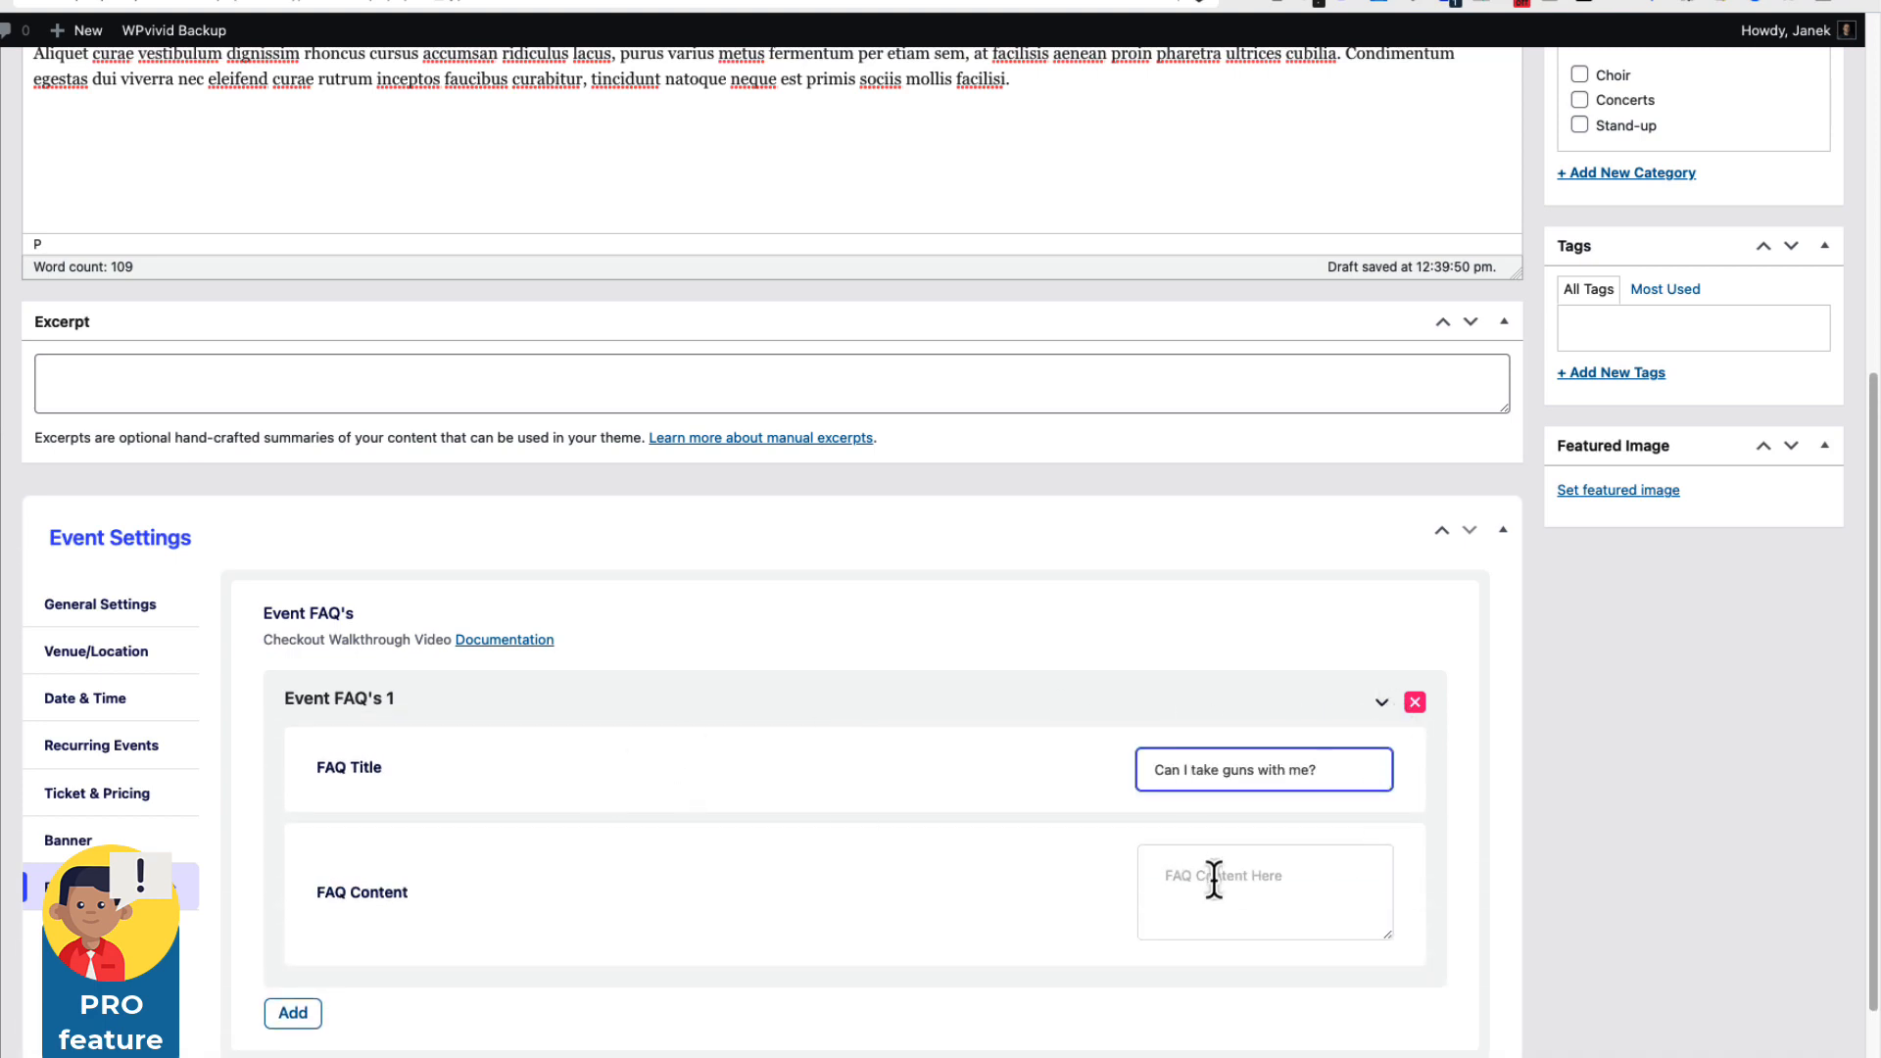
pyautogui.click(1216, 874)
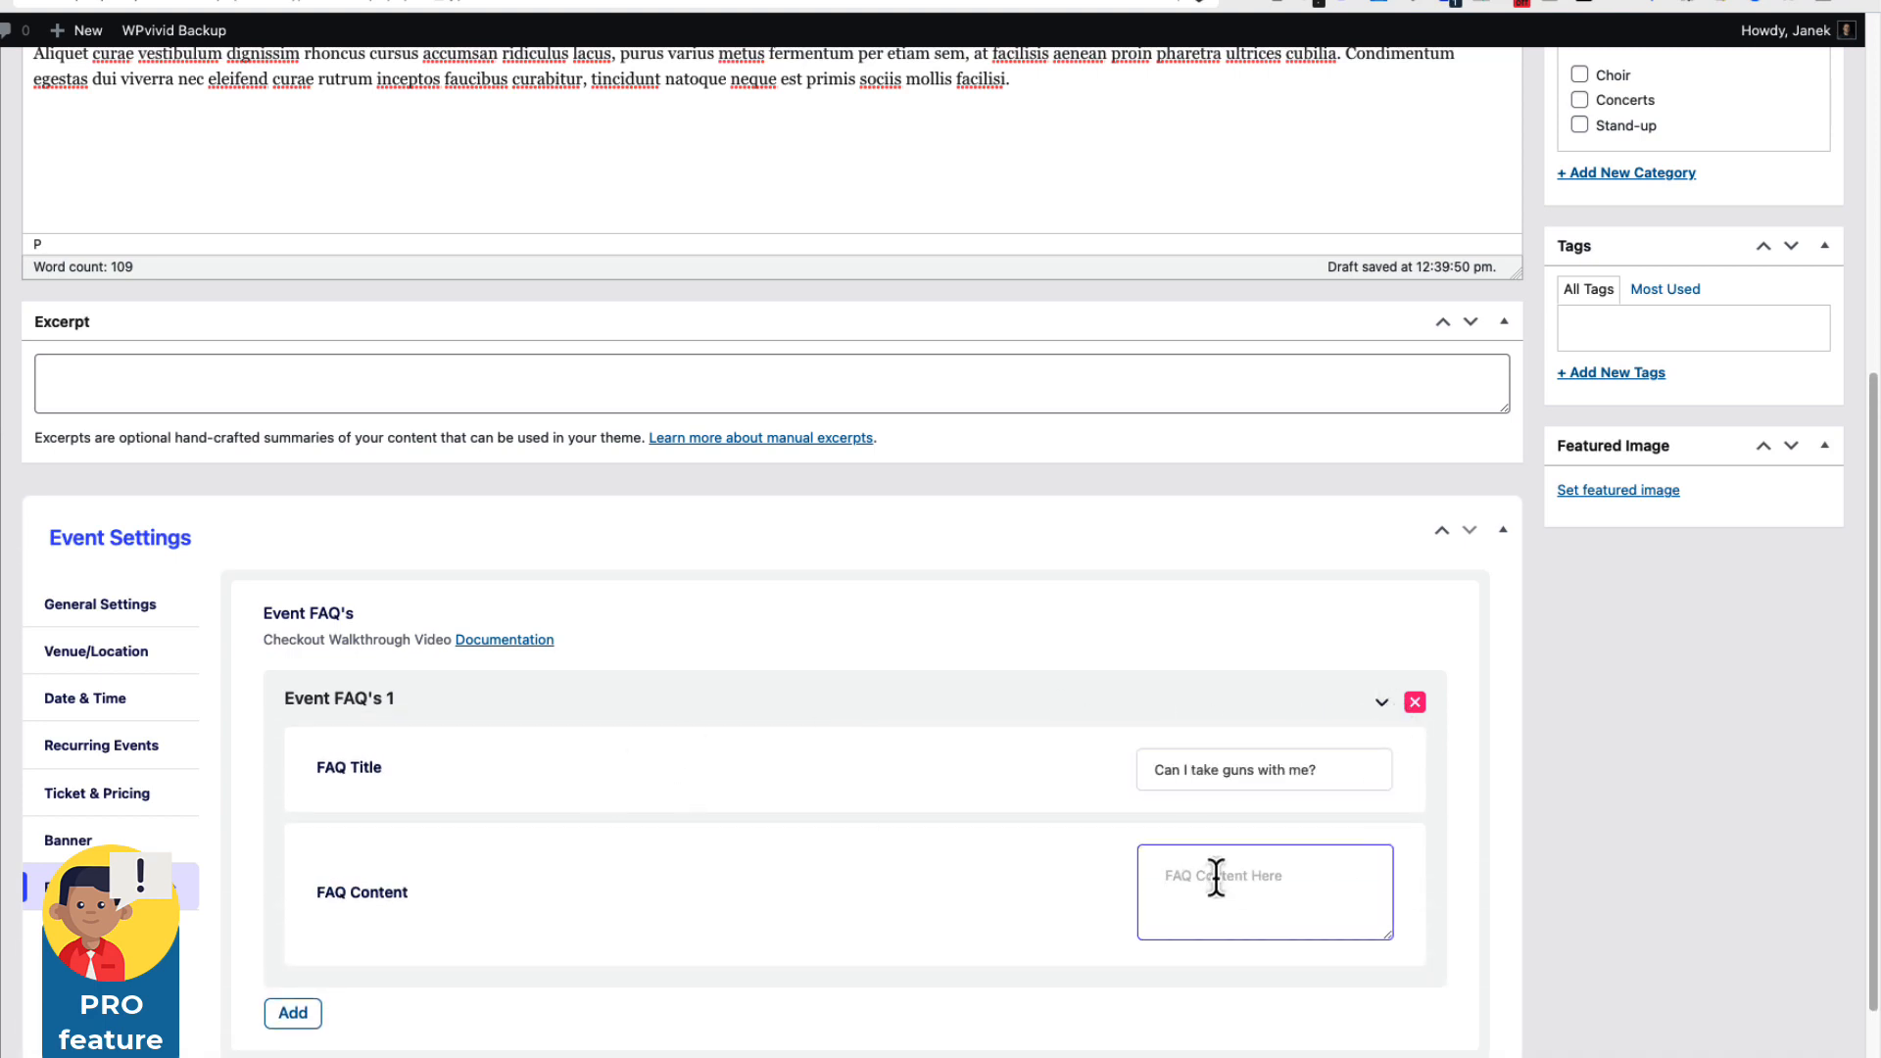
pyautogui.write('N')
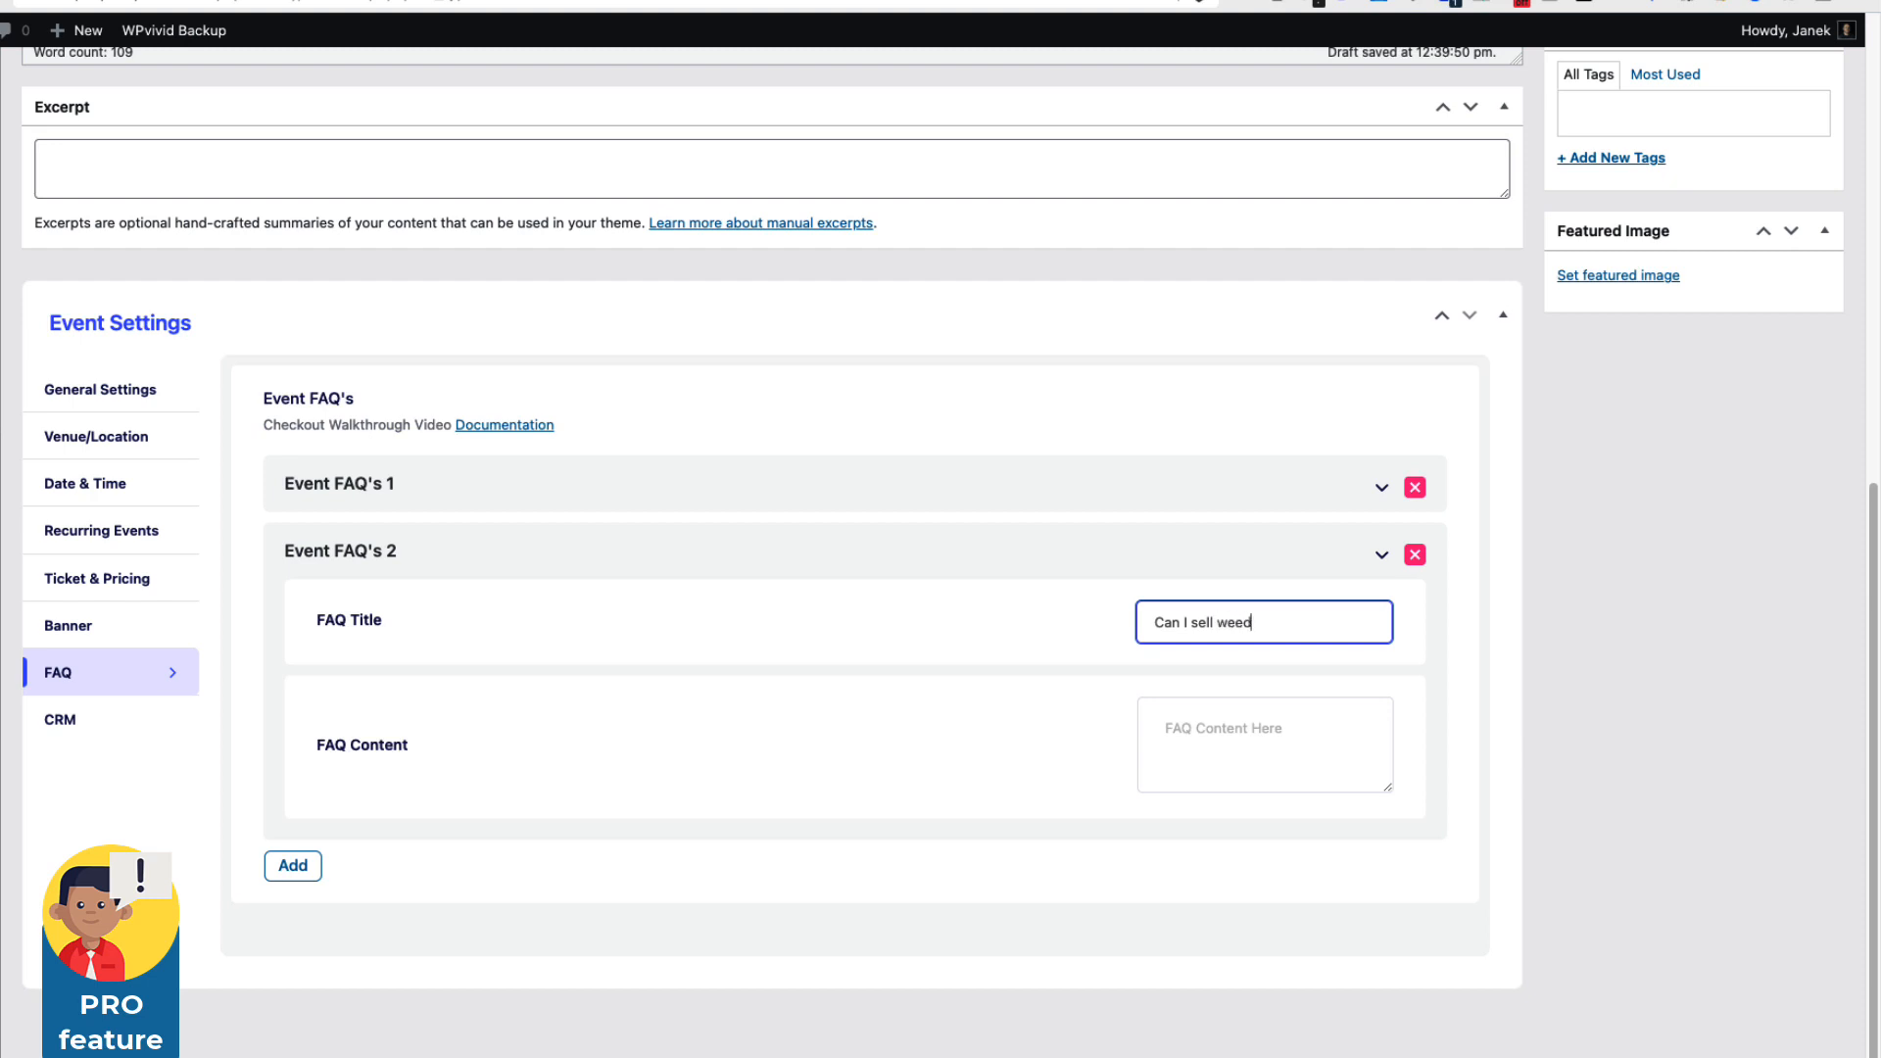
pyautogui.press('Tab')
pyautogui.write('No')
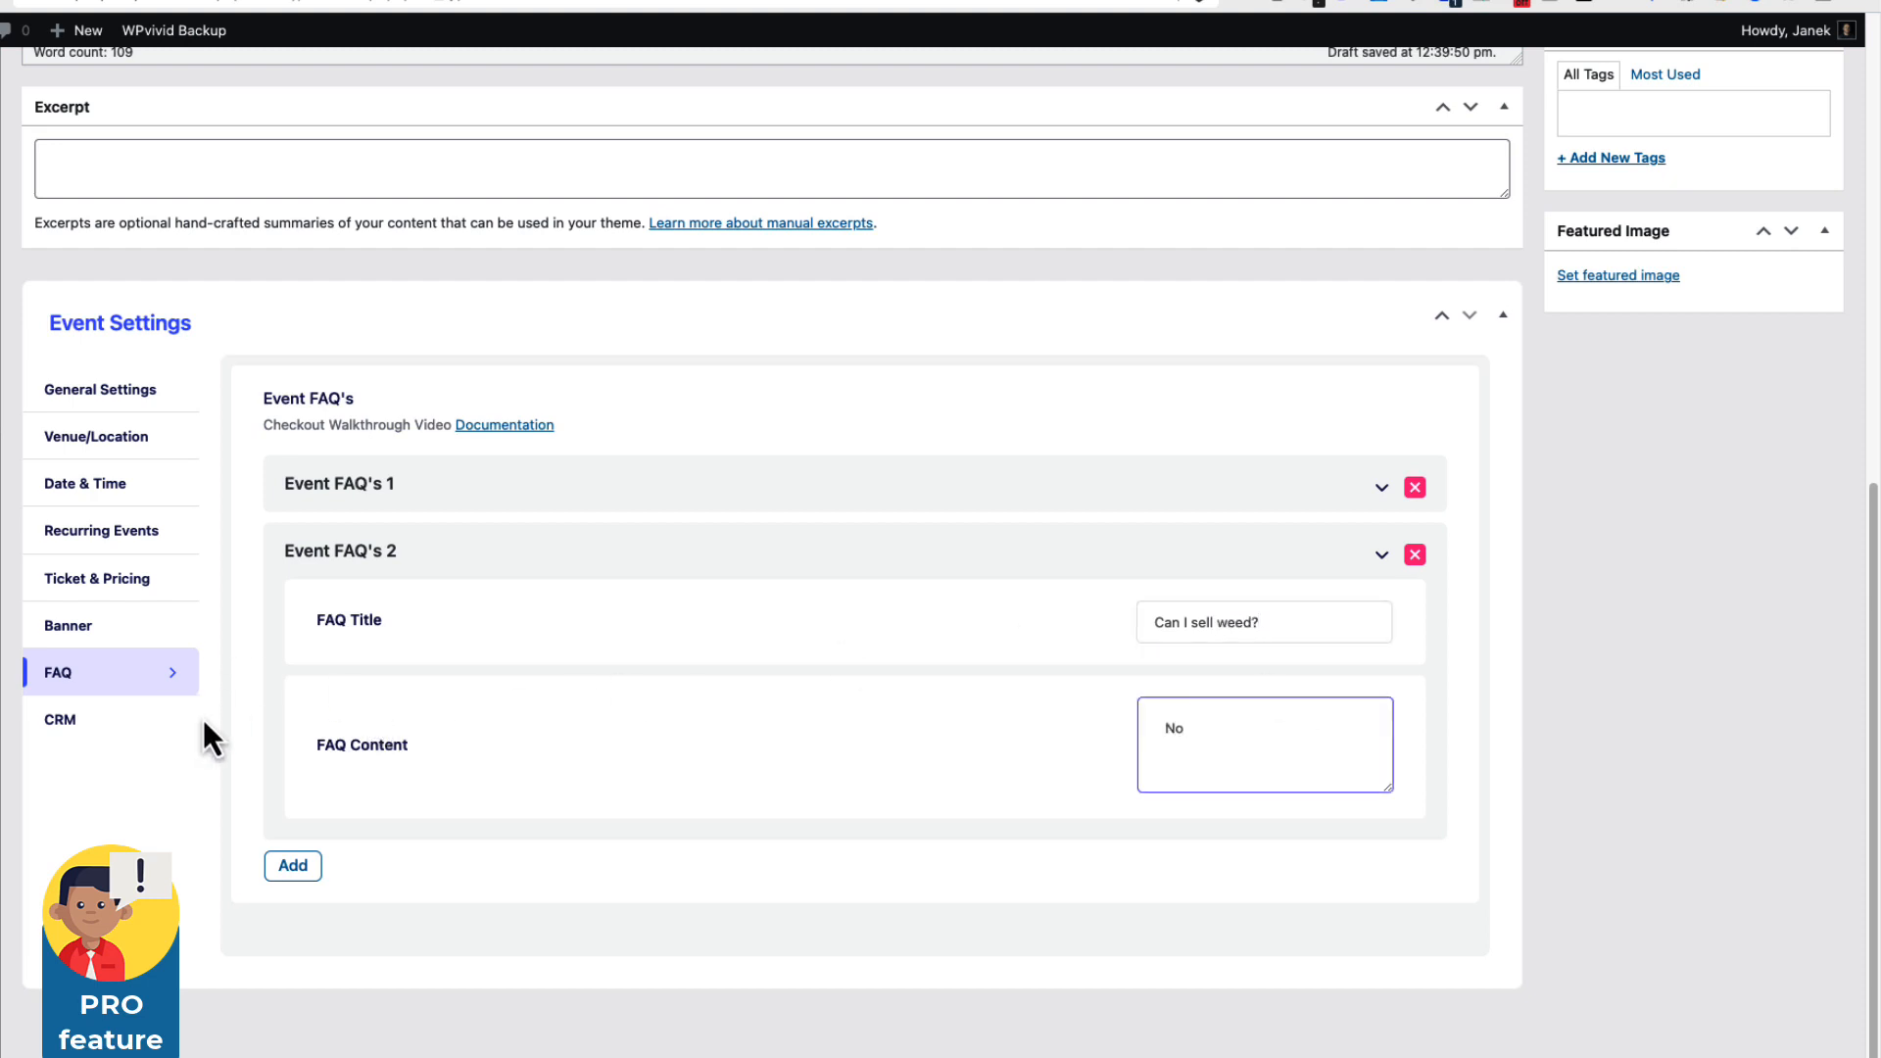
# Toggle the event's Fluent CRM integration on and then back off.
pyautogui.click(79, 722)
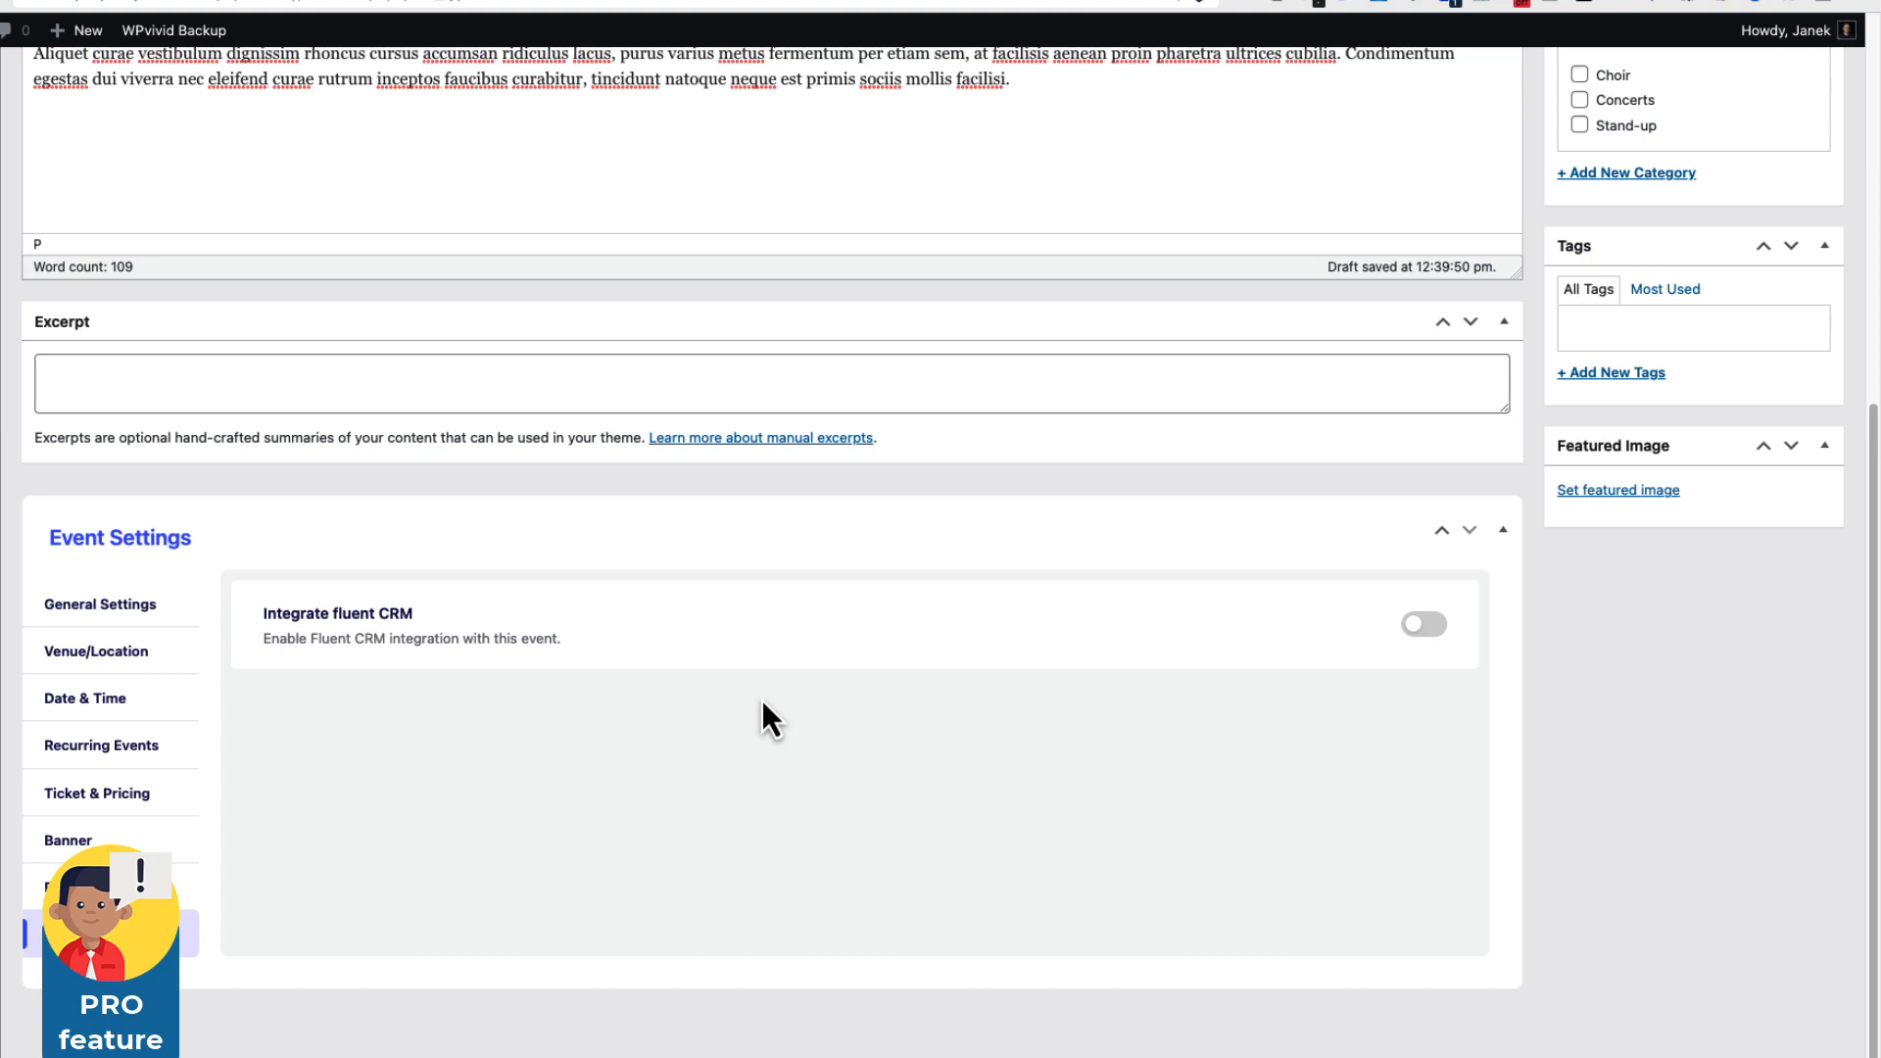
pyautogui.click(1420, 627)
pyautogui.click(1420, 627)
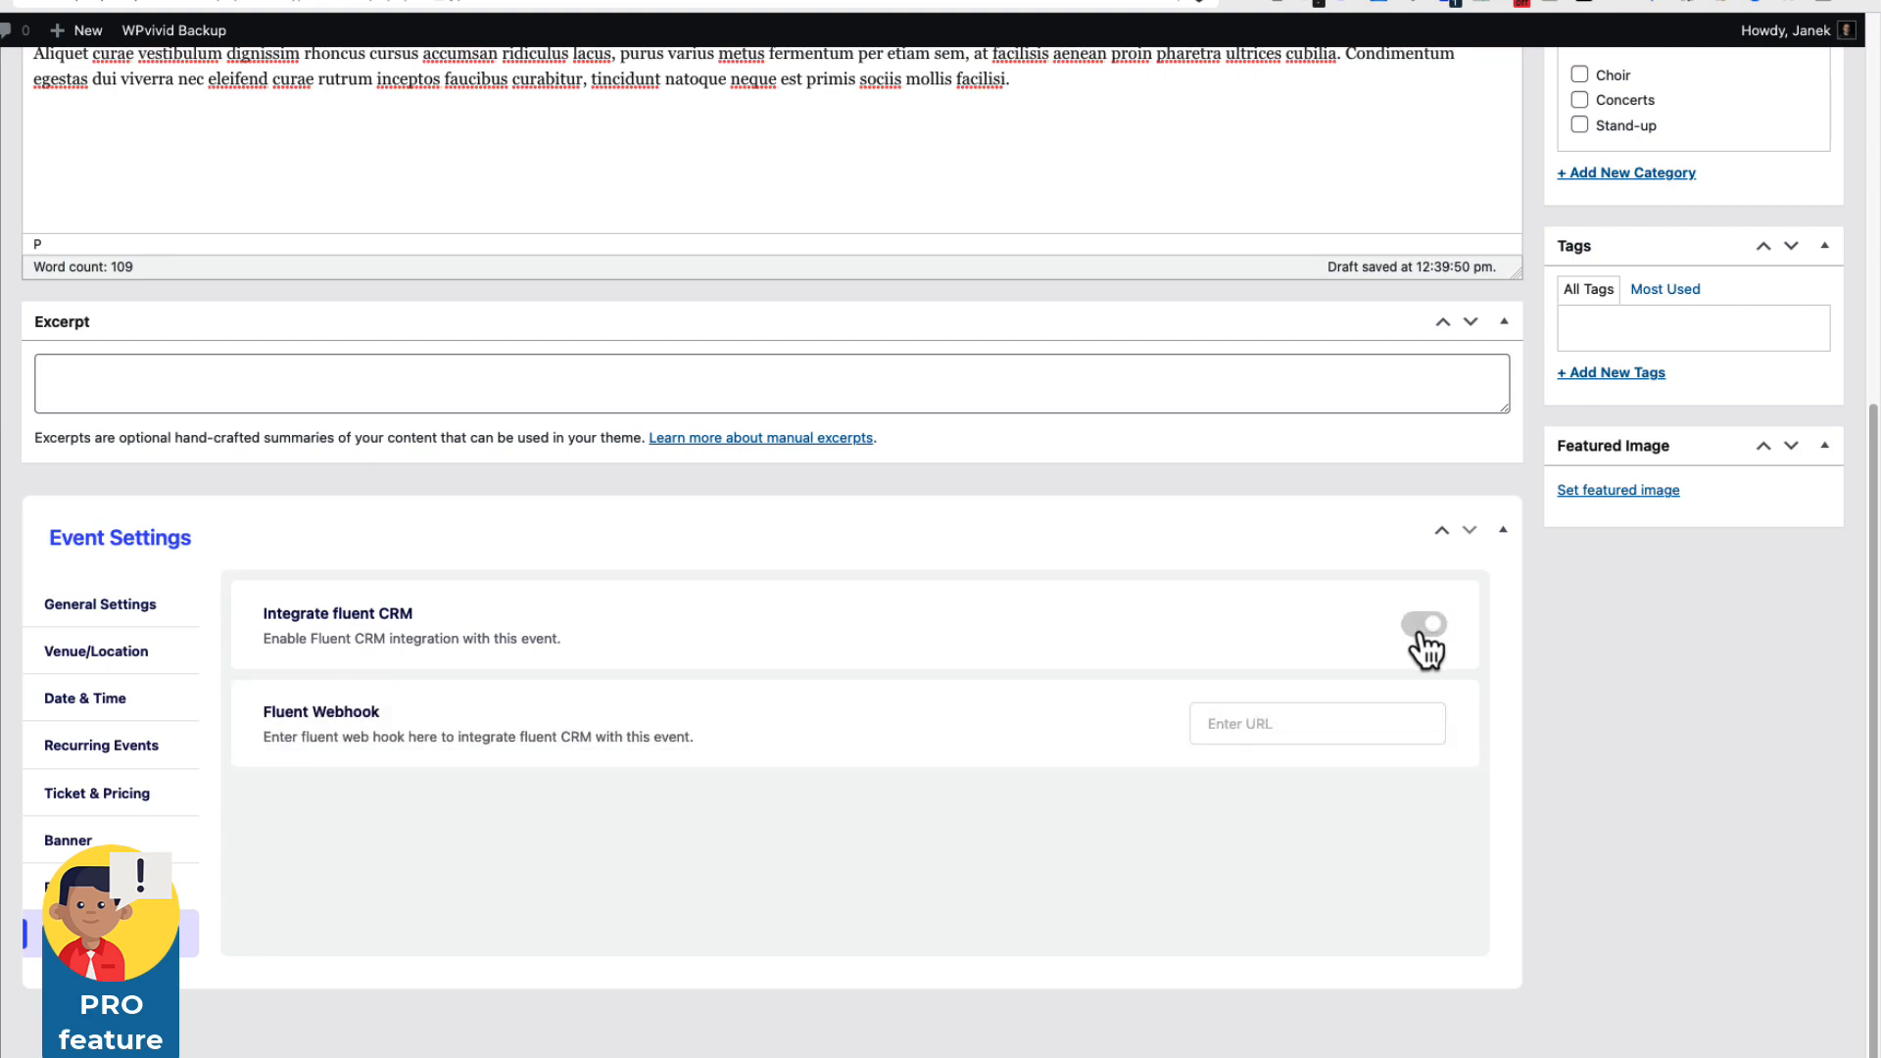
pyautogui.scroll(5, 1650, 699)
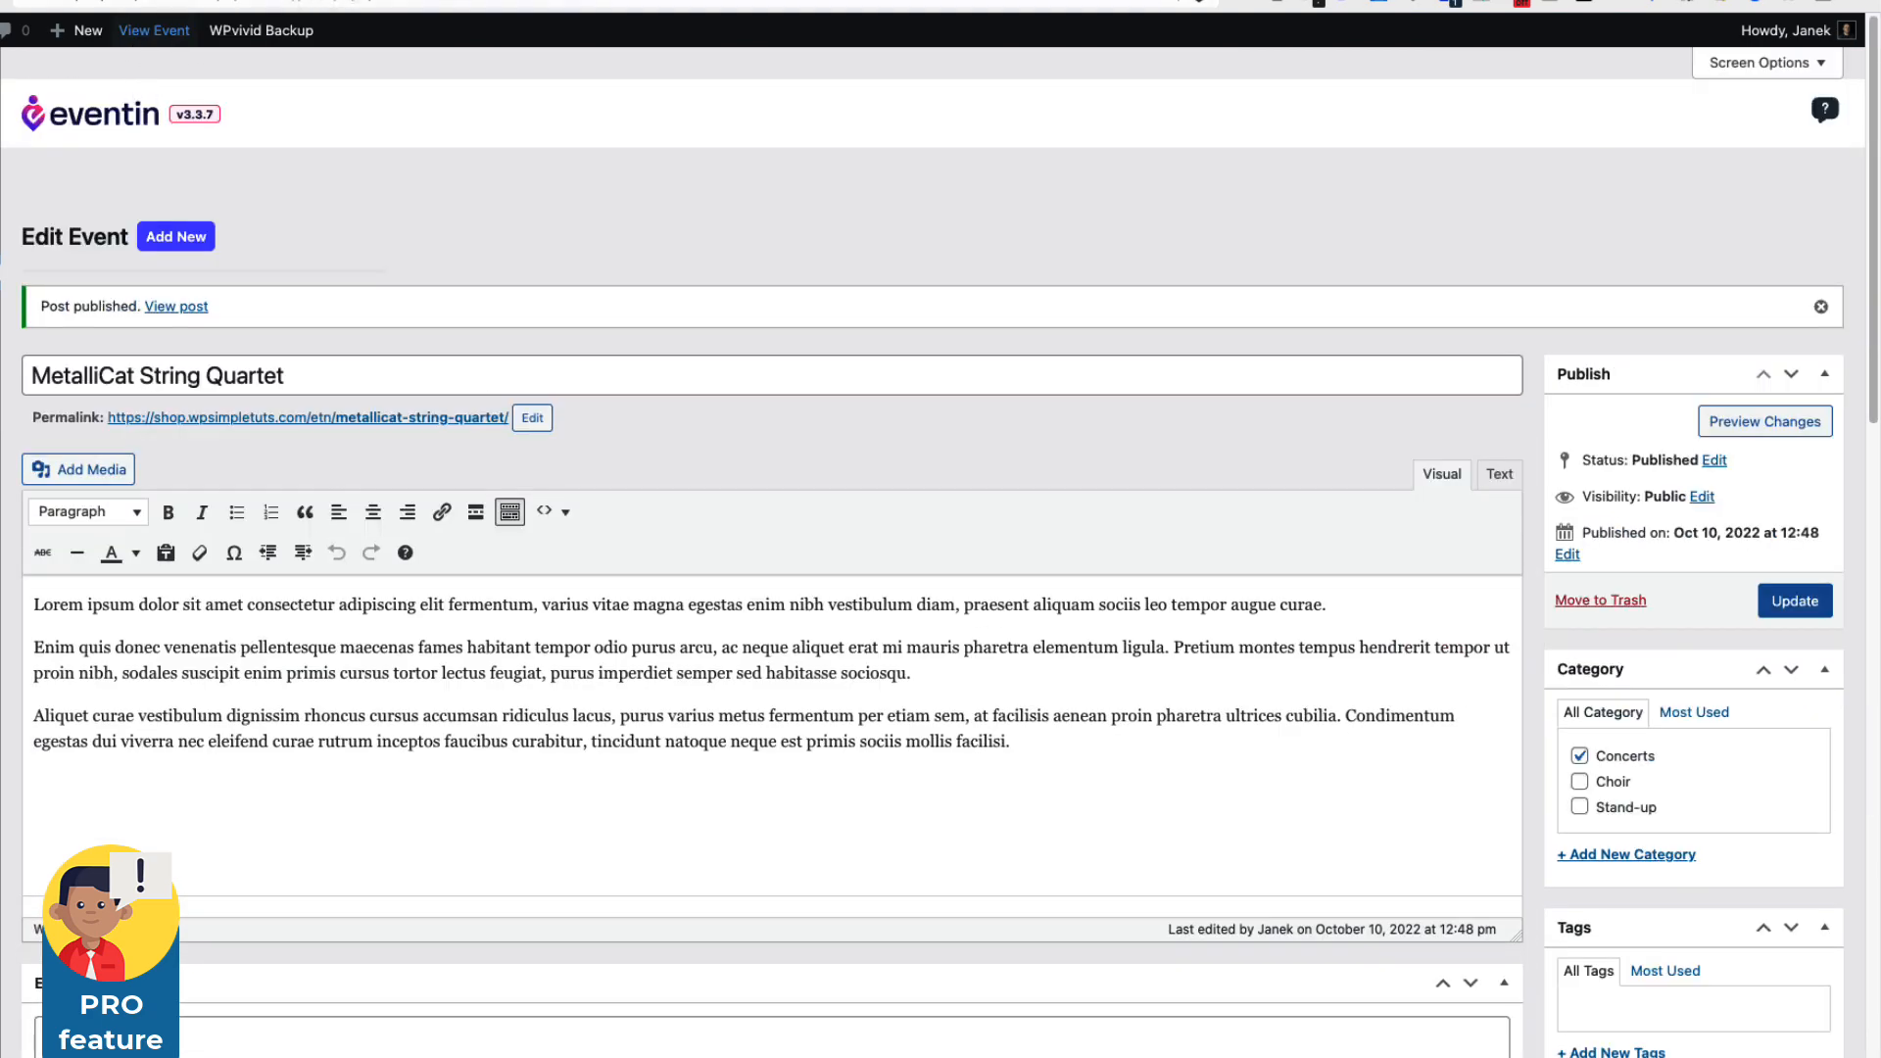
pyautogui.click(142, 31)
pyautogui.scroll(-7, 933, 588)
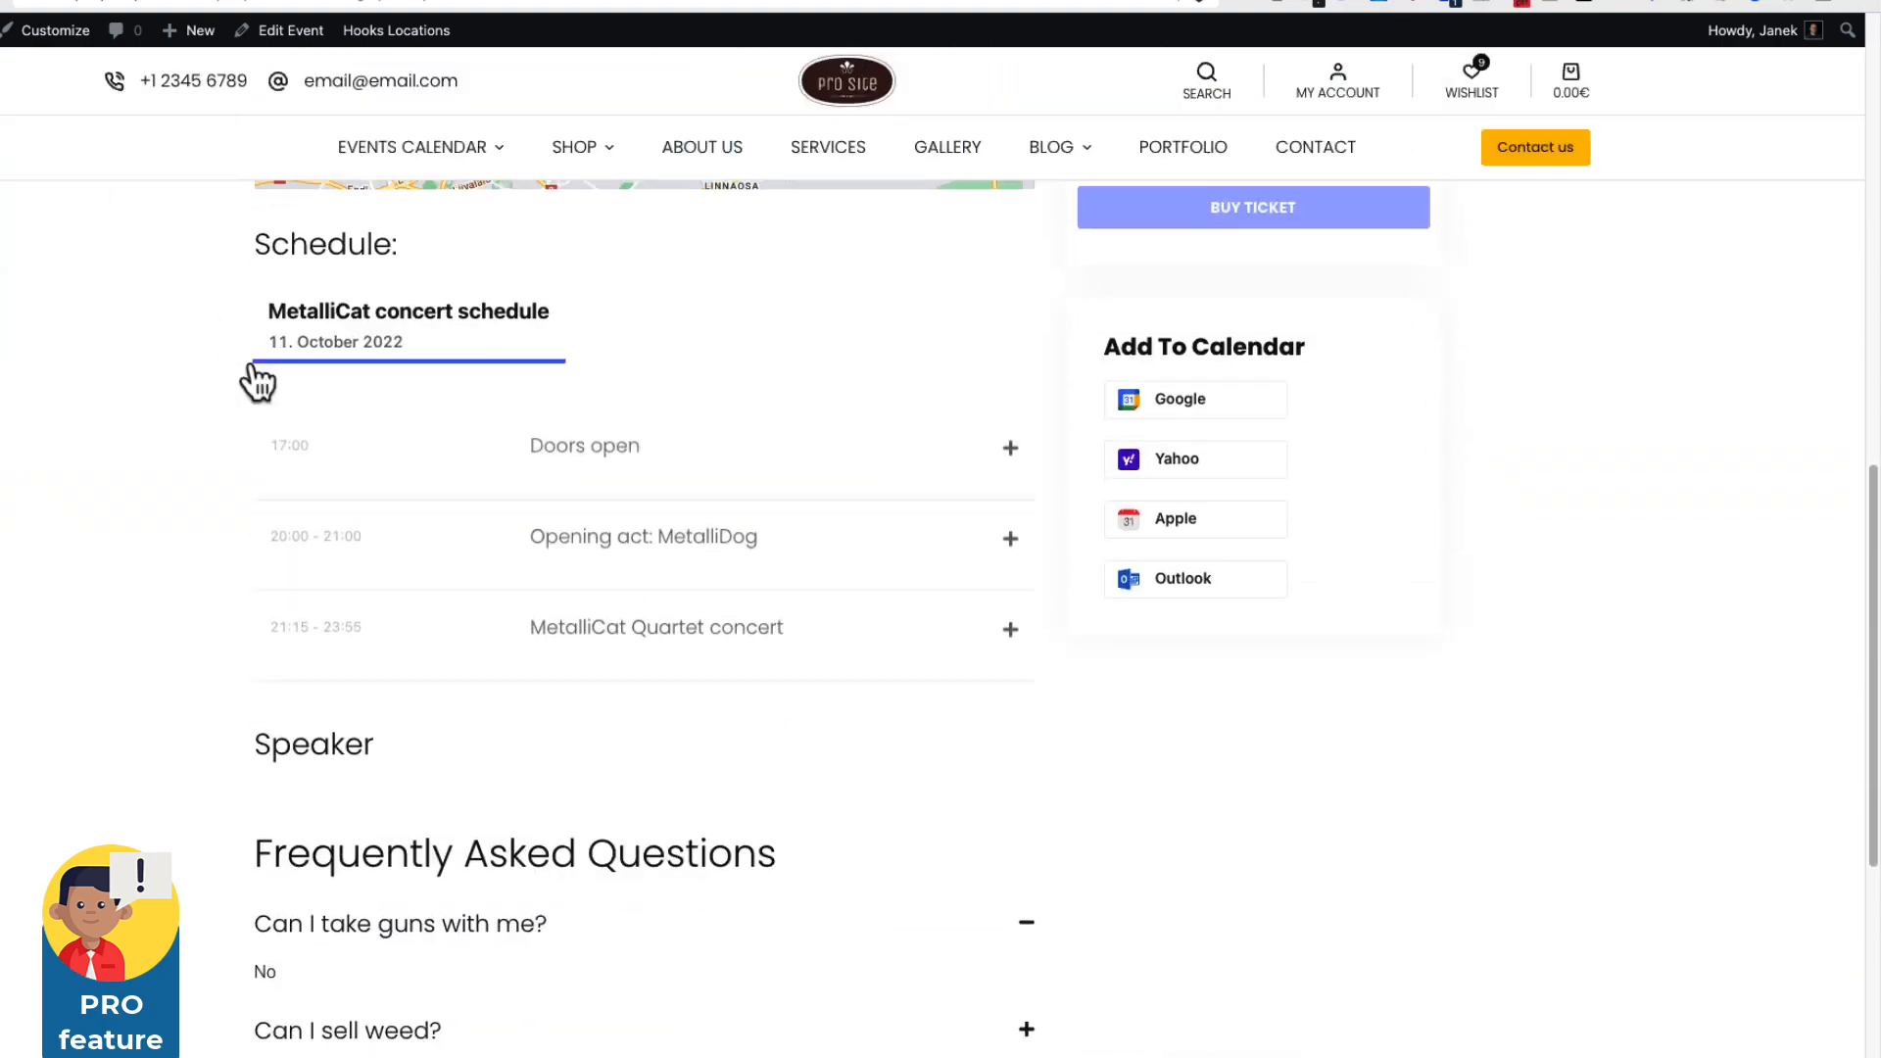
pyautogui.scroll(10, 259, 382)
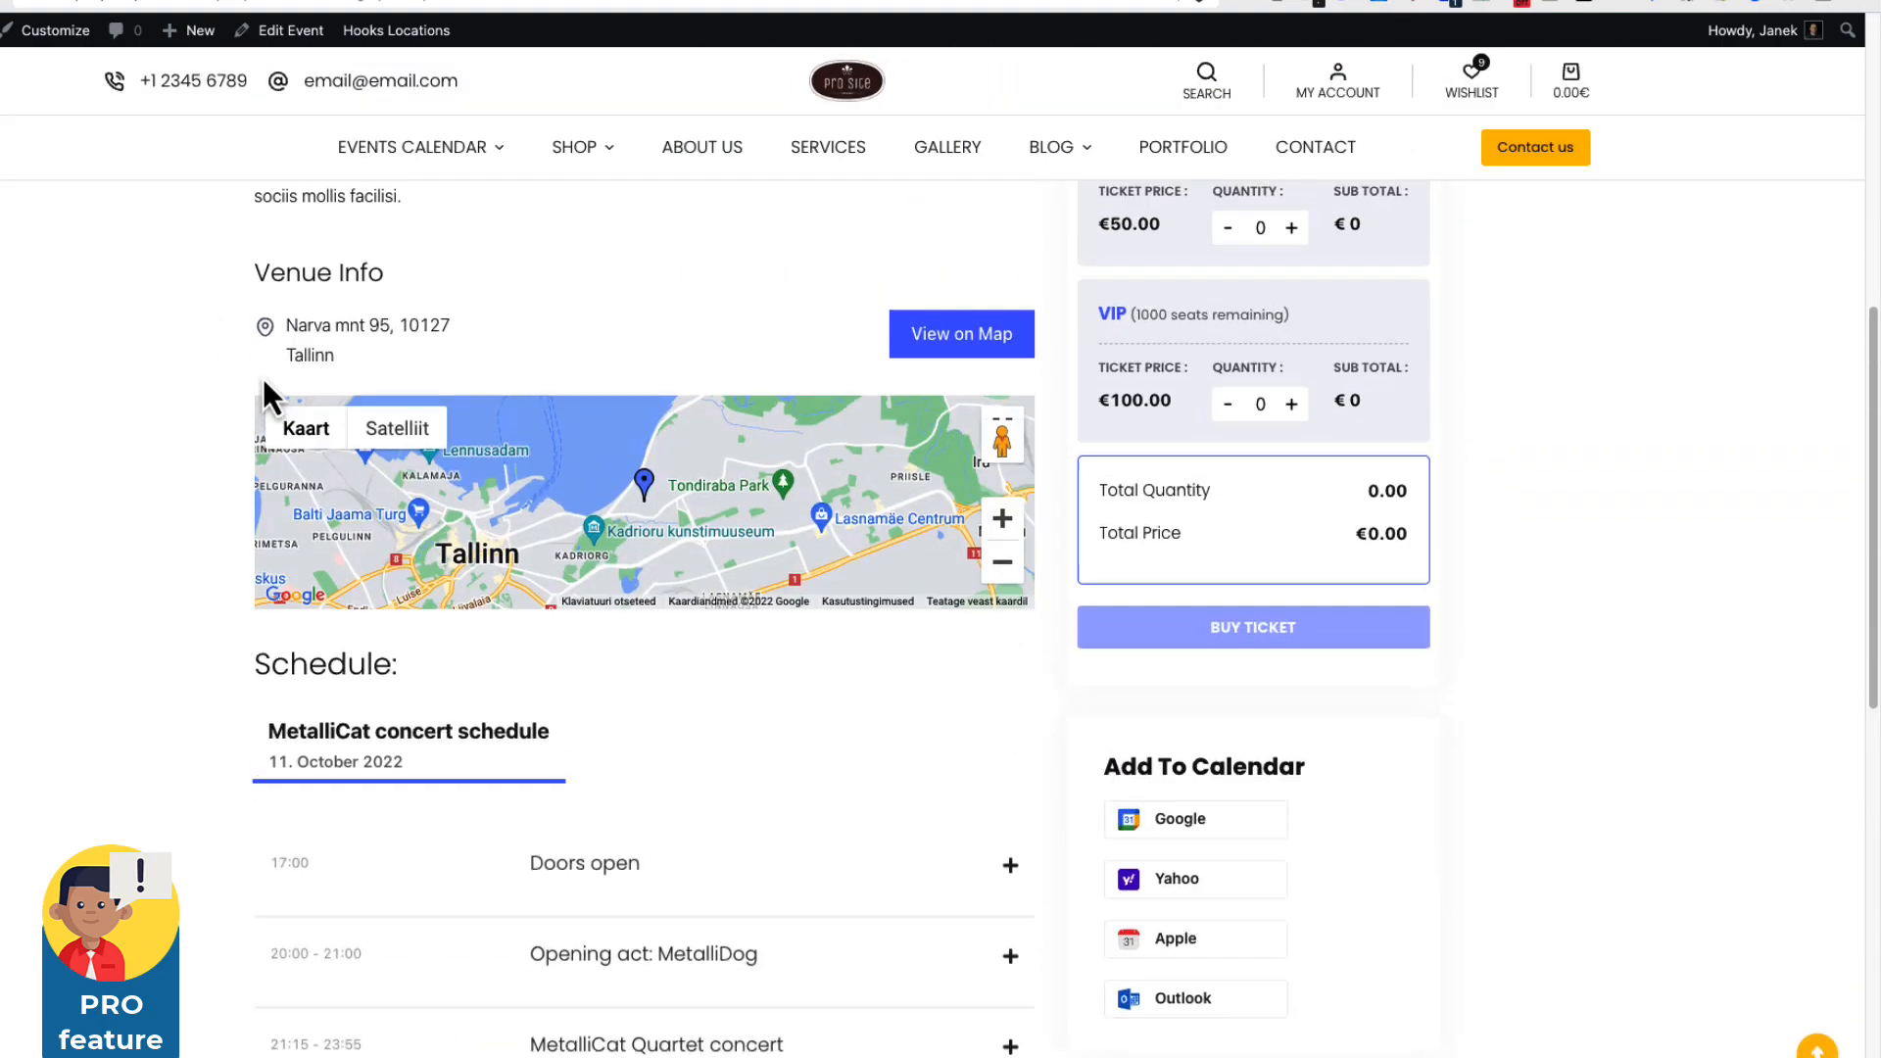
pyautogui.scroll(-6, 263, 378)
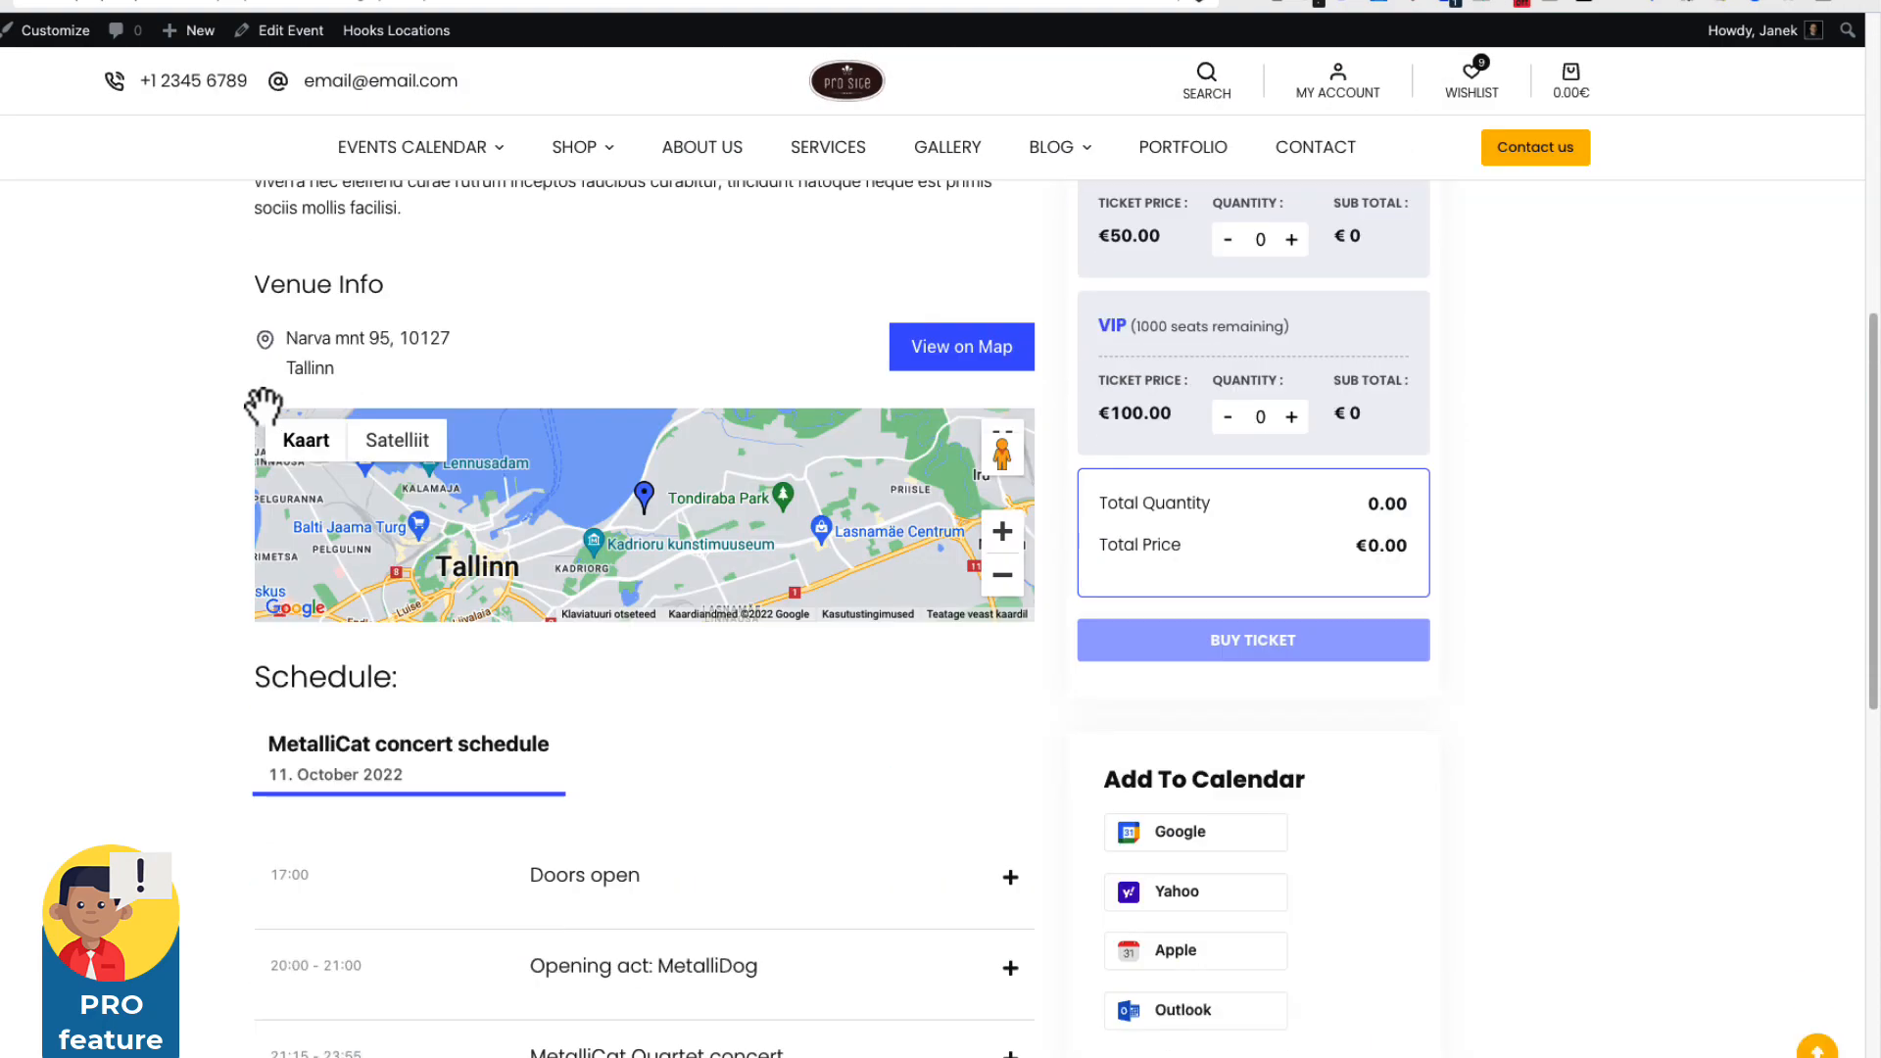
pyautogui.scroll(-3, 97, 447)
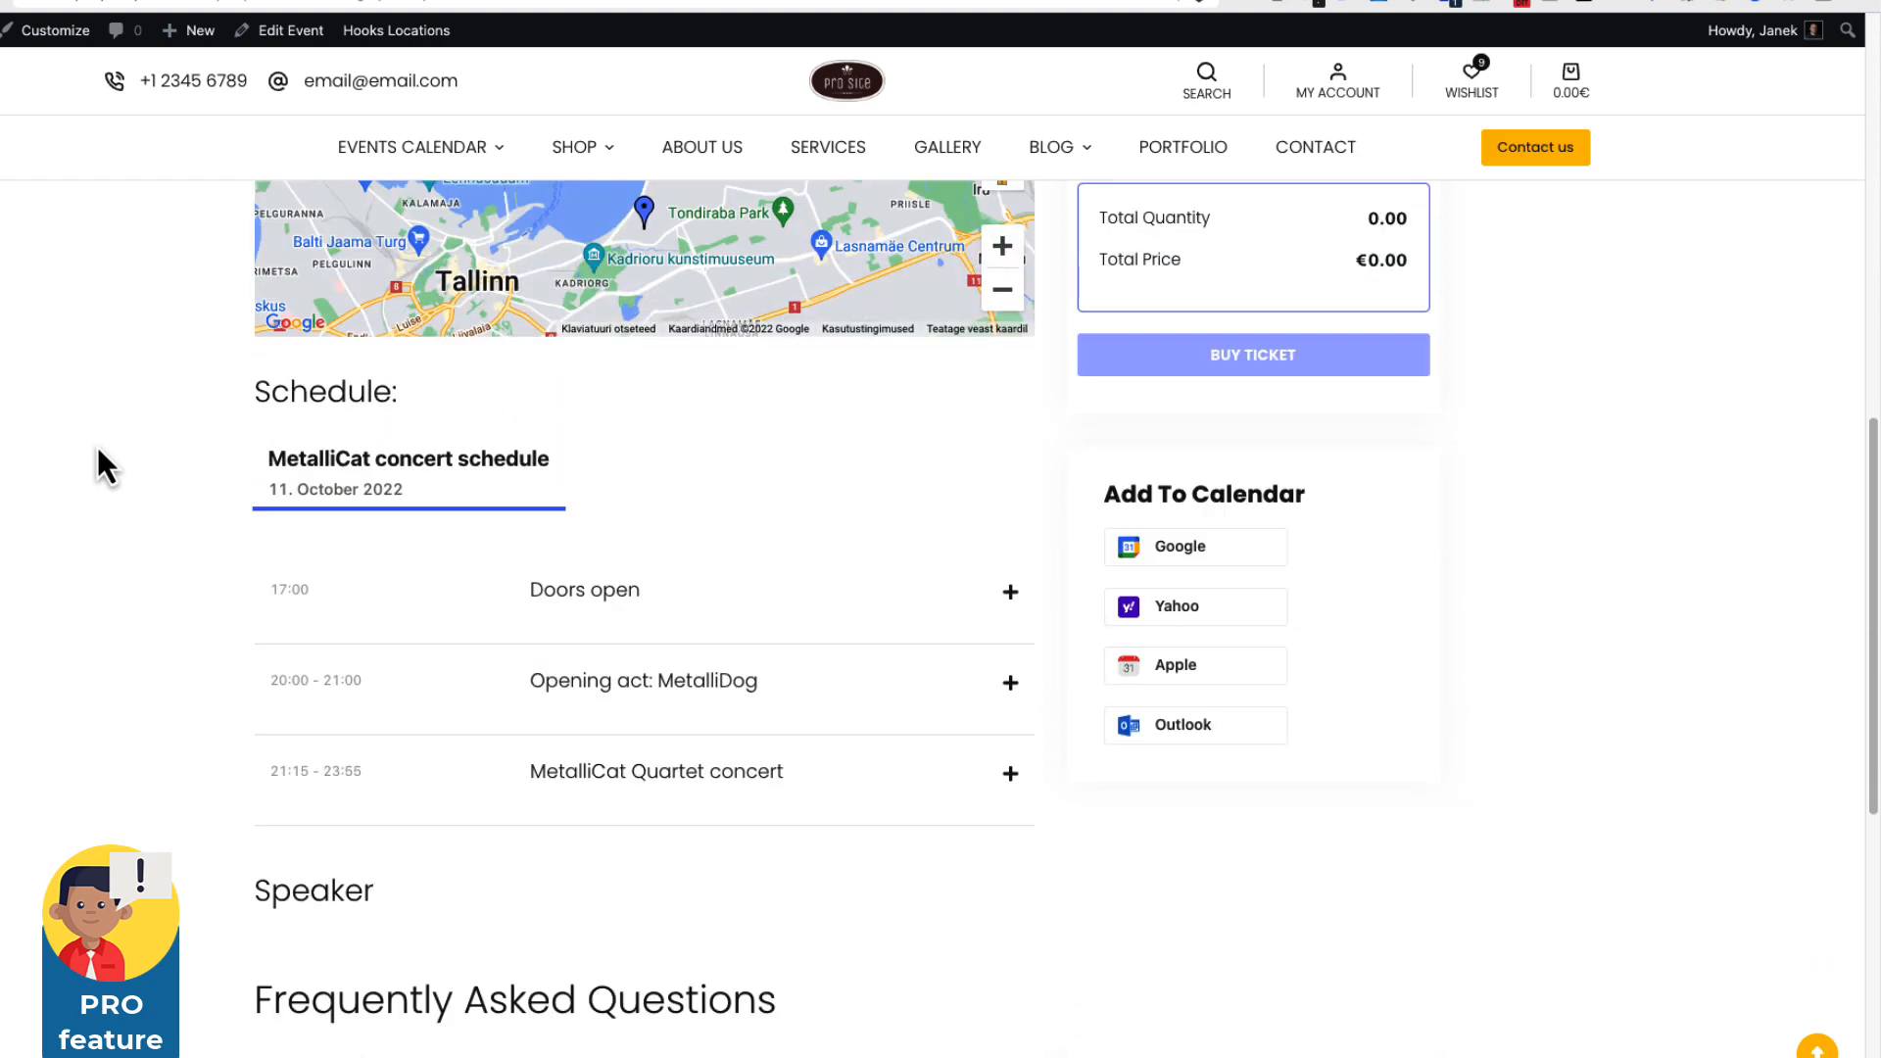
pyautogui.scroll(1, 97, 447)
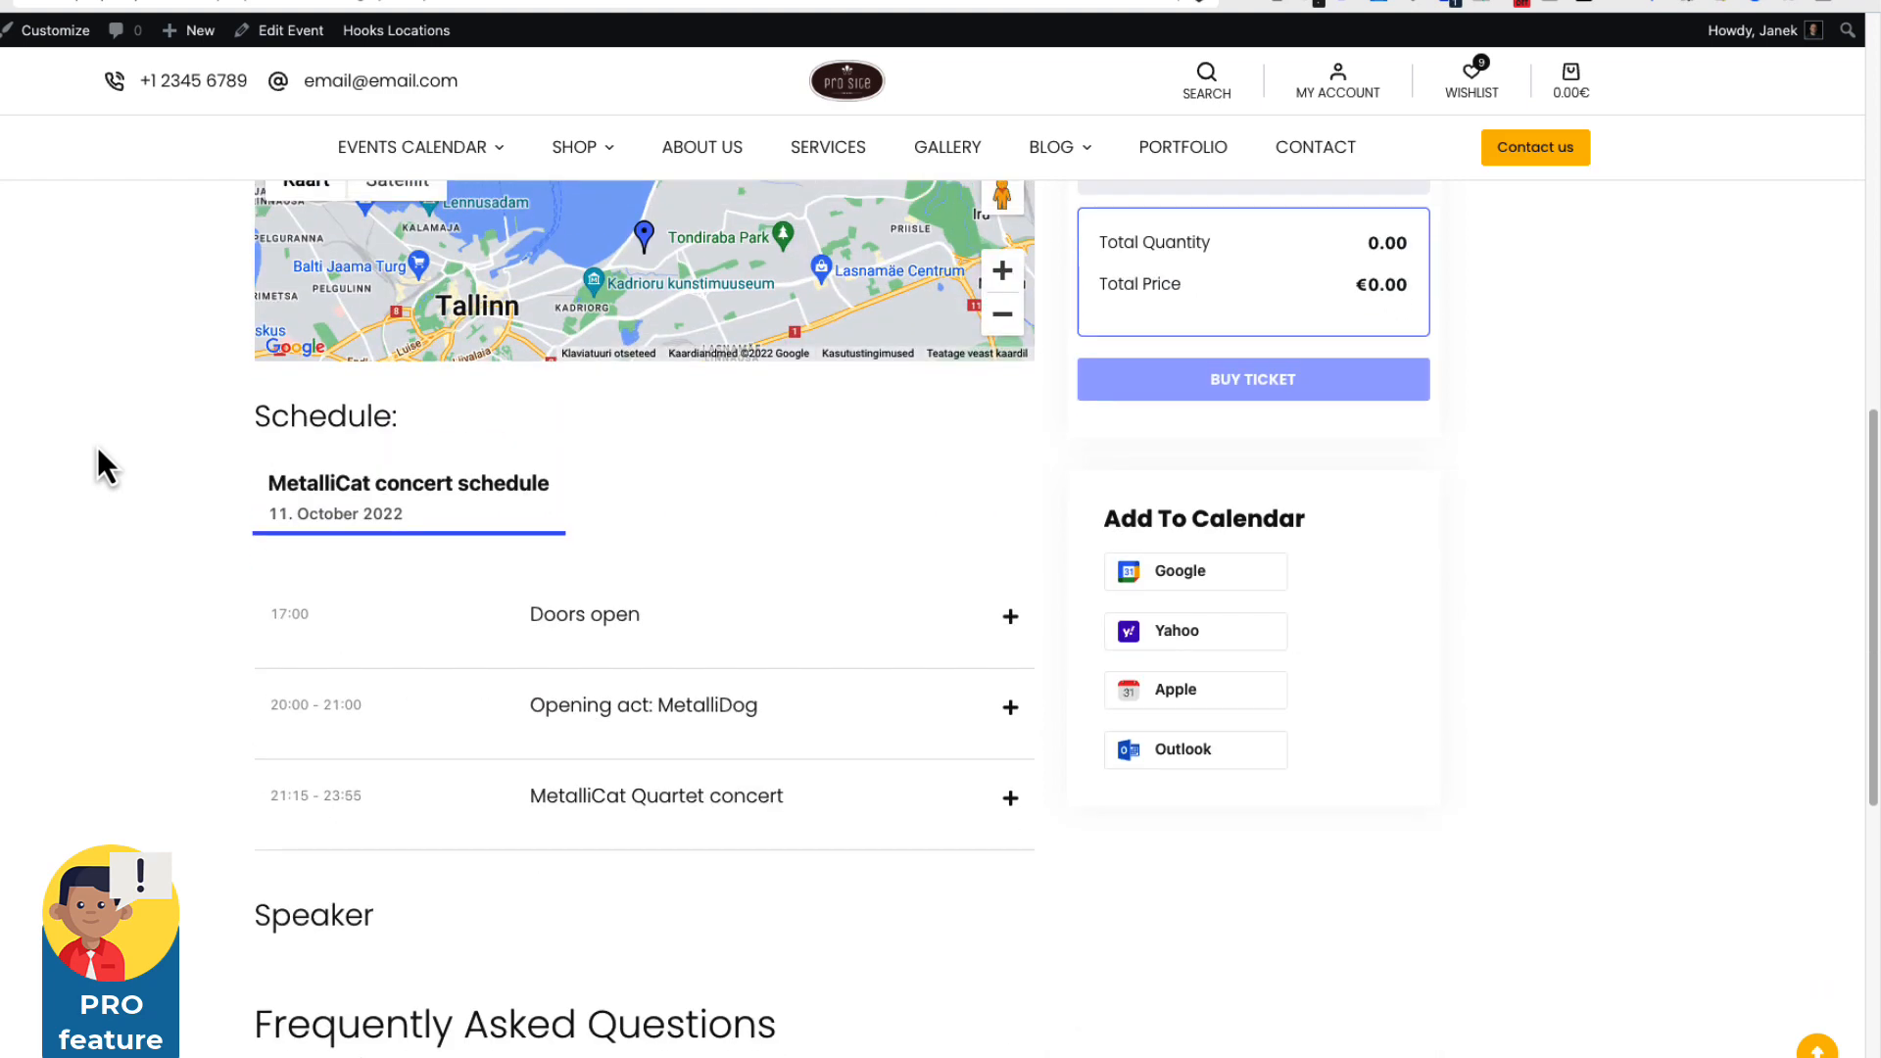
pyautogui.click(286, 31)
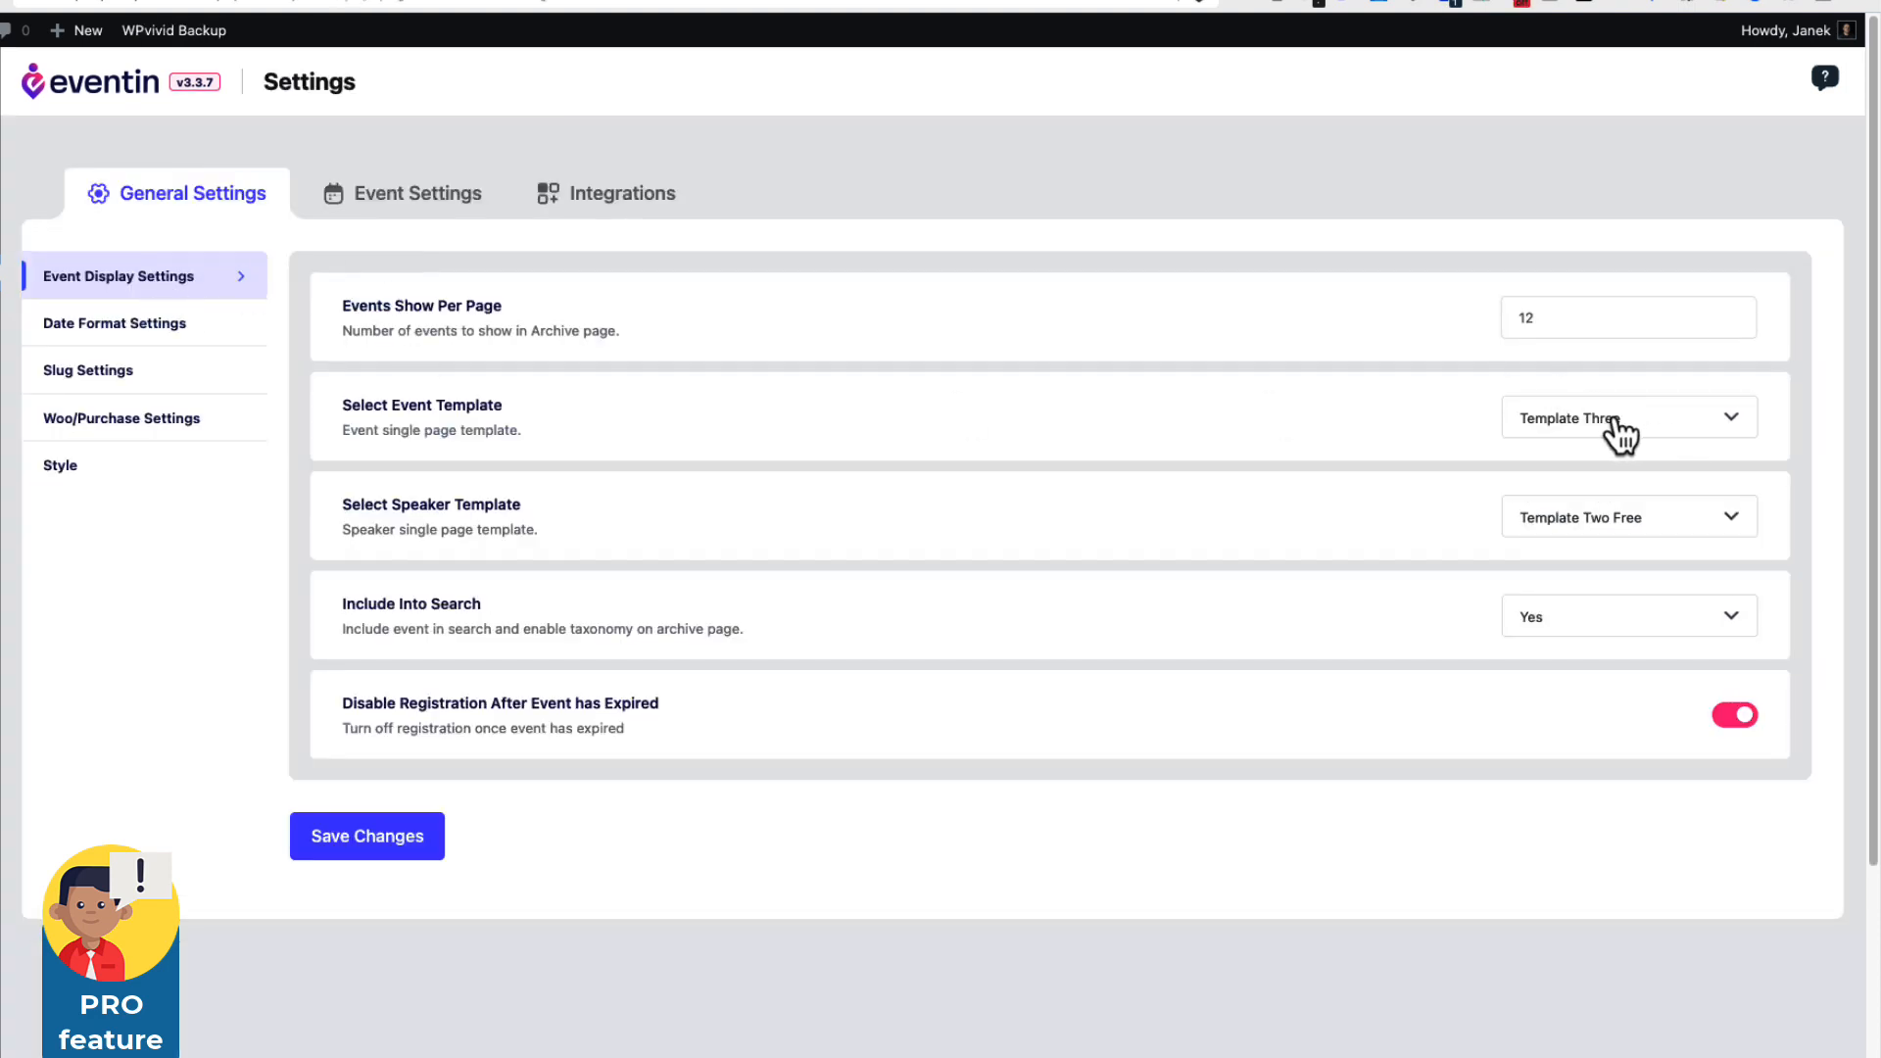
# Select Template Two as the event page template and save the change.
pyautogui.click(1589, 433)
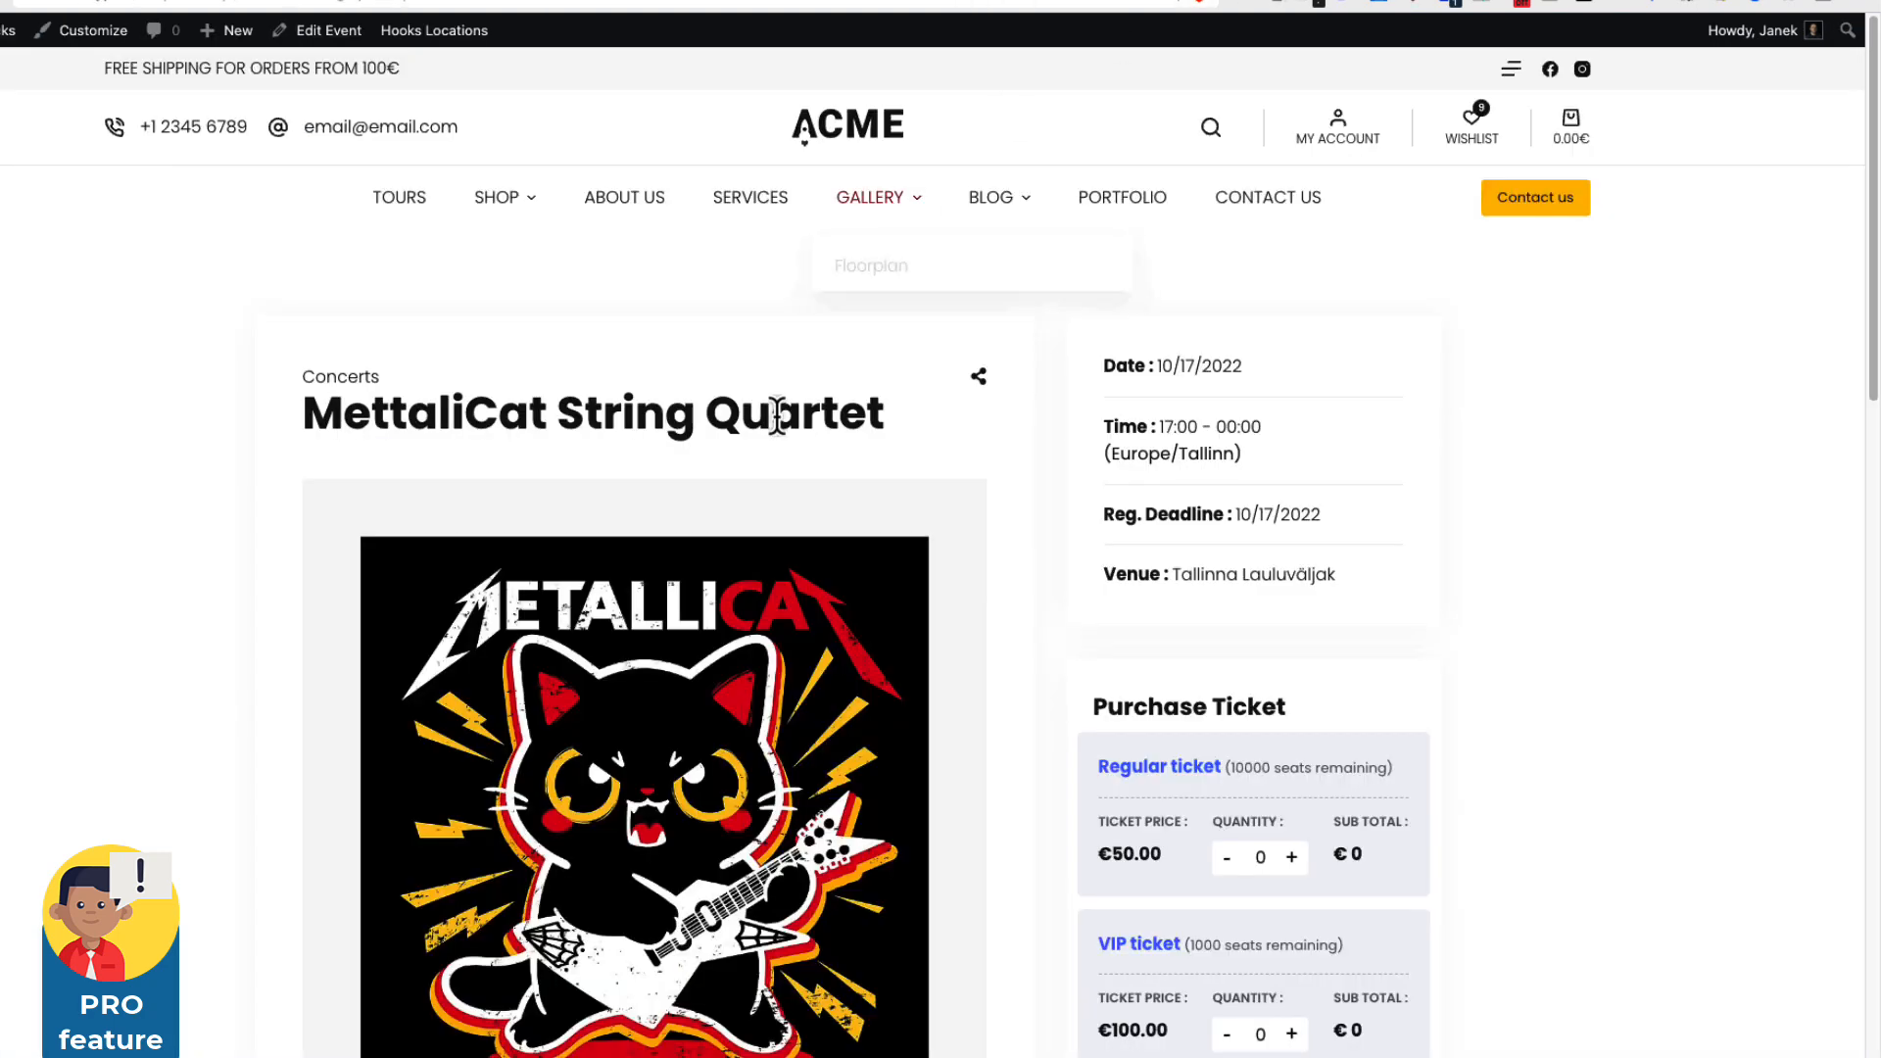
pyautogui.scroll(-4, 777, 407)
pyautogui.scroll(4, 588, 294)
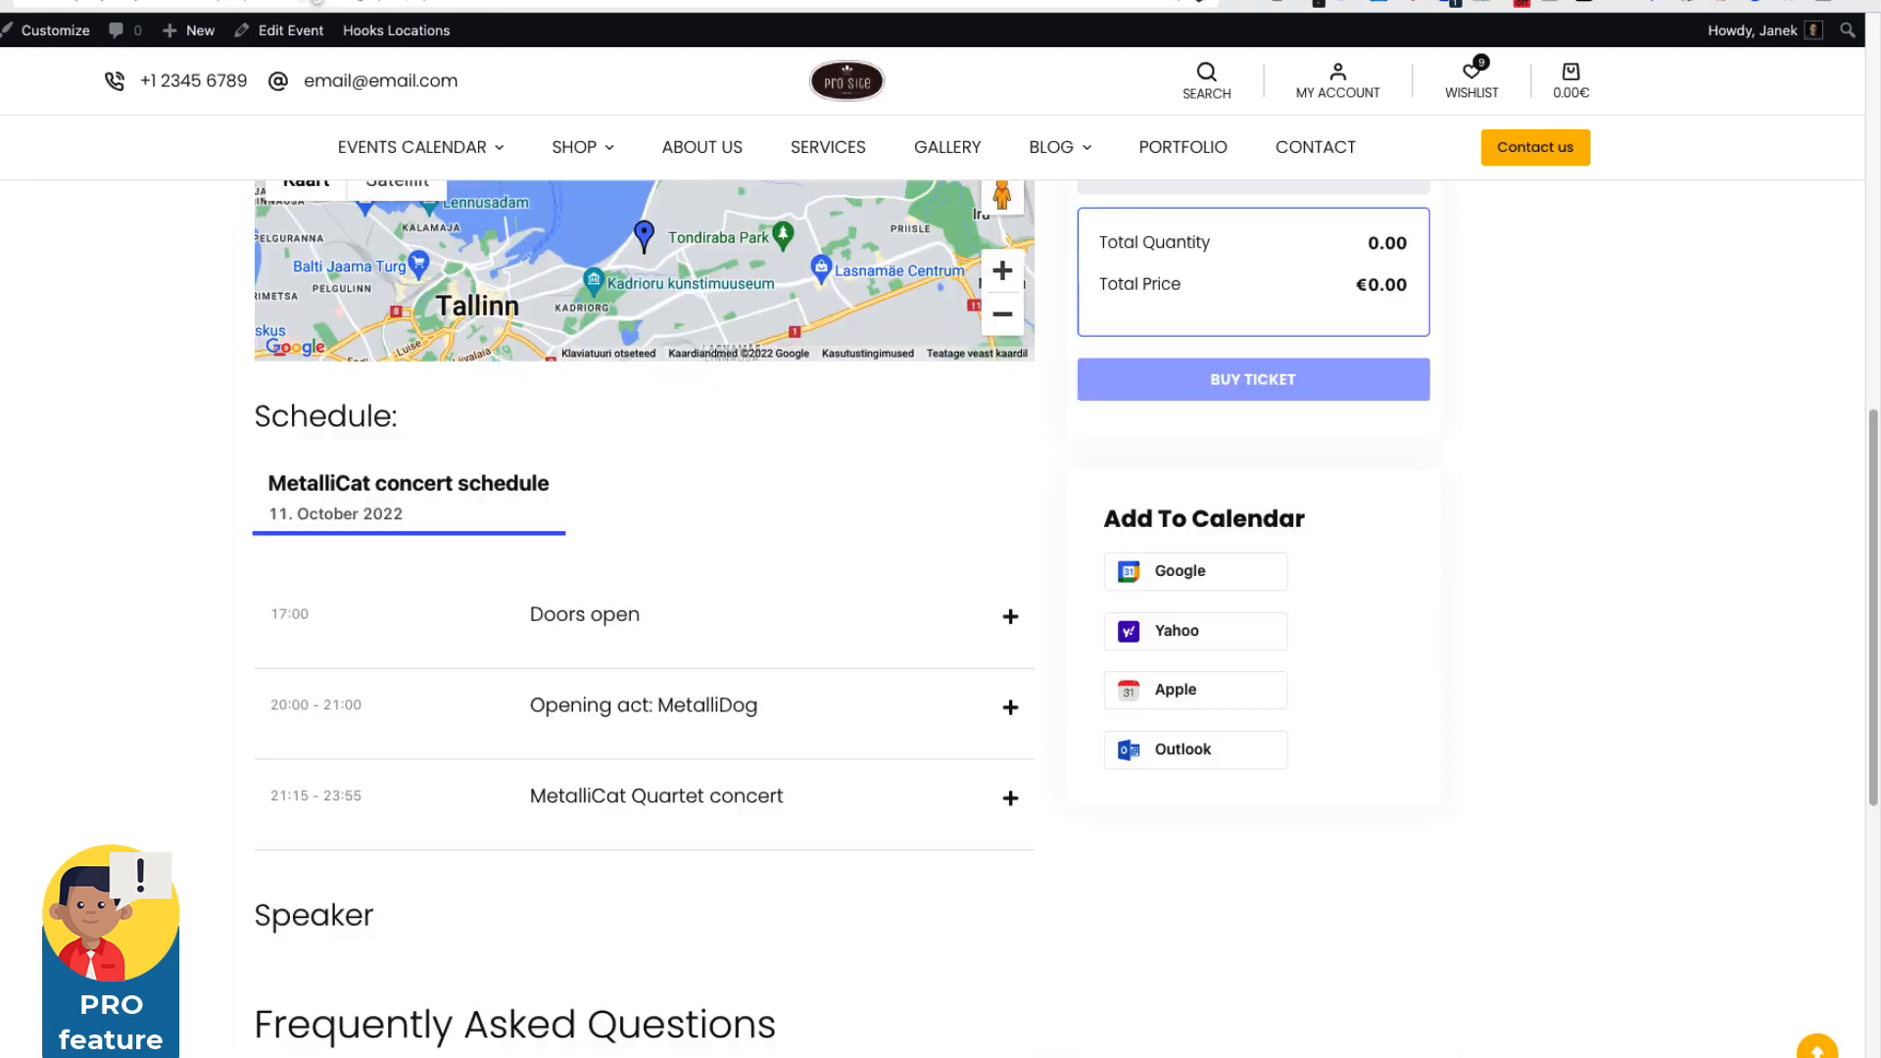
pyautogui.scroll(10, 275, 398)
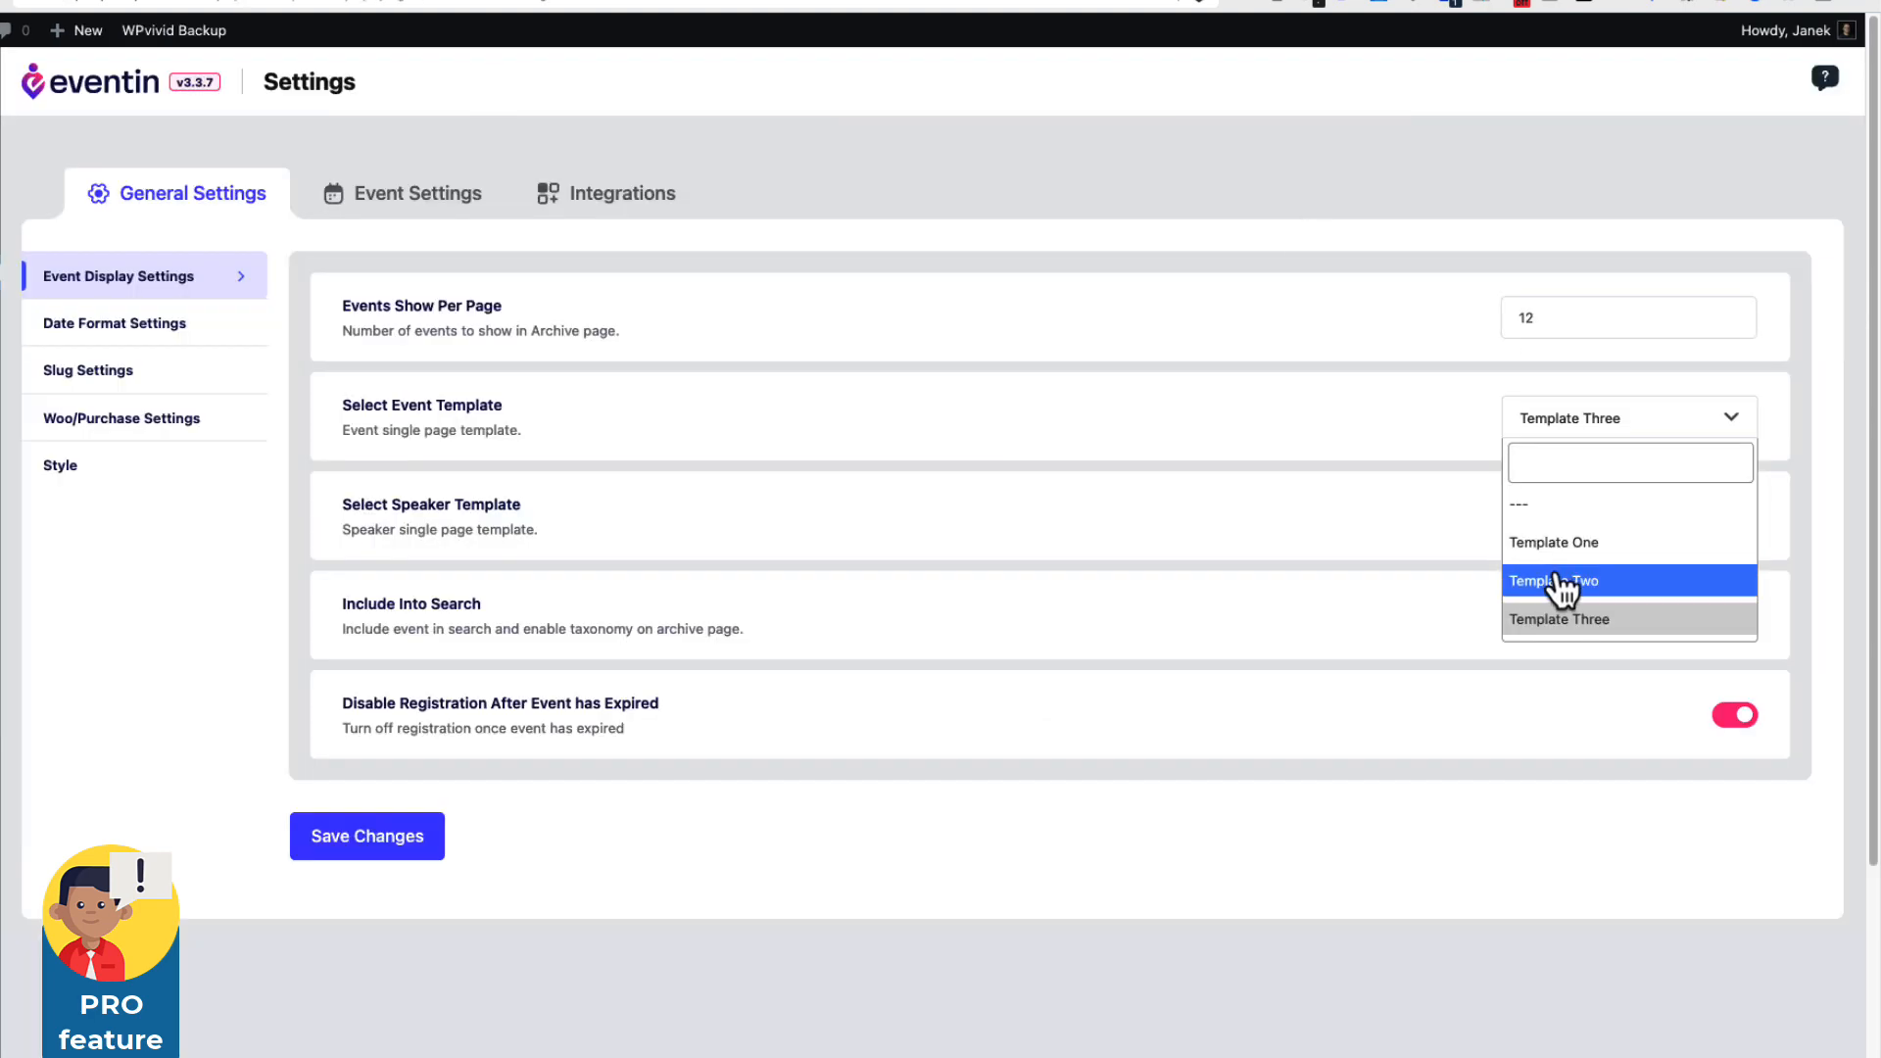
pyautogui.click(1564, 586)
pyautogui.click(325, 840)
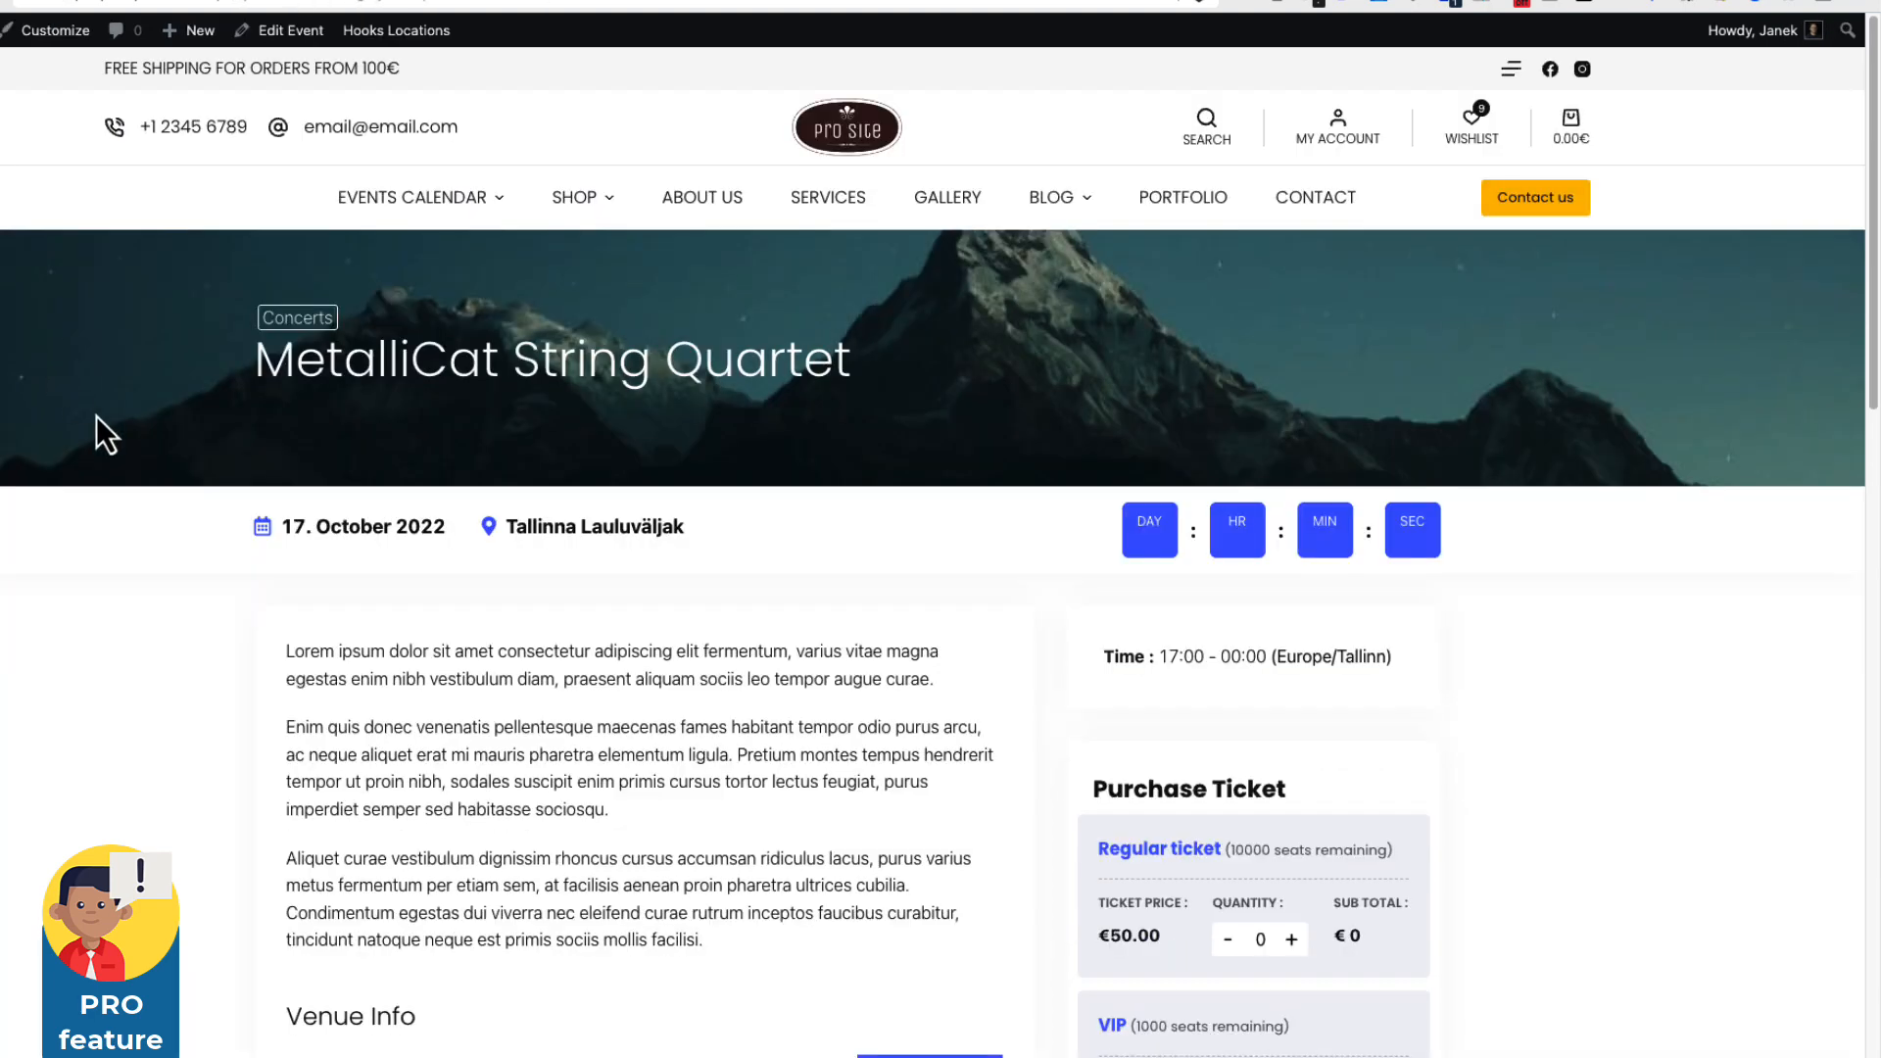
# Set the event page template back to Template Three.
pyautogui.scroll(-3, 262, 725)
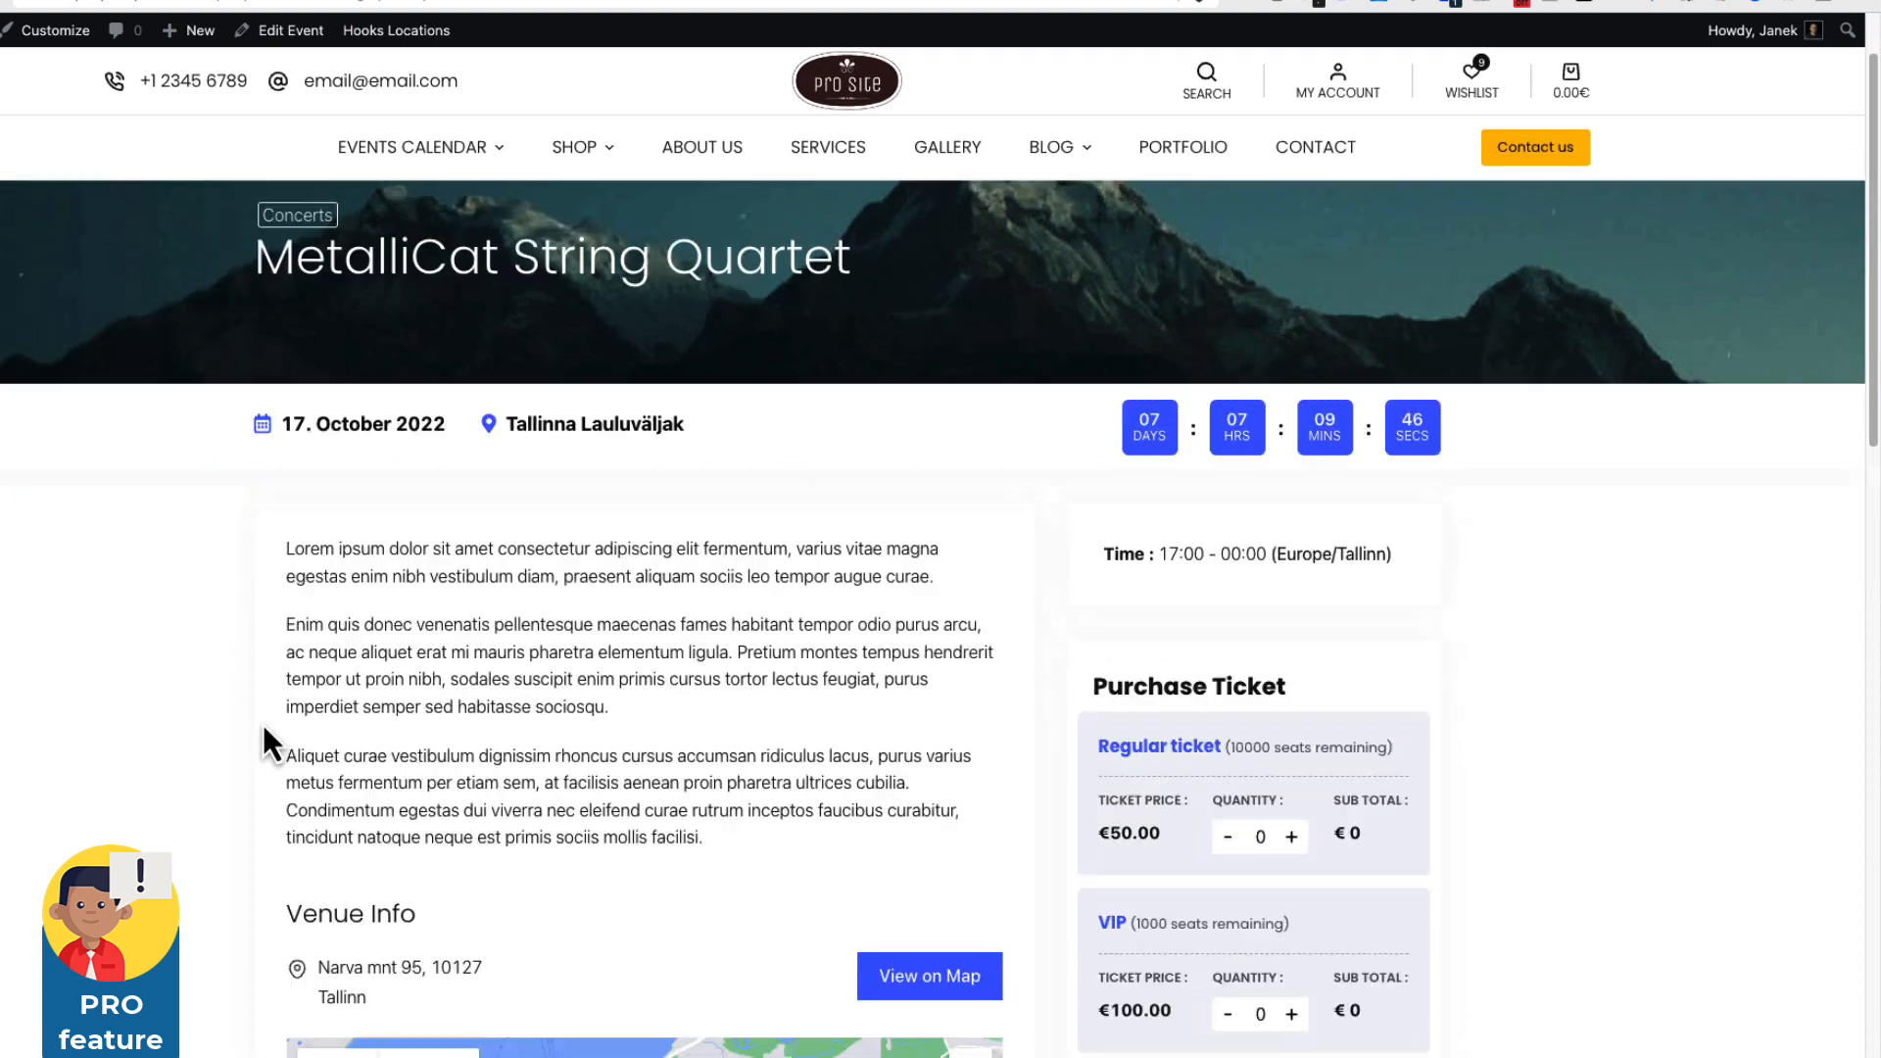
pyautogui.scroll(3, 263, 725)
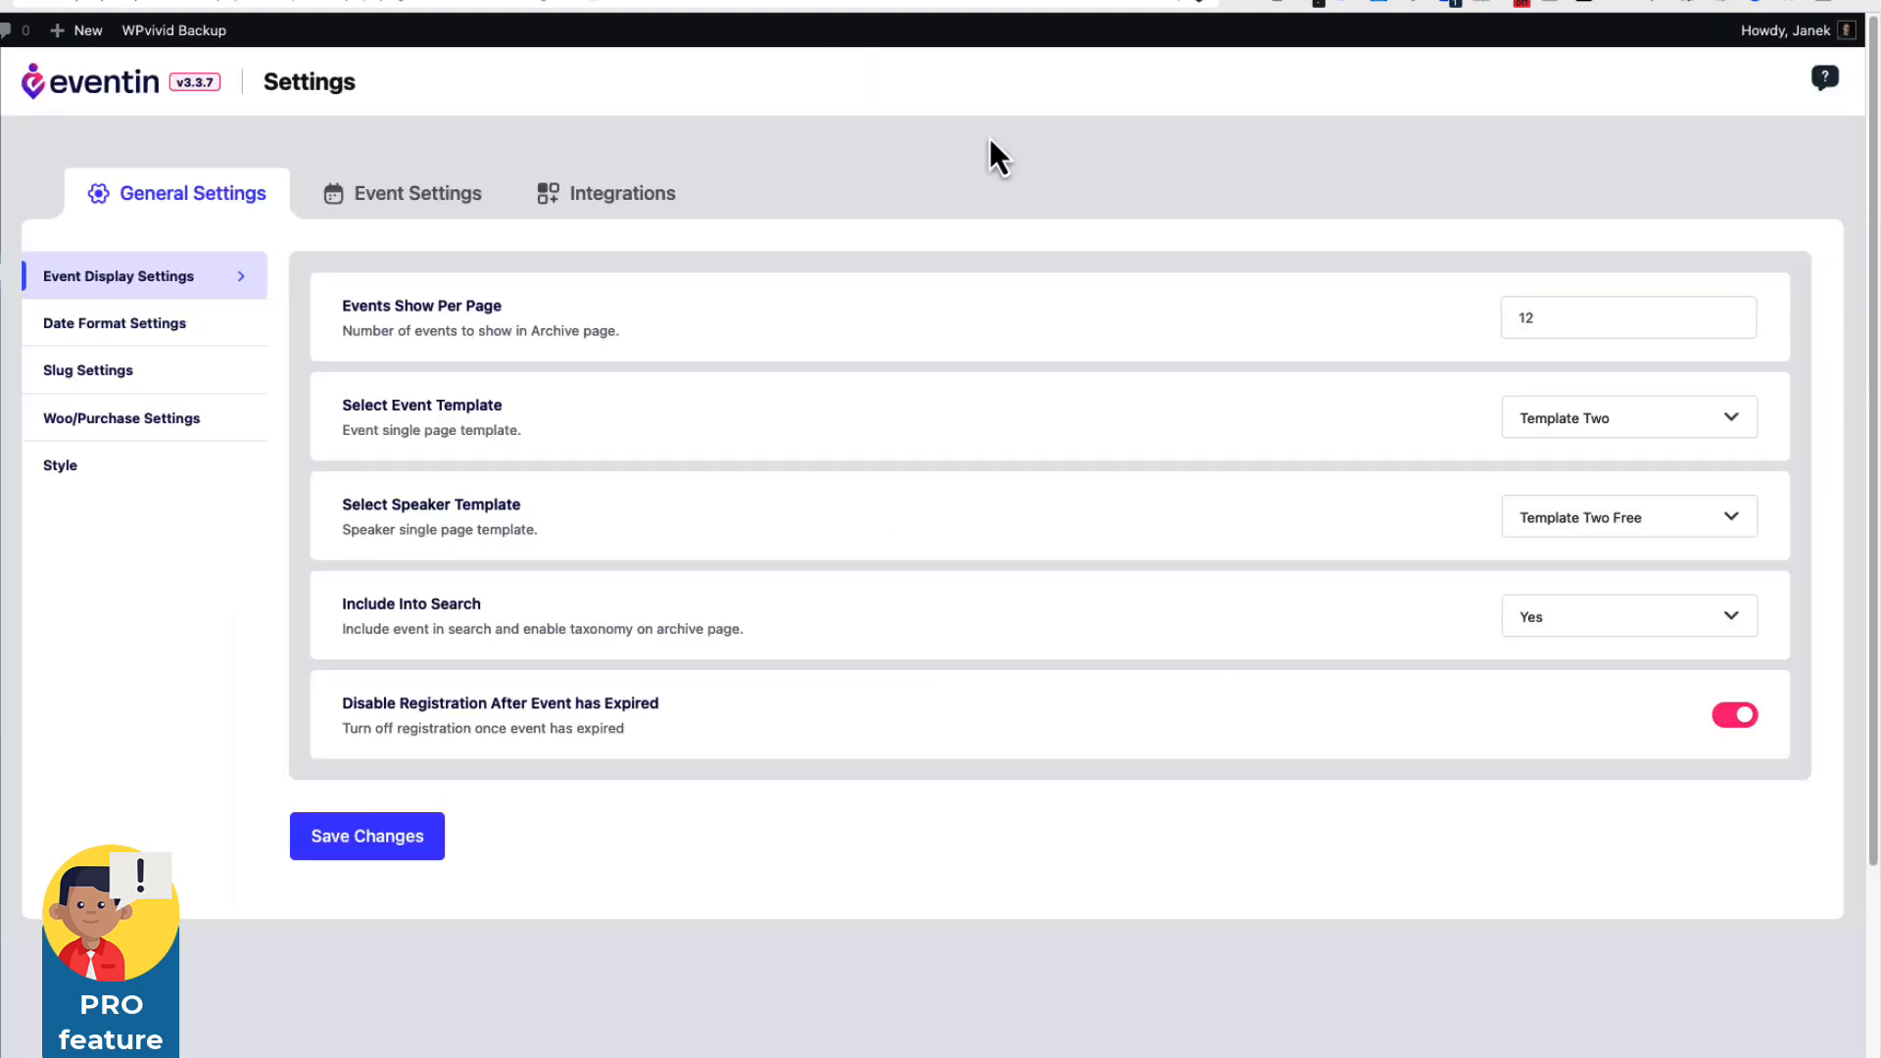
pyautogui.click(1606, 518)
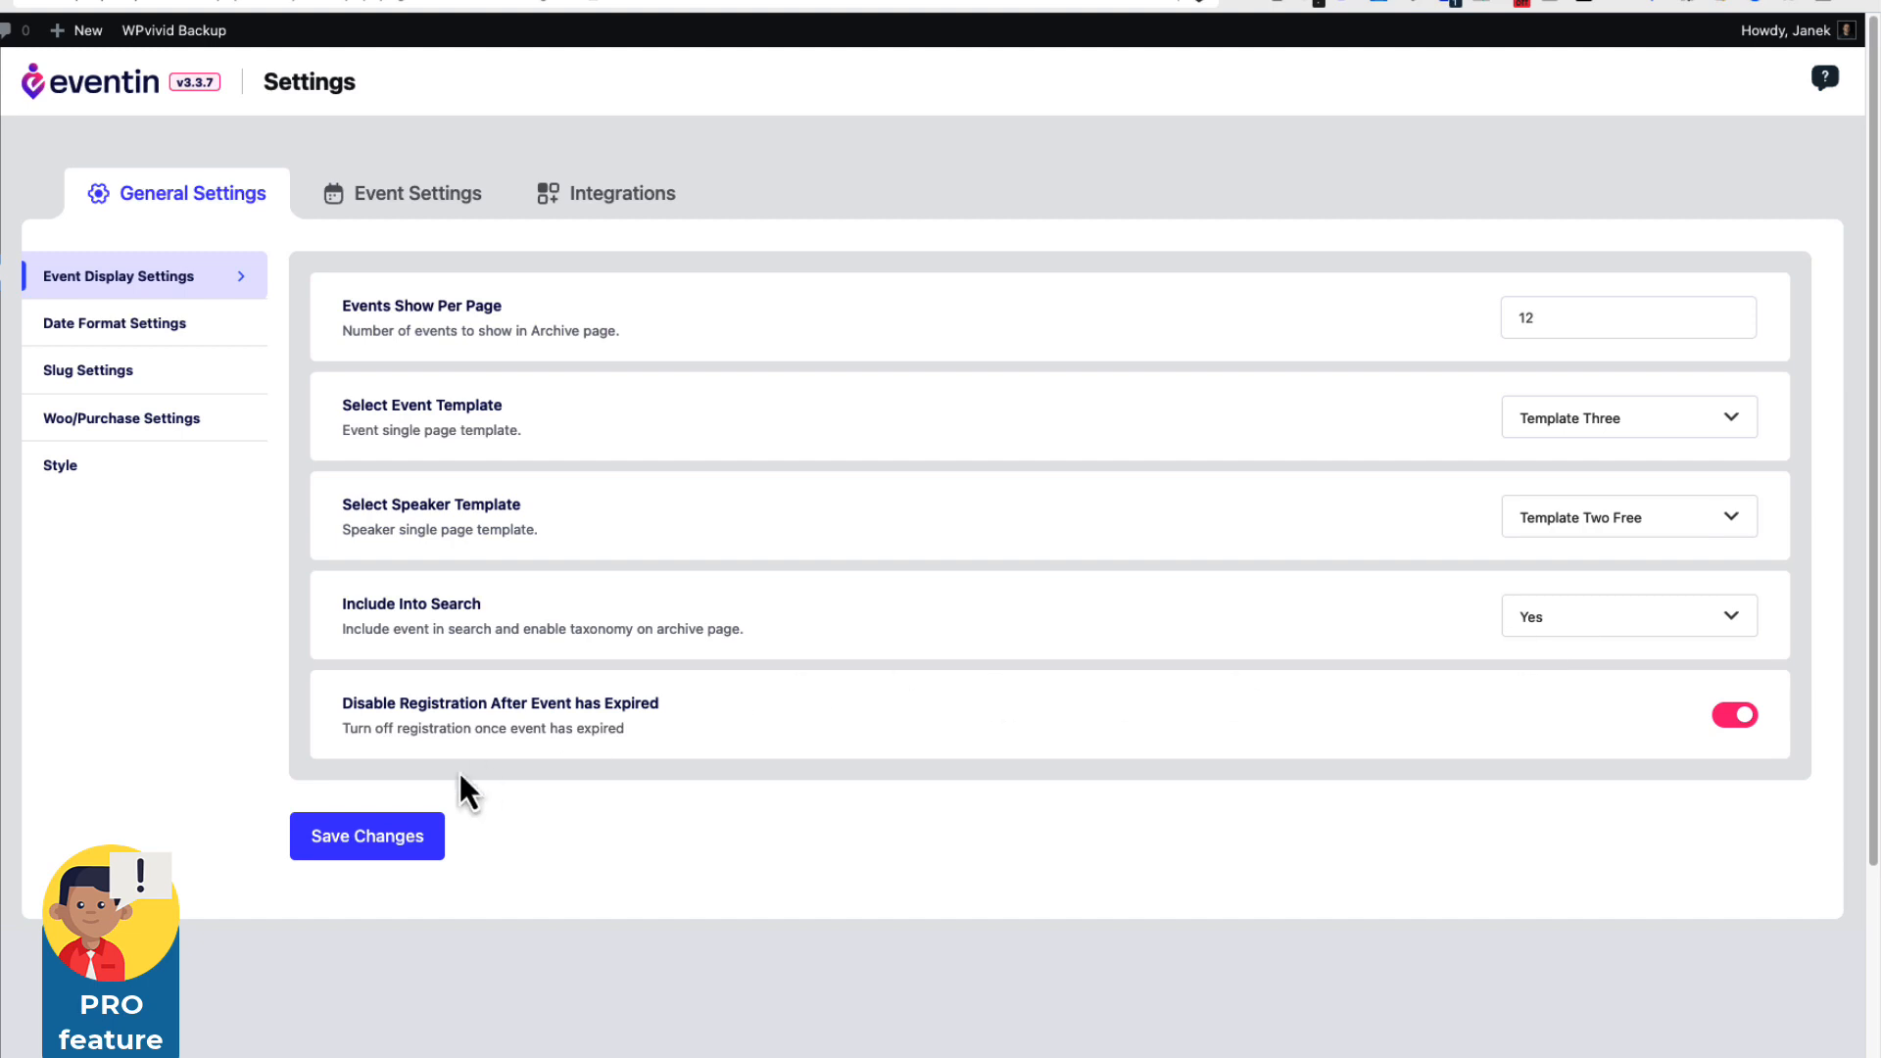
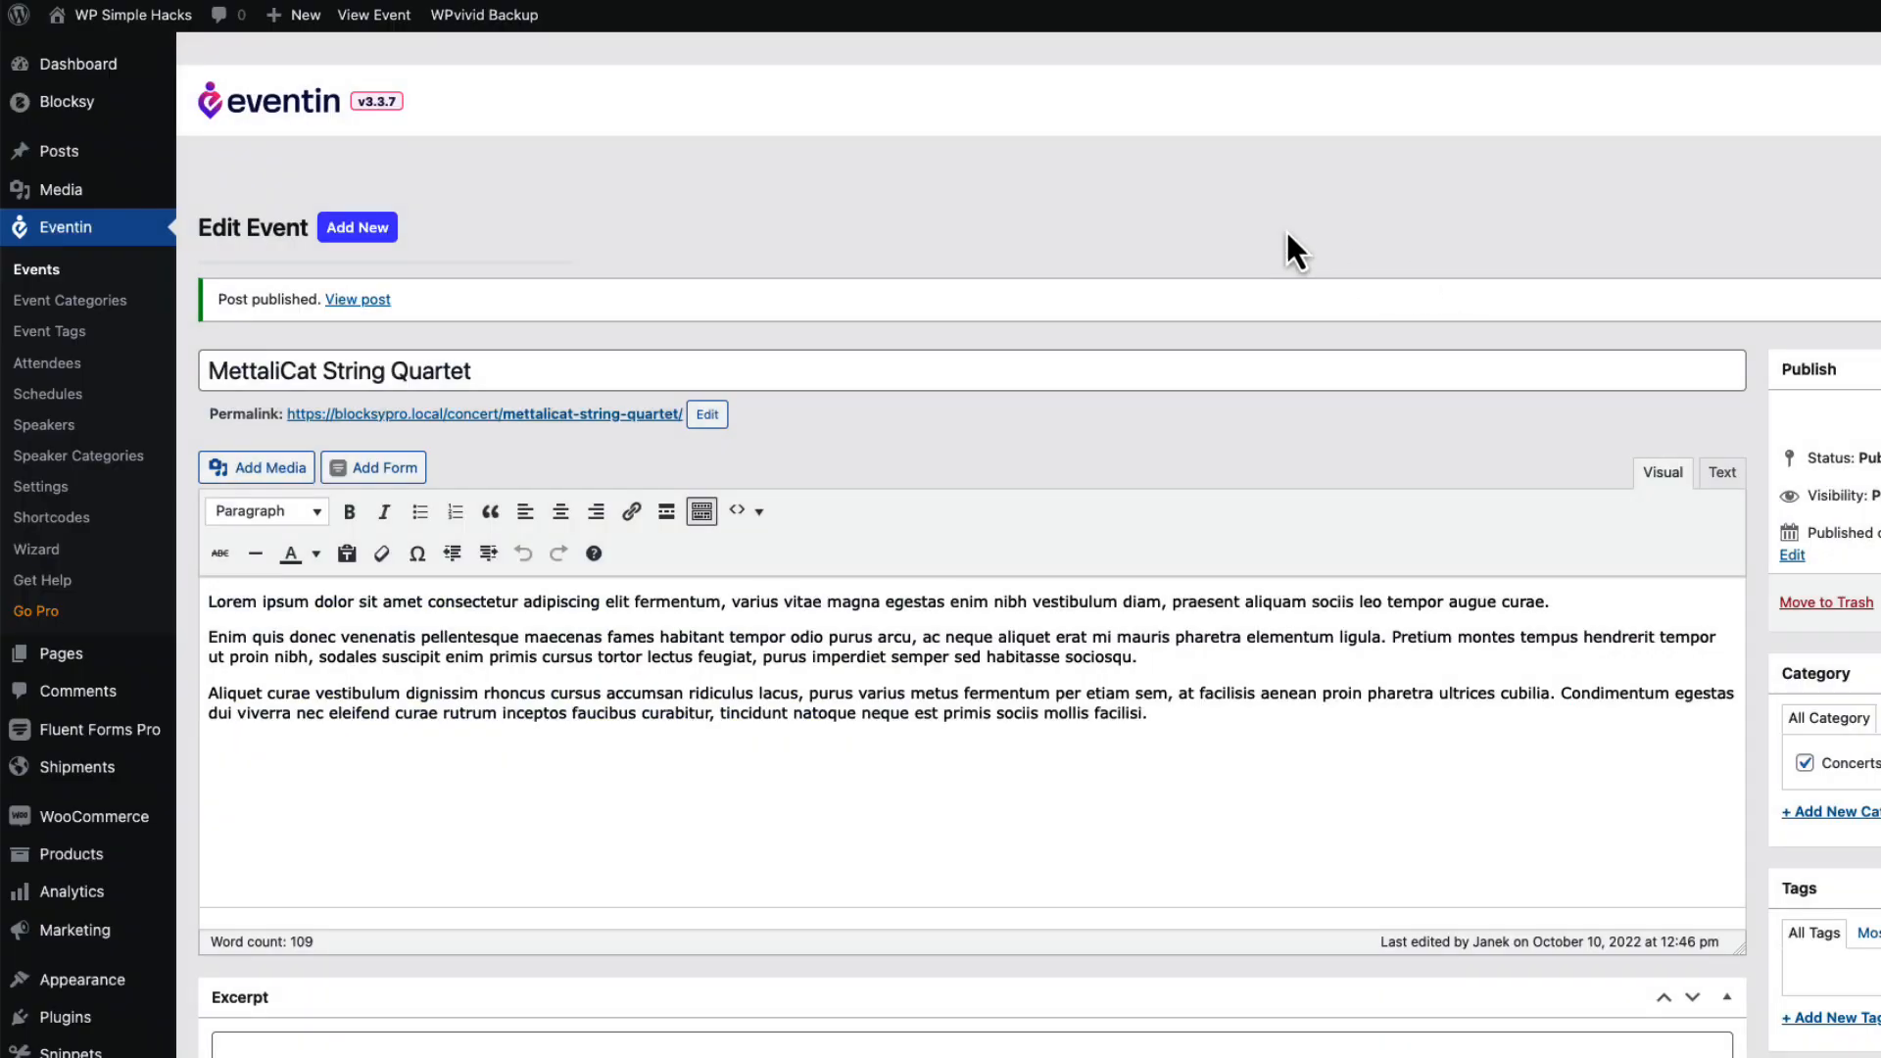
# Leave the MettaliCat String Quartet event and open a blank Add New Event screen.
pyautogui.click(389, 237)
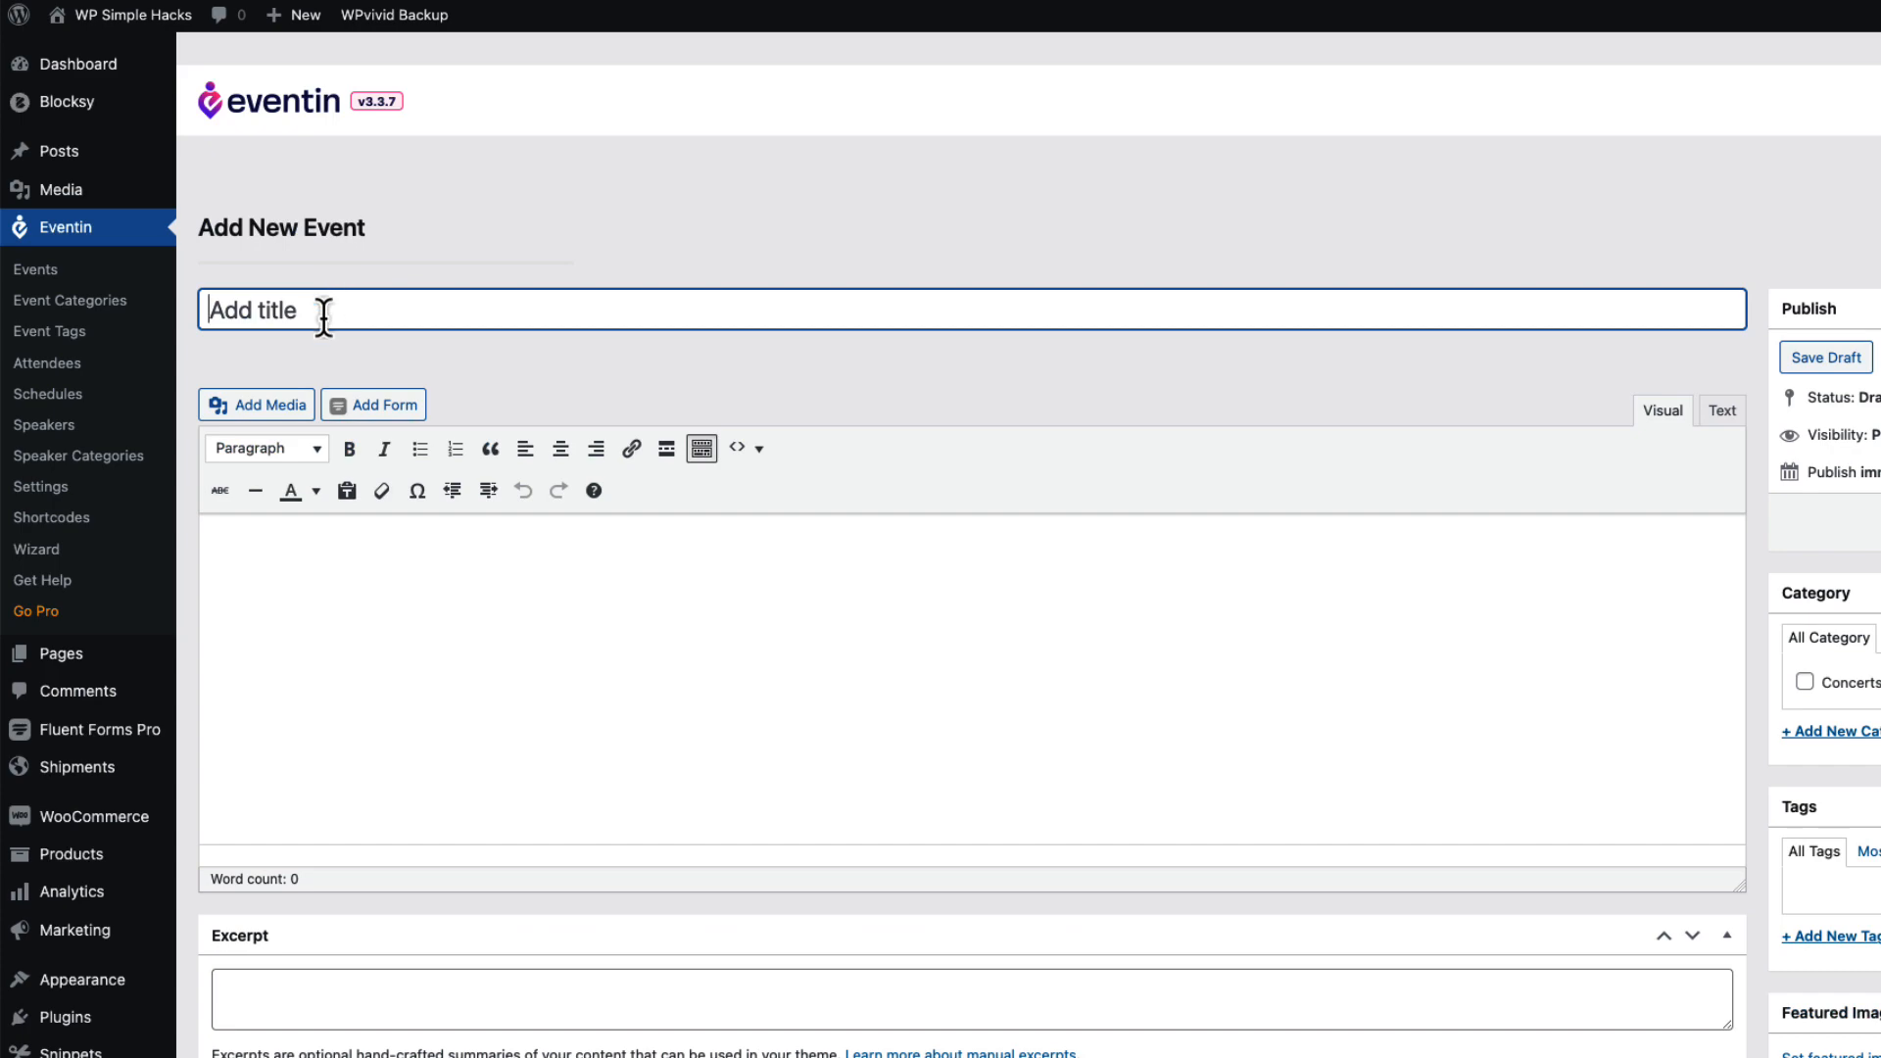
# Title the event 'Weekly choir concert' and paste a placeholder paragraph into the description.
pyautogui.write('Weekly choir concert')
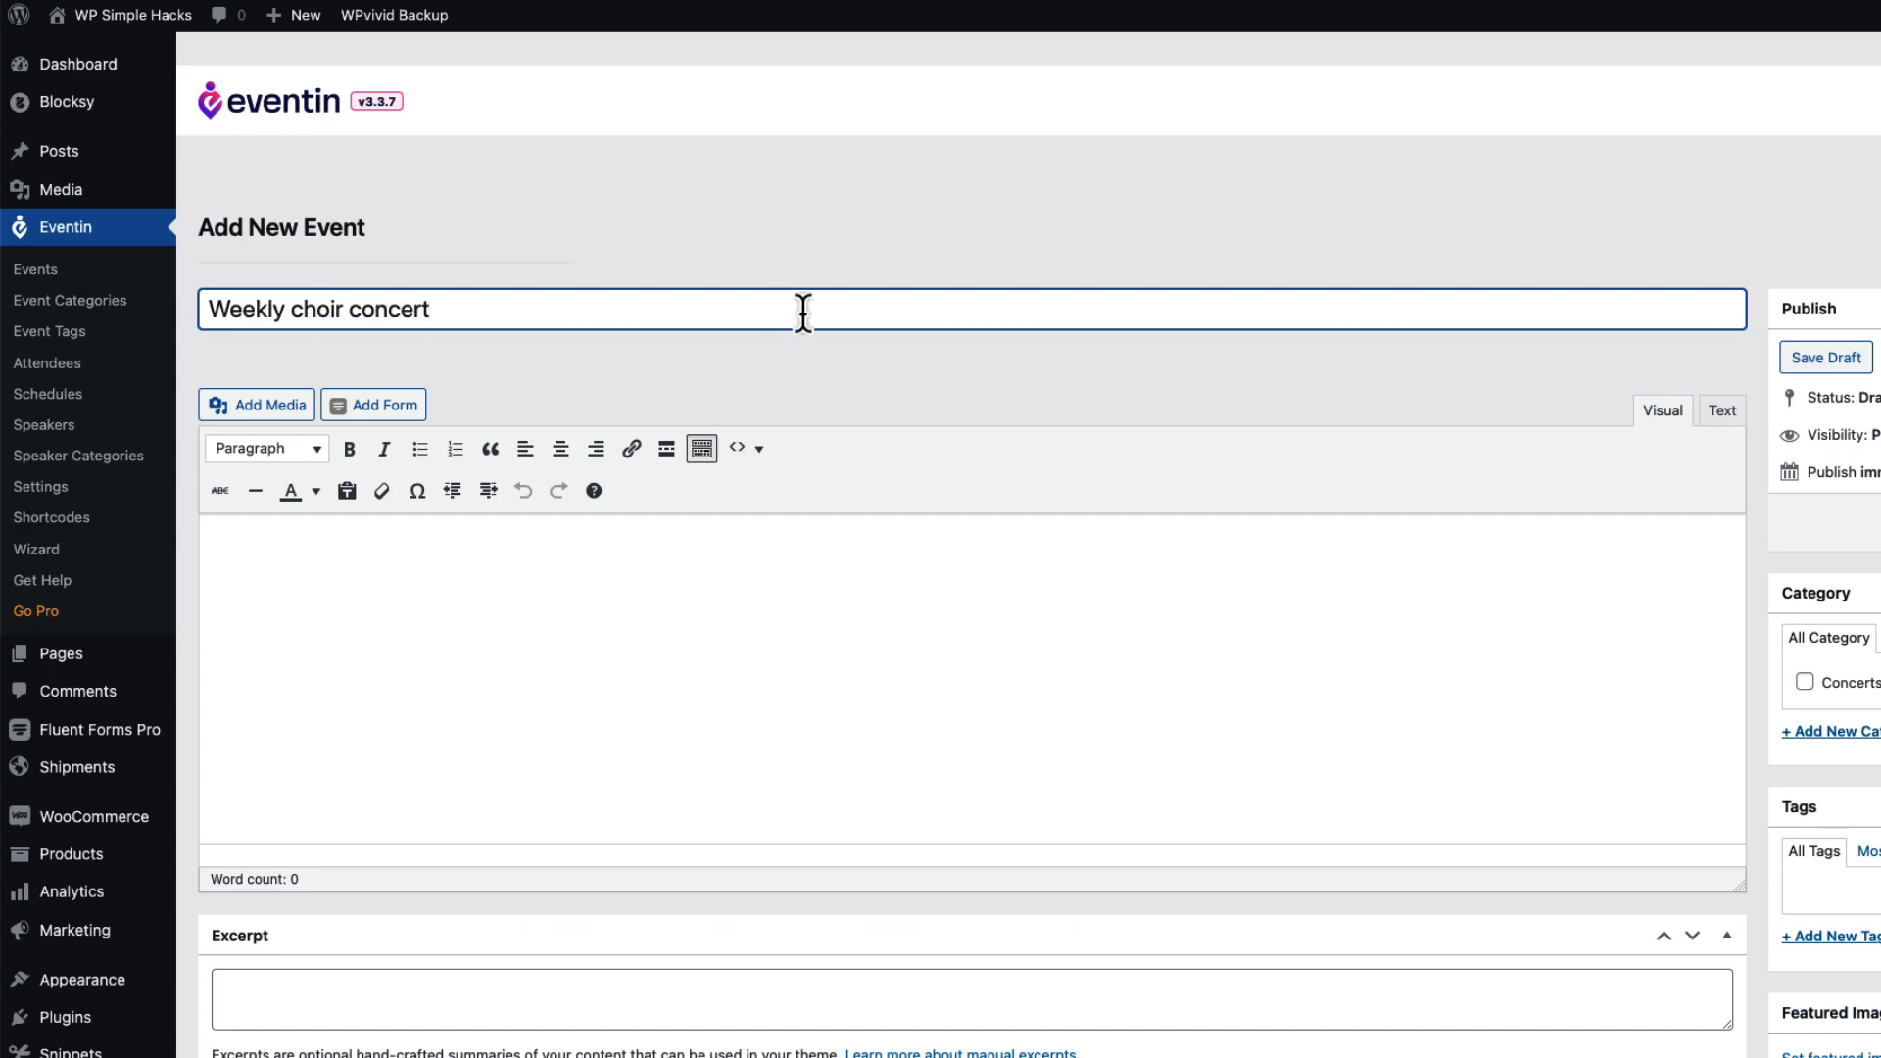
pyautogui.click(588, 566)
pyautogui.hotkey('ctrl', 'v')
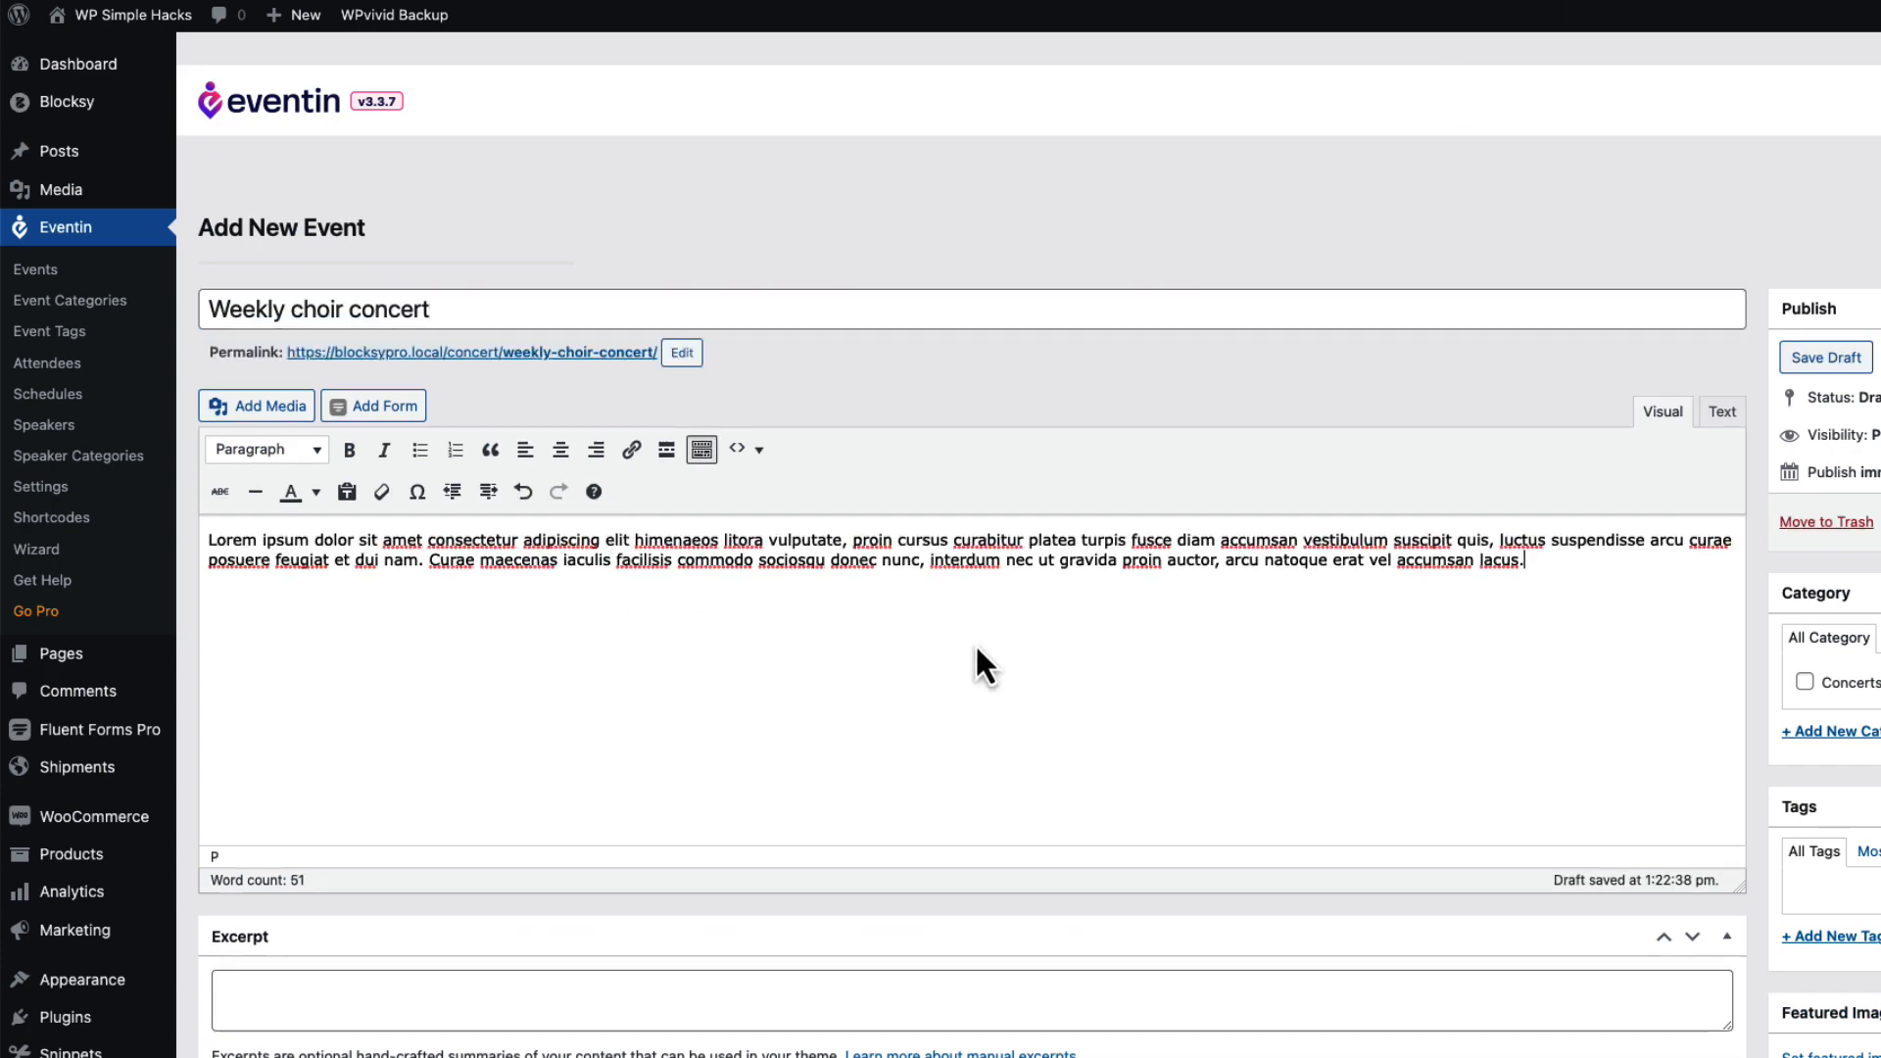
pyautogui.scroll(-8, 974, 643)
pyautogui.scroll(-3, 991, 629)
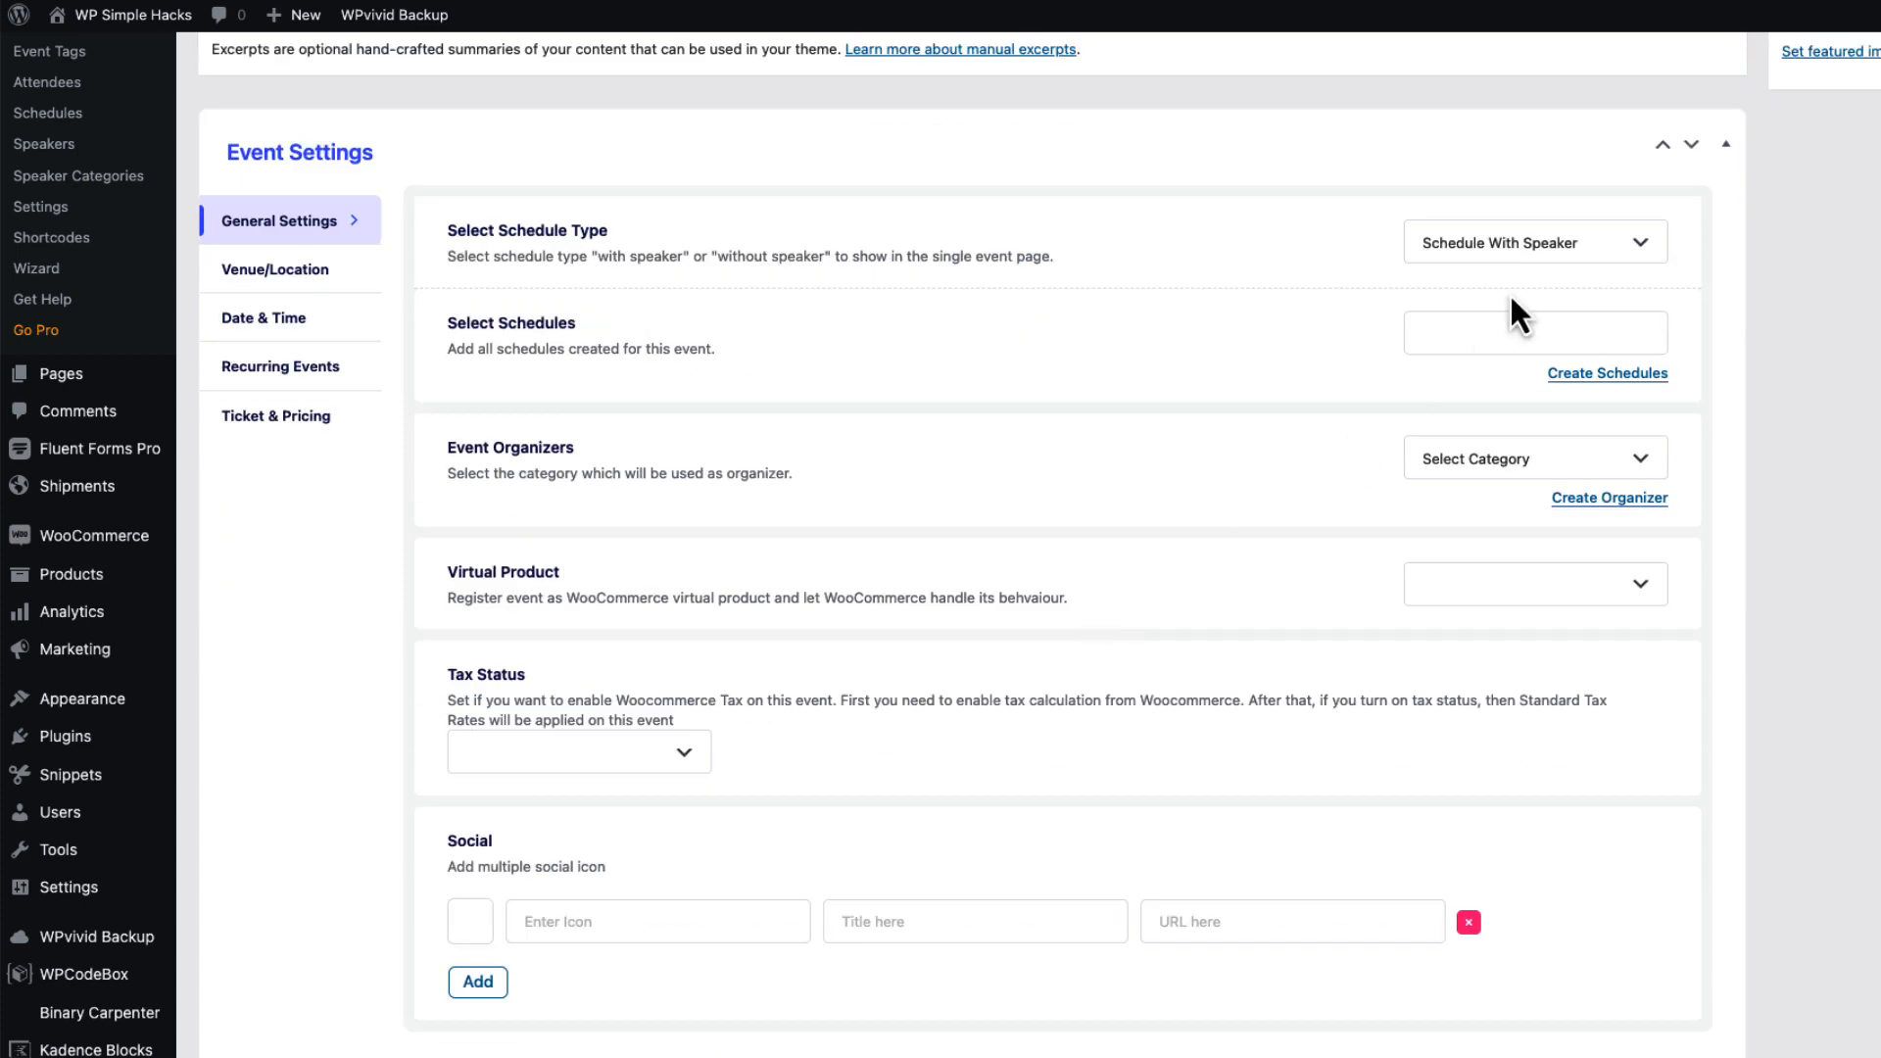
# Set the schedule type to Without Speaker, Virtual Product to yes, and Tax Status to yes.
pyautogui.click(1509, 252)
pyautogui.click(1489, 372)
pyautogui.click(1524, 599)
pyautogui.click(1524, 697)
pyautogui.click(546, 762)
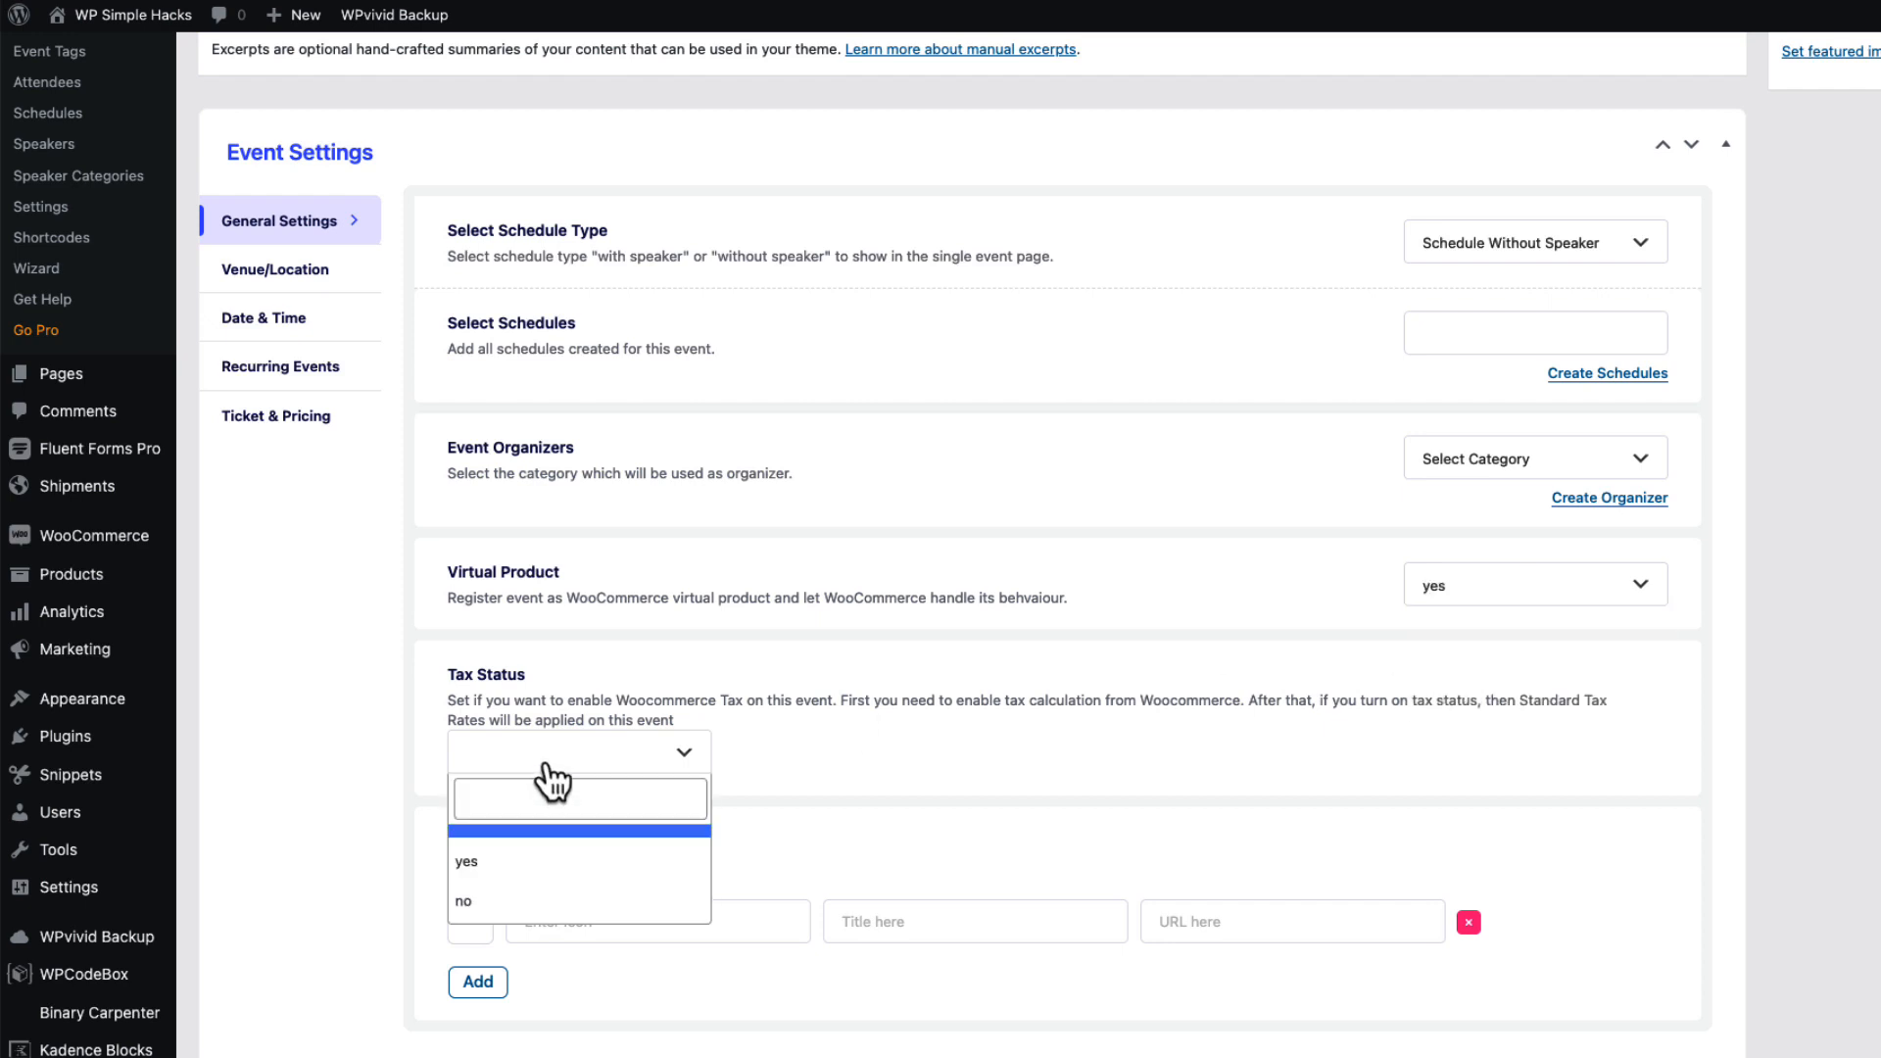
pyautogui.click(471, 864)
pyautogui.click(317, 267)
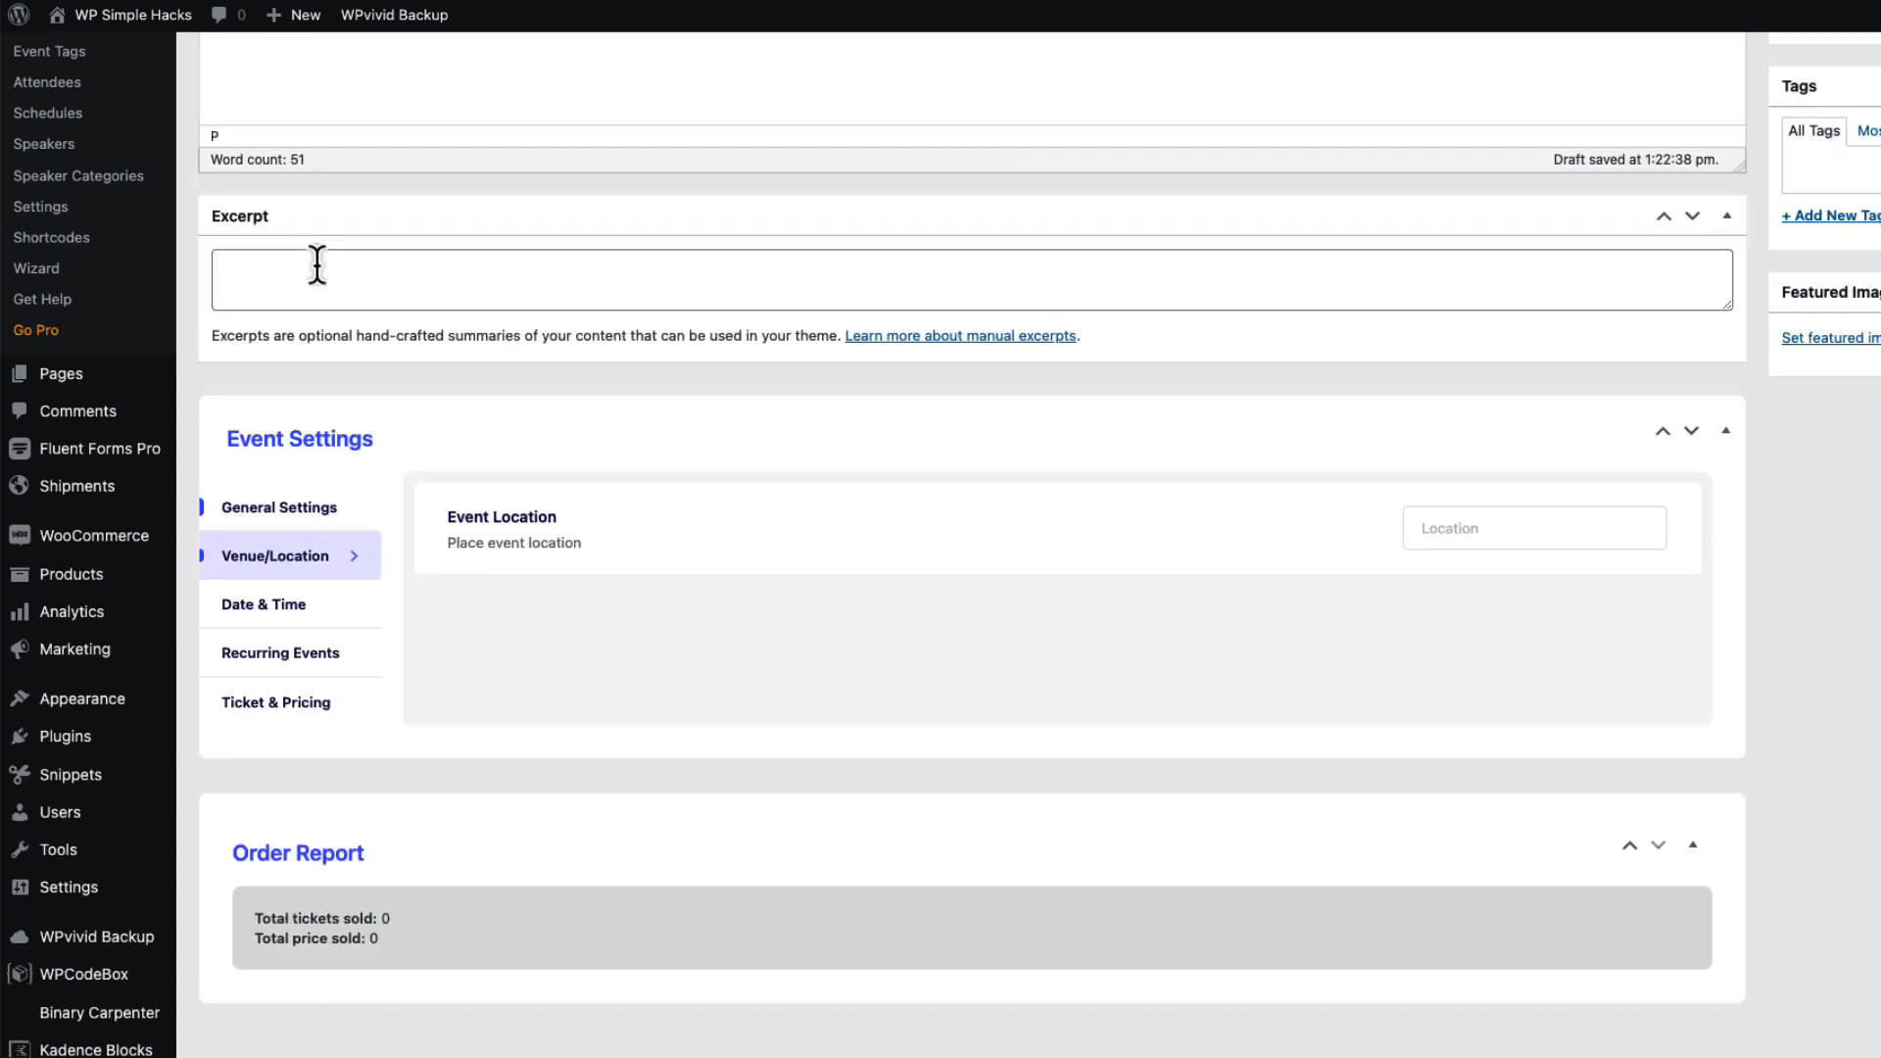
# Set the location to St. Anger Church and the event dates to 2022-10-17 through 2023-01-31.
pyautogui.click(1467, 532)
pyautogui.write('St. Anger Church')
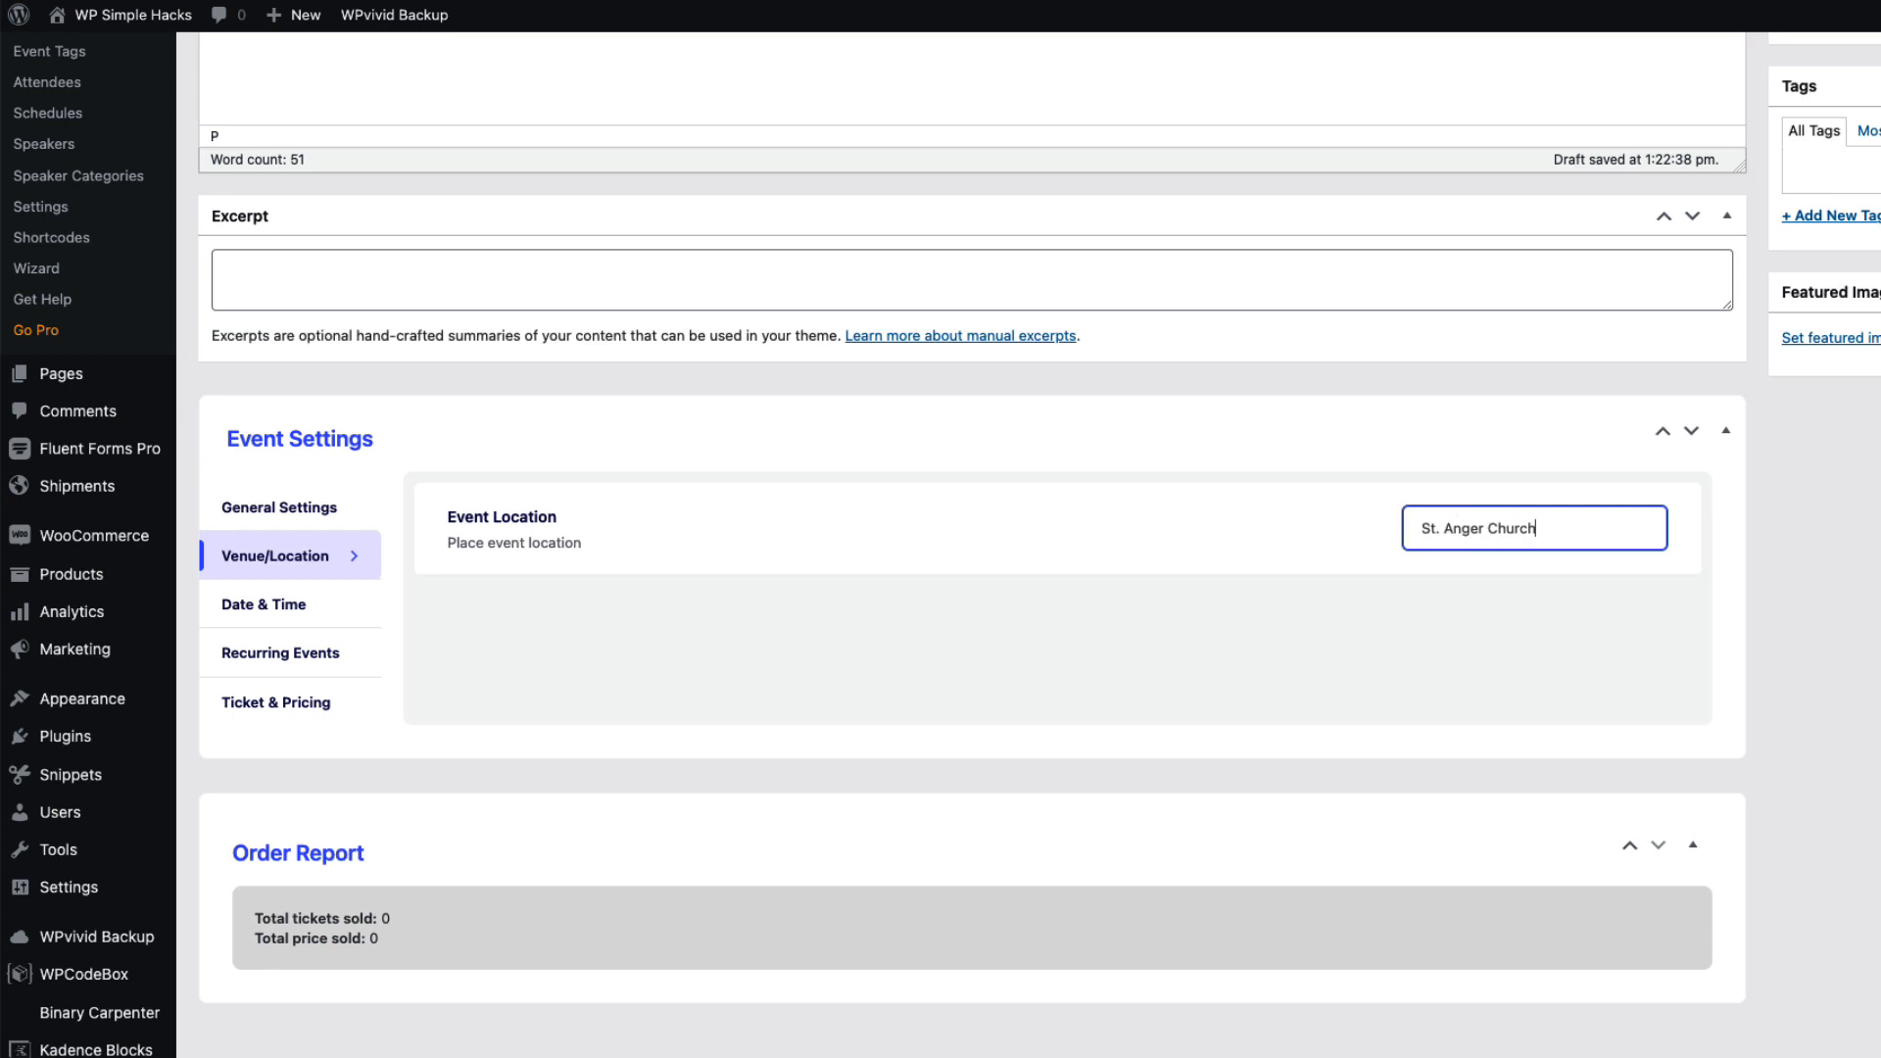
pyautogui.click(247, 618)
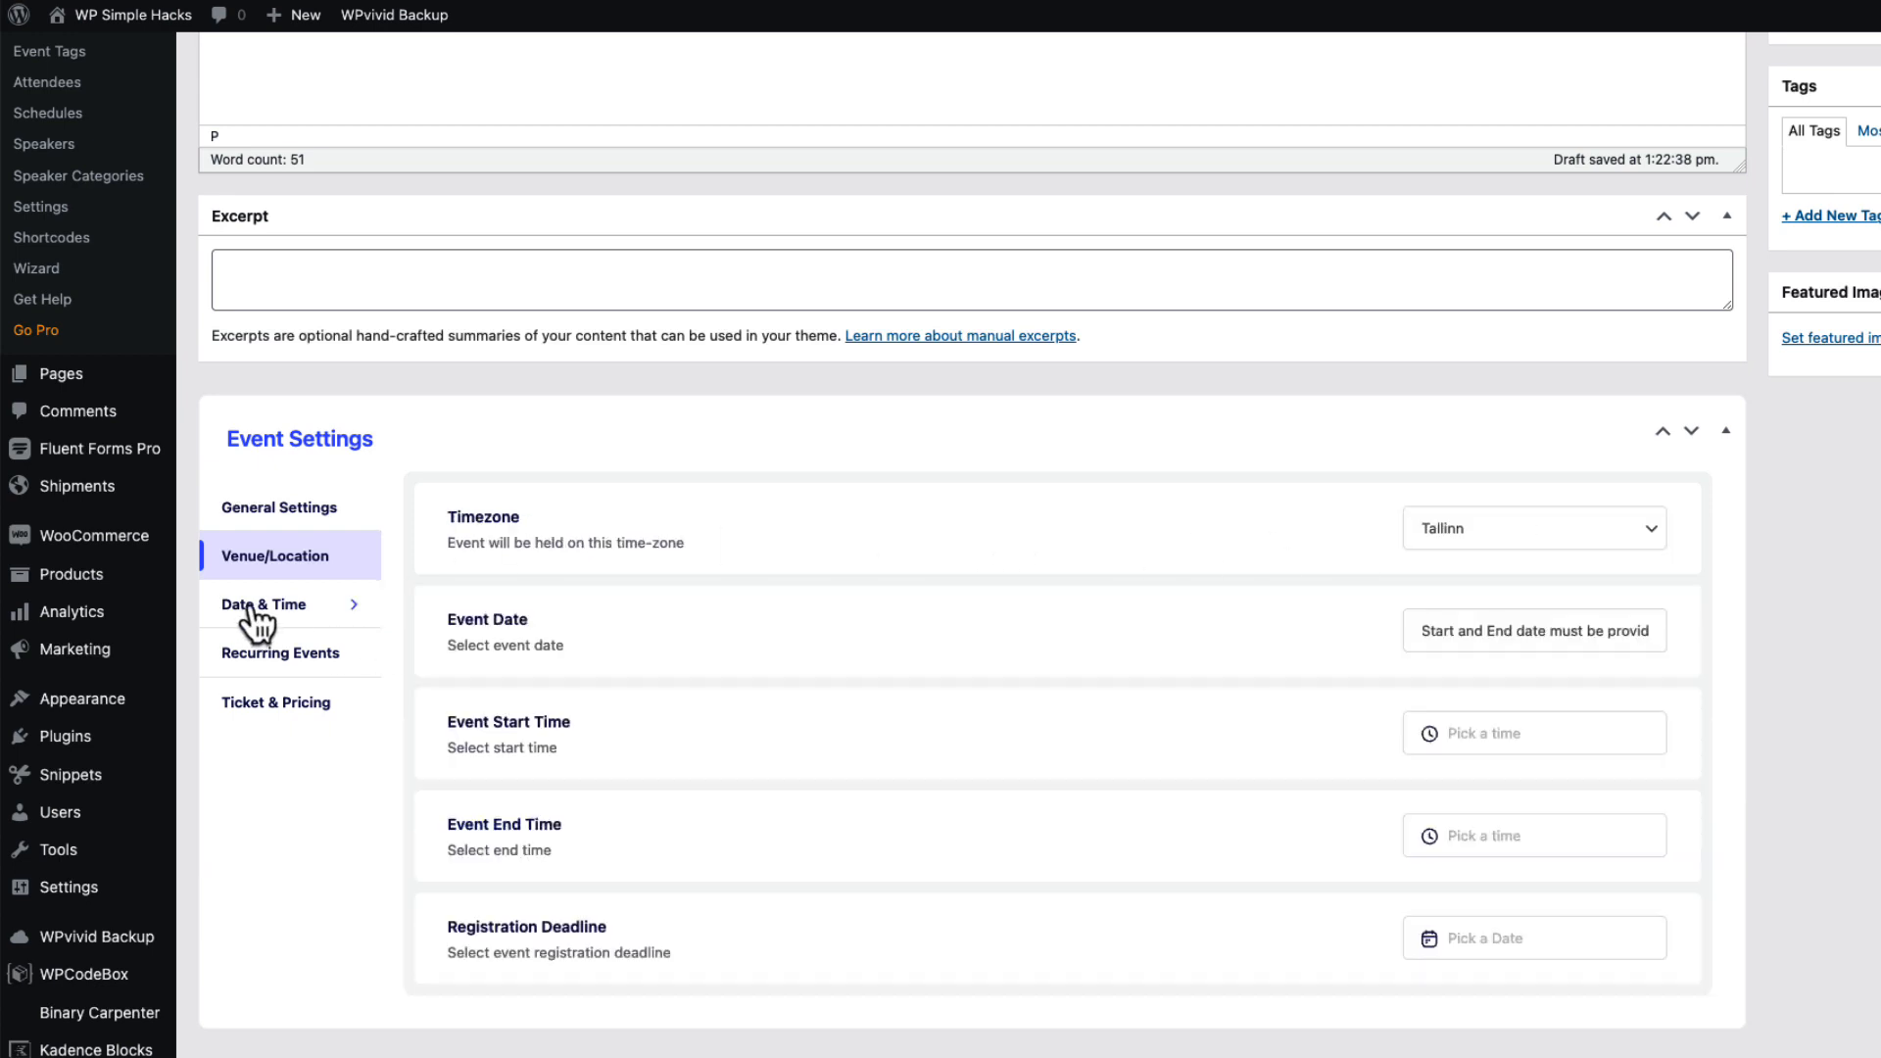
pyautogui.click(1490, 648)
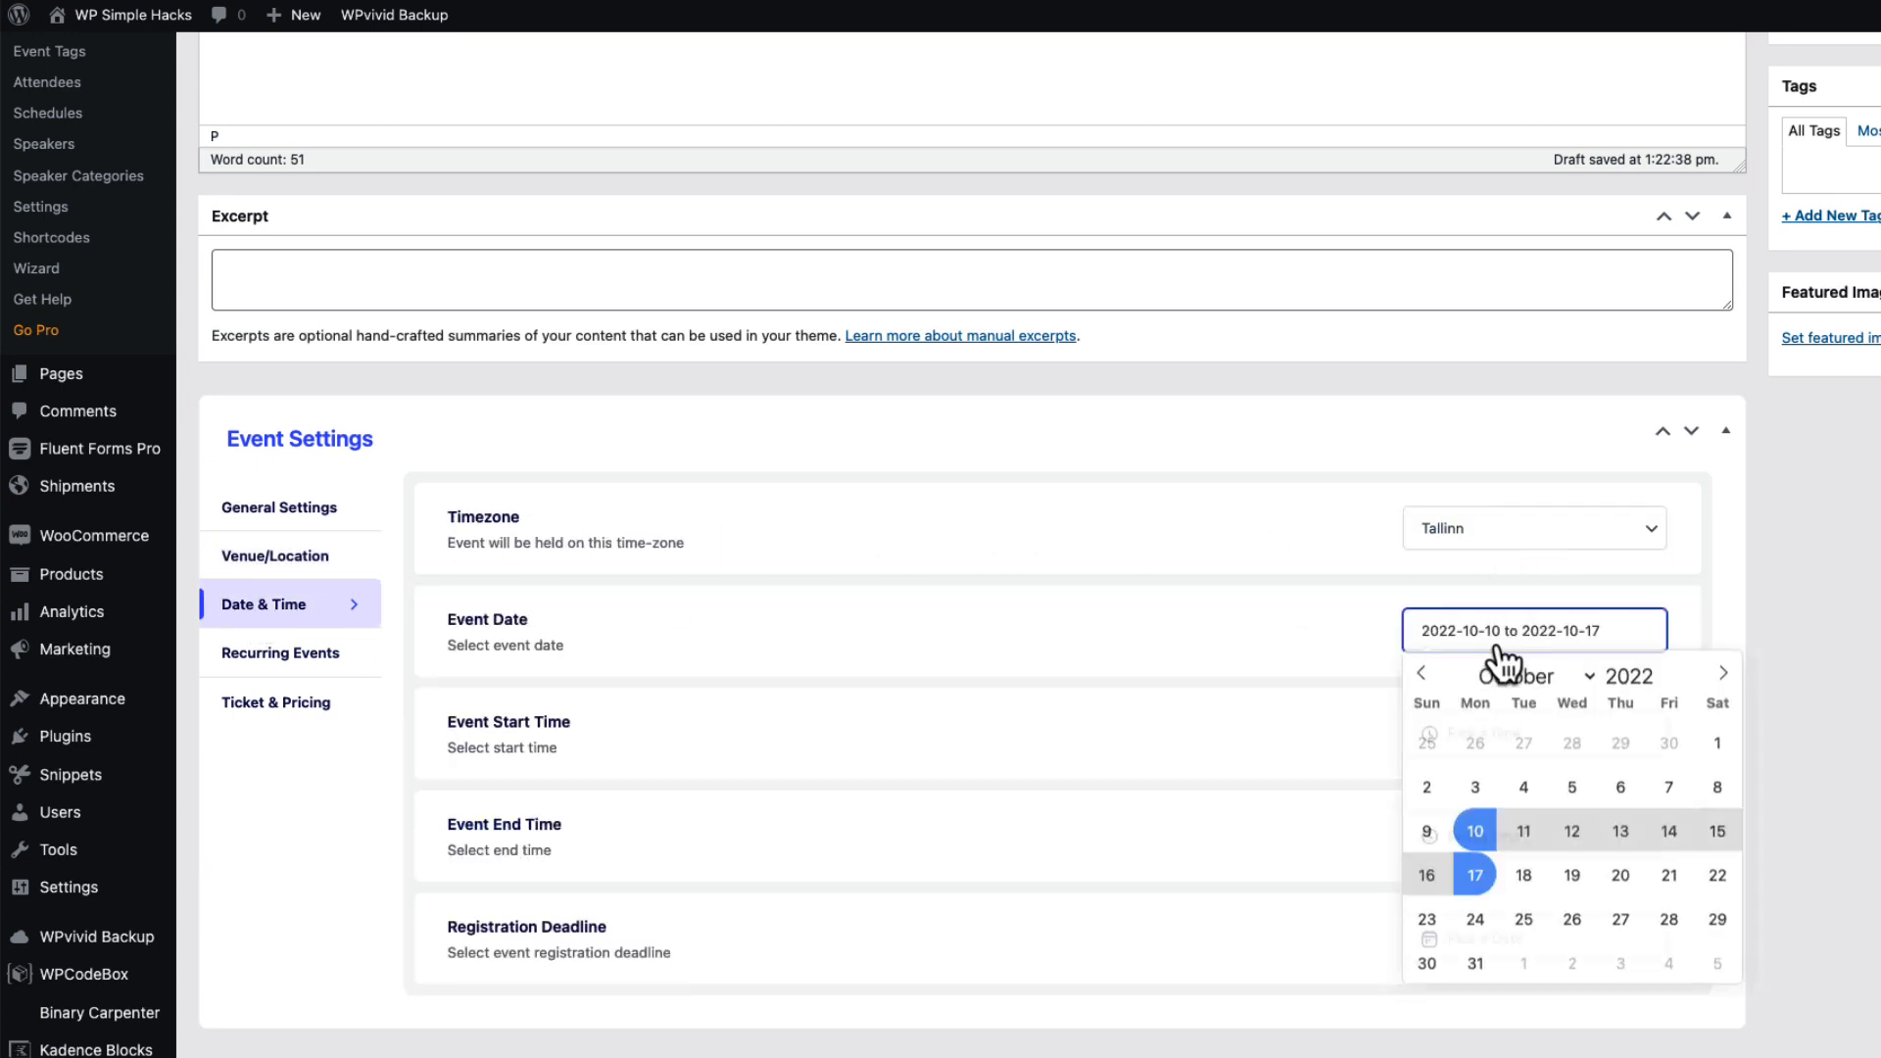
pyautogui.click(1476, 882)
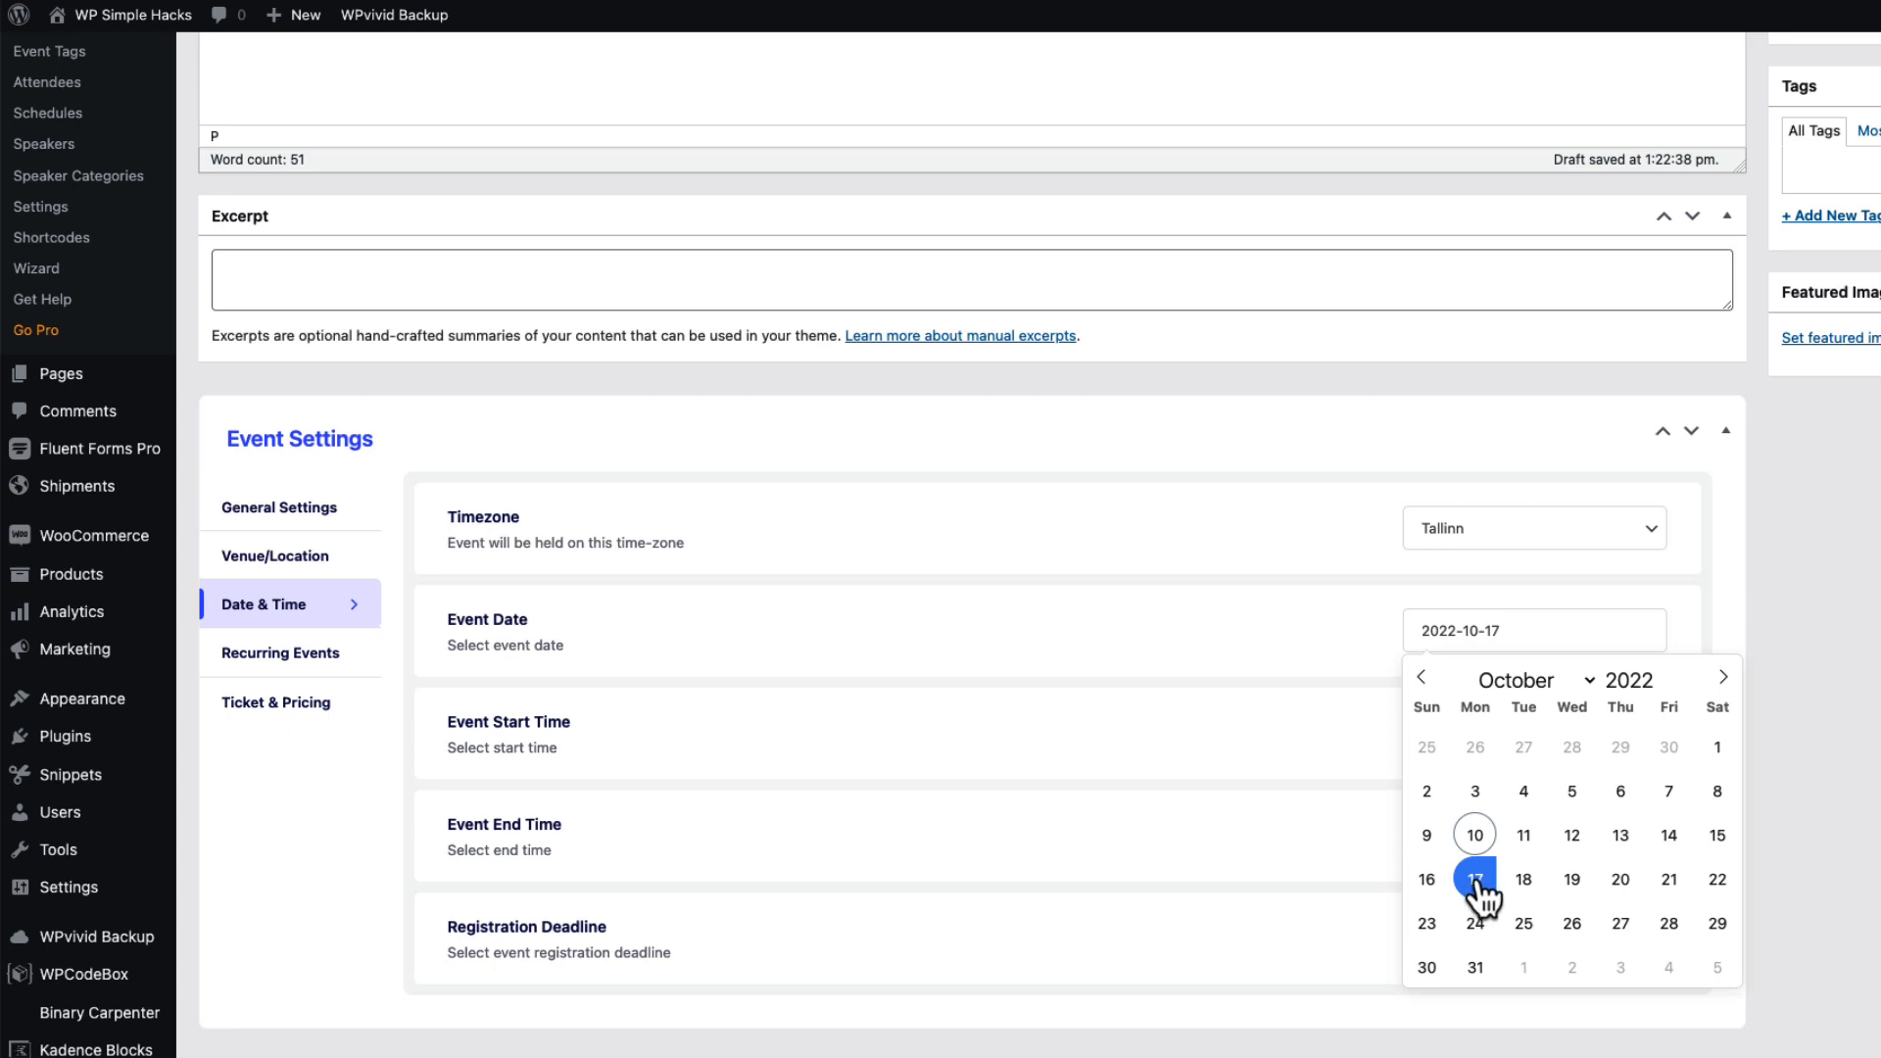
pyautogui.click(1724, 678)
pyautogui.doubleClick(1723, 678)
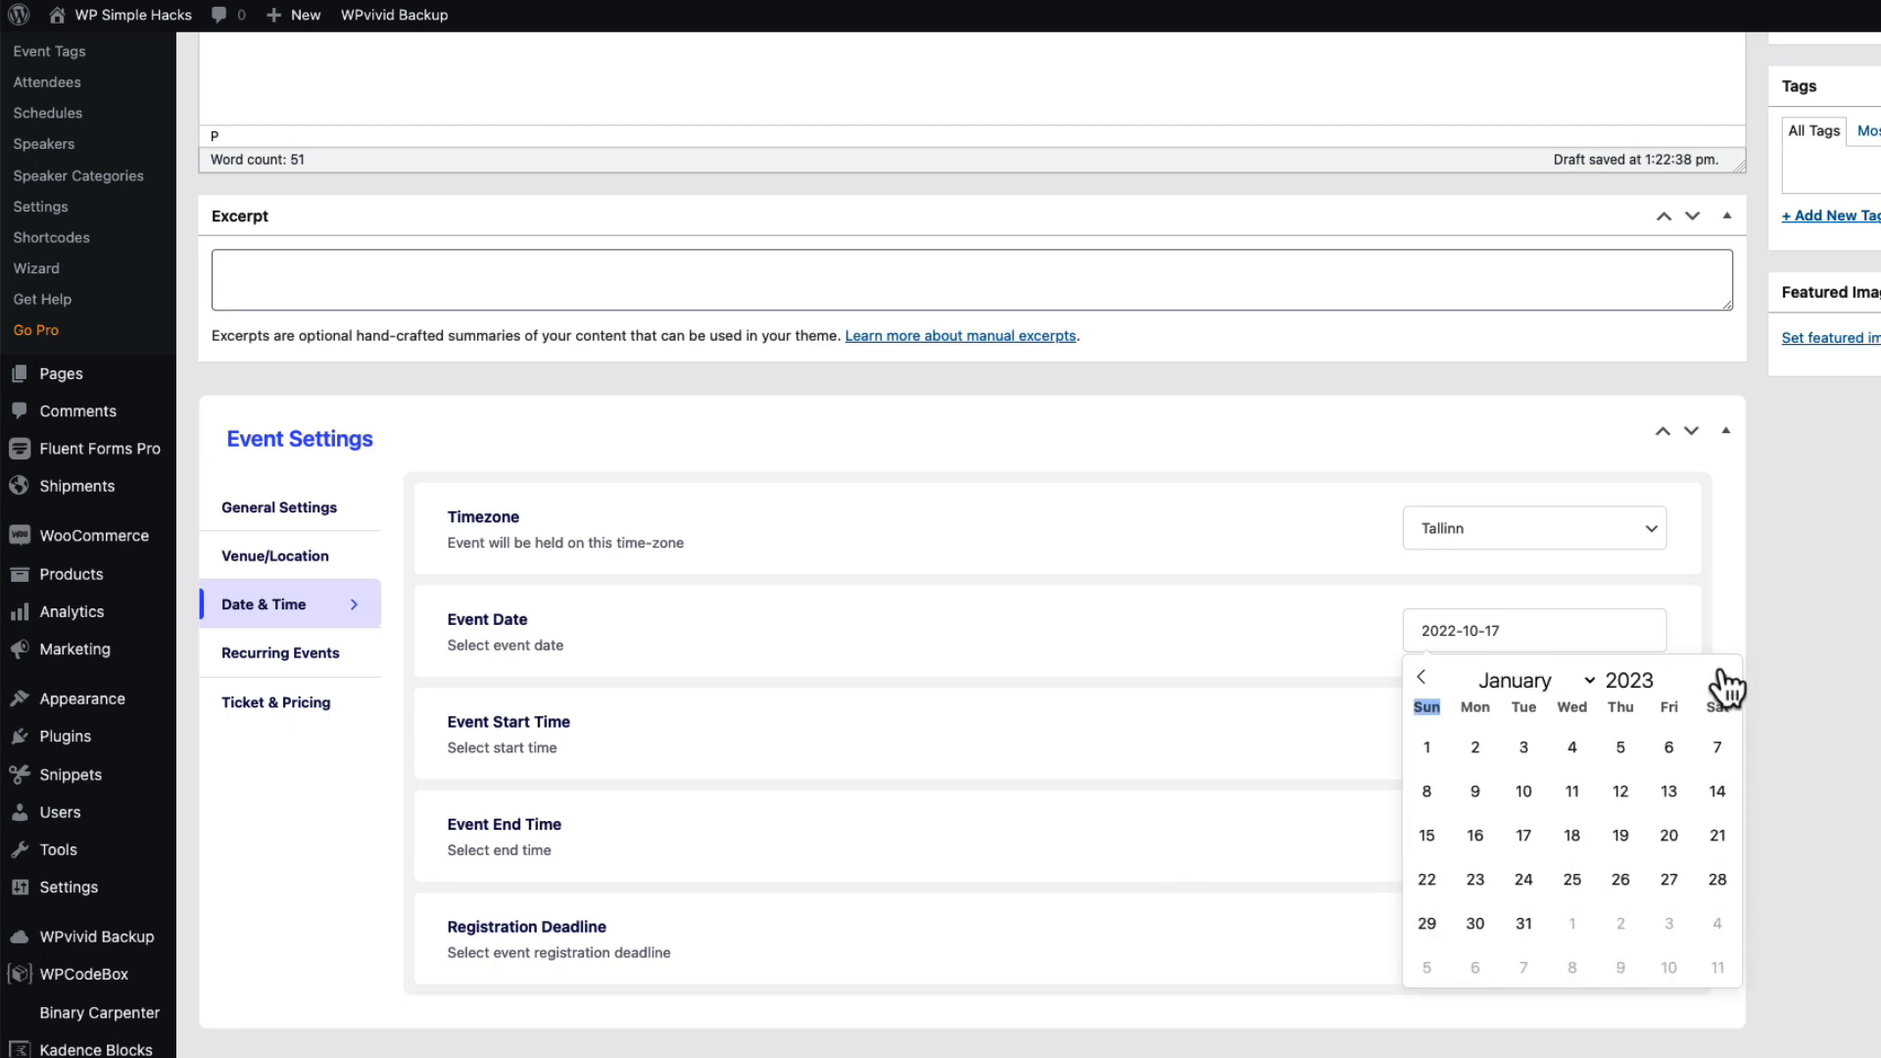
pyautogui.click(1523, 926)
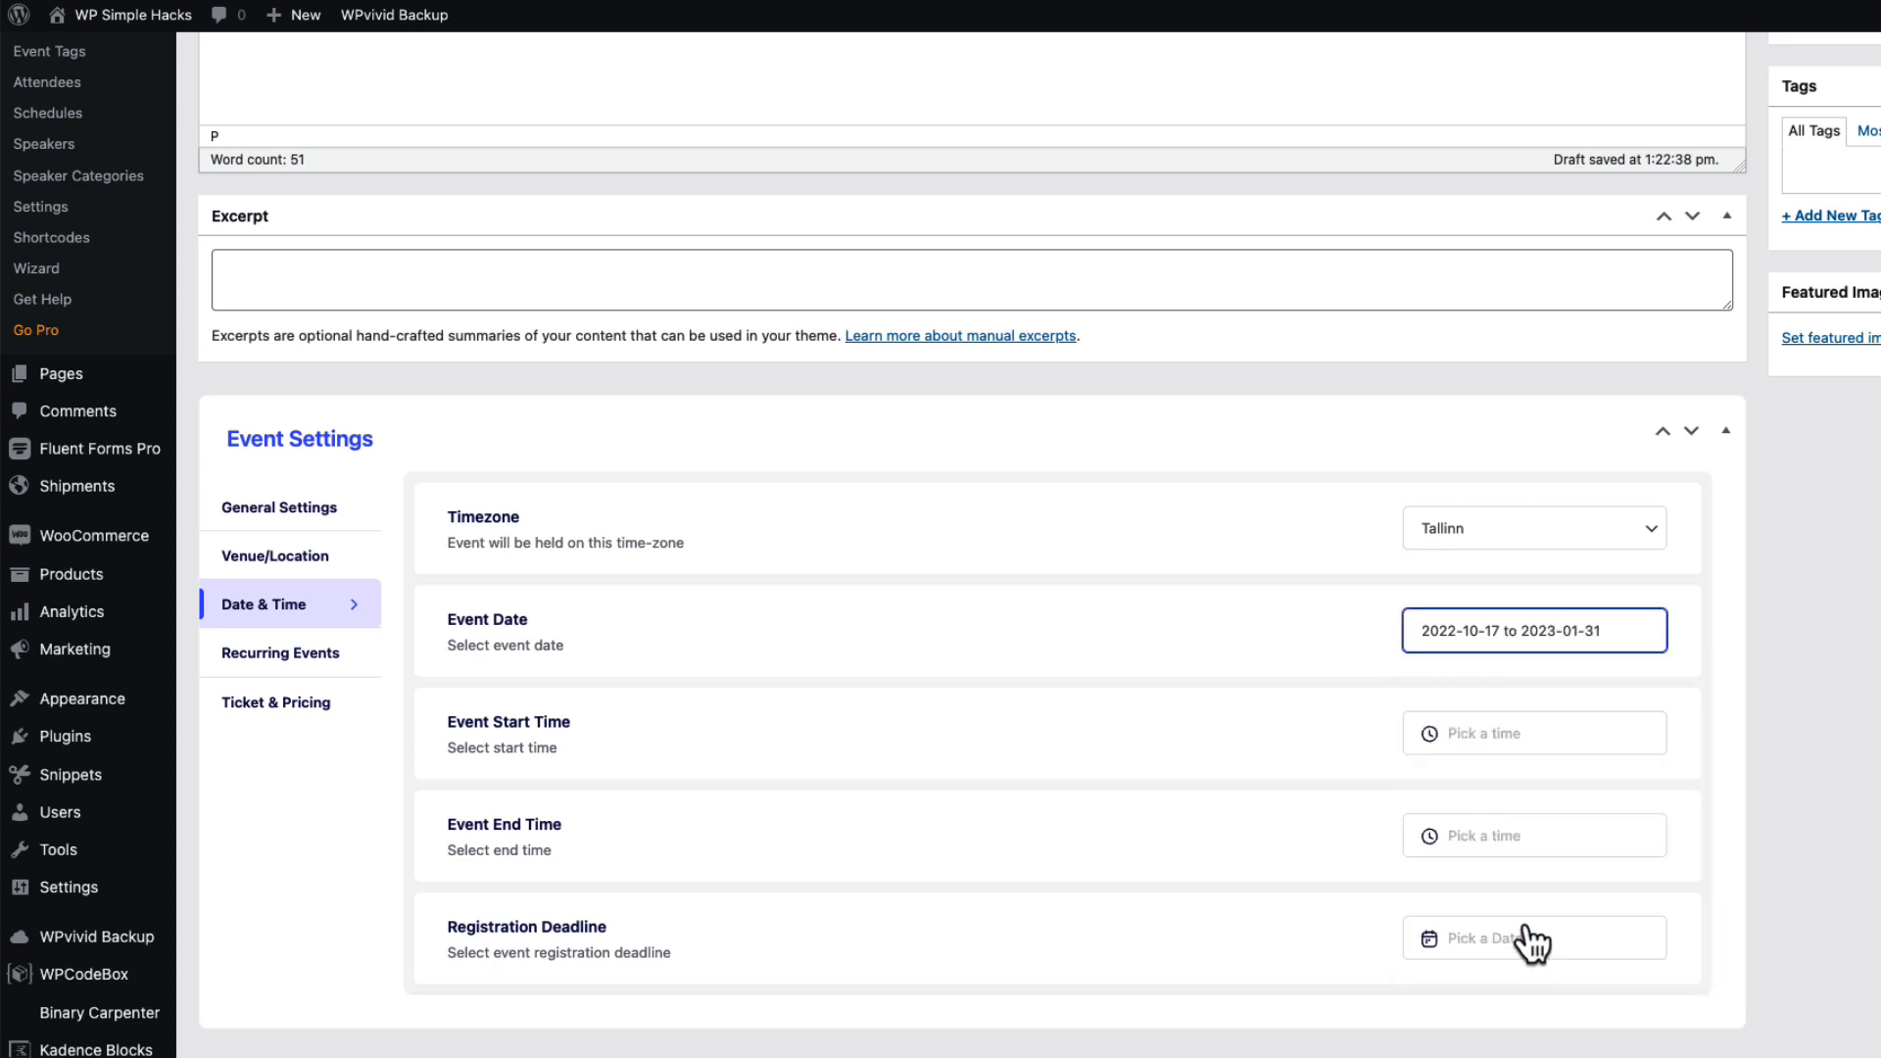
# Set the event time to start at 6:00 PM and end at 8:00 PM.
pyautogui.click(1445, 732)
pyautogui.write('6')
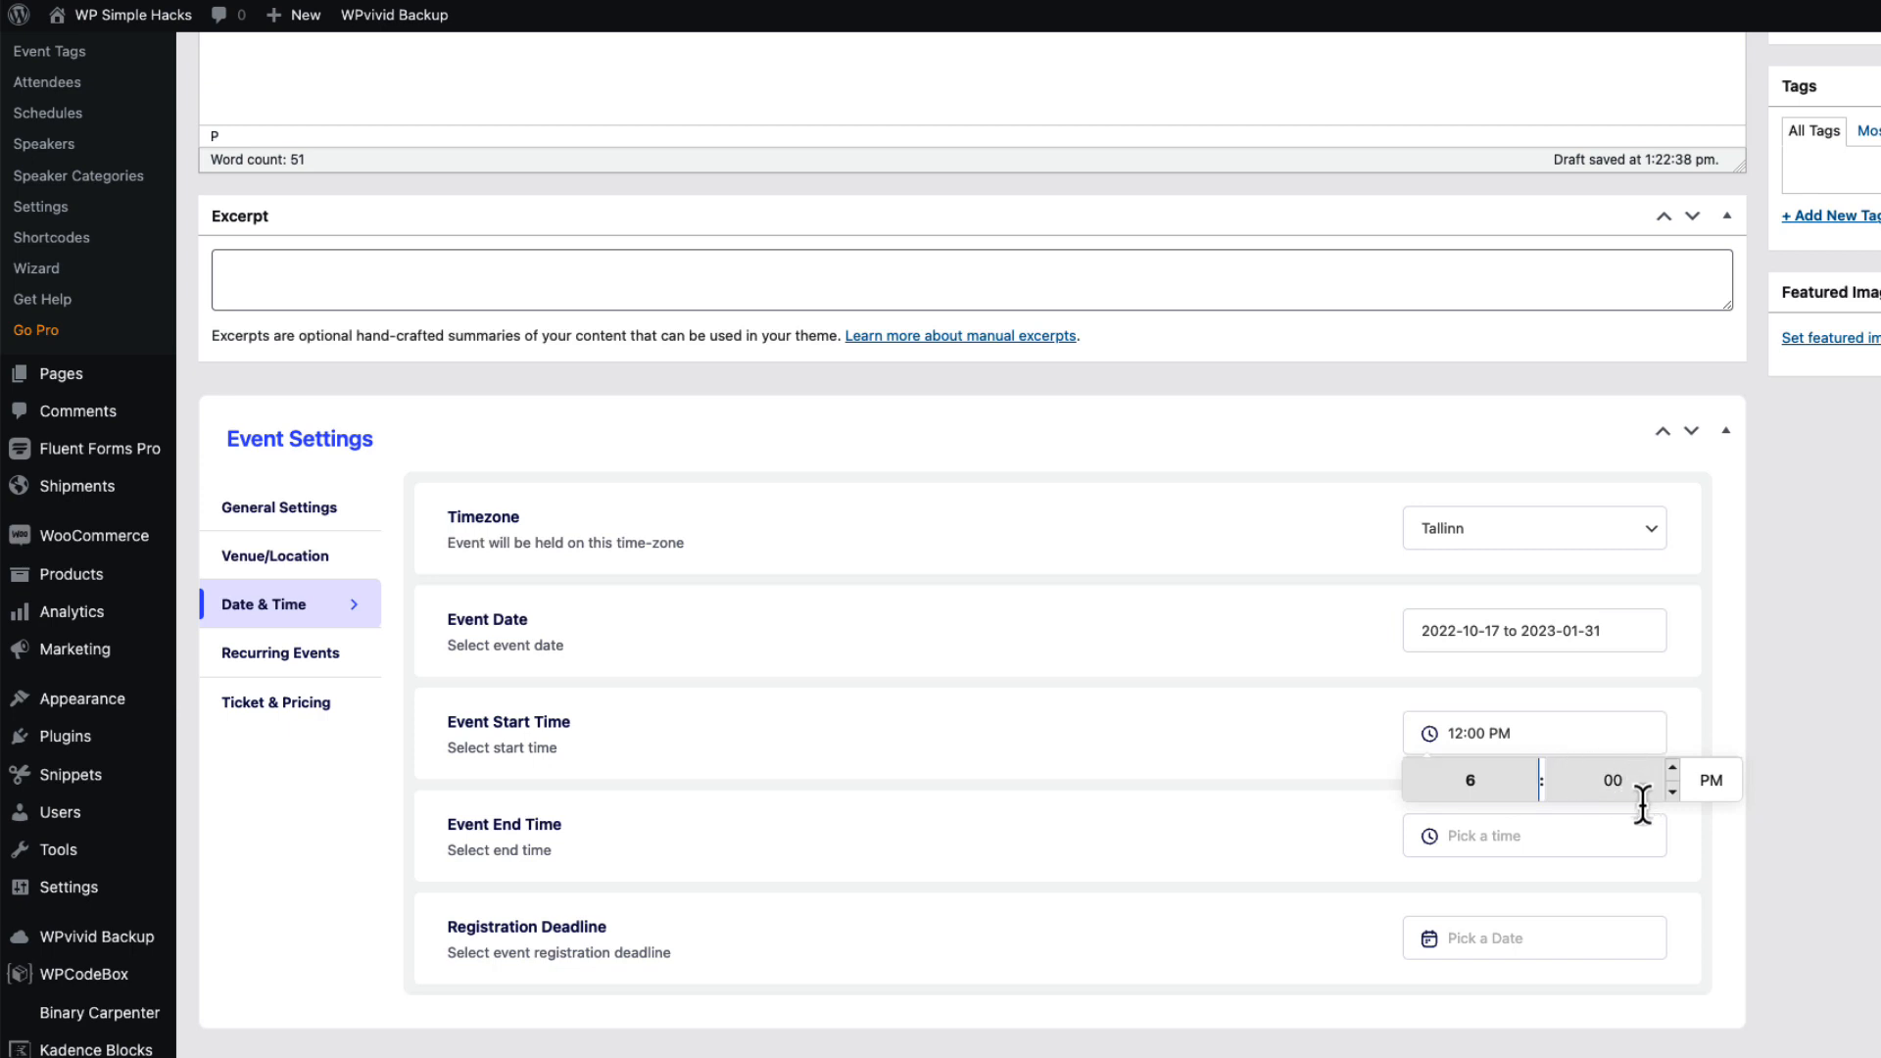
pyautogui.click(1485, 836)
pyautogui.click(1411, 877)
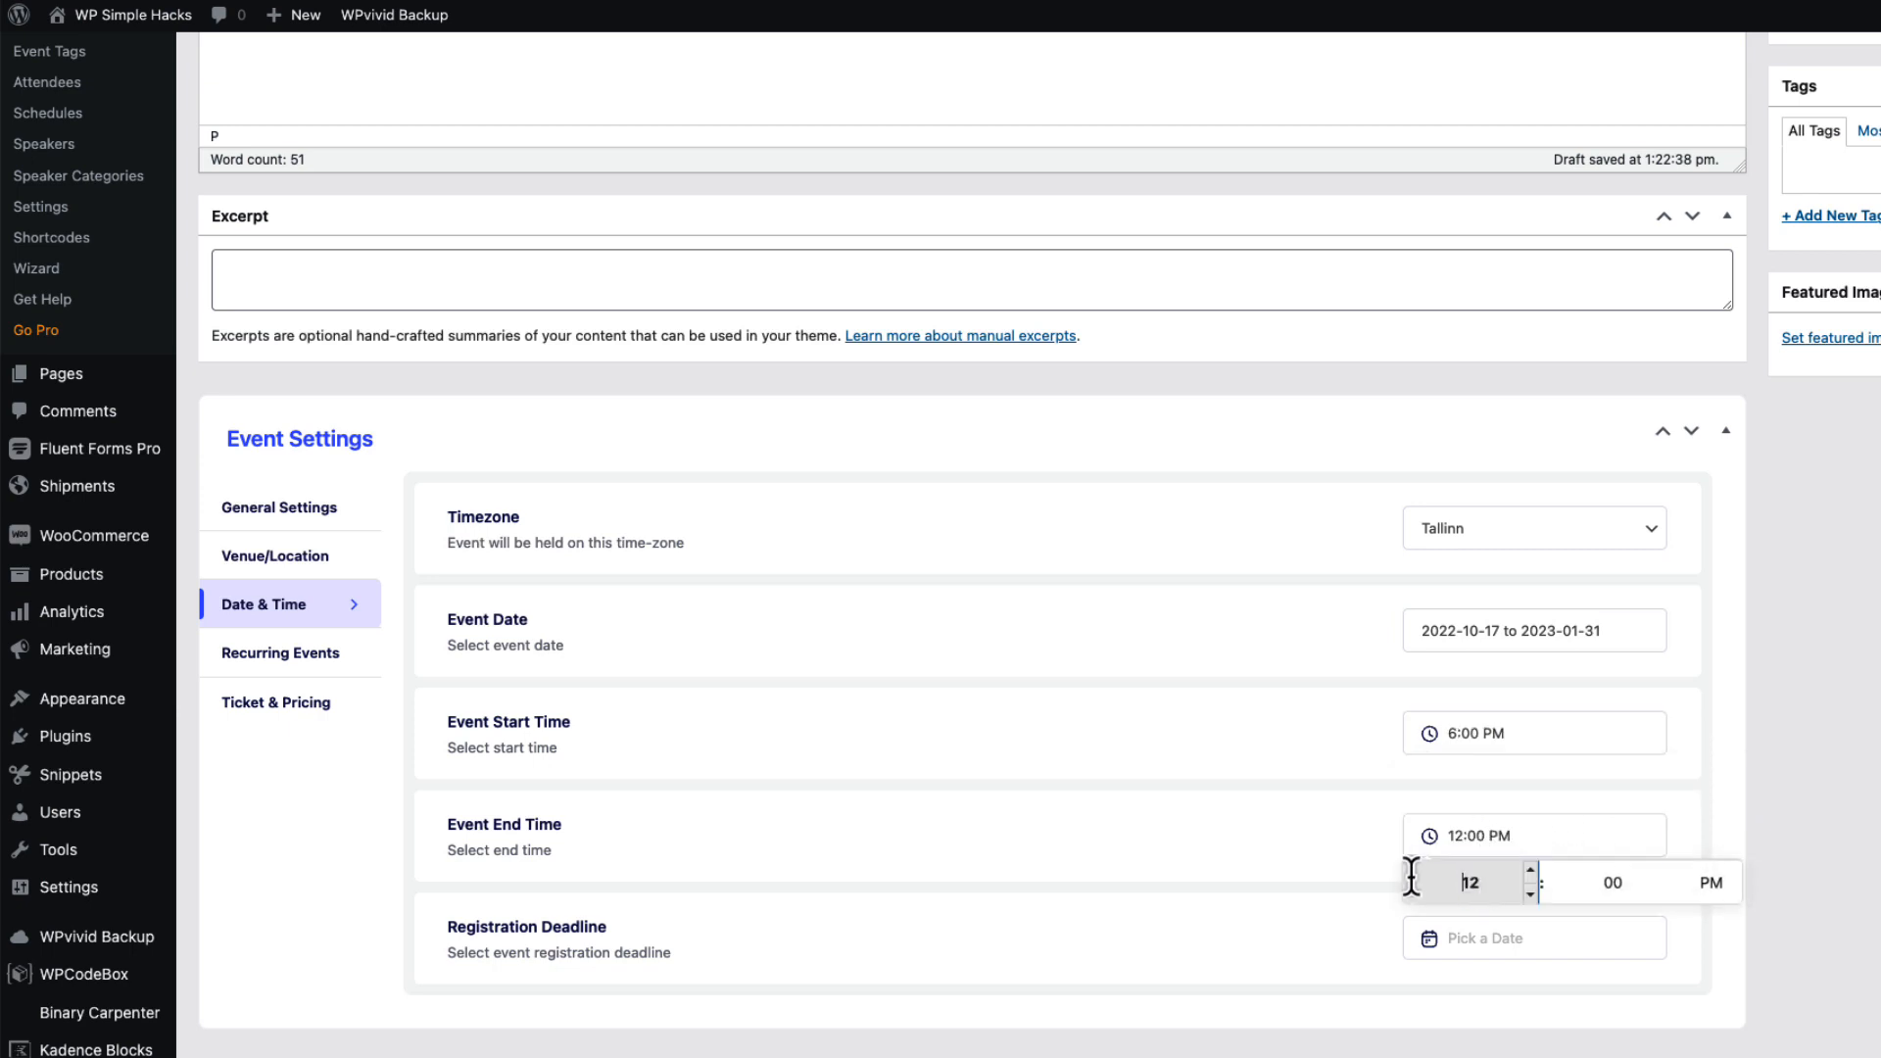
pyautogui.doubleClick(1405, 875)
pyautogui.write('8')
pyautogui.click(1852, 819)
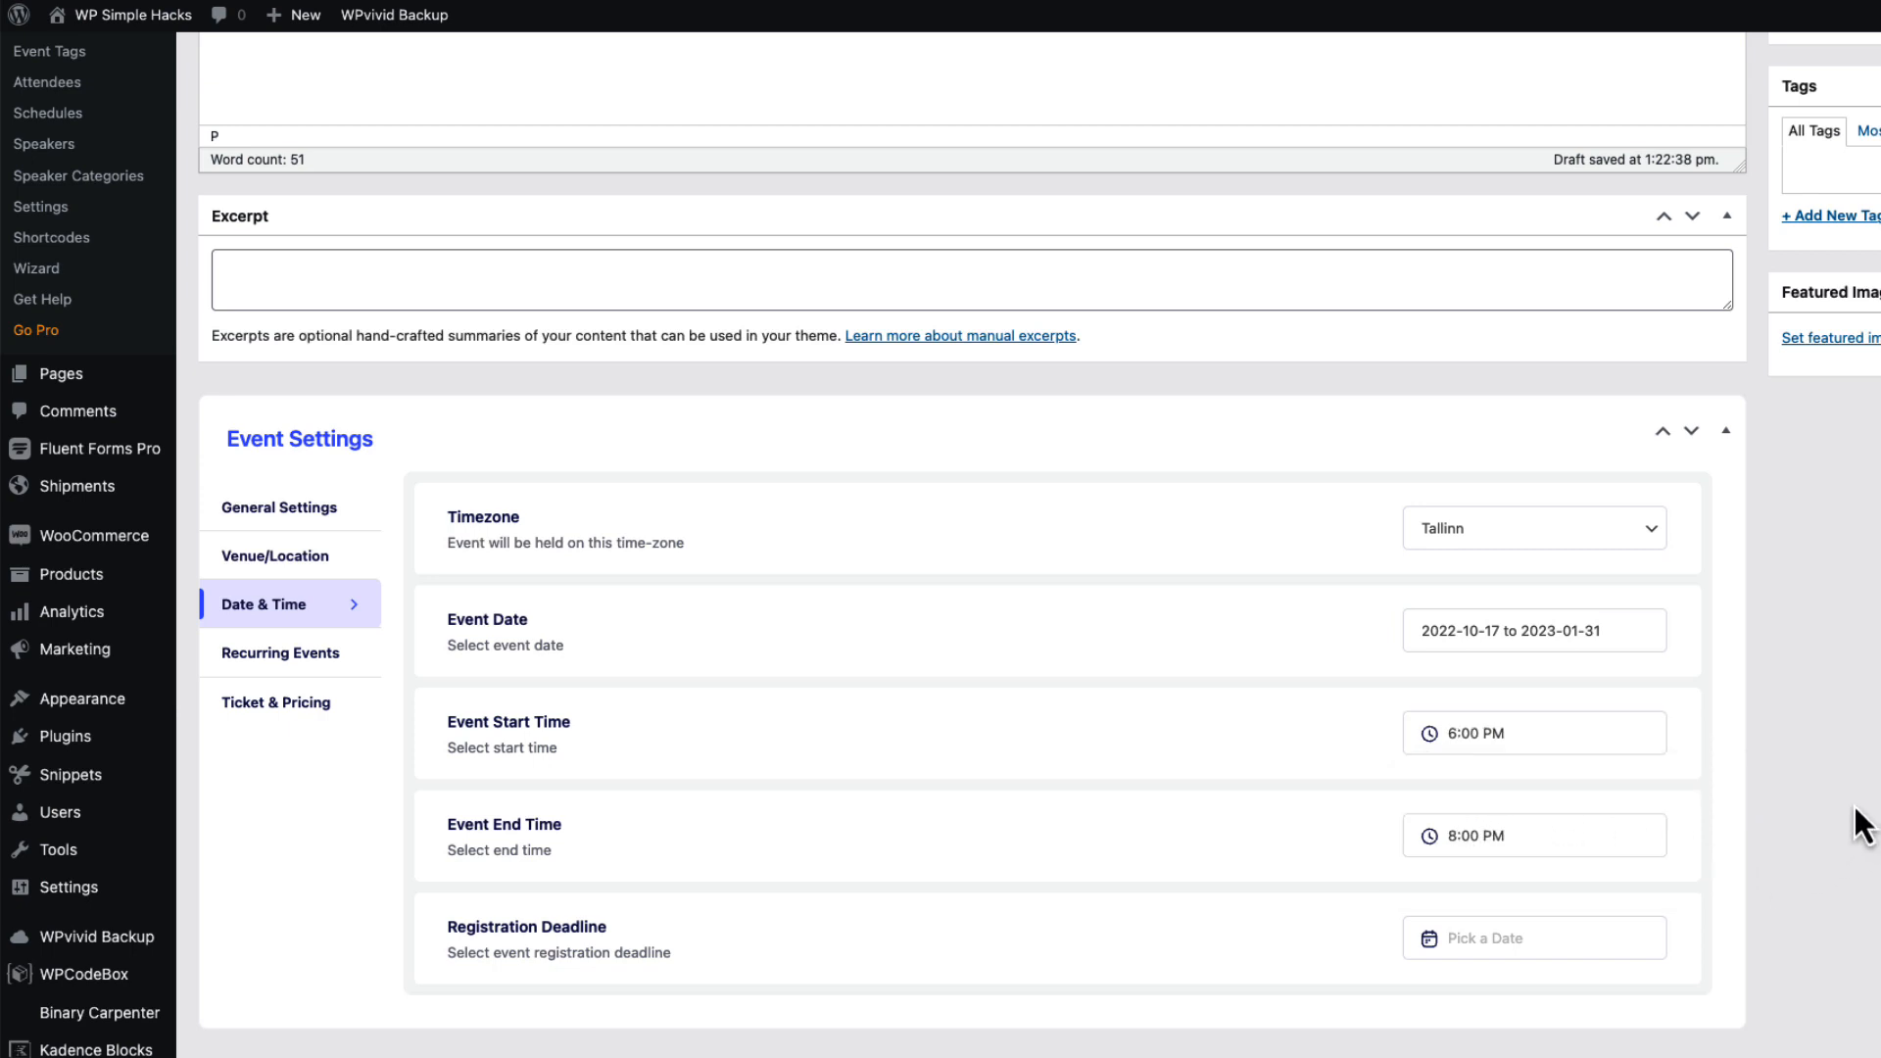
pyautogui.click(306, 649)
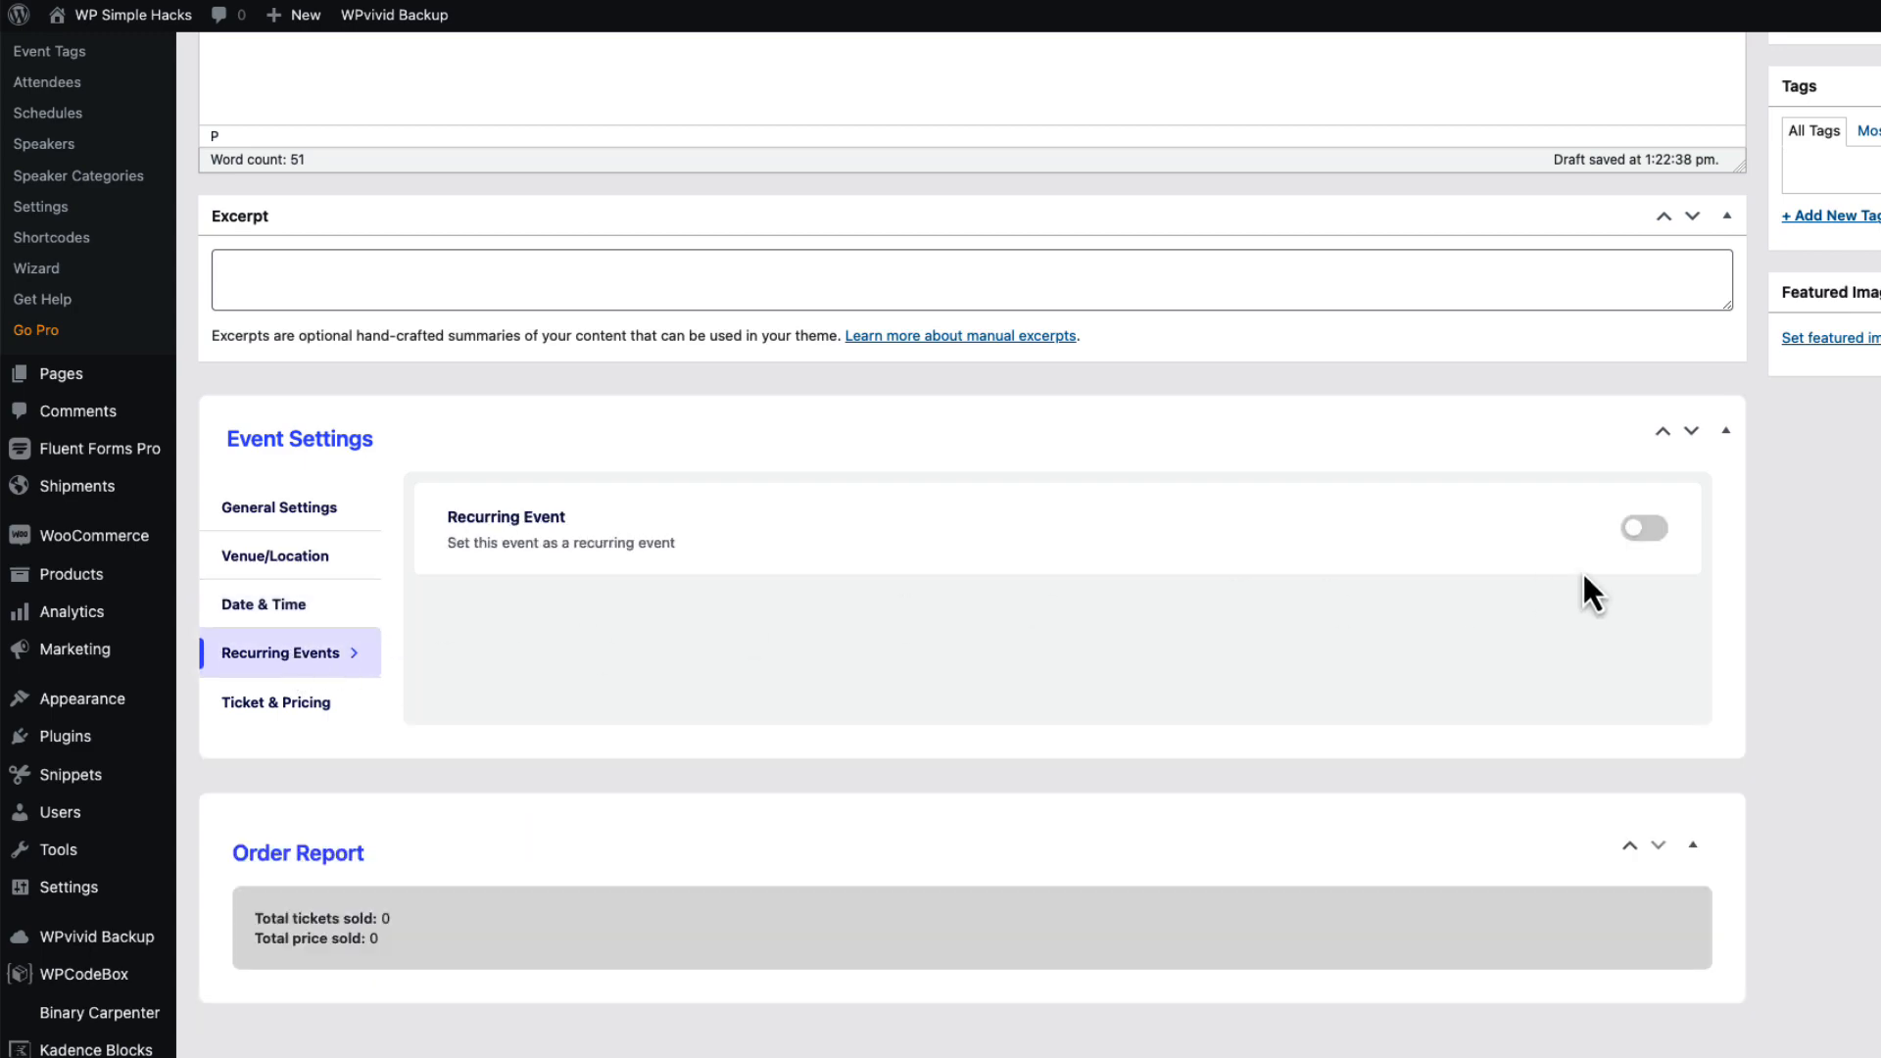
# Turn on recurring events and dismiss the missing-dates warning.
pyautogui.click(1654, 530)
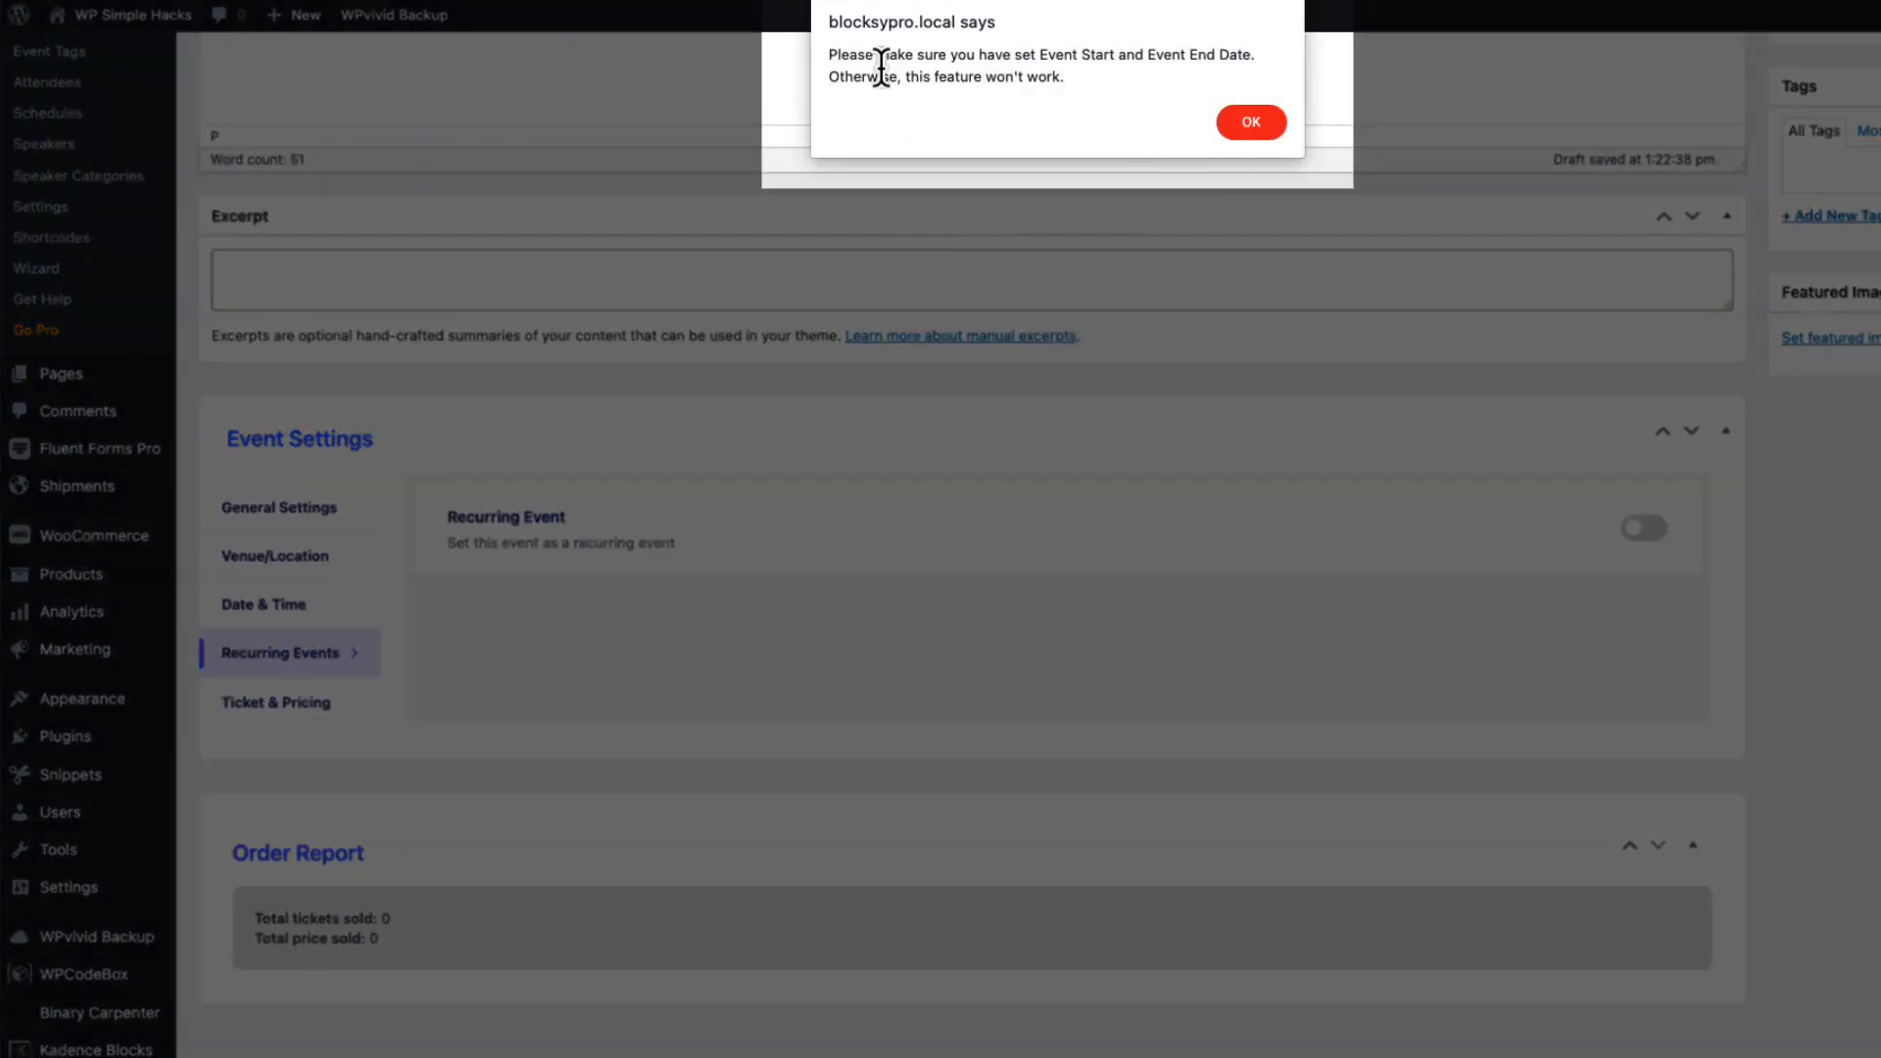
pyautogui.moveTo(864, 55); pyautogui.dragTo(1271, 57)
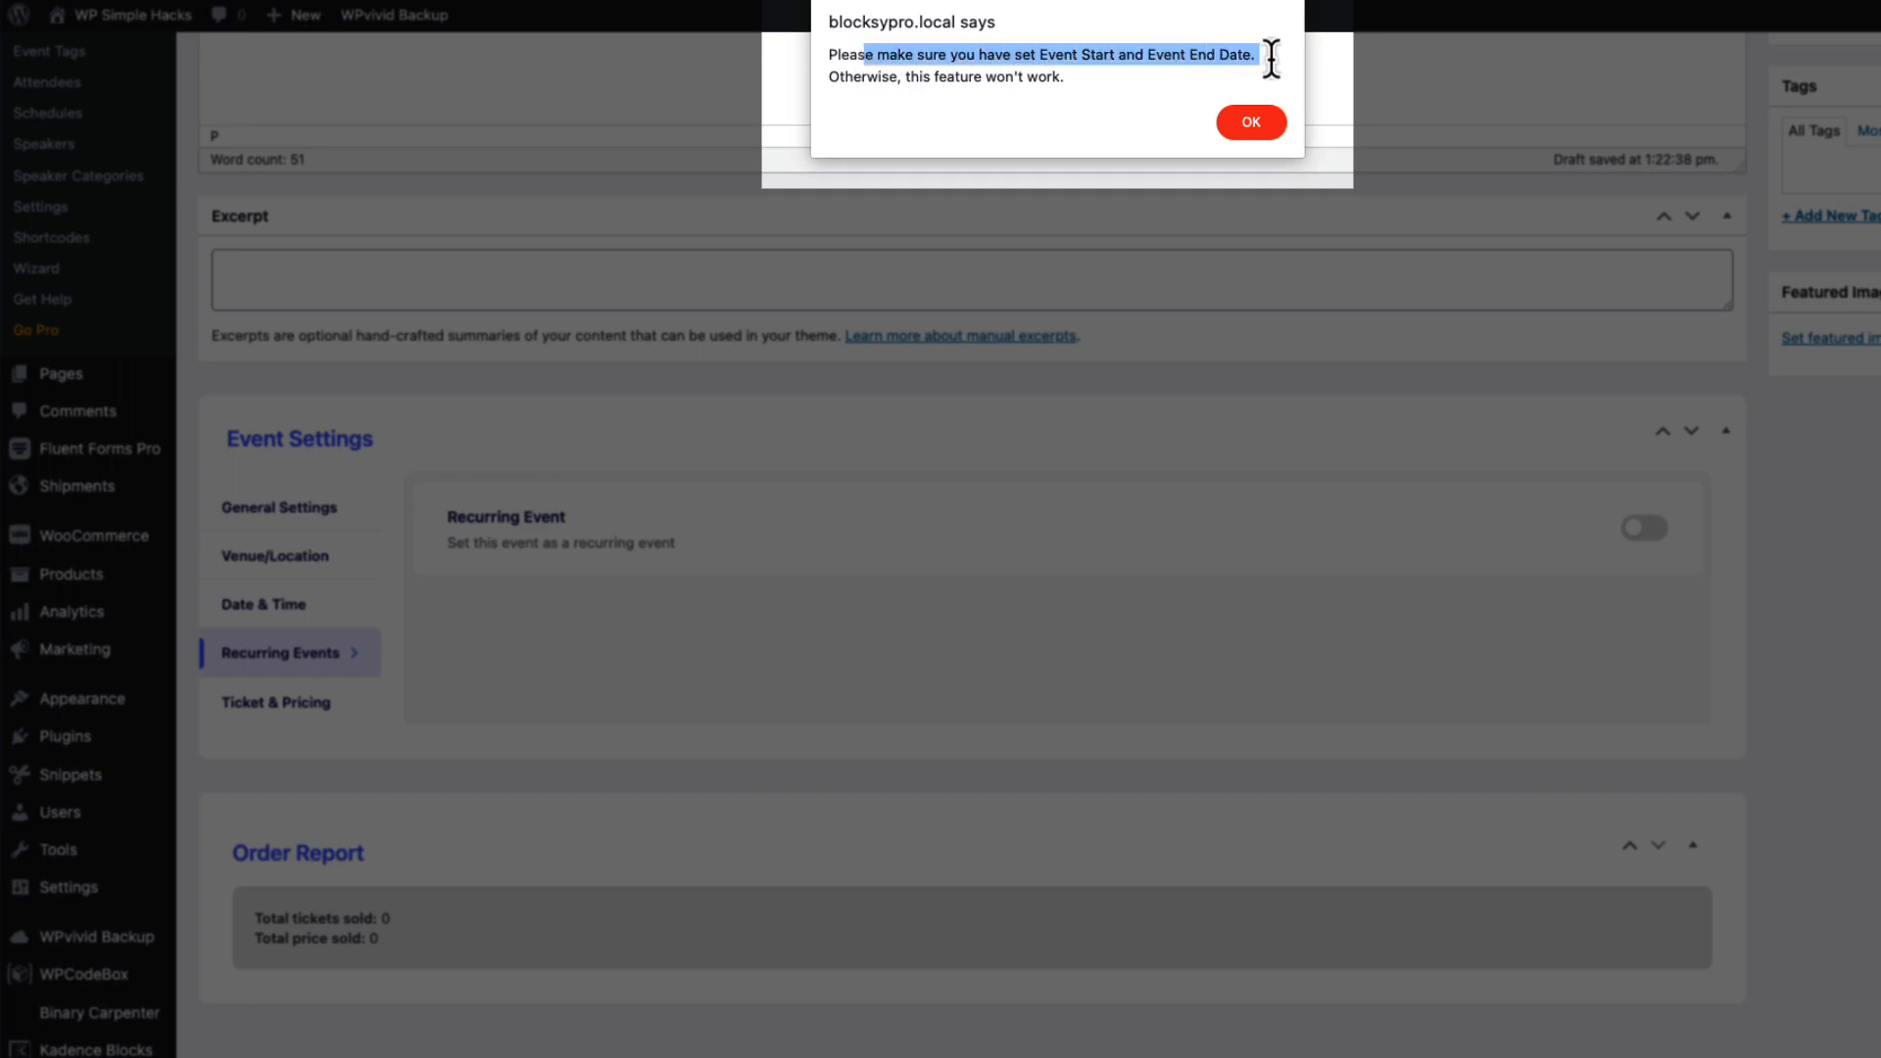
pyautogui.click(1234, 122)
pyautogui.click(276, 603)
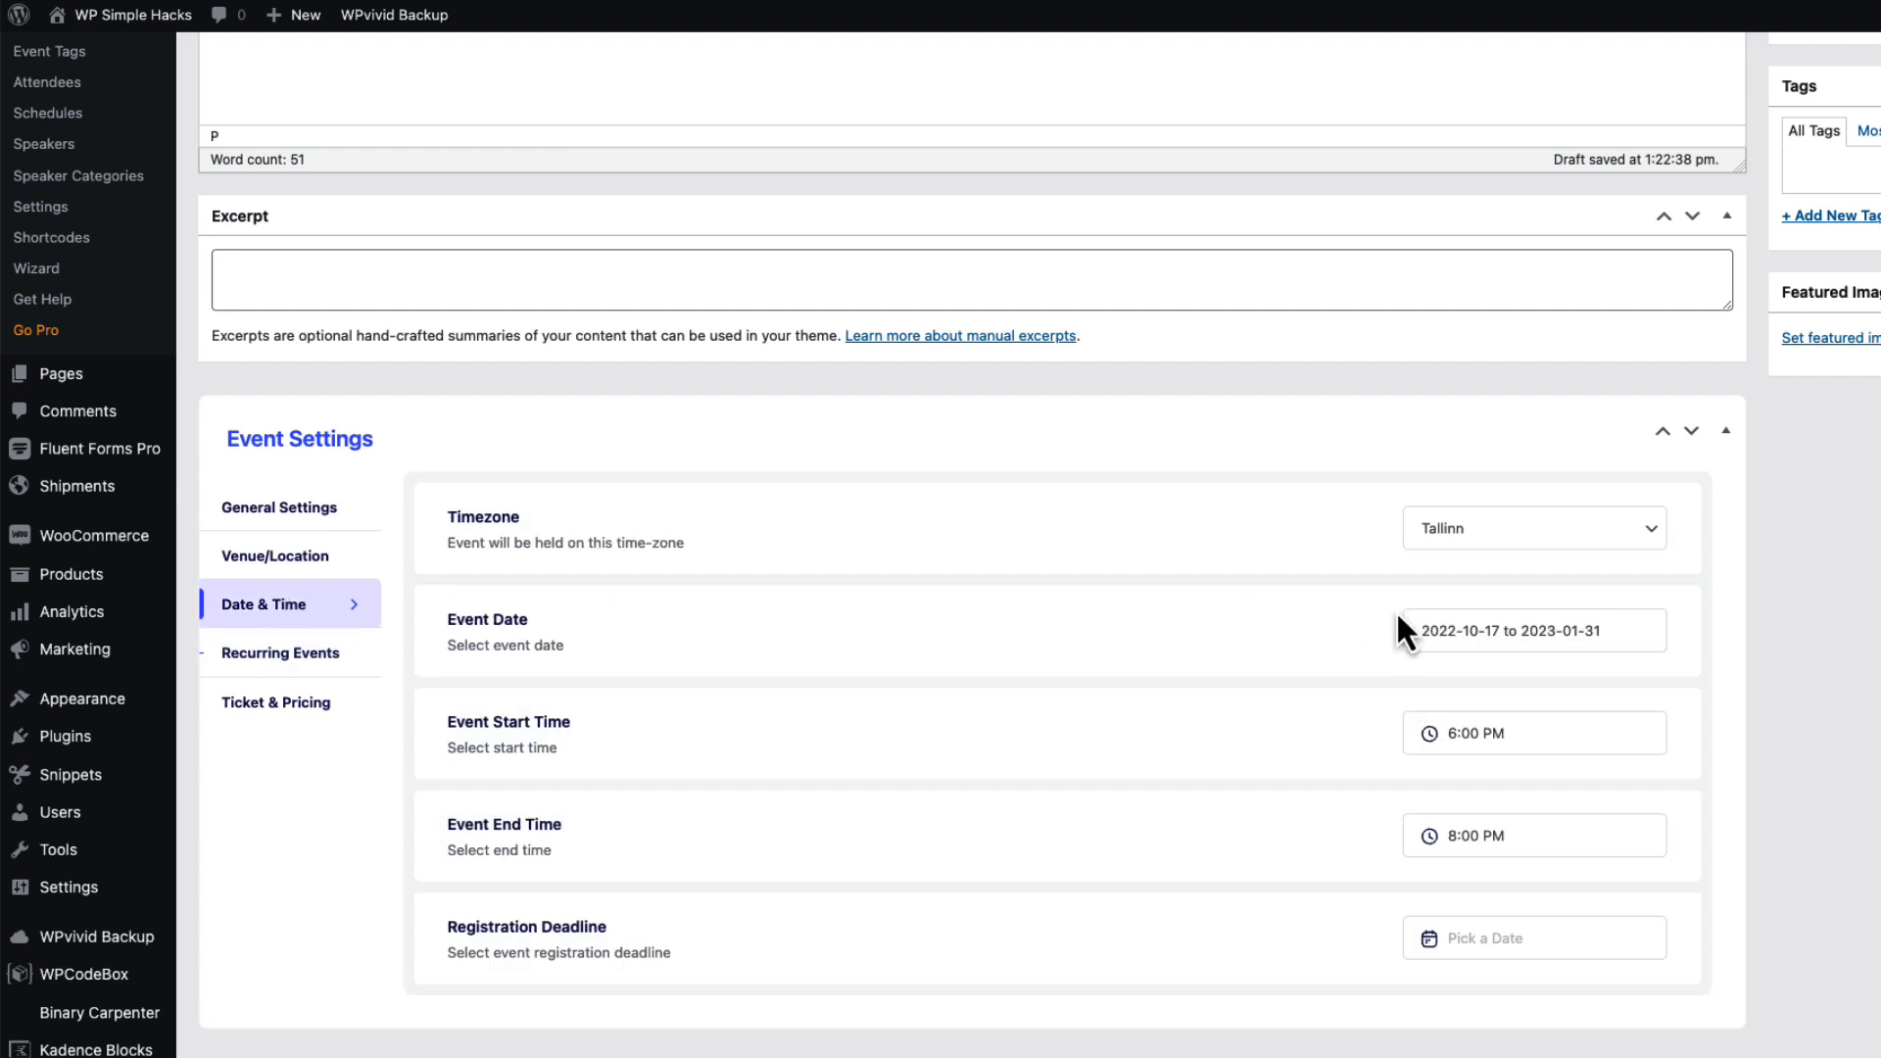
pyautogui.click(319, 654)
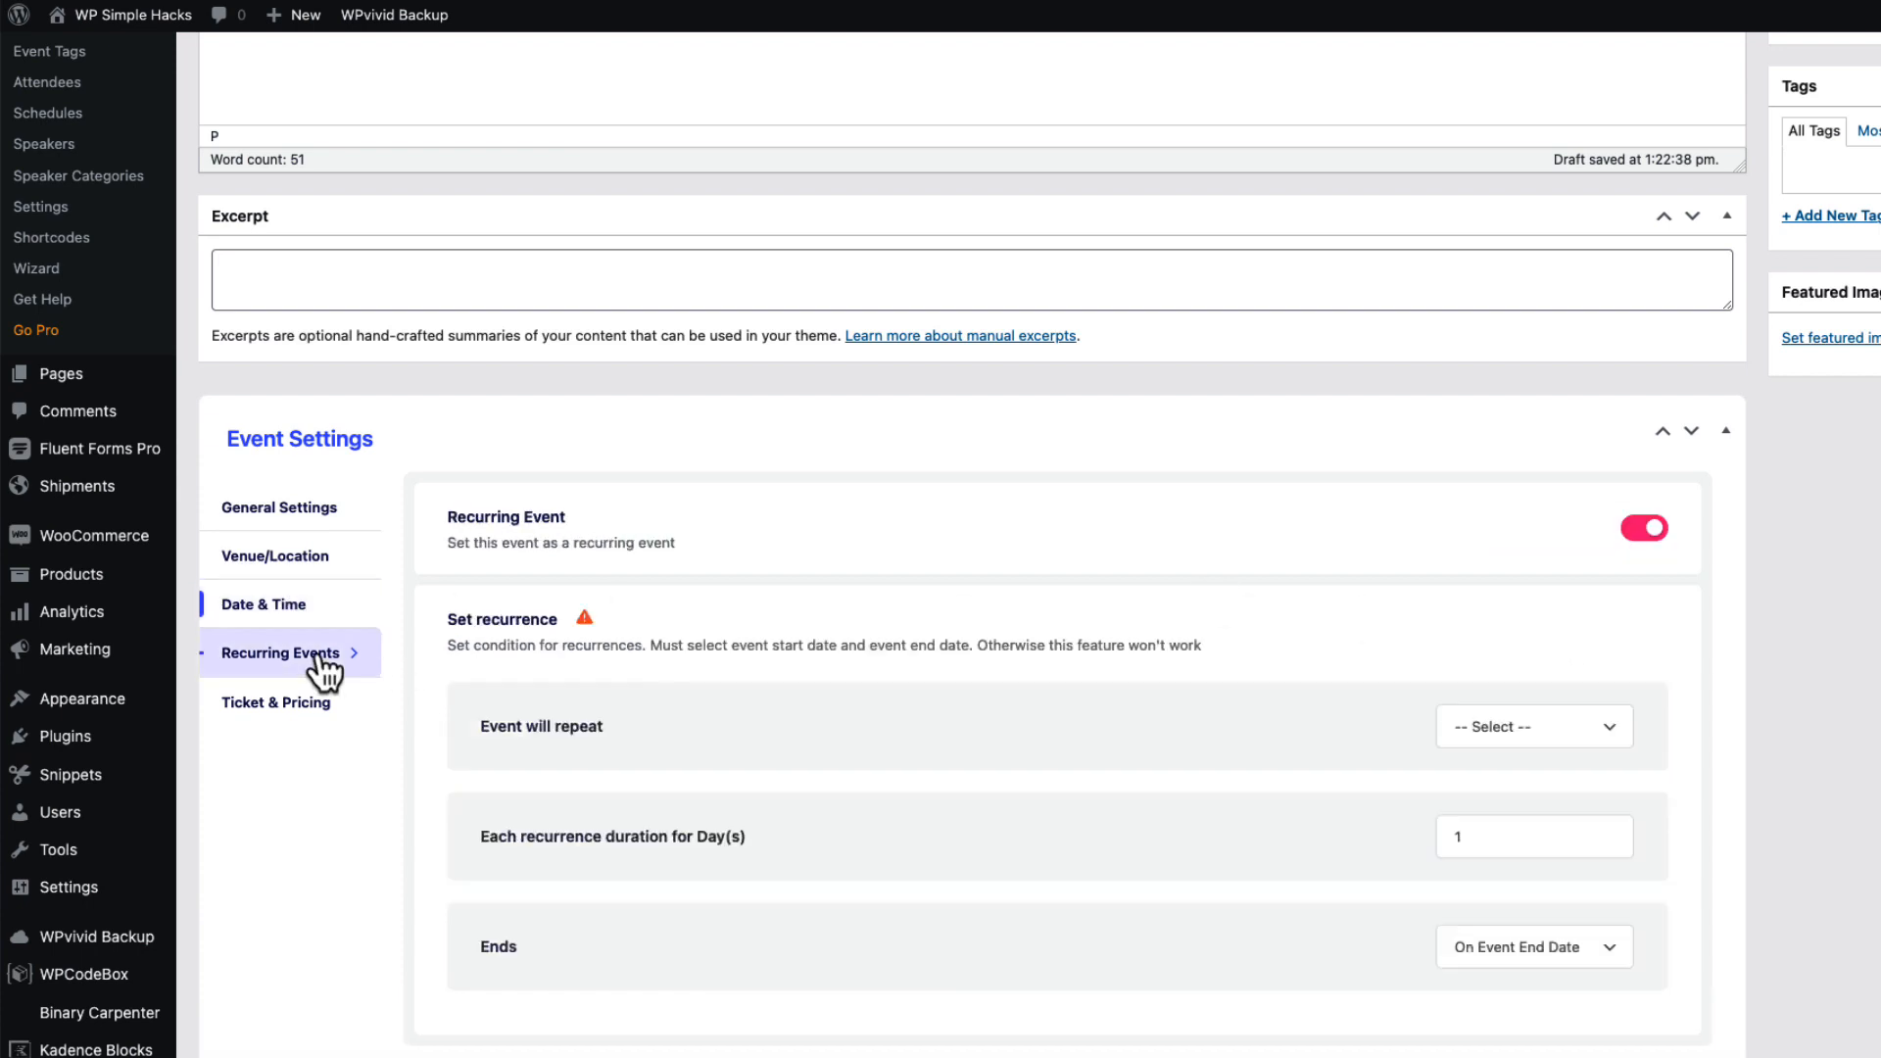
pyautogui.scroll(-3, 1567, 627)
pyautogui.scroll(1, 1215, 568)
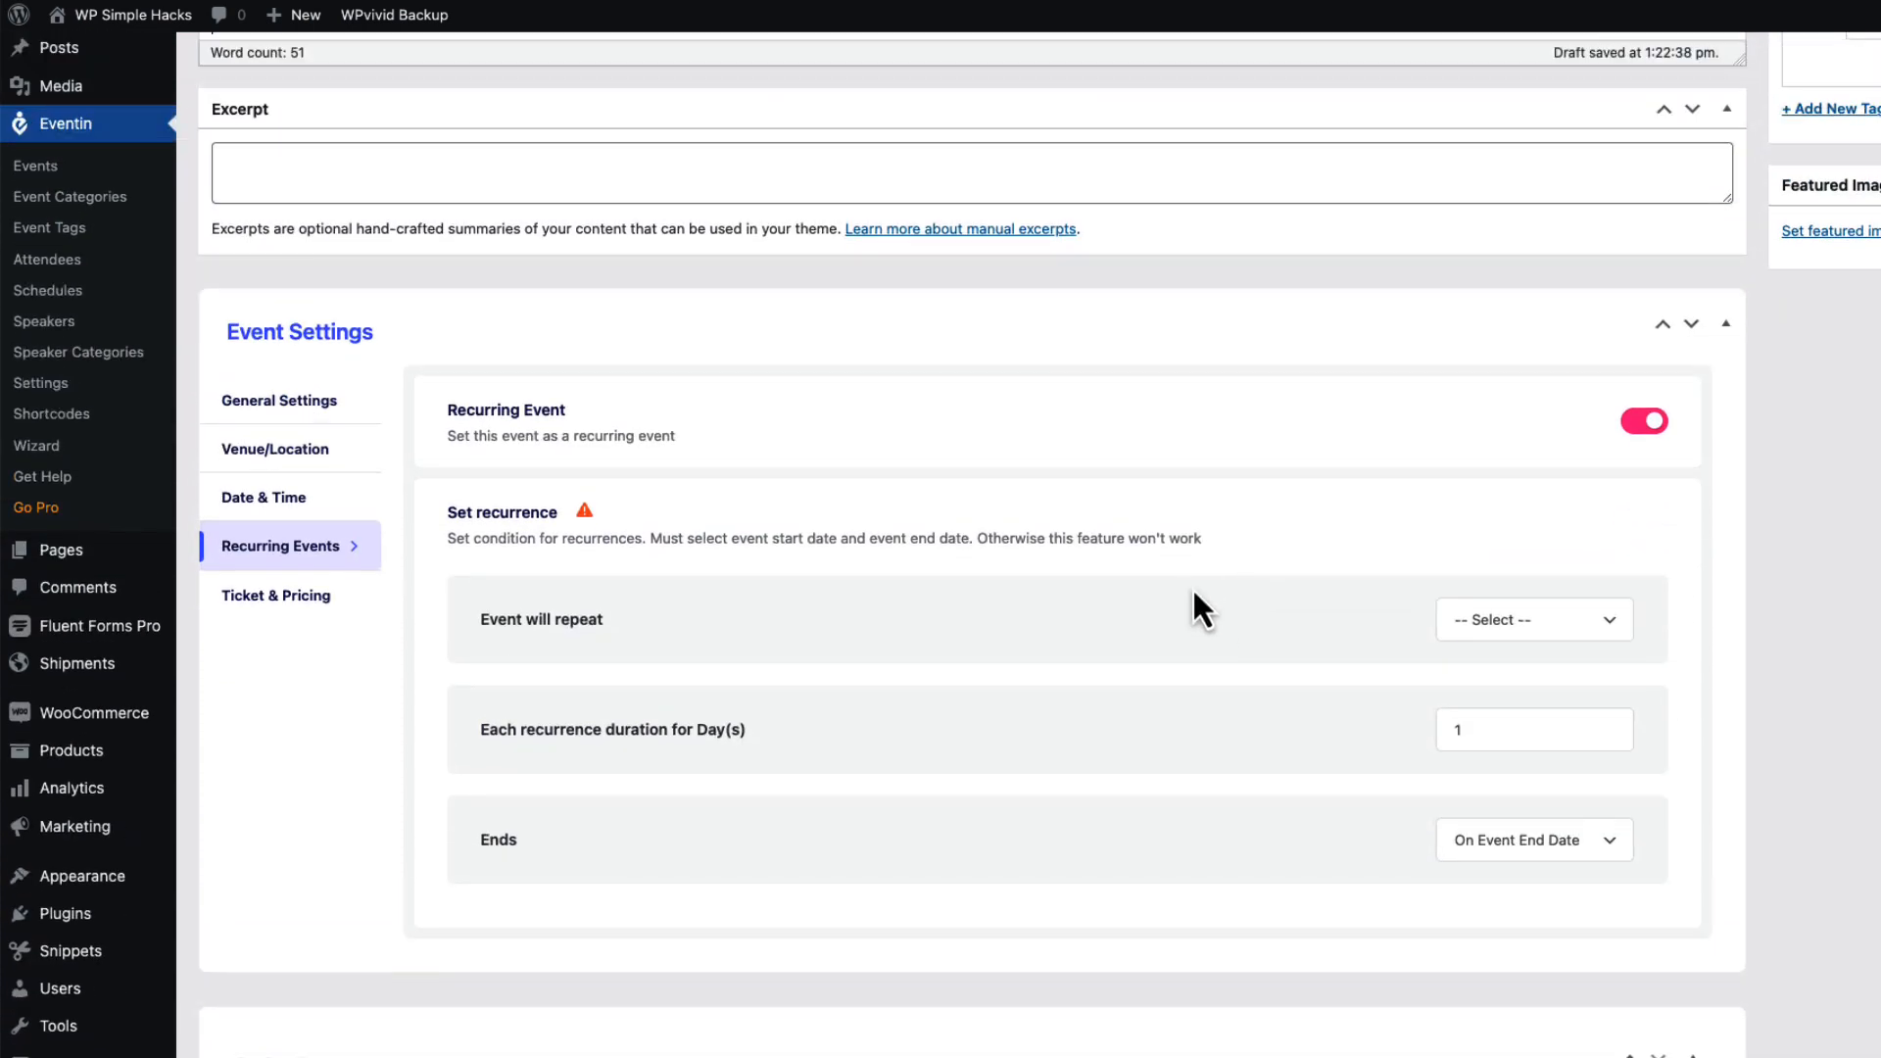
# Make the event repeat weekly on Mondays, ending on the event end date.
pyautogui.click(1518, 622)
pyautogui.click(1509, 664)
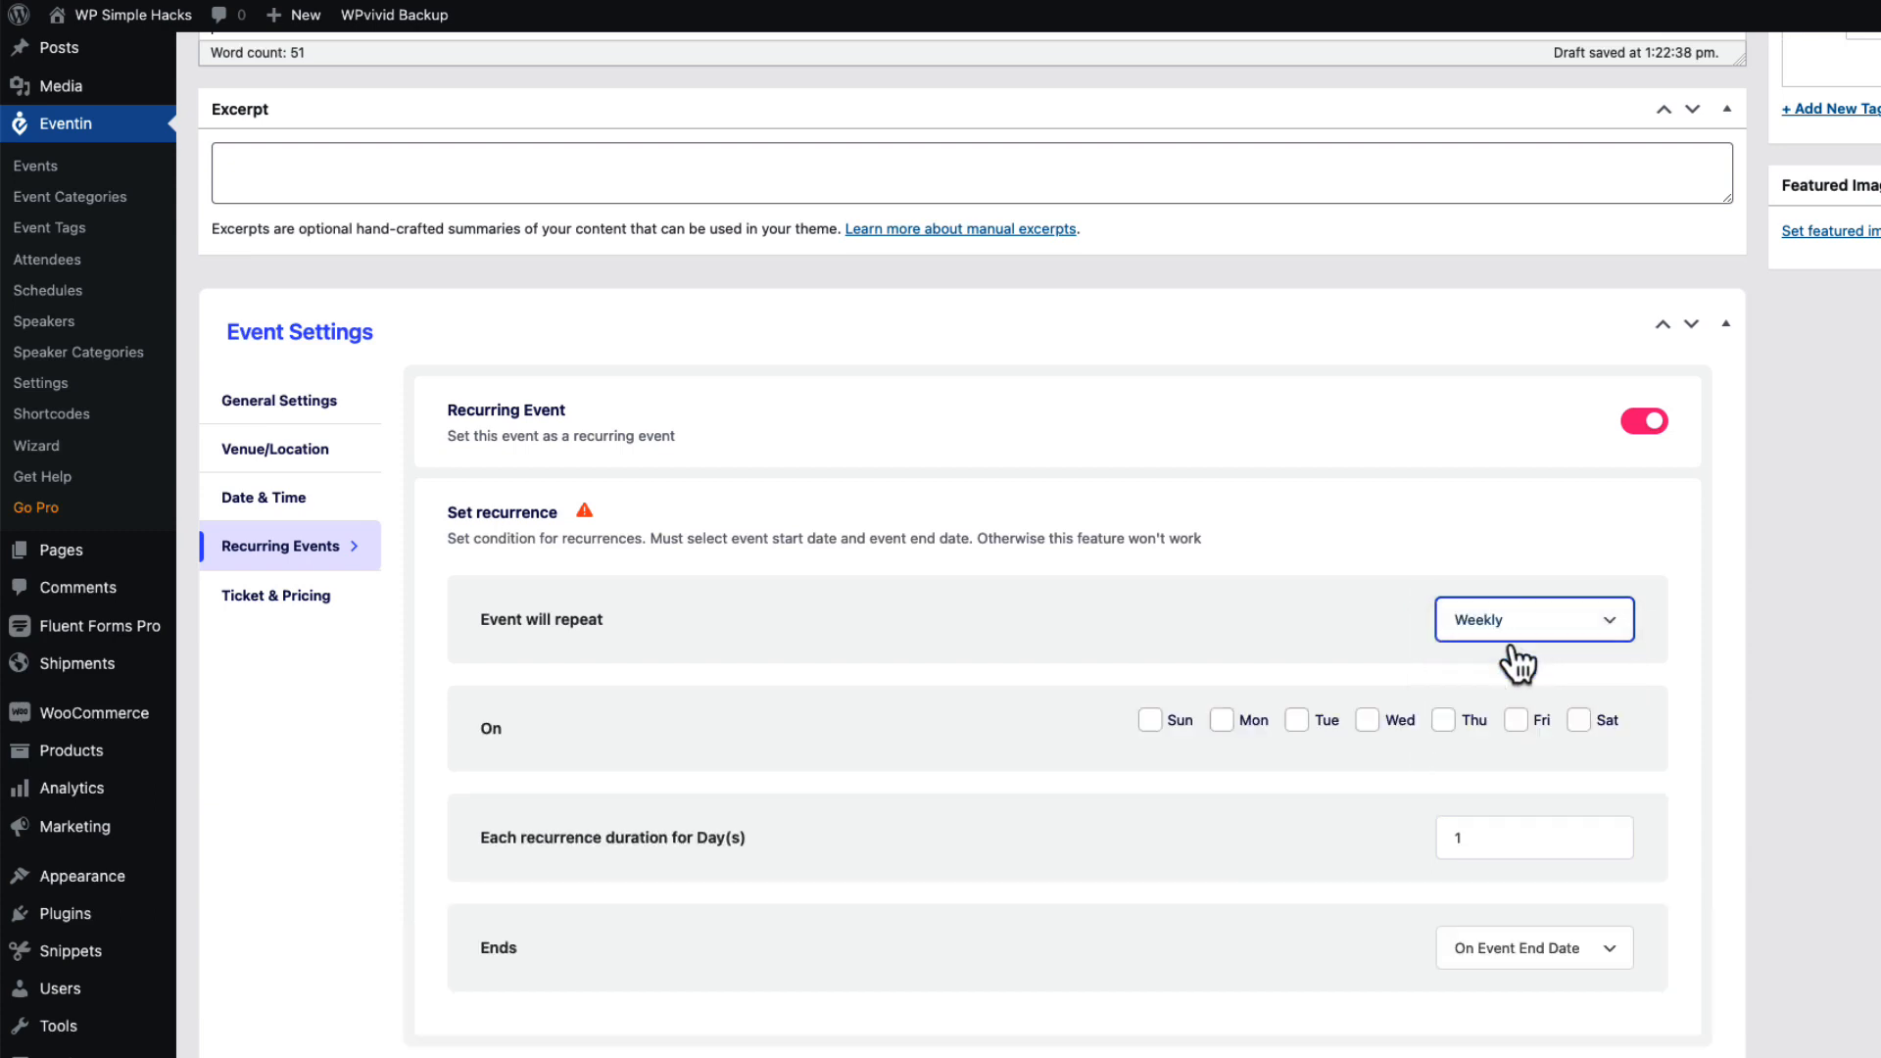
pyautogui.click(1222, 721)
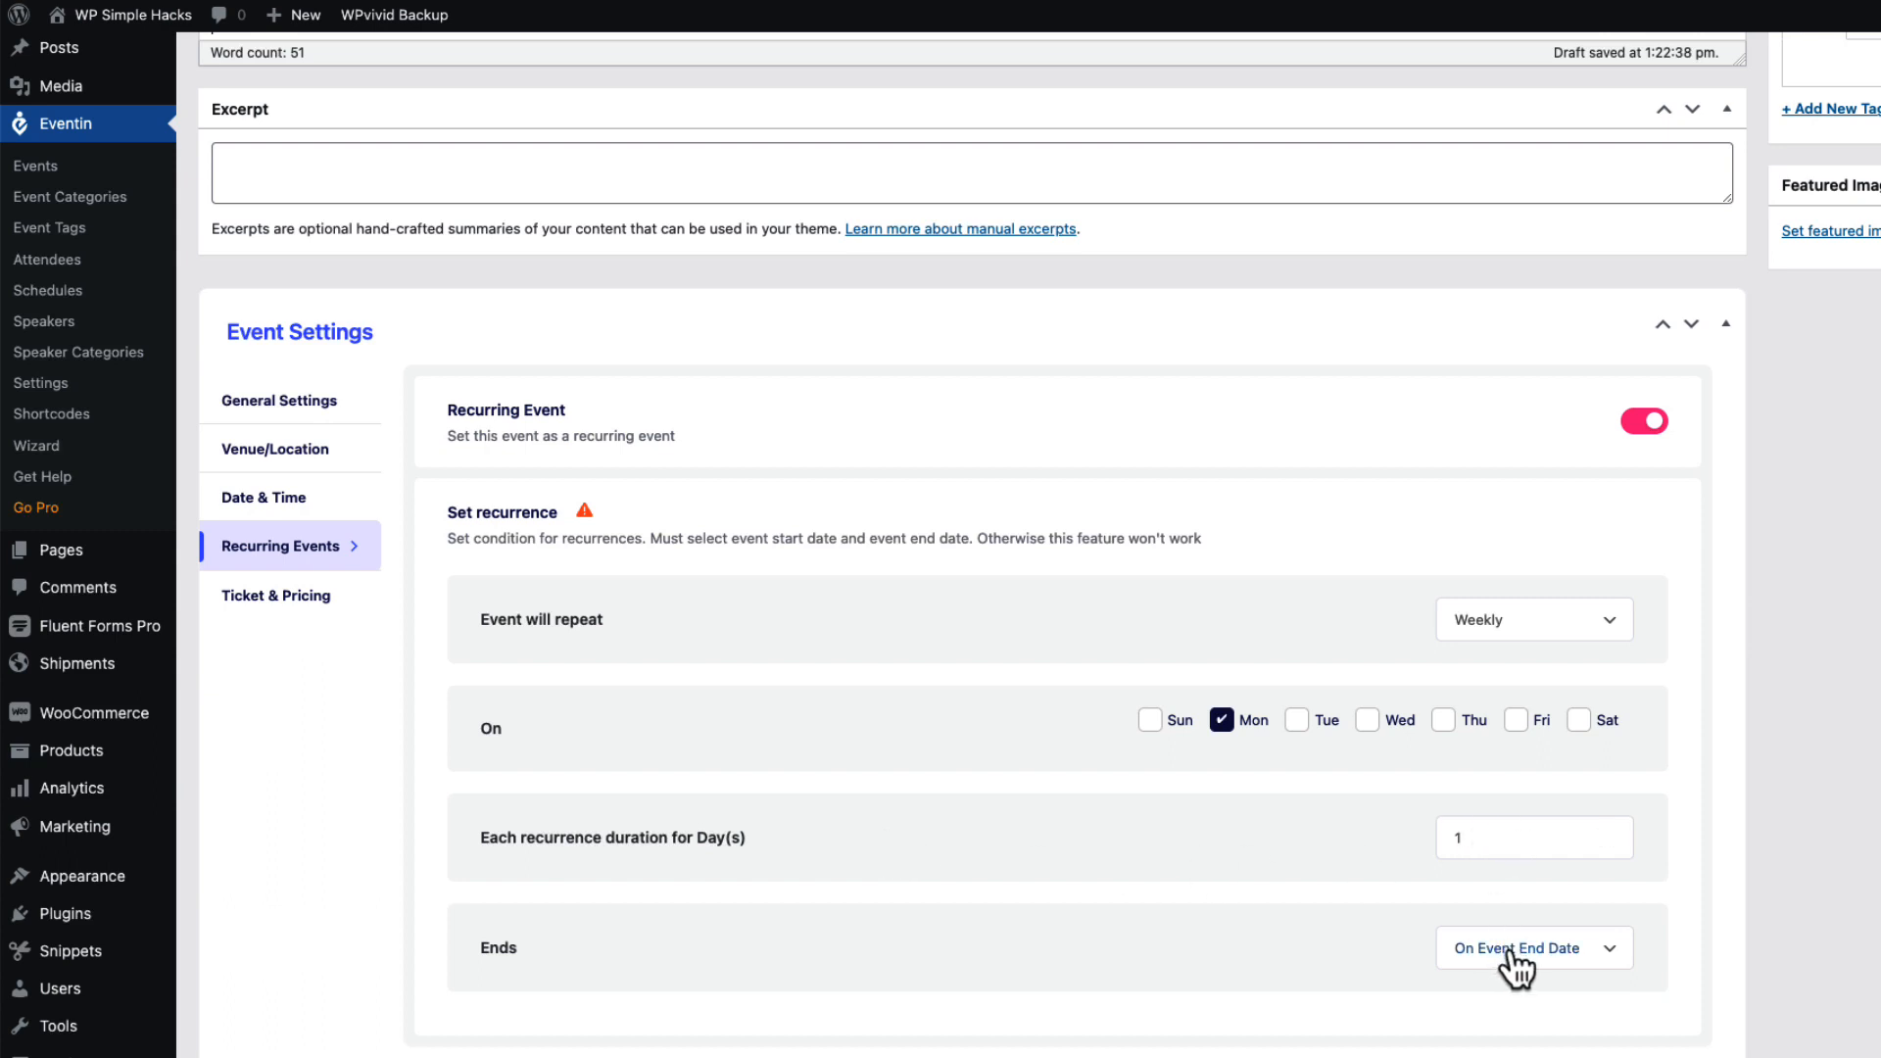
pyautogui.click(1587, 958)
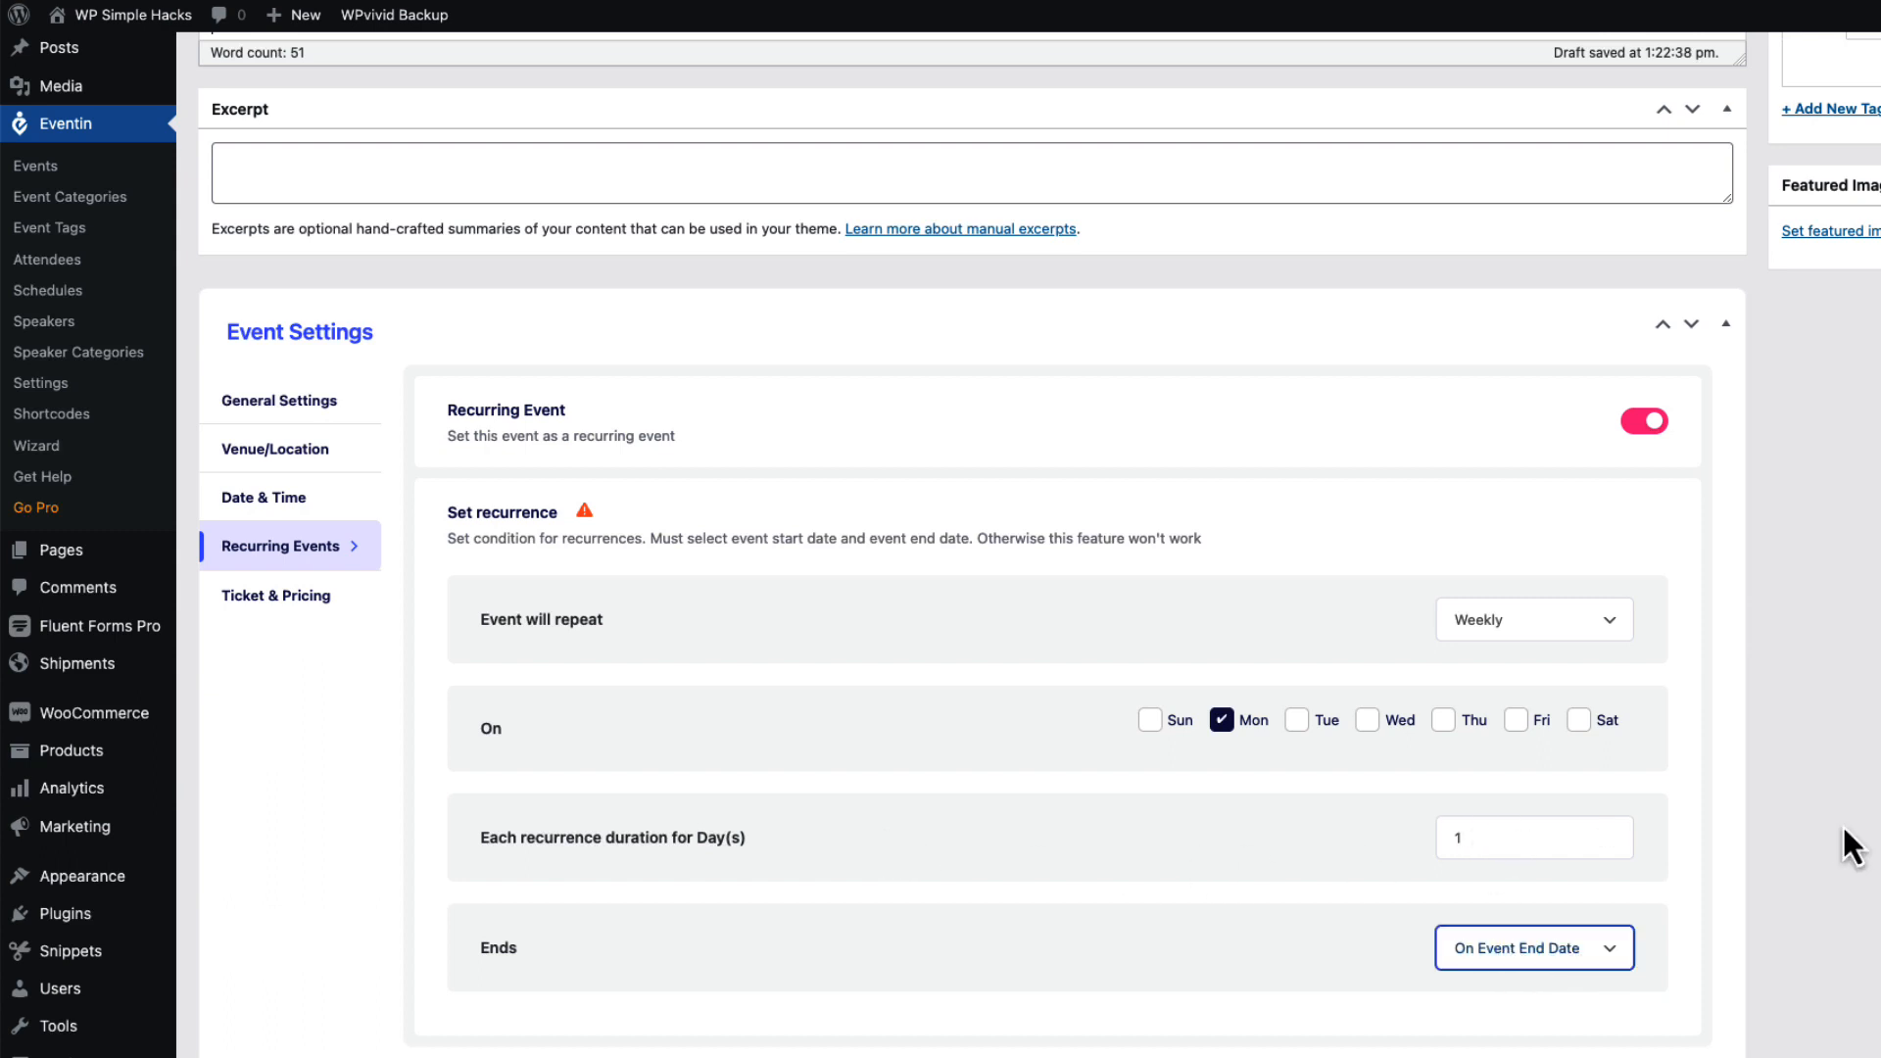
pyautogui.click(298, 599)
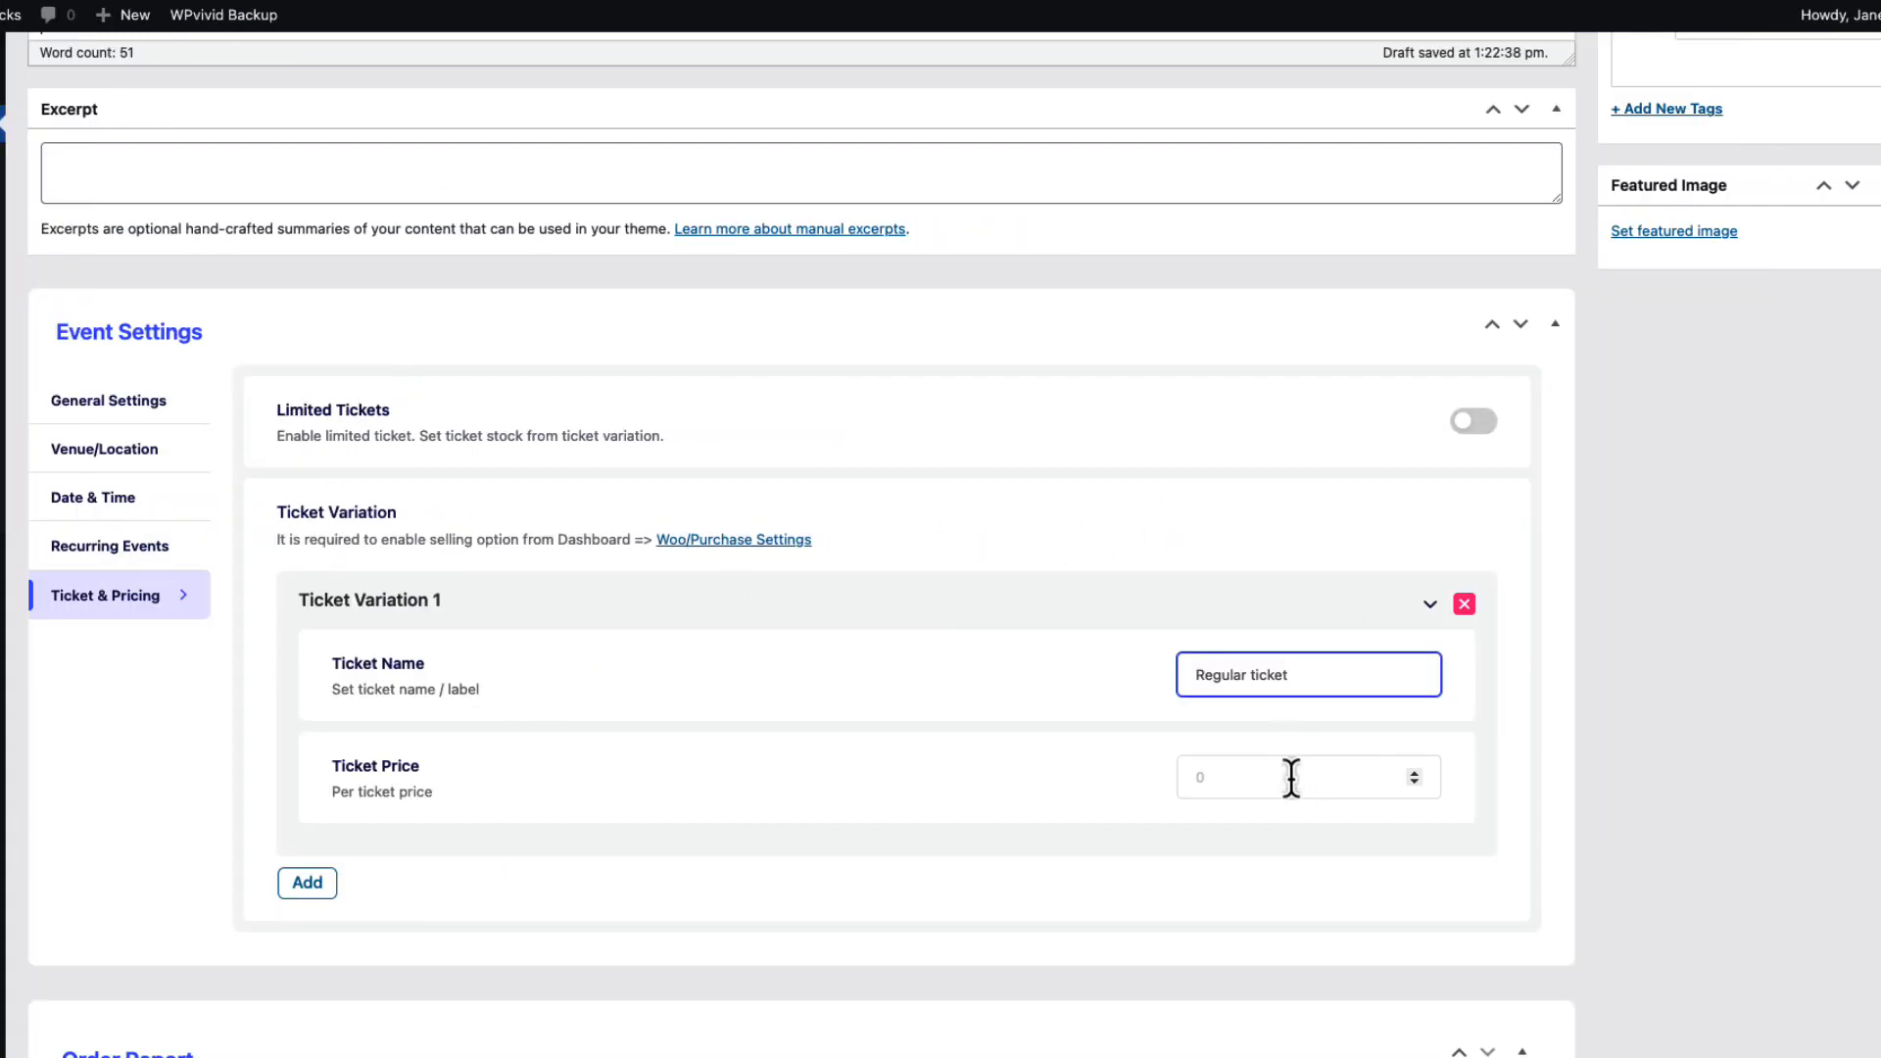
# Edit the ticket price and set a featured image from the media library.
pyautogui.click(1200, 776)
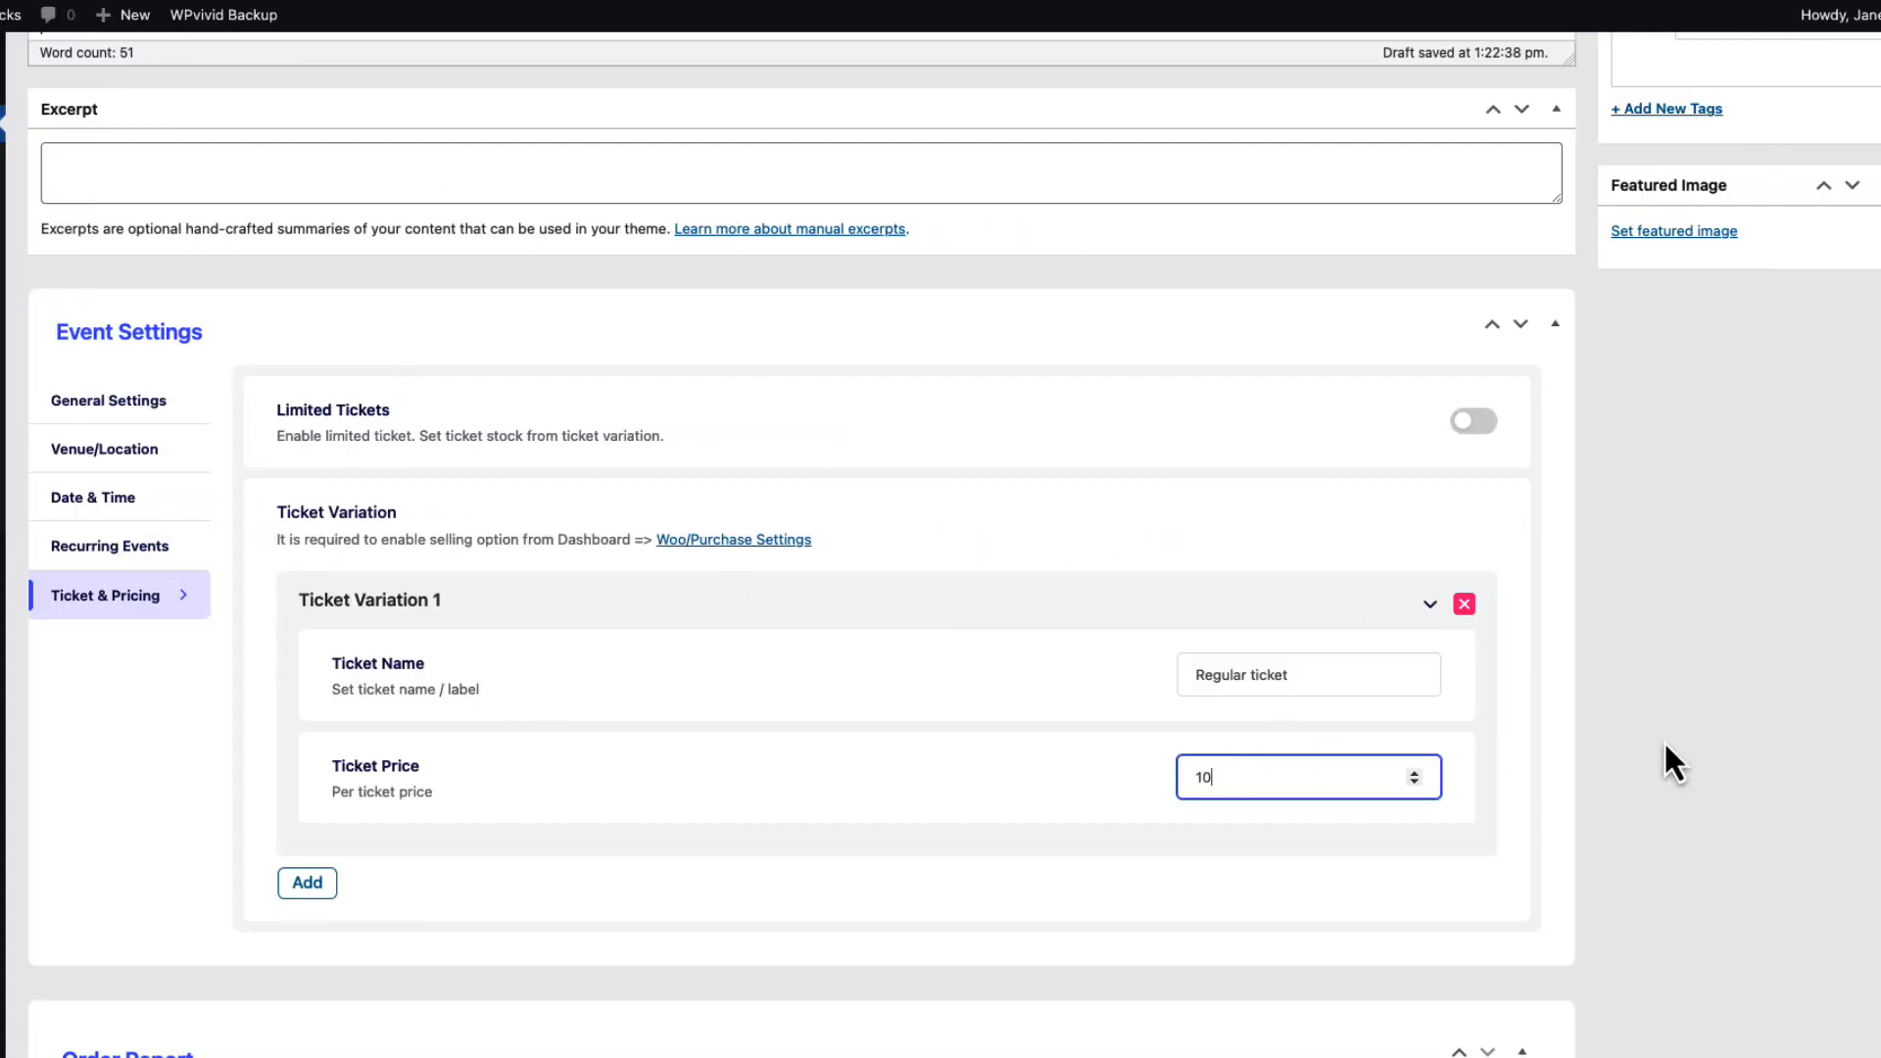
pyautogui.click(1760, 760)
pyautogui.scroll(5, 1744, 661)
pyautogui.click(1726, 647)
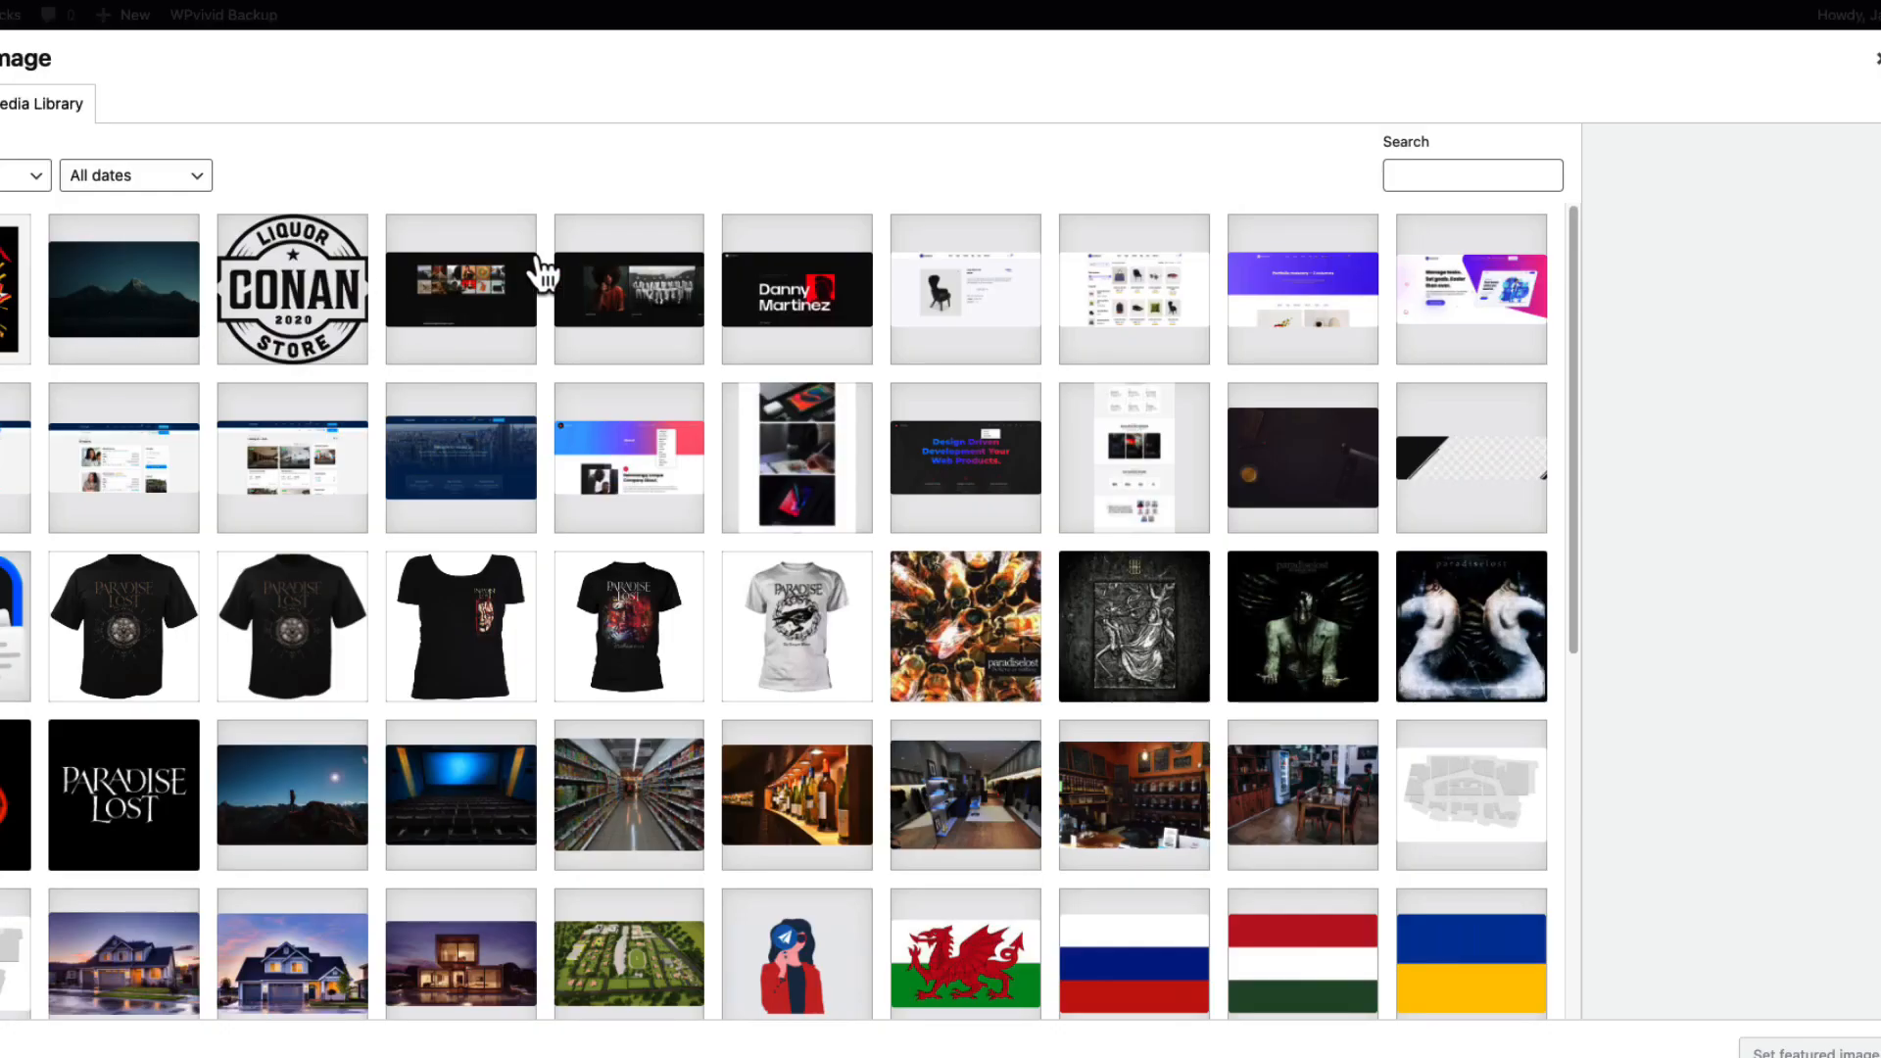
pyautogui.click(823, 319)
pyautogui.click(1773, 1050)
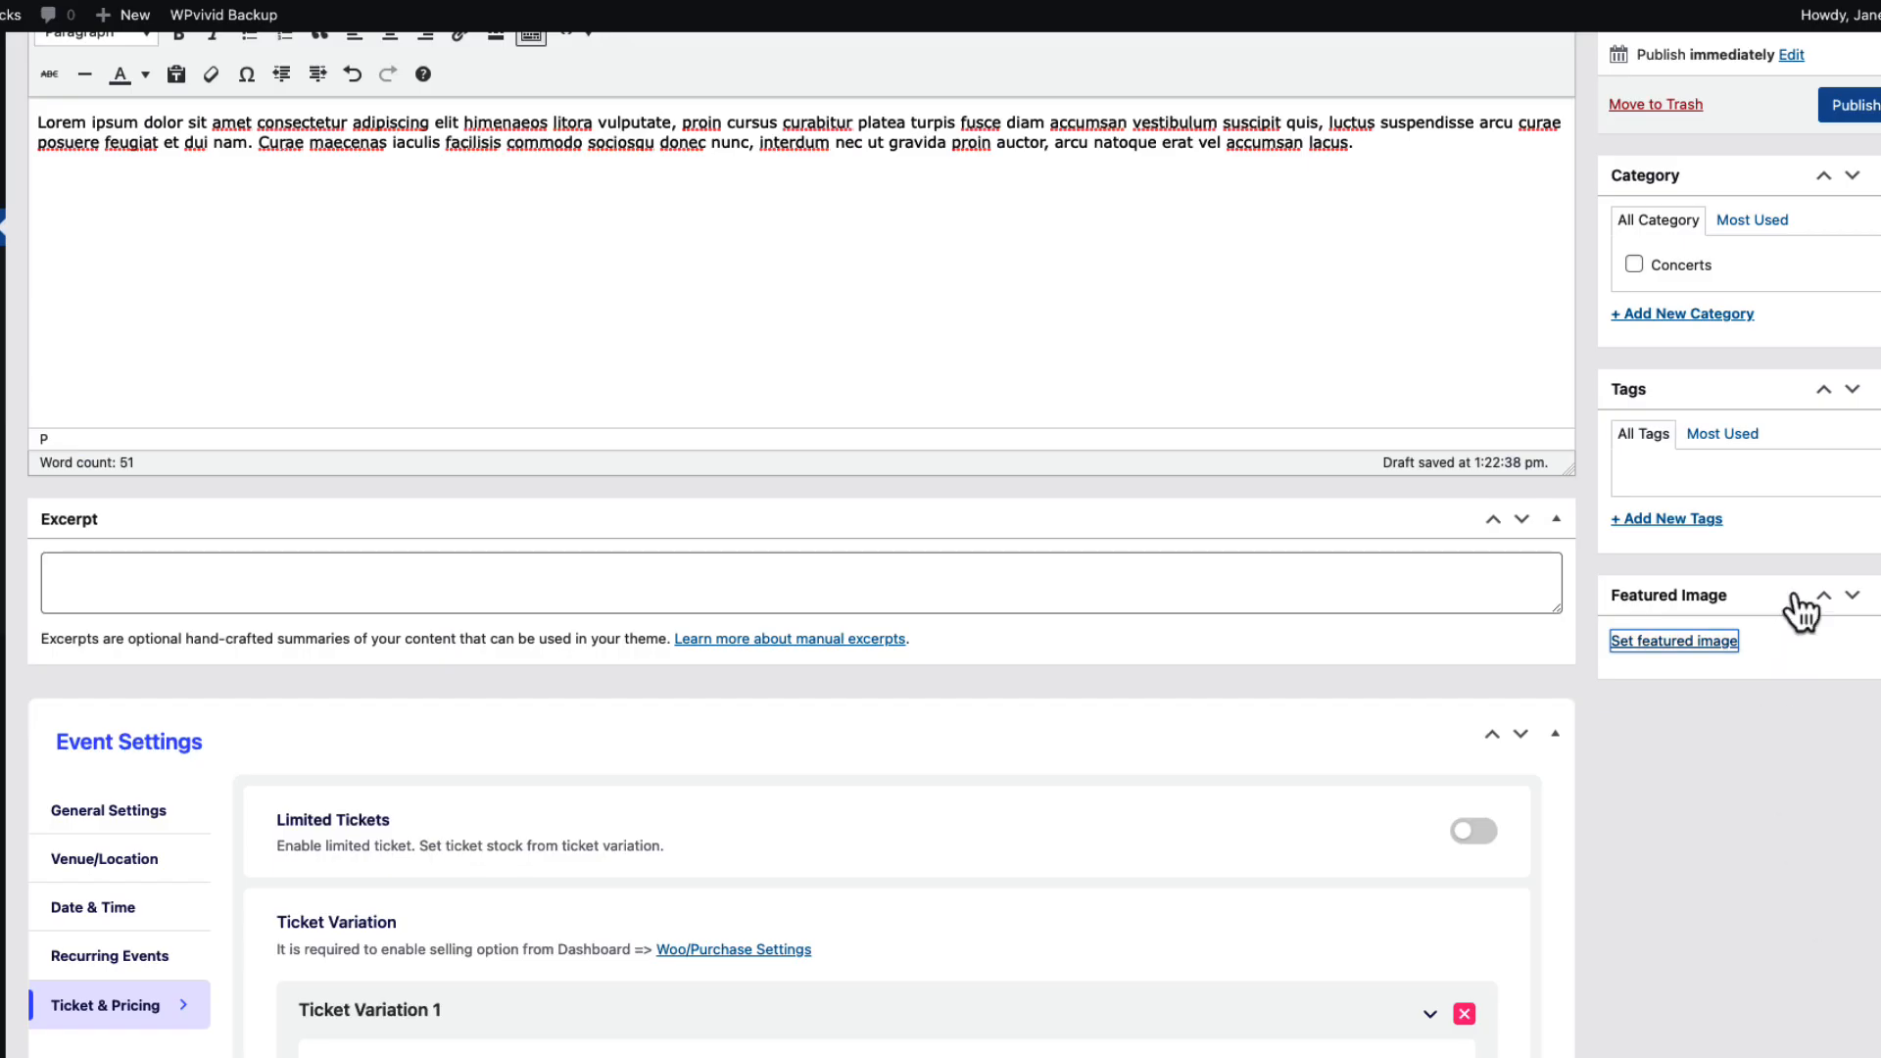
pyautogui.scroll(5, 1712, 477)
# Add a new 'Choir concert' category to the event and publish it.
pyautogui.click(1679, 723)
pyautogui.write('Choir concert')
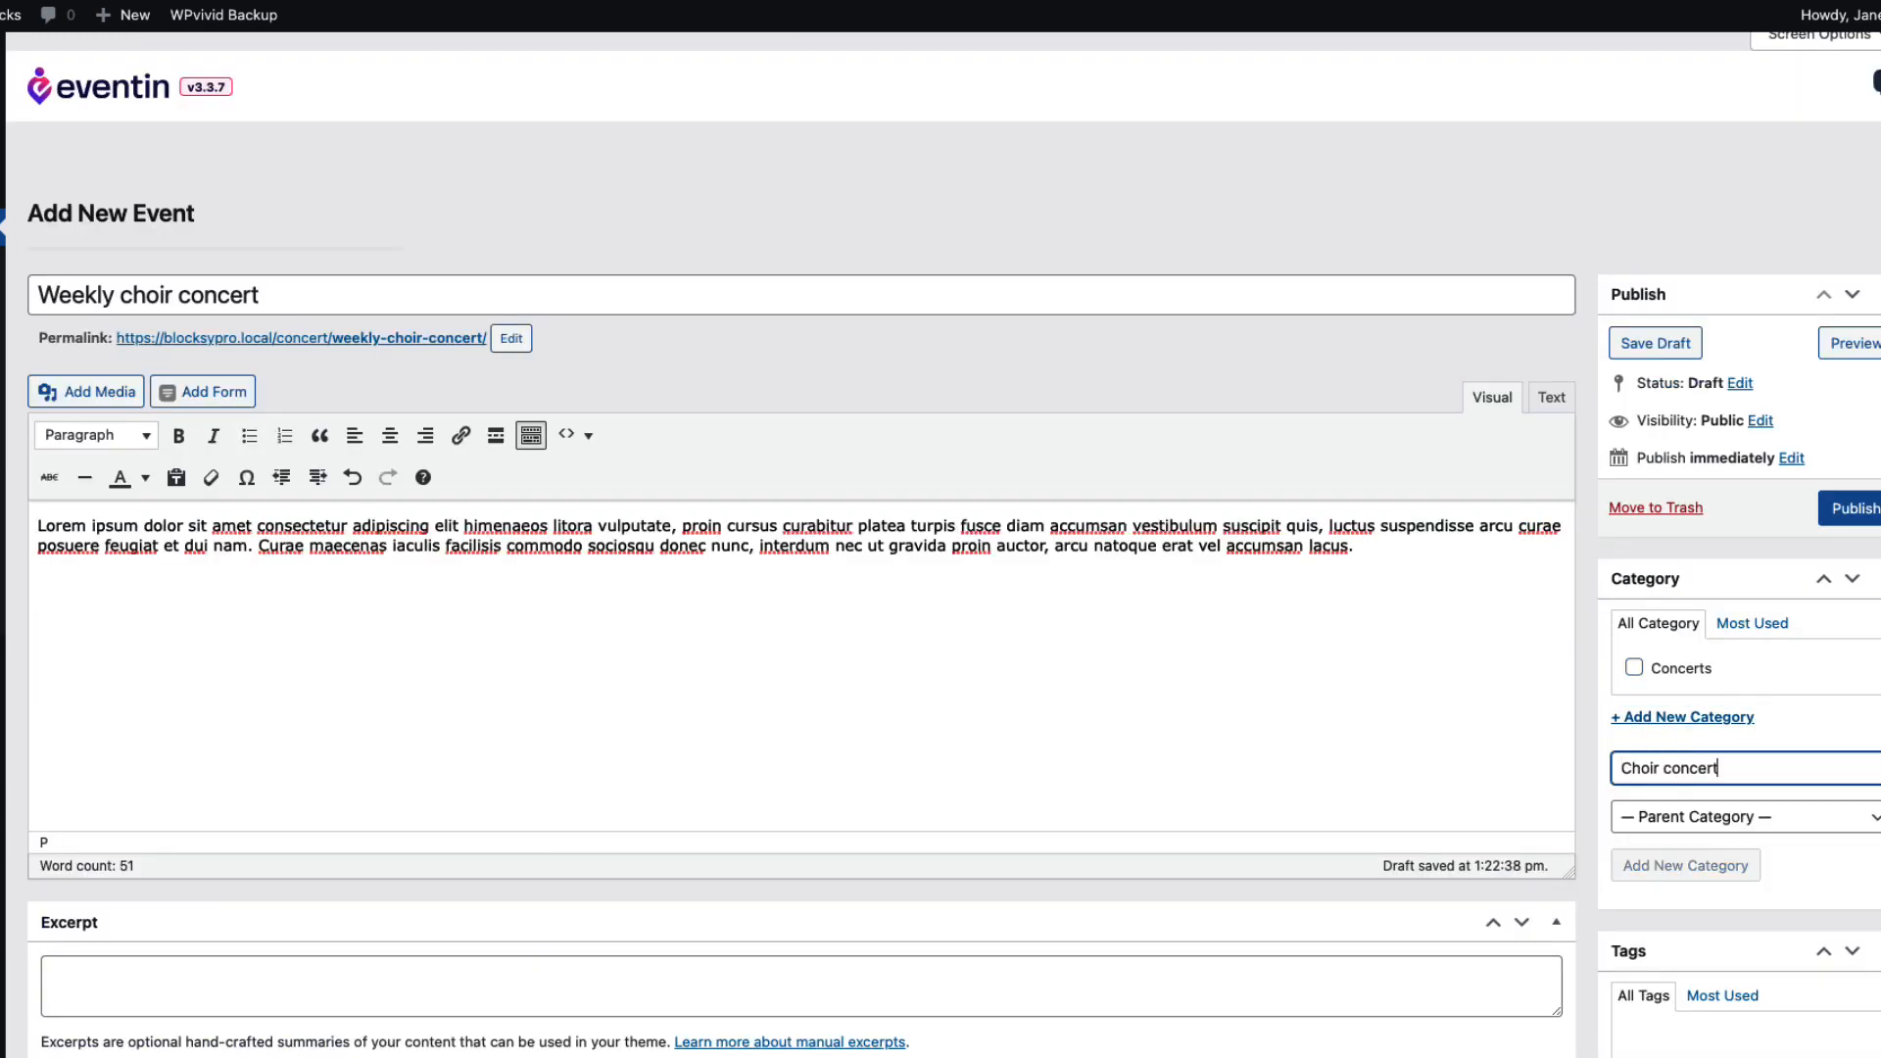
pyautogui.click(1685, 865)
pyautogui.scroll(-3, 1822, 578)
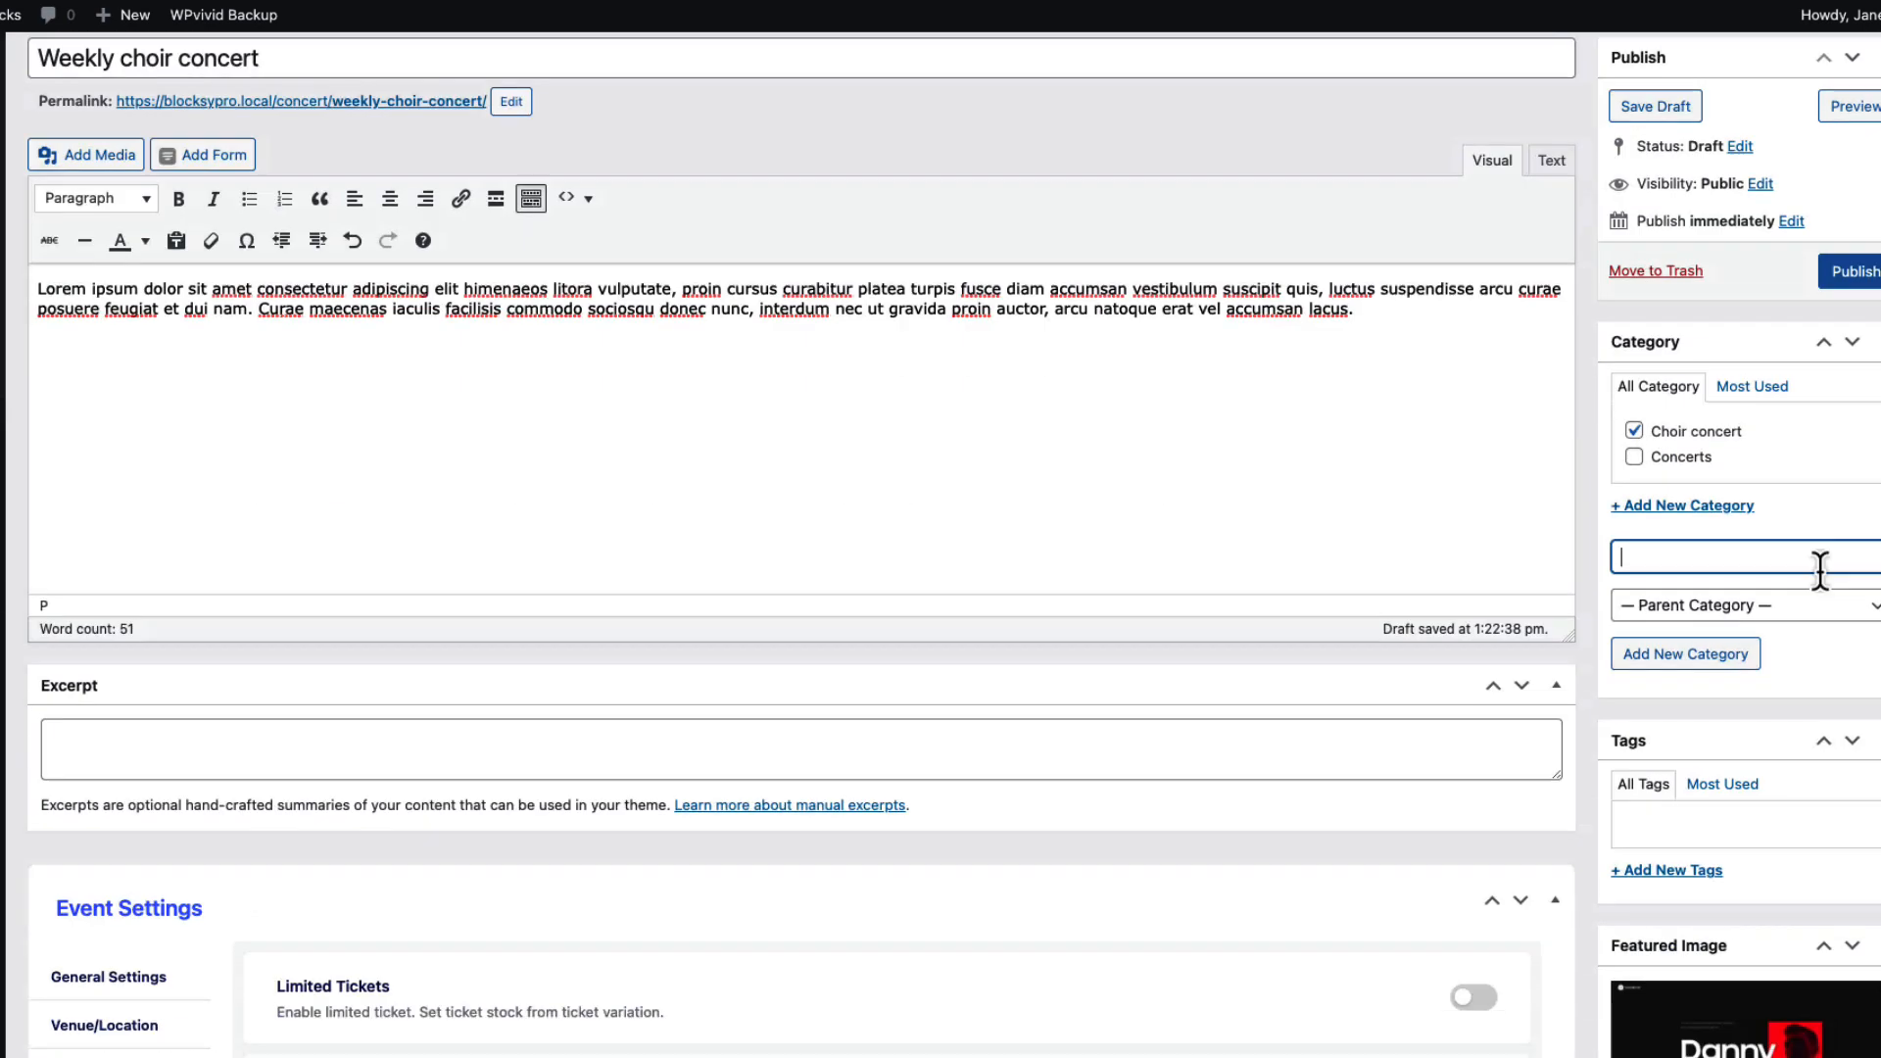
pyautogui.scroll(2, 1818, 568)
pyautogui.scroll(-1, 1872, 533)
pyautogui.click(1861, 403)
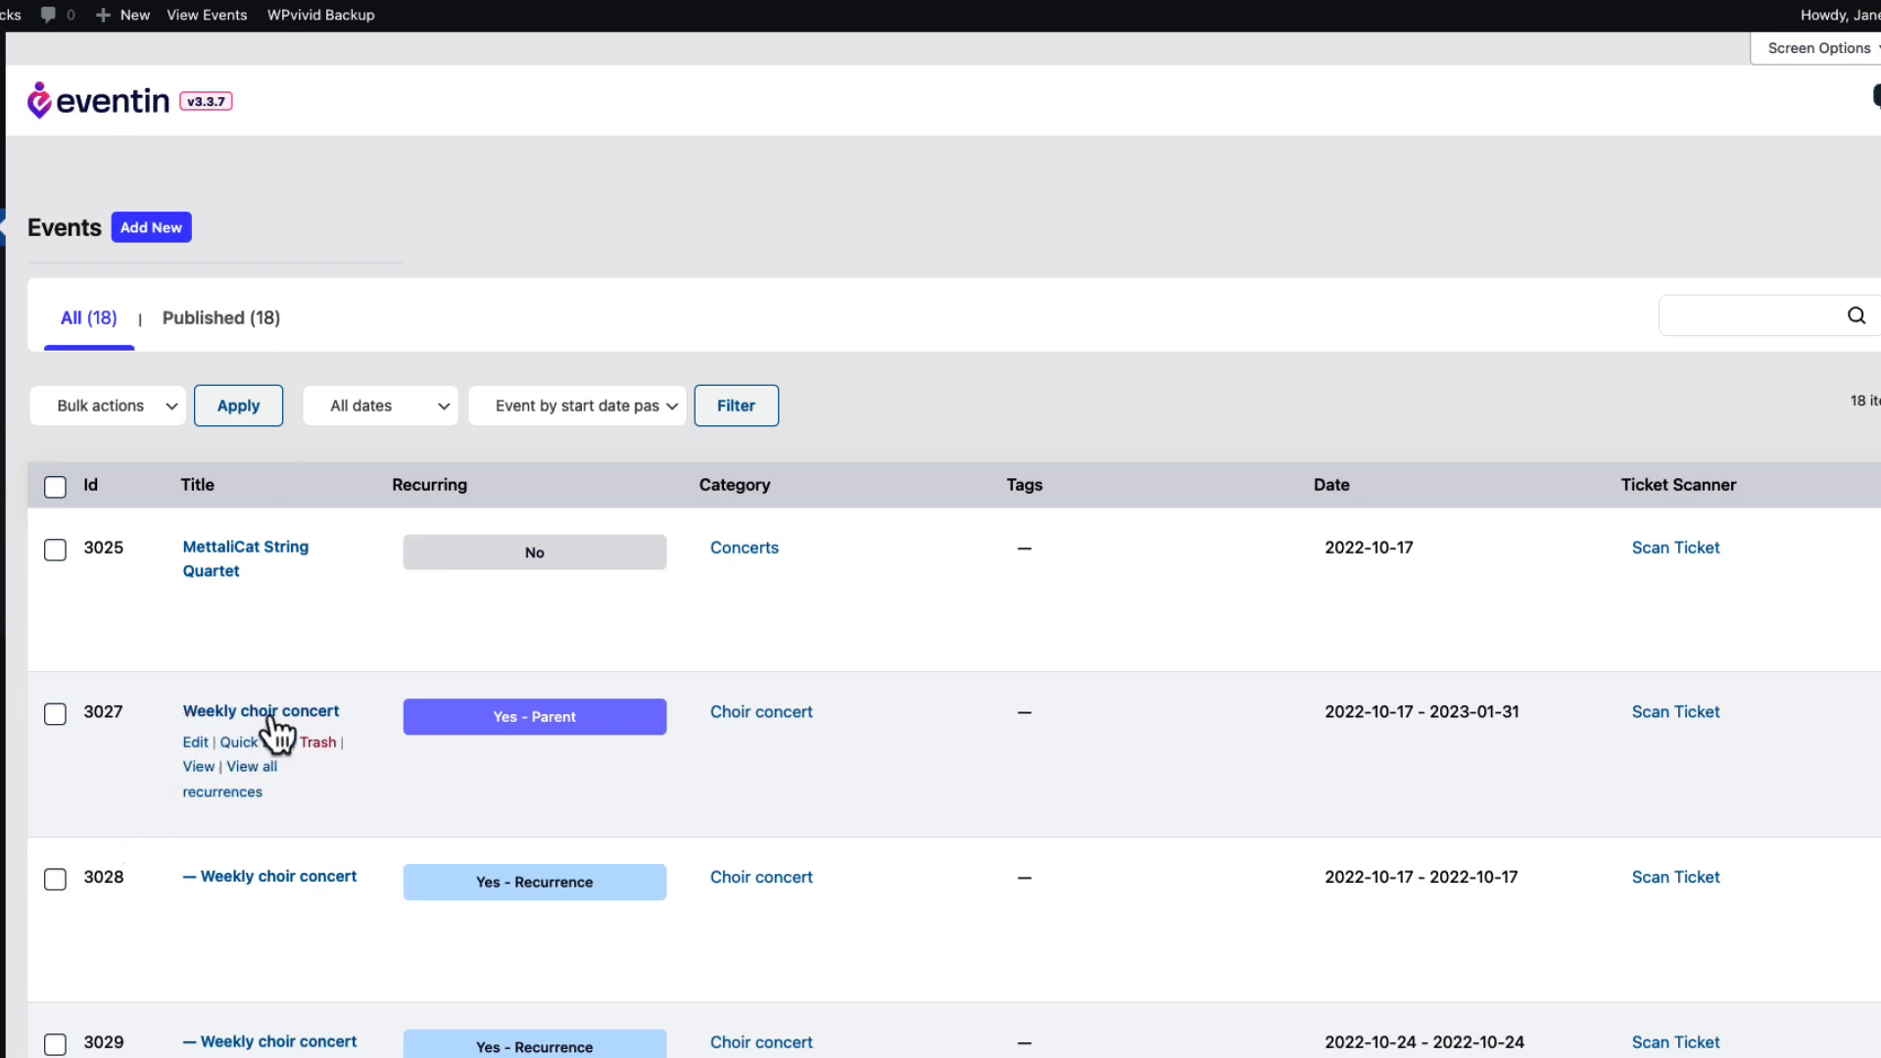
pyautogui.scroll(-3, 284, 730)
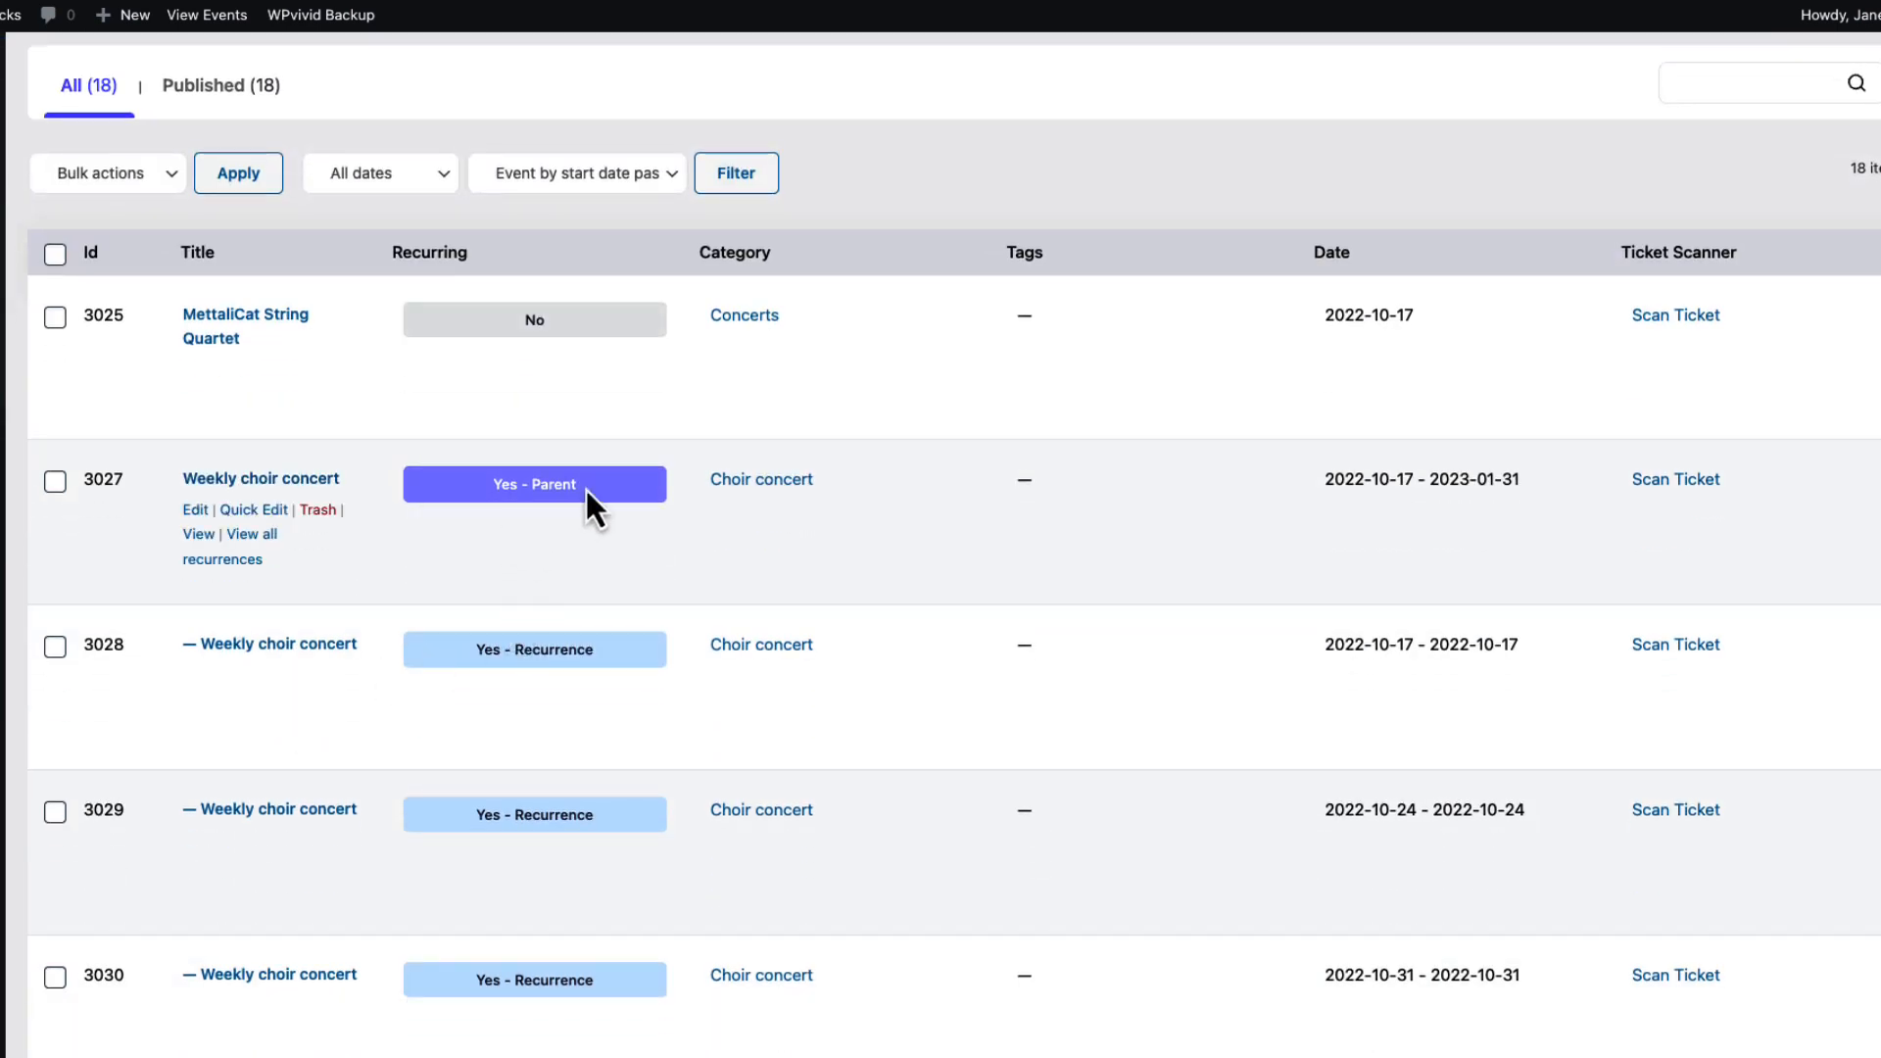
pyautogui.scroll(-4, 633, 503)
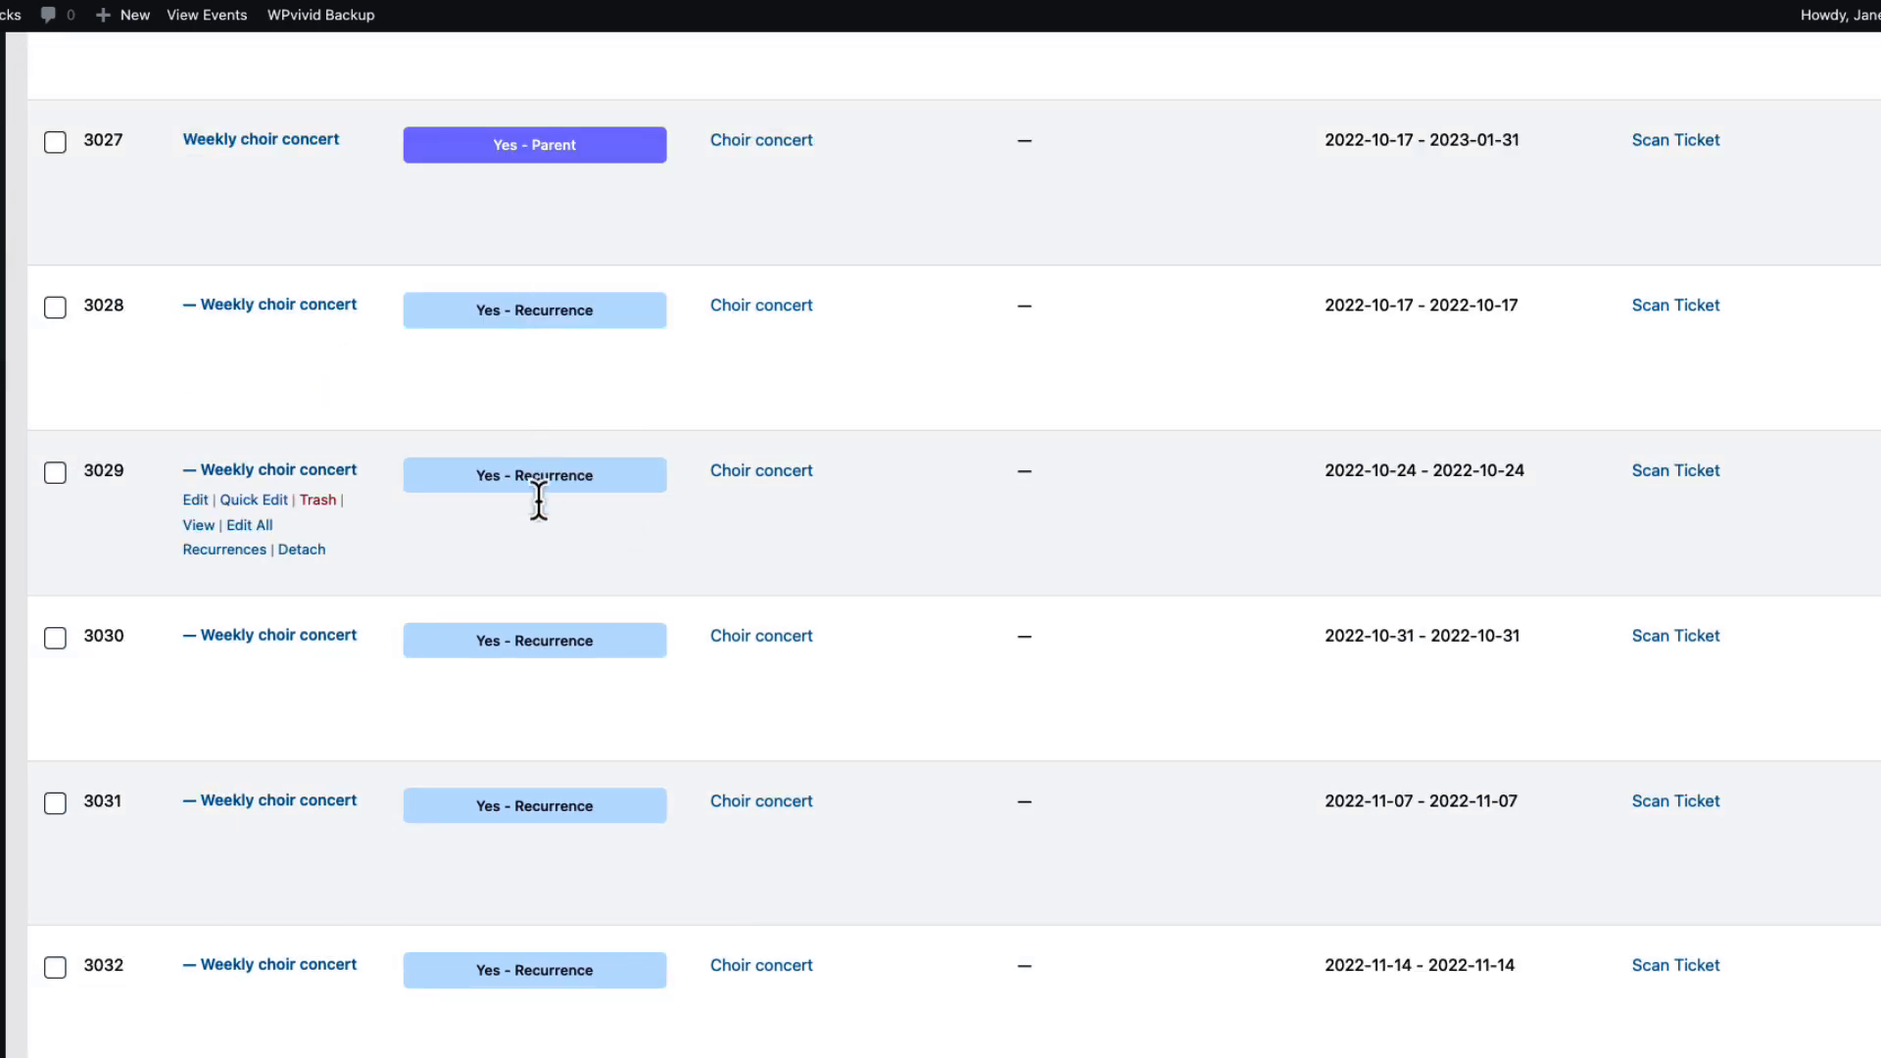
pyautogui.scroll(-17, 550, 872)
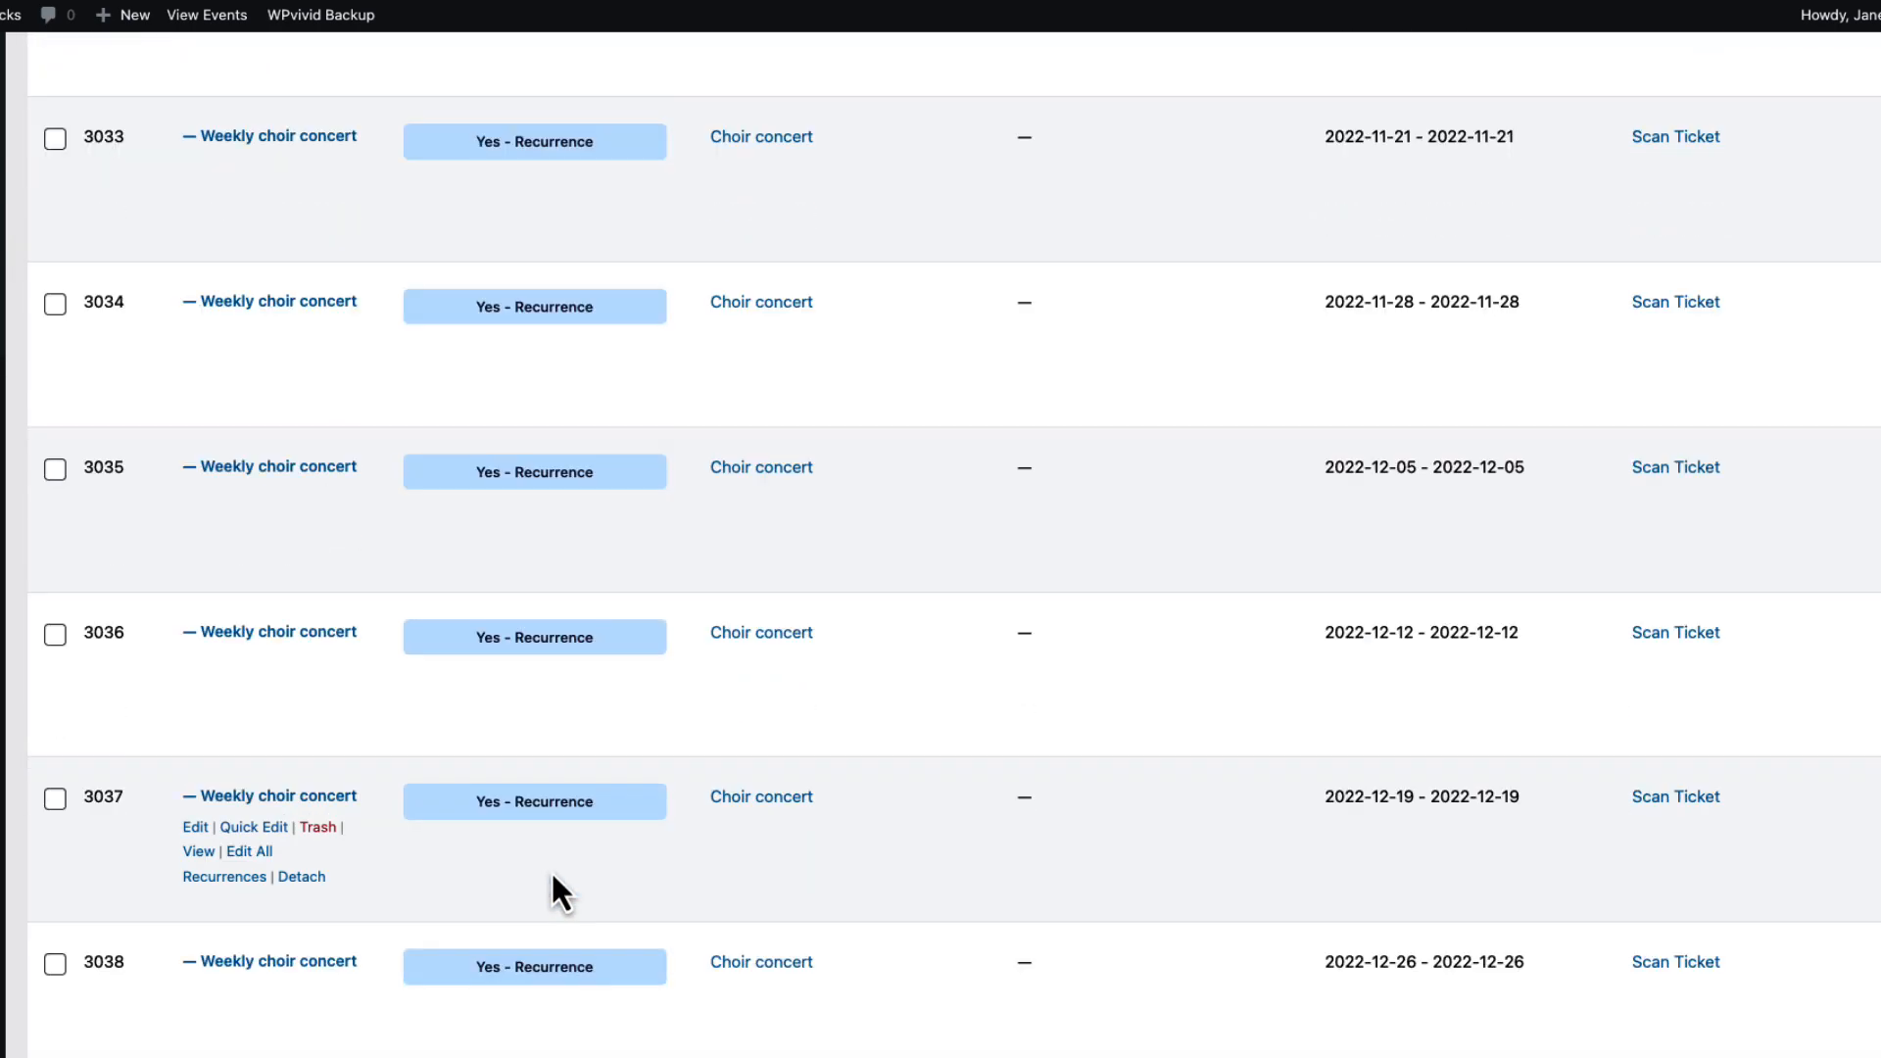
pyautogui.scroll(-7, 553, 875)
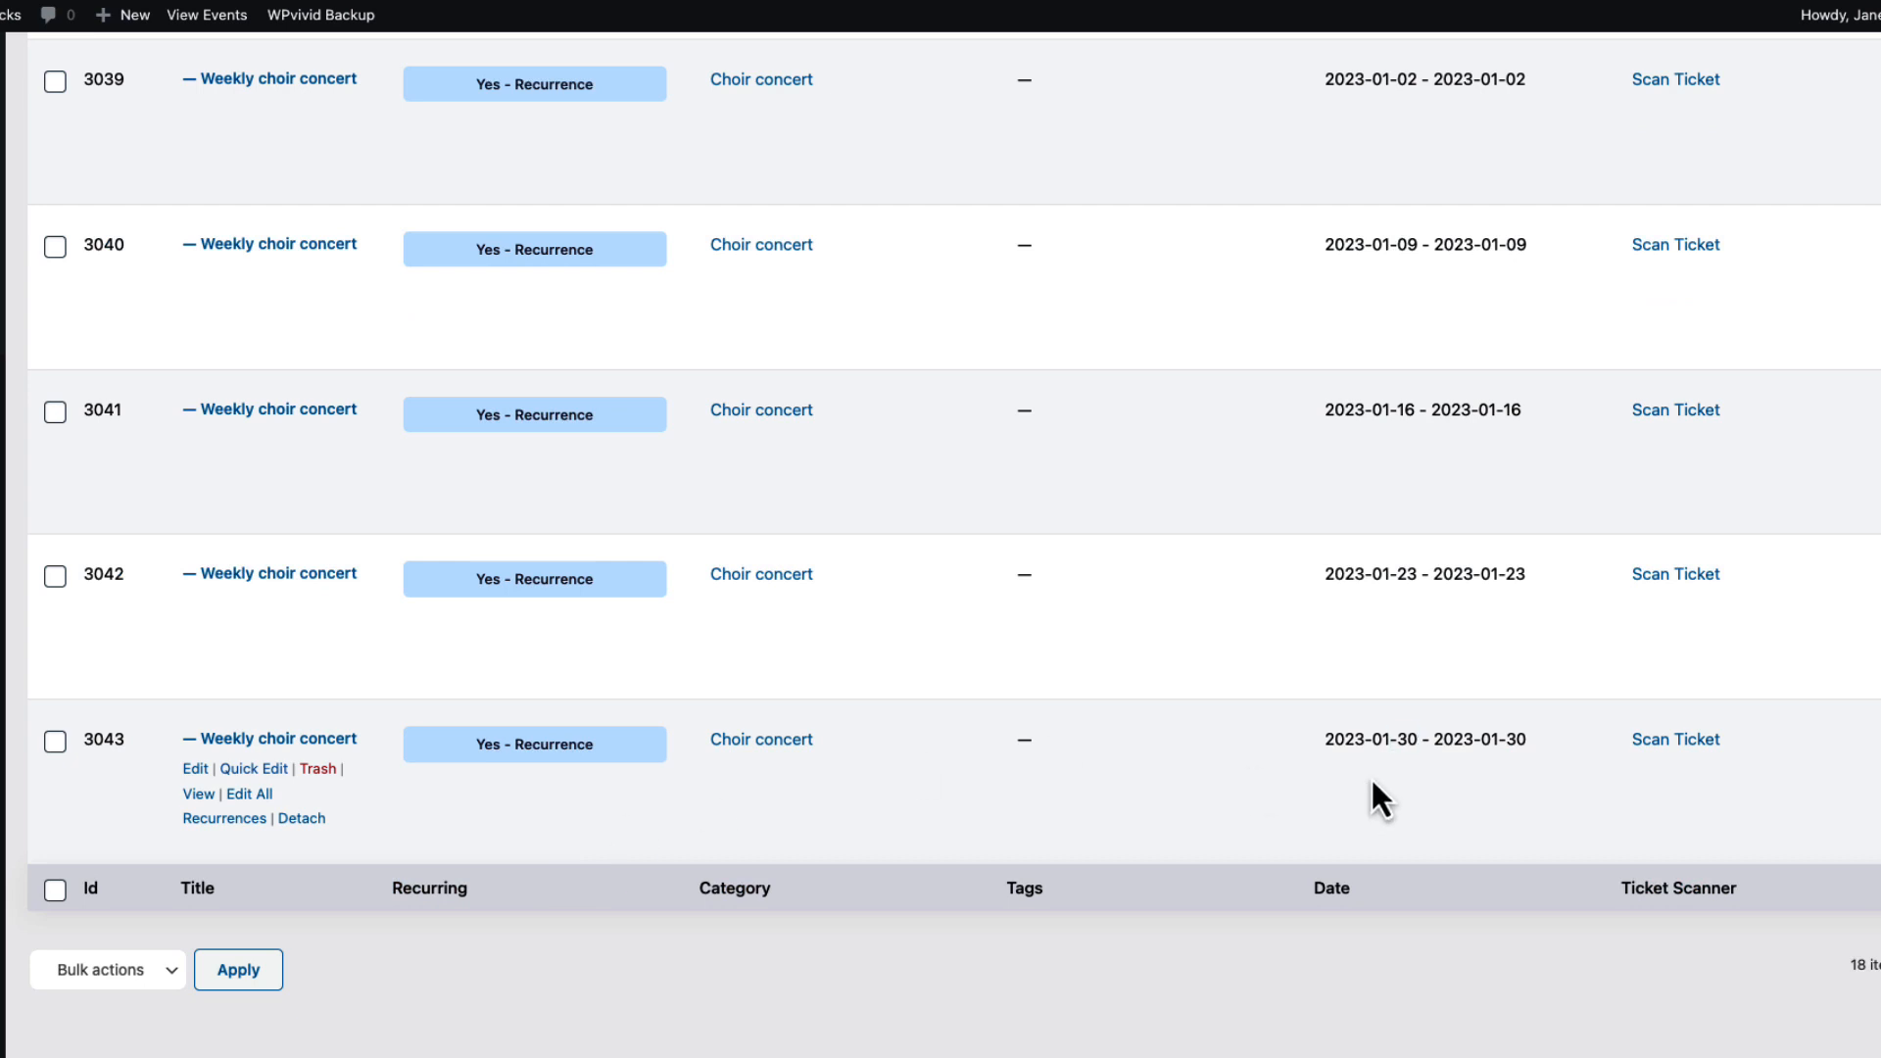
pyautogui.moveTo(1418, 739); pyautogui.dragTo(1301, 731)
pyautogui.click(1090, 990)
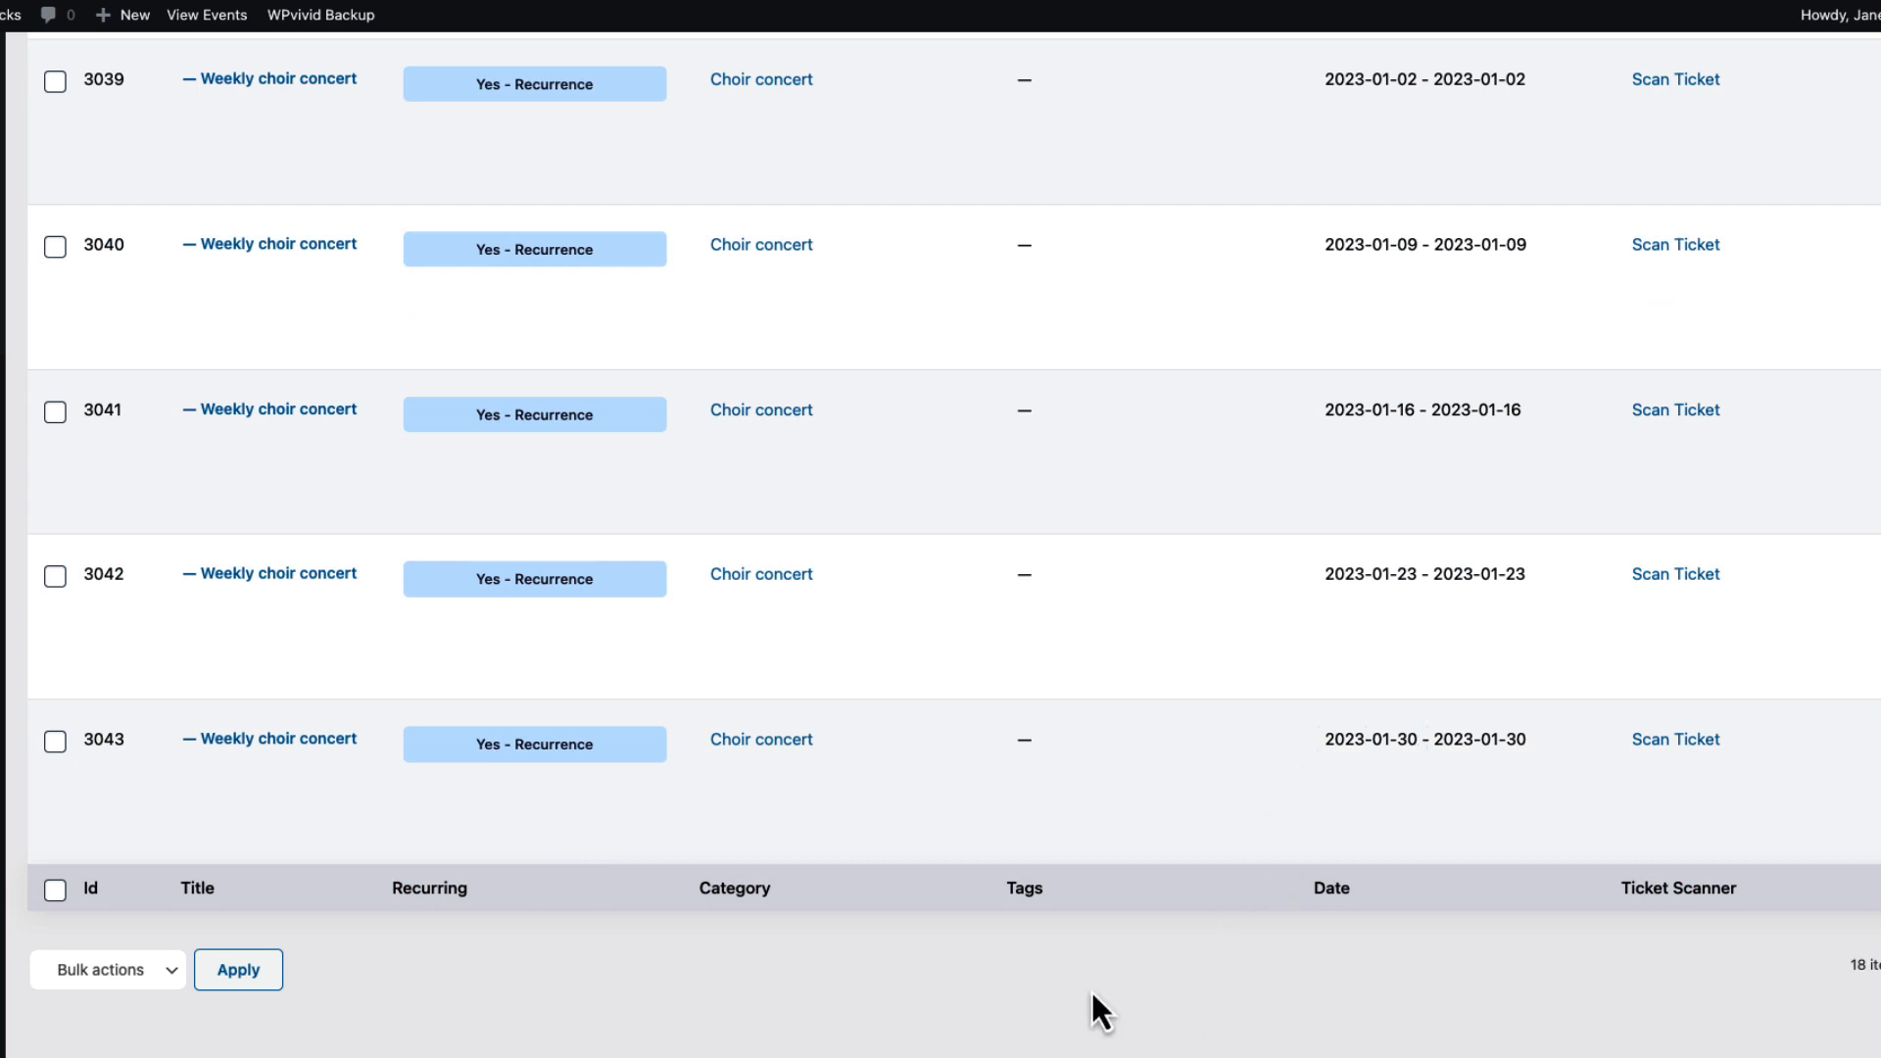
pyautogui.scroll(20, 907, 666)
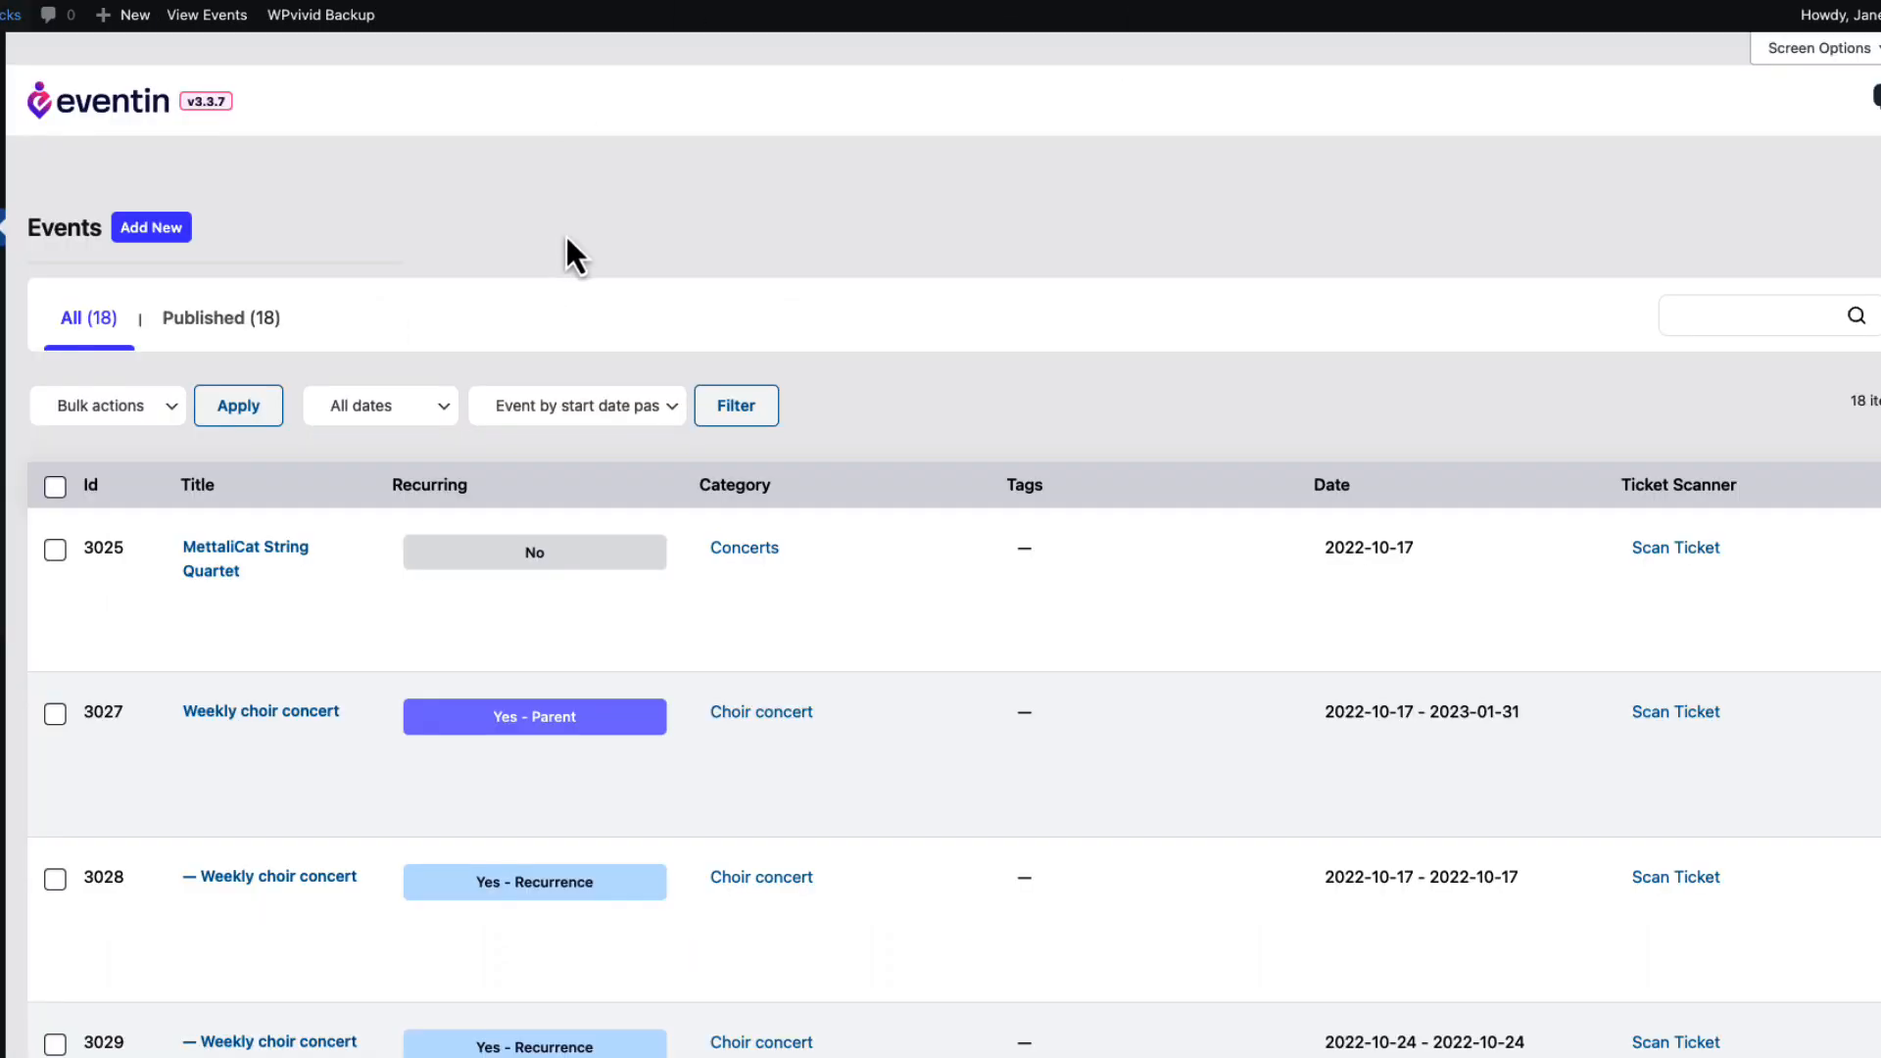
pyautogui.moveTo(68, 150)
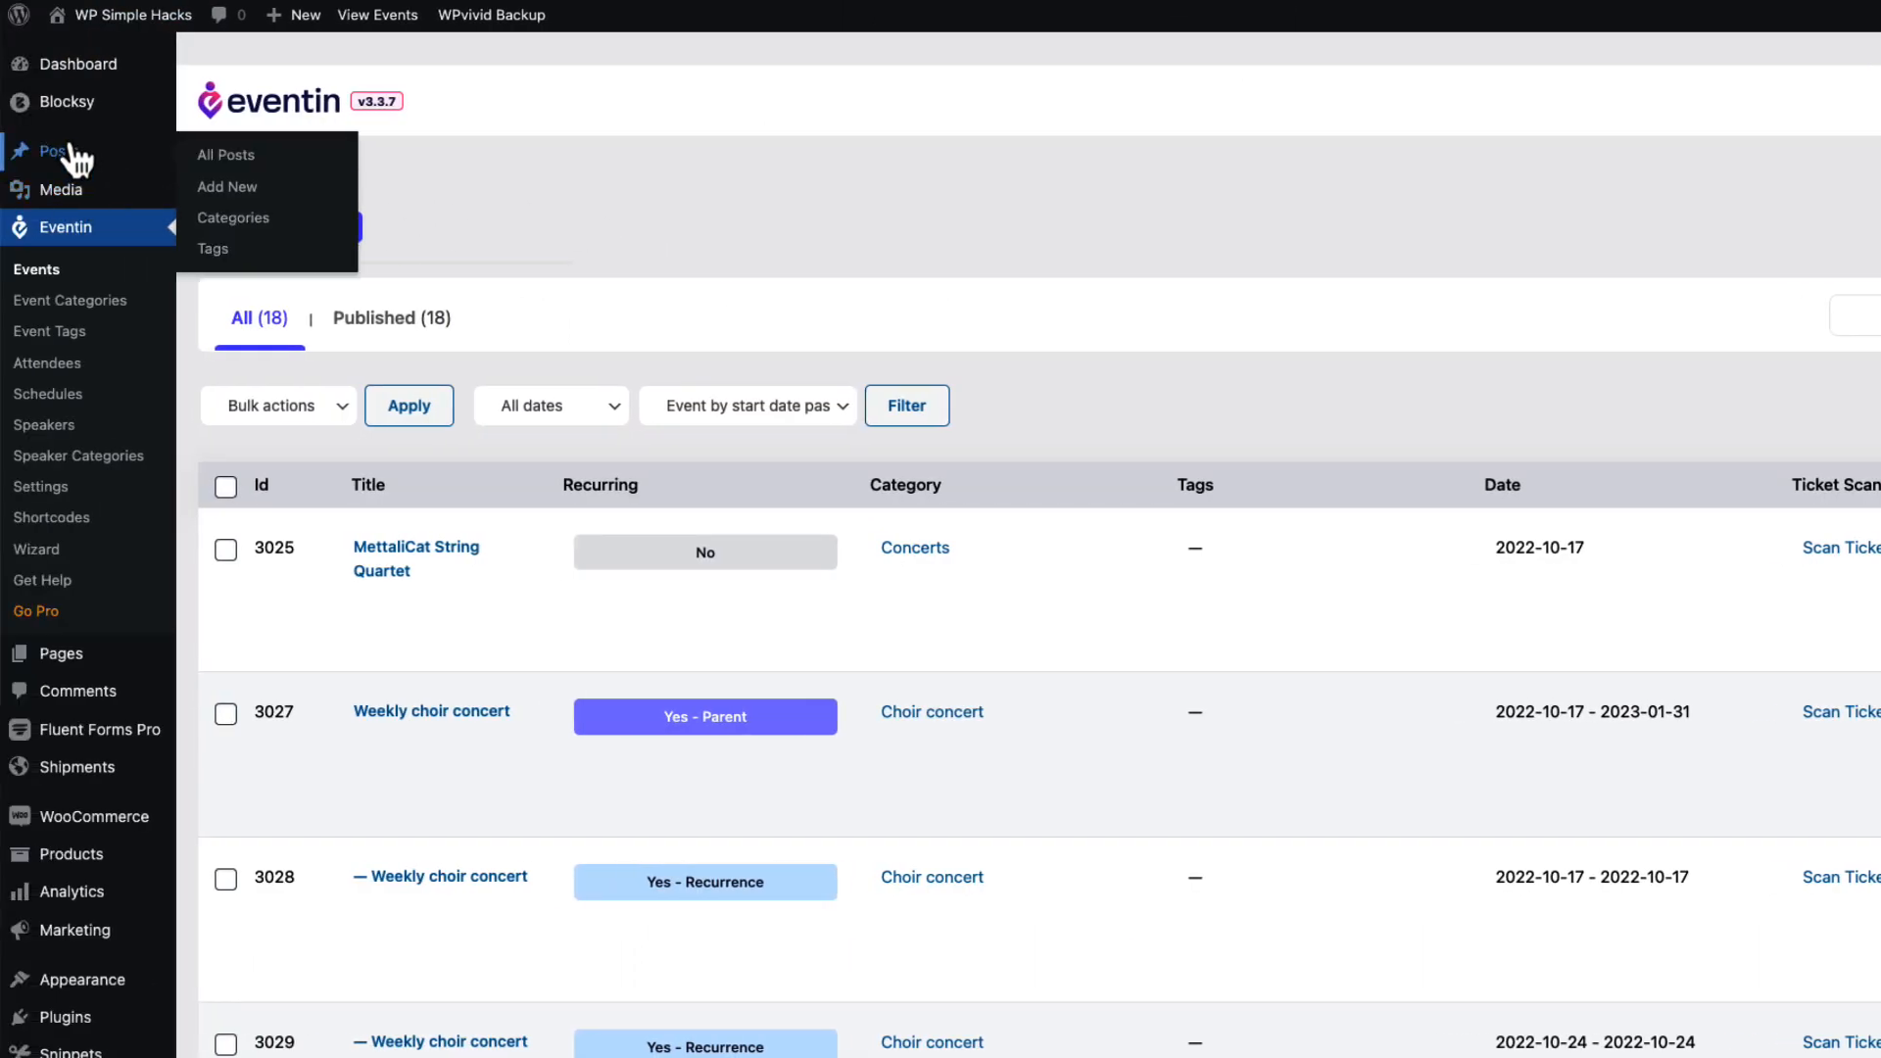
pyautogui.moveTo(94, 662)
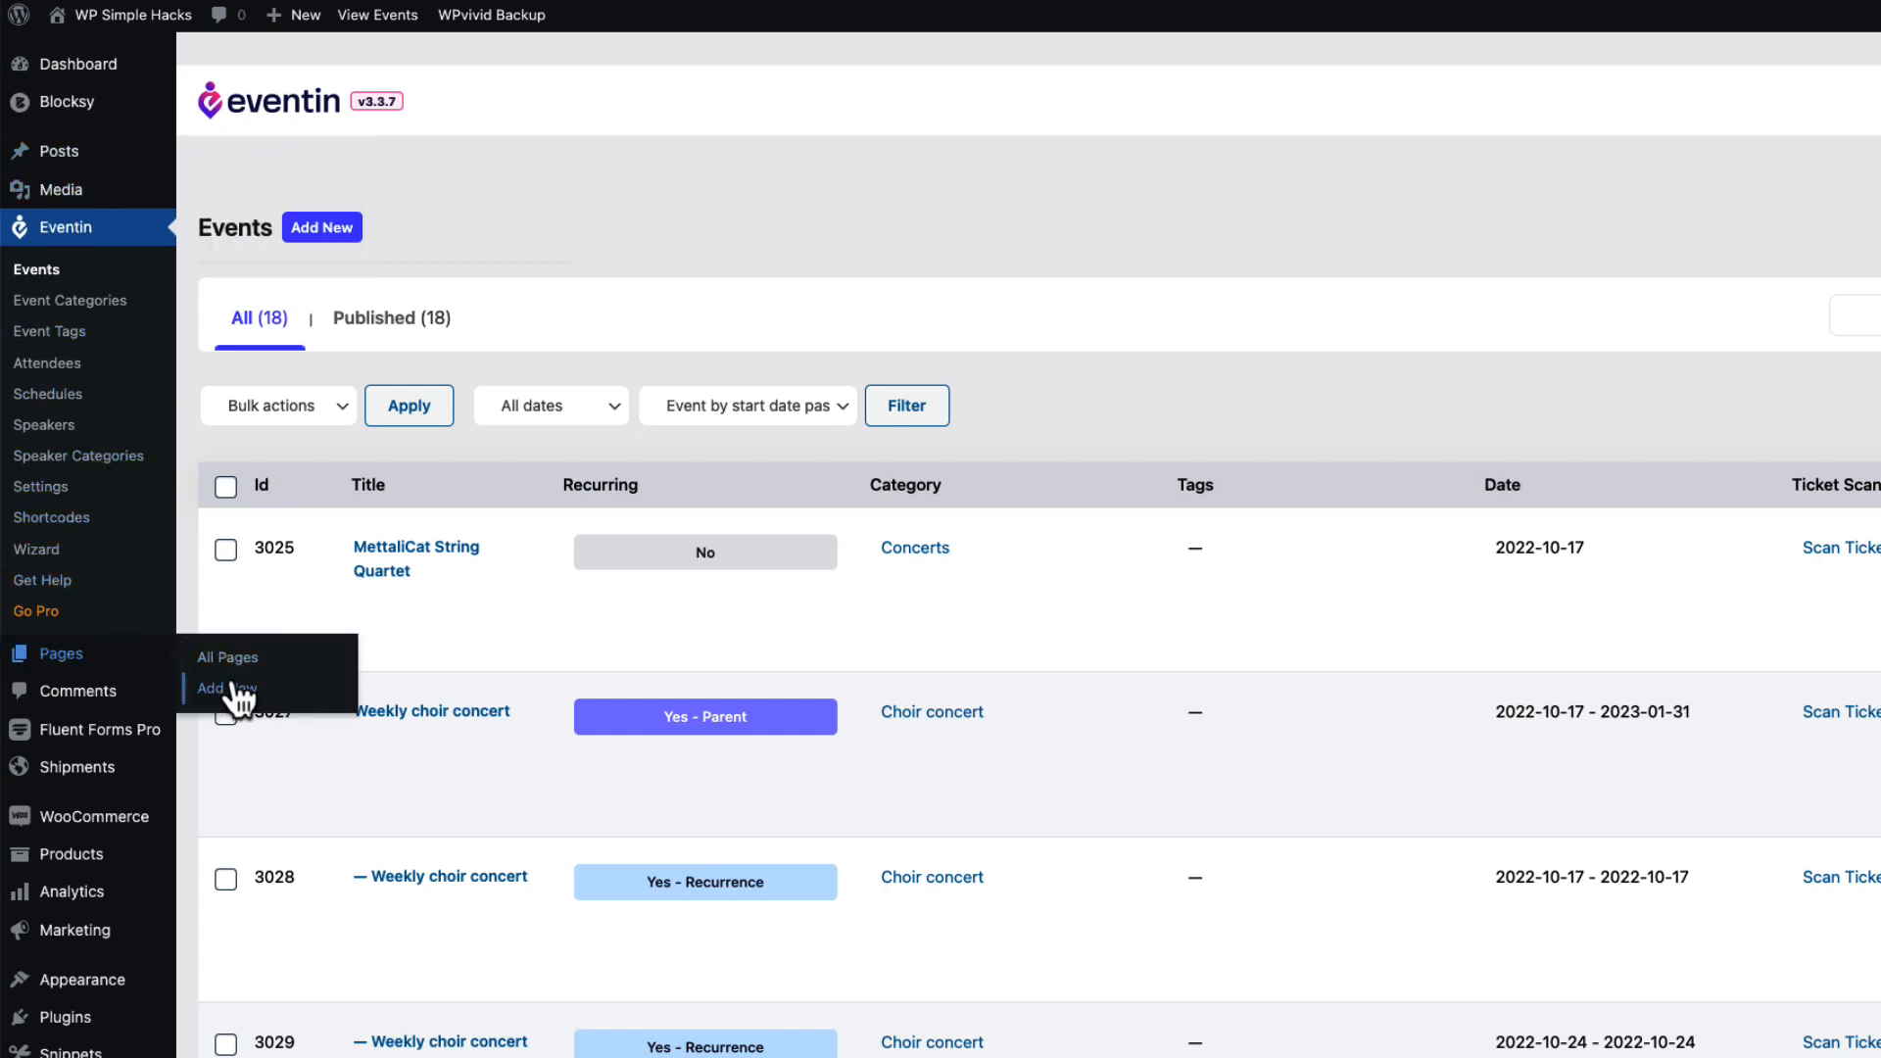
# Create a new page and insert the Event List block using /eve.
pyautogui.click(231, 693)
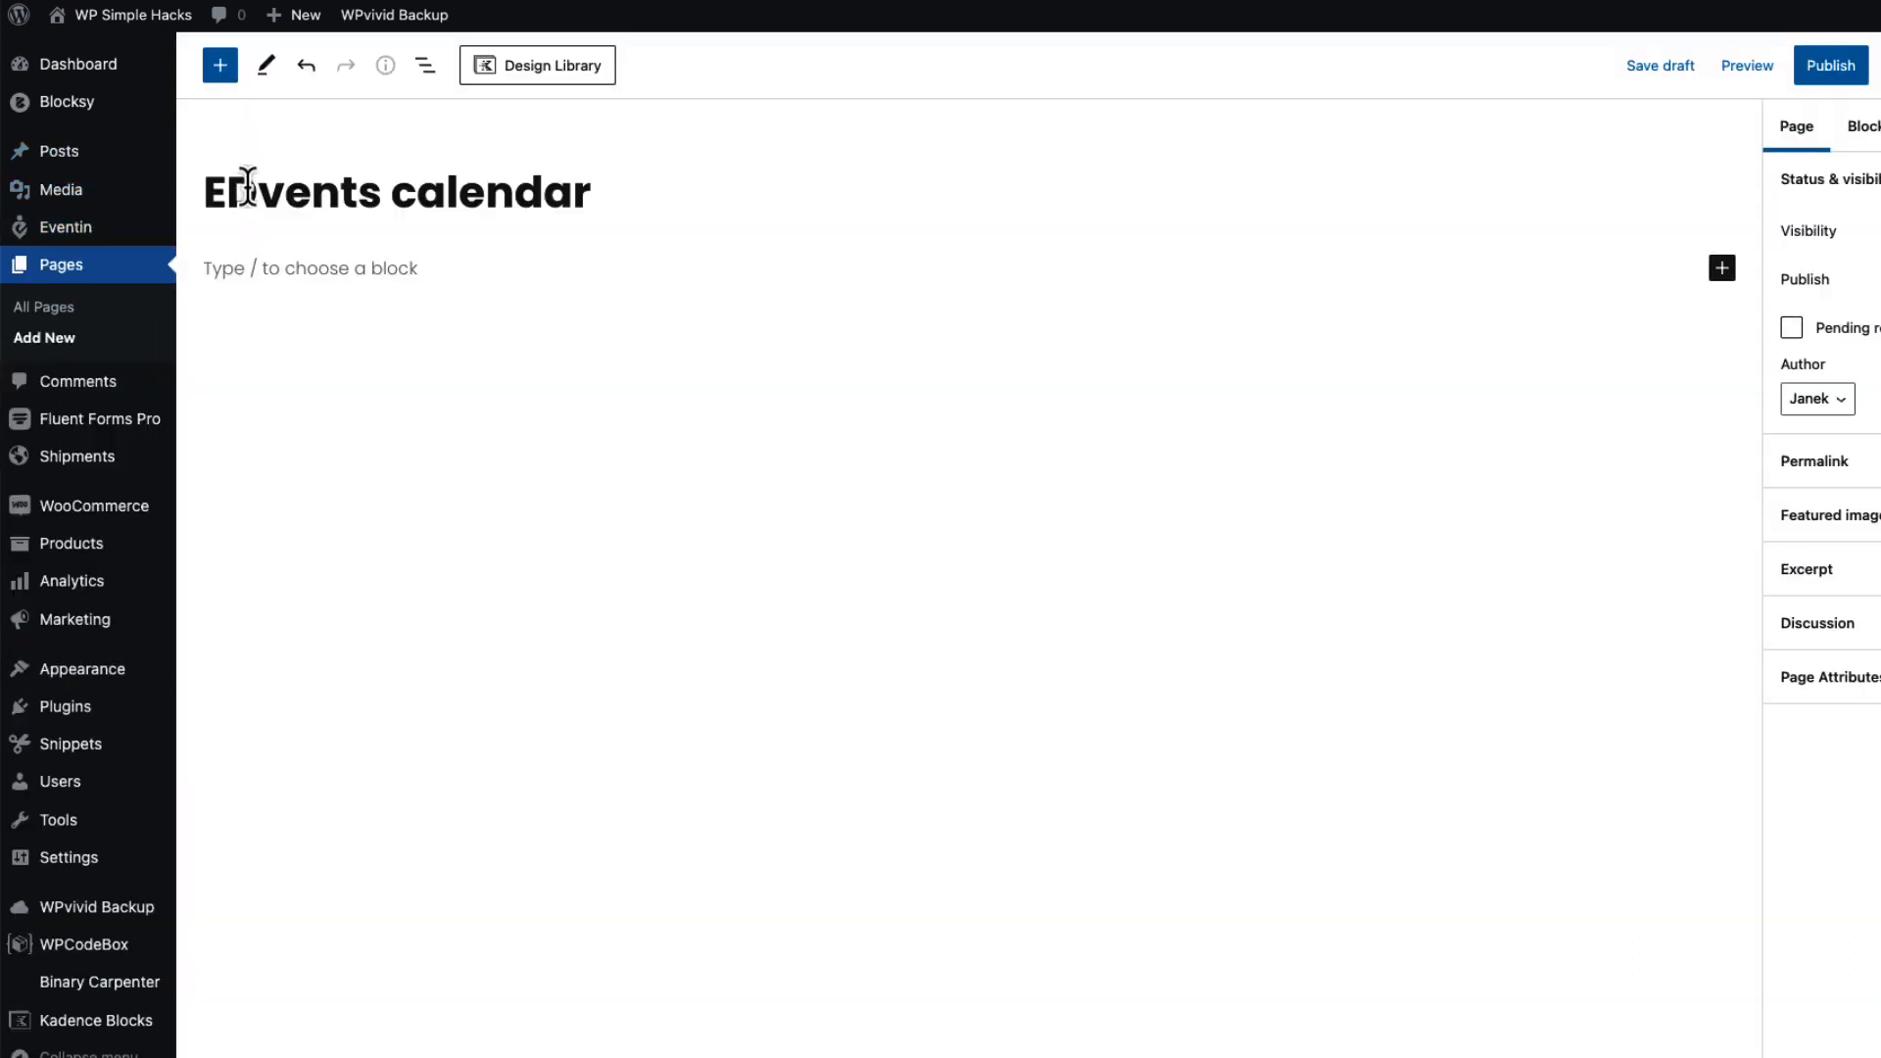
pyautogui.click(260, 269)
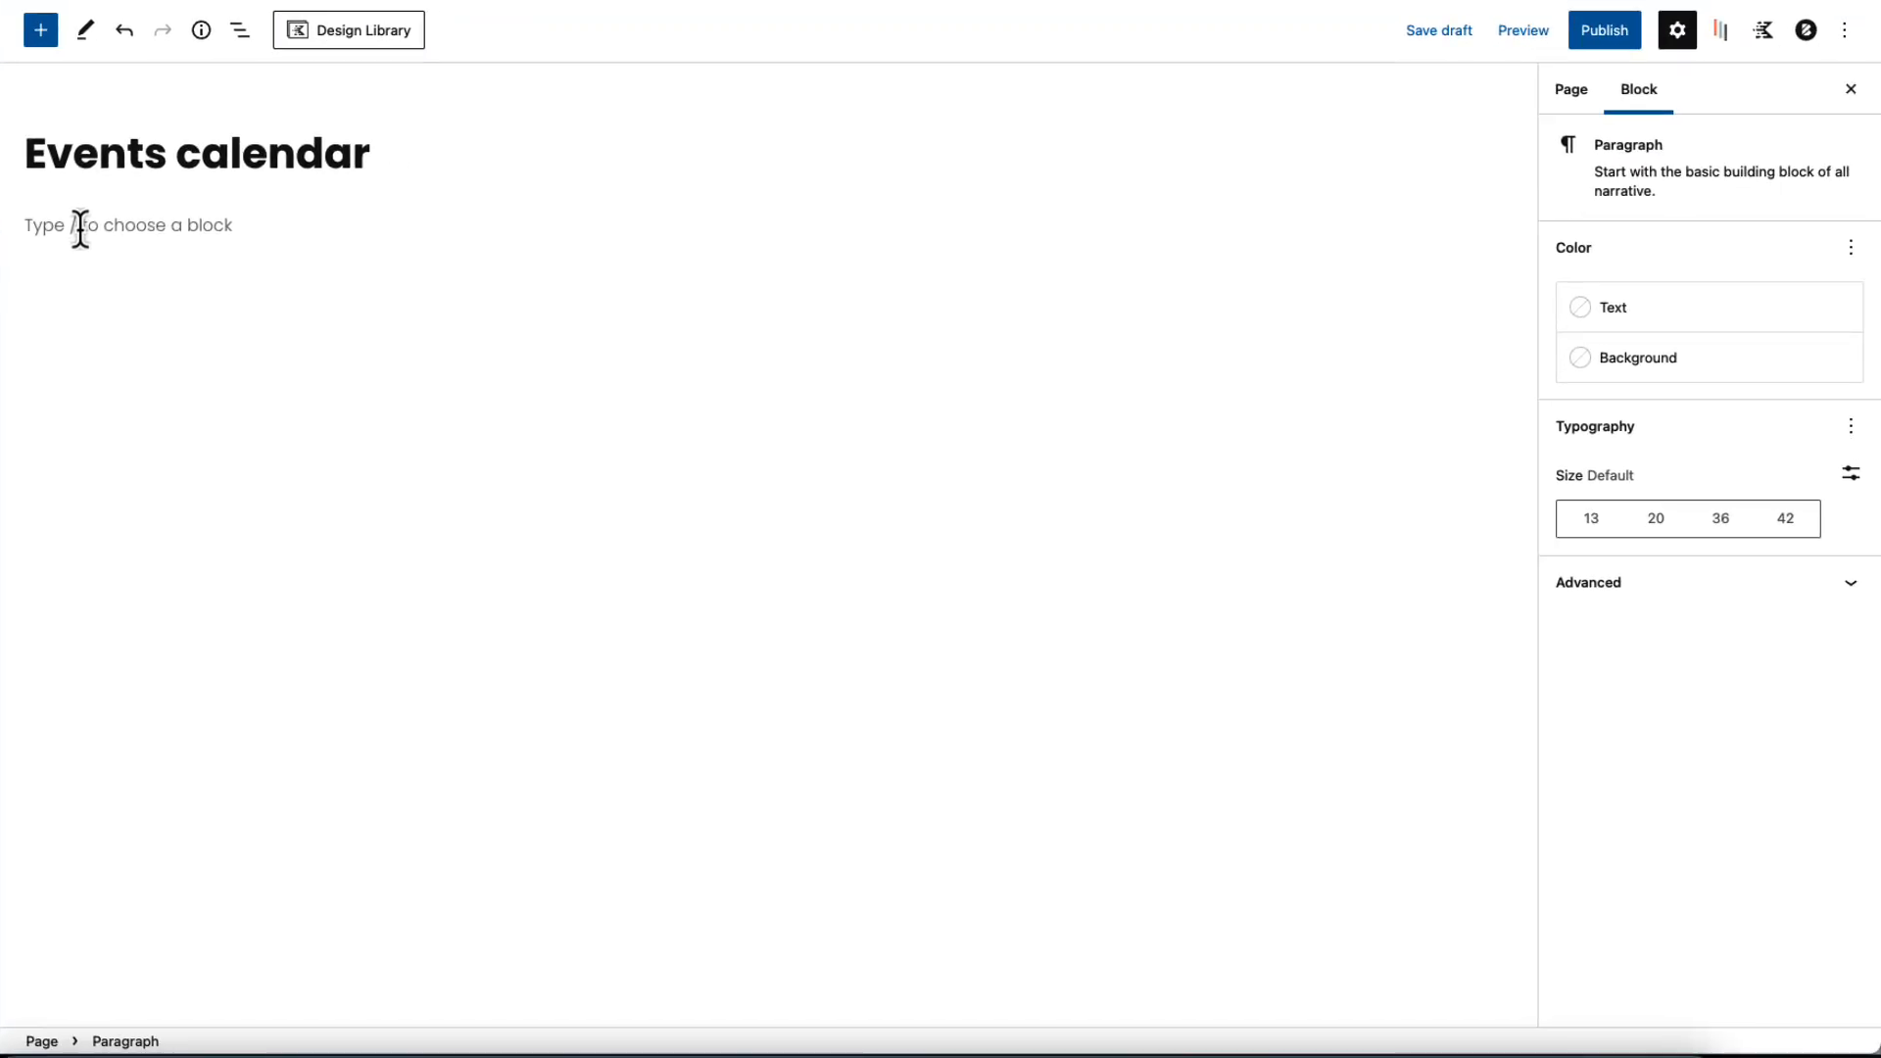
pyautogui.write('/eve')
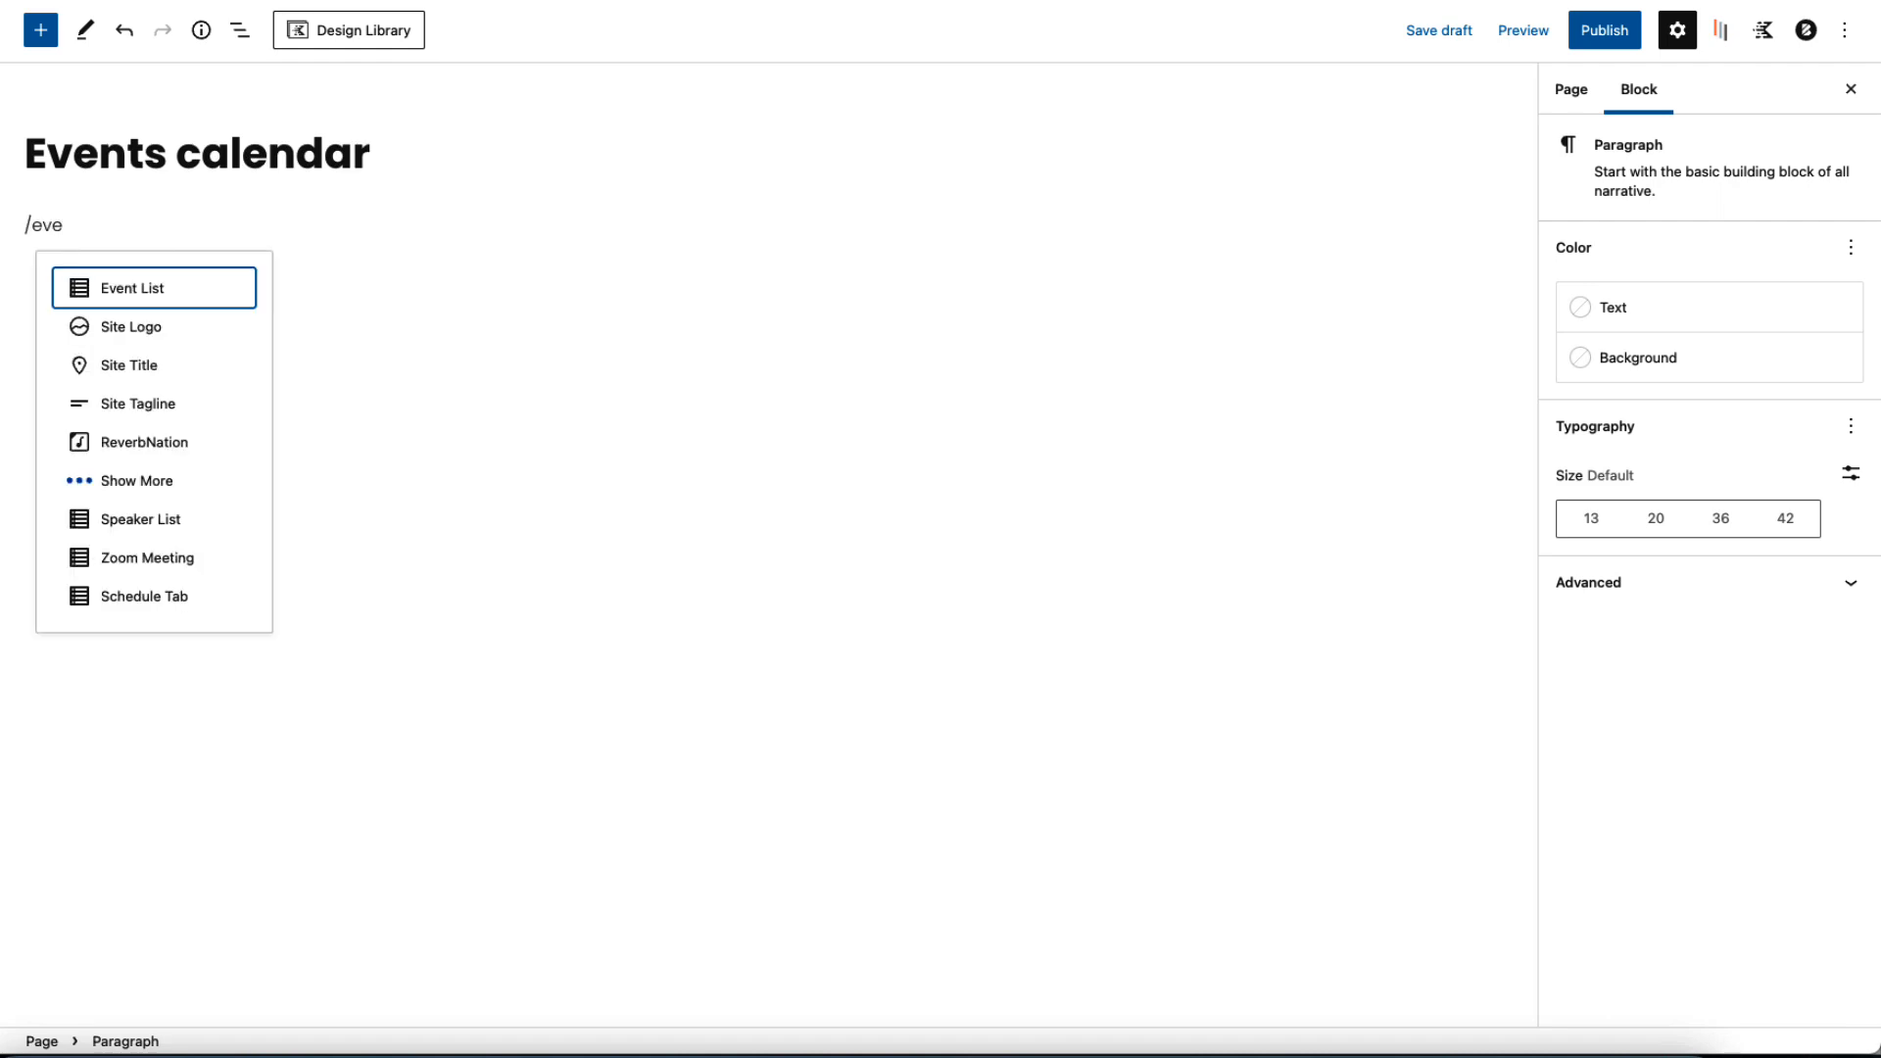
pyautogui.click(147, 288)
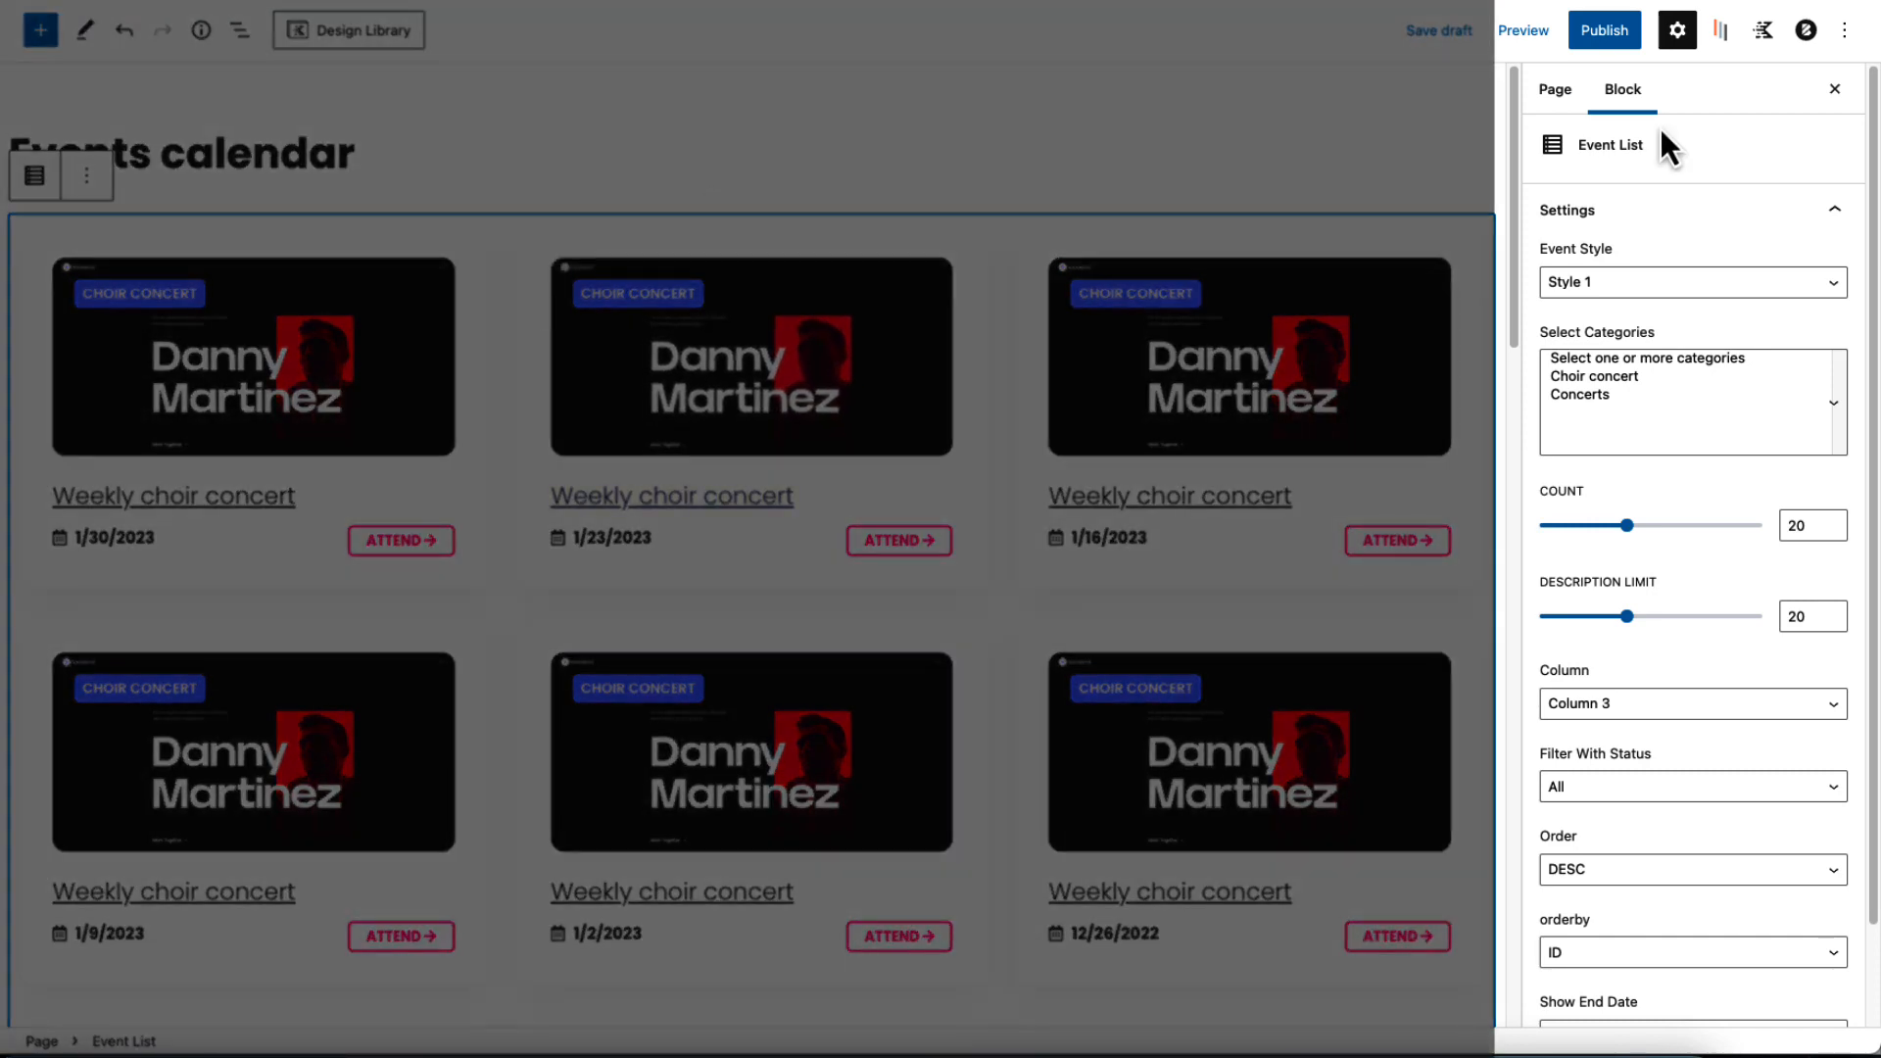
# Keep the Event List at Style 1 and select its event count of 20.
pyautogui.click(1603, 284)
pyautogui.click(1603, 284)
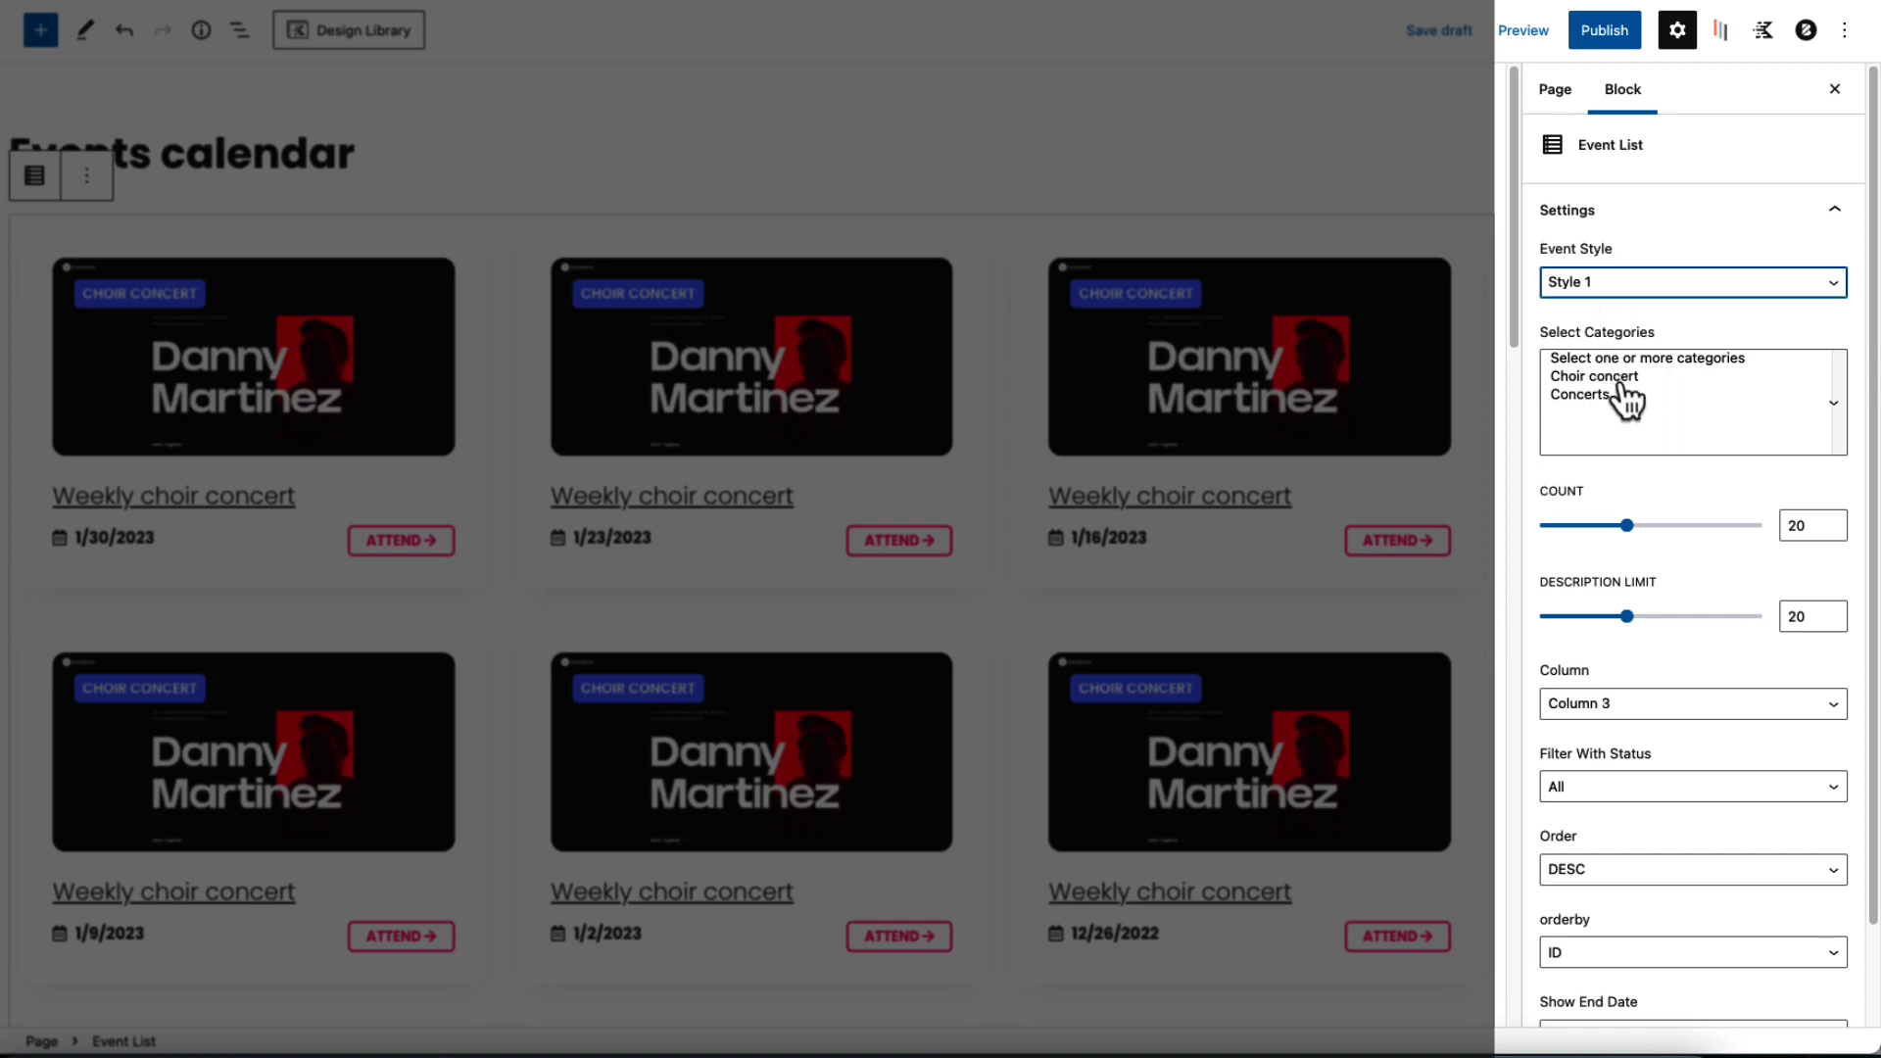
pyautogui.click(1796, 524)
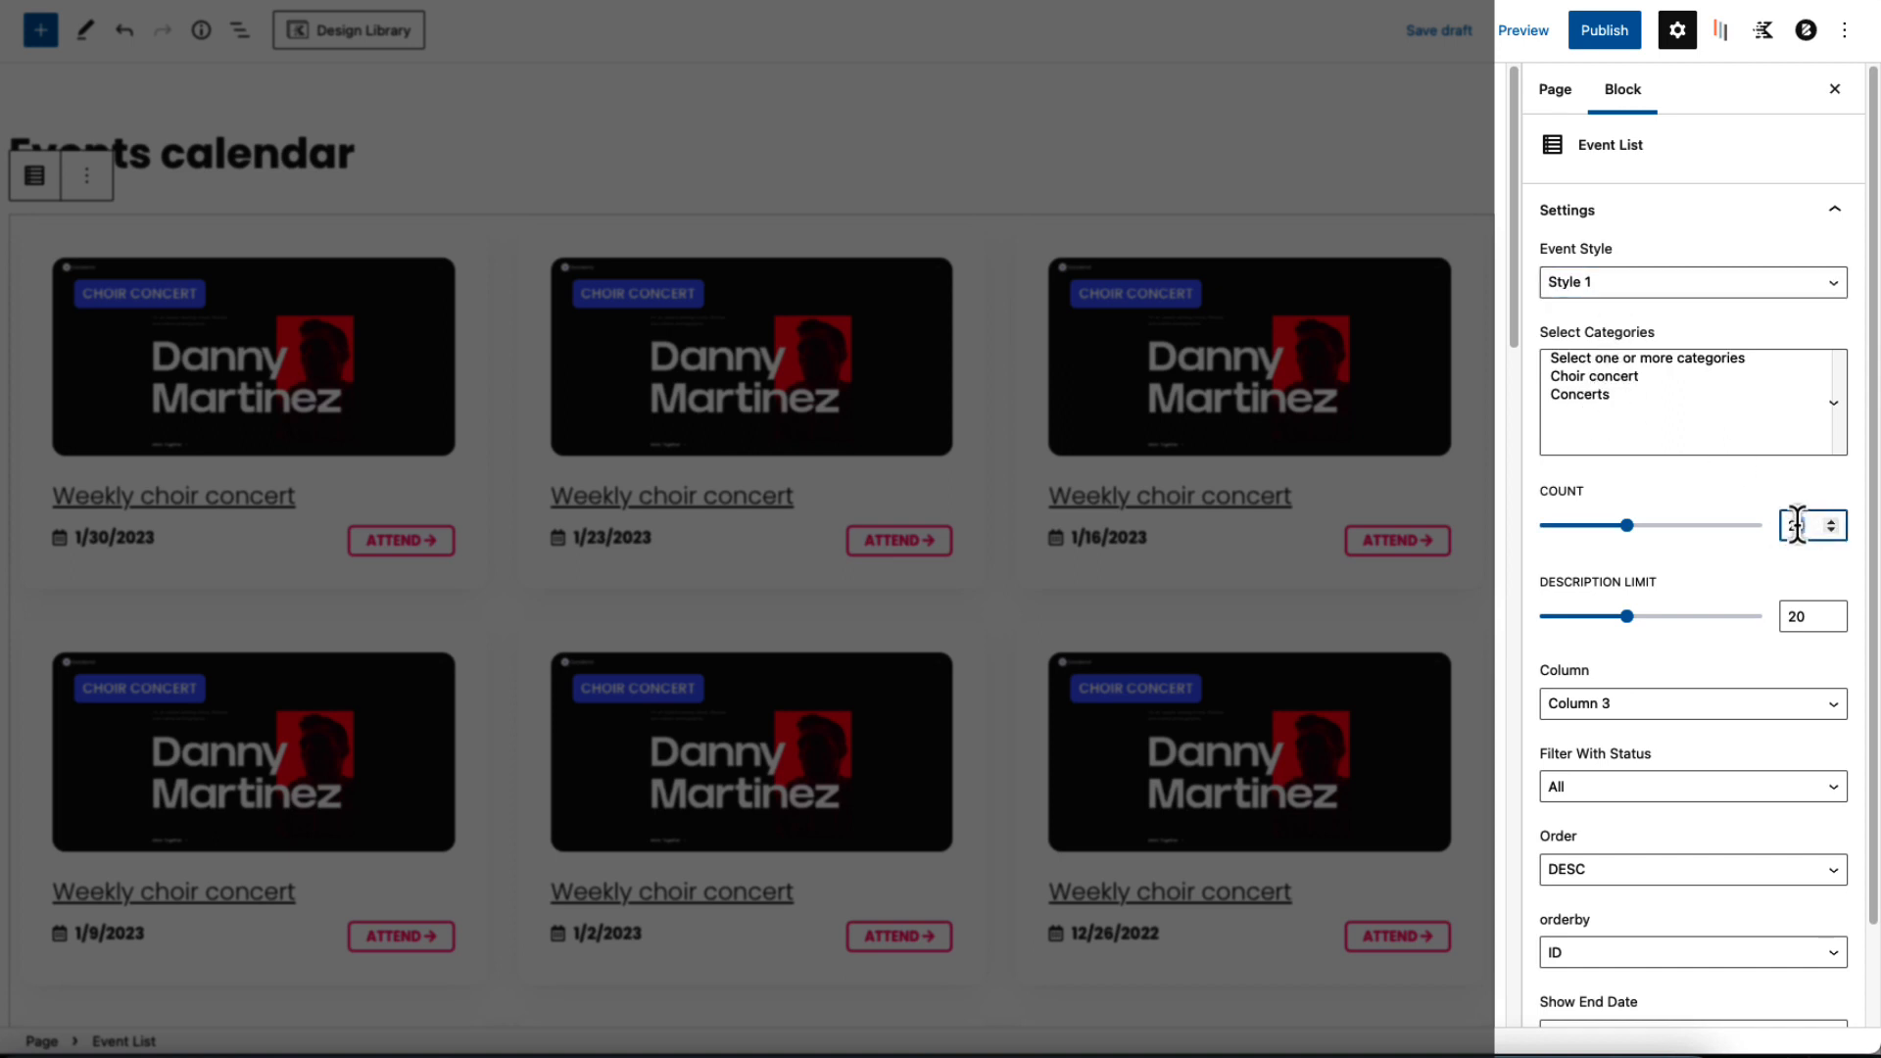
pyautogui.doubleClick(1795, 524)
pyautogui.scroll(-2, 1656, 527)
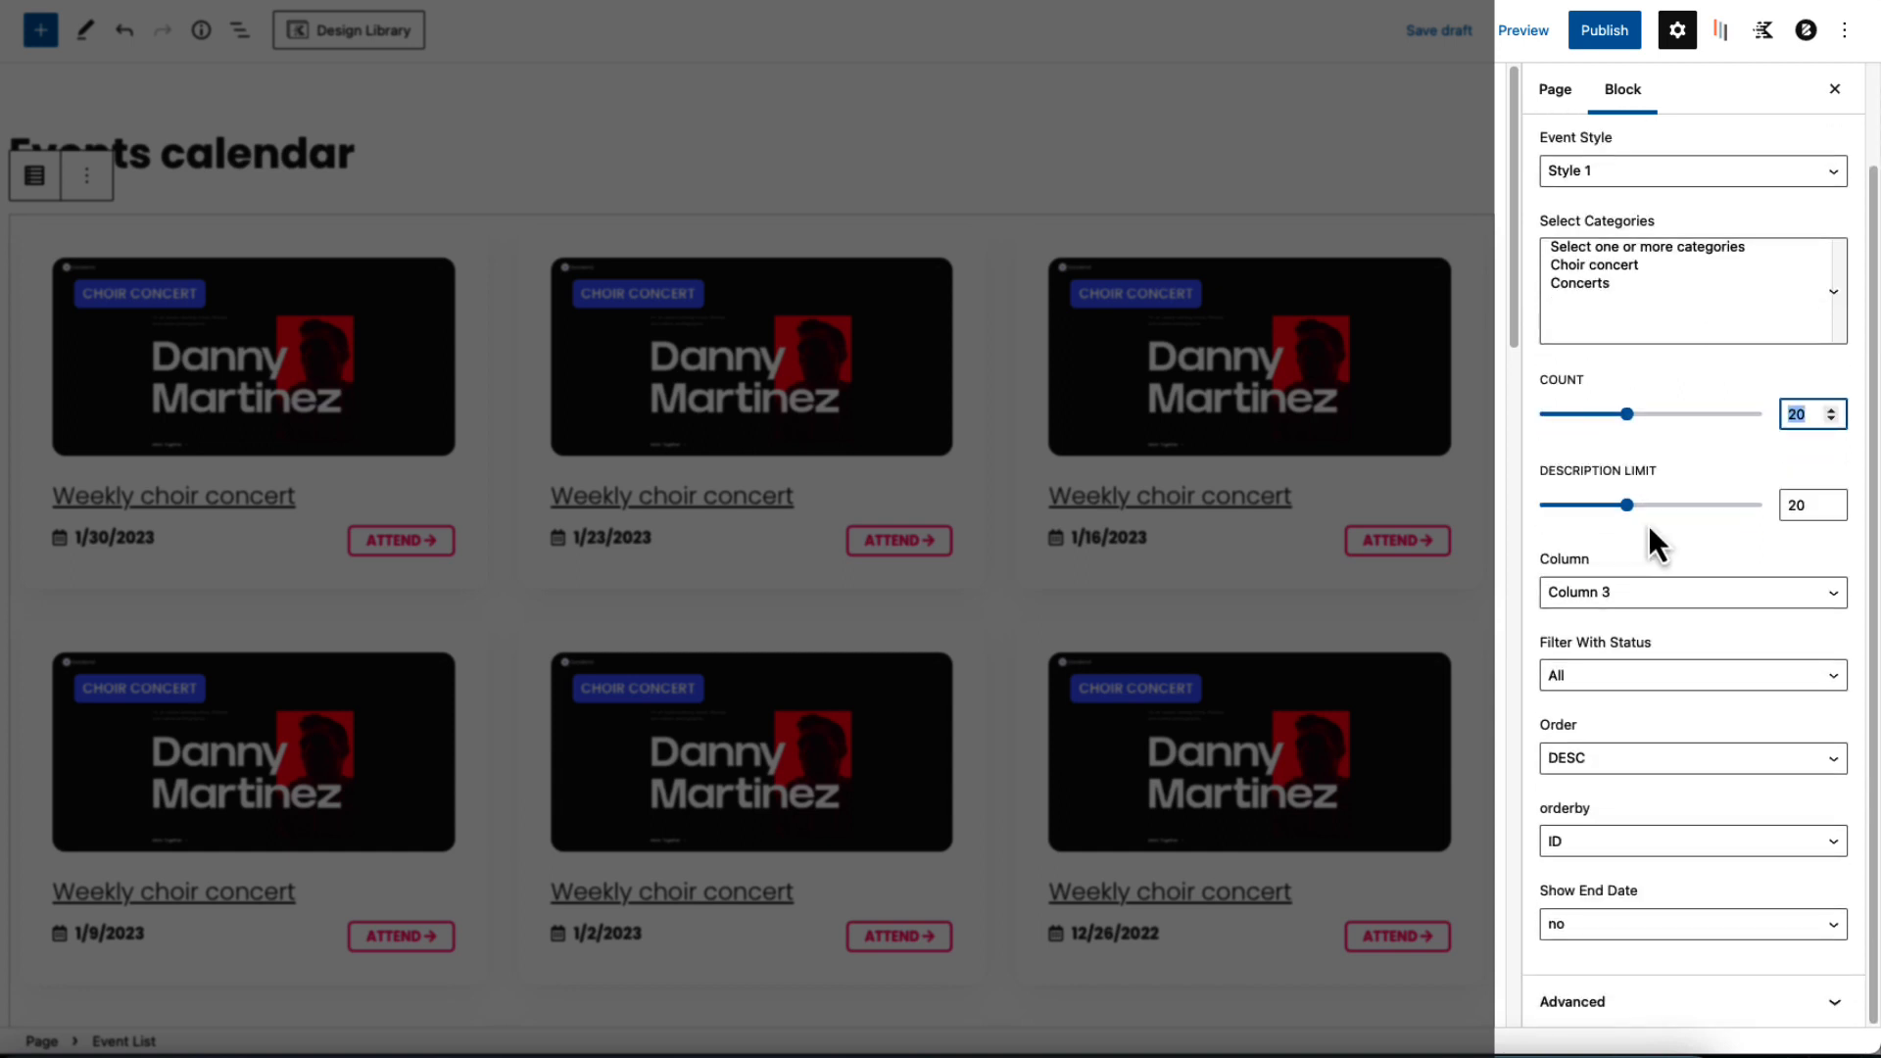
# Set the Event List to Column 2, keep end dates hidden, and publish the page.
pyautogui.click(1619, 592)
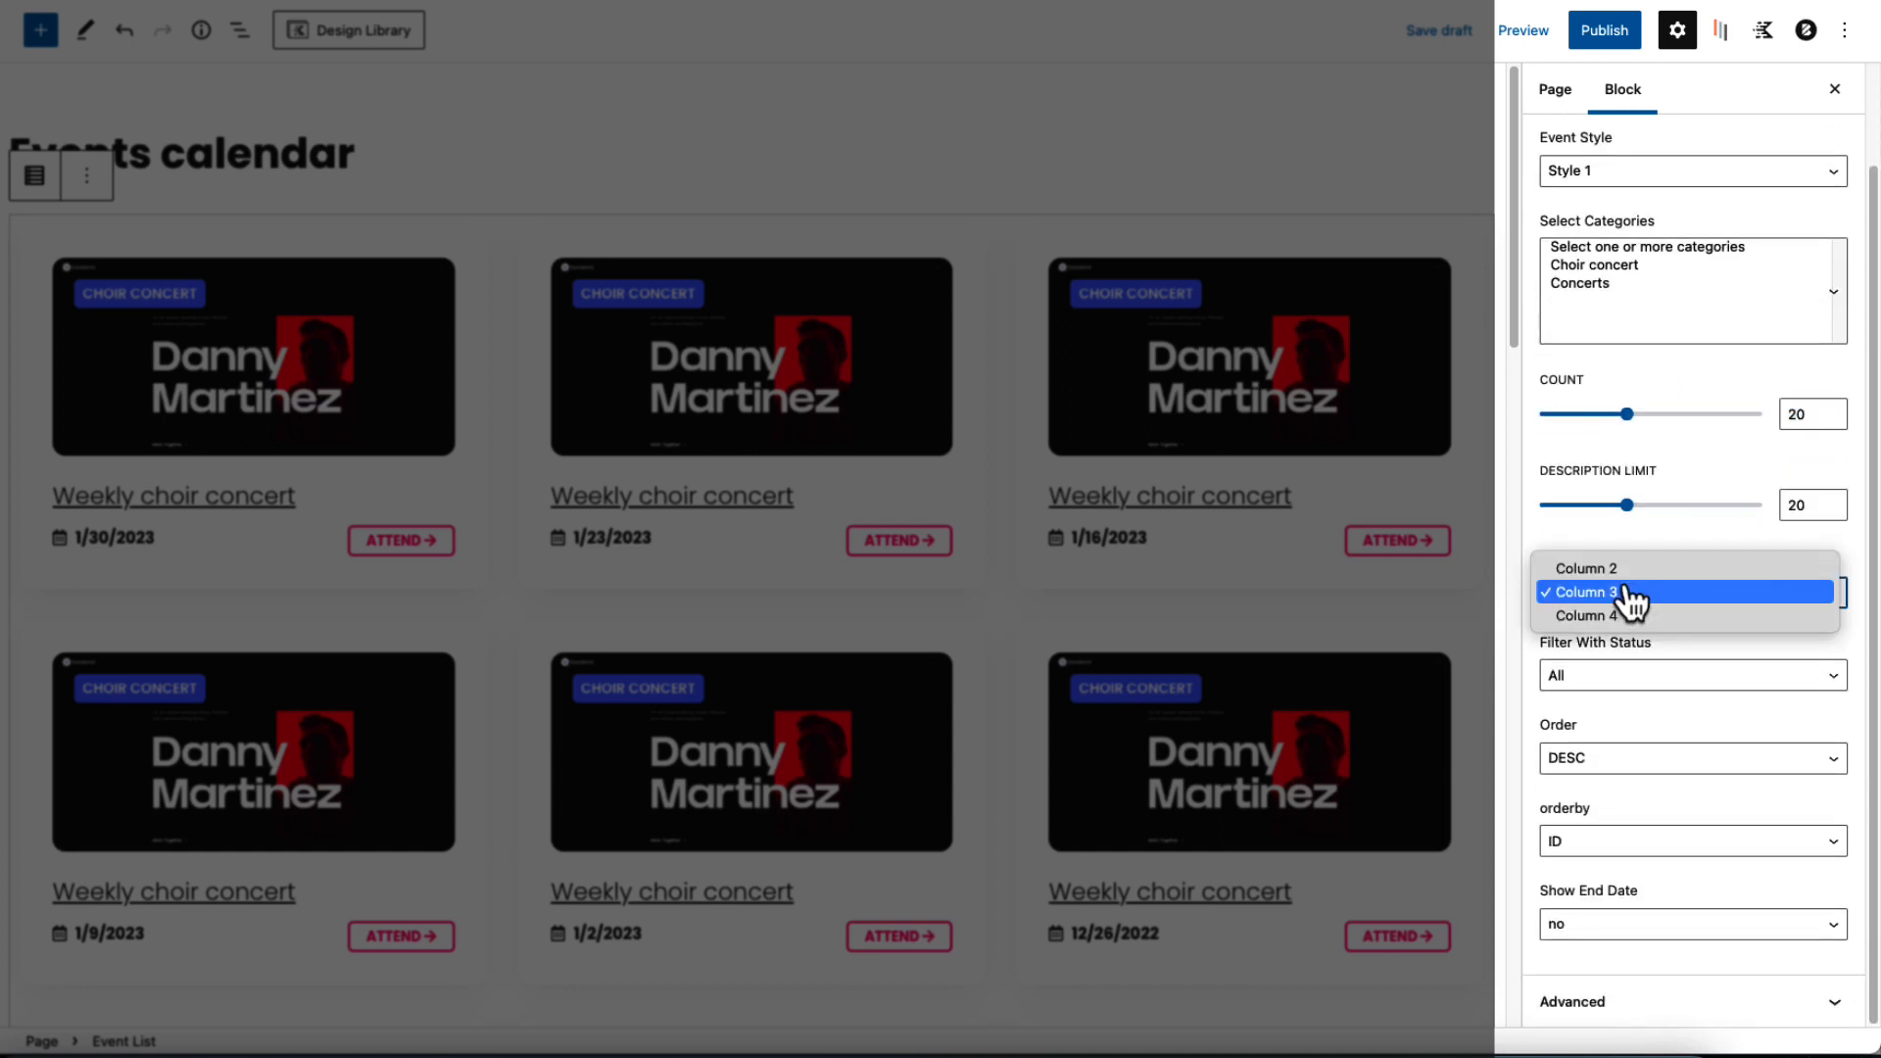
pyautogui.click(1614, 618)
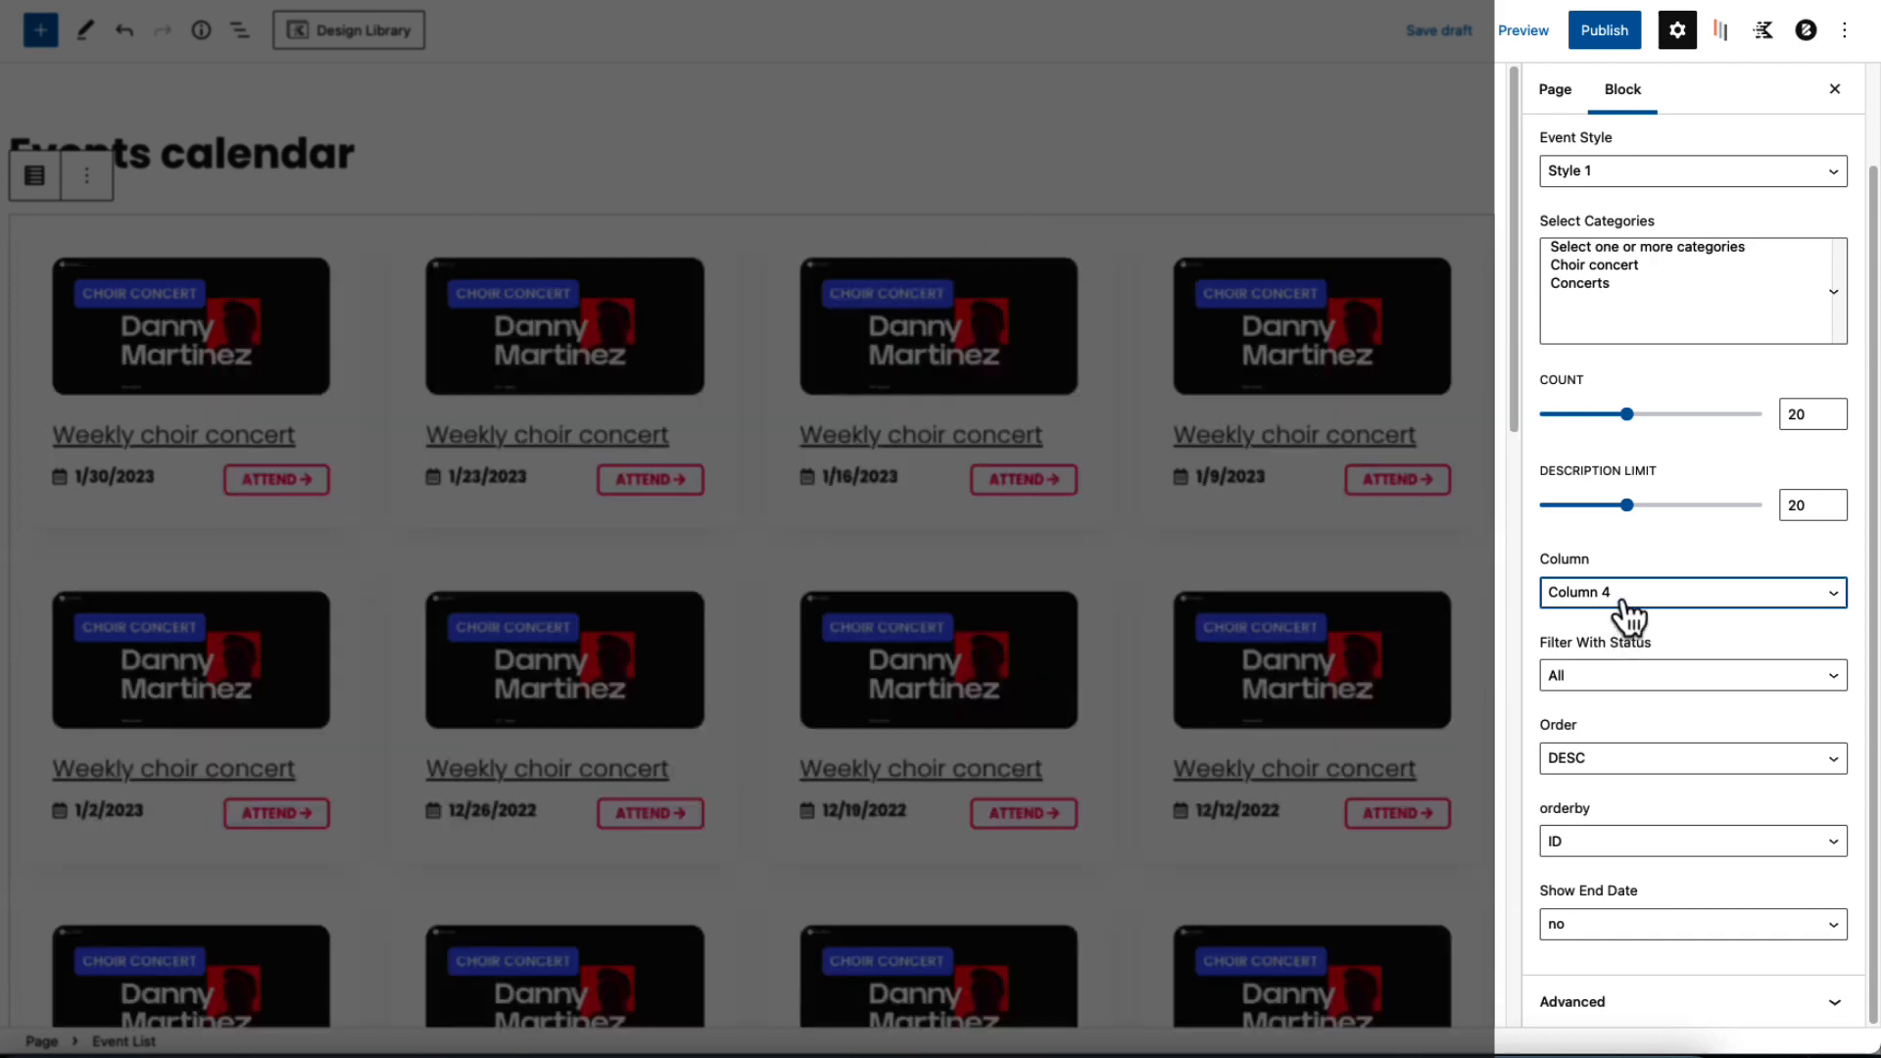
pyautogui.click(1618, 600)
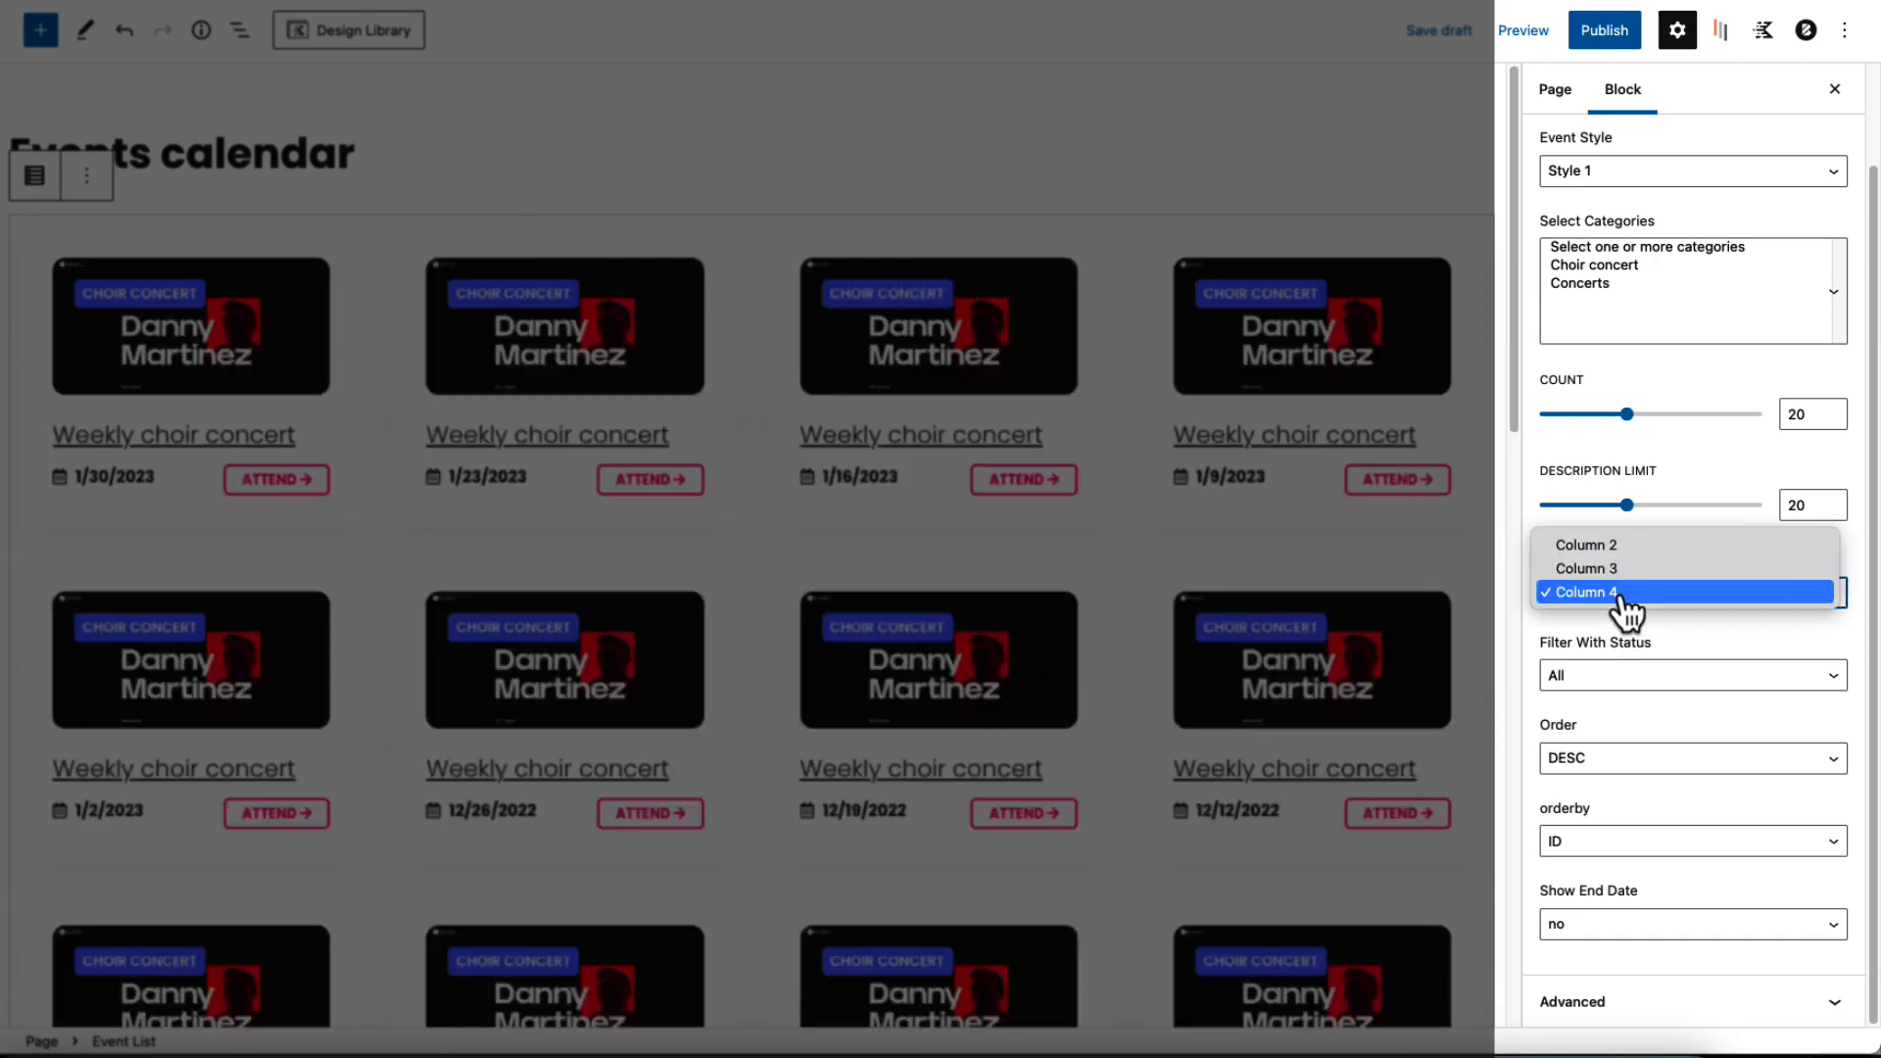
pyautogui.click(1597, 551)
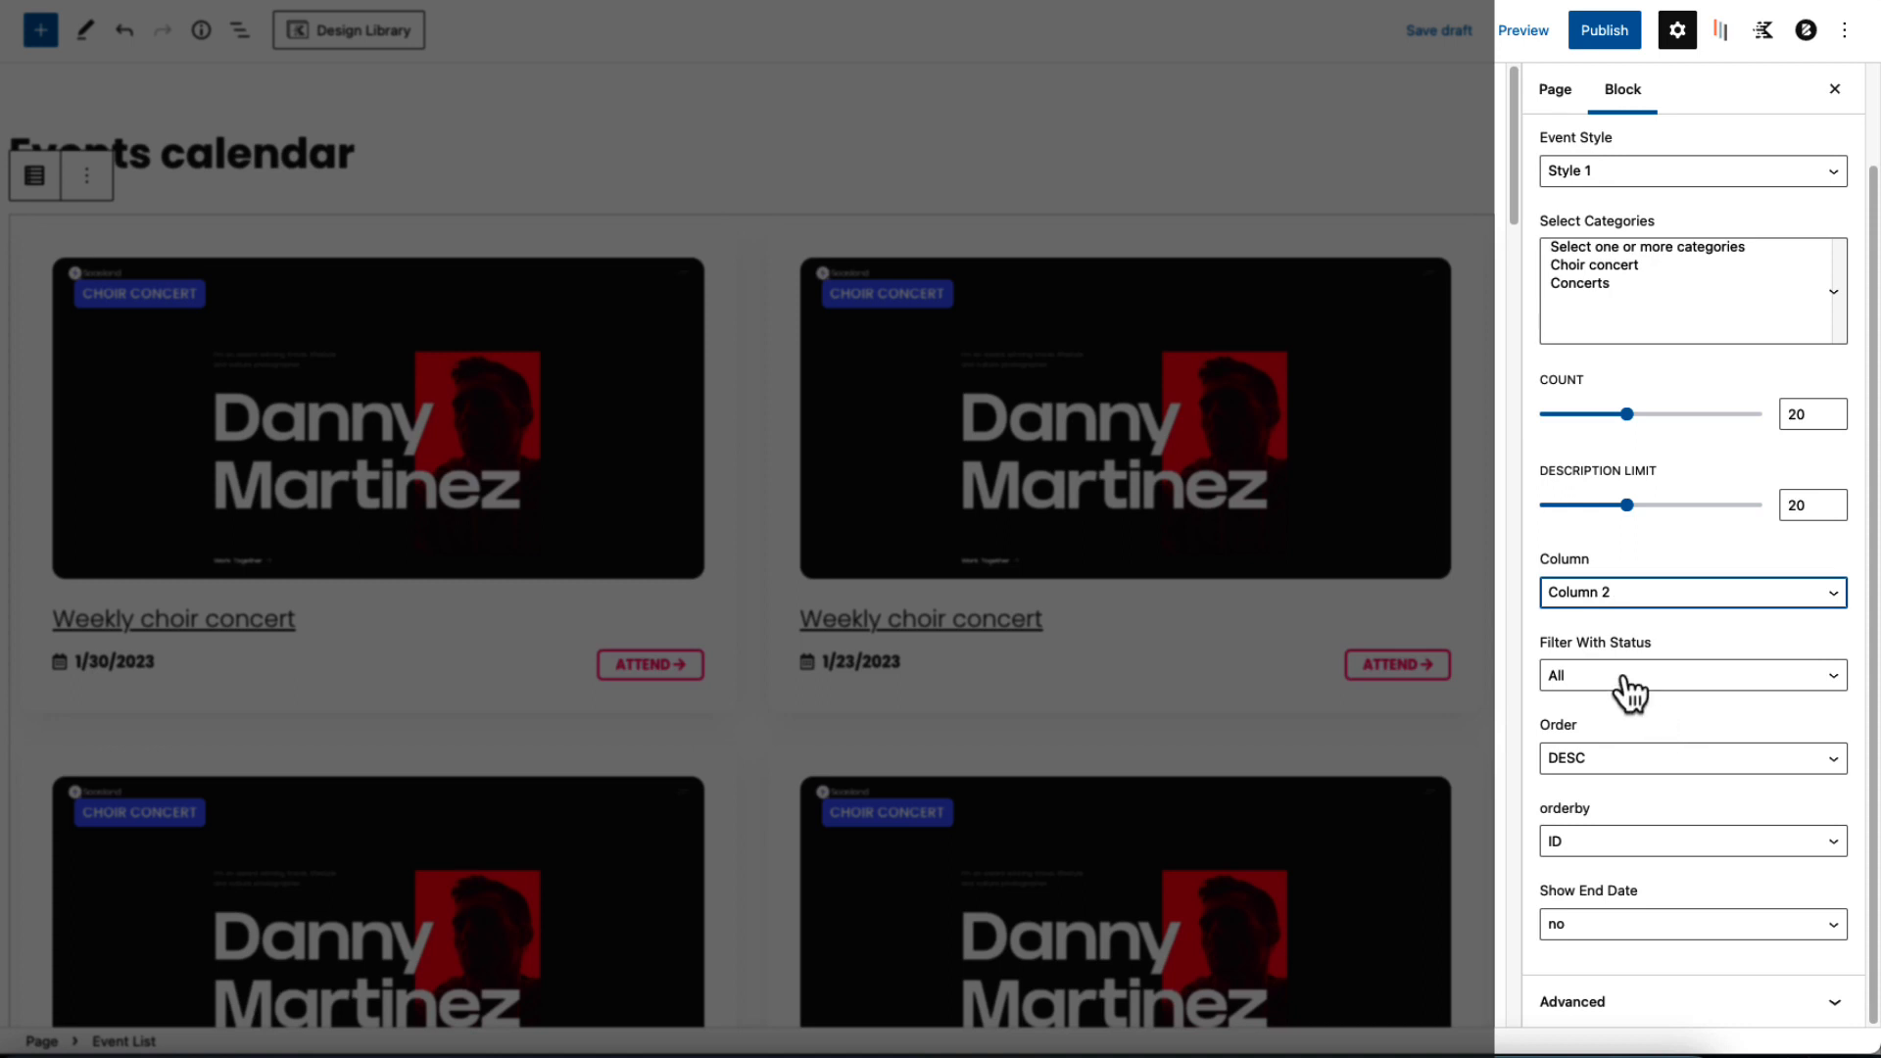
pyautogui.click(1607, 929)
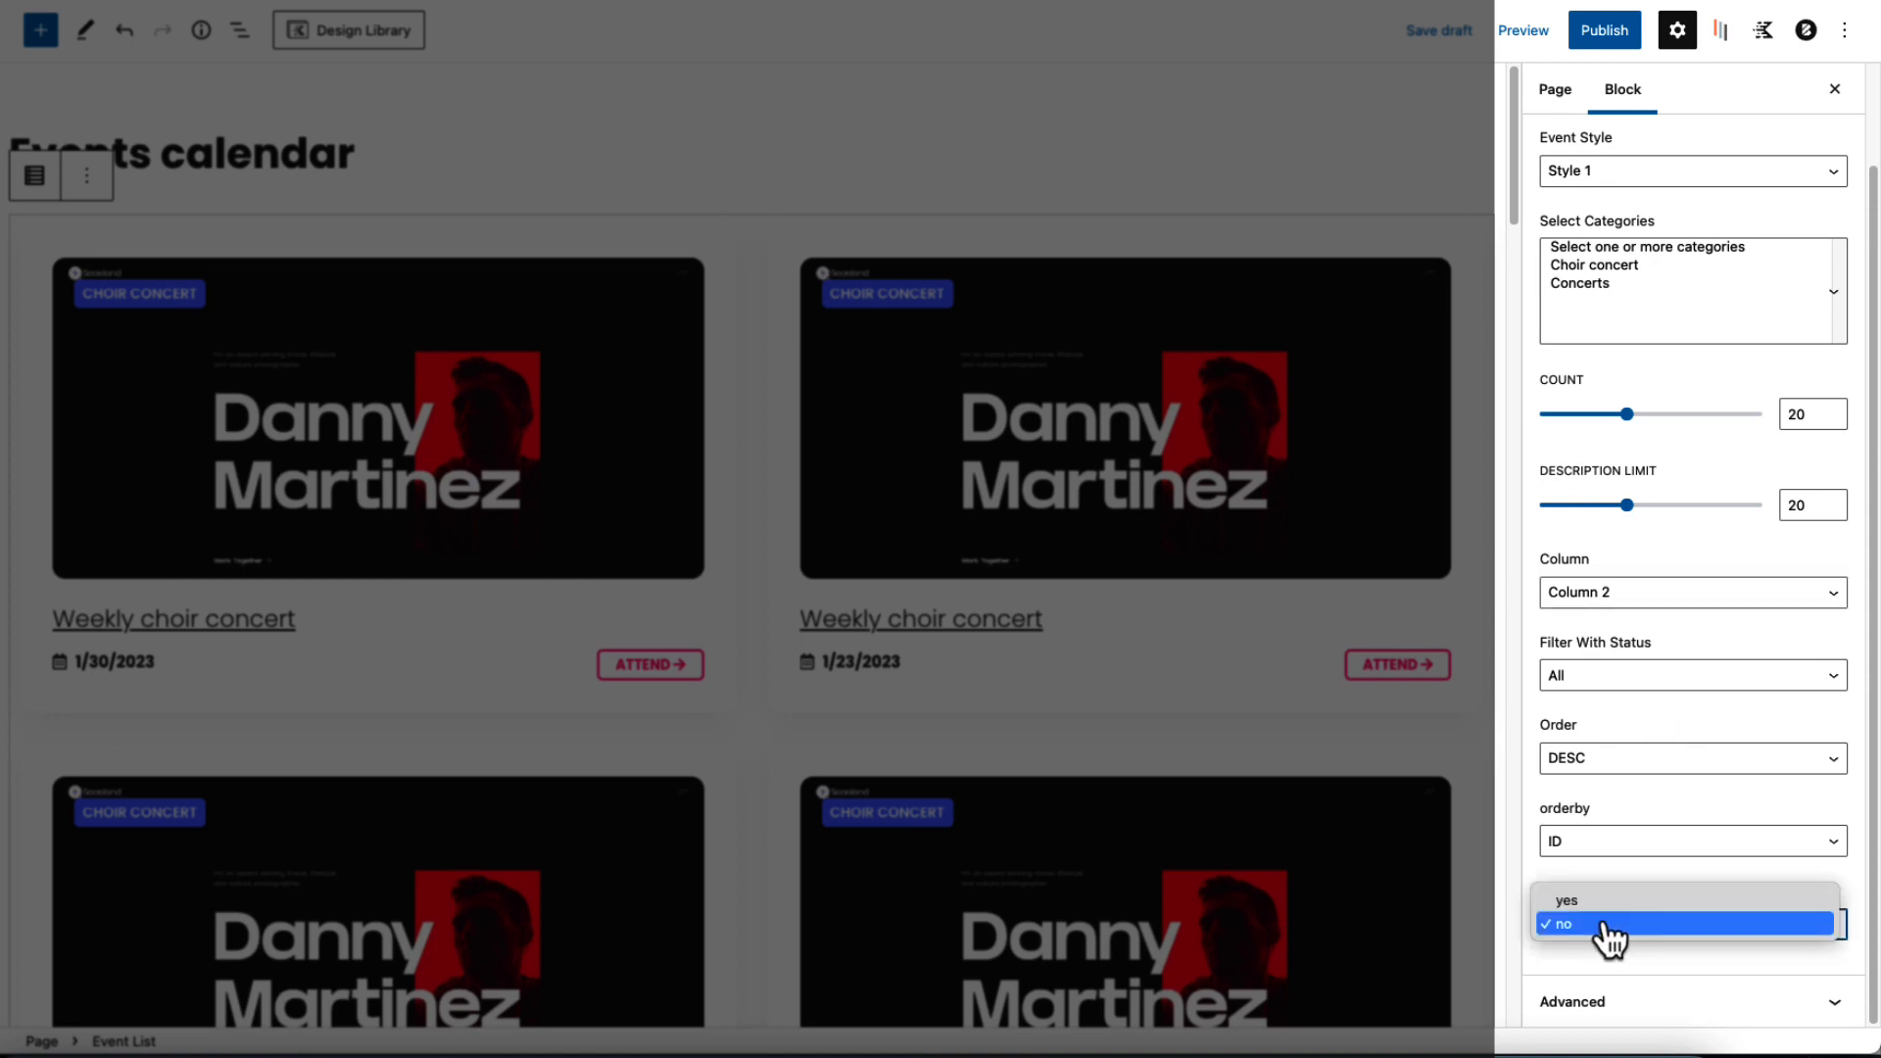
pyautogui.click(1606, 926)
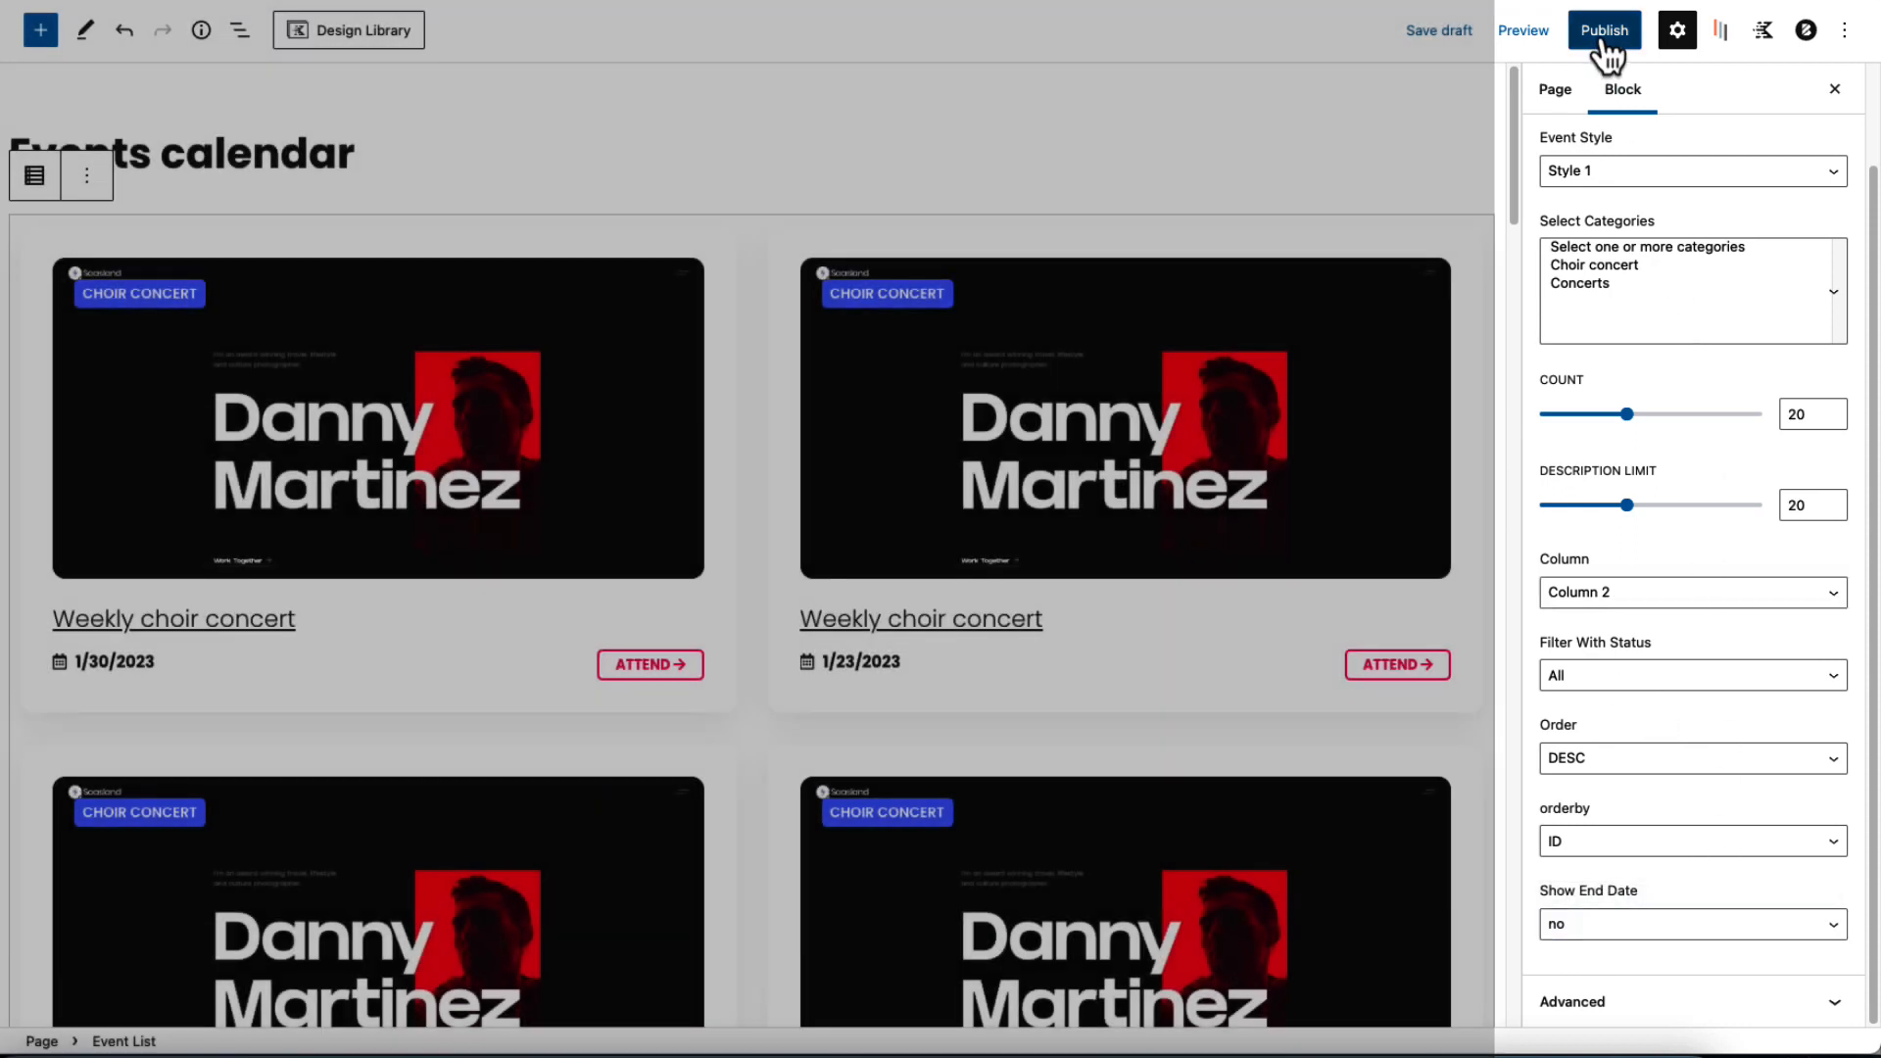
pyautogui.click(1603, 32)
pyautogui.click(1668, 36)
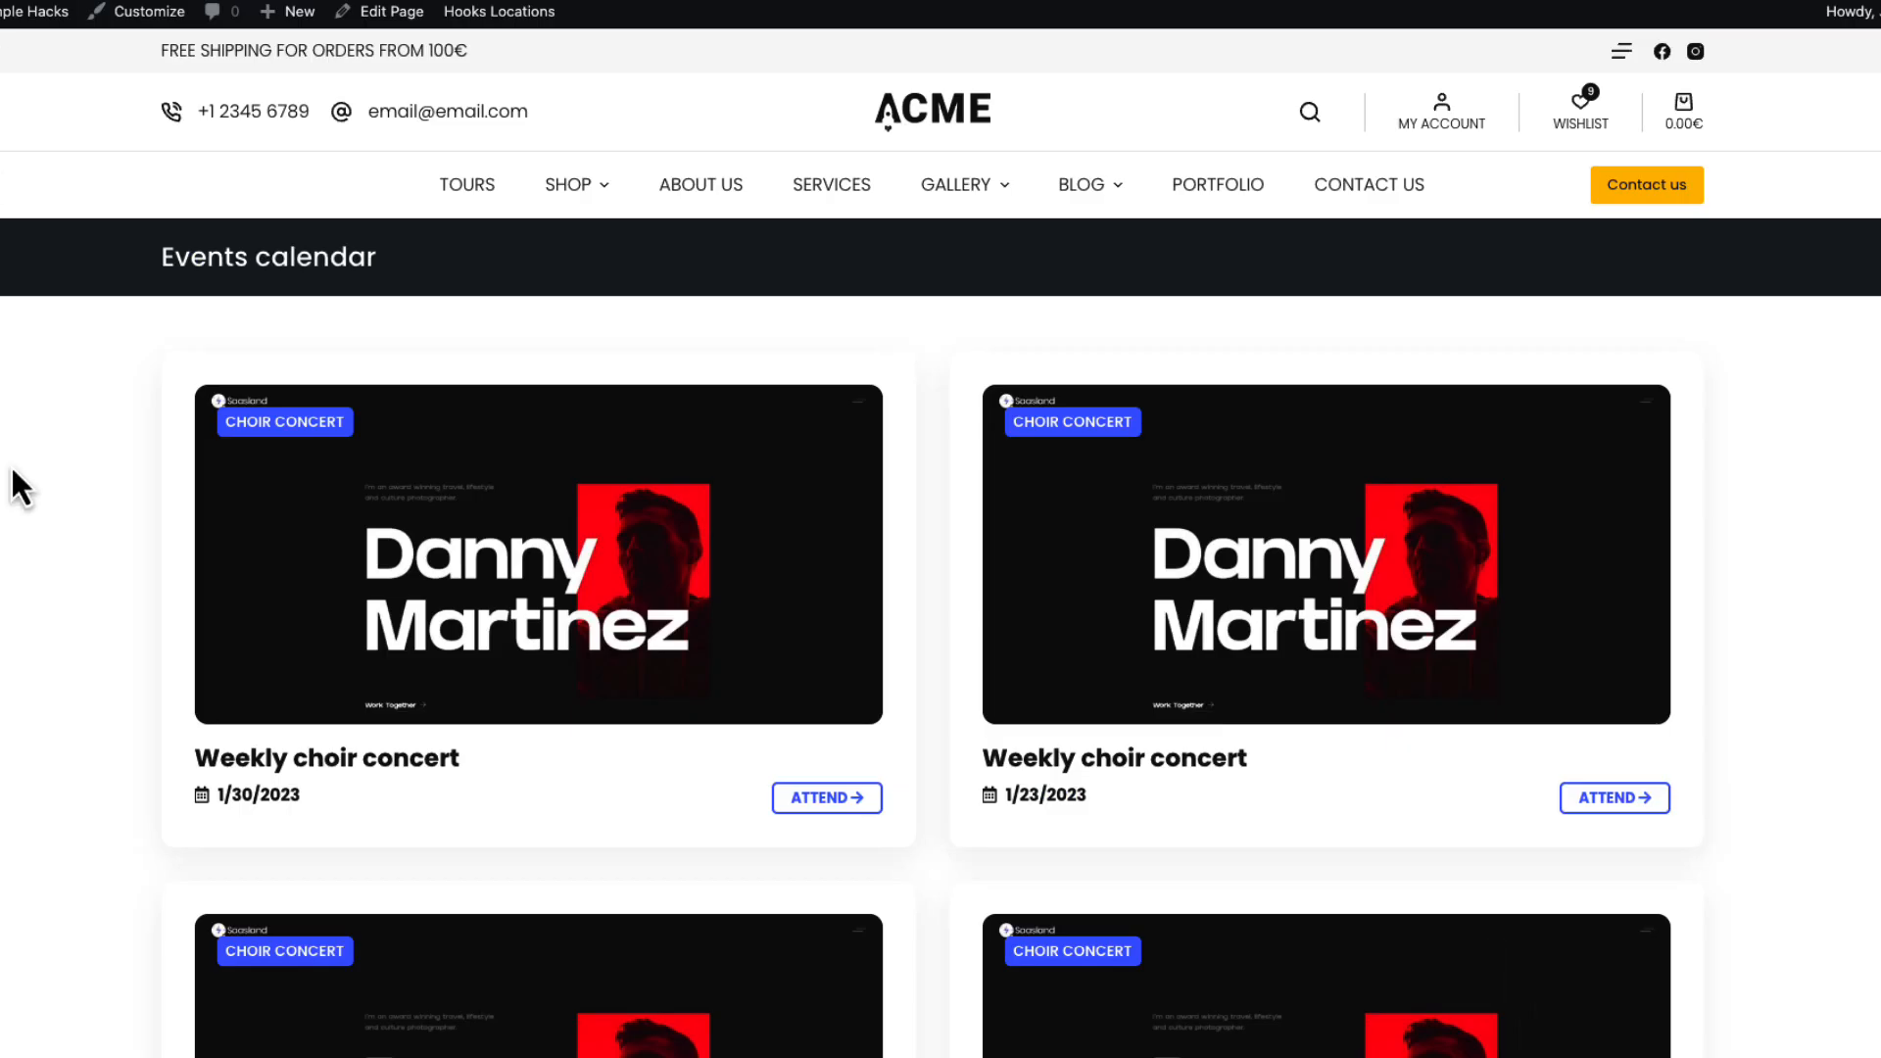
# Open the Weekly choir concert ticket page and buy 2 Regular tickets.
pyautogui.scroll(-1, 84, 530)
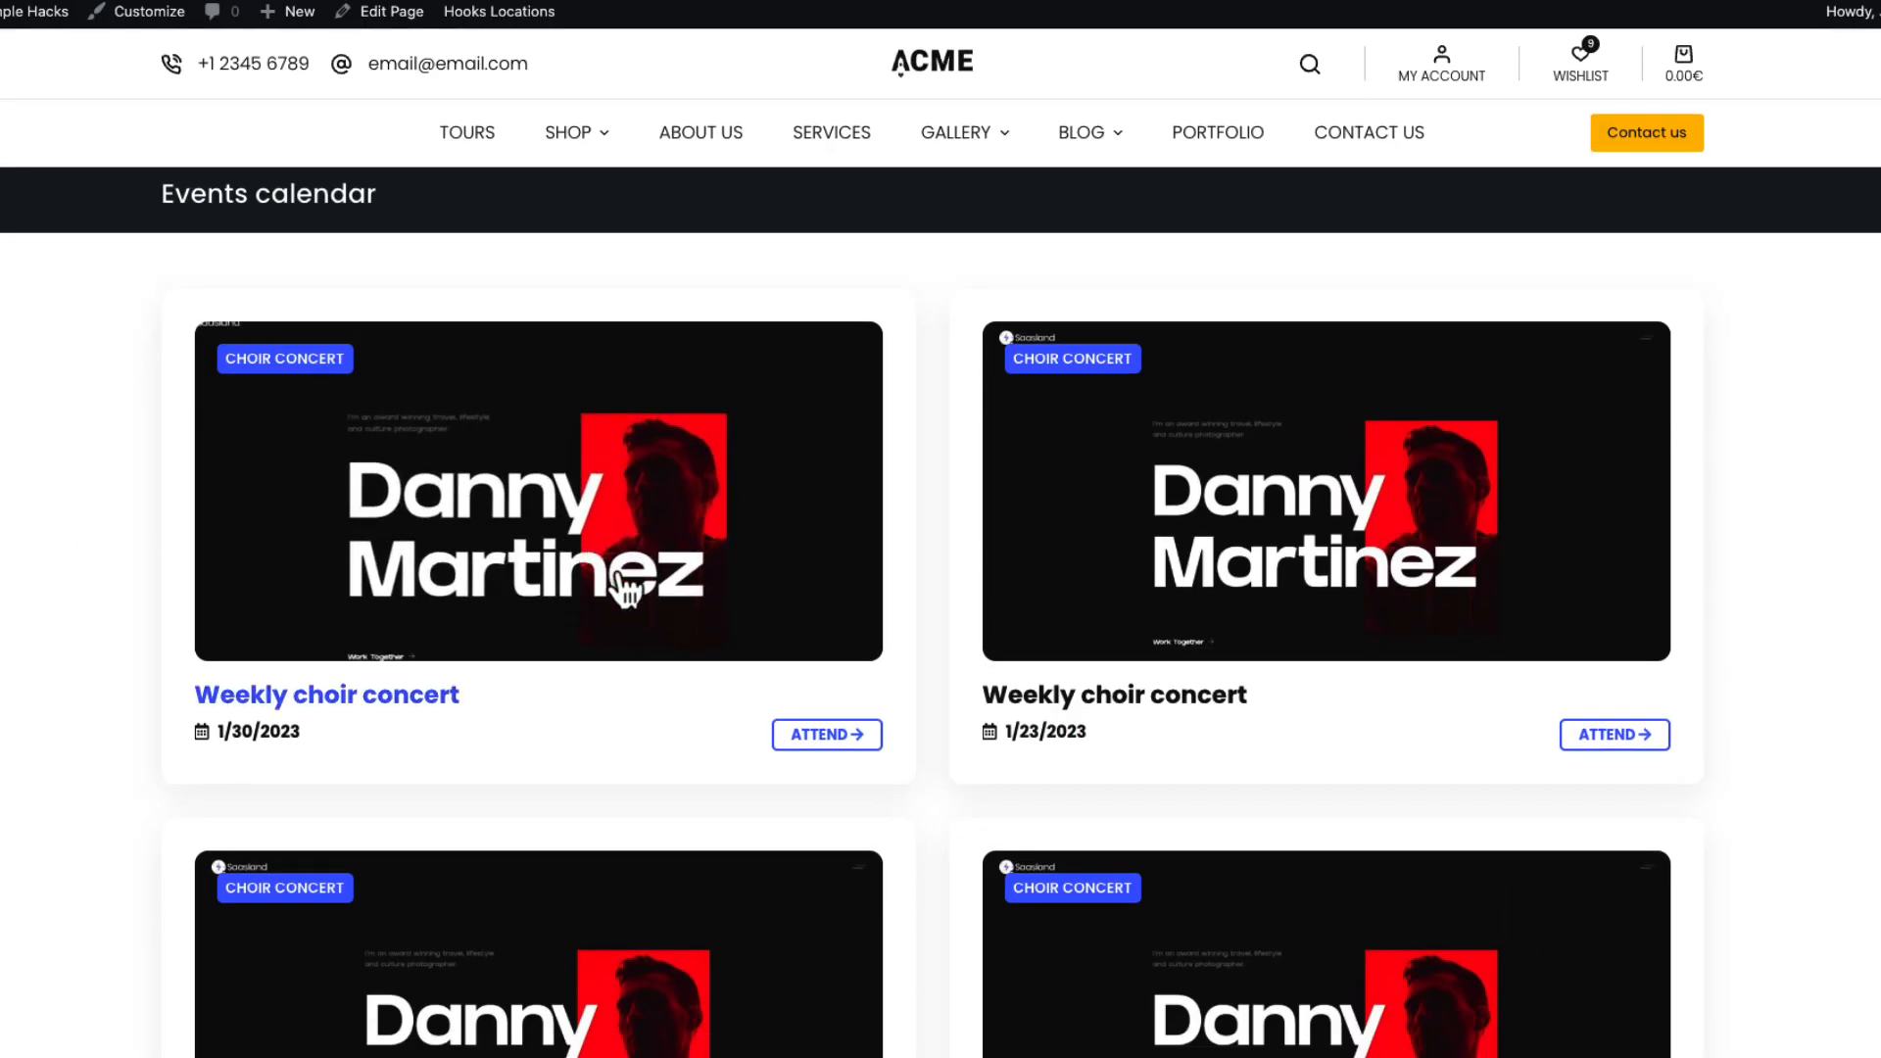
pyautogui.click(717, 569)
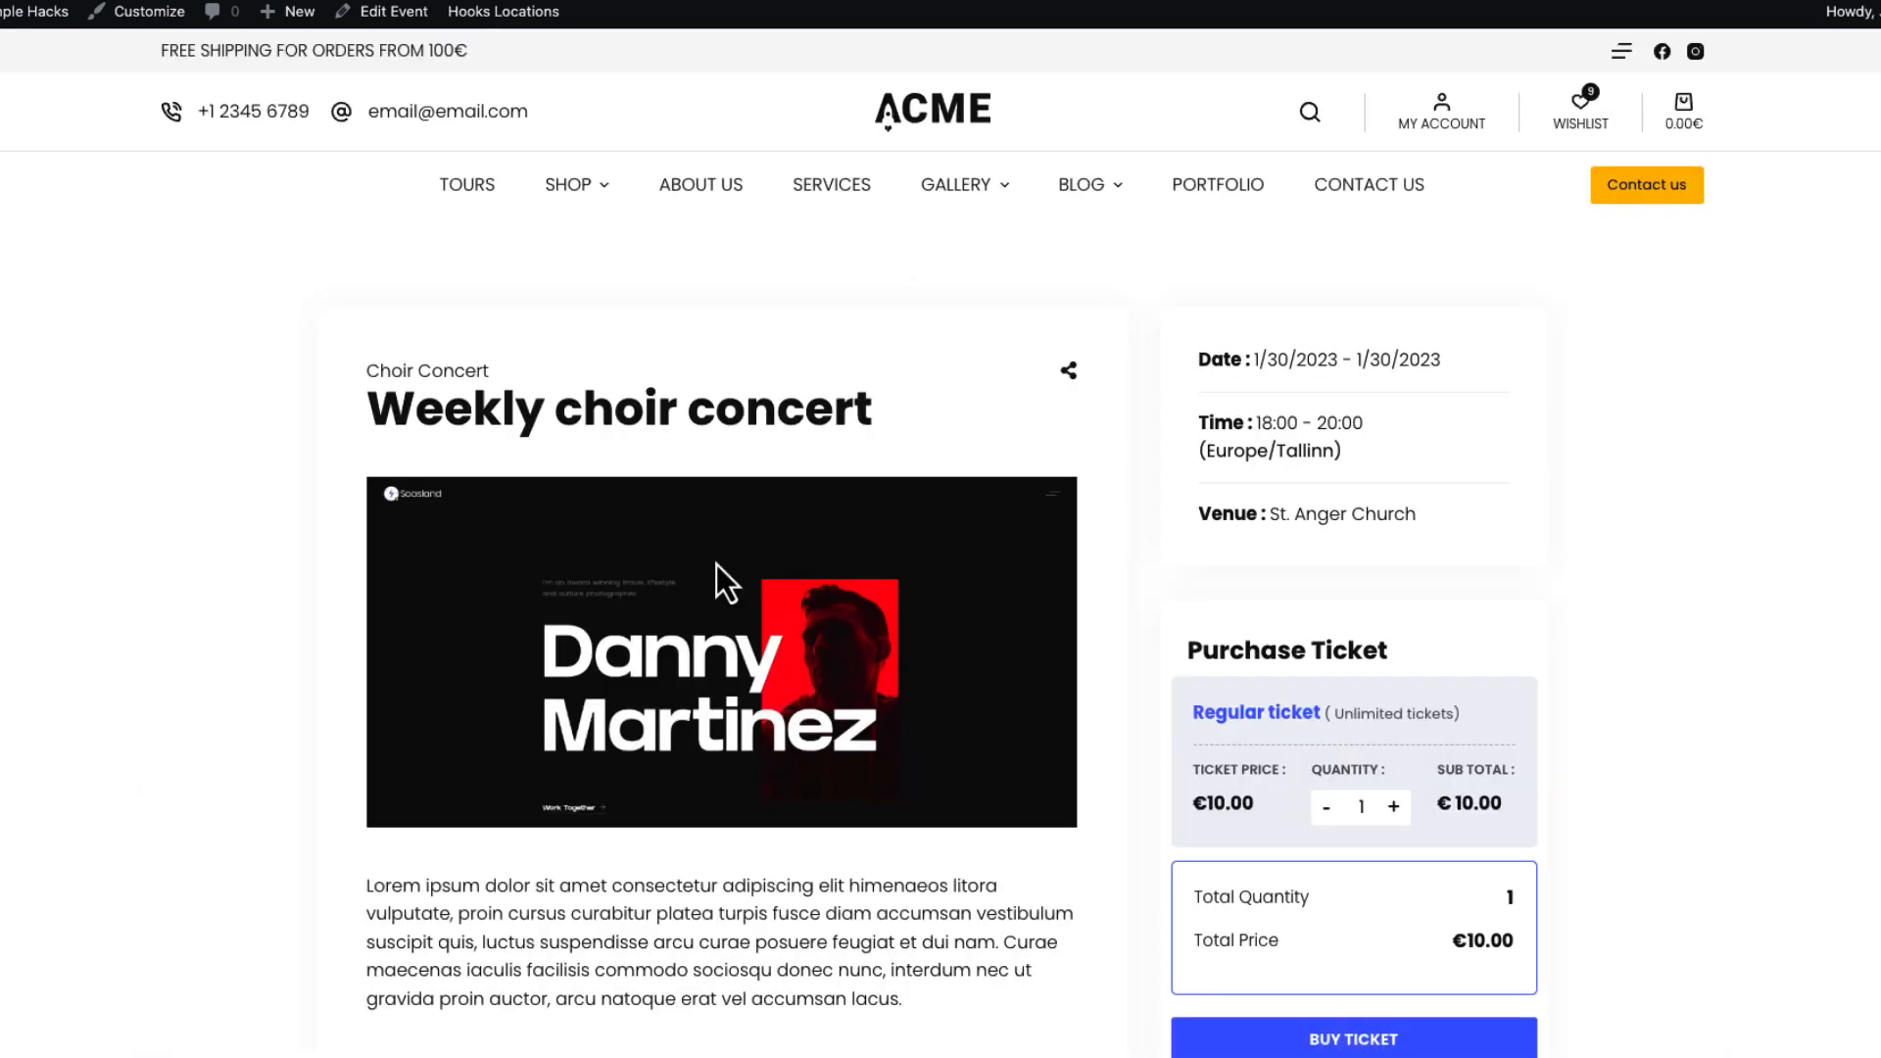
pyautogui.hotkey('alt', 'Left')
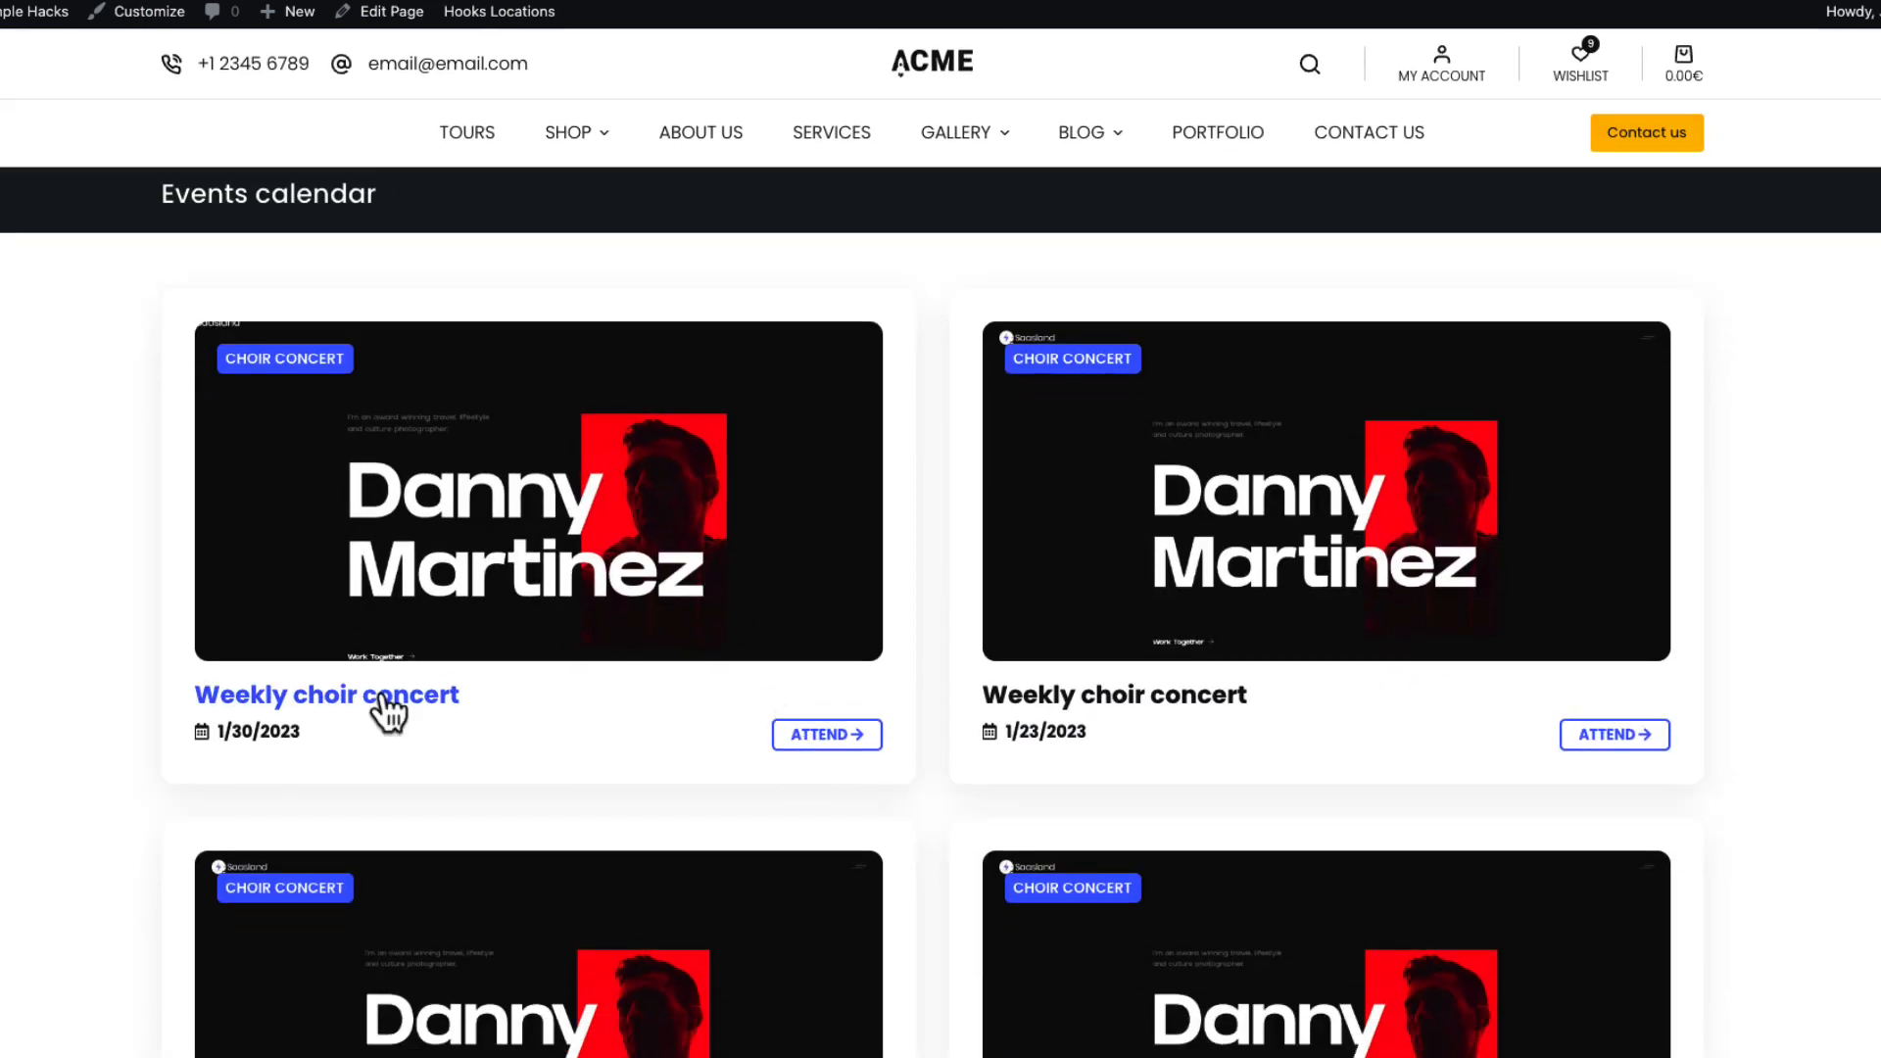
pyautogui.click(821, 737)
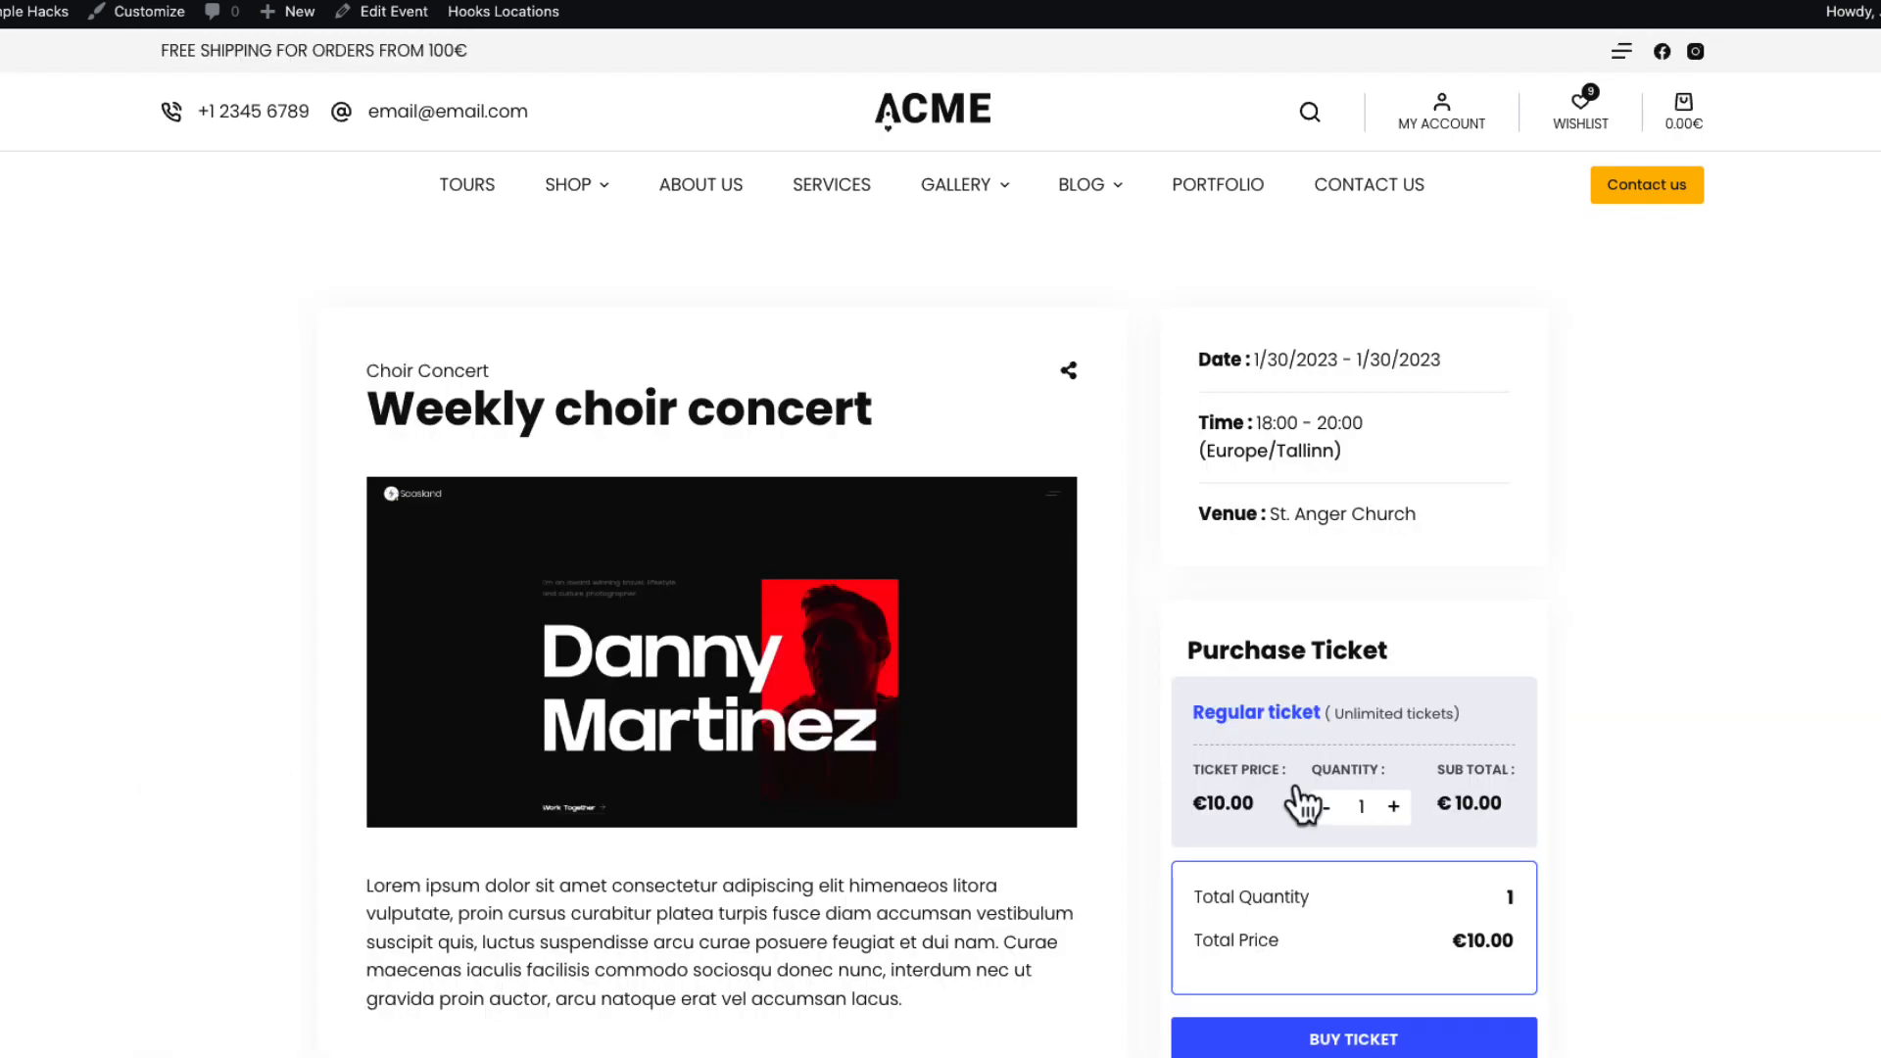
pyautogui.click(1393, 806)
pyautogui.scroll(-4, 1460, 973)
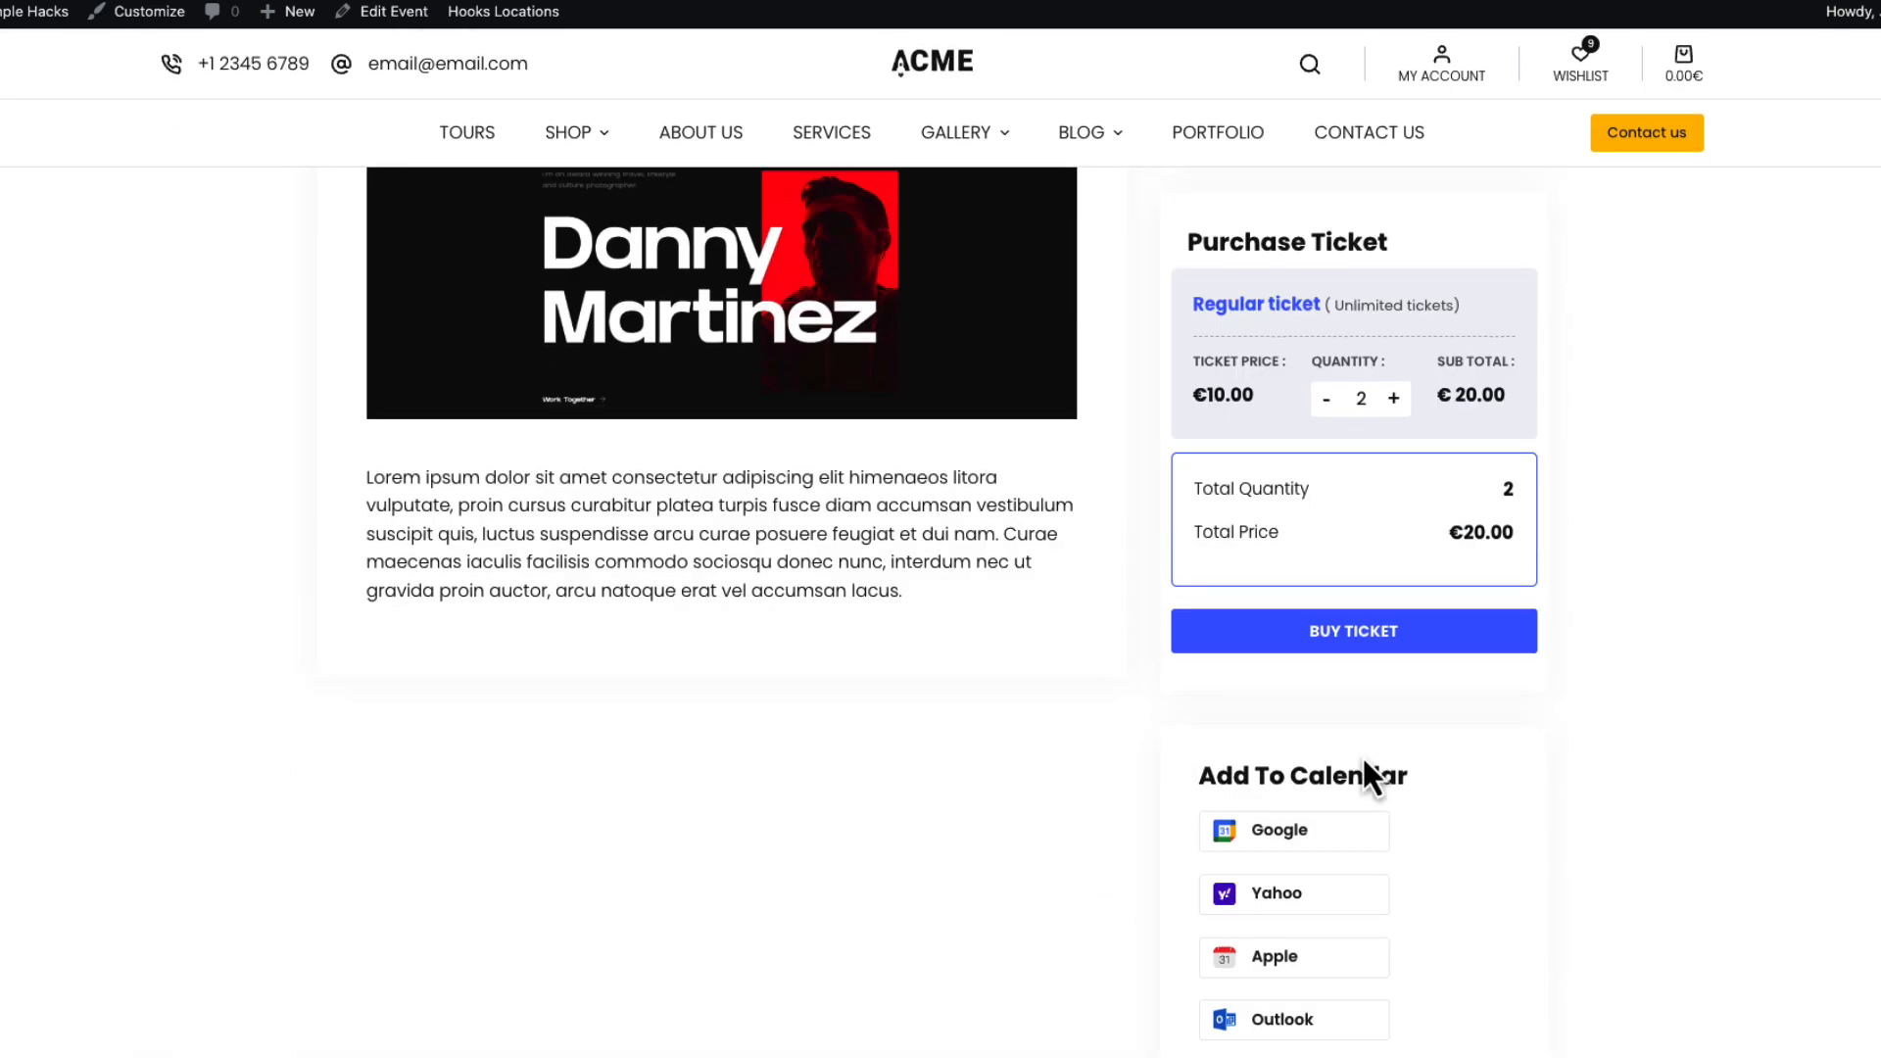
pyautogui.click(1338, 651)
# Enter both attendees' full names and confirm them to reach checkout.
pyautogui.click(757, 467)
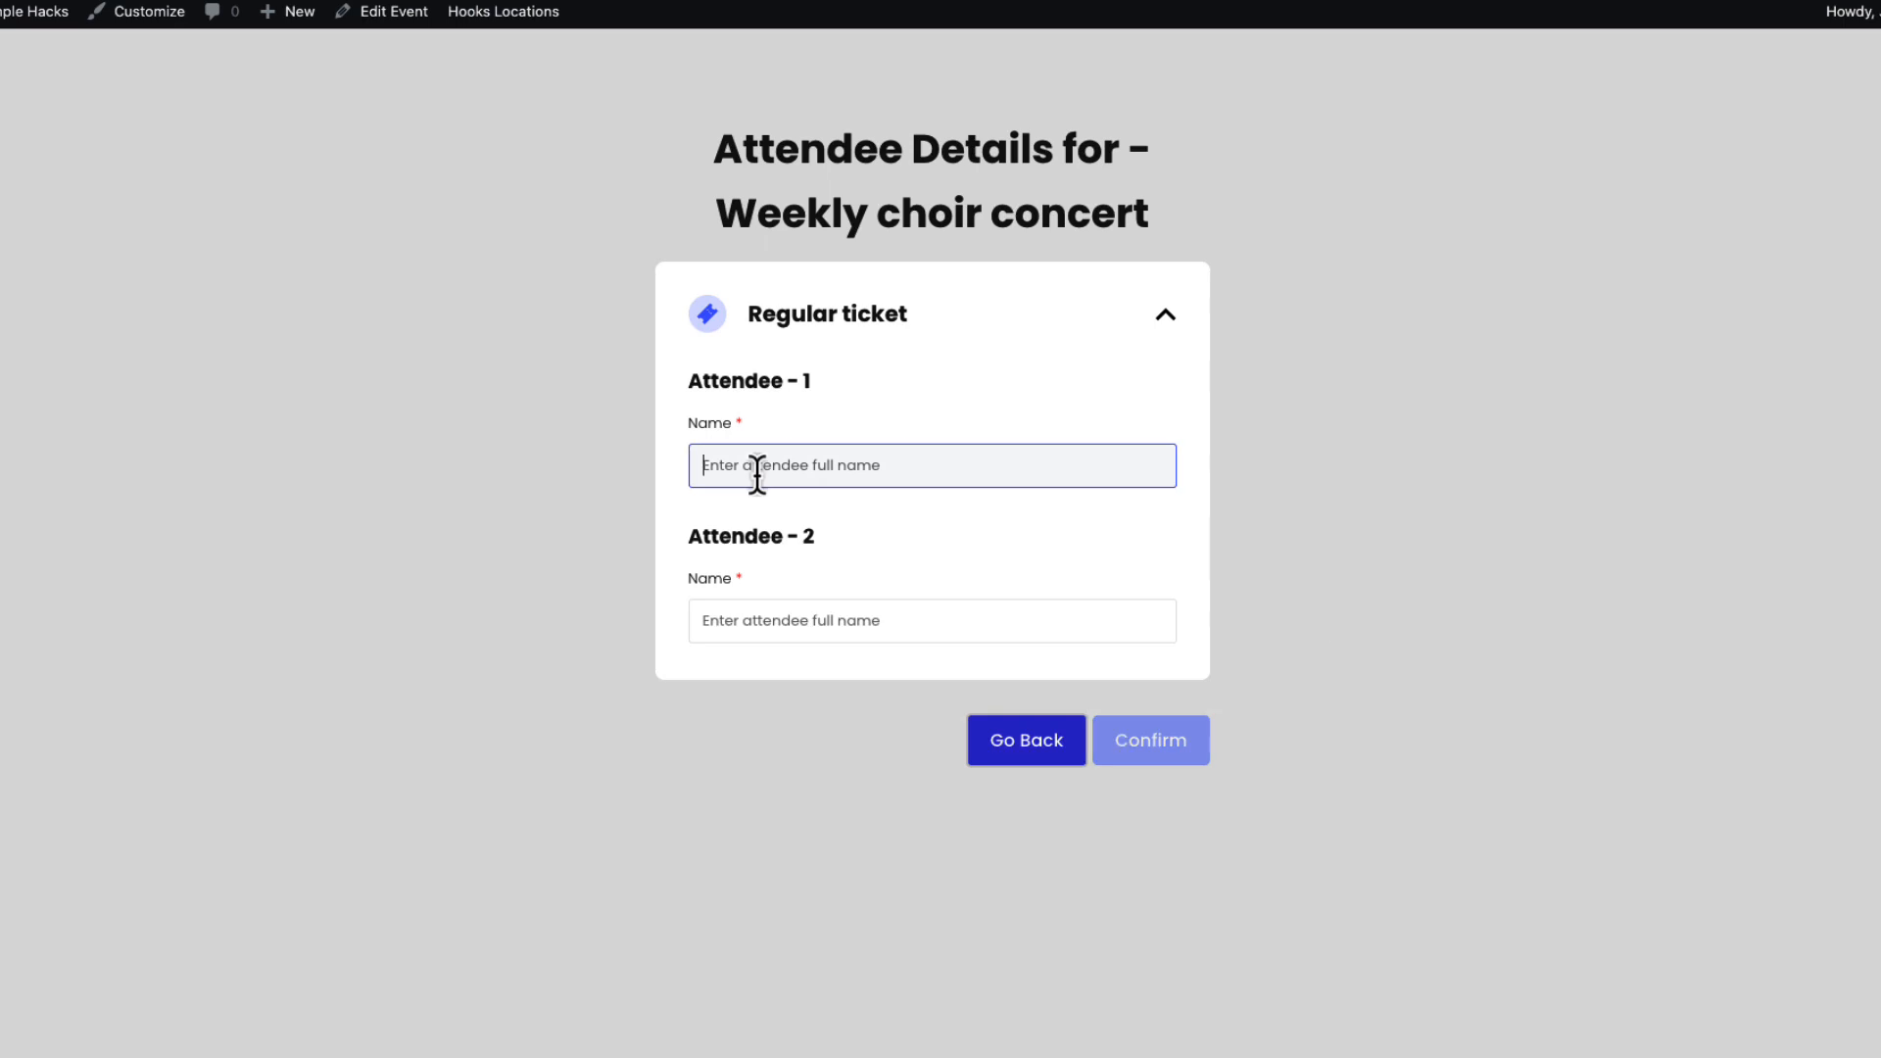
pyautogui.write('Jack Mack')
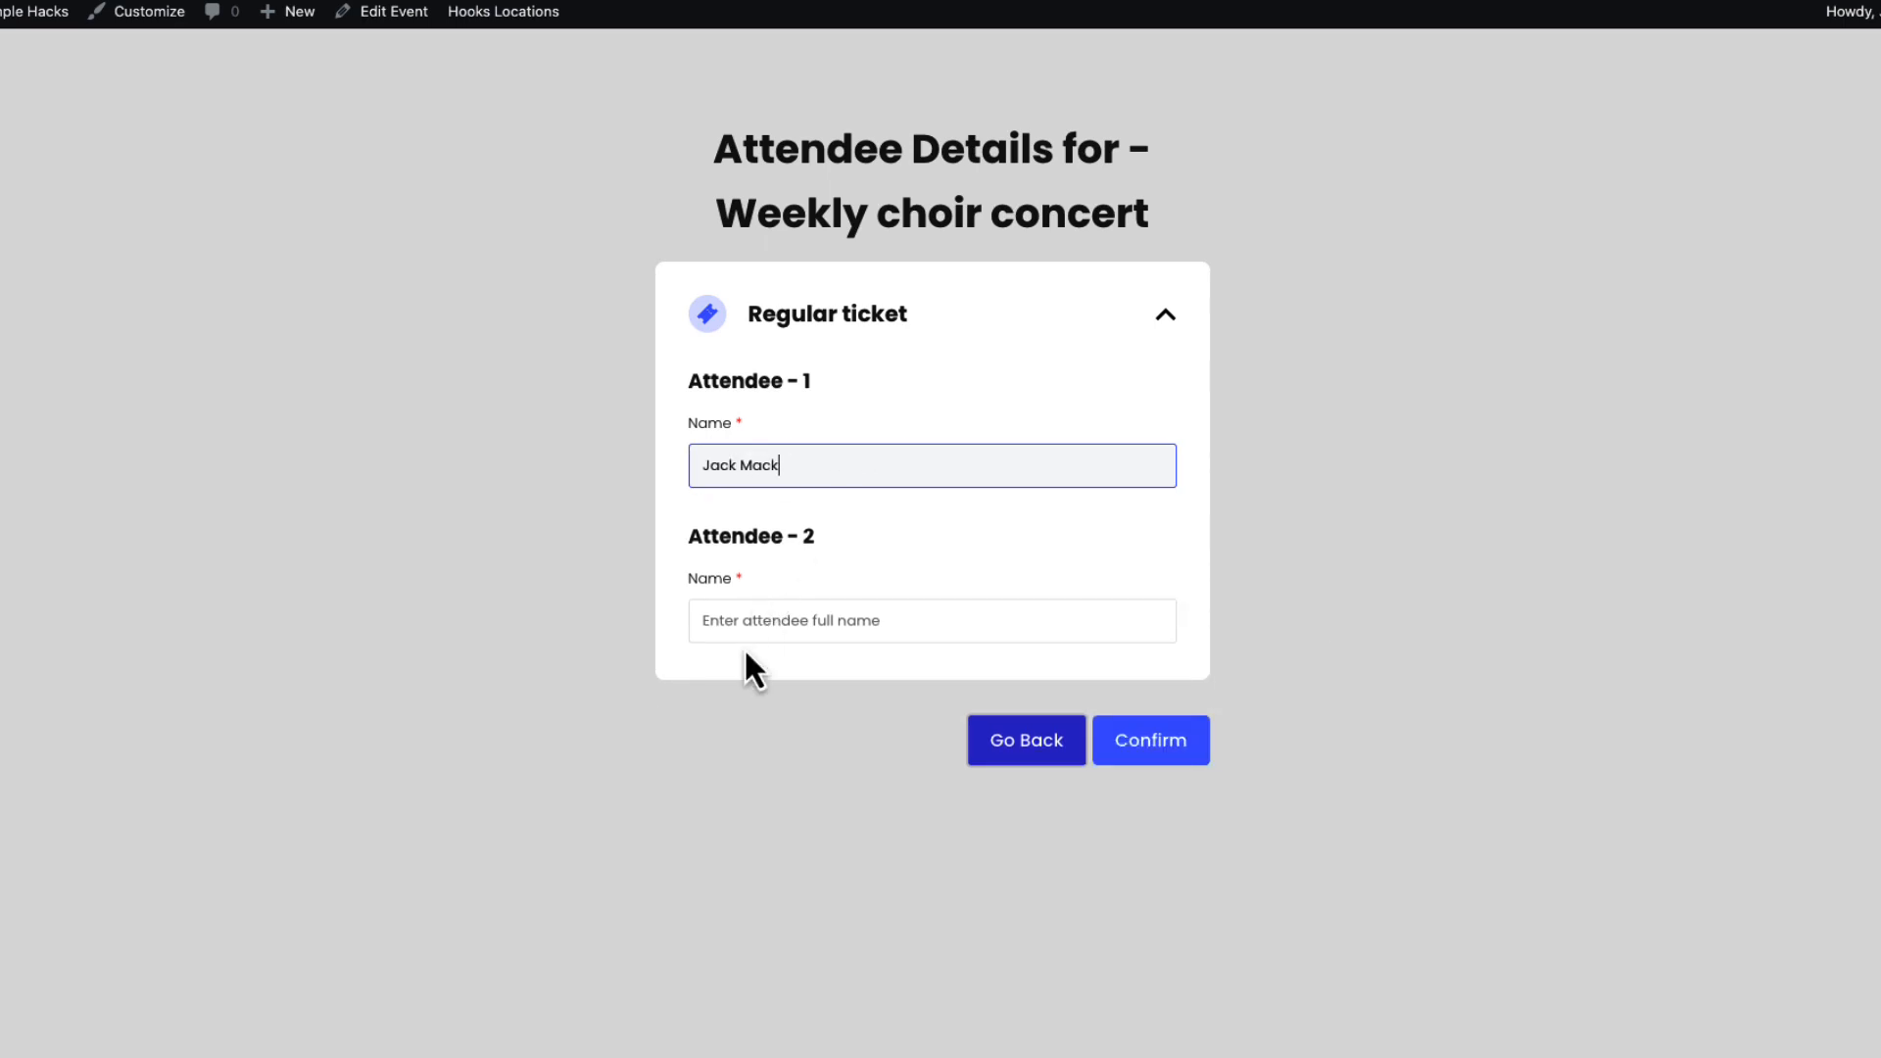
pyautogui.click(770, 607)
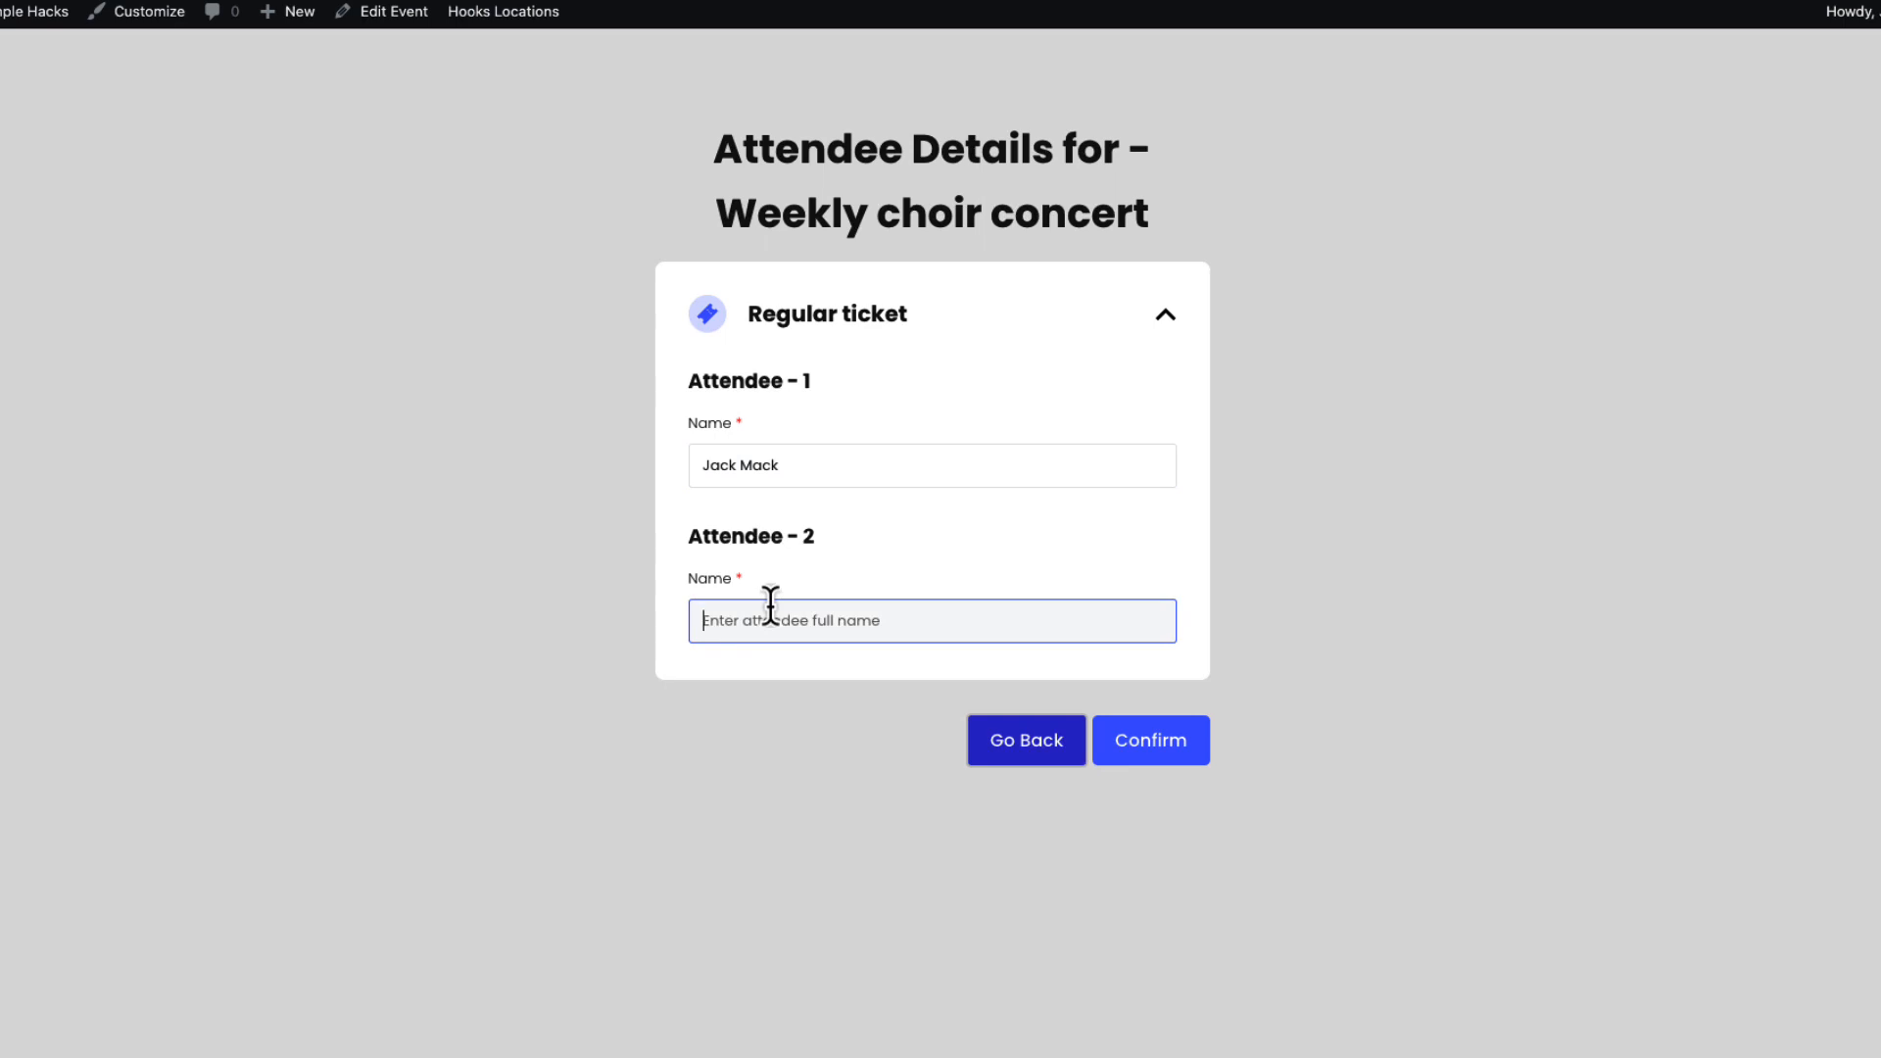
pyautogui.write('Jane Mack')
pyautogui.click(1146, 760)
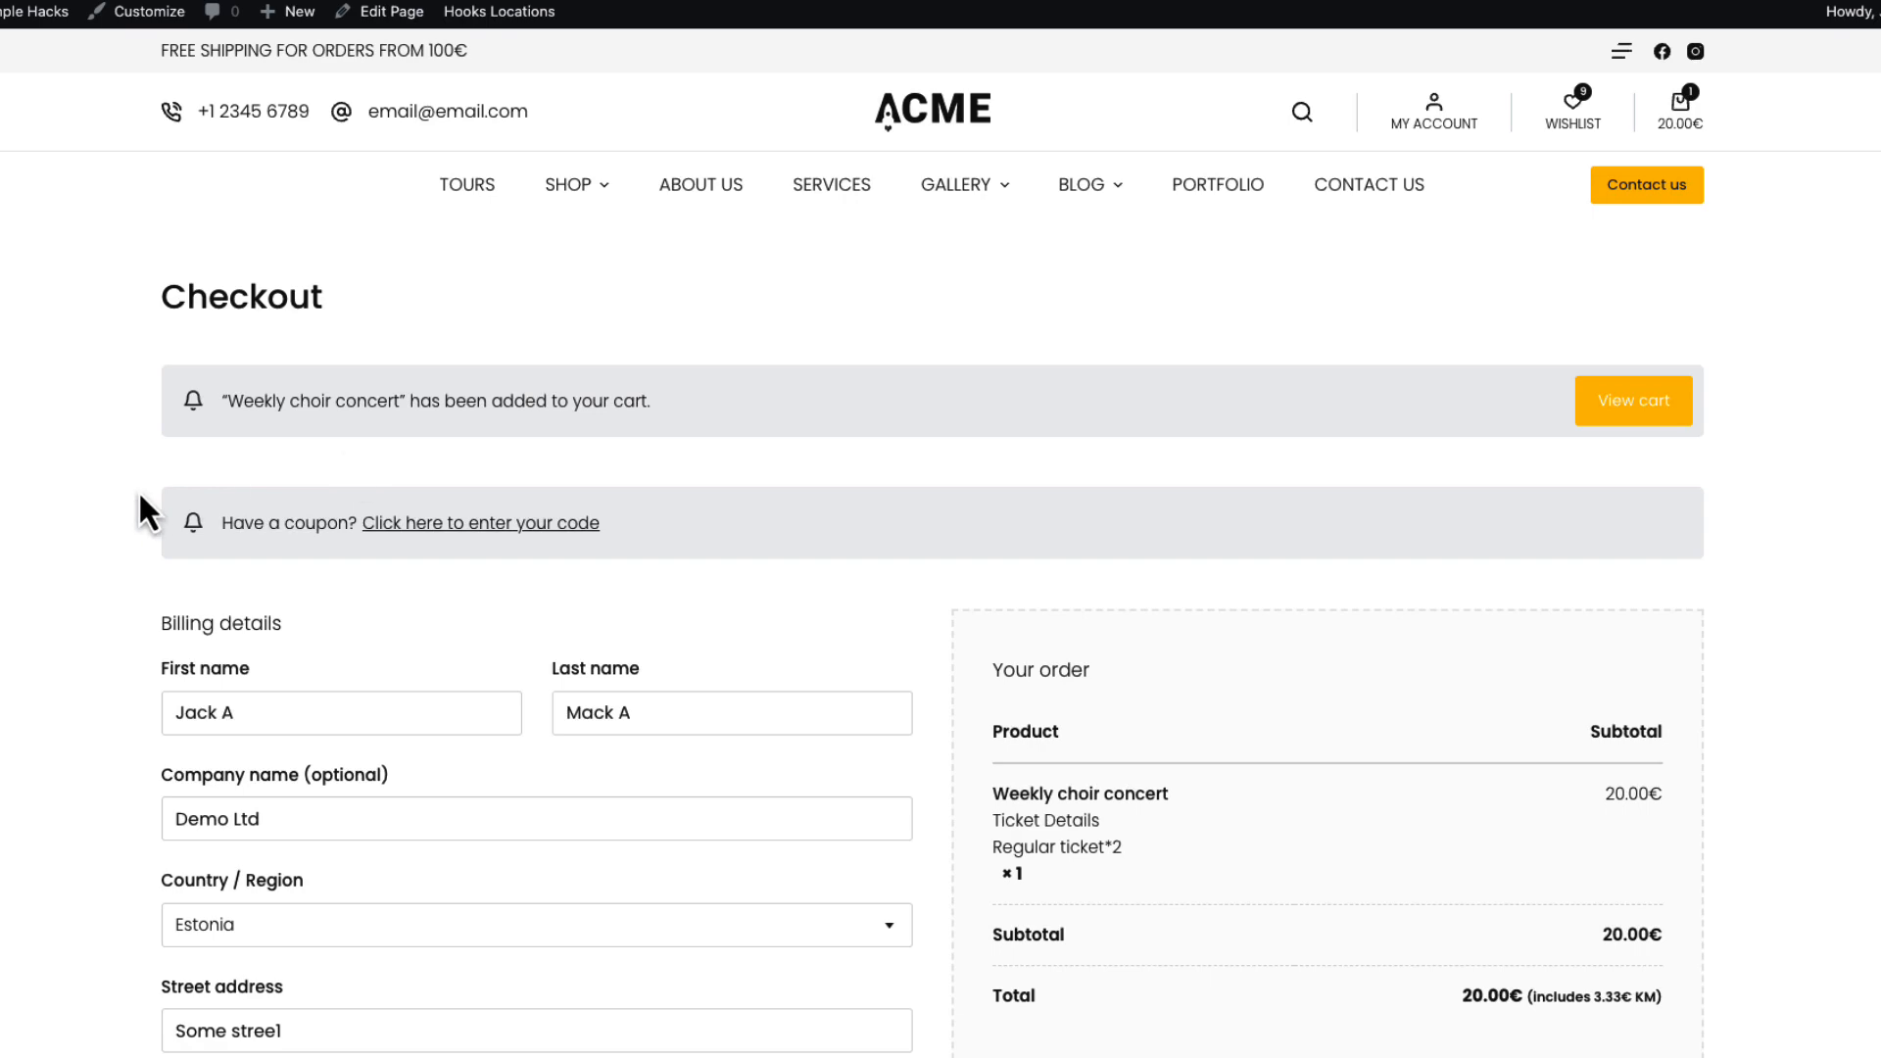
# Choose Direct bank transfer, accept the terms and conditions, and place the order.
pyautogui.scroll(-8, 45, 508)
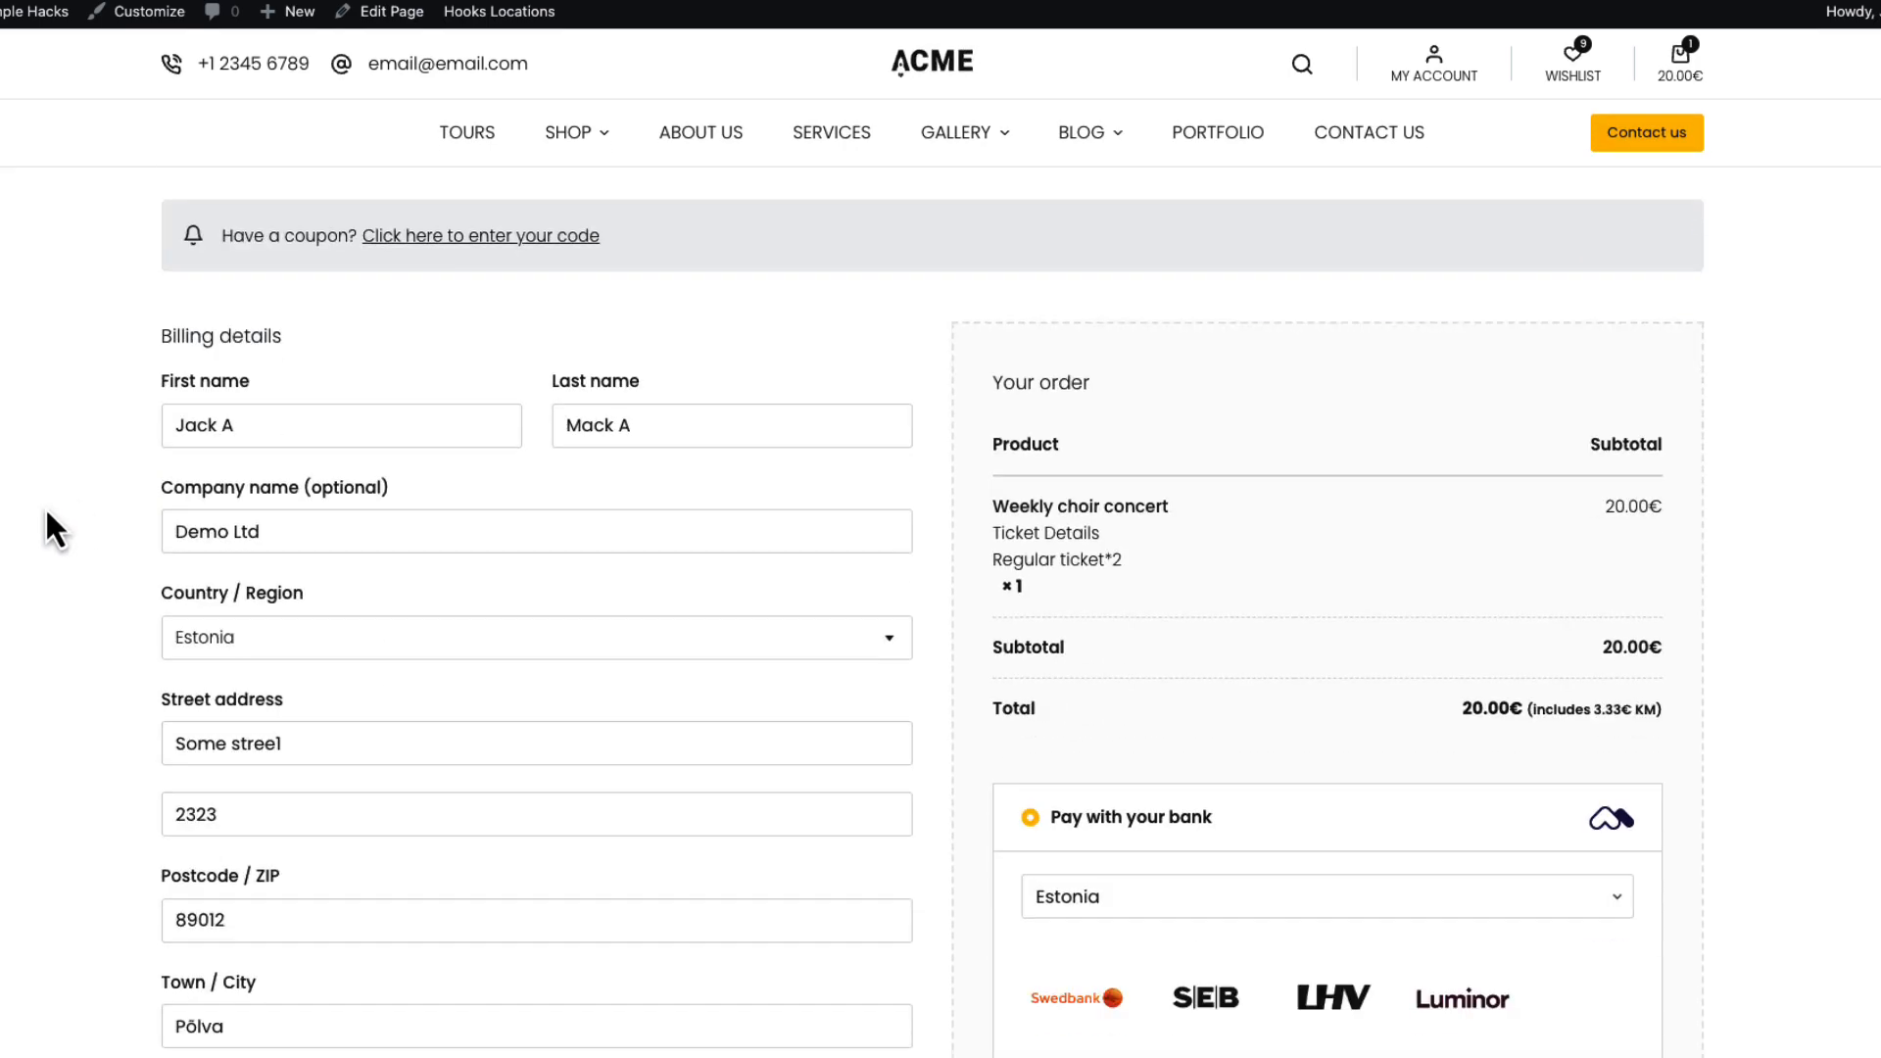
pyautogui.scroll(-3, 46, 509)
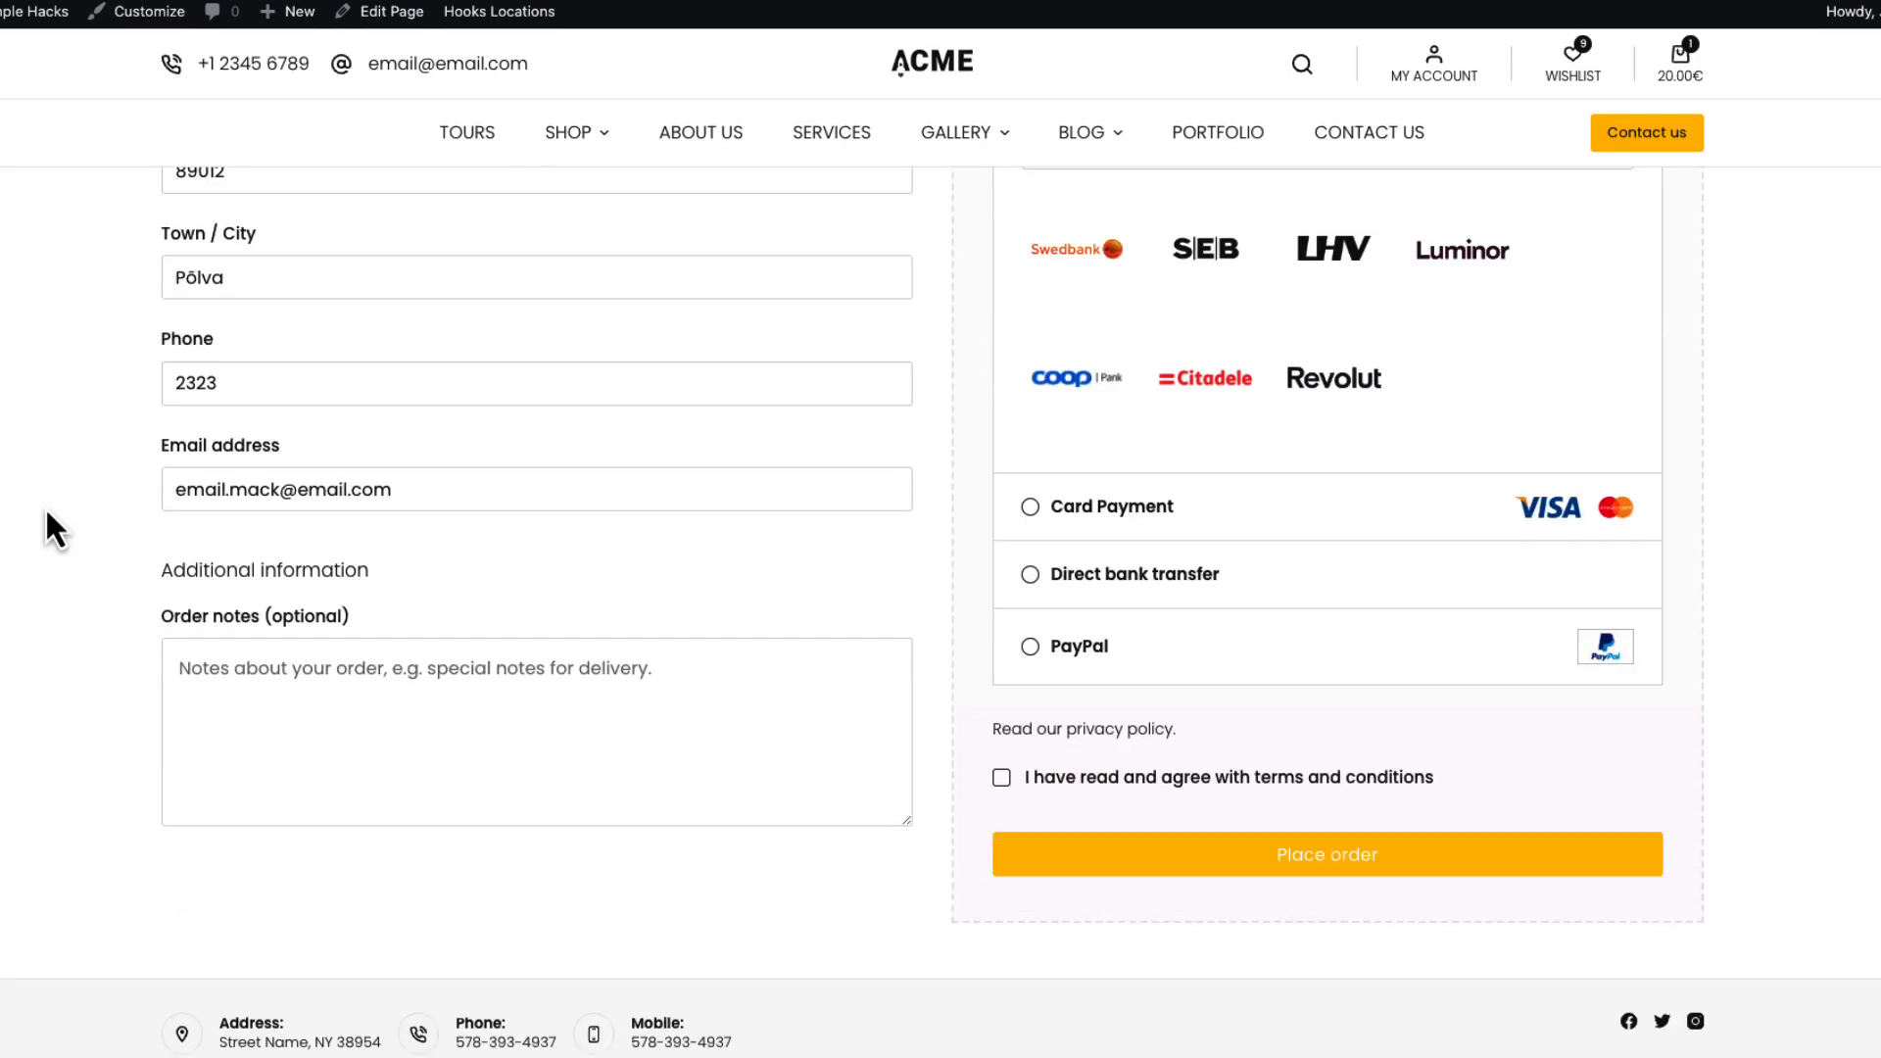
pyautogui.click(1170, 551)
pyautogui.click(1041, 655)
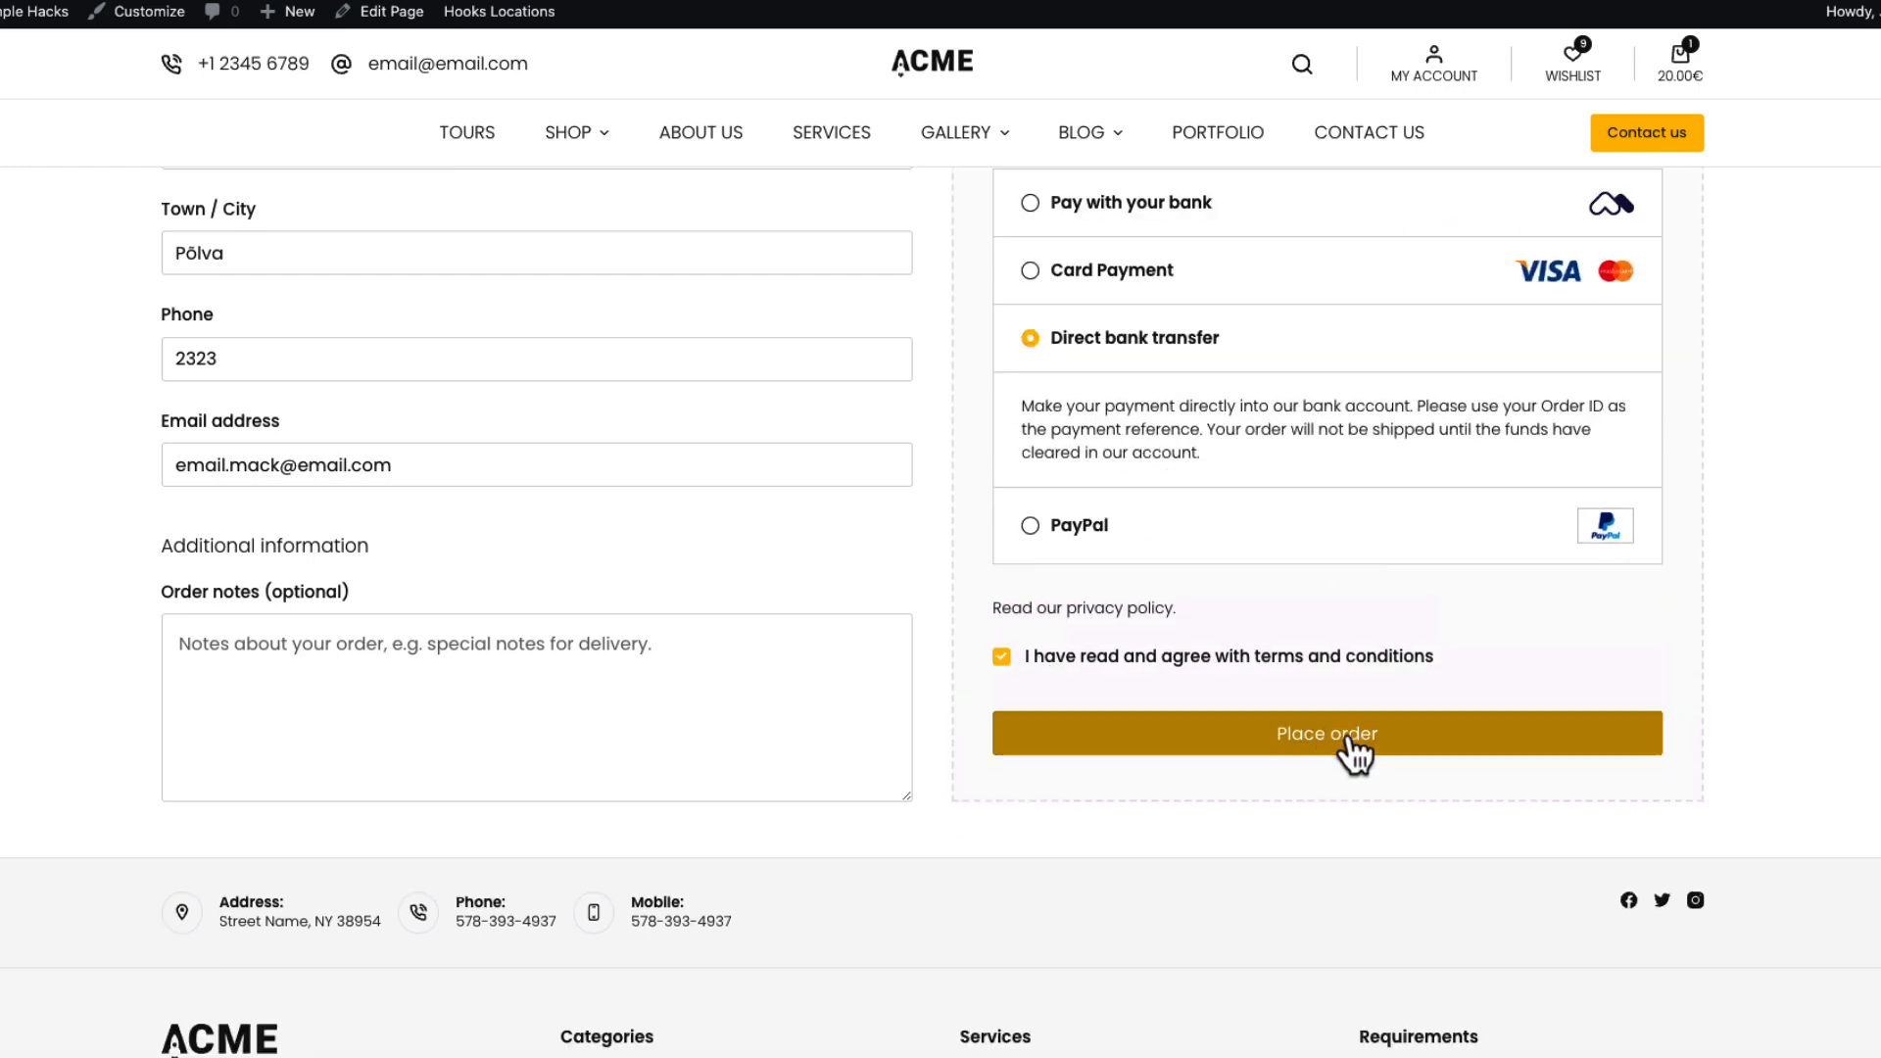
pyautogui.click(1355, 737)
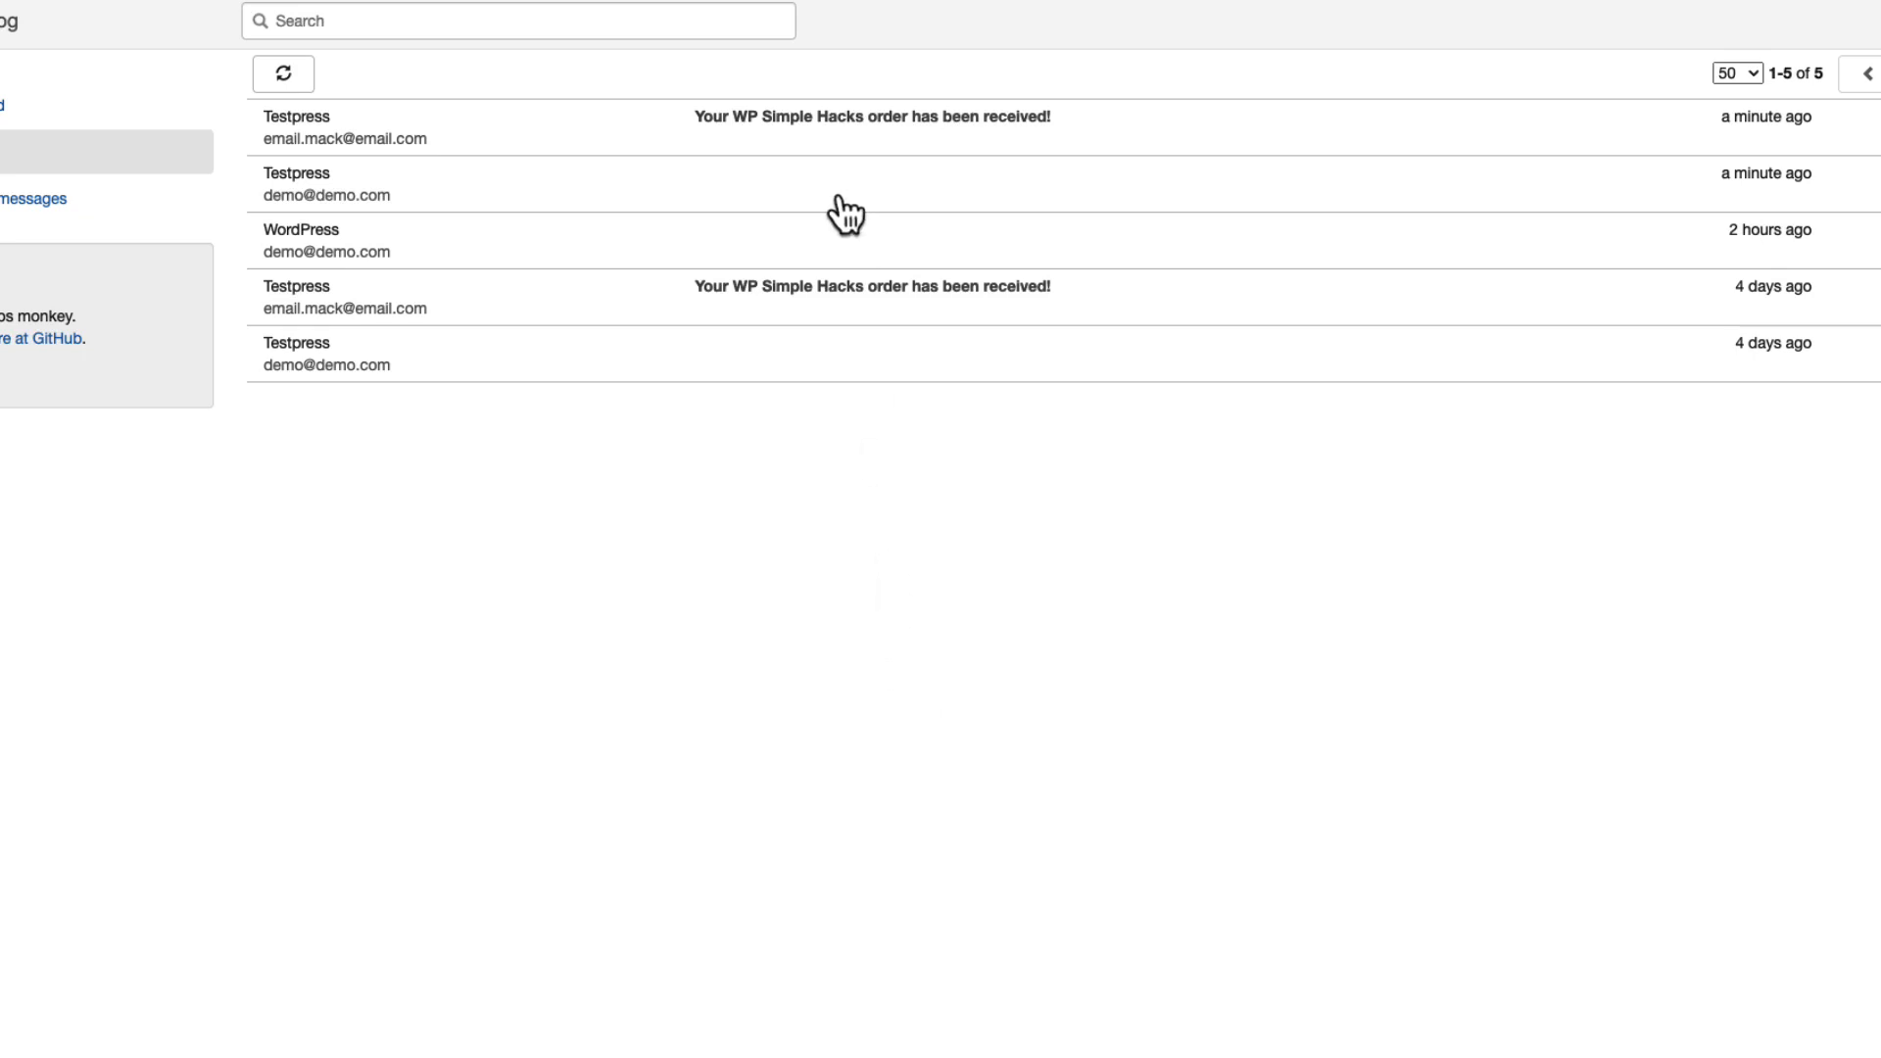
# Open the newest 'order has been received' email and scroll through its order details.
pyautogui.click(893, 122)
pyautogui.scroll(-1, 1149, 447)
pyautogui.scroll(-4, 1149, 447)
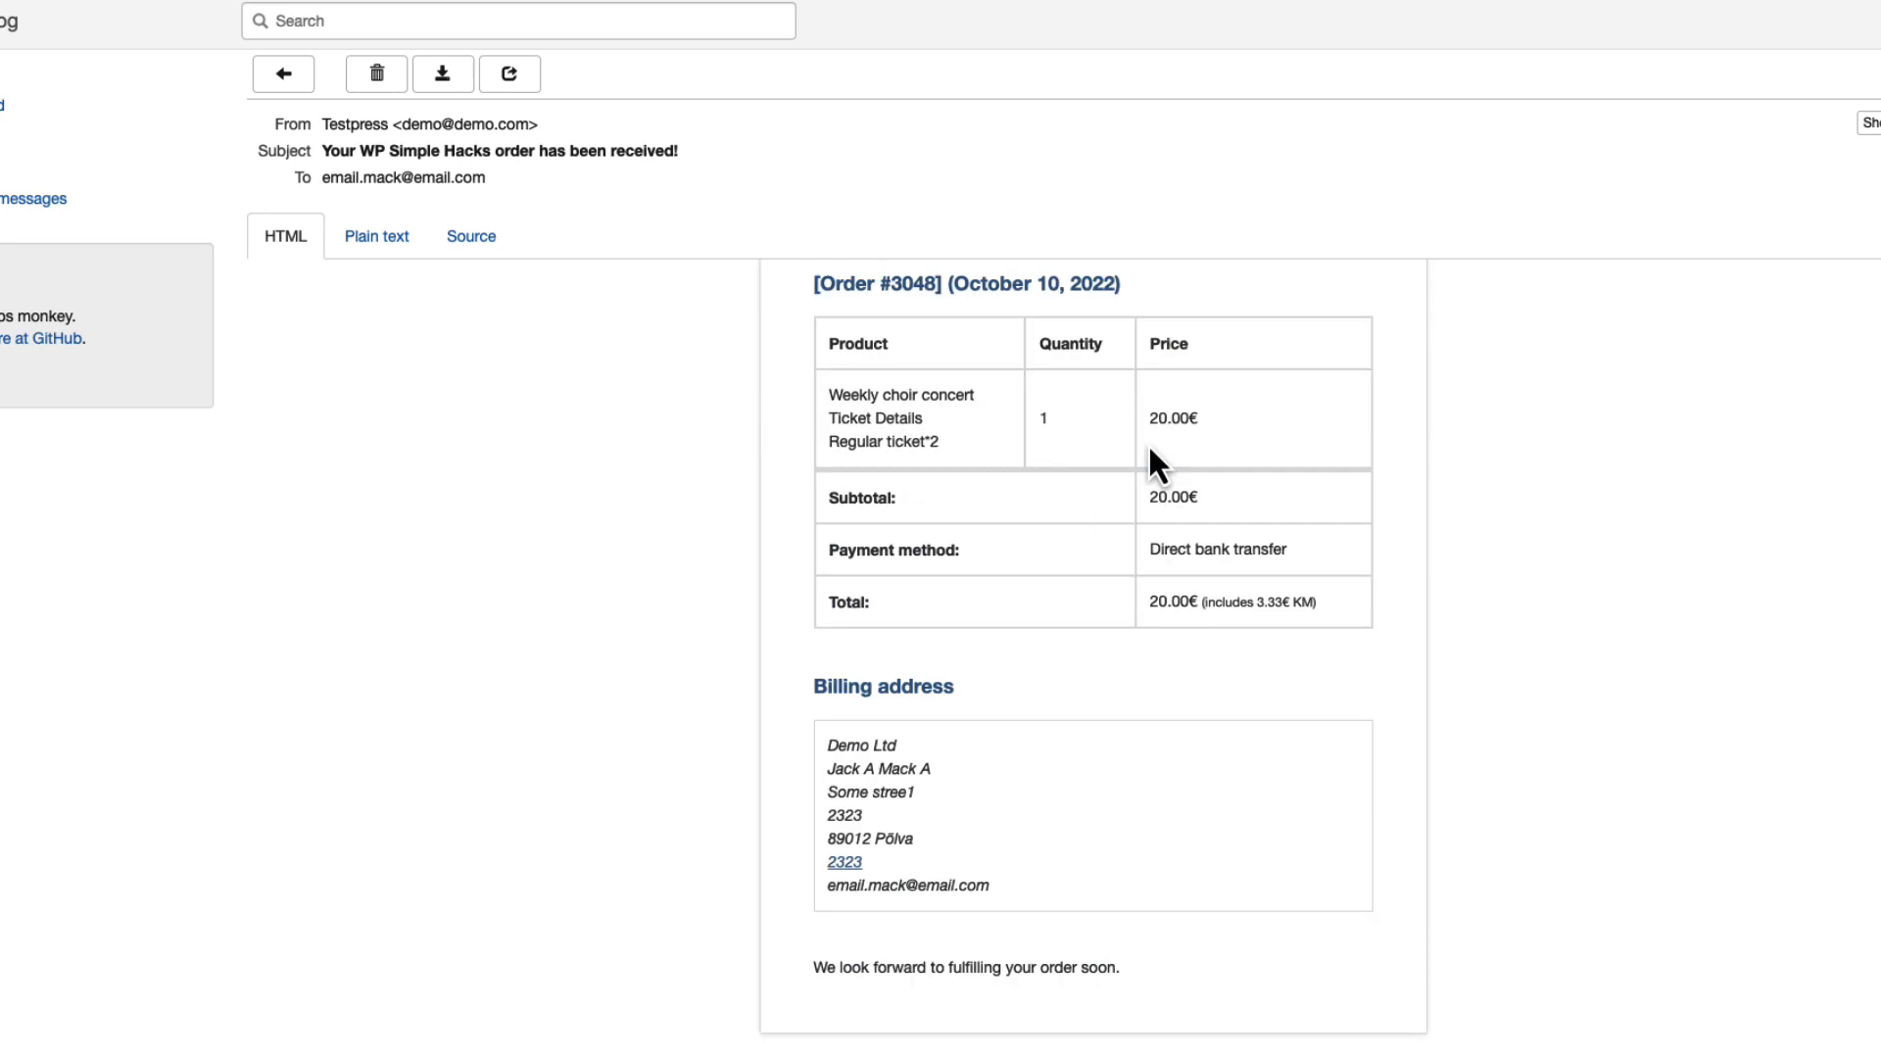
pyautogui.scroll(4, 1148, 444)
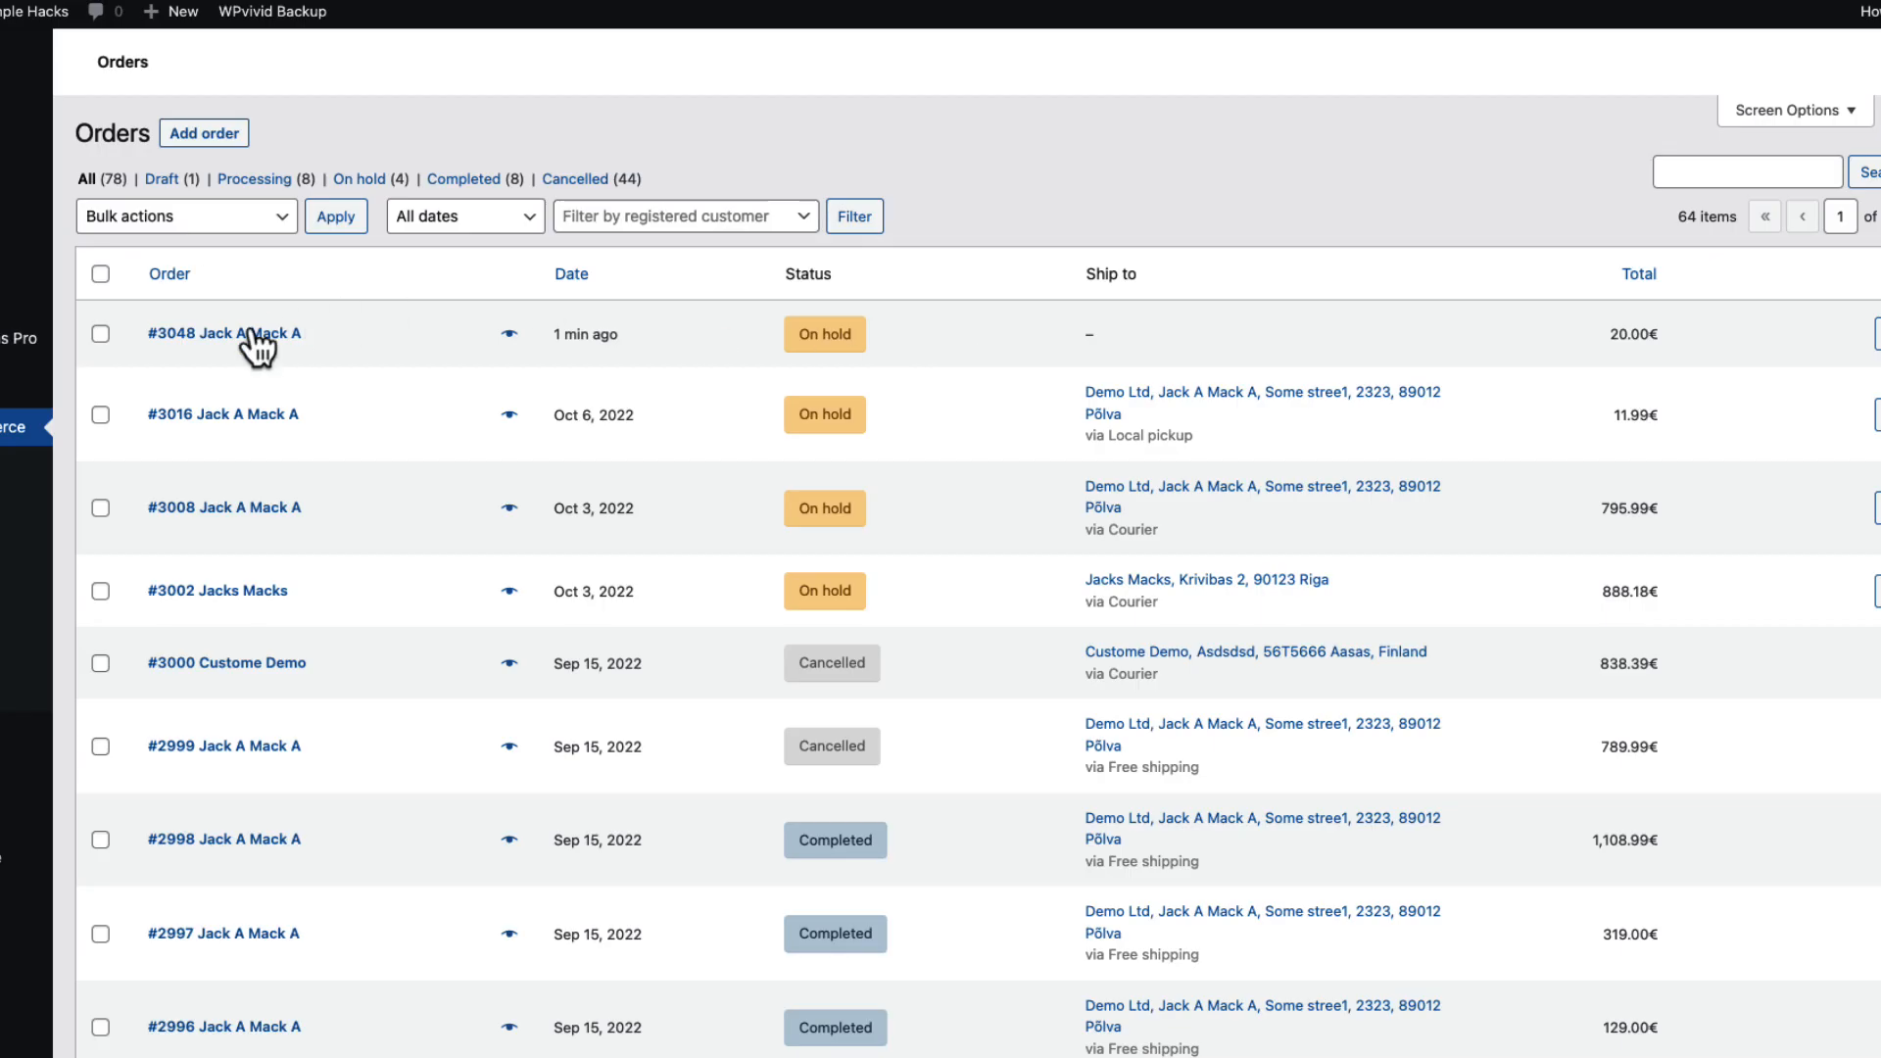
# Select order #3048 and apply the 'Change status to completed' bulk action.
pyautogui.click(100, 335)
pyautogui.click(196, 218)
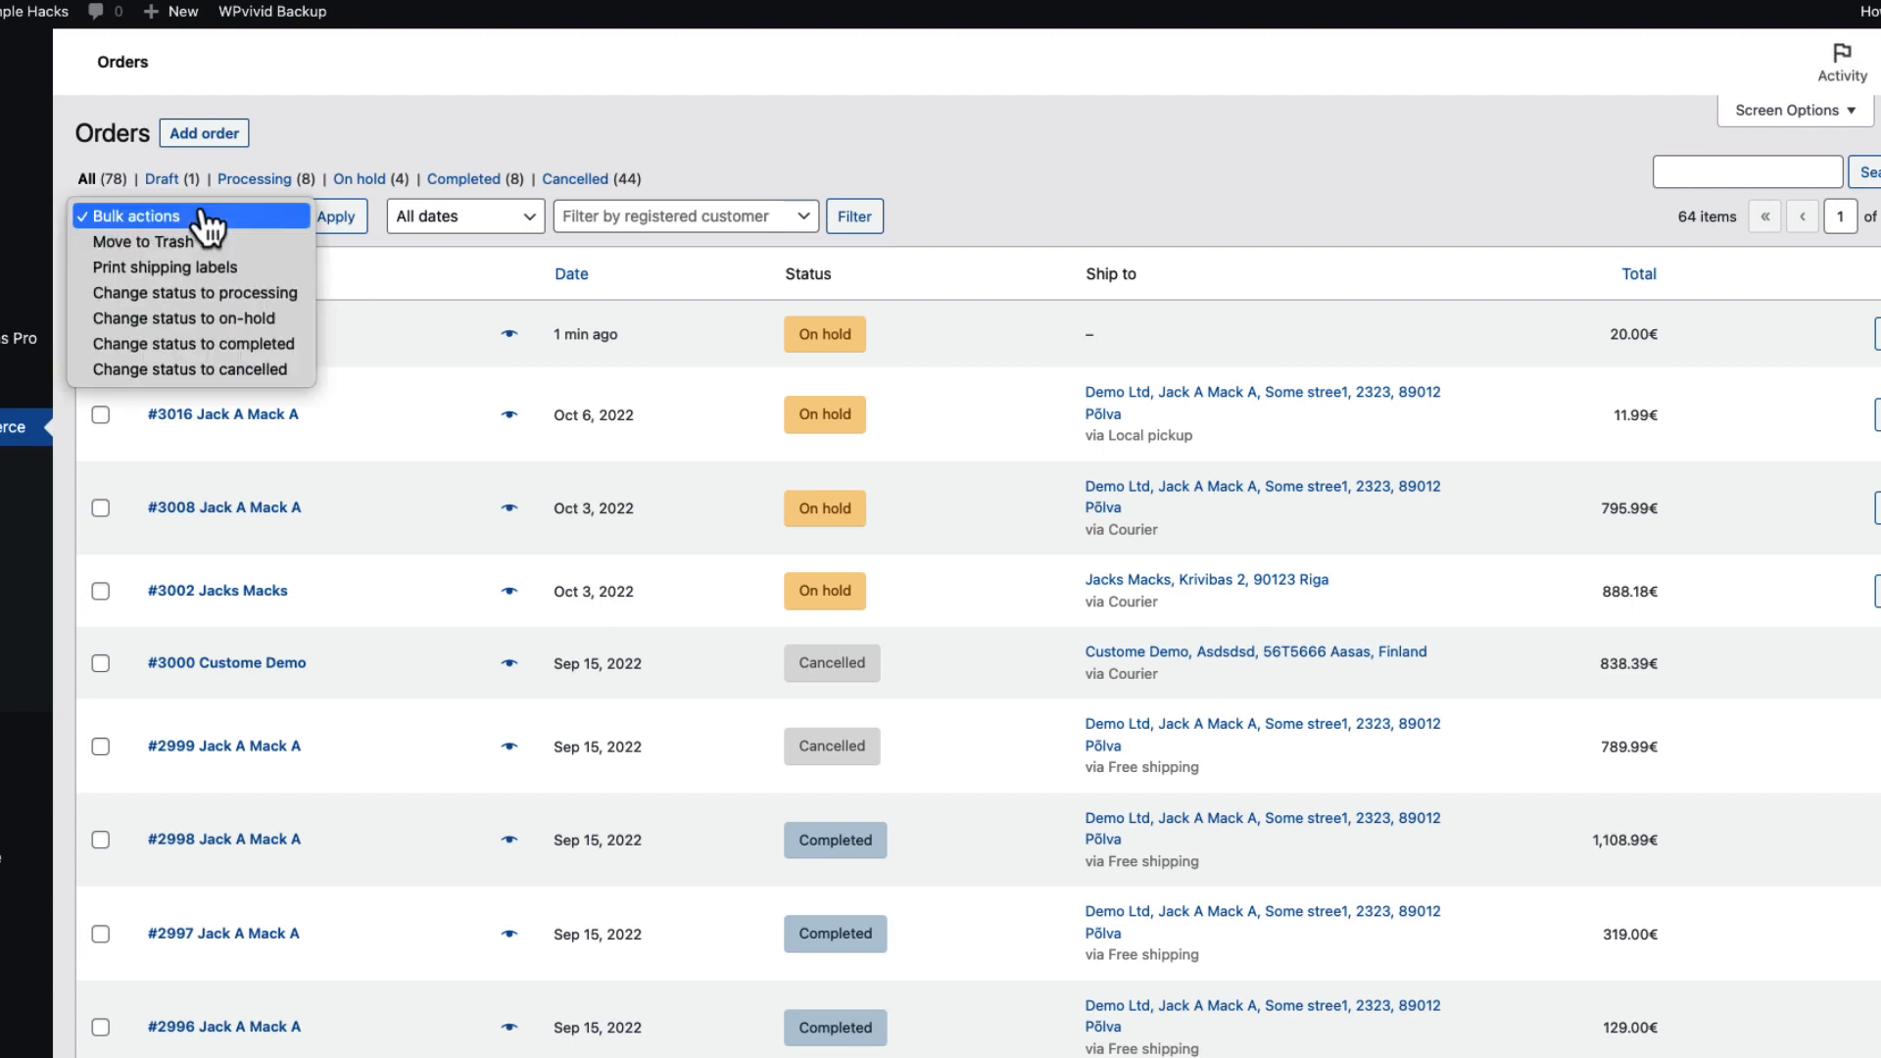
pyautogui.click(218, 345)
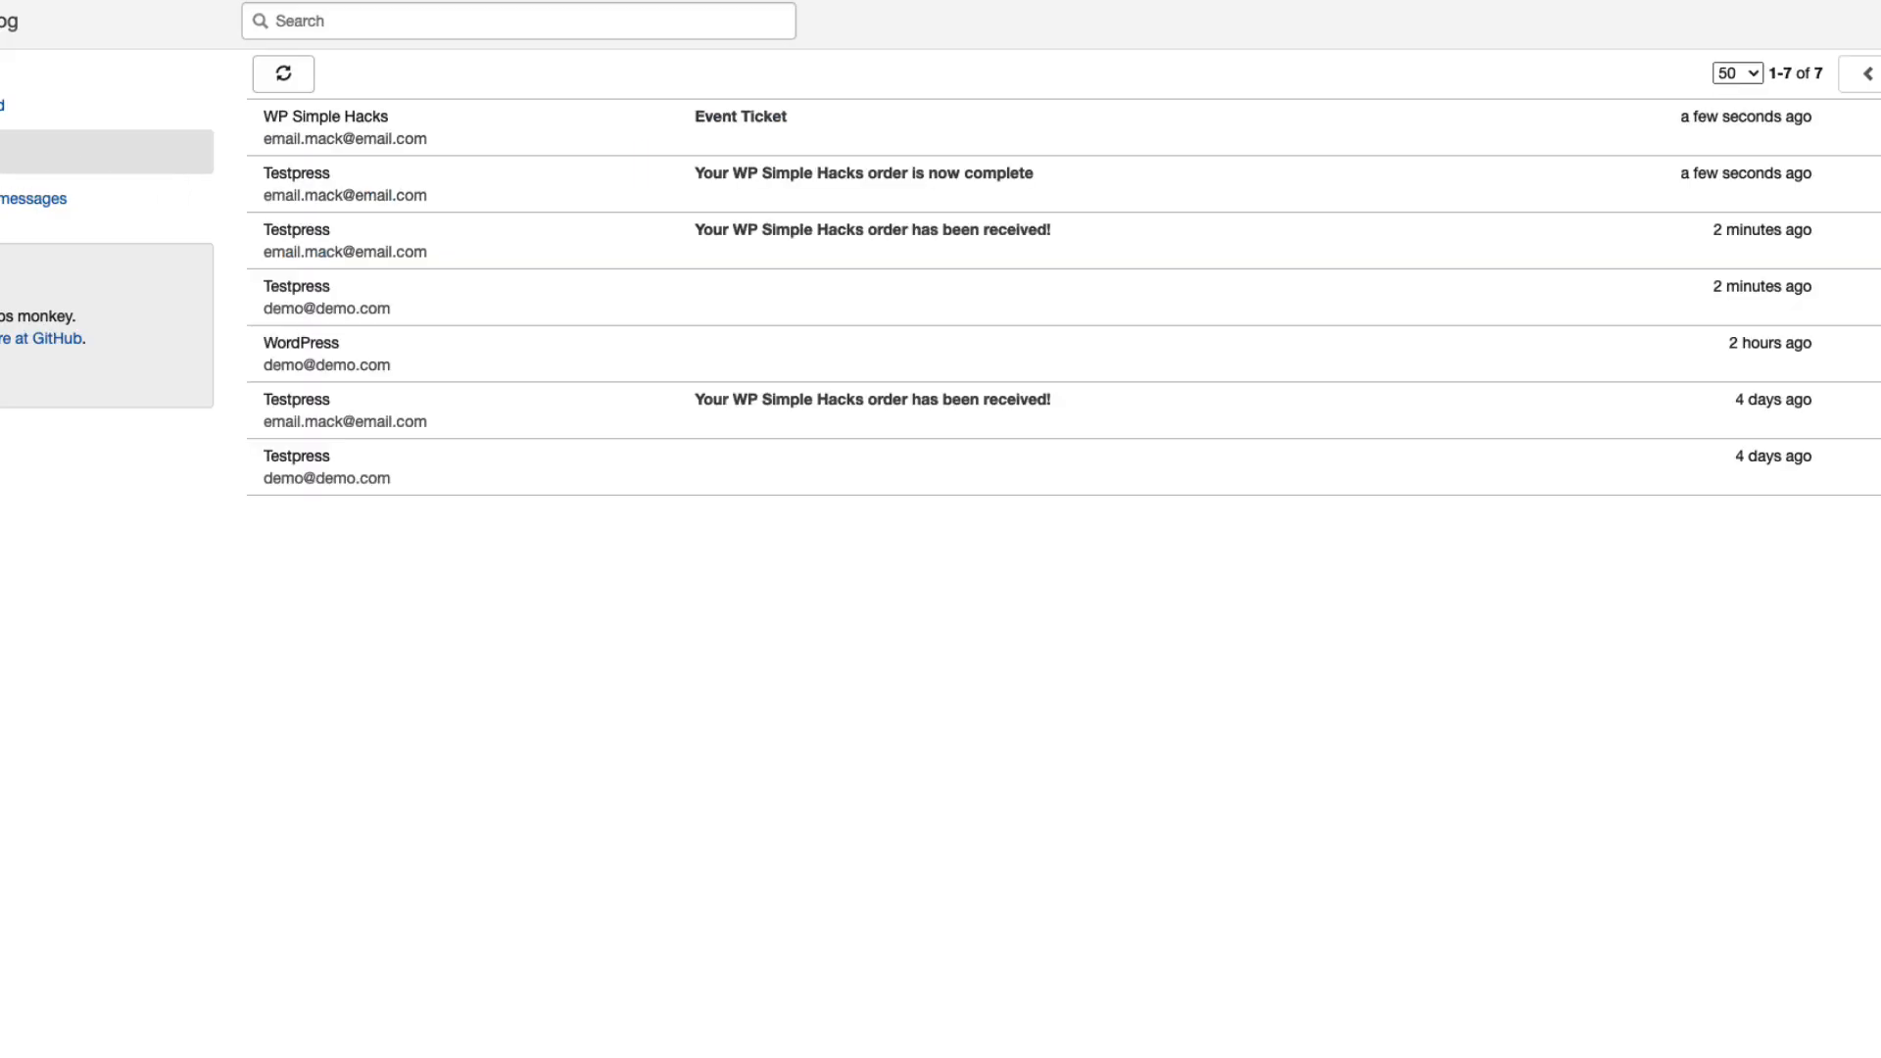
# Open the Event Ticket email and follow its first Download Ticket link.
pyautogui.click(763, 119)
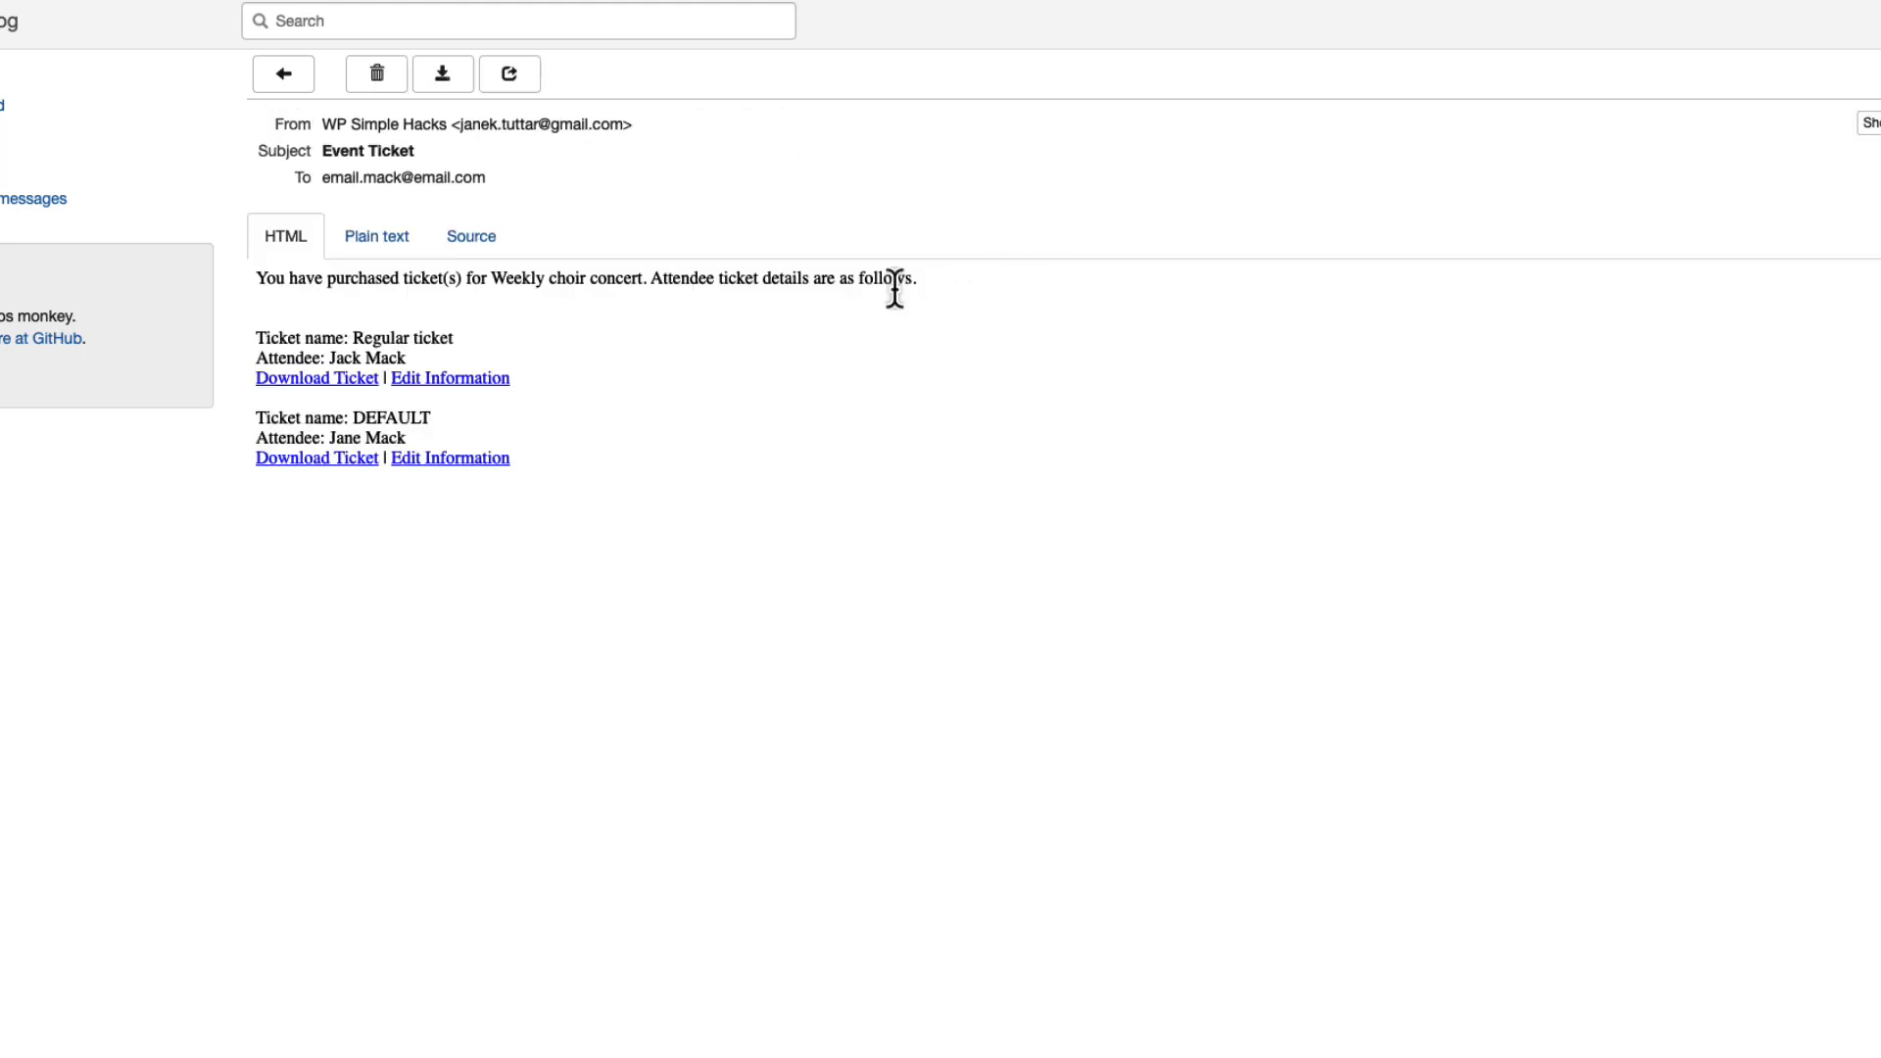
pyautogui.click(325, 380)
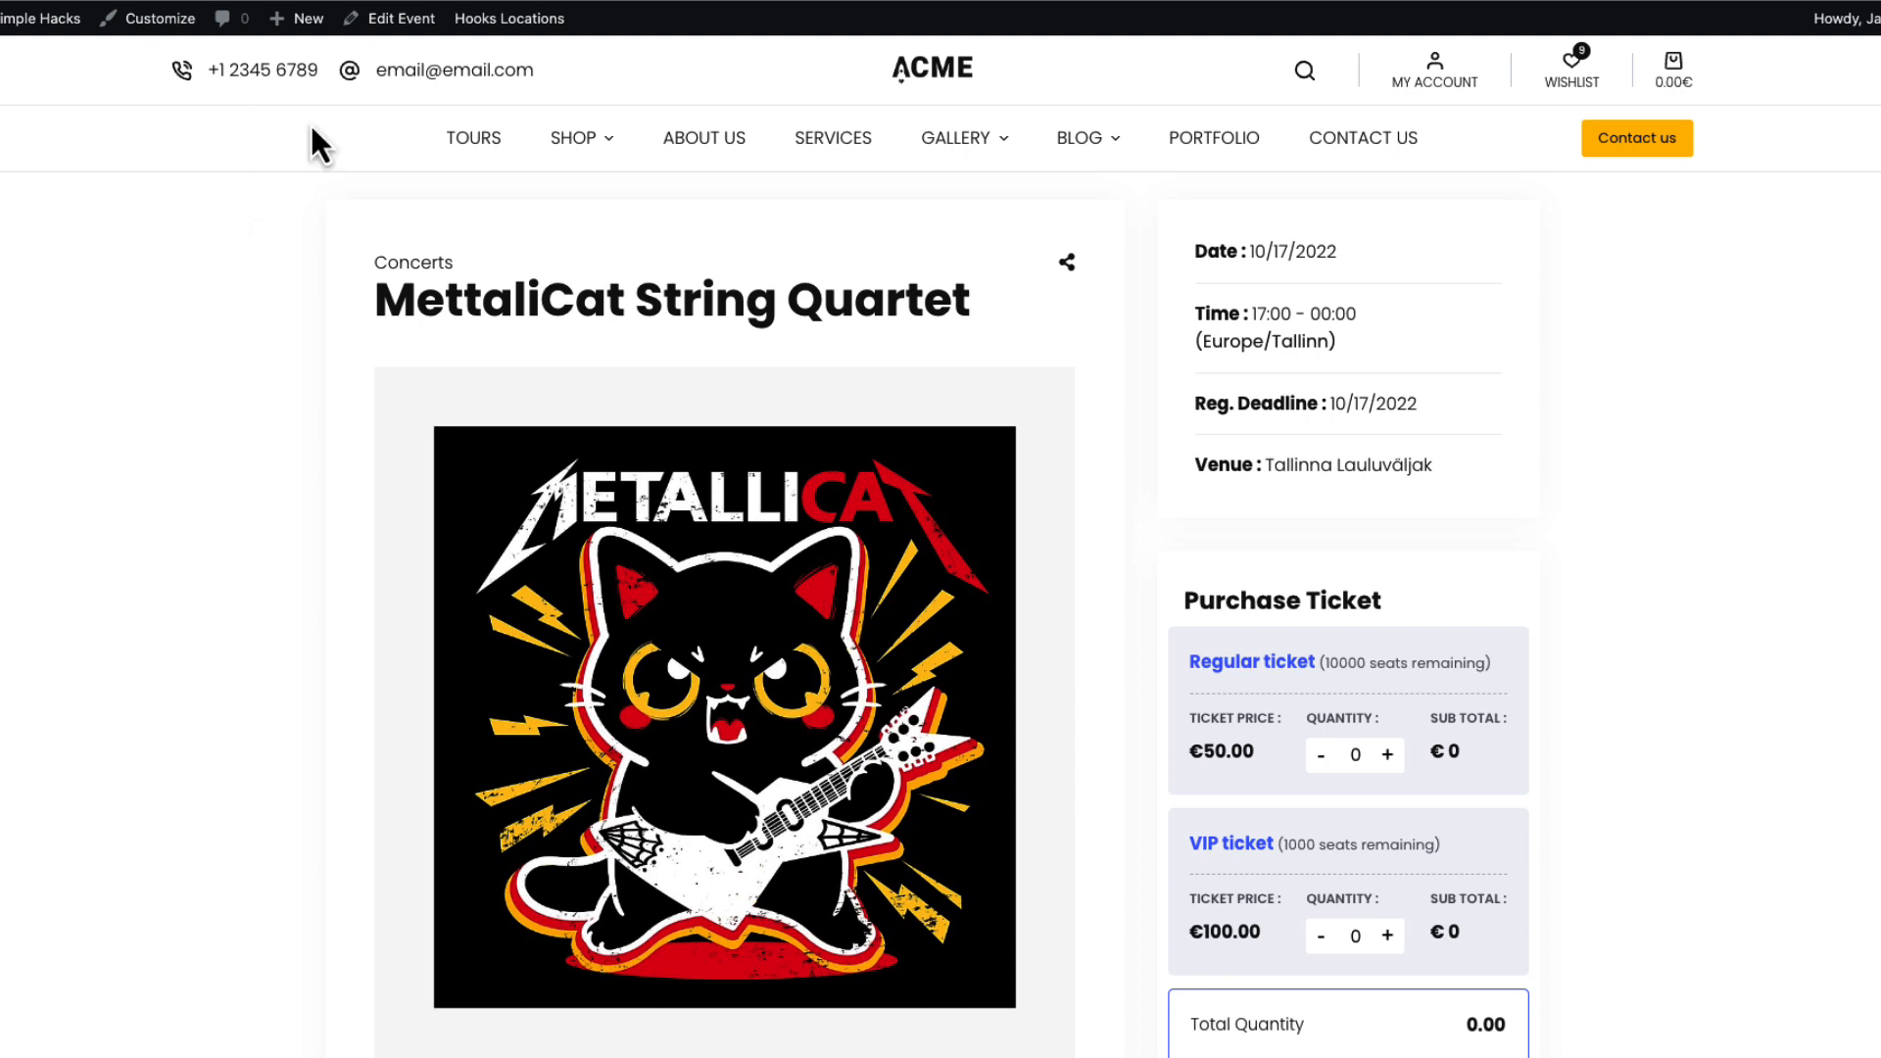
# Add the Events calendar page to the Main menu and drag it to the top.
pyautogui.moveTo(44, 18)
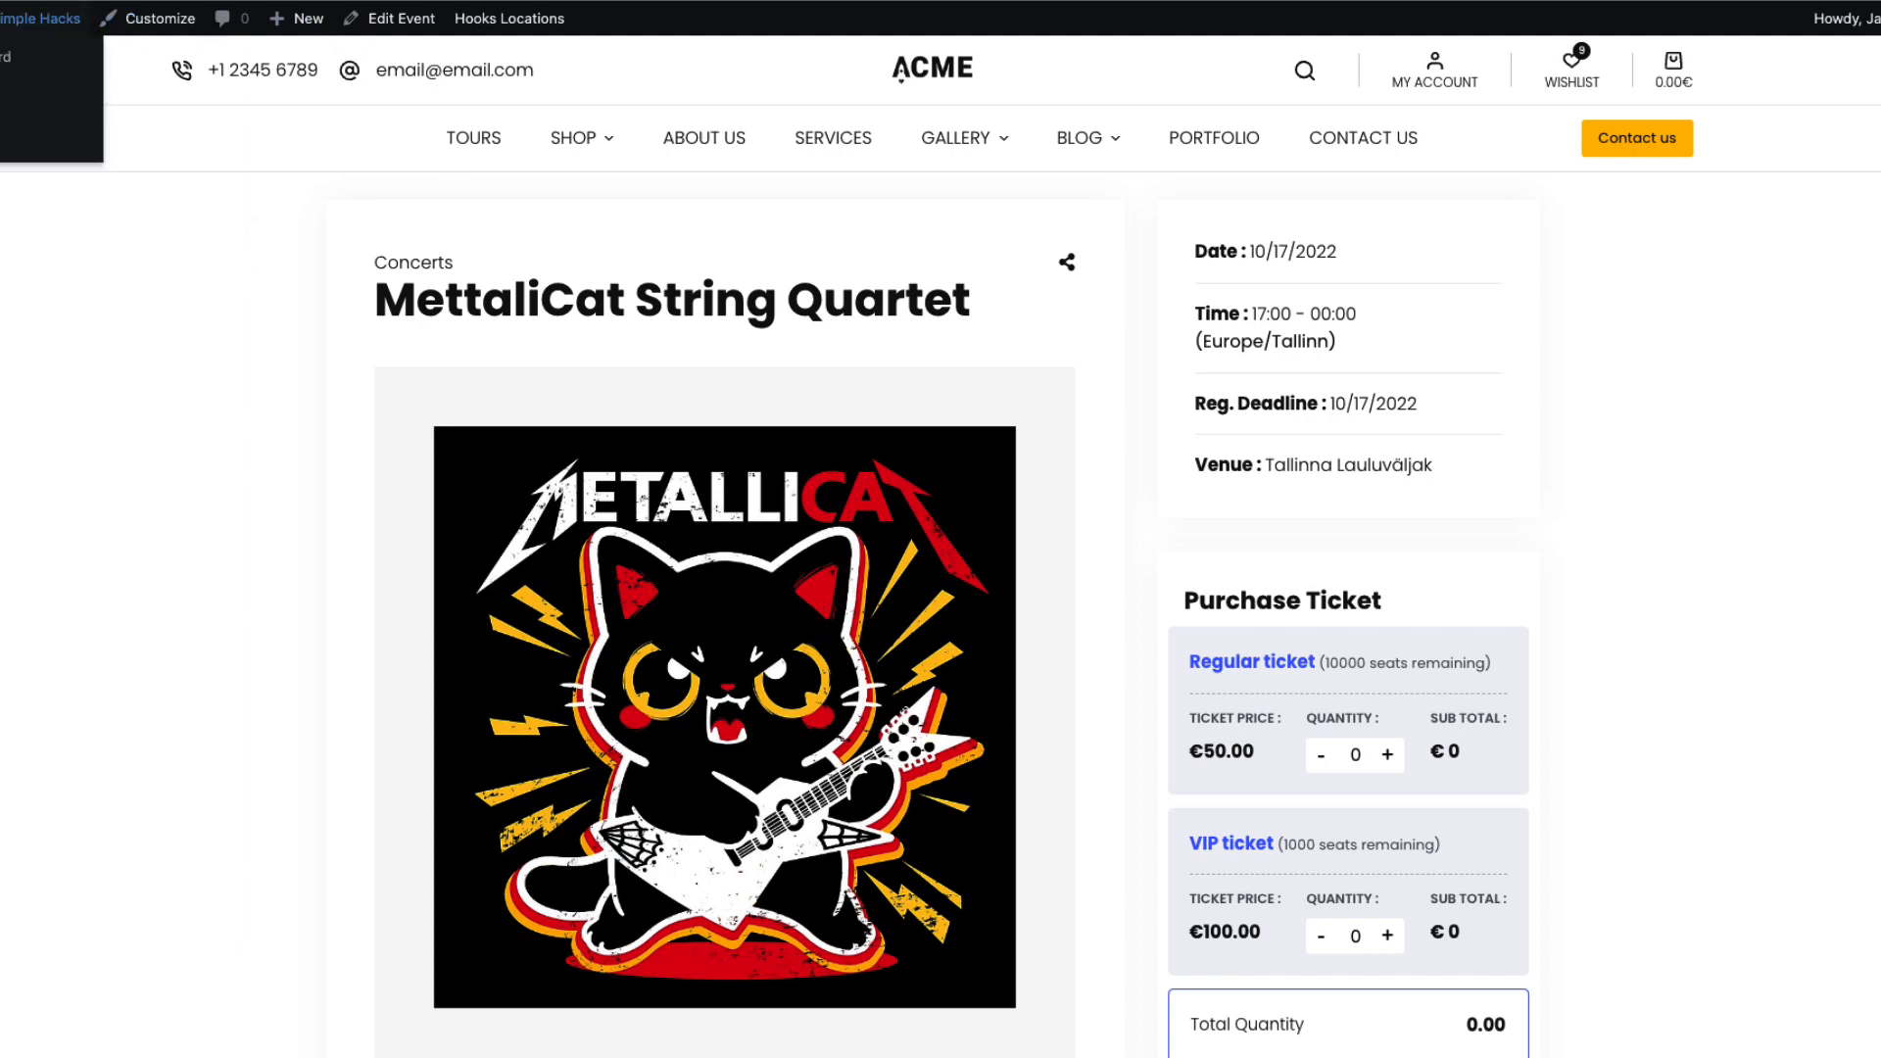
pyautogui.click(5, 143)
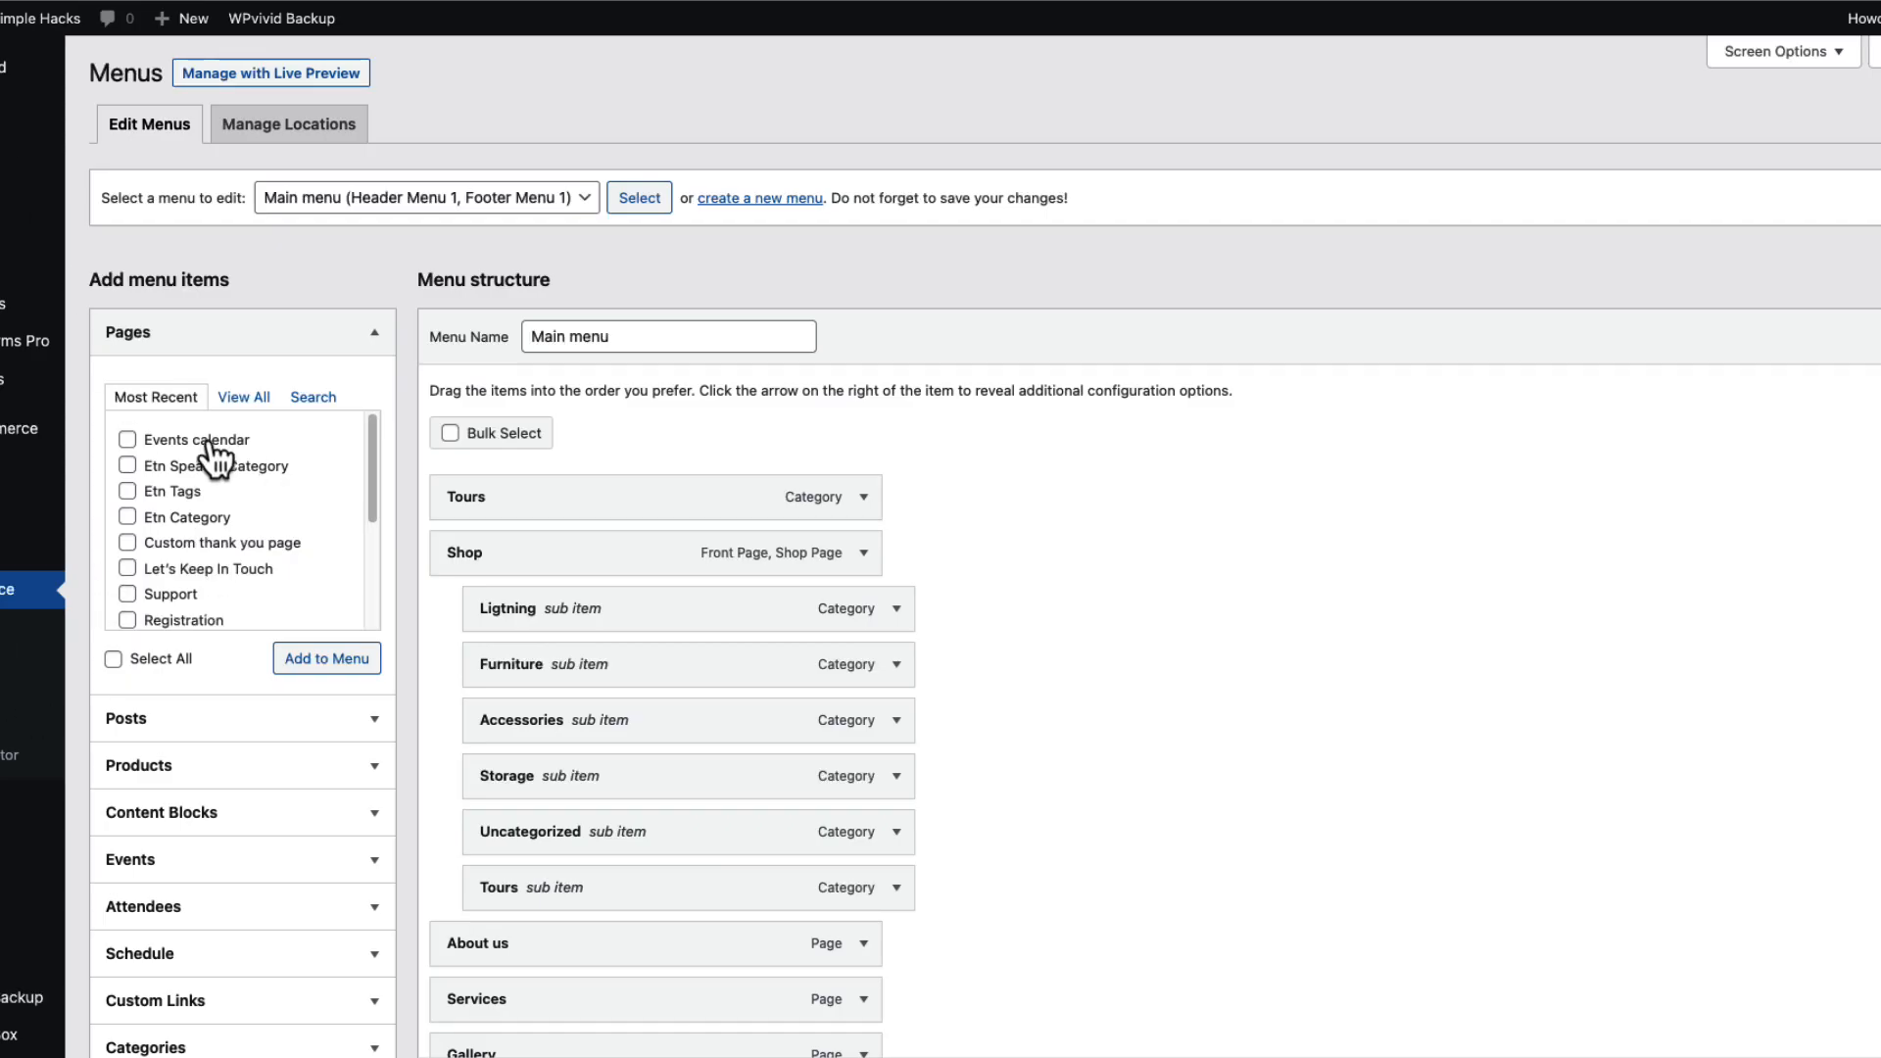
pyautogui.click(208, 441)
pyautogui.click(327, 659)
pyautogui.scroll(-10, 1366, 627)
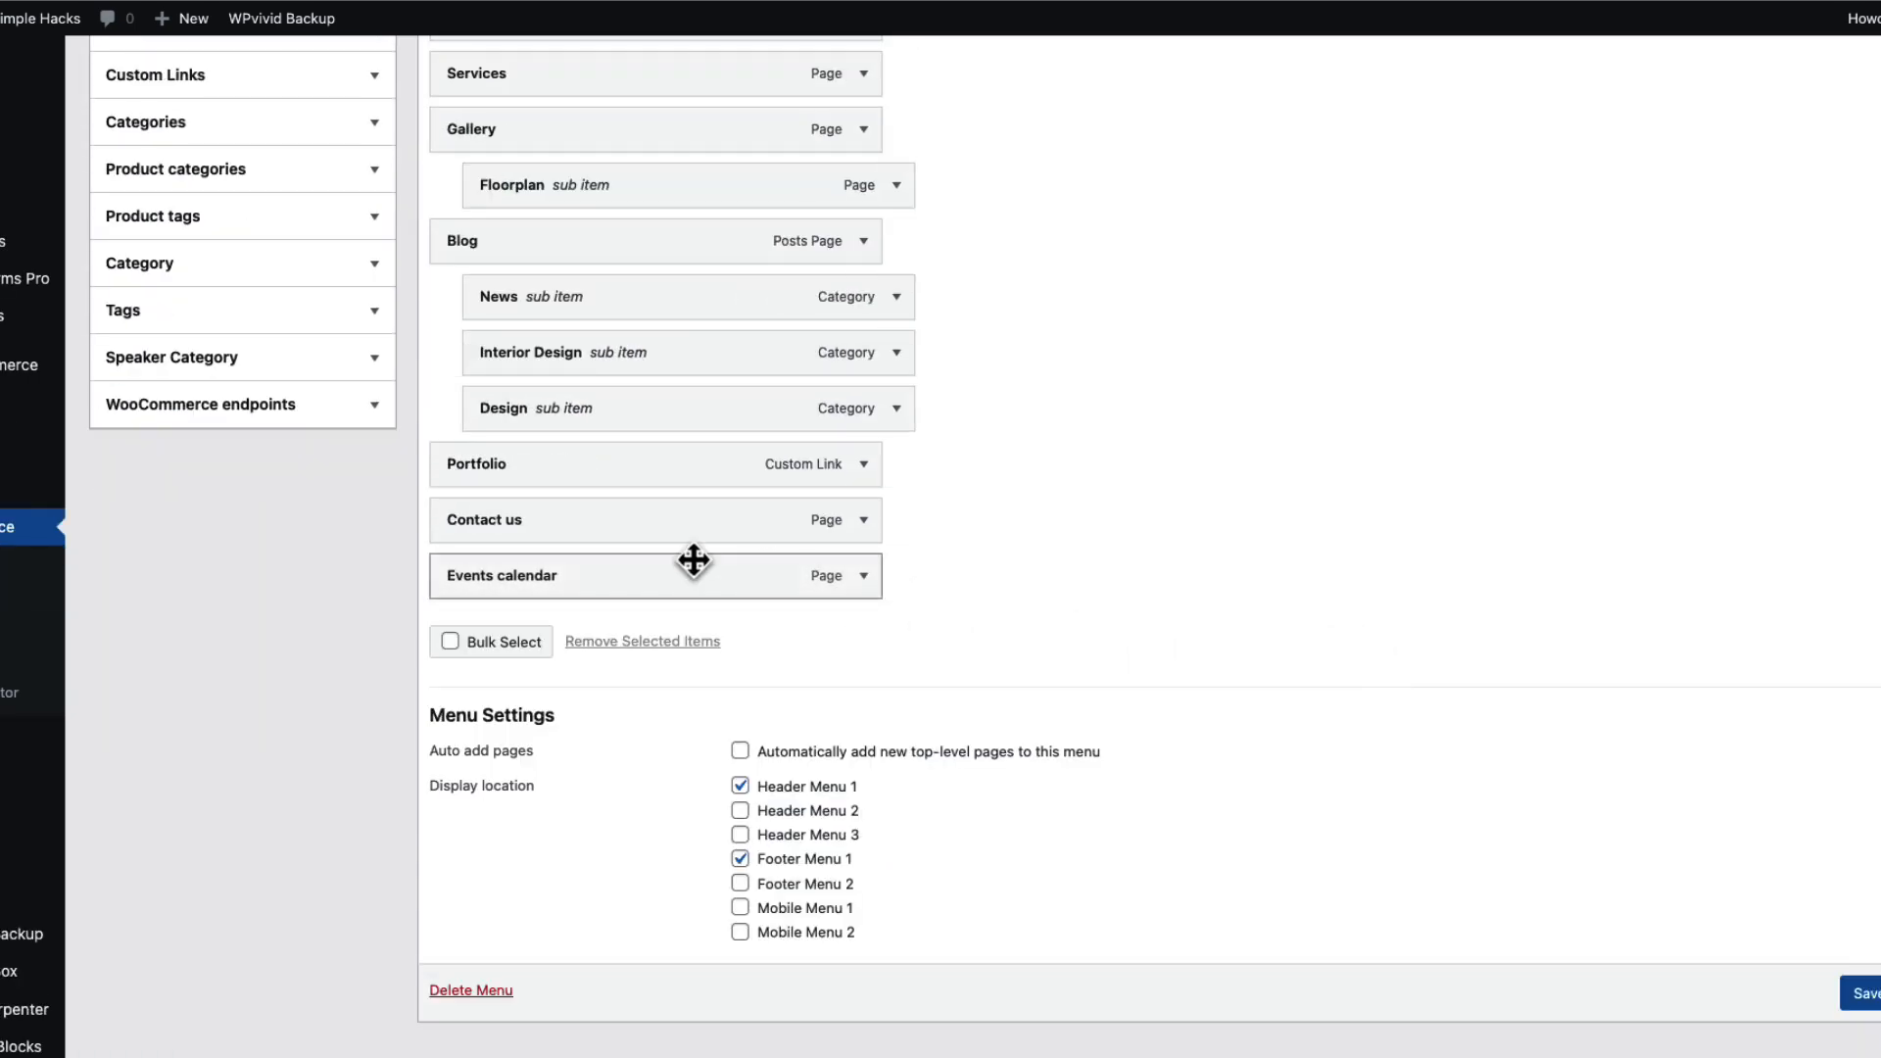
pyautogui.moveTo(538, 588); pyautogui.dragTo(560, 174)
pyautogui.scroll(-1, 941, 549)
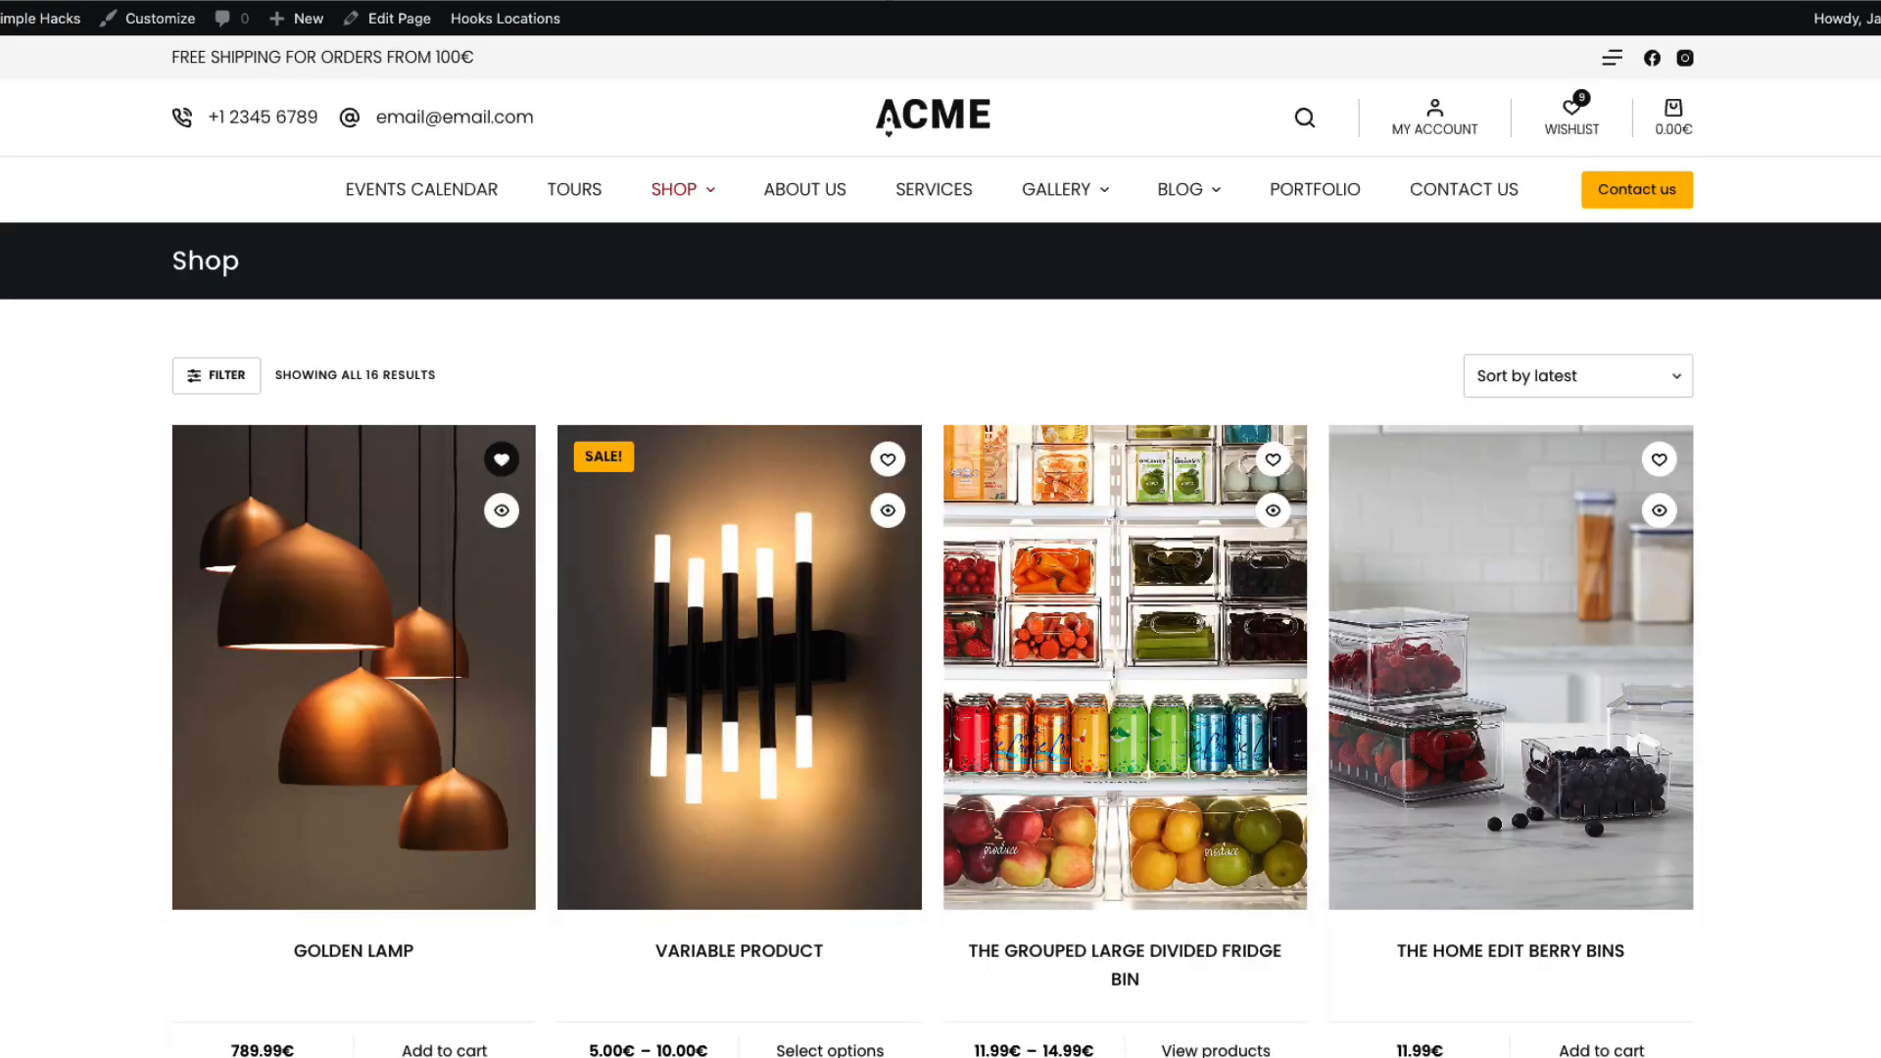
# Check the new Events Calendar menu link, then go to Eventin's Shortcodes page.
pyautogui.click(454, 193)
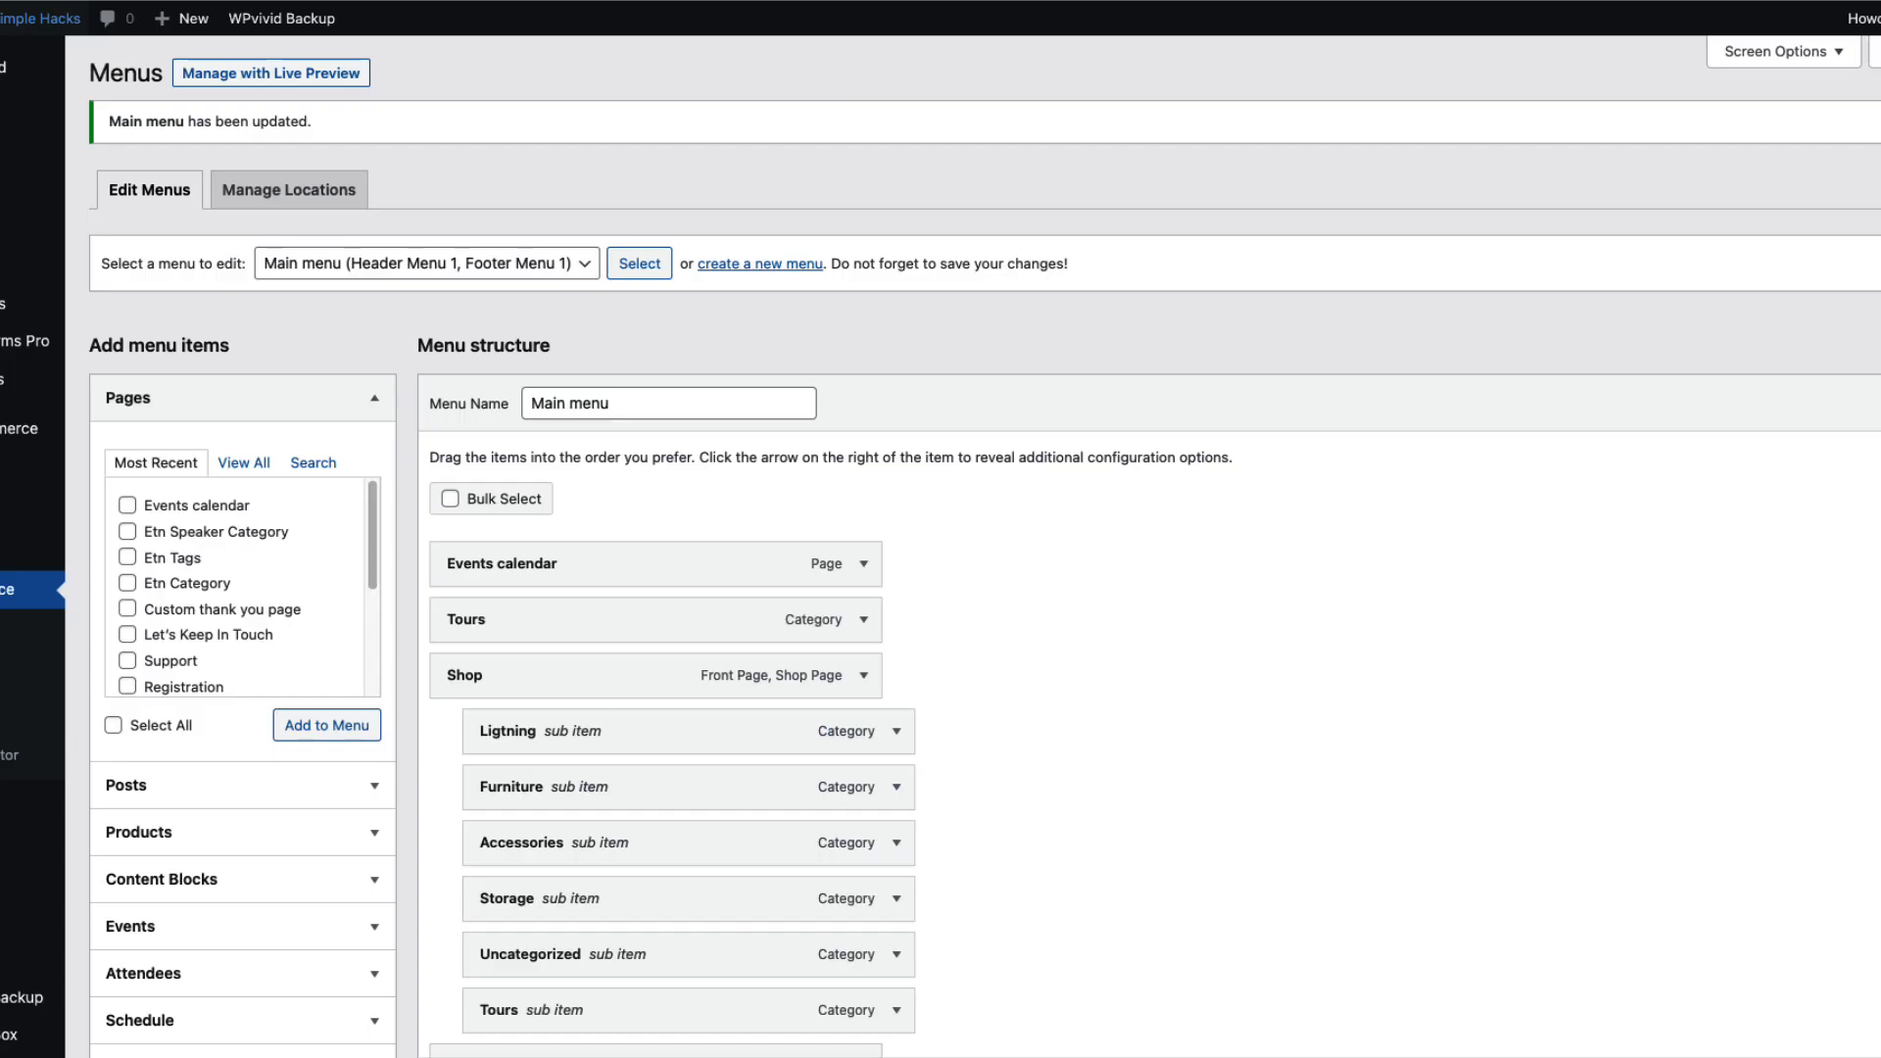
pyautogui.scroll(-3, 45, 534)
pyautogui.scroll(3, 46, 550)
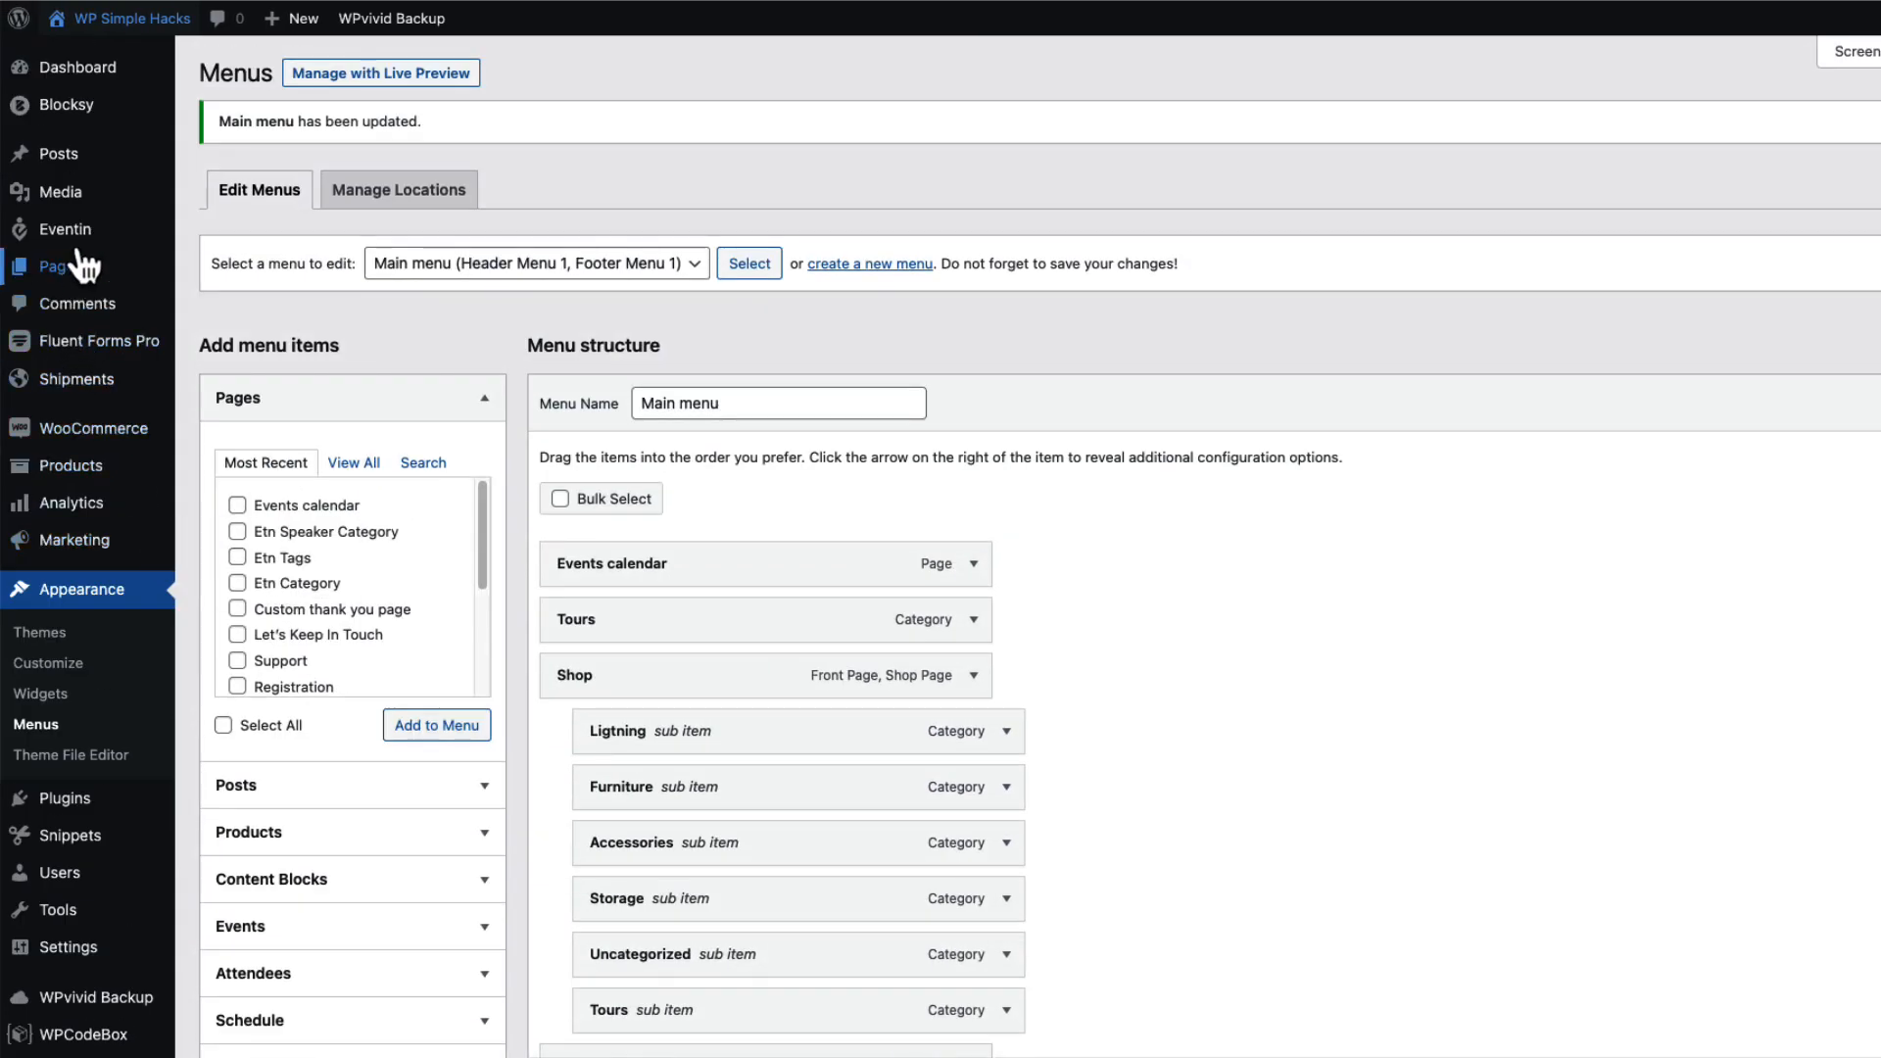
pyautogui.moveTo(80, 240)
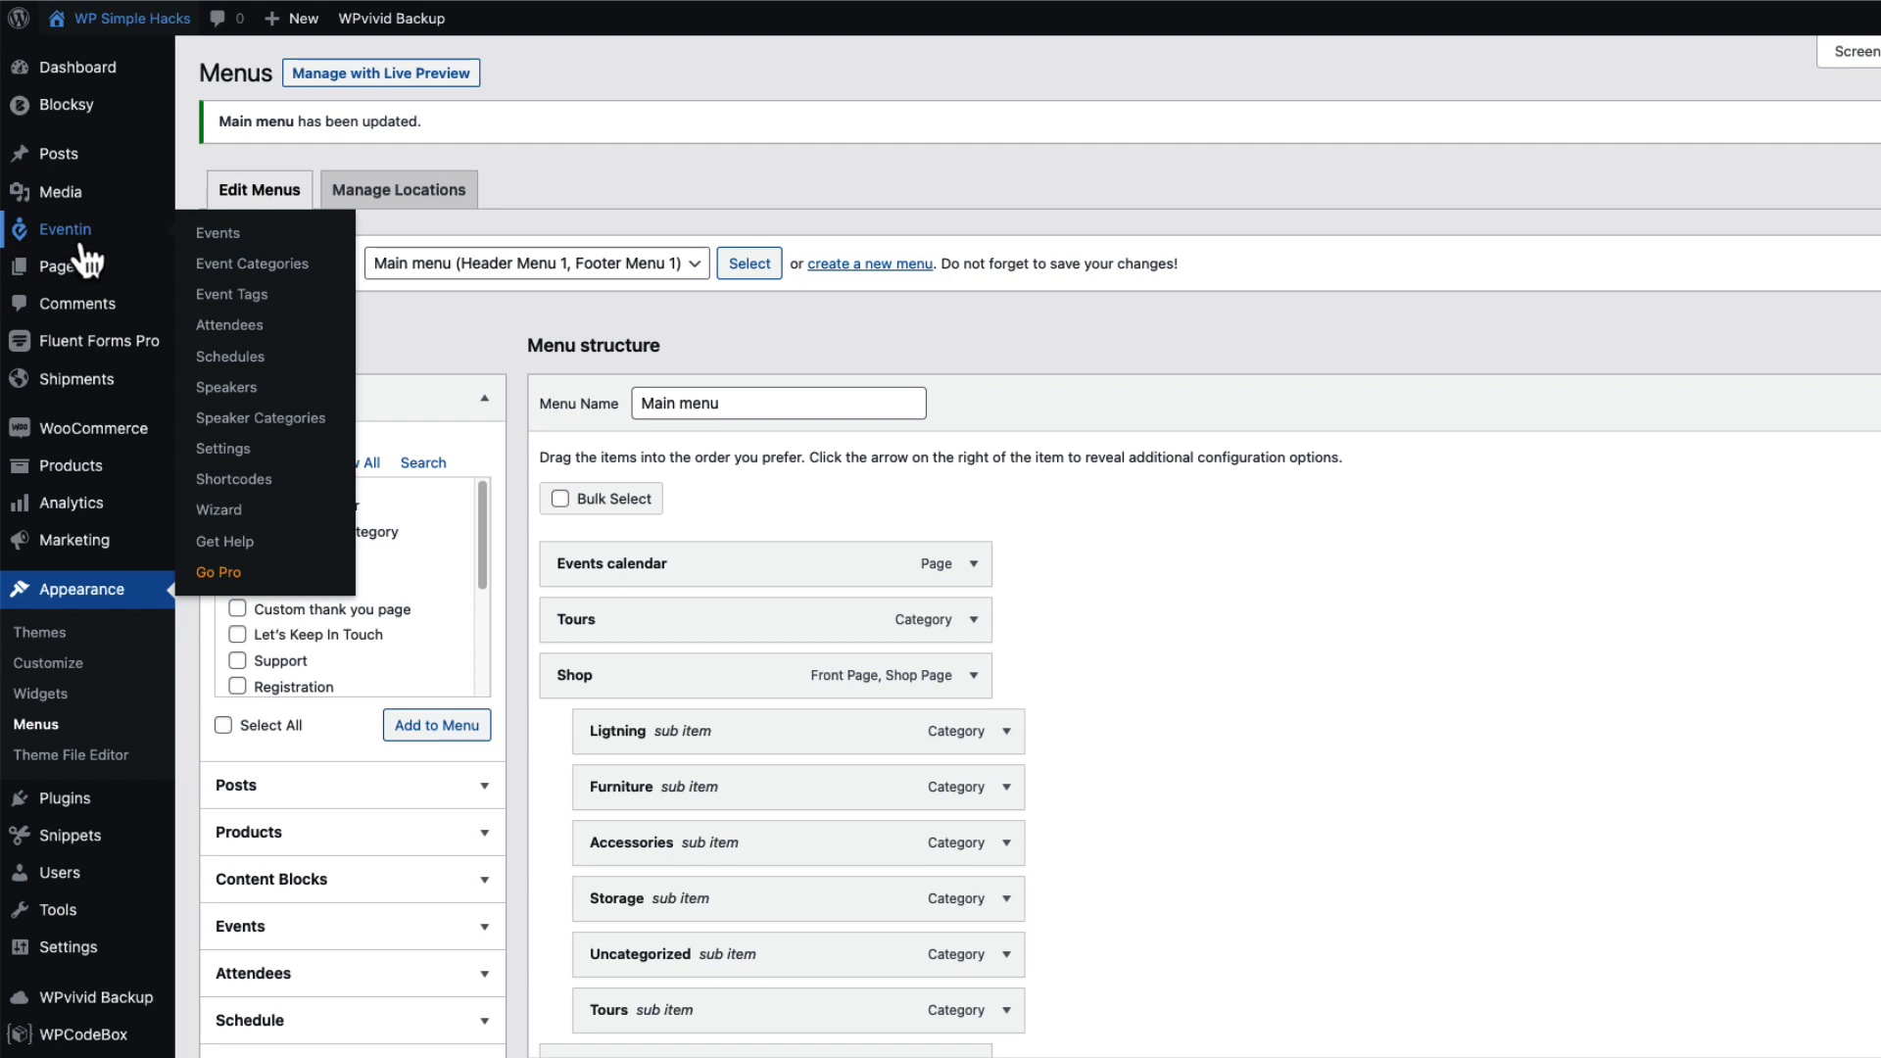
pyautogui.click(250, 488)
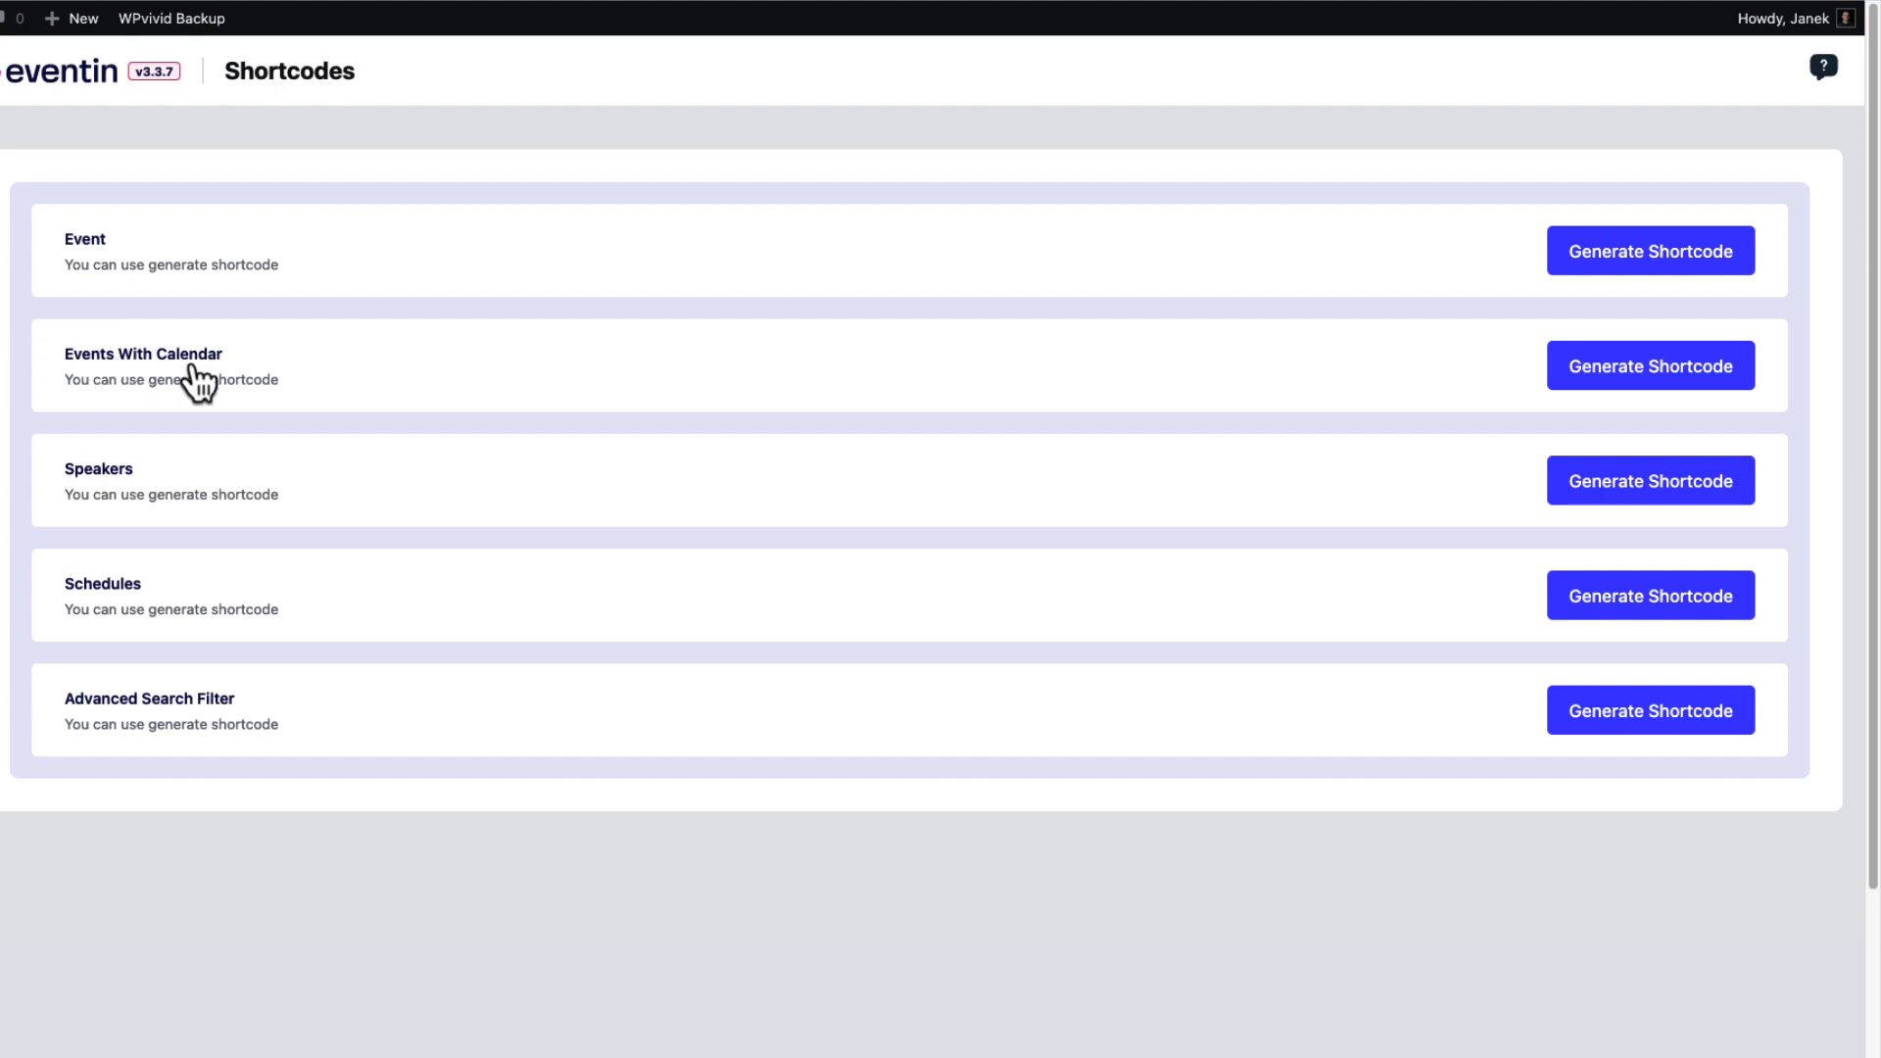
# Set up the Events With Calendar shortcode with style 1 and the calendar placed on the right.
pyautogui.click(1626, 368)
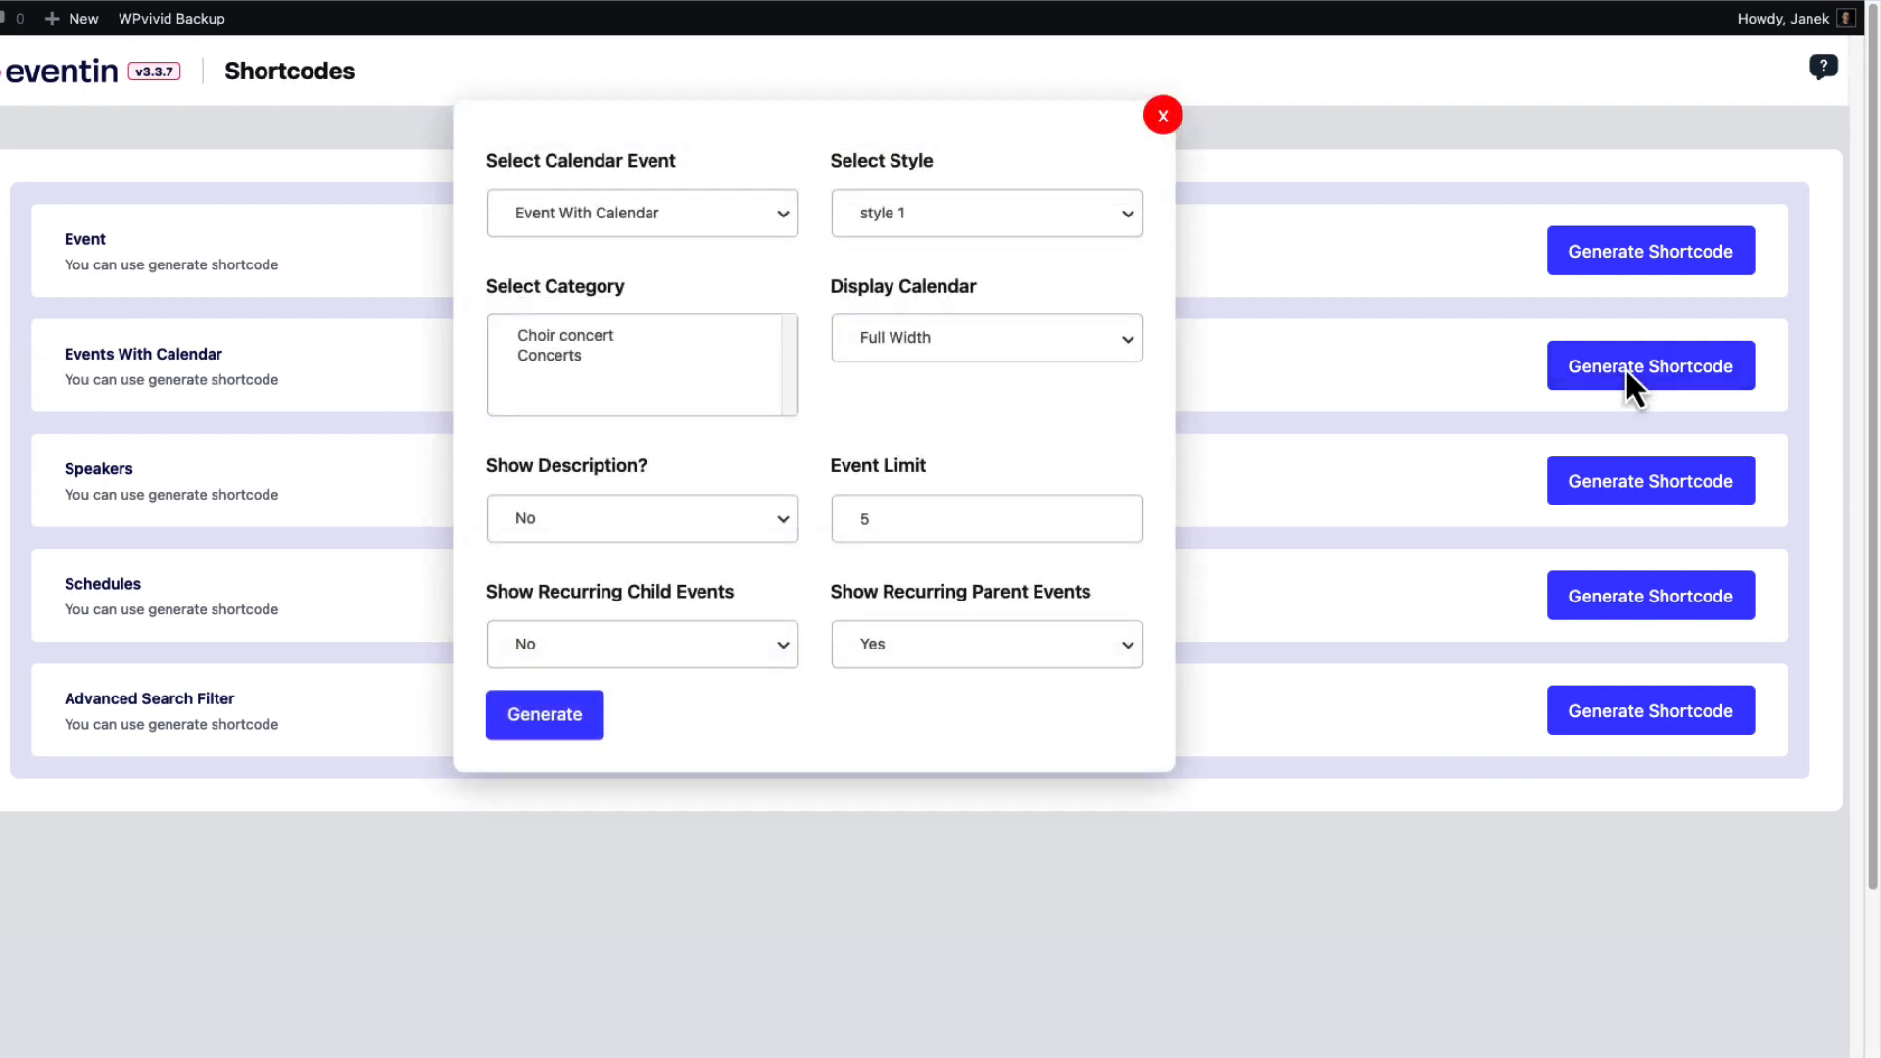
pyautogui.click(882, 220)
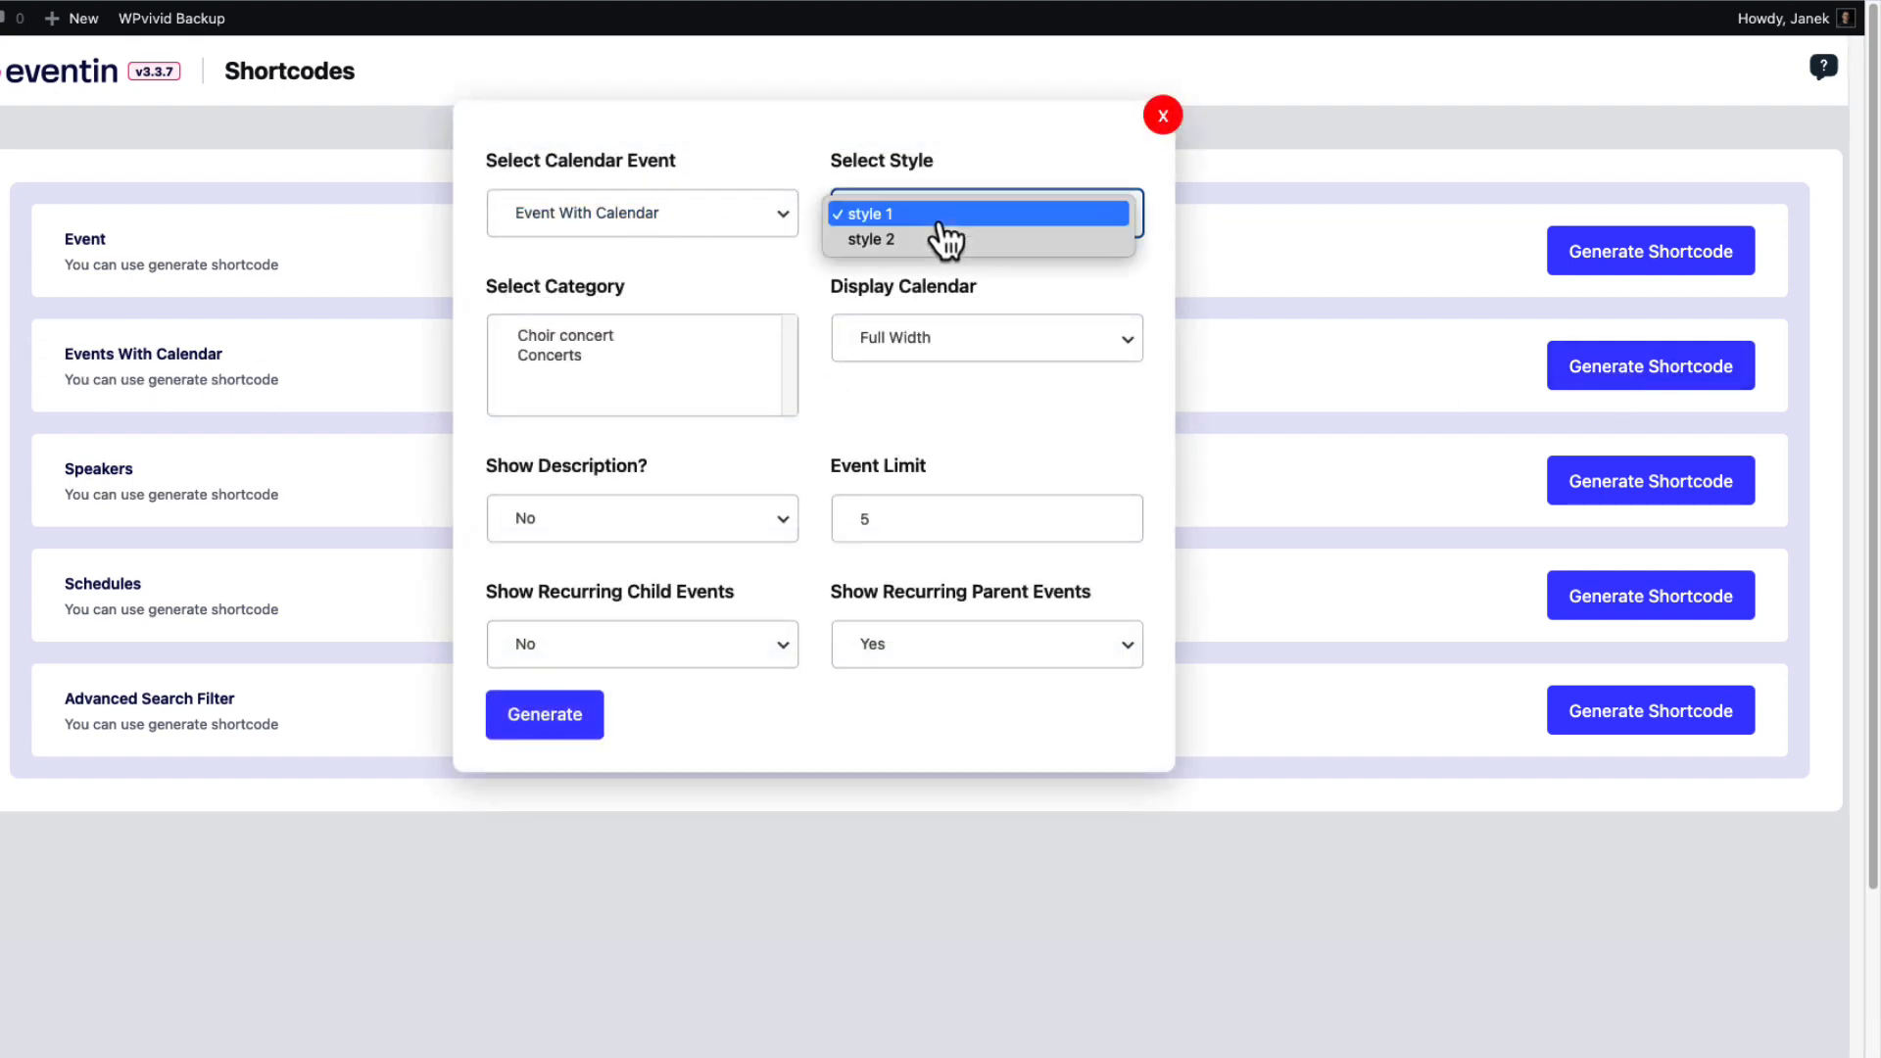
pyautogui.click(634, 230)
pyautogui.click(639, 240)
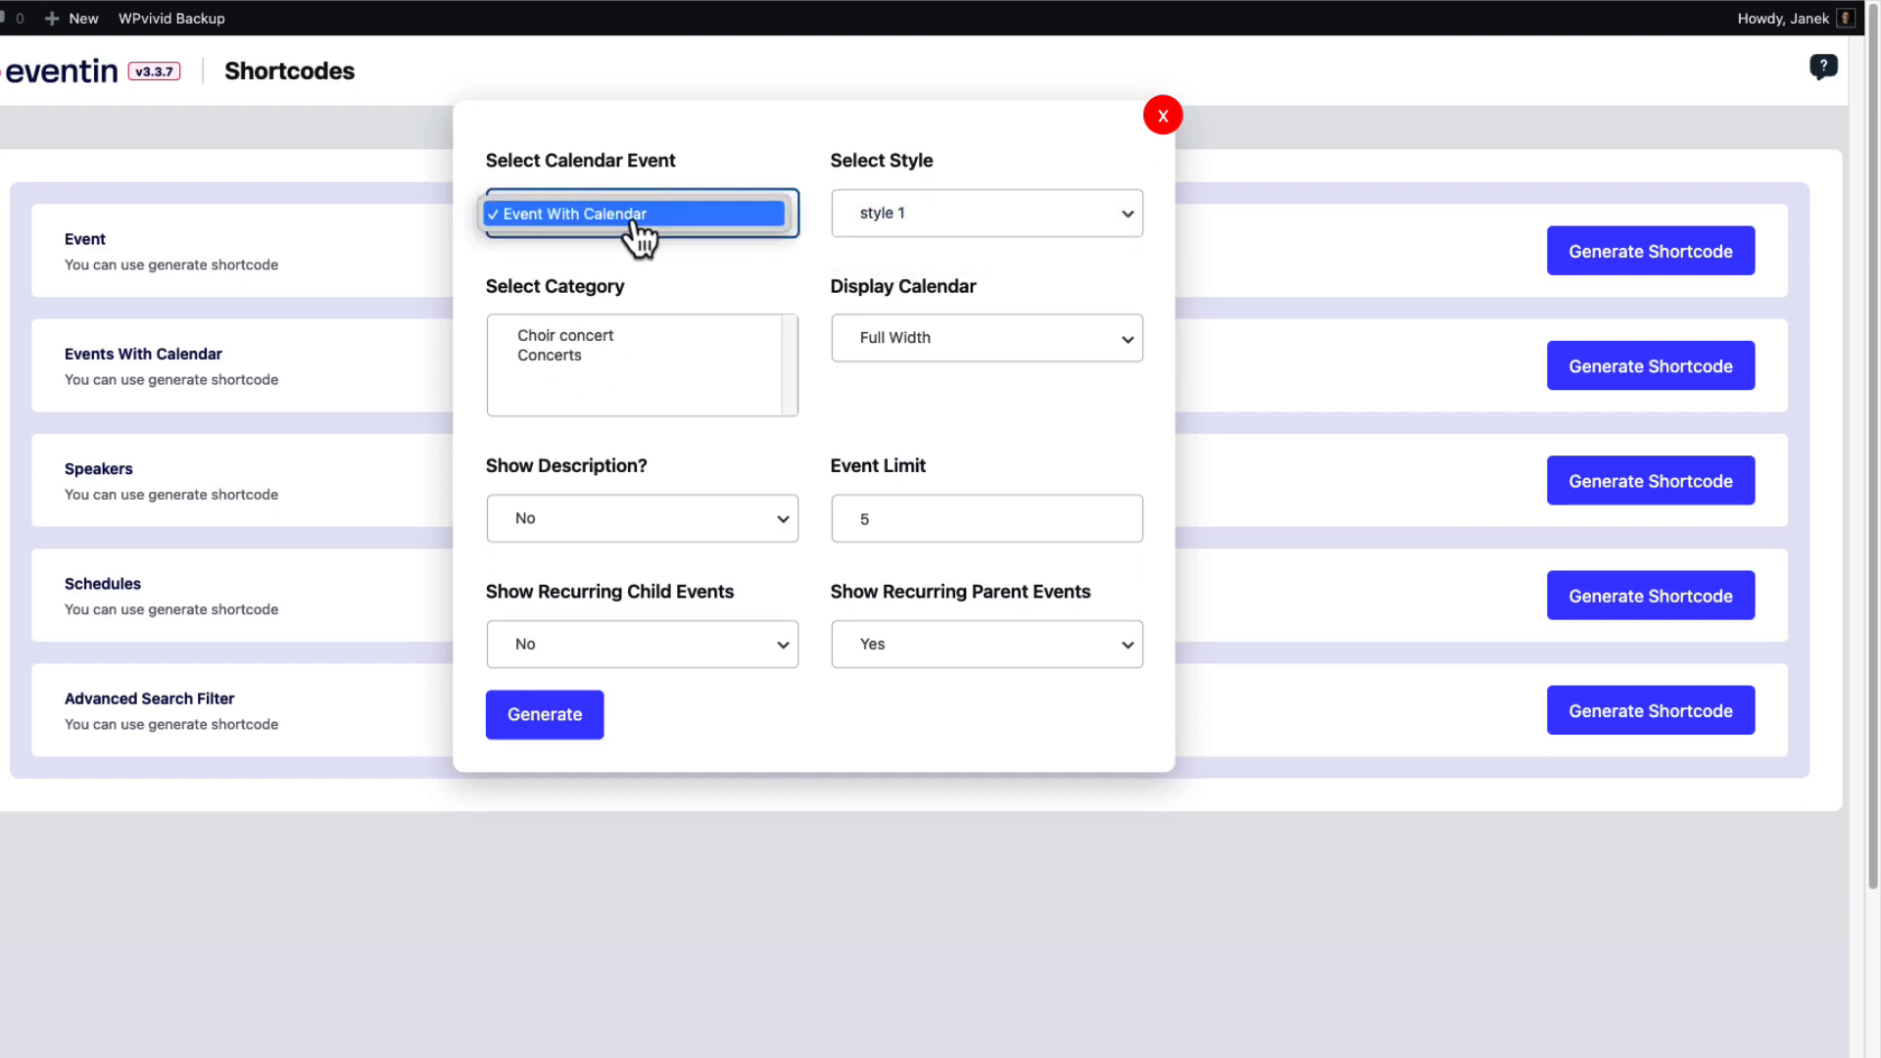
pyautogui.click(725, 277)
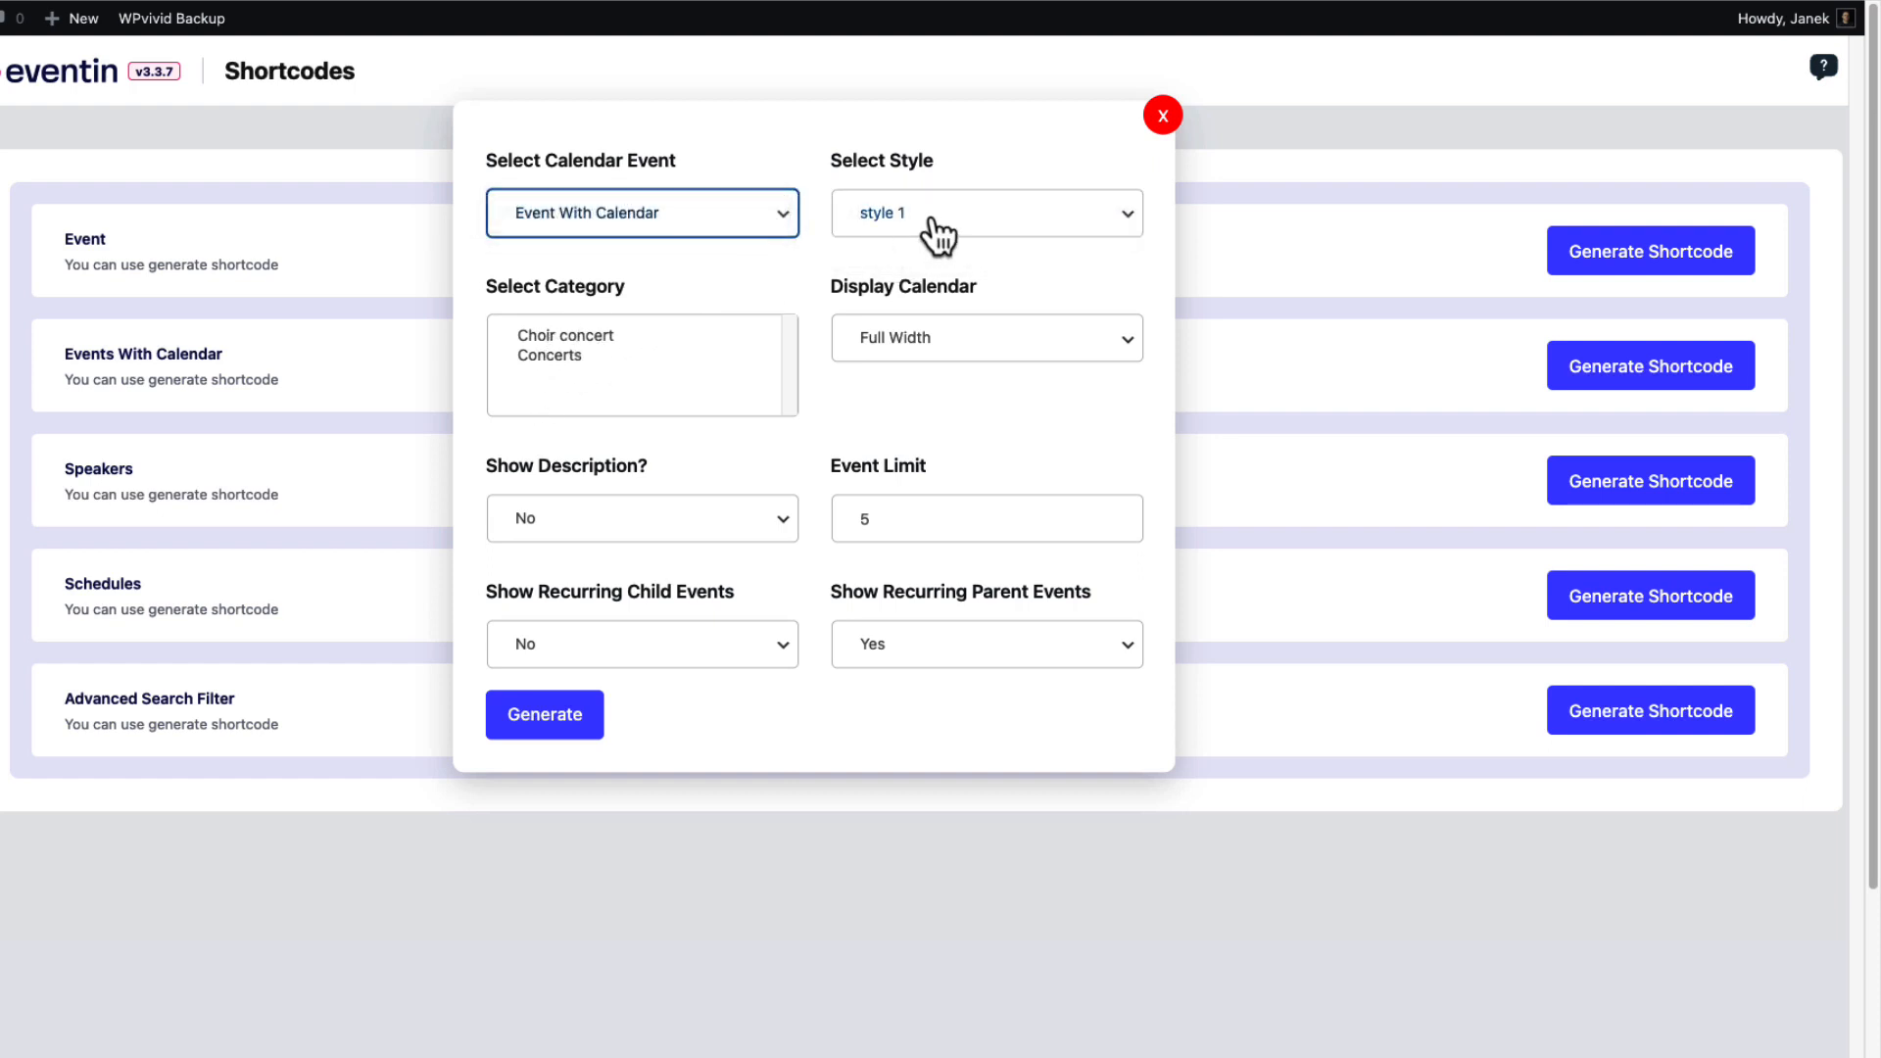
pyautogui.click(921, 343)
pyautogui.click(898, 370)
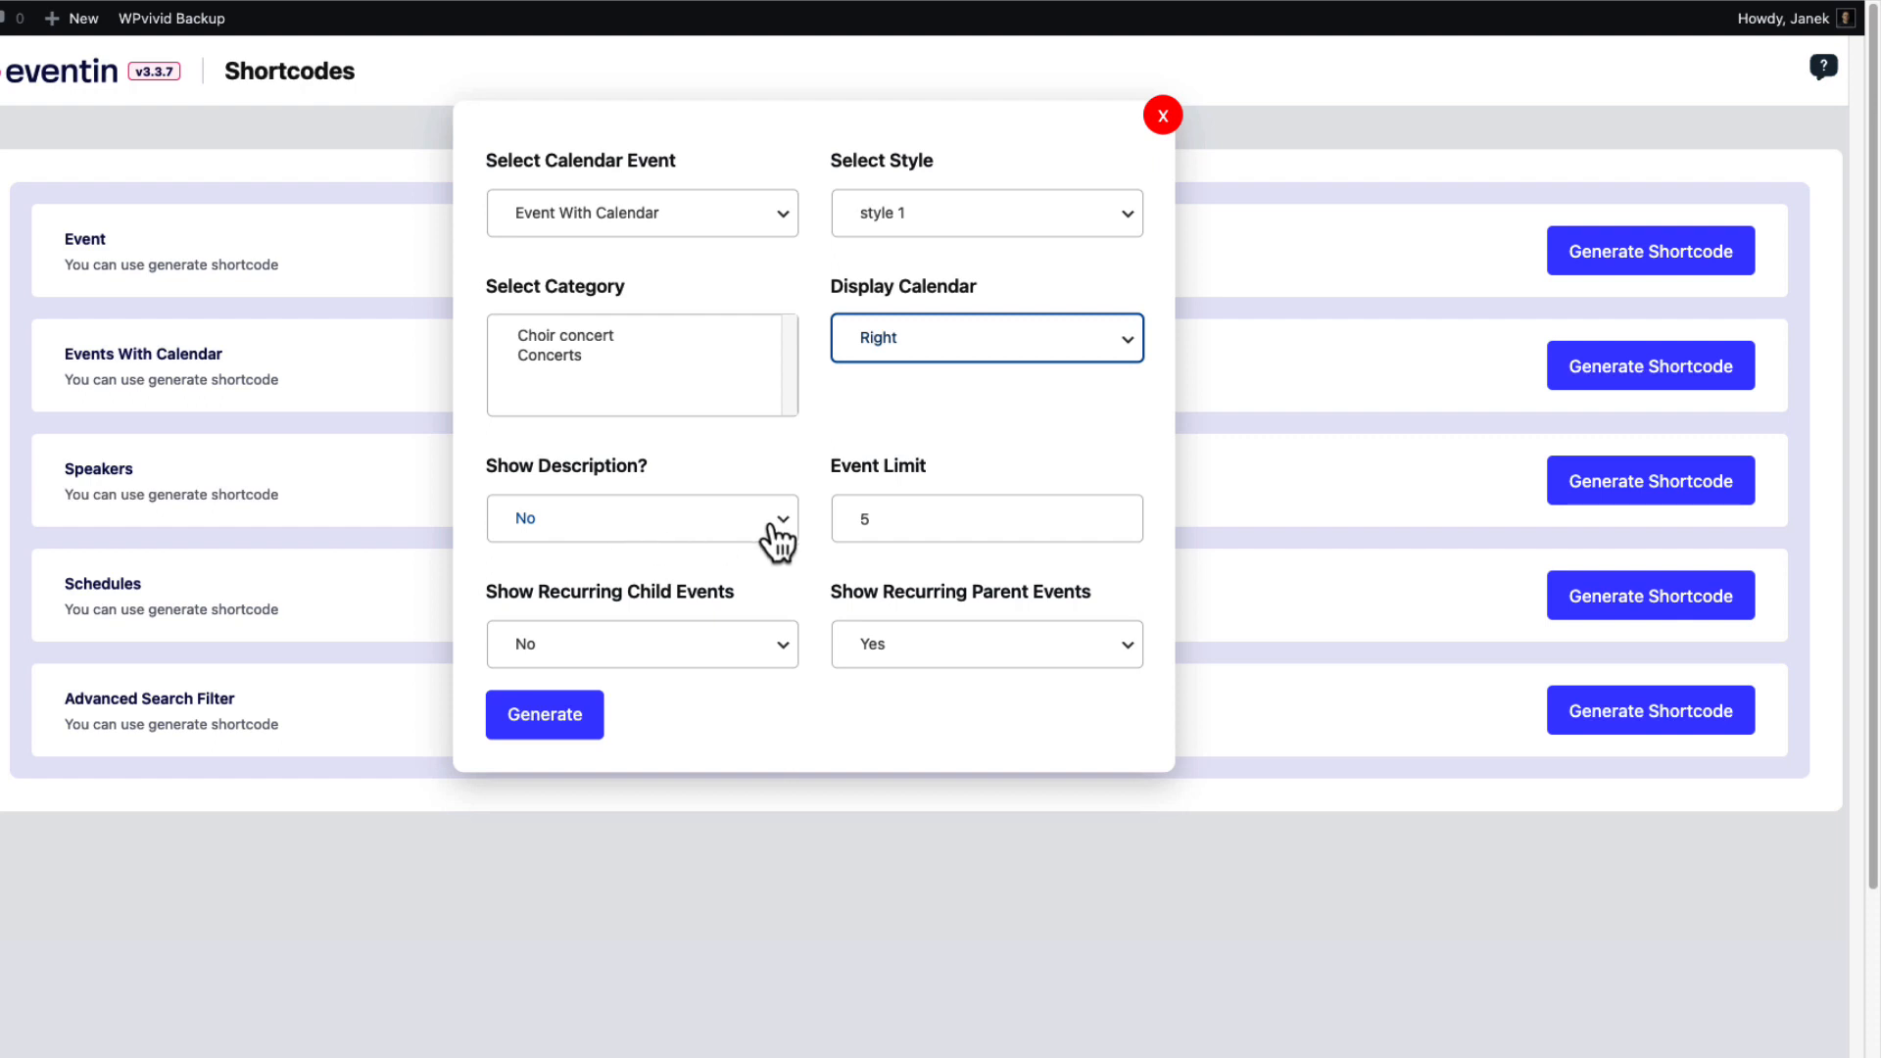
# Generate and copy the calendar shortcode, then delete the old Event List block.
pyautogui.click(548, 727)
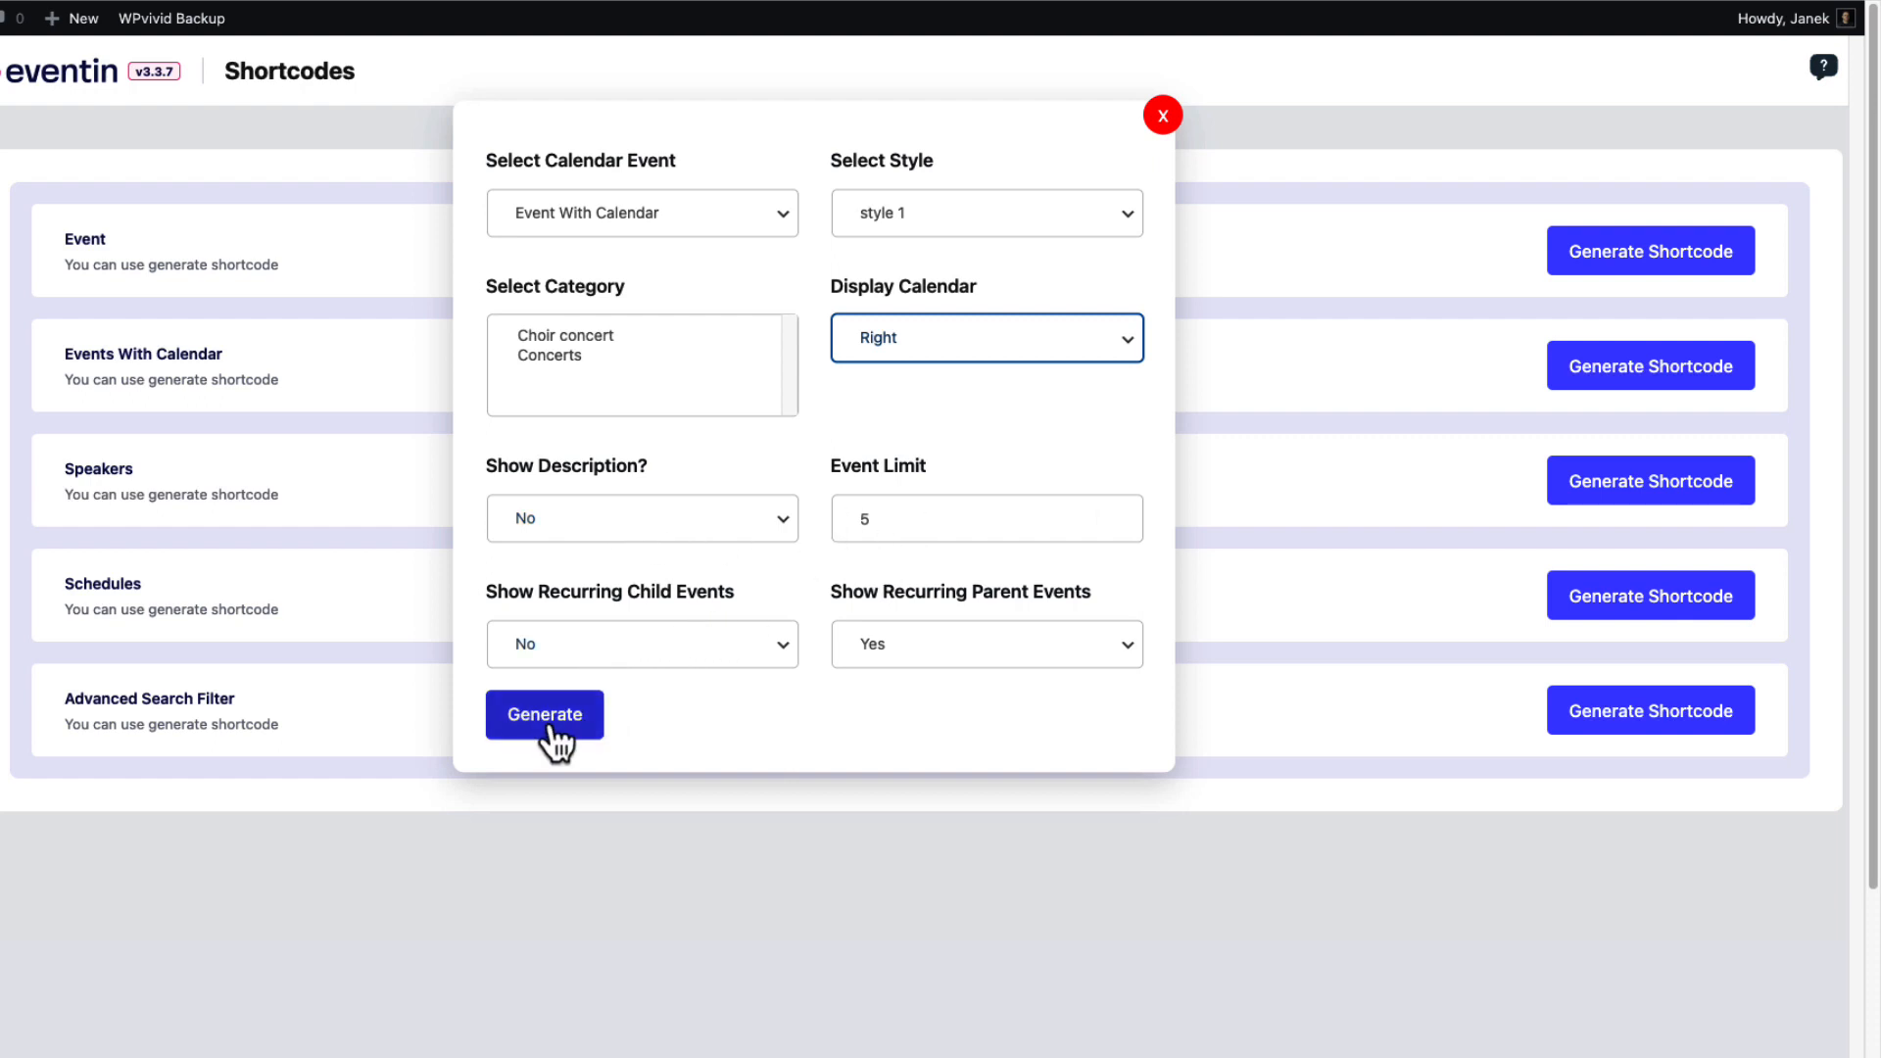
pyautogui.click(1067, 833)
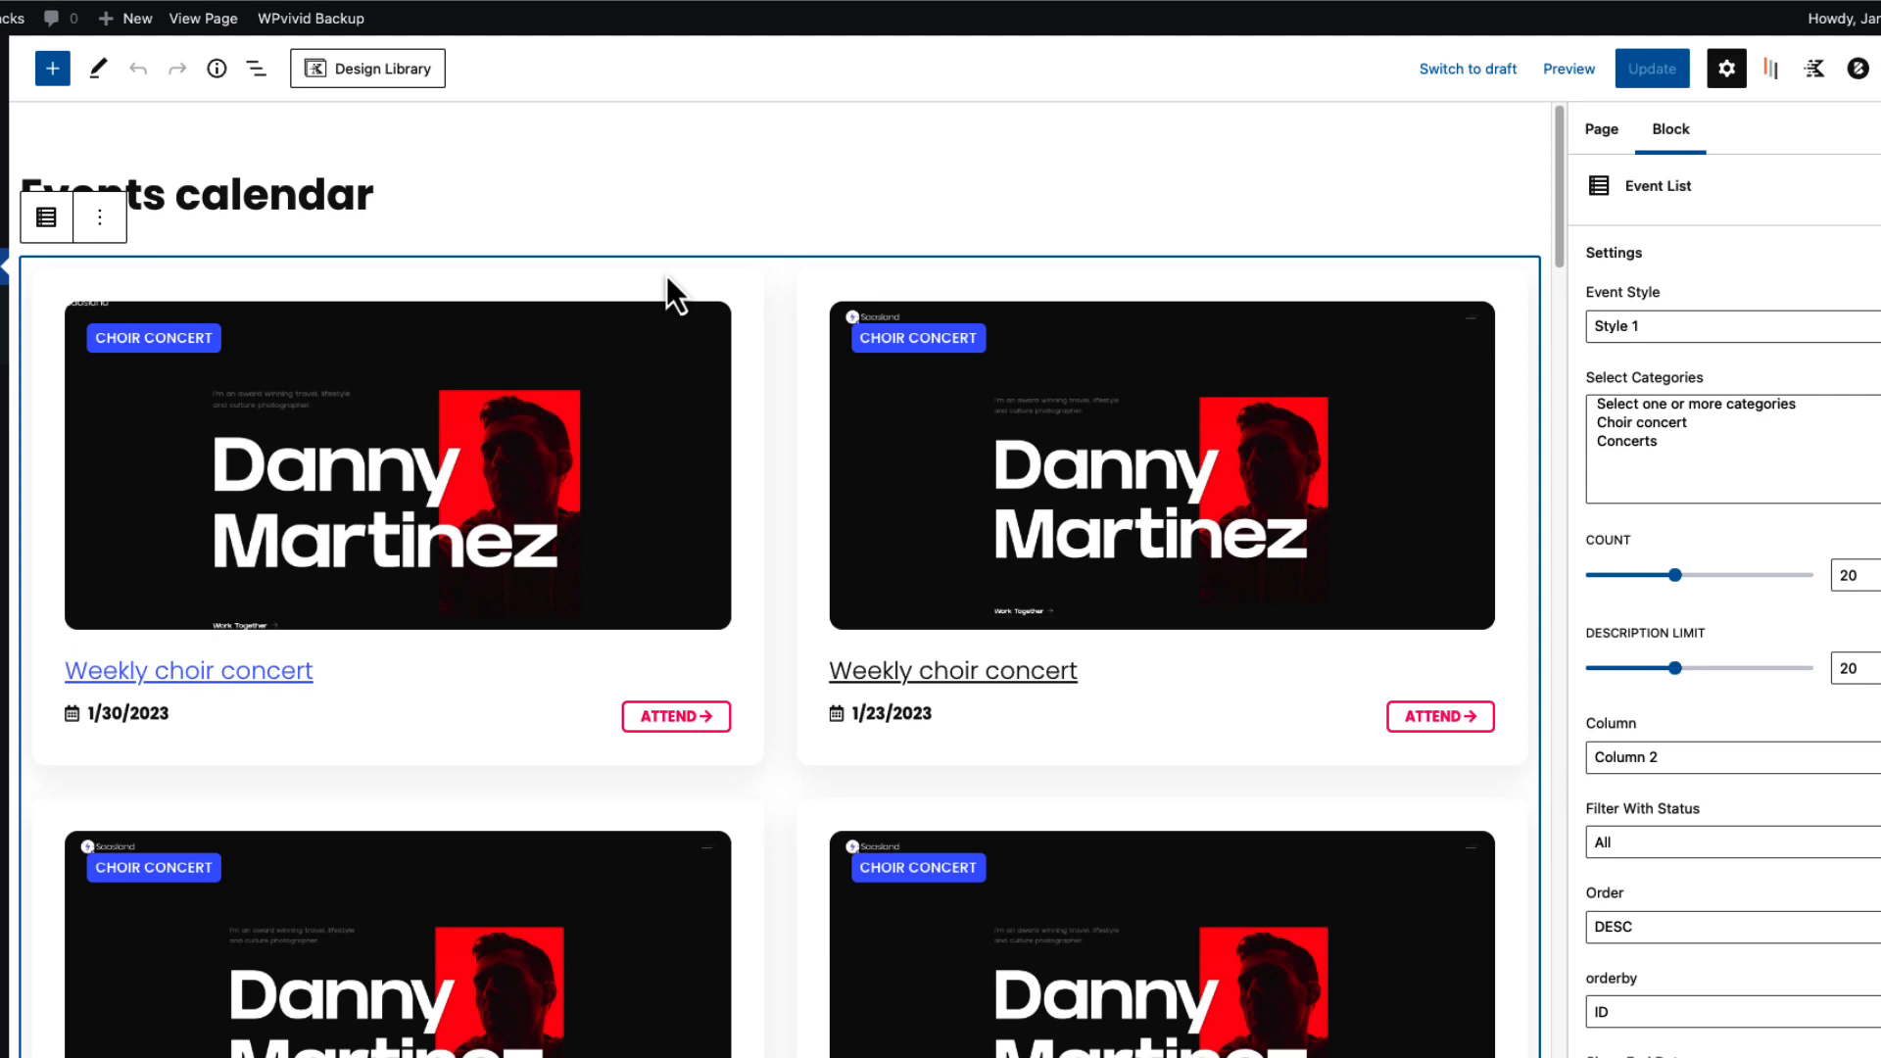
pyautogui.press('Delete')
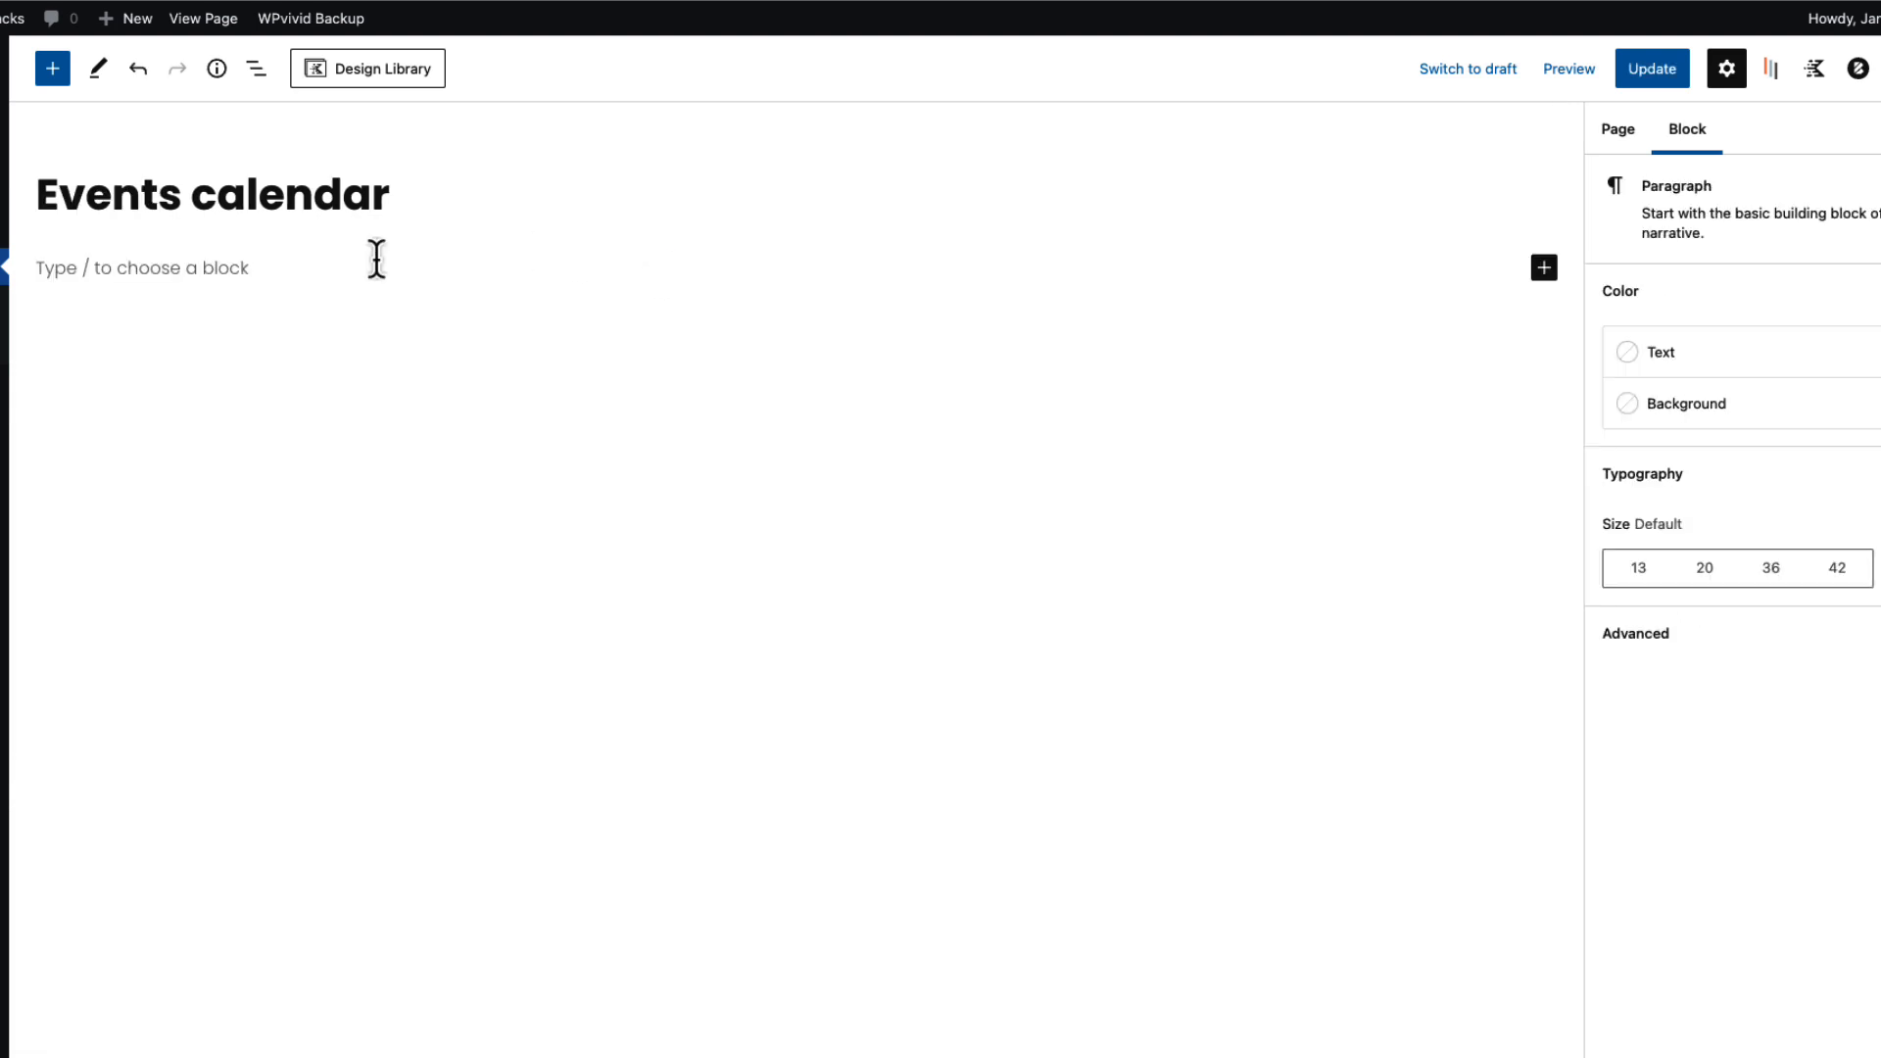
# Add a Shortcode block holding the copied events calendar shortcode and update the page.
pyautogui.write('/sh')
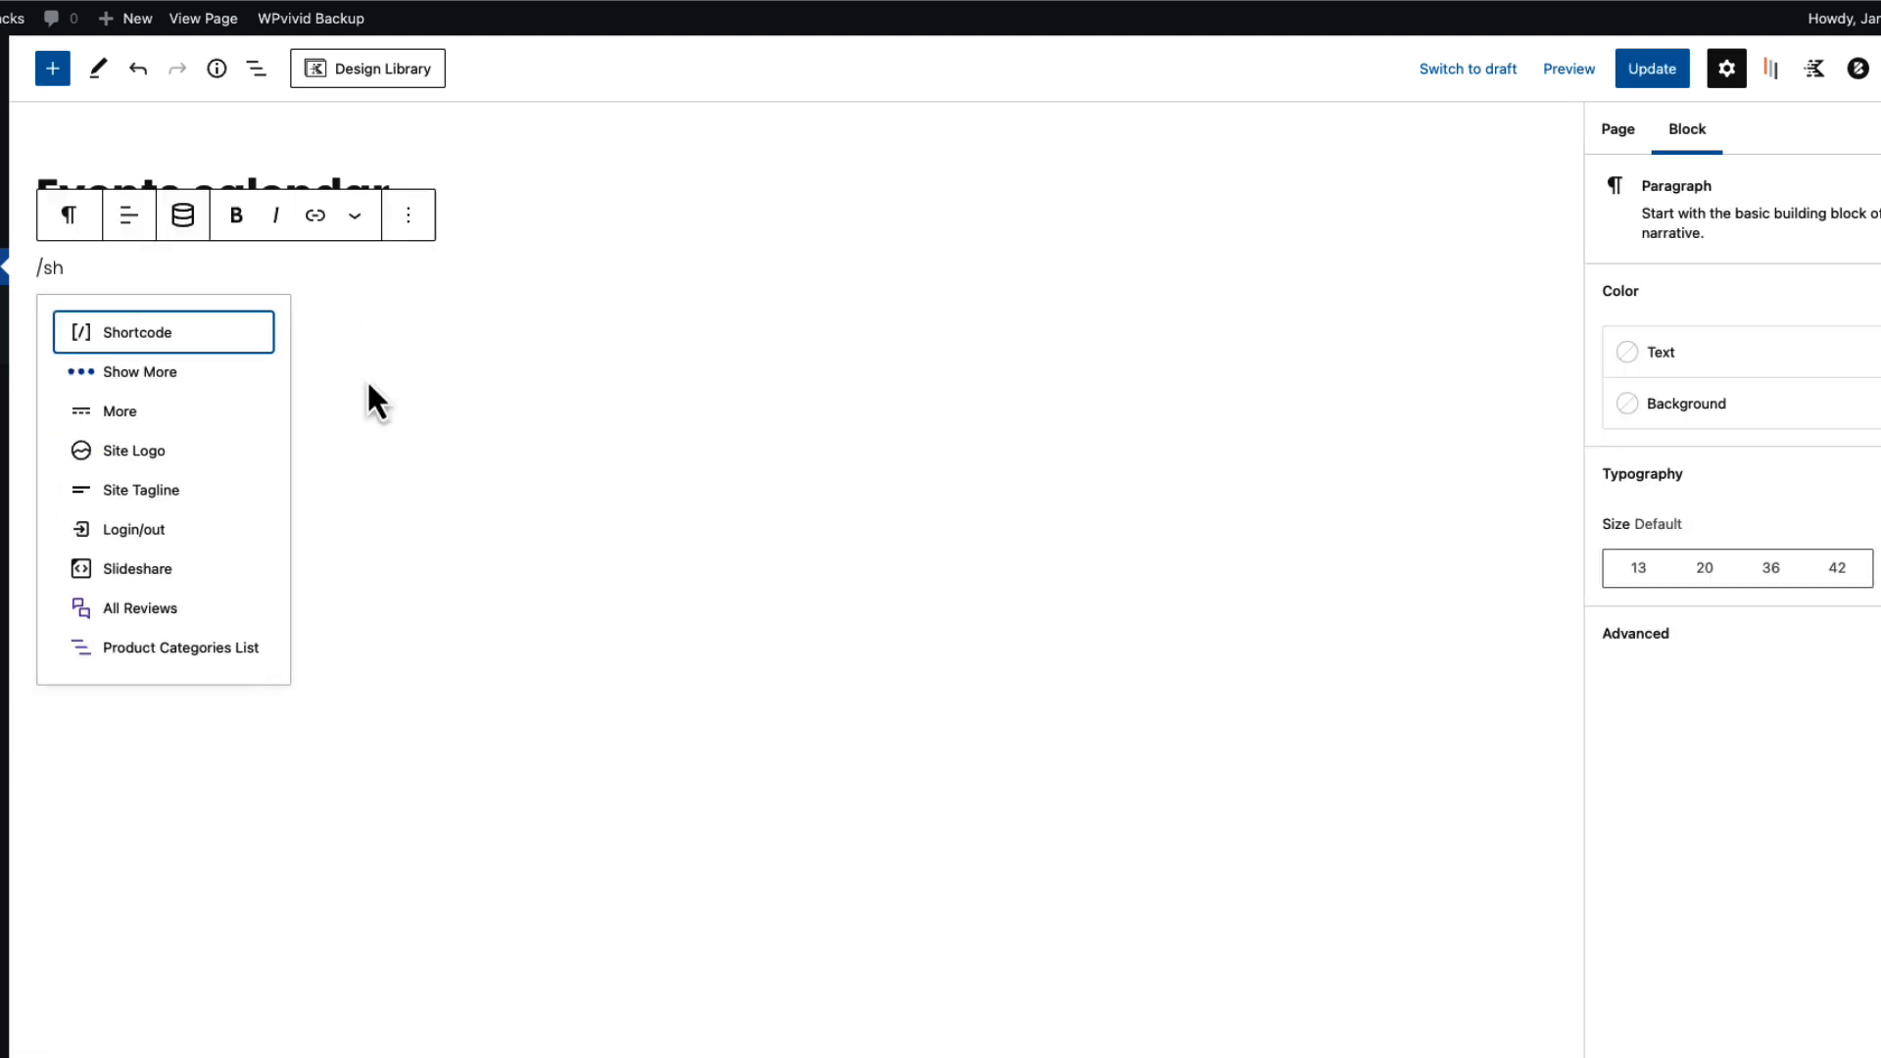
pyautogui.click(185, 333)
pyautogui.hotkey('ctrl', 'v')
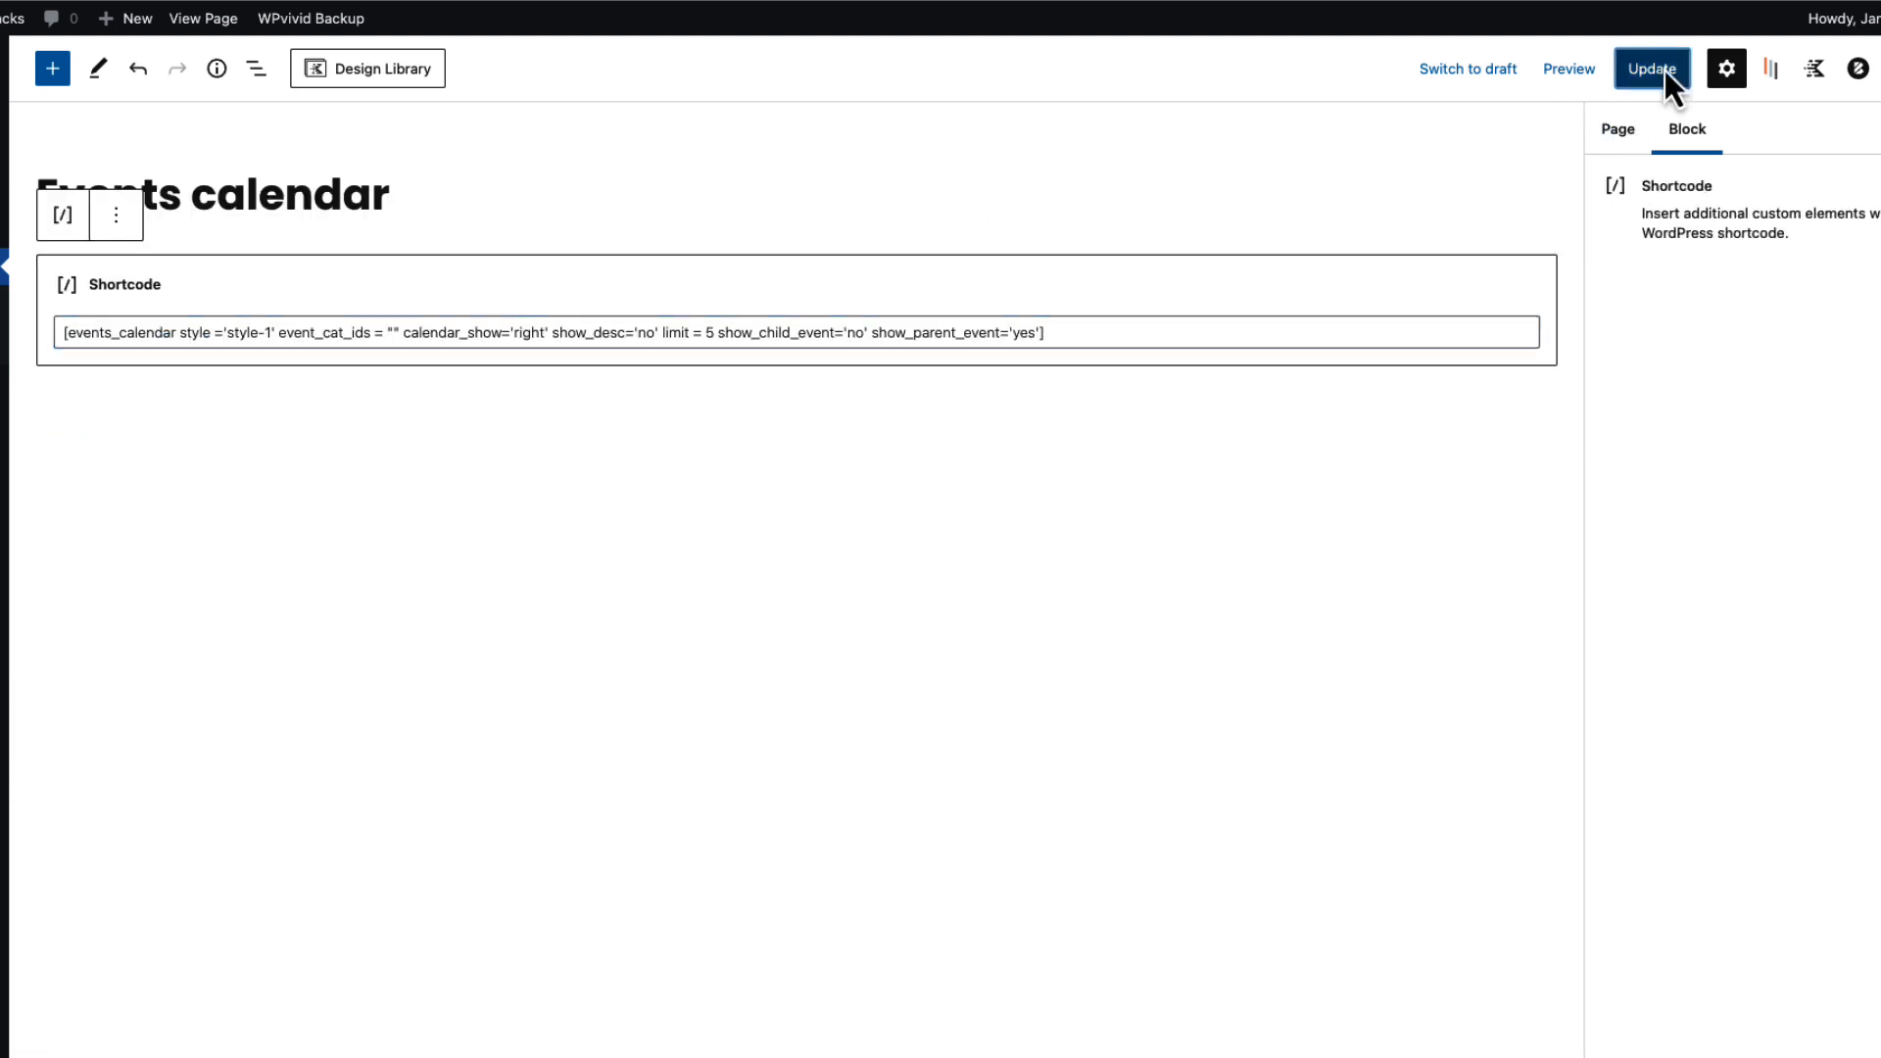
pyautogui.click(1660, 69)
# View the live page, show the October 17 events, and return to the calendar style list.
pyautogui.click(223, 27)
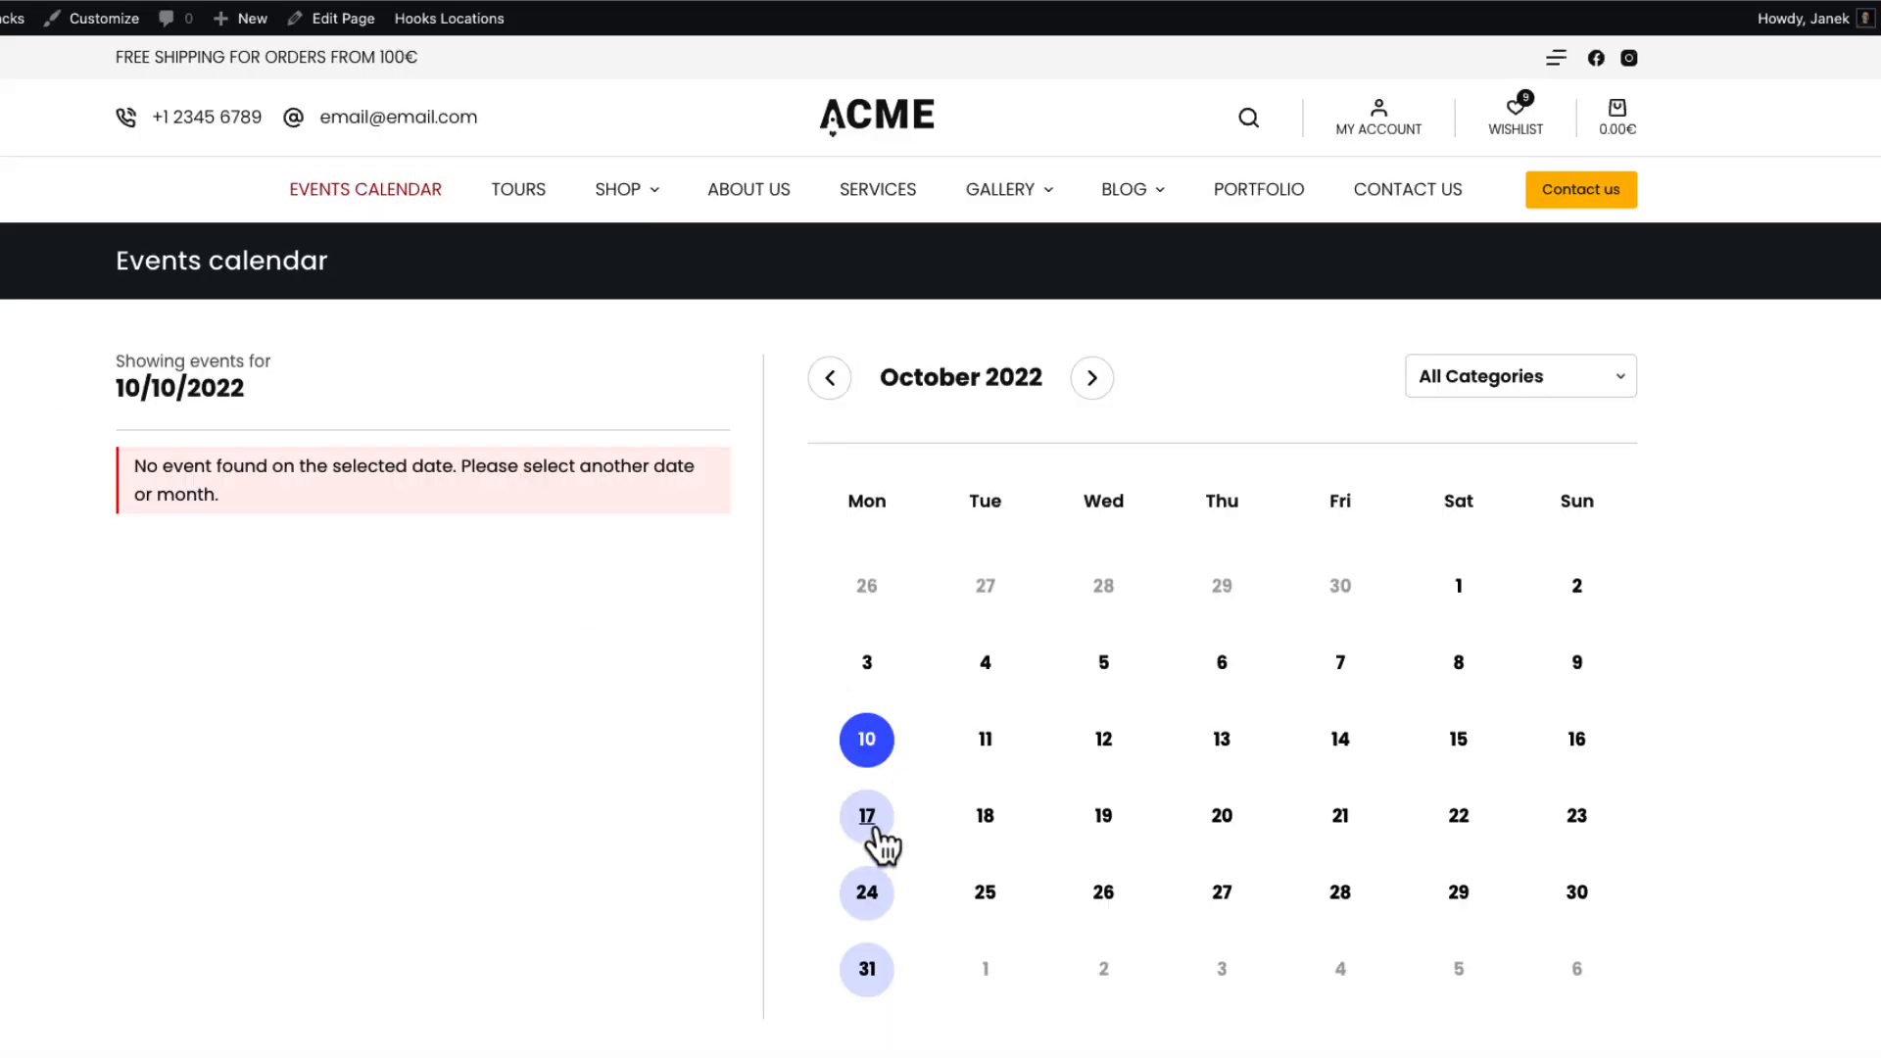
pyautogui.click(876, 838)
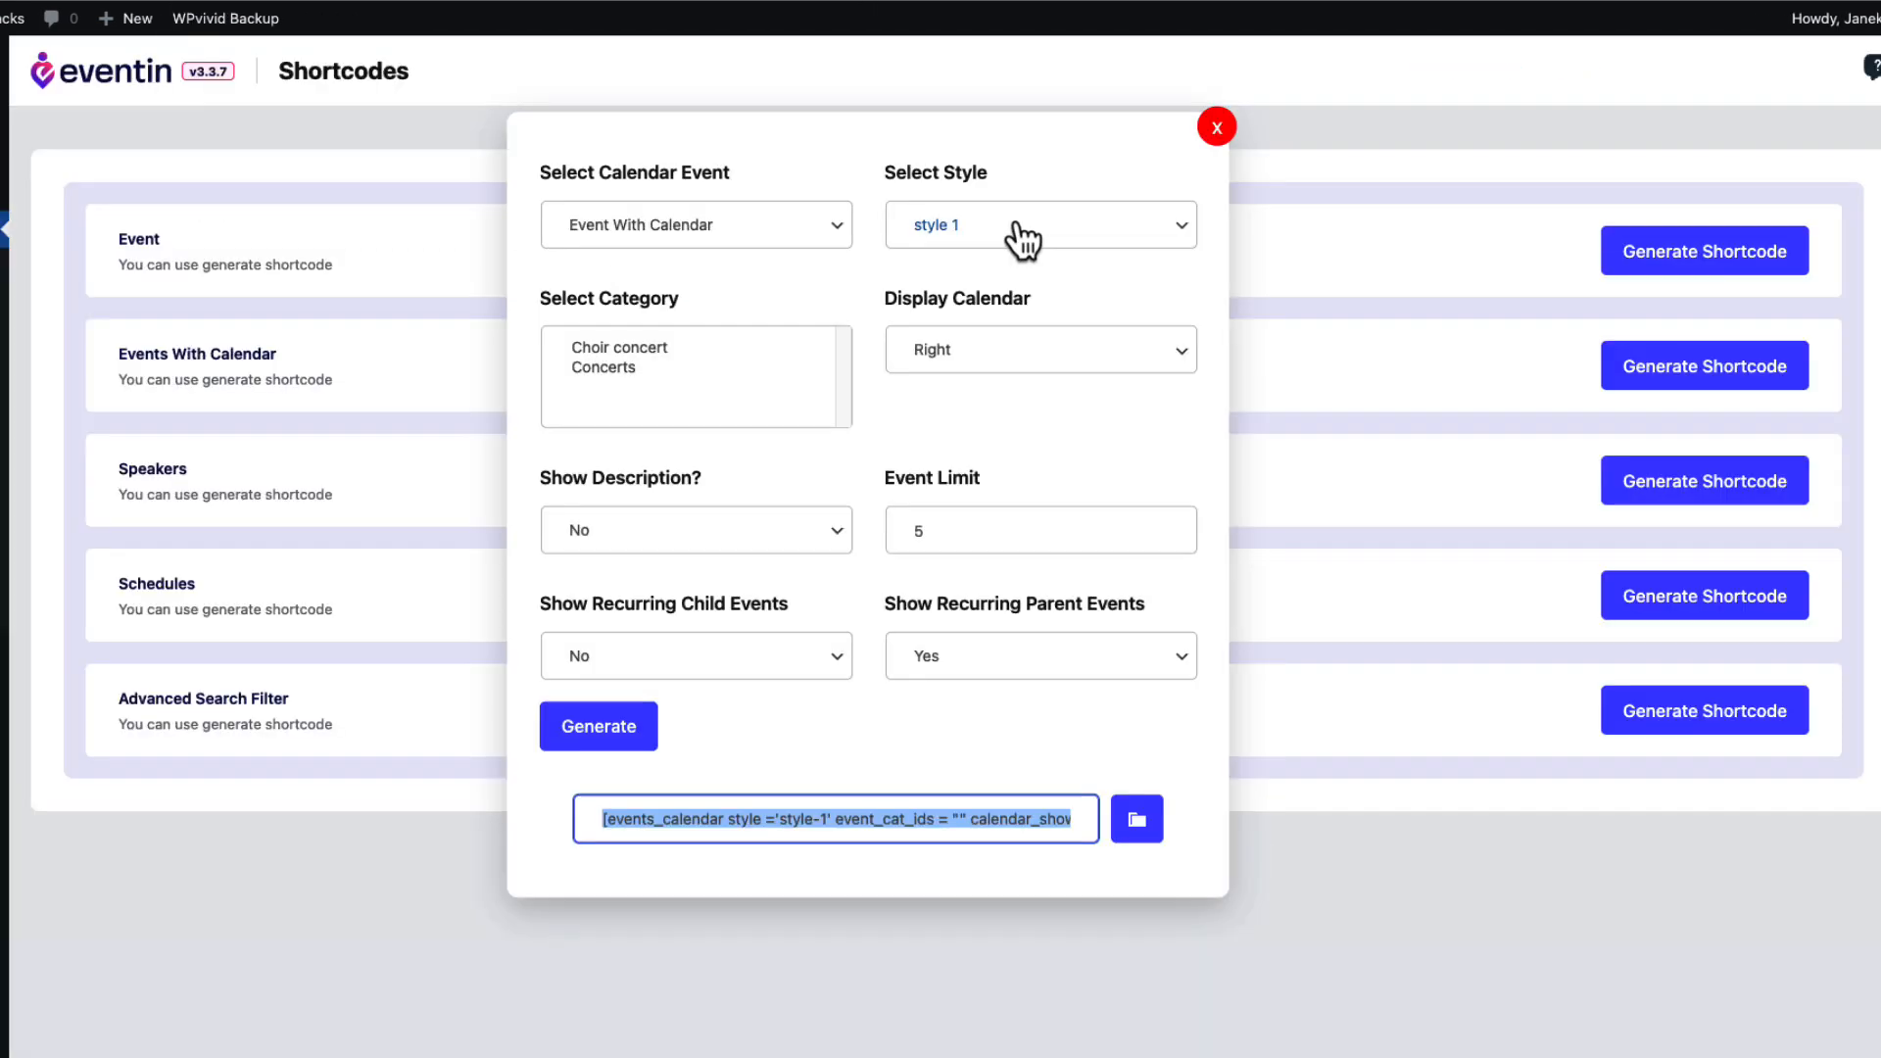
pyautogui.click(1022, 240)
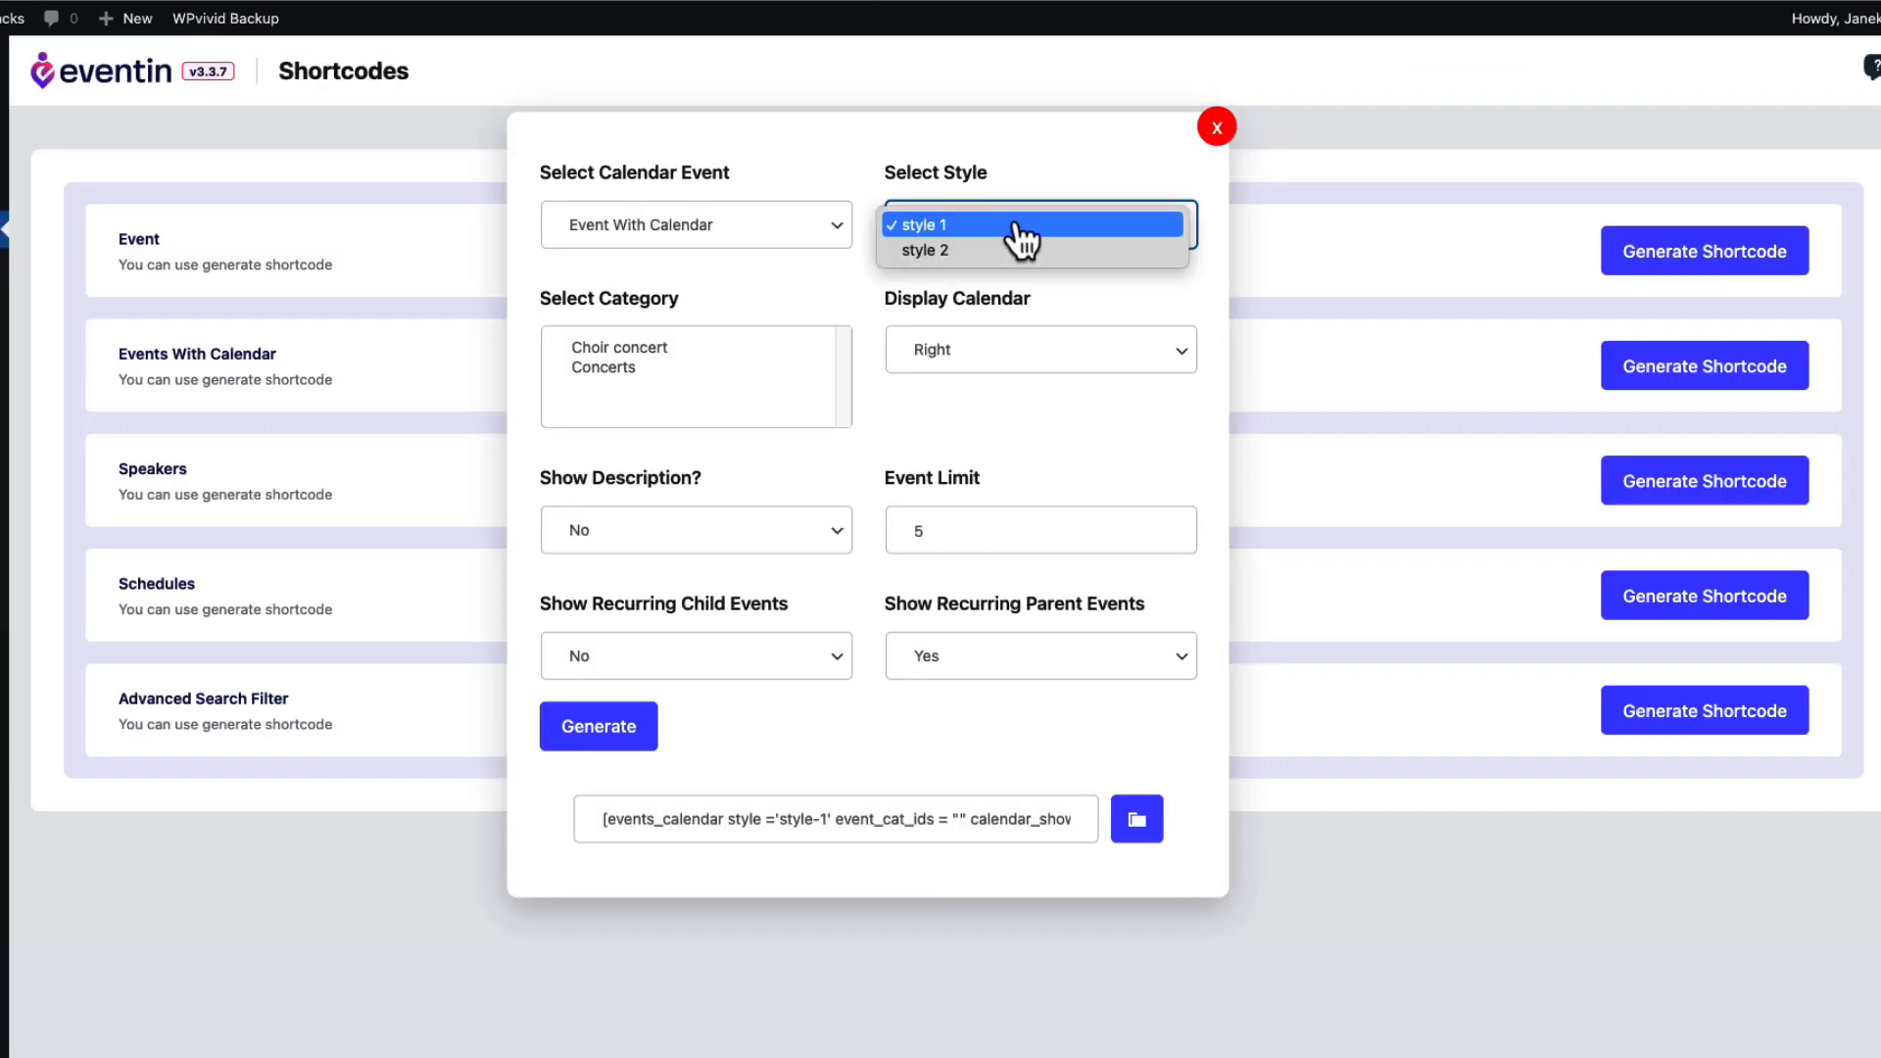
# Regenerate the calendar shortcode with style 2 and Show Recurring Child Events set to Yes.
pyautogui.click(942, 252)
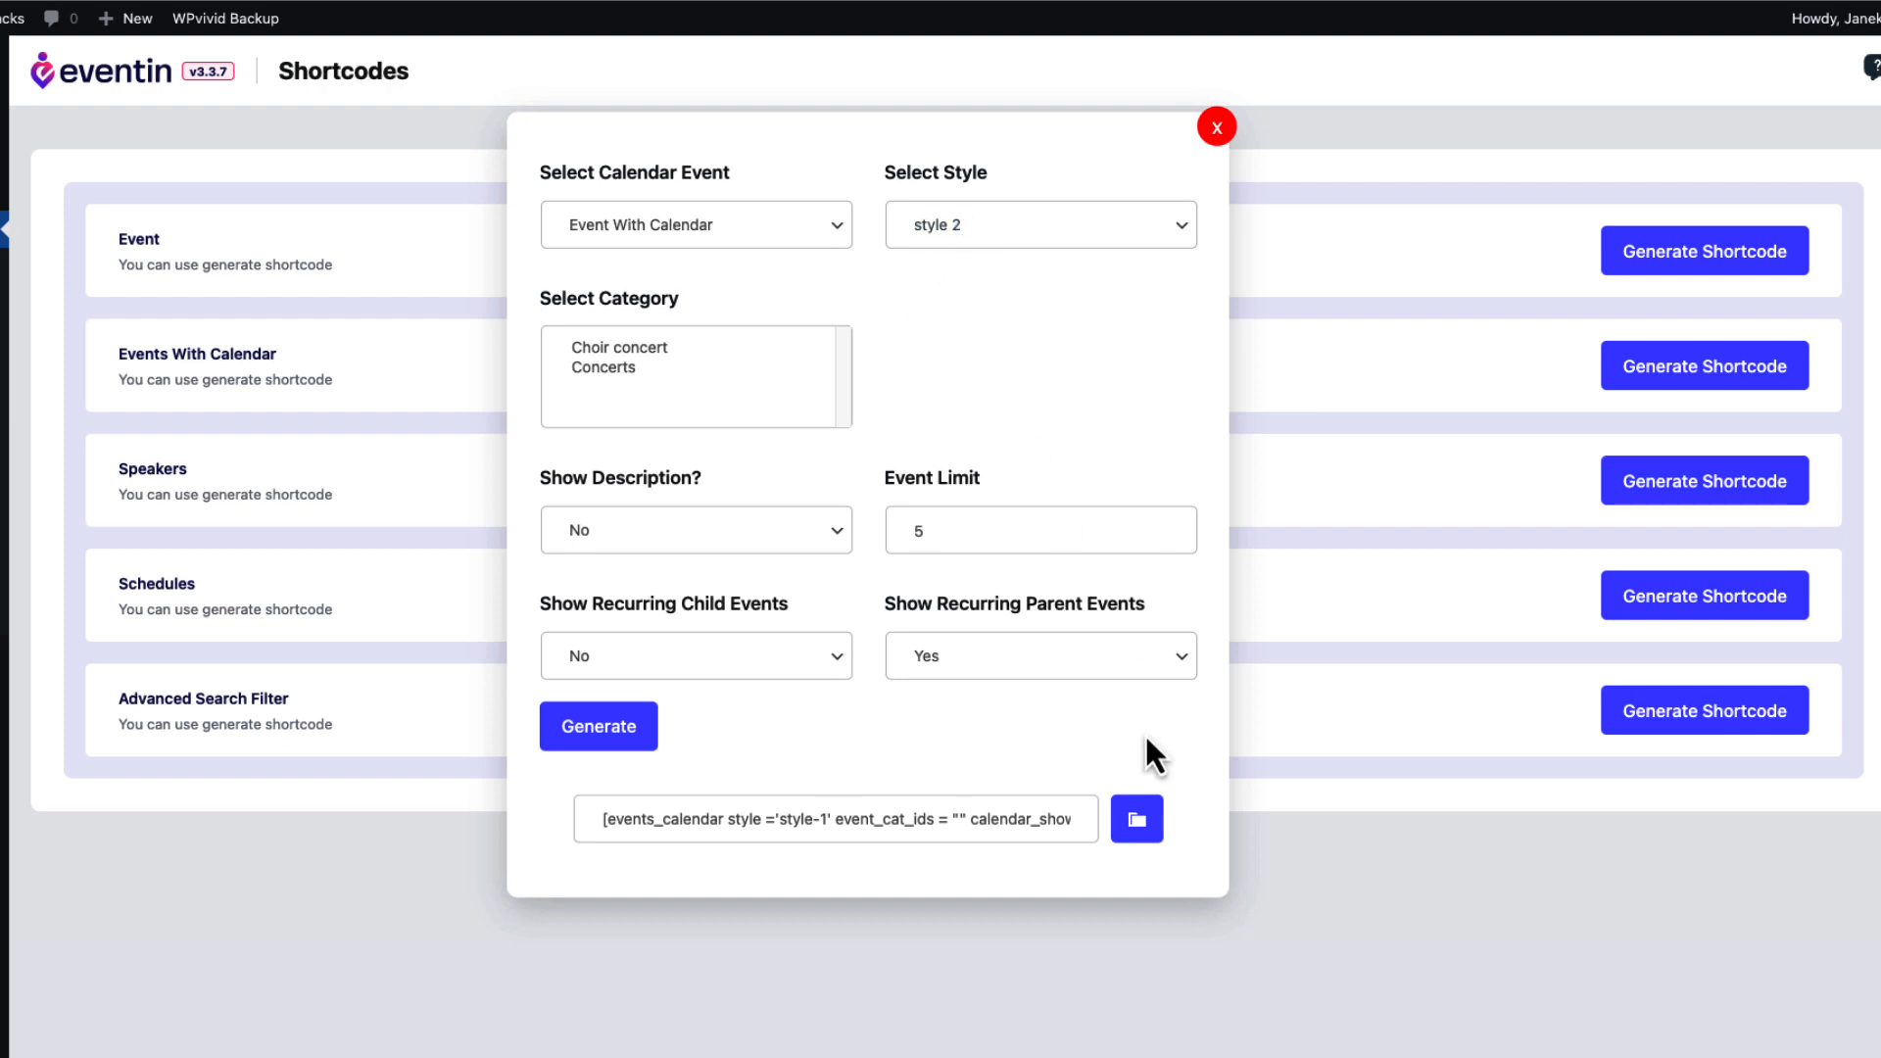
pyautogui.click(1134, 828)
pyautogui.click(615, 740)
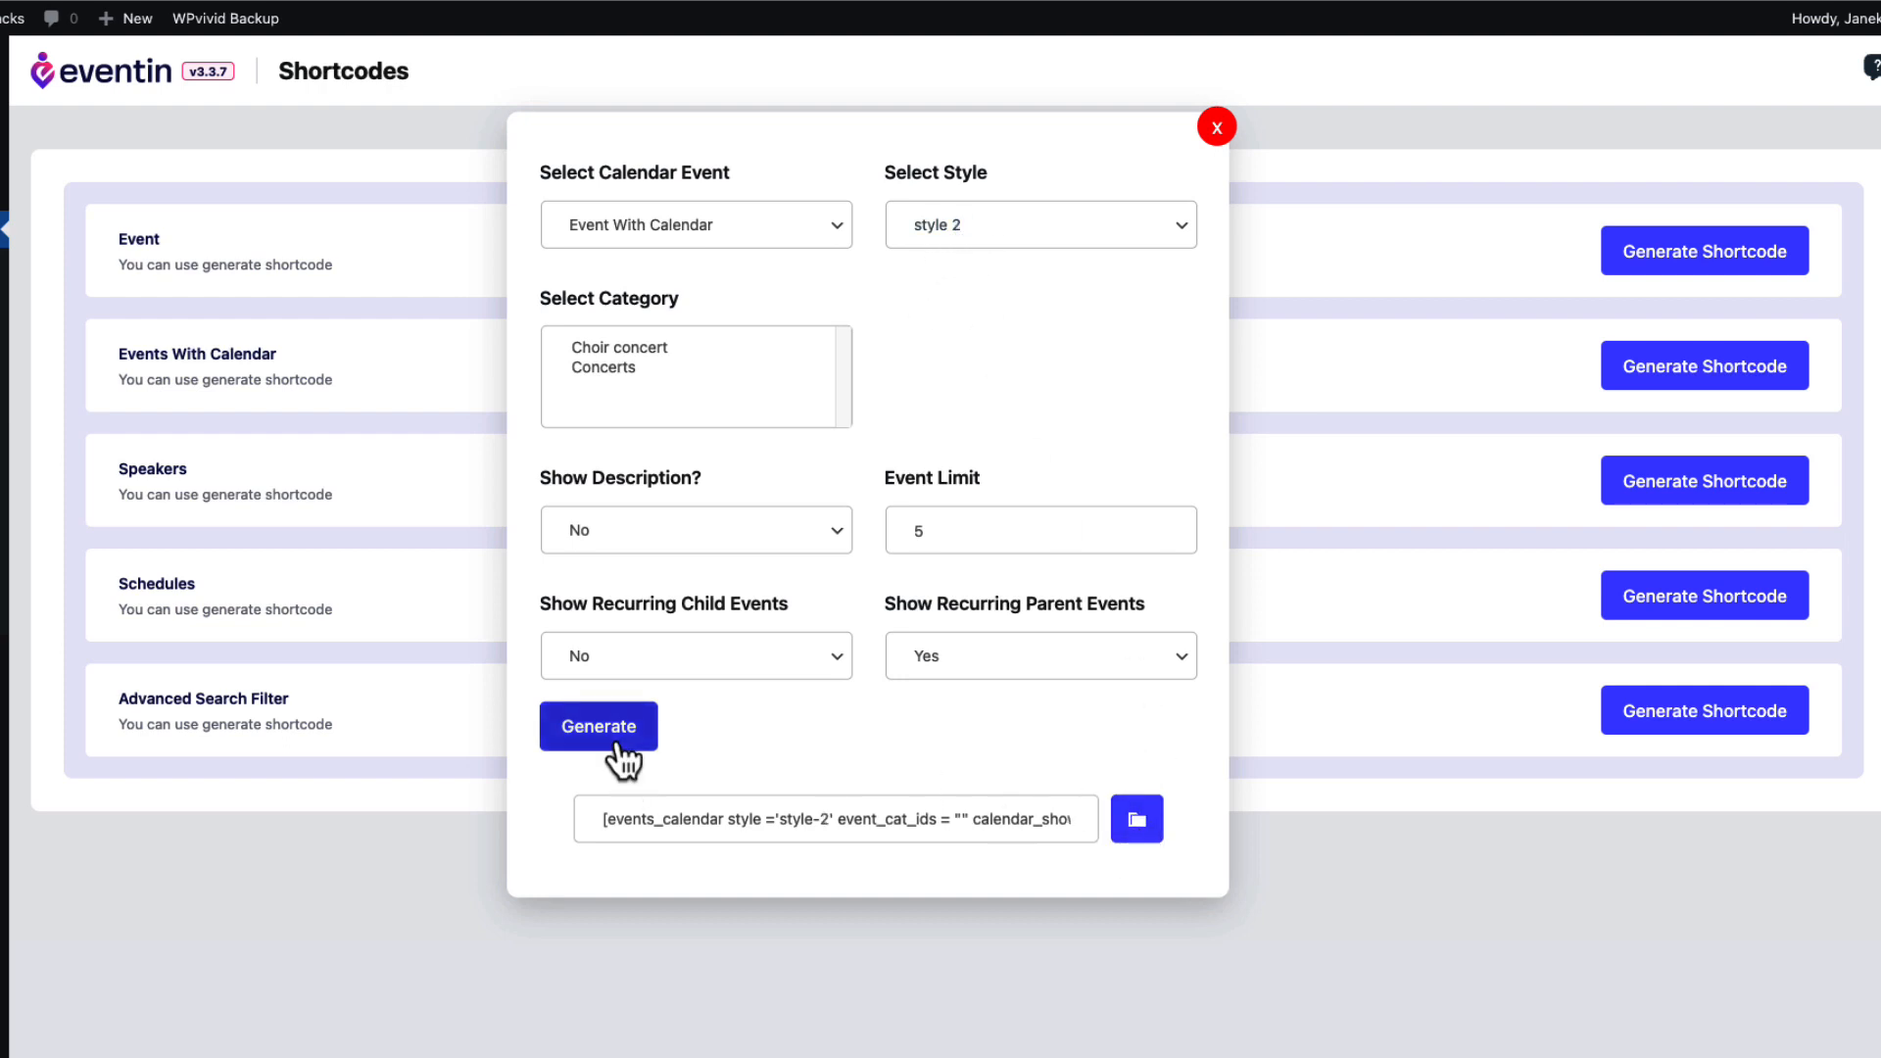
pyautogui.click(648, 649)
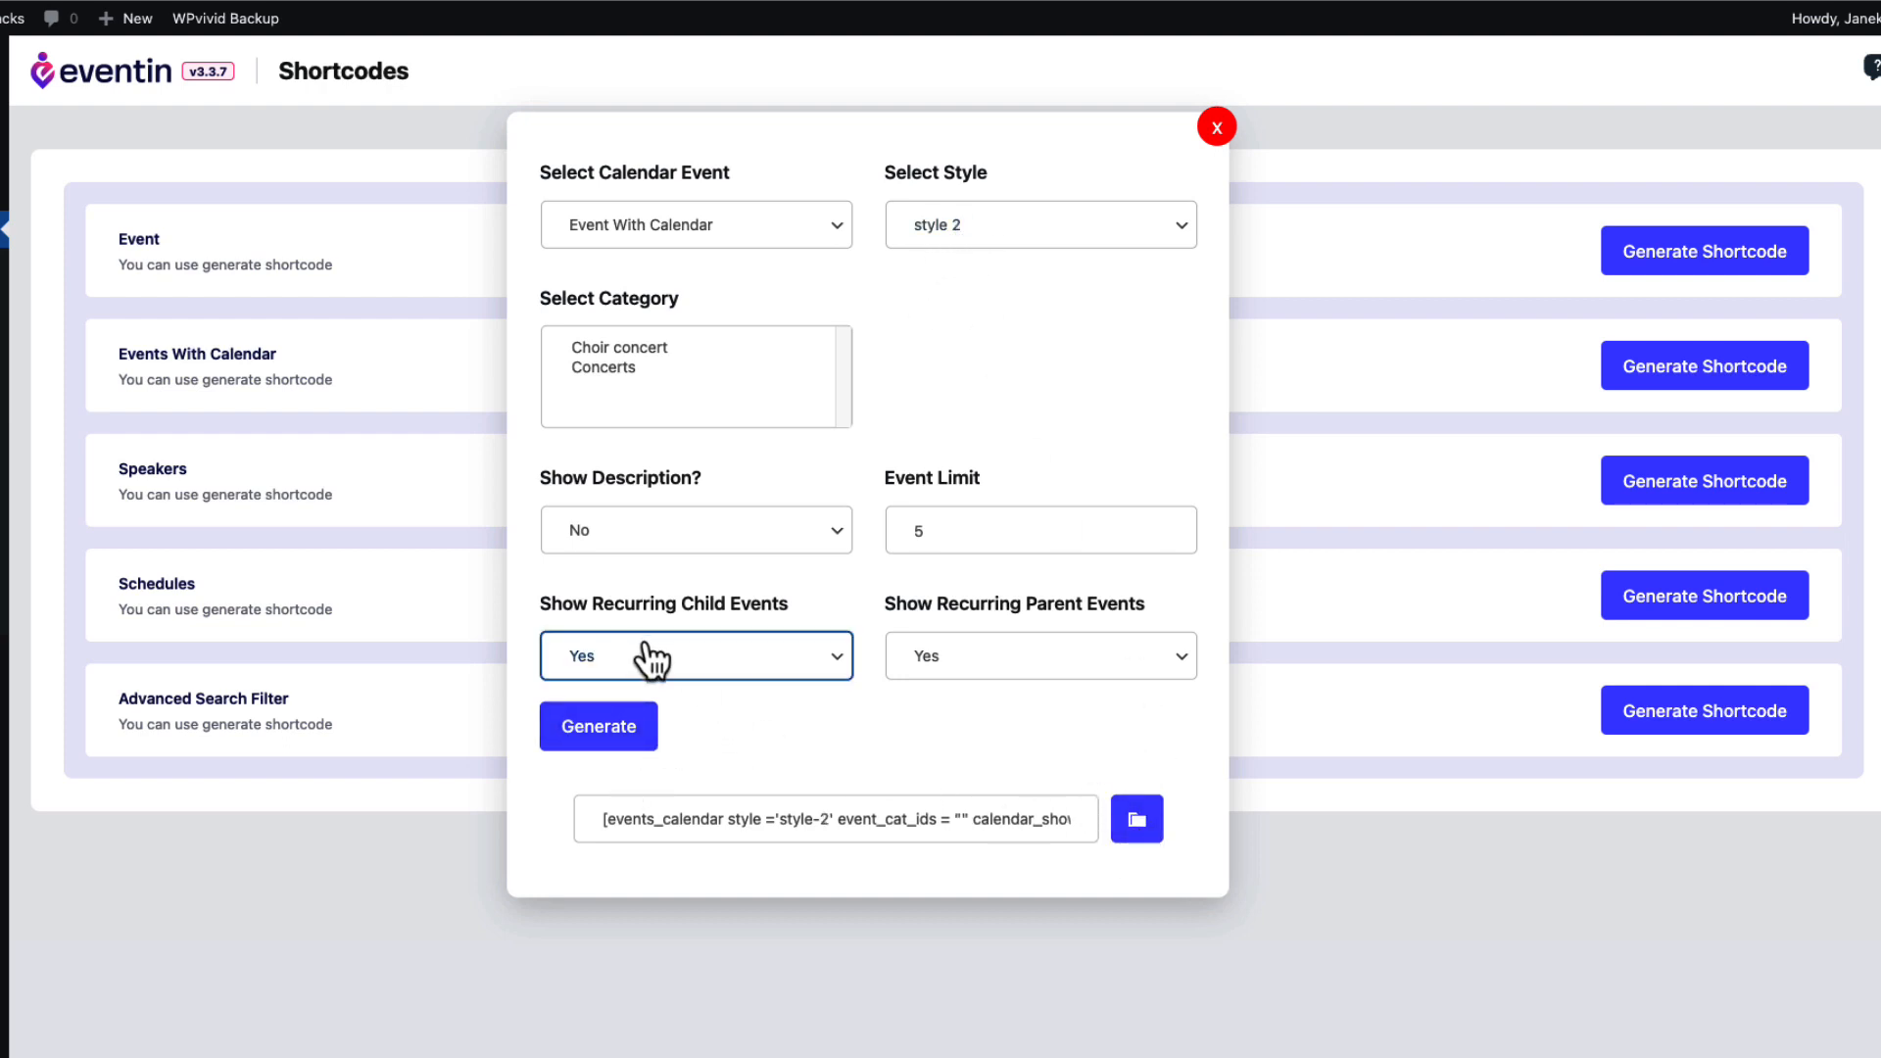
pyautogui.click(615, 744)
pyautogui.click(601, 725)
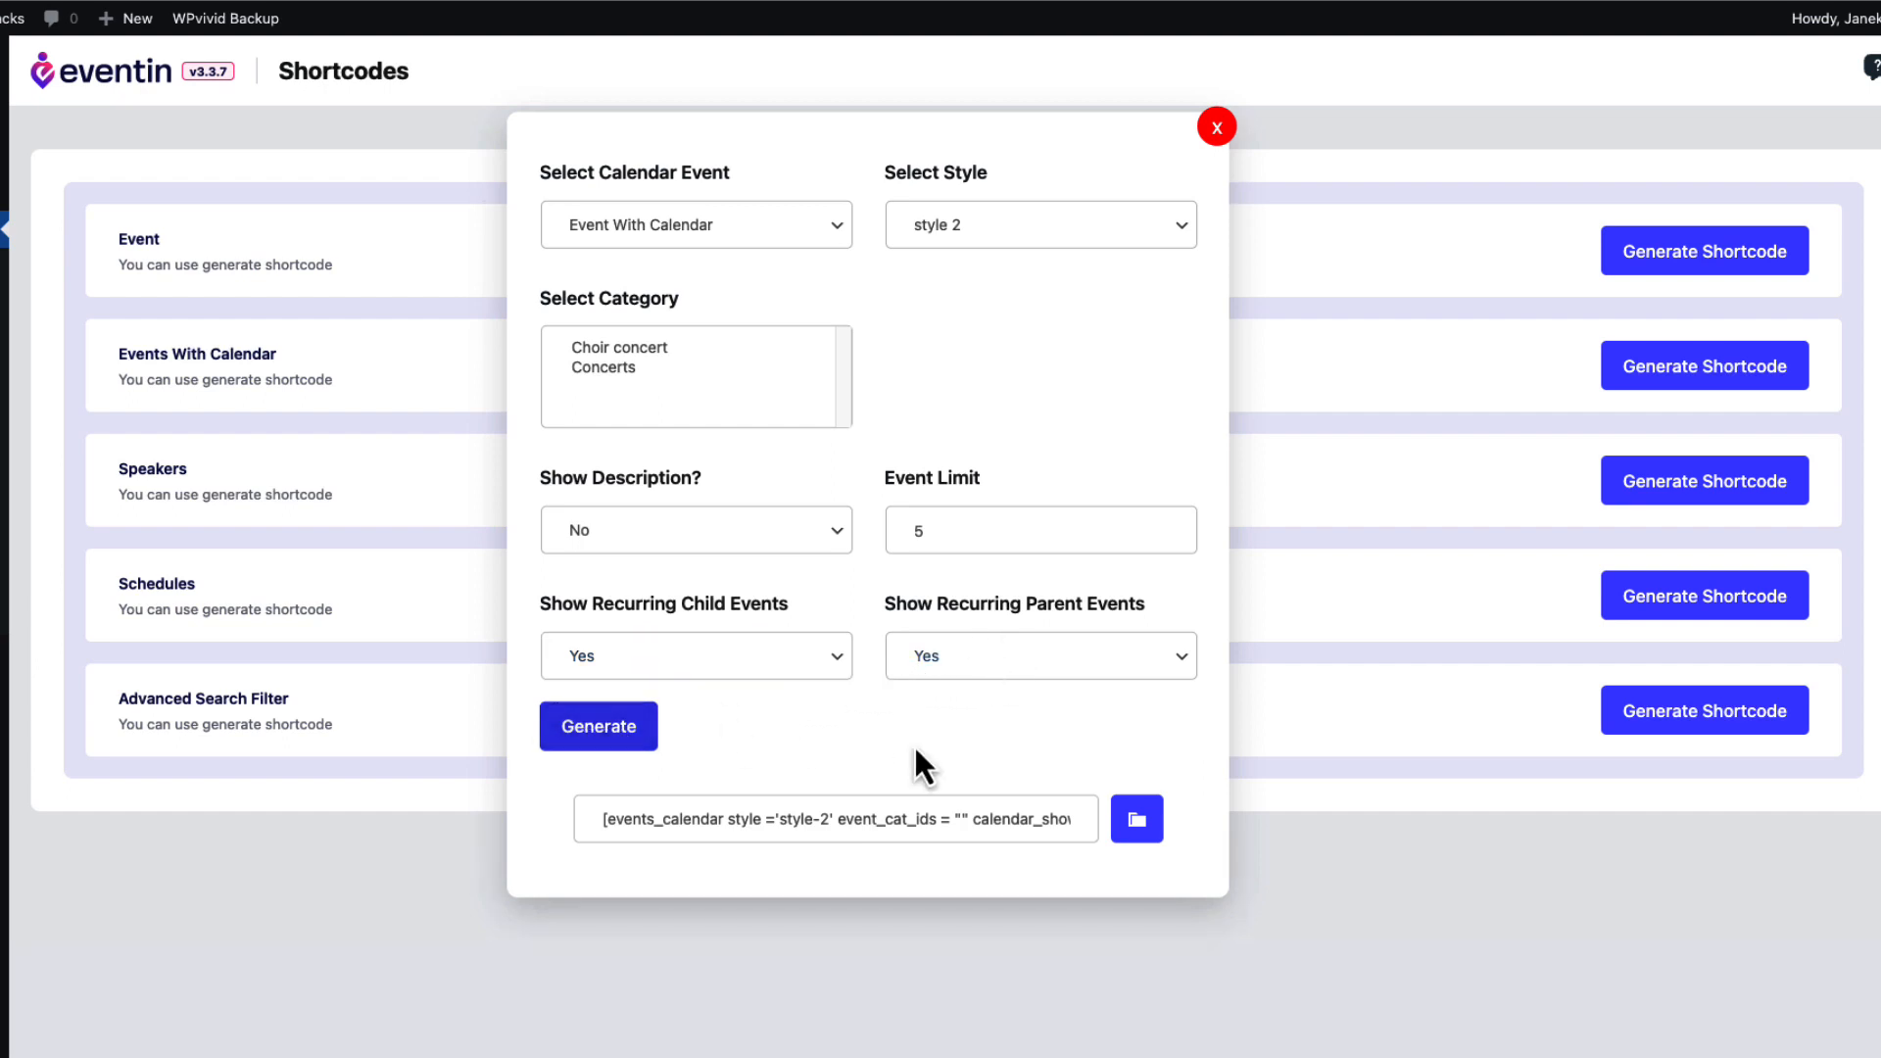
# Paste the updated shortcode into the page's Shortcode block, update it, and close the generator.
pyautogui.click(1137, 819)
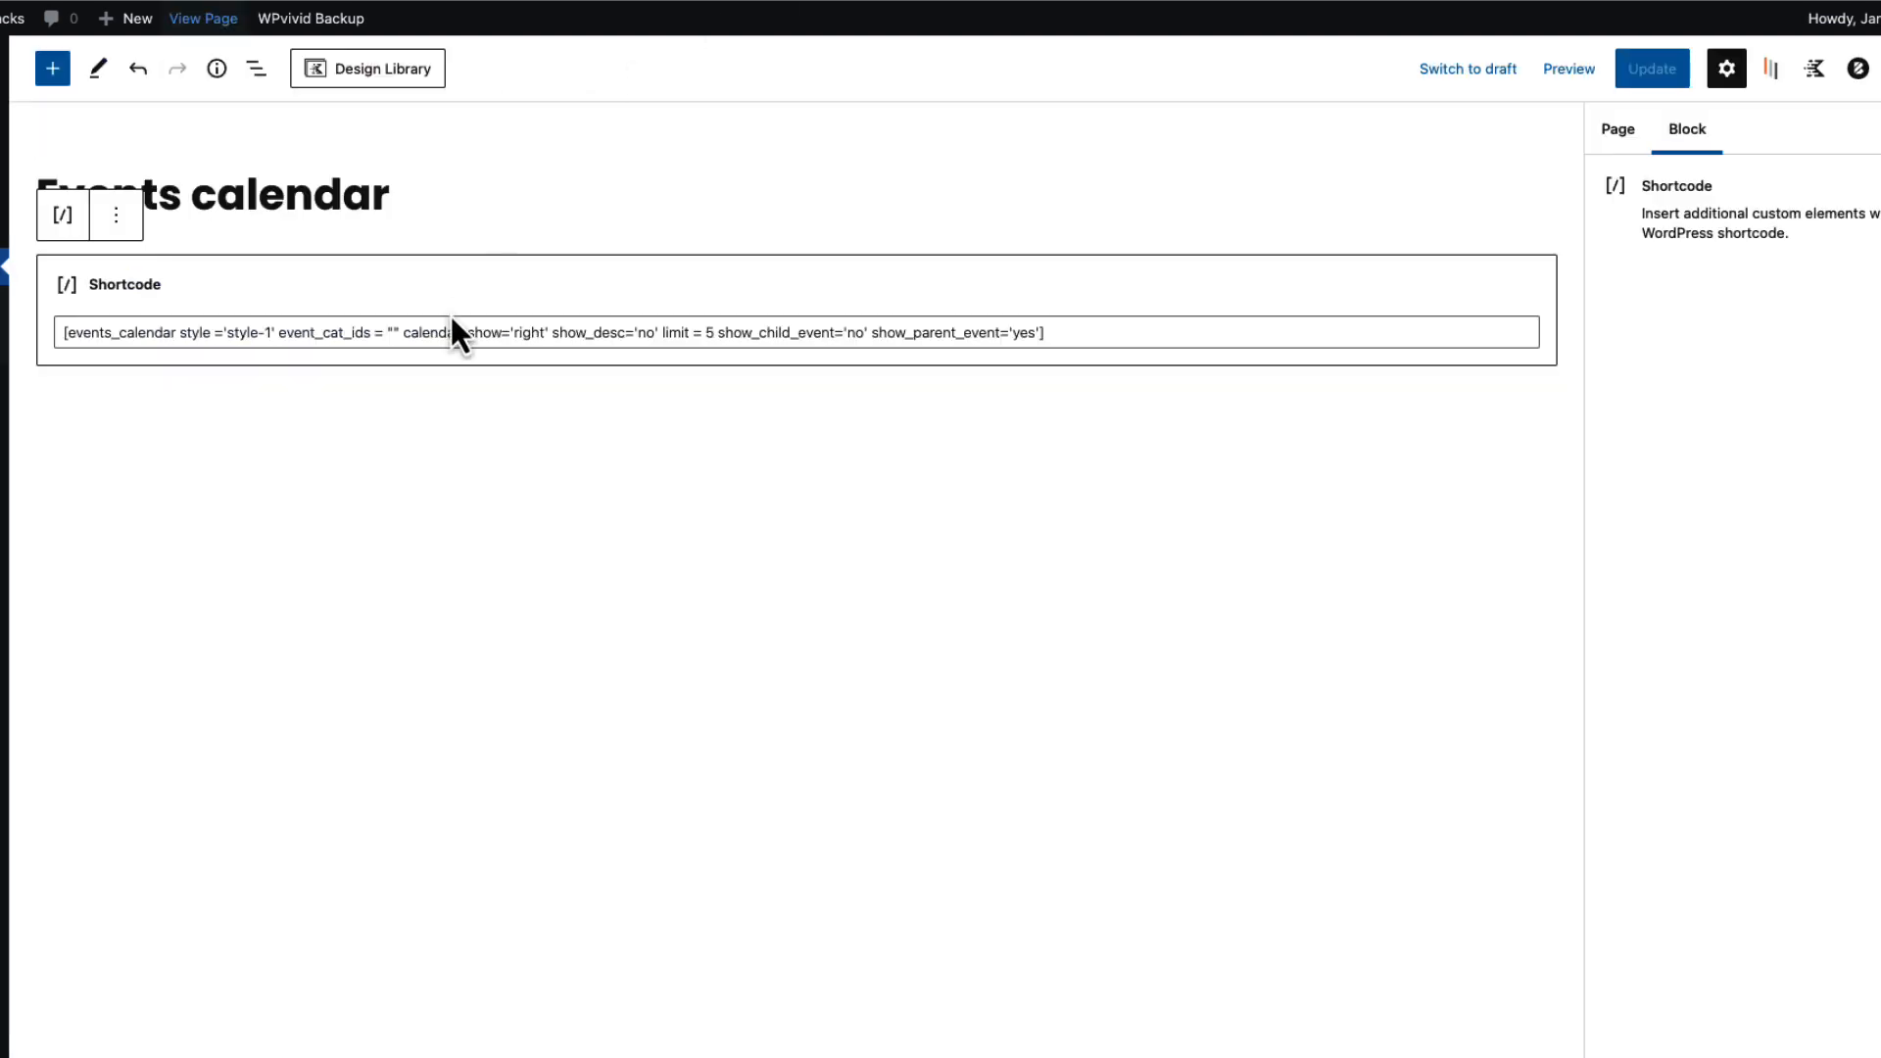
pyautogui.click(448, 333)
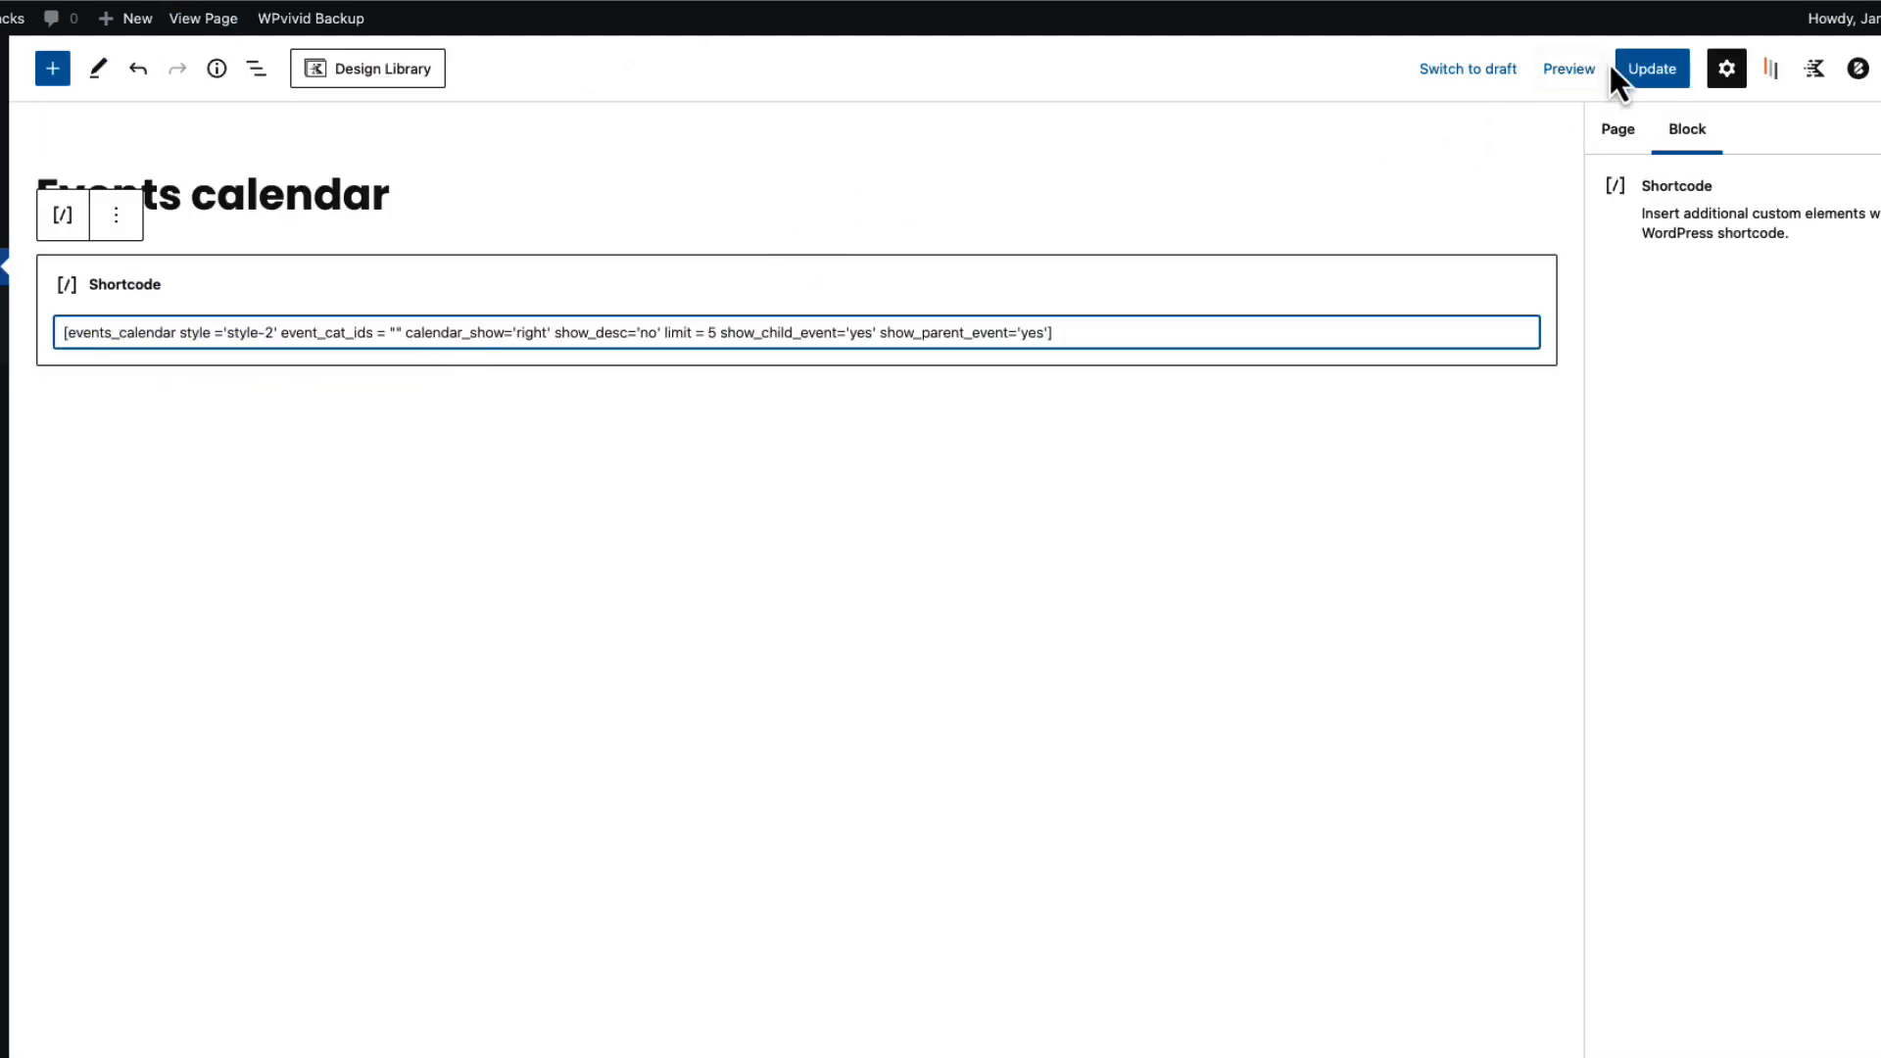
pyautogui.click(1619, 69)
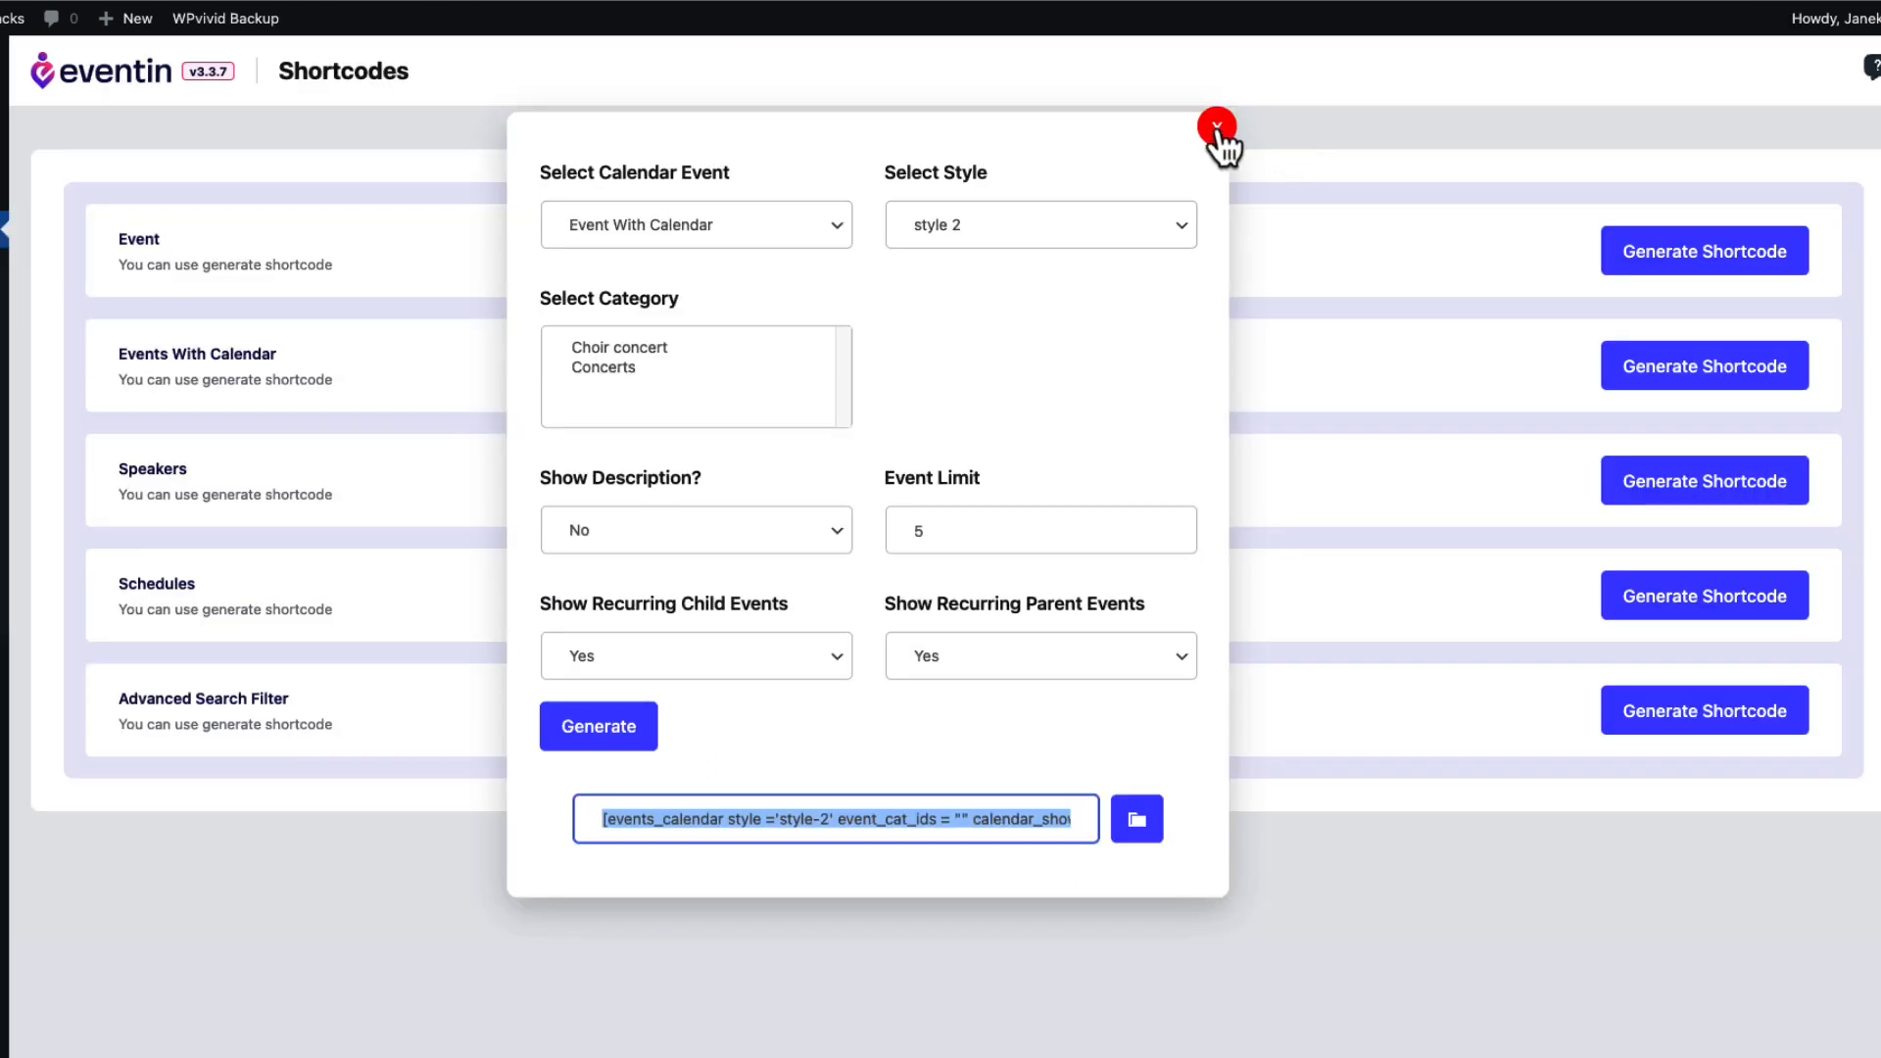
pyautogui.click(1215, 126)
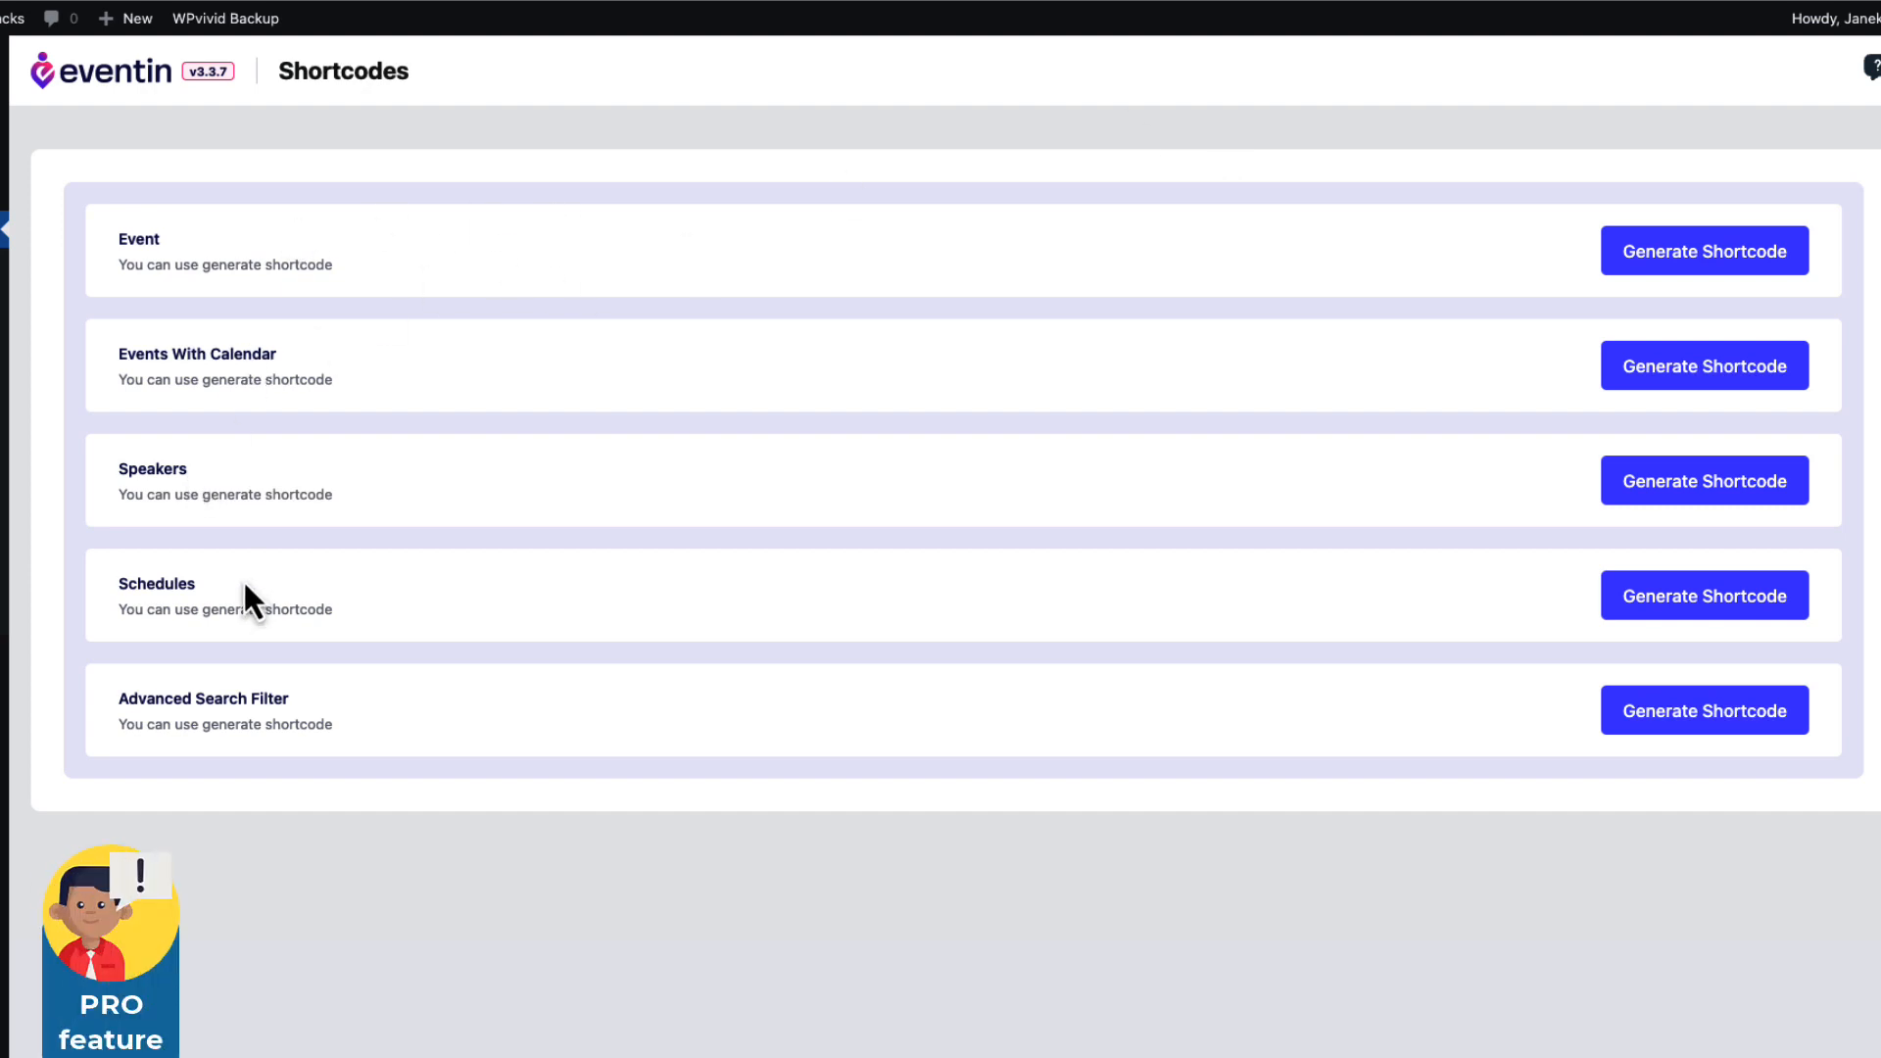
# Generate and copy an Advanced Search Filter shortcode using the Advanced Search template.
pyautogui.click(1724, 720)
pyautogui.click(733, 185)
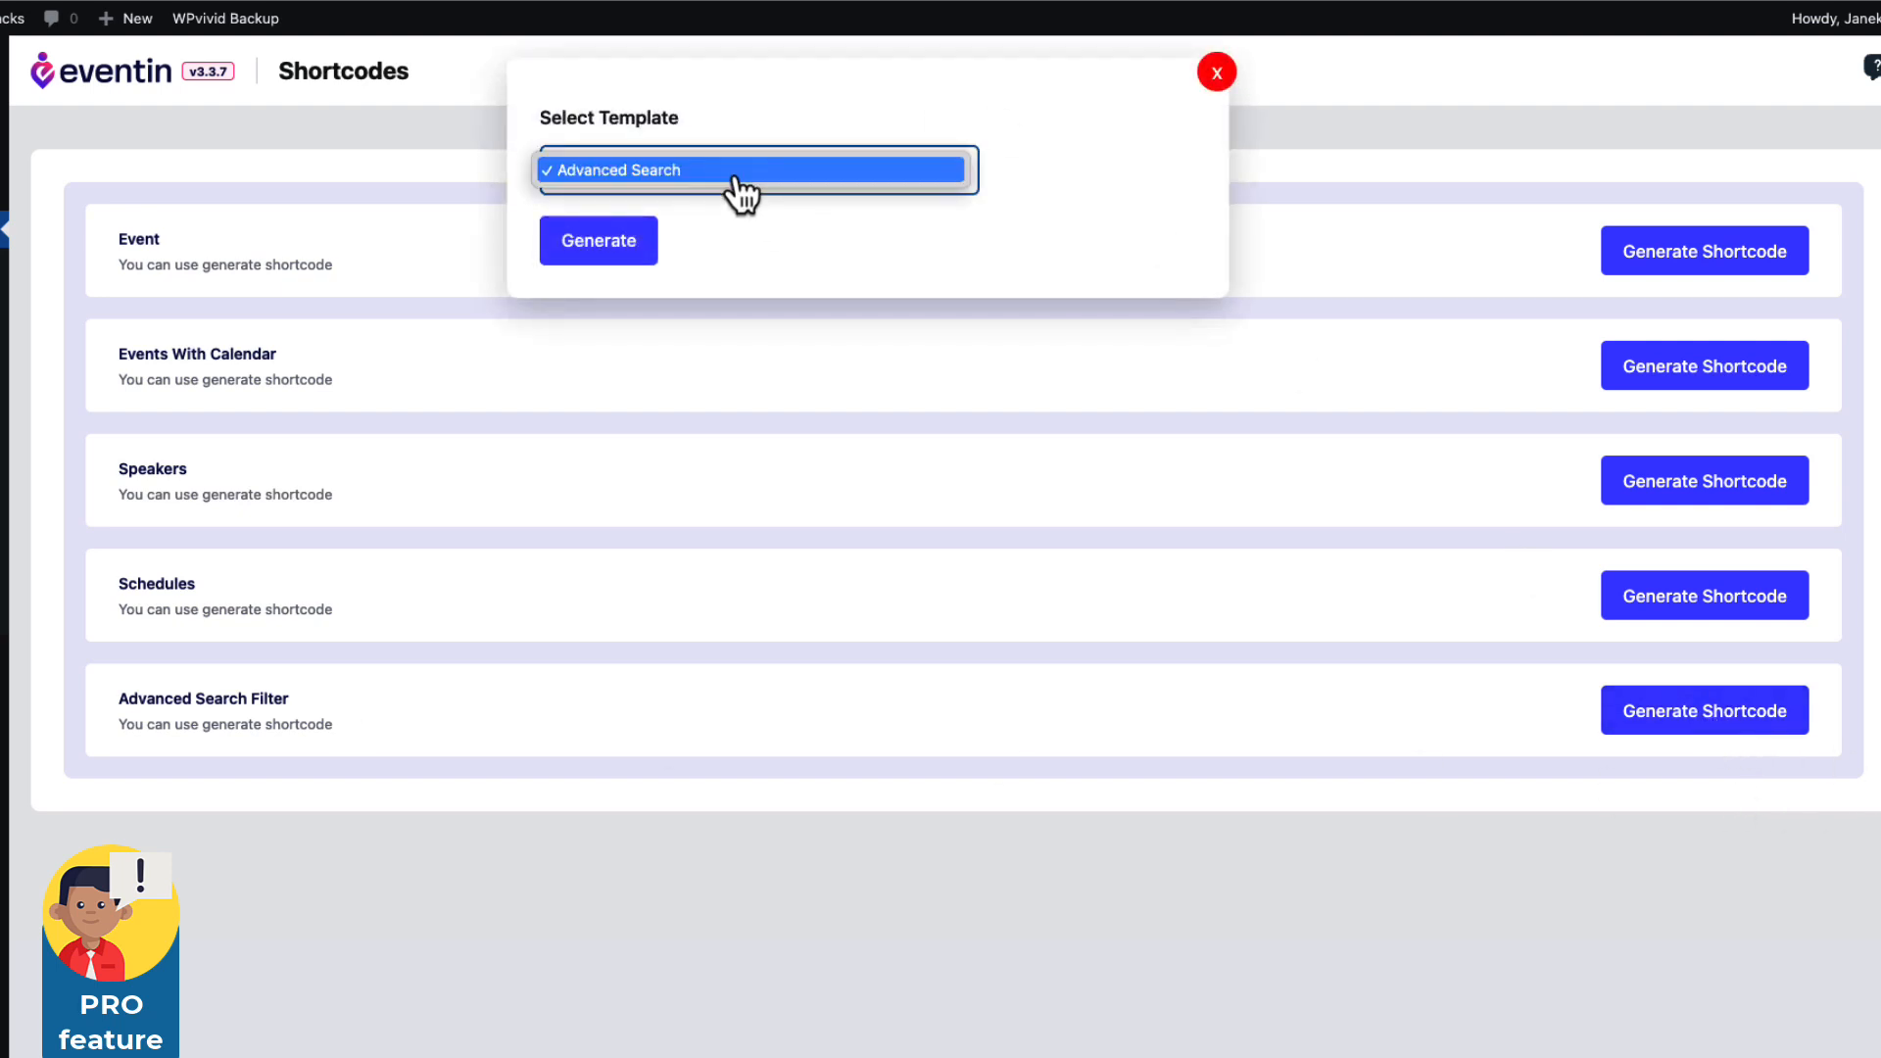
pyautogui.click(731, 178)
pyautogui.click(599, 250)
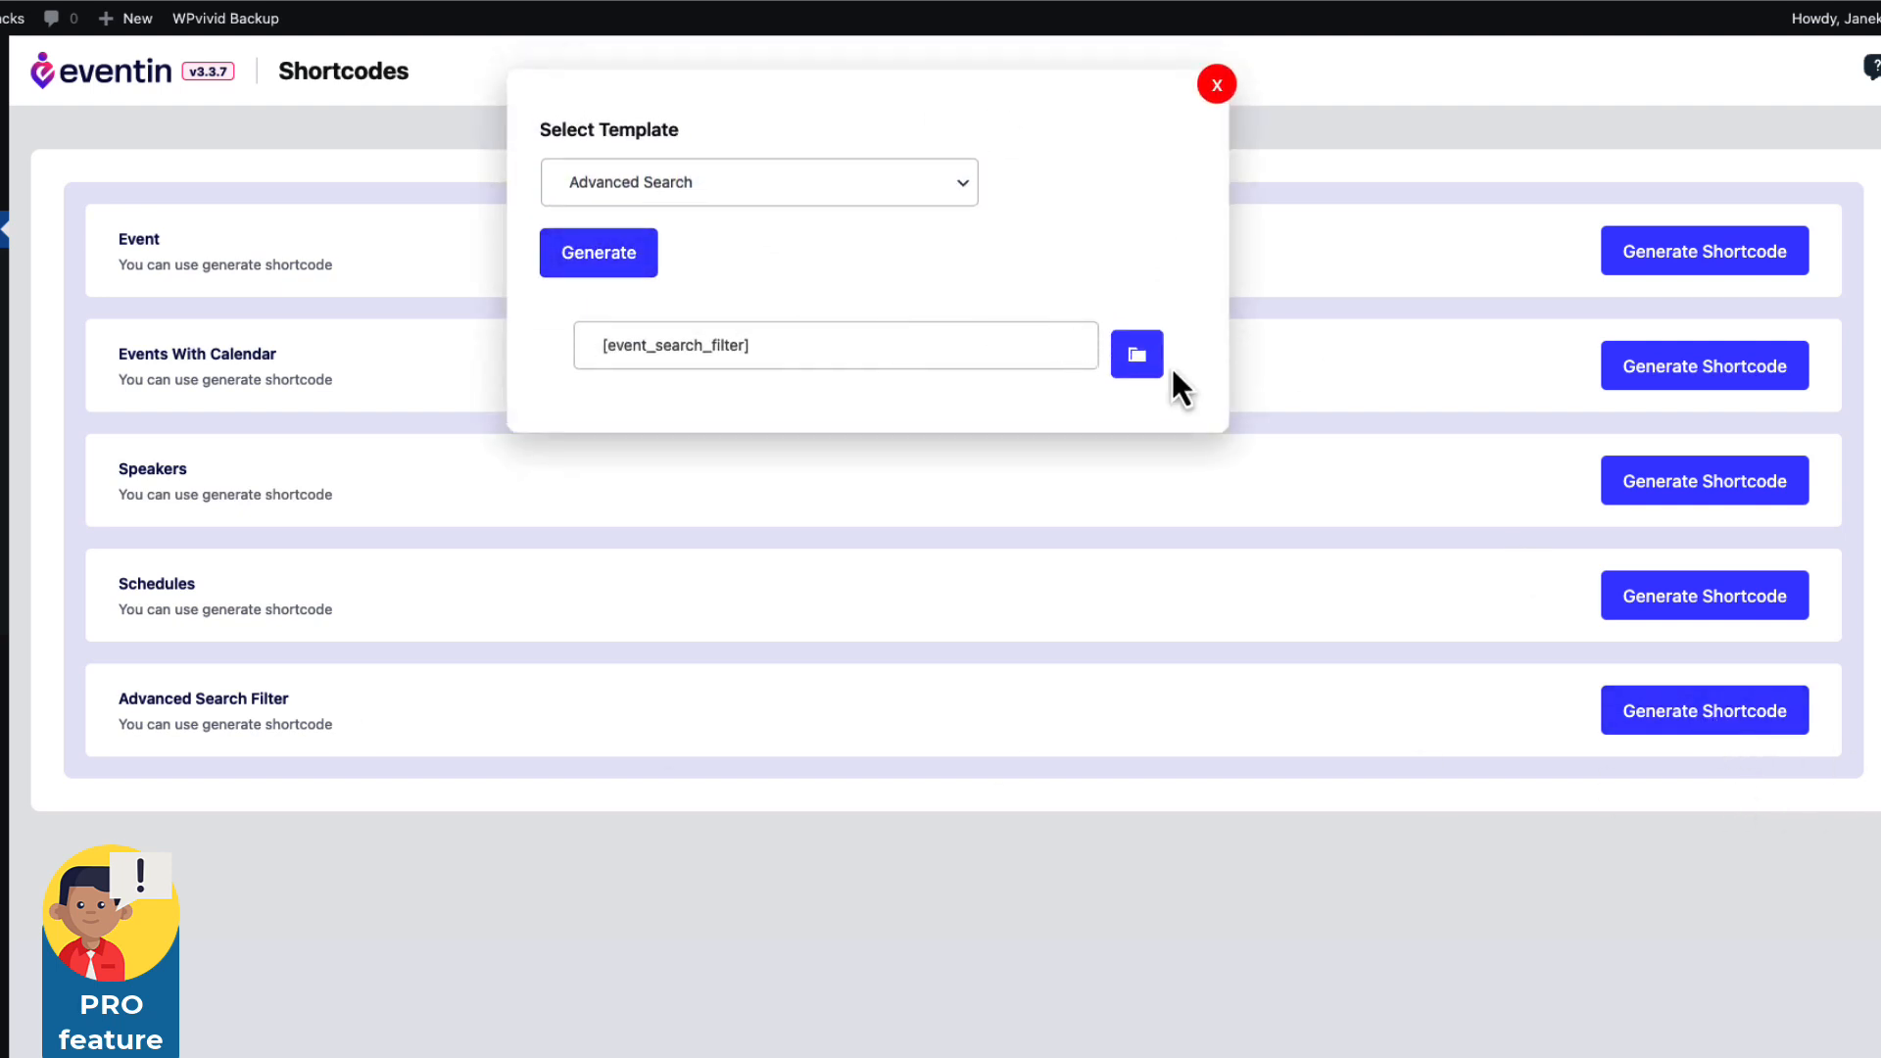
pyautogui.click(1139, 358)
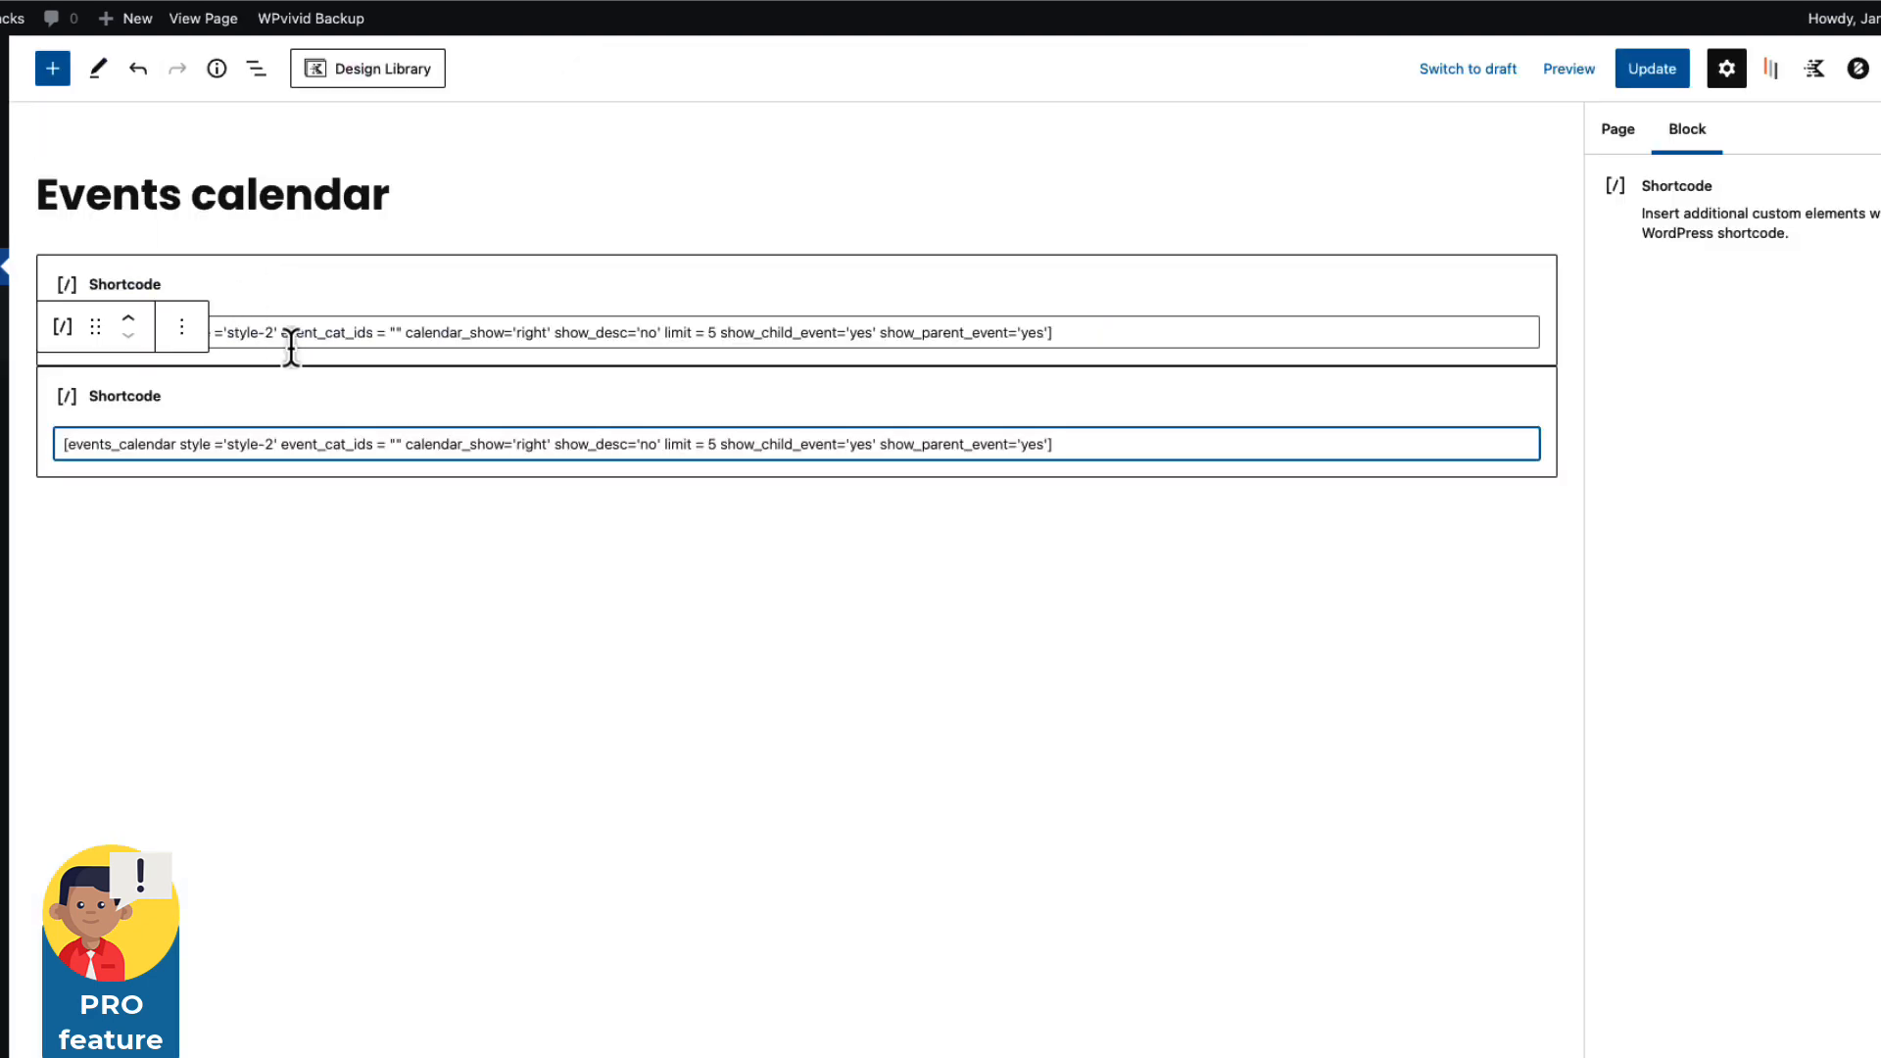
# Replace the first block's shortcode with the search filter, update the page, and check it live.
pyautogui.tripleClick(332, 331)
pyautogui.hotkey('ctrl', 'v')
pyautogui.click(1665, 71)
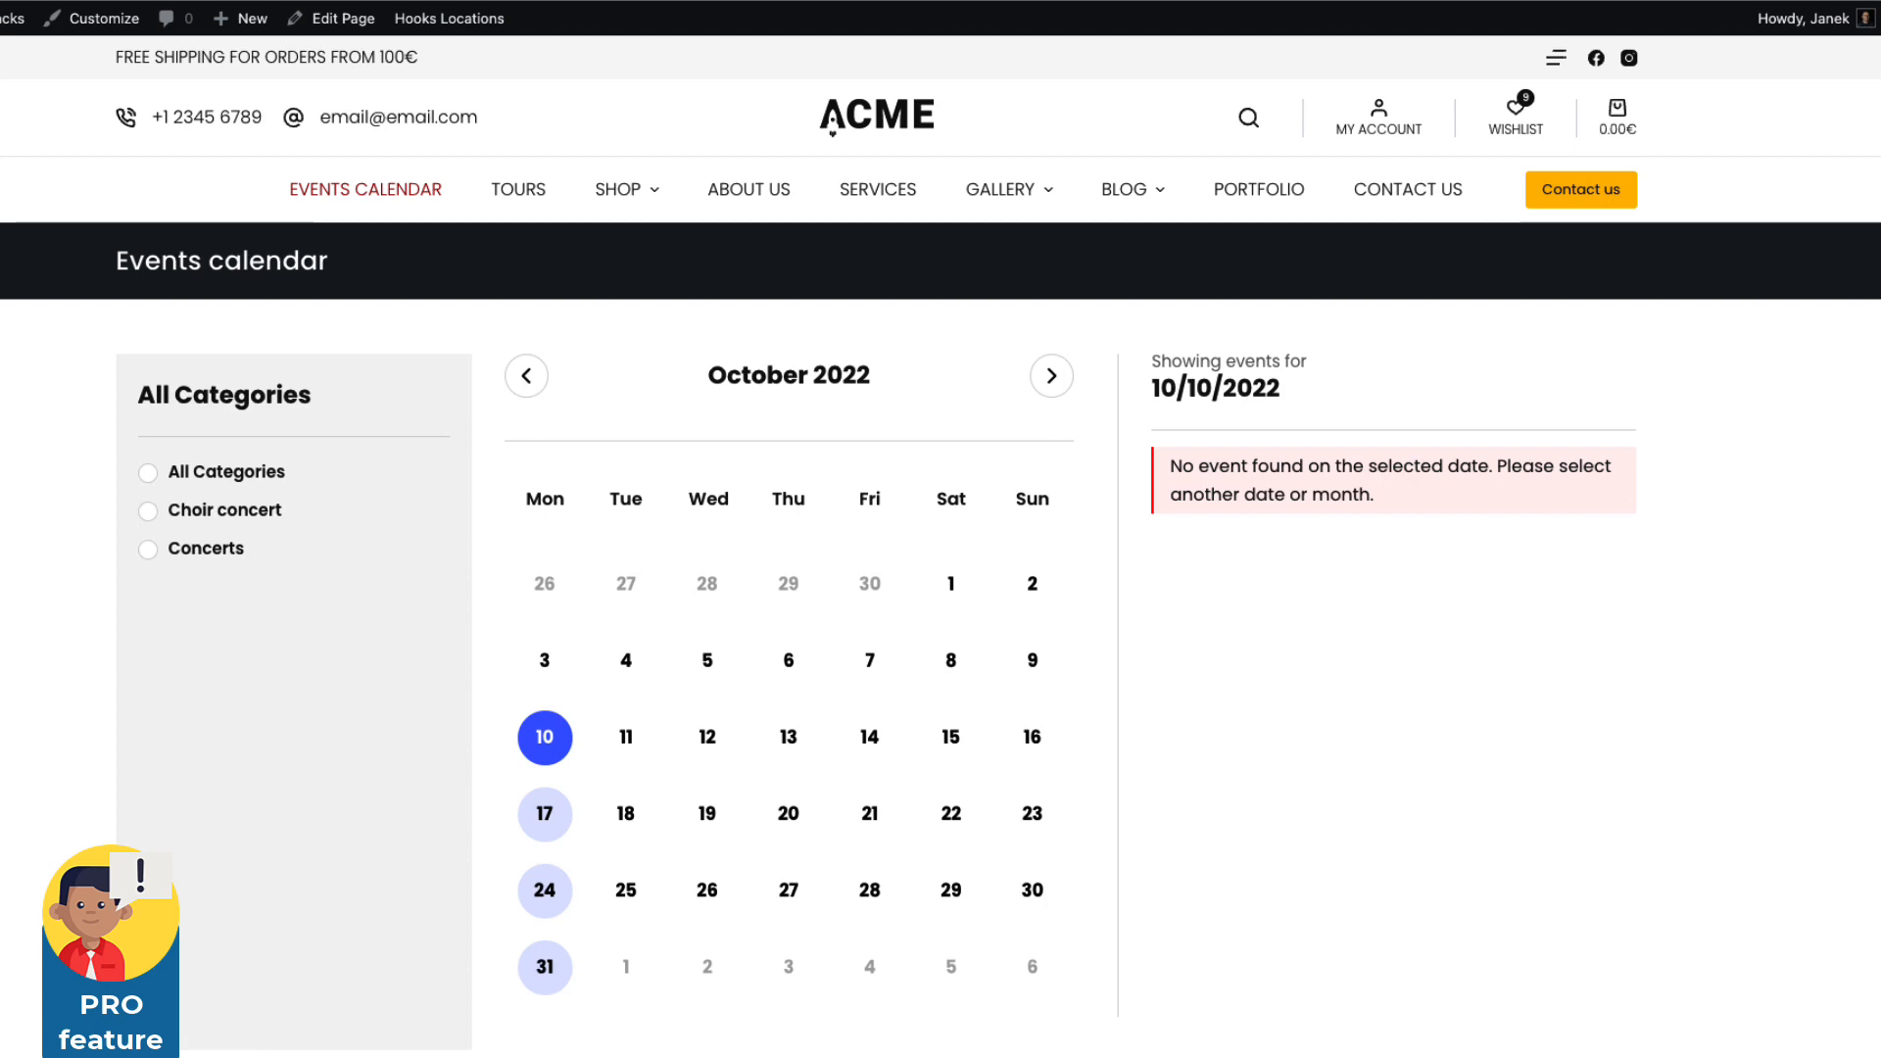
pyautogui.press('super+r')
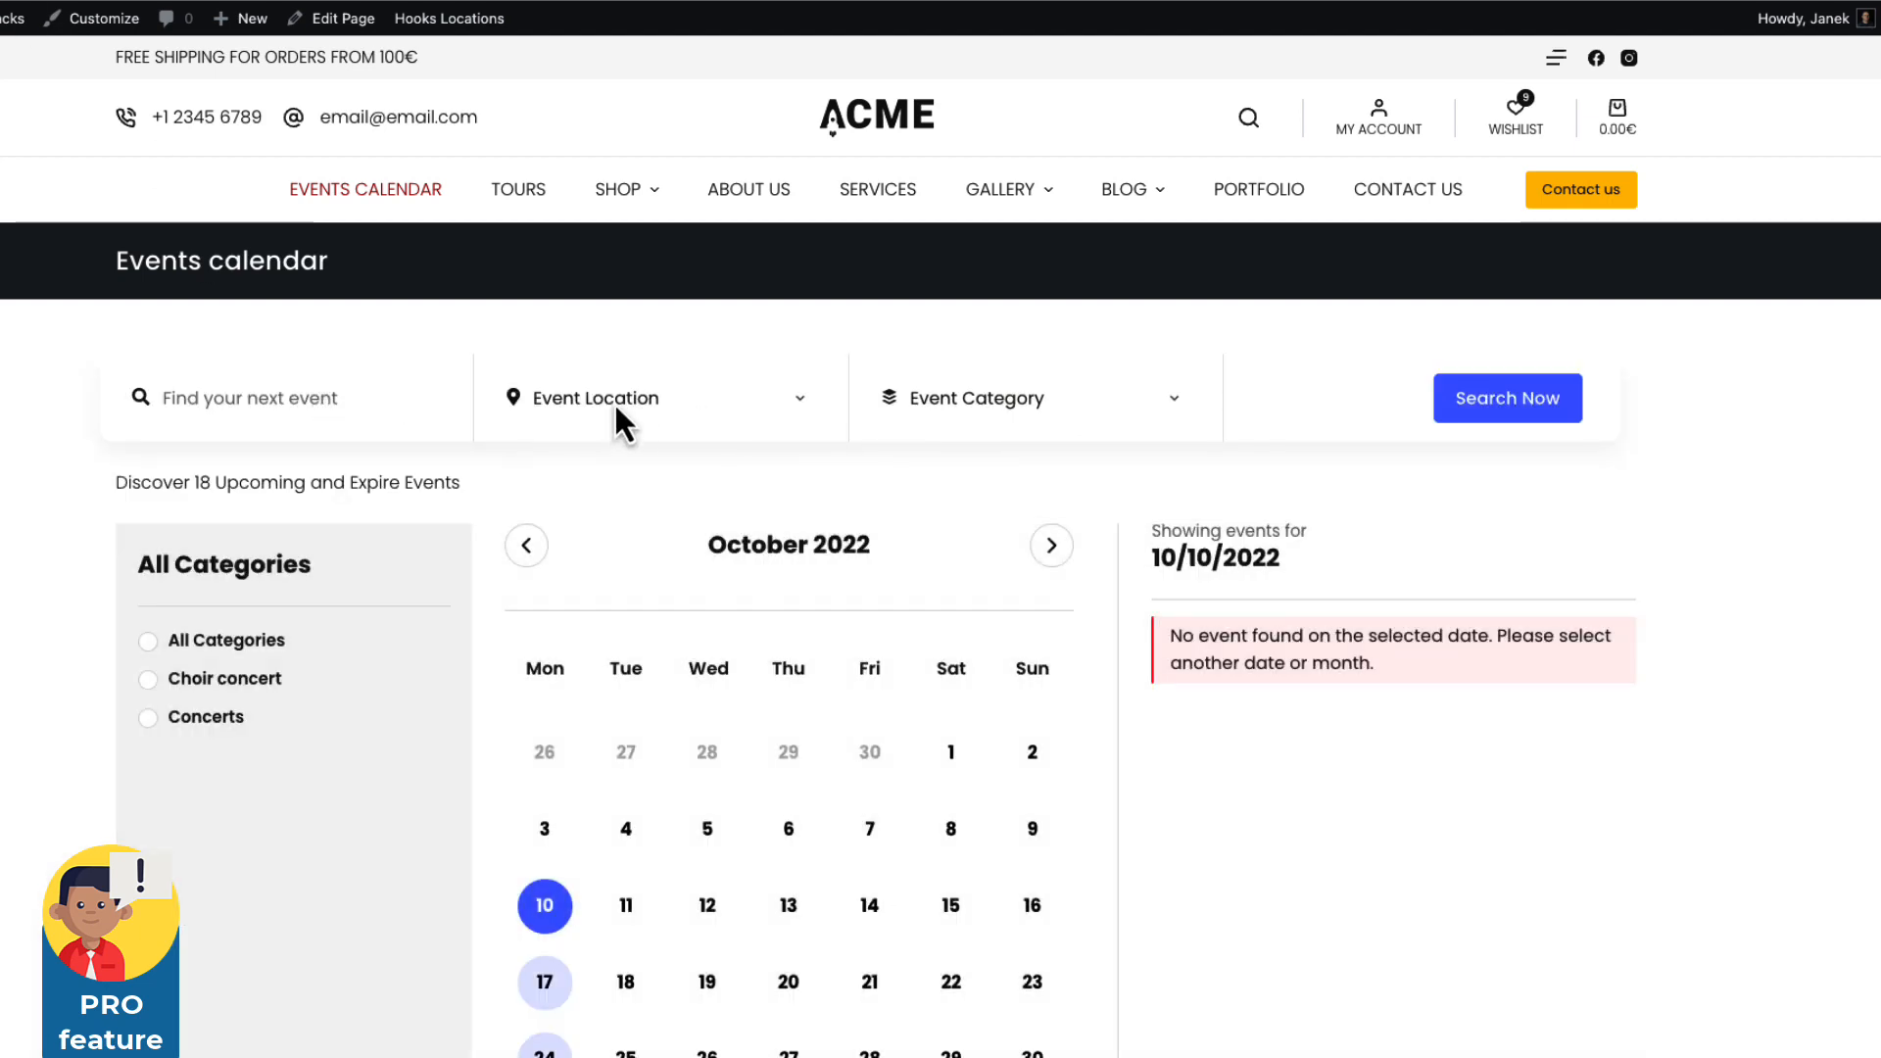
pyautogui.click(614, 401)
pyautogui.click(703, 331)
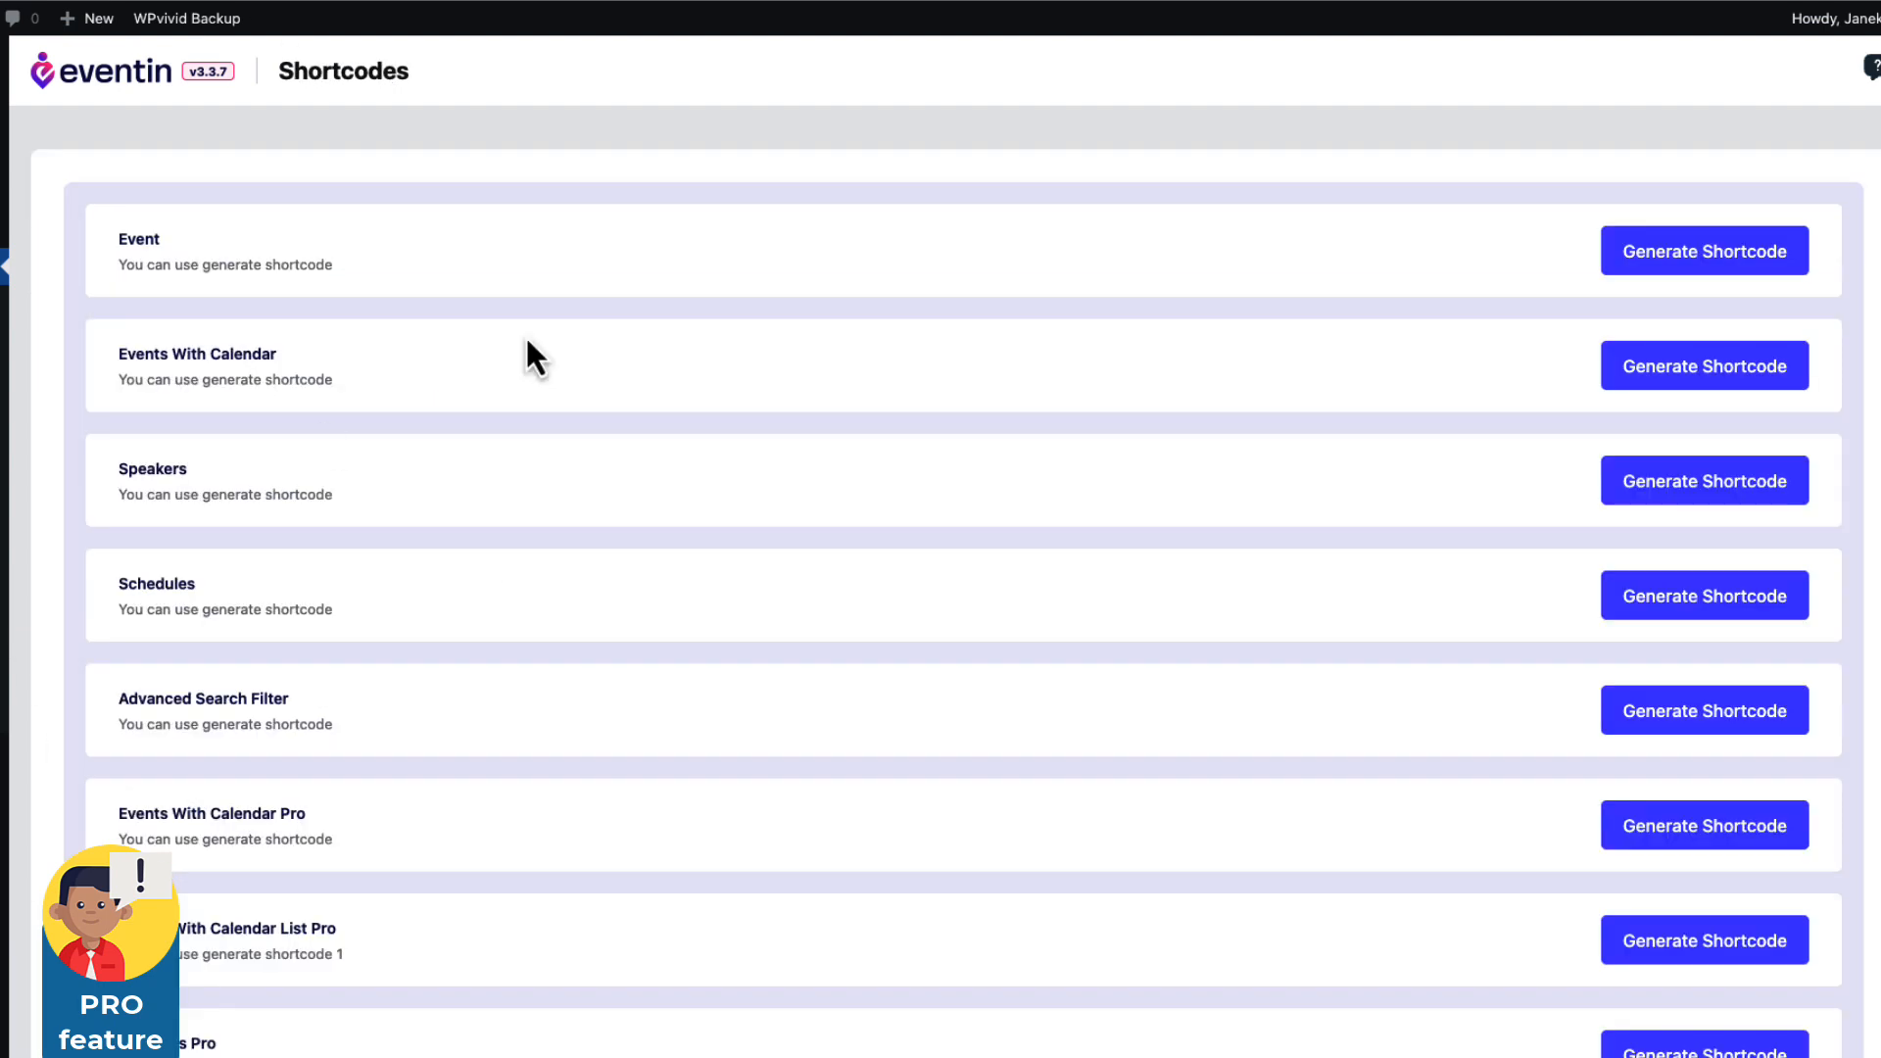
pyautogui.scroll(-5, 828, 390)
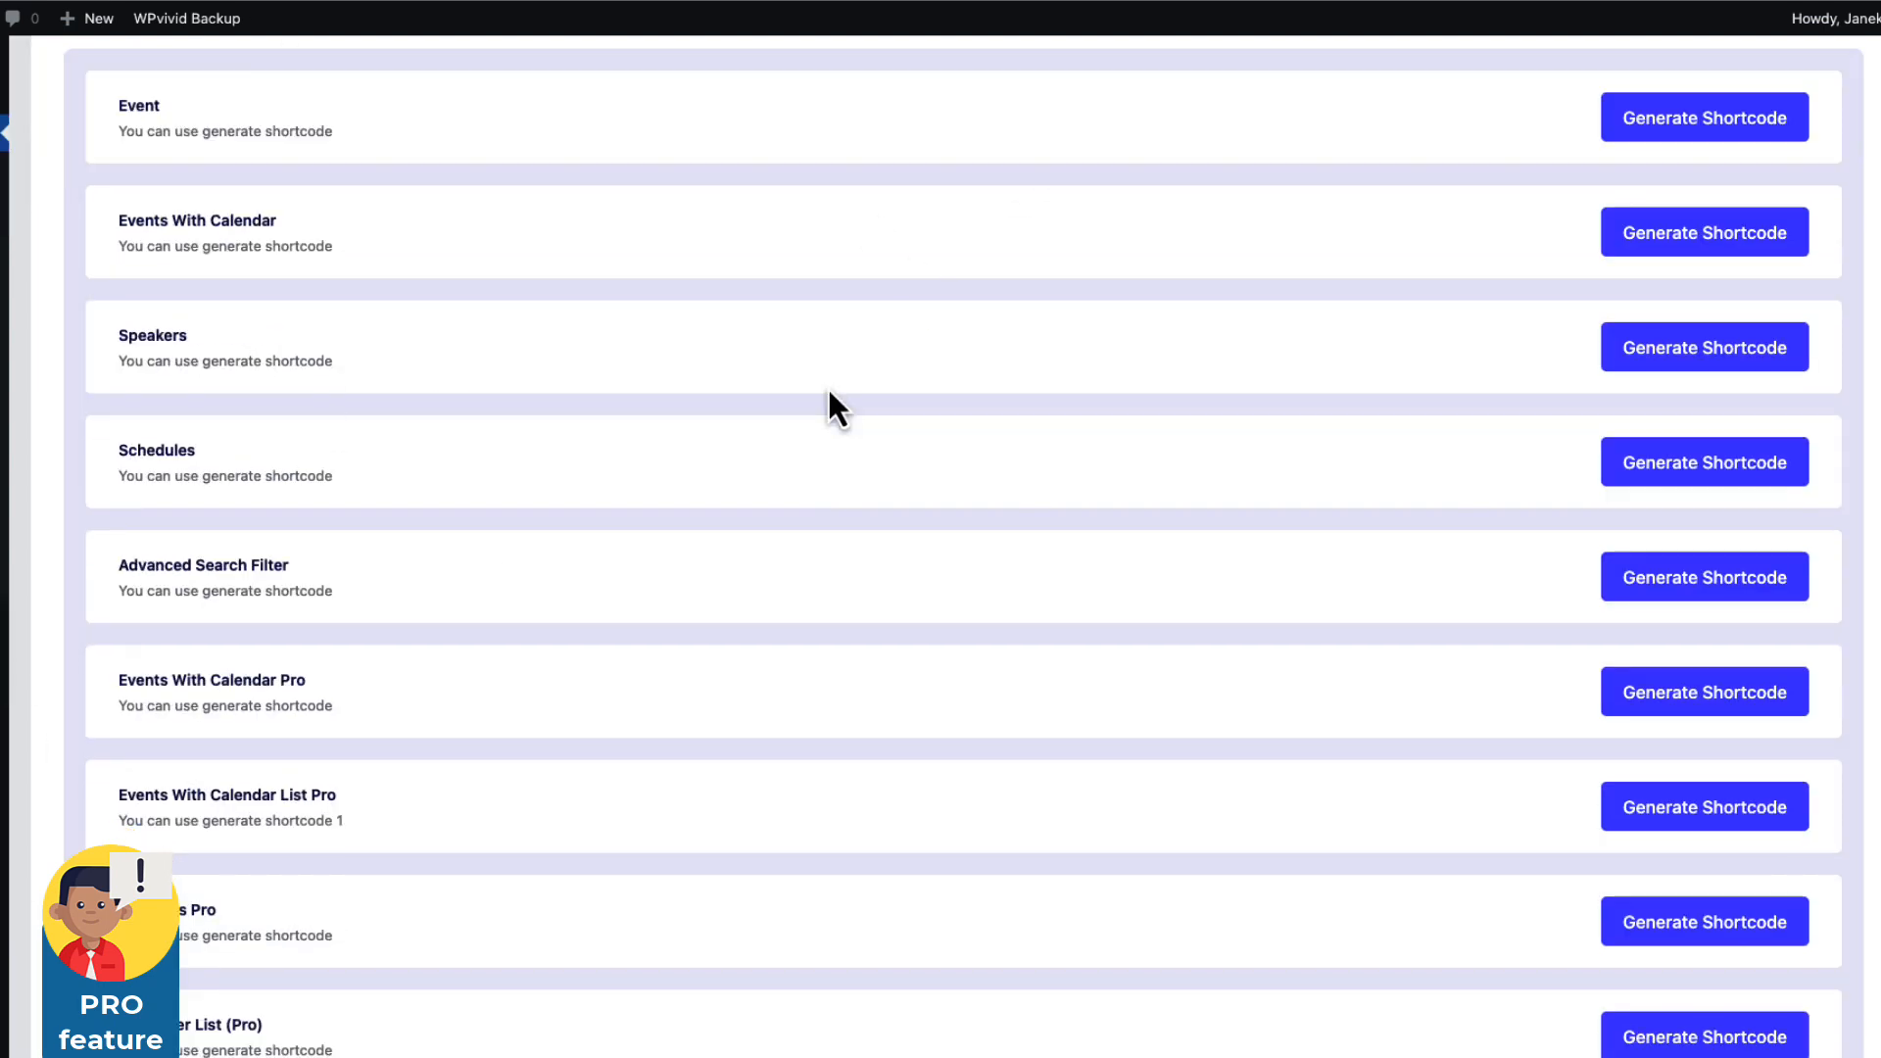
pyautogui.scroll(-1, 828, 392)
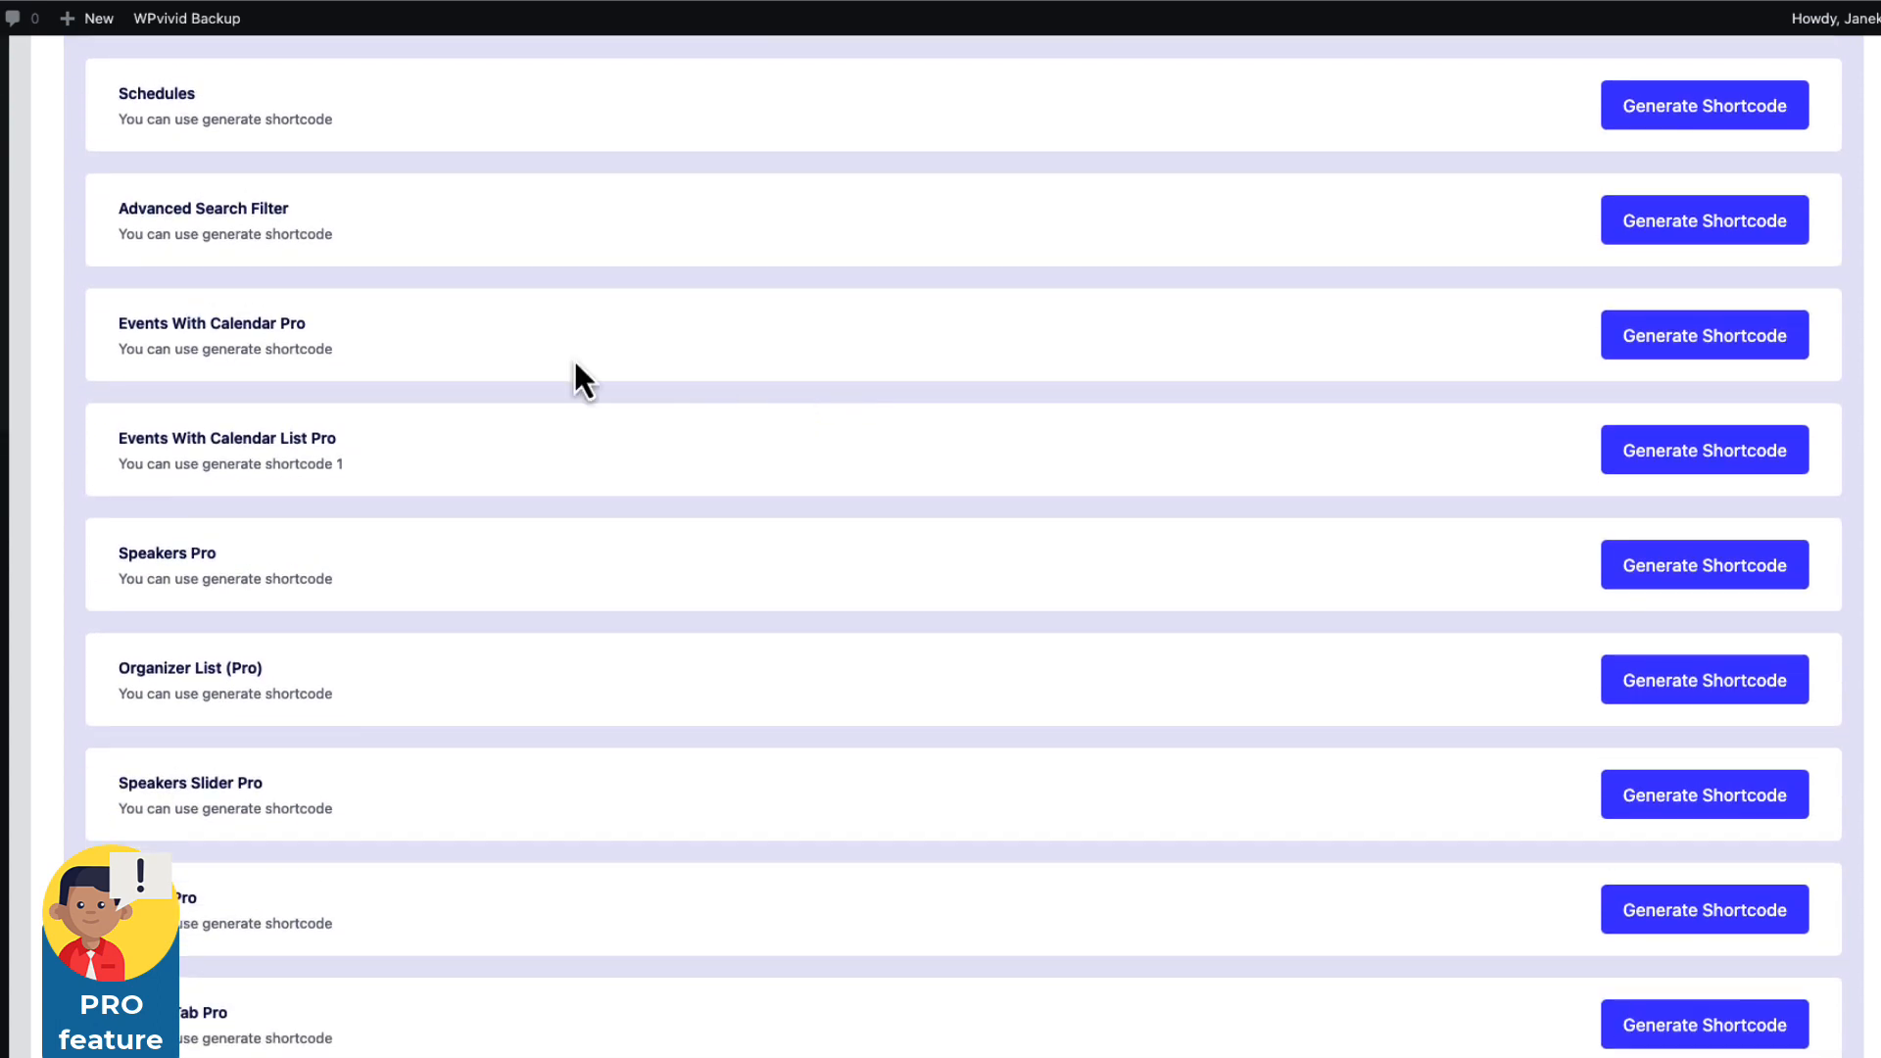
pyautogui.doubleClick(288, 329)
pyautogui.click(318, 345)
pyautogui.scroll(1, 321, 348)
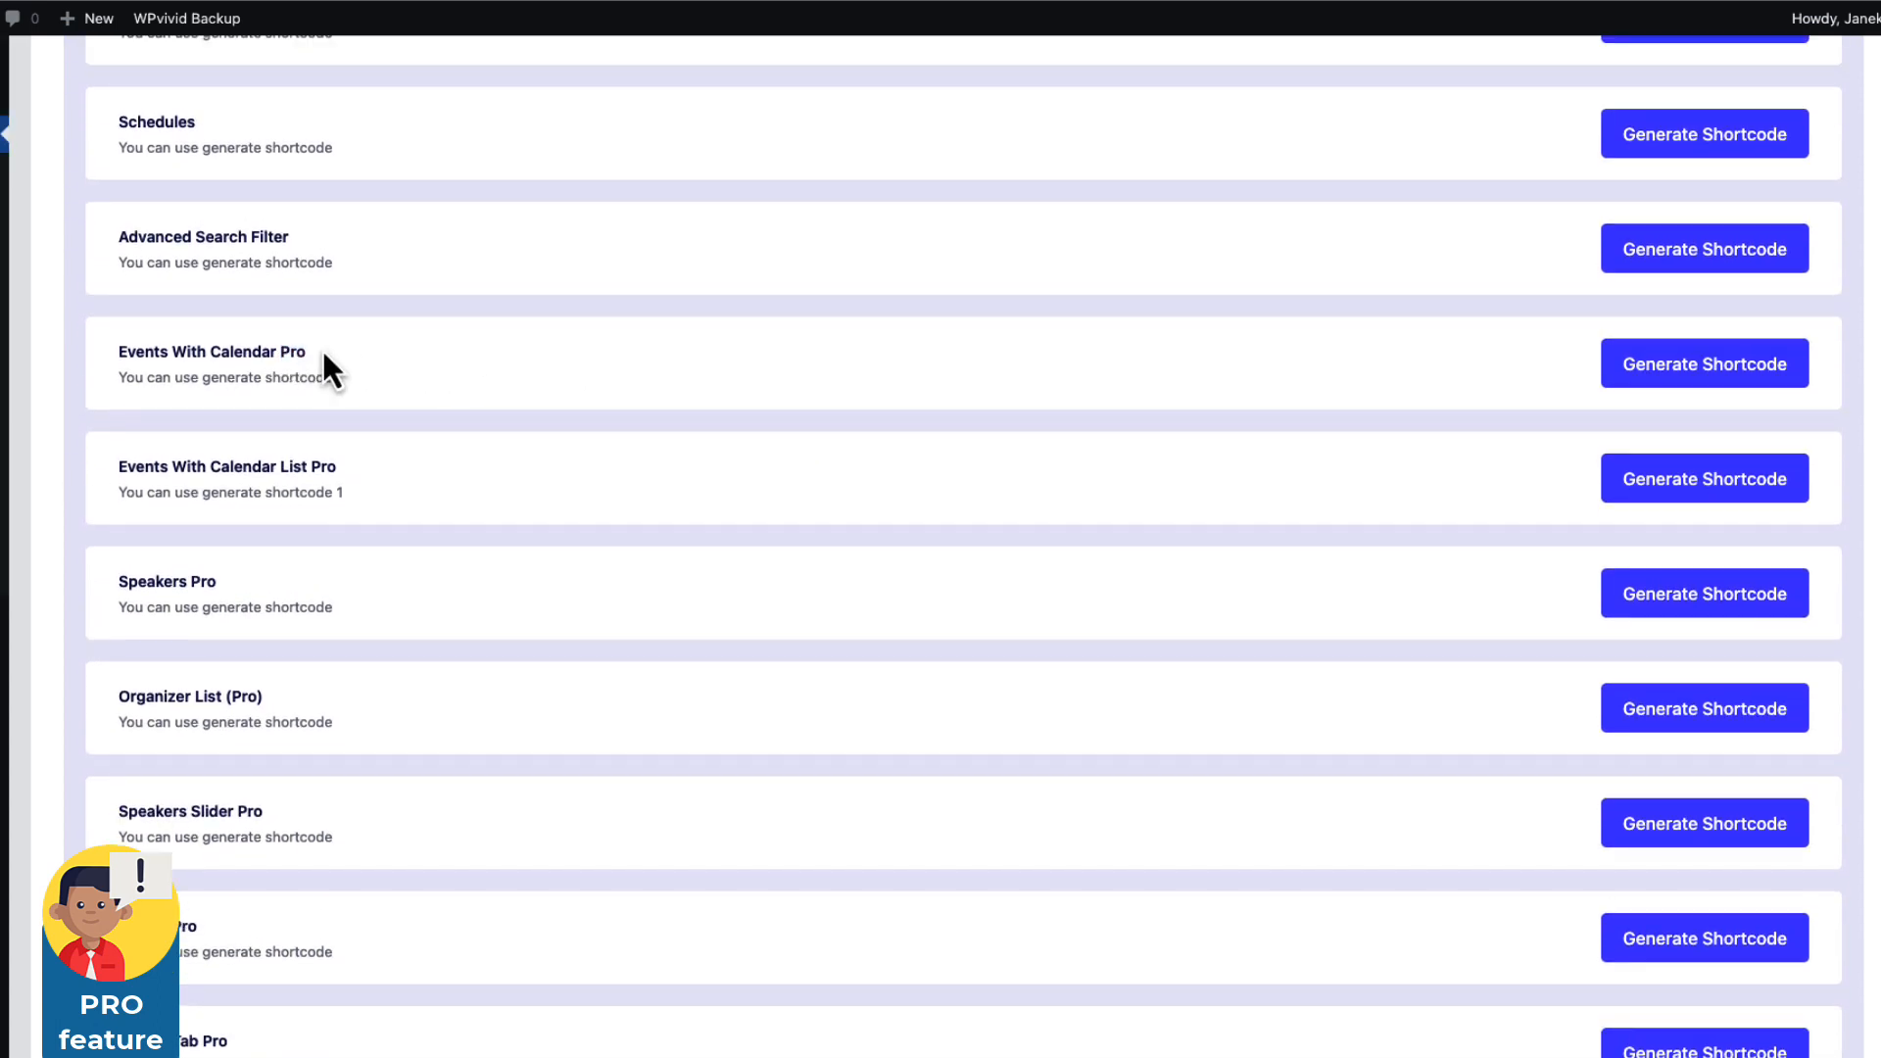
pyautogui.scroll(5, 541, 382)
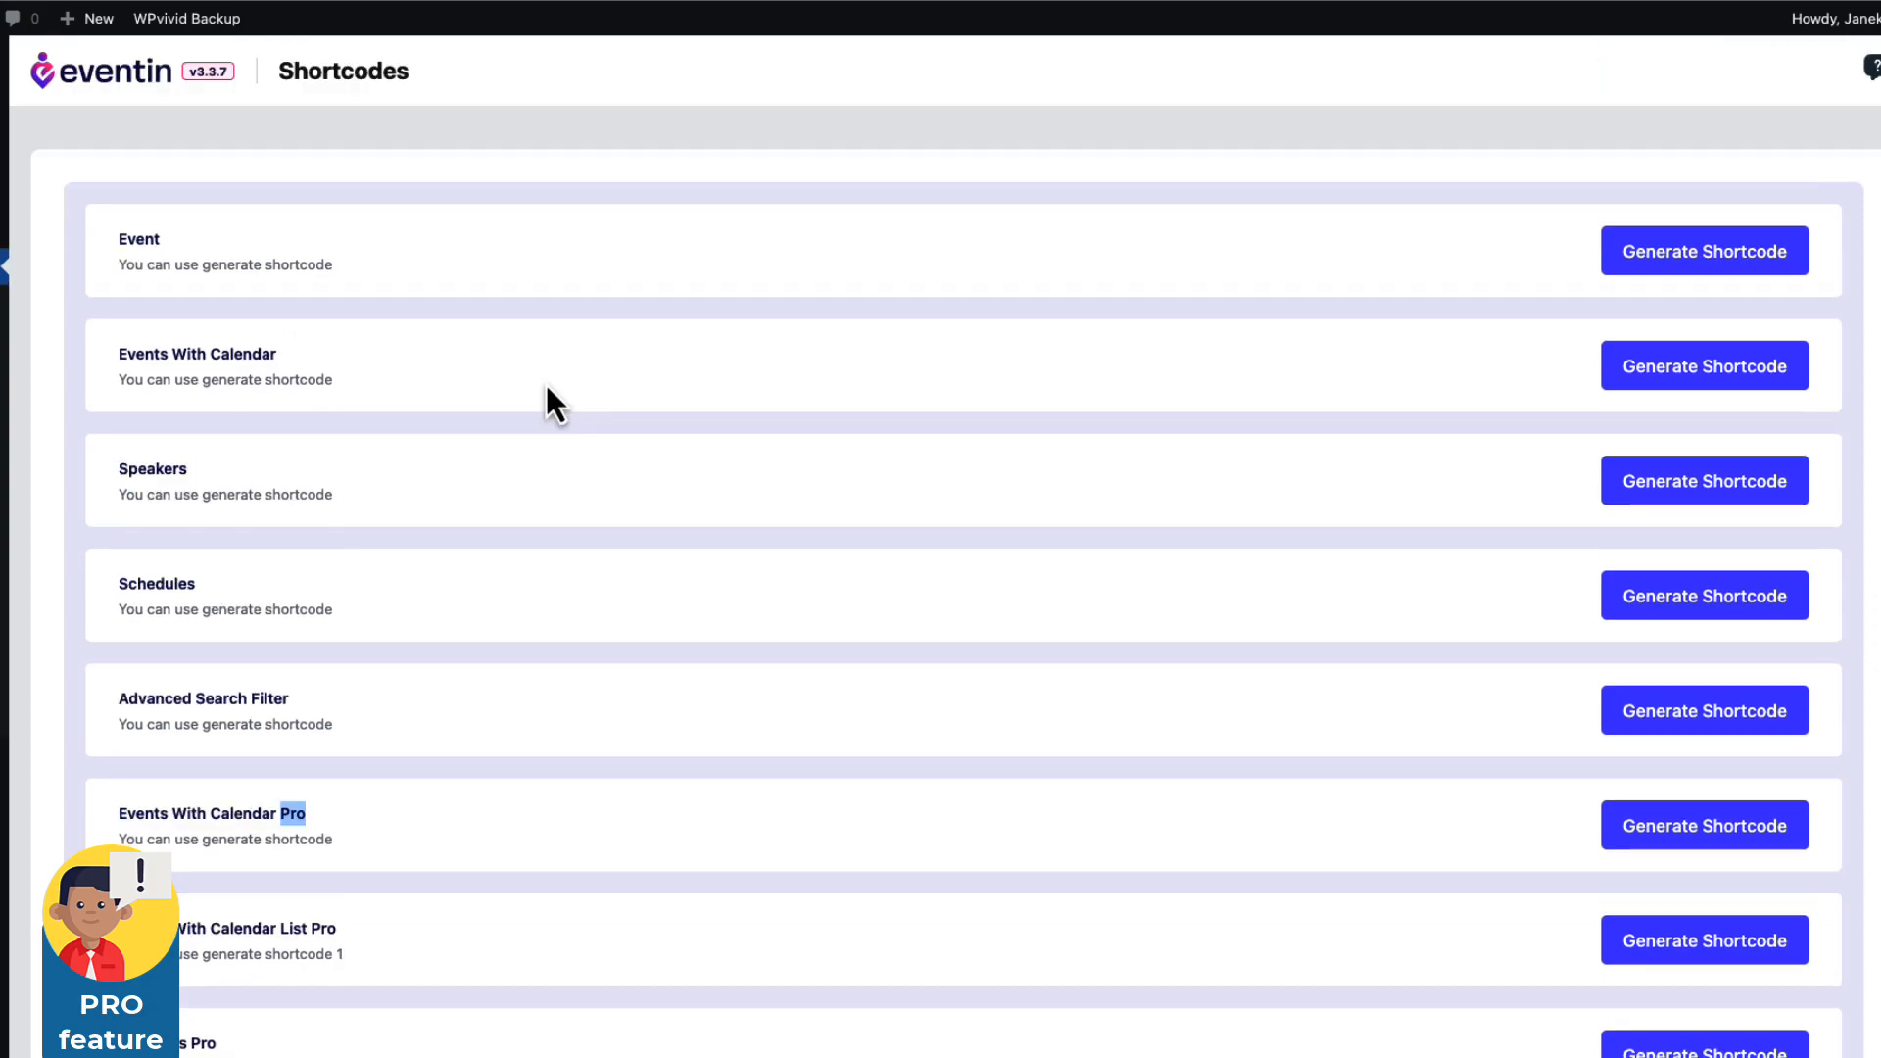
pyautogui.scroll(-3, 544, 380)
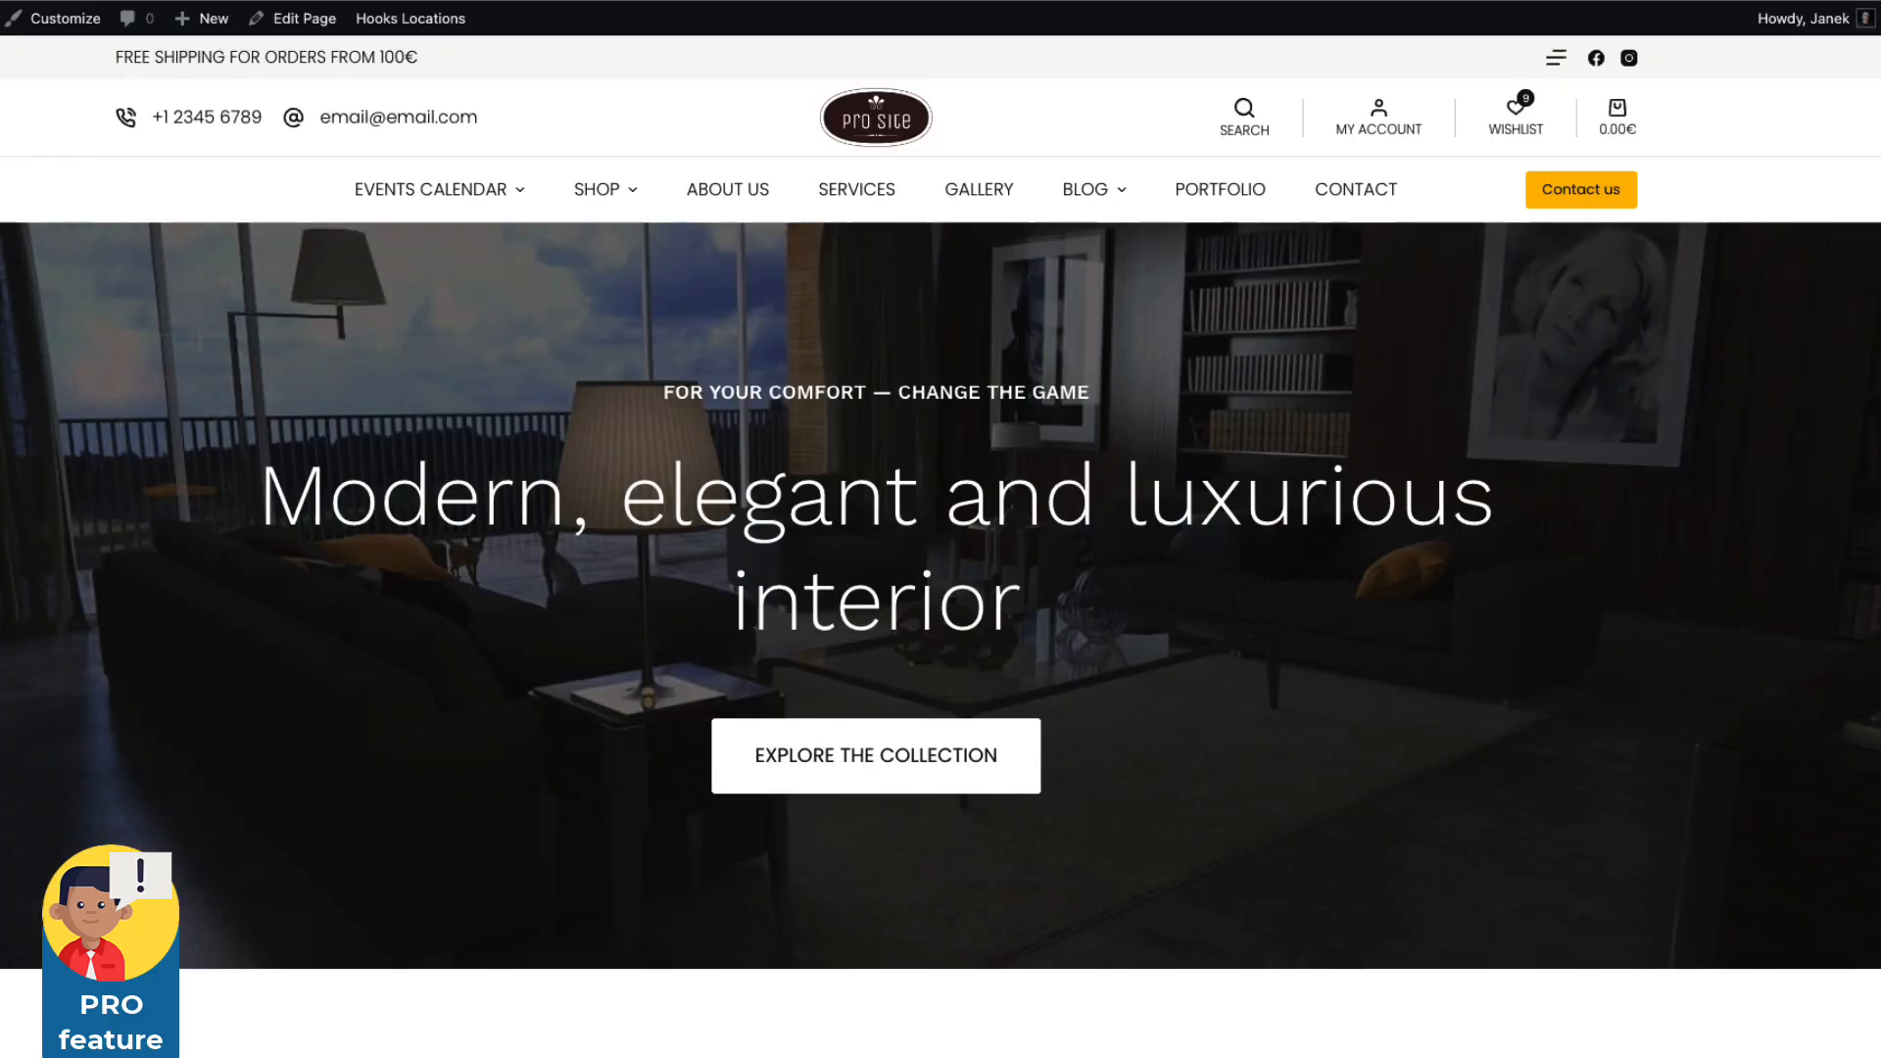
# Visit the Events calendar page from the site menu, then its Event shortcodes subpage.
pyautogui.moveTo(429, 199)
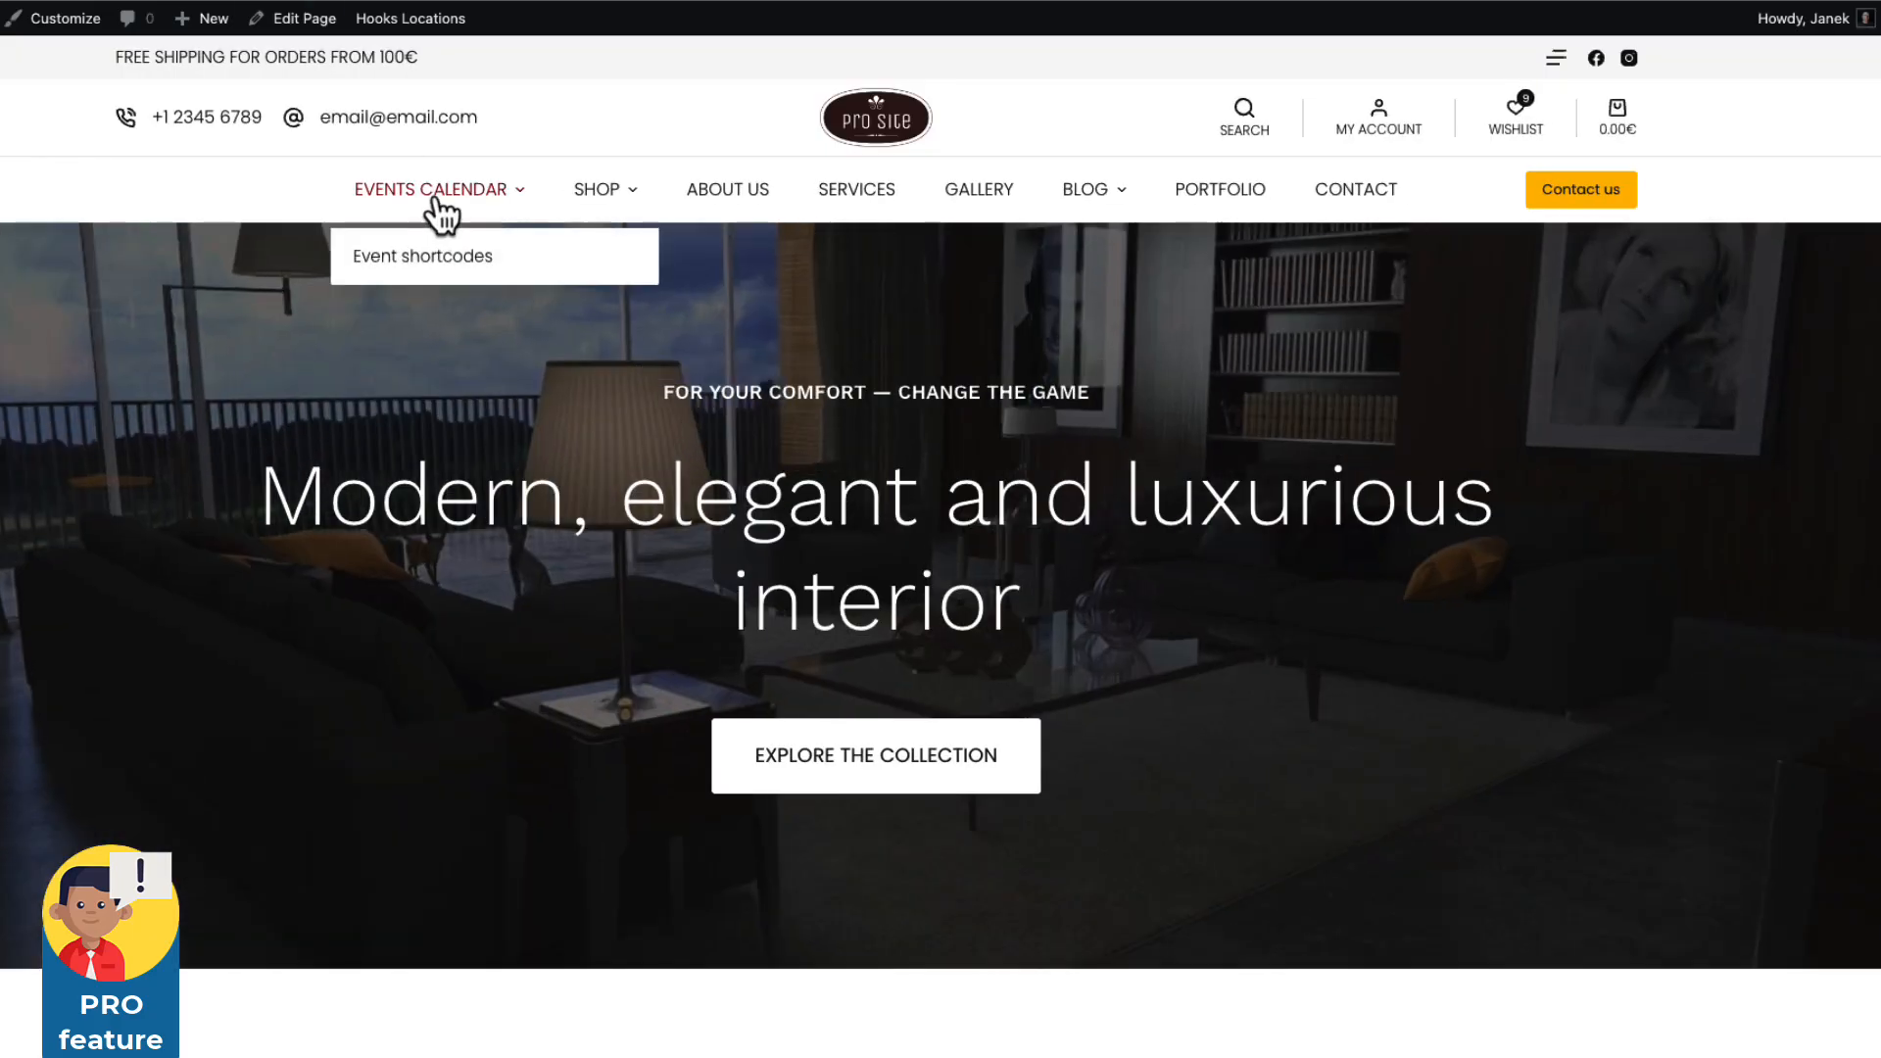
pyautogui.click(432, 199)
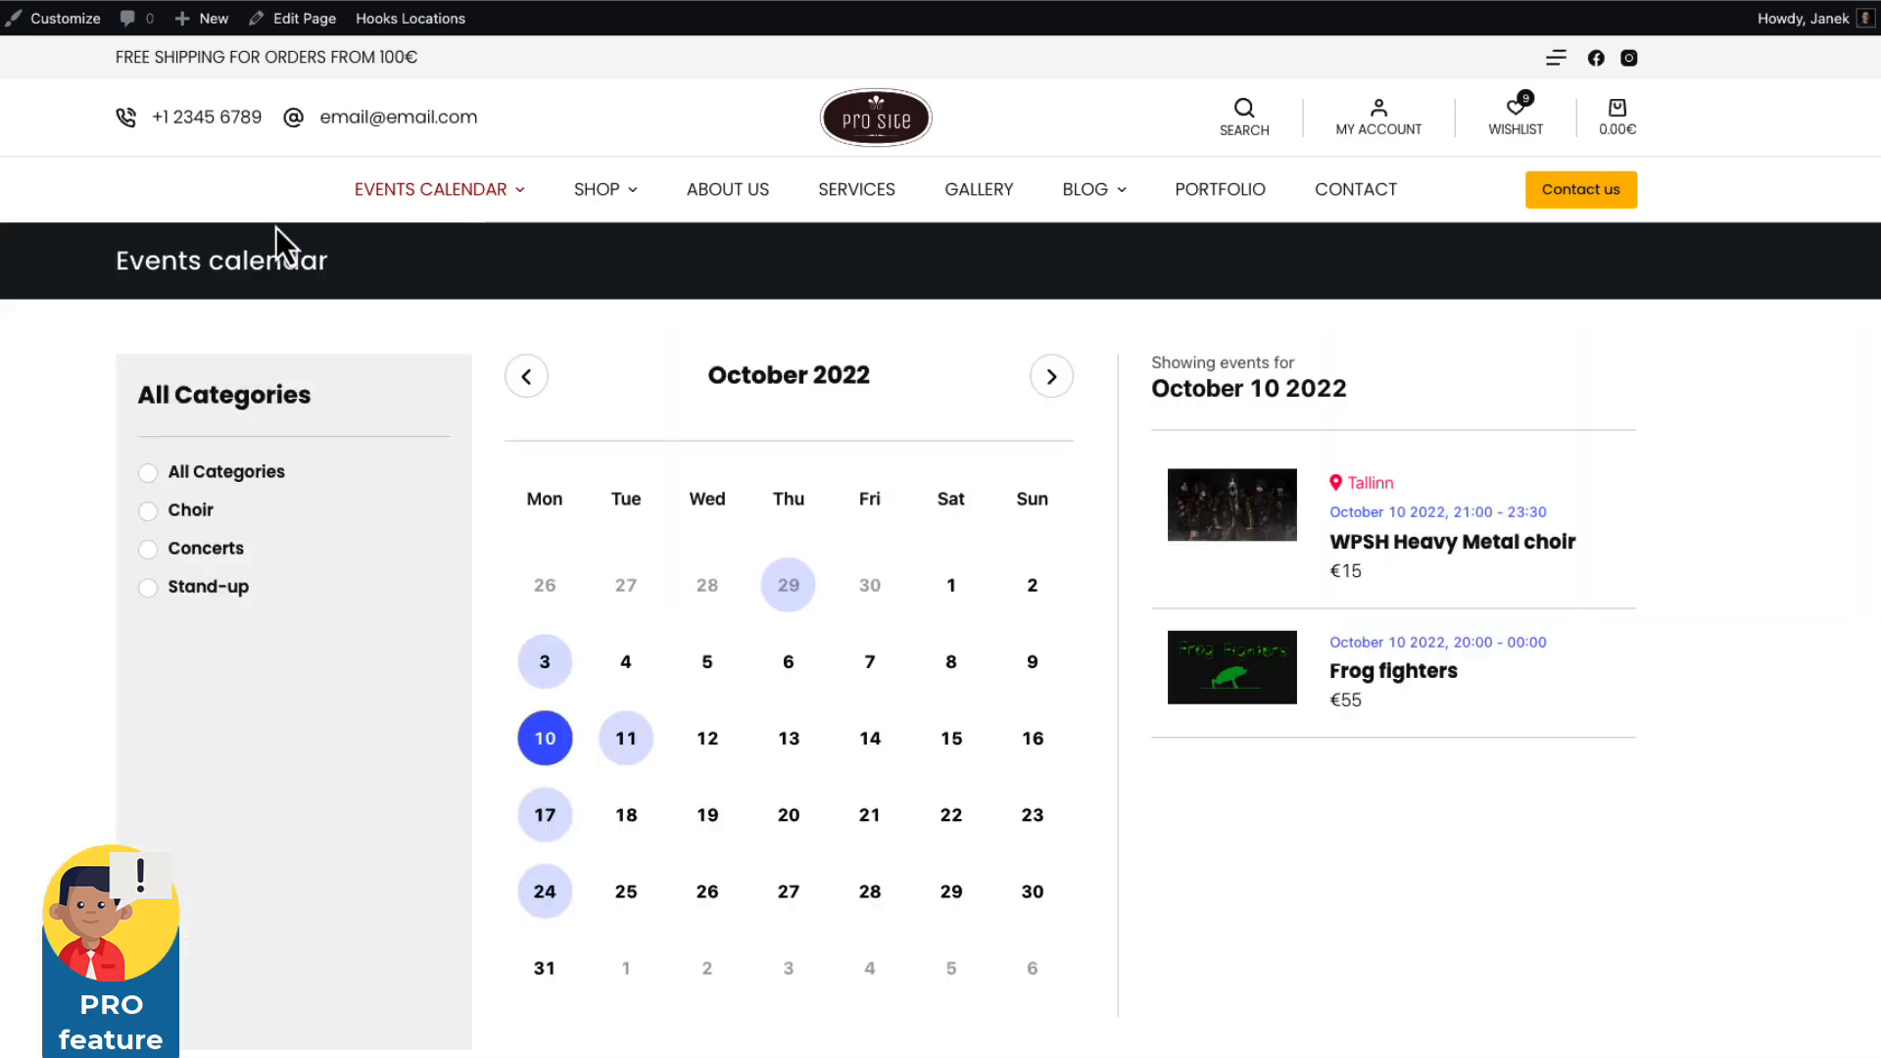
pyautogui.moveTo(448, 211)
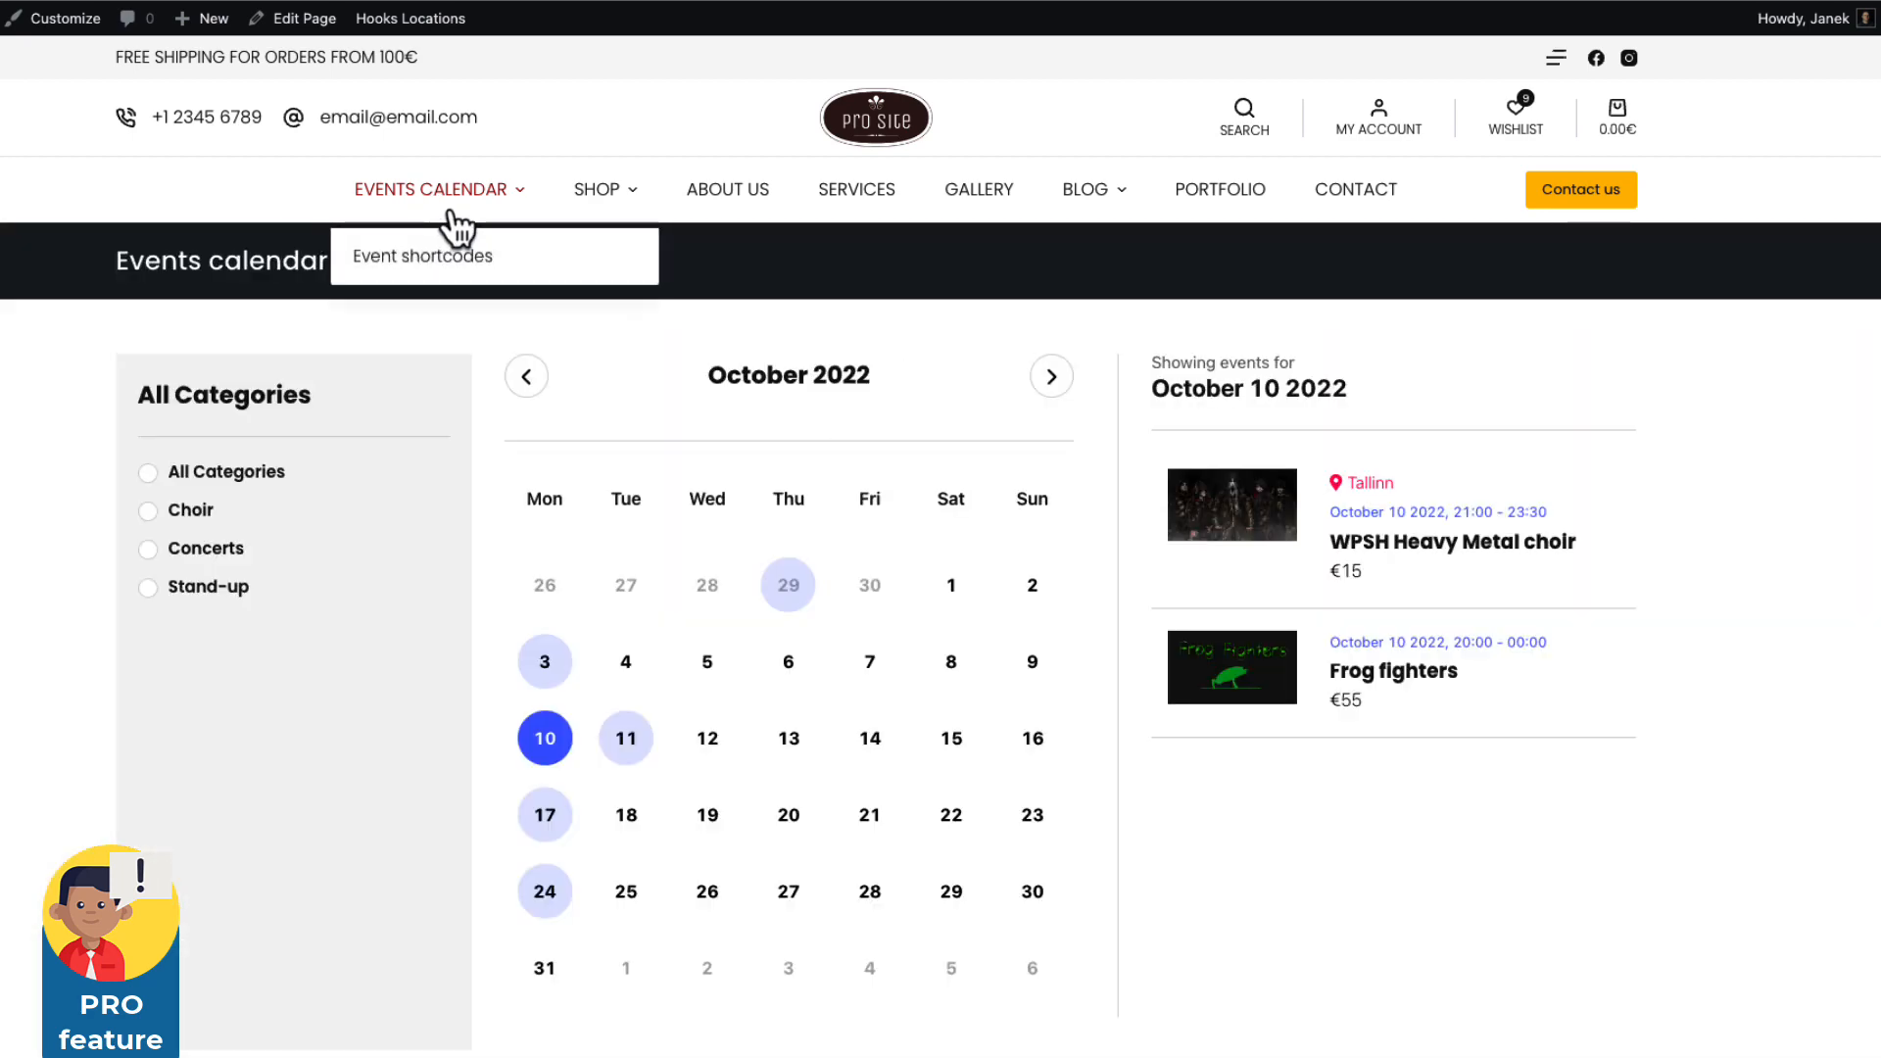
pyautogui.click(417, 274)
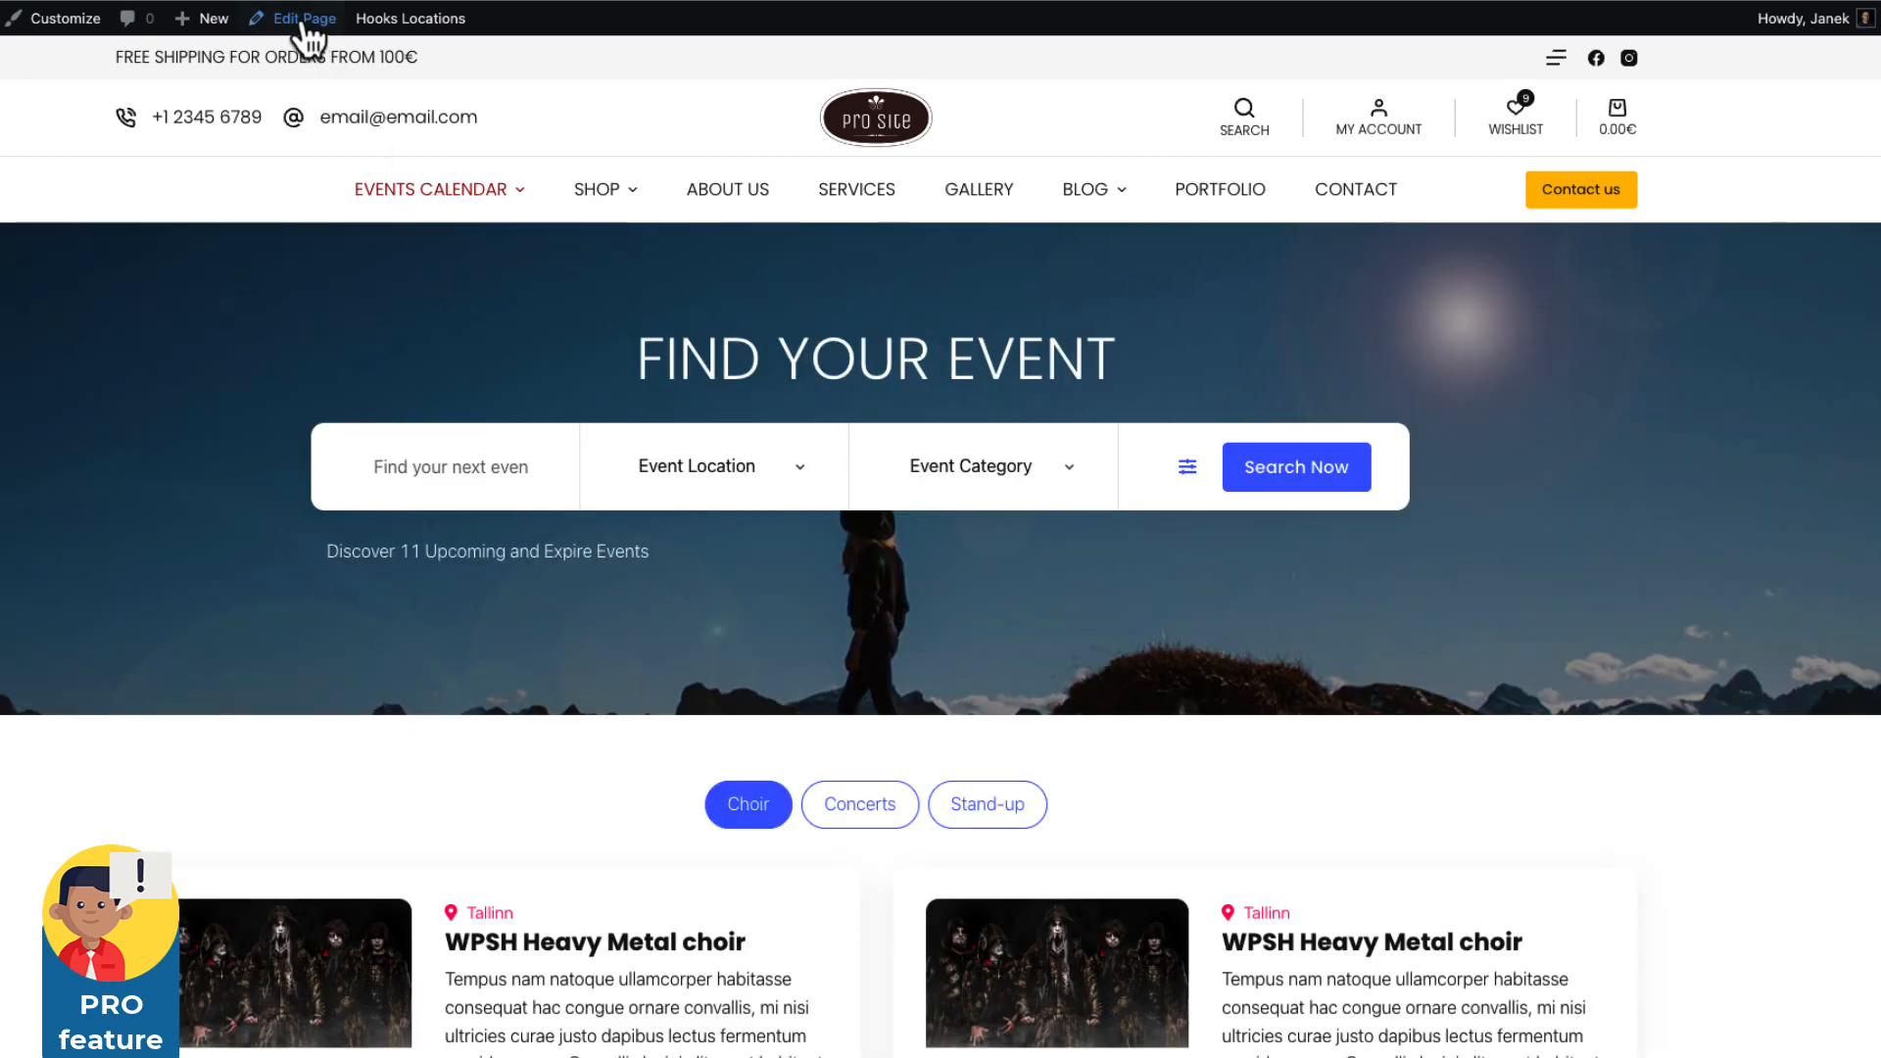
# Edit the Event shortcodes page and inspect its hero row, heading and [event_search_filter] blocks.
pyautogui.click(303, 22)
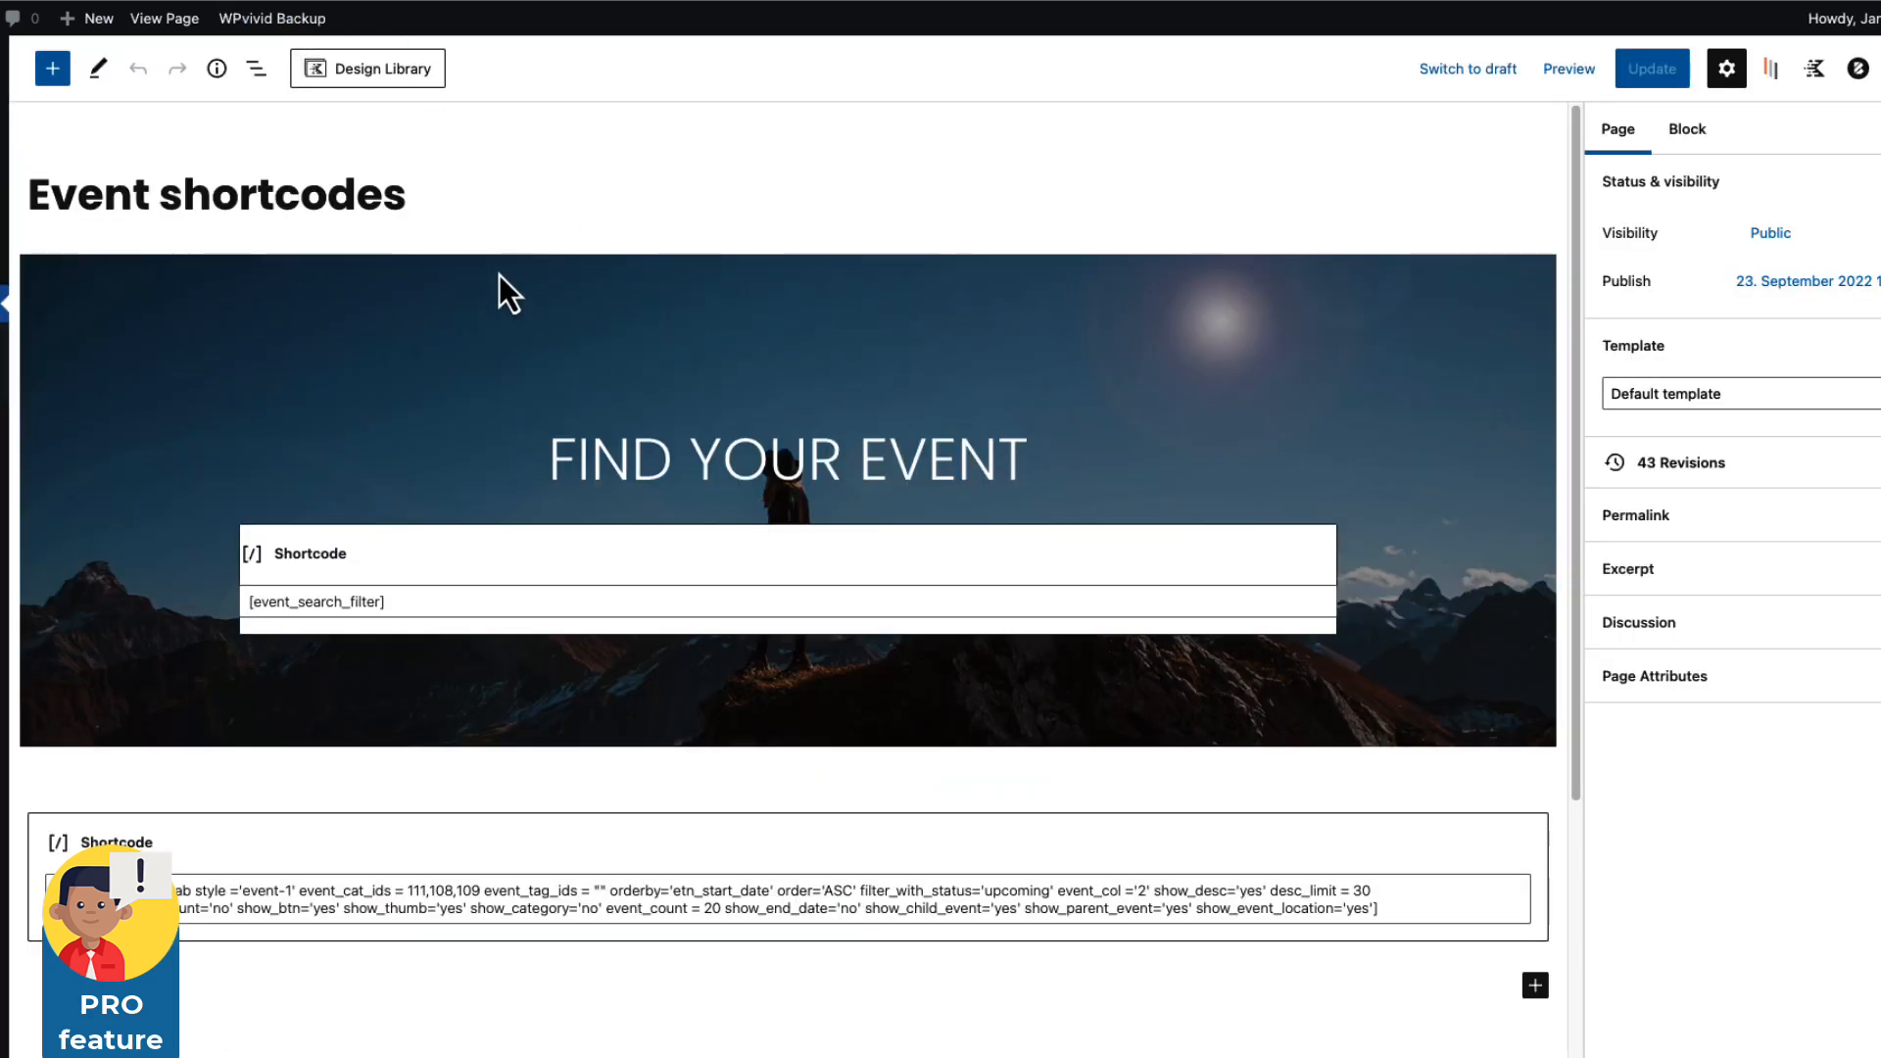
pyautogui.click(498, 274)
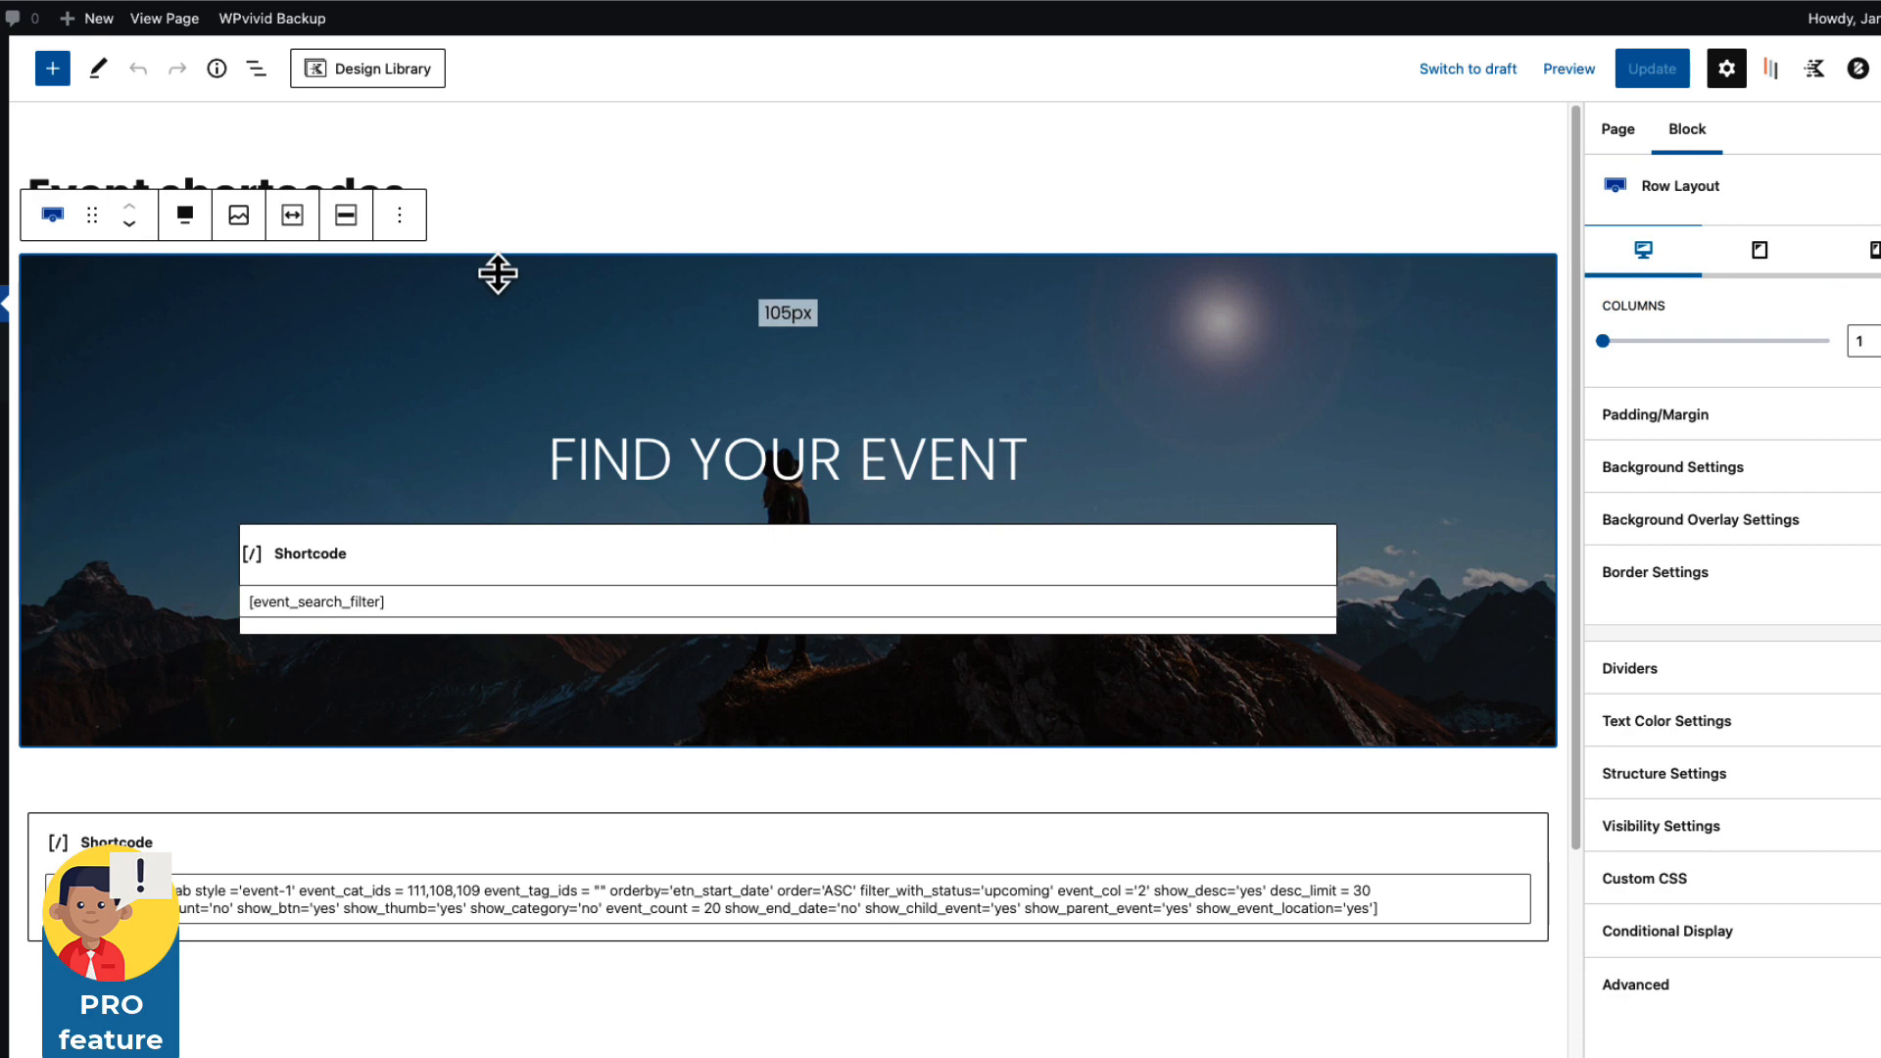
pyautogui.click(763, 455)
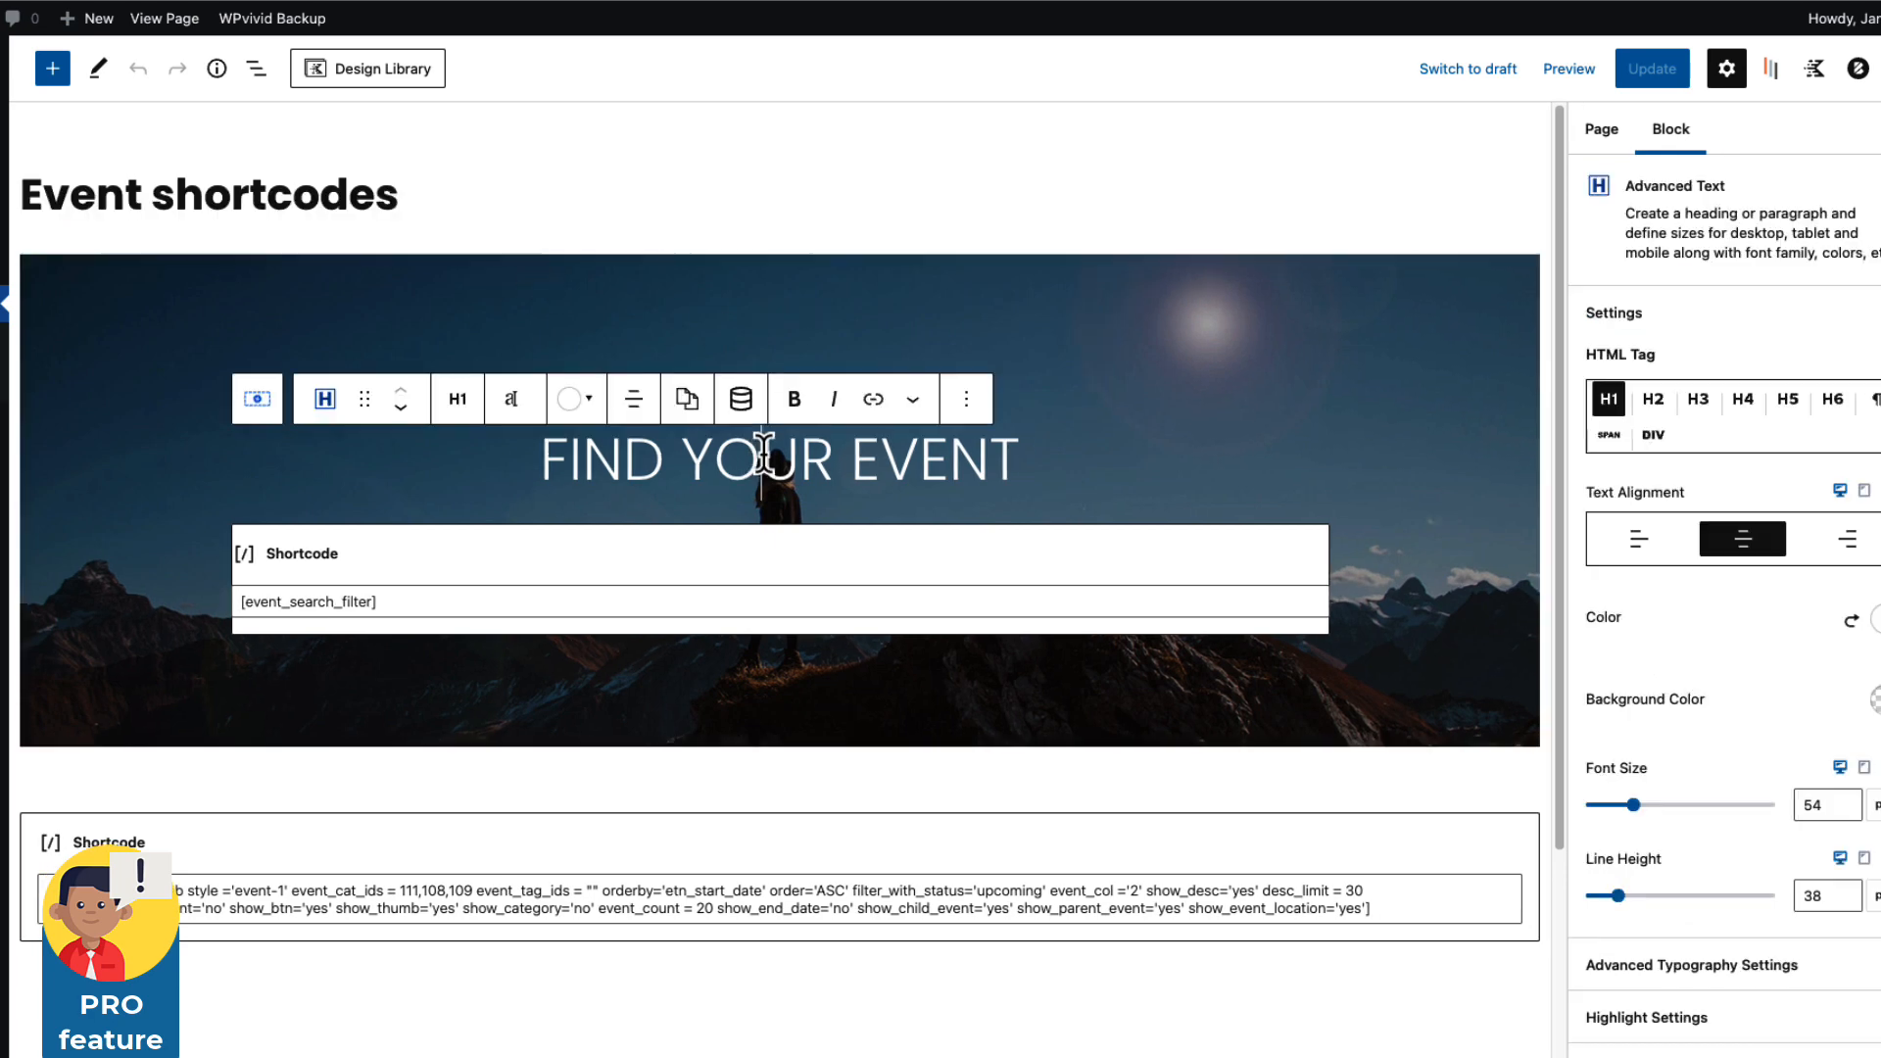
pyautogui.click(398, 602)
pyautogui.moveTo(382, 604); pyautogui.dragTo(216, 603)
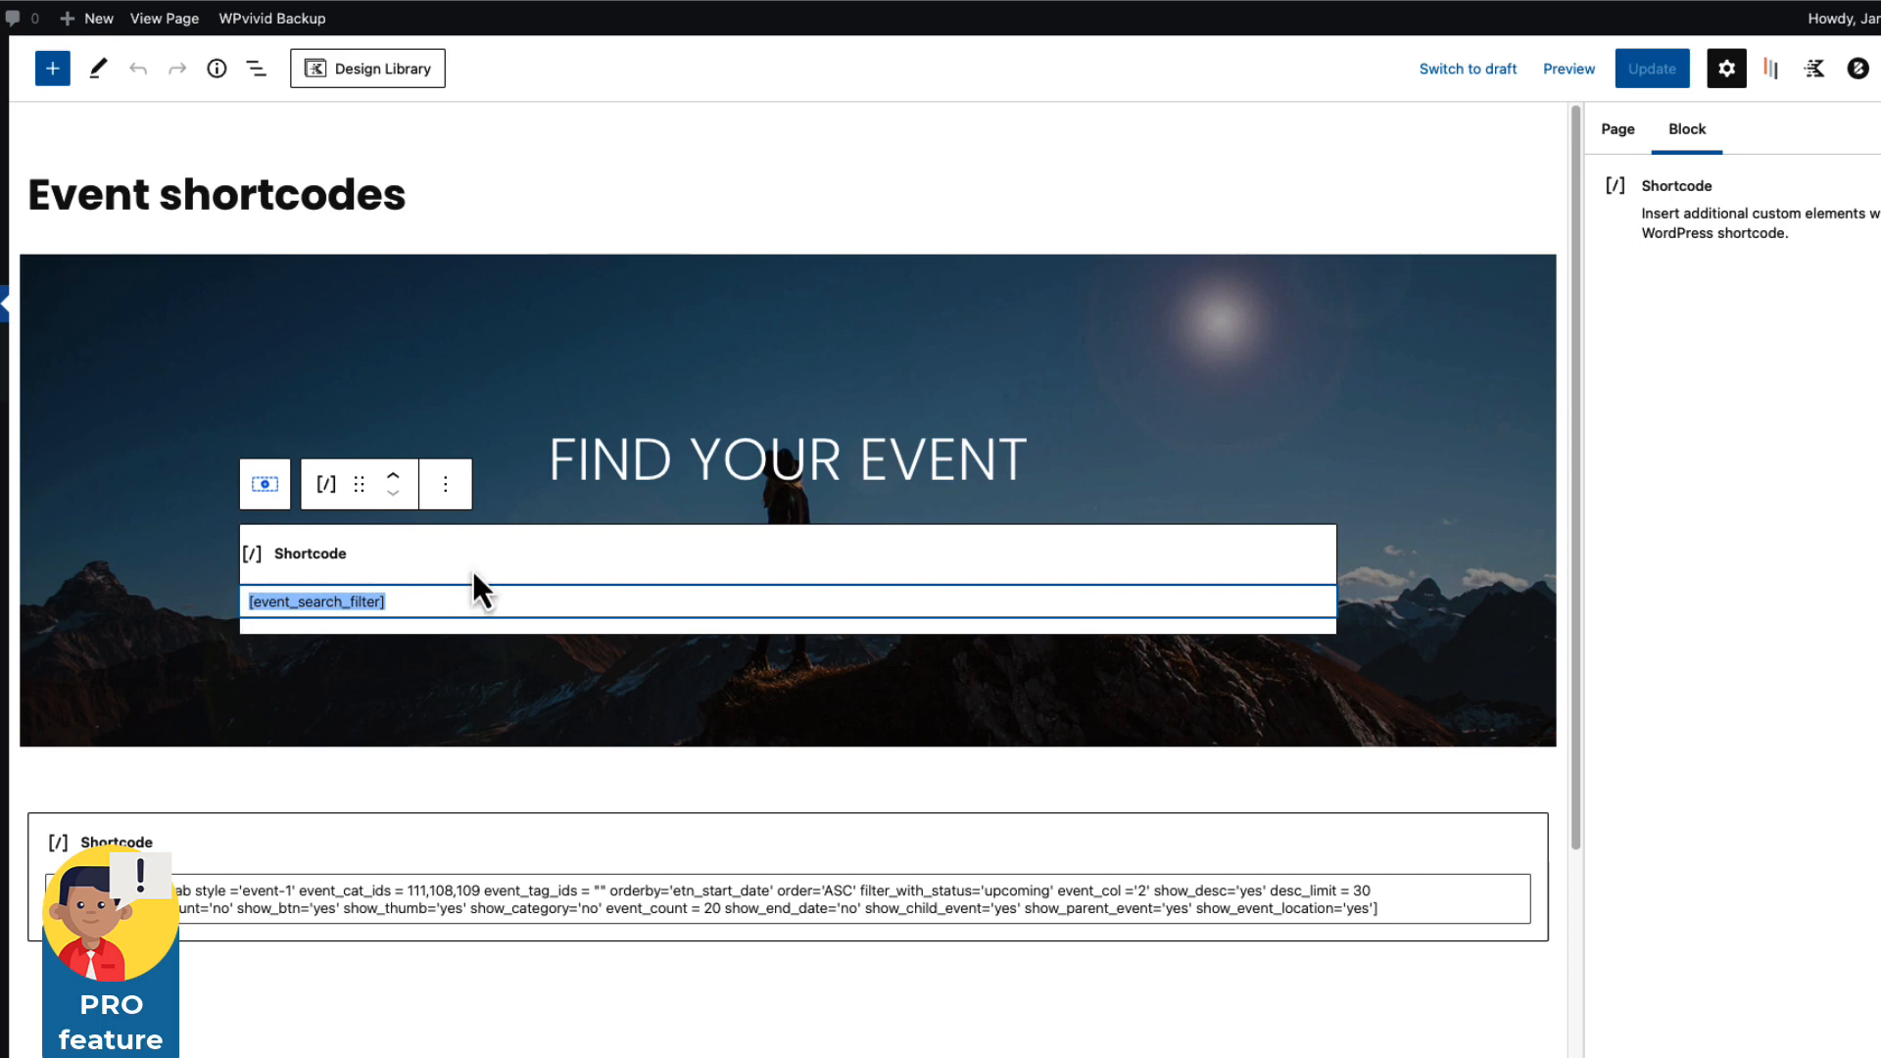
# Review the Events Tab Pro generator settings and select the page's events tab shortcode block.
pyautogui.scroll(-5, 473, 578)
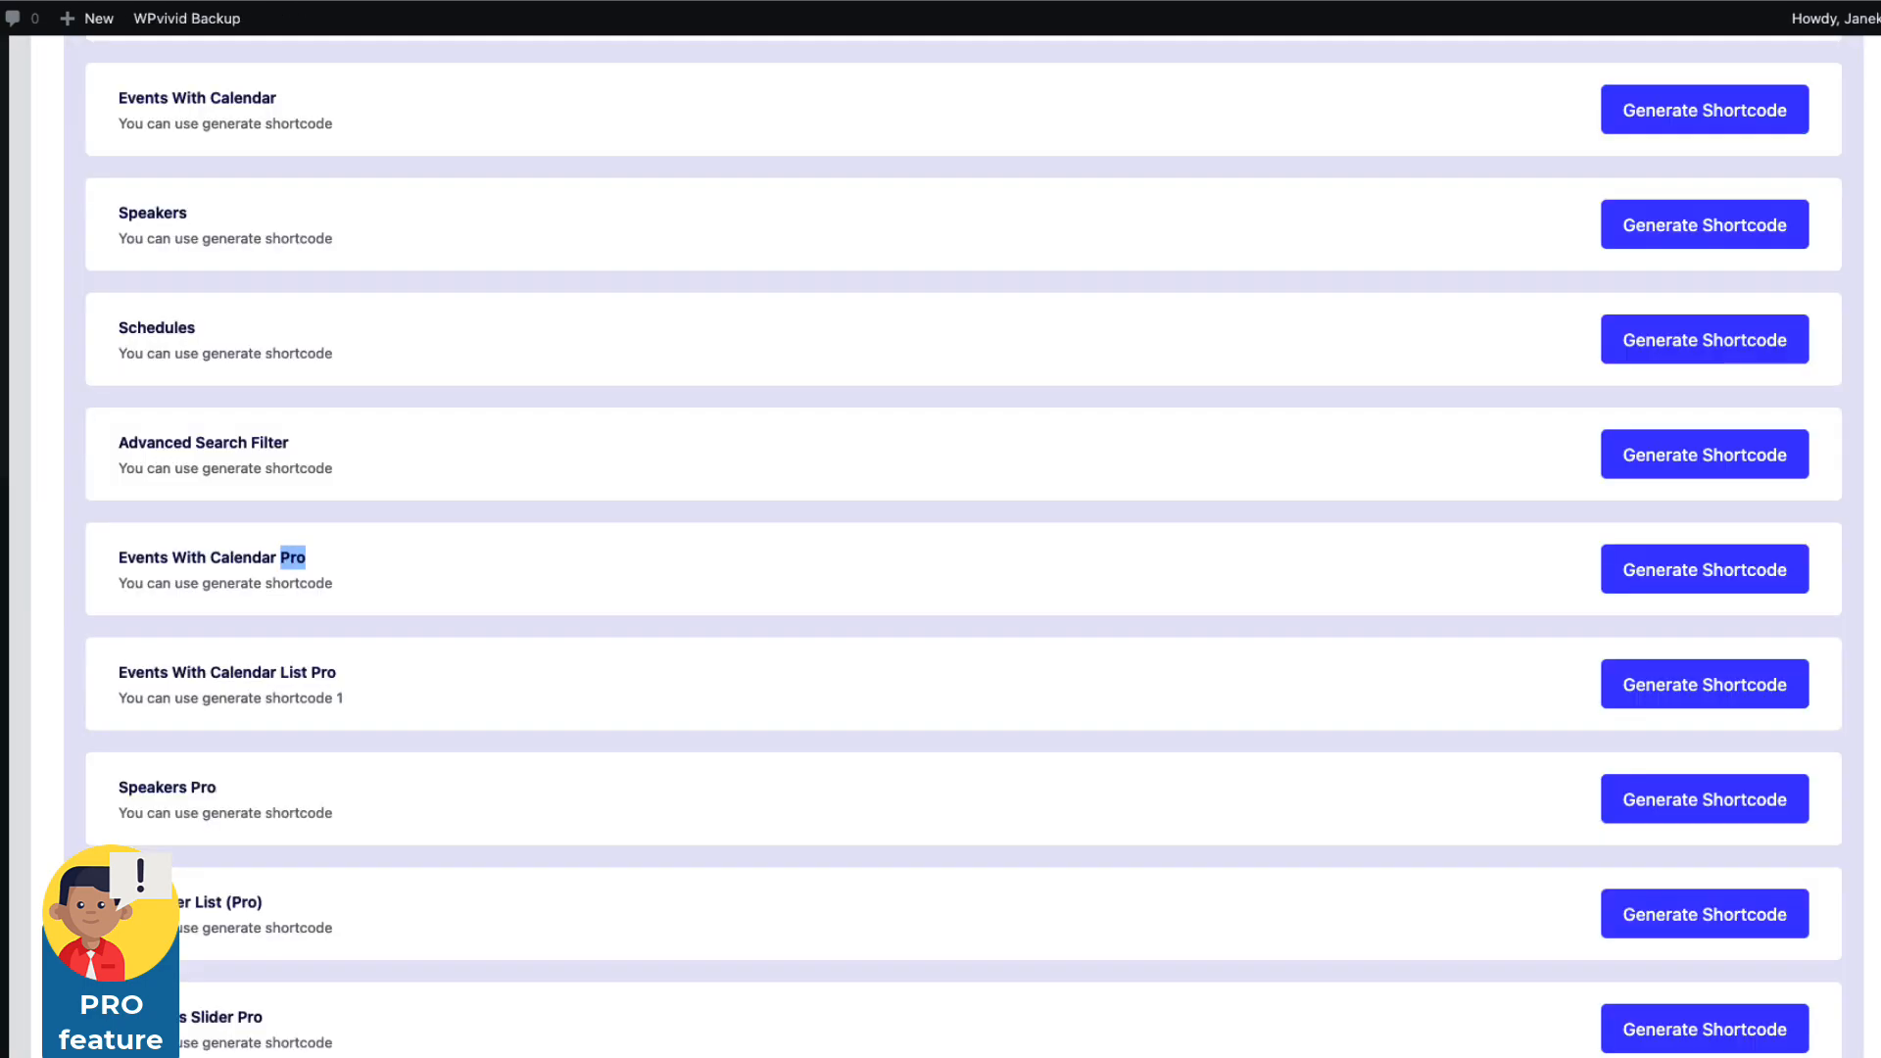
pyautogui.scroll(-7, 516, 779)
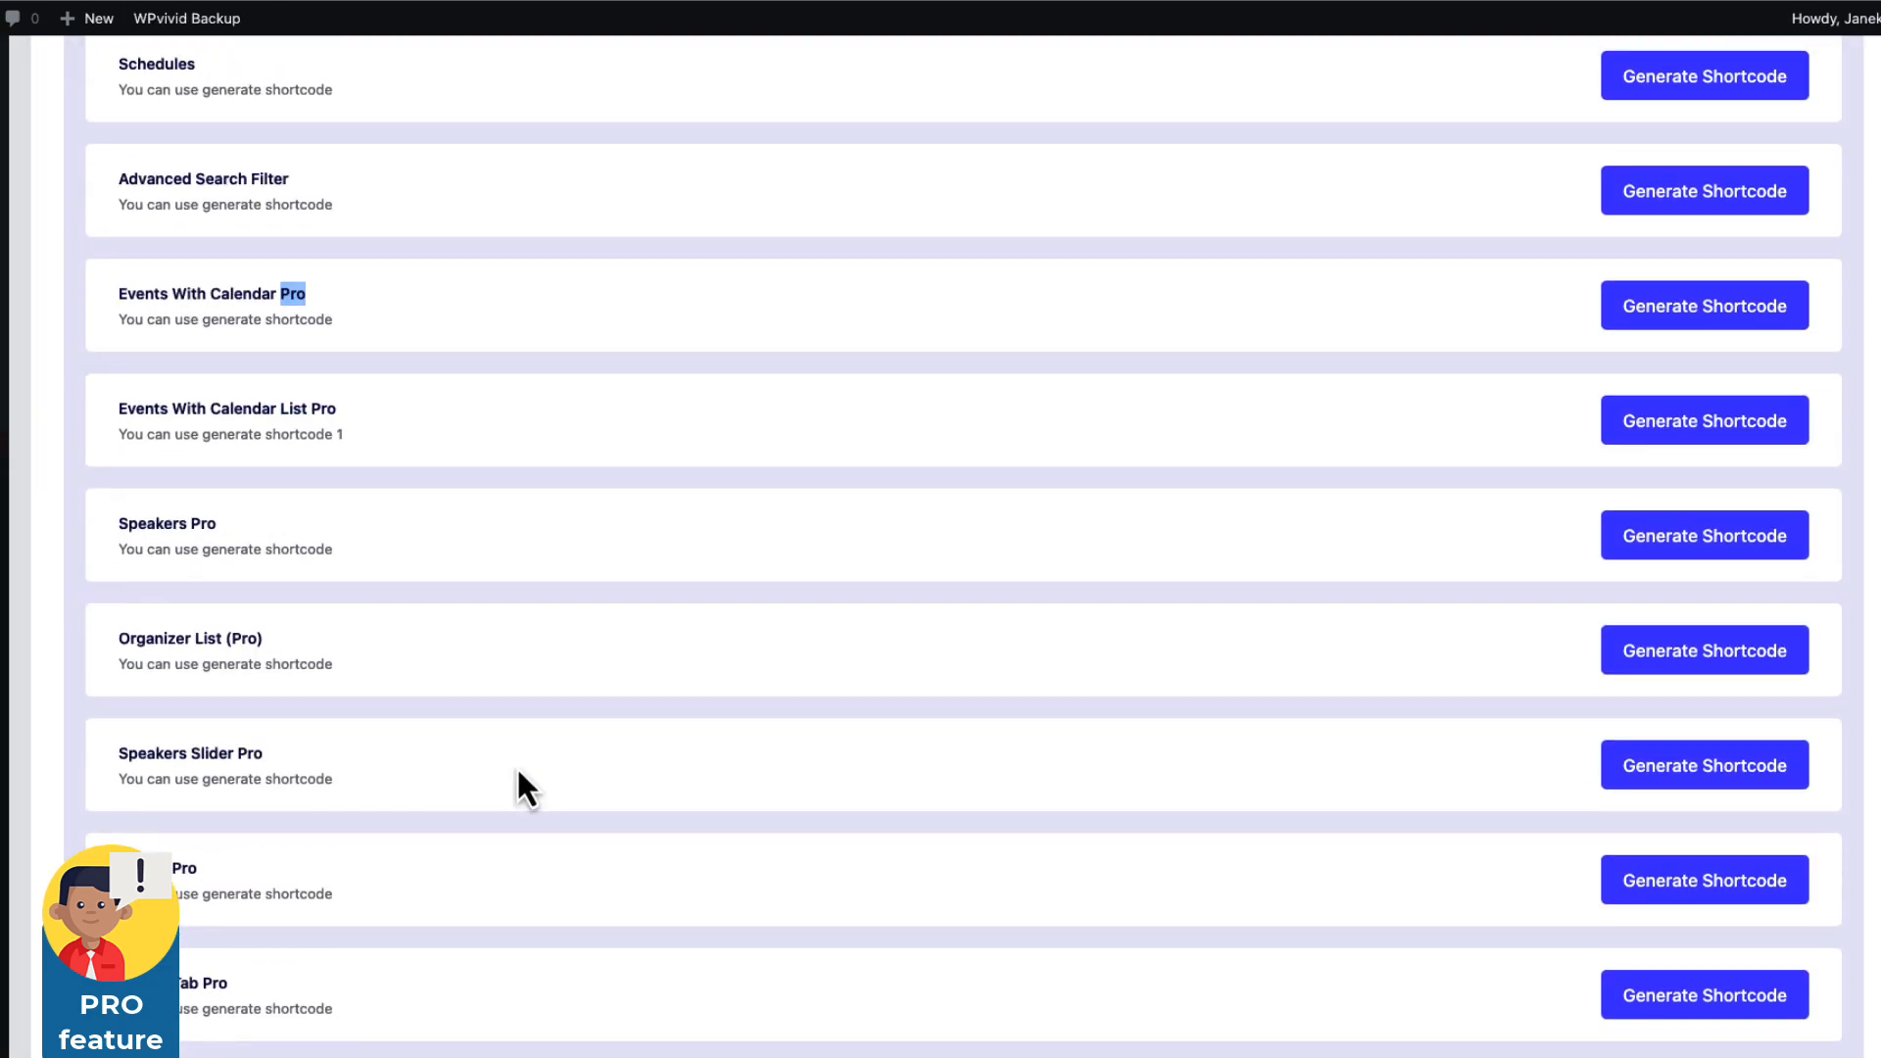
pyautogui.click(1749, 541)
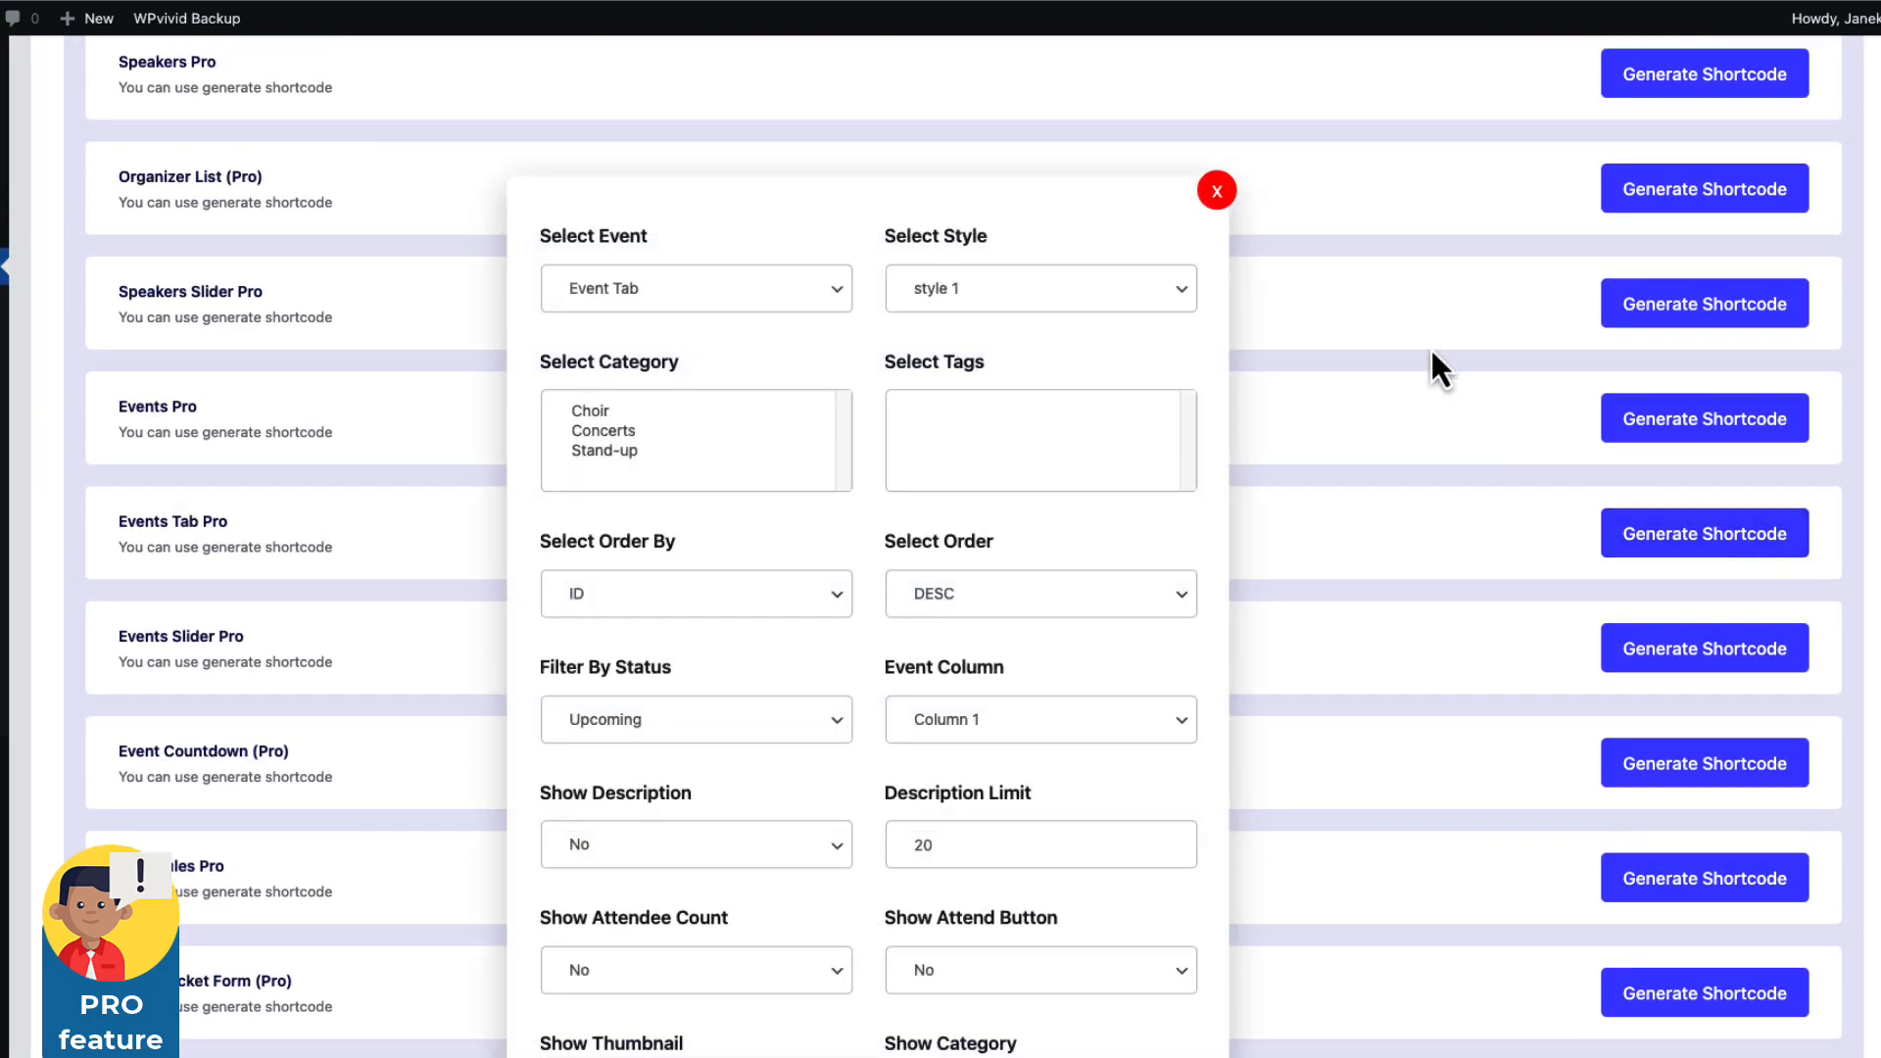
pyautogui.scroll(-3, 945, 365)
pyautogui.scroll(3, 1154, 138)
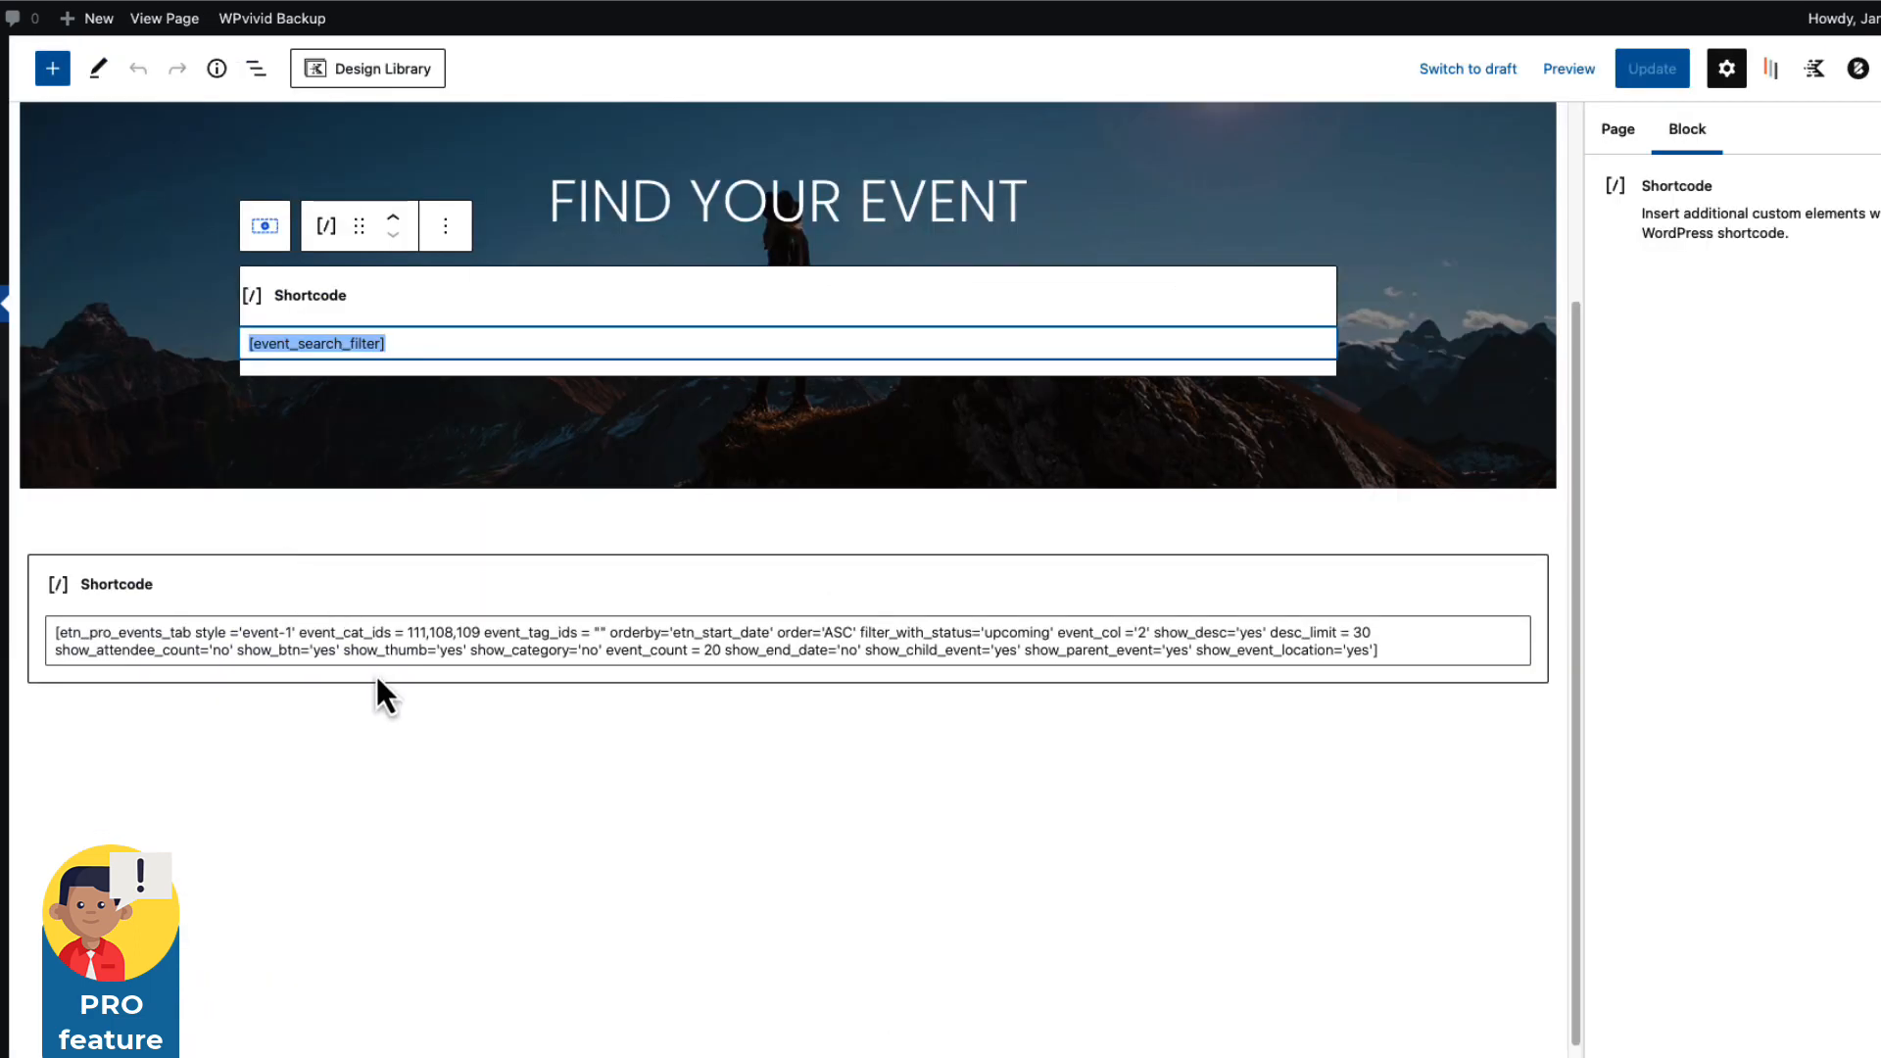
pyautogui.click(437, 656)
# On the live page, filter events by Concerts, Stand-up and Choir, and open the Event Location list.
pyautogui.click(149, 23)
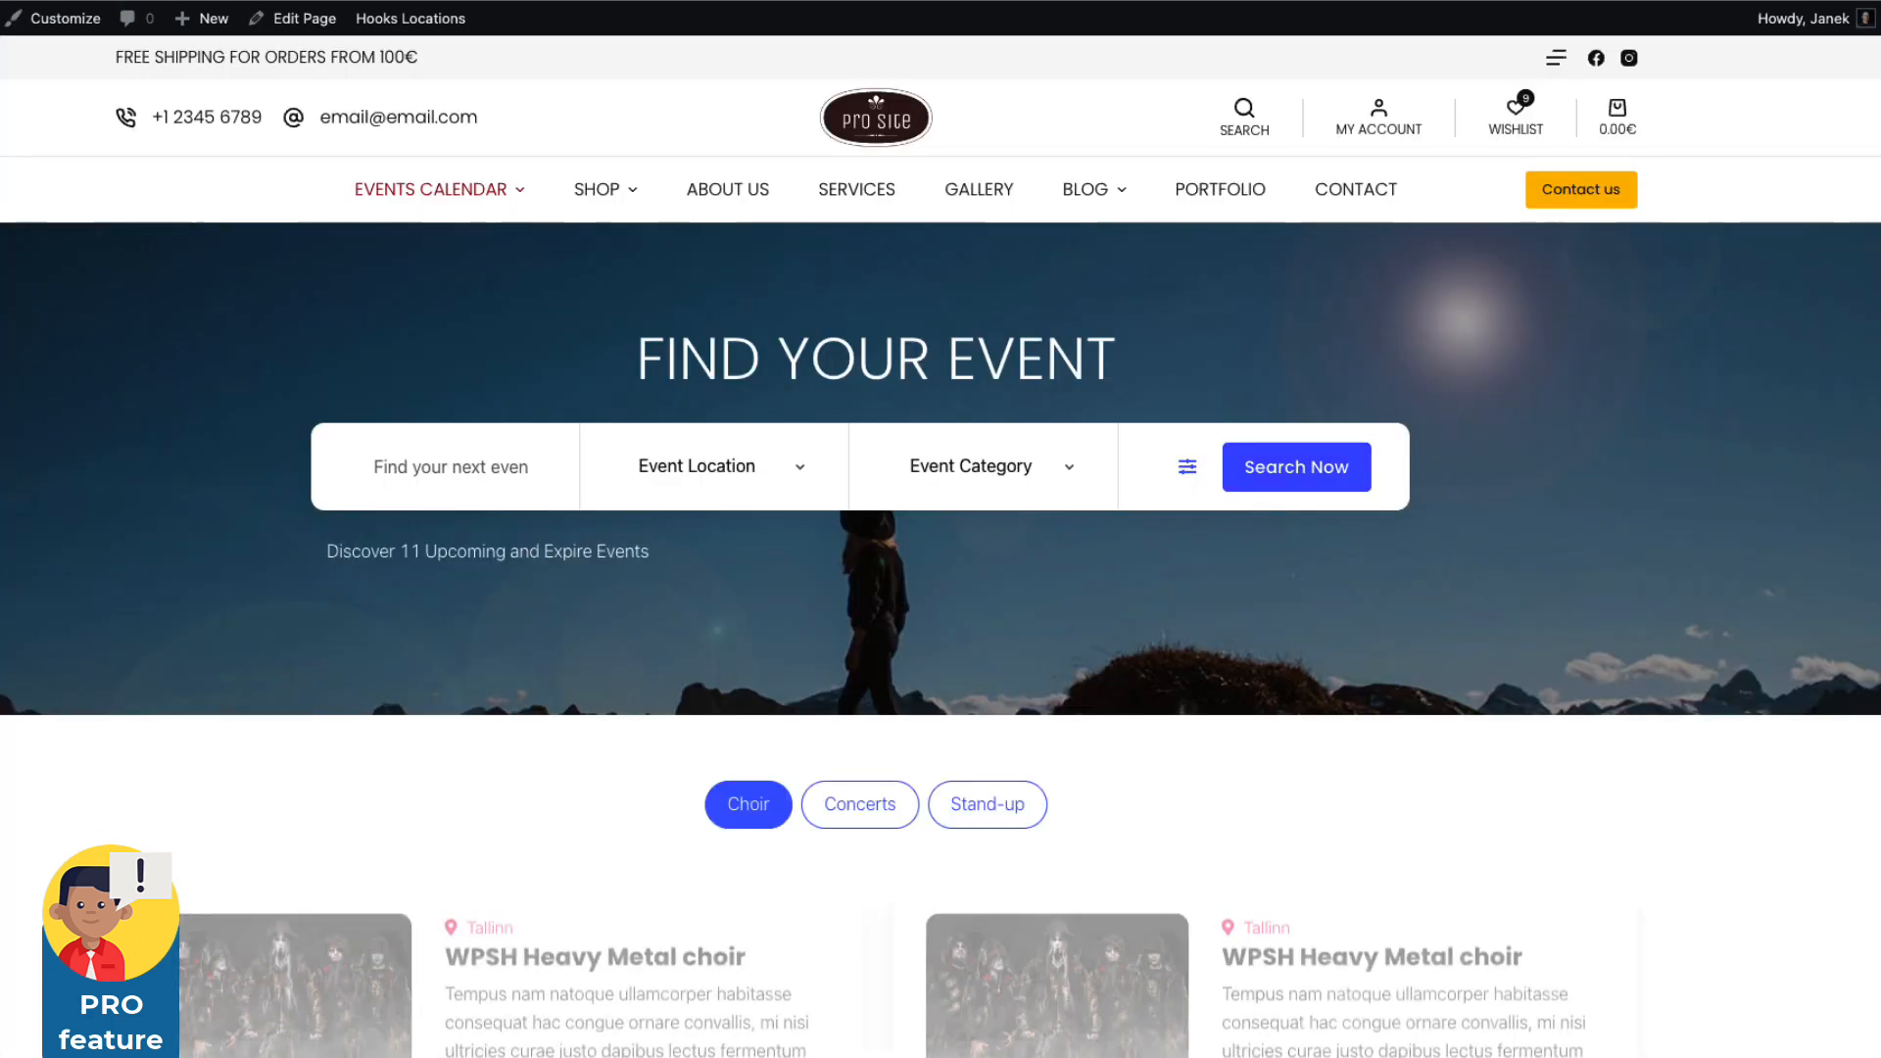
pyautogui.scroll(-4, 332, 611)
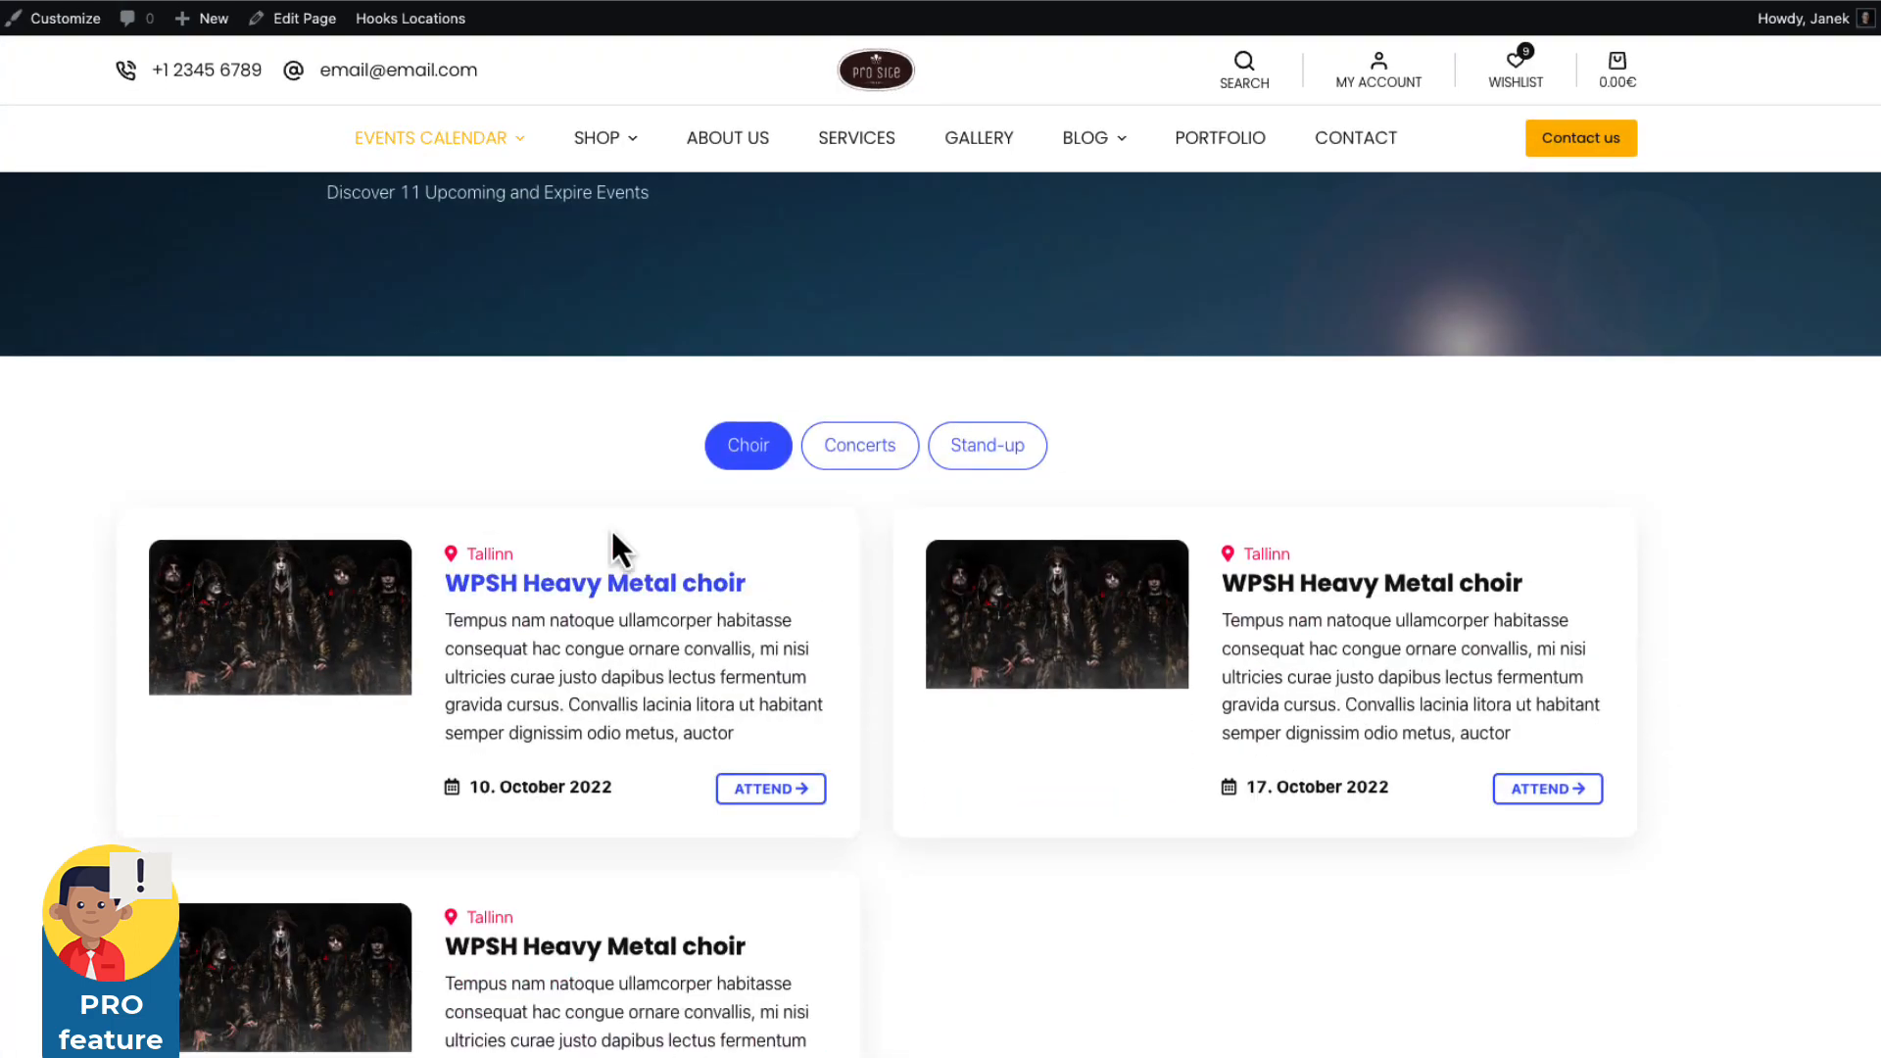
pyautogui.click(880, 457)
pyautogui.scroll(4, 1008, 461)
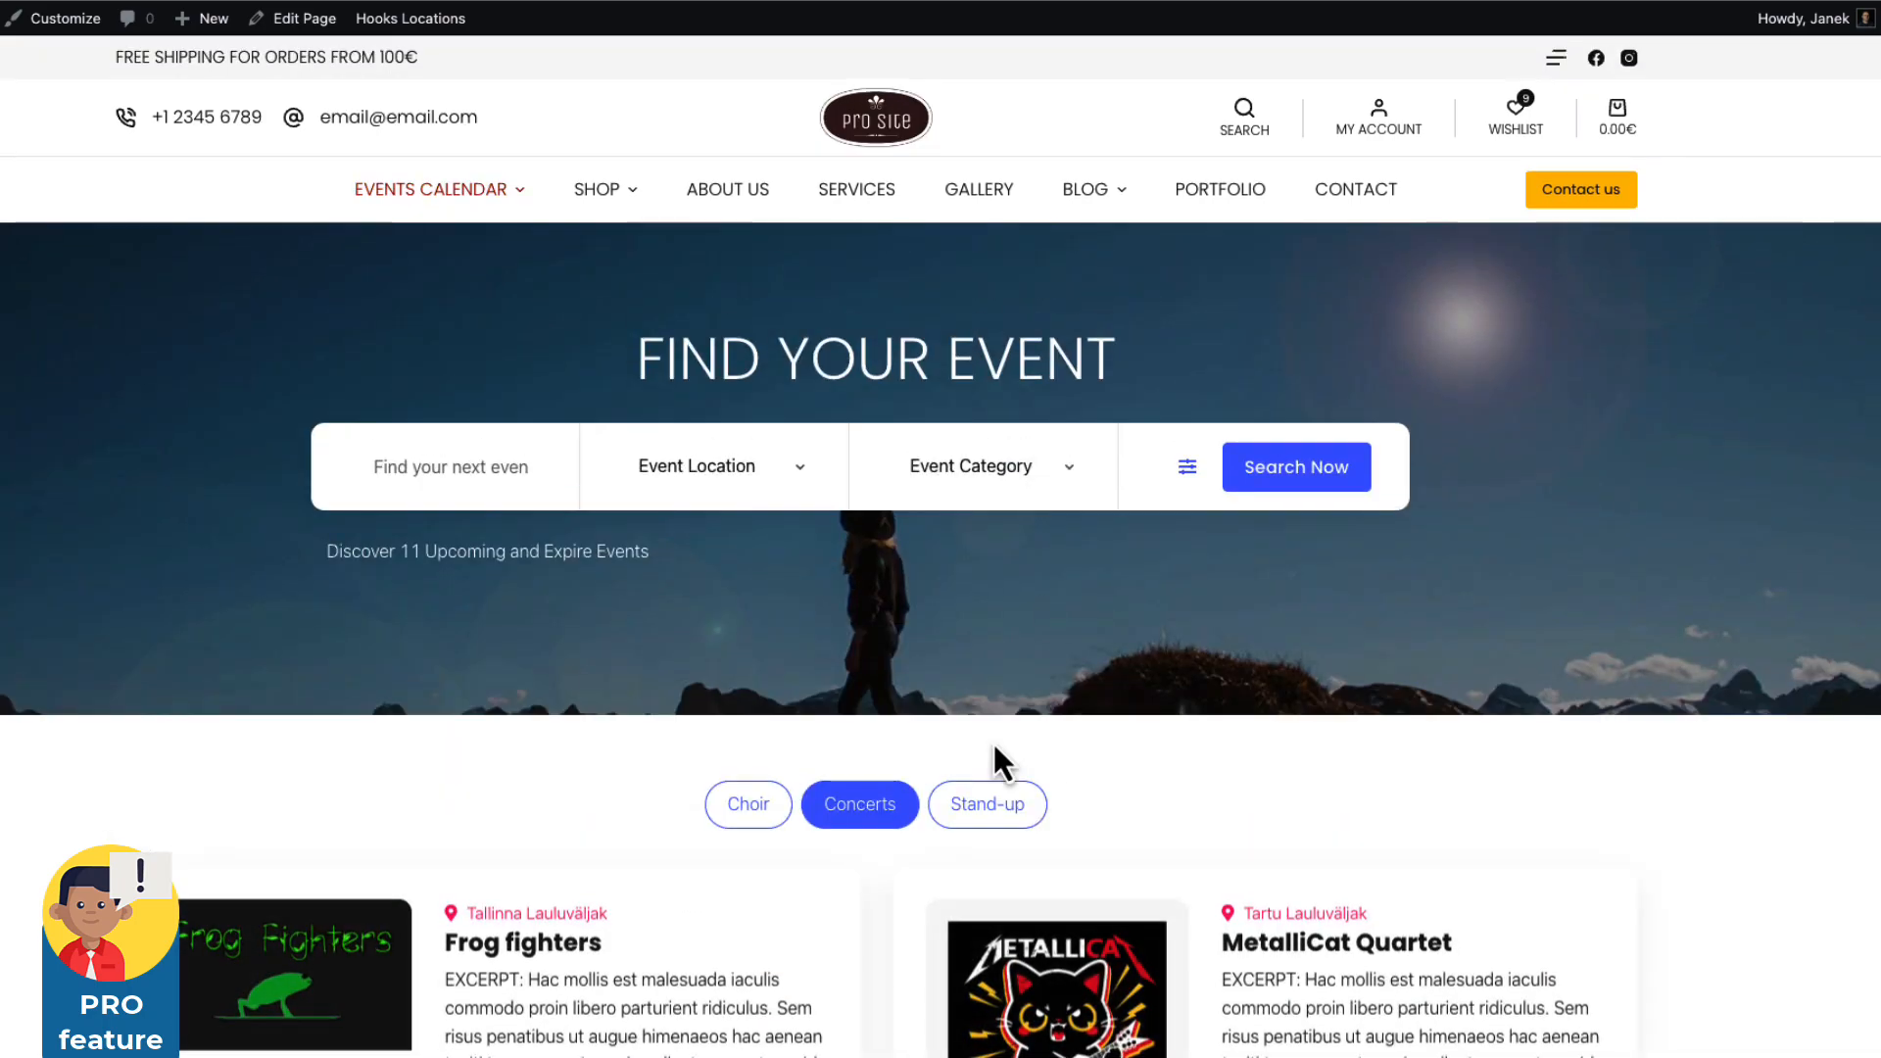
pyautogui.scroll(-4, 991, 741)
pyautogui.click(991, 387)
pyautogui.scroll(4, 1077, 422)
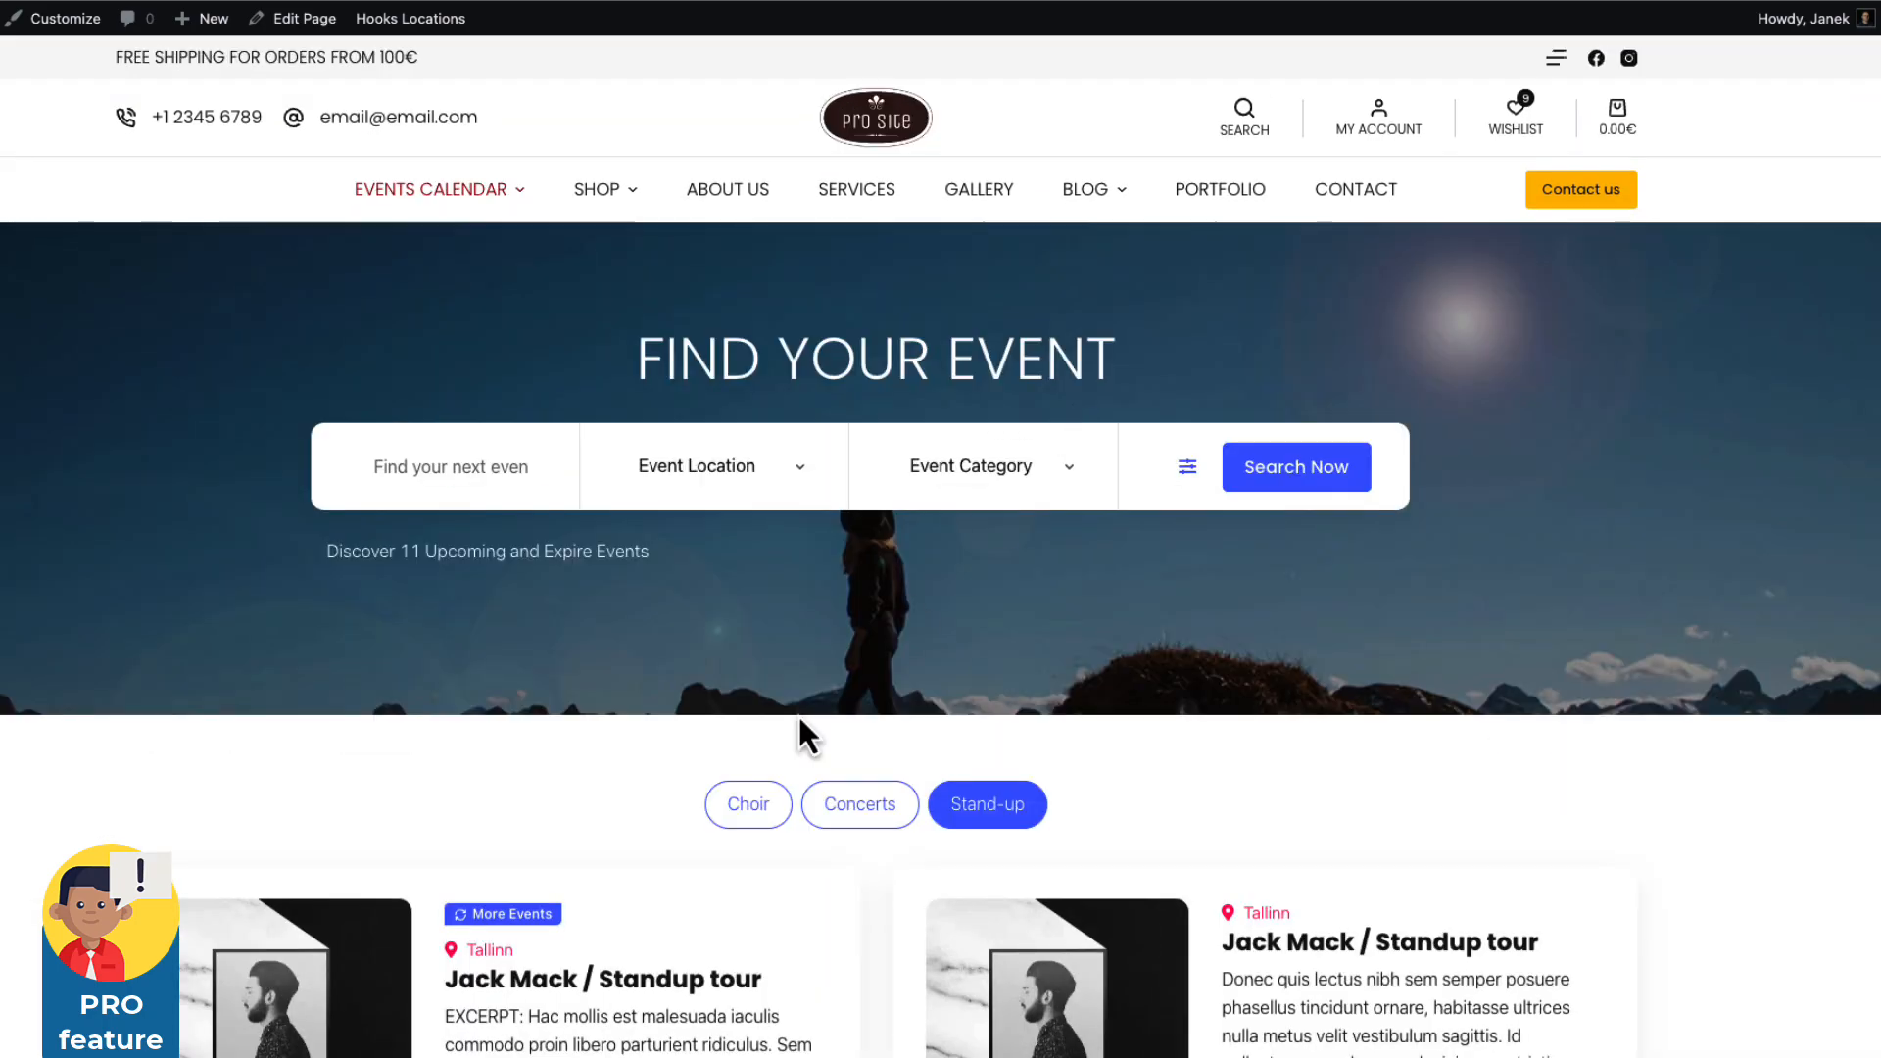
pyautogui.click(742, 818)
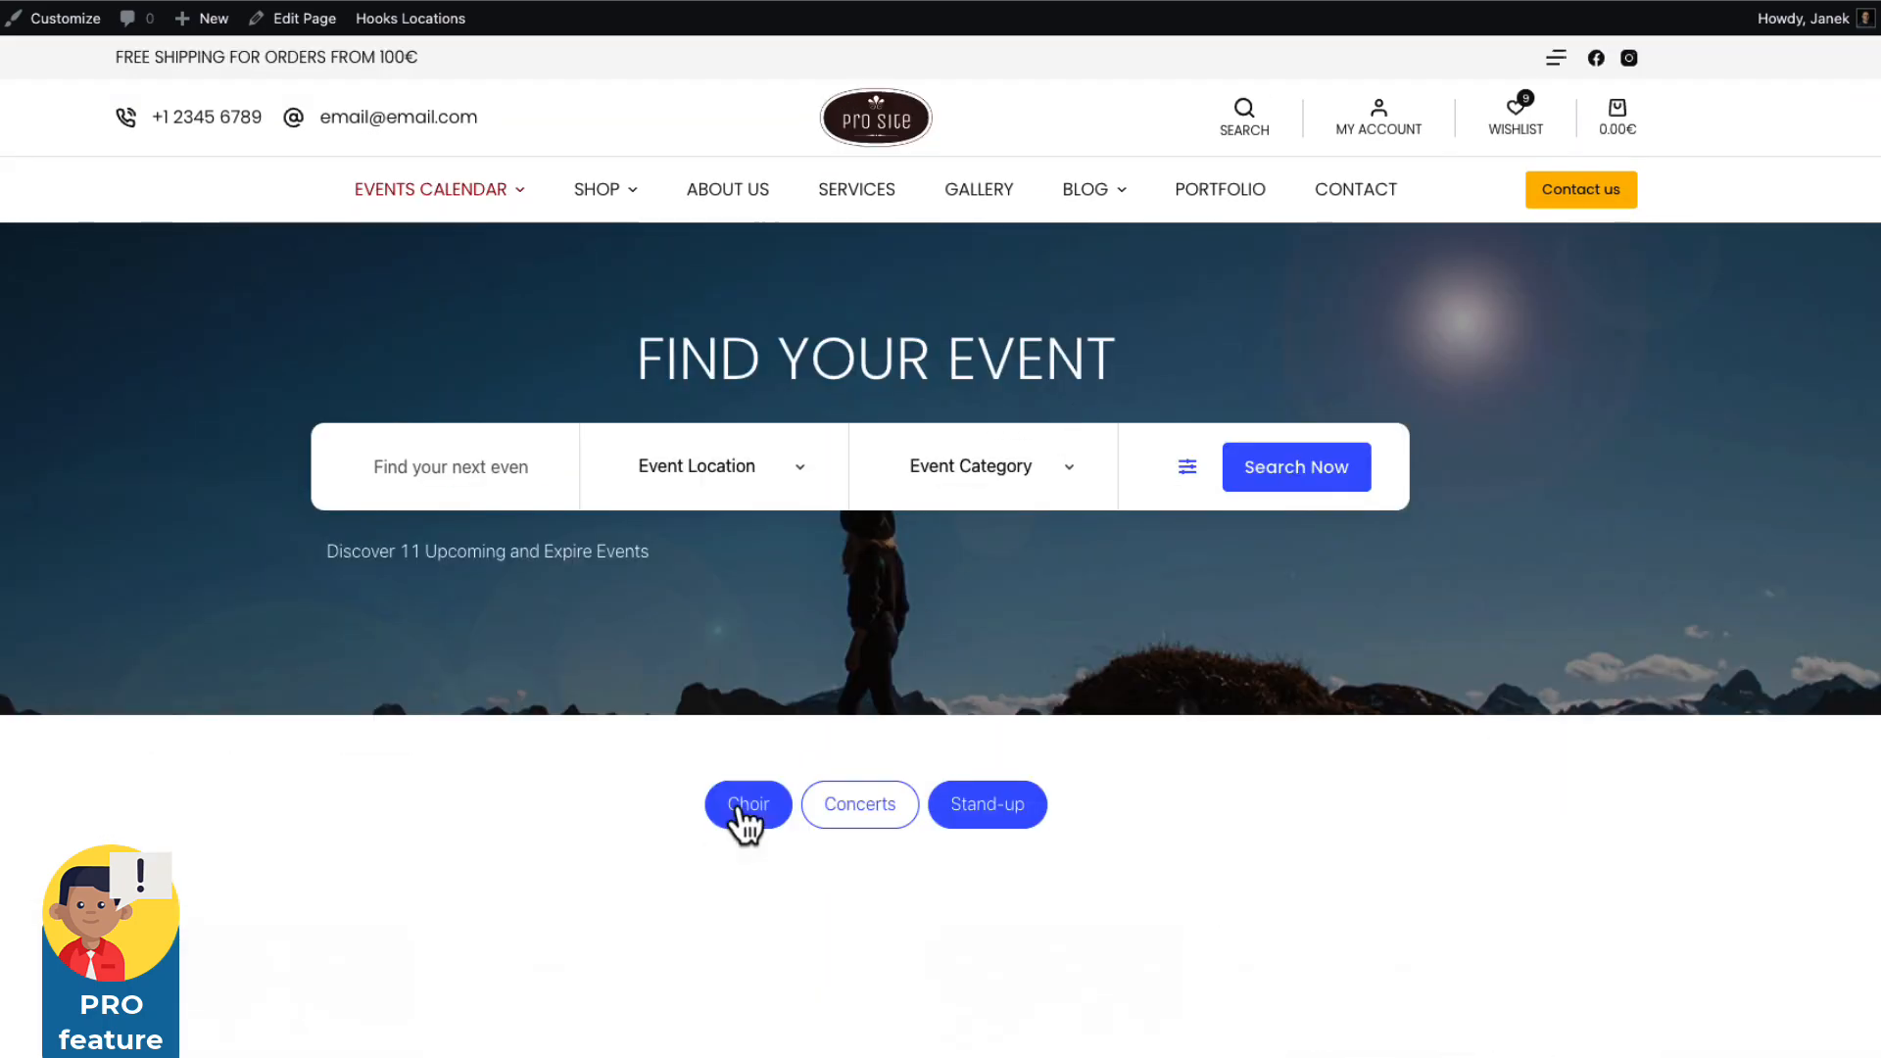
pyautogui.click(738, 465)
pyautogui.click(1264, 785)
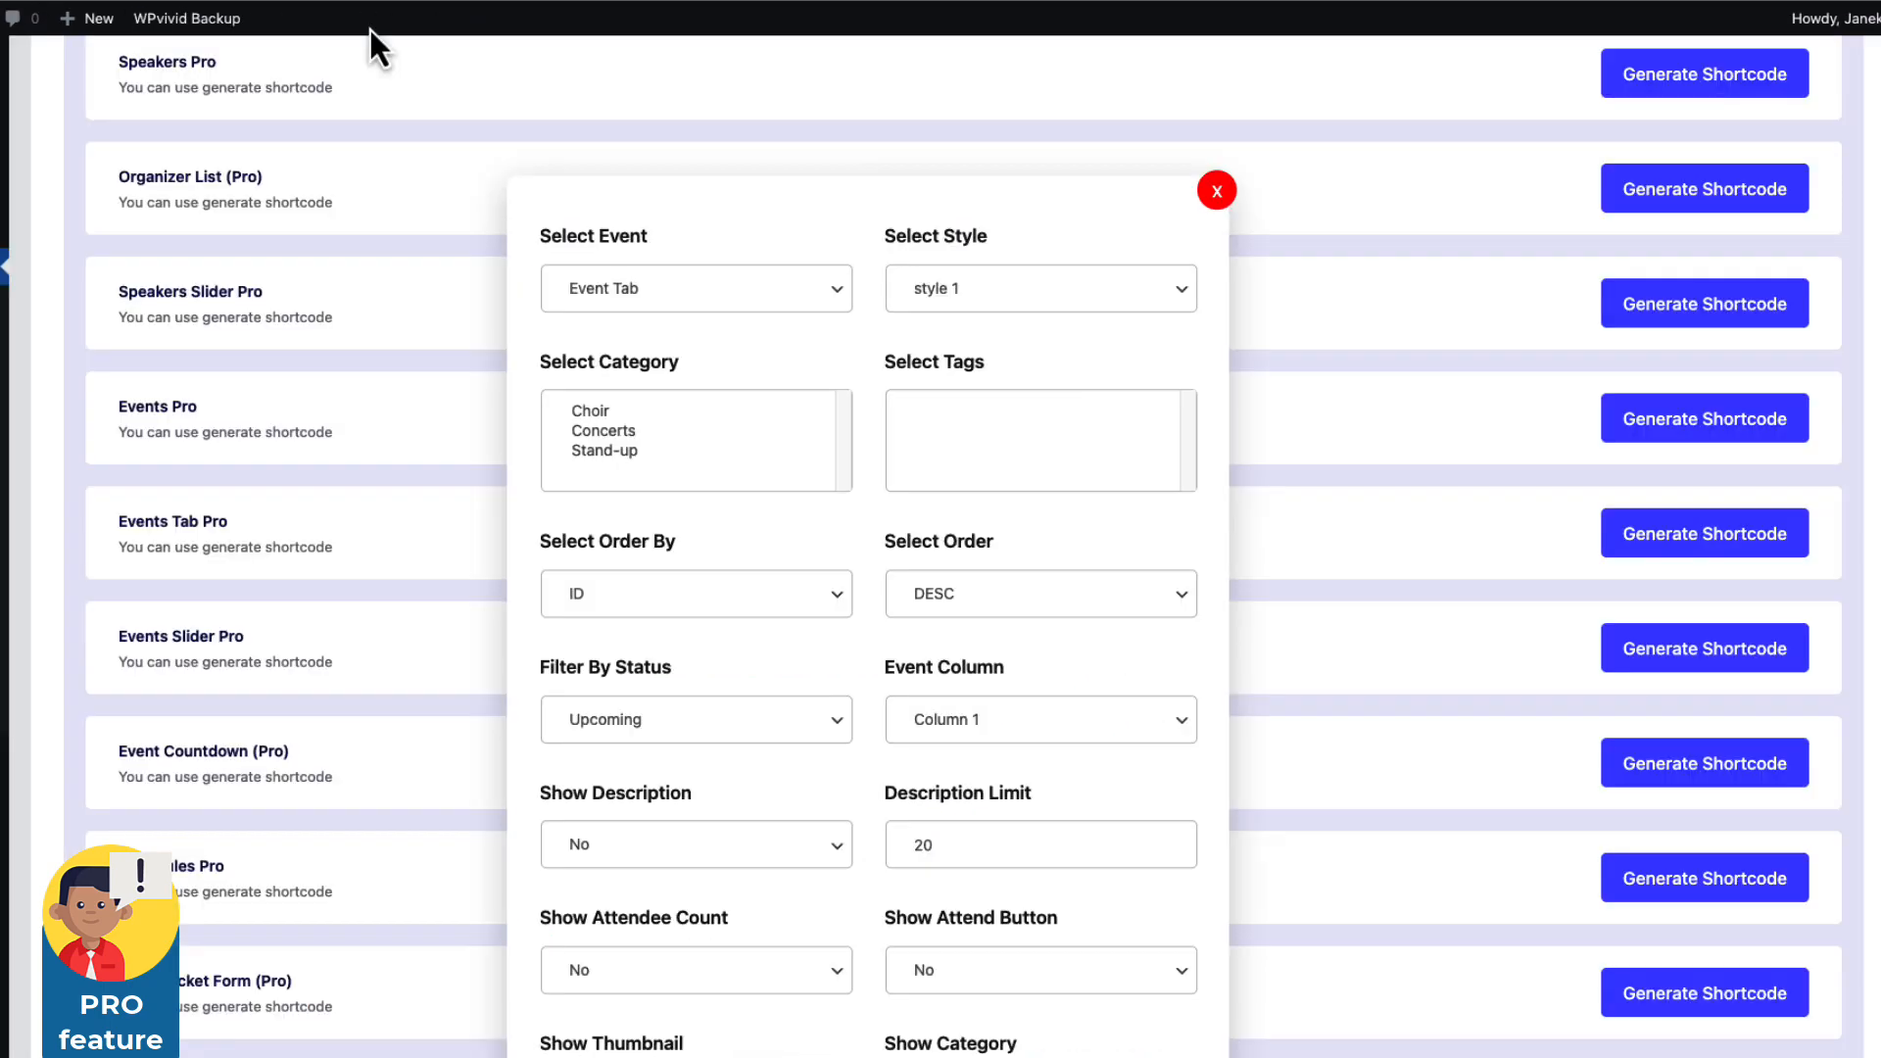
# Scroll through the Events Tab Pro options and the Pro shortcode list.
pyautogui.scroll(-4, 834, 578)
pyautogui.scroll(4, 1010, 571)
pyautogui.scroll(-3, 827, 652)
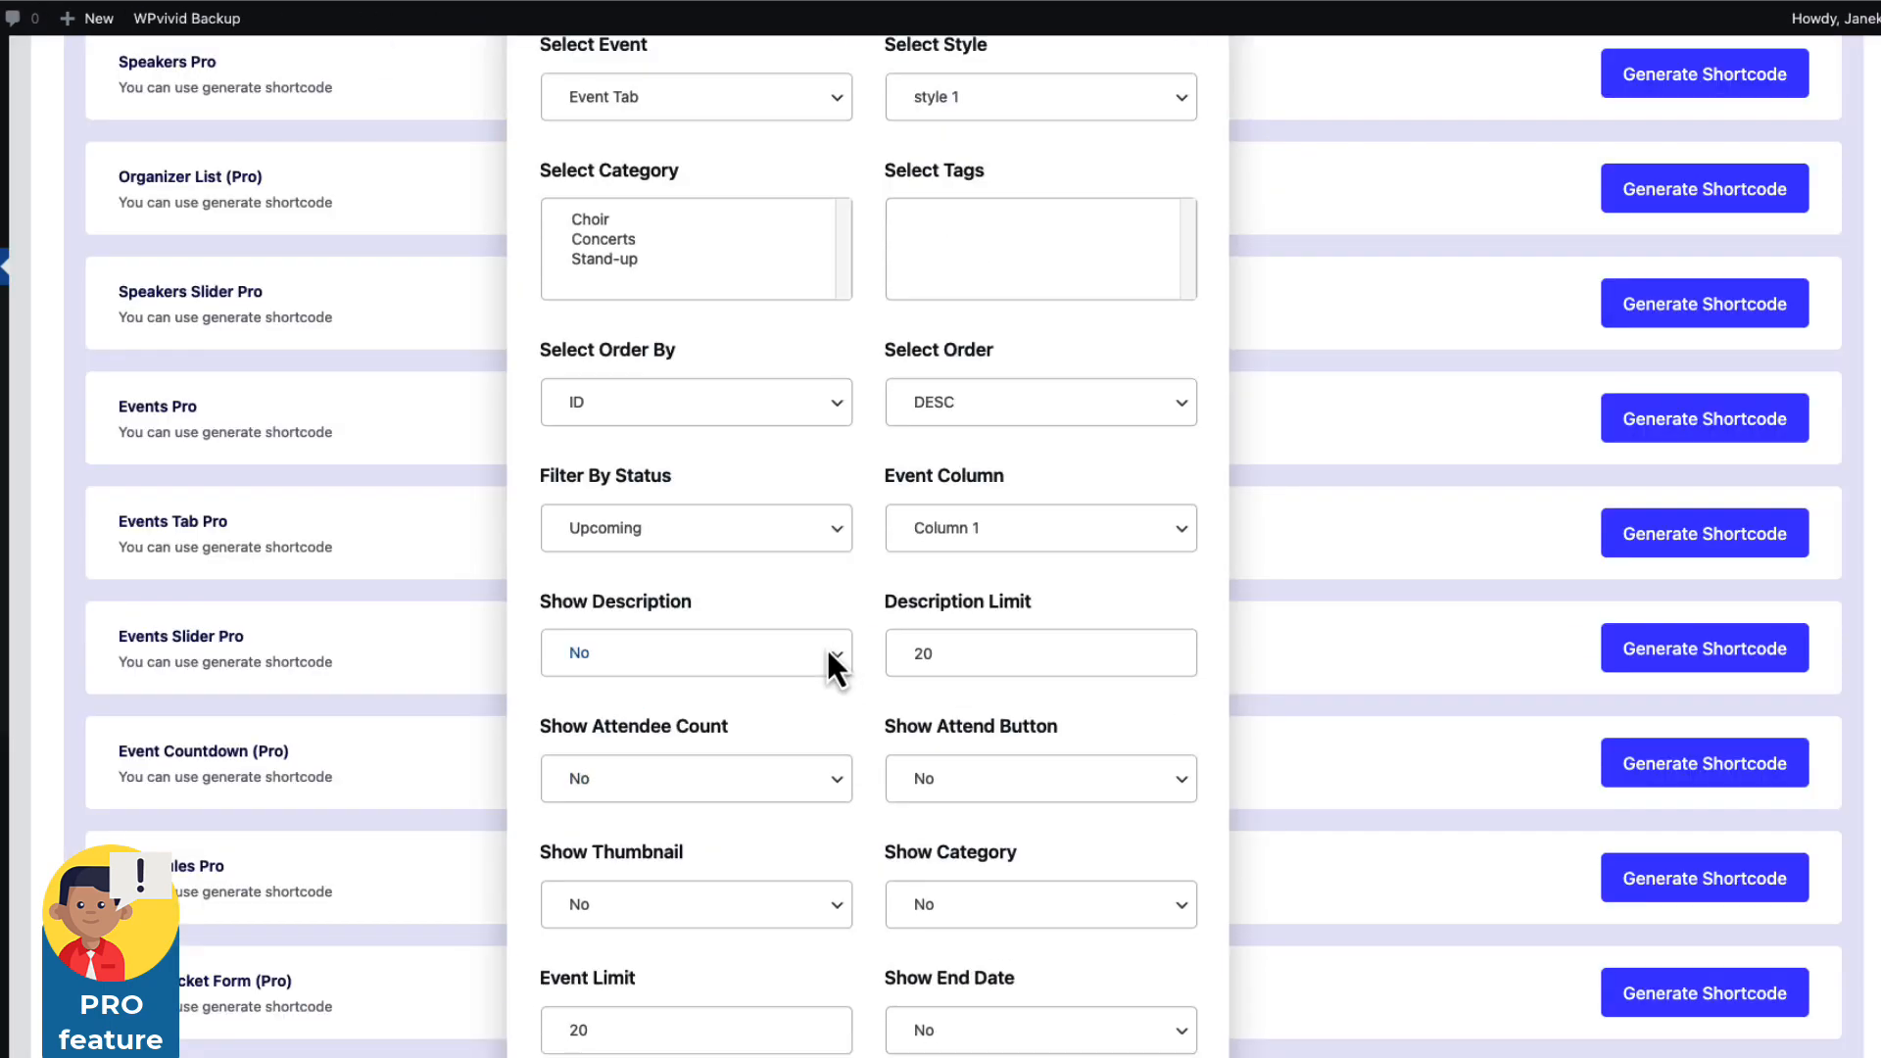
pyautogui.scroll(3, 1143, 285)
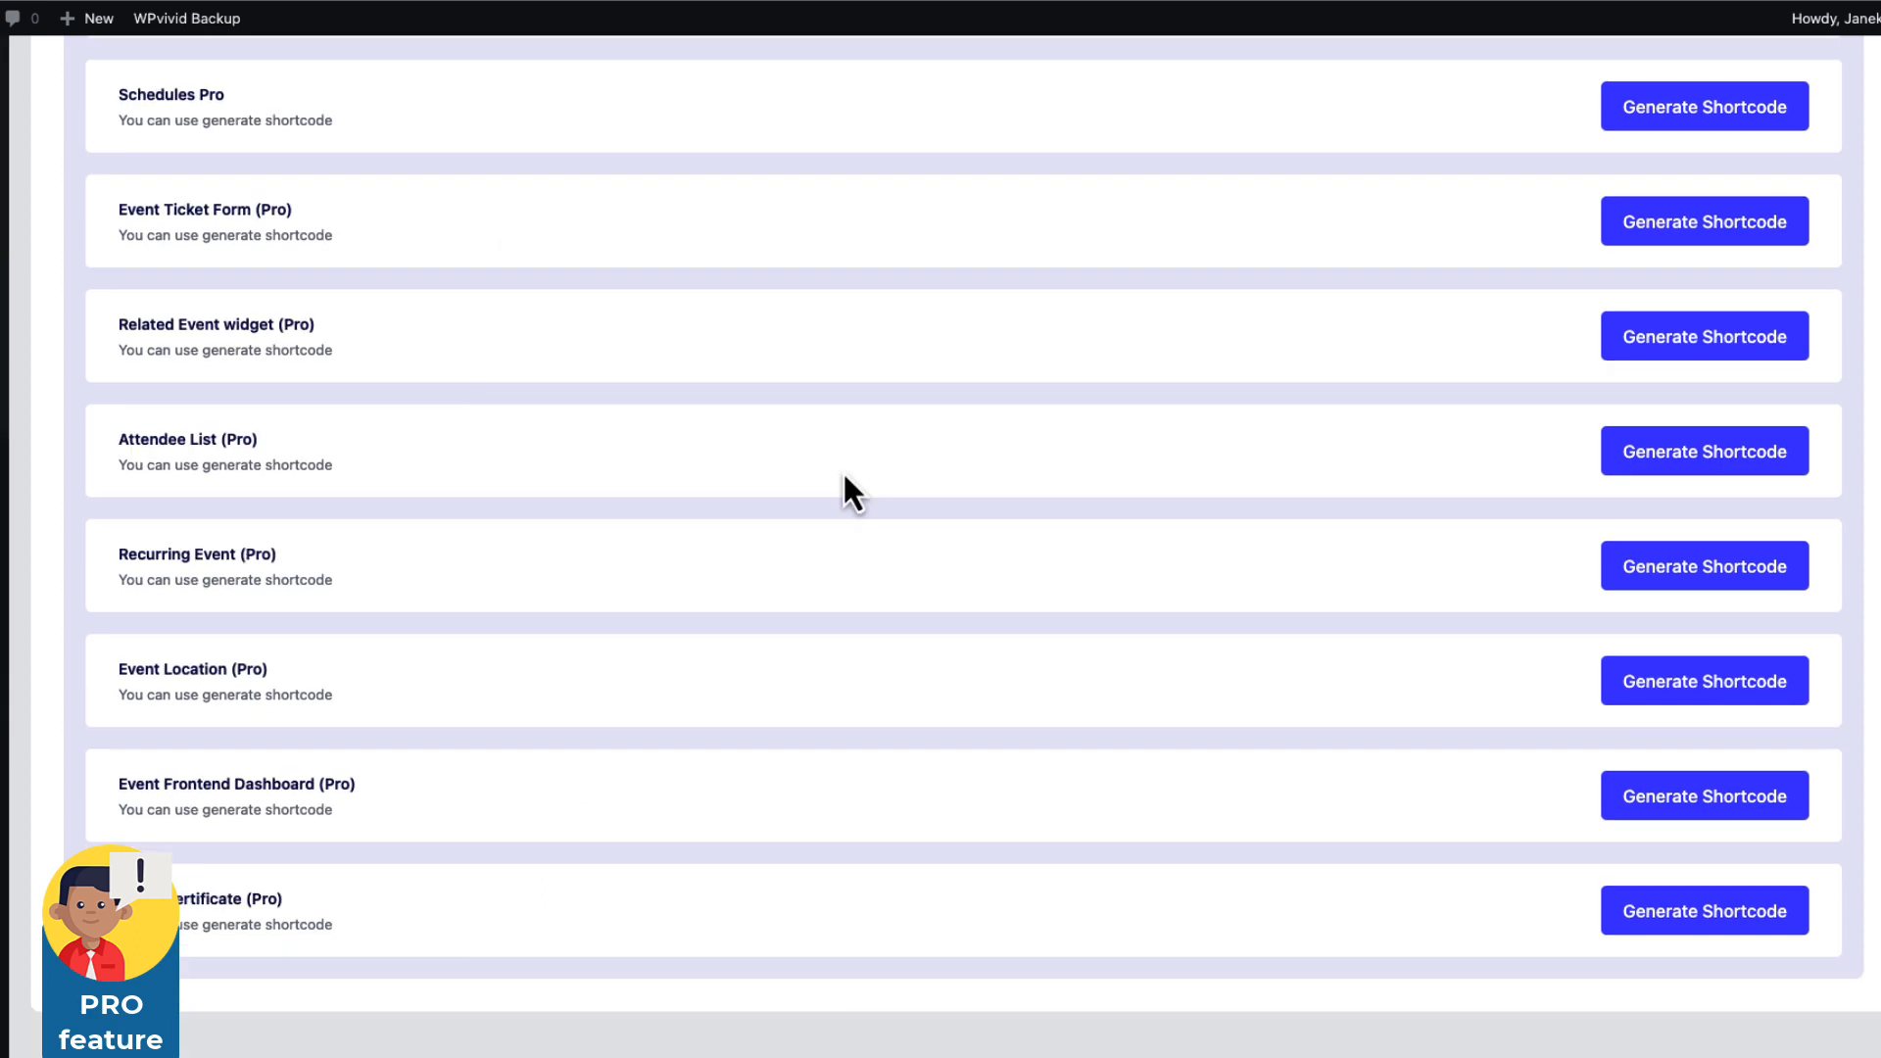
pyautogui.scroll(4, 737, 588)
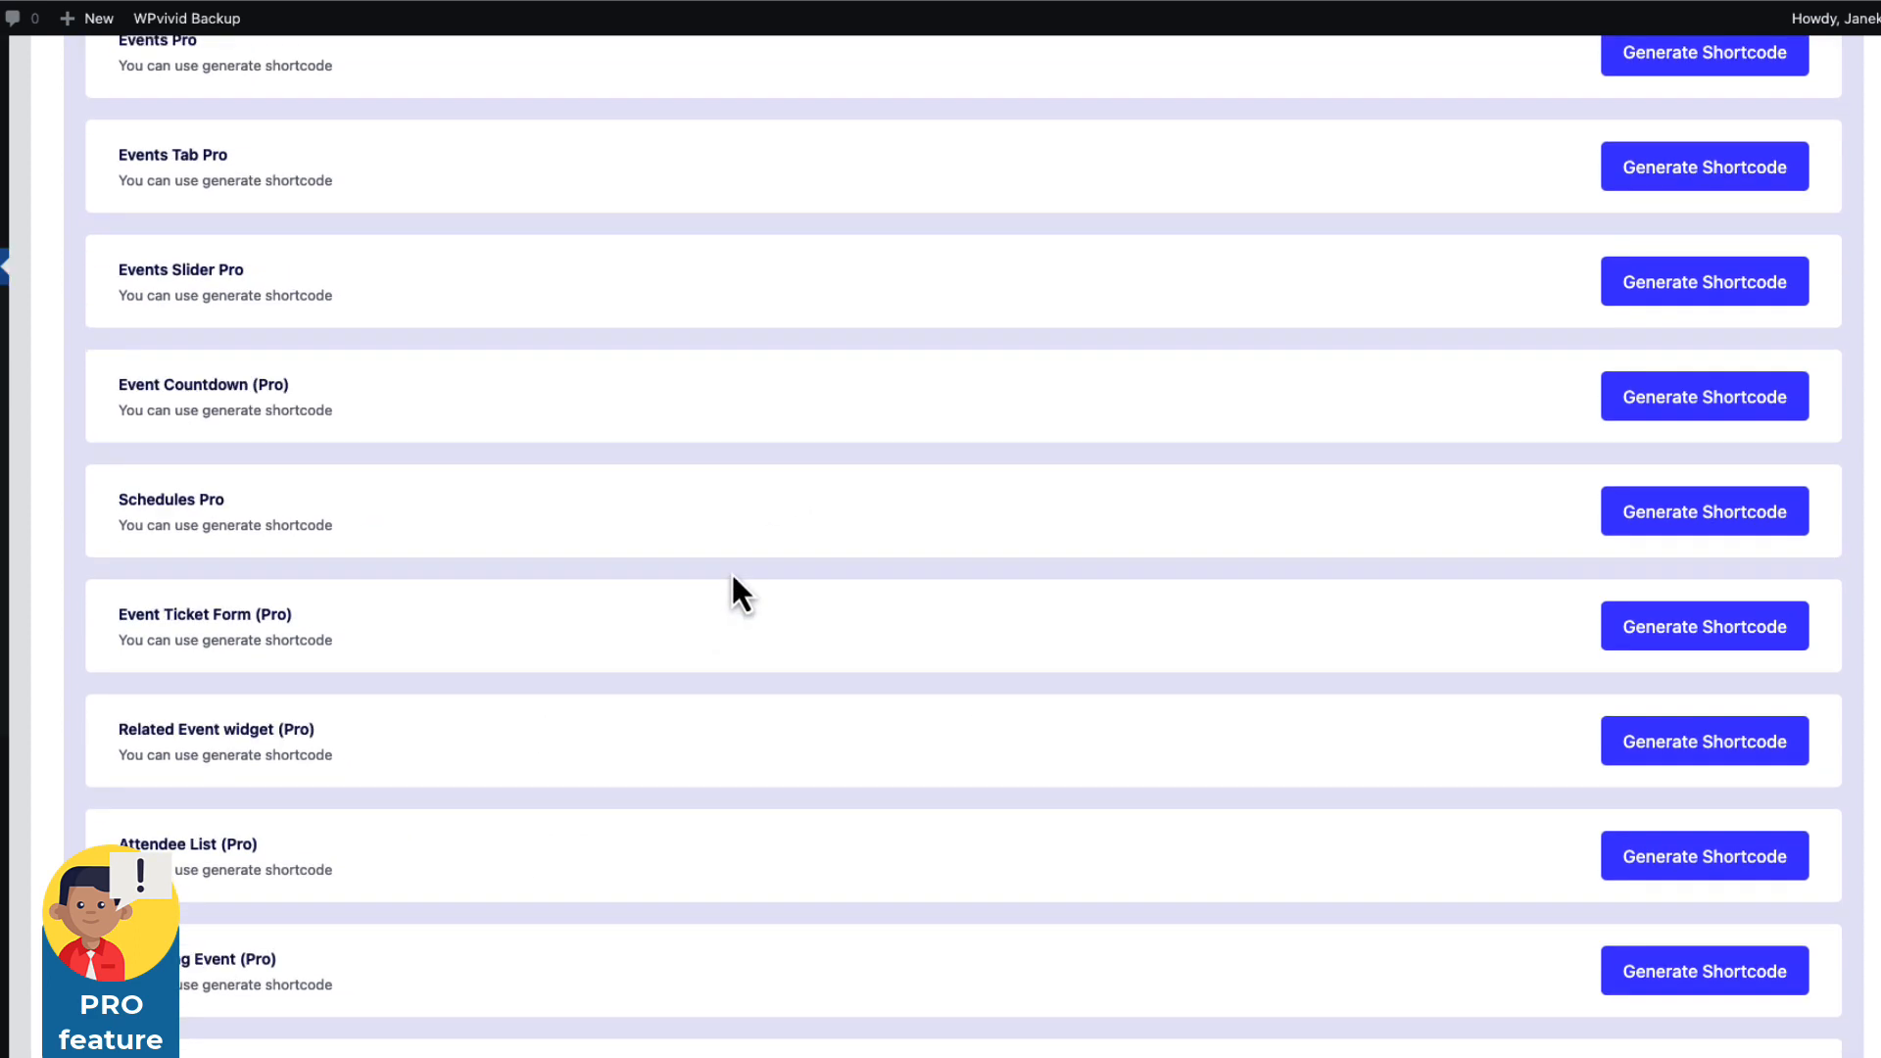
pyautogui.scroll(2, 732, 578)
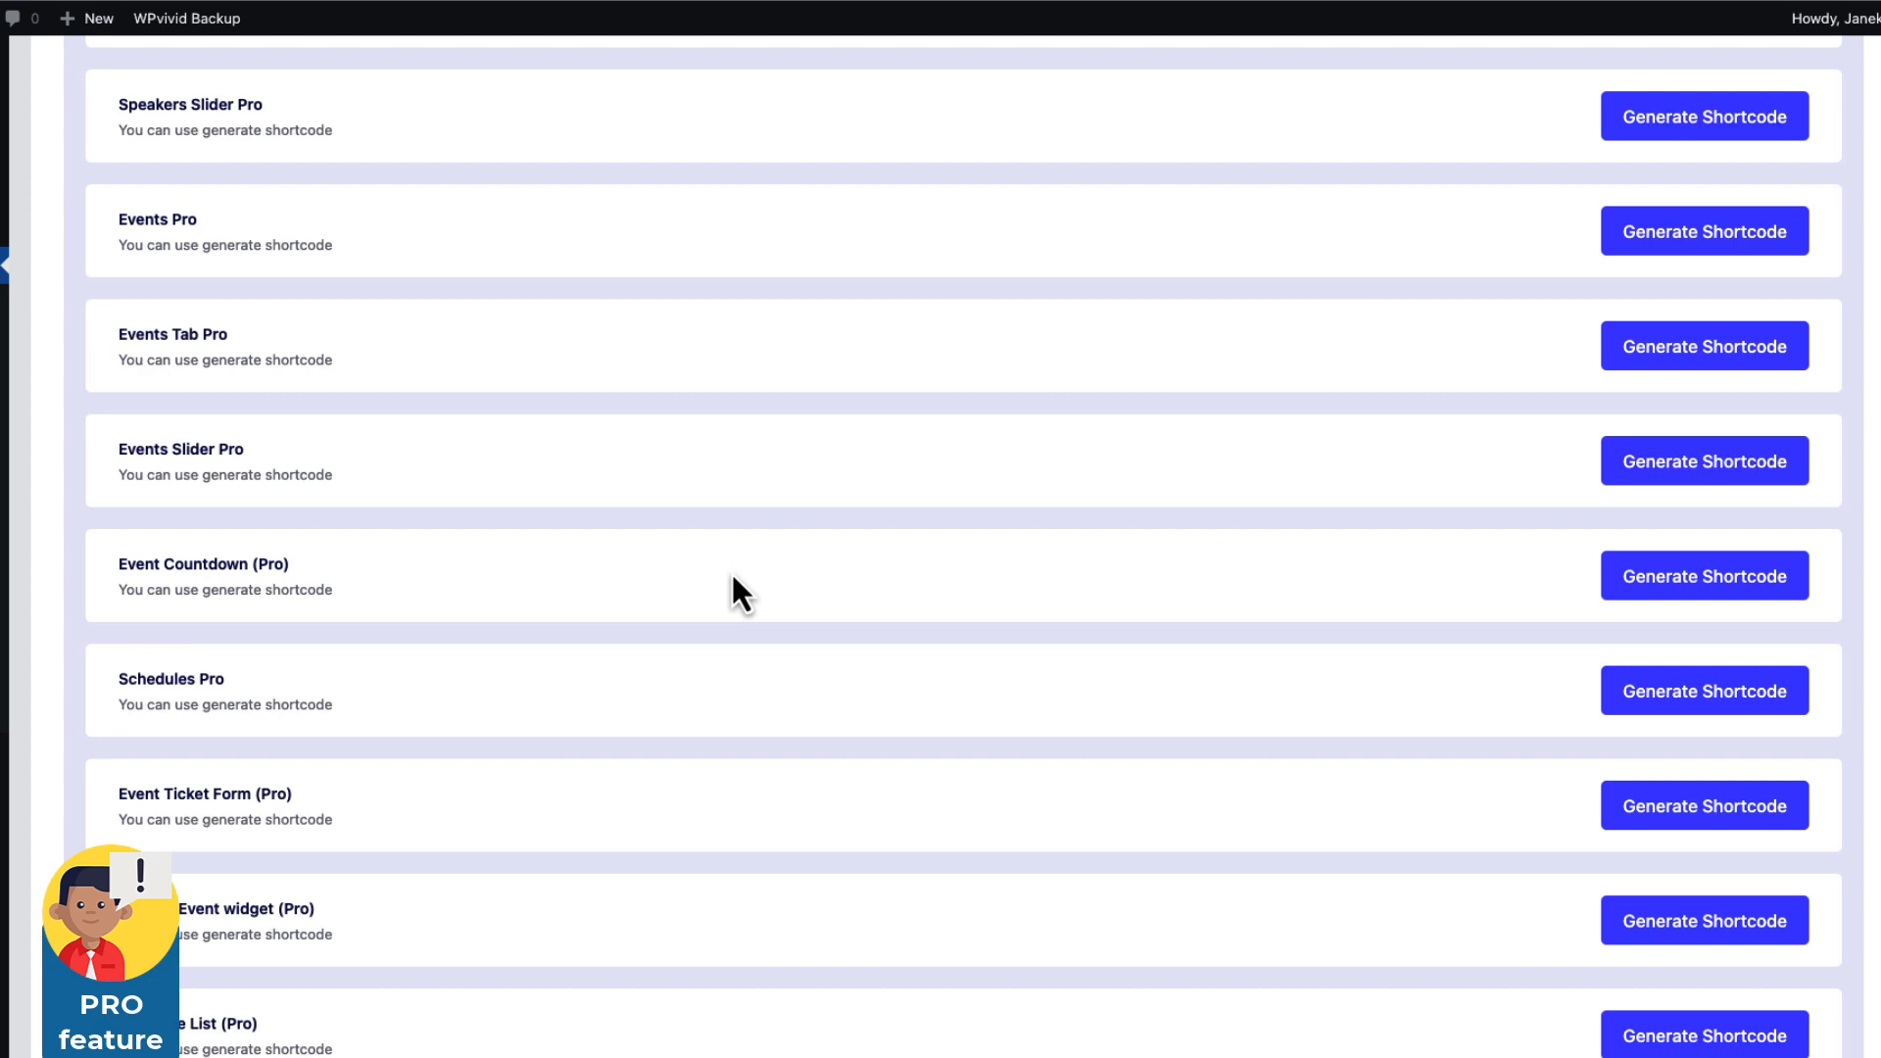
pyautogui.scroll(5, 733, 594)
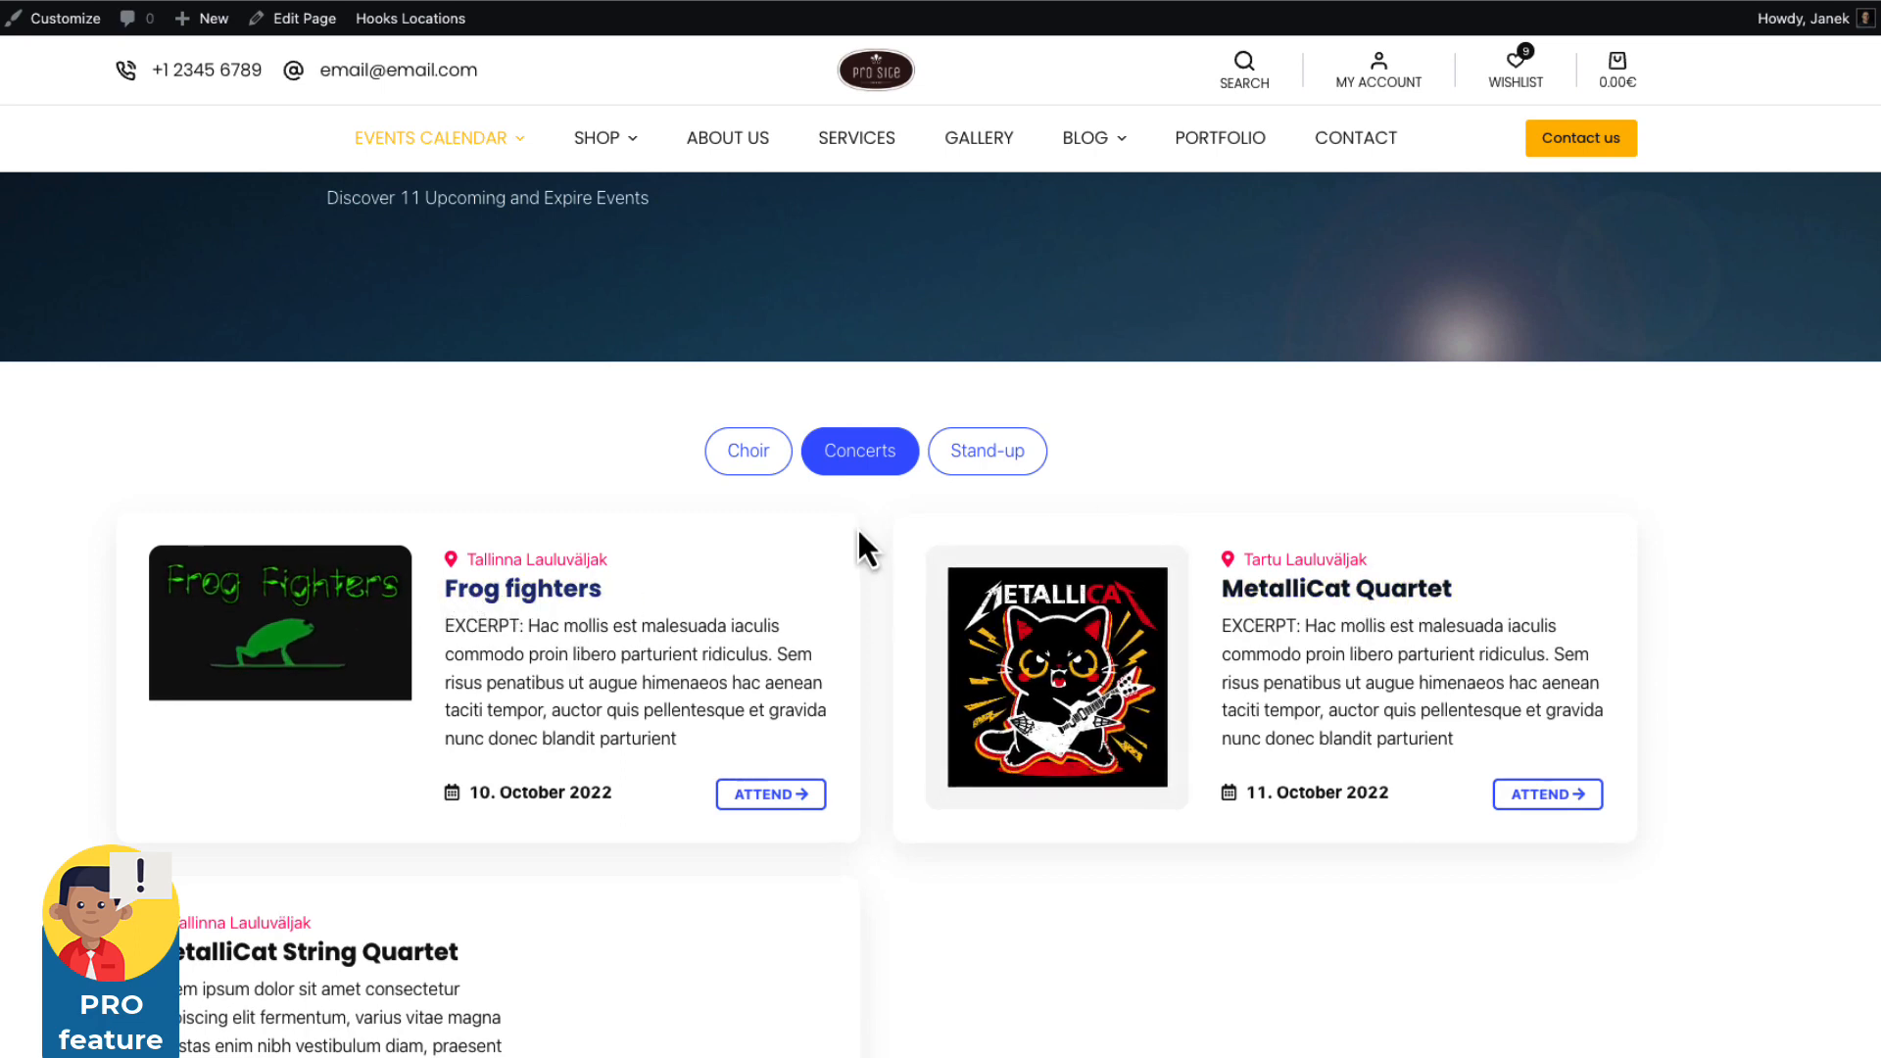
# Filter the live events by Stand-up and Choir, then scroll through the Pro shortcode list.
pyautogui.click(958, 460)
pyautogui.scroll(4, 959, 470)
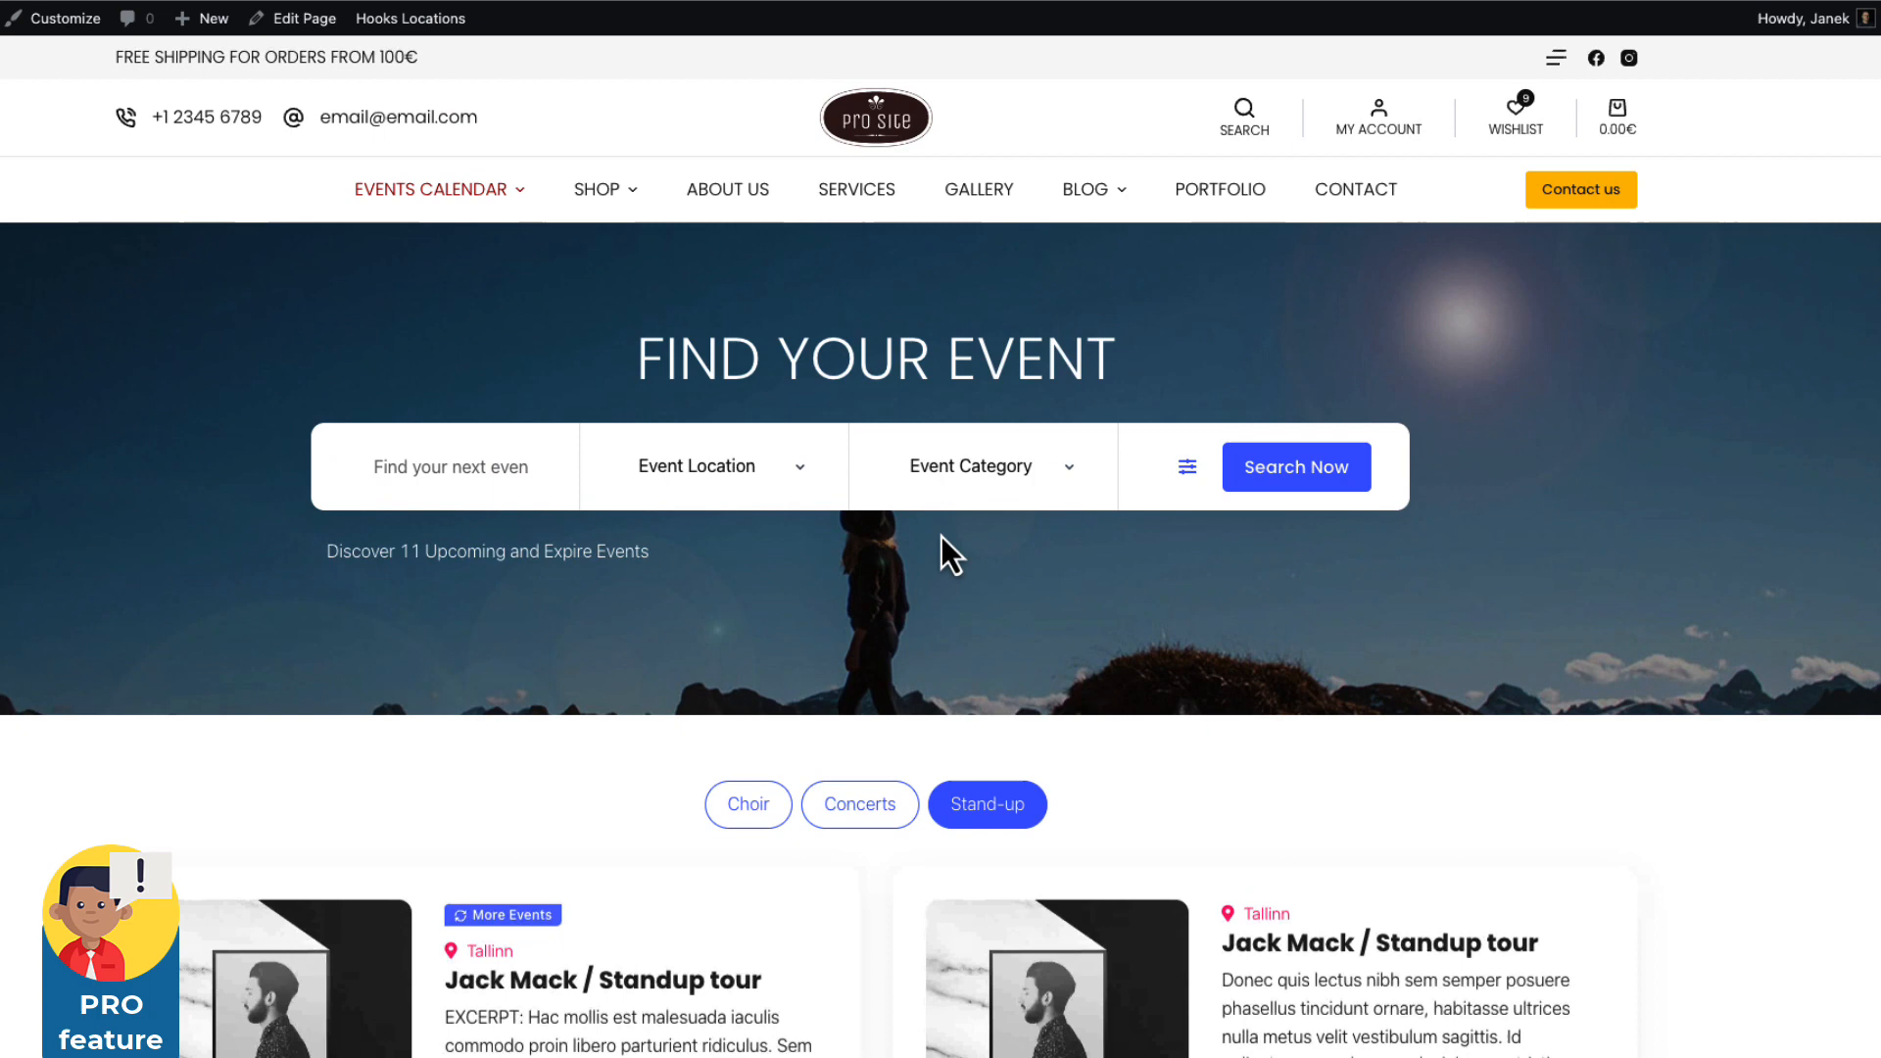
pyautogui.click(765, 828)
pyautogui.scroll(-5, 1117, 748)
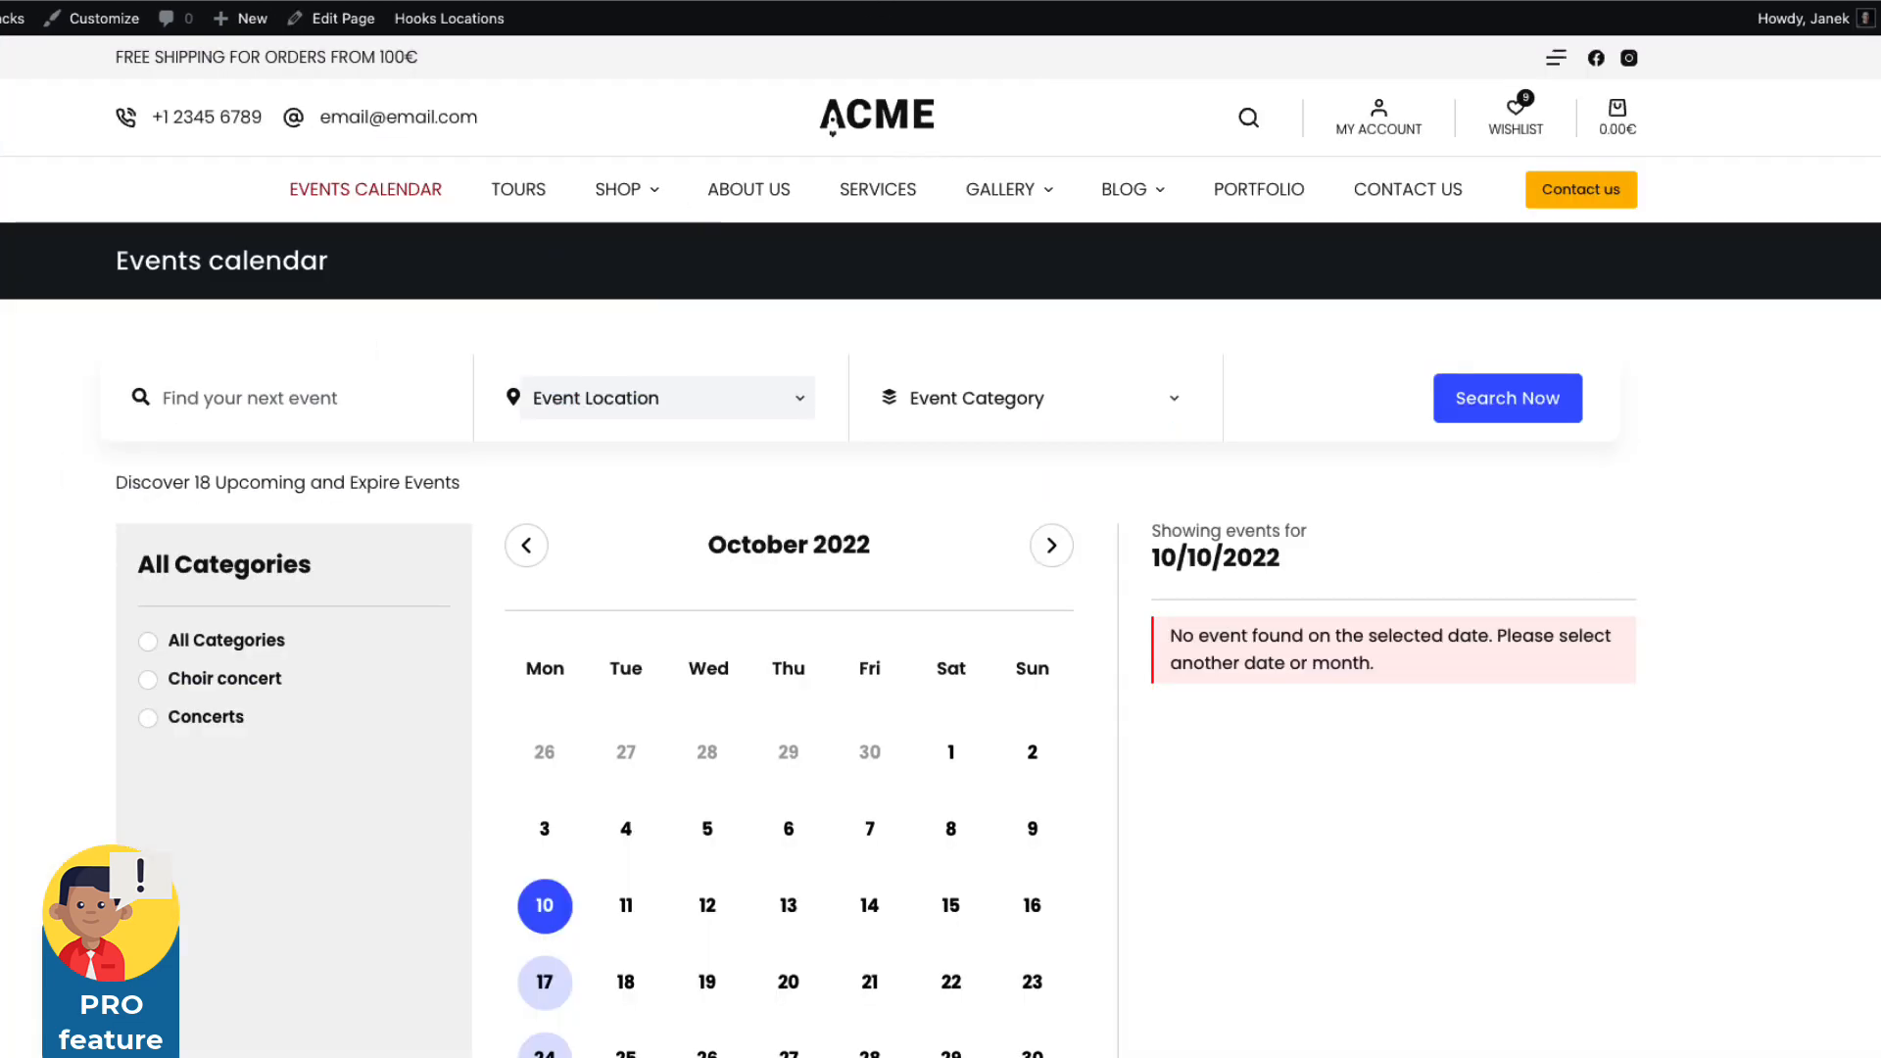
pyautogui.scroll(-3, 940, 588)
pyautogui.scroll(2, 941, 587)
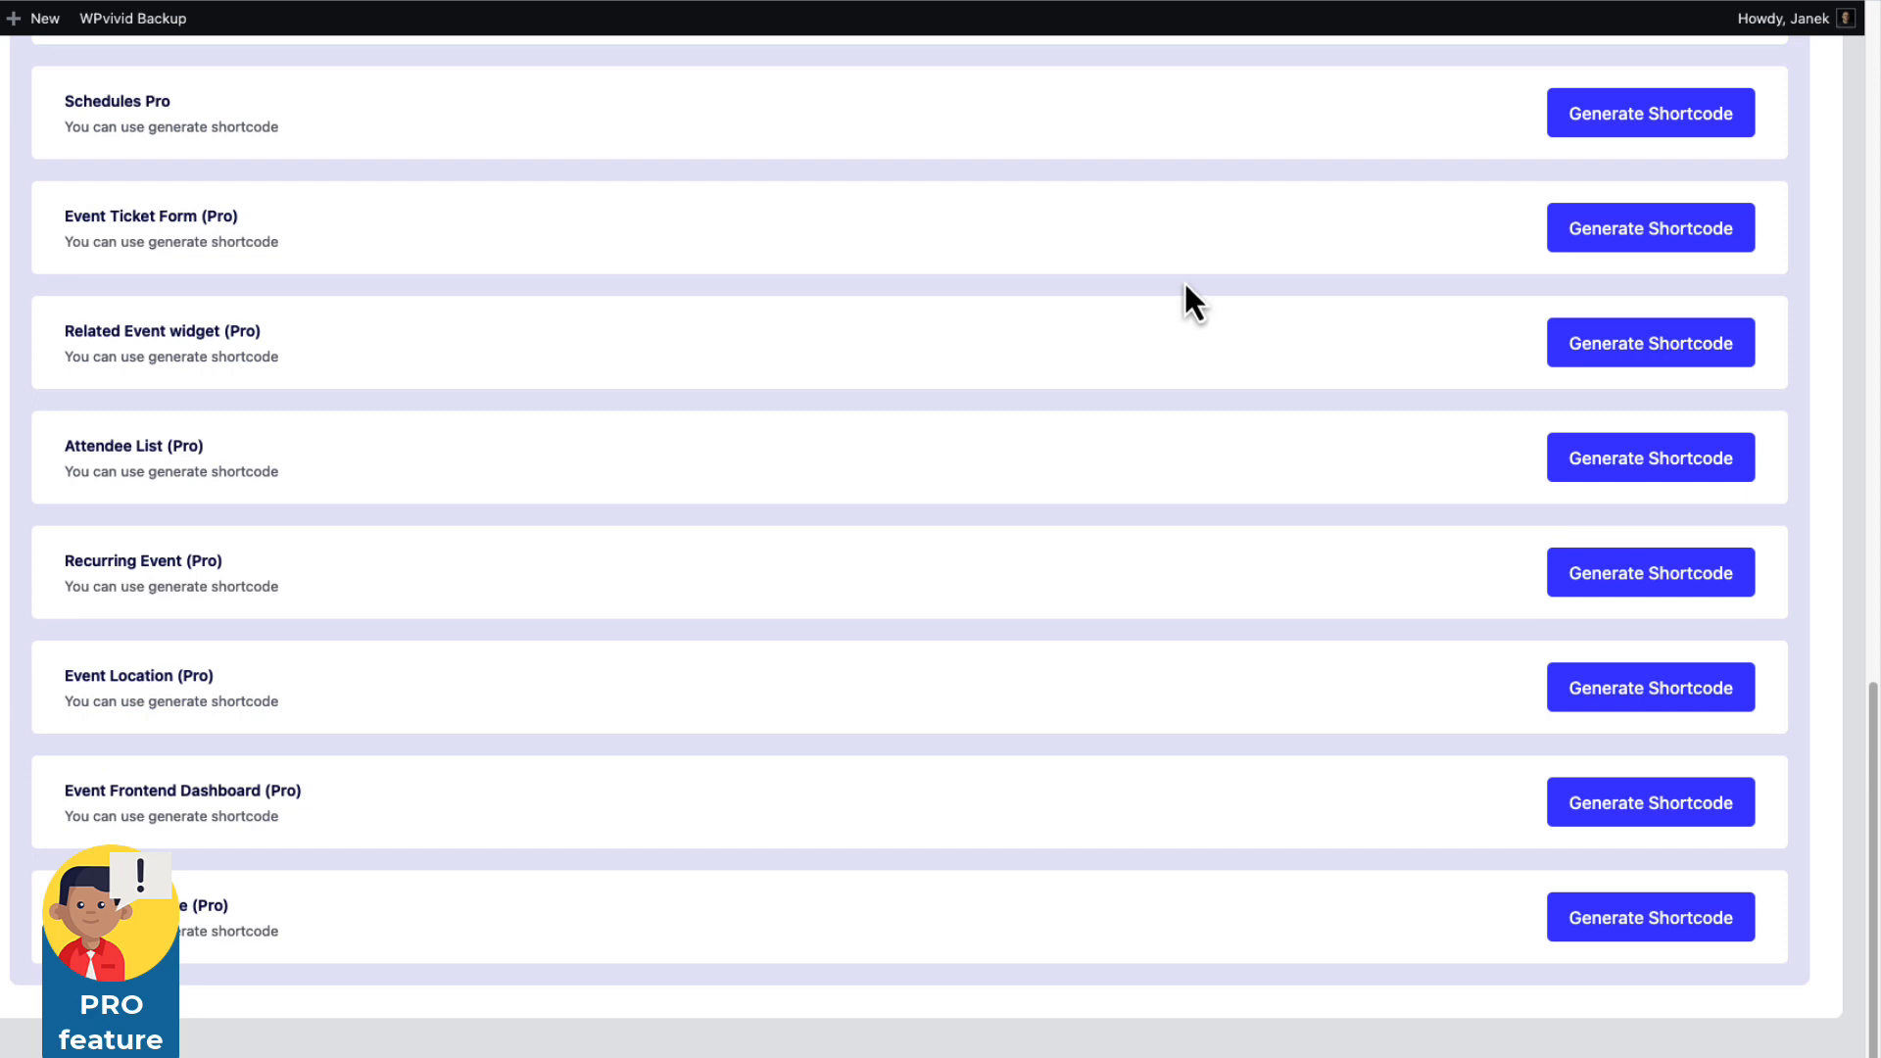
# Generate the Event Frontend Dashboard (Pro) shortcode [etn_pro_dashboard] and copy it.
pyautogui.moveTo(330, 796); pyautogui.dragTo(56, 797)
pyautogui.click(1596, 815)
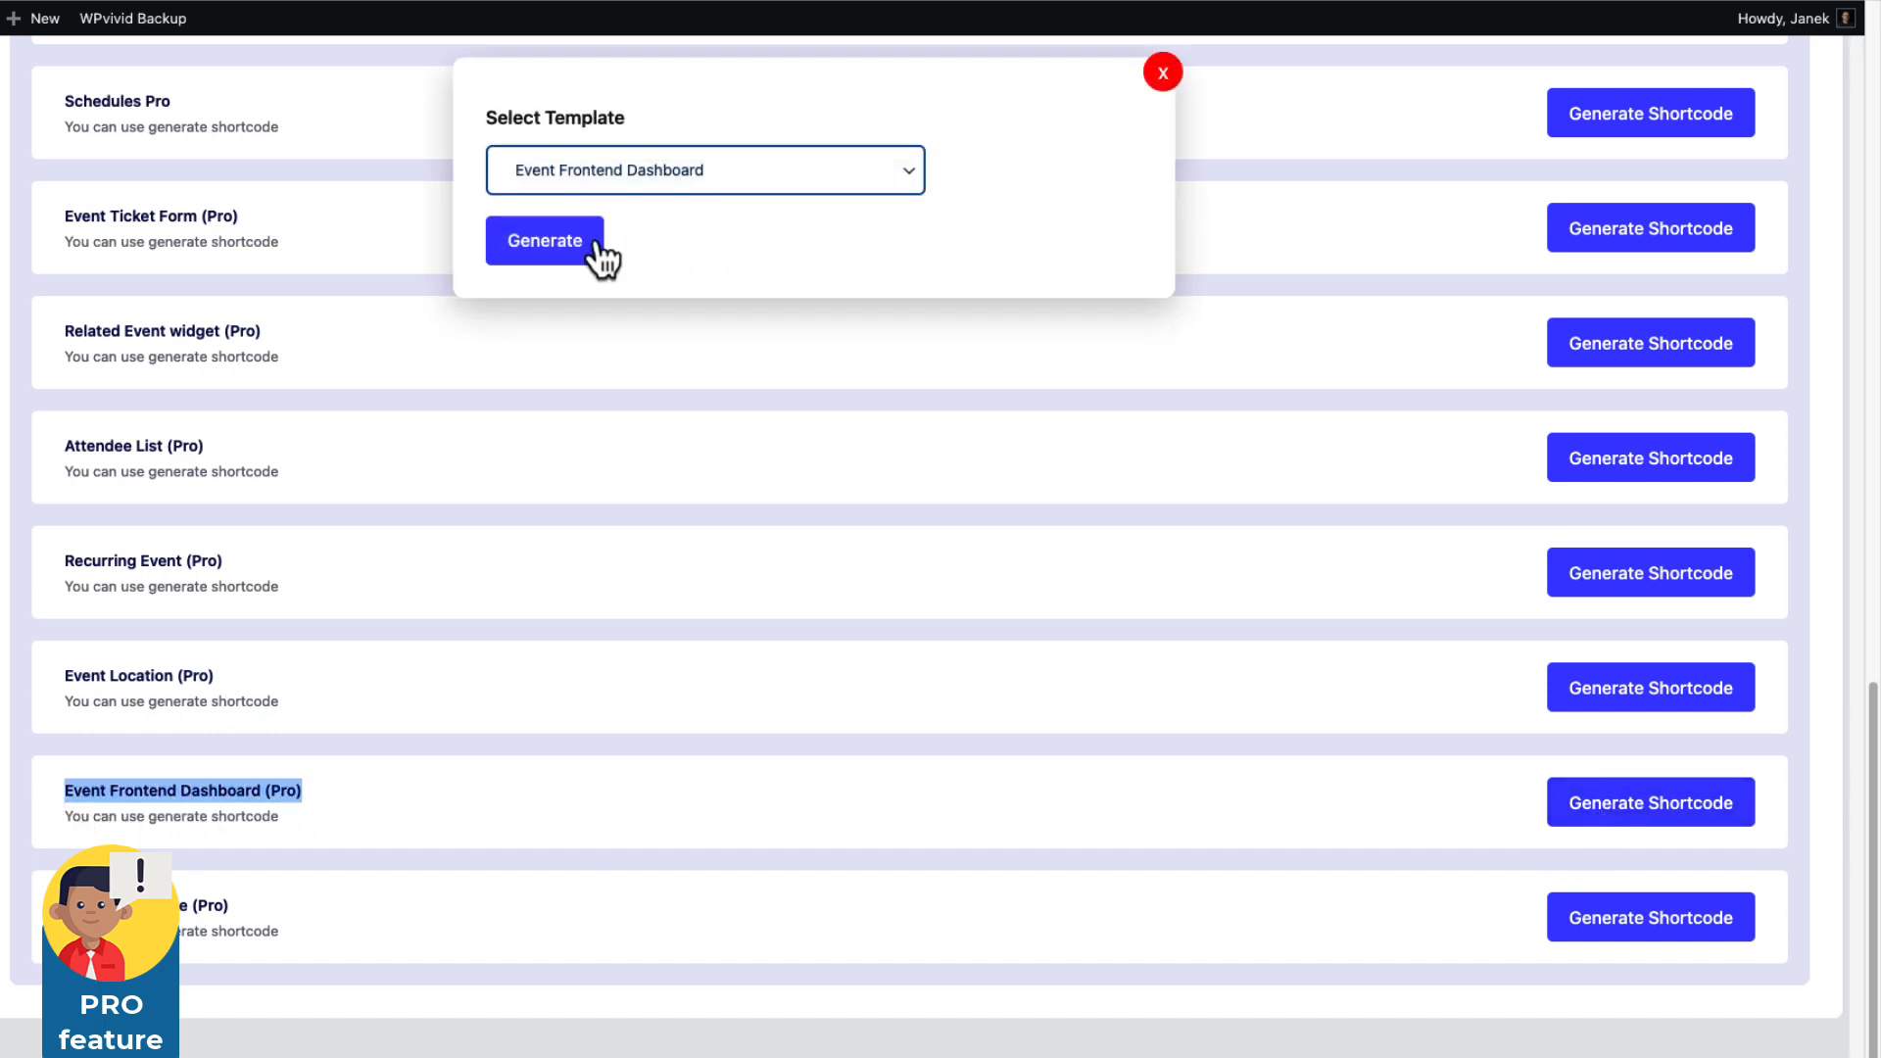
pyautogui.click(553, 244)
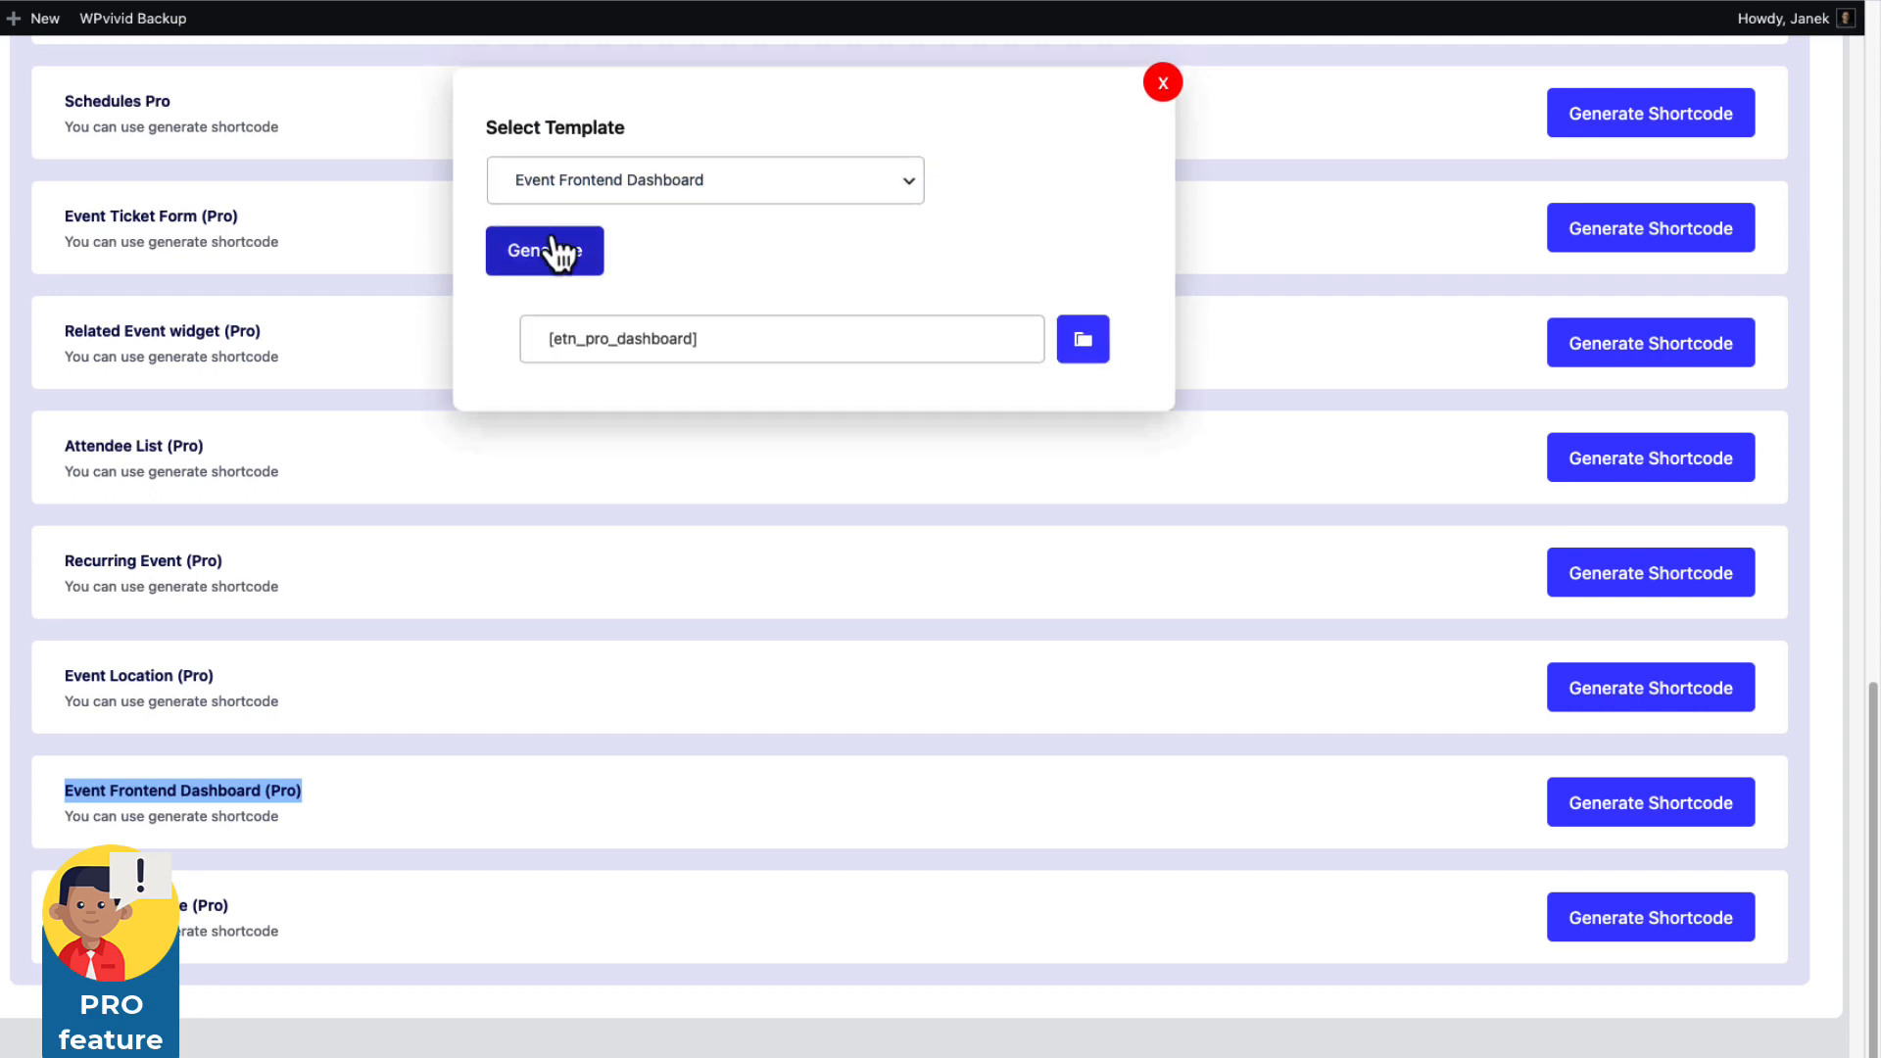
pyautogui.click(1088, 350)
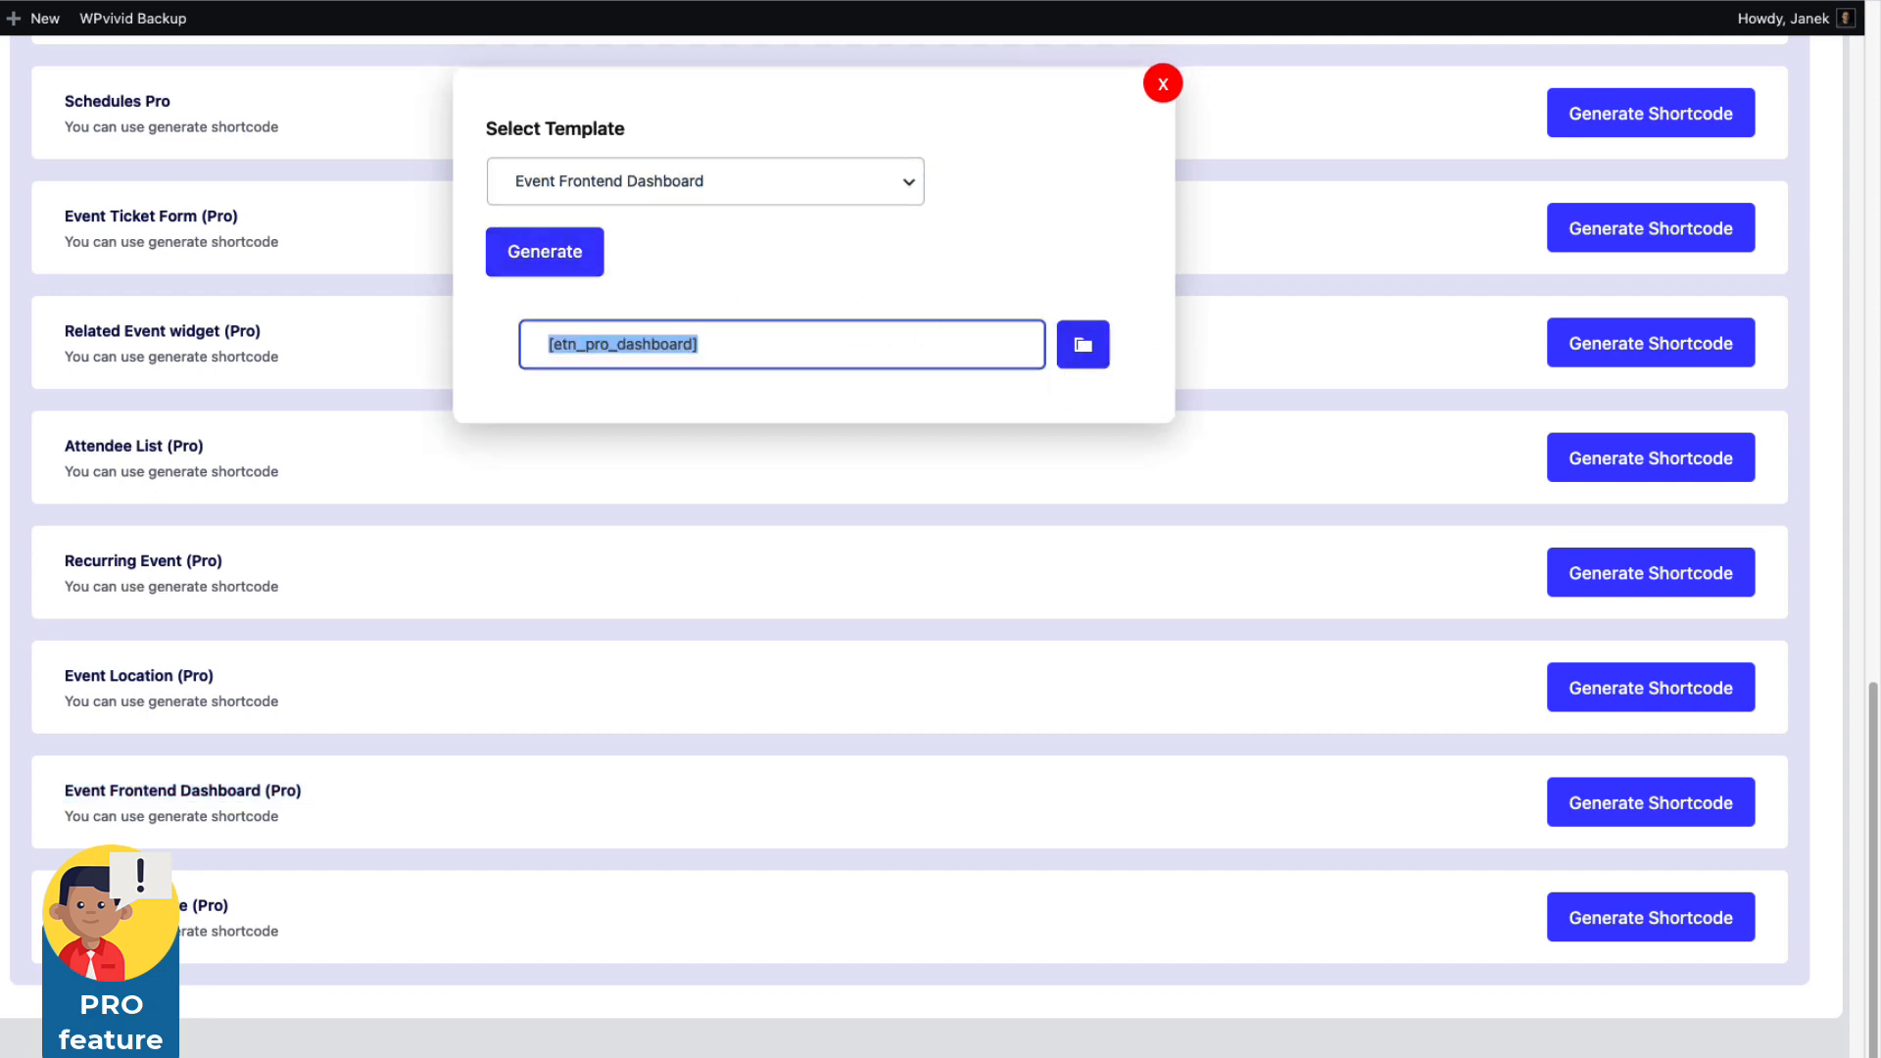
pyautogui.scroll(8, 218, 294)
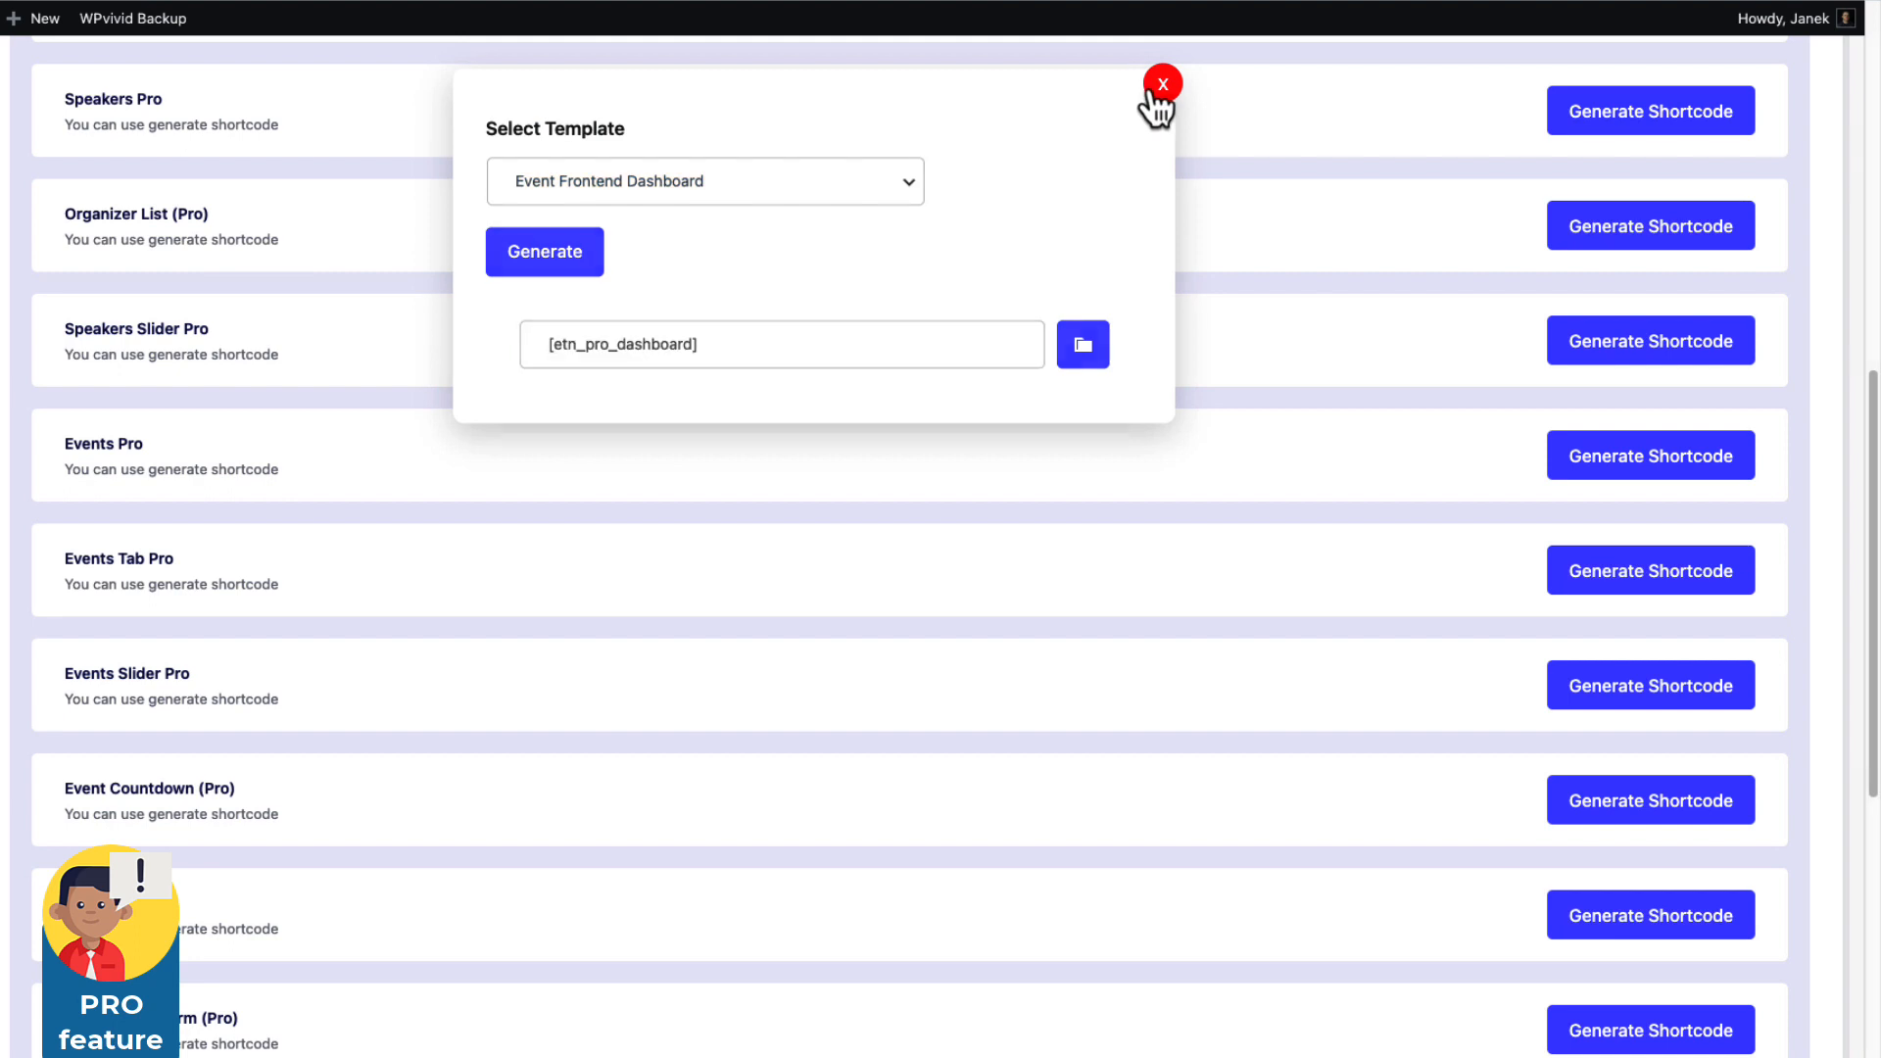
pyautogui.click(1159, 89)
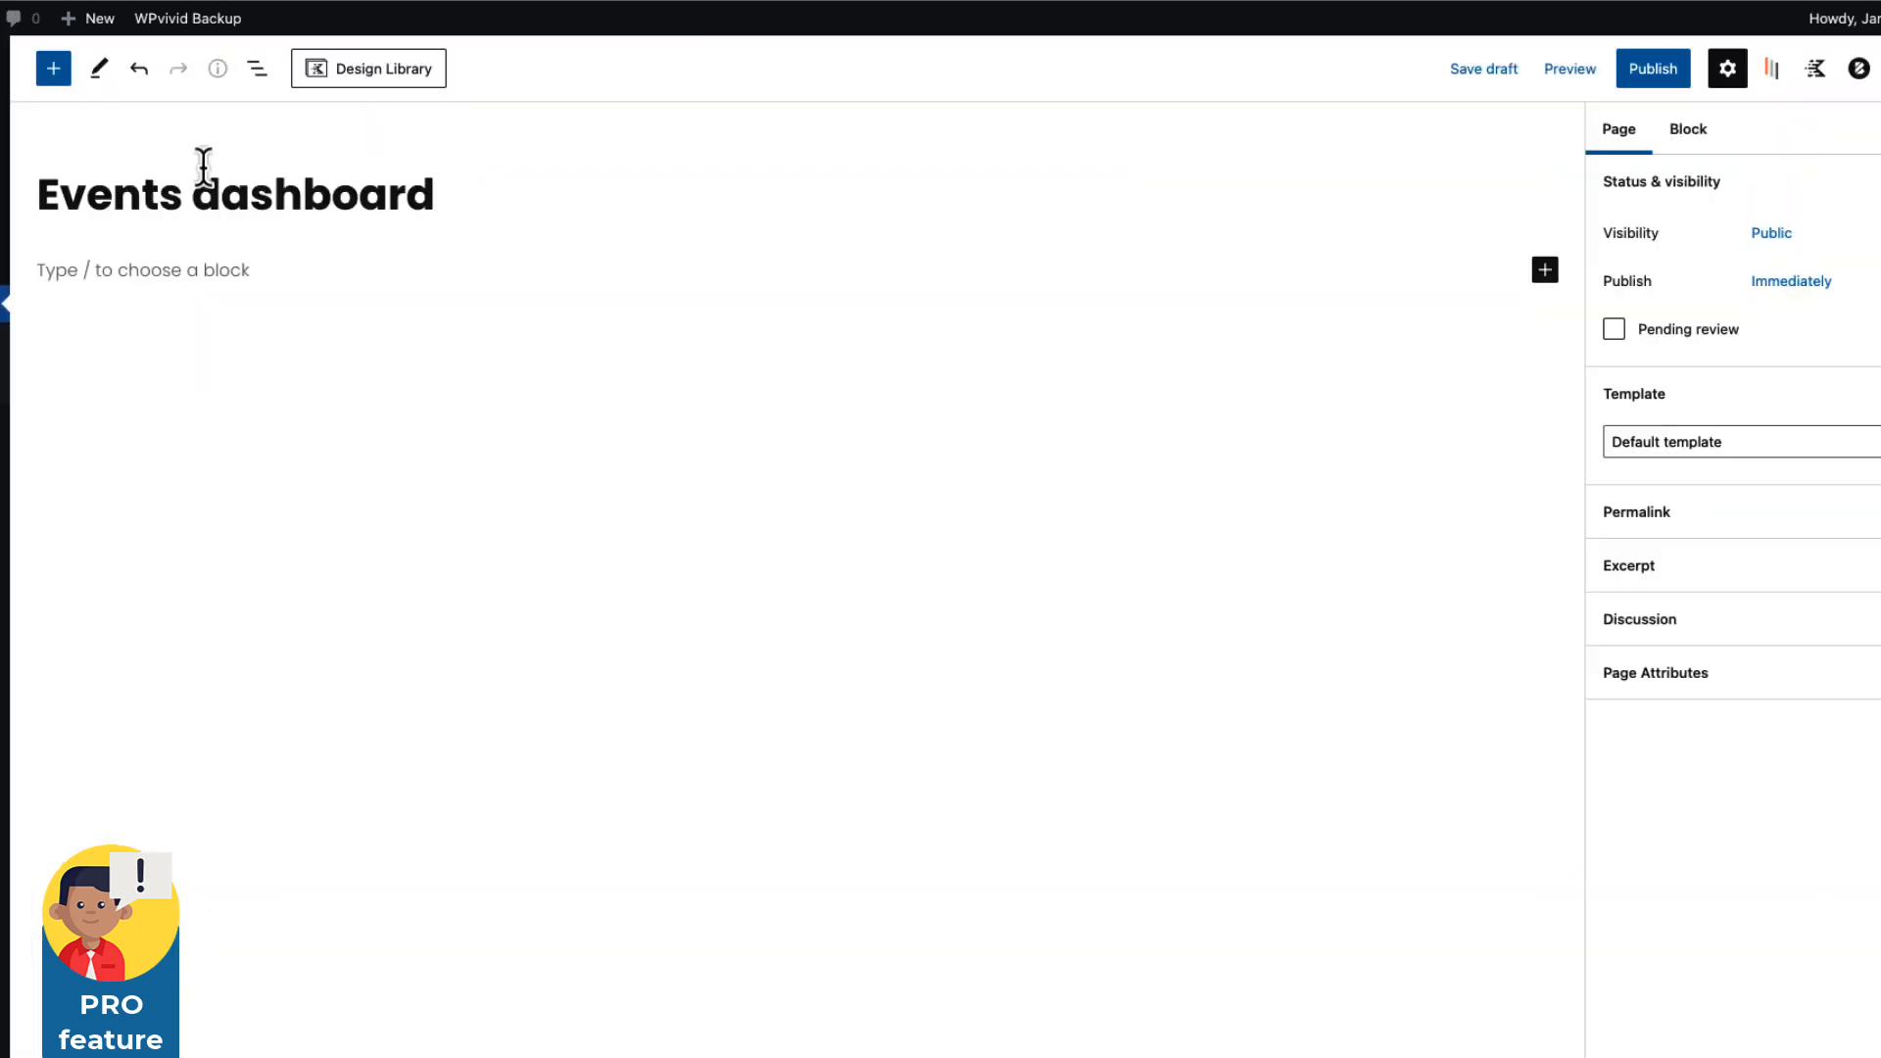
# Paste [etn_pro_dashboard] into a Shortcode block on the Events dashboard page and publish it.
pyautogui.click(106, 271)
pyautogui.write('/')
pyautogui.press('Return')
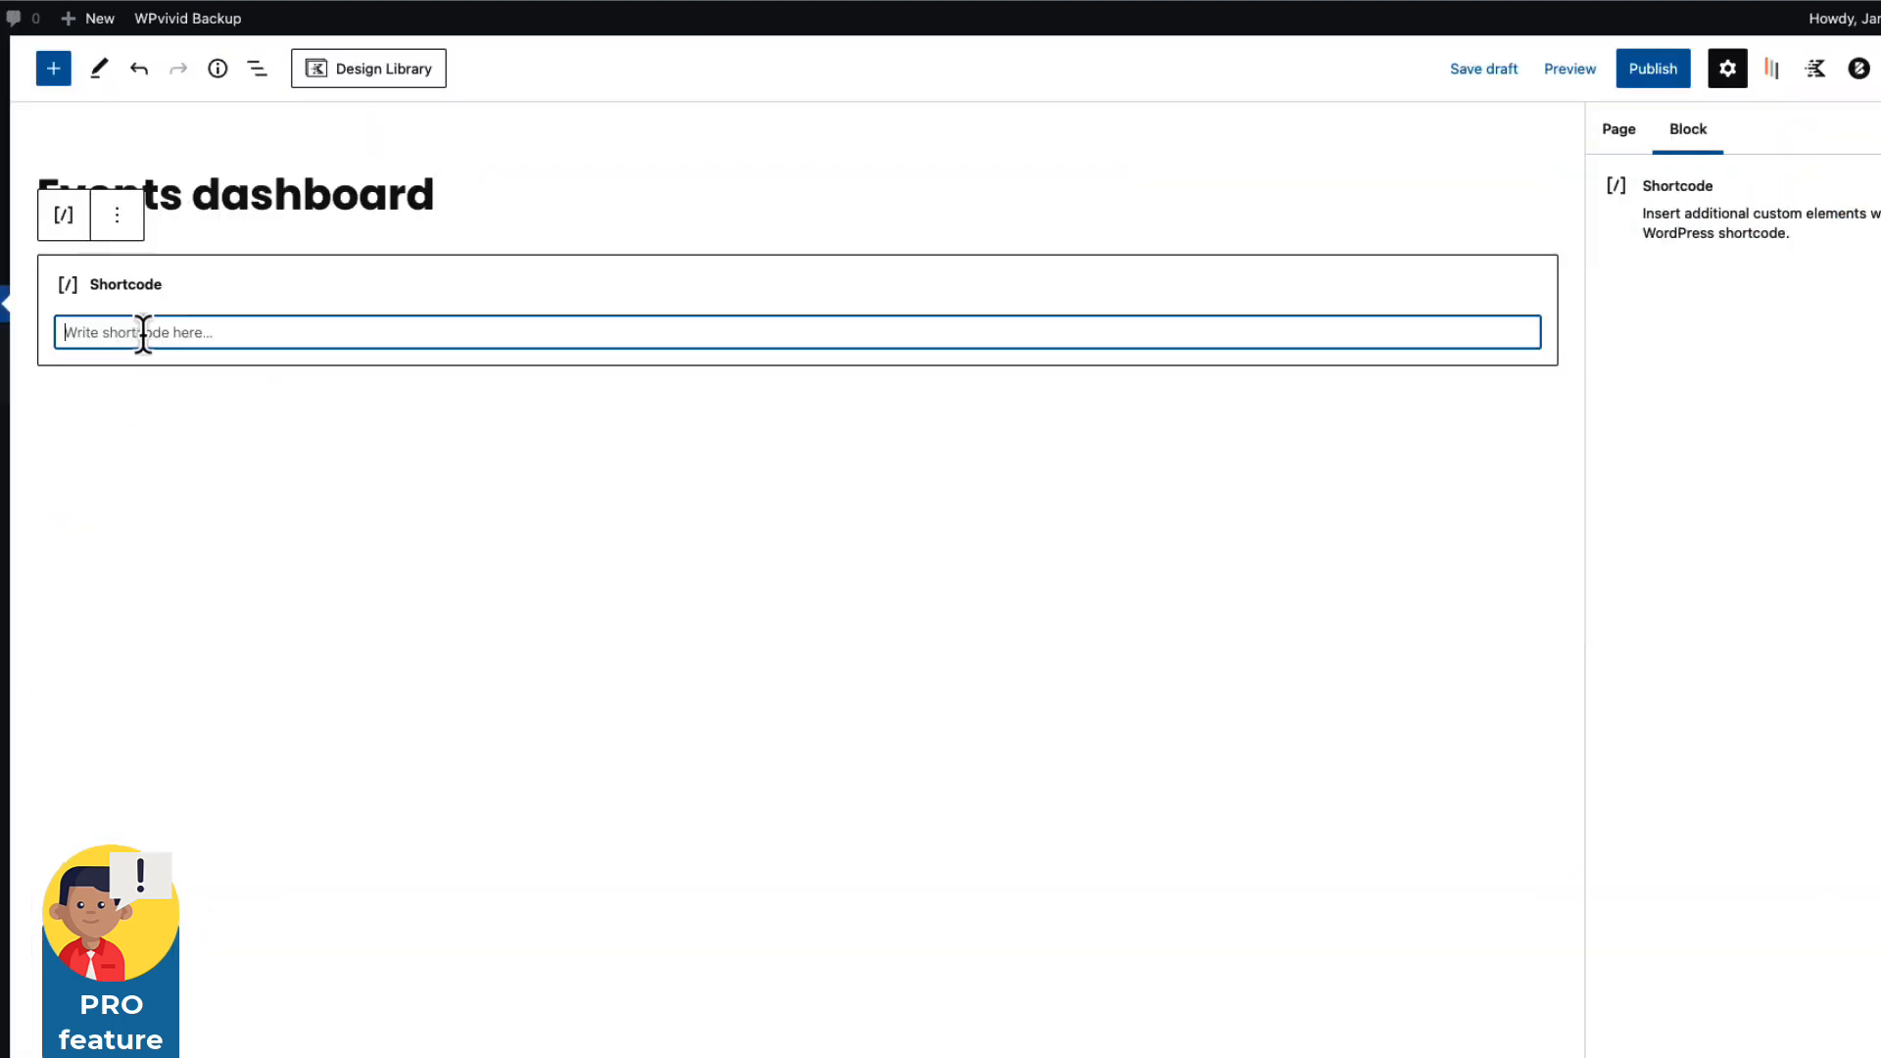
pyautogui.press('super+v')
pyautogui.click(1655, 72)
pyautogui.click(1716, 71)
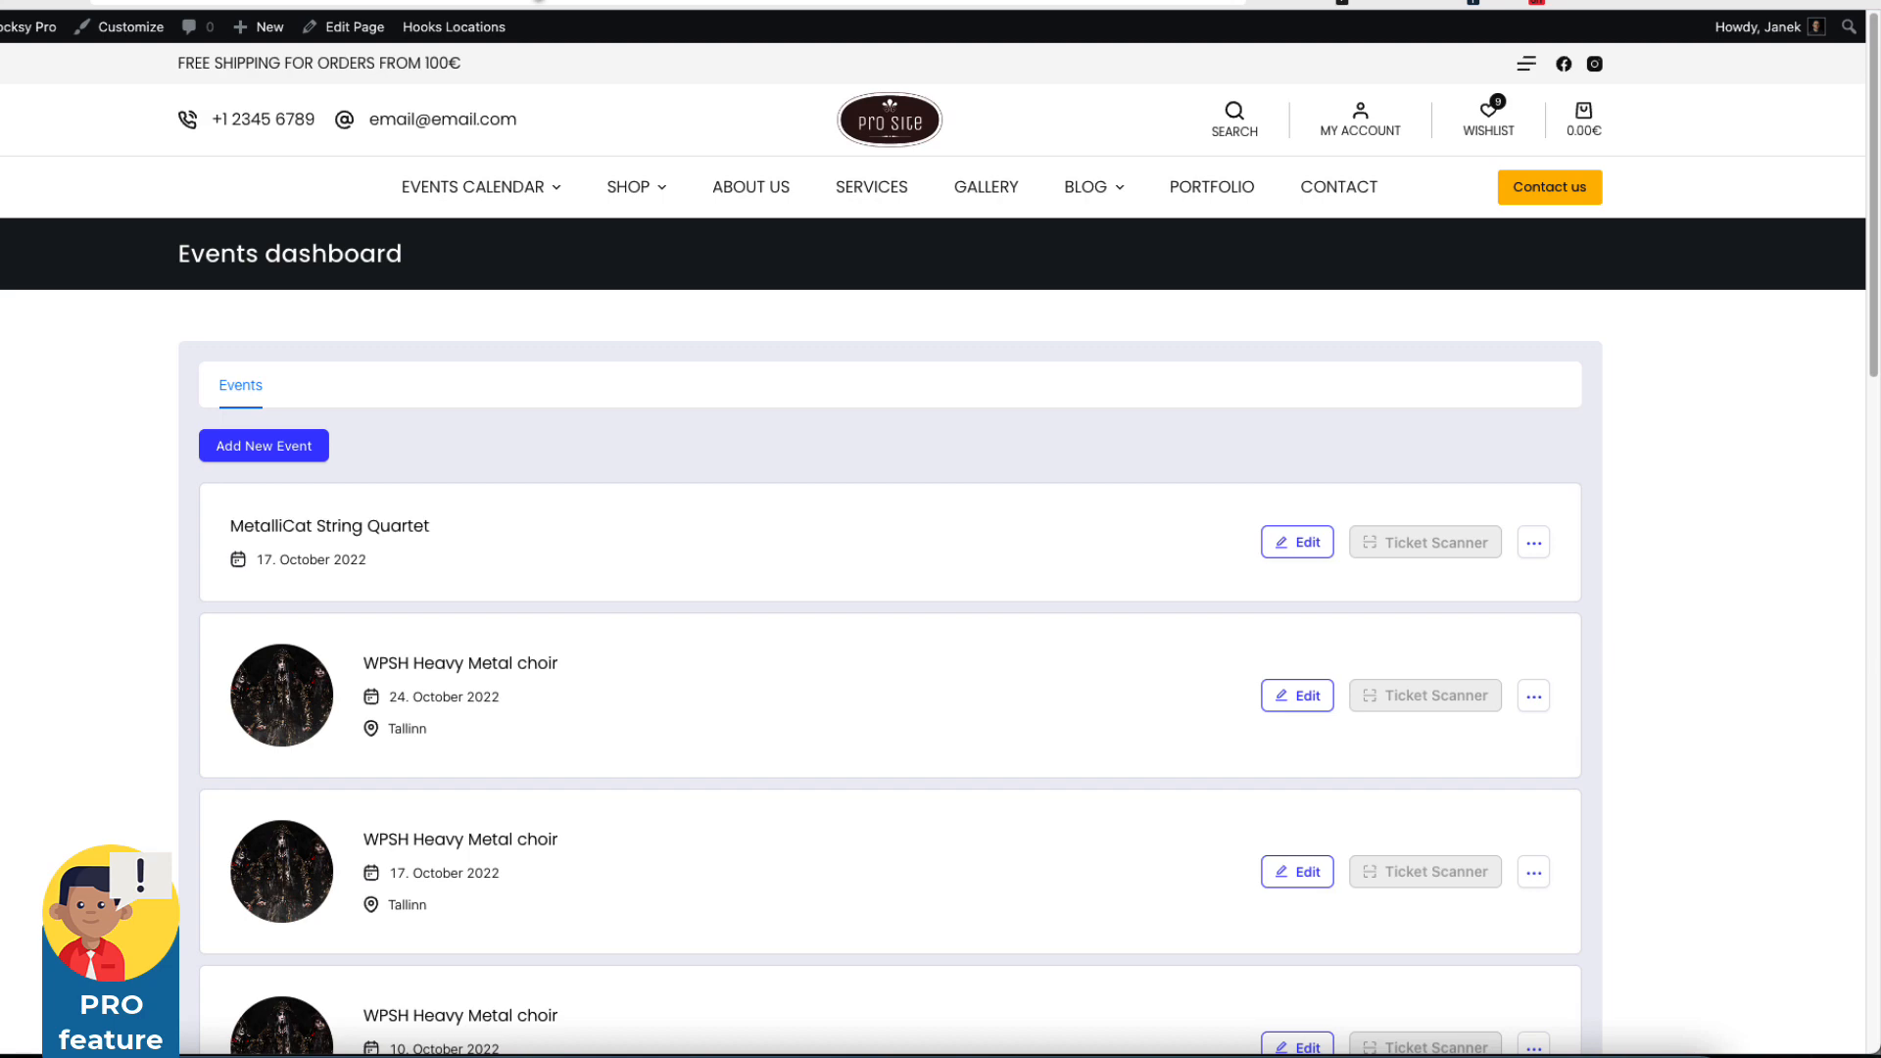
pyautogui.scroll(-15, 124, 437)
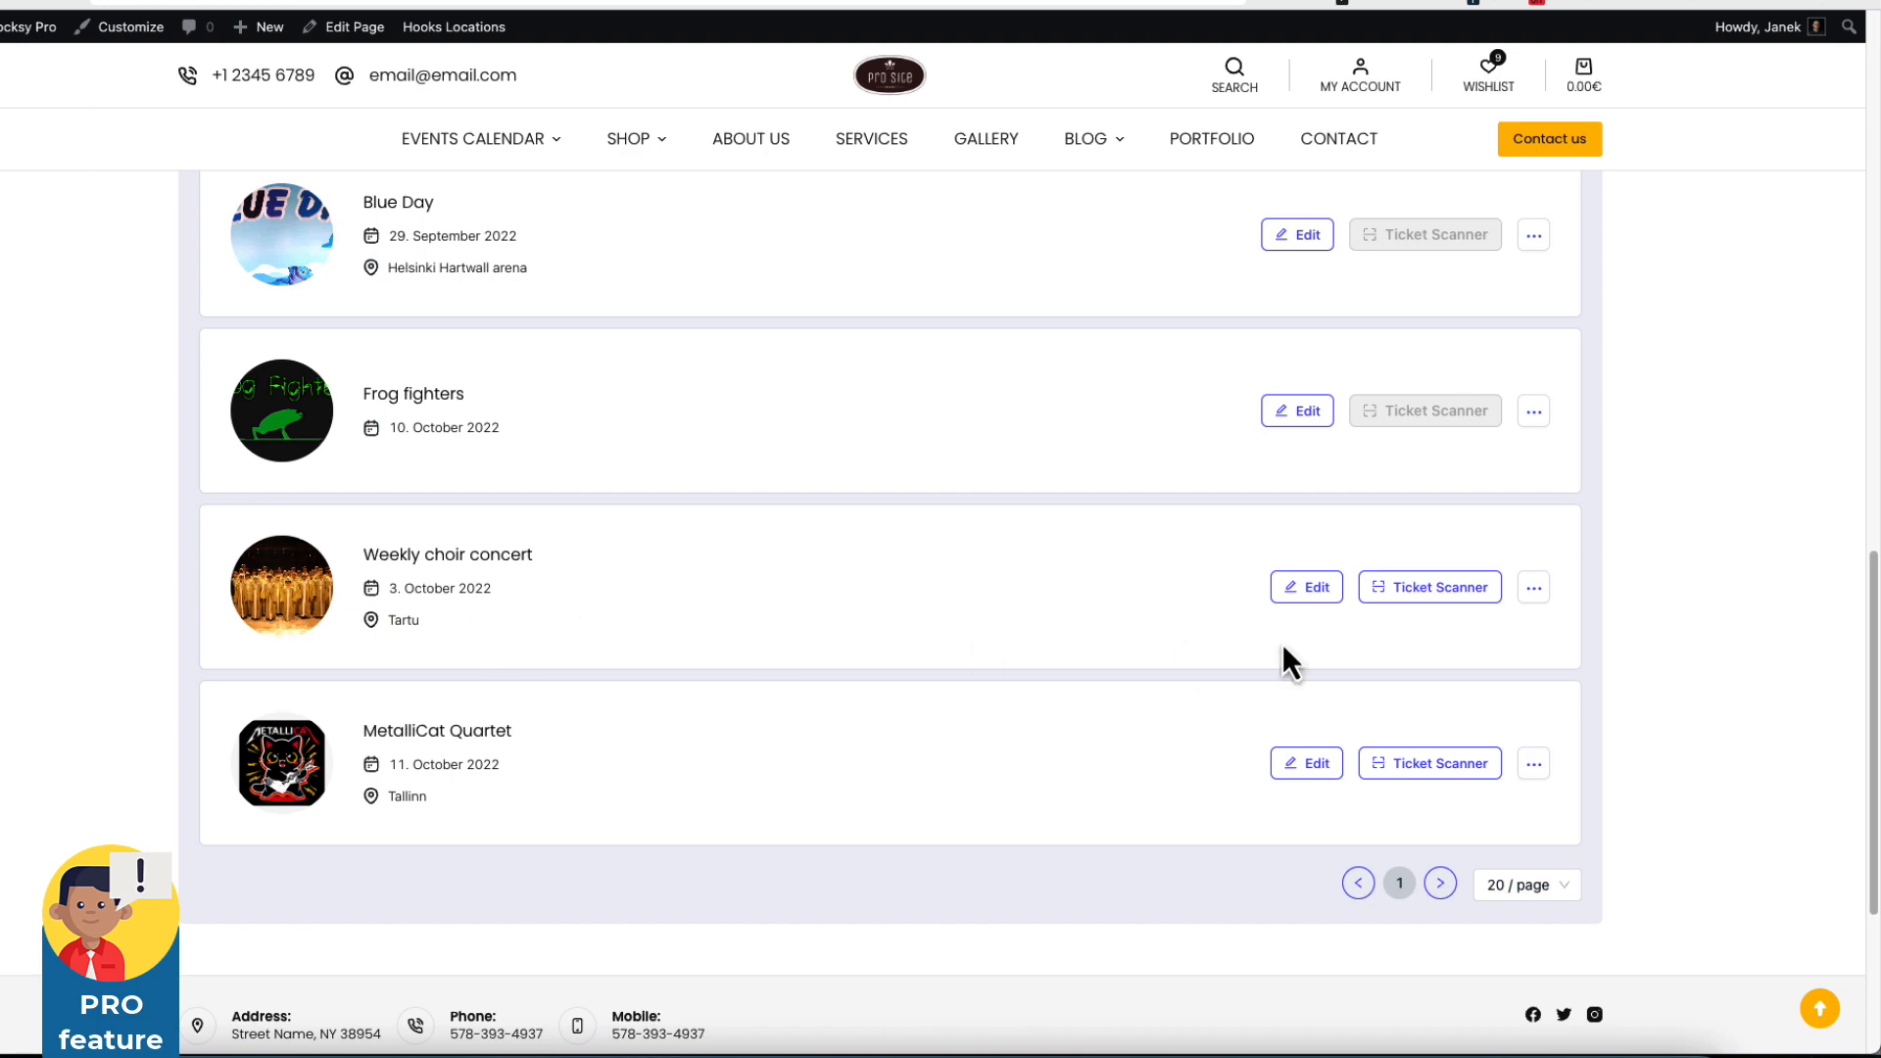
pyautogui.click(1303, 588)
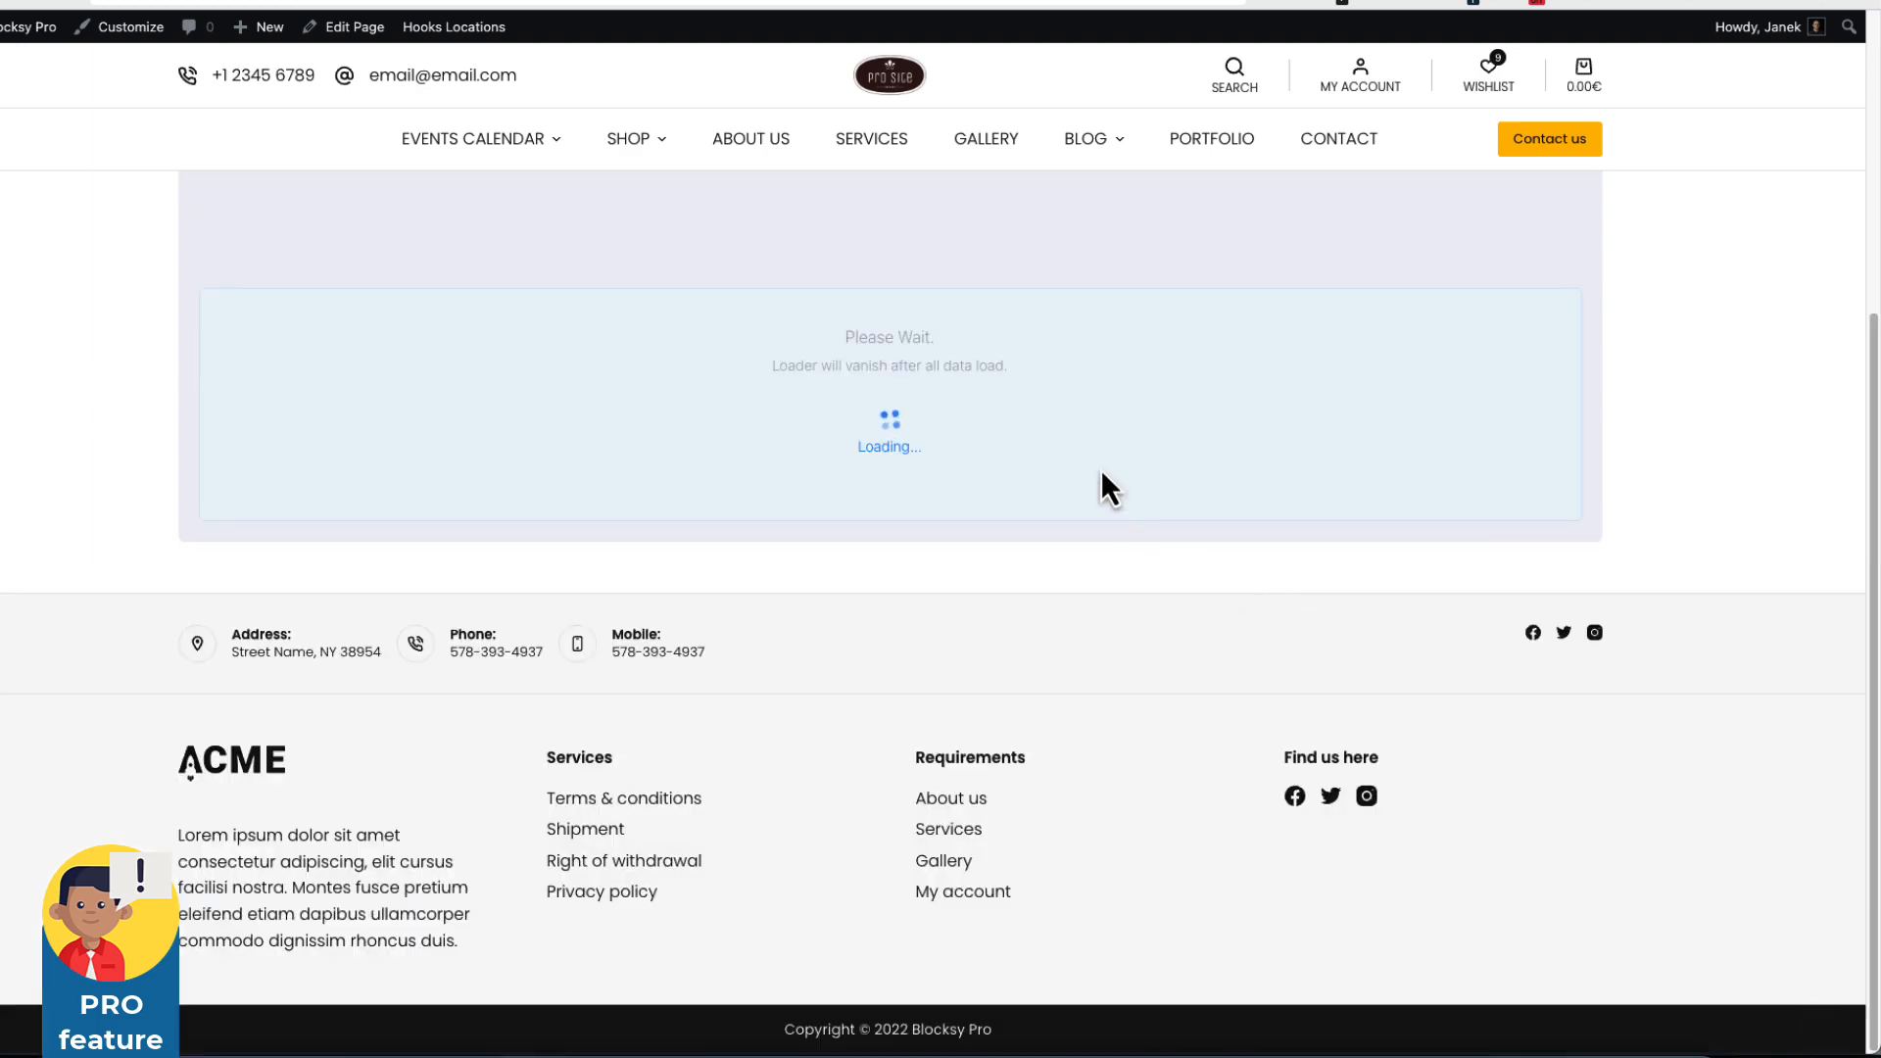
pyautogui.scroll(12, 1101, 470)
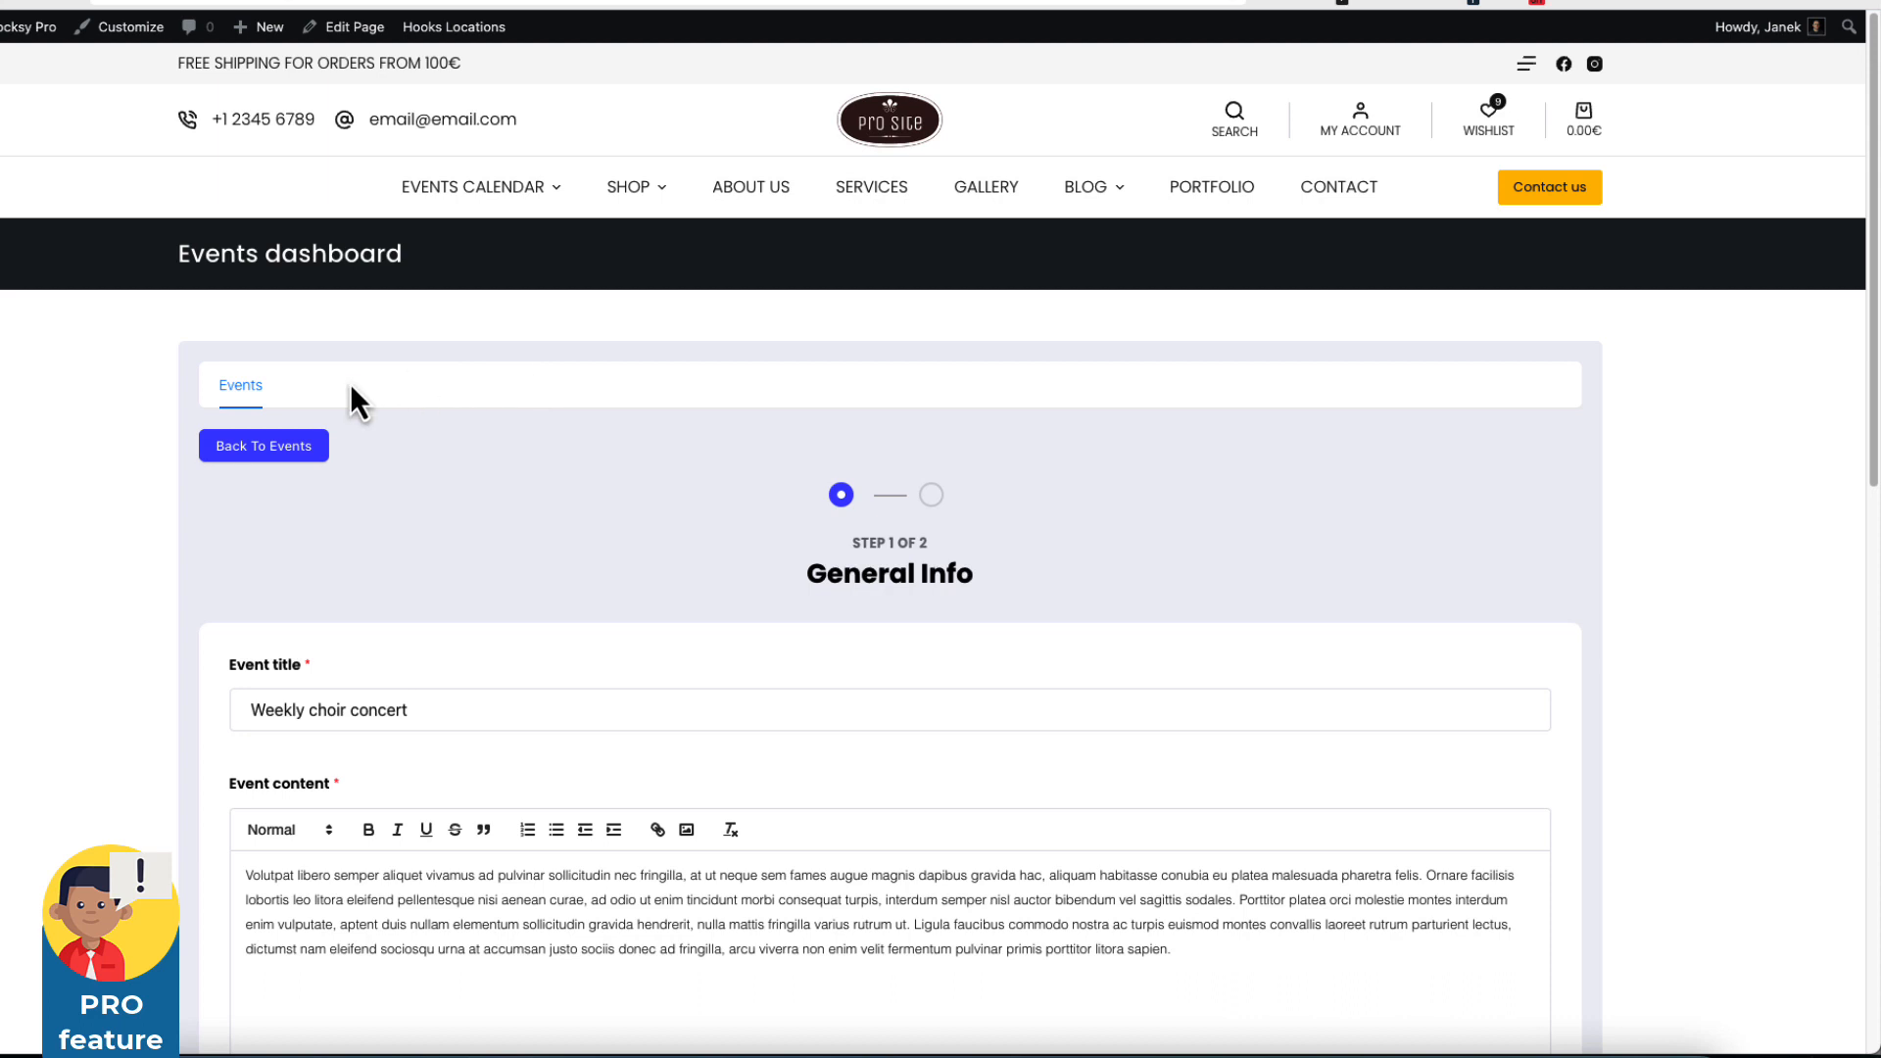
pyautogui.click(225, 453)
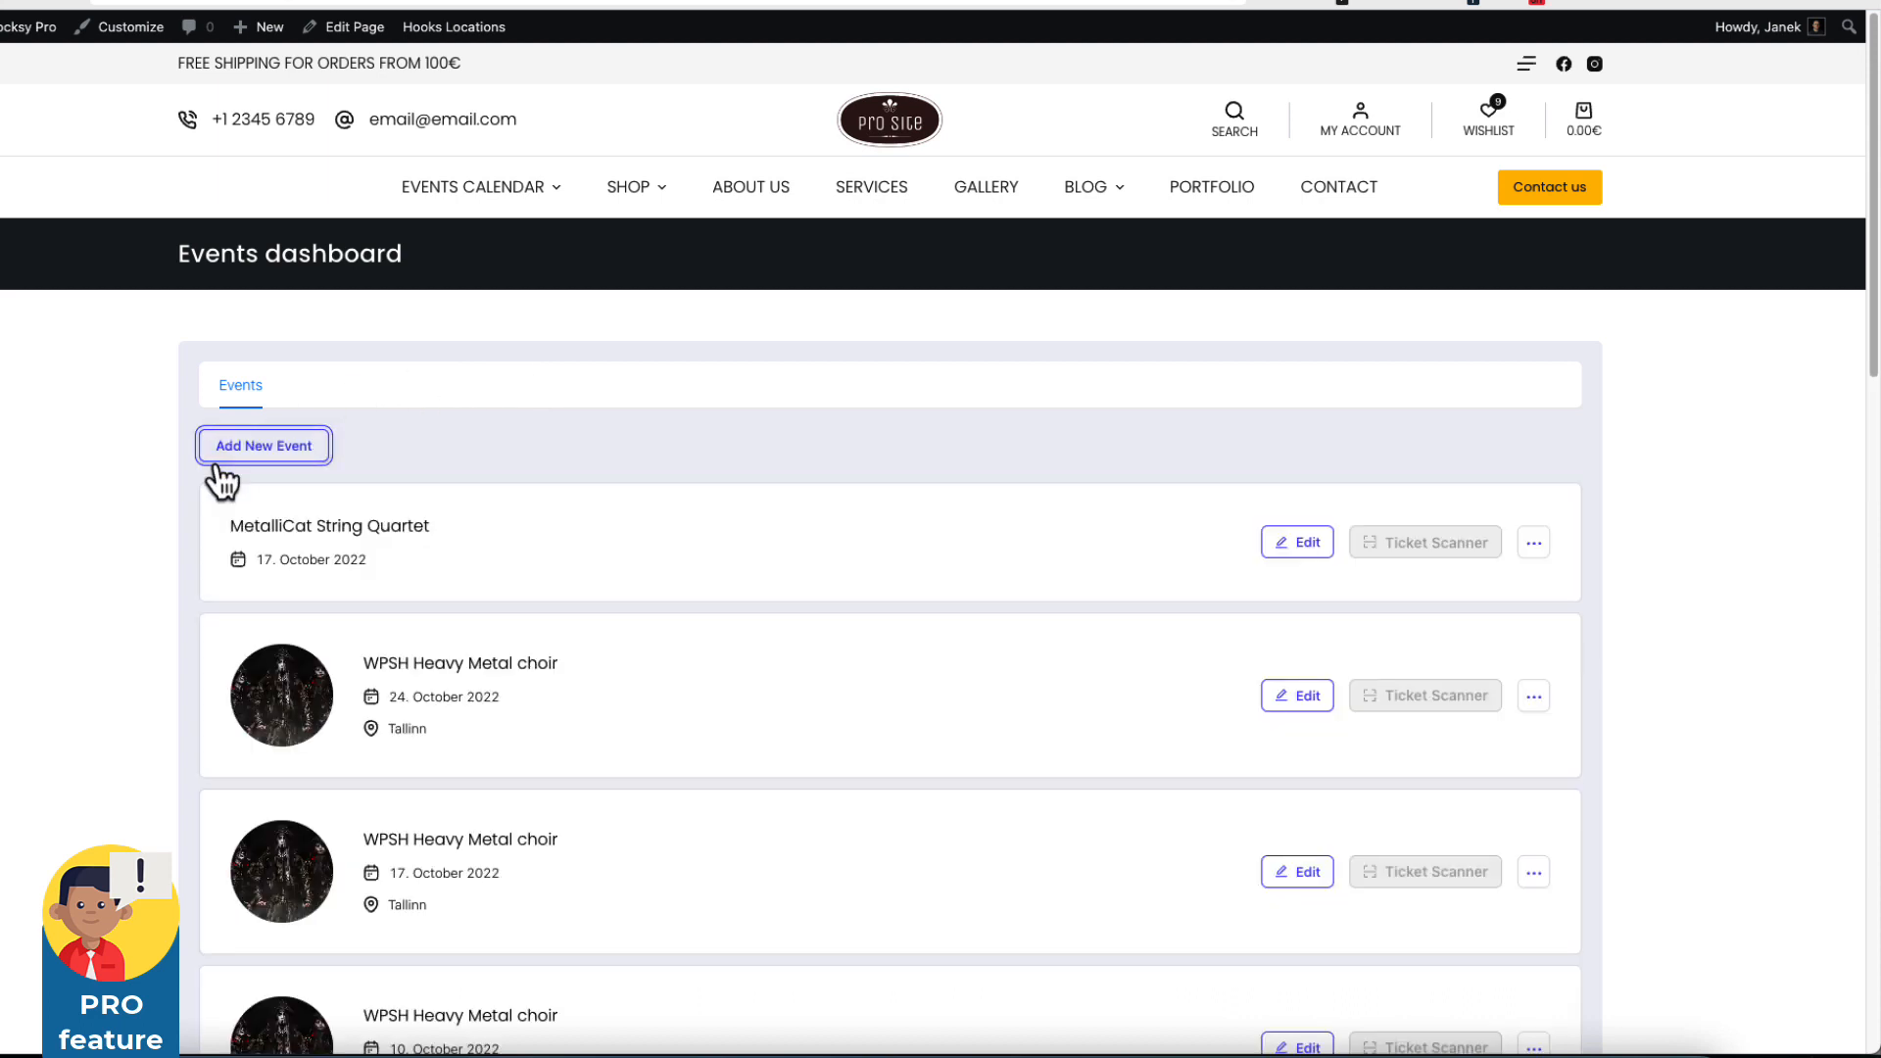
pyautogui.scroll(-8, 1125, 613)
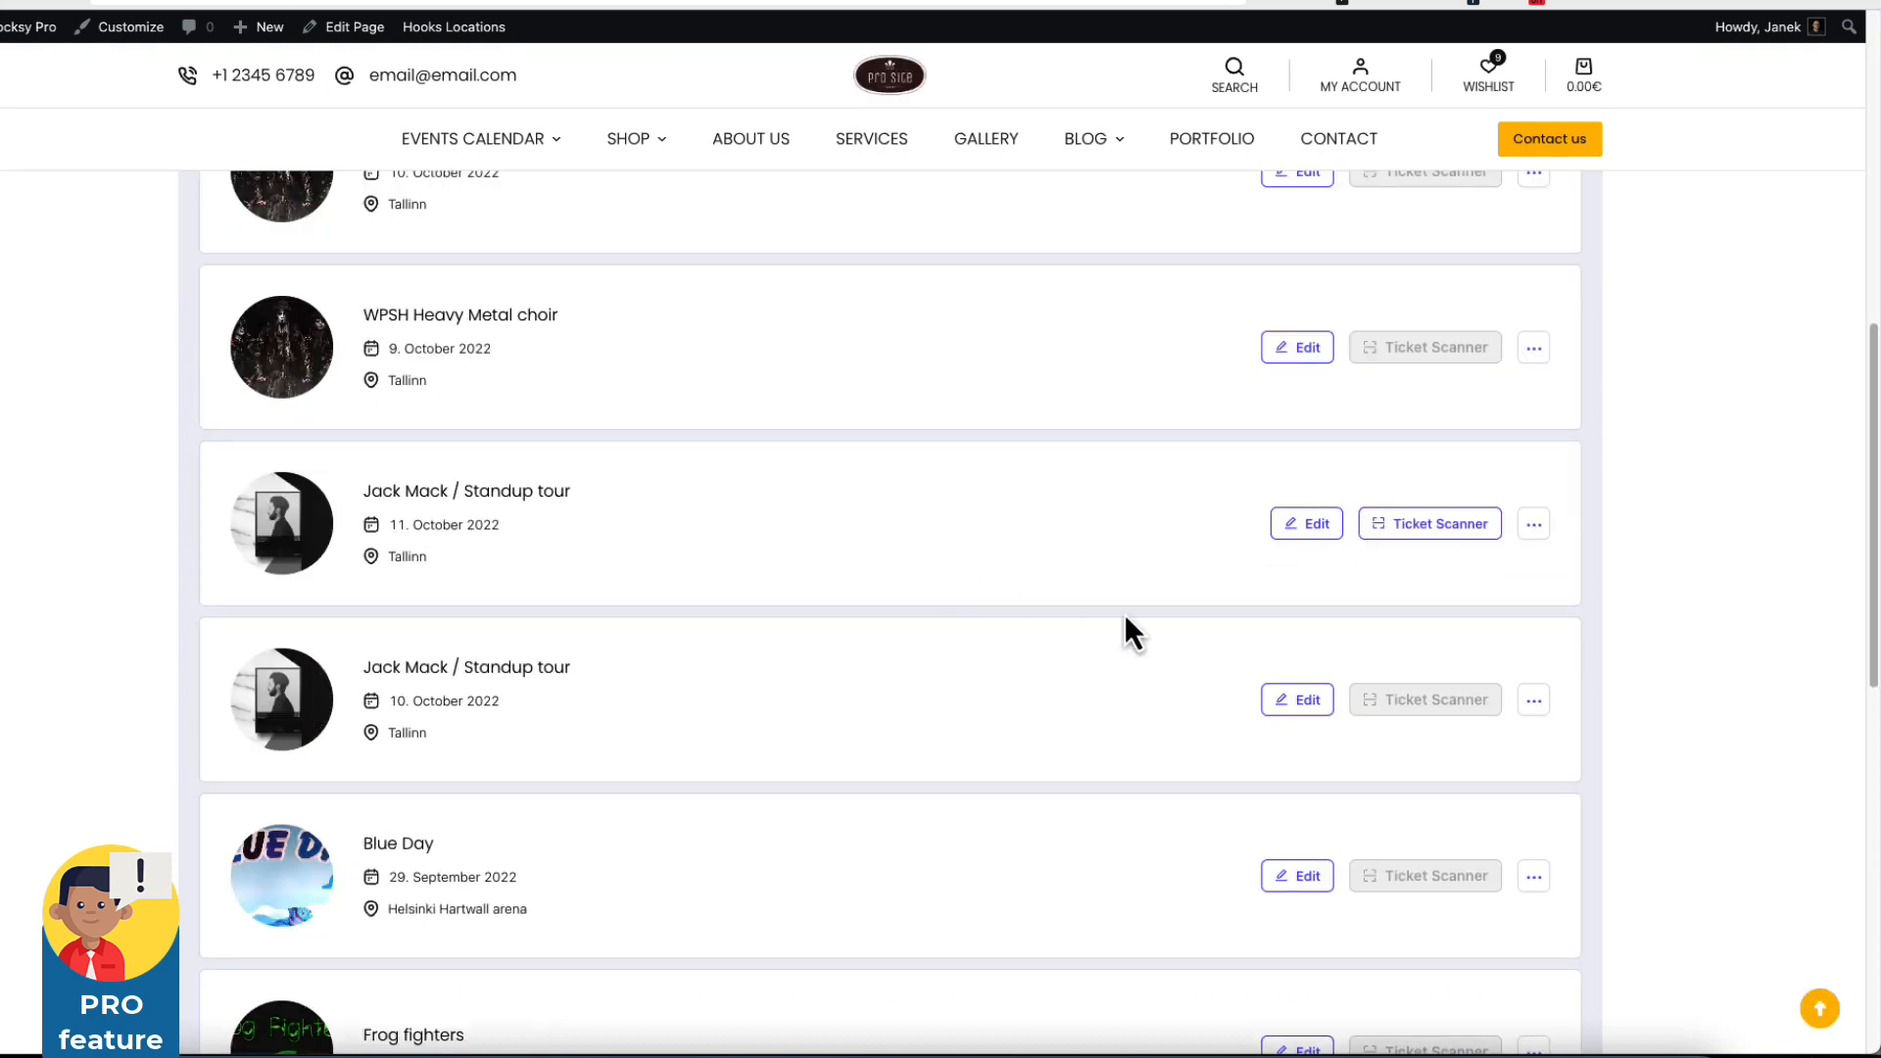
pyautogui.click(1434, 535)
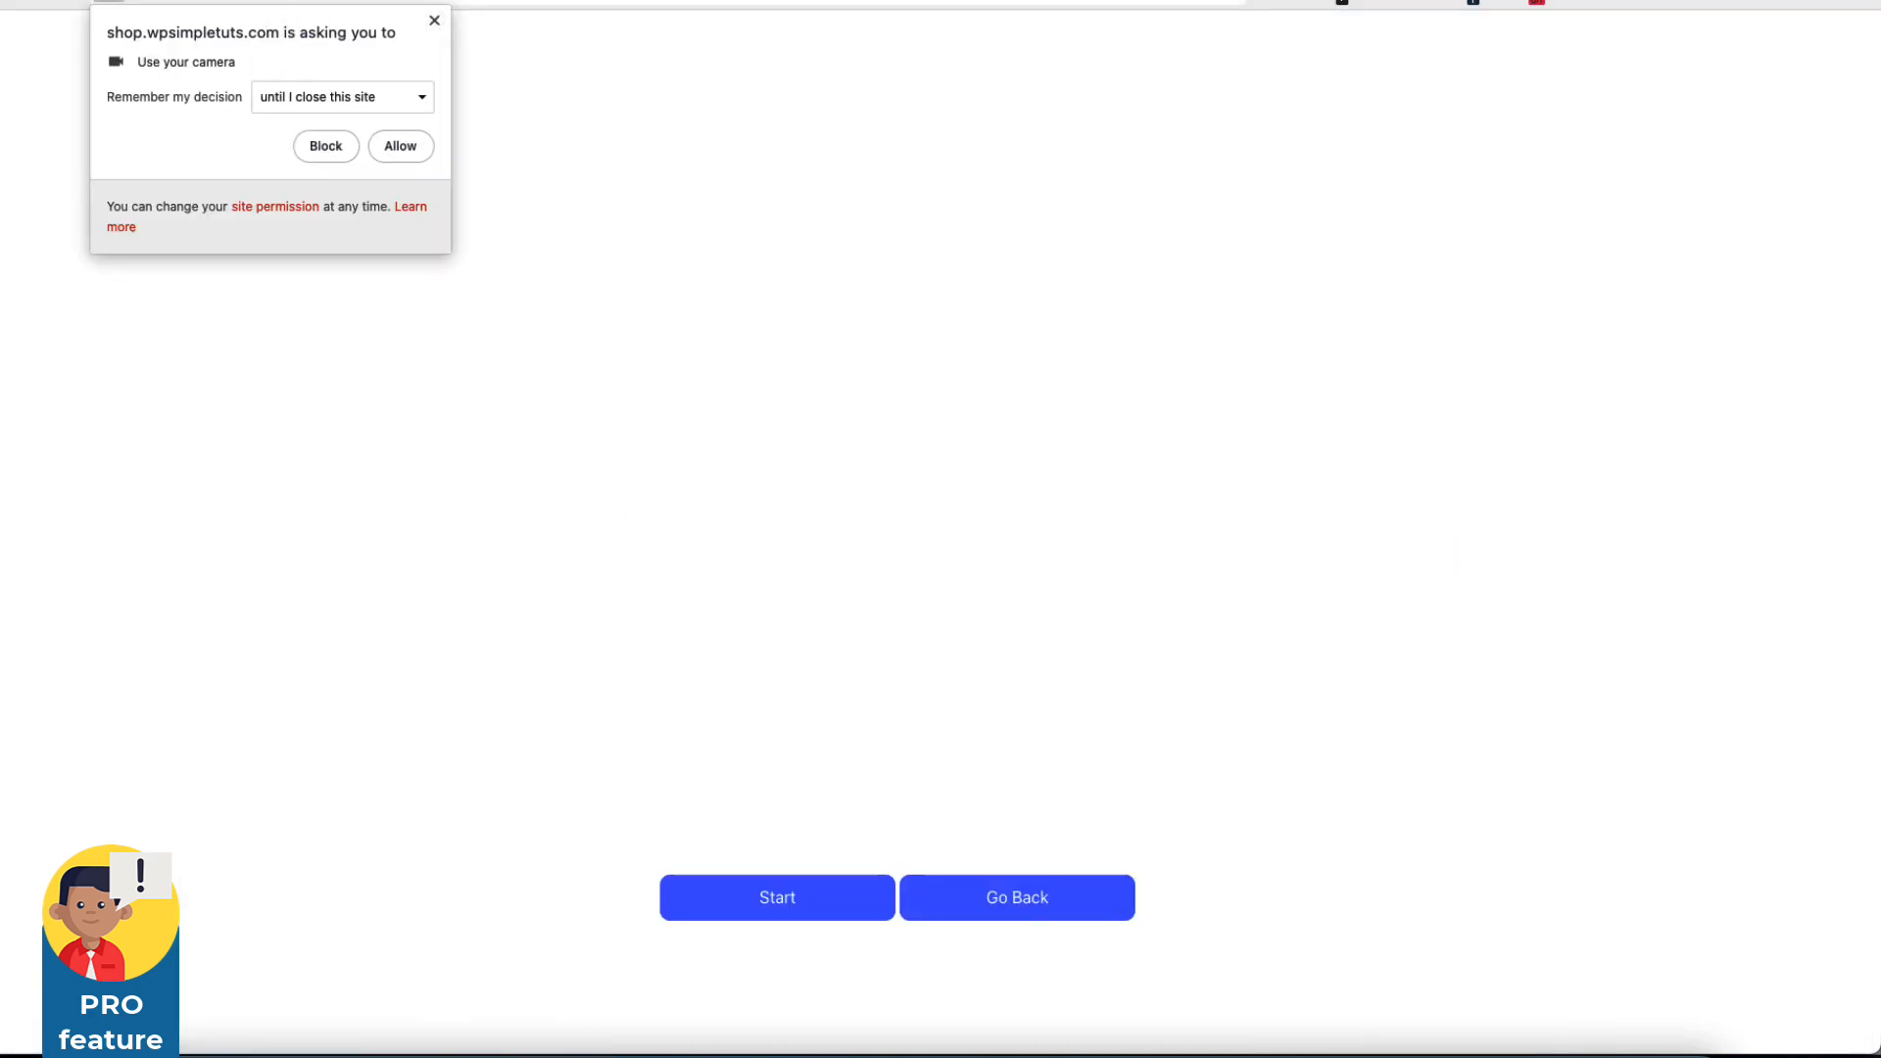
pyautogui.click(2, 2)
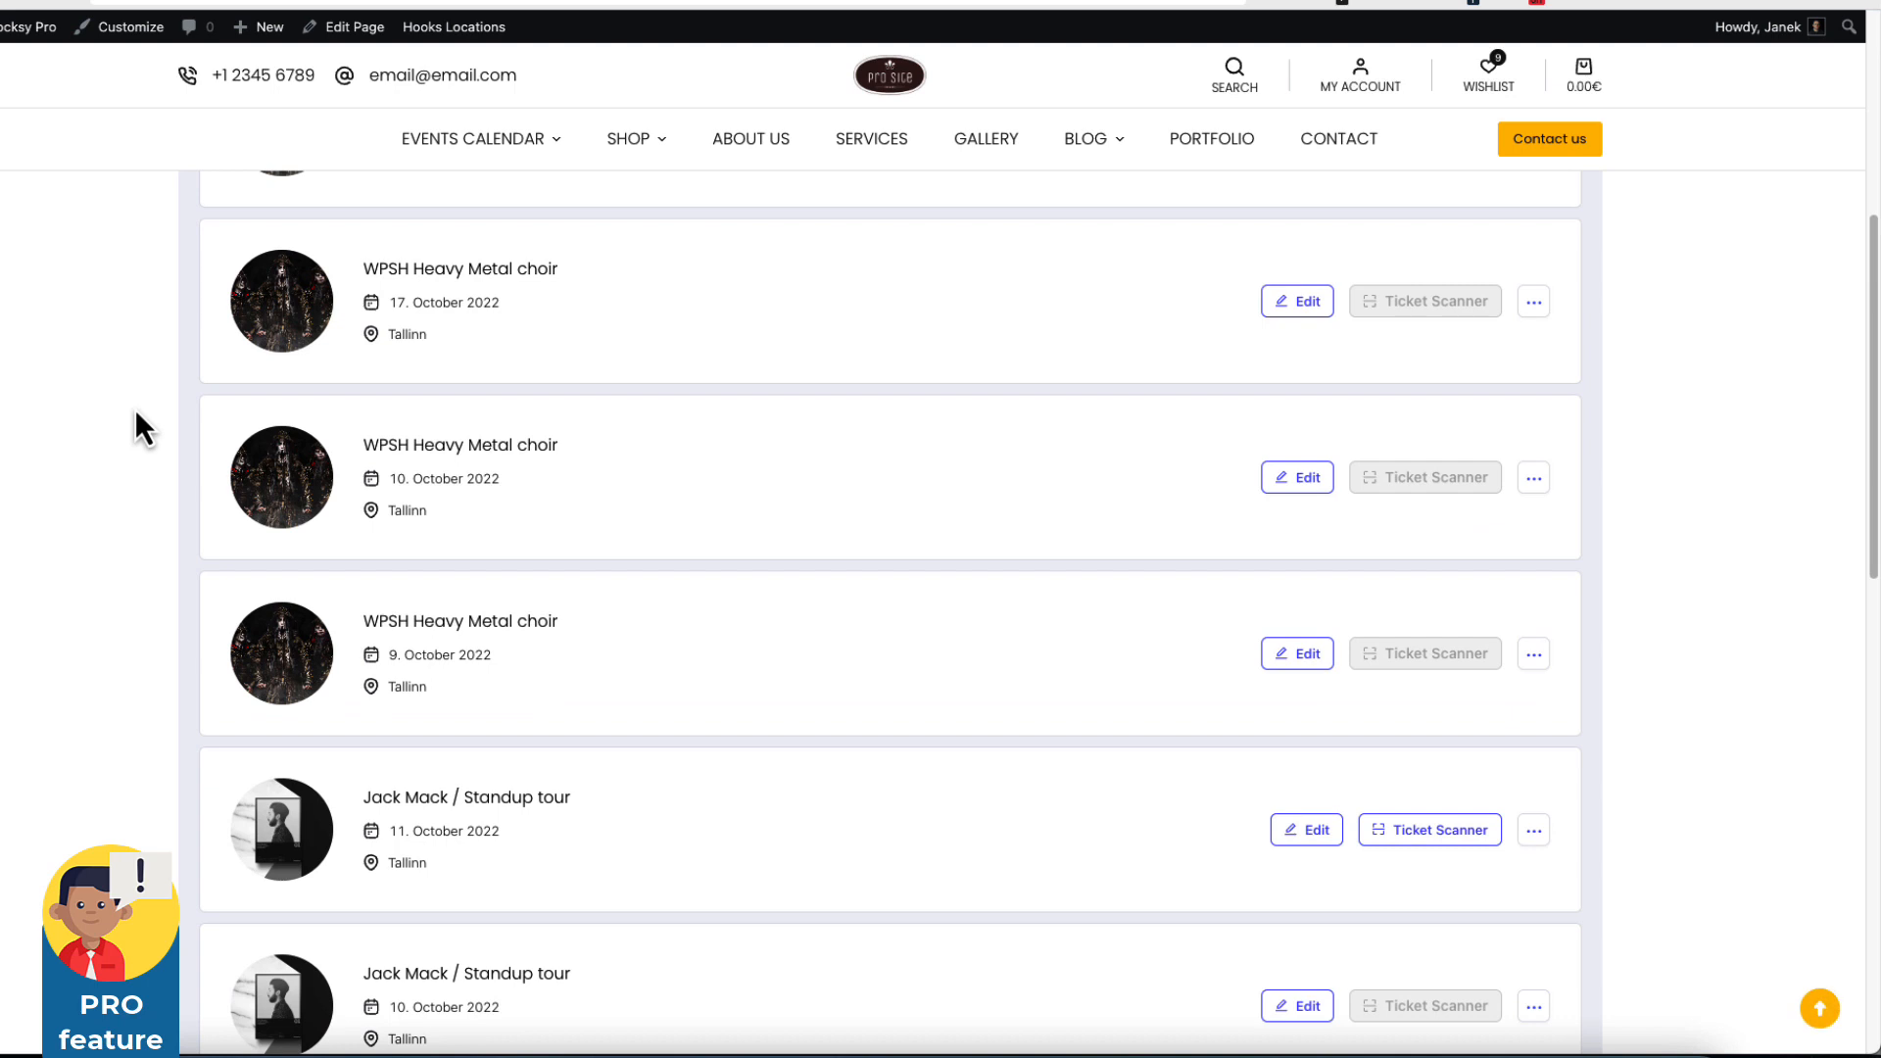
pyautogui.scroll(6, 134, 409)
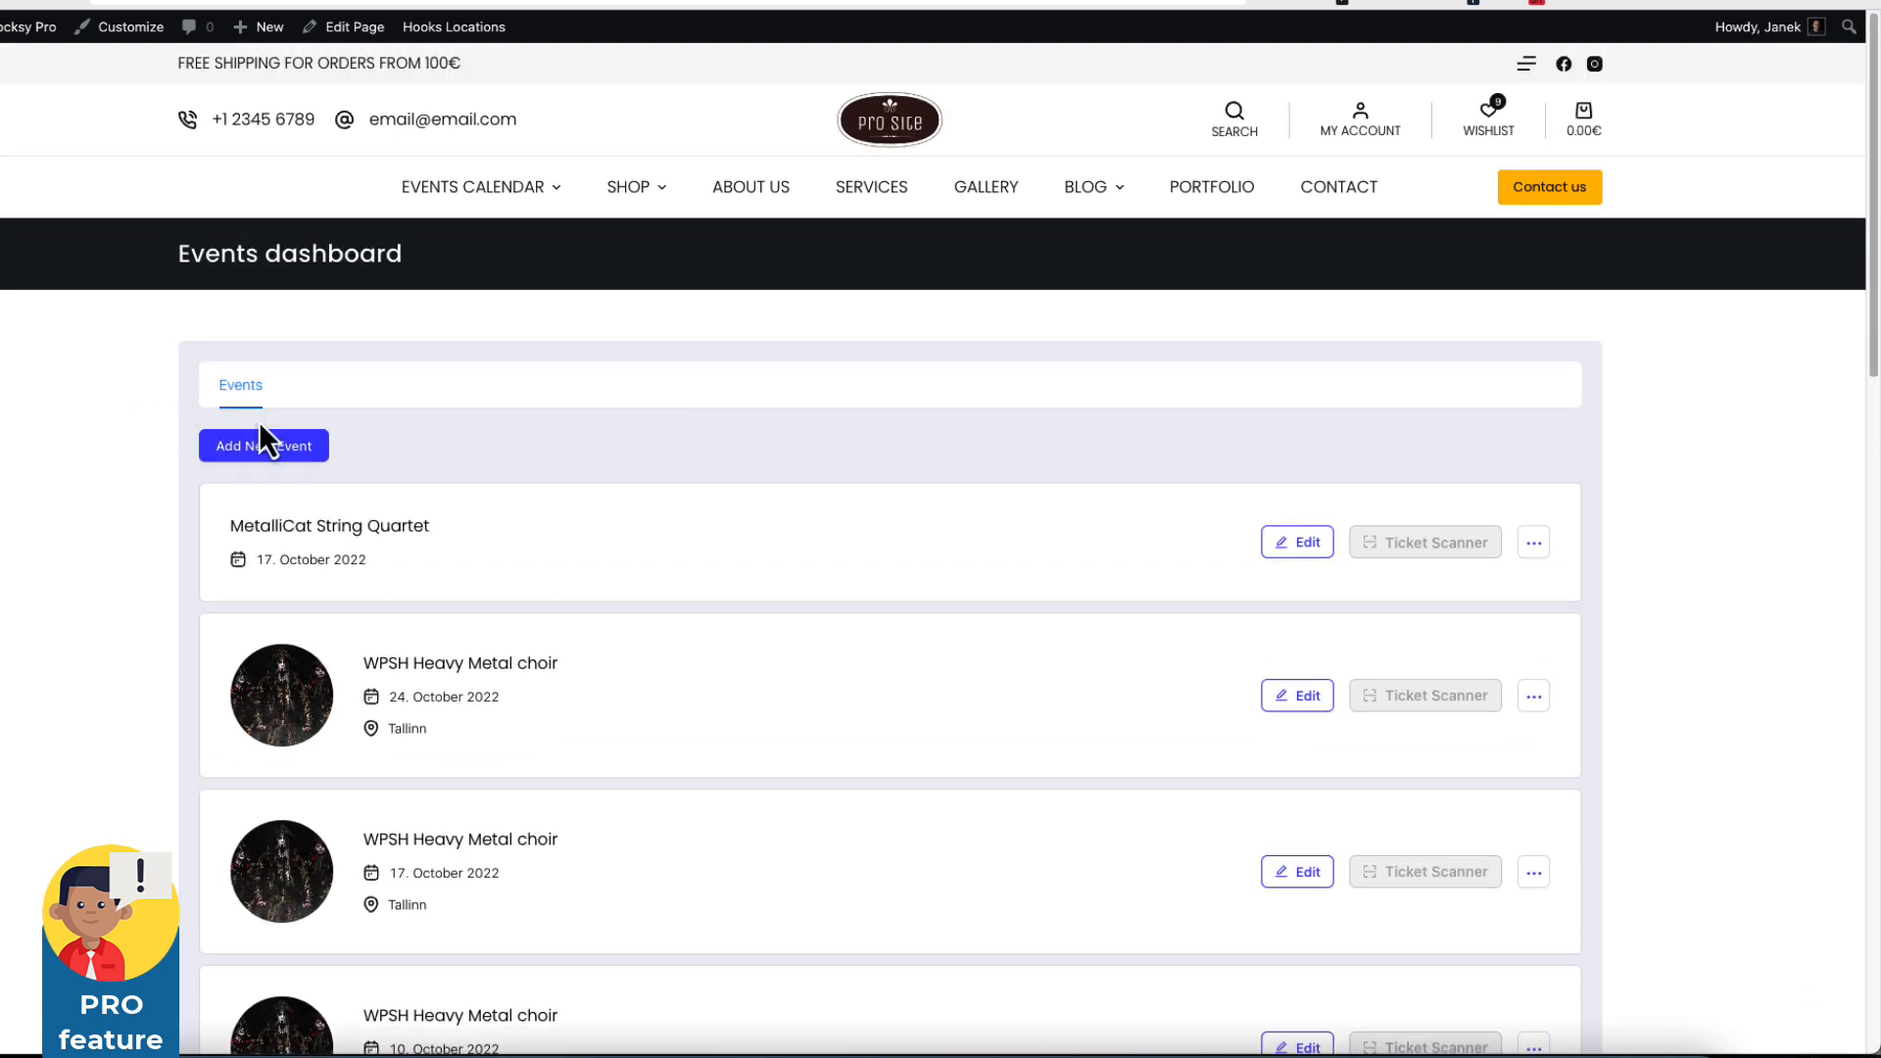
# Begin a new event and move the empty General Info form on to step 2, Event Info.
pyautogui.click(303, 449)
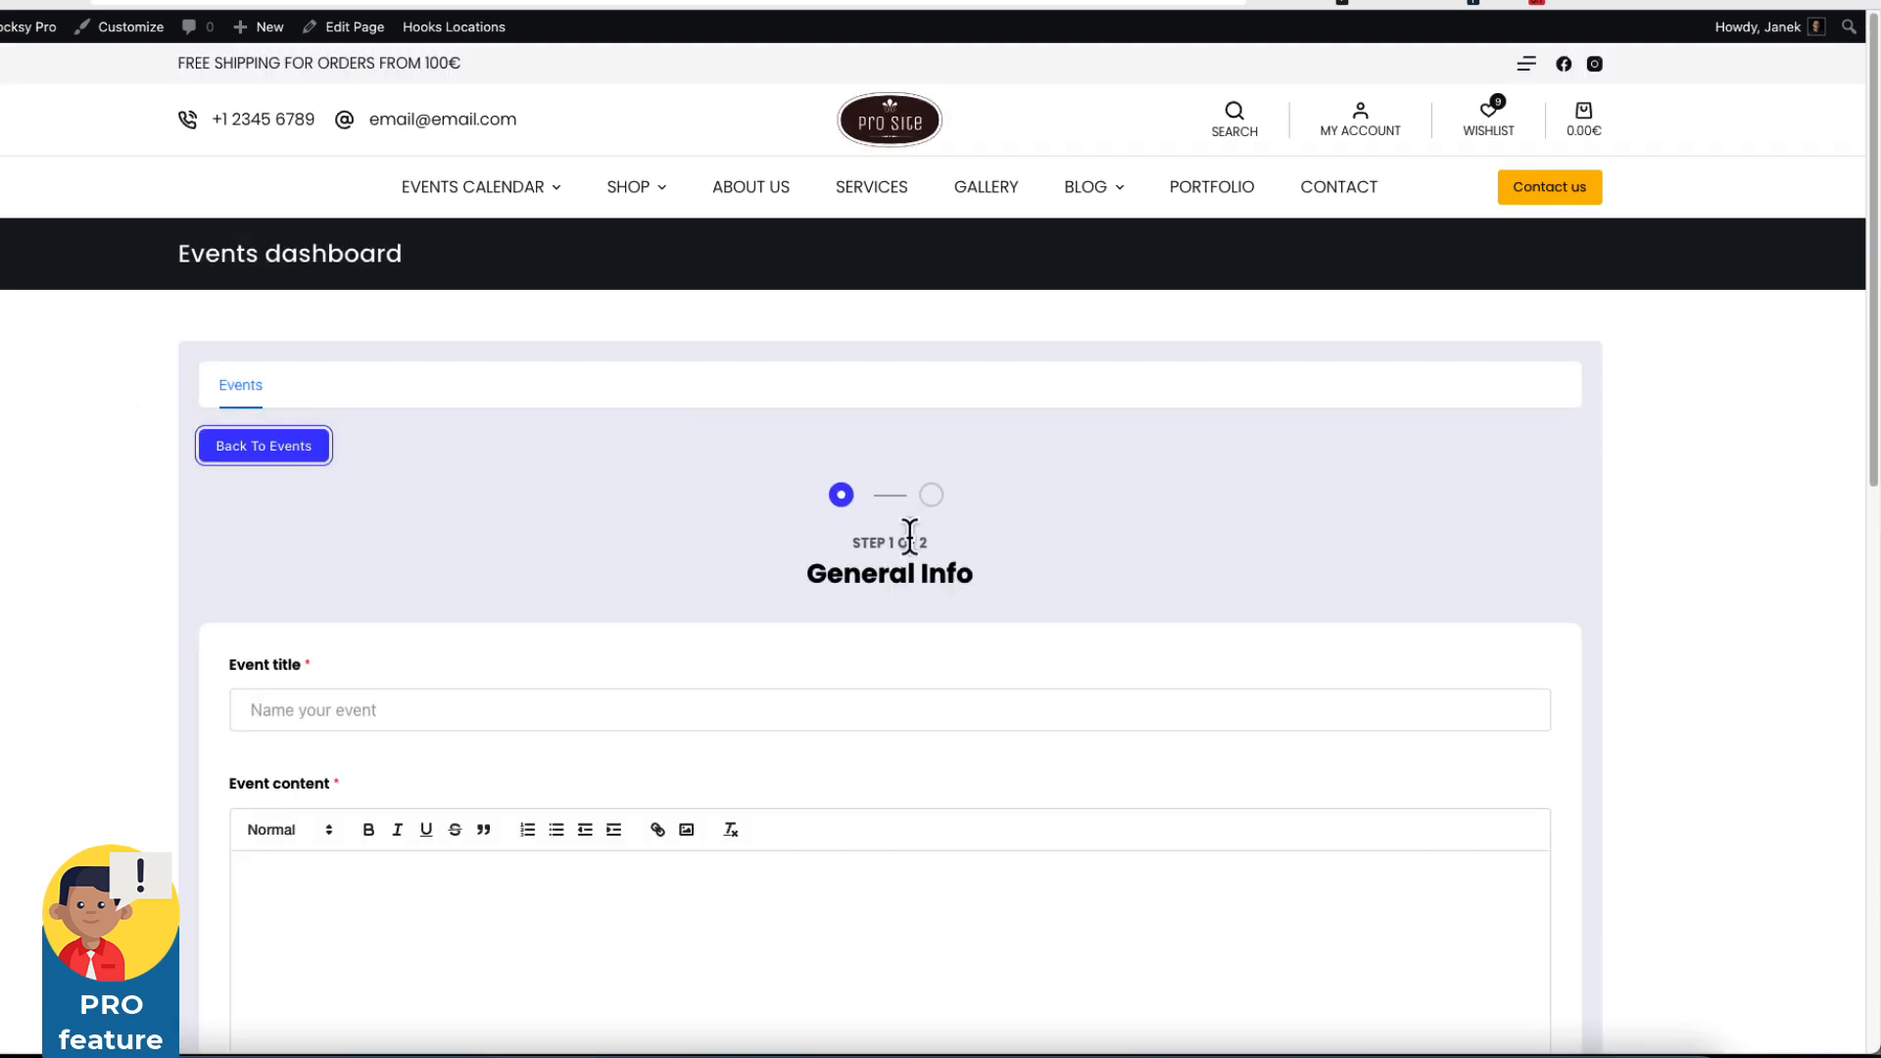
pyautogui.scroll(-3, 931, 549)
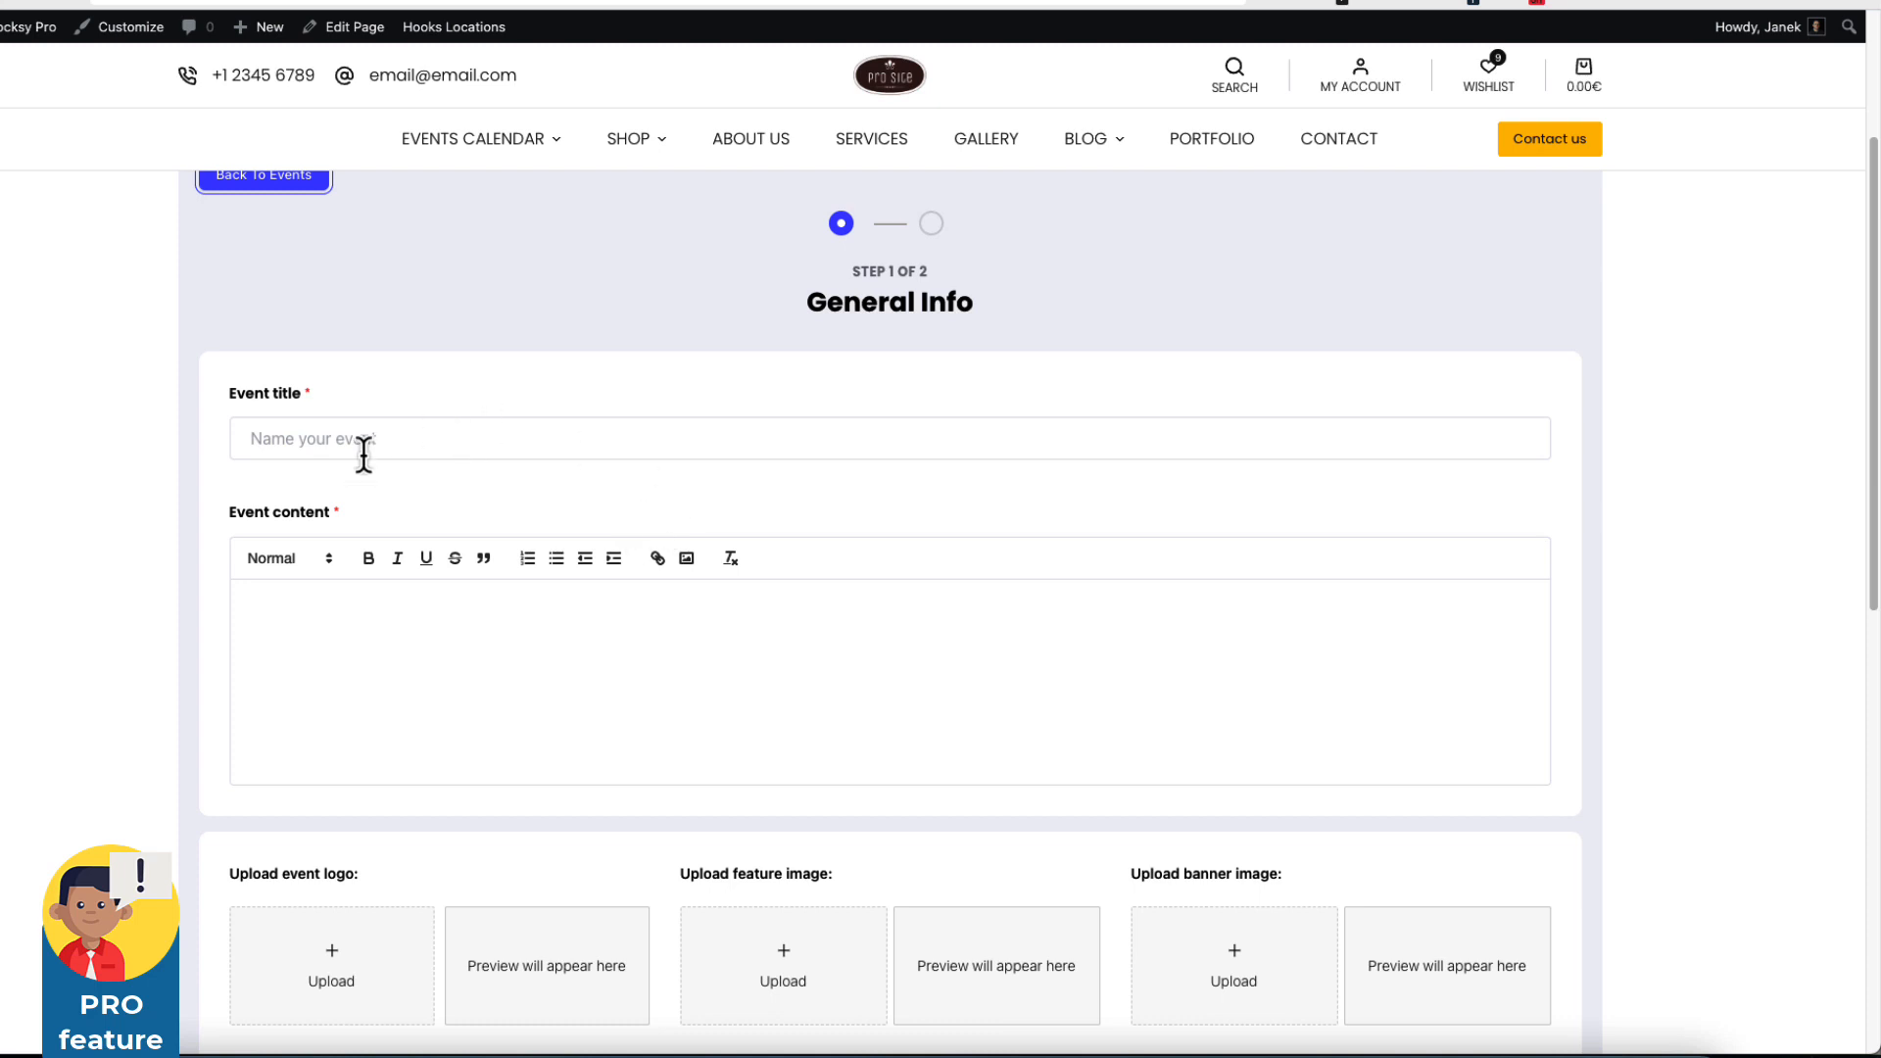
pyautogui.scroll(-3, 372, 446)
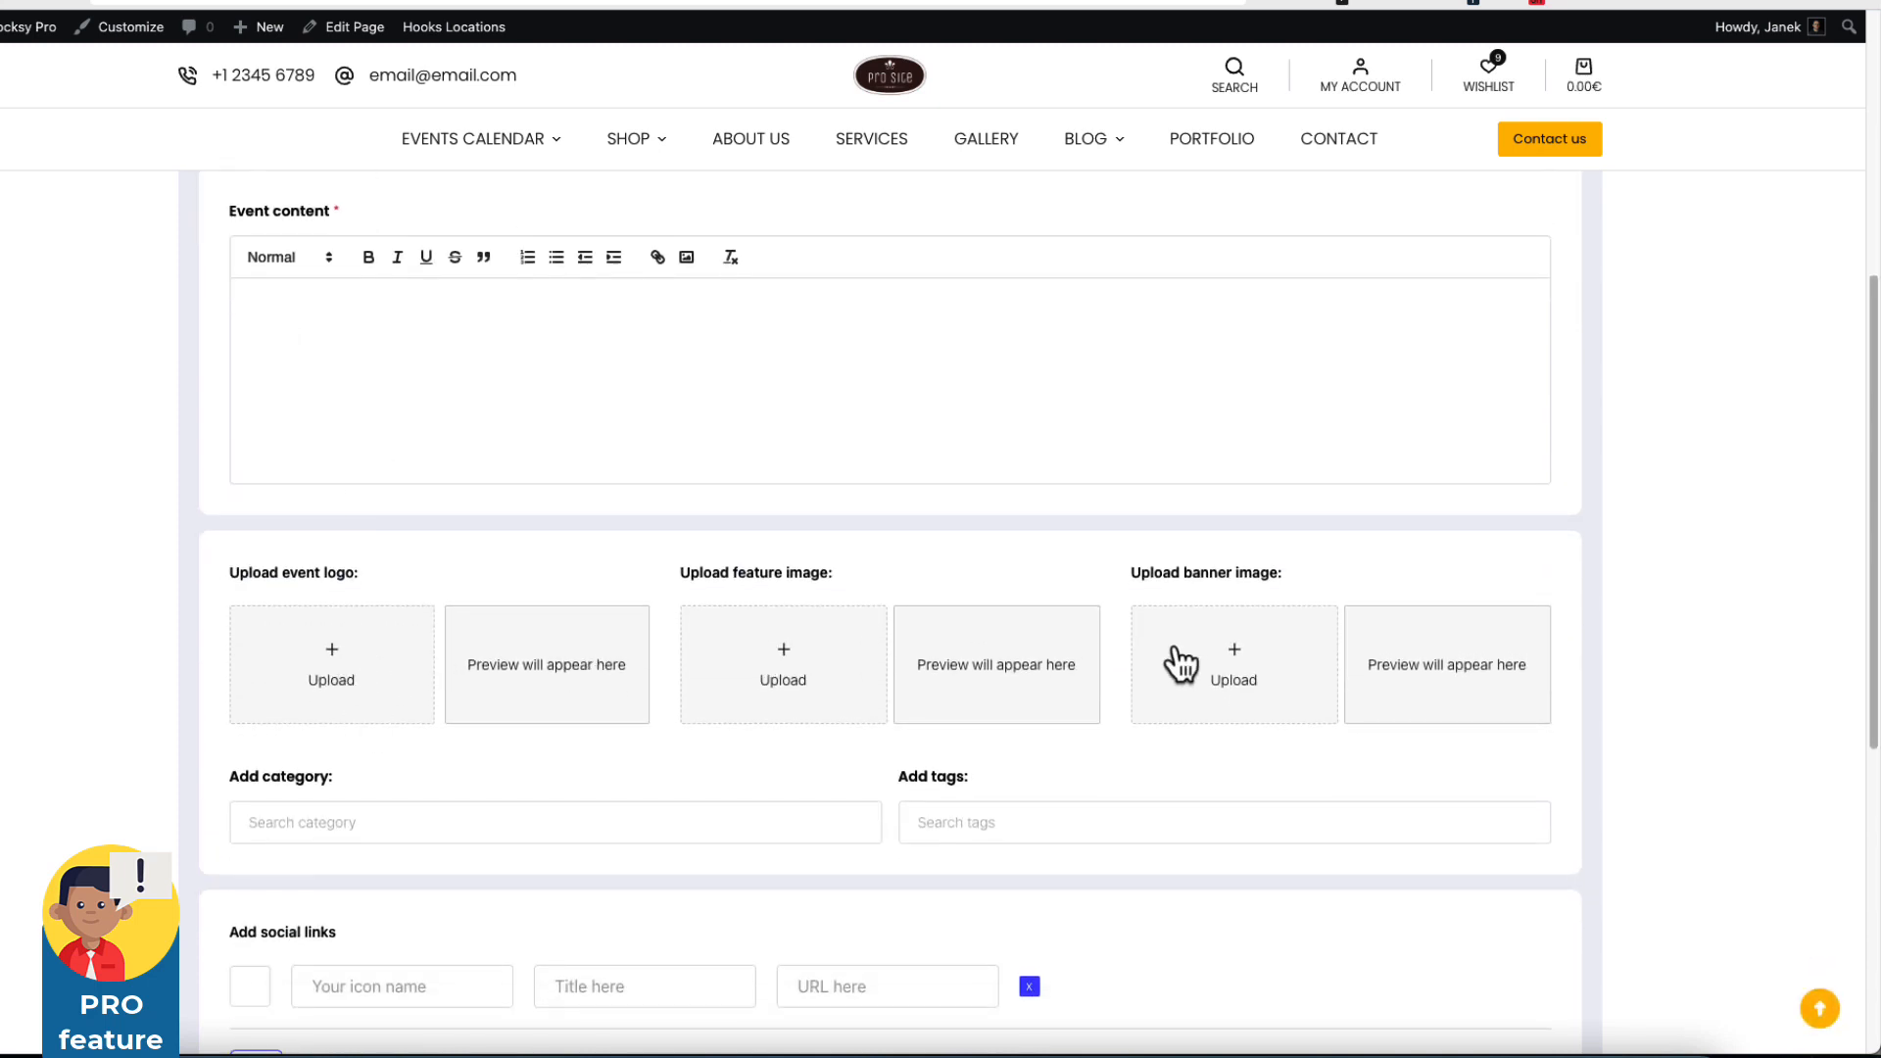
pyautogui.scroll(-3, 705, 460)
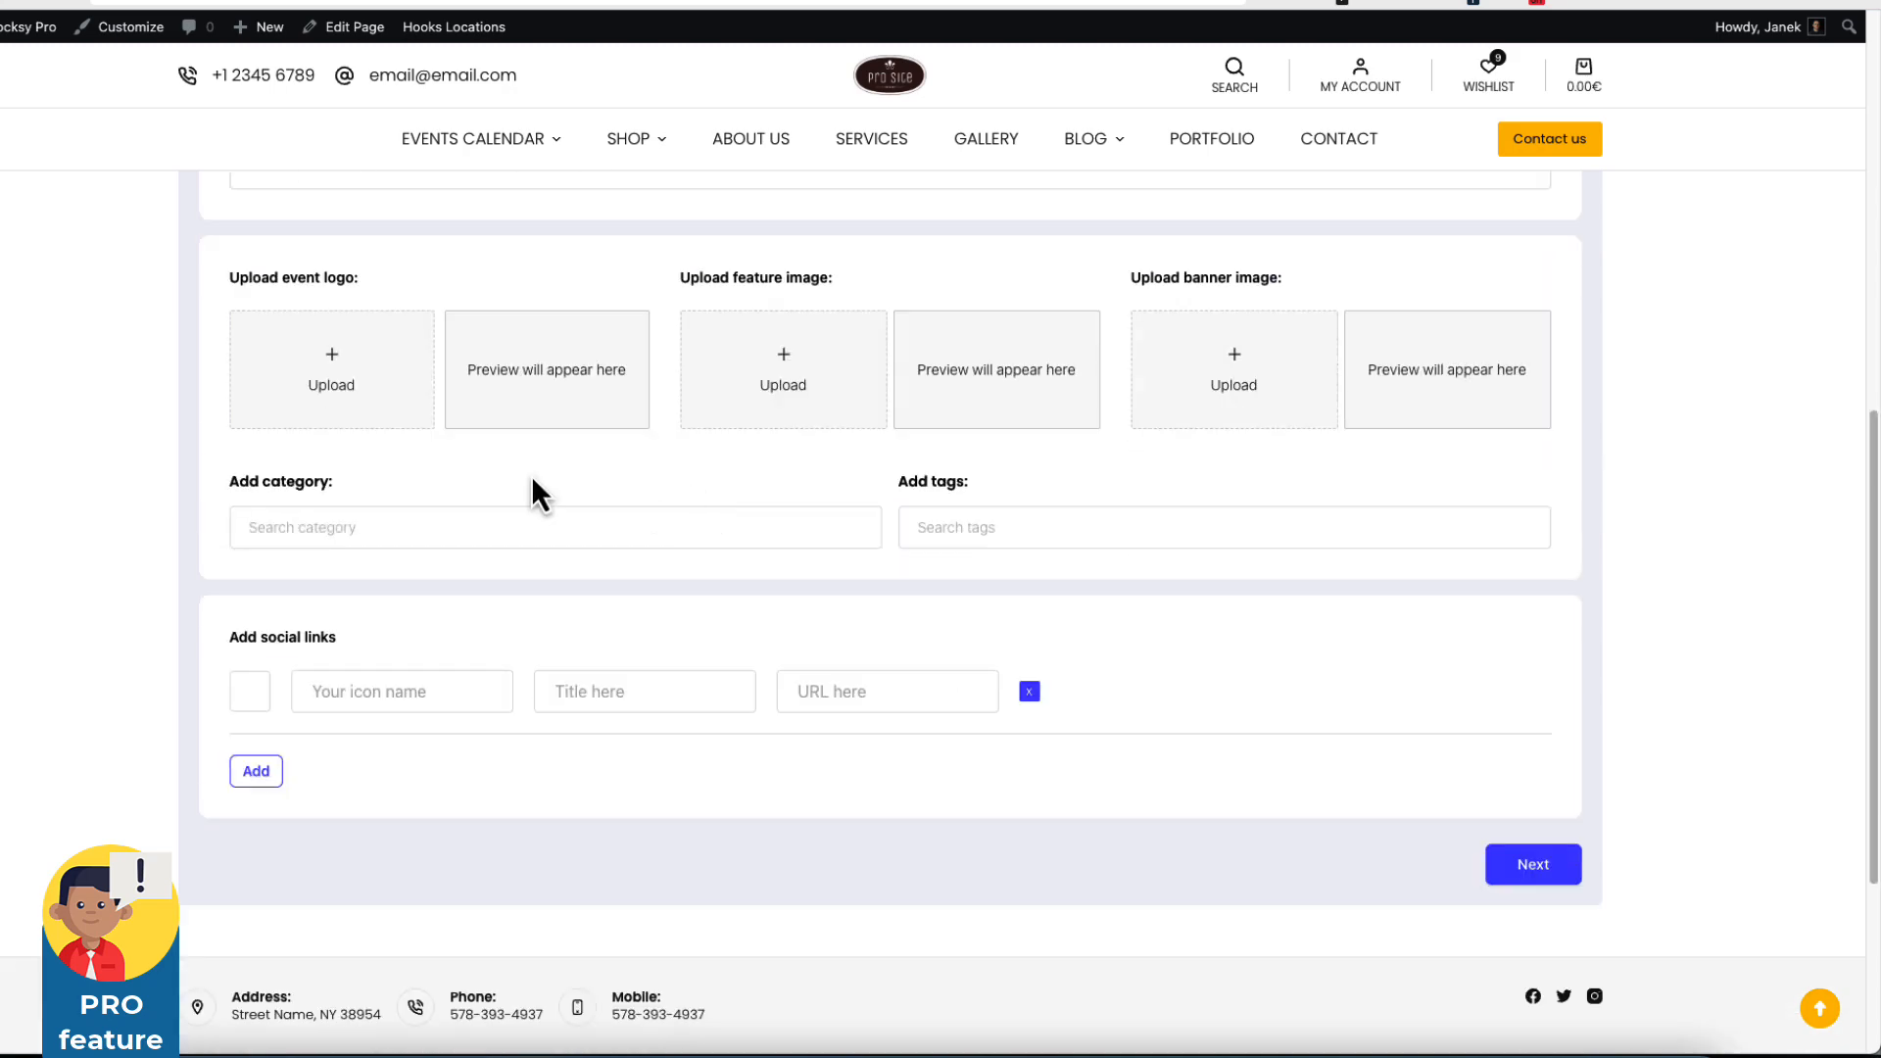
pyautogui.scroll(-3, 1097, 537)
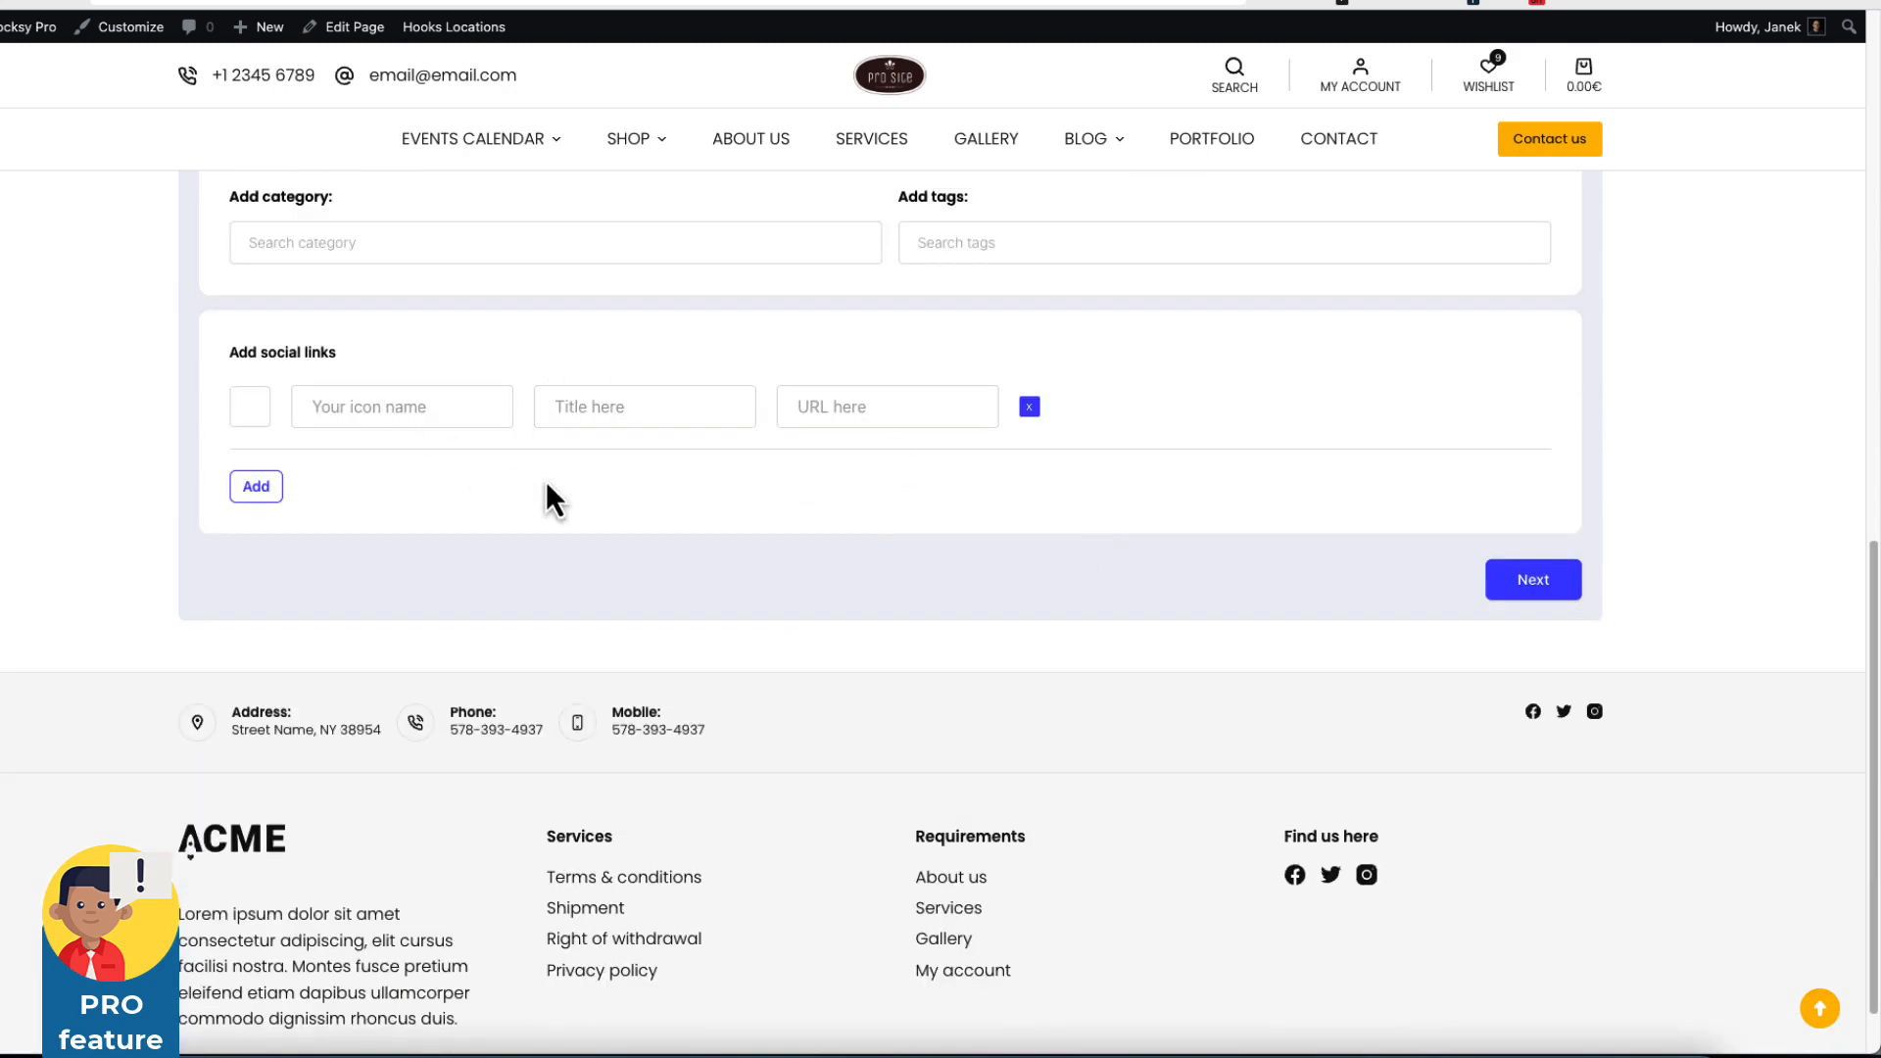
pyautogui.click(1564, 590)
pyautogui.scroll(10, 1462, 712)
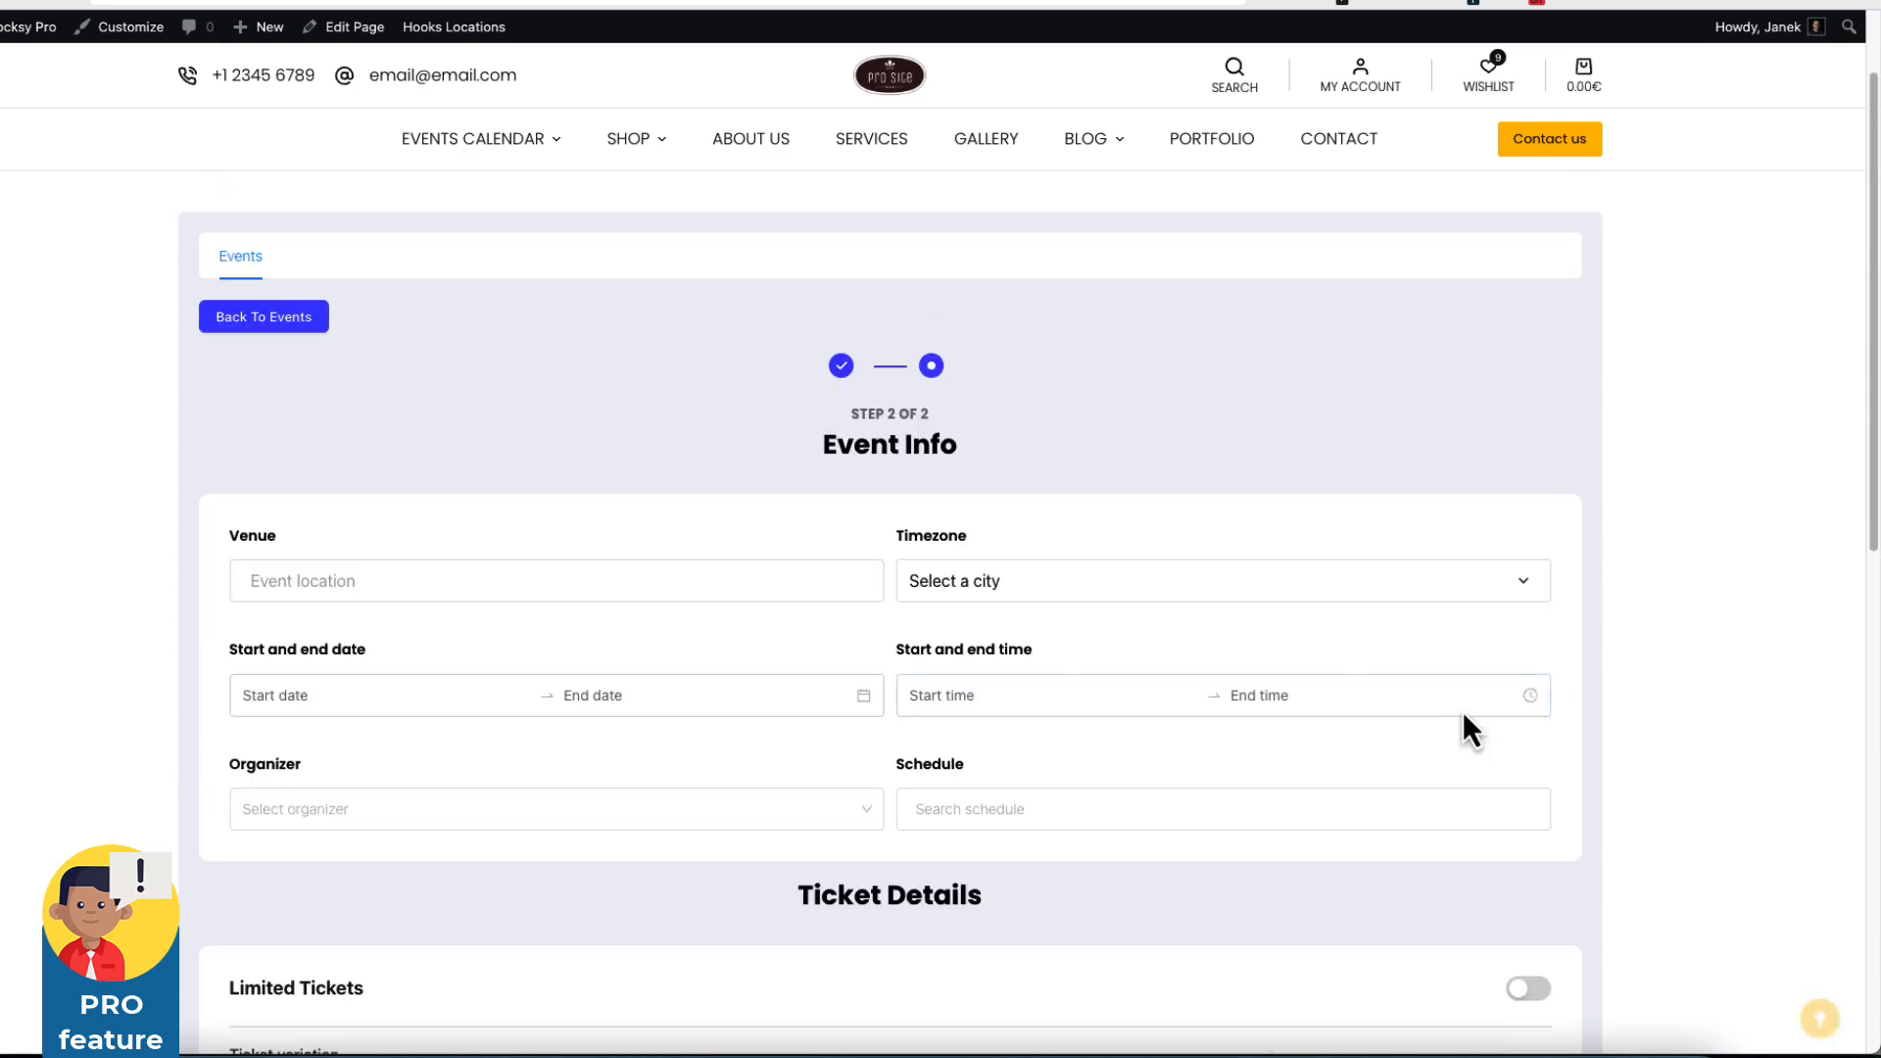
pyautogui.scroll(-9, 713, 663)
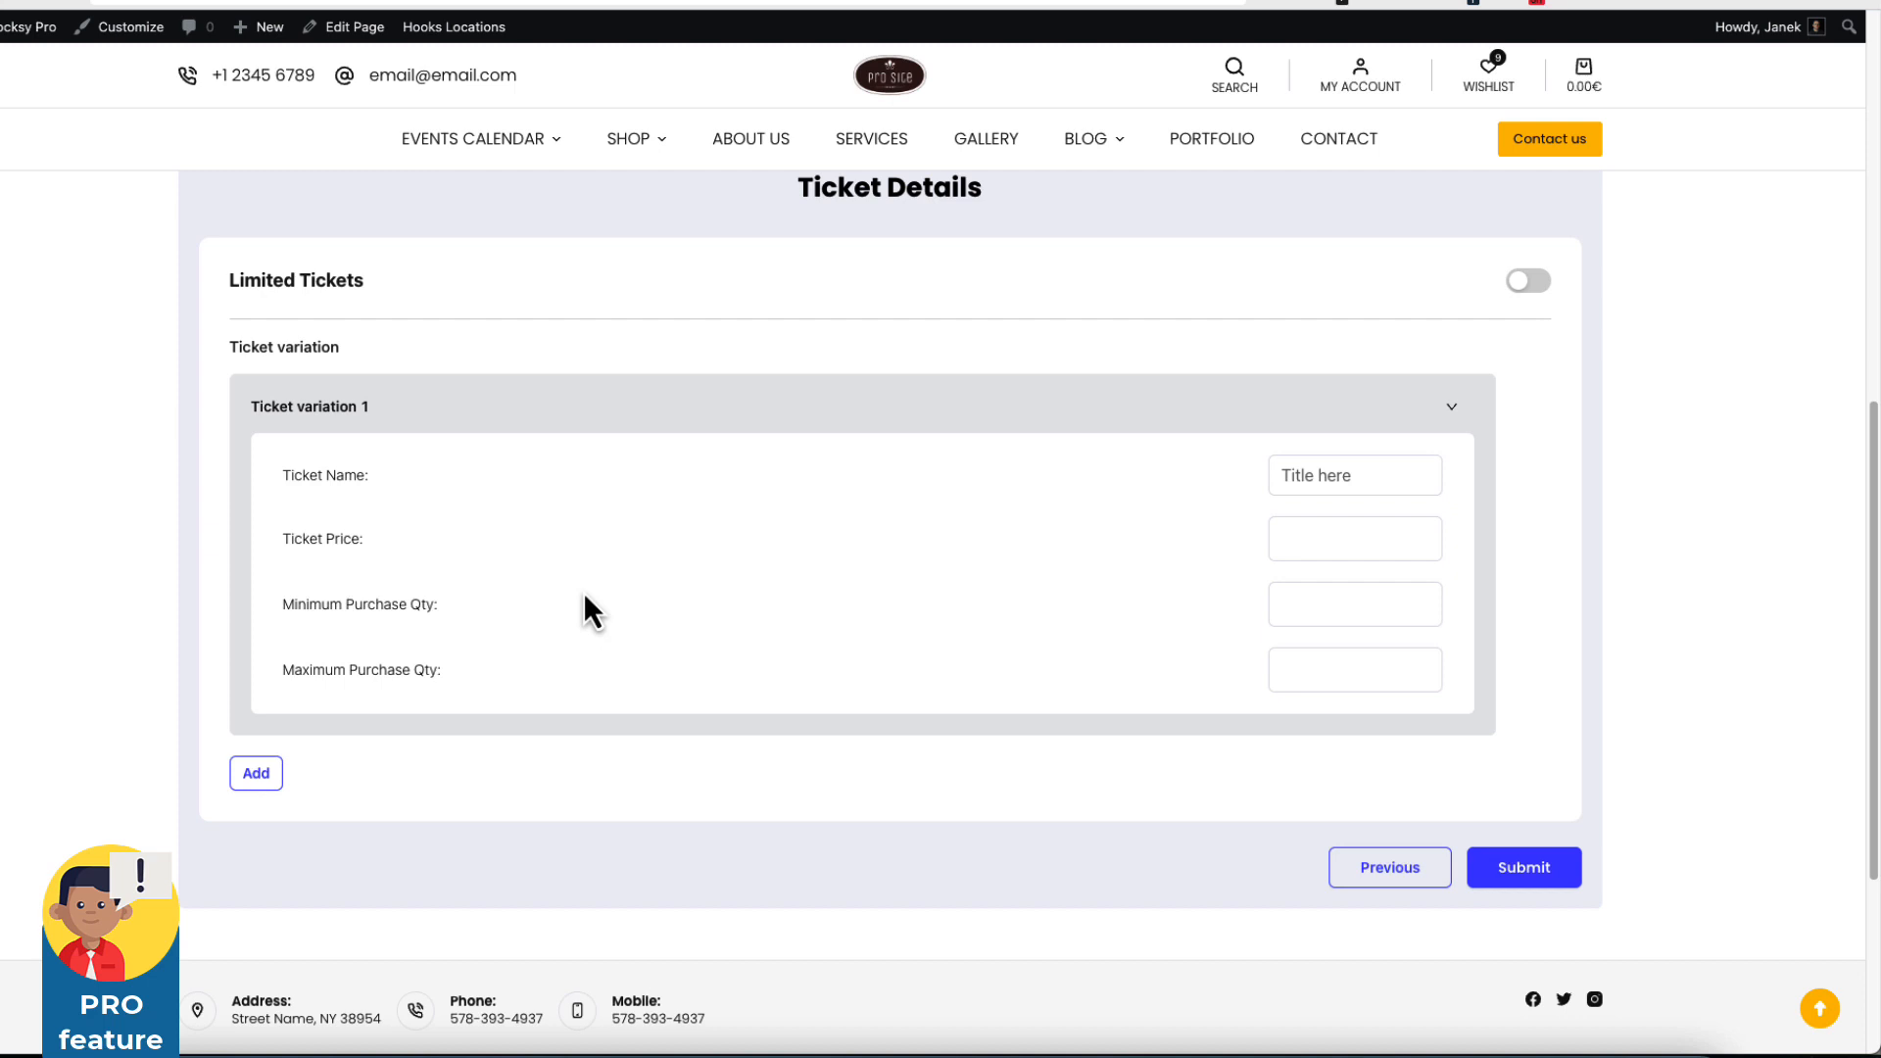
pyautogui.scroll(10, 240, 245)
# In Appearance > Menus, nest Events dashboard under Events calendar and save the Main menu.
pyautogui.moveTo(25, 29)
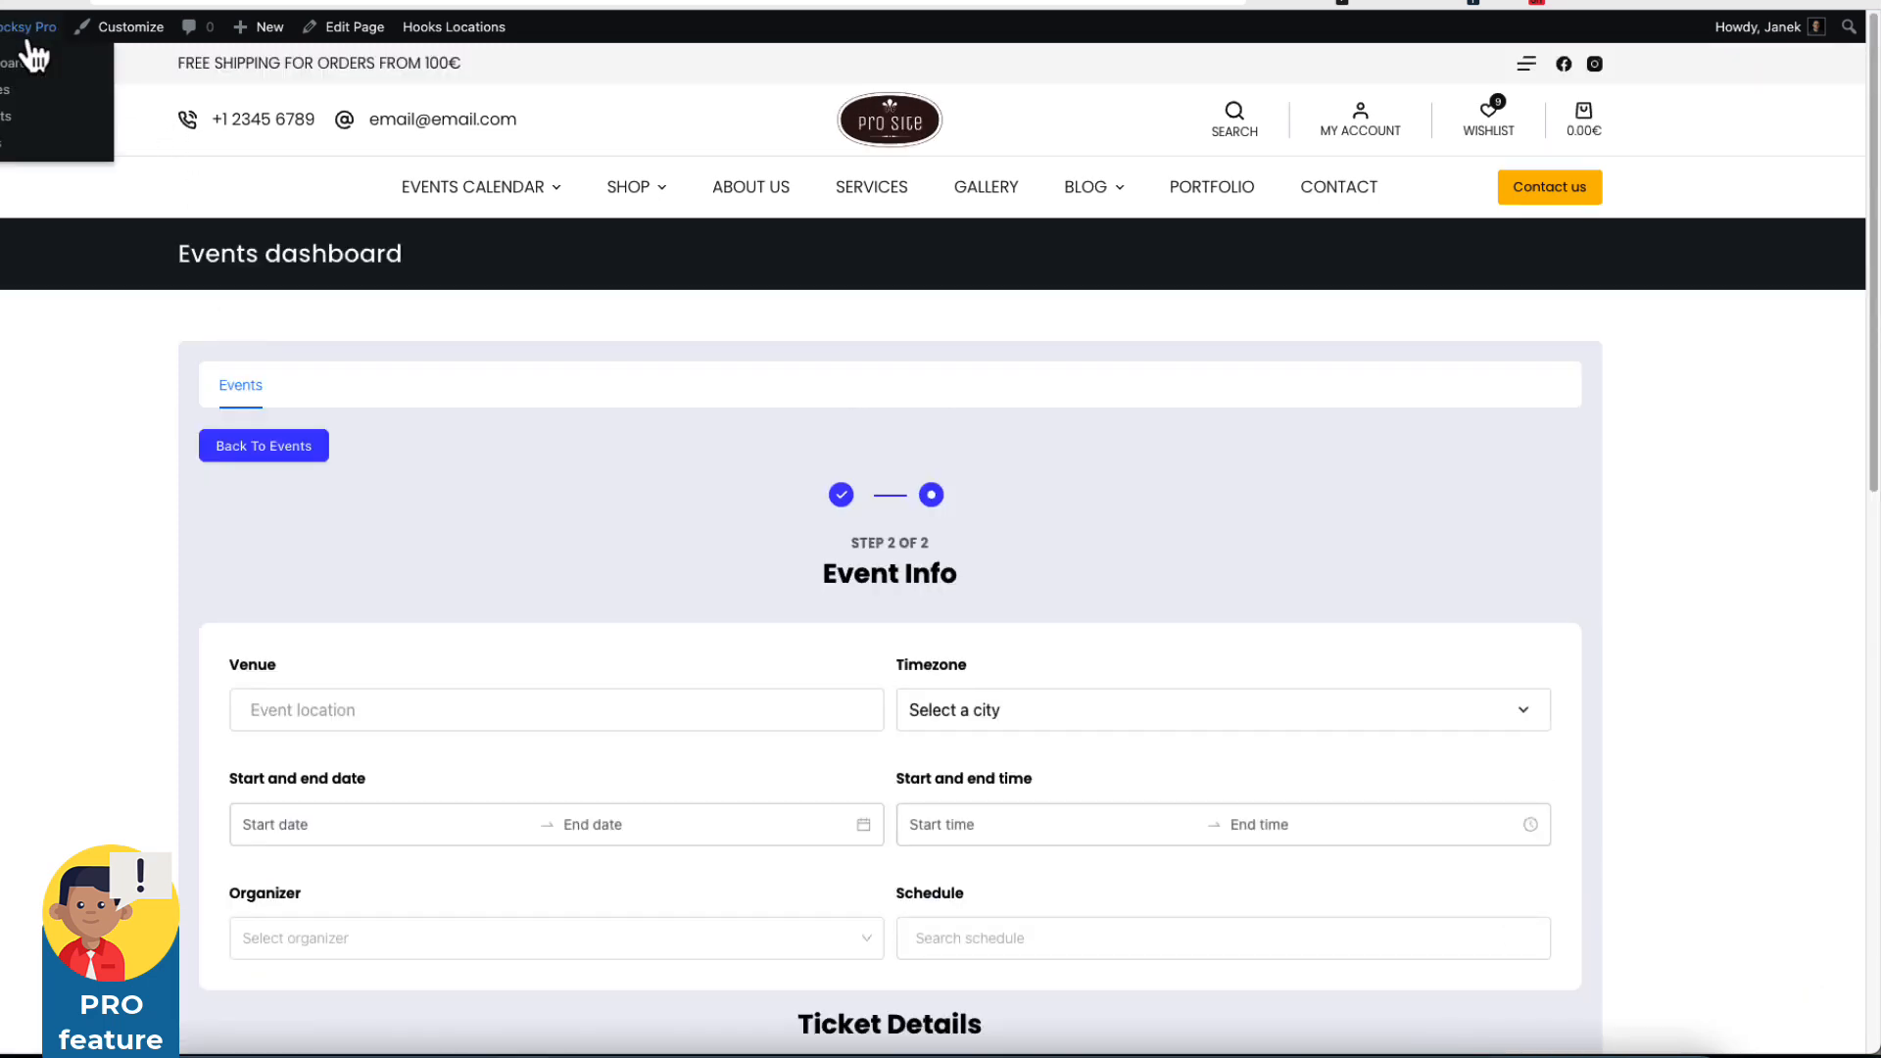
pyautogui.click(3, 144)
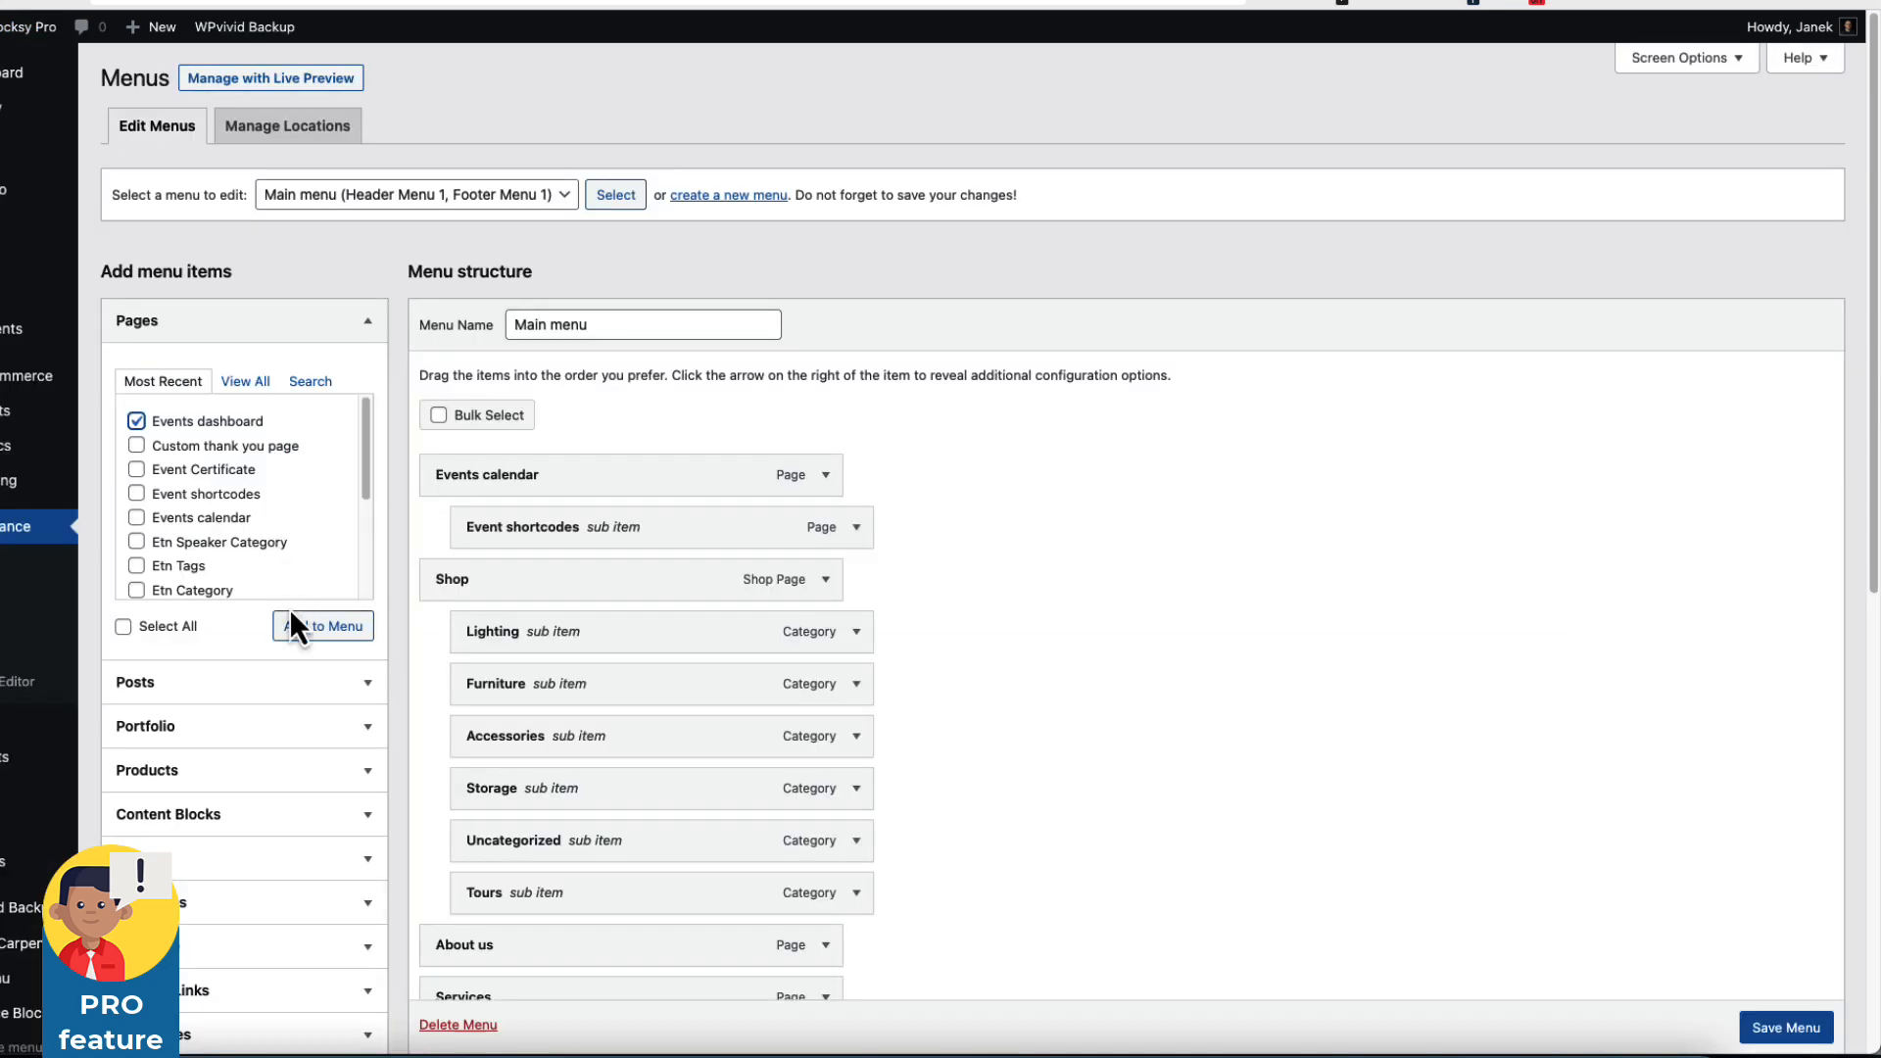
pyautogui.scroll(-8, 1049, 647)
pyautogui.moveTo(588, 609); pyautogui.dragTo(635, 294)
pyautogui.click(1786, 1012)
pyautogui.scroll(-1, 1793, 969)
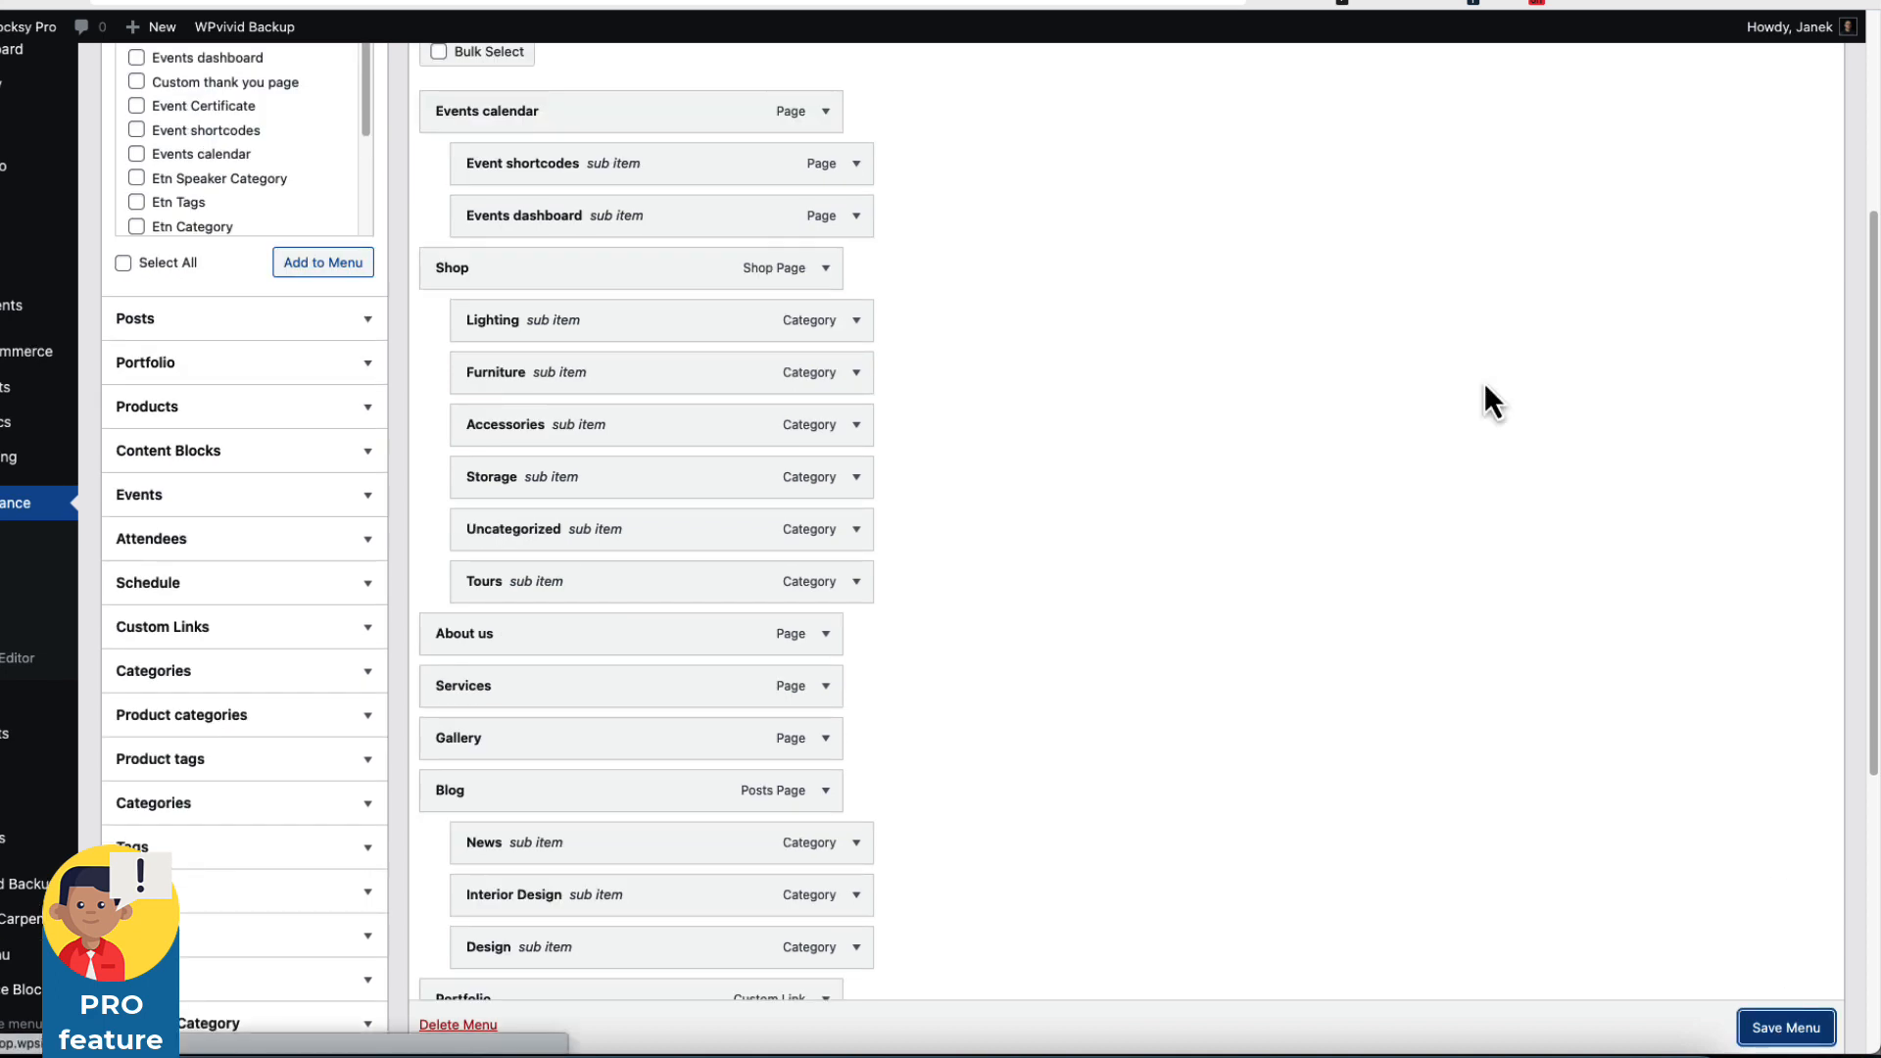
pyautogui.click(740, 2)
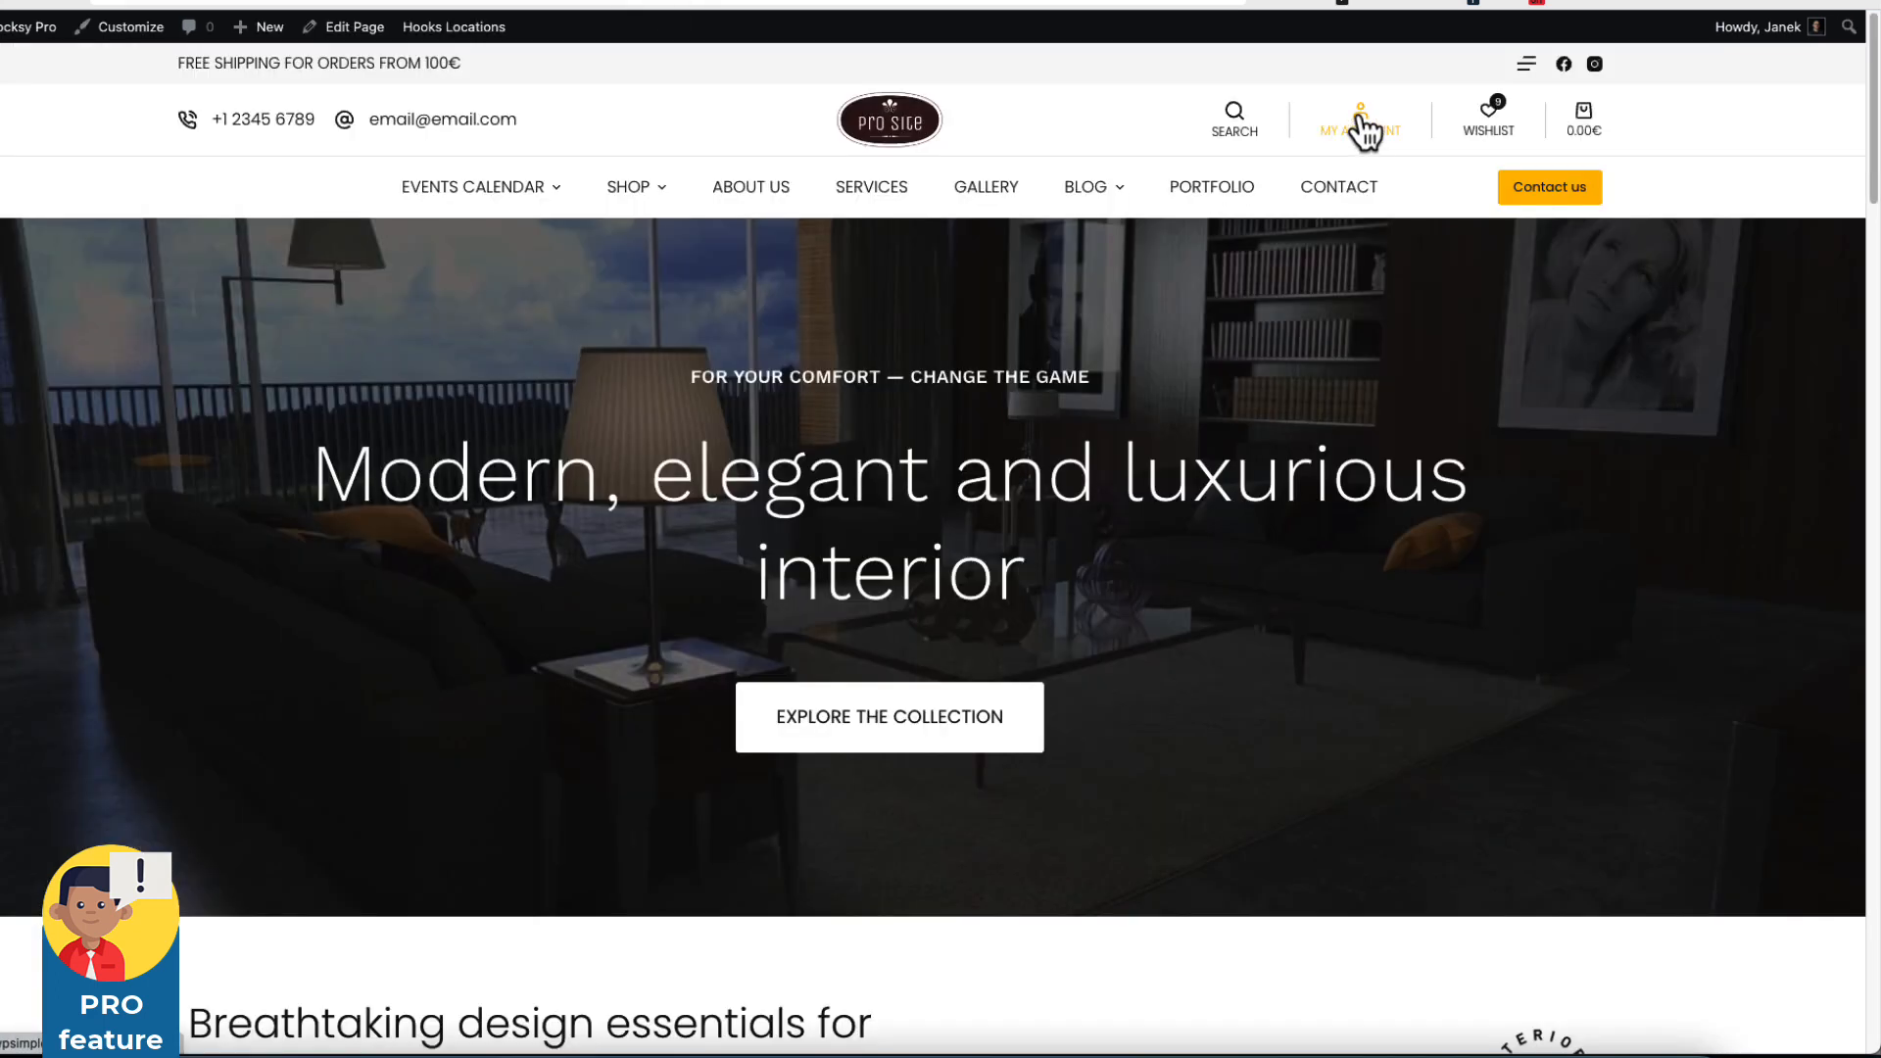
# In My account, review the 10 October order's still-unused attendee ticket, then open the phone's site menu.
pyautogui.click(1363, 118)
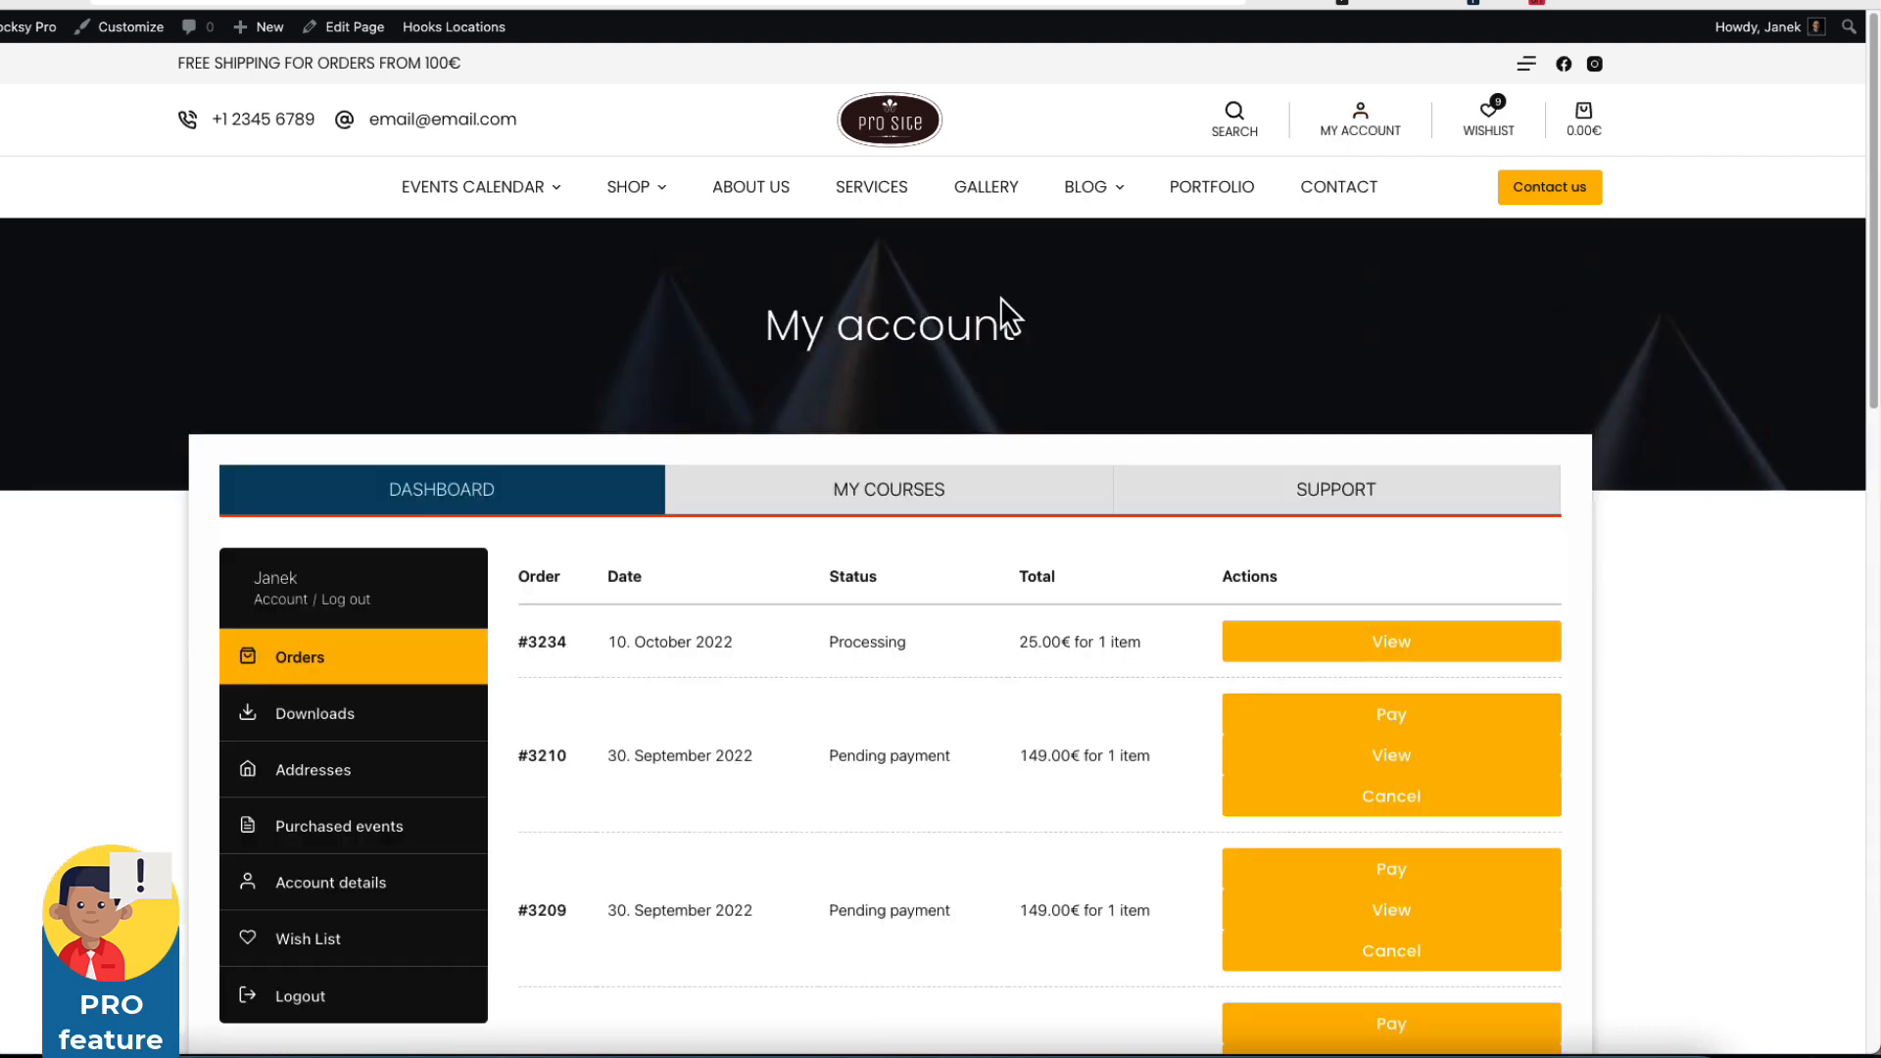
pyautogui.scroll(-2, 270, 550)
pyautogui.moveTo(605, 506); pyautogui.dragTo(788, 514)
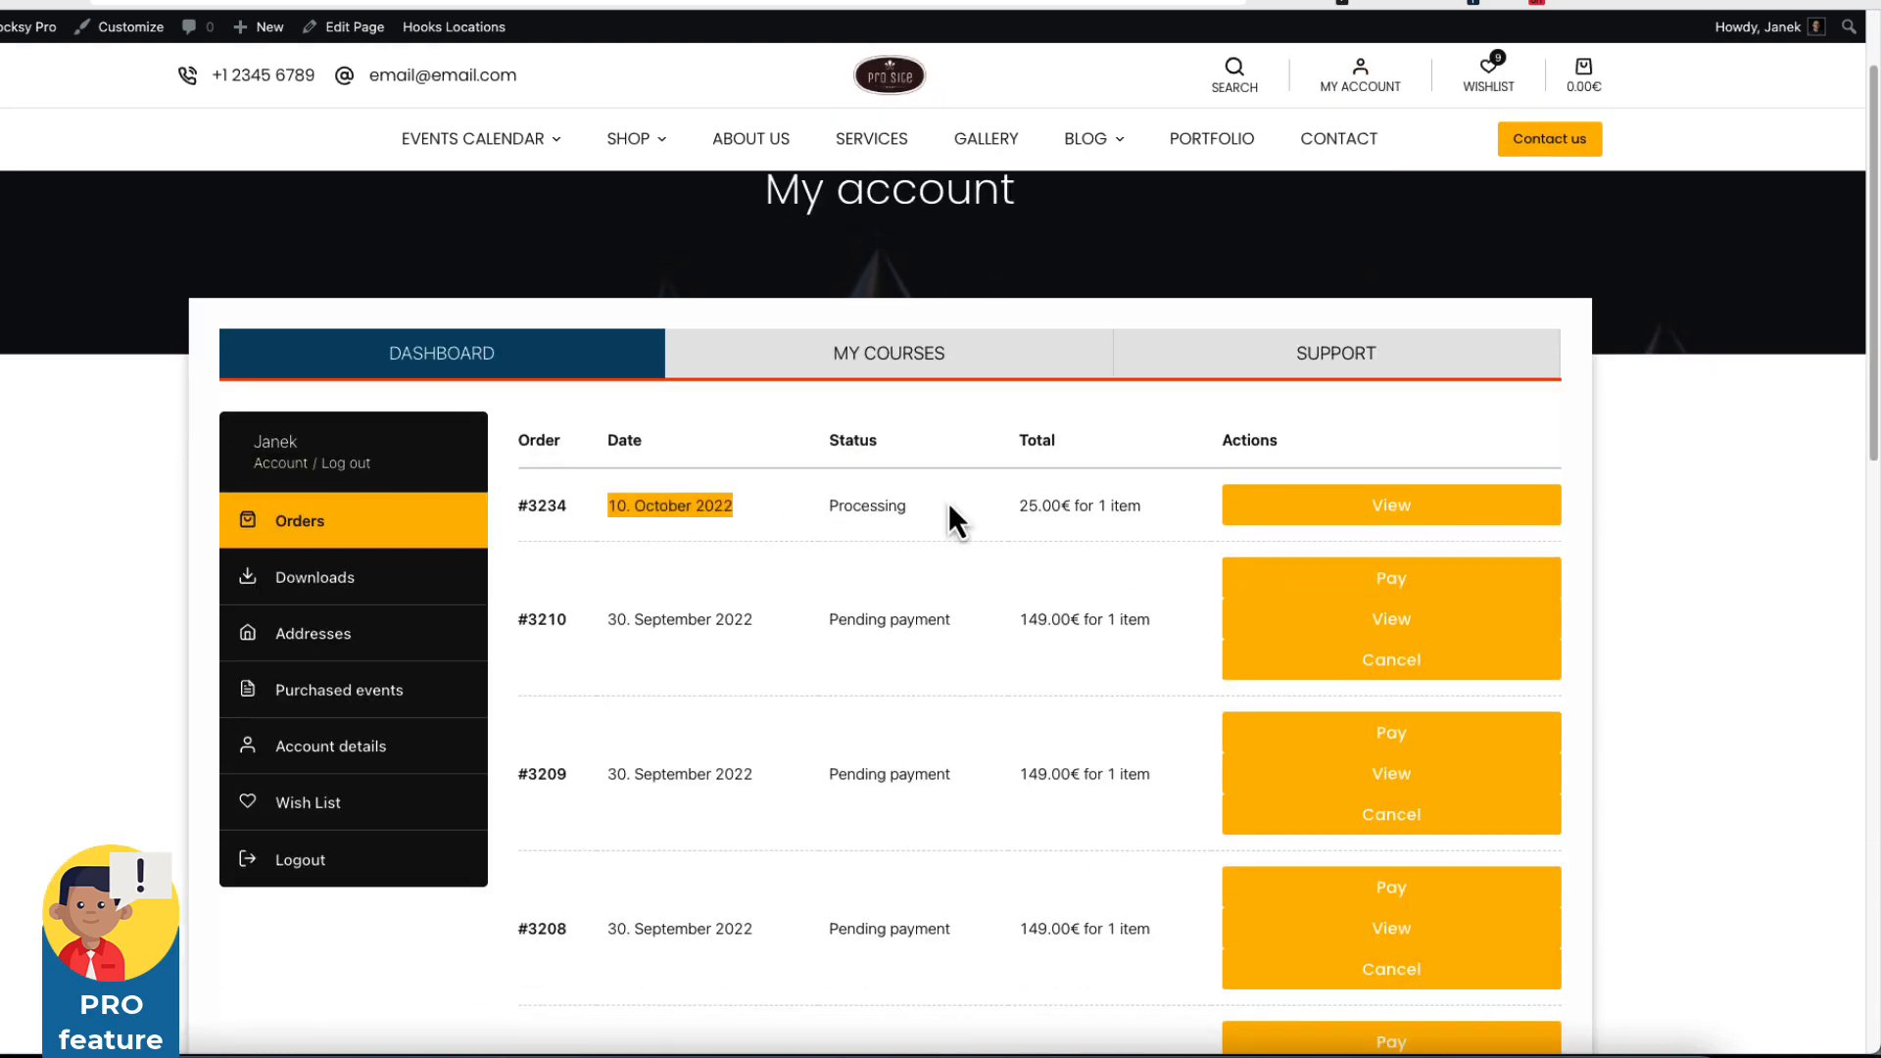
pyautogui.click(1427, 516)
pyautogui.scroll(-7, 1172, 559)
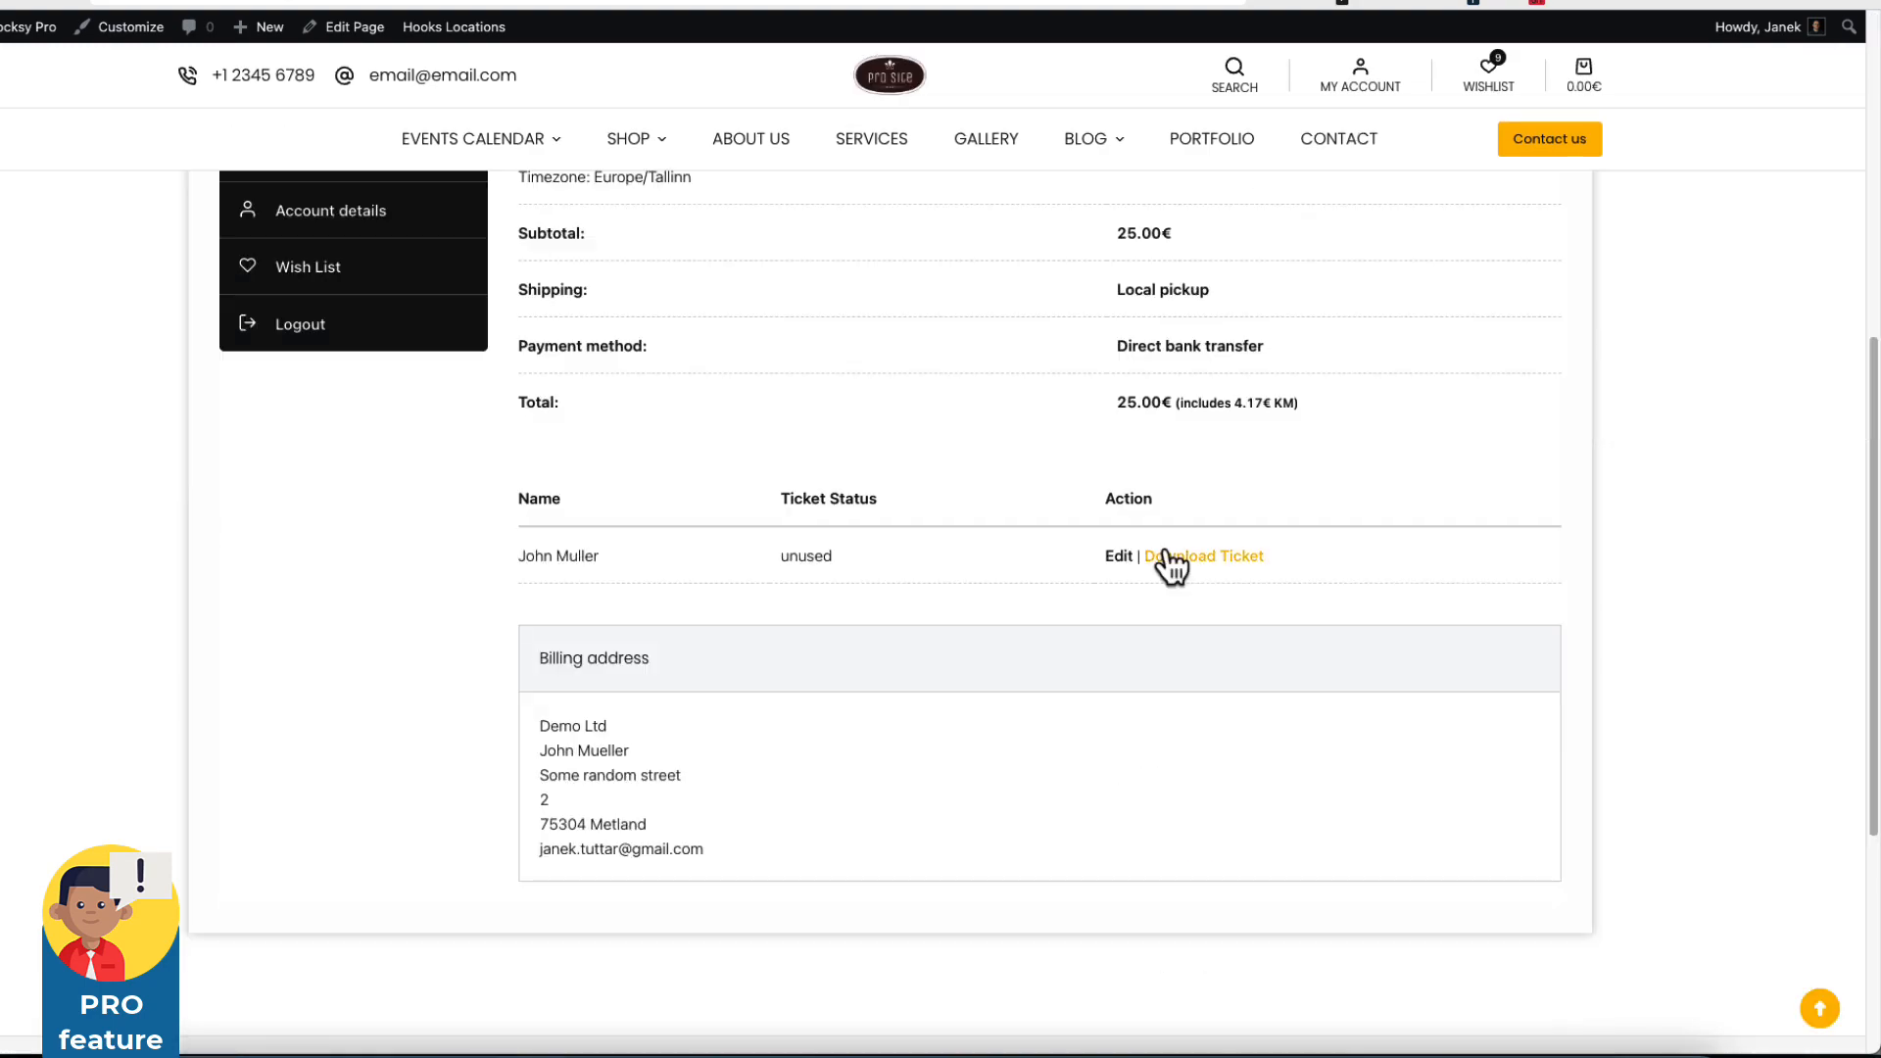
pyautogui.click(1118, 561)
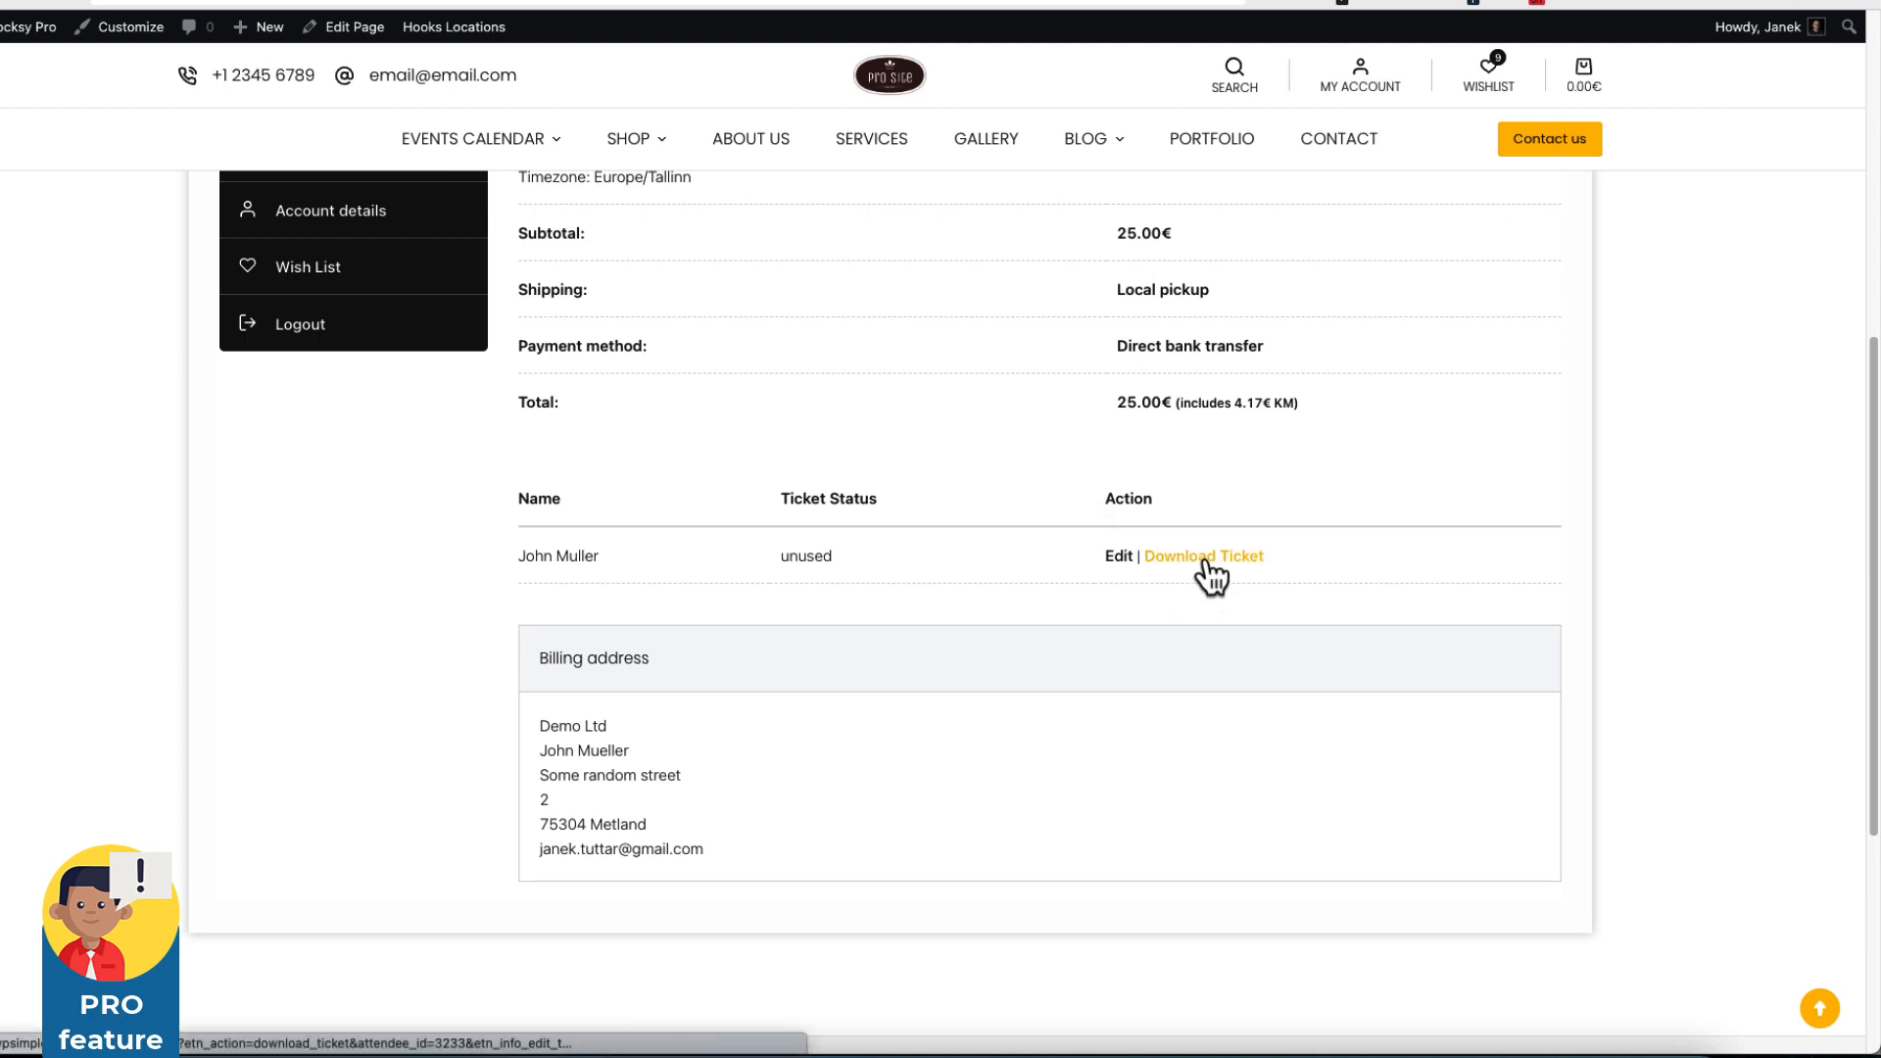
pyautogui.scroll(2, 378, 483)
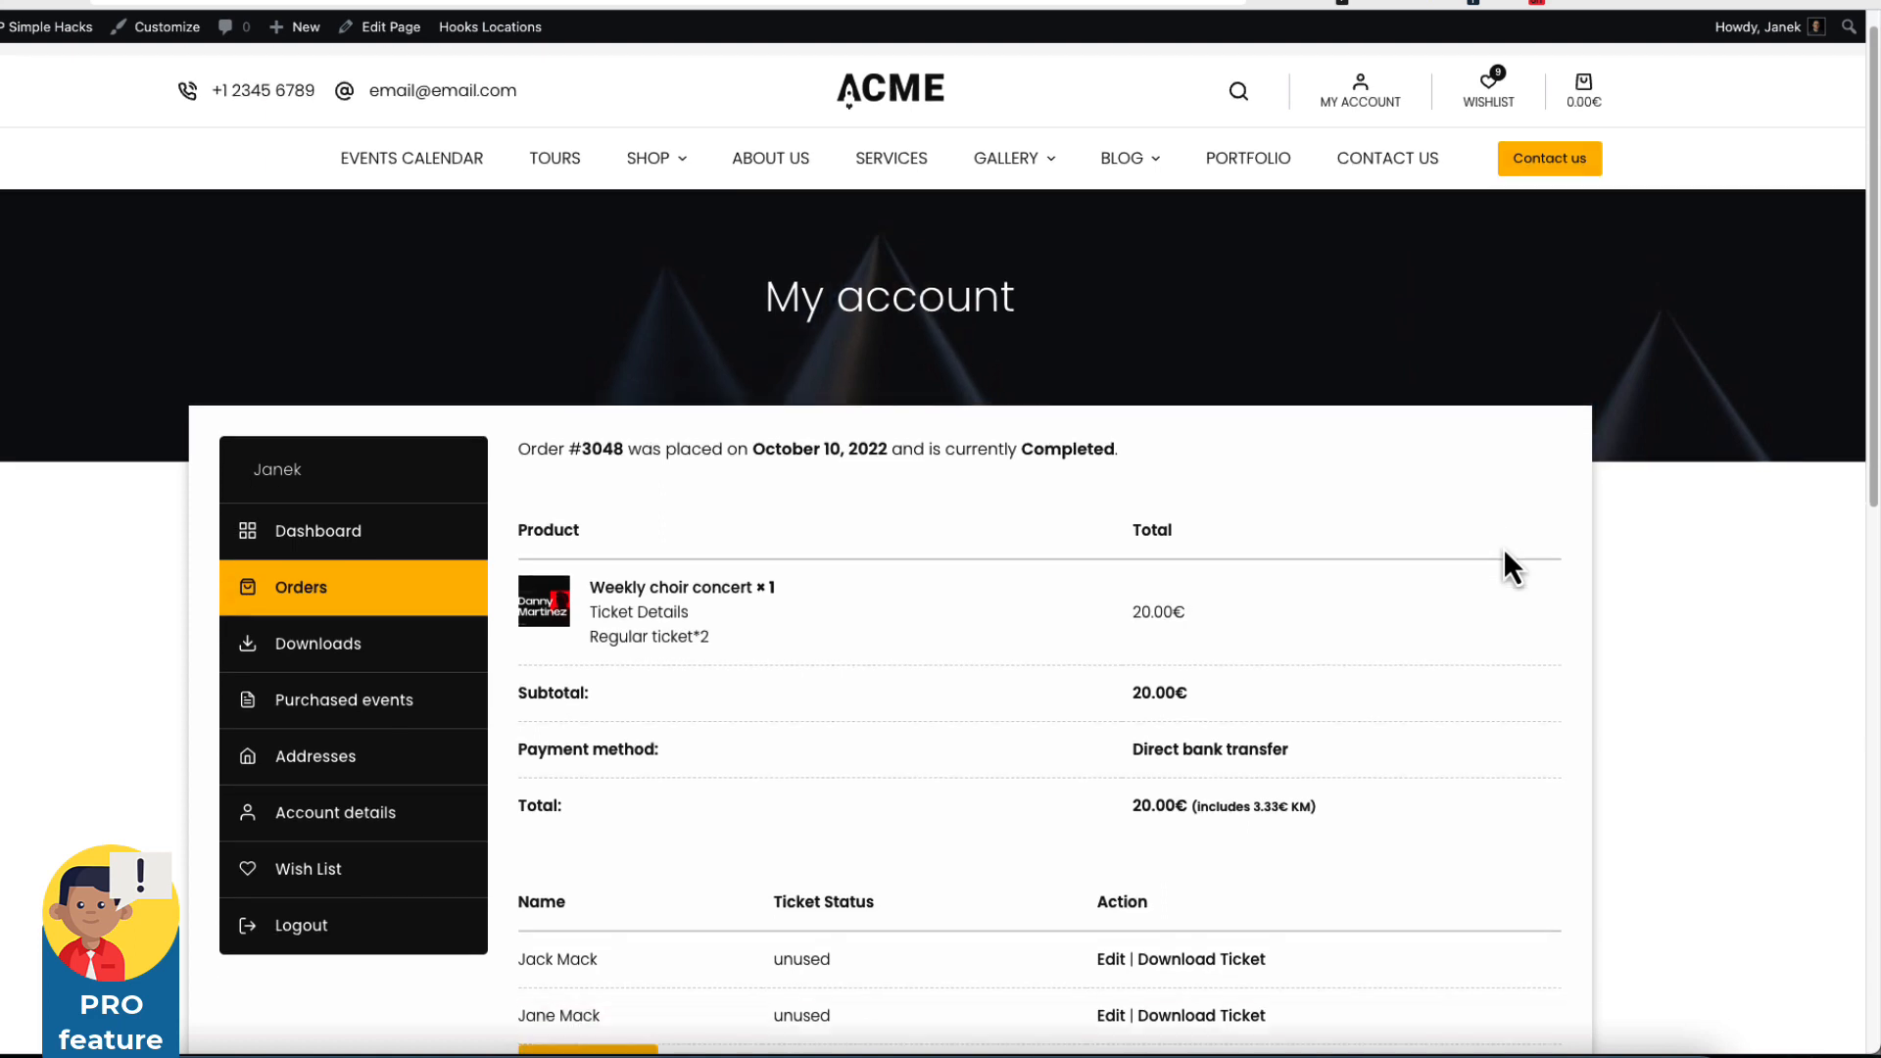
pyautogui.scroll(-4, 1509, 566)
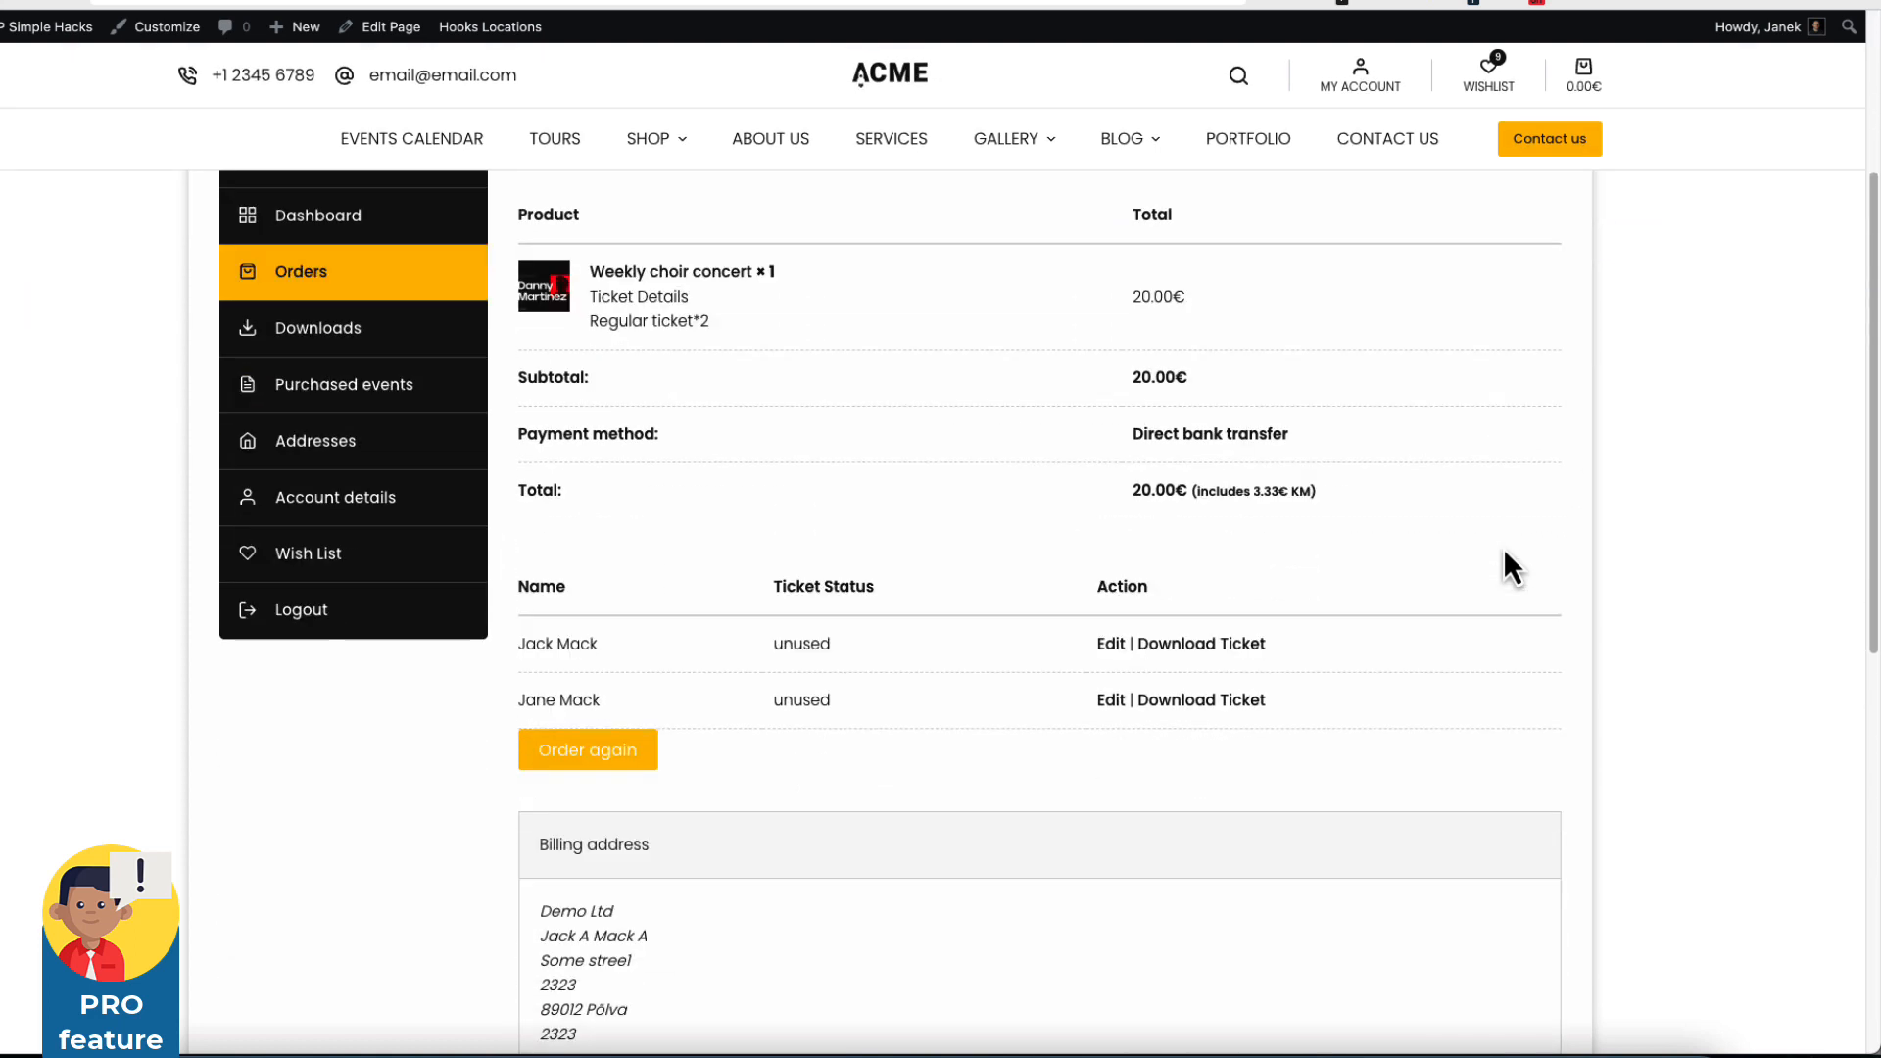
pyautogui.scroll(2, 954, 637)
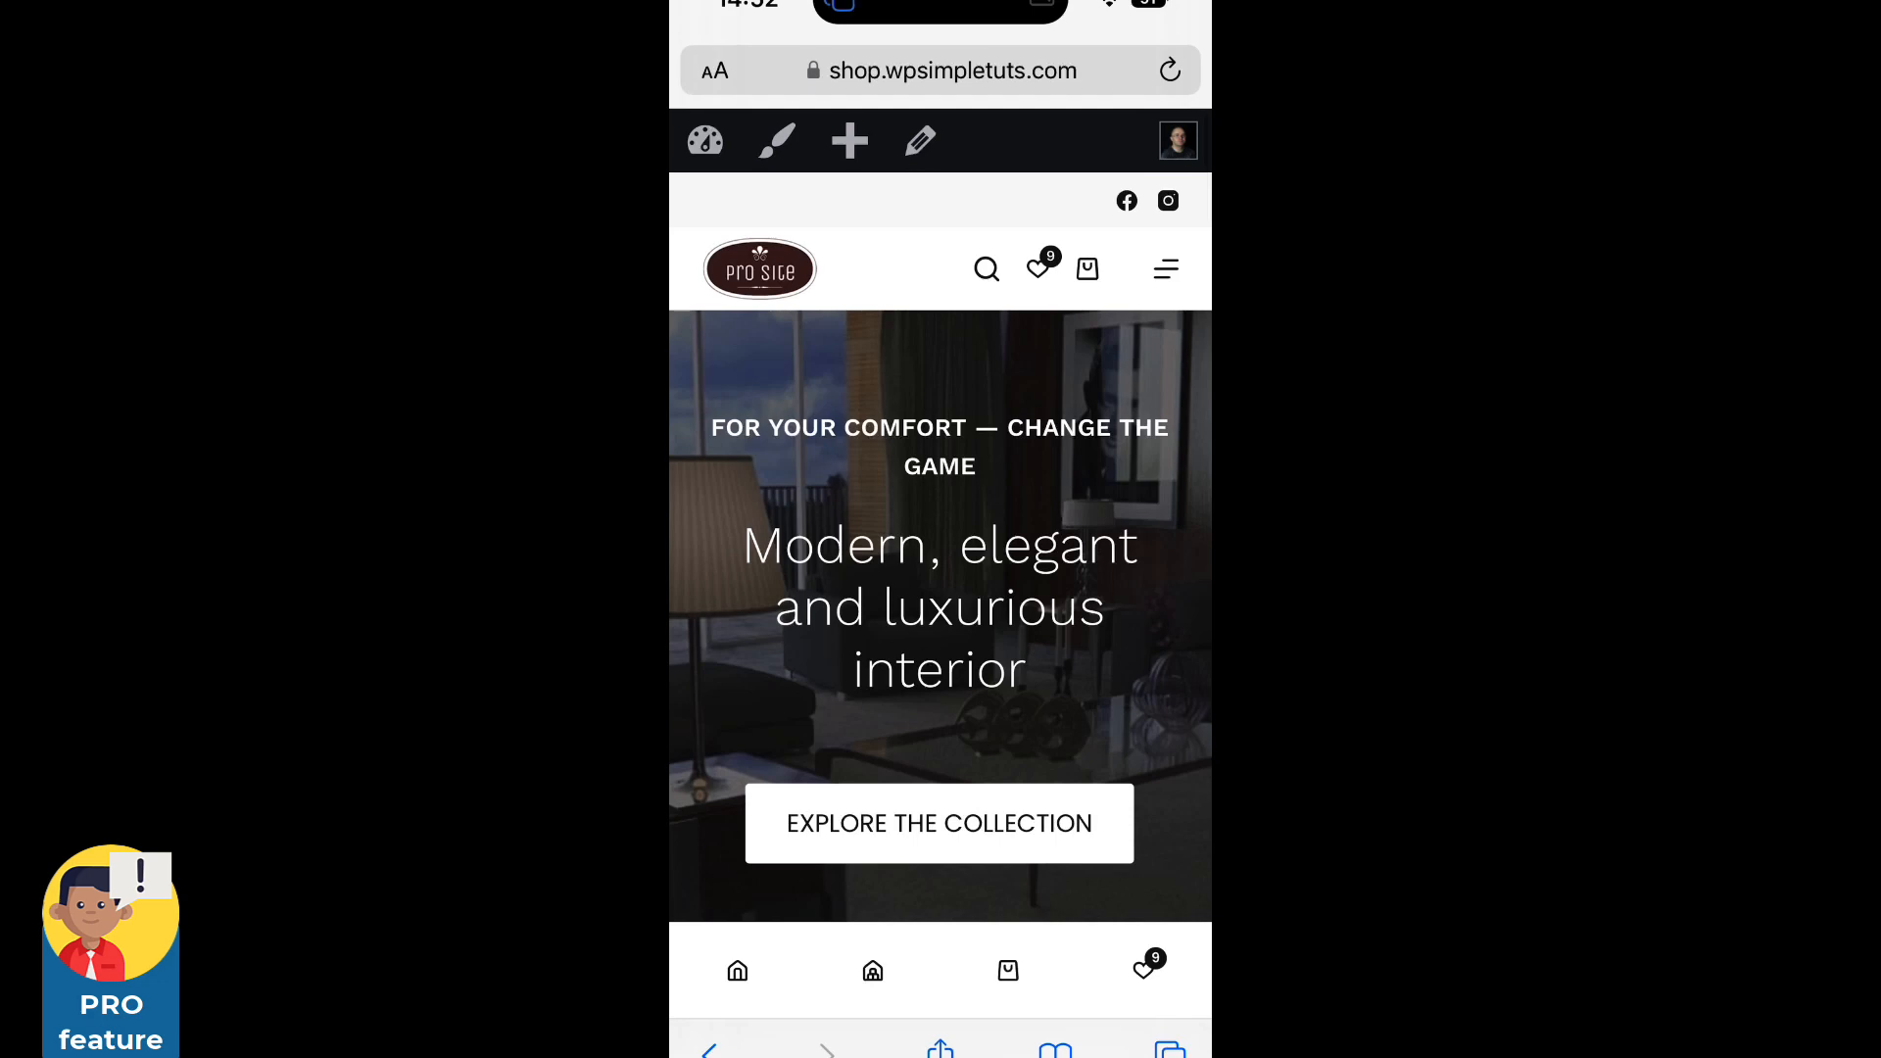
pyautogui.click(1166, 269)
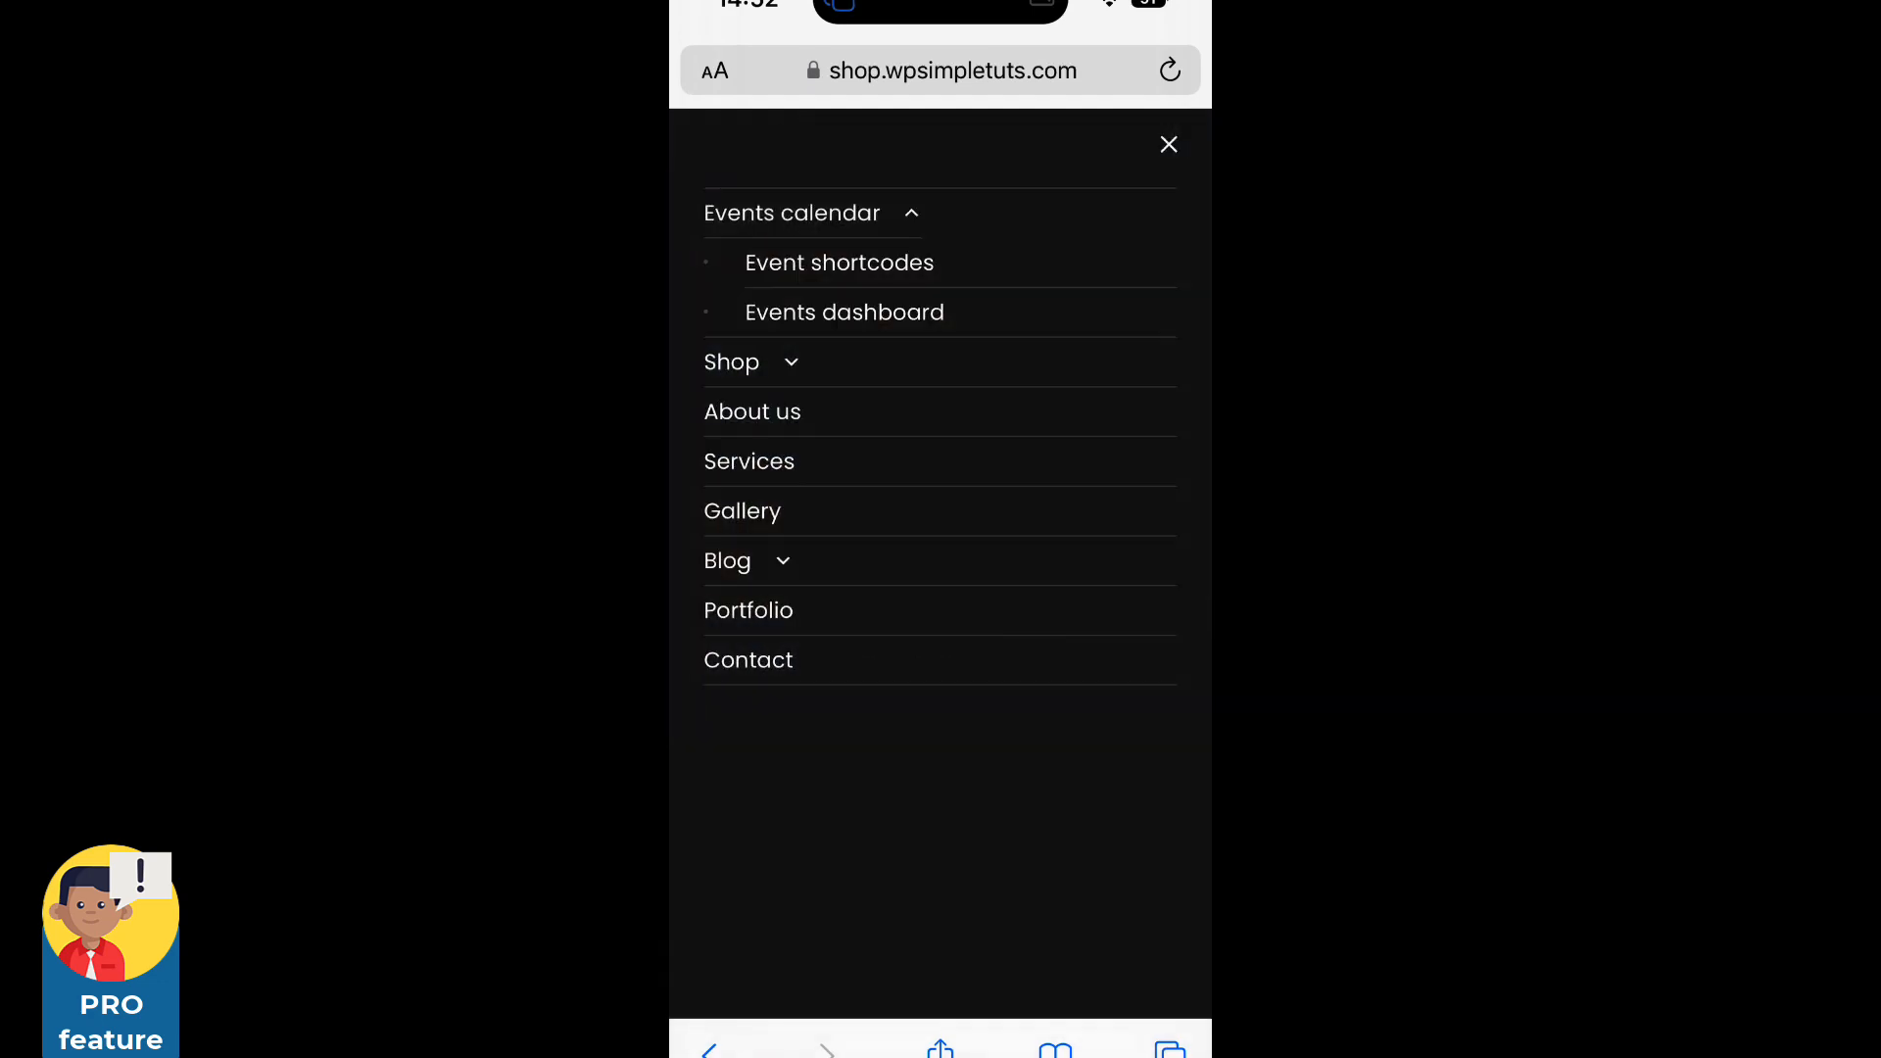
# From the Events dashboard, check in the 11 October standup show ticket with the phone camera scanner.
pyautogui.click(844, 312)
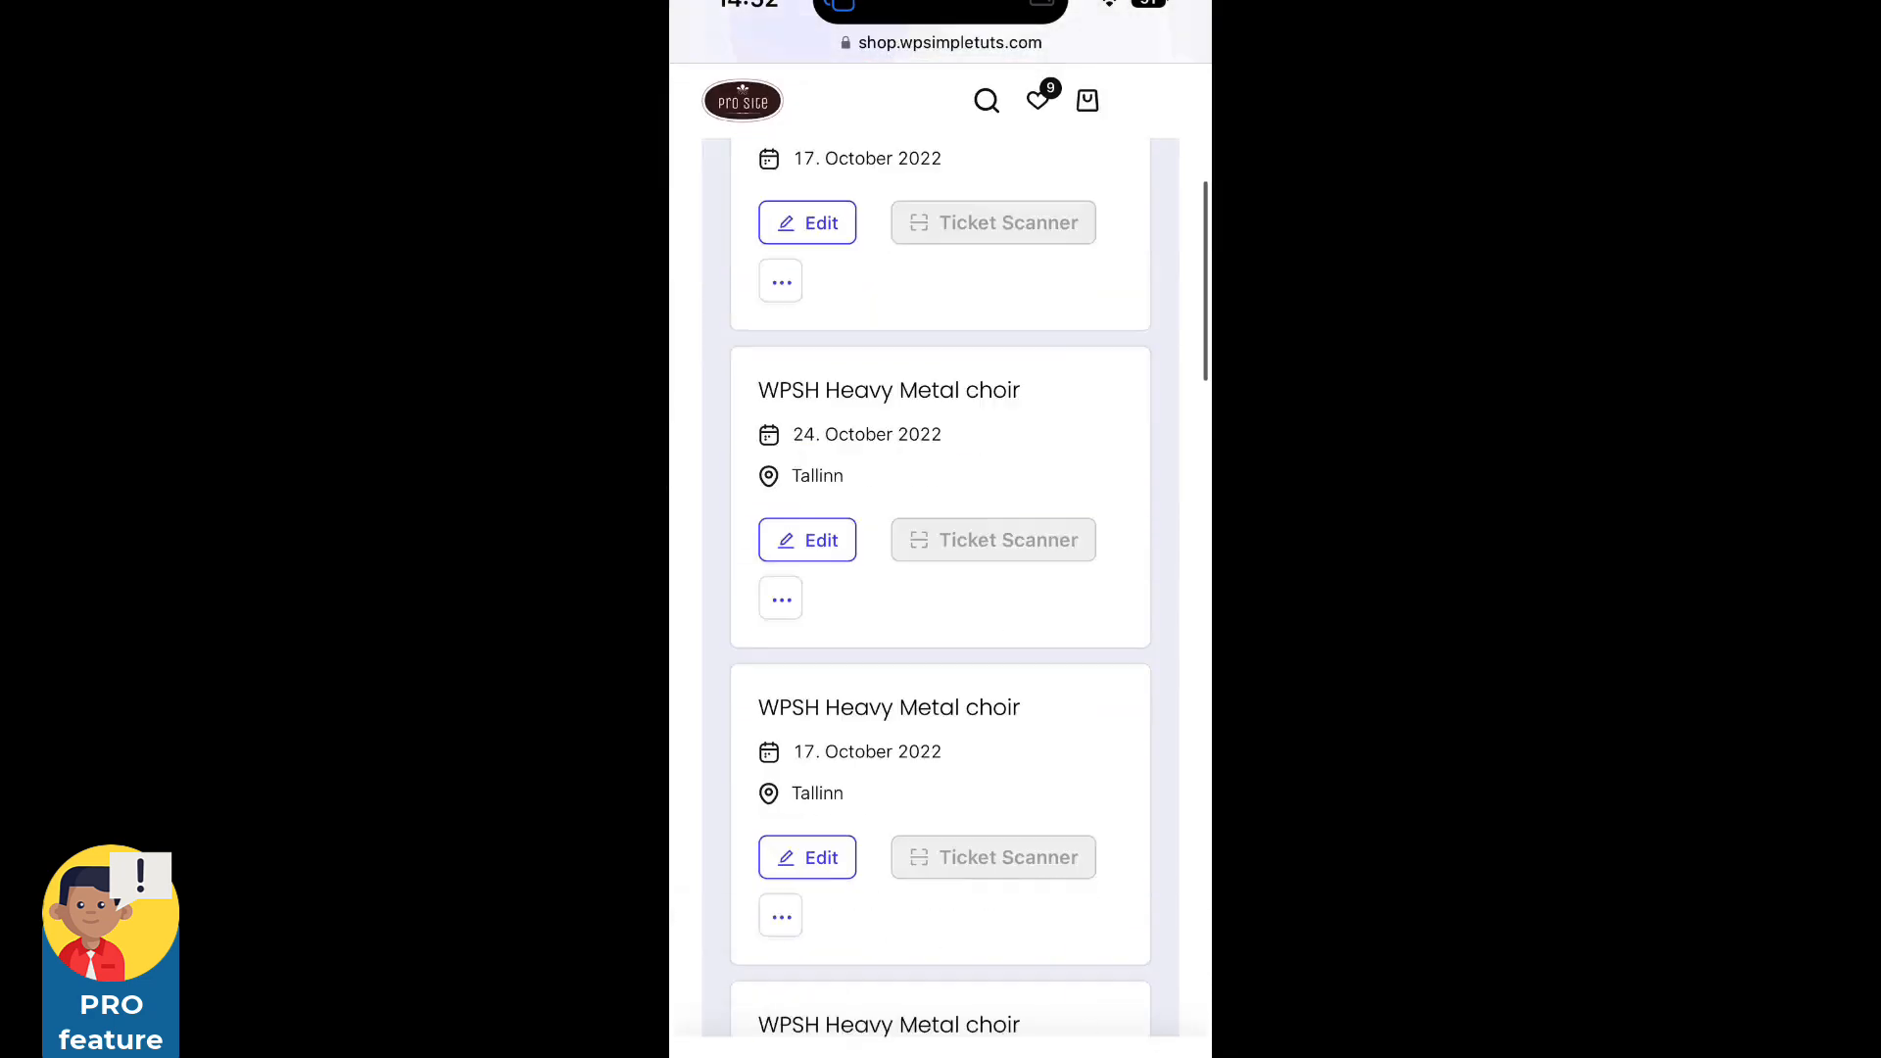
pyautogui.scroll(-10, 940, 588)
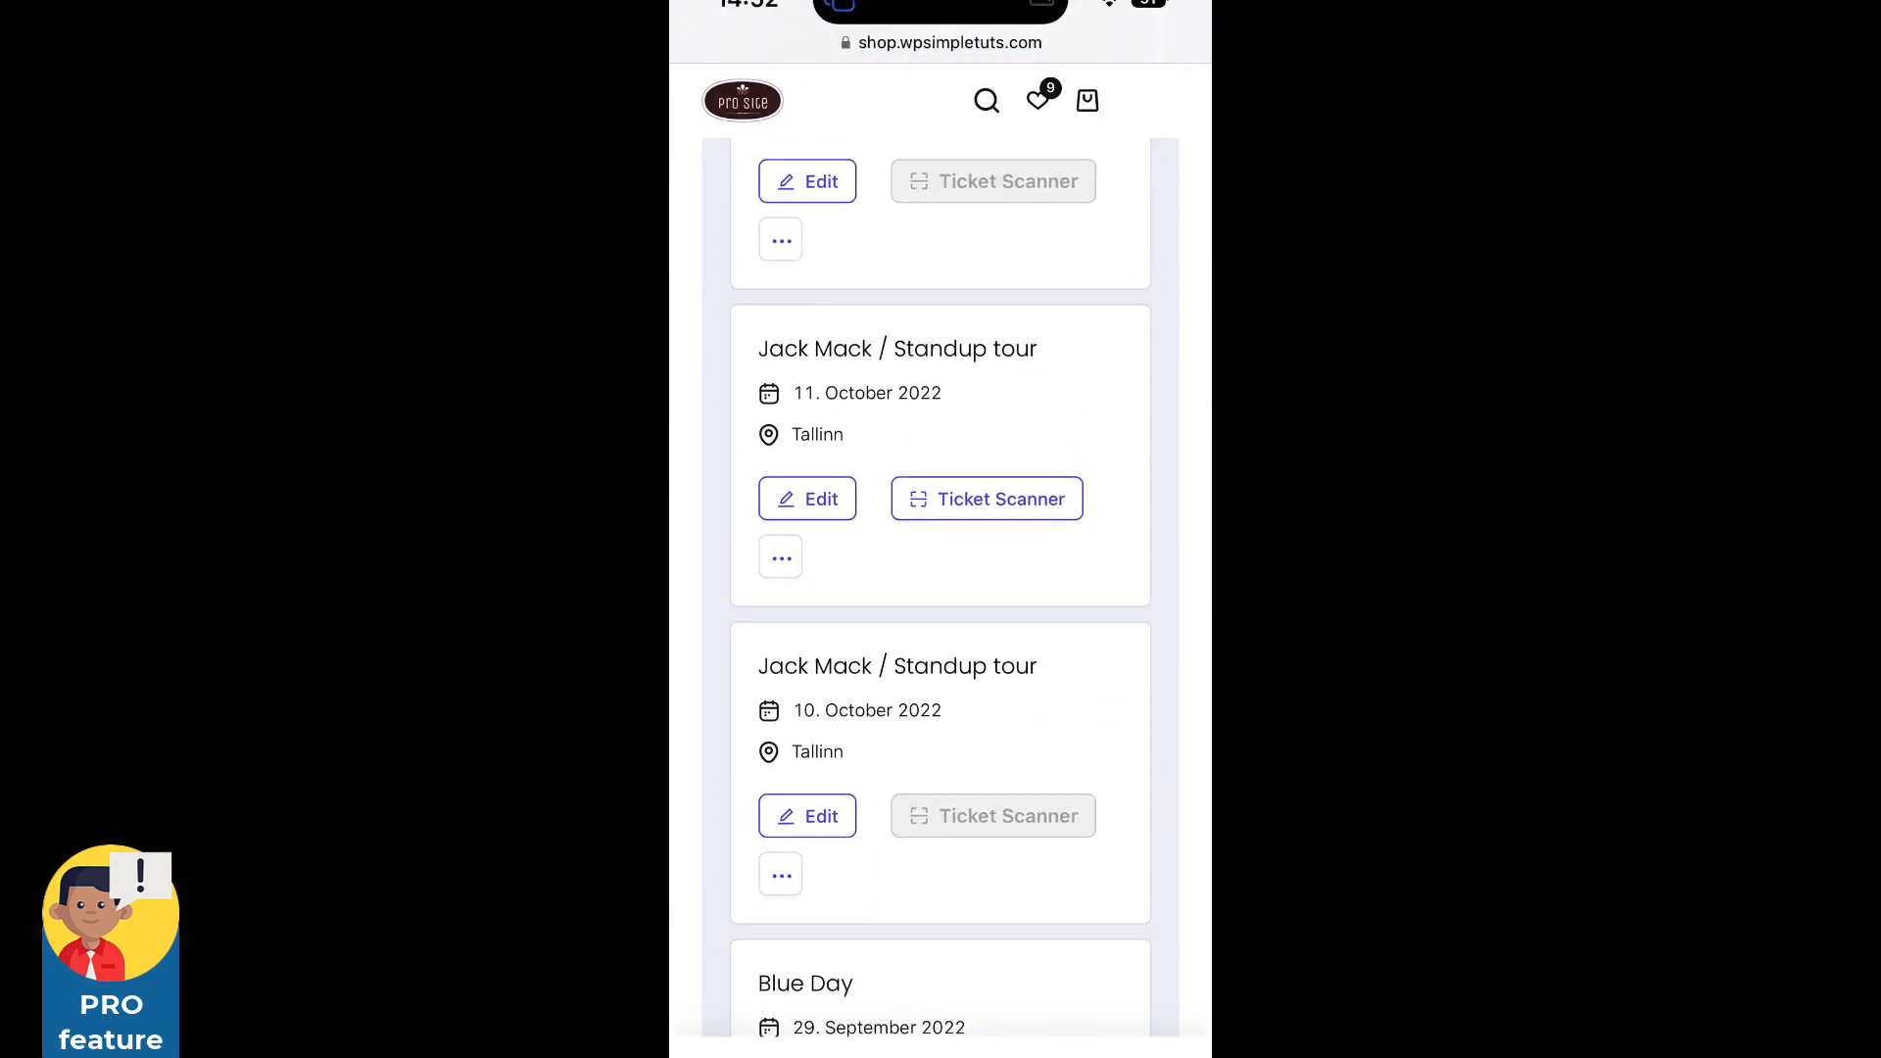
pyautogui.click(987, 499)
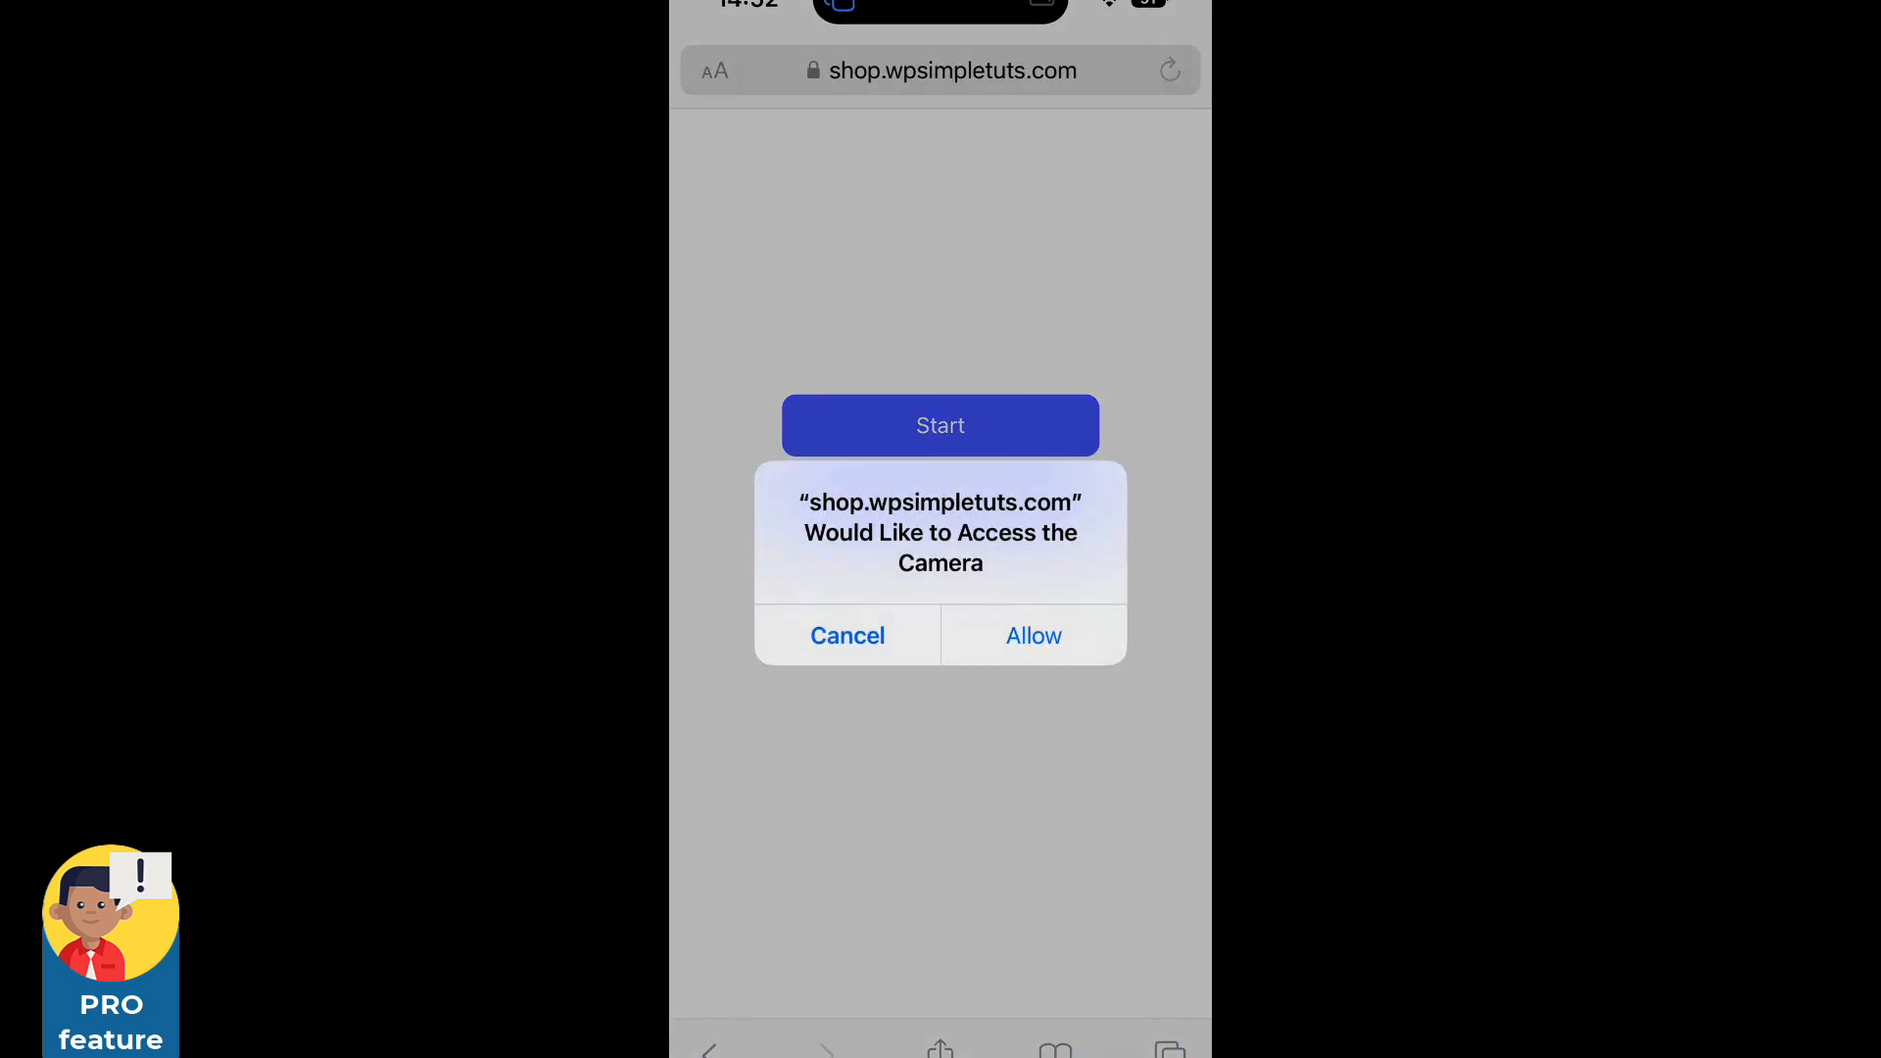
pyautogui.click(1034, 635)
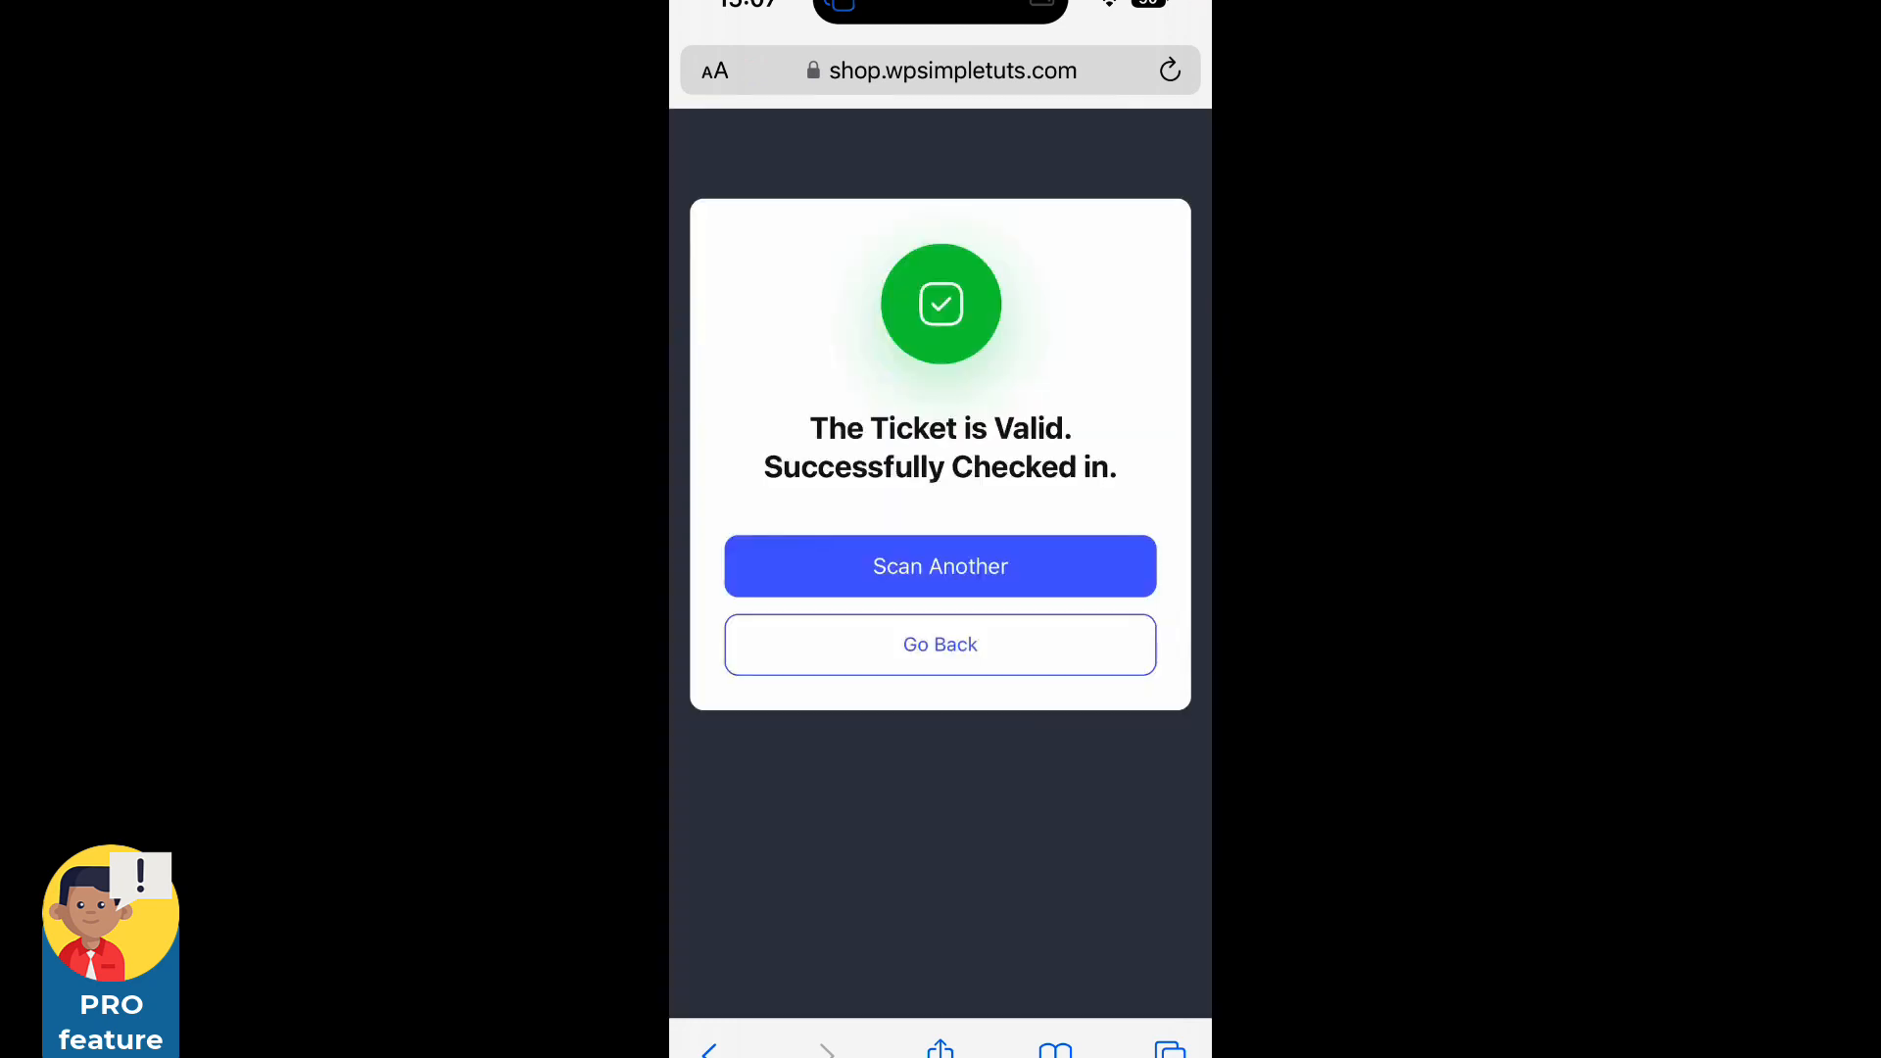
pyautogui.click(941, 644)
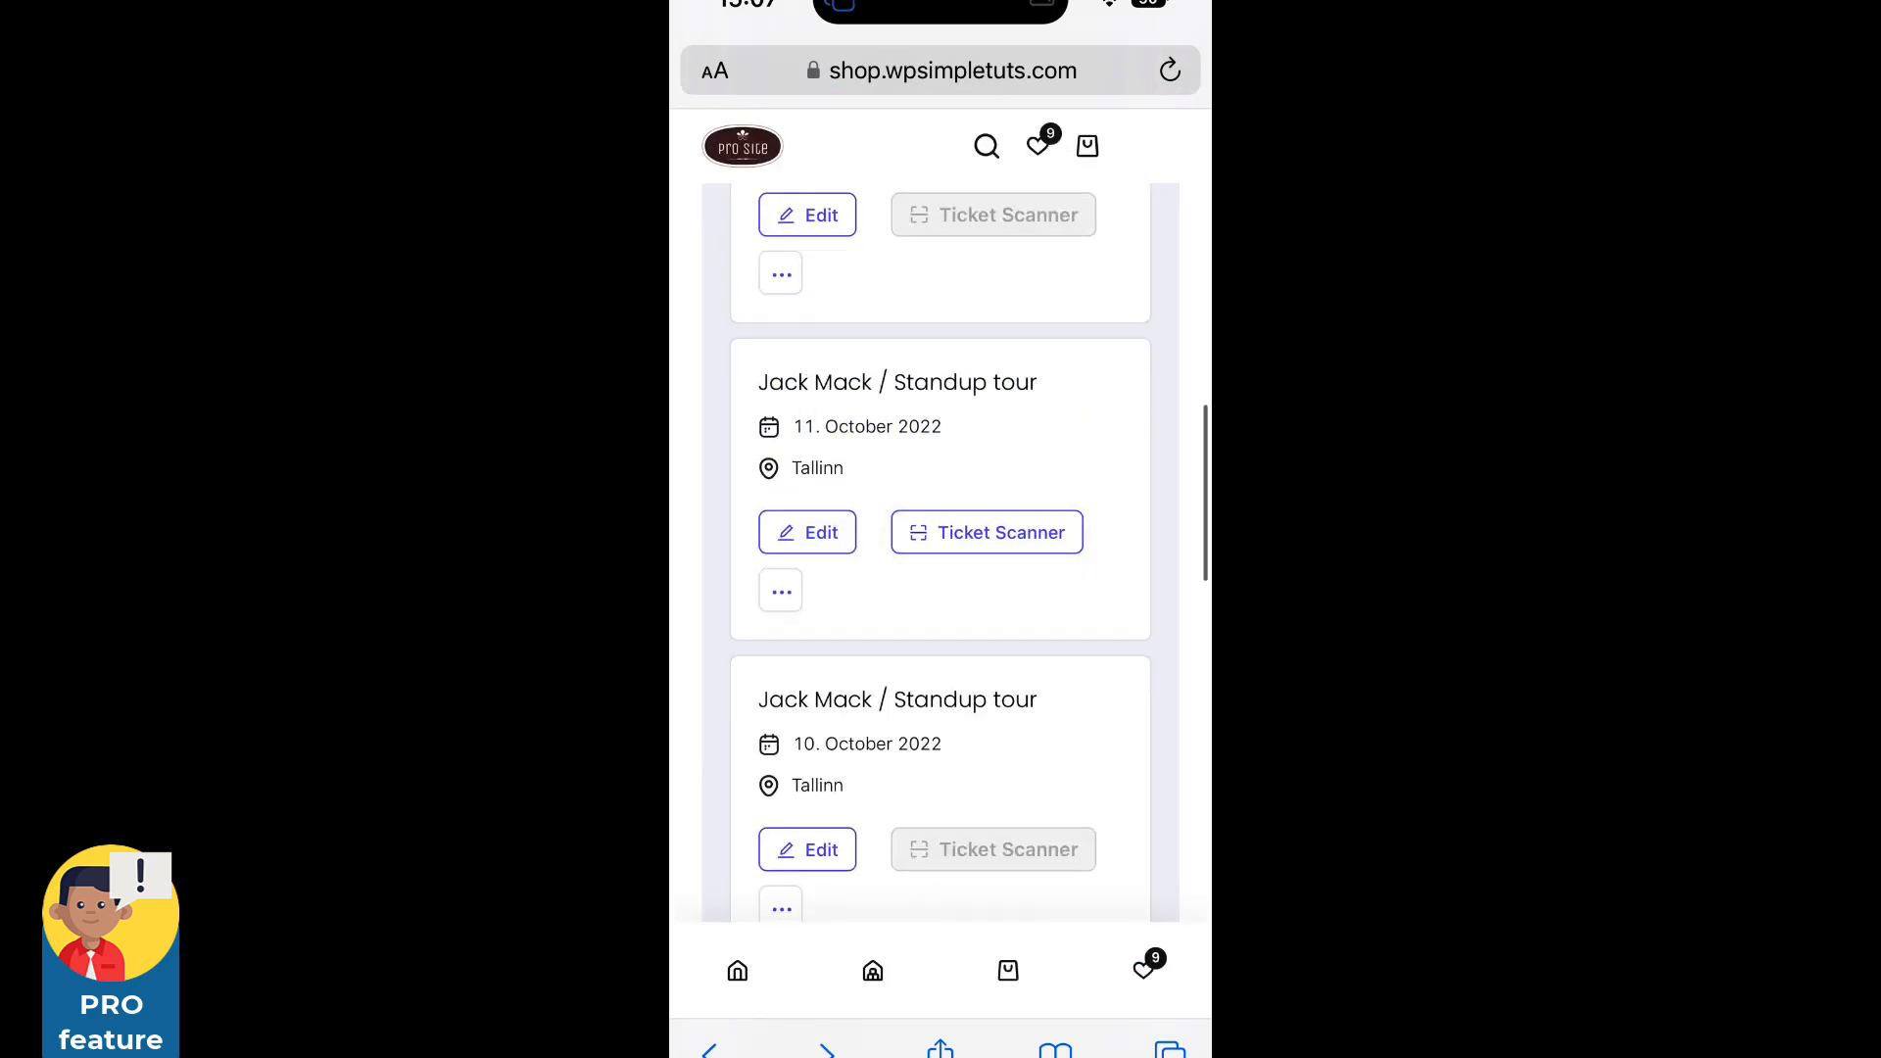
# Open the standup event's attendee list and confirm the attendee's ticket status shows used.
pyautogui.click(780, 591)
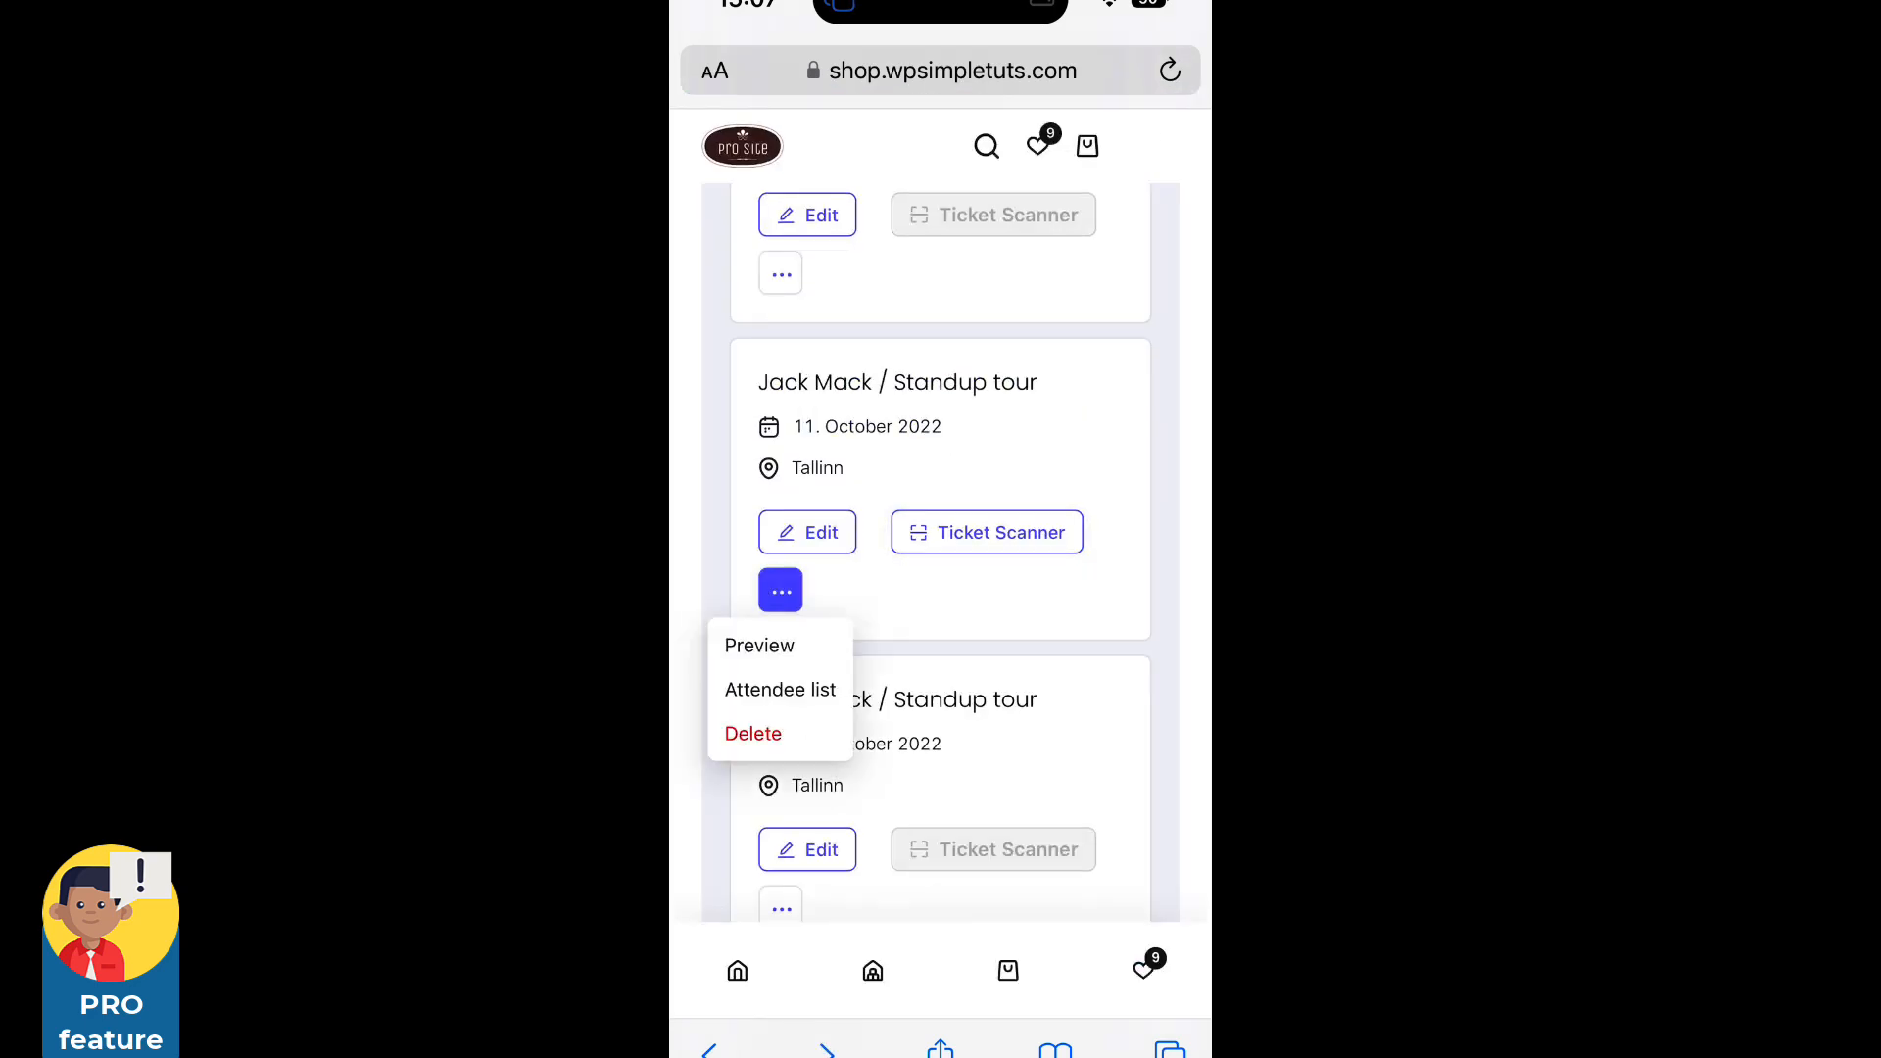
pyautogui.click(780, 689)
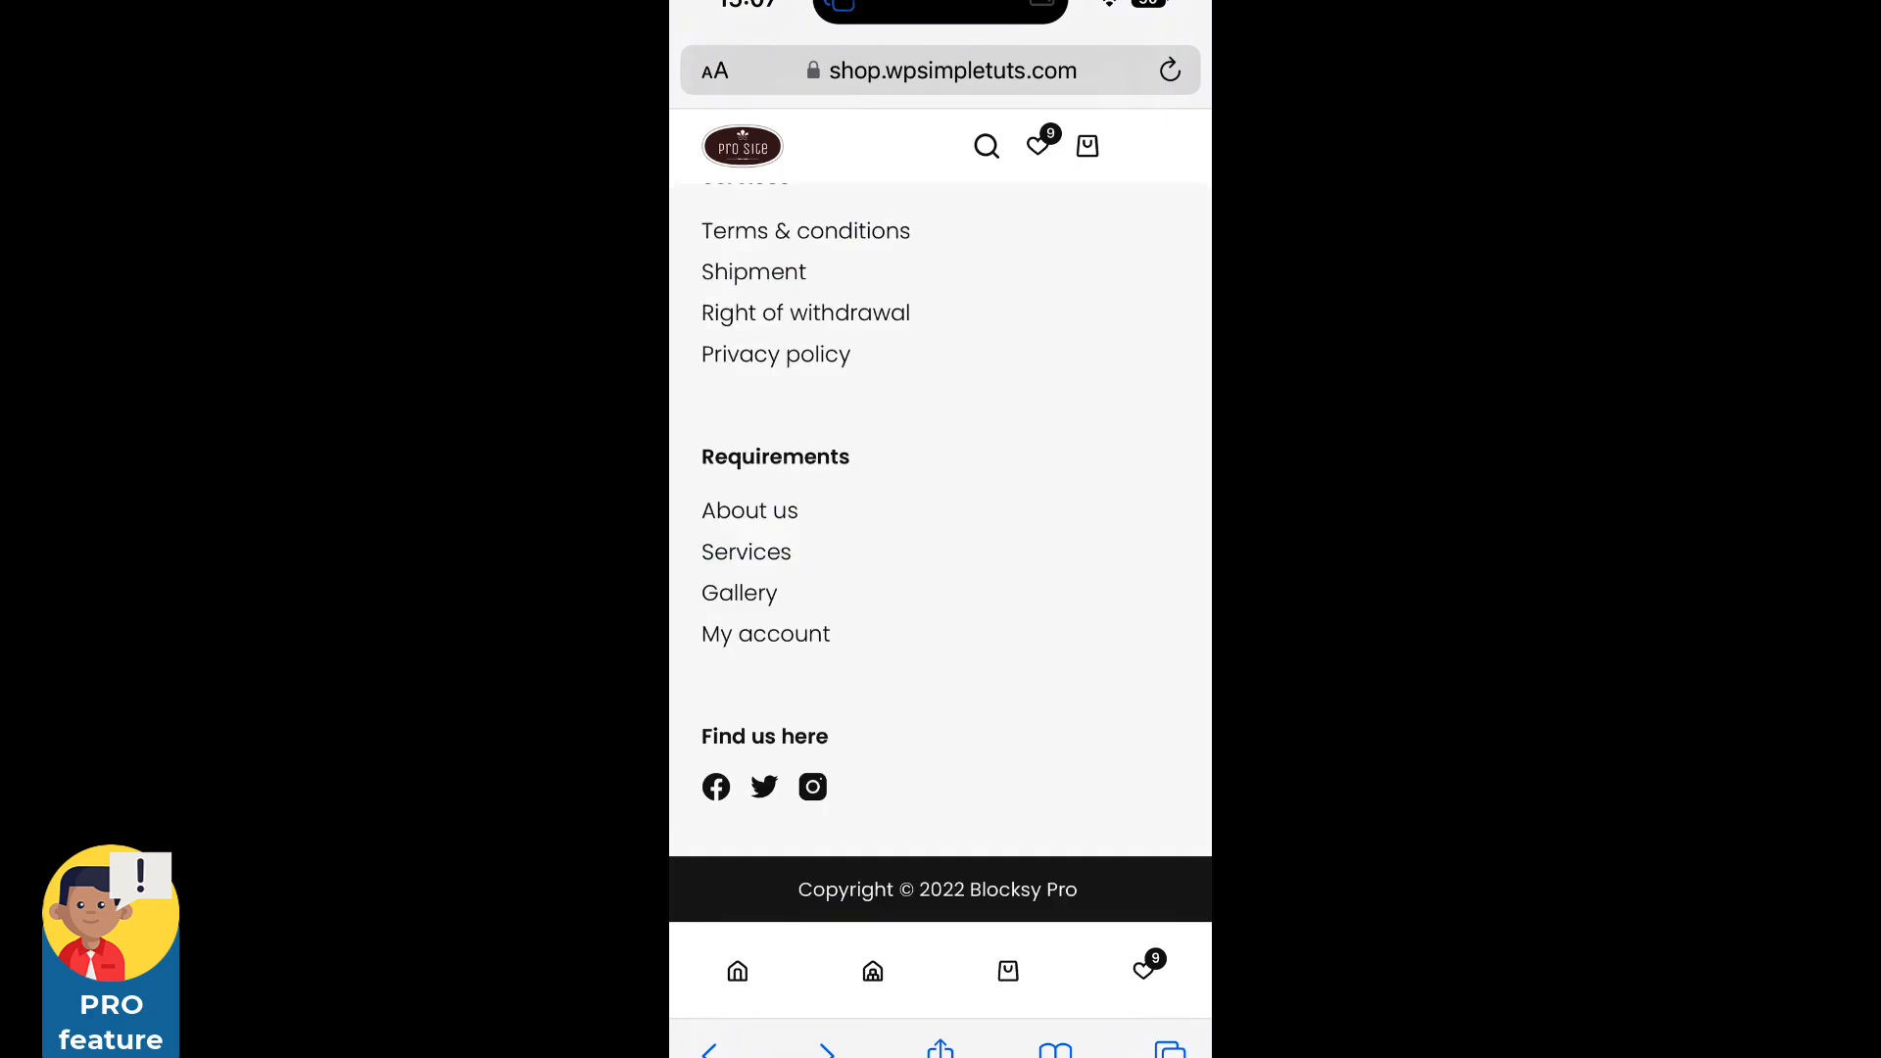
pyautogui.scroll(15, 941, 588)
pyautogui.scroll(-2, 941, 588)
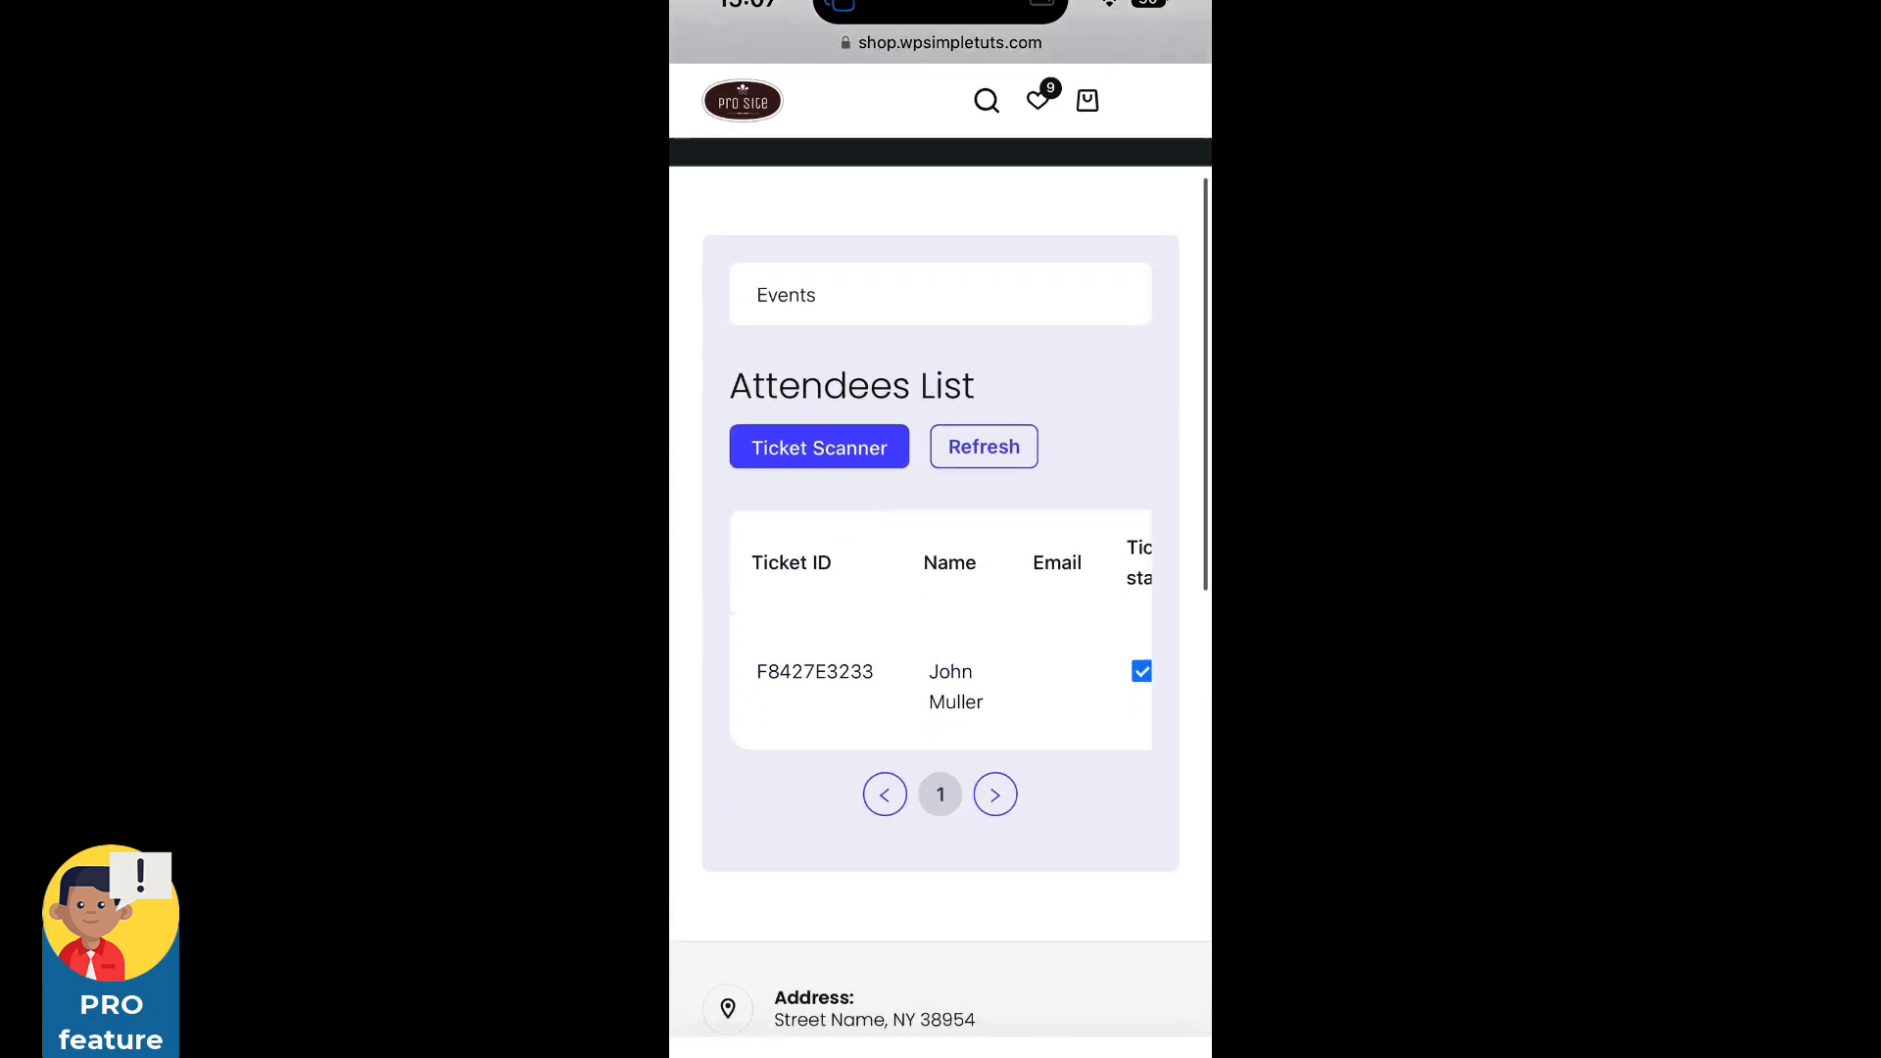
pyautogui.hscroll(5, 940, 559)
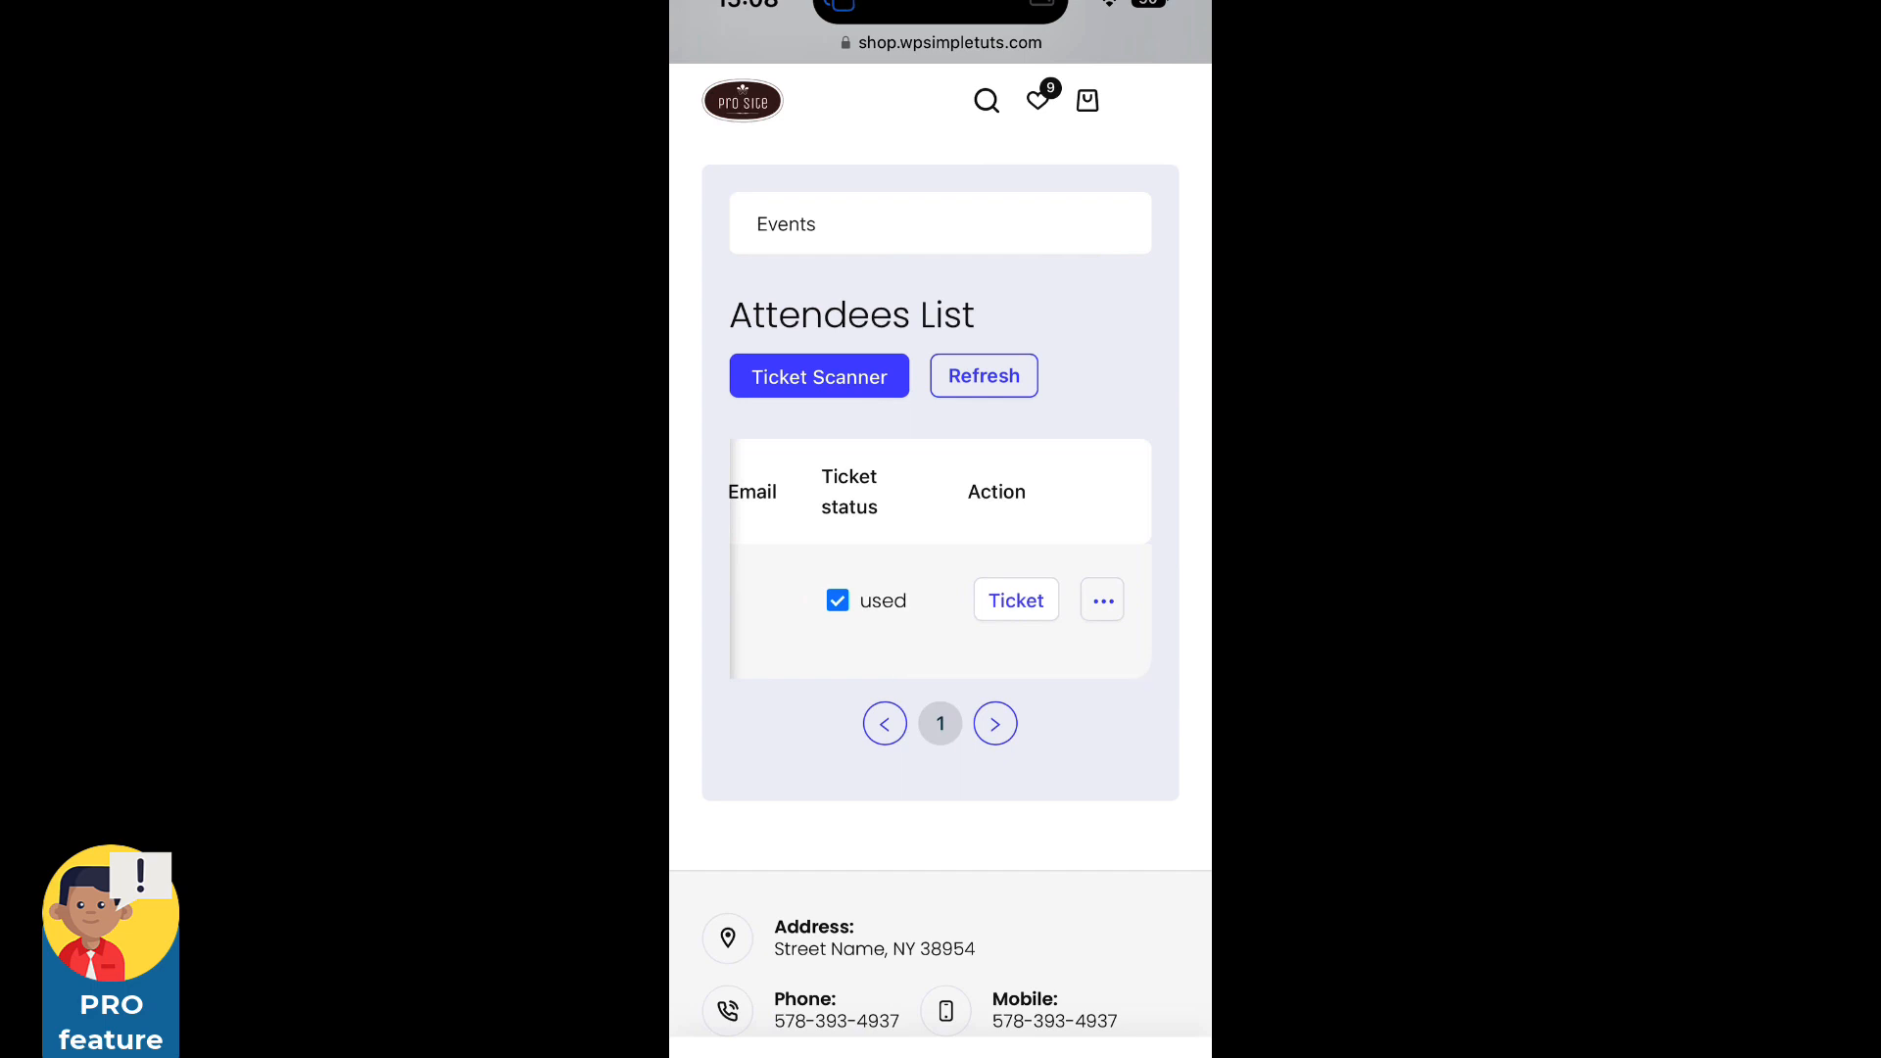
pyautogui.click(1103, 600)
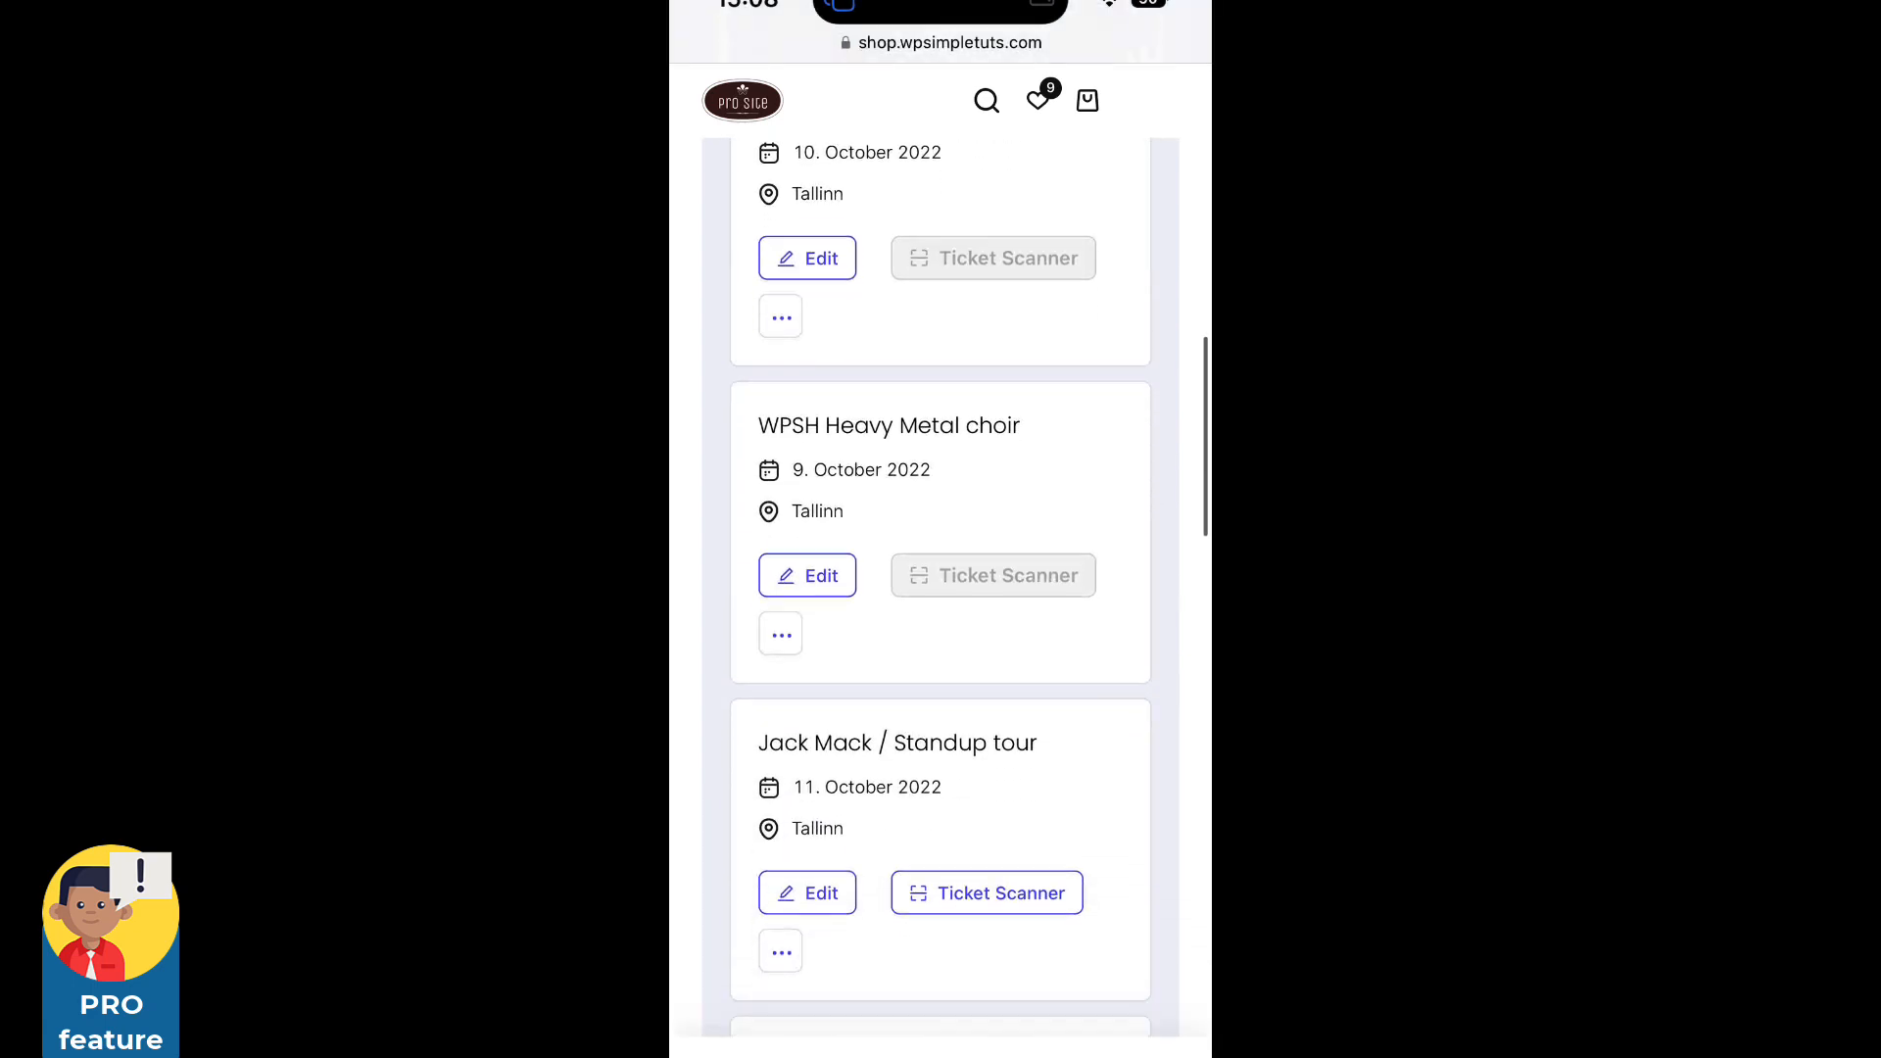
pyautogui.scroll(-3, 941, 588)
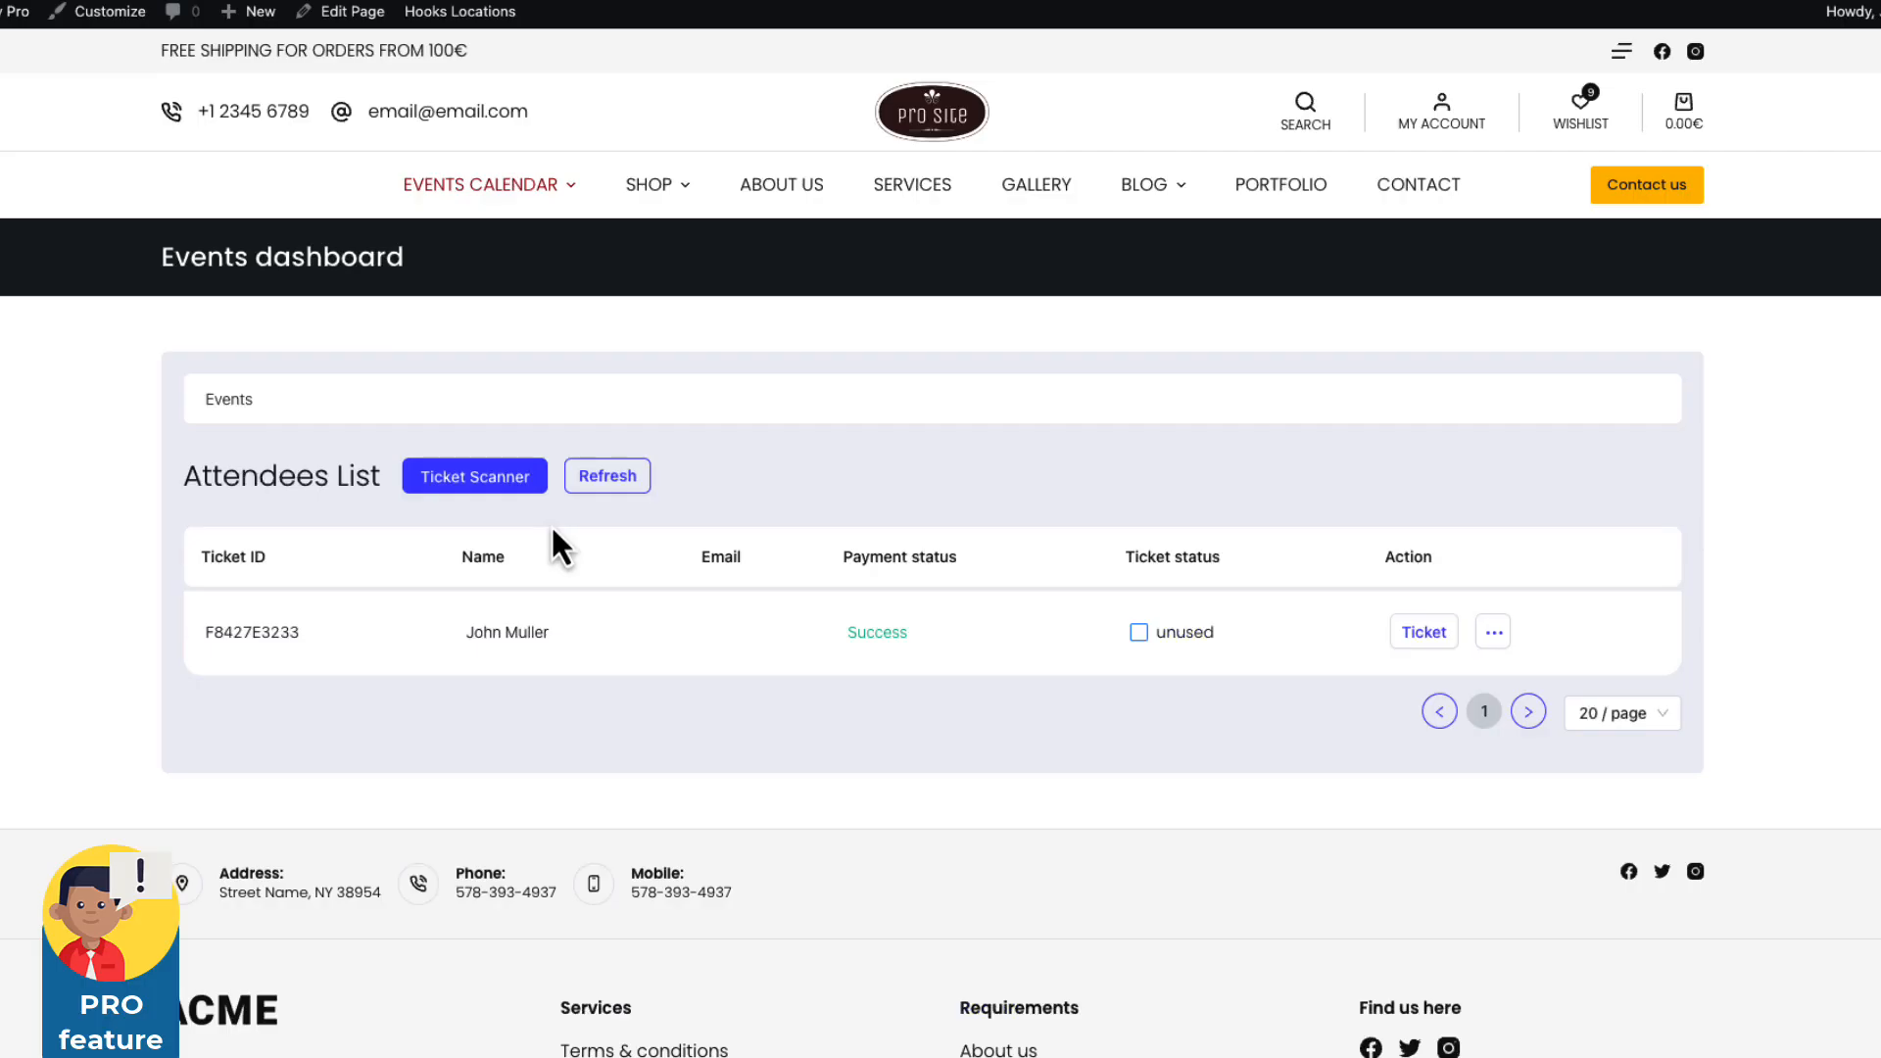
# Reveal the Edit attendee and Delete attendee options on the attendee row.
pyautogui.click(1493, 639)
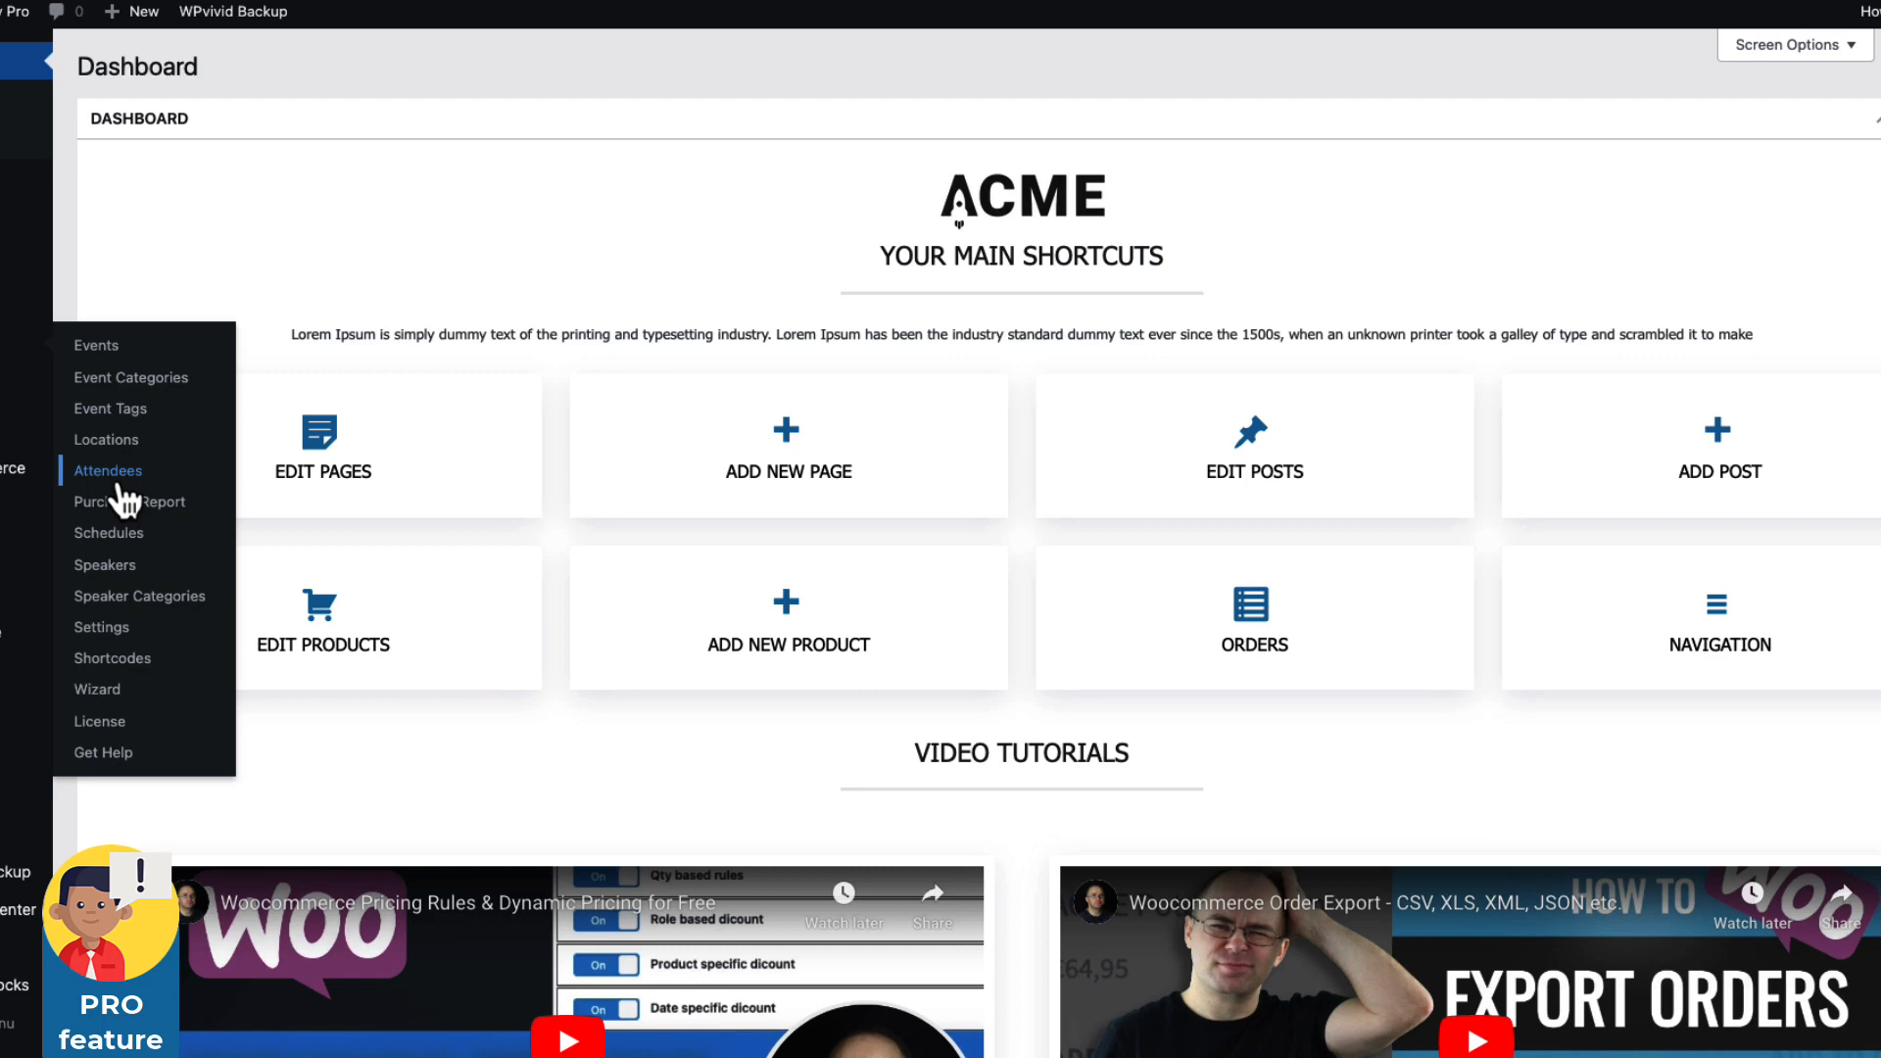
# Open Eventin Attendees and look through its date, event, payment status and ticket status filters.
pyautogui.click(119, 480)
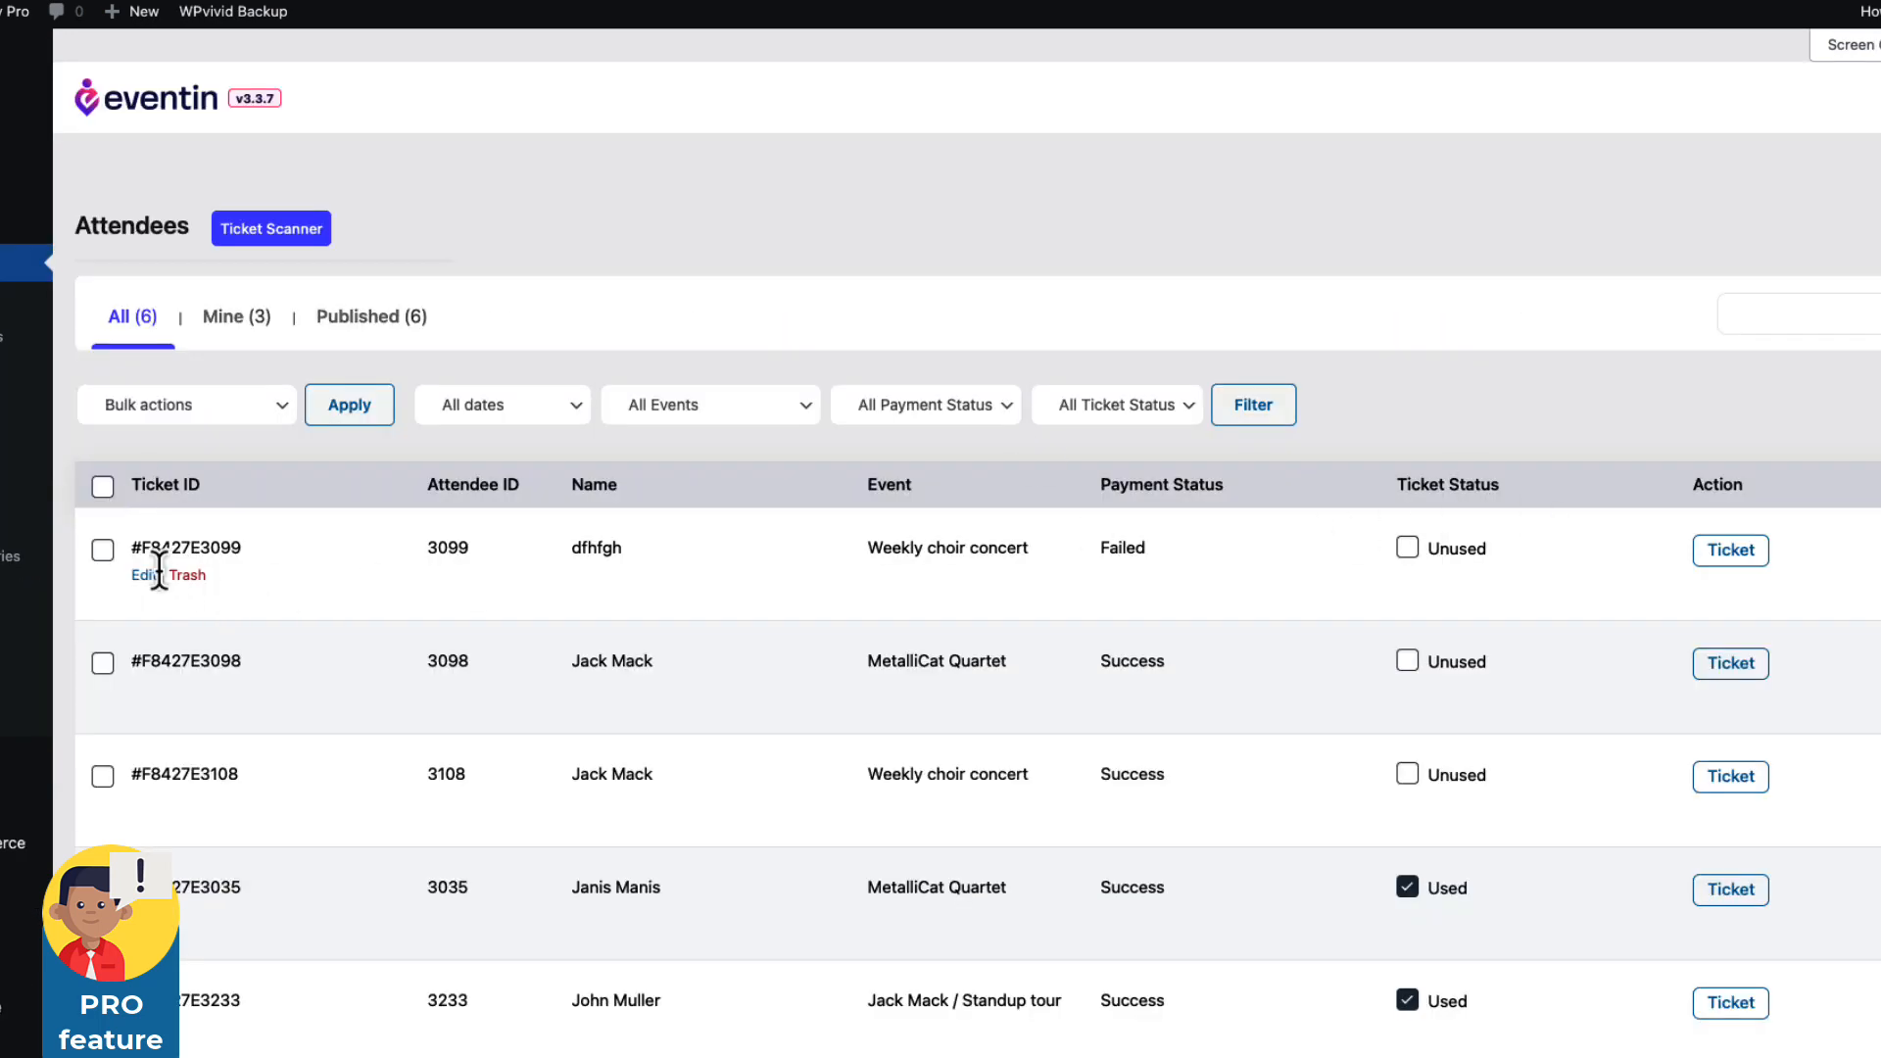
pyautogui.click(526, 409)
pyautogui.click(750, 426)
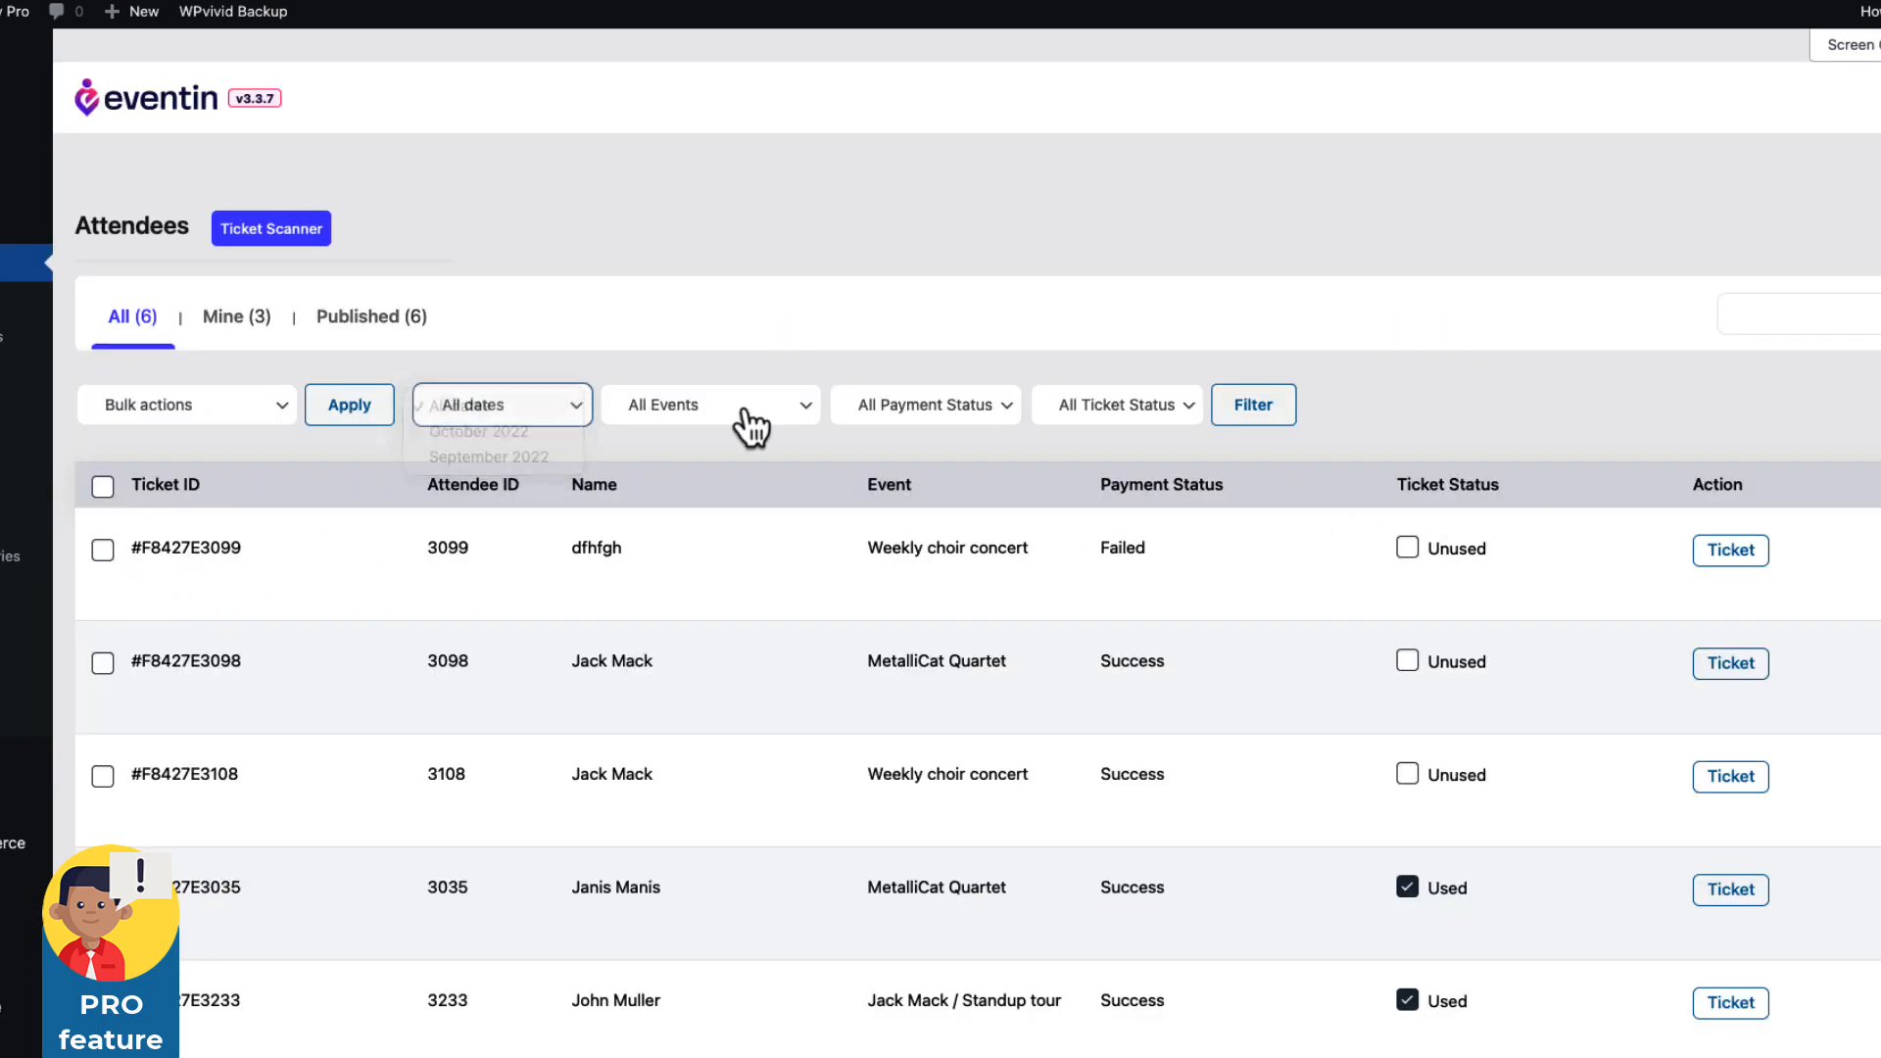
pyautogui.click(751, 426)
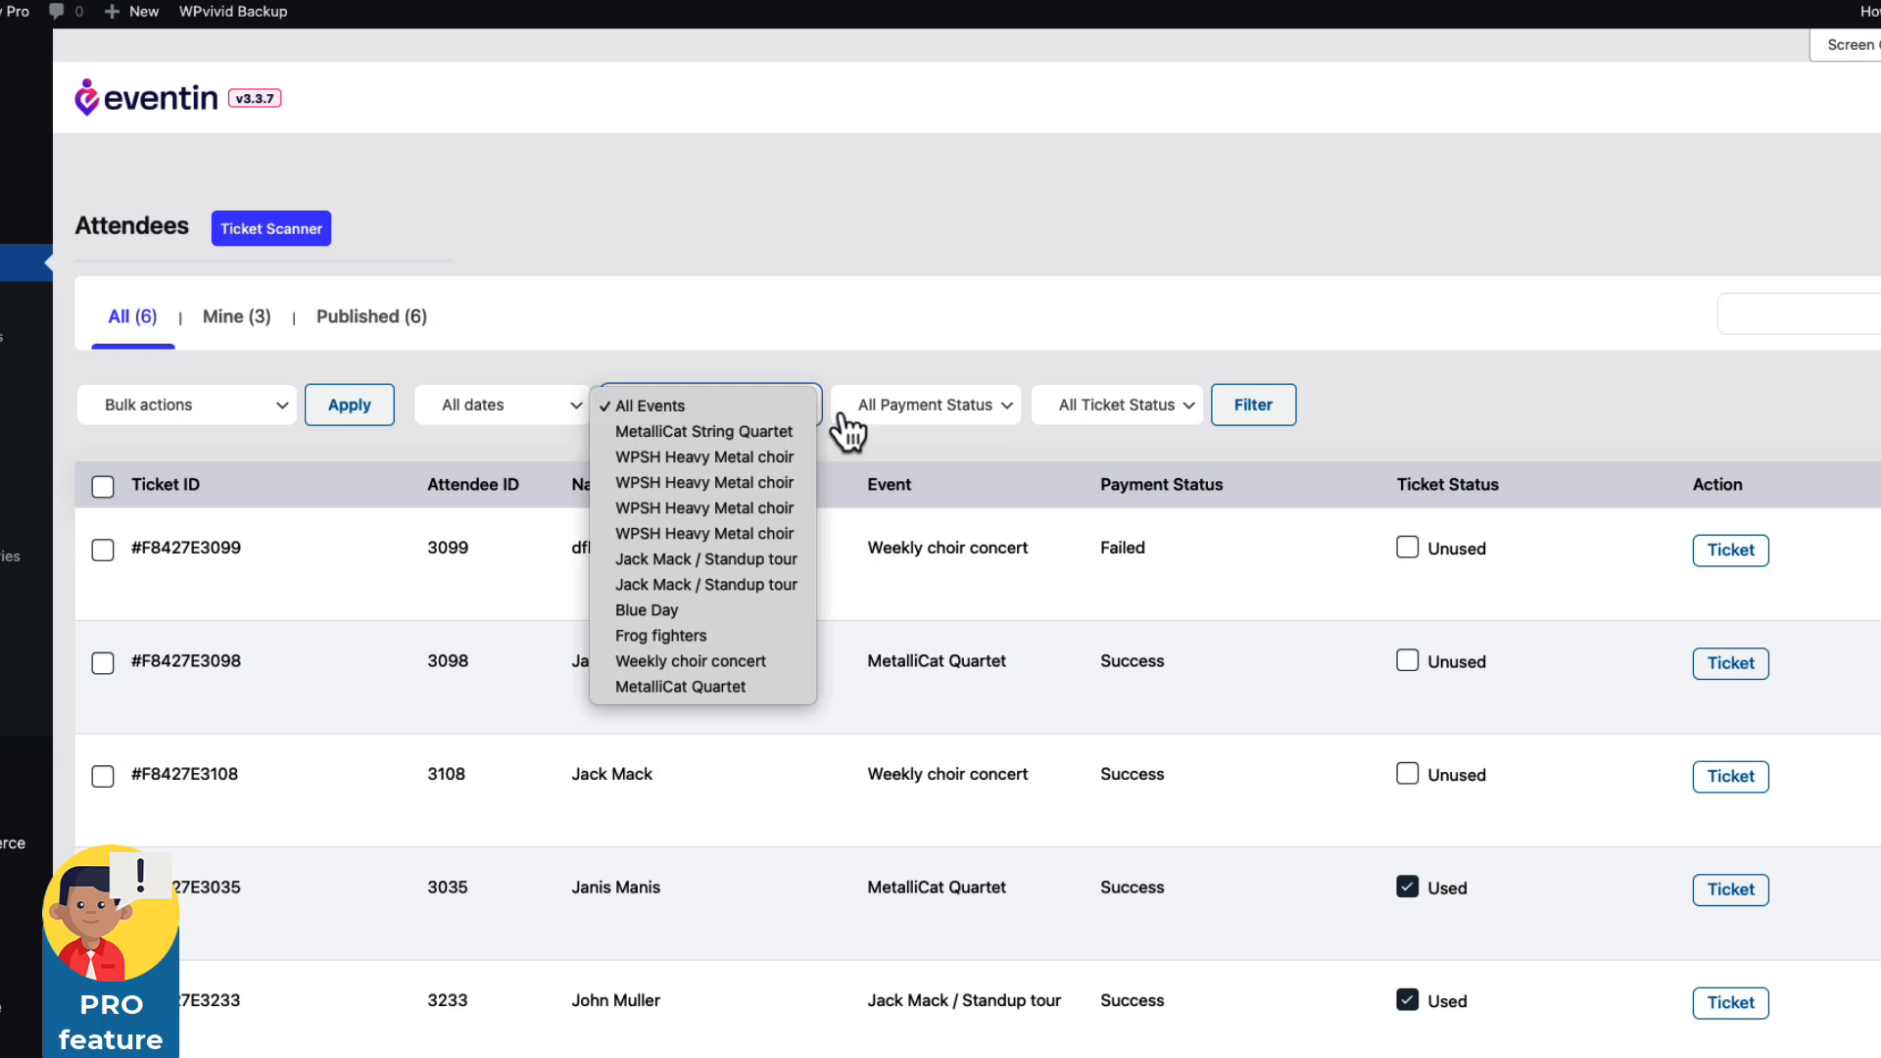
pyautogui.click(959, 419)
pyautogui.click(957, 425)
pyautogui.click(1112, 423)
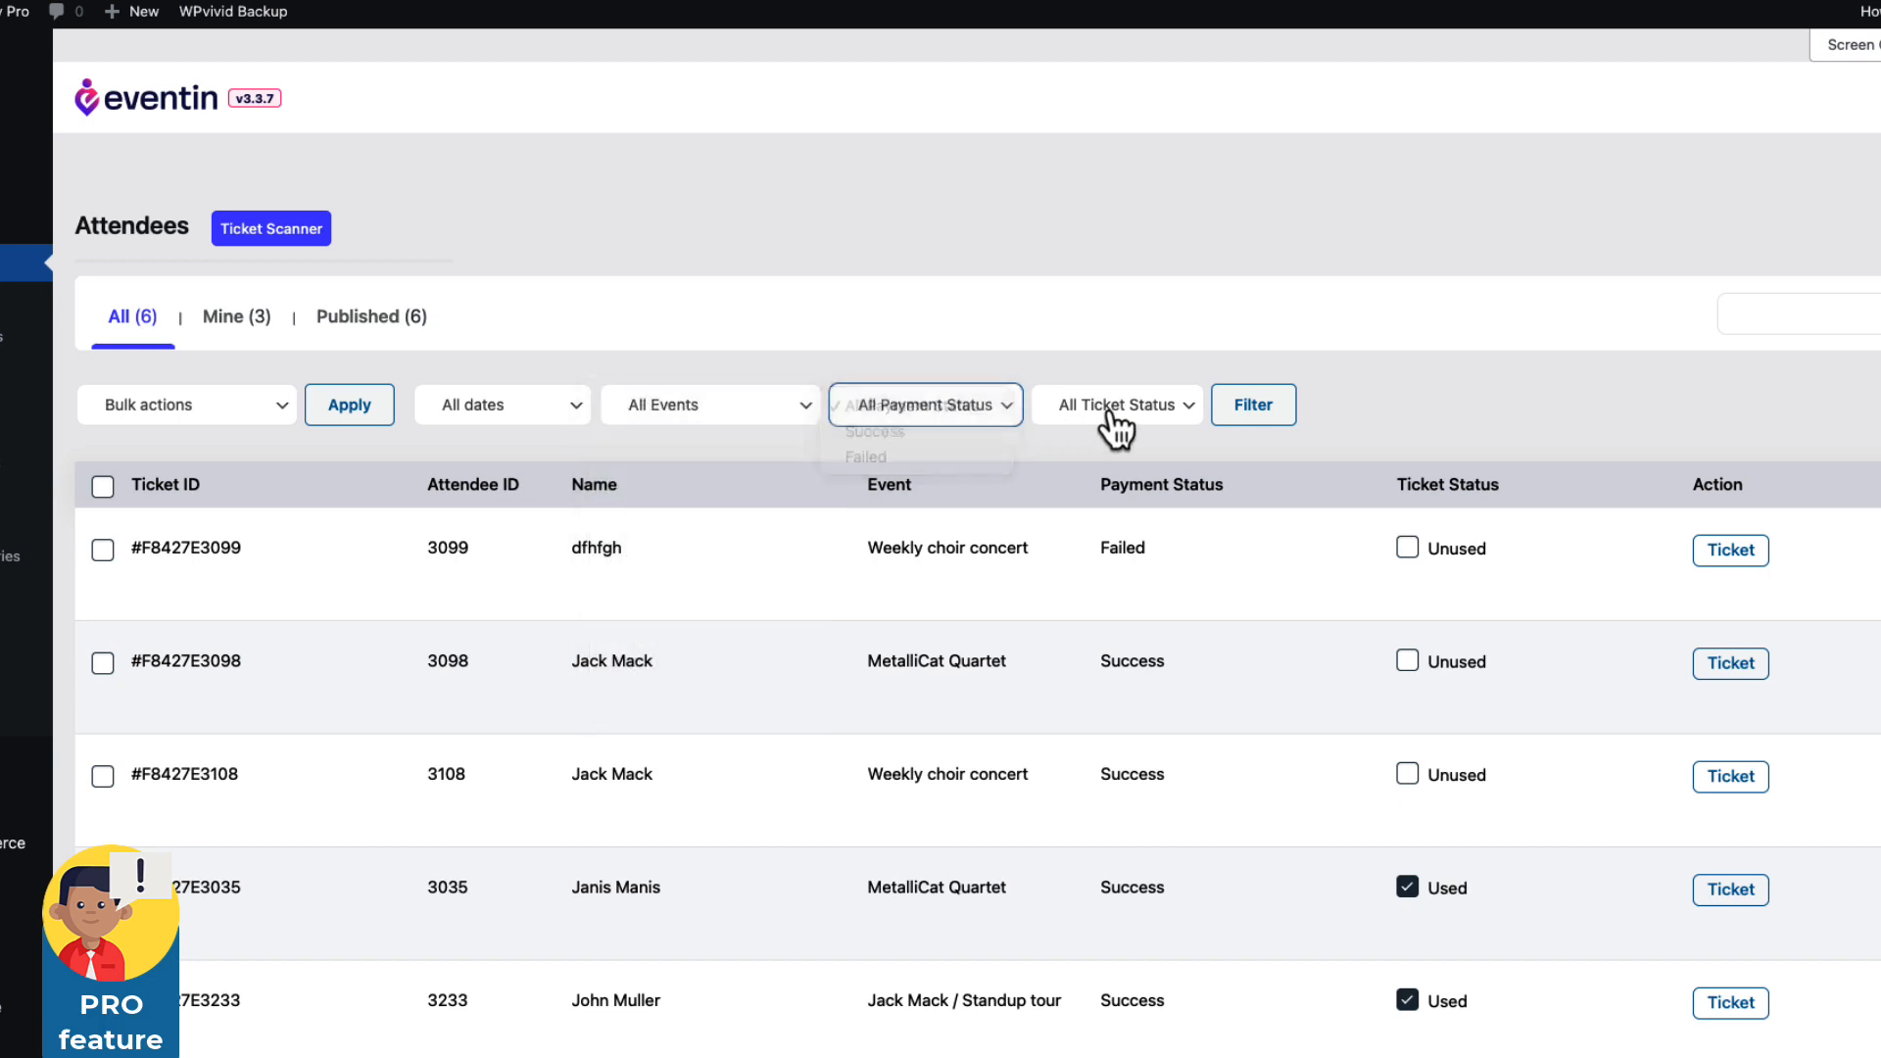
pyautogui.click(1117, 421)
pyautogui.click(1501, 419)
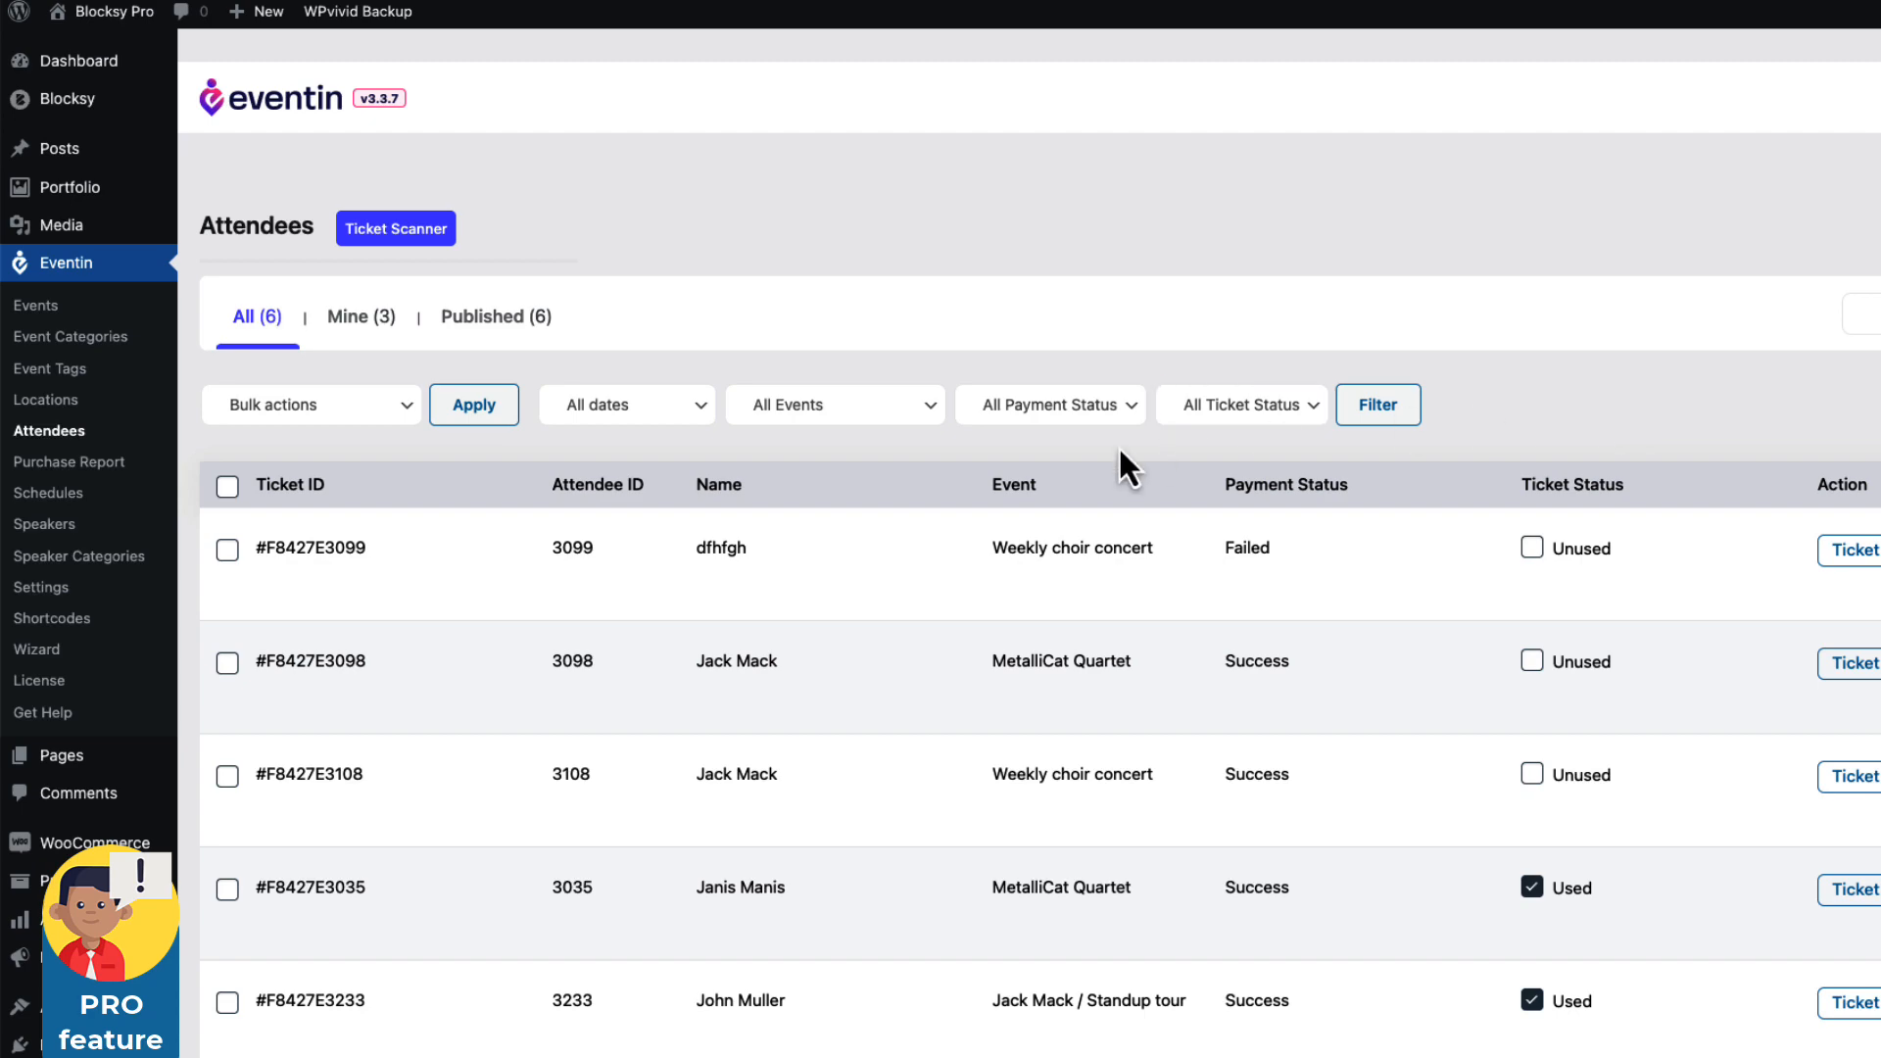
# Open the WooCommerce All Products list.
pyautogui.scroll(-3, 1118, 445)
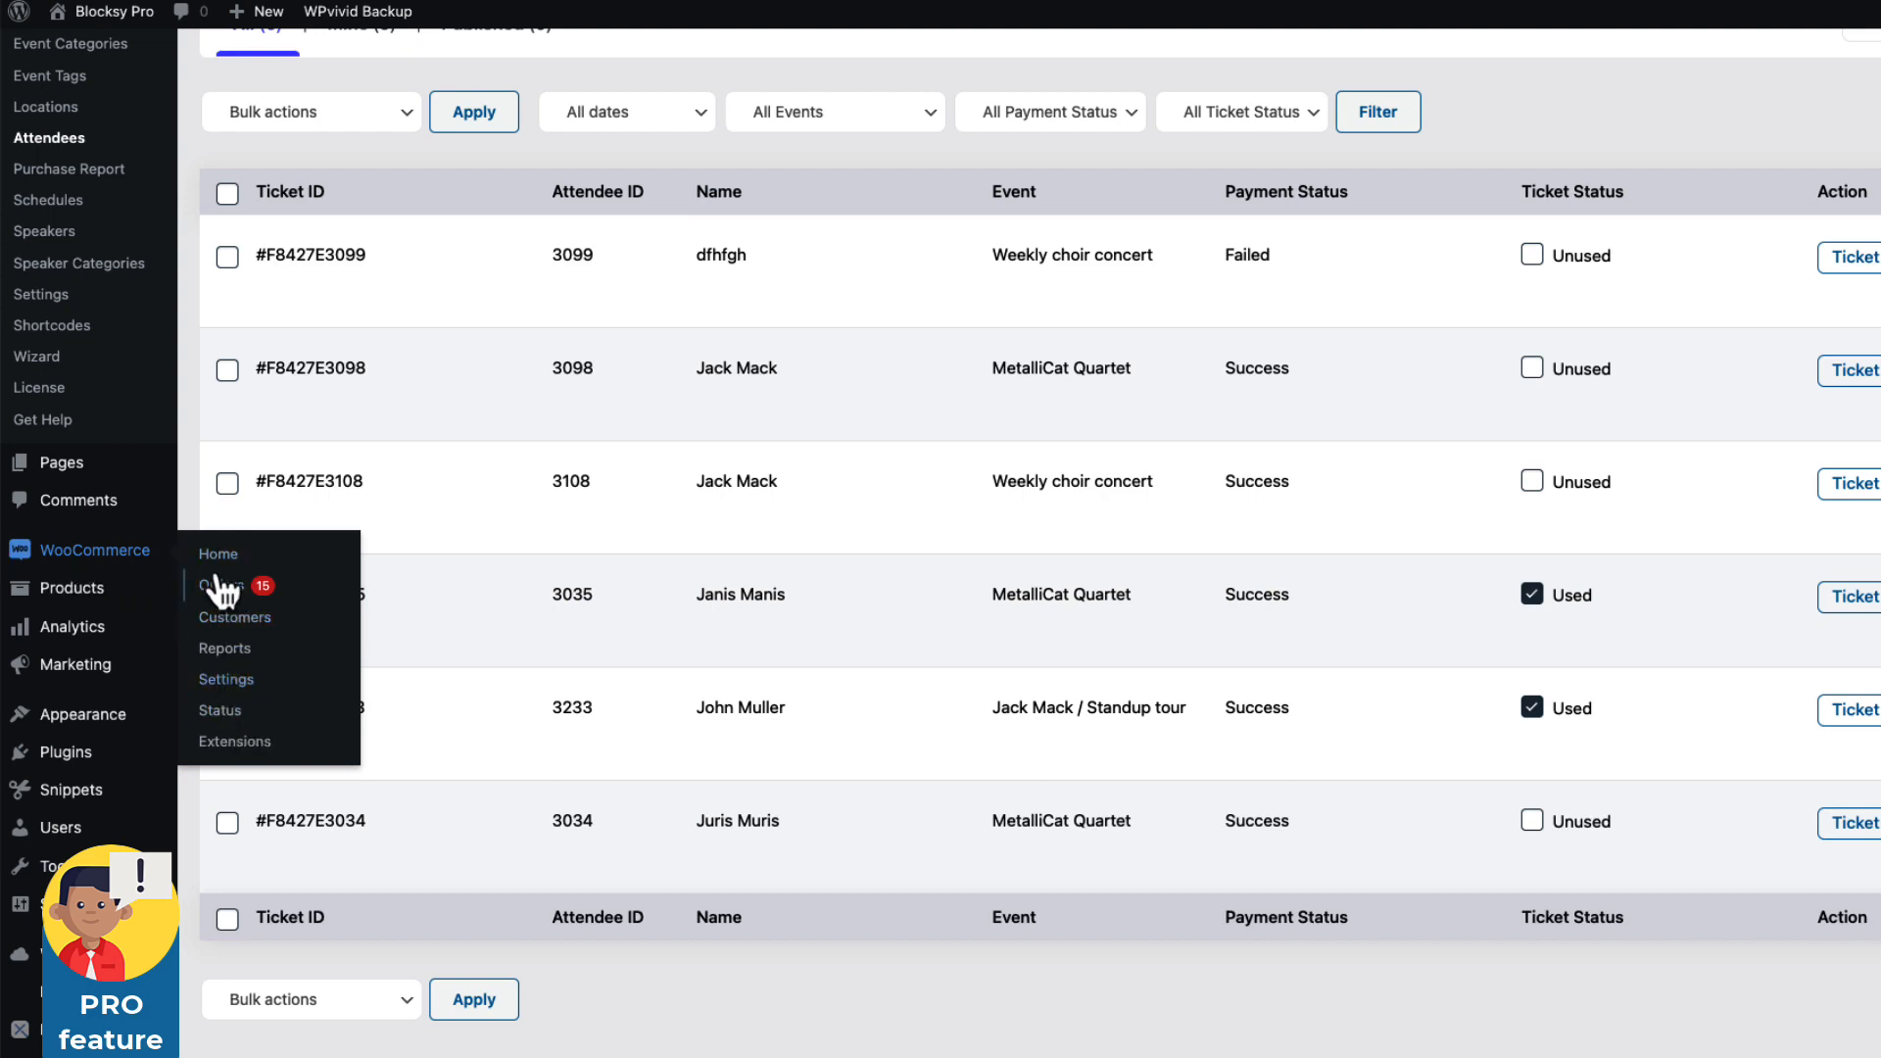
pyautogui.moveTo(110, 606)
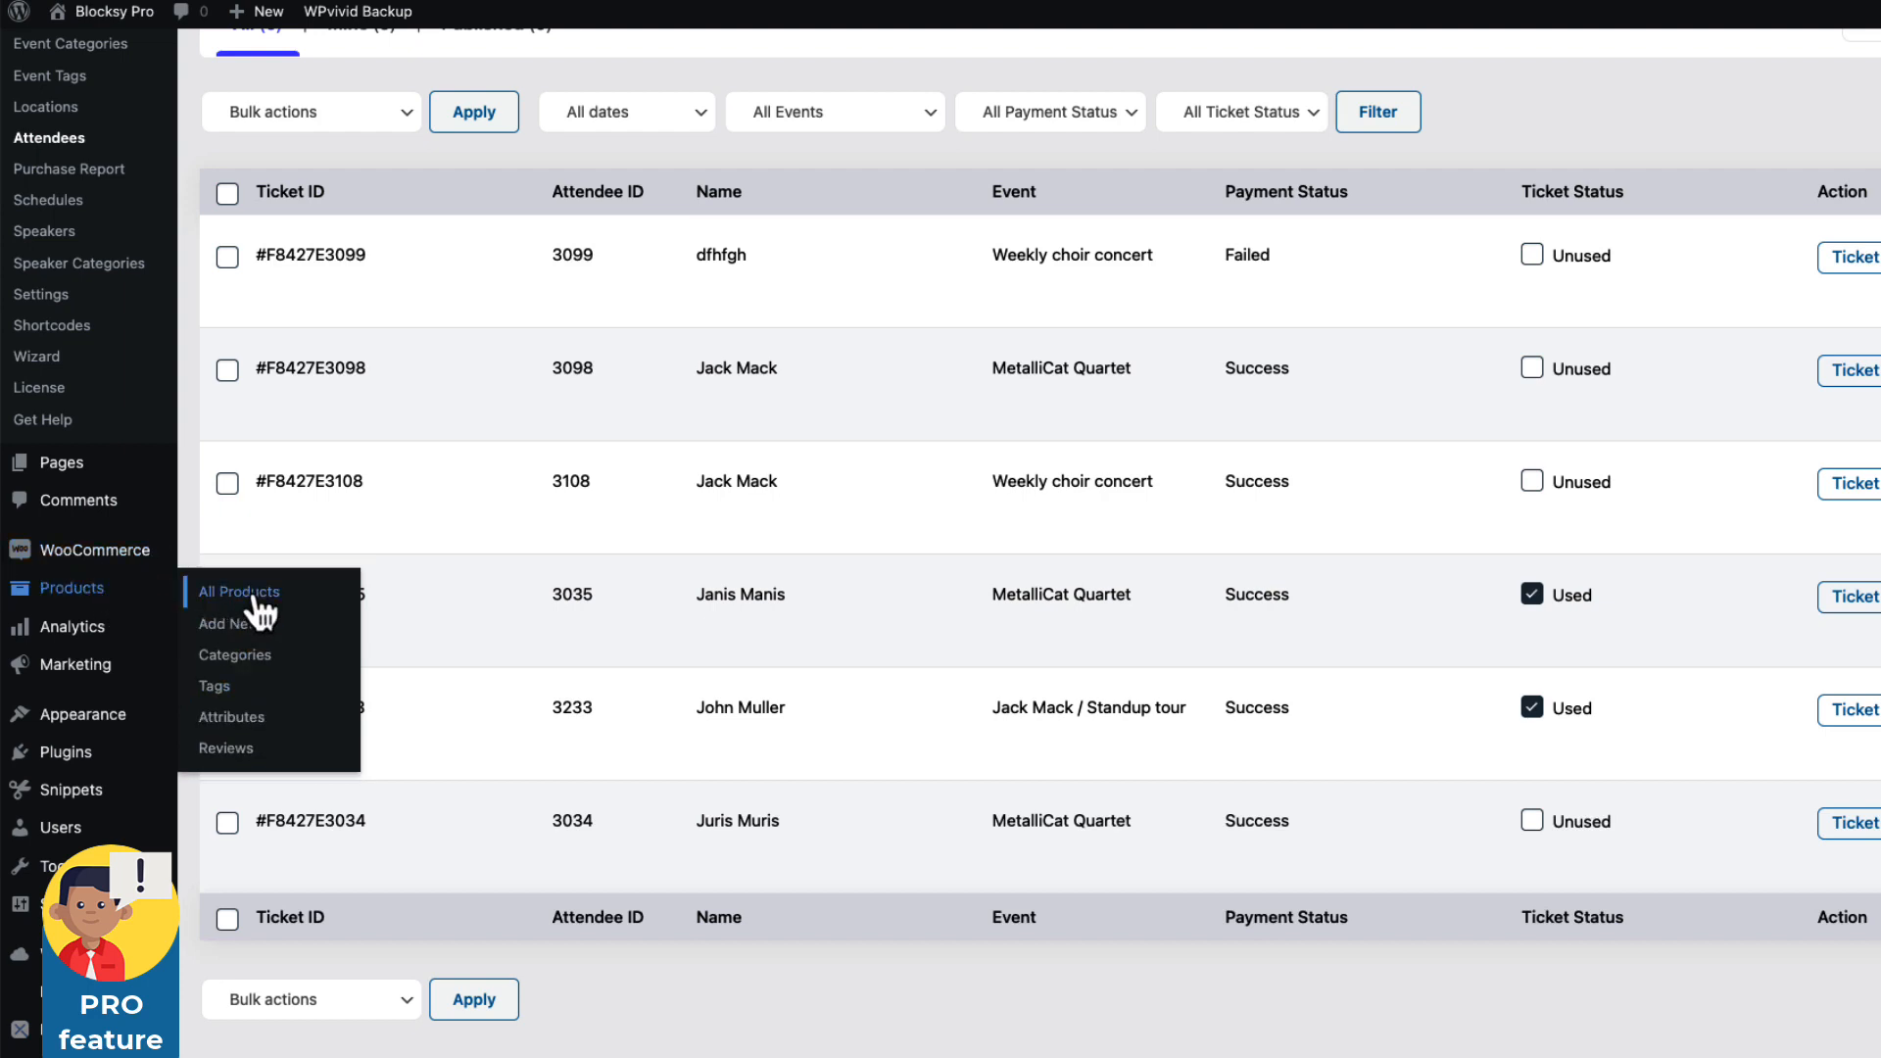
pyautogui.click(239, 592)
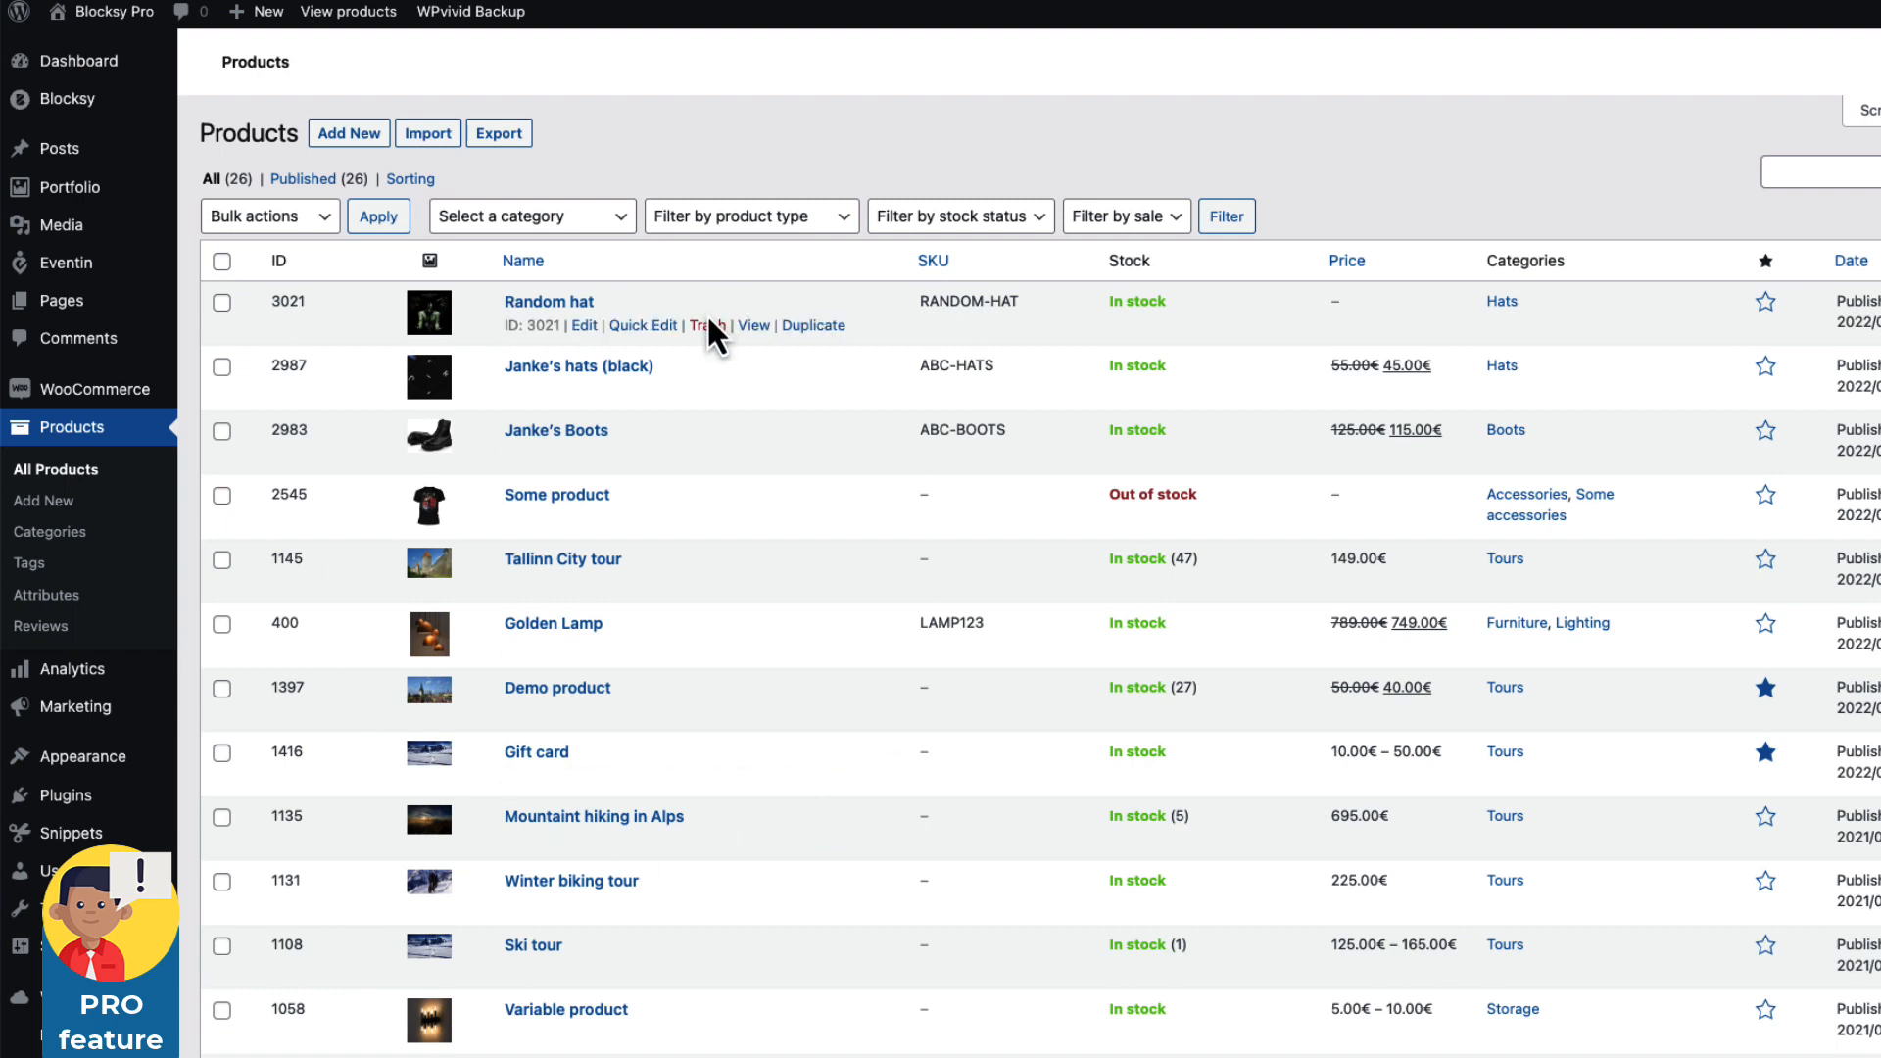
pyautogui.moveTo(69, 262)
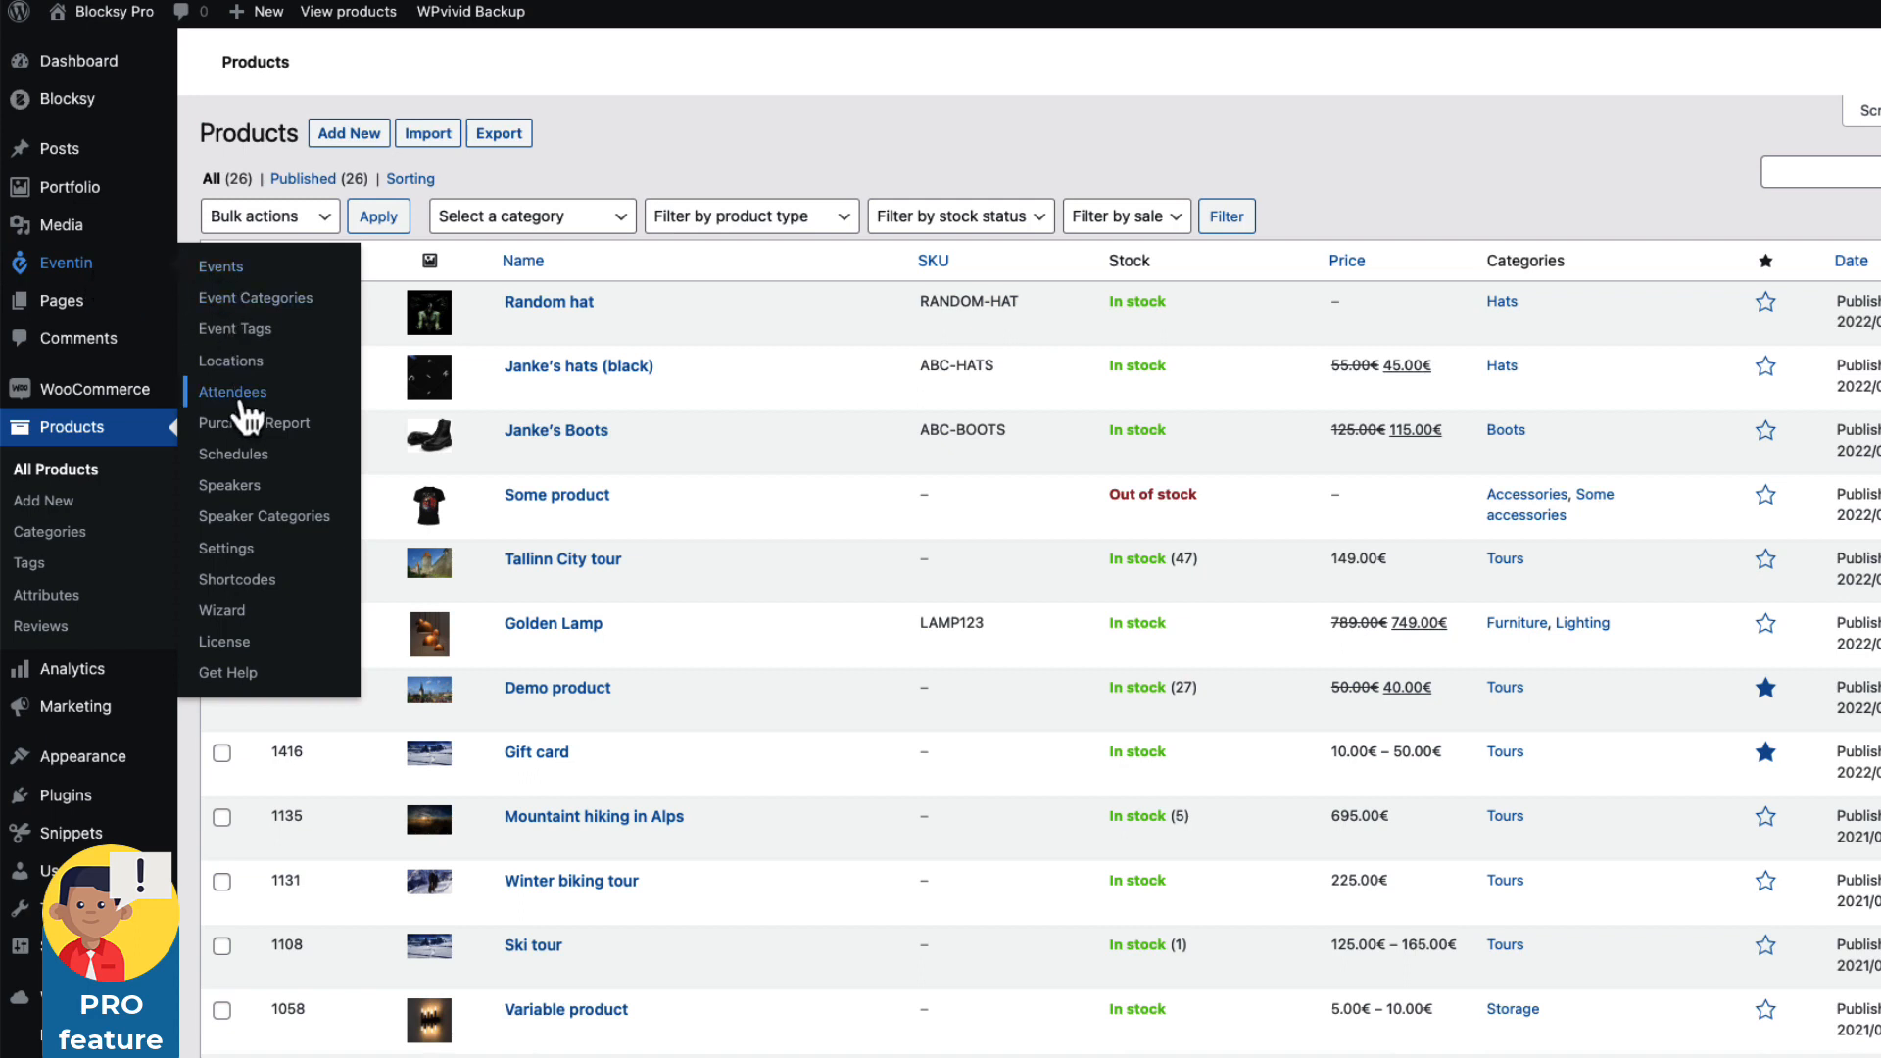
# Open the Eventin Purchase Report and review its totals: 11 events, 7 sold tickets, 325 sold price.
pyautogui.click(278, 429)
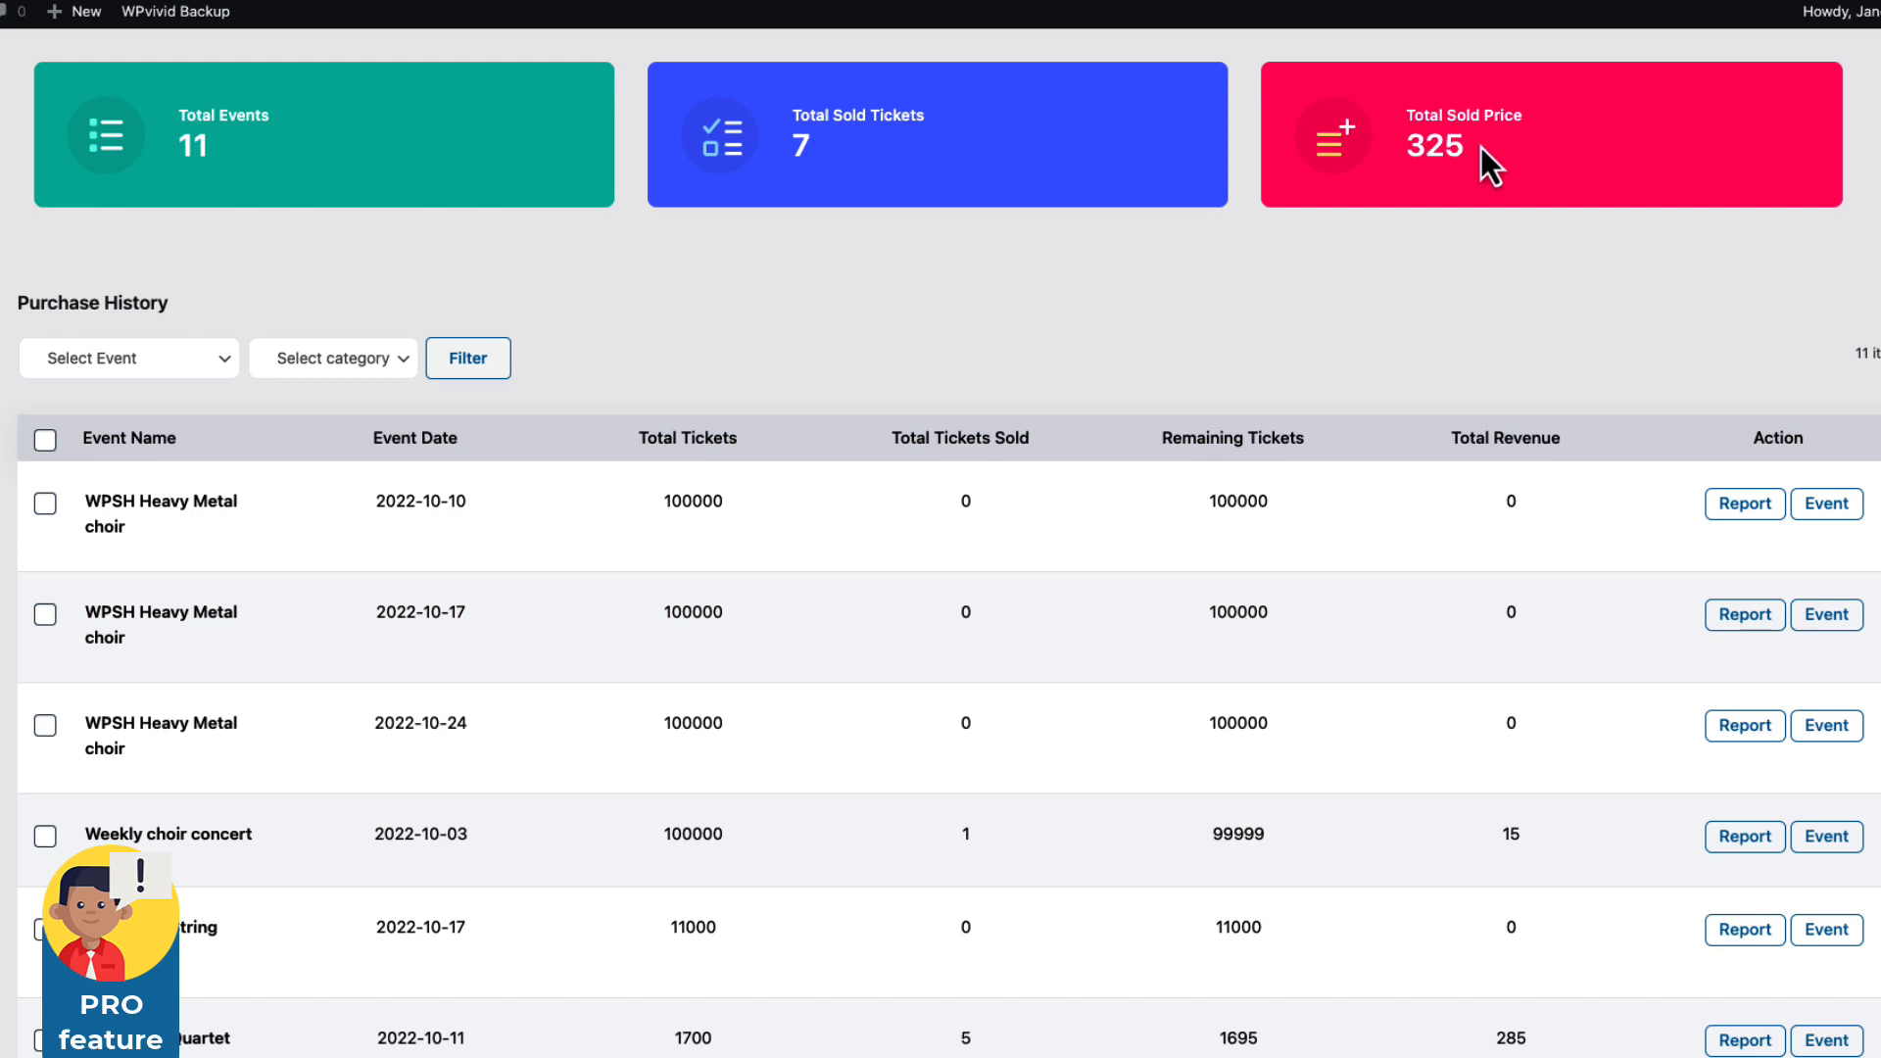
pyautogui.scroll(-4, 1335, 235)
pyautogui.scroll(4, 746, 475)
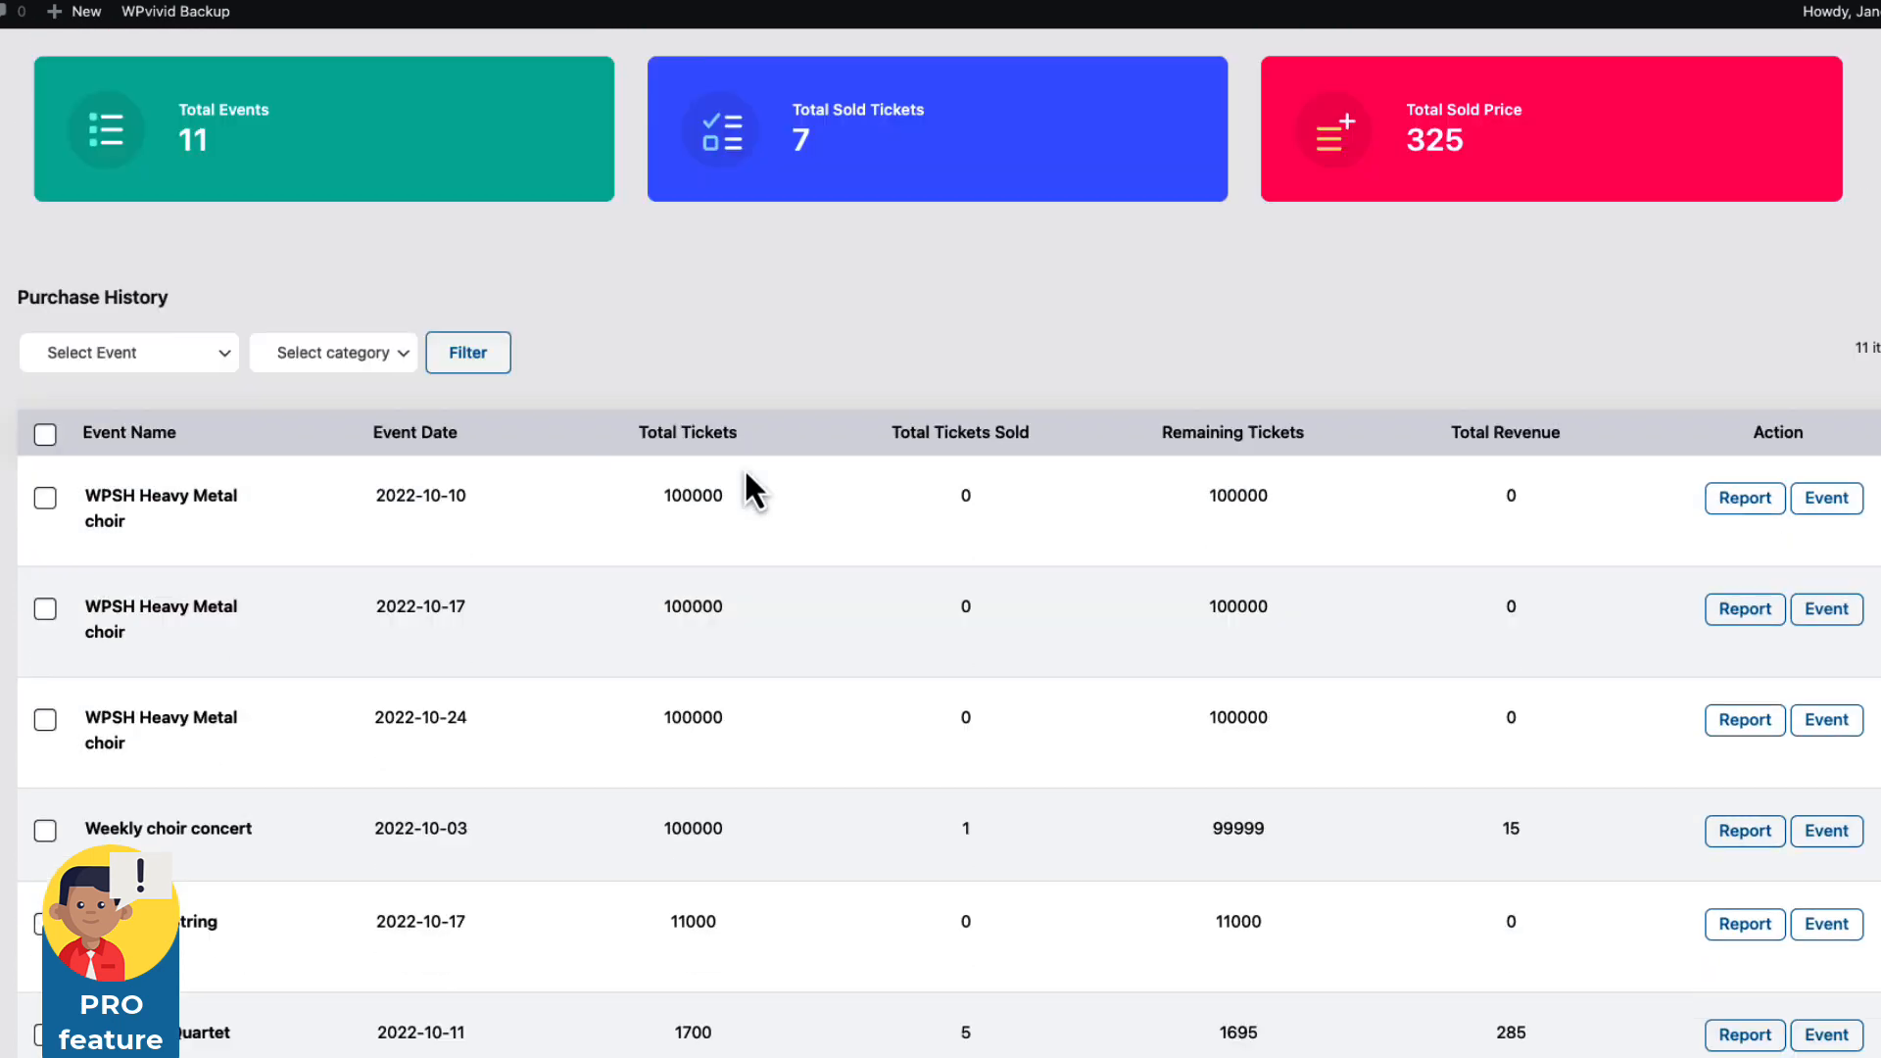
pyautogui.scroll(-5, 743, 467)
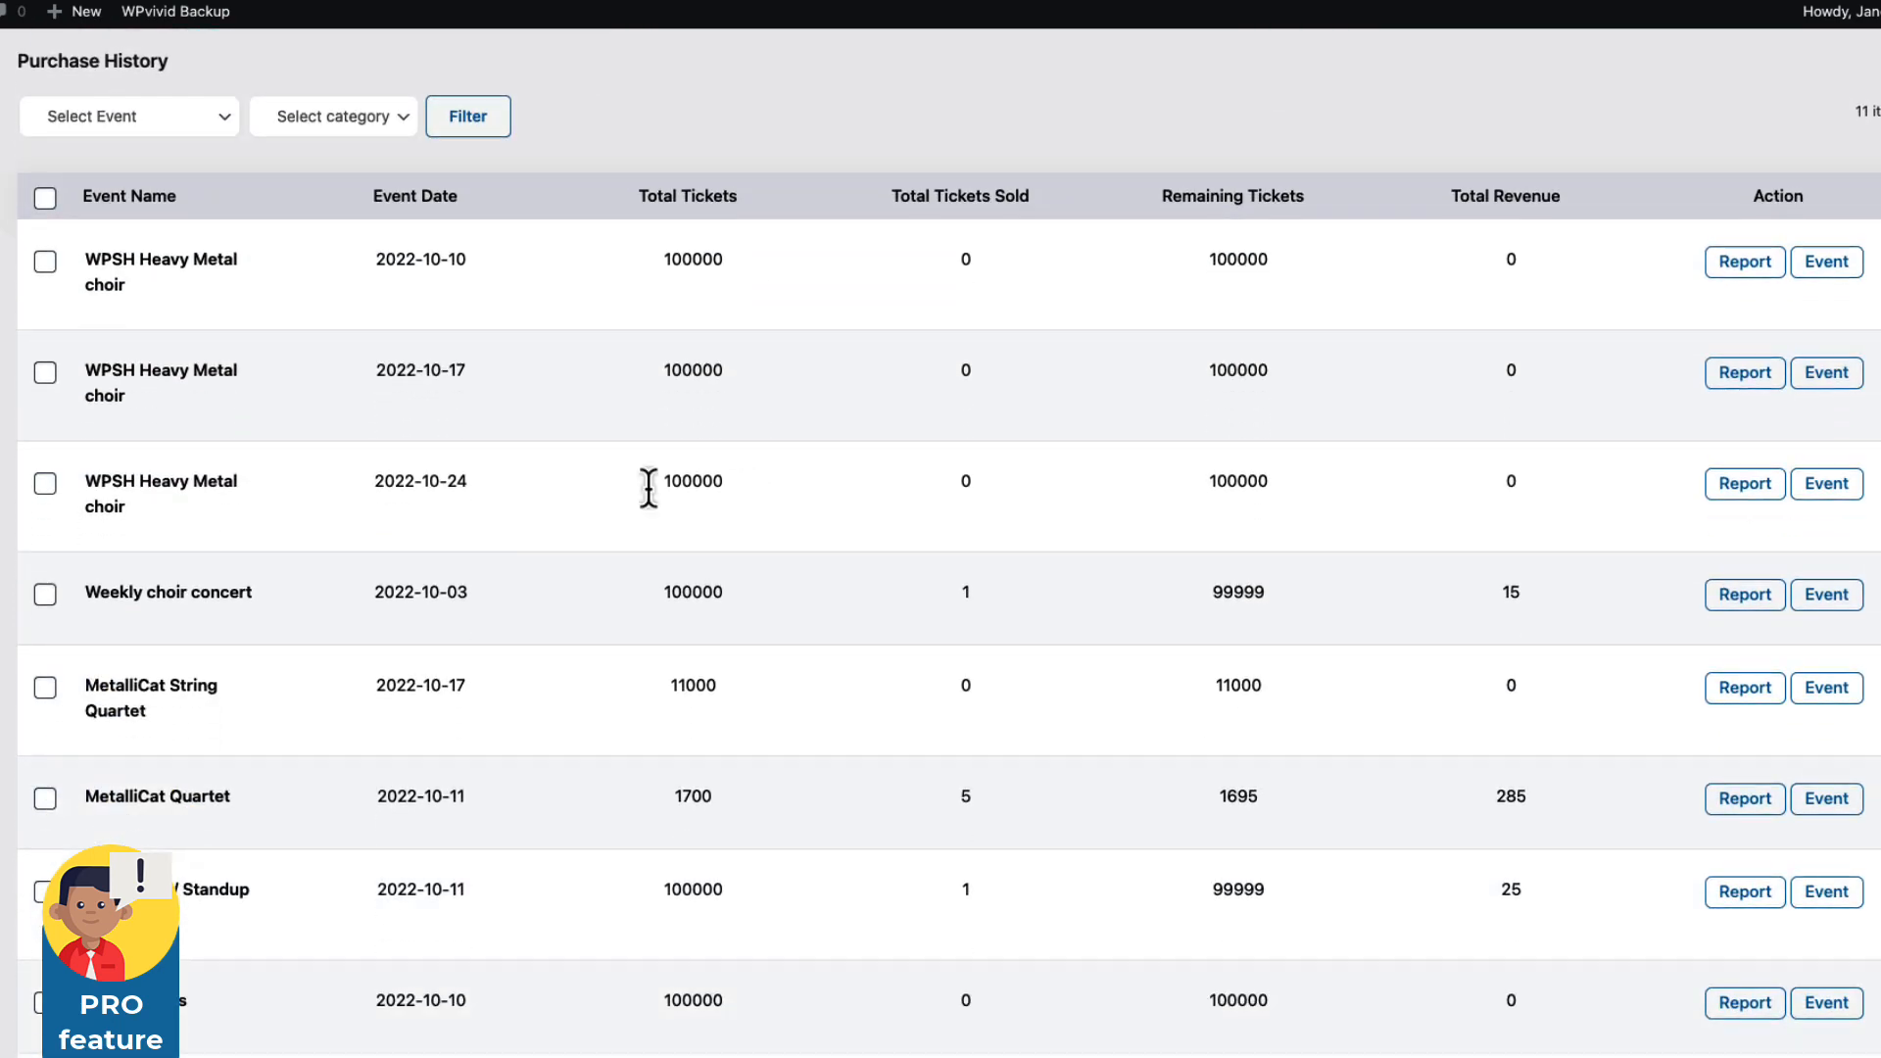
# Check the Weekly choir concert's ticket figures and open its detailed purchase report.
pyautogui.moveTo(735, 599); pyautogui.dragTo(659, 602)
pyautogui.click(963, 591)
pyautogui.click(1273, 594)
pyautogui.click(1746, 598)
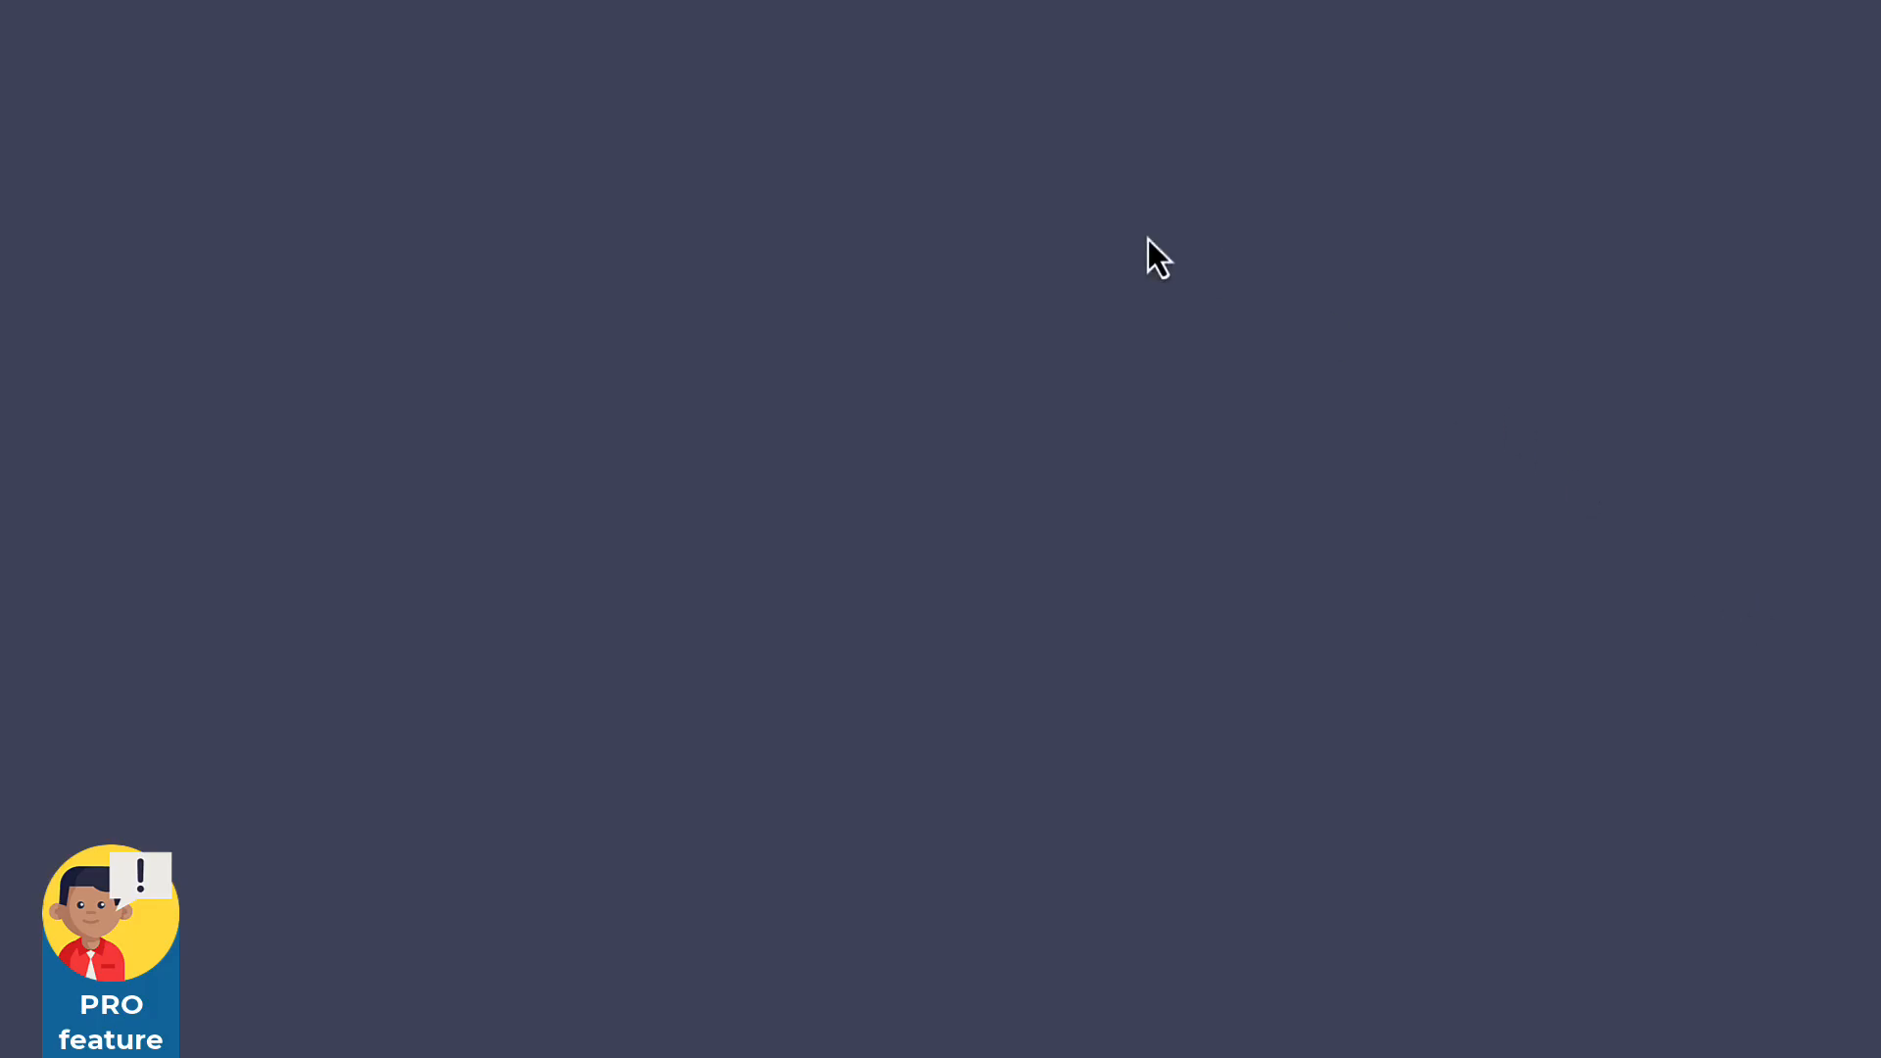